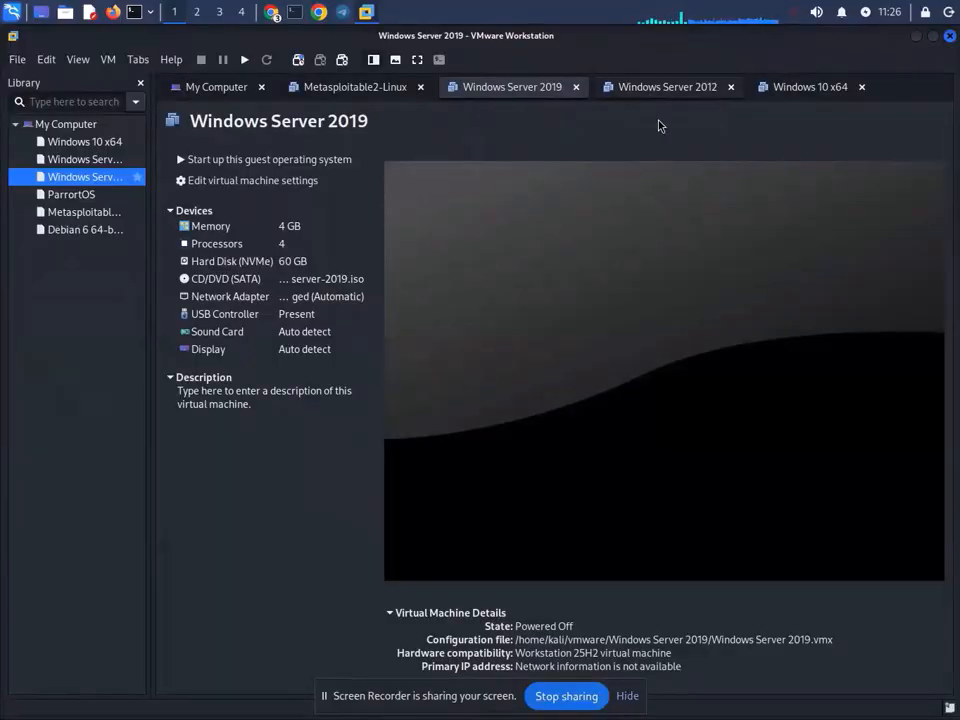
- Minimize the Screen Recorder window and pull up Chrome's window list to reach the Meet call
{"action": "left_click", "coordinate": [271, 12]}
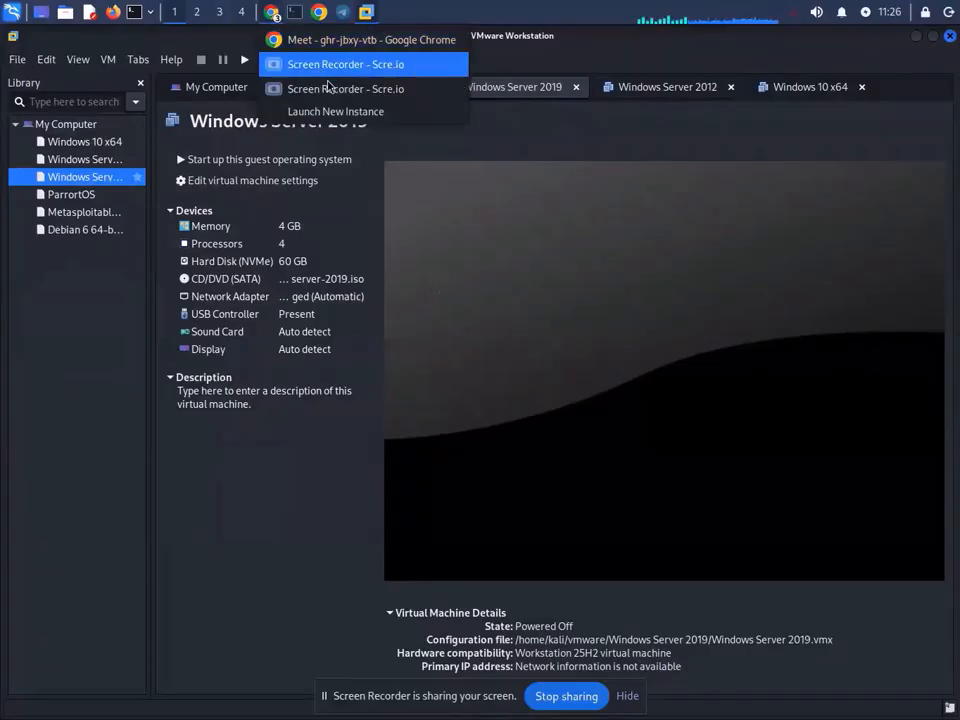
{"action": "left_click", "coordinate": [322, 88]}
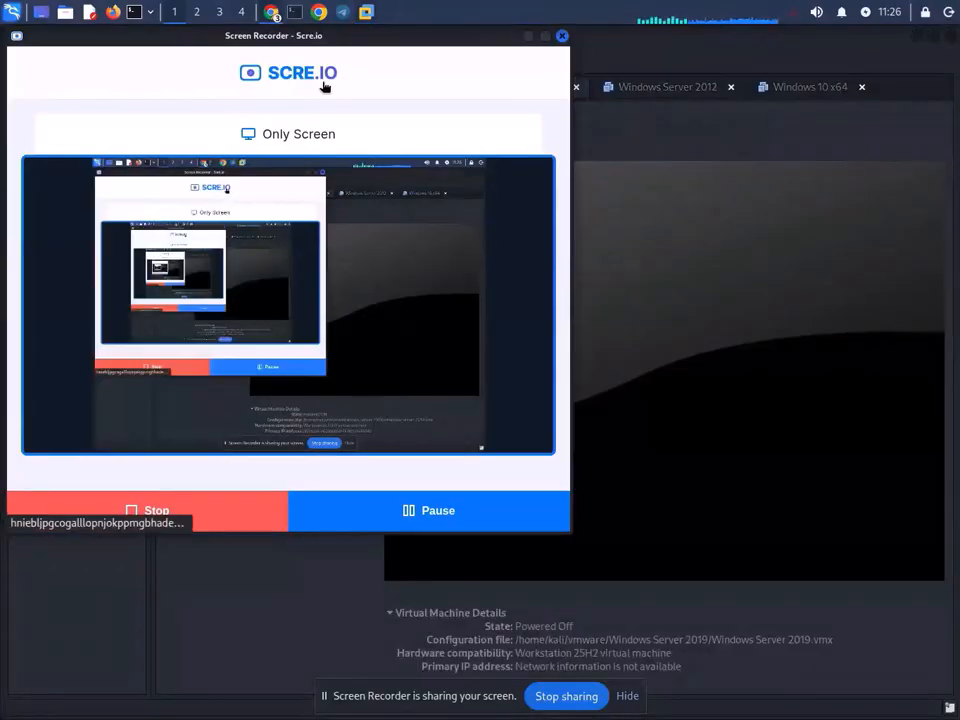
{"action": "left_click", "coordinate": [528, 36]}
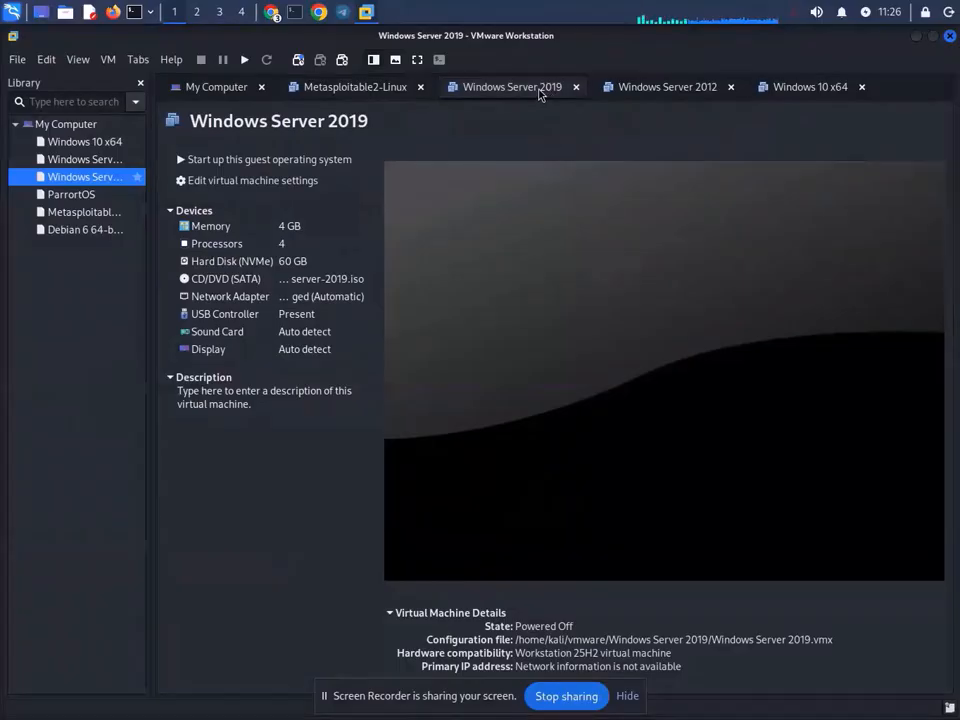
{"action": "left_click", "coordinate": [271, 13]}
- Present the entire screen in the Google Meet call, accepting the mirror warning
{"action": "left_click", "coordinate": [300, 37]}
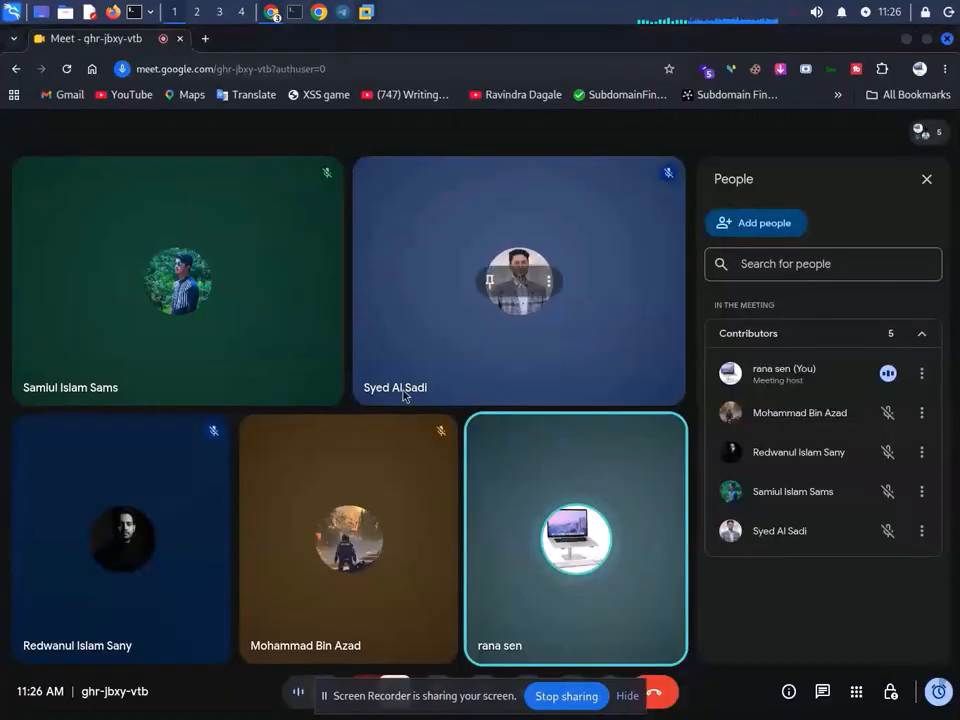
{"action": "left_click", "coordinate": [630, 697]}
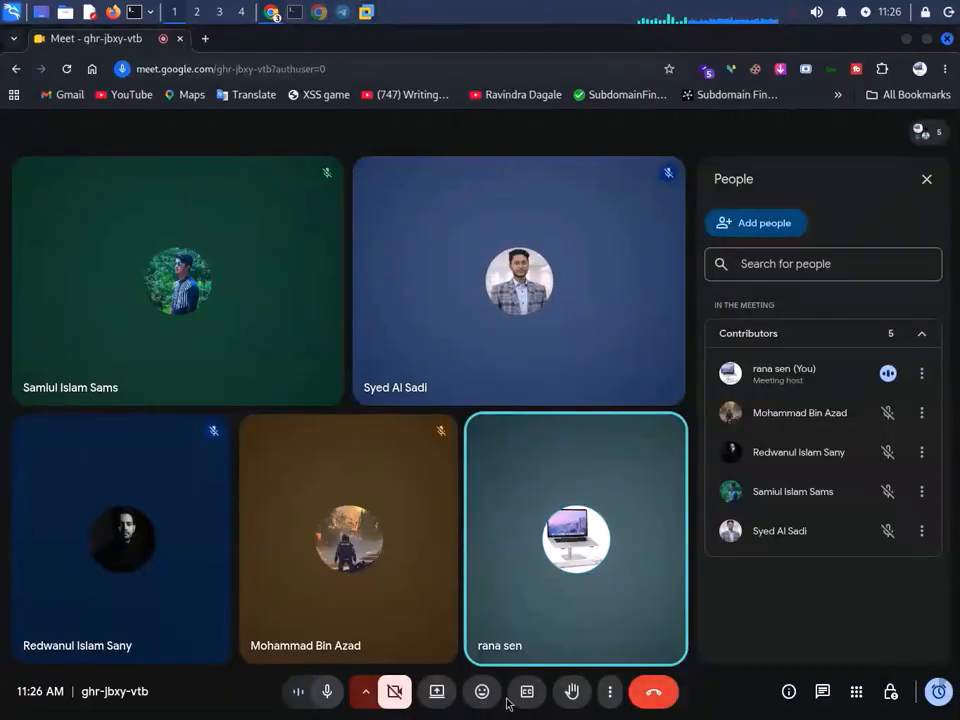
{"action": "left_click", "coordinate": [443, 694]}
{"action": "left_click", "coordinate": [615, 150]}
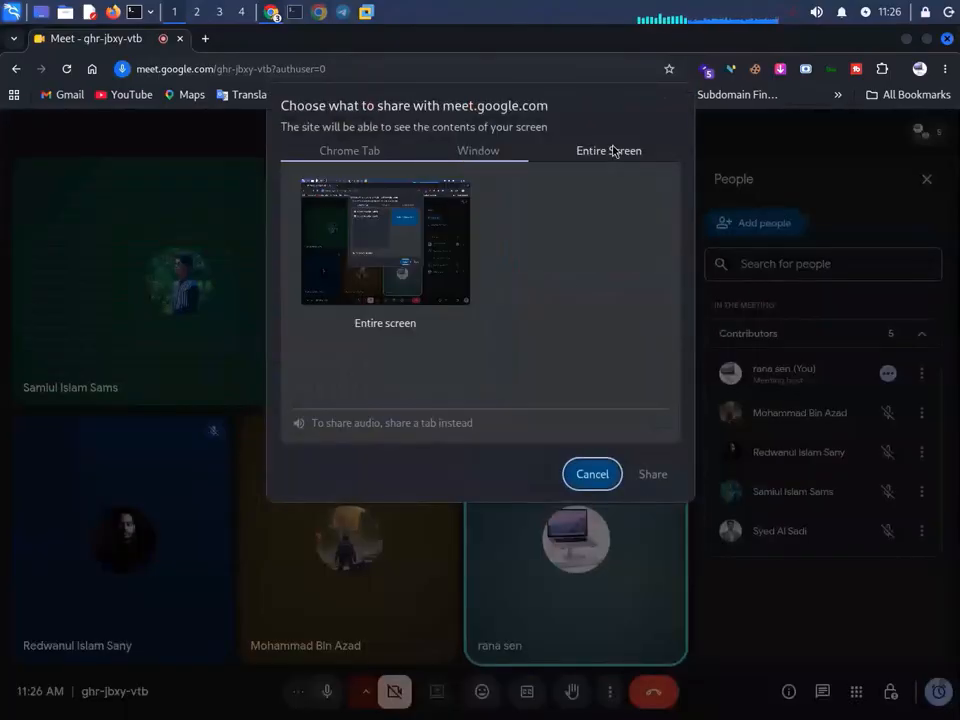
{"action": "left_click", "coordinate": [321, 236]}
{"action": "left_click", "coordinate": [652, 474]}
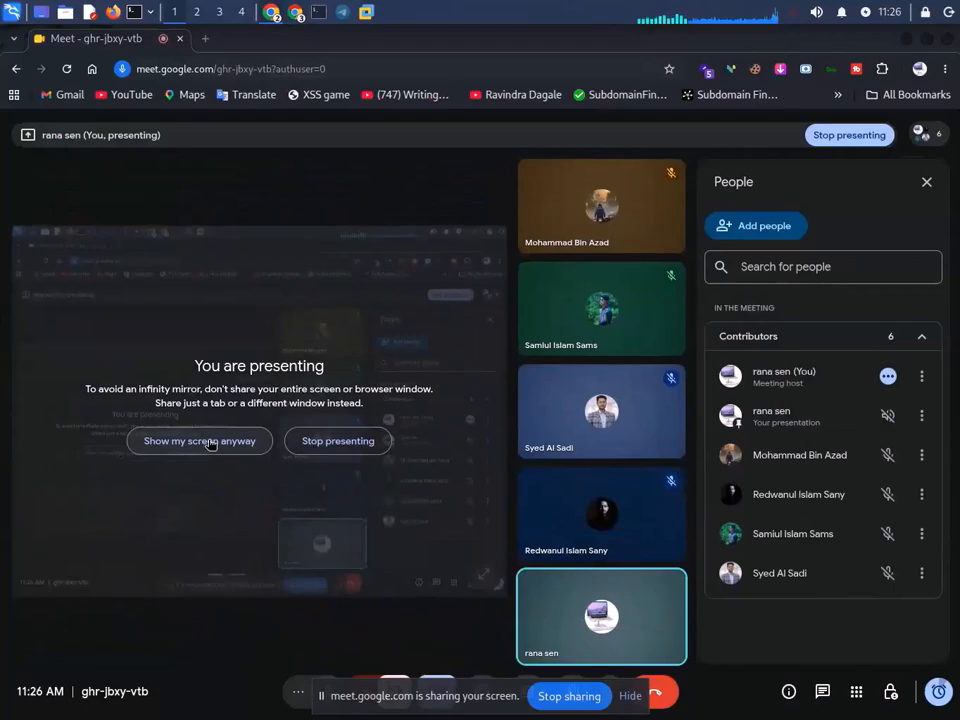
{"action": "left_click", "coordinate": [206, 443]}
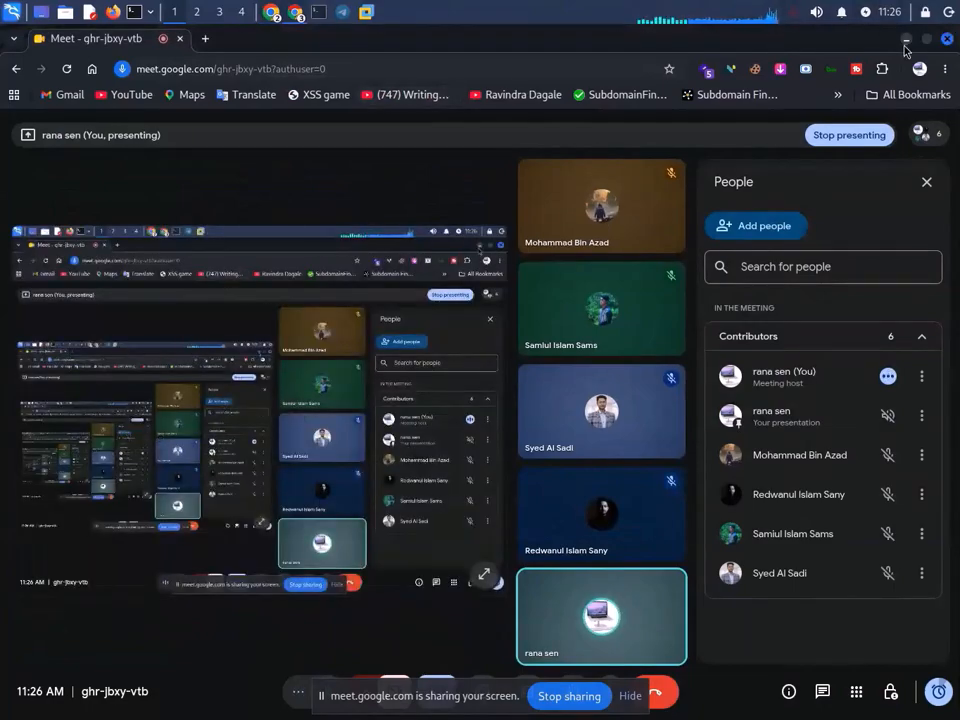
- Try starting Windows Server 2019, dismiss the vmmon, monitor device and broken pipe errors, and close VMware
{"action": "left_click", "coordinate": [906, 41]}
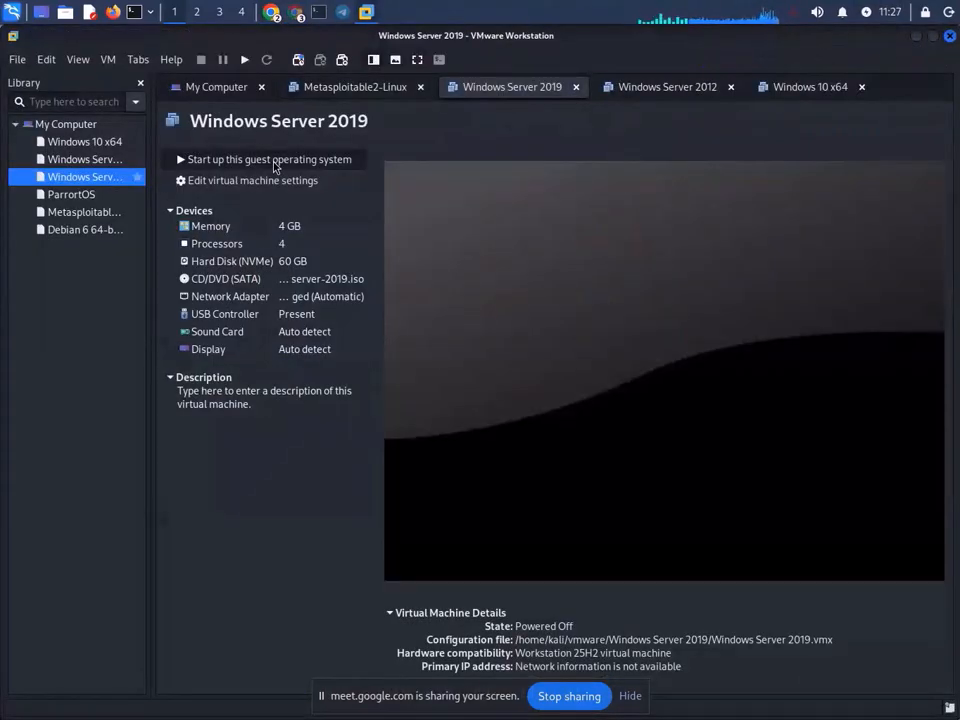
{"action": "left_click", "coordinate": [274, 164]}
{"action": "left_click", "coordinate": [549, 444]}
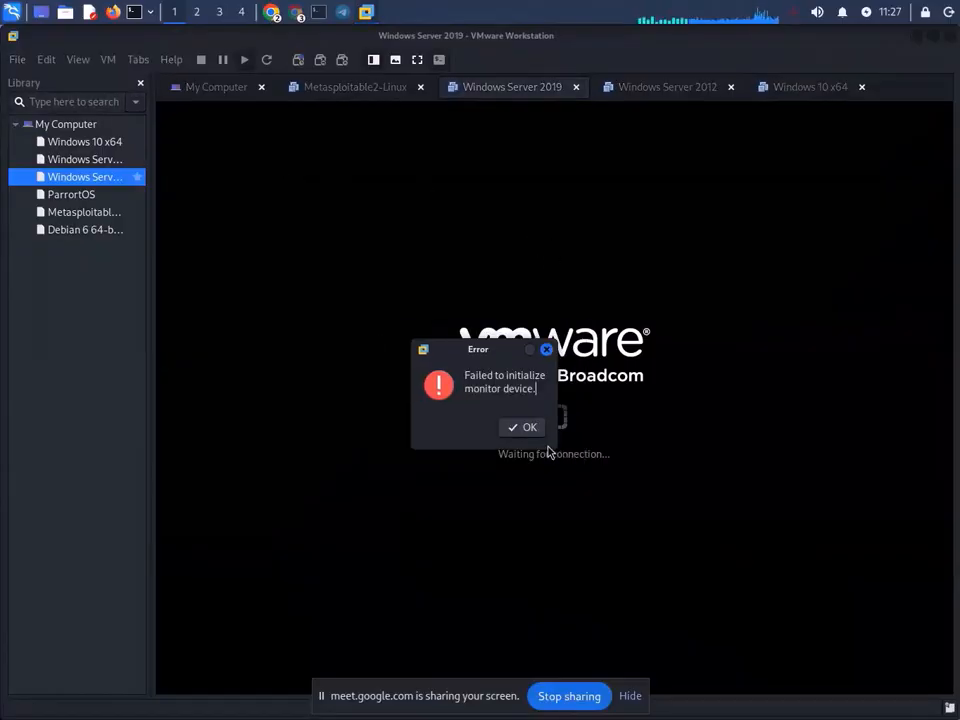
{"action": "left_click", "coordinate": [536, 432]}
{"action": "left_click", "coordinate": [540, 439]}
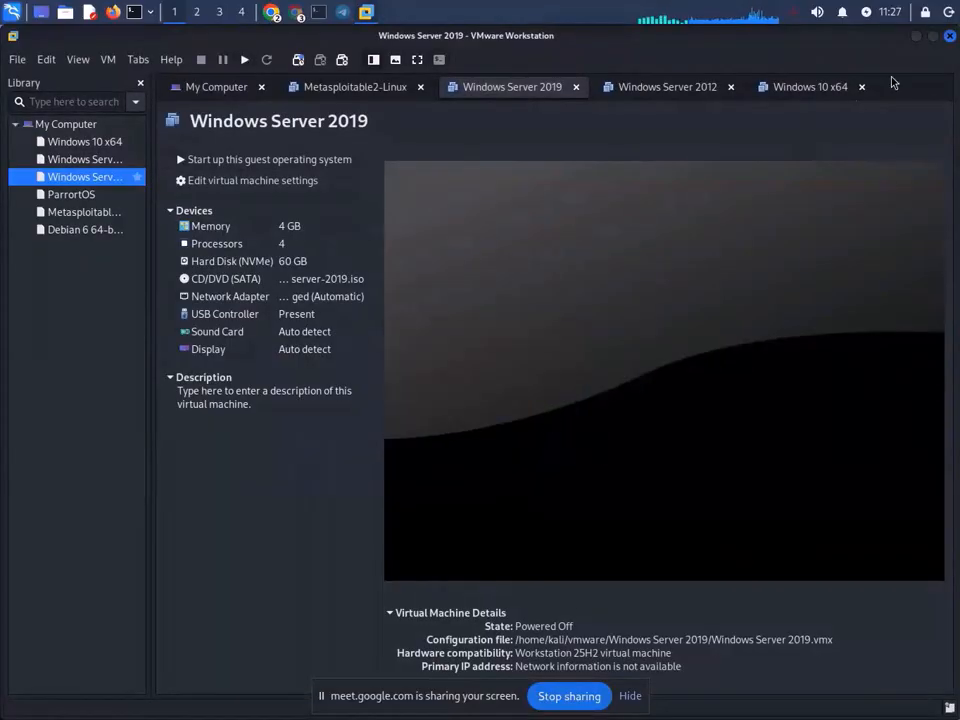
{"action": "left_click", "coordinate": [950, 36]}
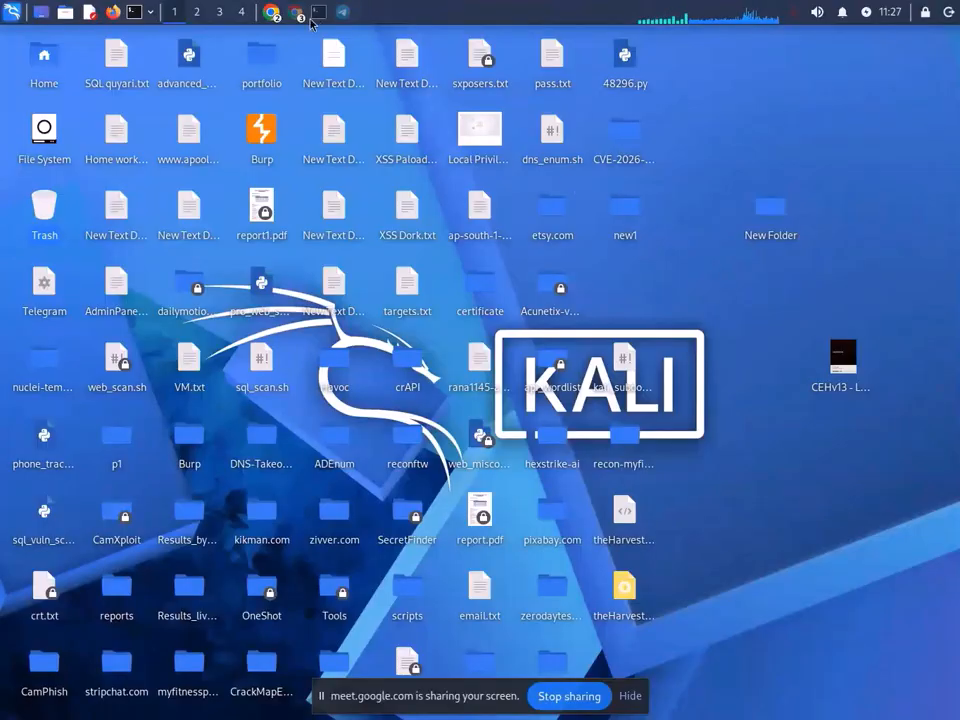
- In a root terminal, list the full shell history
{"action": "left_click", "coordinate": [319, 13]}
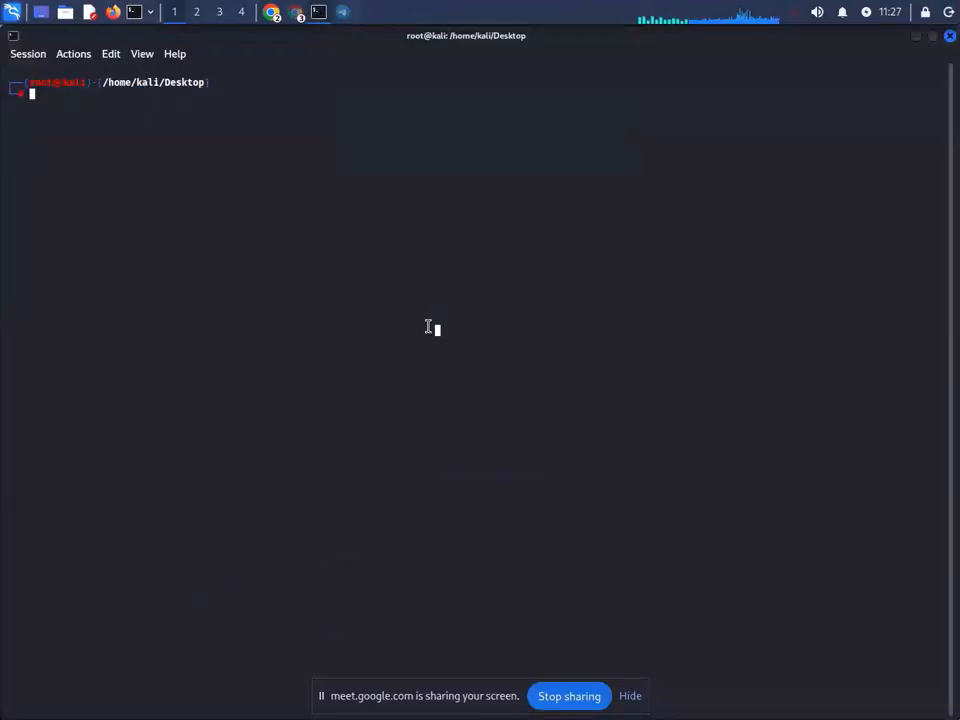
{"action": "type", "text": "hist"}
{"action": "key", "text": "Right"}
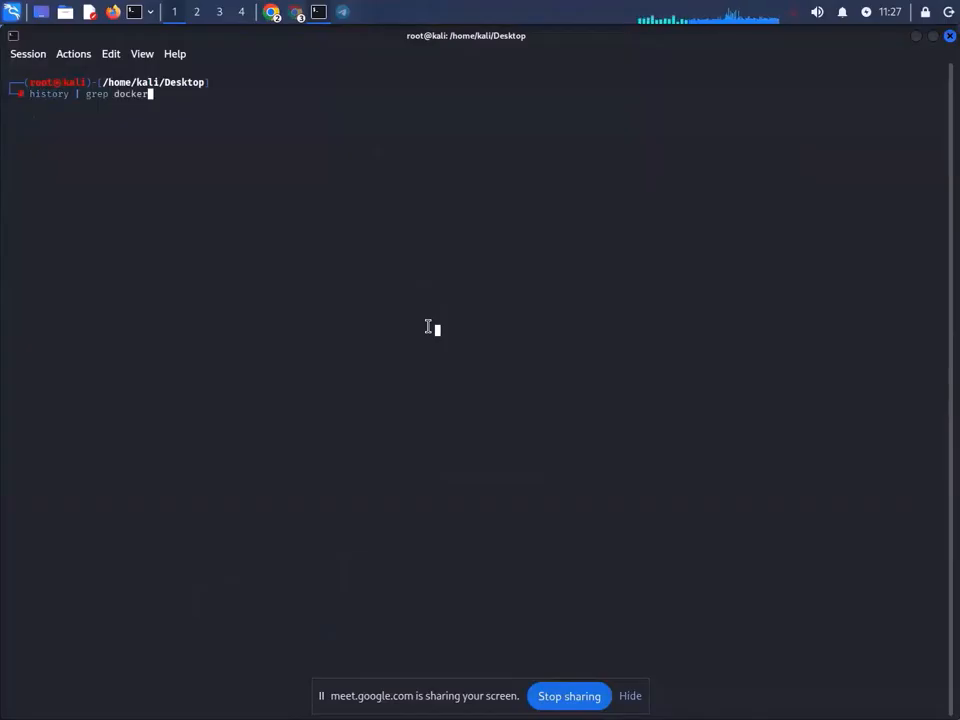
{"action": "key", "text": "Return"}
{"action": "key", "text": "Up"}
{"action": "key", "text": "BackSpace"}
{"action": "key", "text": "BackSpace"}
{"action": "key", "text": "BackSpace"}
{"action": "key", "text": "BackSpace"}
{"action": "key", "text": "BackSpace"}
{"action": "key", "text": "BackSpace"}
{"action": "key", "text": "BackSpace"}
{"action": "key", "text": "BackSpace"}
{"action": "key", "text": "BackSpace"}
{"action": "key", "text": "BackSpace"}
{"action": "key", "text": "BackSpace"}
{"action": "key", "text": "BackSpace"}
{"action": "key", "text": "BackSpace"}
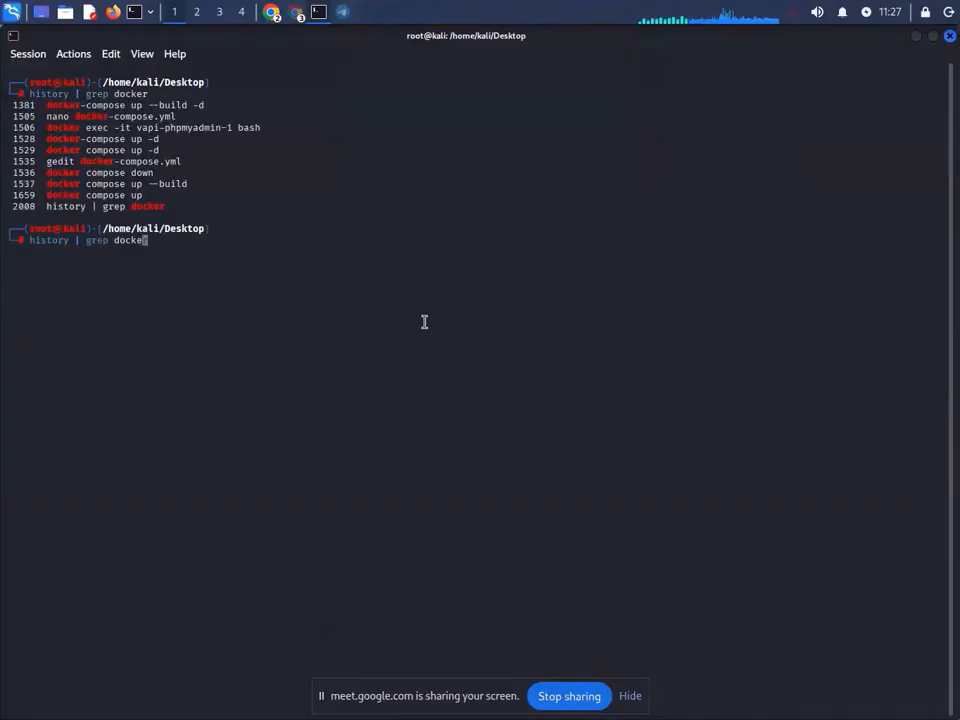
{"action": "key", "text": "Return"}
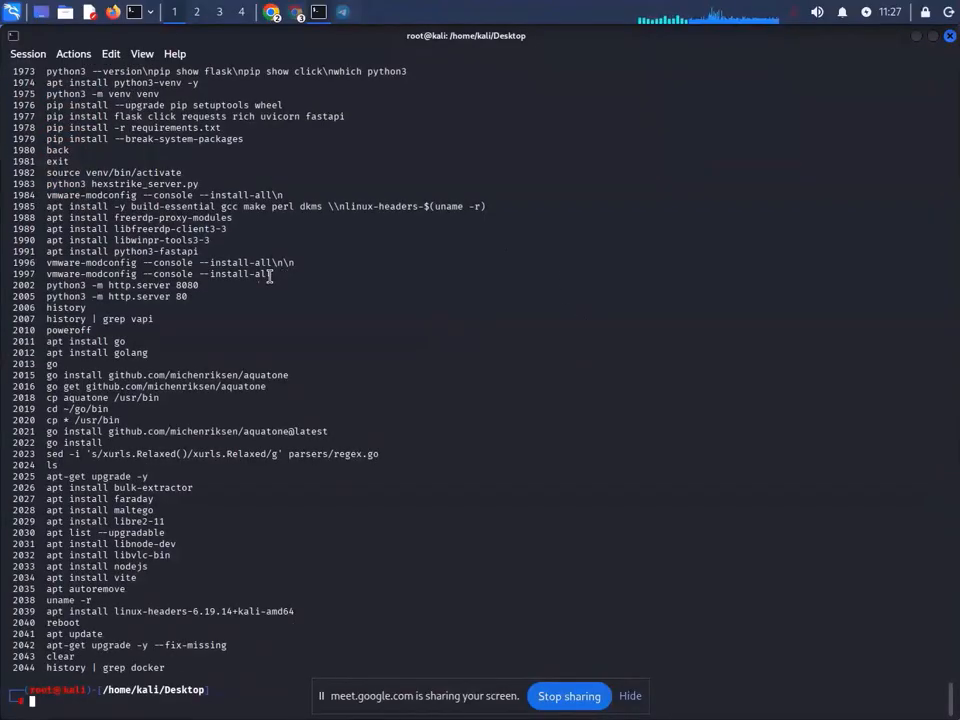
- Copy the 'vmware-modconfig --console --install-all' line from history and run it at the prompt
{"action": "left_click_drag", "start_coordinate": [270, 276], "coordinate": [46, 274]}
{"action": "key", "text": "super+c"}
{"action": "right_click", "coordinate": [100, 279]}
{"action": "left_click", "coordinate": [115, 285]}
{"action": "right_click", "coordinate": [646, 258]}
{"action": "left_click", "coordinate": [680, 285]}
{"action": "key", "text": "Return"}
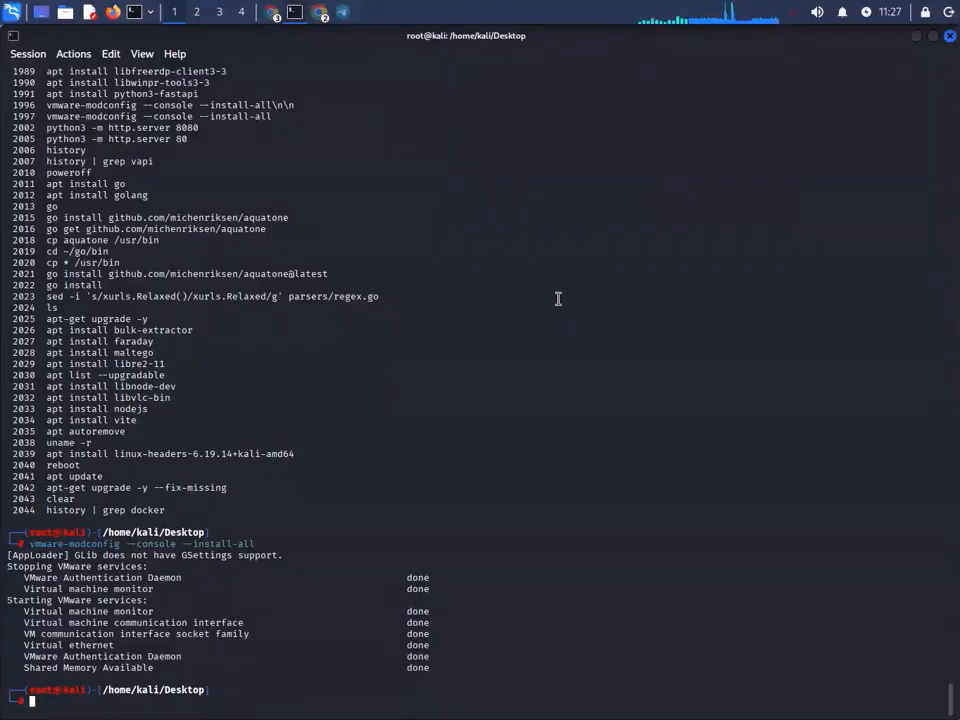
- Minimize the terminal and relaunch VMware Workstation from the recent applications menu
{"action": "left_click", "coordinate": [916, 37]}
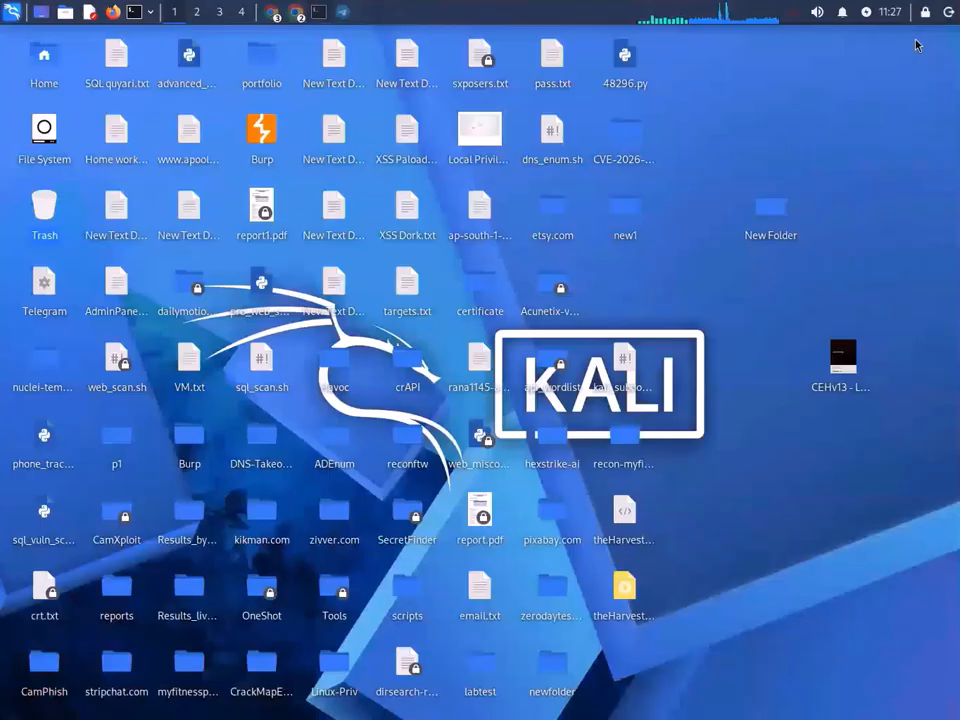
{"action": "left_click", "coordinate": [11, 11]}
{"action": "left_click", "coordinate": [75, 95]}
{"action": "left_click", "coordinate": [253, 72]}
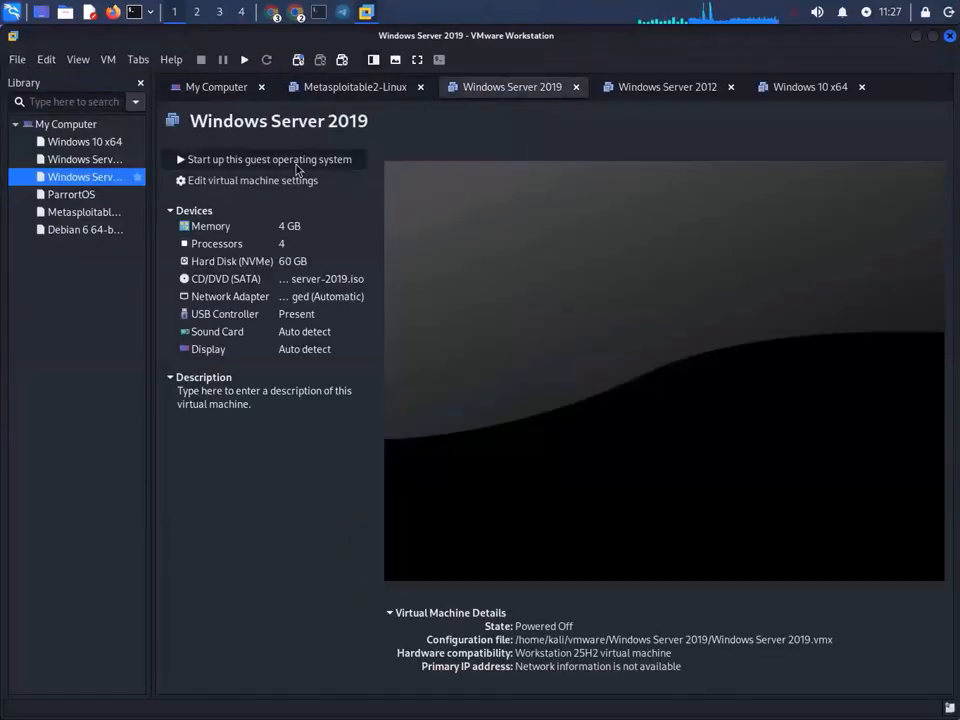
- Power on the Windows Server 2019, Windows Server 2012 and Windows 10 x64 virtual machines
{"action": "left_click", "coordinate": [296, 160]}
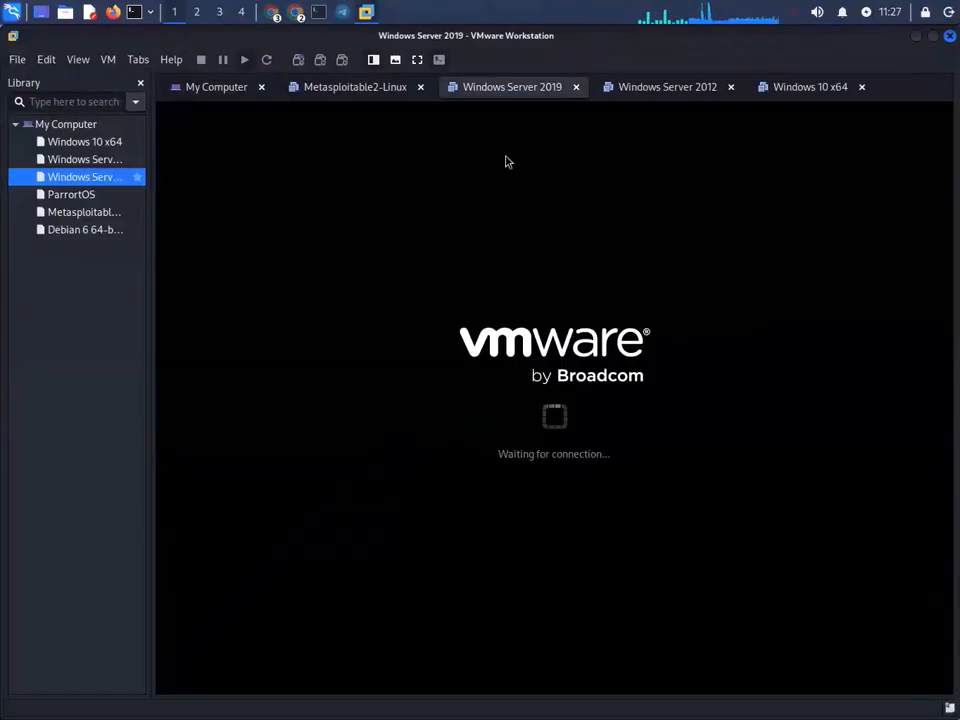
{"action": "left_click", "coordinate": [680, 92]}
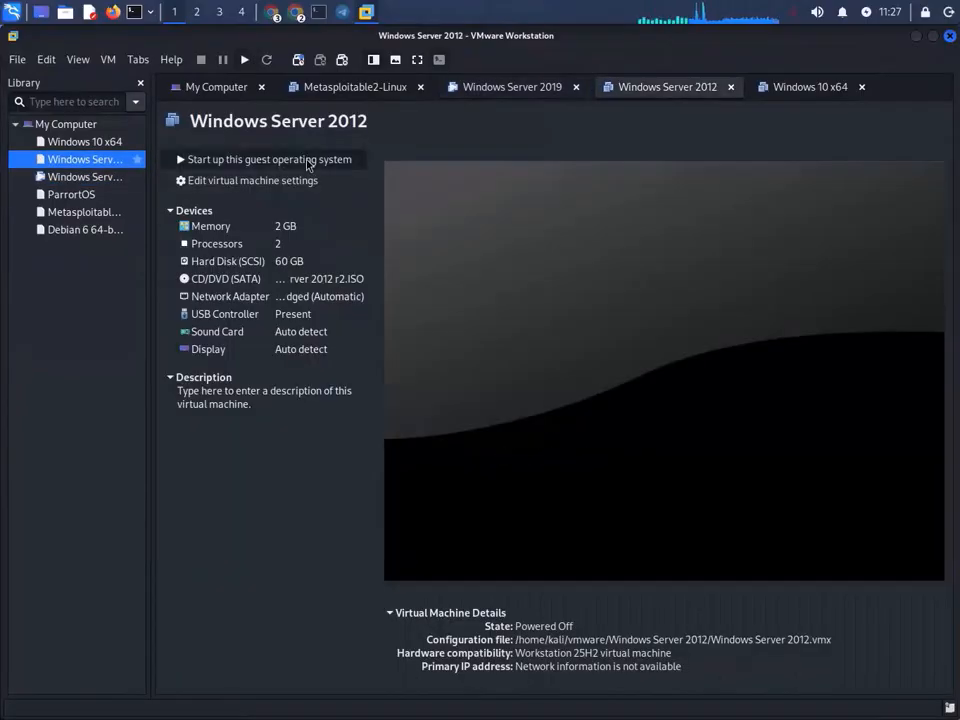
{"action": "left_click", "coordinate": [308, 162]}
{"action": "left_click", "coordinate": [544, 89]}
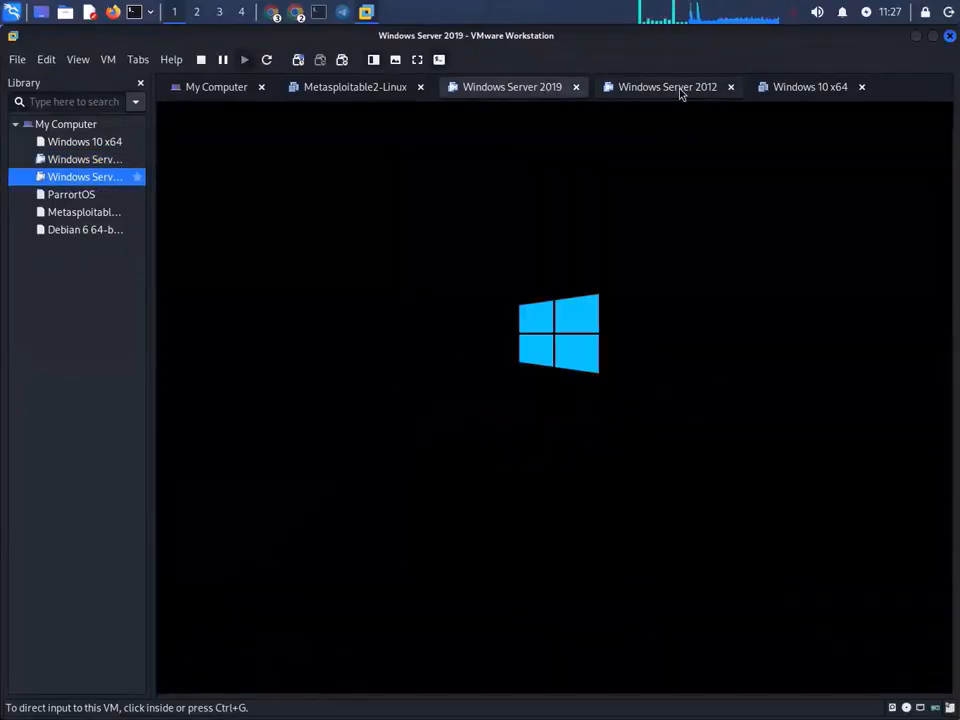
{"action": "left_click", "coordinate": [812, 88]}
{"action": "left_click", "coordinate": [304, 162]}
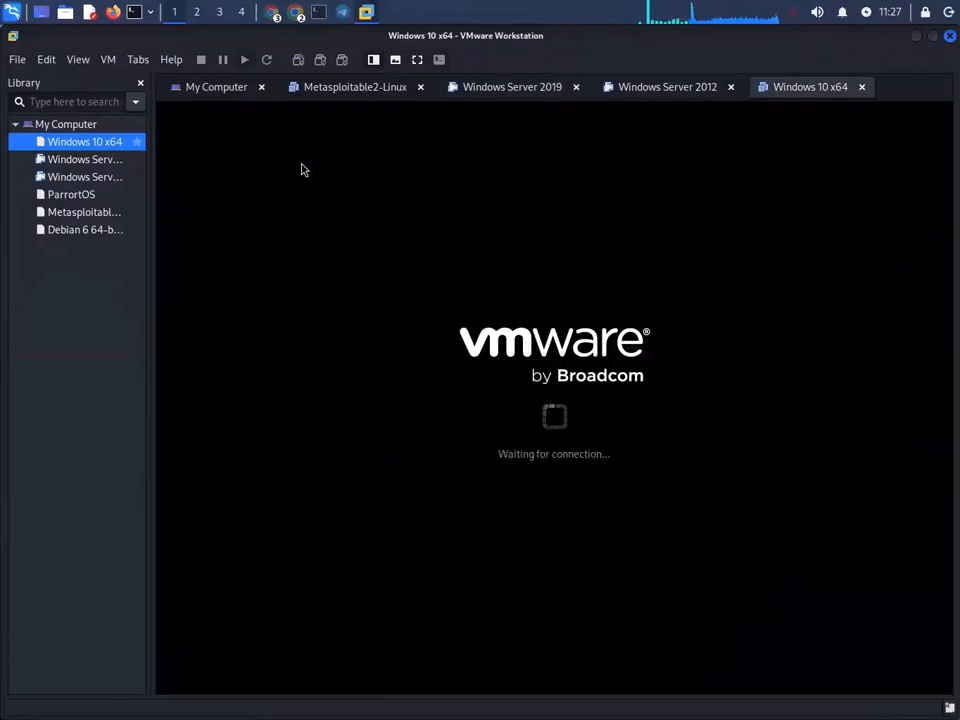
- Cycle through the Windows Server 2019, Server 2012 and Windows 10 tabs to watch them boot
{"action": "left_click", "coordinate": [534, 92]}
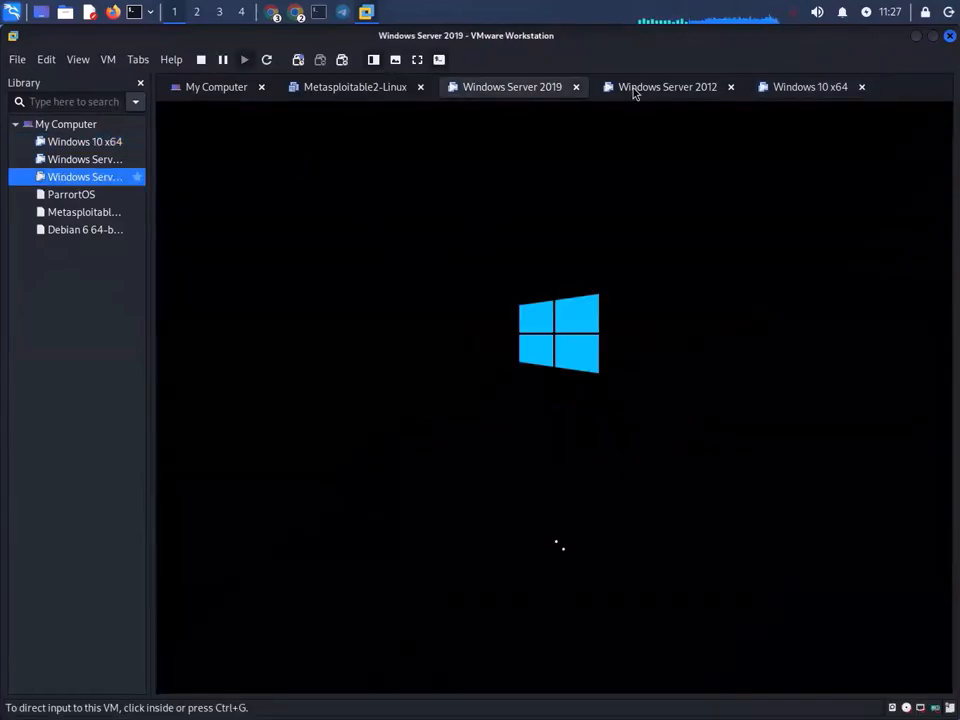
{"action": "left_click", "coordinate": [655, 90]}
{"action": "left_click", "coordinate": [812, 89]}
{"action": "left_click", "coordinate": [510, 90]}
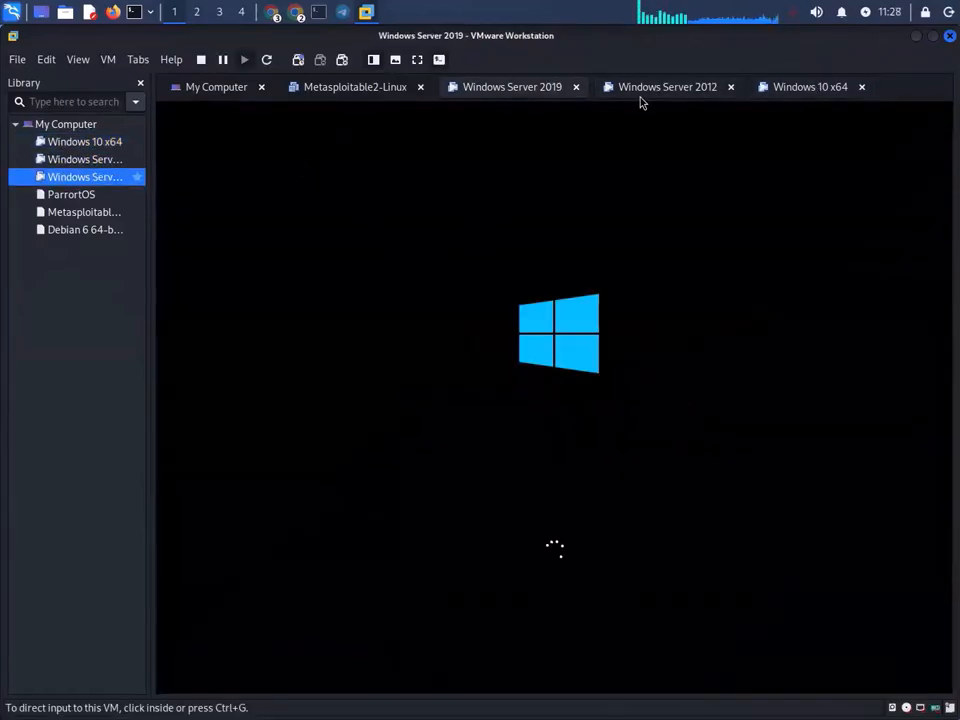
{"action": "left_click", "coordinate": [660, 90]}
{"action": "left_click", "coordinate": [485, 92]}
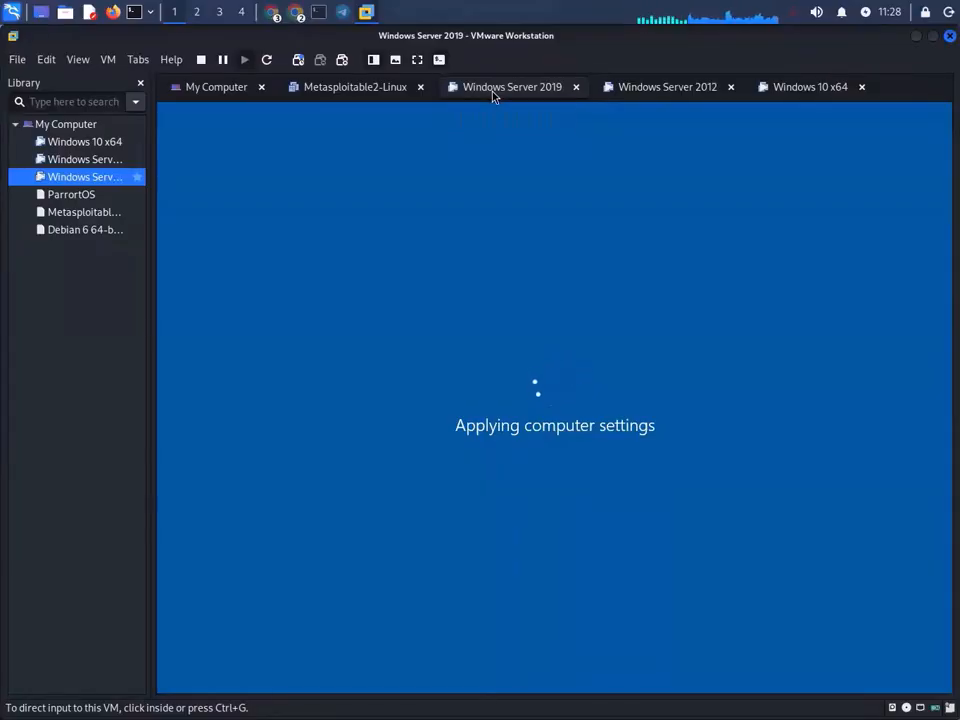
{"action": "left_click", "coordinate": [630, 88]}
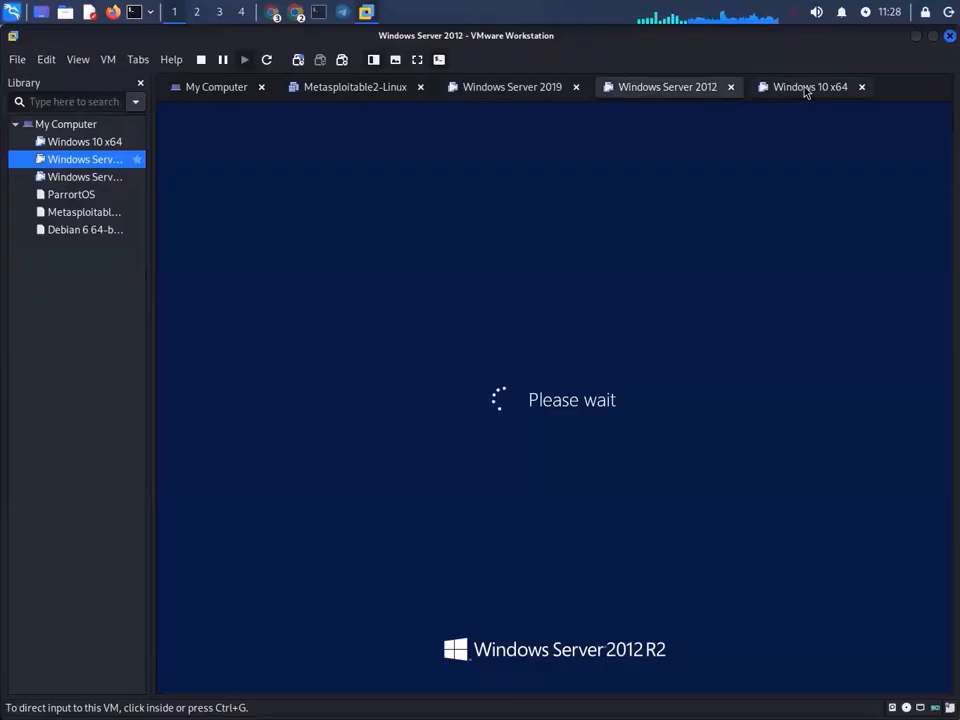
- Send Ctrl+Alt+Del to Windows 10 x64 and sign in with its account password
{"action": "left_click", "coordinate": [805, 88]}
{"action": "left_click", "coordinate": [110, 62]}
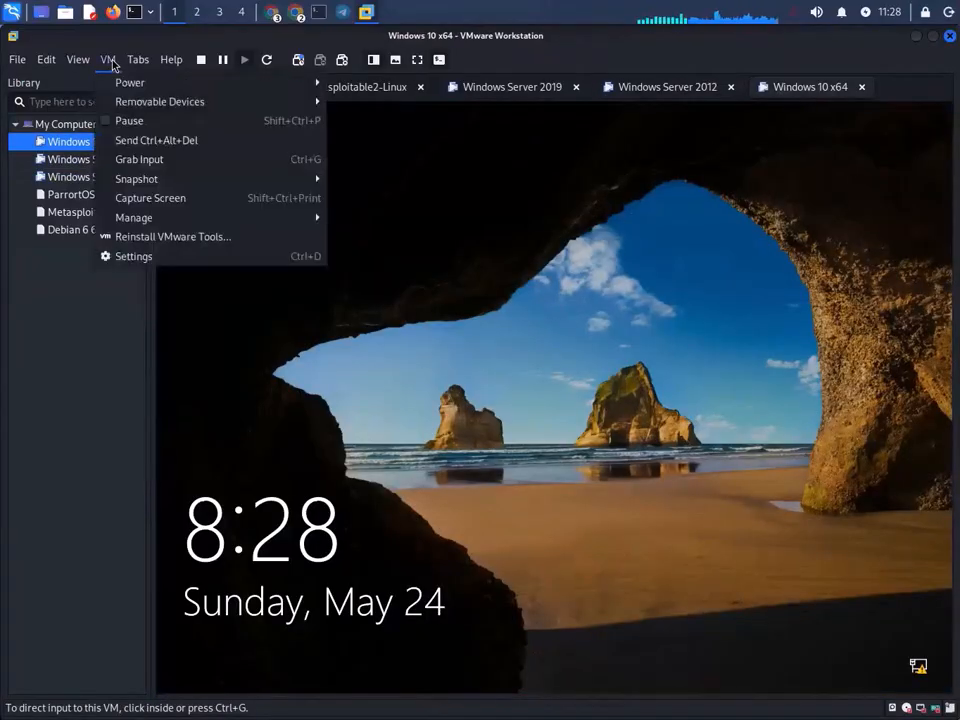
{"action": "left_click", "coordinate": [165, 142]}
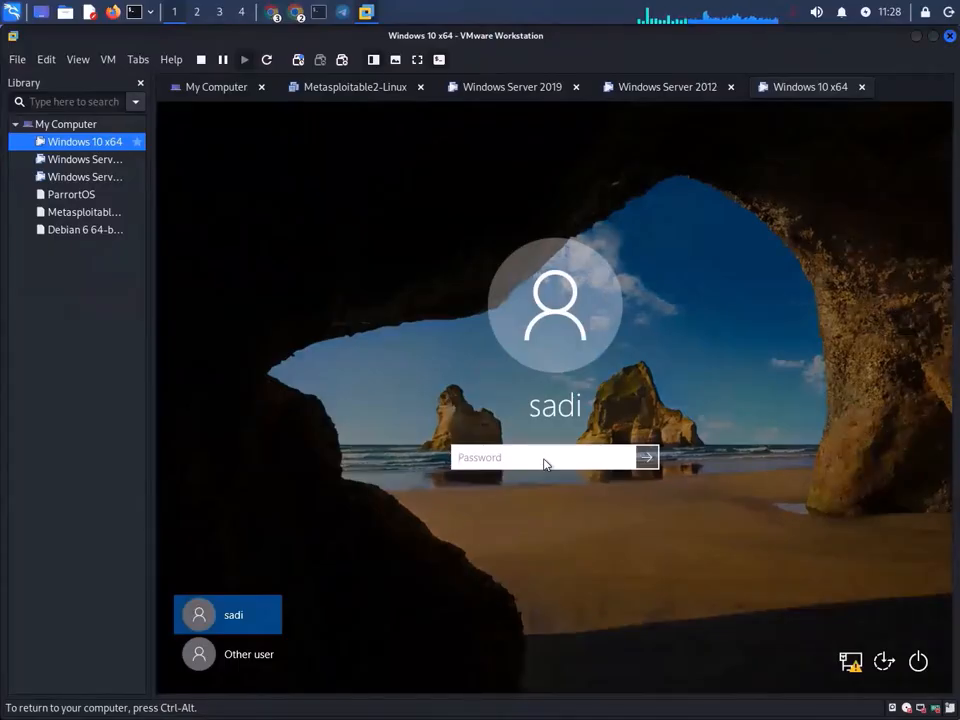
{"action": "type", "text": "•••"}
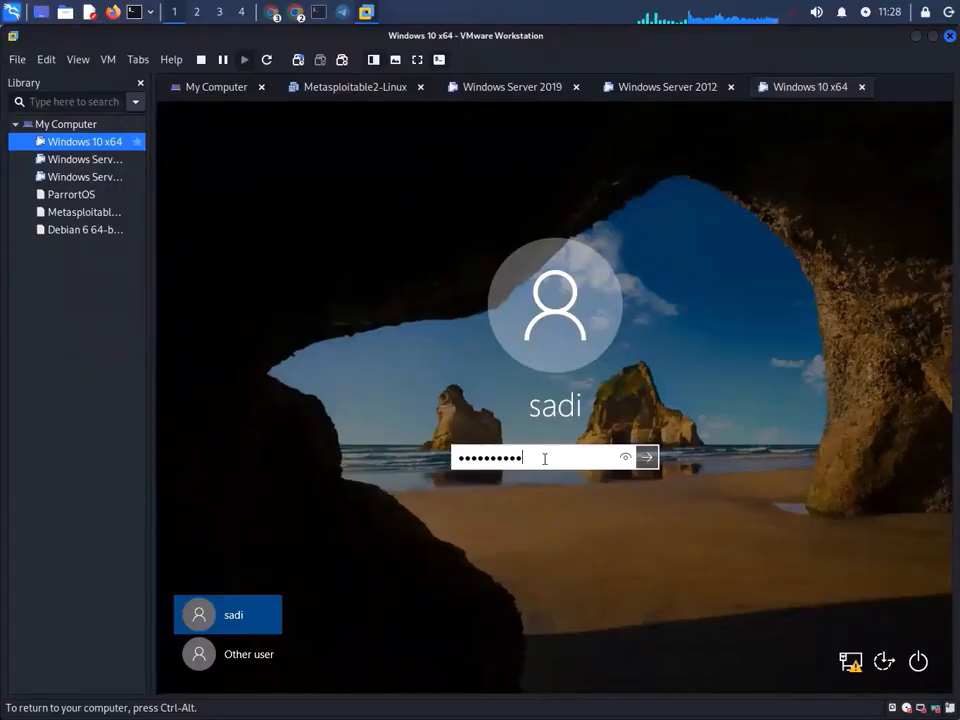
{"action": "type", "text": "•••••••••"}
{"action": "key", "text": "Return"}
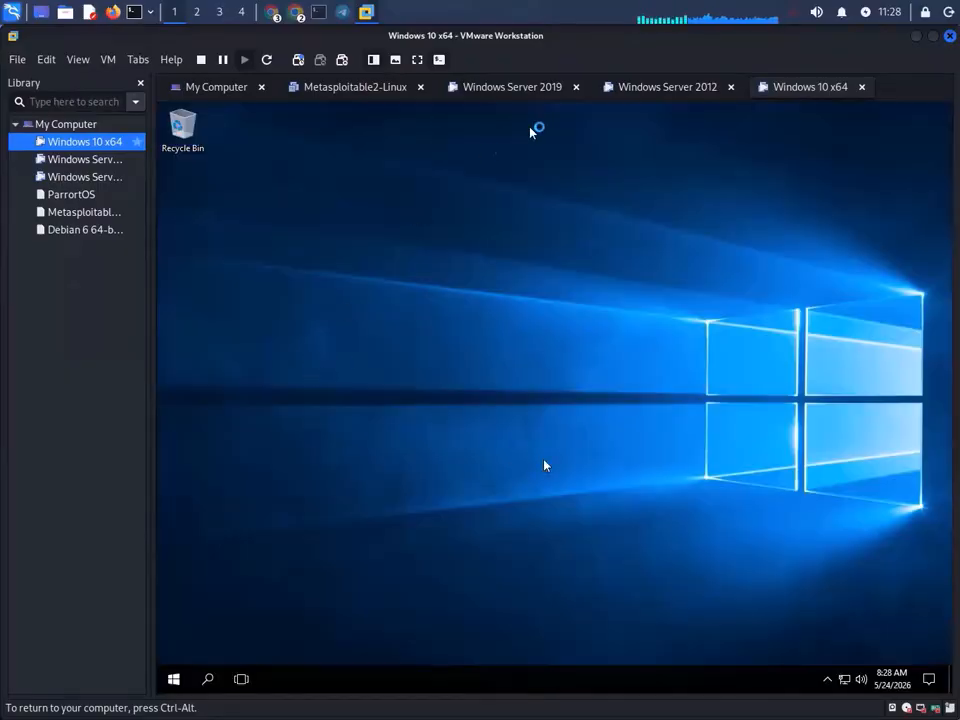
{"action": "left_click", "coordinate": [670, 92]}
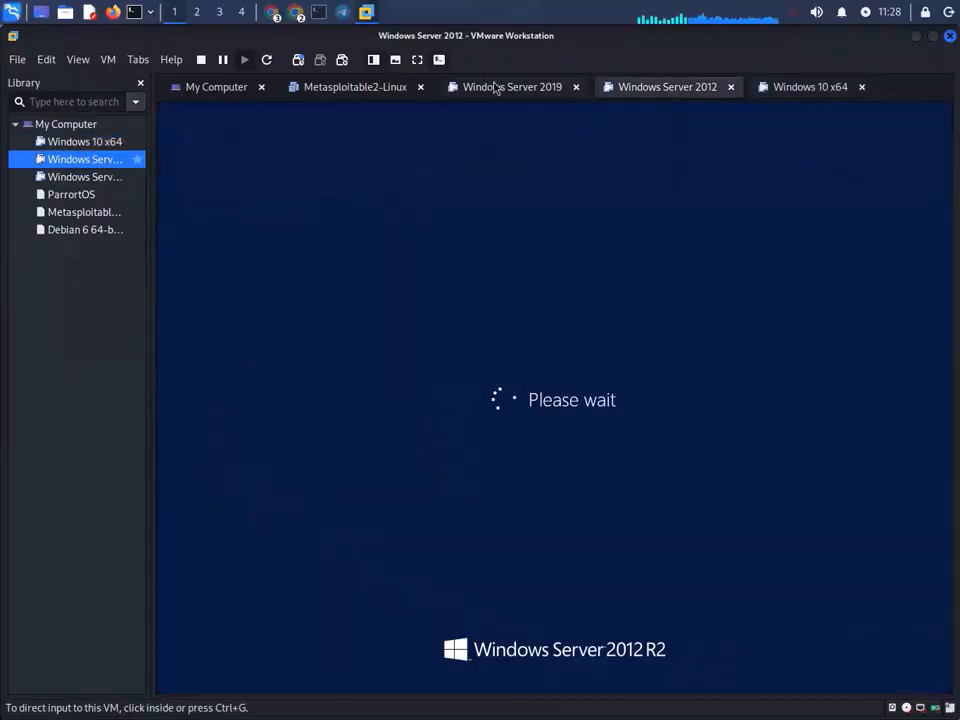
- Send Ctrl+Alt+Del to Windows Server 2019 and sign in with the Administrator password
{"action": "left_click", "coordinate": [495, 88]}
{"action": "left_click", "coordinate": [108, 59]}
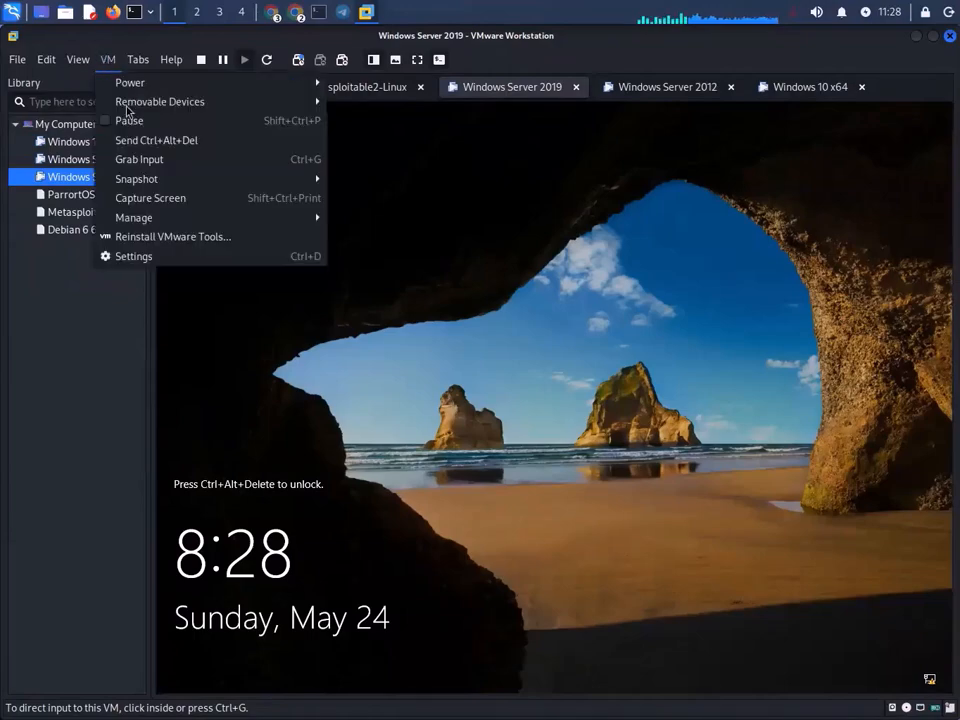
{"action": "left_click", "coordinate": [178, 141]}
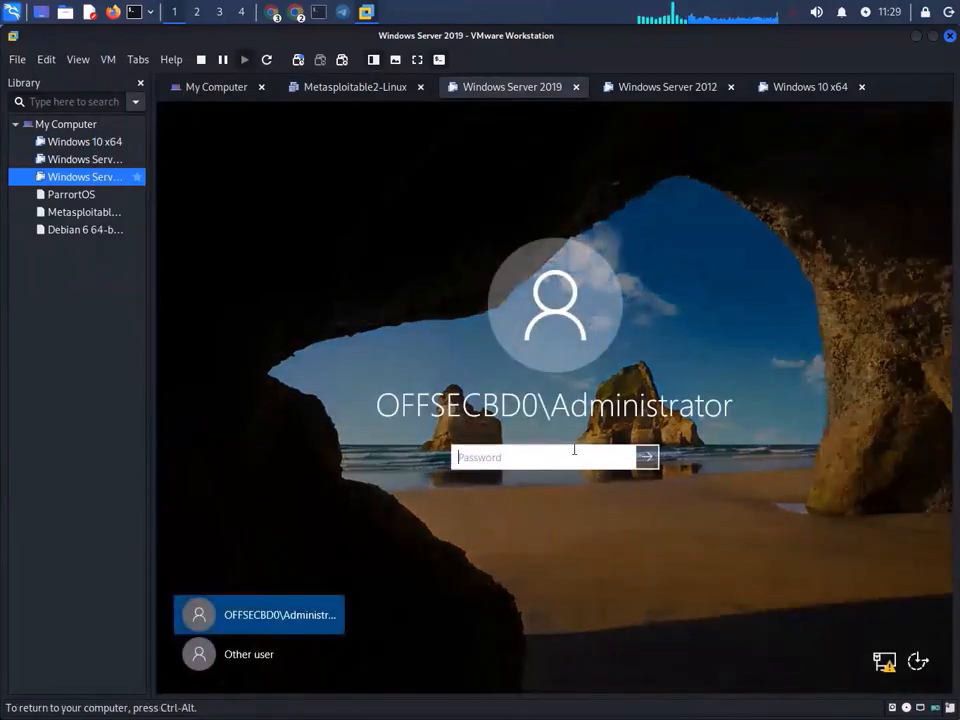
{"action": "type", "text": "P"}
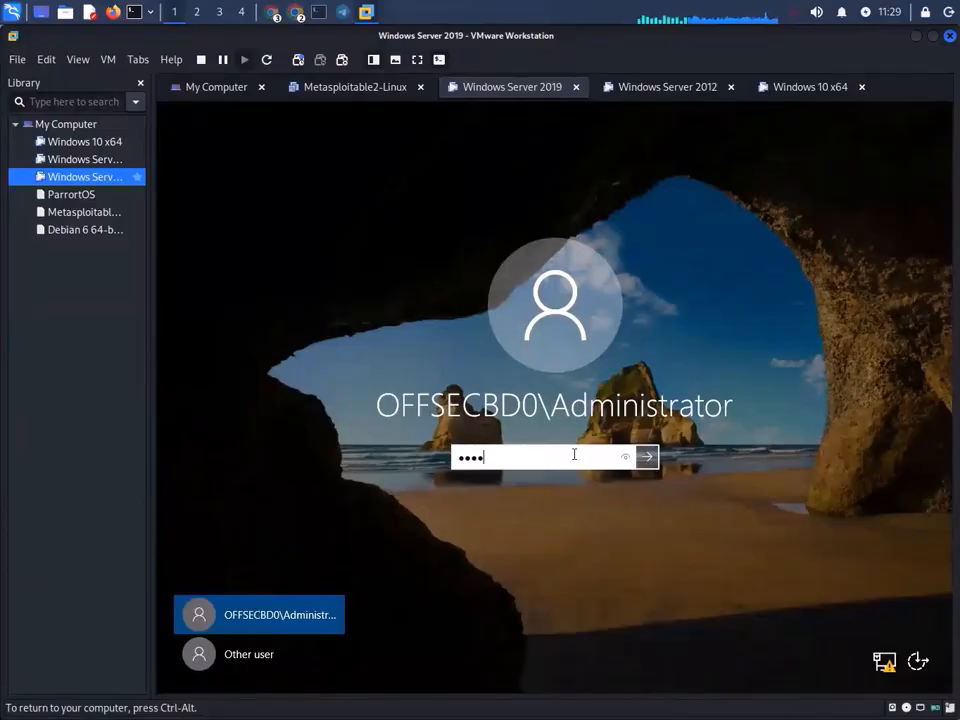
{"action": "type", "text": "••"}
{"action": "key", "text": "Return"}
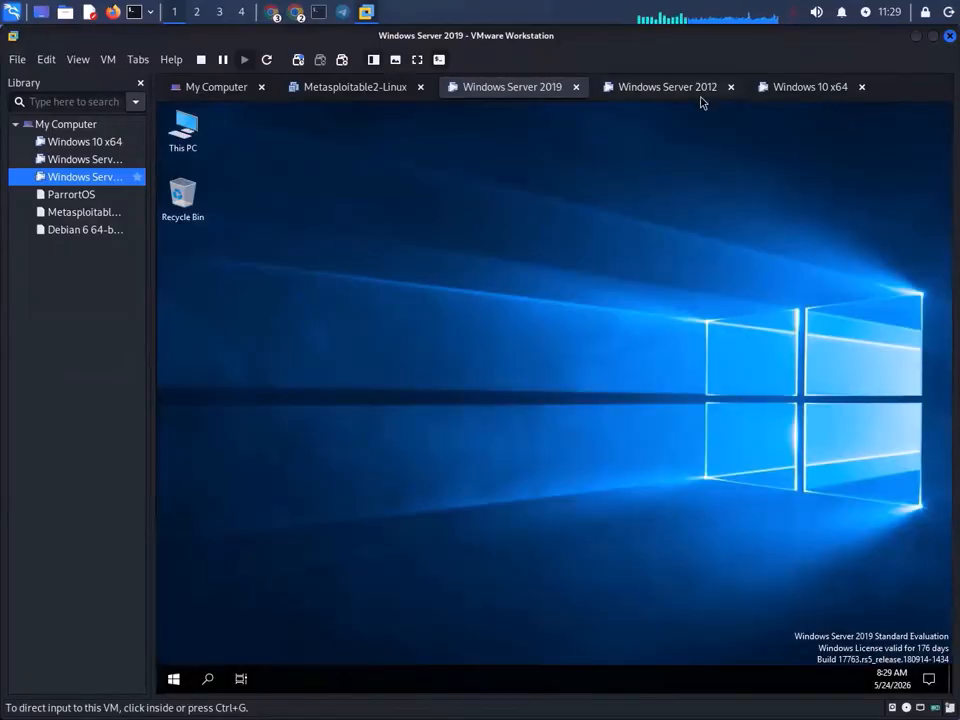
{"action": "left_click", "coordinate": [698, 89]}
- On Windows Server 2012, send Ctrl+Alt+Del, choose Other user, and enter user AppServer with its password
{"action": "left_click", "coordinate": [108, 59]}
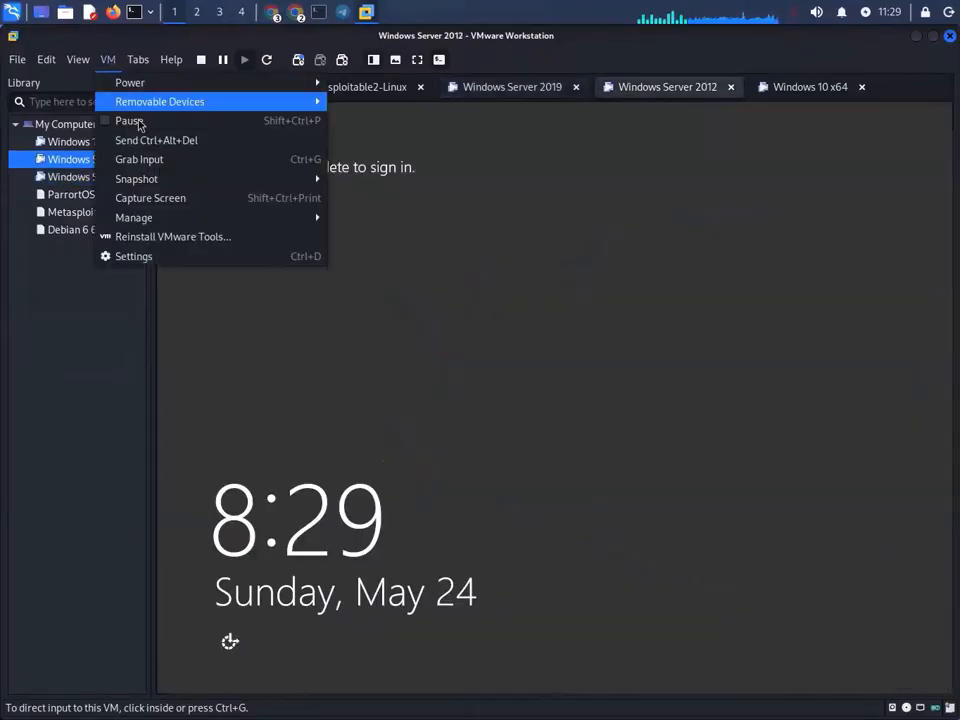
{"action": "left_click", "coordinate": [198, 143]}
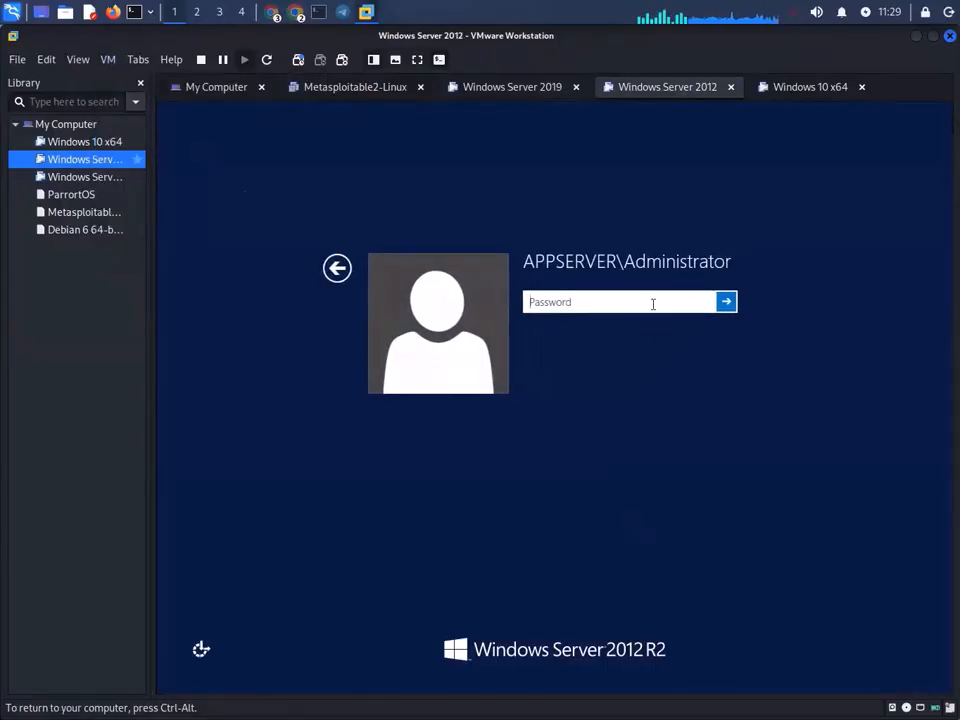
{"action": "left_click", "coordinate": [335, 272]}
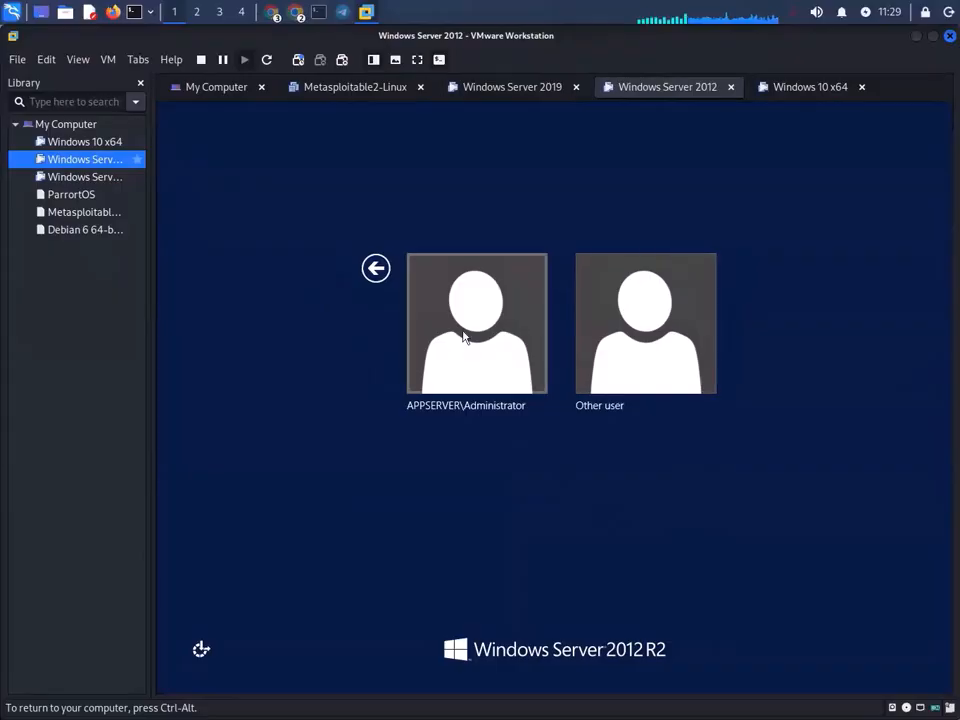
{"action": "left_click", "coordinate": [664, 332]}
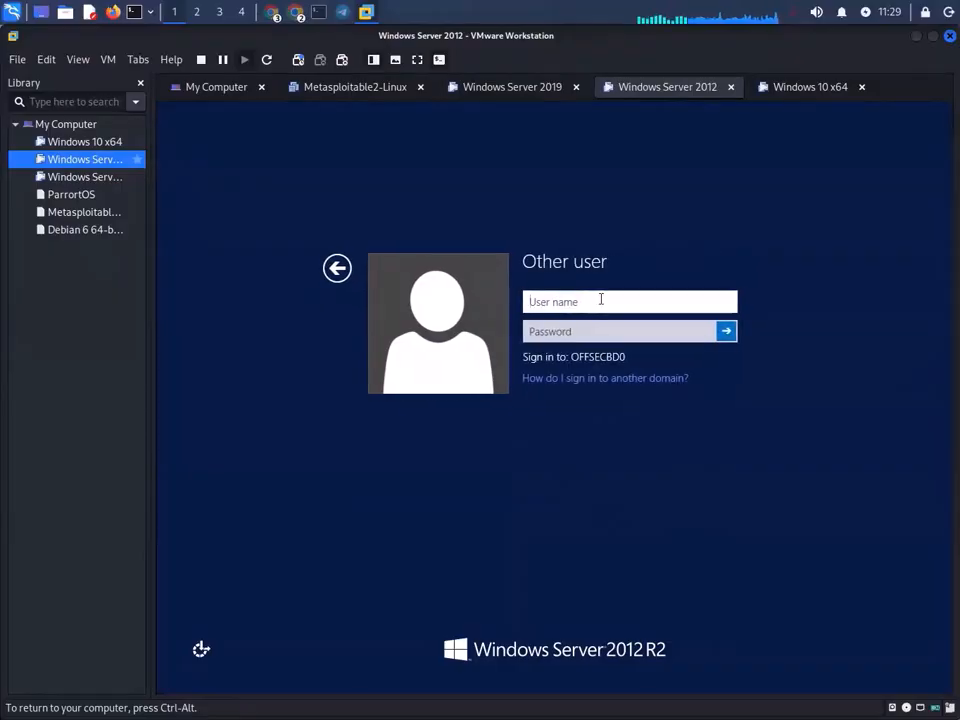
{"action": "type", "text": "A"}
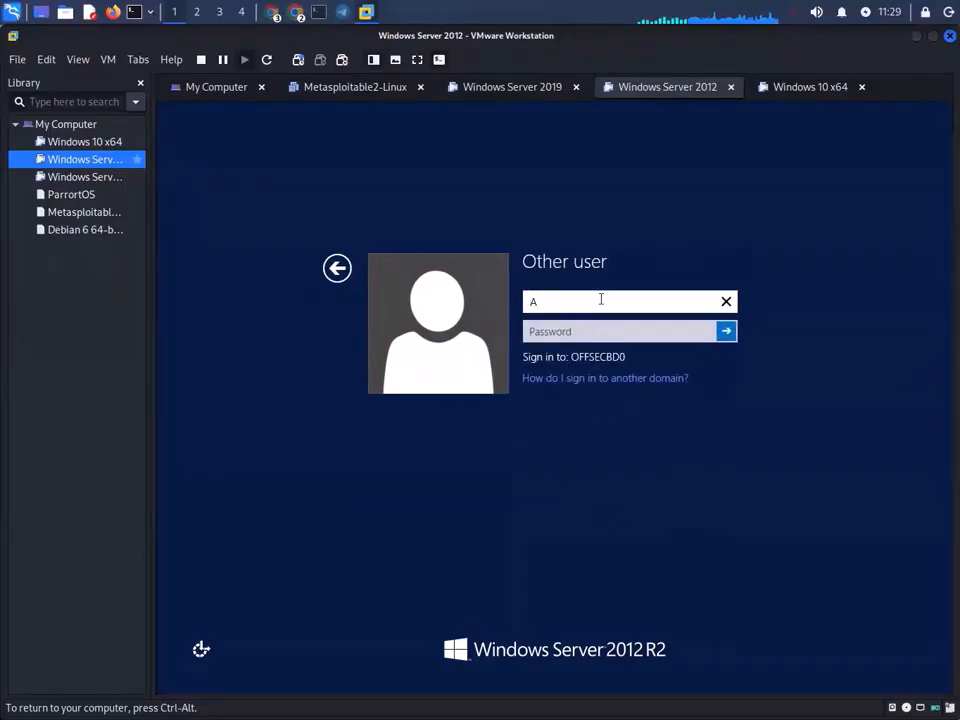
{"action": "type", "text": "ppSe"}
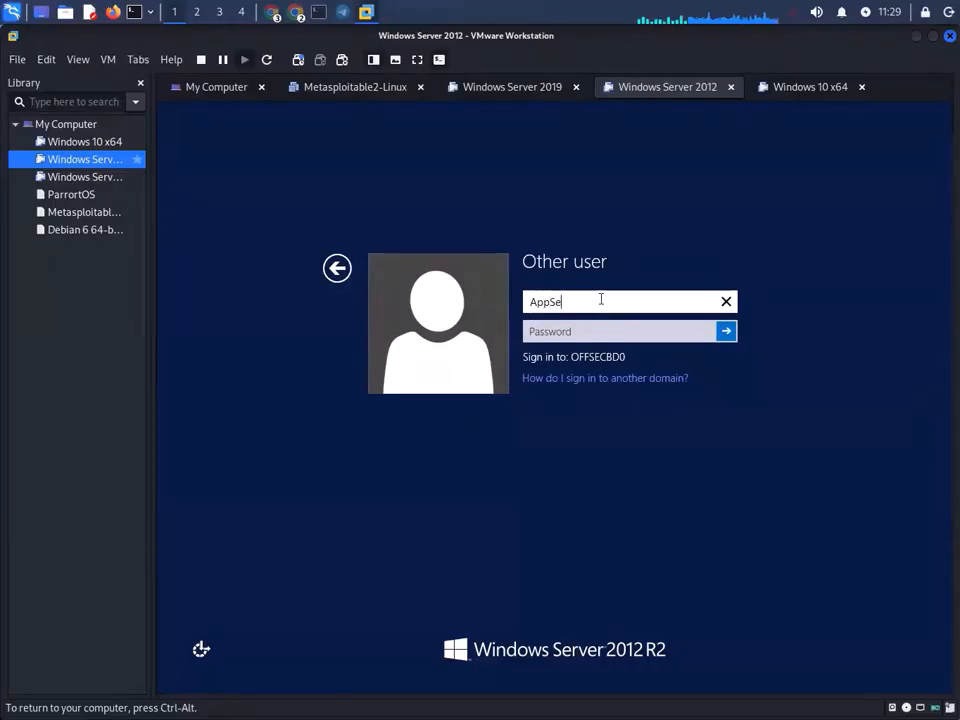
{"action": "type", "text": "rver"}
{"action": "left_click", "coordinate": [595, 336]}
{"action": "type", "text": "•••••••••••"}
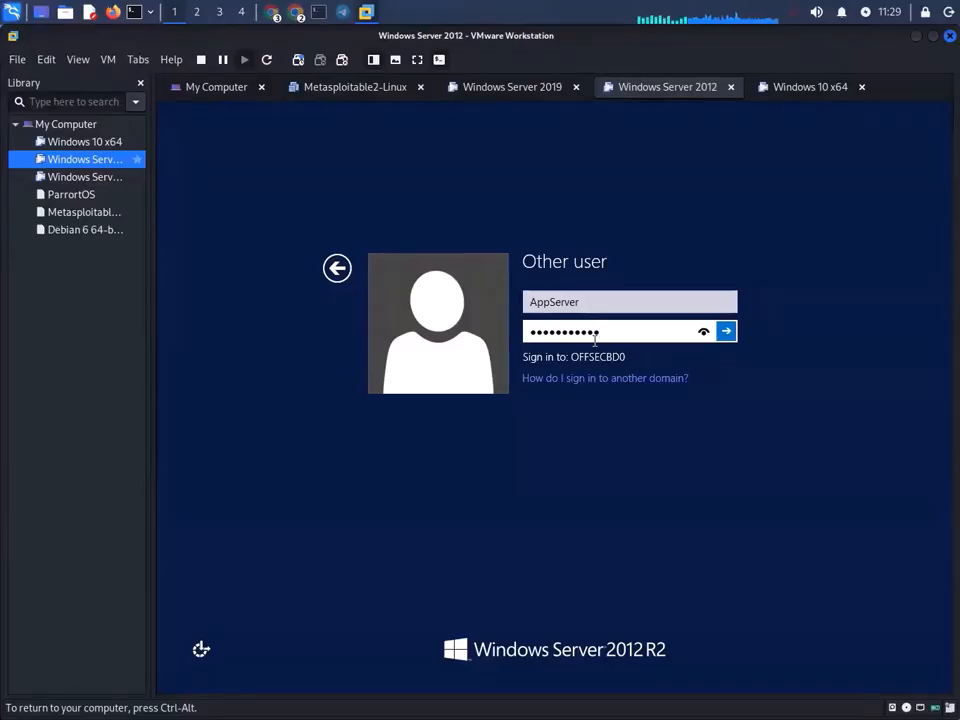
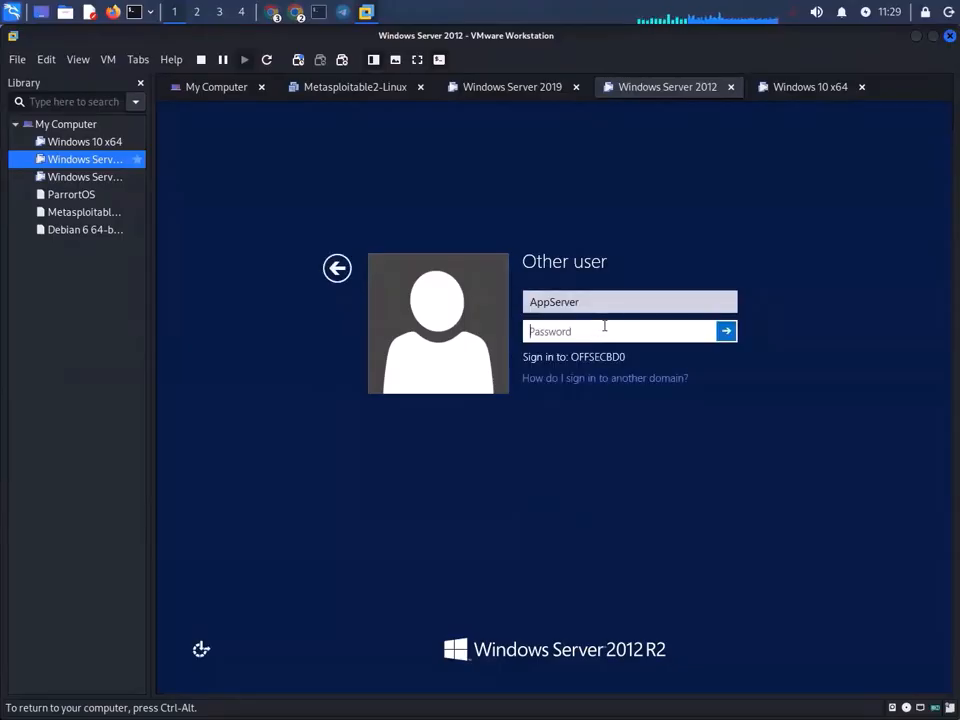
- On Windows Server 2019, launch Active Directory Users and Computers from Server Manager's Tools menu
{"action": "left_click", "coordinate": [519, 90]}
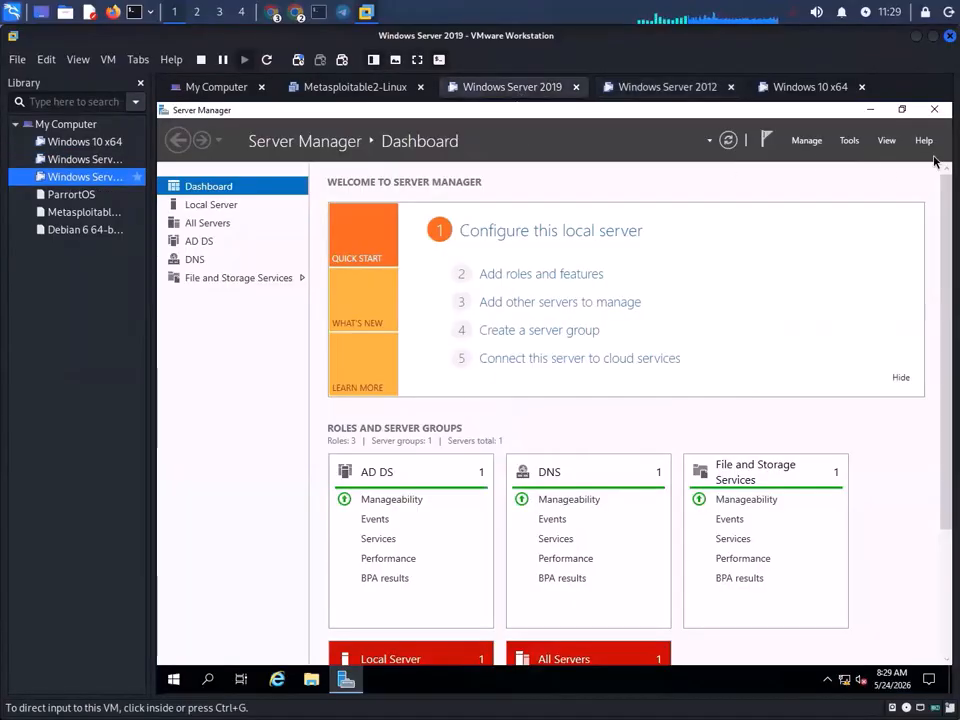
{"action": "left_click", "coordinate": [684, 91]}
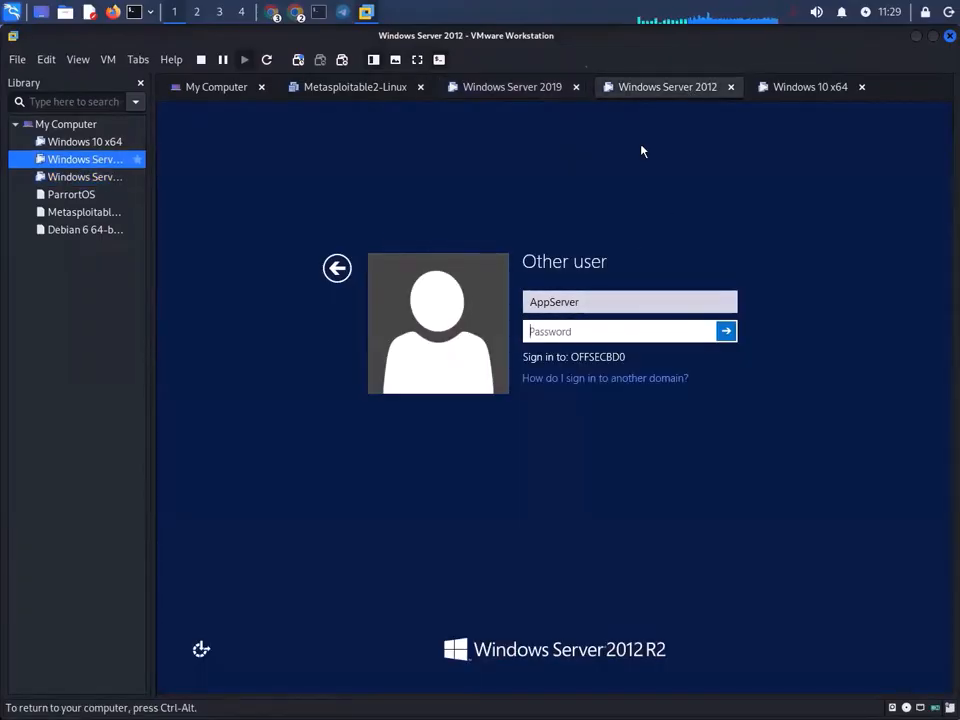
{"action": "left_click", "coordinate": [508, 90]}
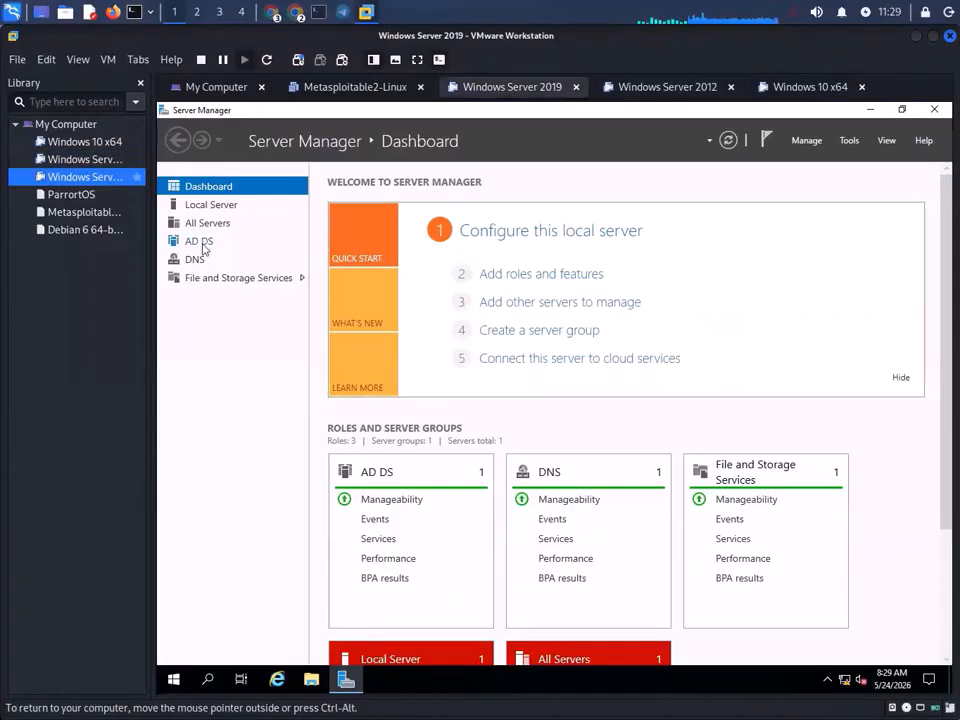
{"action": "left_click", "coordinate": [848, 141]}
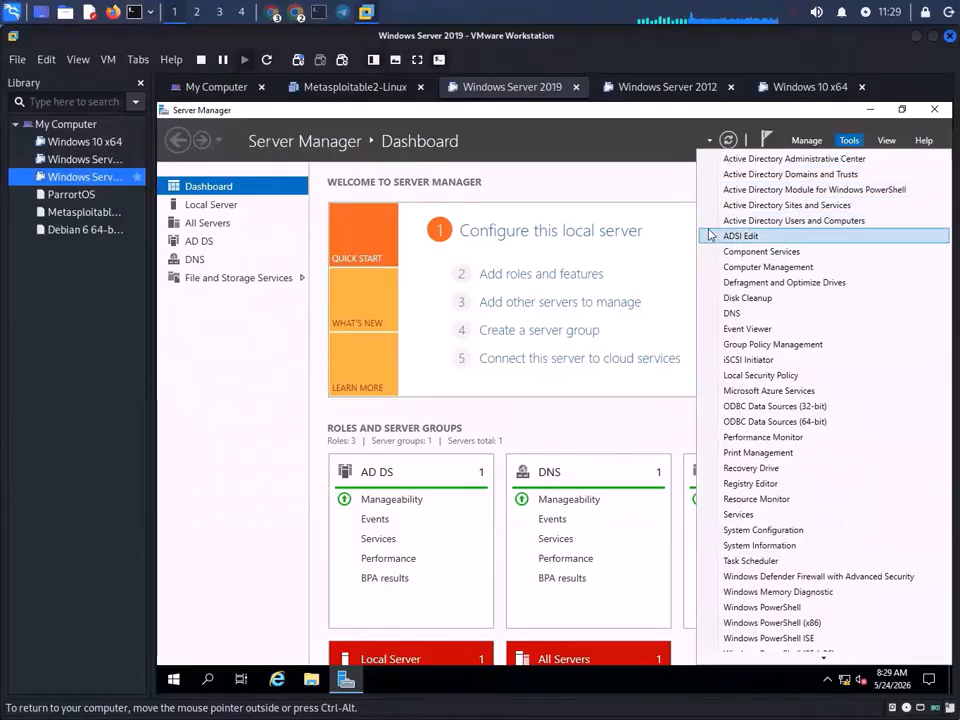
{"action": "left_click", "coordinate": [856, 222]}
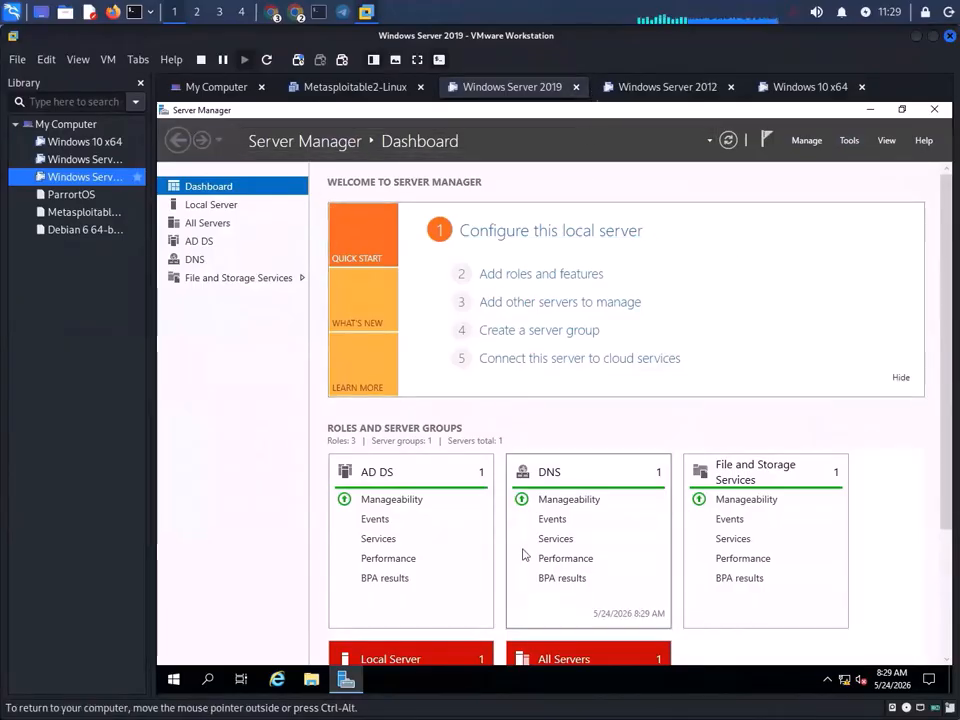
{"action": "left_click", "coordinate": [853, 143]}
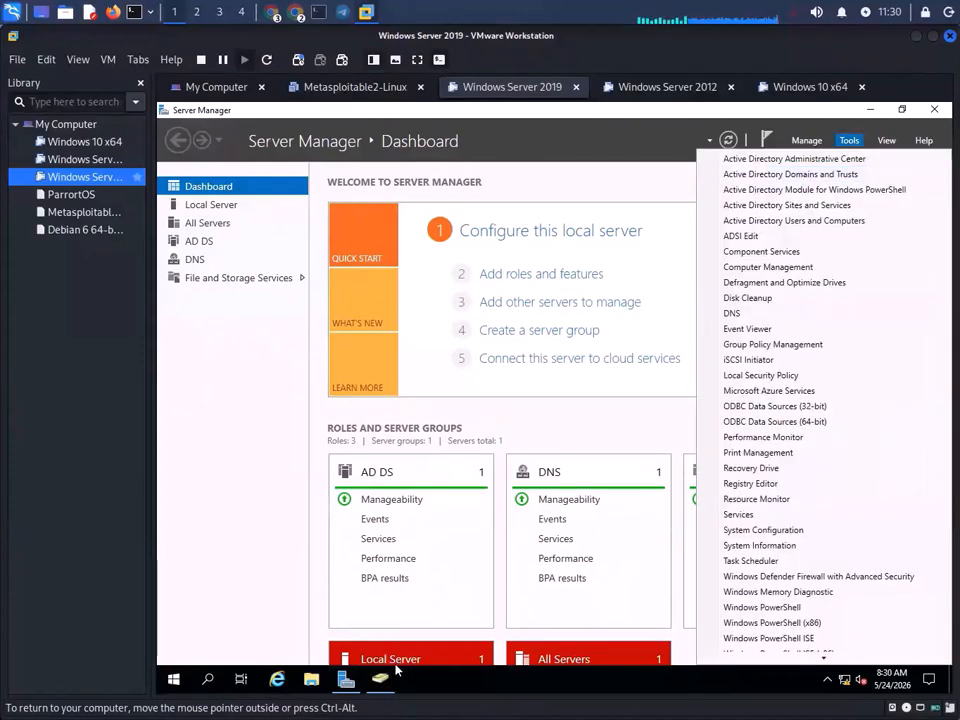
{"action": "left_click", "coordinate": [374, 679]}
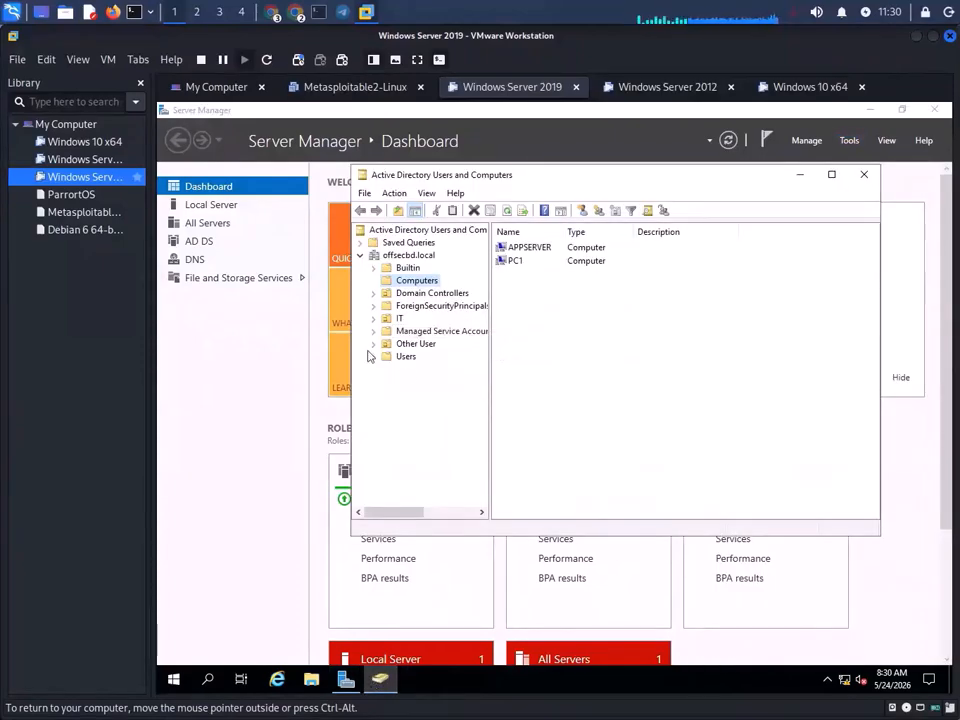
- Browse the Users container and the IT OU, then bring up the AppServer account's context menu
{"action": "left_click", "coordinate": [406, 356]}
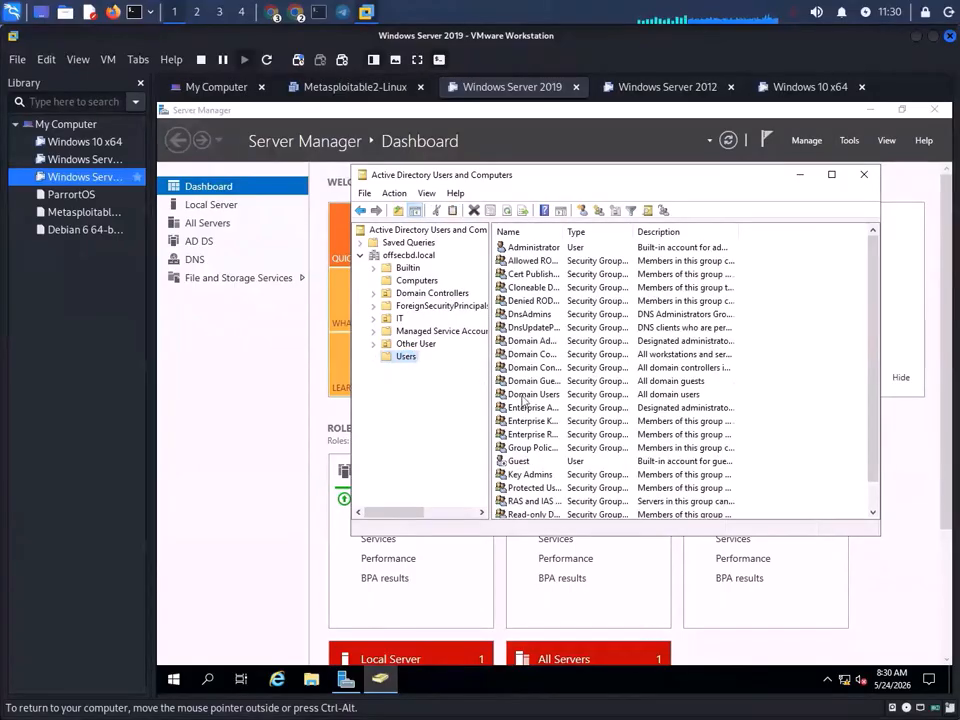
{"action": "scroll", "coordinate": [505, 450], "scroll_direction": "down", "scroll_amount": 1}
{"action": "left_click", "coordinate": [401, 318]}
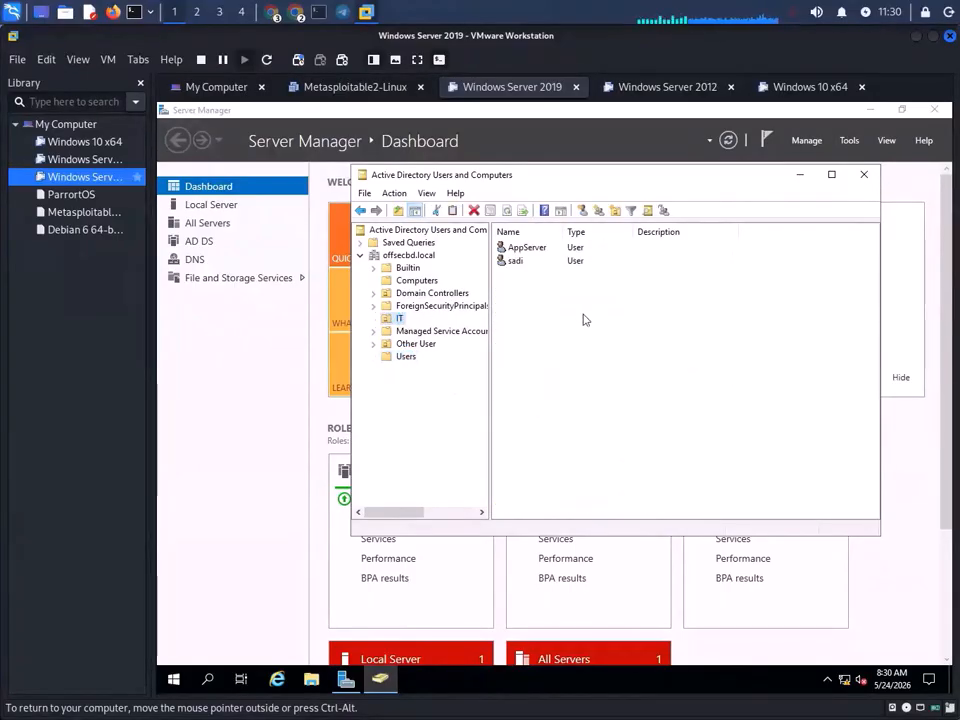
{"action": "left_click", "coordinate": [536, 251]}
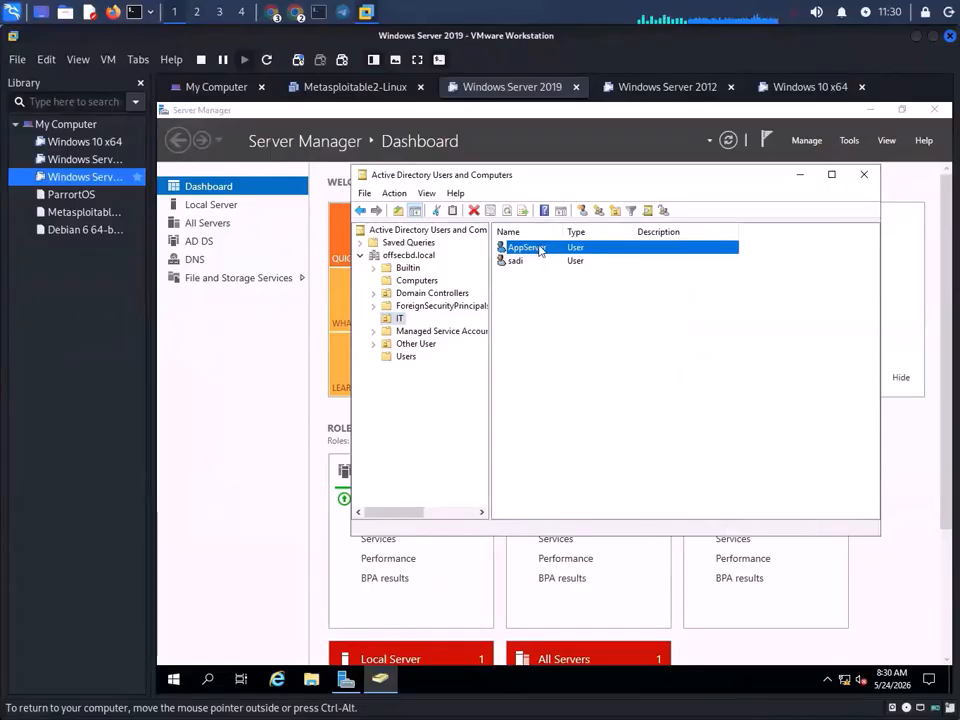
{"action": "right_click", "coordinate": [537, 250]}
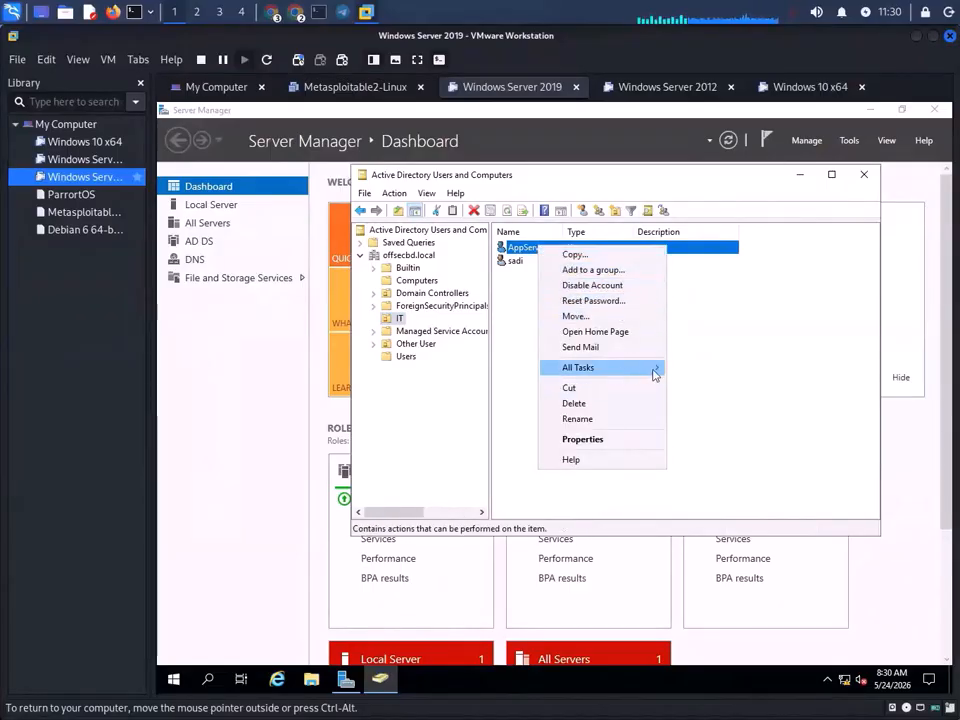
{"action": "mouse_move", "coordinate": [654, 373]}
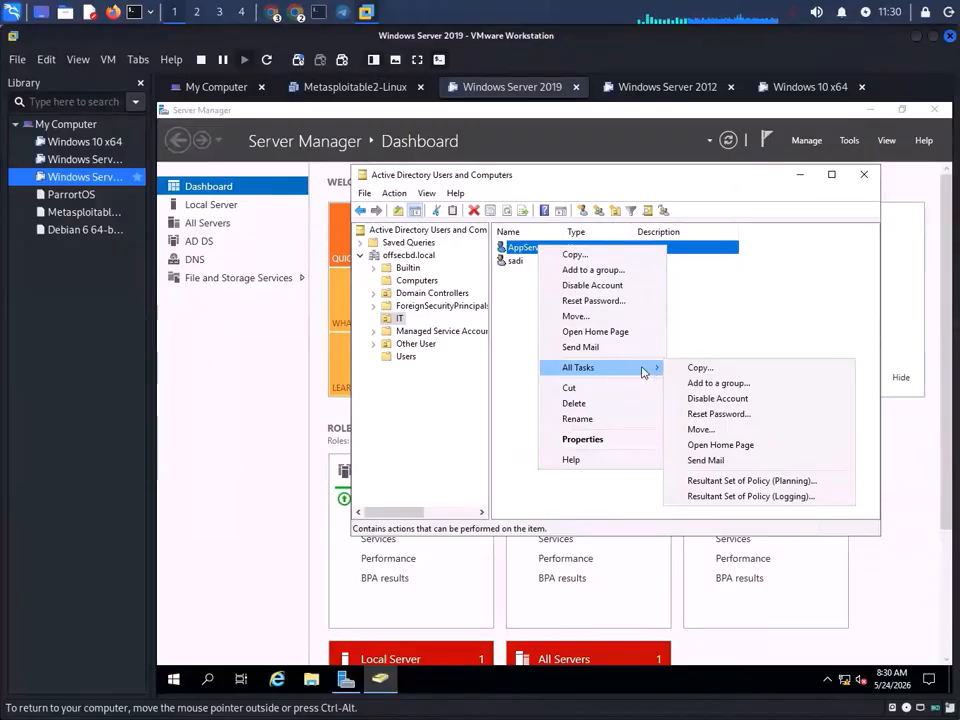
- Reset AppServer's password with a new entry in both fields, then dismiss the policy rejection error
{"action": "left_click", "coordinate": [586, 301]}
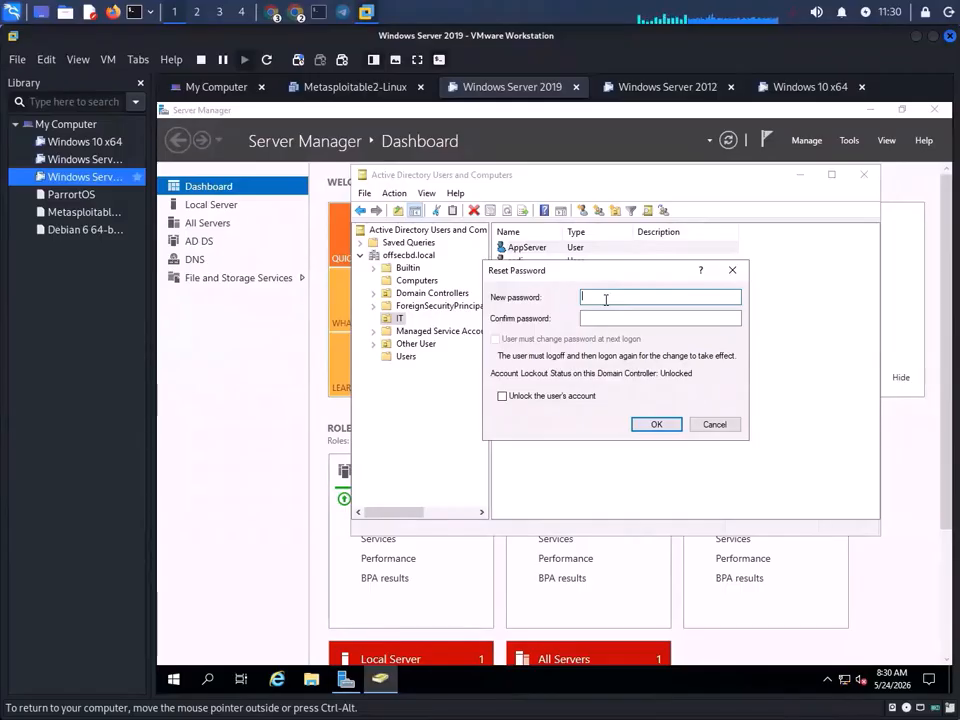
{"action": "type", "text": "•"}
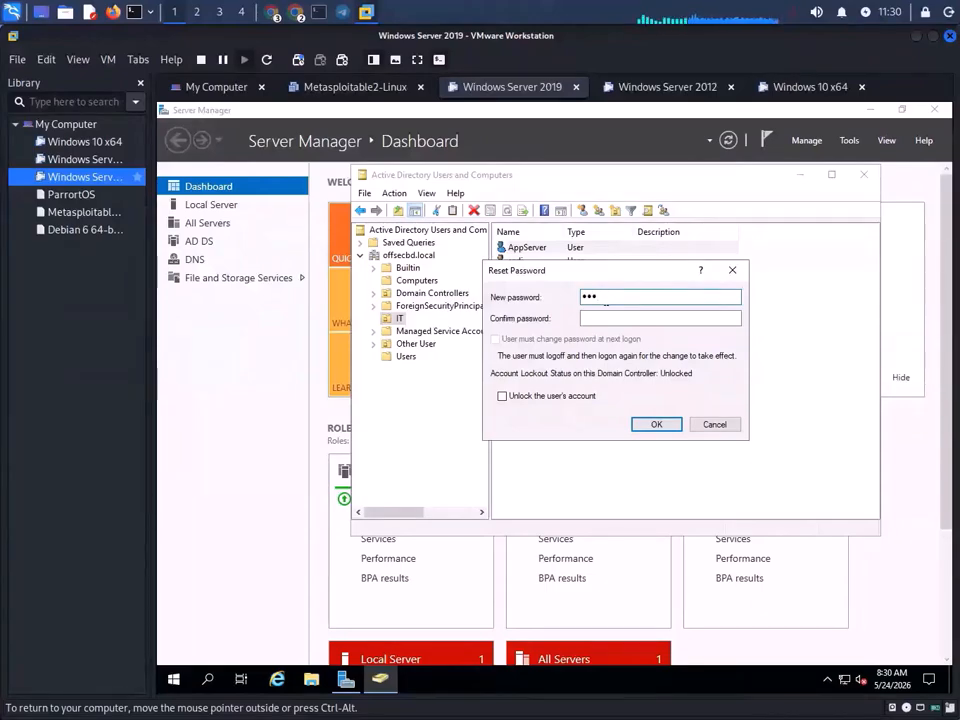
{"action": "type", "text": "•••"}
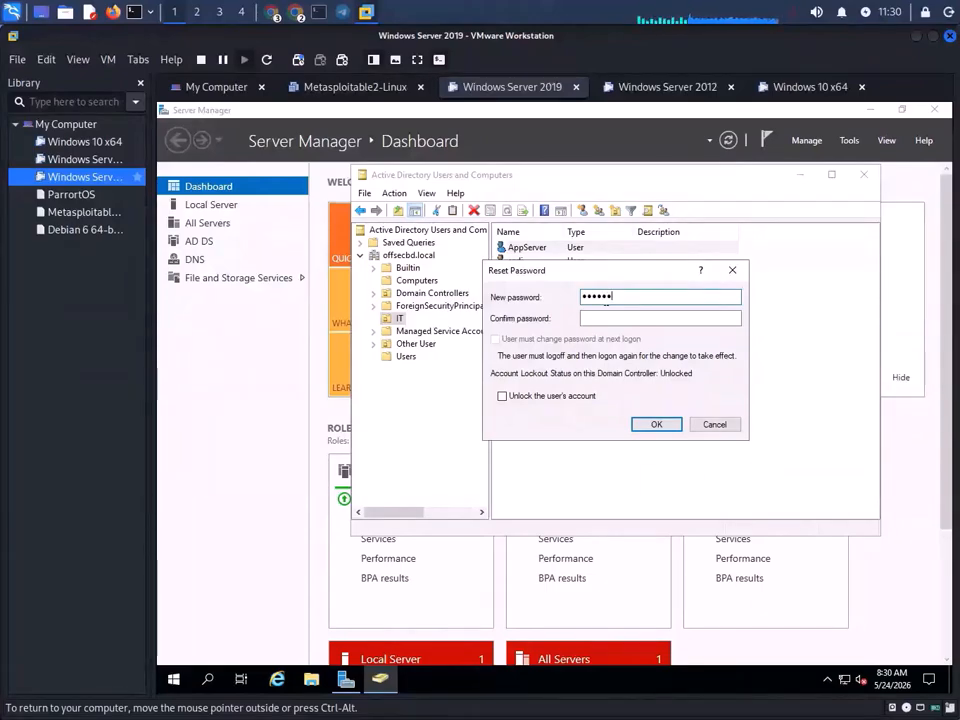
{"action": "type", "text": "••••"}
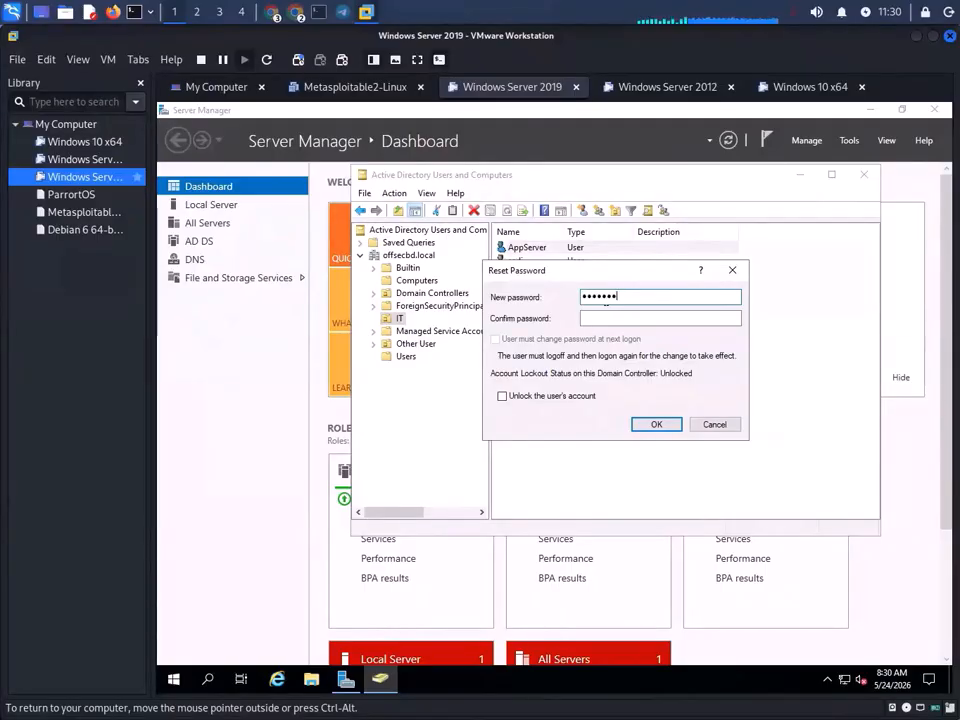
{"action": "type", "text": "•••"}
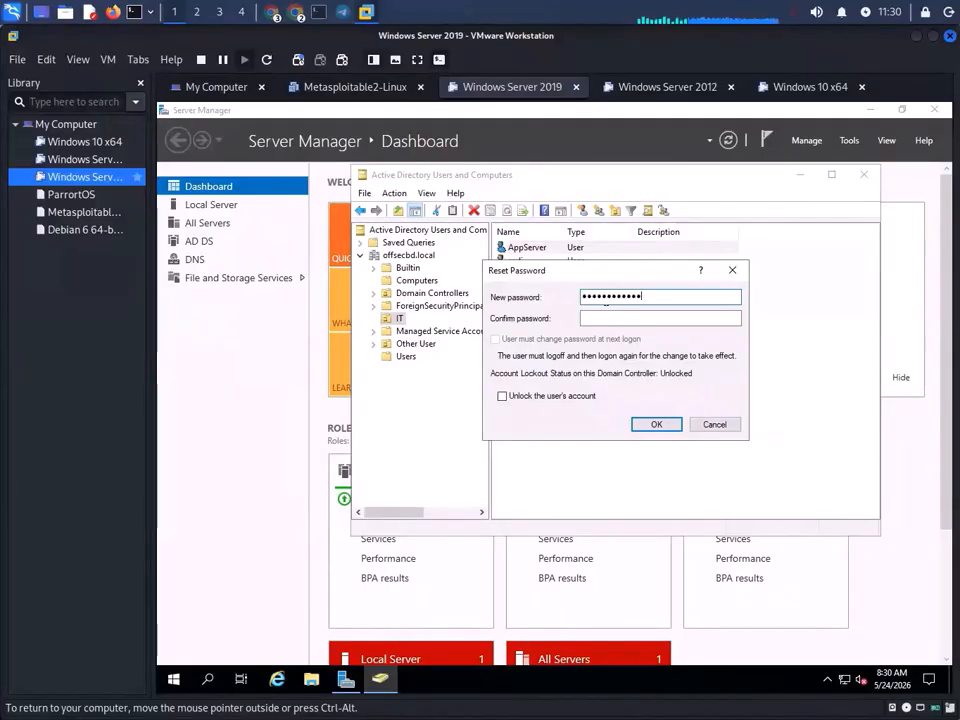
{"action": "left_click", "coordinate": [643, 319]}
{"action": "type", "text": "••••••"}
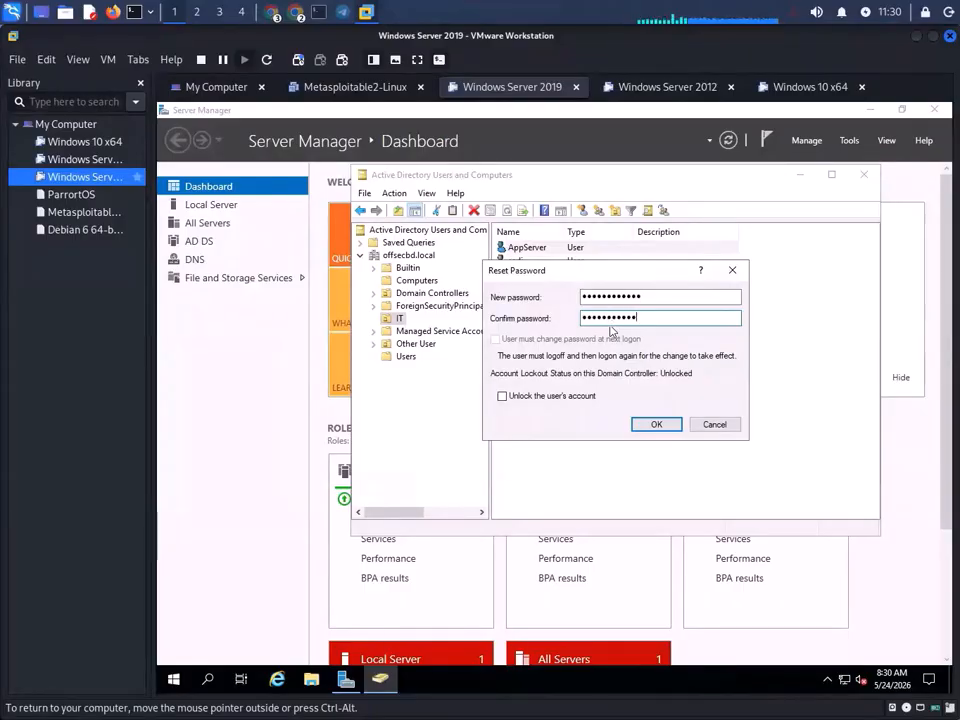
{"action": "left_click", "coordinate": [662, 423]}
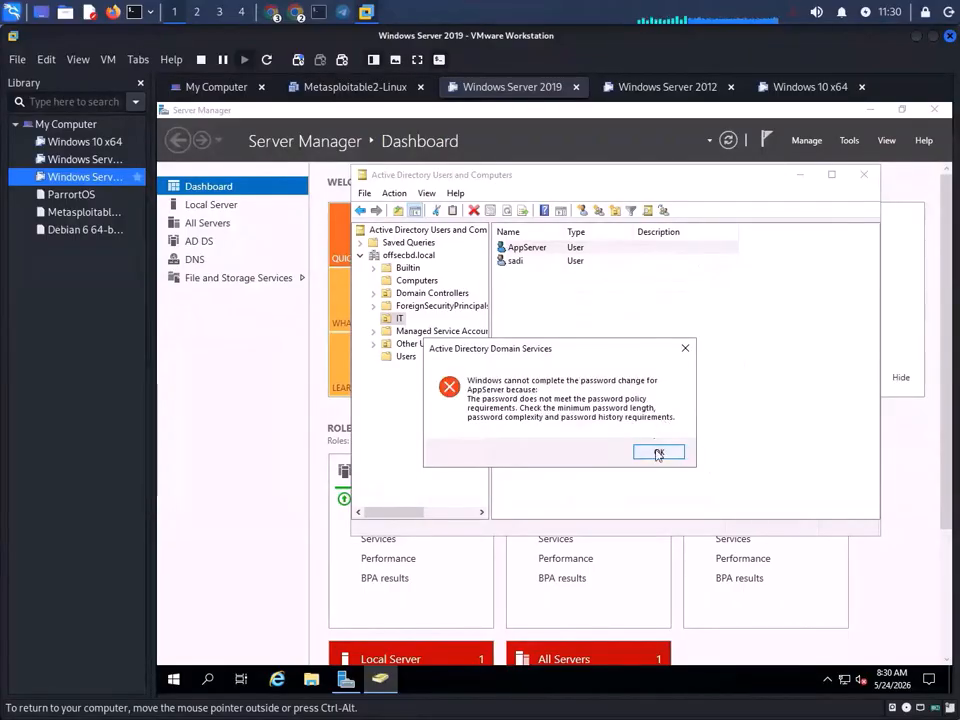
{"action": "left_click", "coordinate": [658, 453]}
- Disable the AppServer account and then re-enable it, acknowledging each confirmation
{"action": "right_click", "coordinate": [530, 255]}
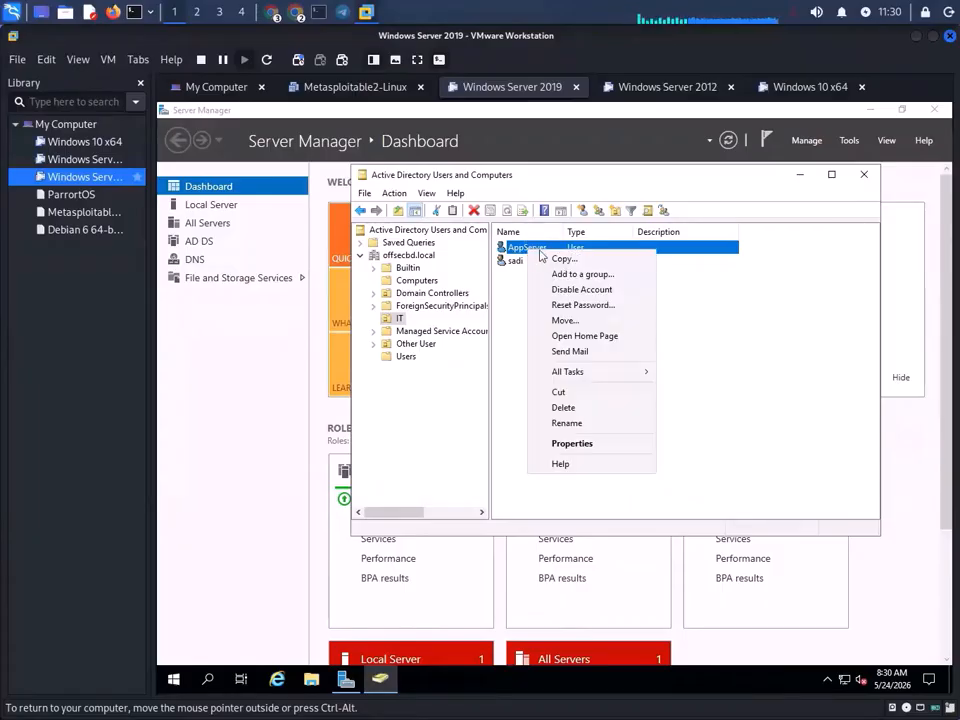
{"action": "left_click", "coordinate": [590, 287]}
{"action": "left_click", "coordinate": [648, 363]}
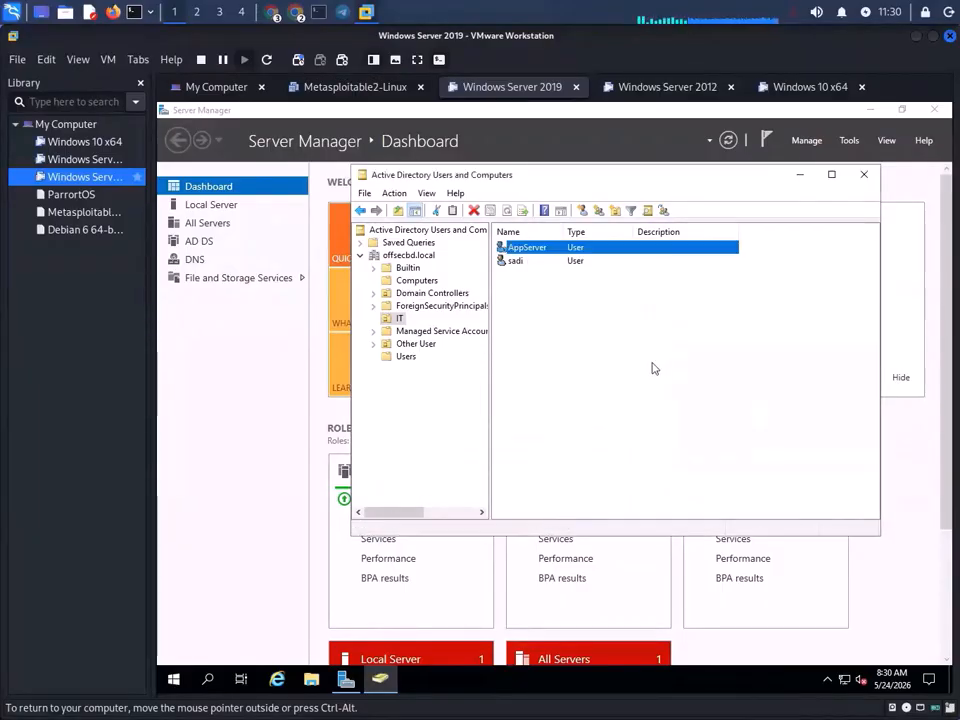
{"action": "right_click", "coordinate": [548, 256]}
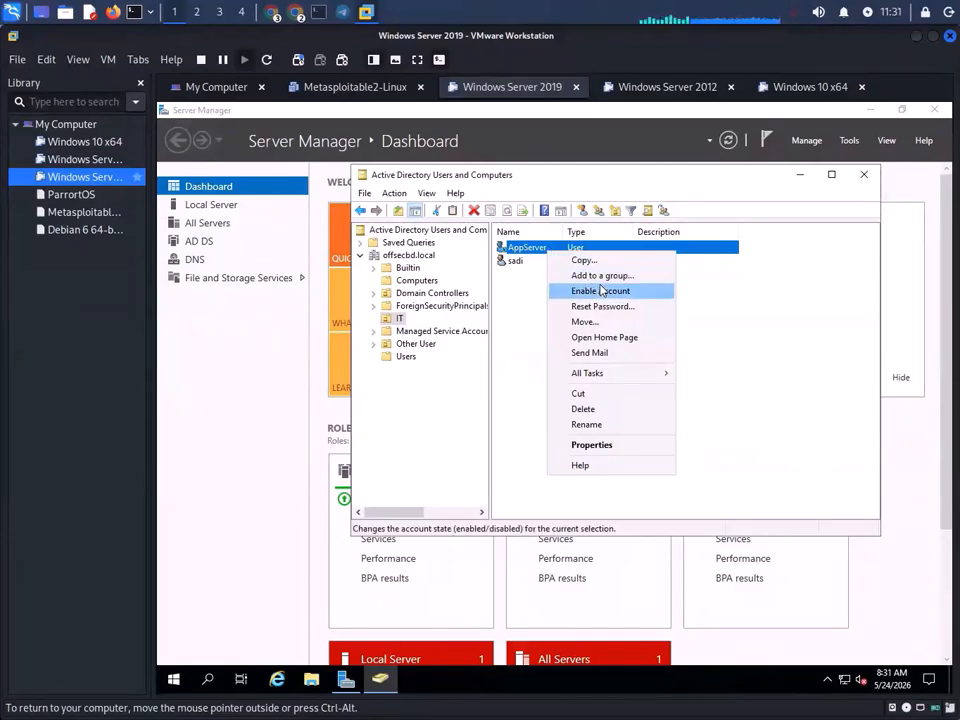
{"action": "left_click", "coordinate": [602, 290]}
{"action": "left_click", "coordinate": [619, 441]}
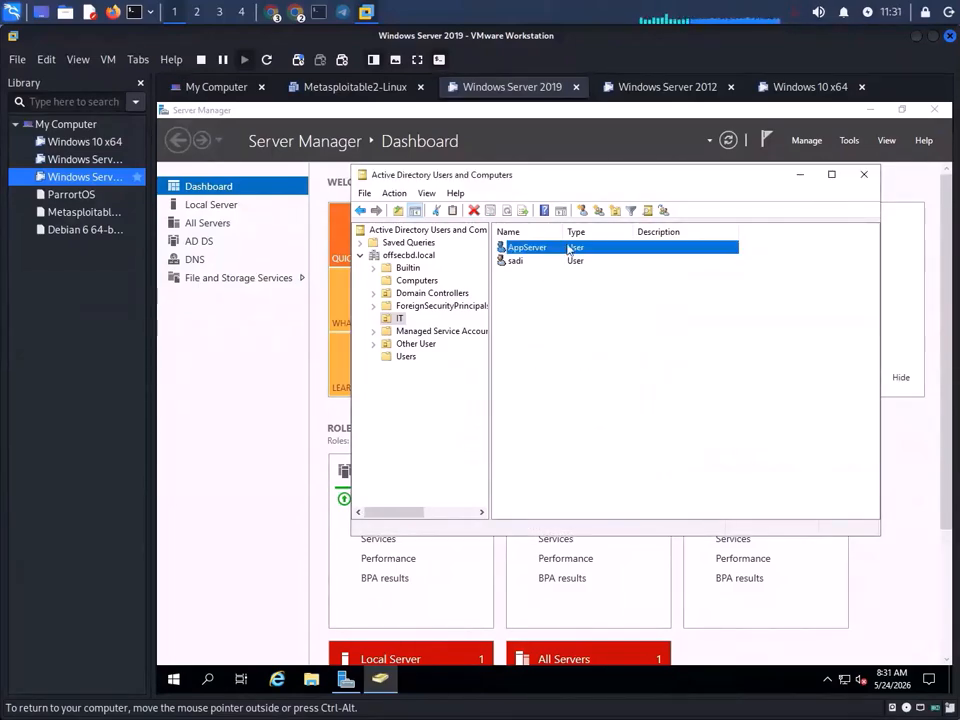
- Reset AppServer's password again with Unlock the user's account ticked and submit it
{"action": "right_click", "coordinate": [562, 249]}
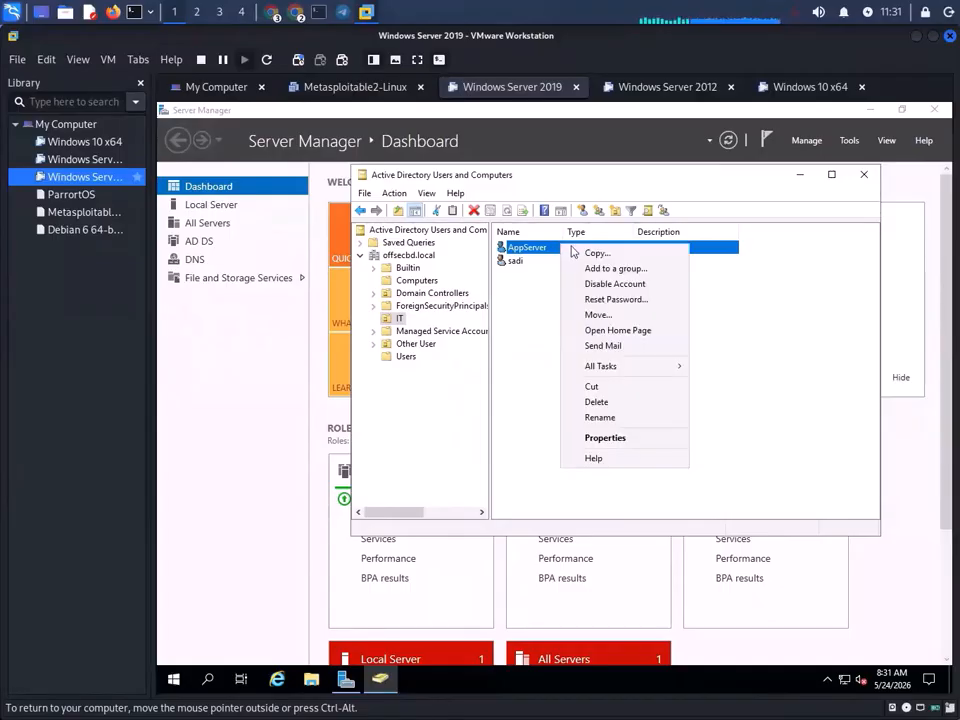
{"action": "left_click", "coordinate": [616, 299]}
{"action": "left_click", "coordinate": [664, 317]}
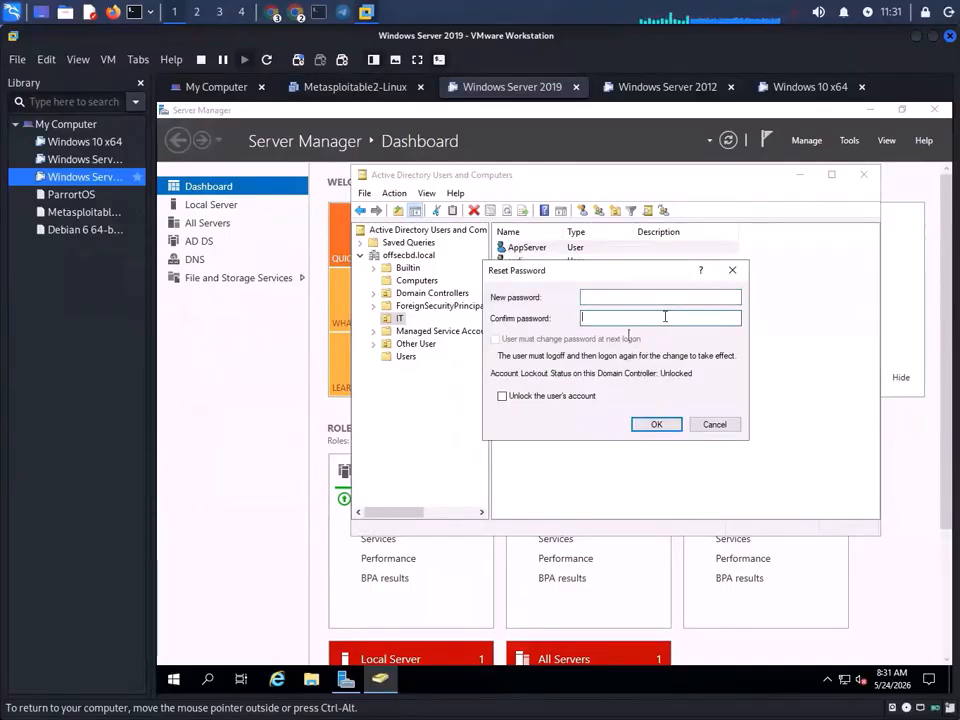
{"action": "left_click", "coordinate": [666, 296]}
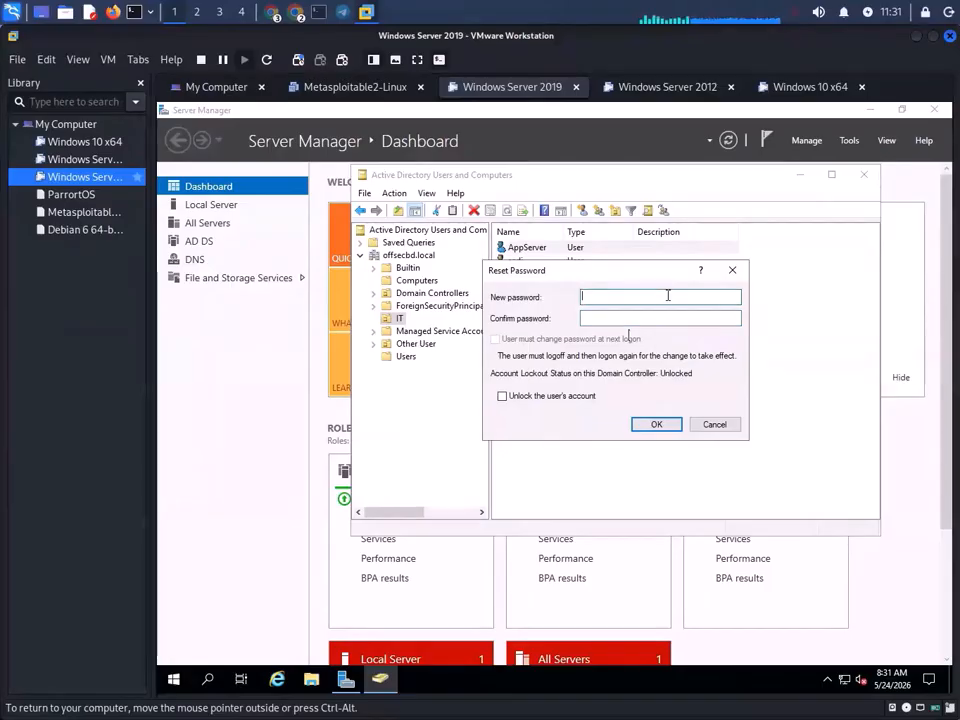
{"action": "type", "text": "P"}
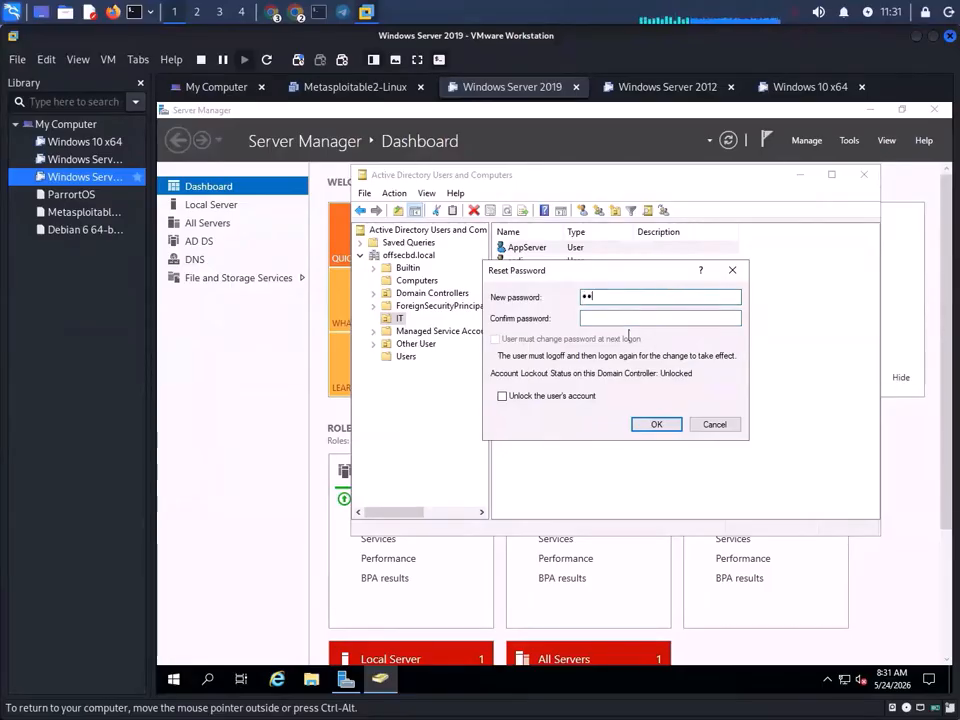
{"action": "type", "text": "••••••"}
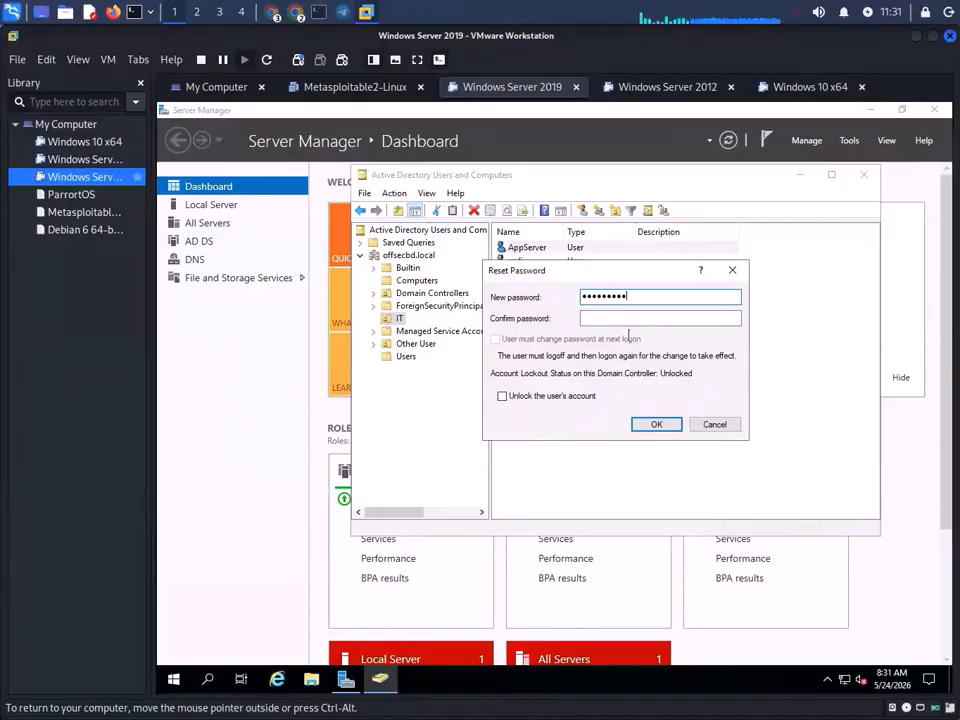
{"action": "type", "text": "•"}
{"action": "left_click", "coordinate": [657, 319]}
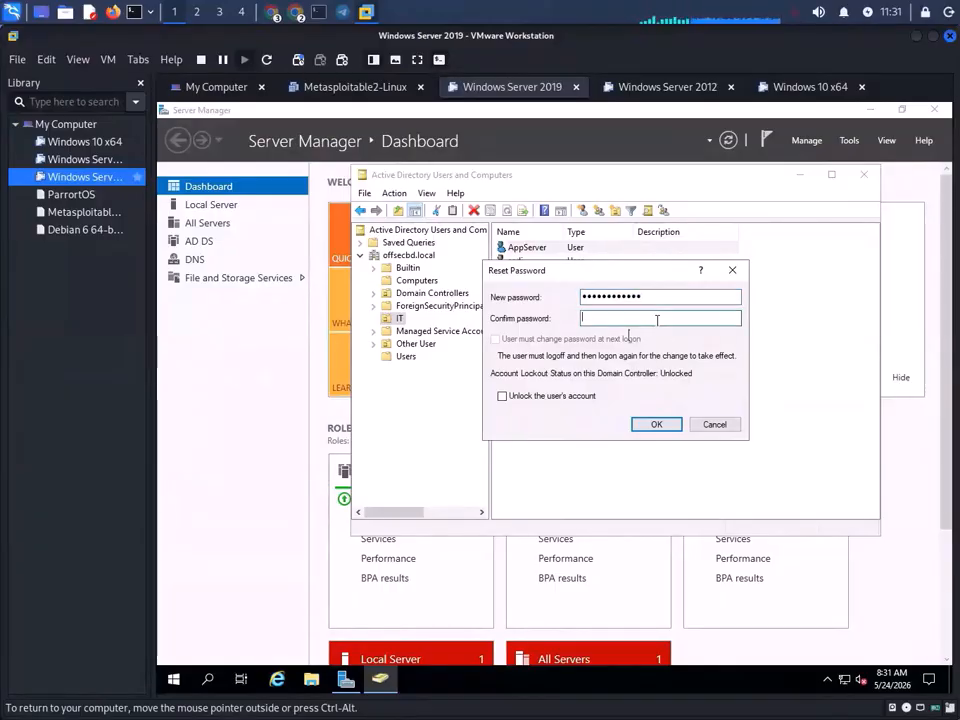
{"action": "type", "text": "•"}
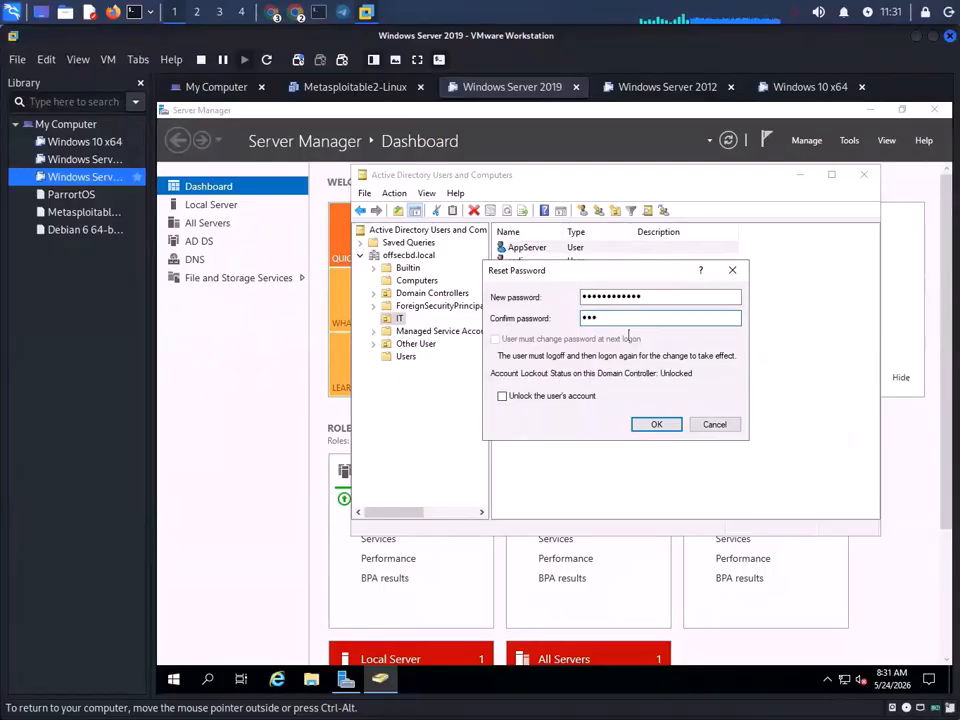
{"action": "type", "text": "••"}
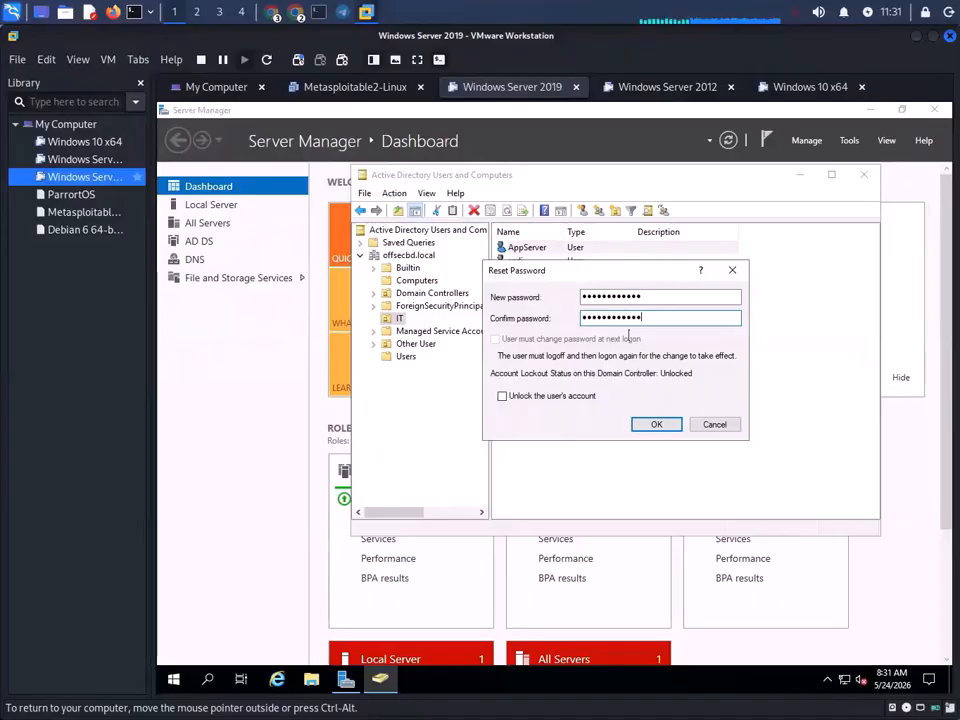
{"action": "left_click", "coordinate": [557, 393]}
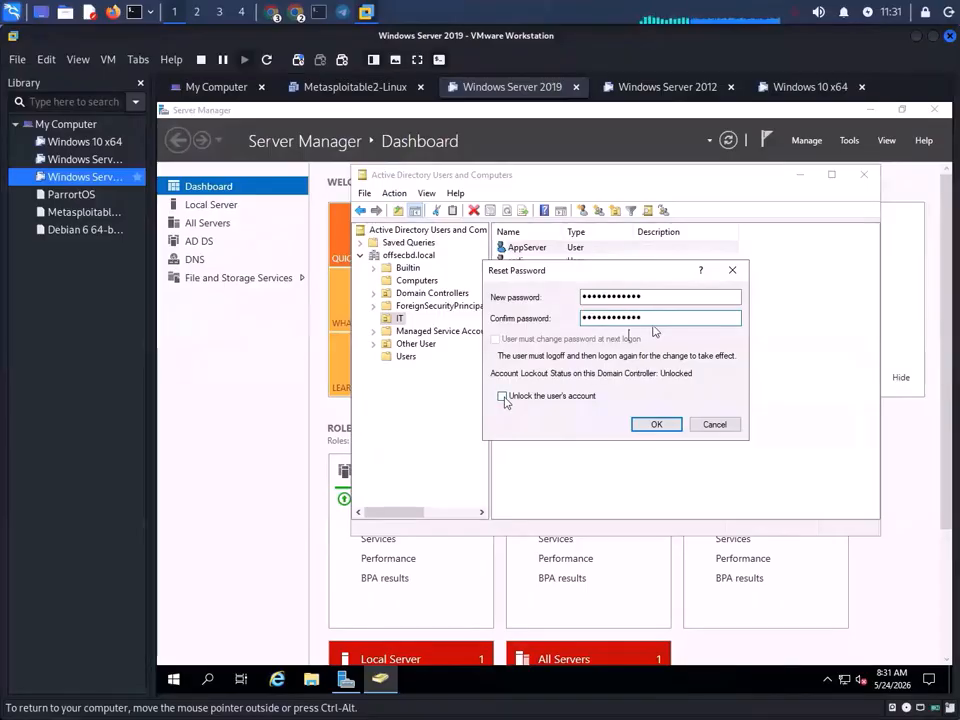
{"action": "left_click", "coordinate": [656, 424]}
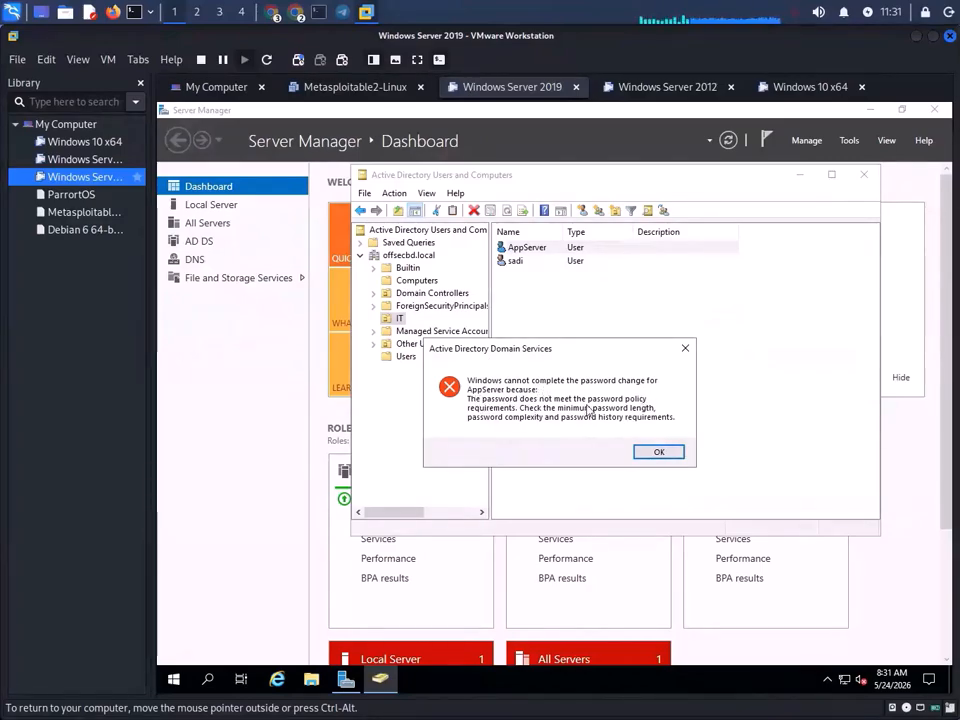
- Reset AppServer's password to a policy-compliant one, confirm the success message, and switch to Windows Server 2012
{"action": "left_click", "coordinate": [658, 451]}
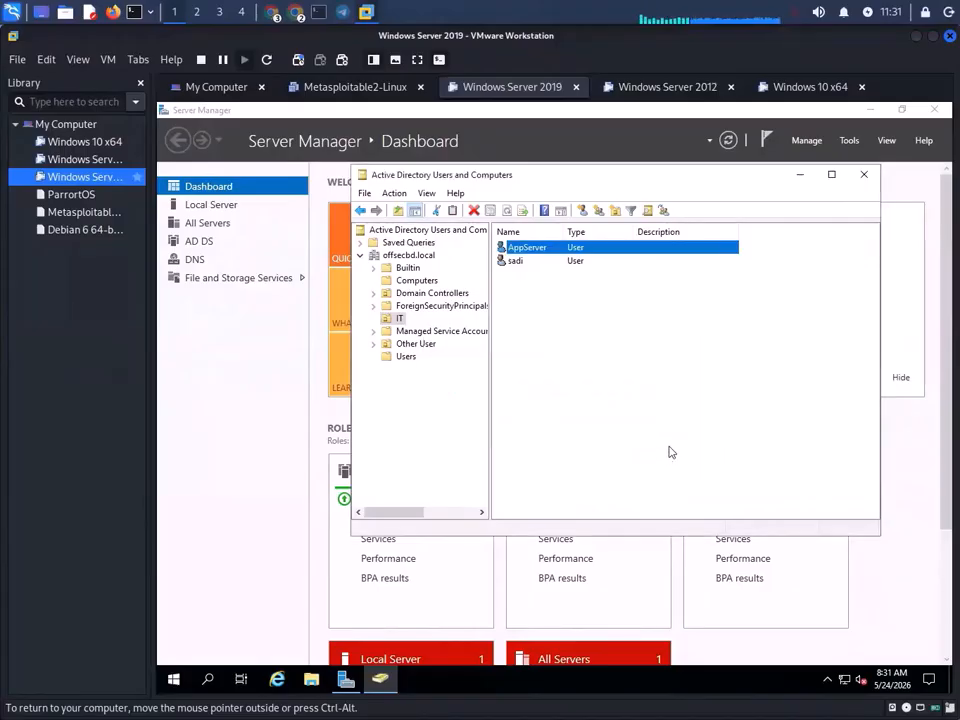
{"action": "right_click", "coordinate": [538, 247]}
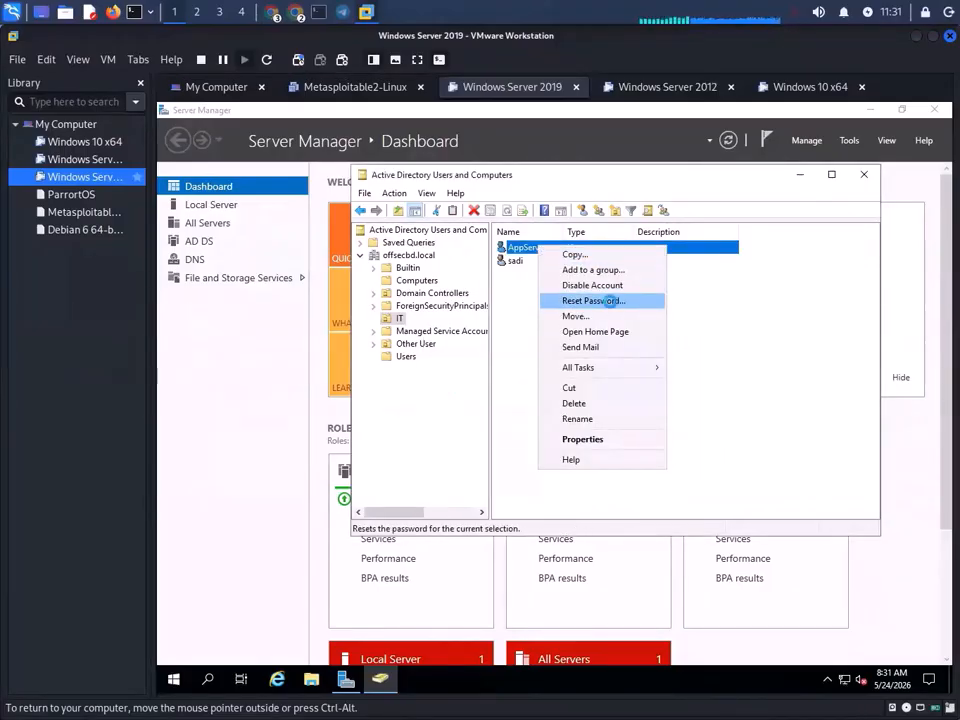
{"action": "left_click", "coordinate": [613, 303]}
{"action": "type", "text": "P"}
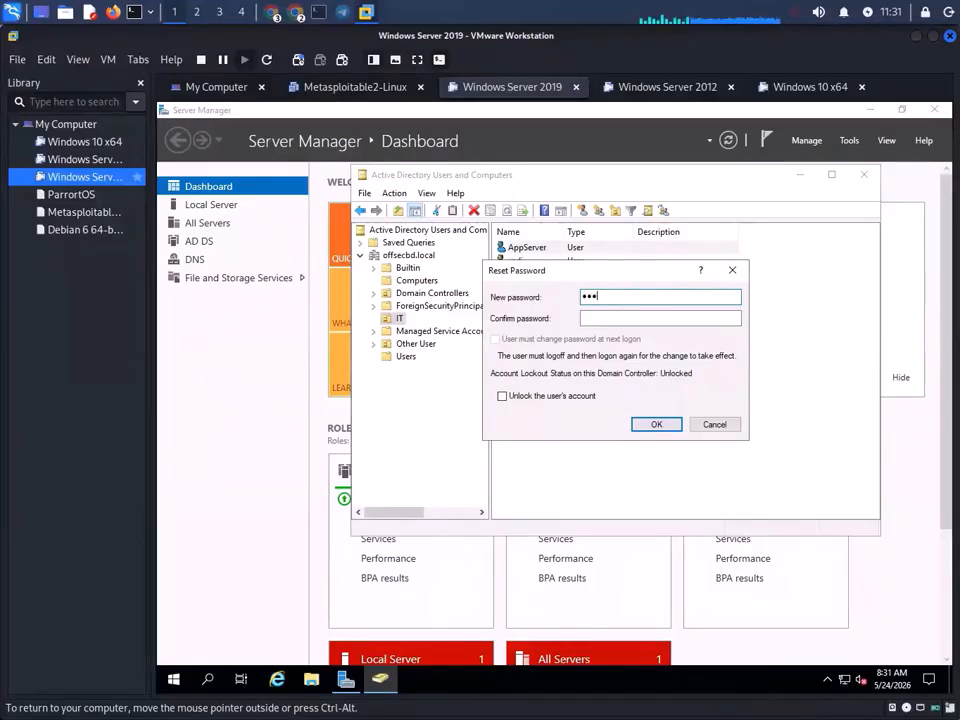
{"action": "type", "text": "@ssw0rd"}
{"action": "left_click", "coordinate": [628, 319]}
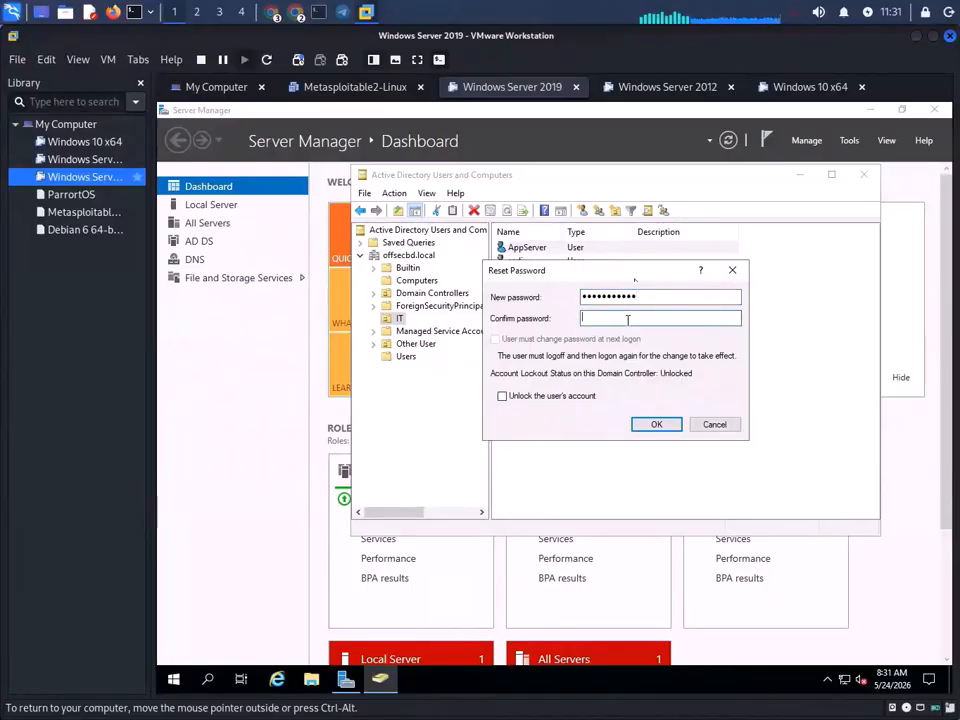
{"action": "type", "text": "P@ssw"}
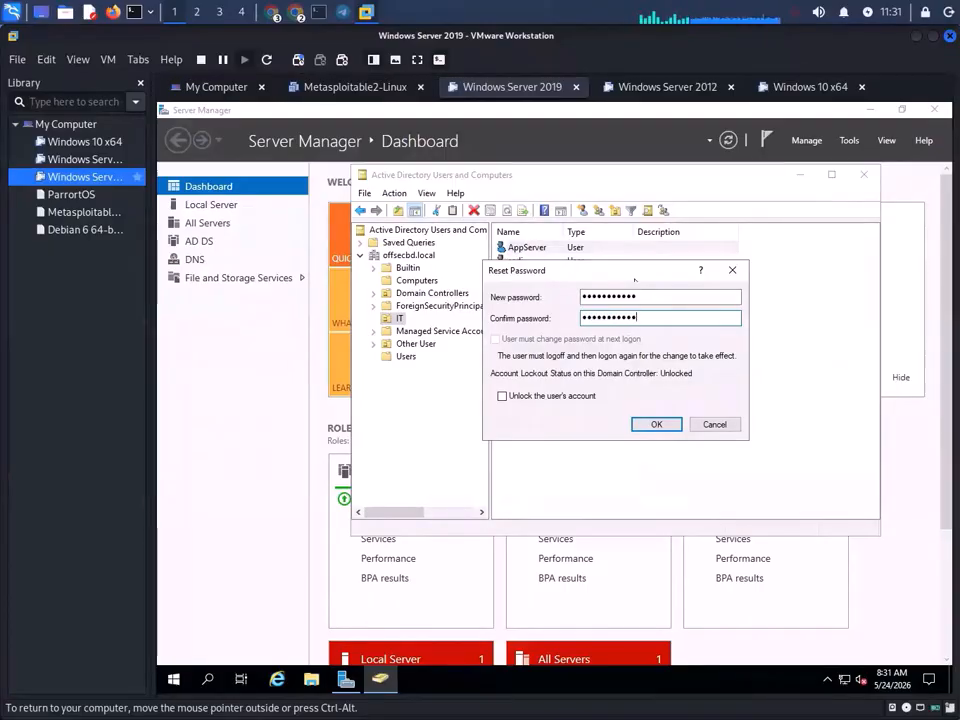
{"action": "left_click", "coordinate": [549, 397]}
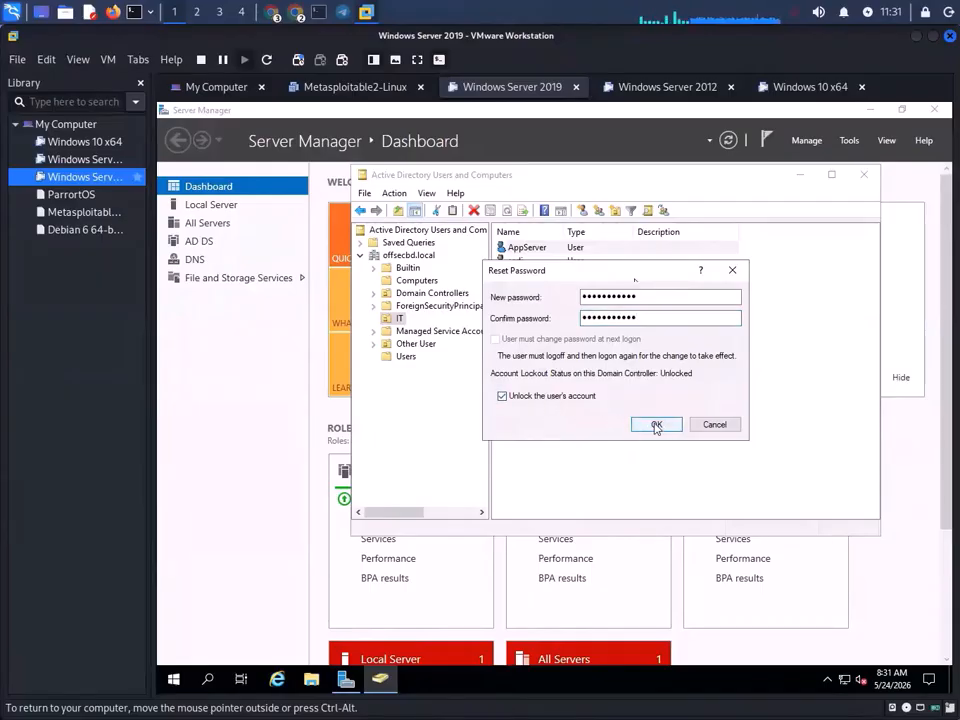
{"action": "left_click", "coordinate": [560, 400]}
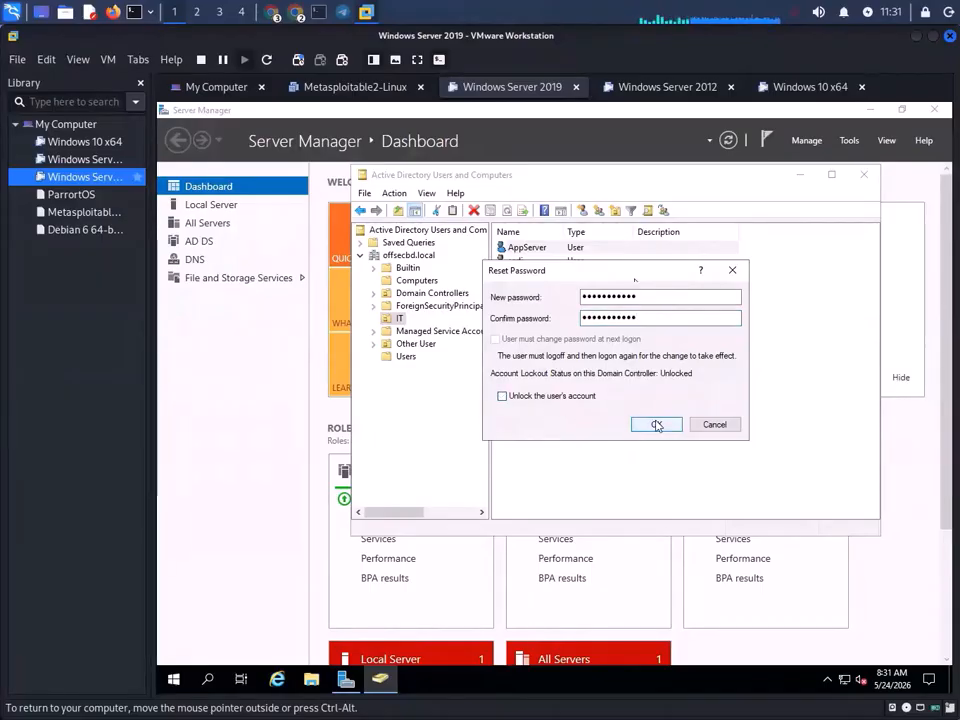
{"action": "left_click", "coordinate": [656, 424]}
{"action": "left_click", "coordinate": [642, 443]}
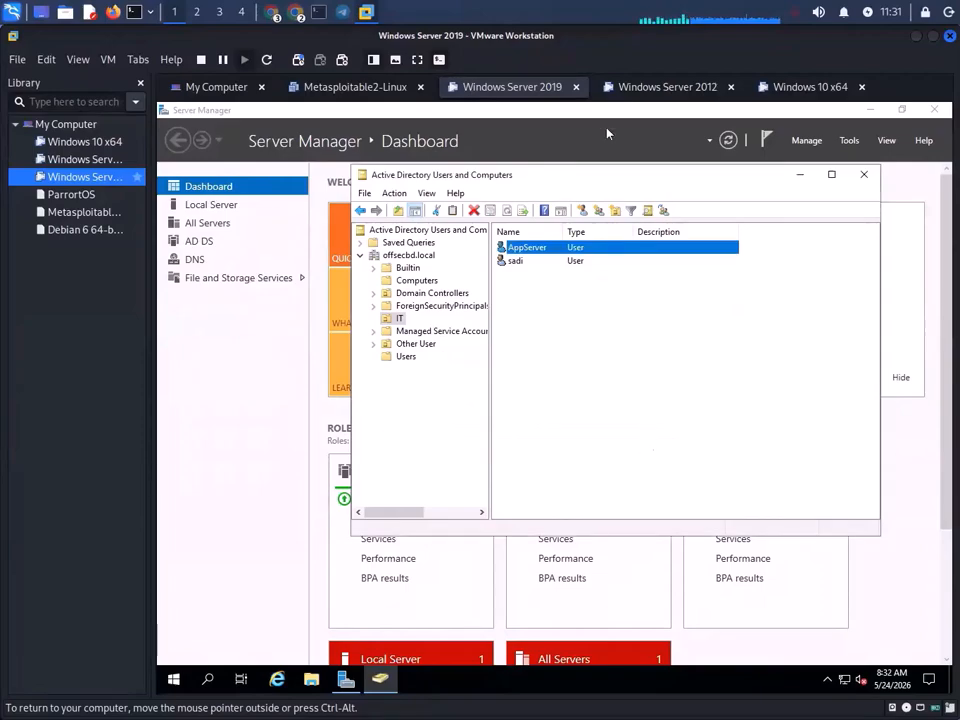
{"action": "left_click", "coordinate": [662, 87]}
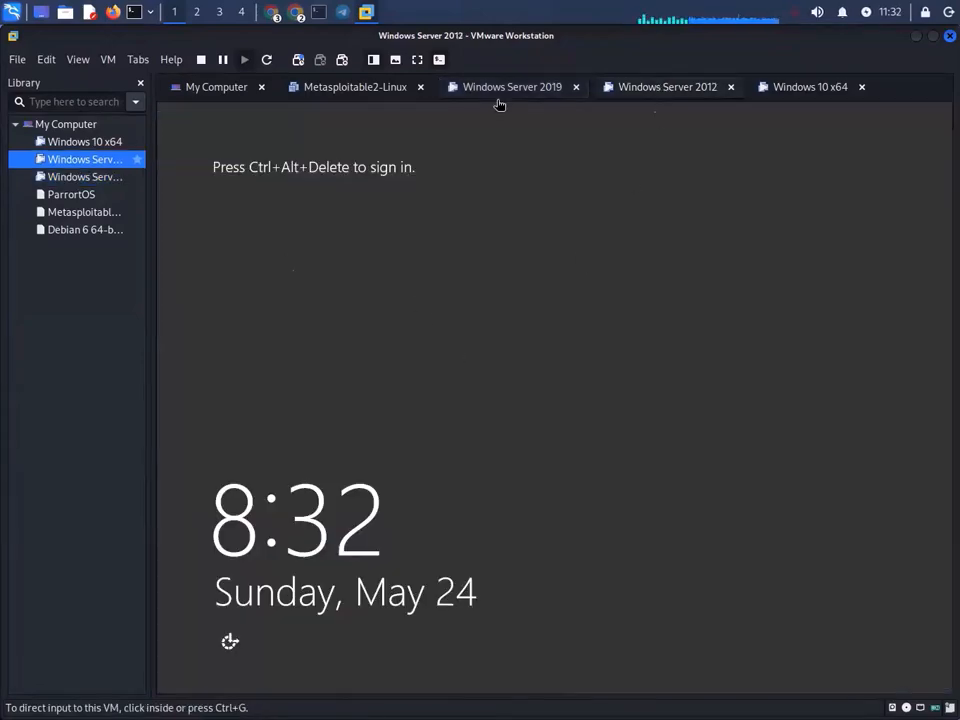
- Send Ctrl+Alt+Del to Windows Server 2012 and sign in as Other user AppServer with its new password
{"action": "left_click", "coordinate": [108, 59]}
{"action": "left_click", "coordinate": [150, 140]}
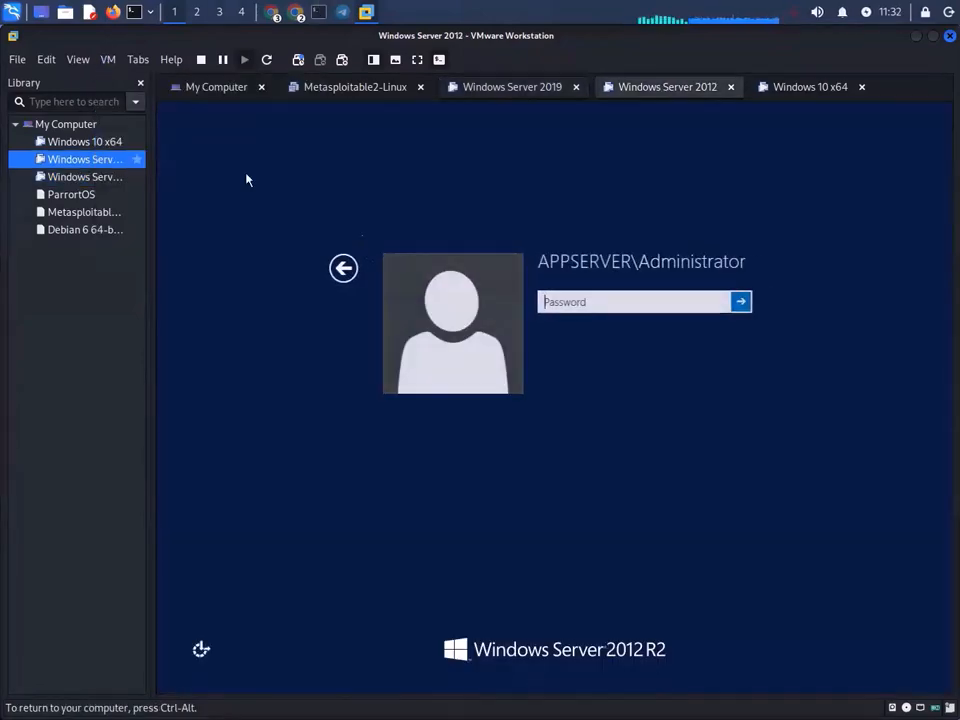
{"action": "left_click", "coordinate": [345, 267]}
{"action": "left_click", "coordinate": [643, 411]}
{"action": "type", "text": "A"}
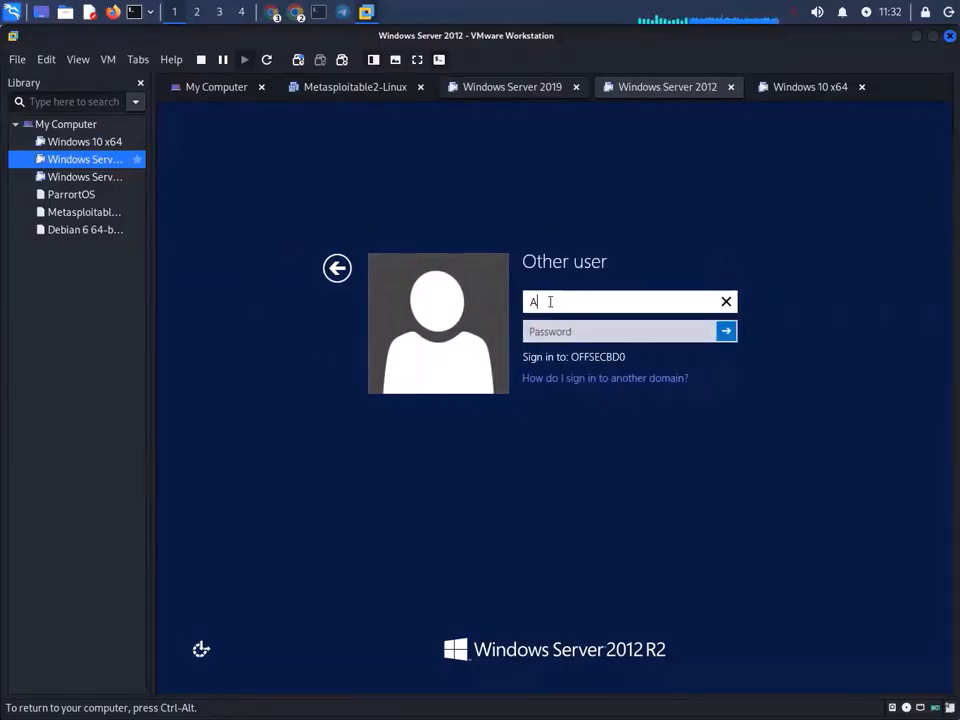
{"action": "type", "text": "ppServer"}
{"action": "key", "text": "Tab"}
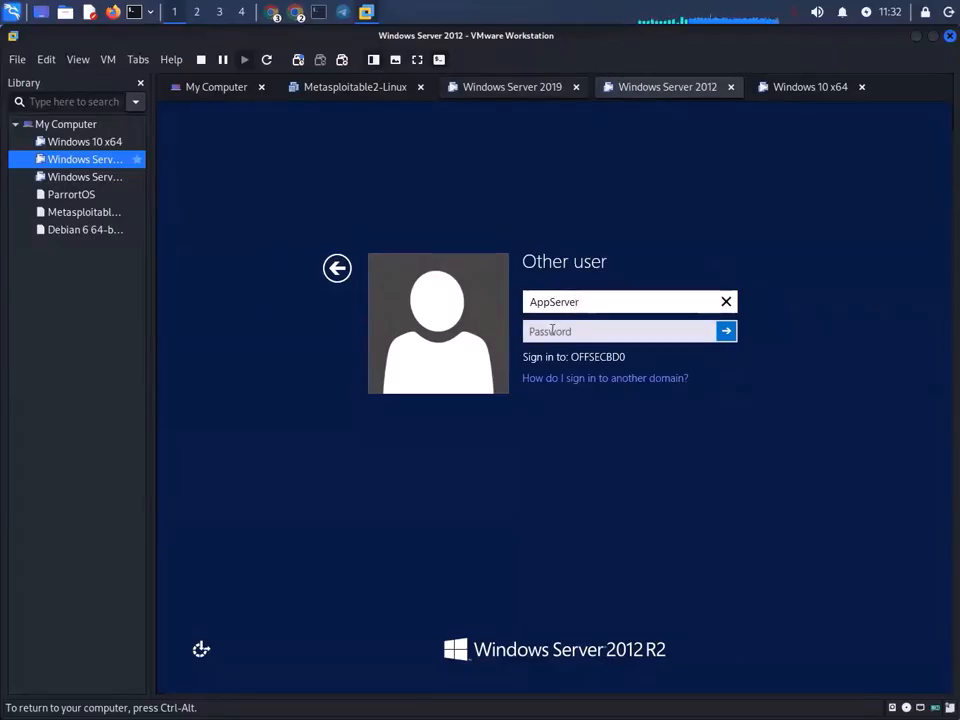
{"action": "type", "text": "•••"}
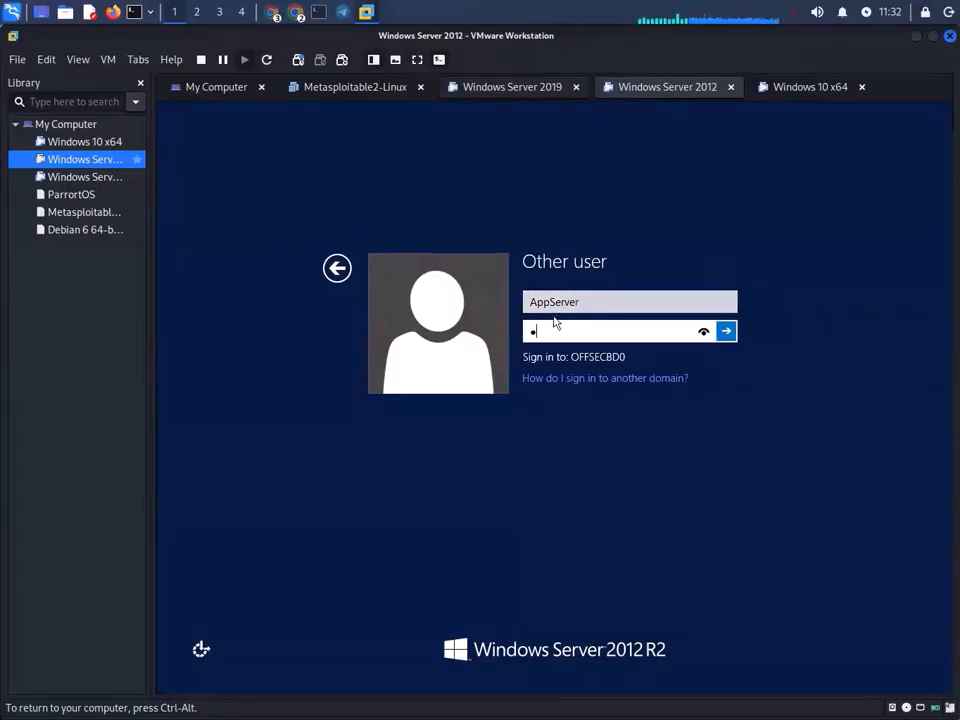
{"action": "type", "text": "••••••••"}
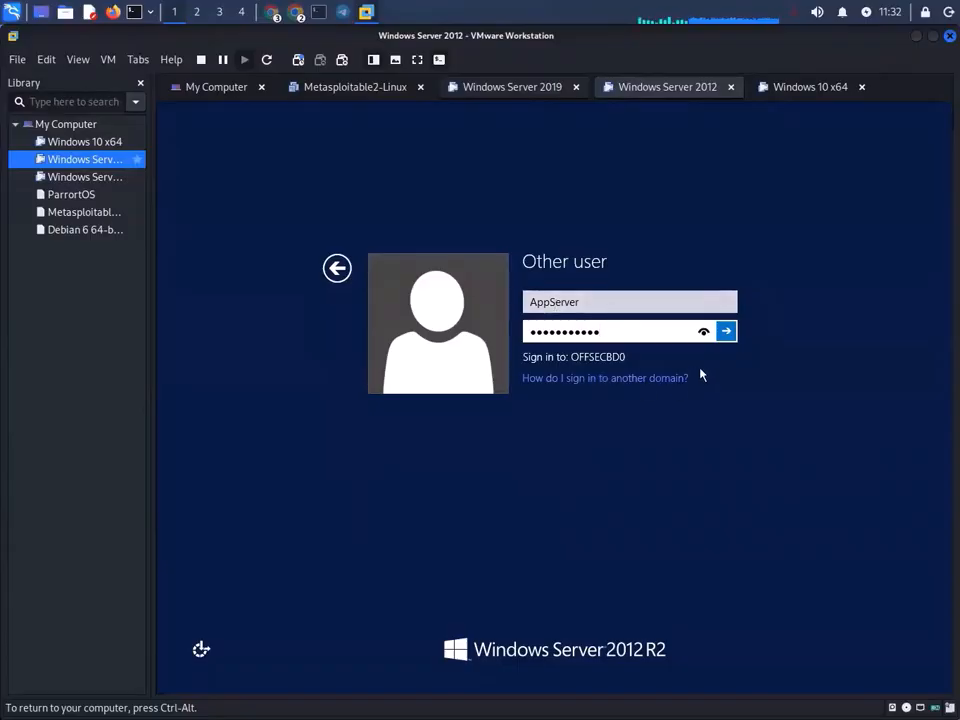
{"action": "key", "text": "Return"}
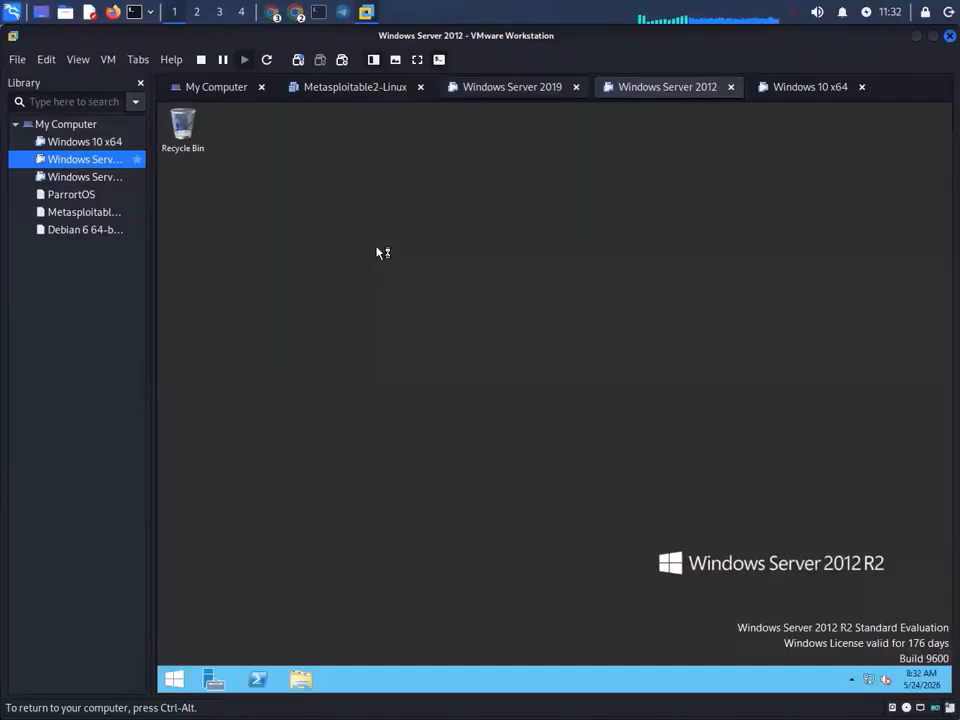
- Refresh the Server 2012 desktop three times from its right-click menu
{"action": "right_click", "coordinate": [402, 238]}
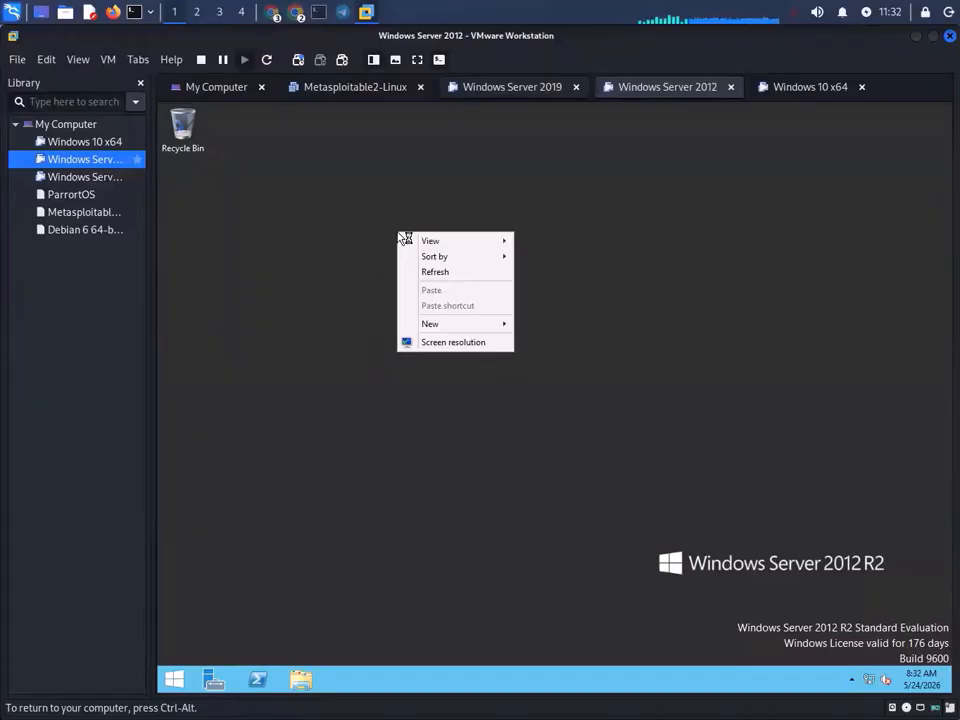
{"action": "left_click", "coordinate": [452, 274]}
{"action": "right_click", "coordinate": [446, 228]}
{"action": "left_click", "coordinate": [499, 268]}
{"action": "right_click", "coordinate": [443, 214]}
{"action": "left_click", "coordinate": [497, 255]}
- Close Active Directory Users and Computers on Server 2019, then open the Server 2012 Start screen
{"action": "left_click", "coordinate": [814, 88]}
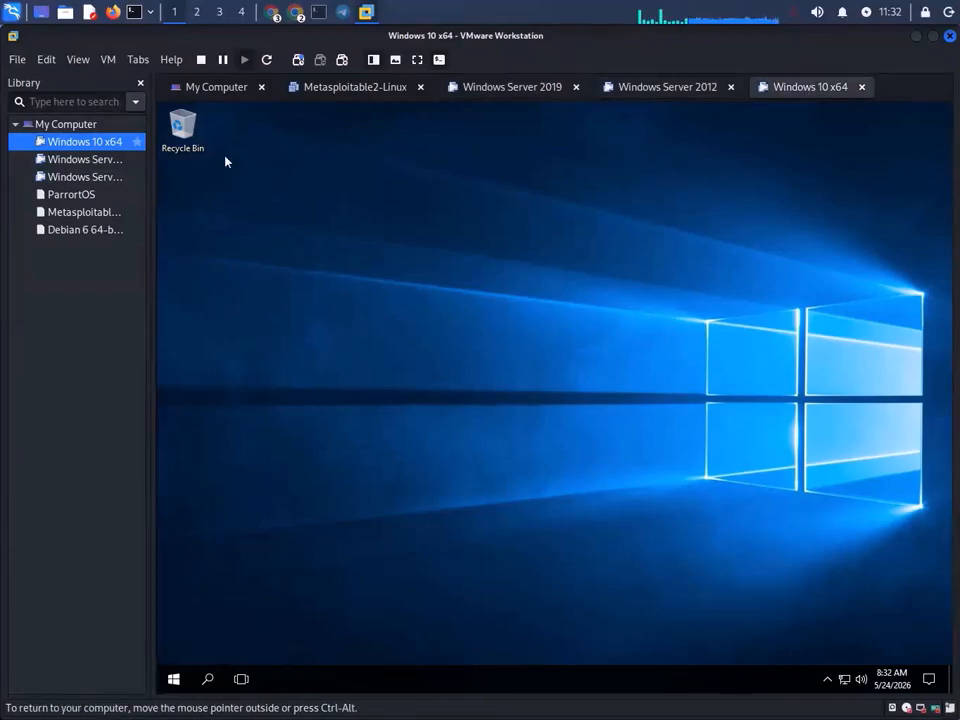
{"action": "left_click", "coordinate": [641, 88]}
{"action": "left_click", "coordinate": [545, 94]}
{"action": "left_click", "coordinate": [683, 90]}
{"action": "left_click", "coordinate": [535, 94]}
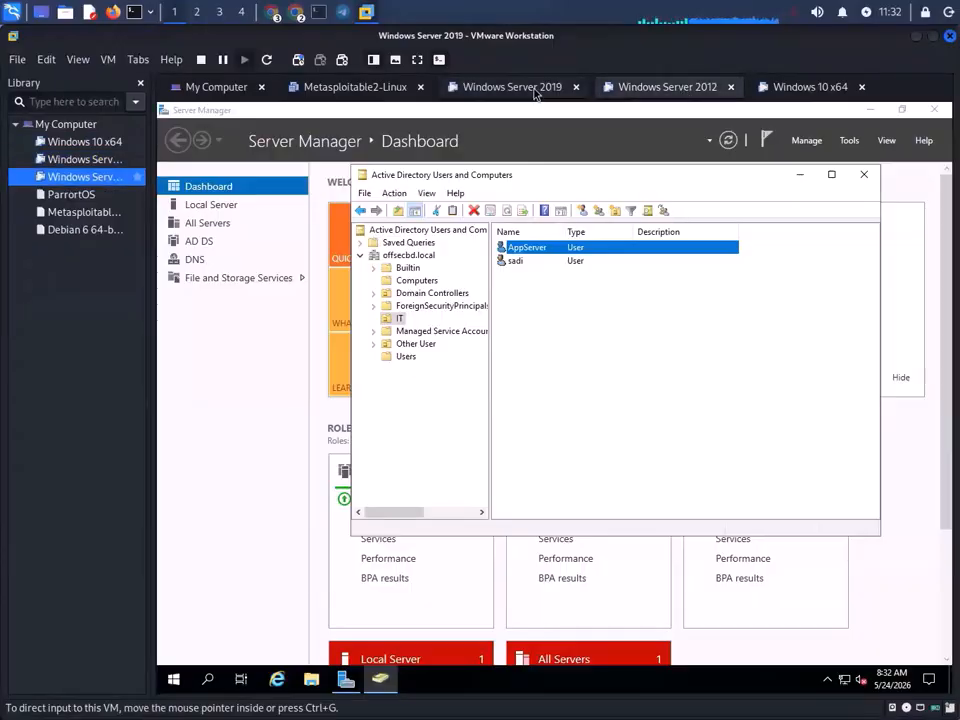
{"action": "left_click", "coordinate": [690, 90]}
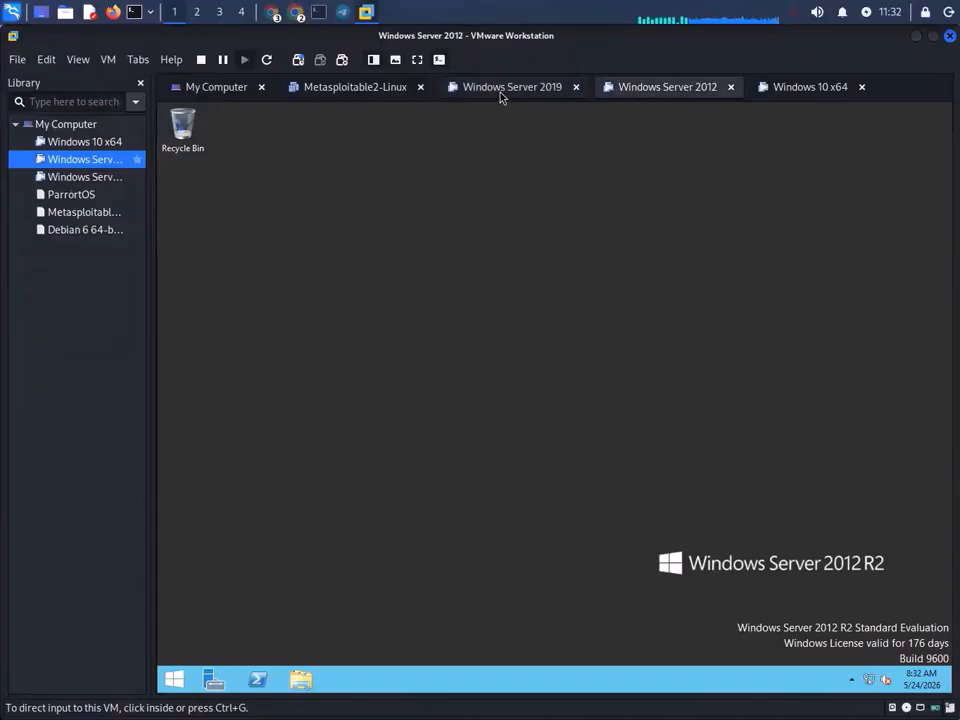
{"action": "left_click", "coordinate": [502, 96]}
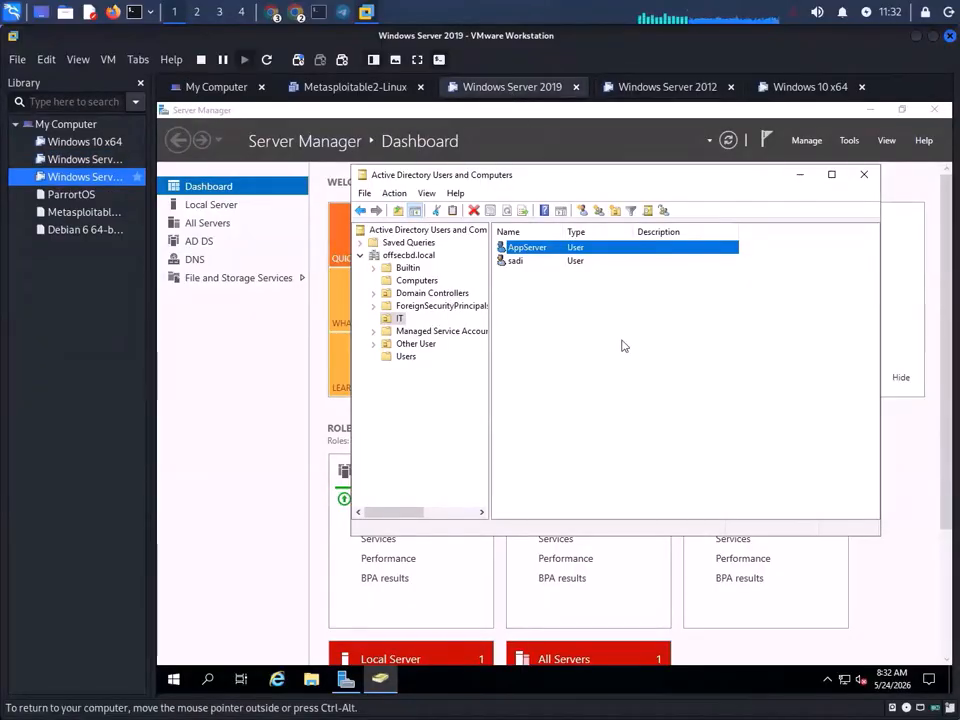
{"action": "left_click", "coordinate": [863, 175]}
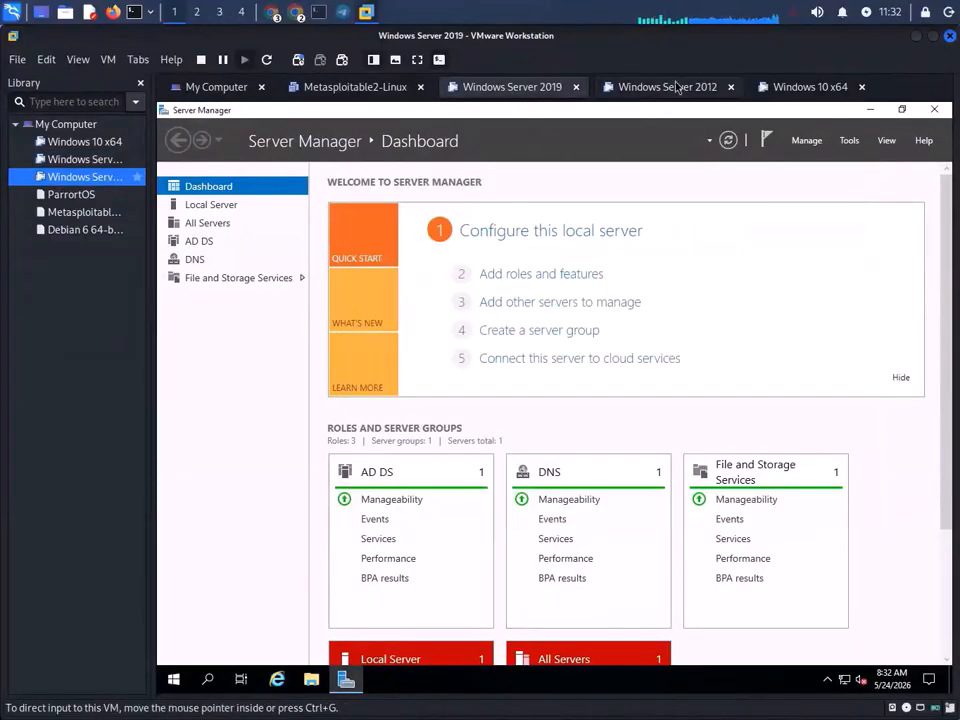
{"action": "left_click", "coordinate": [676, 87]}
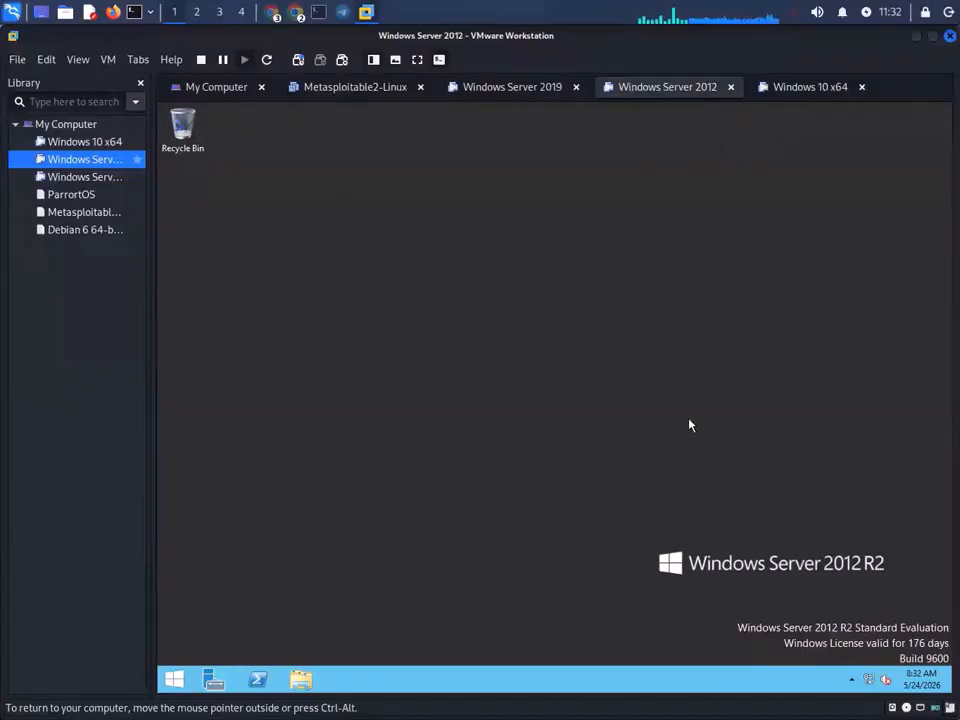
{"action": "left_click", "coordinate": [174, 679]}
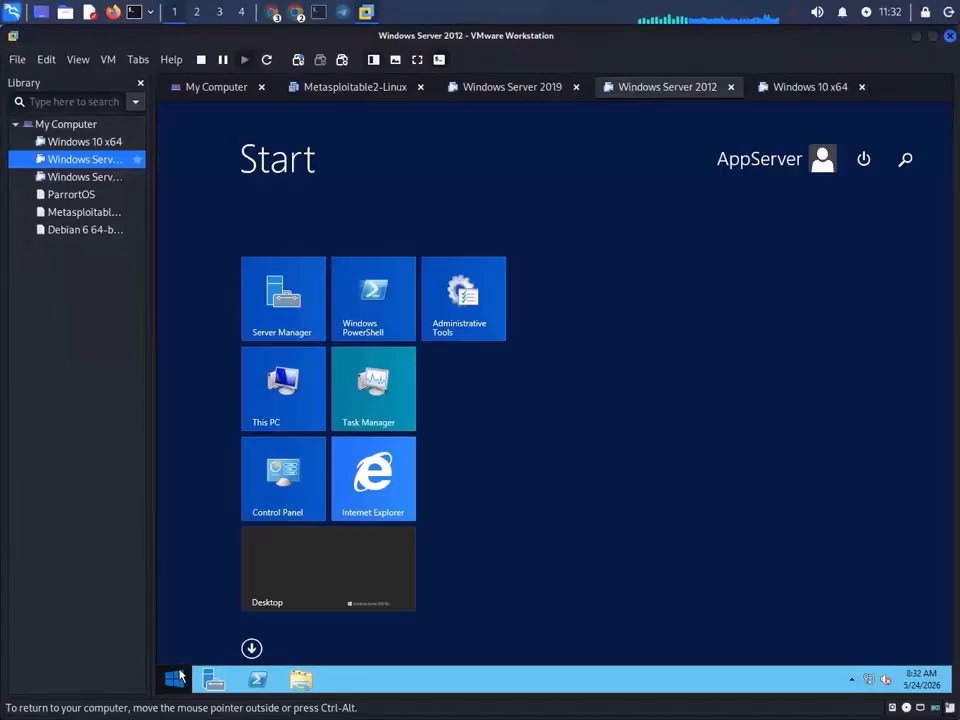
- Check the Server 2012 power menu, which reports no power options available
{"action": "left_click", "coordinate": [862, 161]}
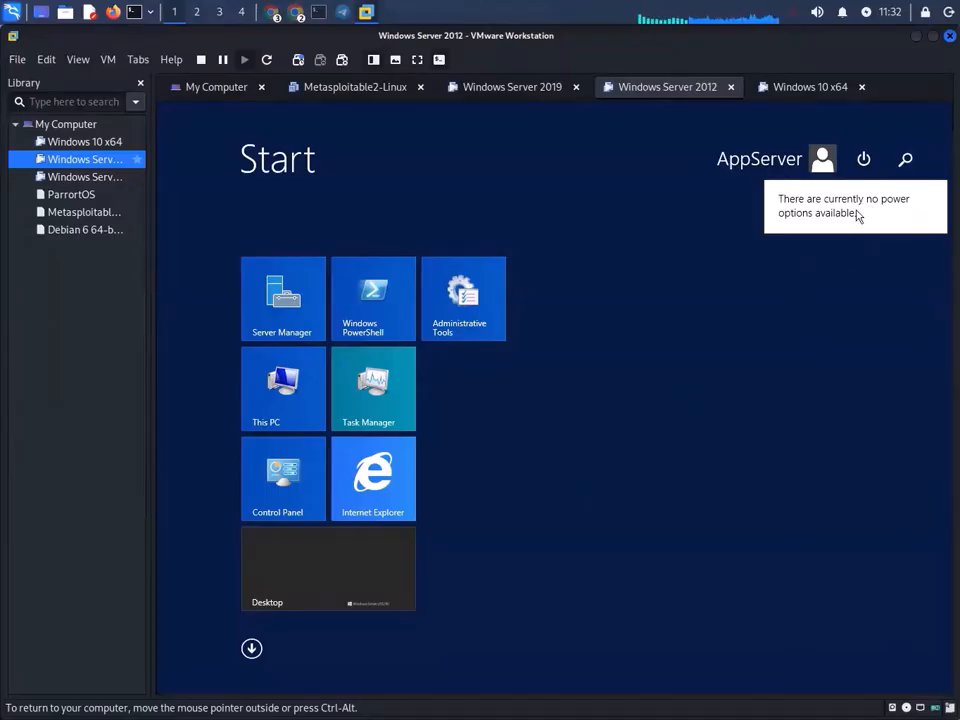
{"action": "left_click", "coordinate": [862, 159]}
{"action": "left_click", "coordinate": [862, 159]}
{"action": "left_click", "coordinate": [862, 159]}
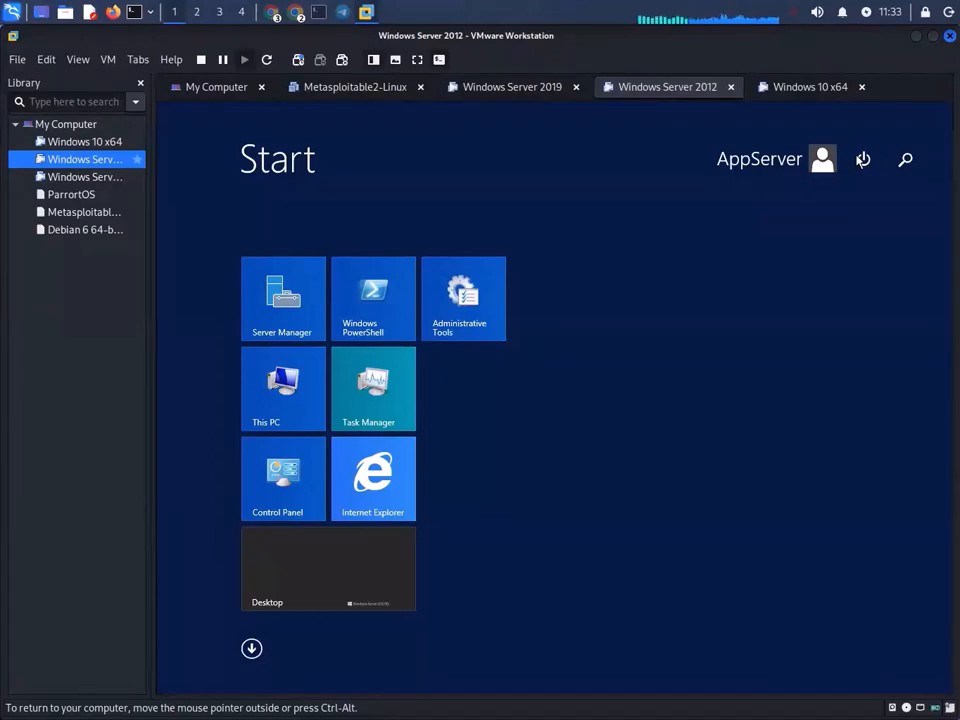
- Cycle through the Server 2019, Server 2012 and Windows 10 VM tabs, ending on Windows Server 2019
{"action": "left_click", "coordinate": [540, 92]}
{"action": "left_click", "coordinate": [640, 90]}
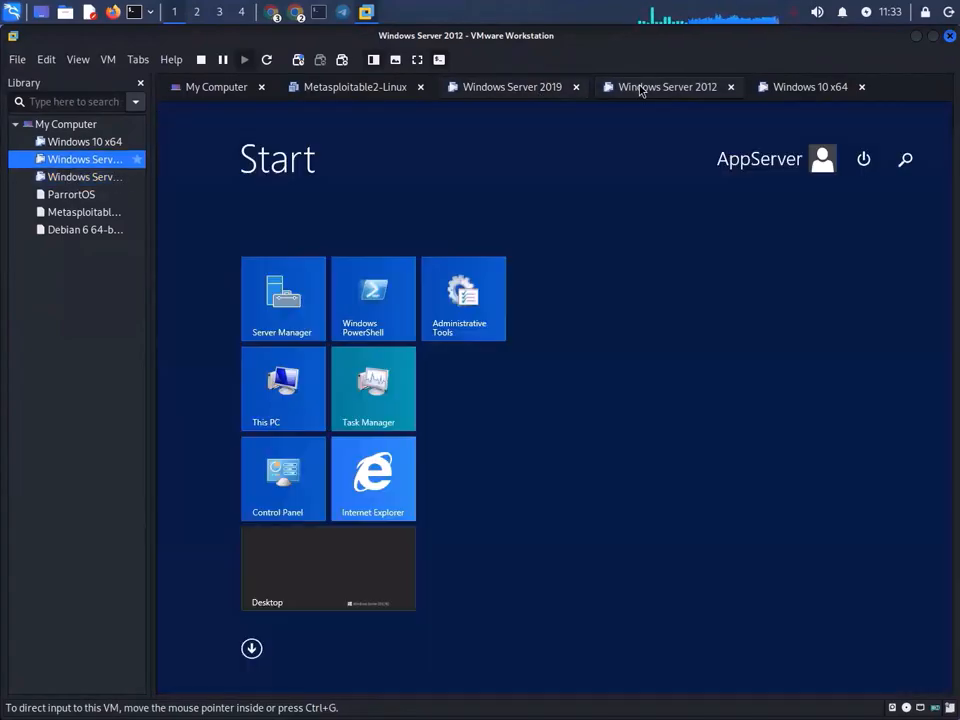
{"action": "left_click", "coordinate": [522, 94]}
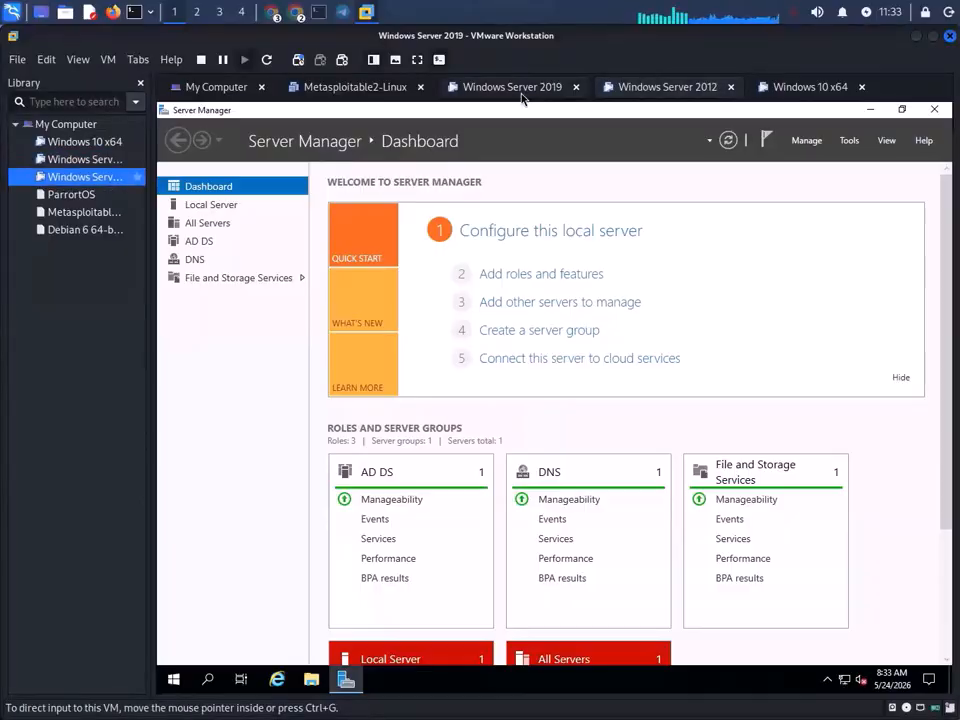
{"action": "left_click", "coordinate": [694, 90]}
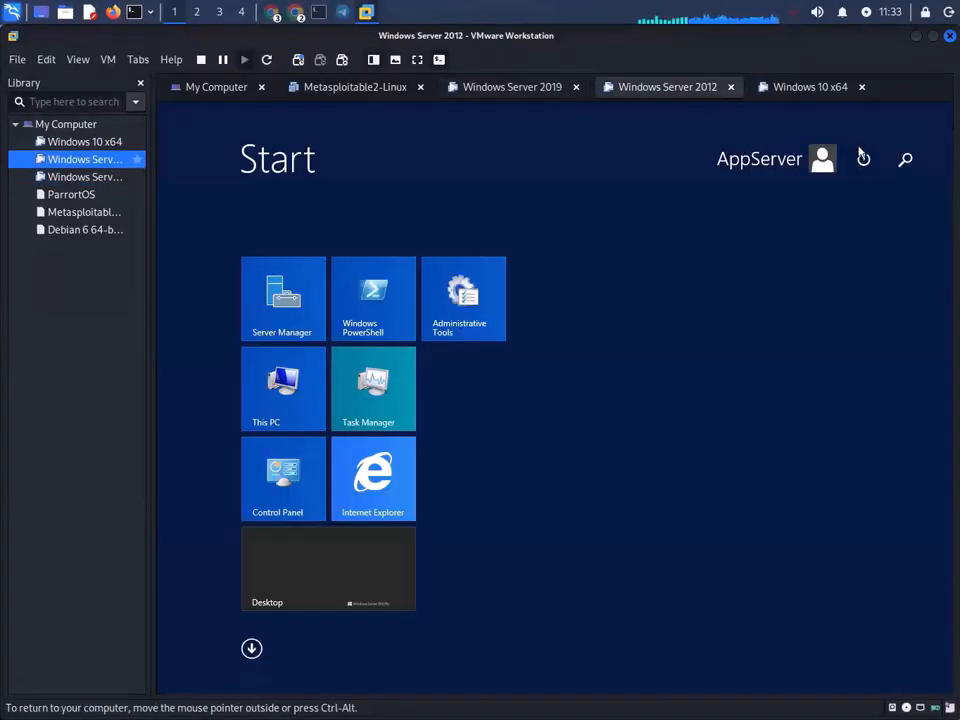
{"action": "left_click", "coordinate": [767, 85]}
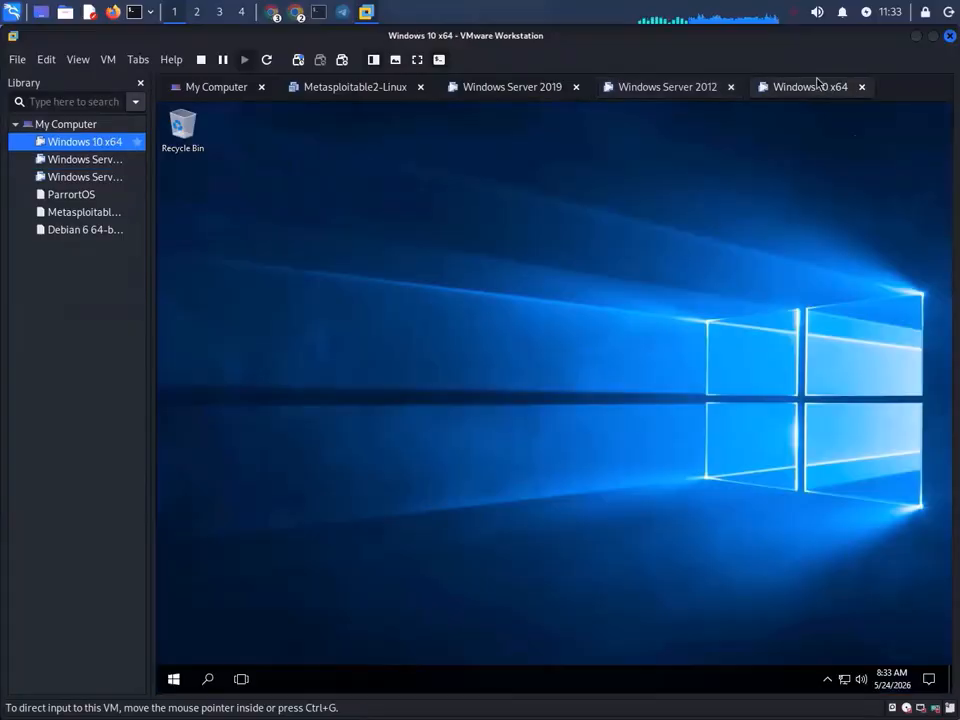
{"action": "left_click", "coordinate": [670, 88]}
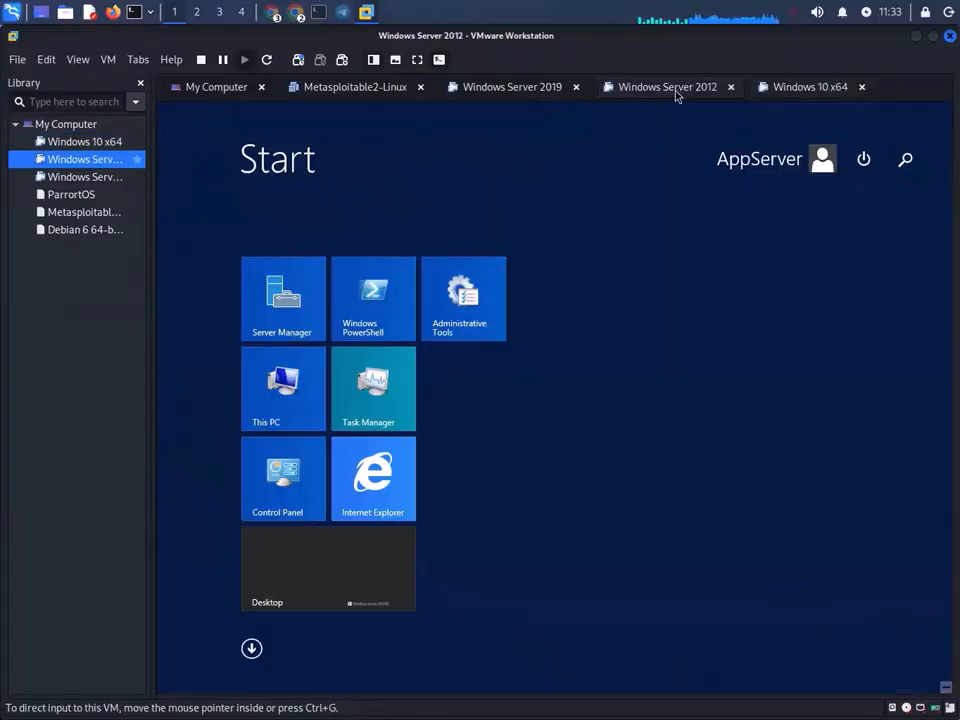
{"action": "left_click", "coordinate": [862, 162]}
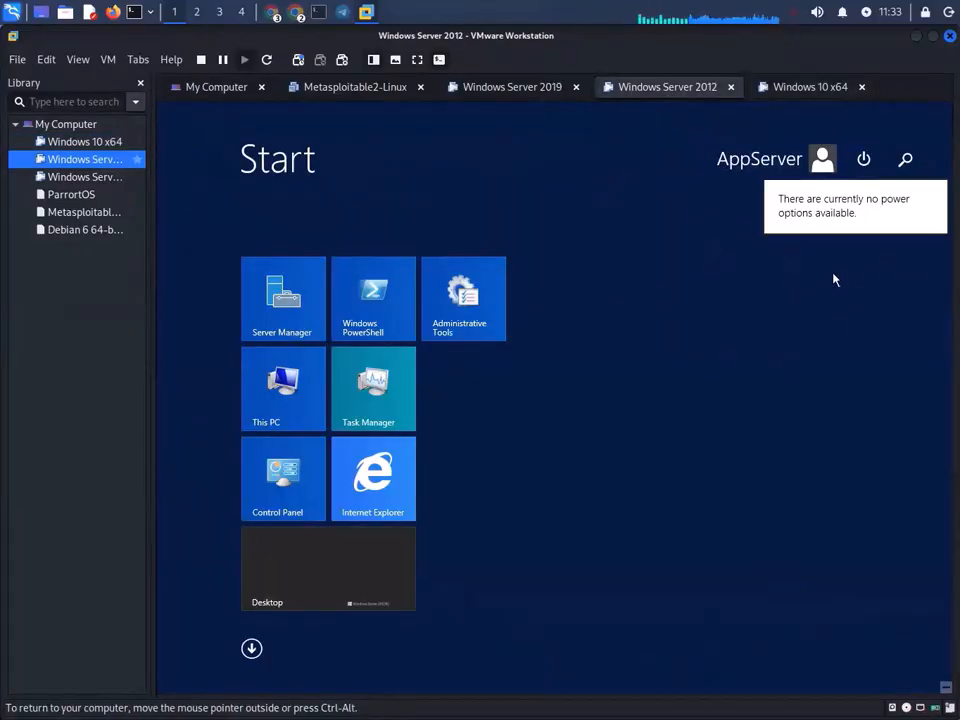
{"action": "left_click", "coordinate": [533, 92]}
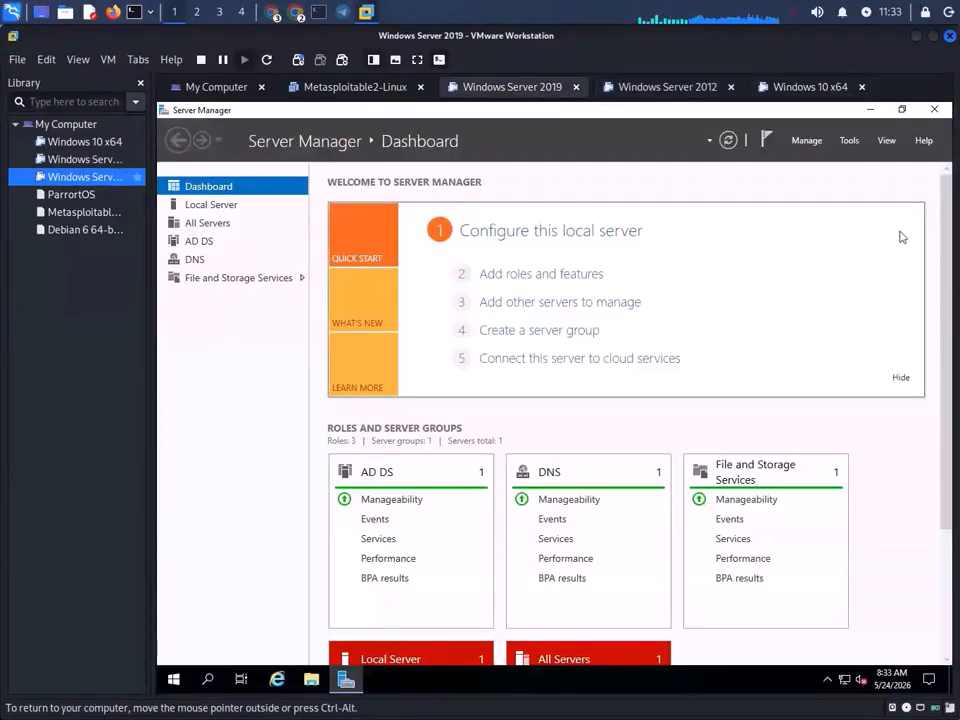
{"action": "left_click", "coordinate": [676, 88]}
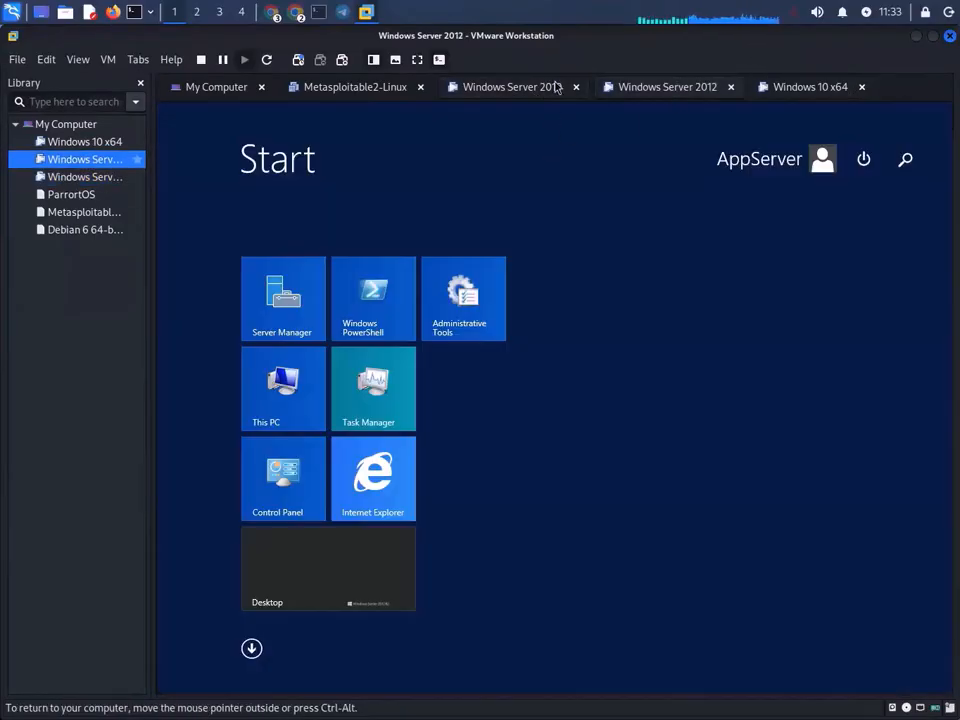
{"action": "left_click", "coordinate": [818, 89]}
{"action": "left_click", "coordinate": [505, 88]}
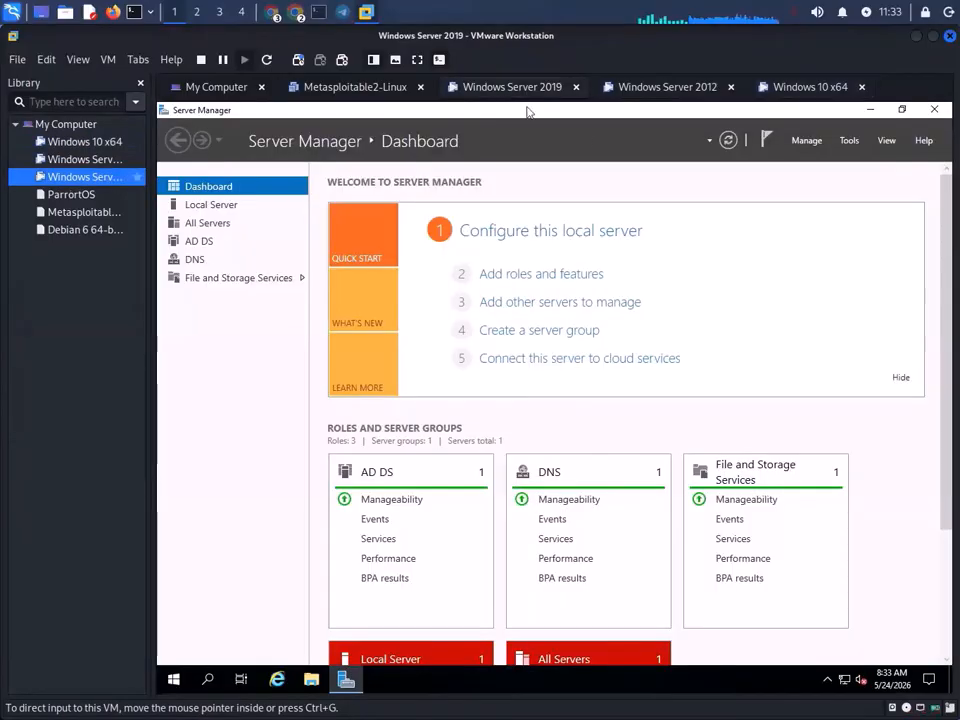
{"action": "left_click", "coordinate": [710, 88]}
{"action": "left_click", "coordinate": [830, 90]}
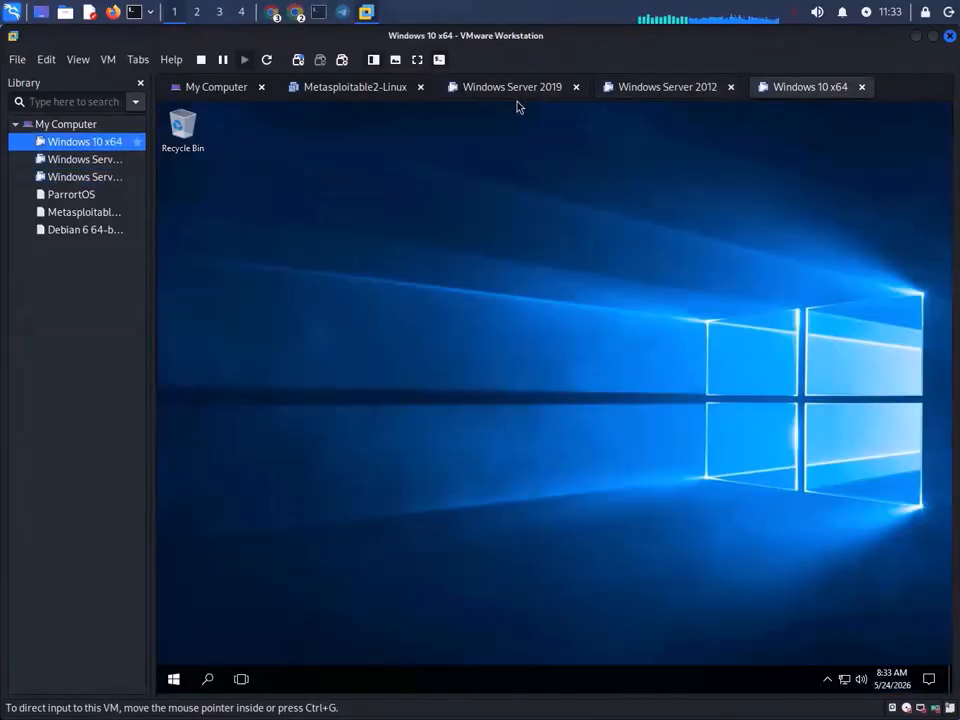
{"action": "left_click", "coordinate": [516, 92]}
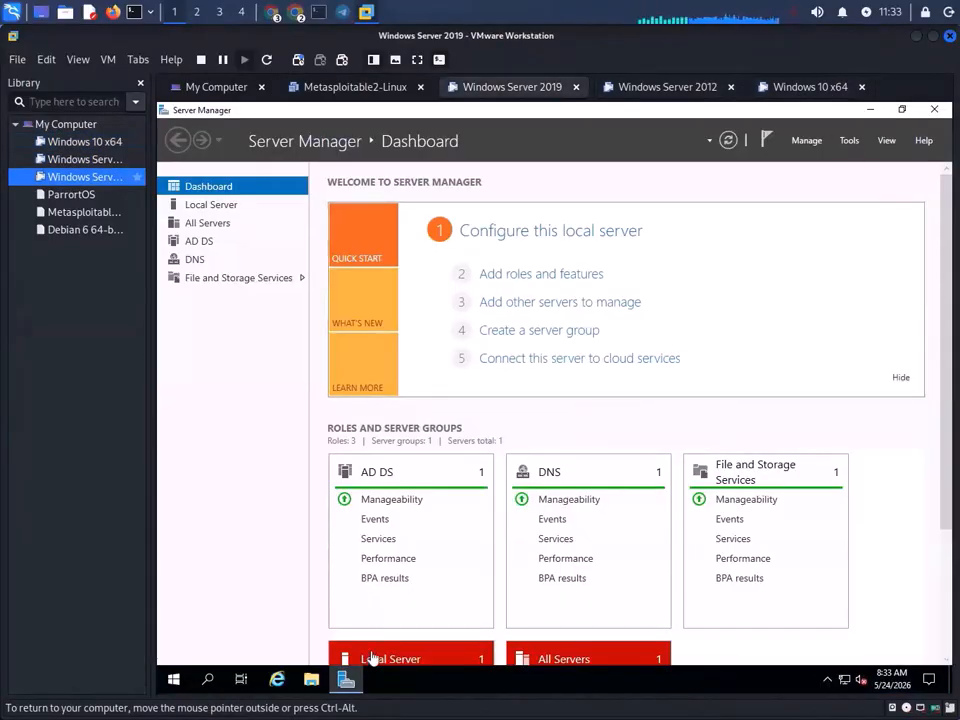
- Launch Active Directory Users and Computers from Server Manager Tools, minimize Server Manager, and view the IT OU
{"action": "left_click", "coordinate": [849, 145]}
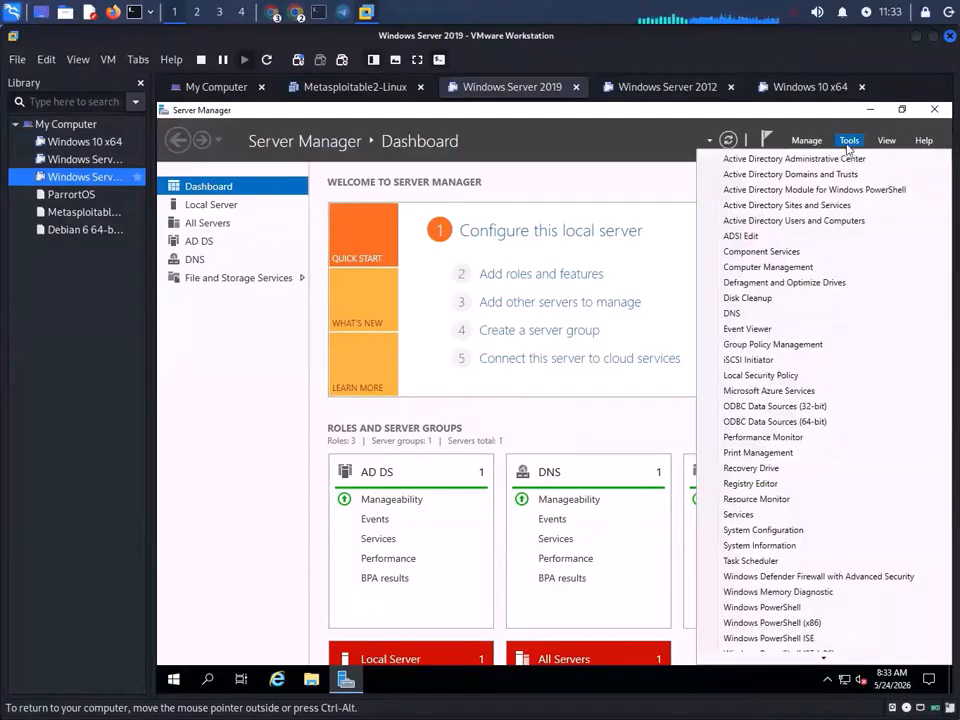
{"action": "left_click", "coordinate": [820, 223]}
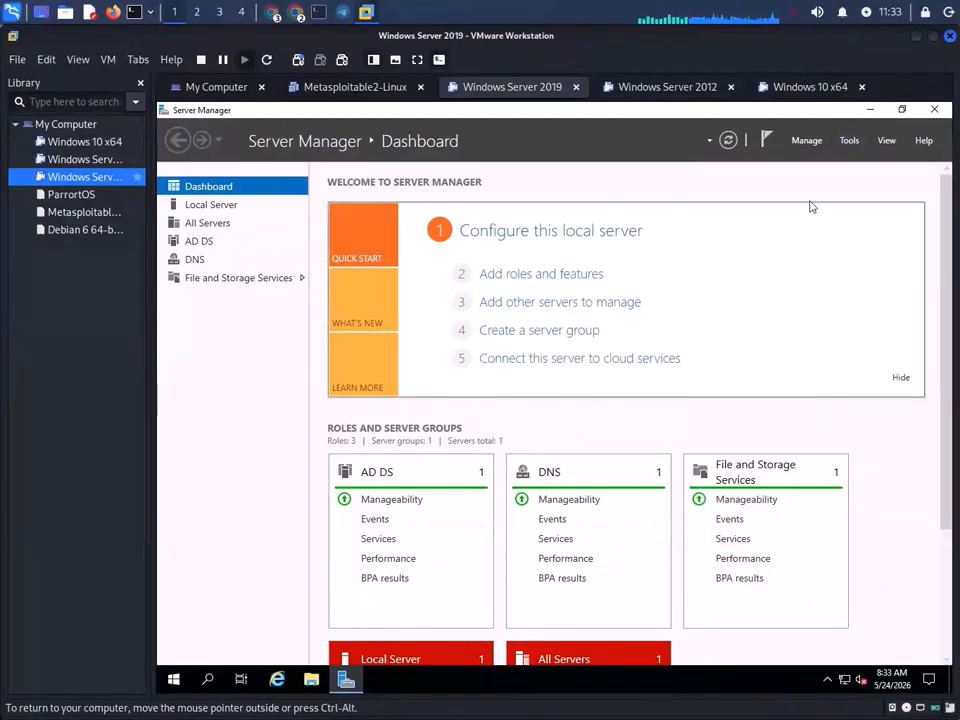
{"action": "left_click", "coordinate": [869, 109]}
{"action": "right_click", "coordinate": [418, 252]}
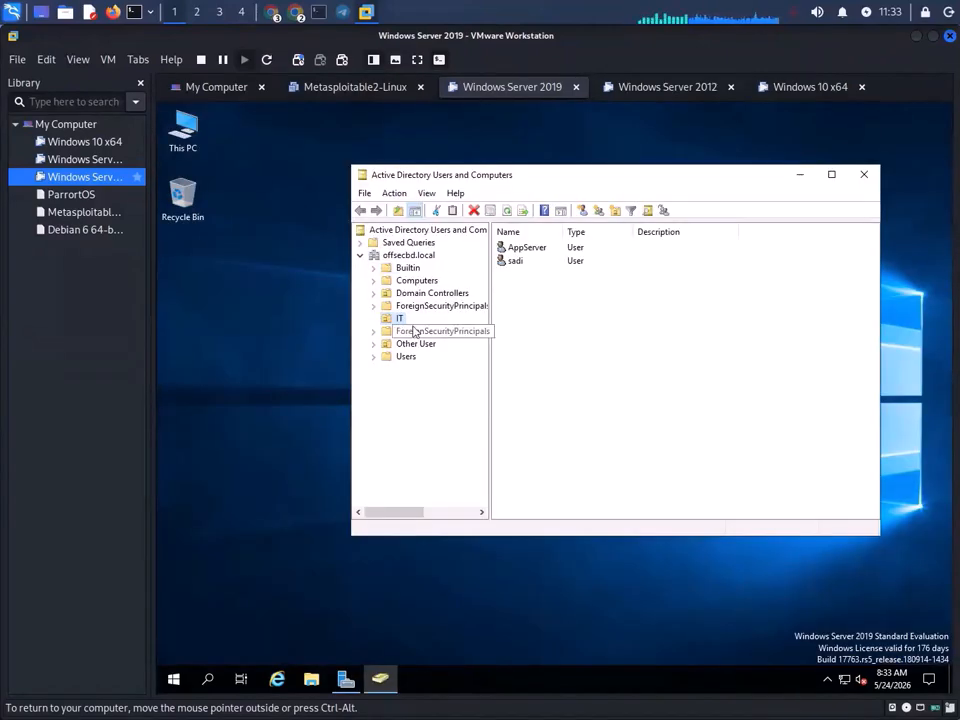
{"action": "left_click", "coordinate": [401, 318]}
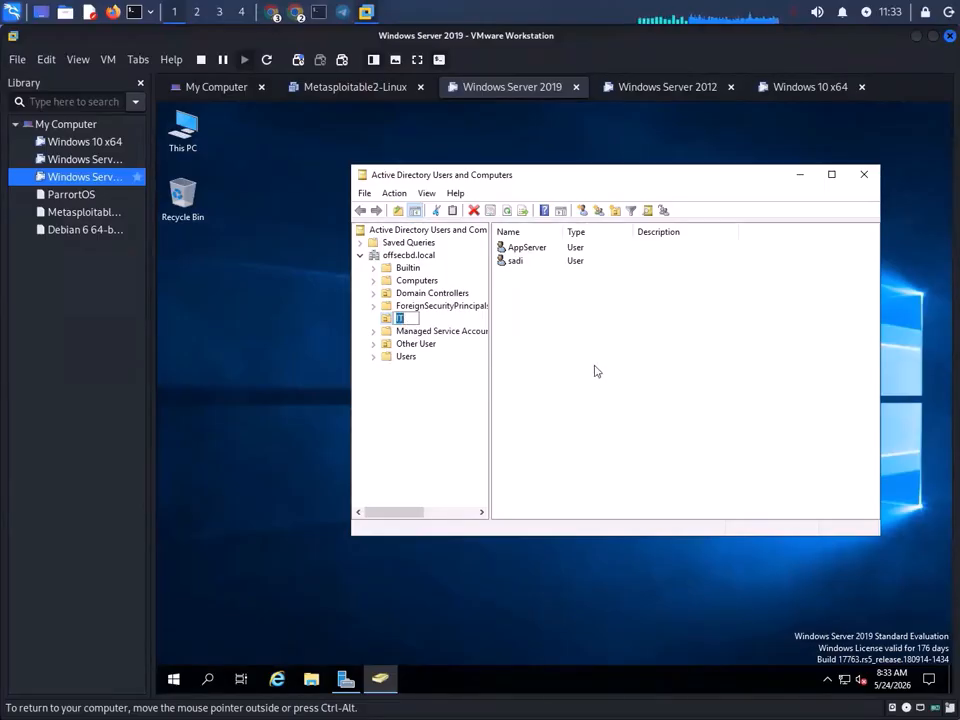
- Add a New > Organizational Unit named ServiceTM under the offsecbd.local domain
{"action": "right_click", "coordinate": [425, 257]}
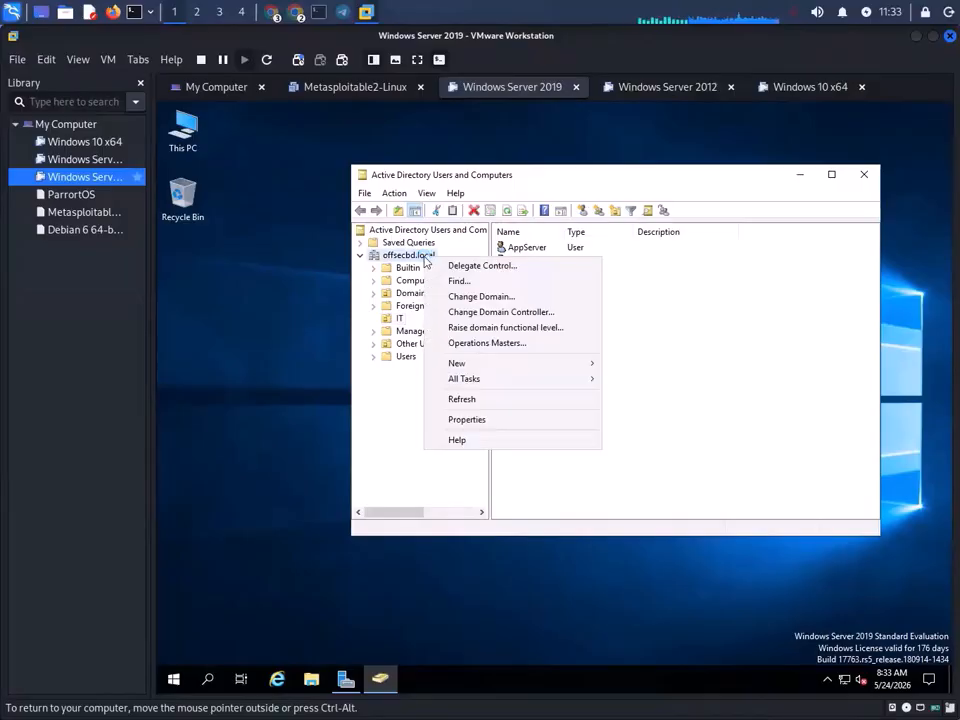
{"action": "left_click", "coordinate": [572, 366]}
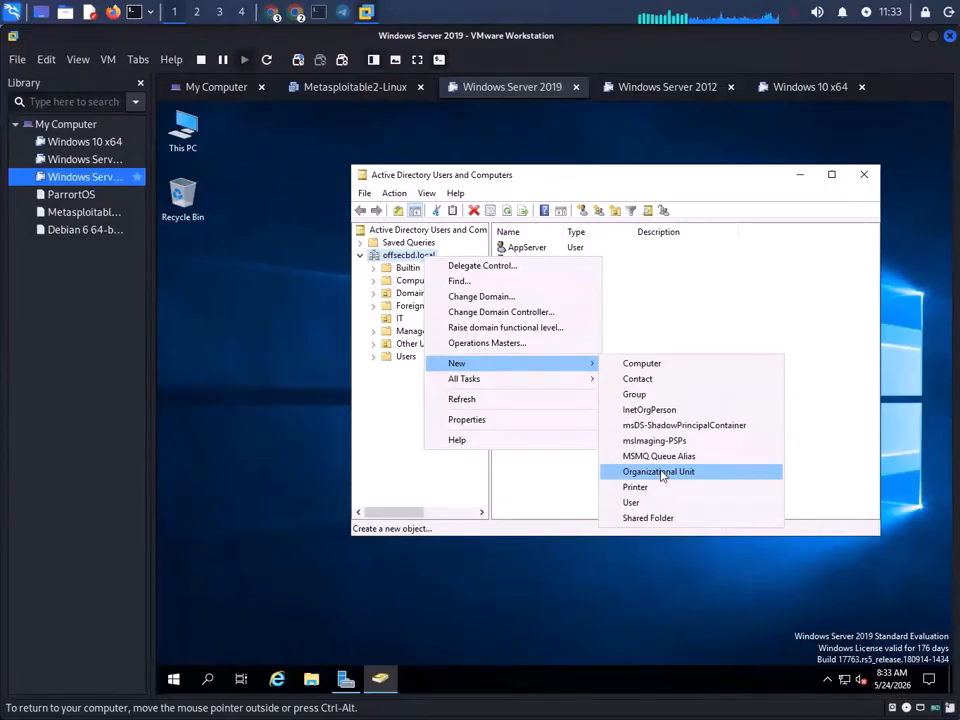
{"action": "left_click", "coordinate": [660, 472]}
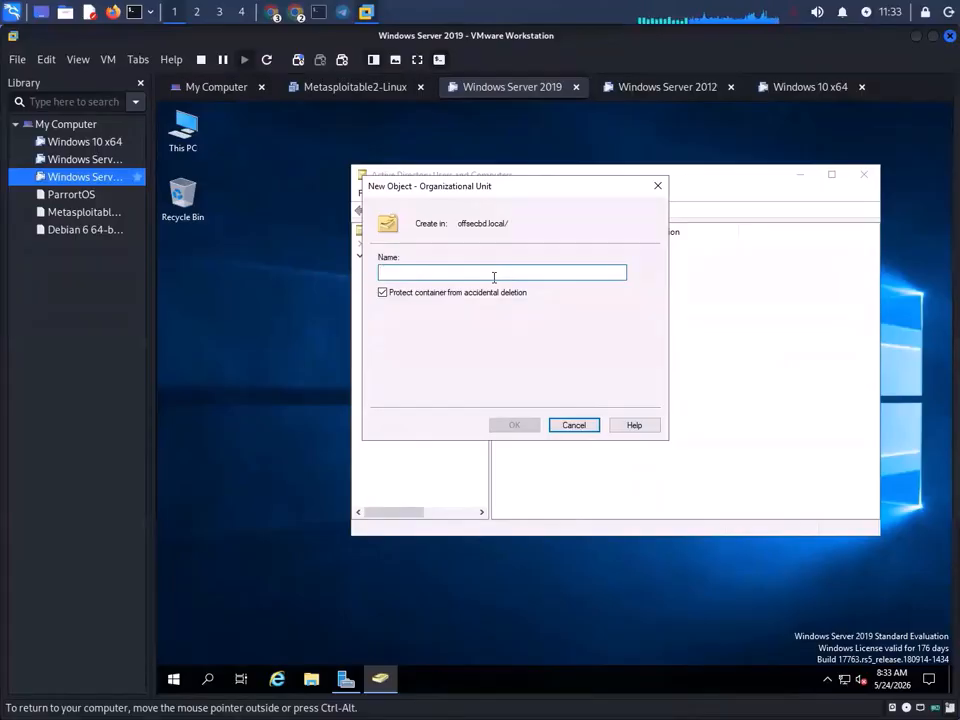
{"action": "type", "text": "ServiceTM"}
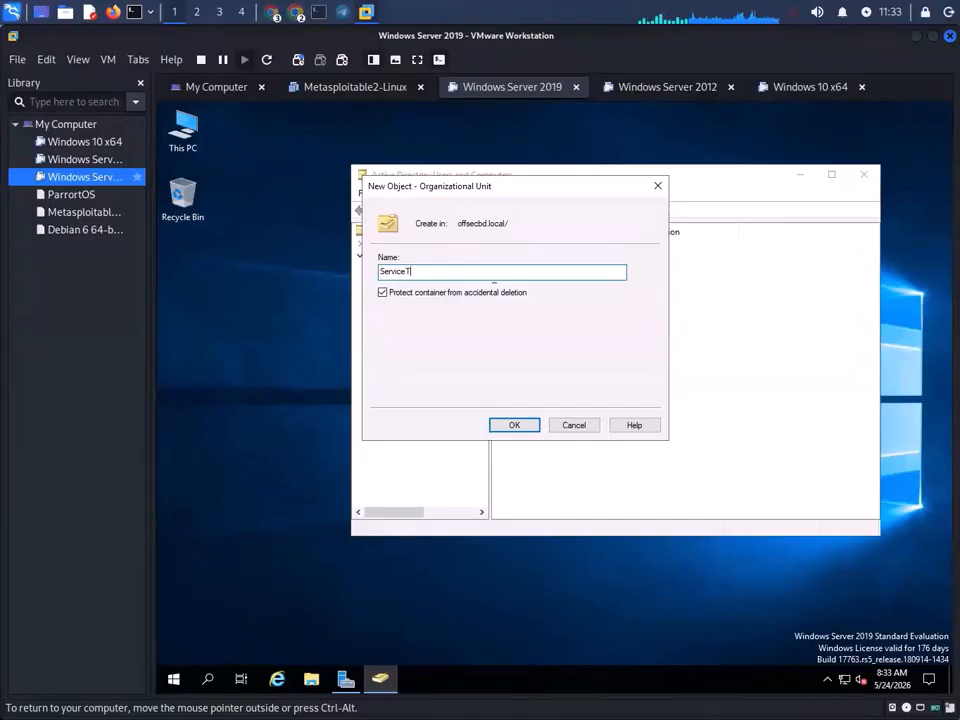
{"action": "left_click", "coordinate": [518, 428]}
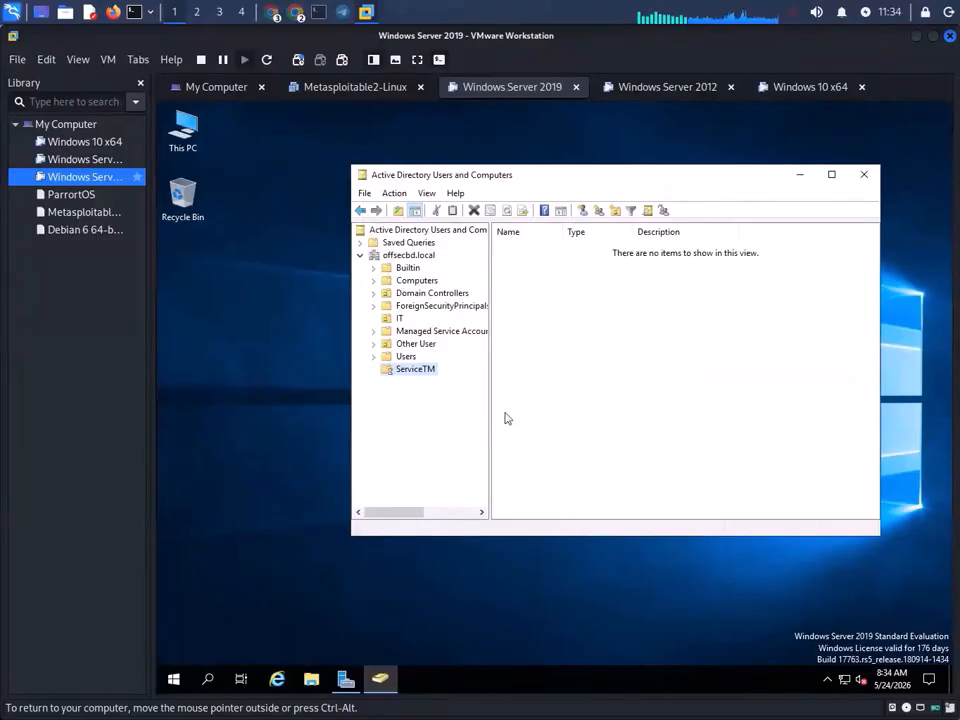
- Start a new User object in the ServiceTM OU from its context menu
{"action": "right_click", "coordinate": [421, 377]}
{"action": "left_click", "coordinate": [431, 383]}
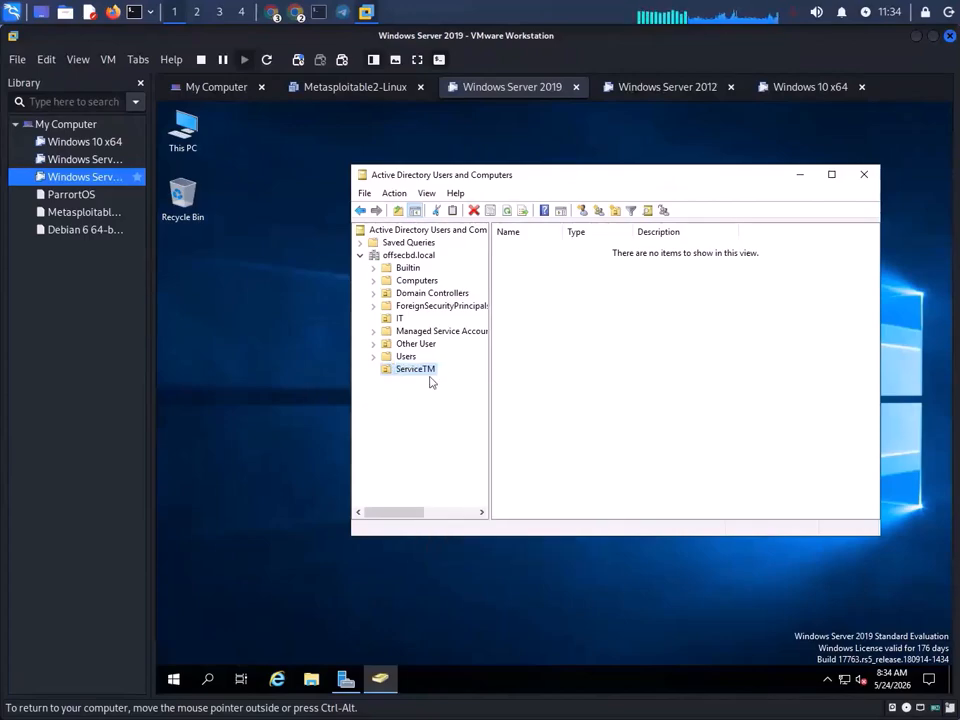
{"action": "right_click", "coordinate": [425, 374]}
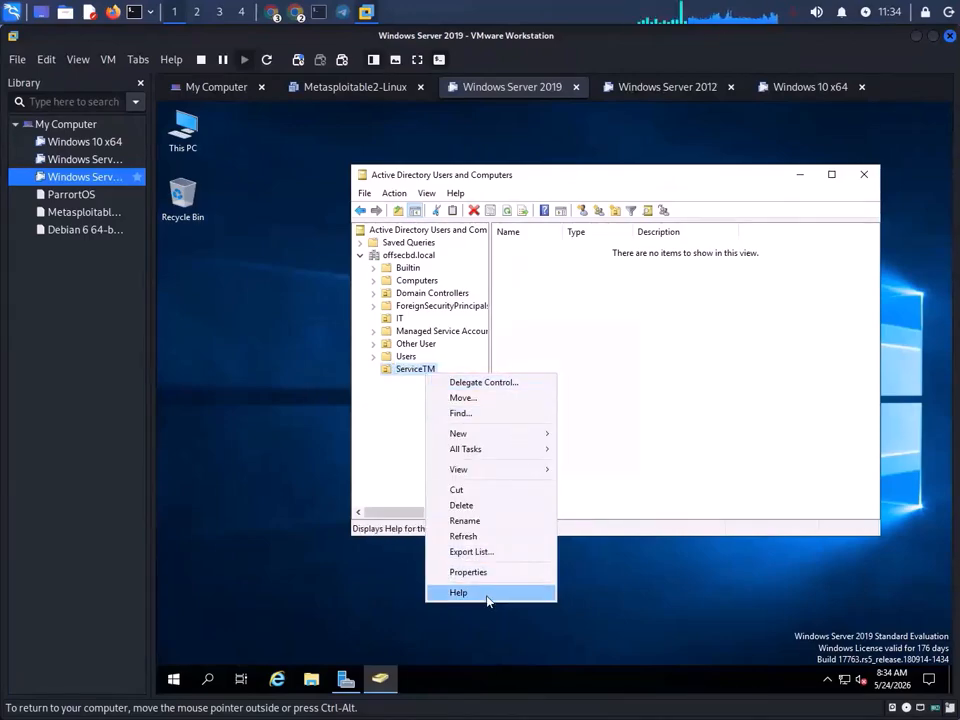
{"action": "mouse_move", "coordinate": [512, 435]}
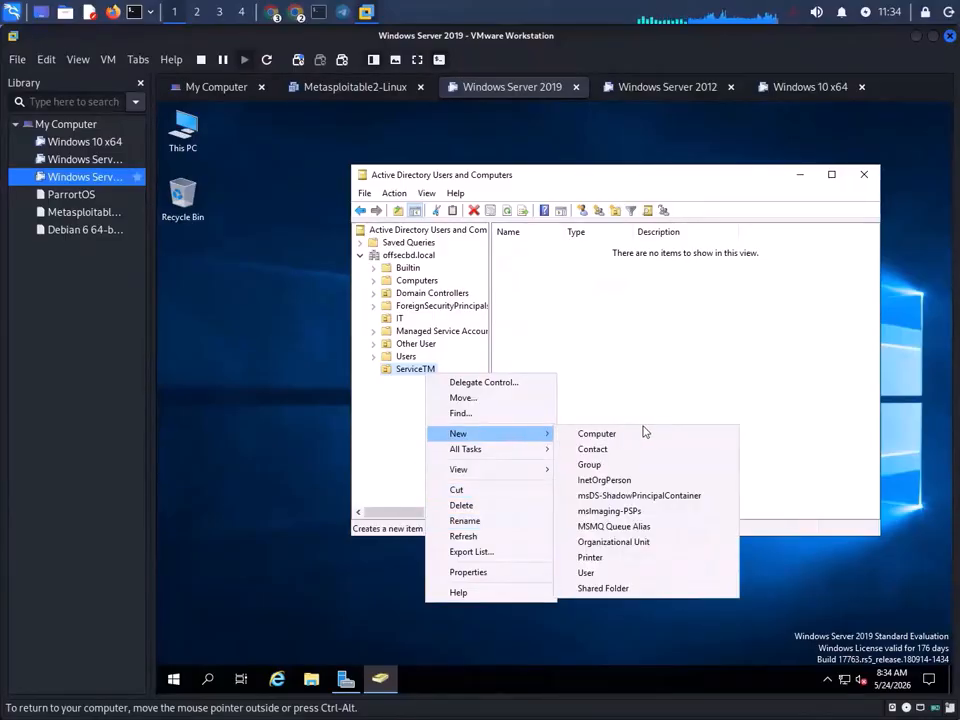
{"action": "left_click", "coordinate": [588, 573]}
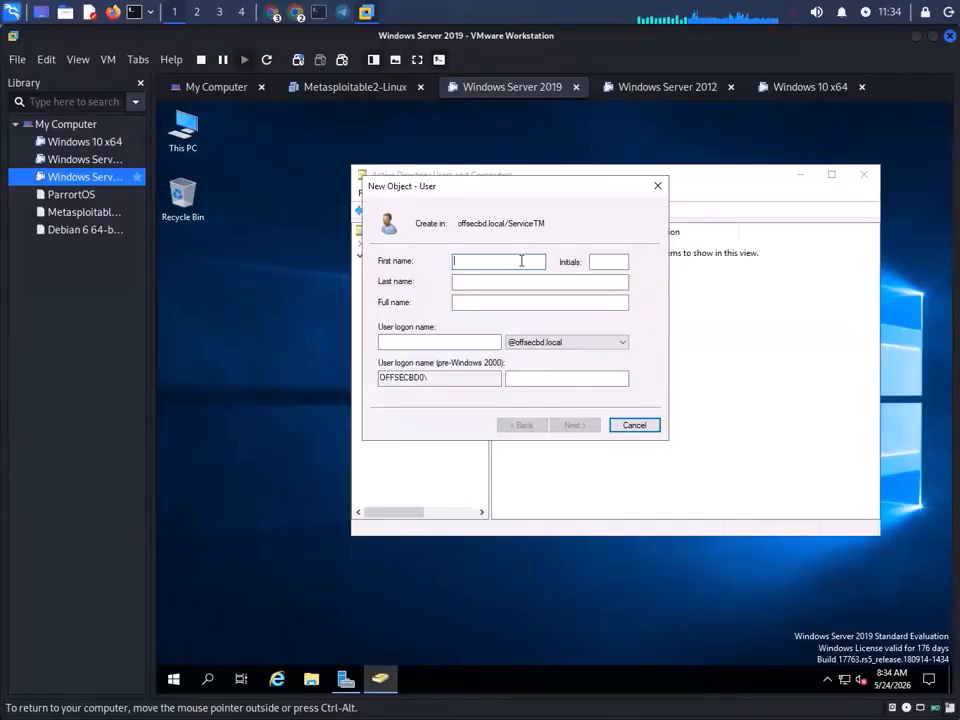
- Fill in the new user's first name, last name and logon name, then continue
{"action": "type", "text": "Sa"}
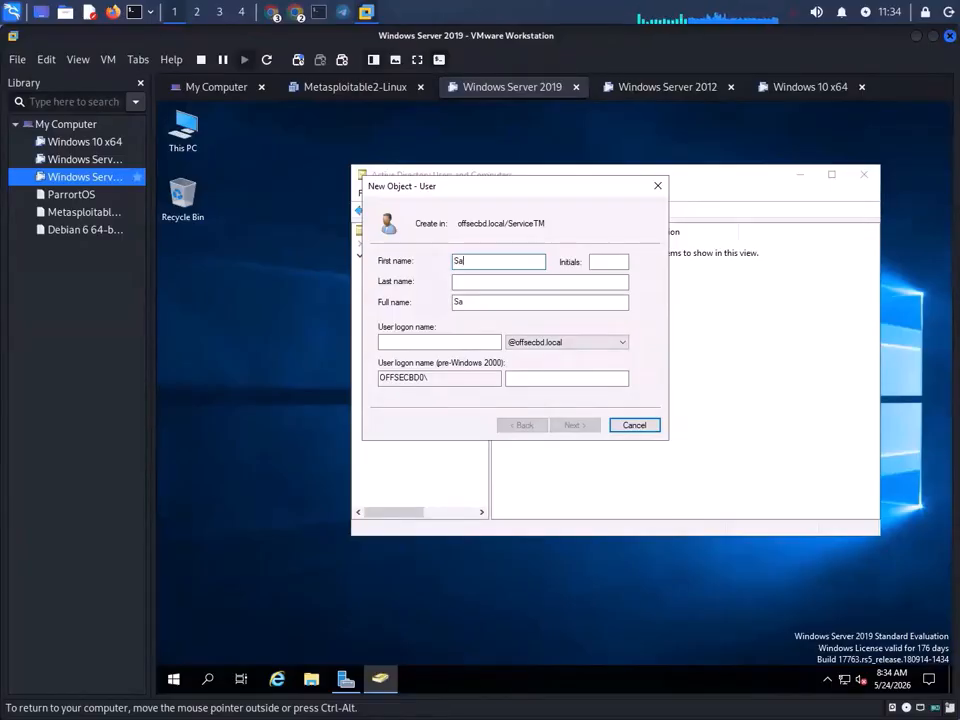
{"action": "type", "text": "di"}
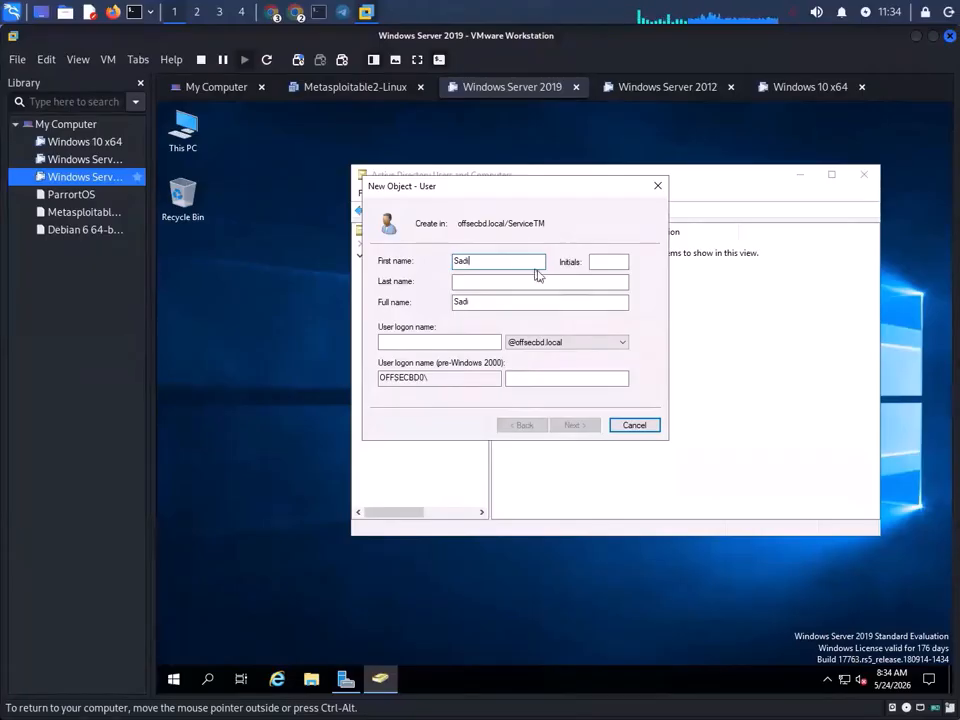
{"action": "left_click", "coordinate": [467, 342]}
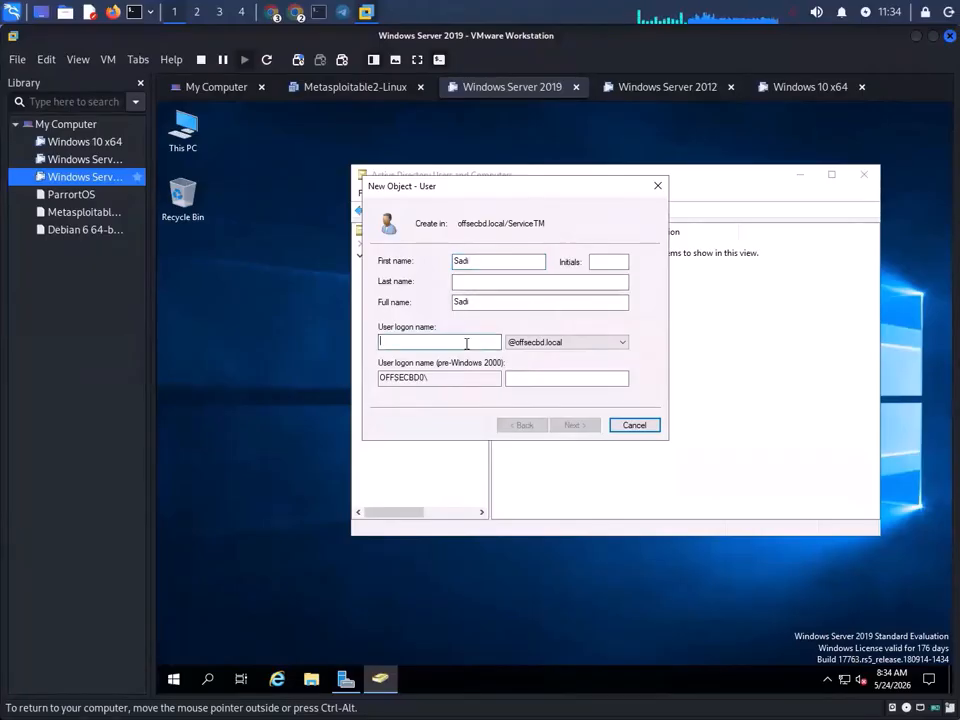
{"action": "type", "text": "sadi"}
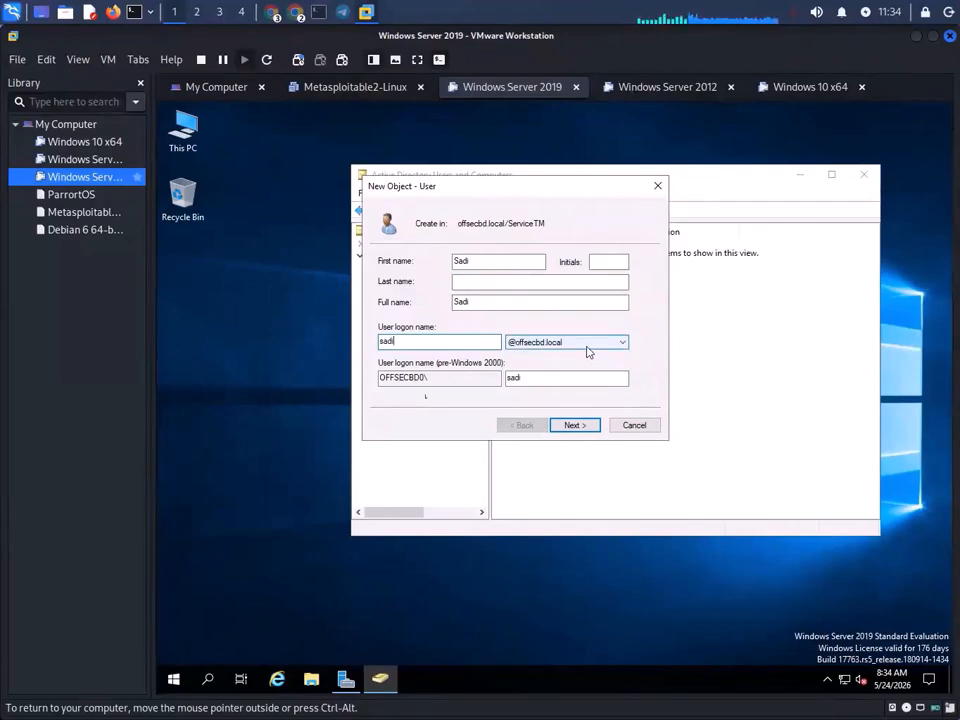
{"action": "left_click", "coordinate": [583, 432]}
- Tweak the last name and retry after each logon-name-already-in-use warning
{"action": "left_click", "coordinate": [669, 444]}
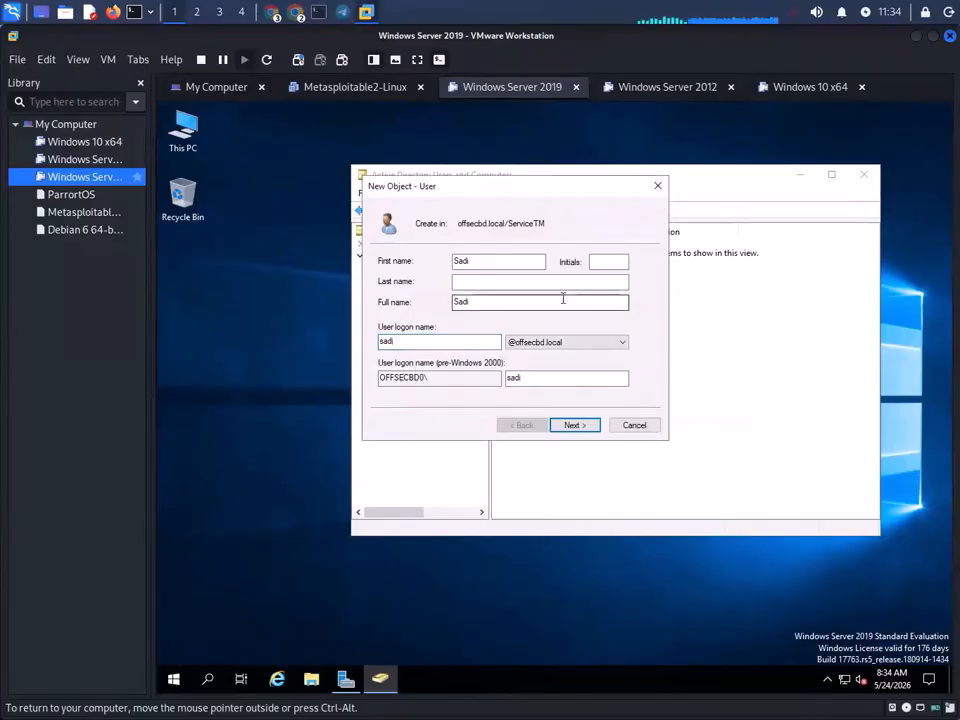
{"action": "left_click", "coordinate": [549, 284]}
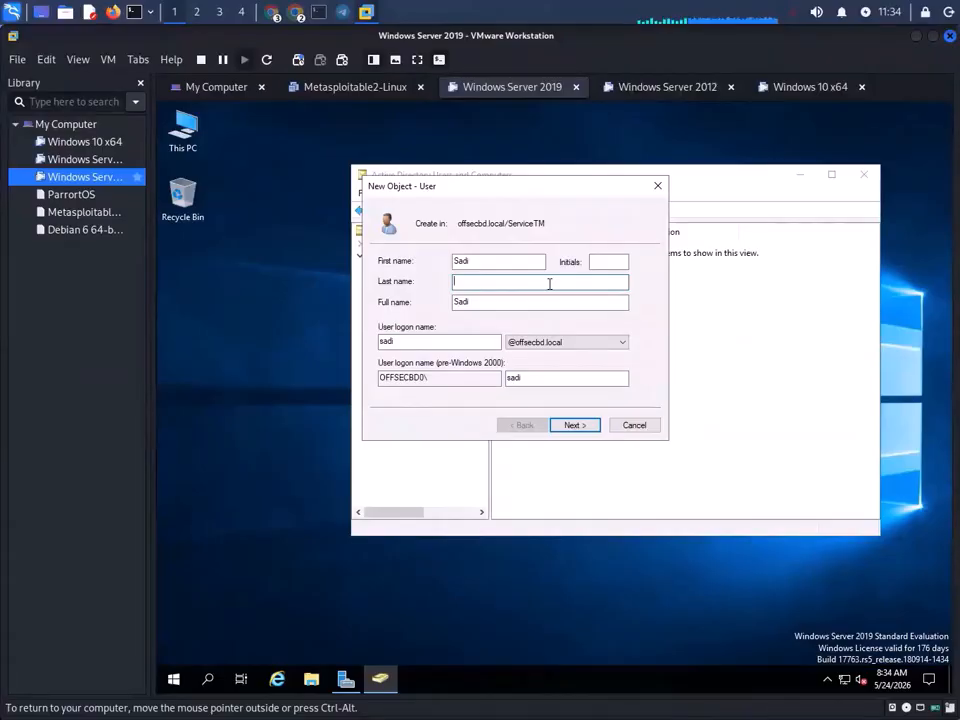
{"action": "type", "text": "ab"}
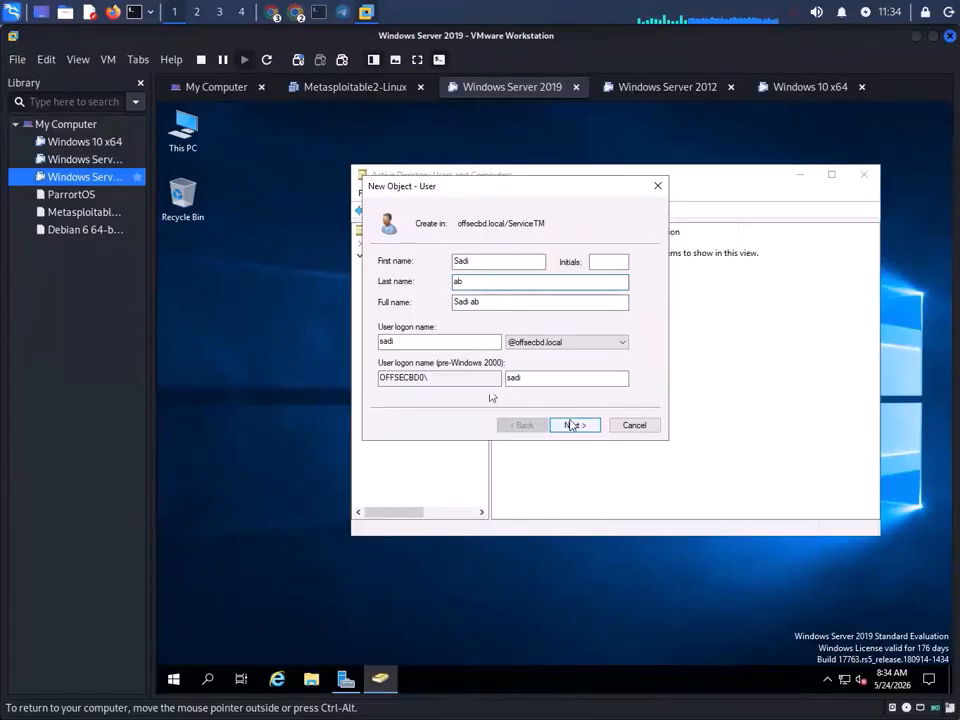
{"action": "left_click", "coordinate": [475, 261]}
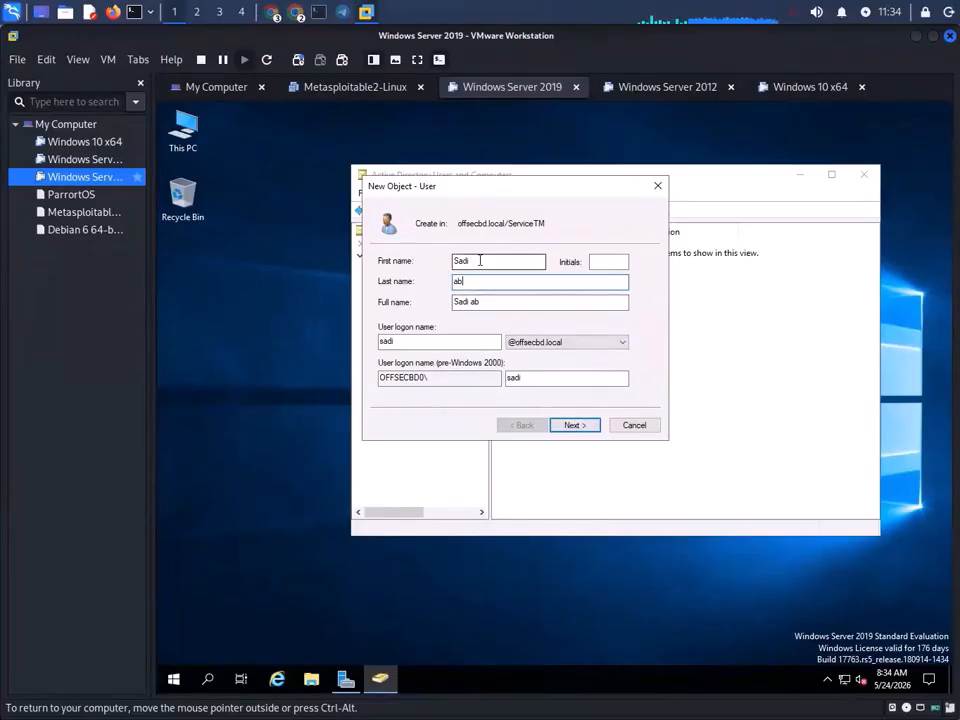
{"action": "left_click", "coordinate": [583, 426]}
{"action": "left_click", "coordinate": [667, 442]}
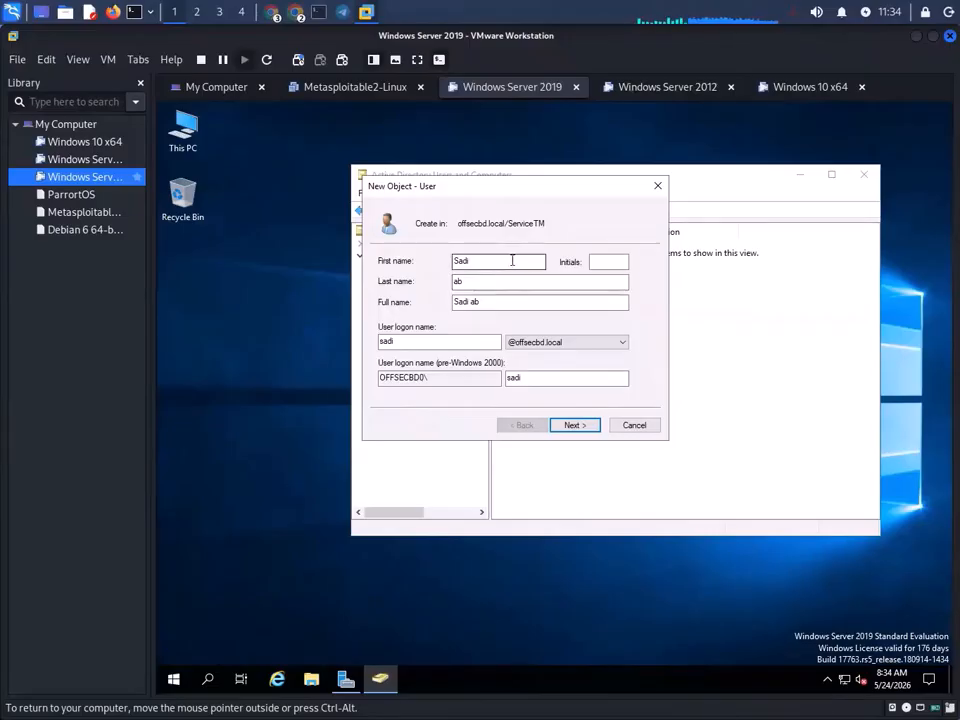
{"action": "left_click", "coordinate": [551, 380]}
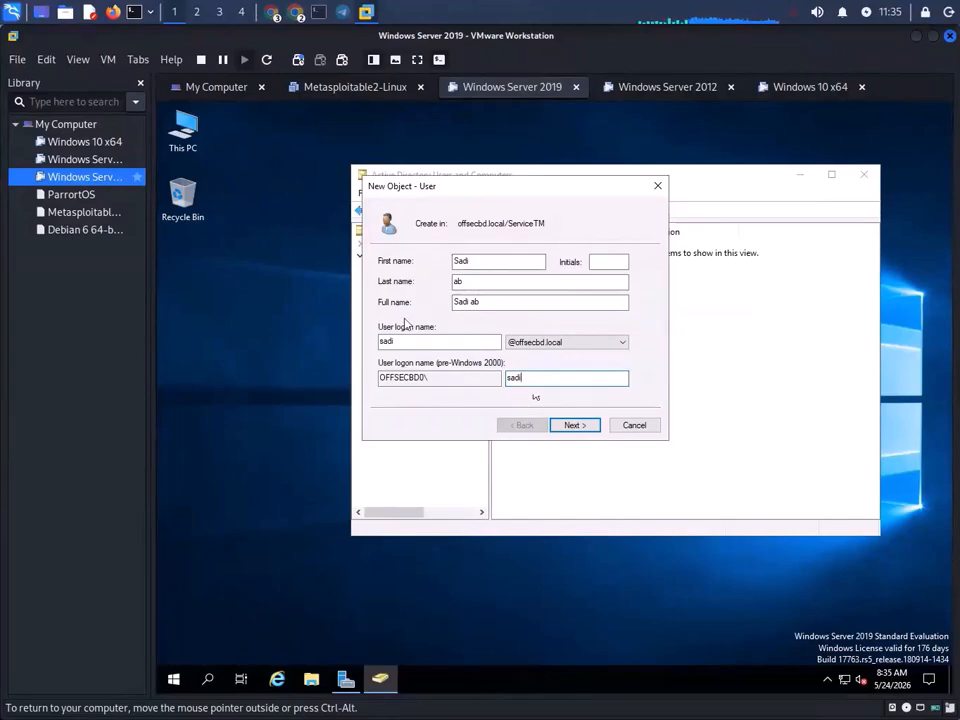
{"action": "left_click", "coordinate": [510, 281]}
{"action": "type", "text": "c"}
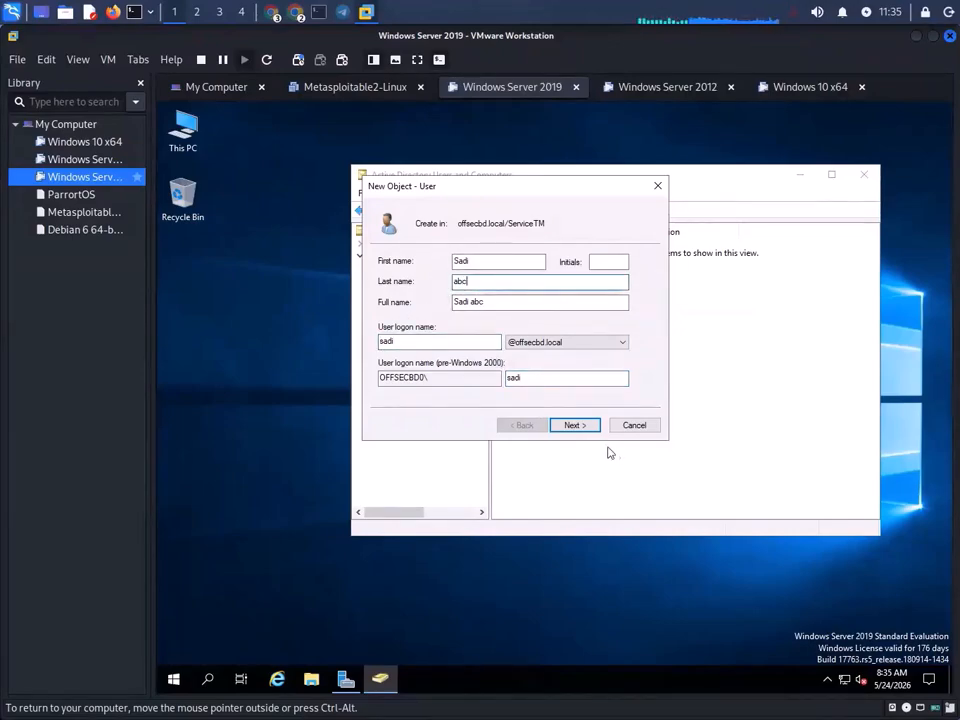
{"action": "left_click", "coordinate": [578, 427]}
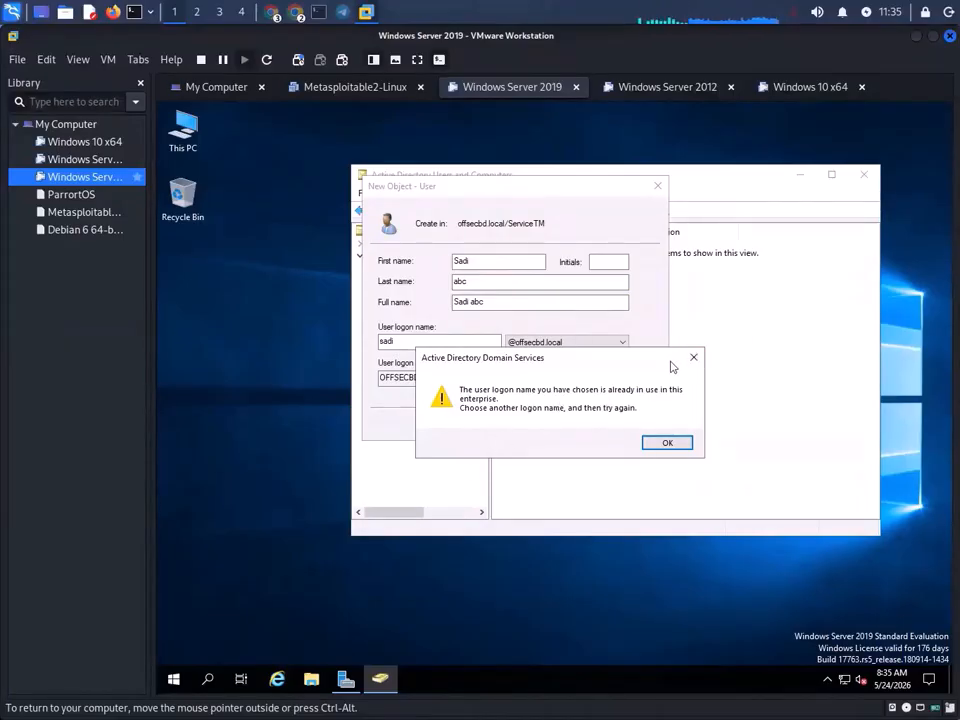
- Dismiss the in-use error and replace the first name and logon name with new entries
{"action": "left_click", "coordinate": [693, 357]}
{"action": "mouse_move", "coordinate": [529, 194]}
{"action": "left_mouse_down"}
{"action": "mouse_move", "coordinate": [236, 220]}
{"action": "mouse_move", "coordinate": [531, 193]}
{"action": "left_mouse_up"}
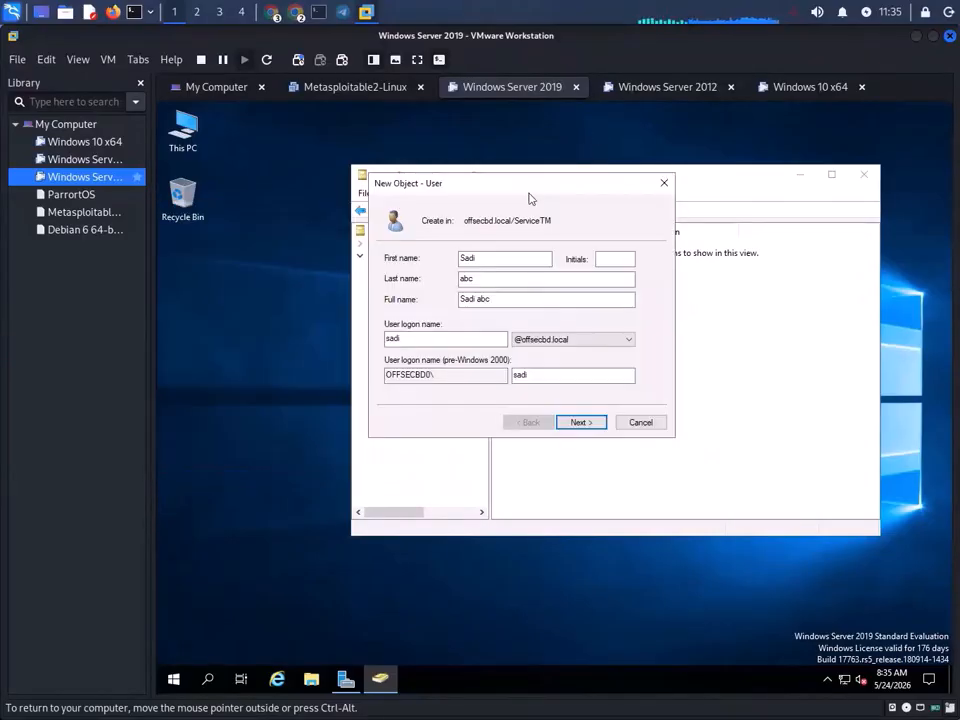
{"action": "double_click", "coordinate": [488, 257]}
{"action": "key", "text": "BackSpace"}
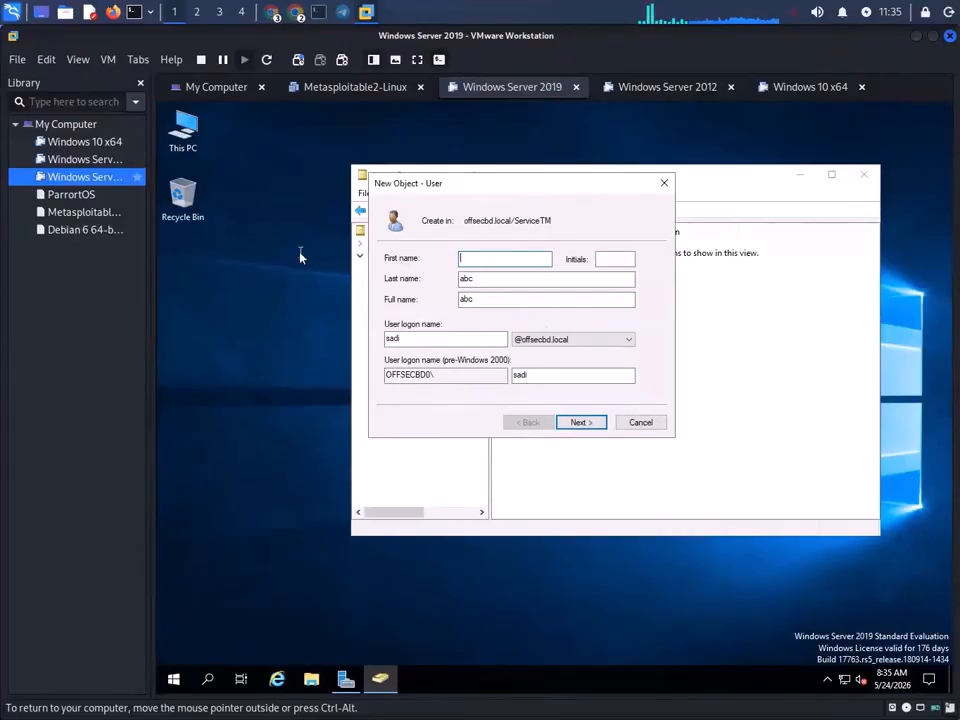
{"action": "type", "text": "Sunny"}
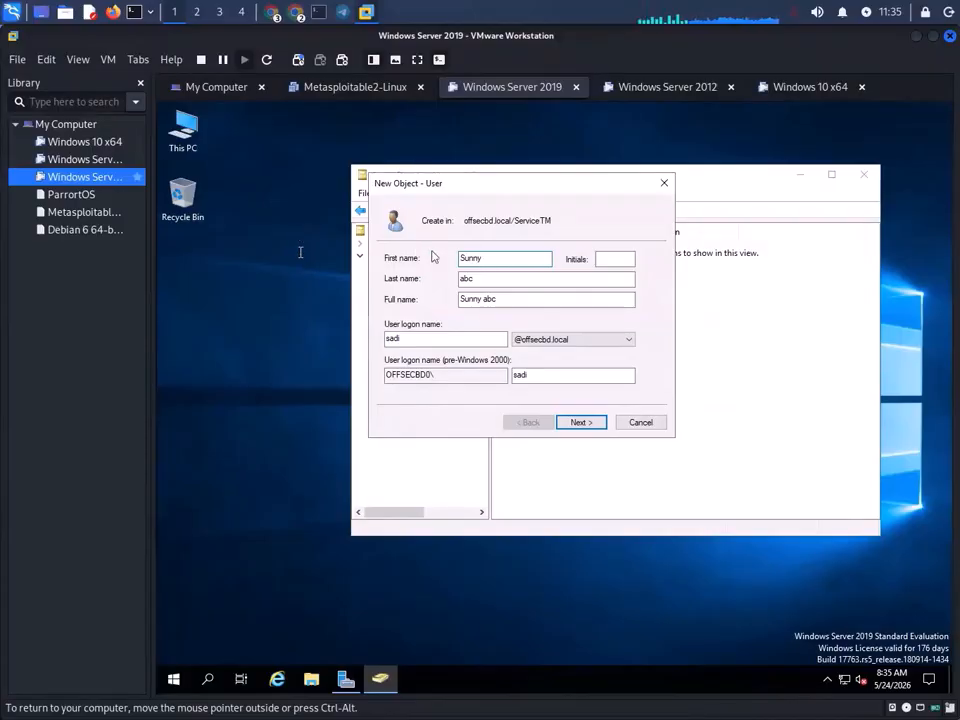
{"action": "left_click", "coordinate": [420, 338]}
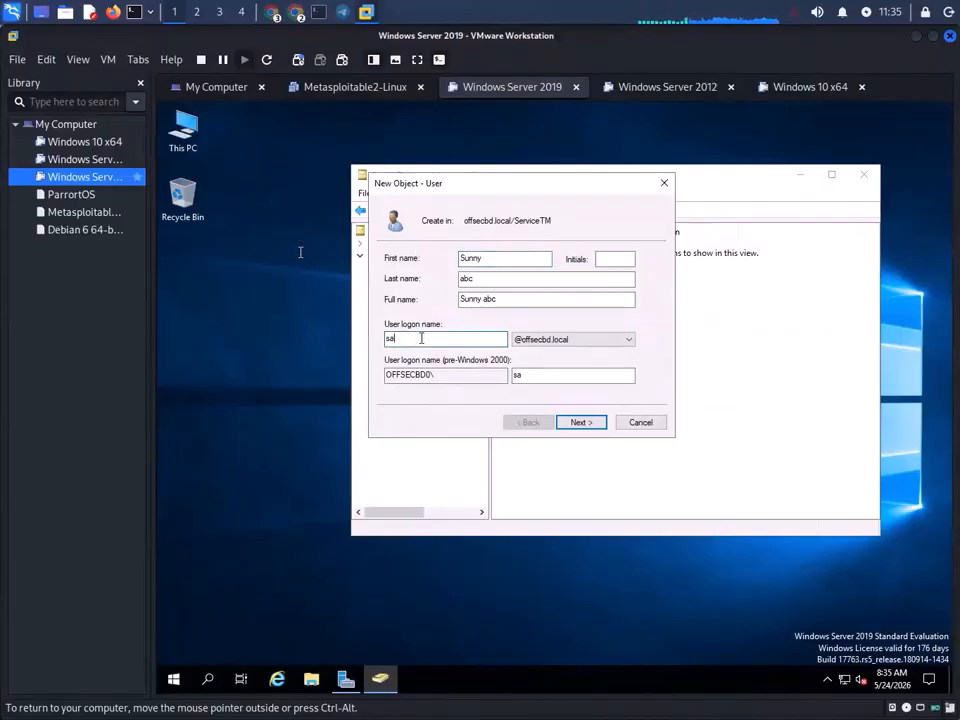
{"action": "key", "text": "BackSpace"}
{"action": "key", "text": "BackSpace"}
{"action": "type", "text": "sunny"}
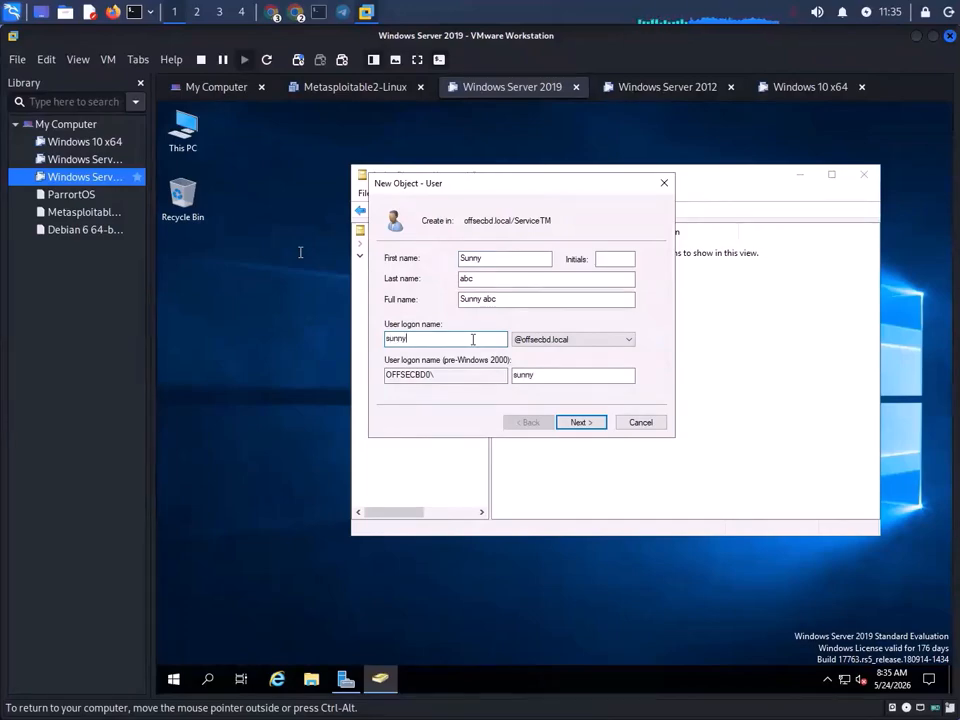
- Correct the first name's spelling and retype the logon name to match it in lowercase
{"action": "left_click", "coordinate": [493, 257]}
{"action": "key", "text": "BackSpace"}
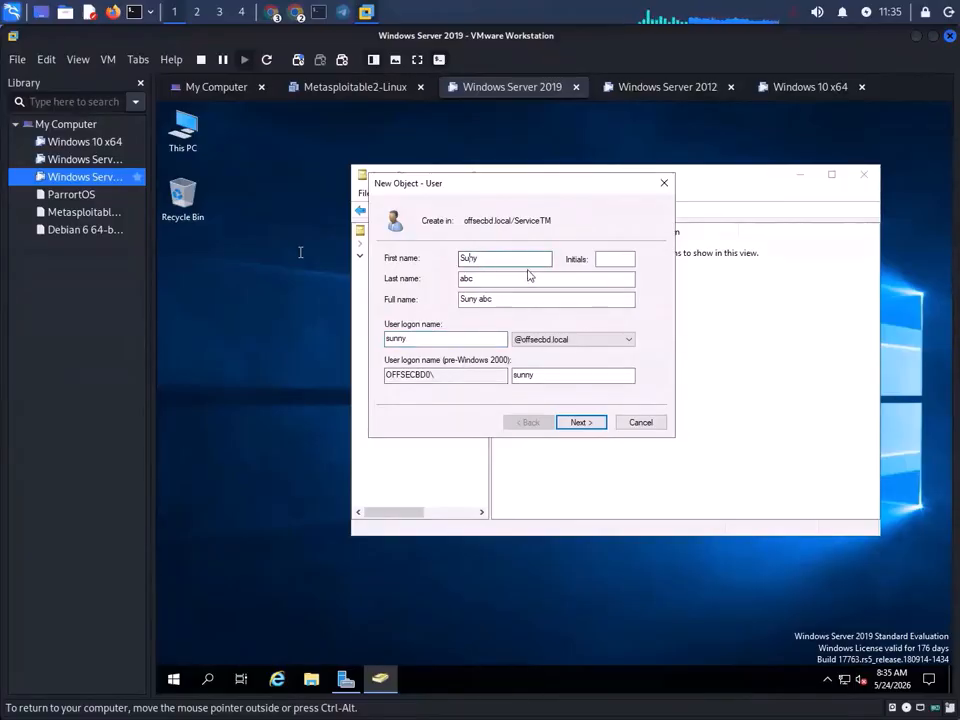
{"action": "left_click", "coordinate": [398, 338]}
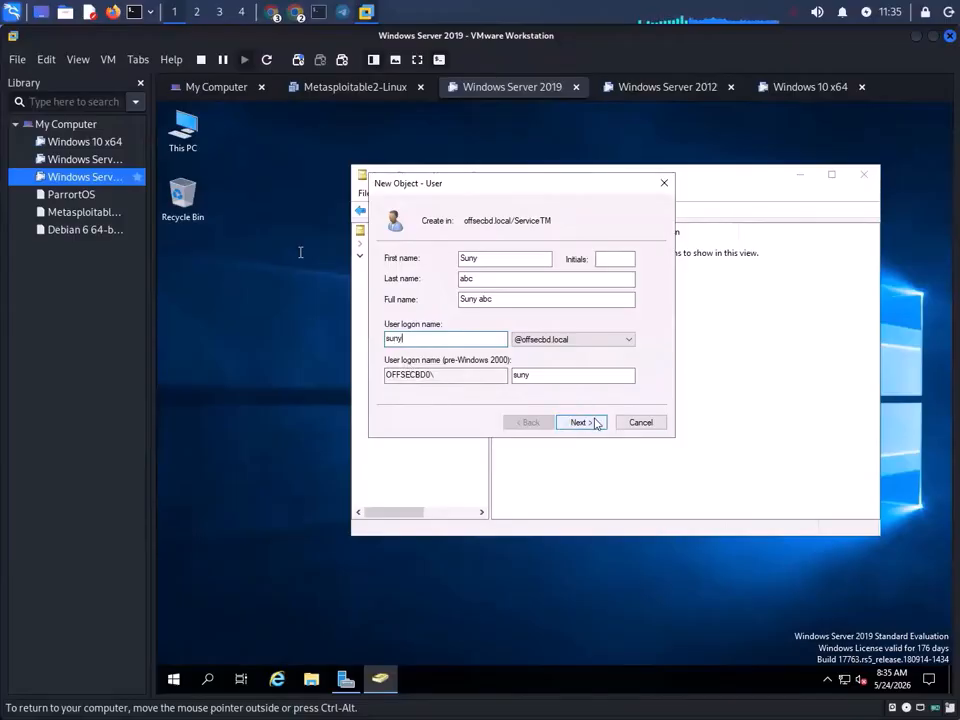
{"action": "left_click", "coordinate": [394, 338]}
{"action": "key", "text": "BackSpace"}
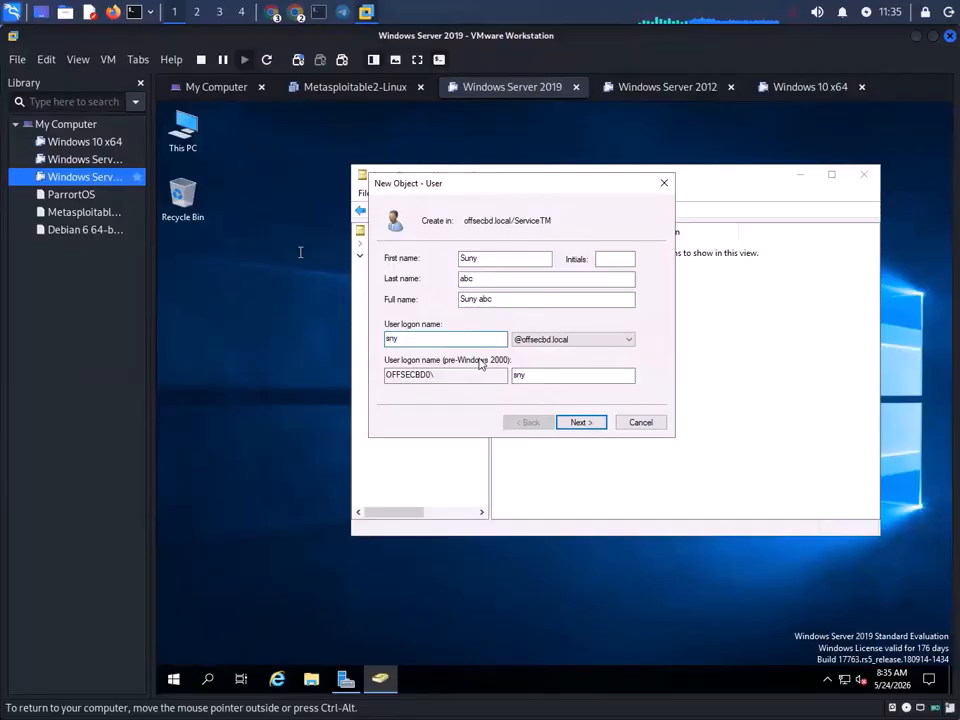
{"action": "type", "text": "a"}
{"action": "left_click", "coordinate": [466, 258]}
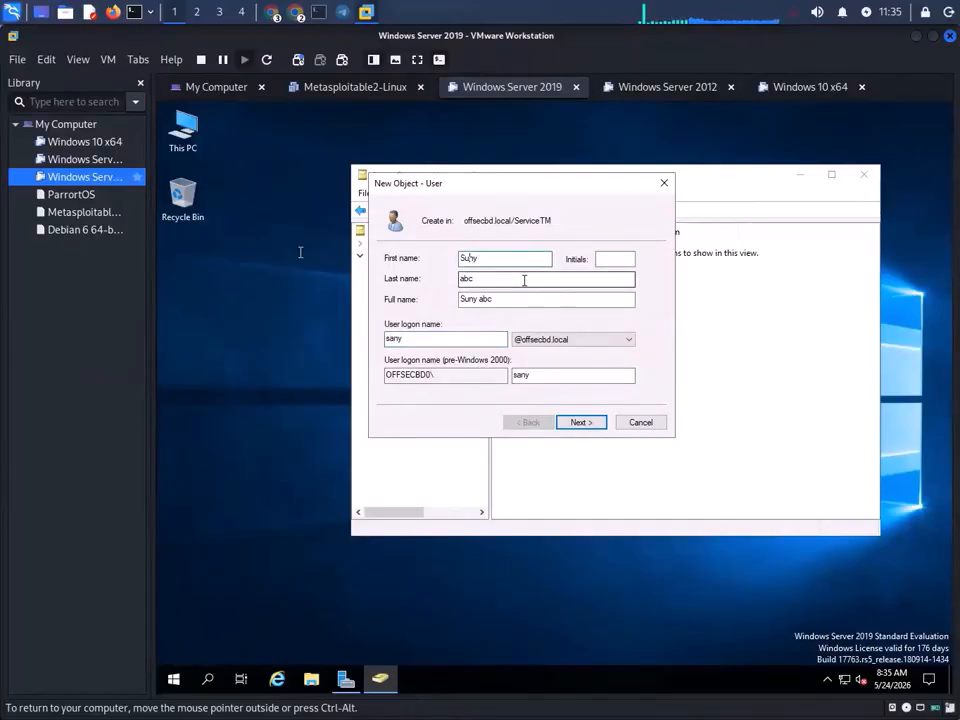
{"action": "key", "text": "BackSpace"}
{"action": "type", "text": "a"}
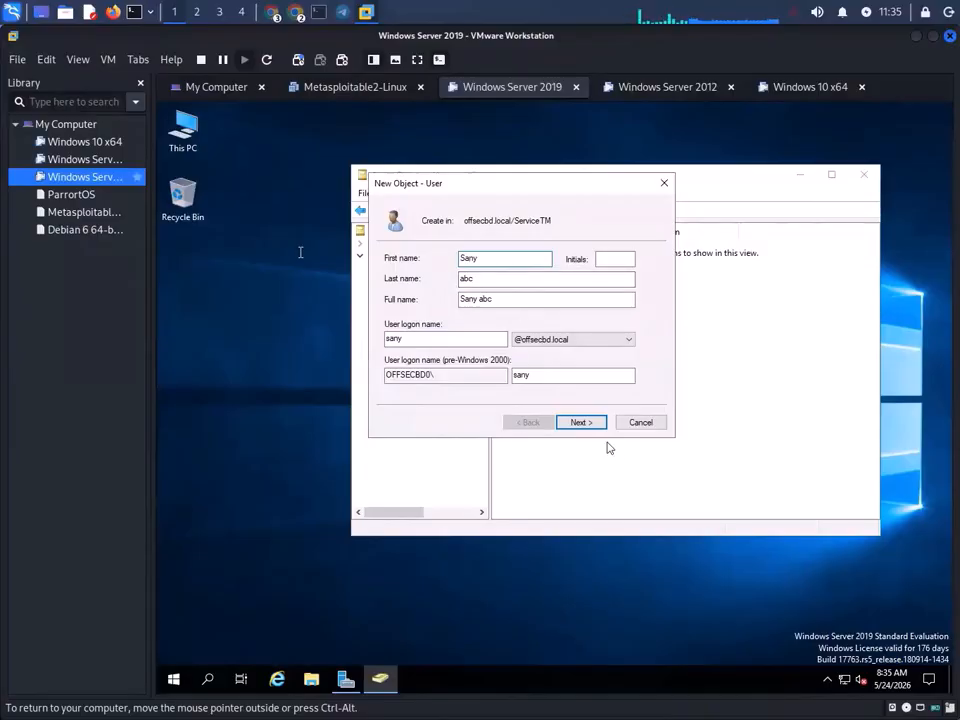
{"action": "double_click", "coordinate": [392, 338]}
{"action": "type", "text": "sany"}
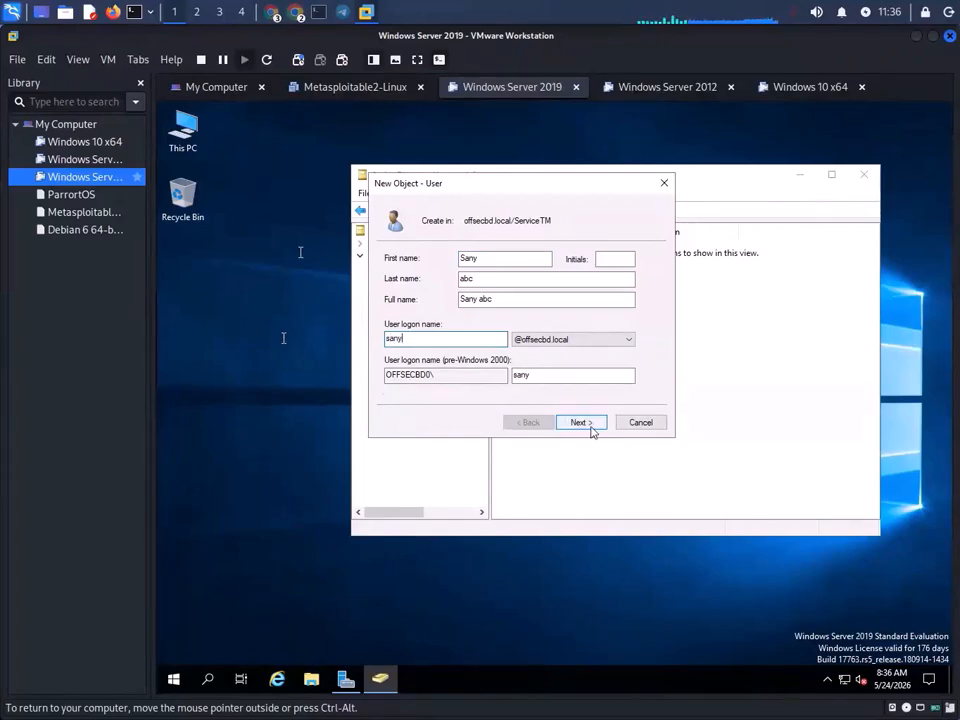
- On the password page, untick 'must change password at next logon' and tick 'User cannot change password'
{"action": "left_click", "coordinate": [581, 422]}
{"action": "left_click", "coordinate": [389, 305]}
{"action": "left_click", "coordinate": [389, 322]}
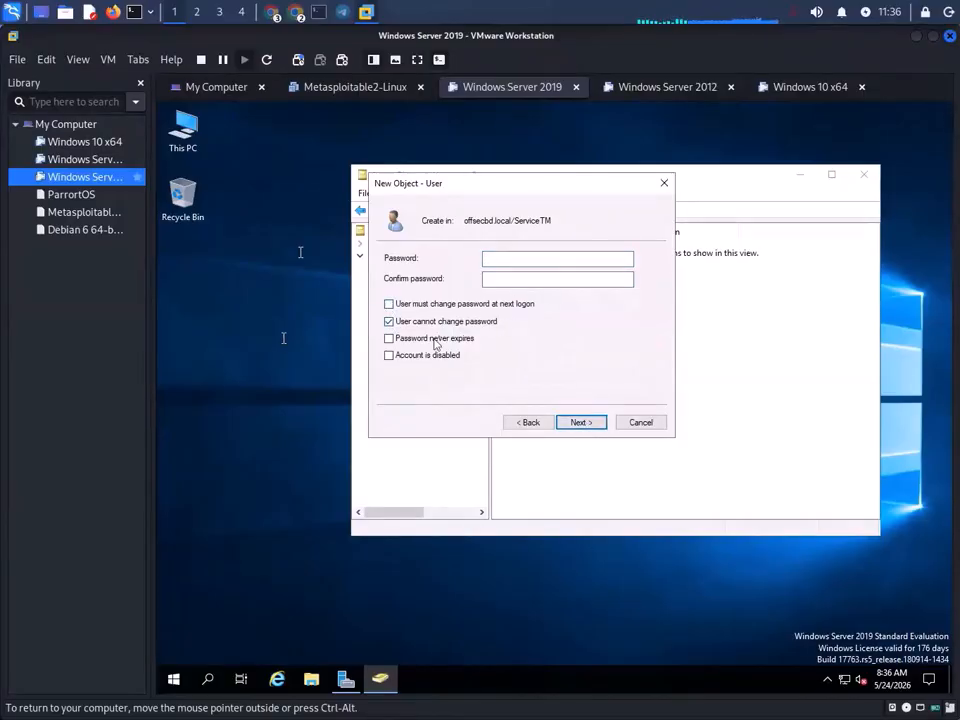
- Tick 'Password never expires' and enter a password, which triggers a mismatch error
{"action": "left_click", "coordinate": [389, 339]}
{"action": "left_click", "coordinate": [541, 264]}
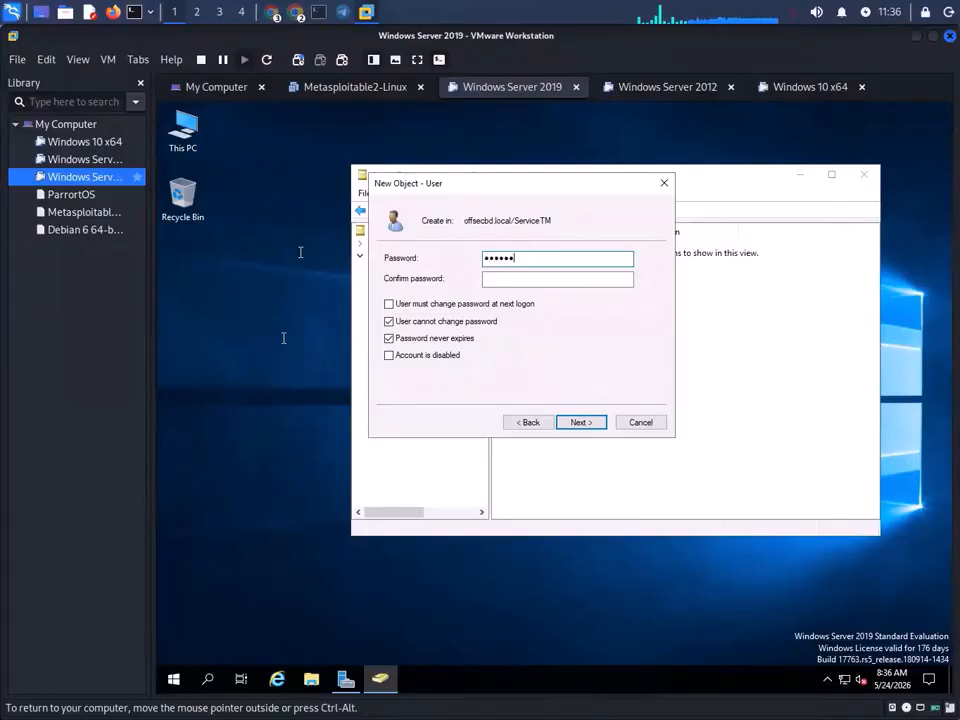
{"action": "type", "text": "••••"}
{"action": "left_click", "coordinate": [577, 424]}
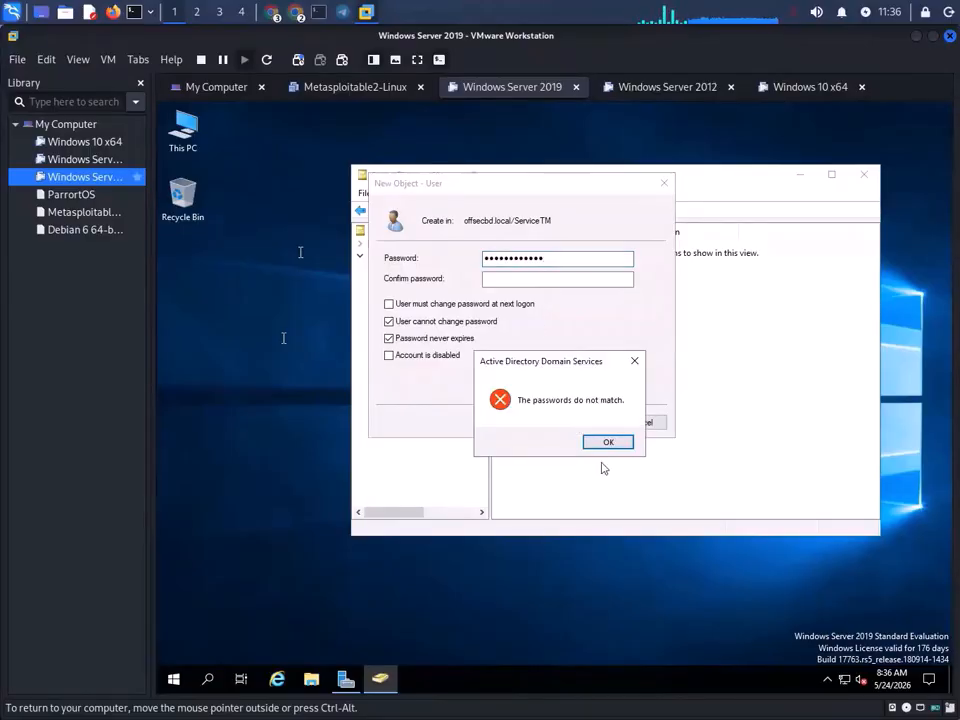
{"action": "left_click", "coordinate": [600, 441]}
- Re-enter the password and its confirmation until the wizard reaches the summary page
{"action": "type", "text": "••••"}
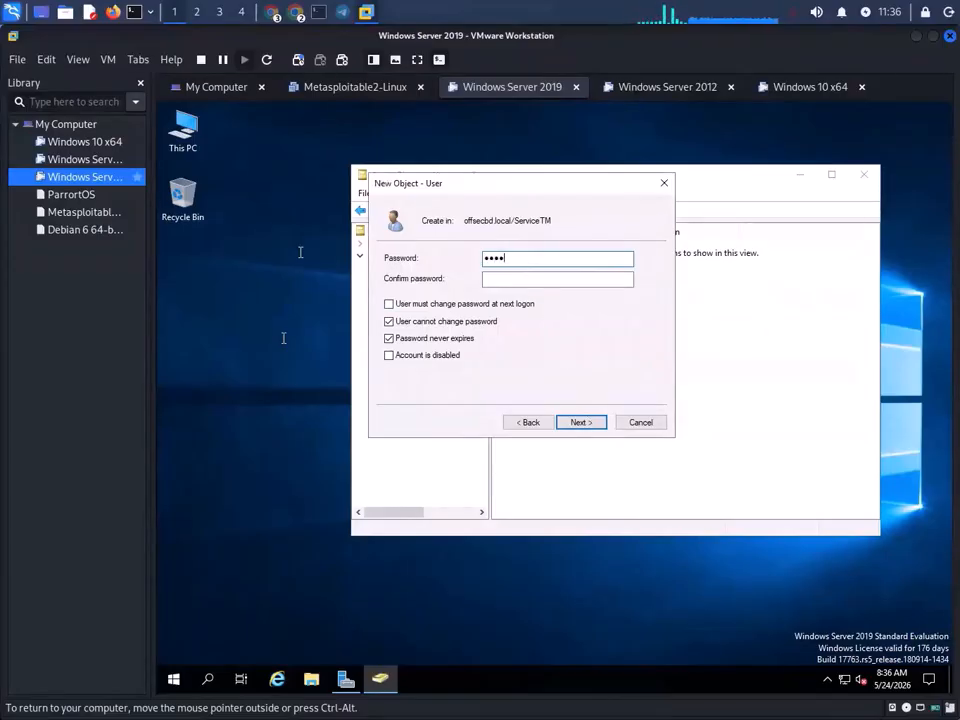
{"action": "key", "text": "BackSpace"}
{"action": "key", "text": "BackSpace"}
{"action": "key", "text": "BackSpace"}
{"action": "type", "text": "••••••••"}
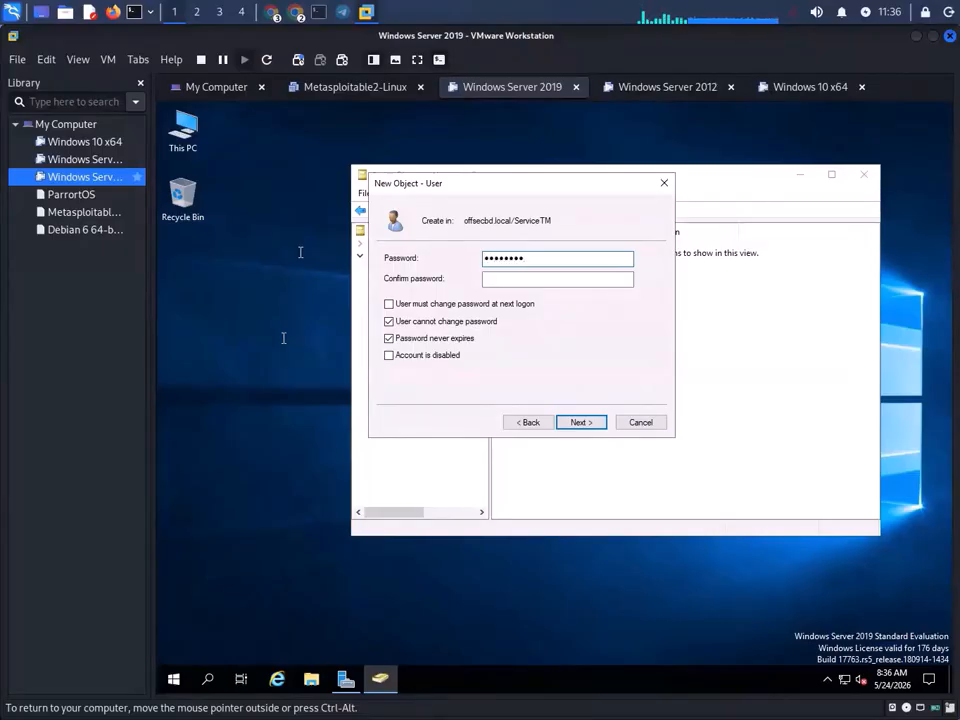
{"action": "type", "text": "•••"}
{"action": "left_click", "coordinate": [529, 279]}
{"action": "type", "text": "••••••••"}
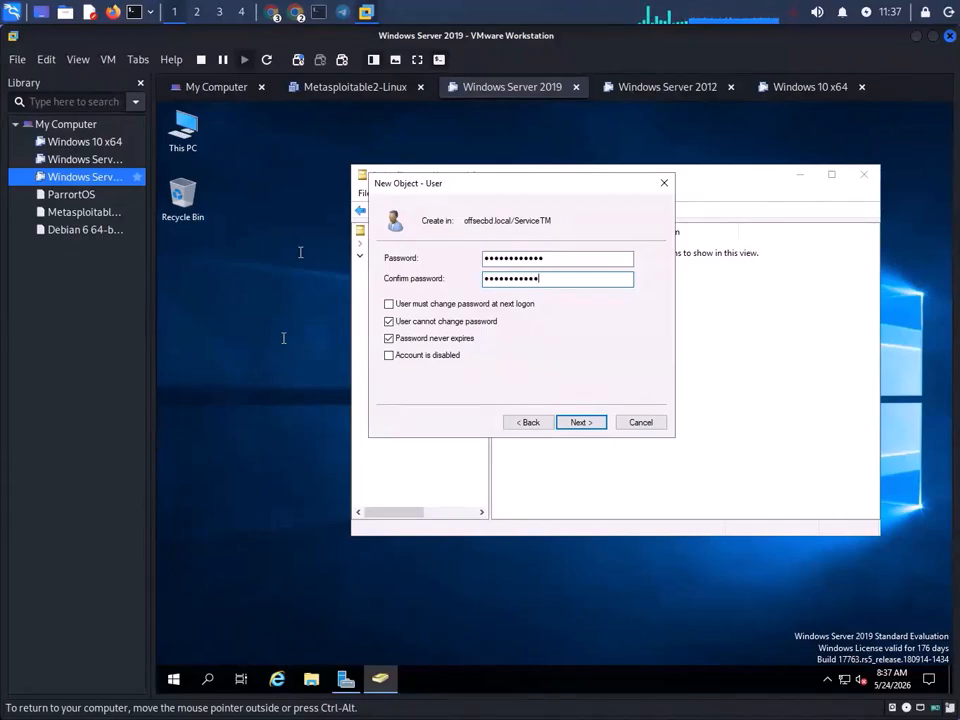
{"action": "type", "text": "••••"}
{"action": "left_click", "coordinate": [595, 424]}
{"action": "left_click", "coordinate": [603, 443]}
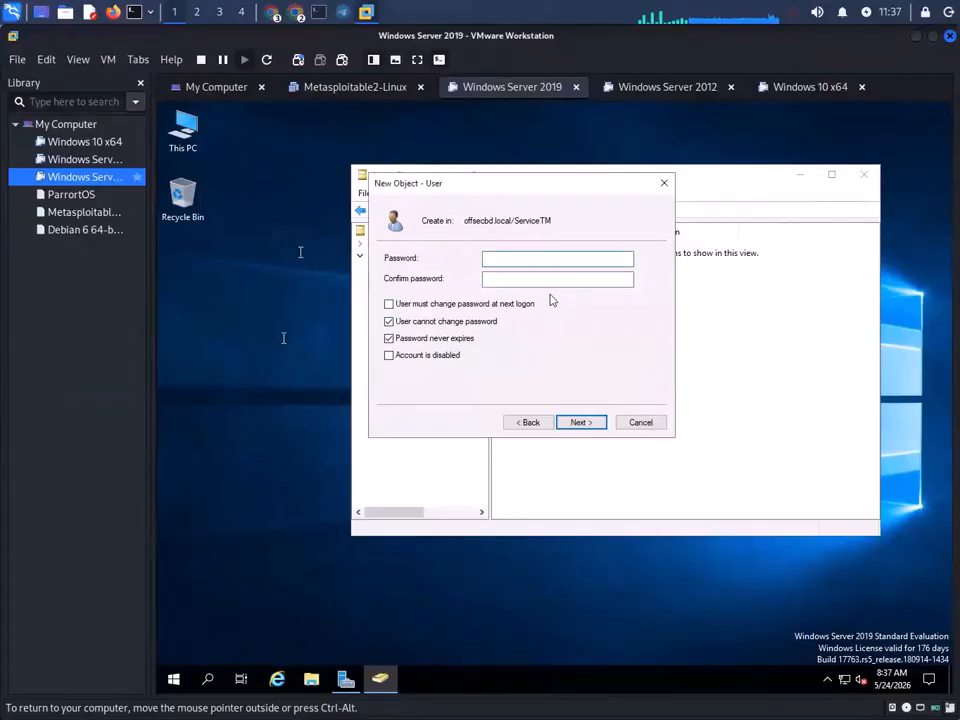
{"action": "type", "text": "••••••••••"}
{"action": "left_click", "coordinate": [523, 278]}
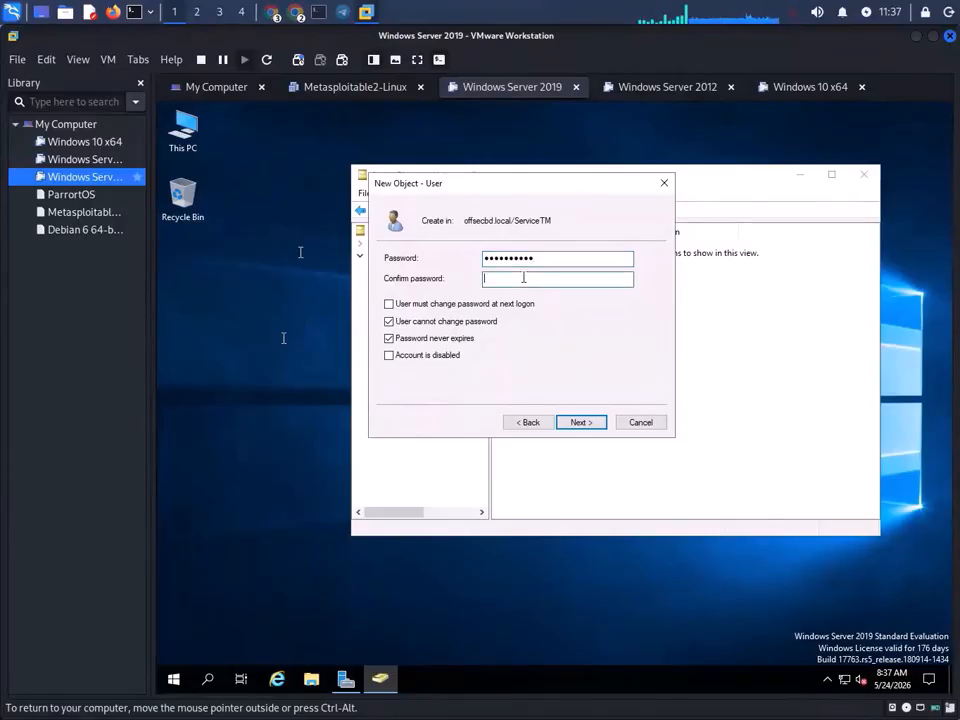
{"action": "type", "text": "•••••••••"}
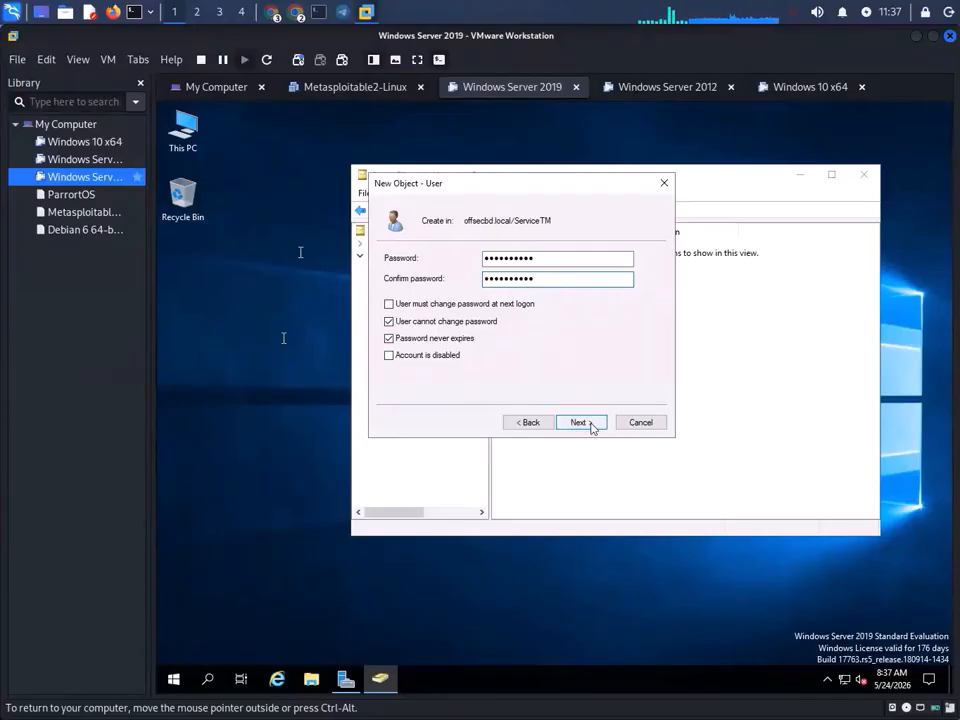
{"action": "left_click", "coordinate": [594, 426]}
- Attempt to finish, dismiss the password-policy error, and go back to the password page
{"action": "left_click", "coordinate": [581, 422]}
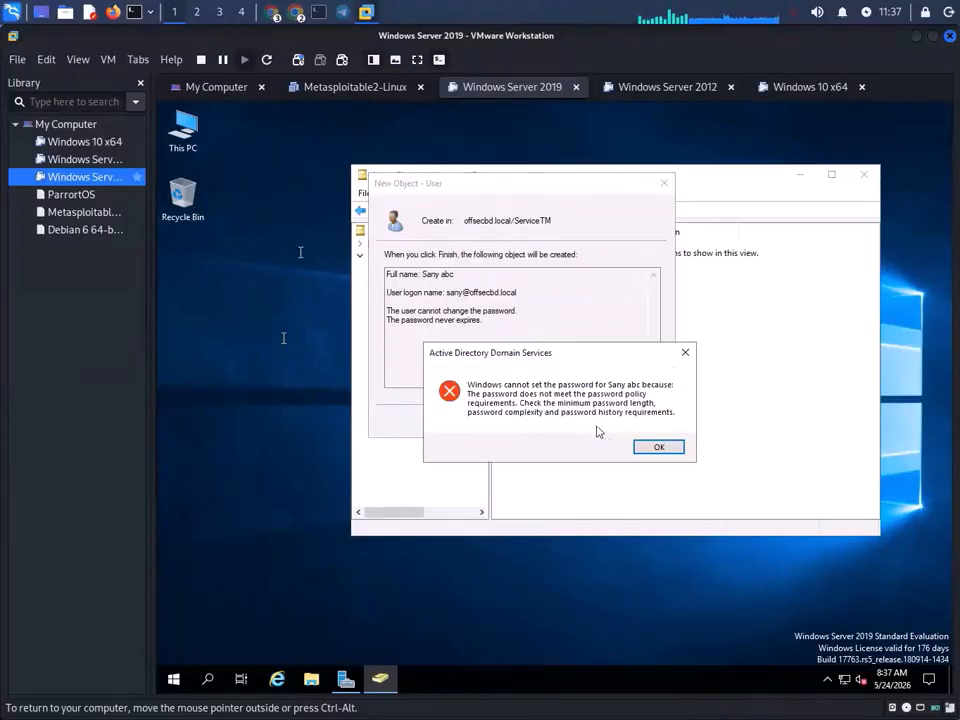
{"action": "left_click_drag", "start_coordinate": [545, 354], "coordinate": [542, 318]}
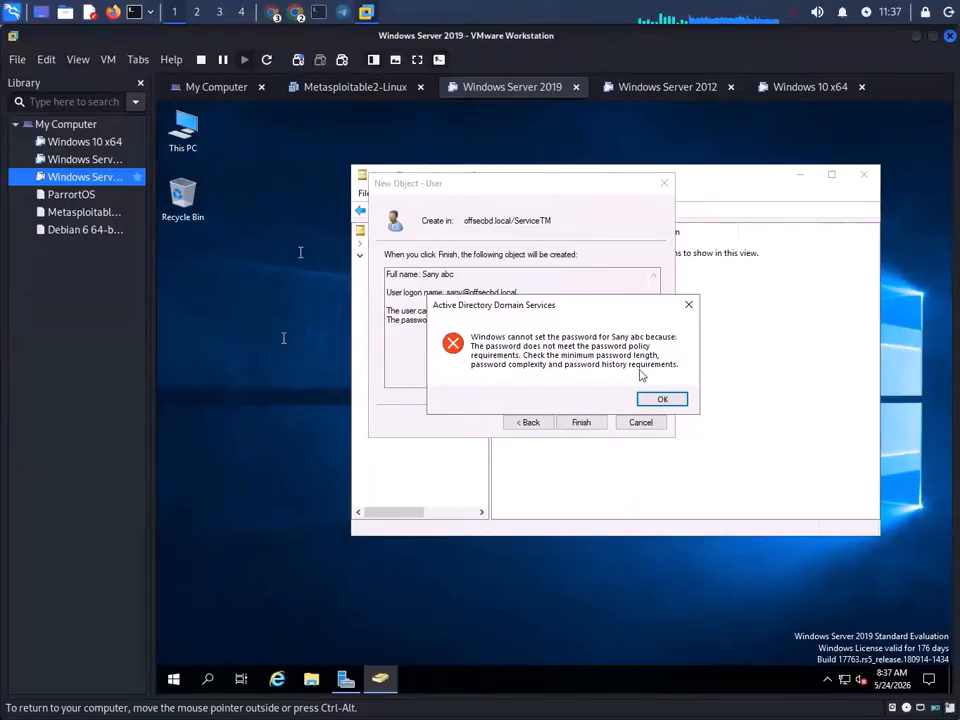
{"action": "left_click", "coordinate": [684, 400]}
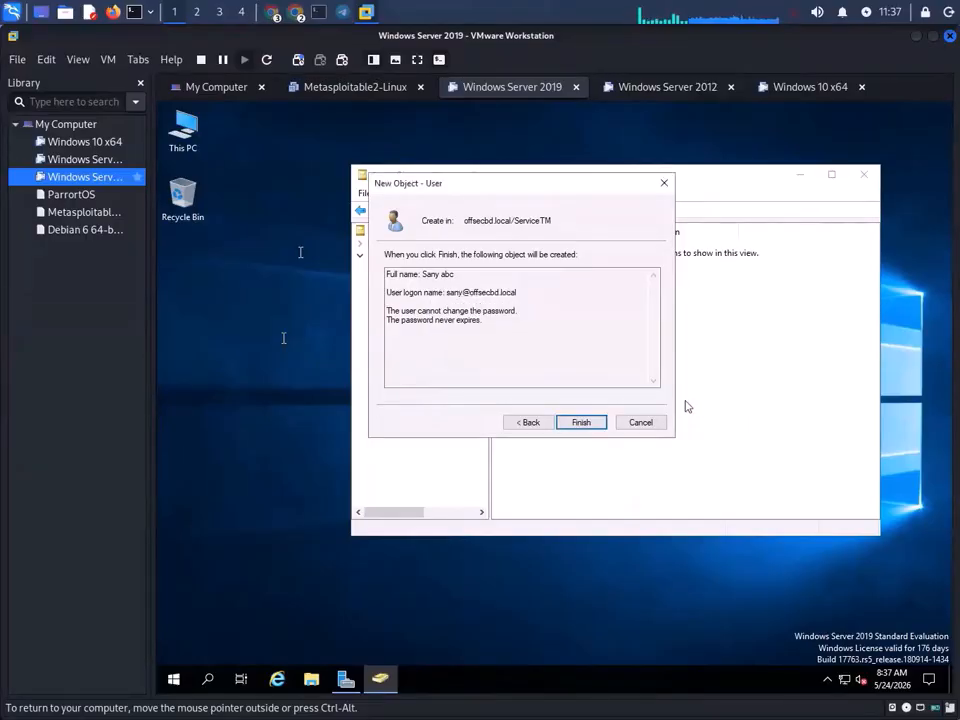
{"action": "left_click", "coordinate": [530, 422]}
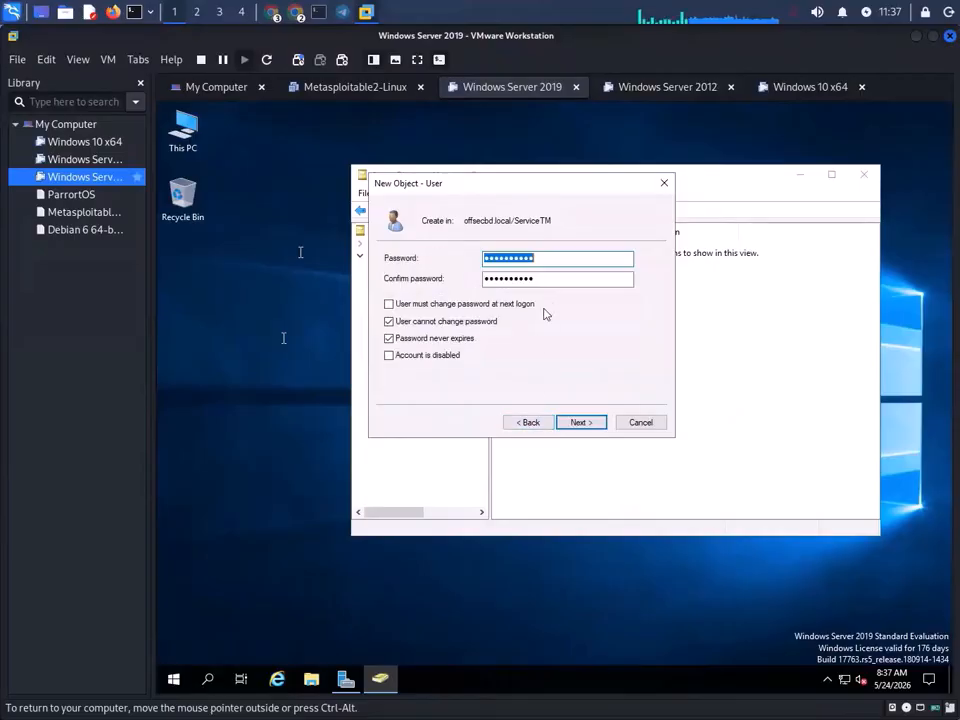
- Replace both password entries, which are rejected as not matching
{"action": "left_click", "coordinate": [557, 262]}
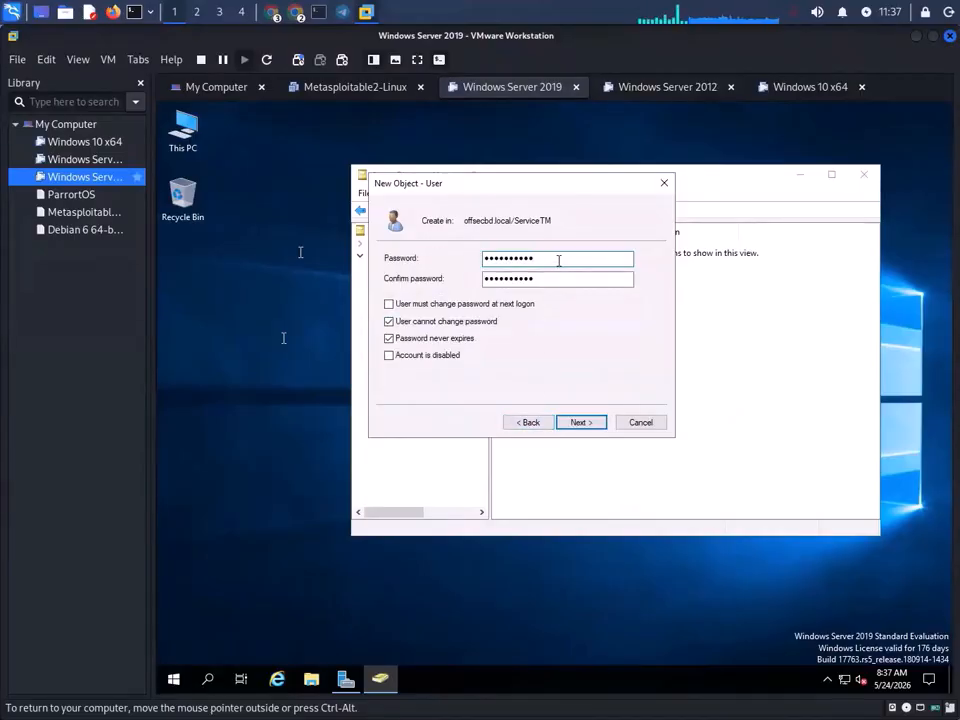
{"action": "left_click_drag", "start_coordinate": [559, 260], "coordinate": [409, 265]}
{"action": "key", "text": "BackSpace"}
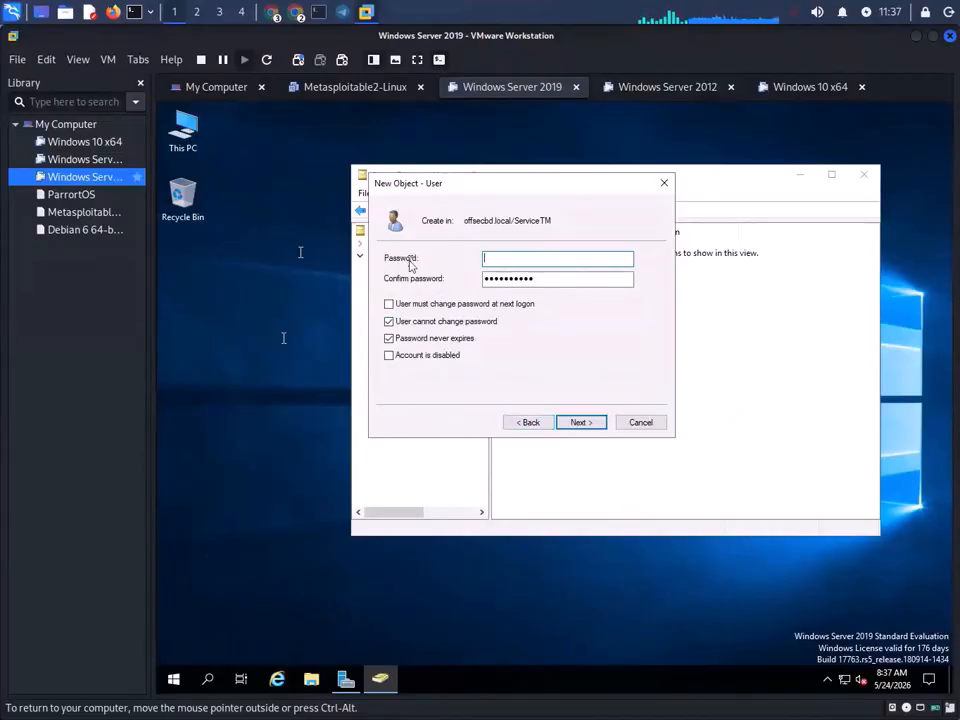
{"action": "type", "text": "••••••••"}
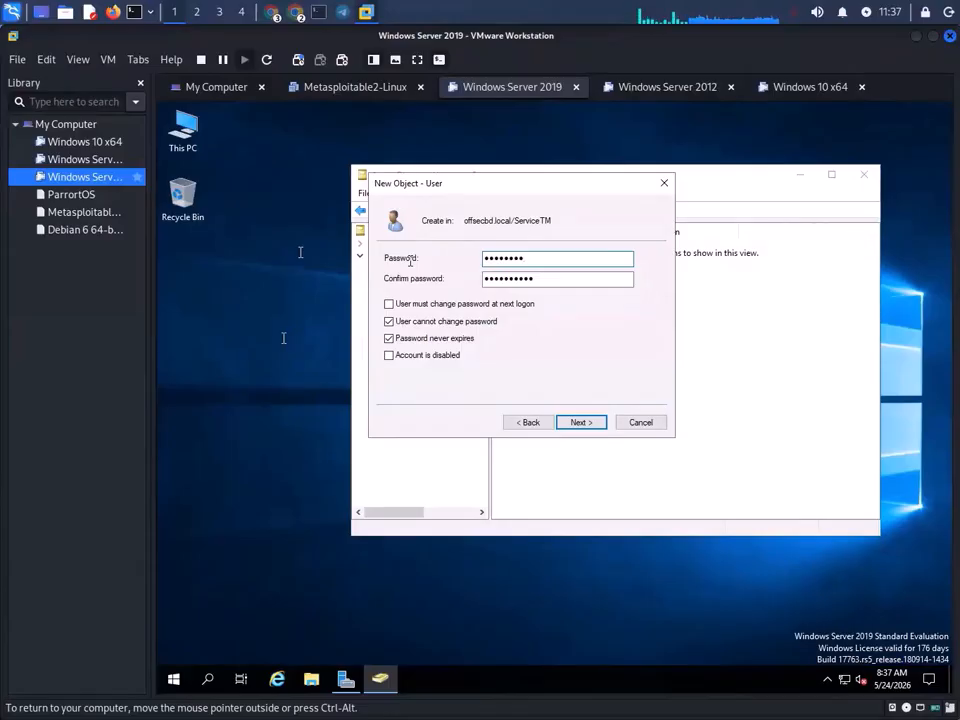
{"action": "type", "text": "••••"}
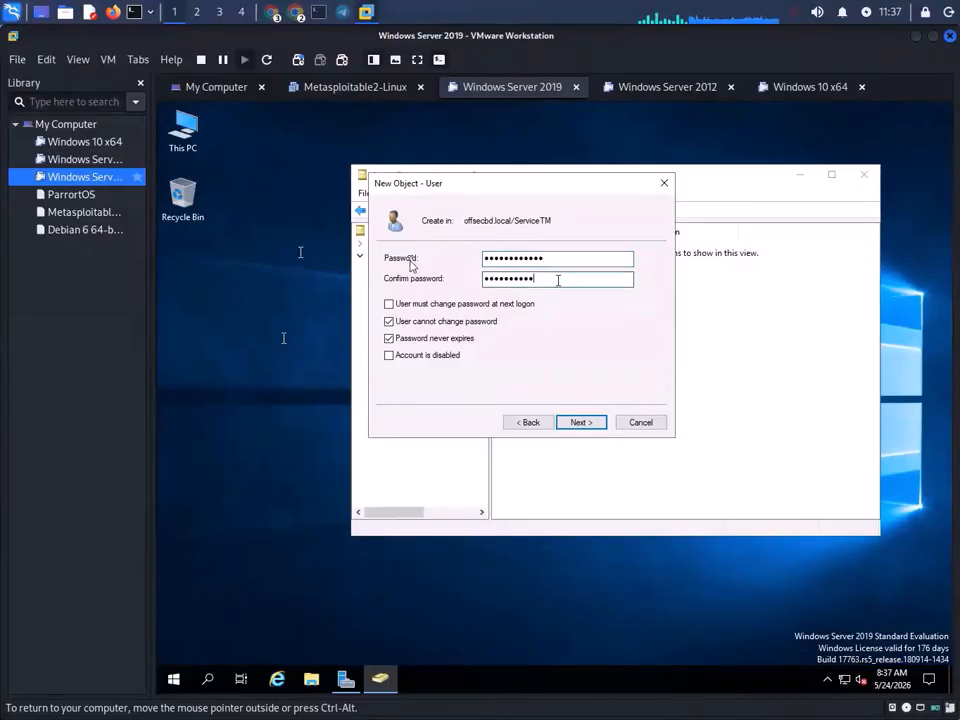
{"action": "key", "text": "Tab"}
{"action": "key", "text": "BackSpace"}
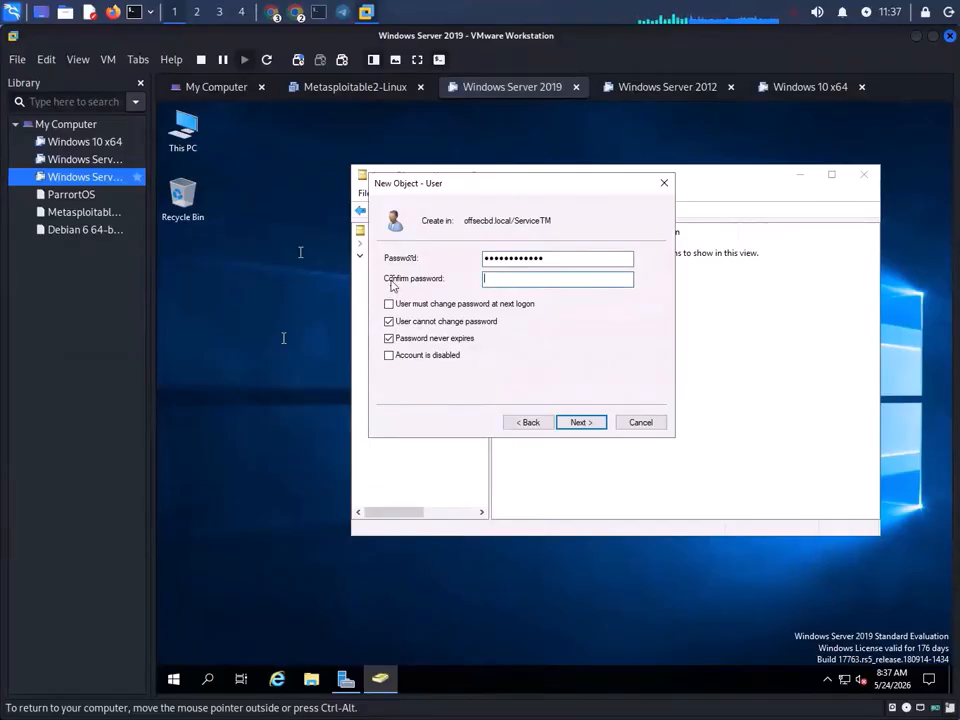
{"action": "type", "text": "••••••"}
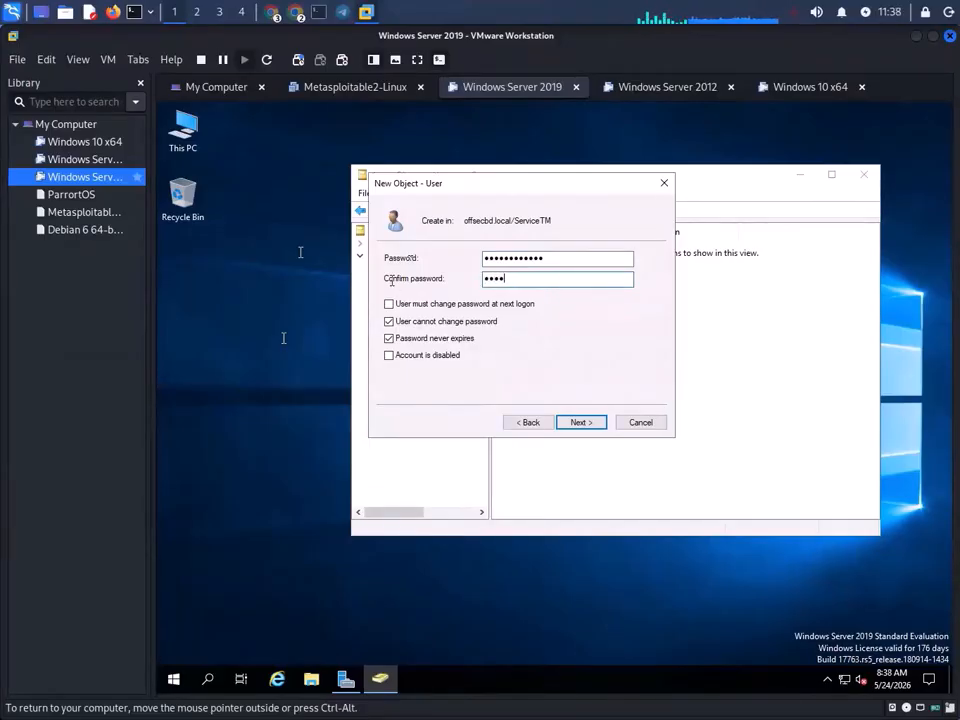
{"action": "type", "text": "••••••"}
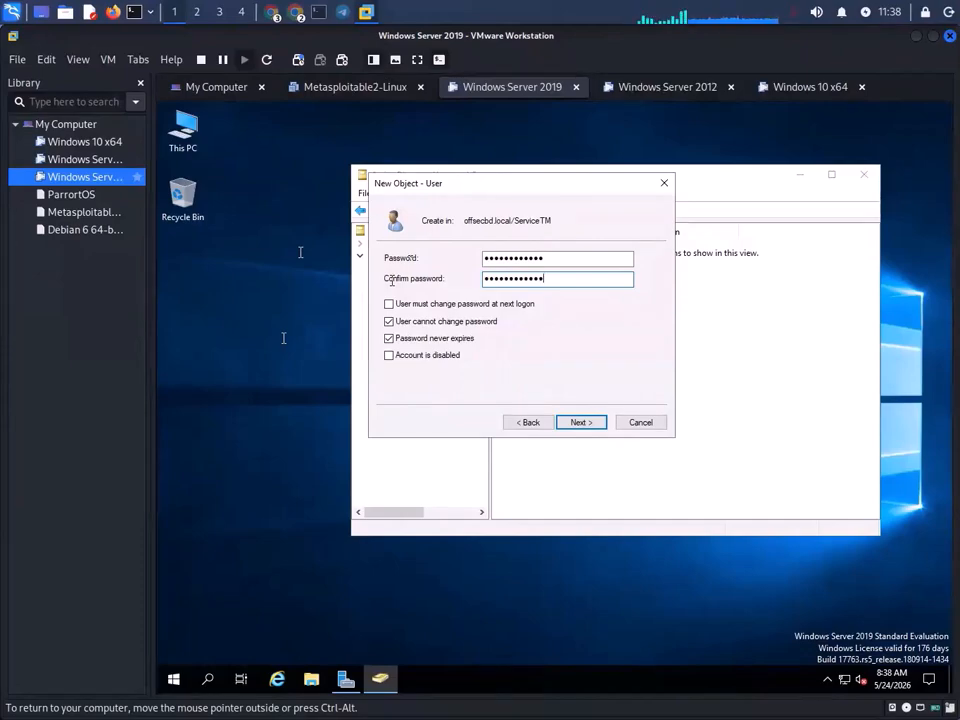
{"action": "left_click", "coordinate": [575, 422]}
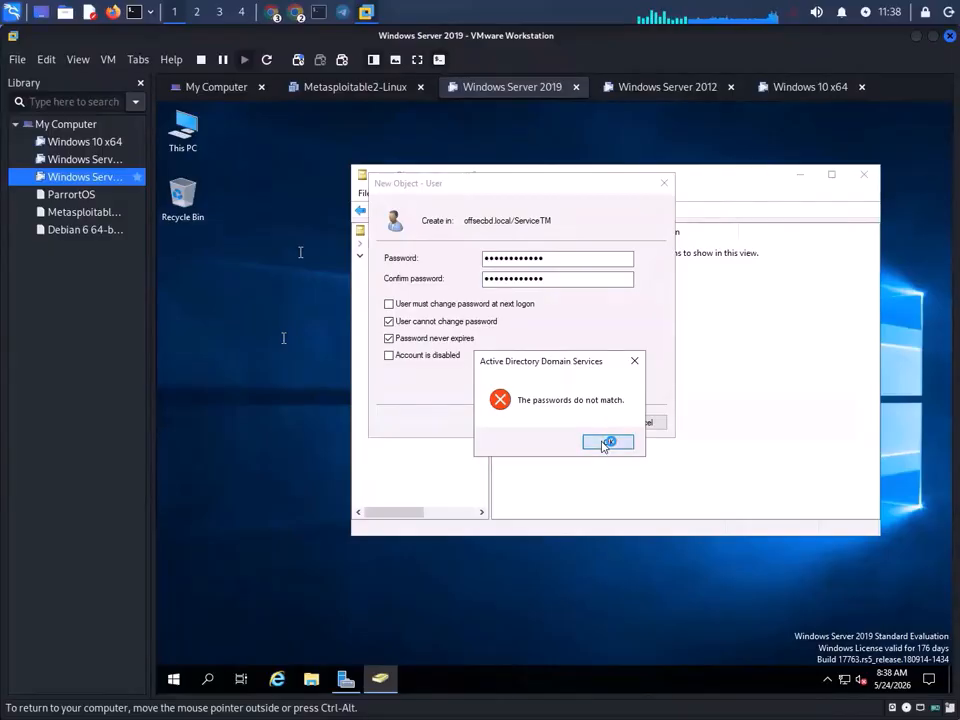
{"action": "left_click", "coordinate": [606, 442]}
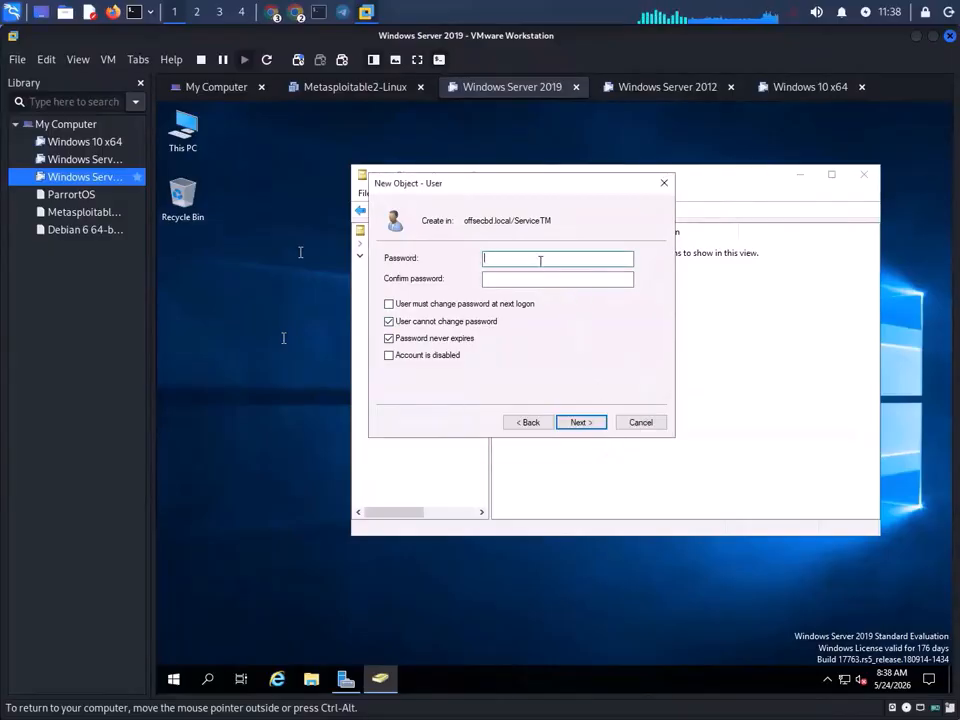
- Retype the password and confirmation, then retry Finish twice, each time rejected by password policy
{"action": "type", "text": "Password"}
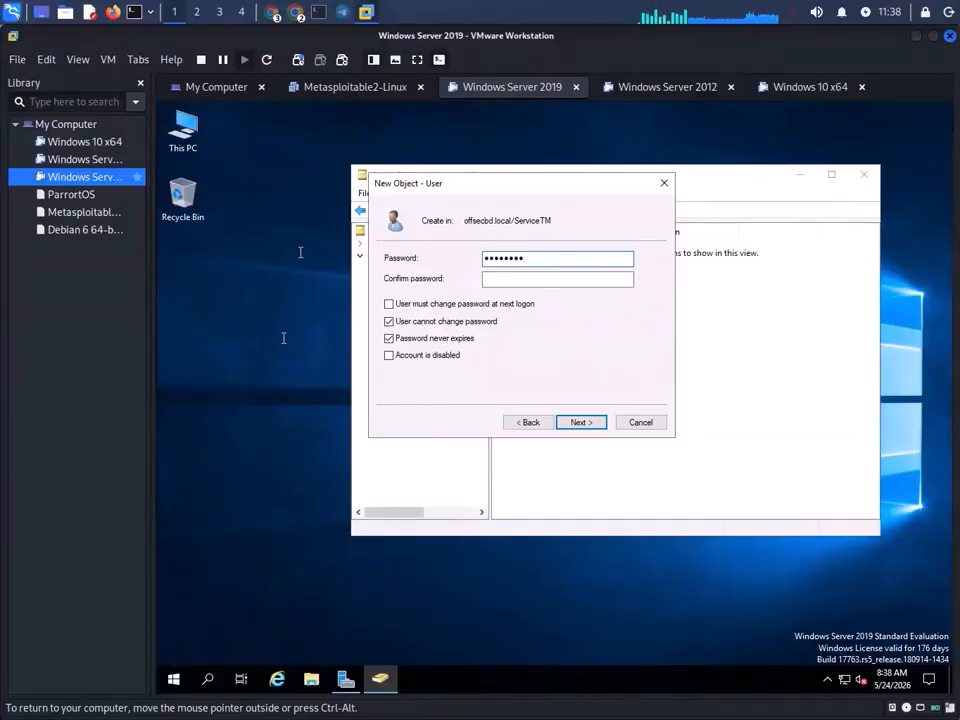
{"action": "type", "text": "123"}
{"action": "left_click", "coordinate": [545, 282]}
{"action": "type", "text": "Pas"}
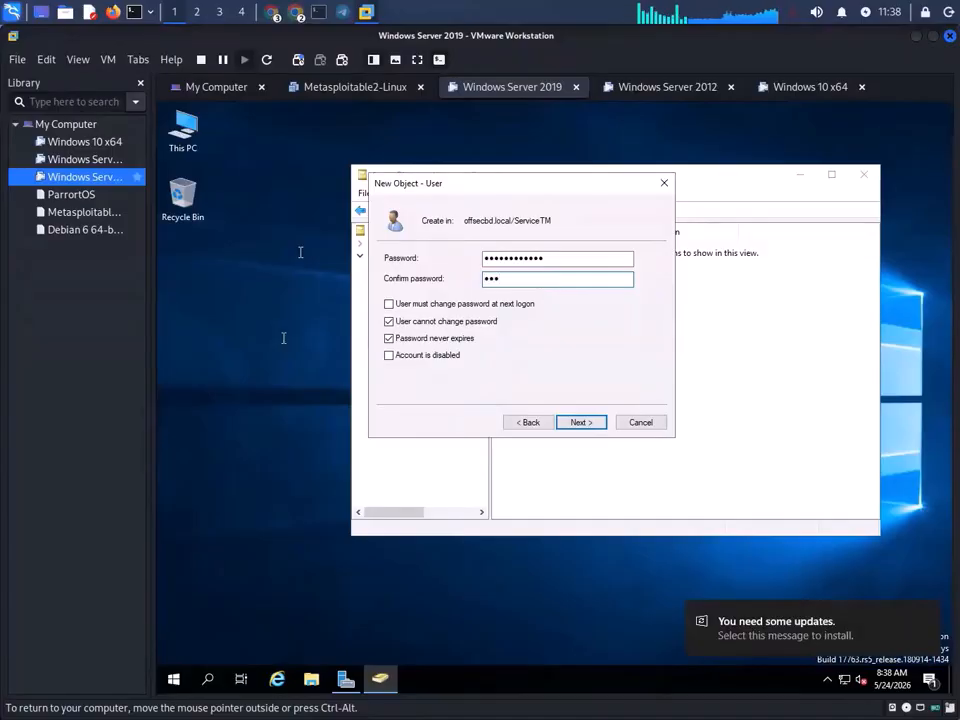
{"action": "key", "text": "BackSpace"}
{"action": "key", "text": "BackSpace"}
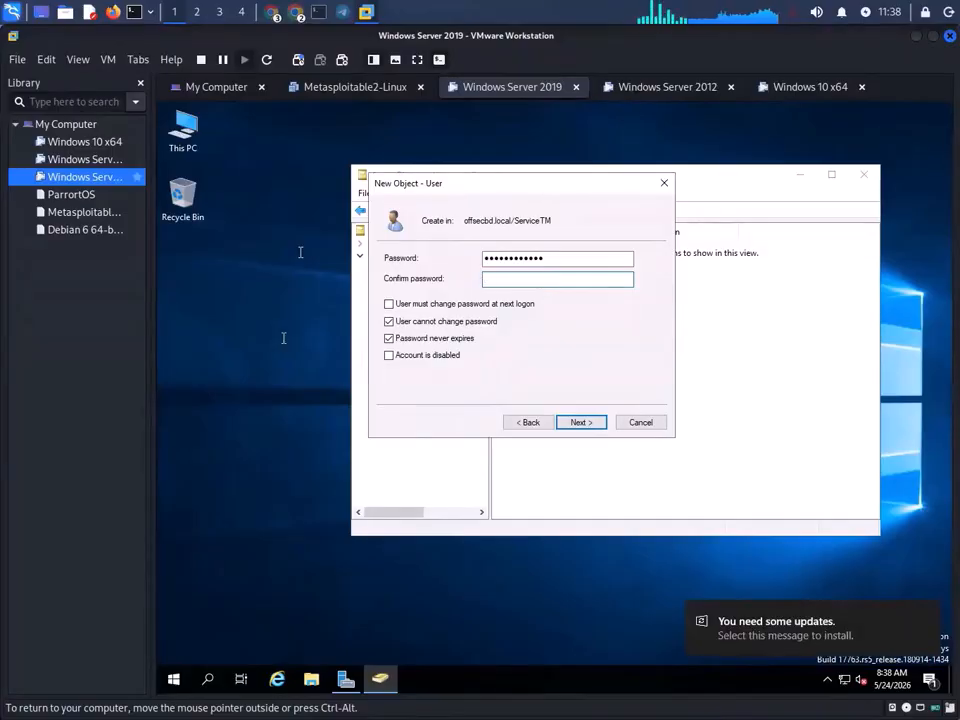
{"action": "type", "text": "••••••"}
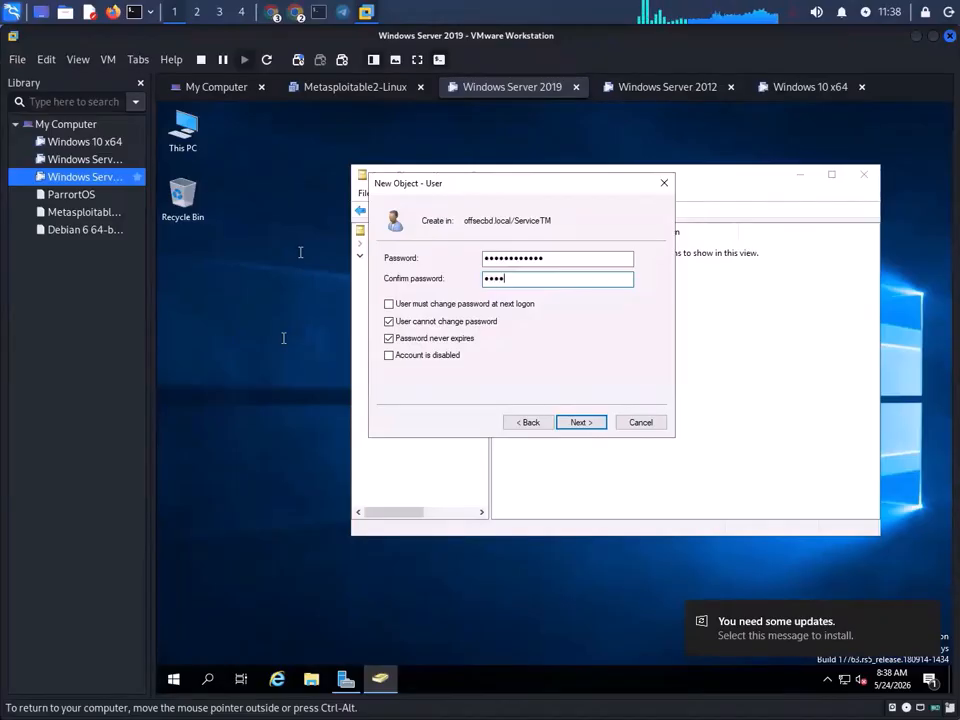
{"action": "type", "text": "••"}
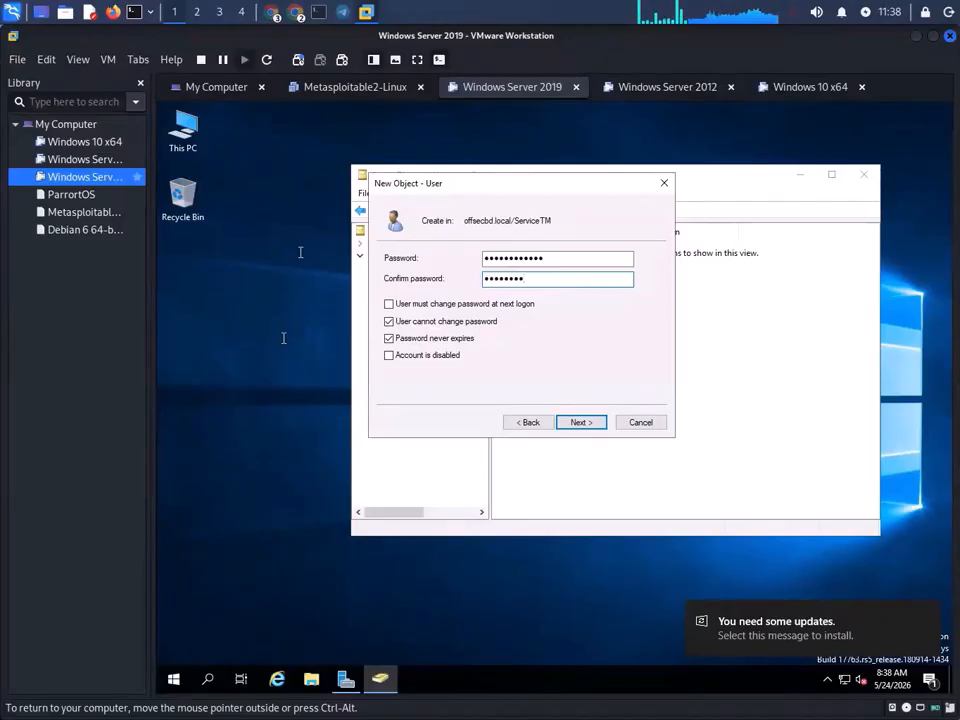
{"action": "type", "text": "•"}
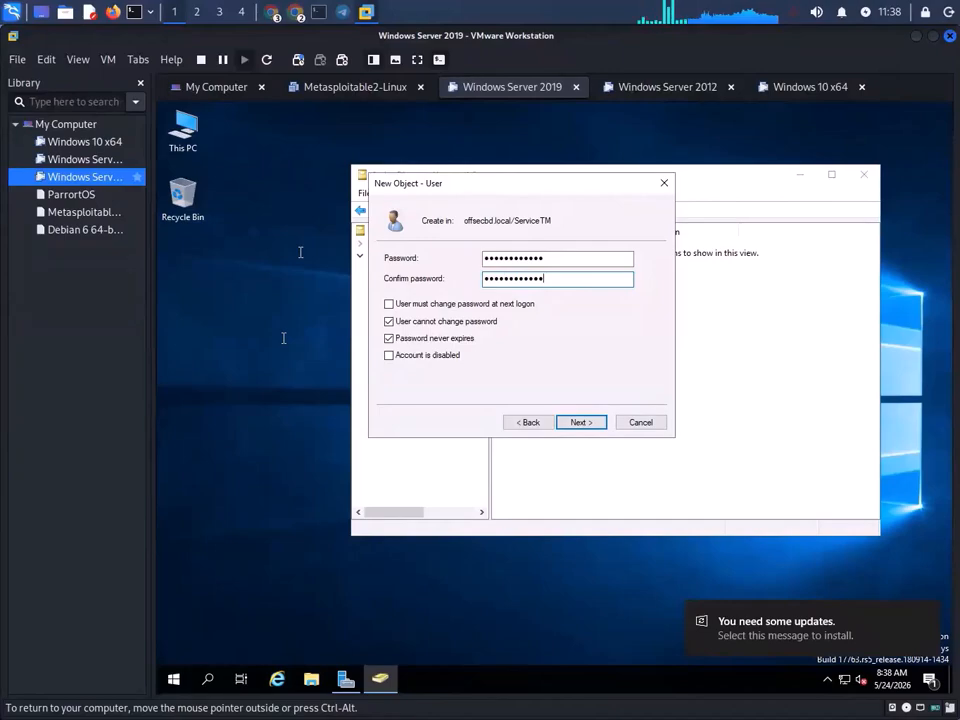
{"action": "left_click", "coordinate": [596, 422]}
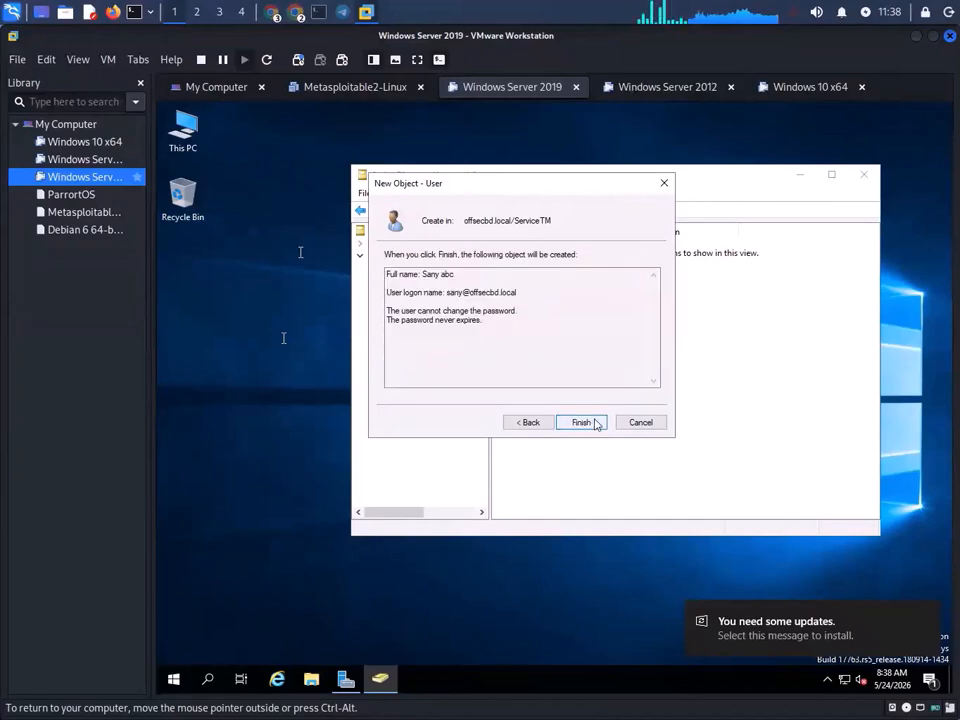
{"action": "left_click", "coordinate": [596, 422]}
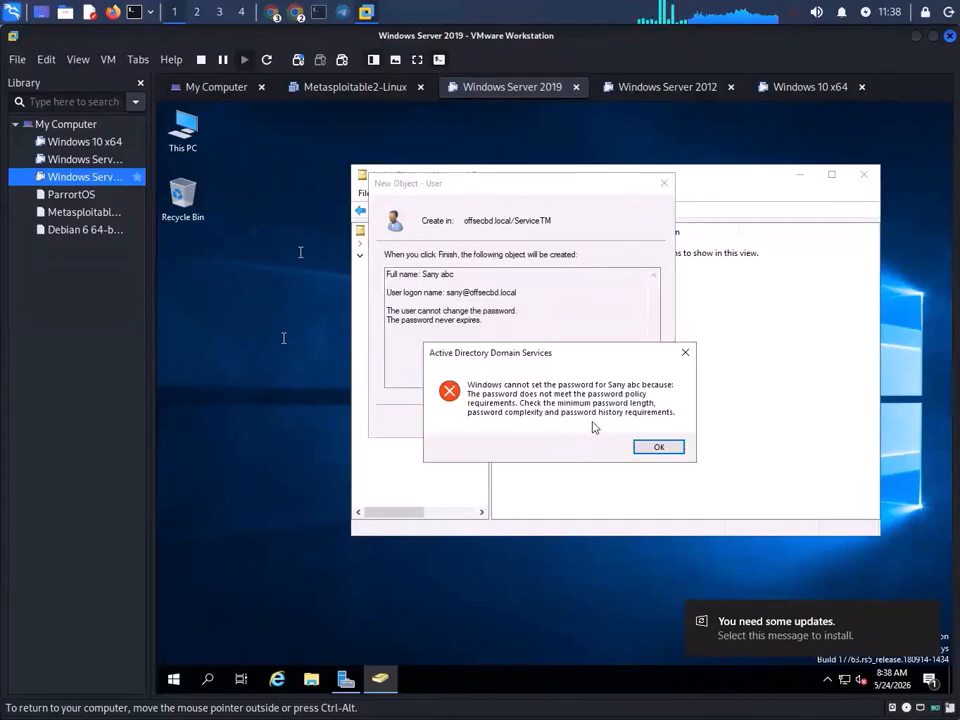
{"action": "left_click", "coordinate": [655, 447]}
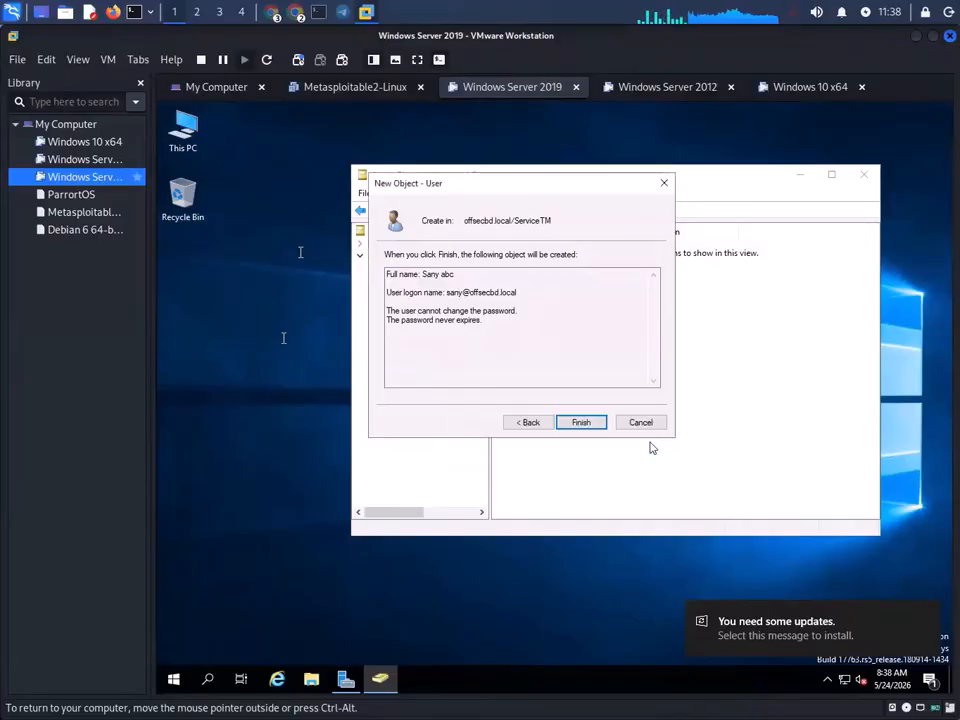
{"action": "left_click", "coordinate": [580, 425]}
{"action": "left_click", "coordinate": [635, 447]}
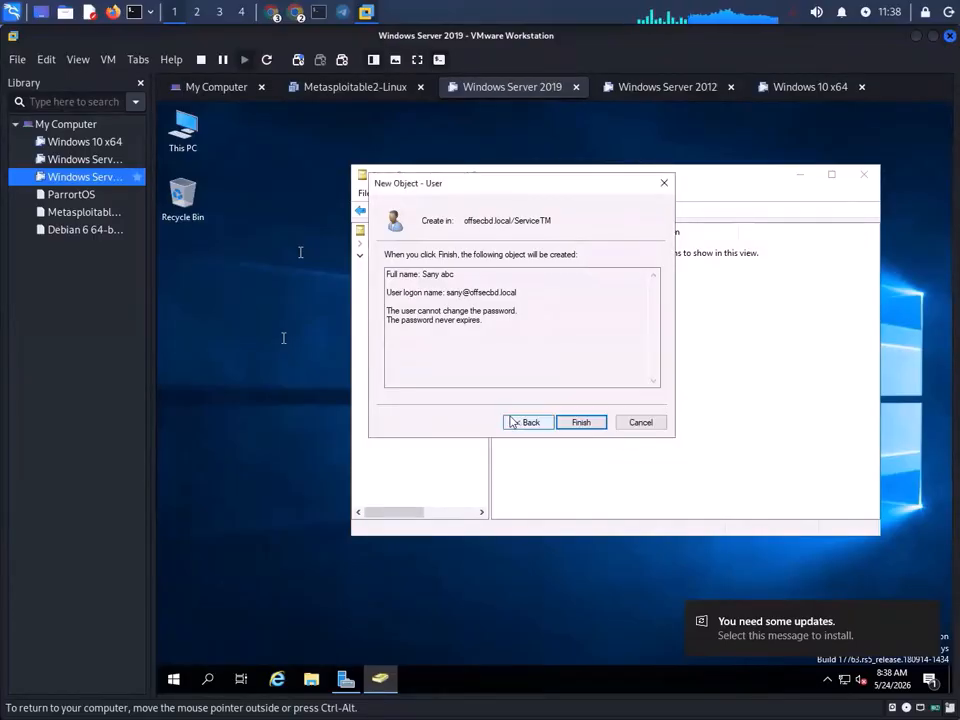
- Go back, clear both password fields, and enter a new password and confirmation
{"action": "left_click", "coordinate": [520, 422]}
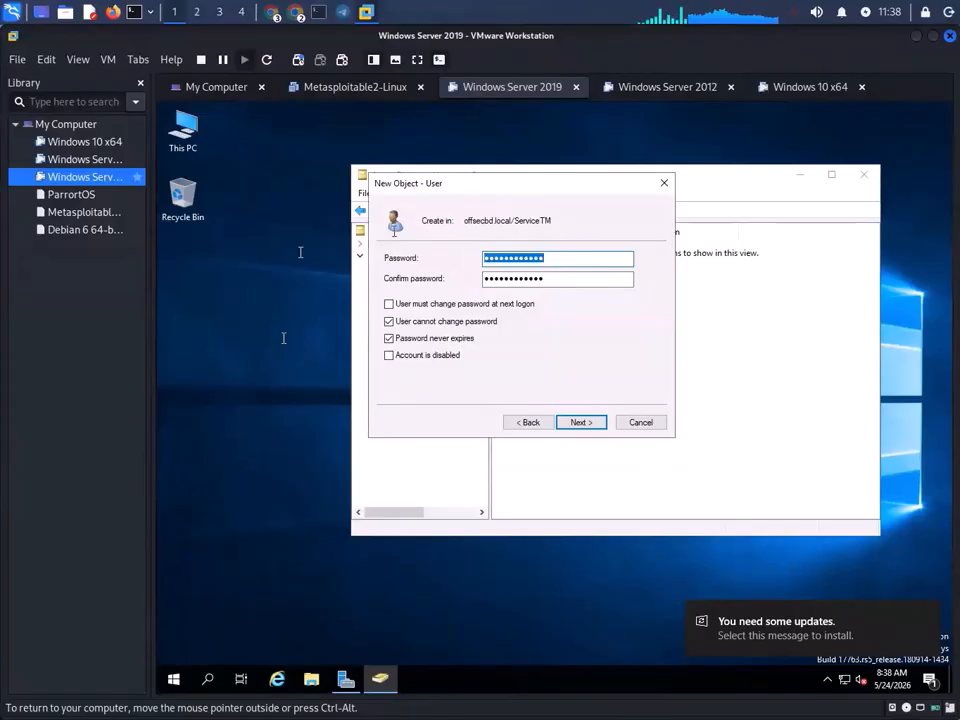
{"action": "key", "text": "BackSpace"}
{"action": "key", "text": "Tab"}
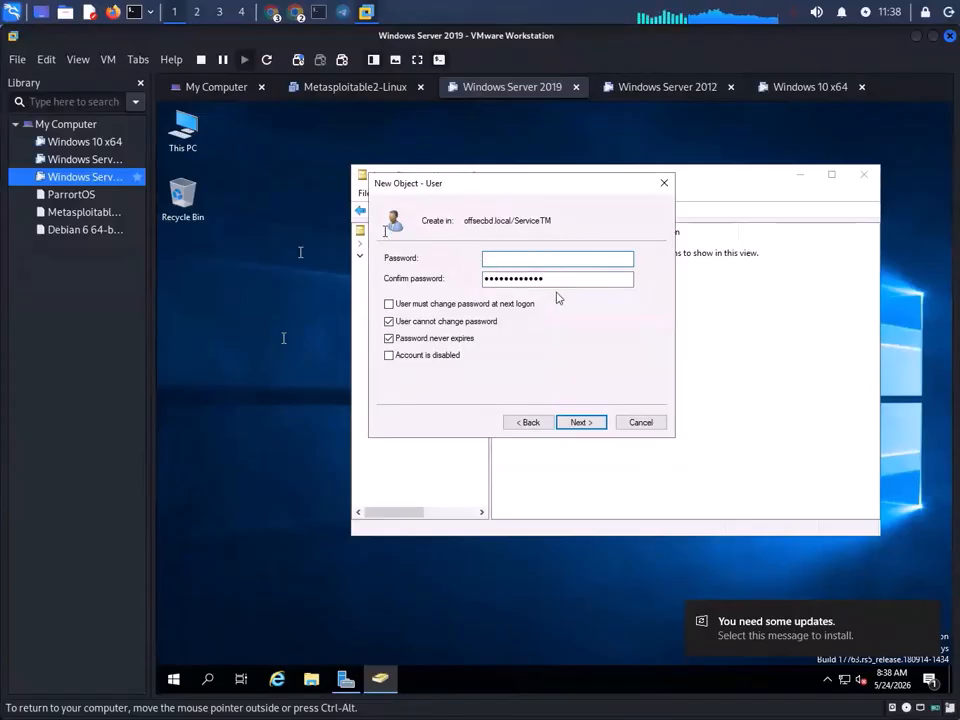
{"action": "key", "text": "BackSpace"}
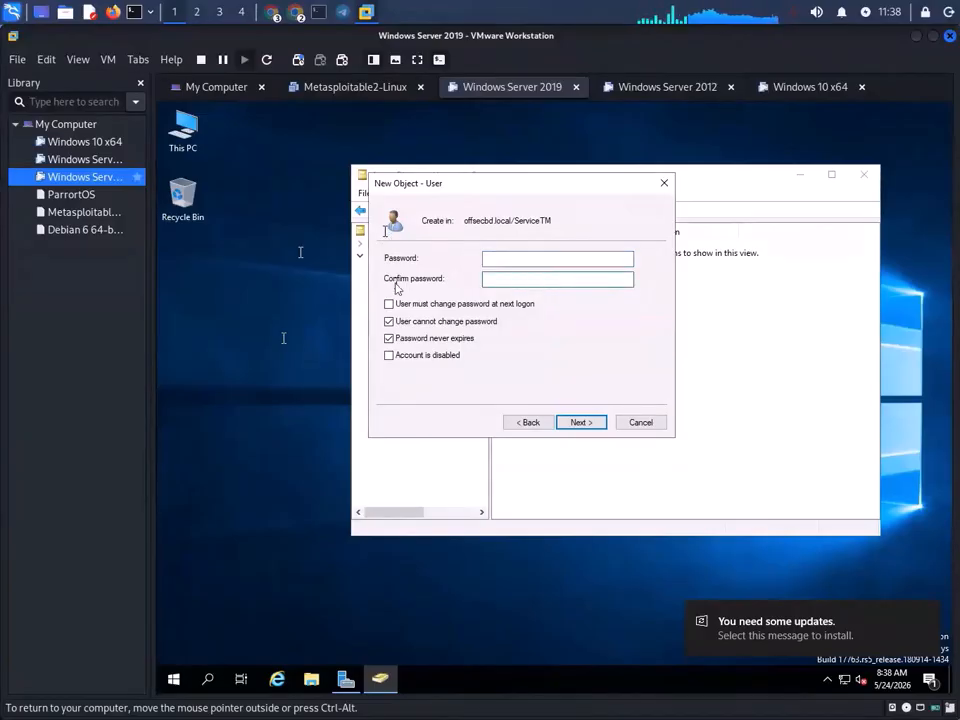
{"action": "type", "text": "P"}
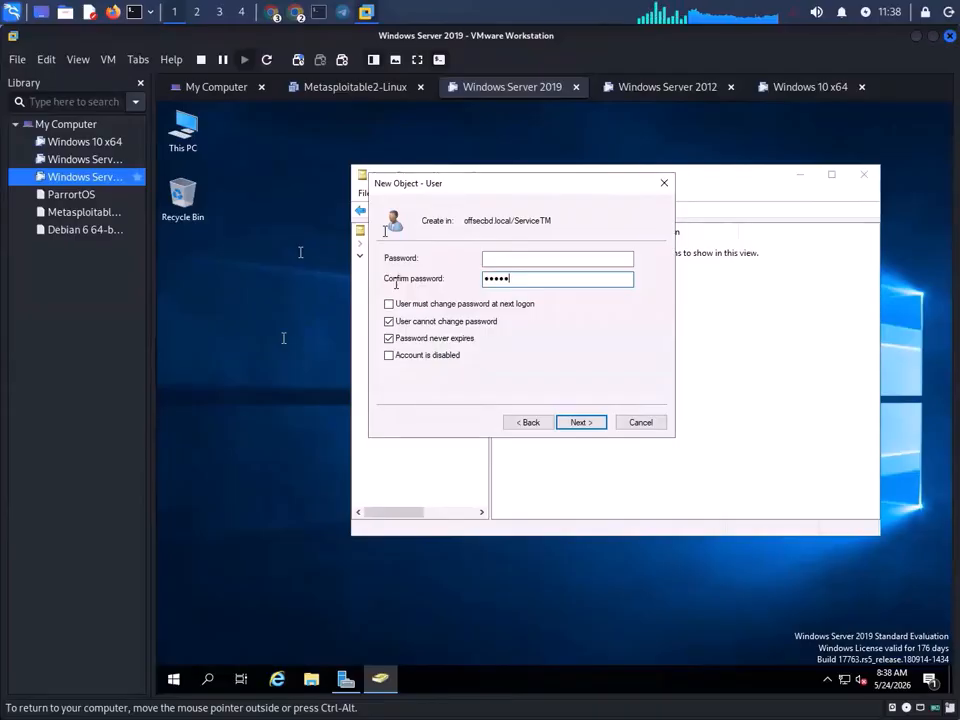
{"action": "type", "text": "••"}
{"action": "left_click", "coordinate": [507, 259]}
{"action": "type", "text": "•••••"}
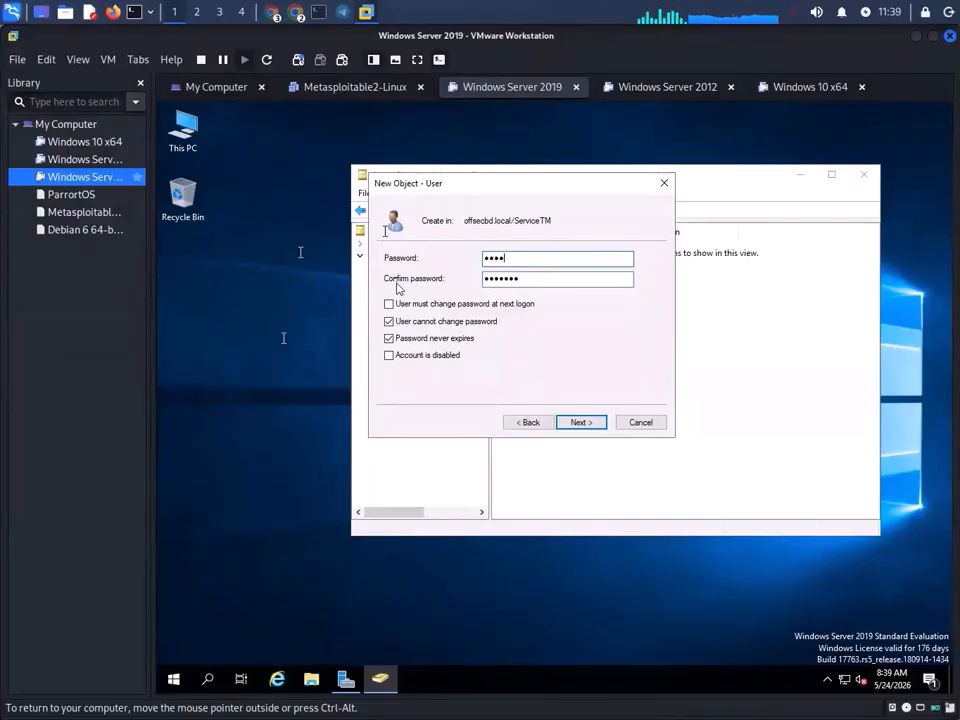
{"action": "key", "text": "BackSpace"}
{"action": "type", "text": "•••••••"}
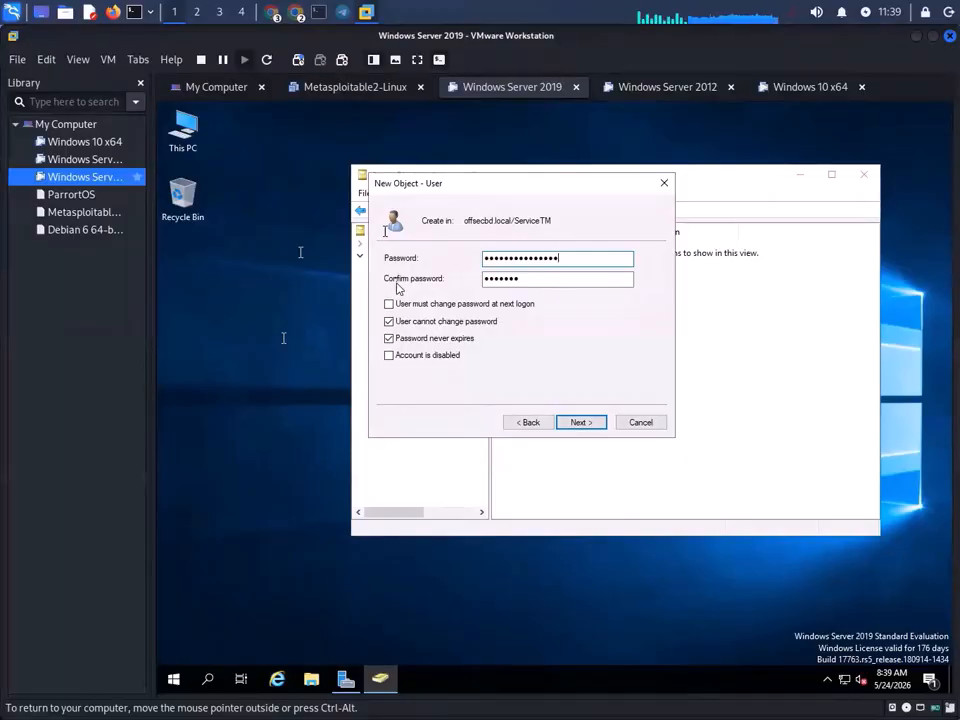
{"action": "left_click", "coordinate": [577, 280]}
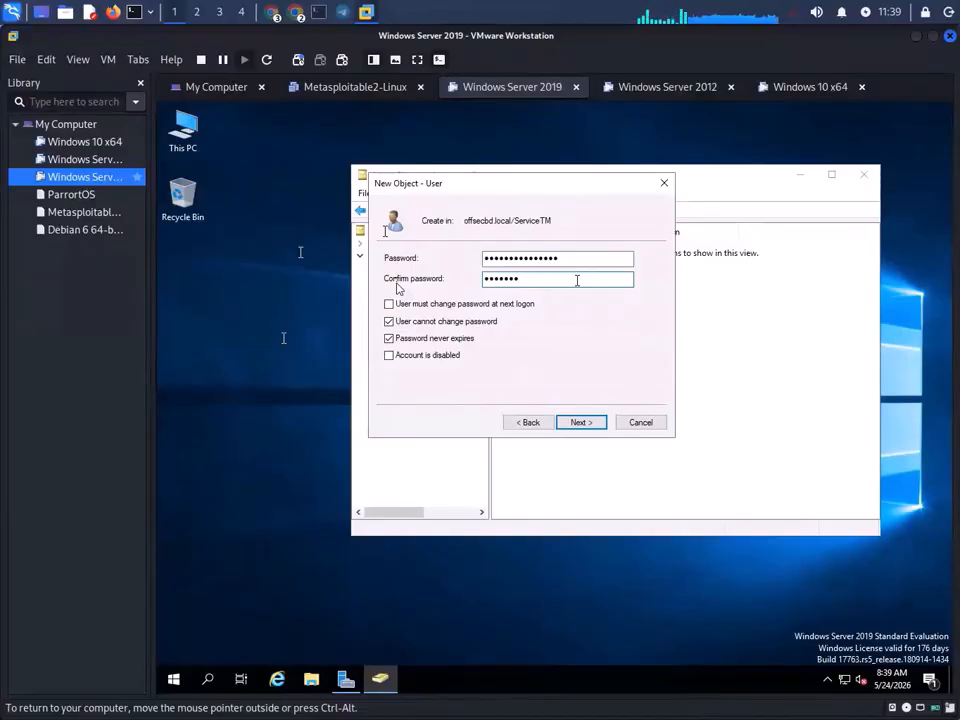
{"action": "type", "text": "****"}
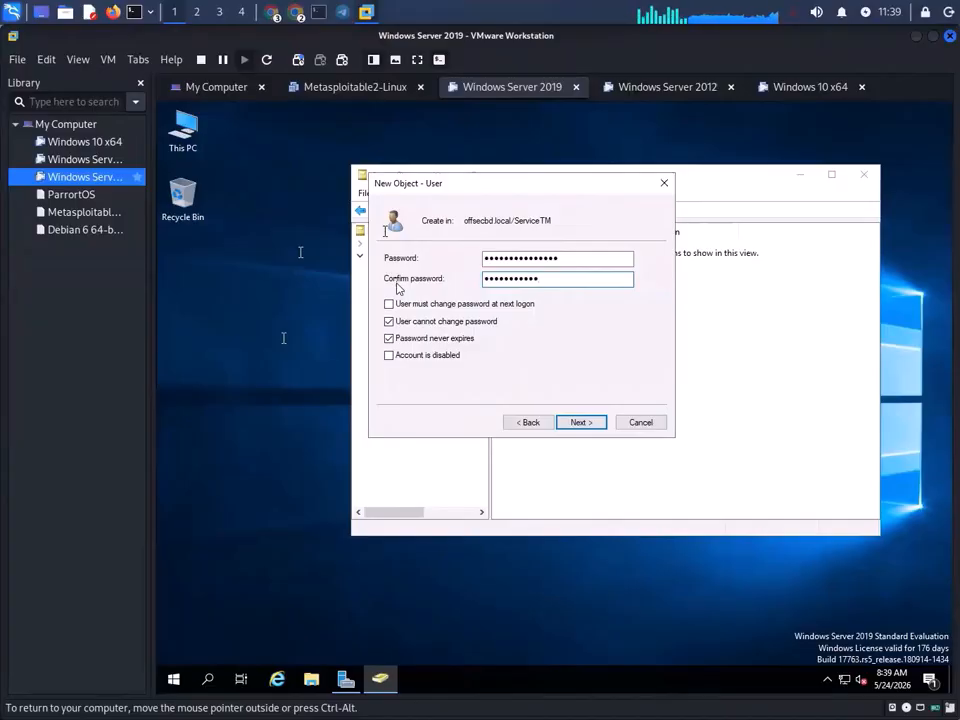
{"action": "type", "text": "*****"}
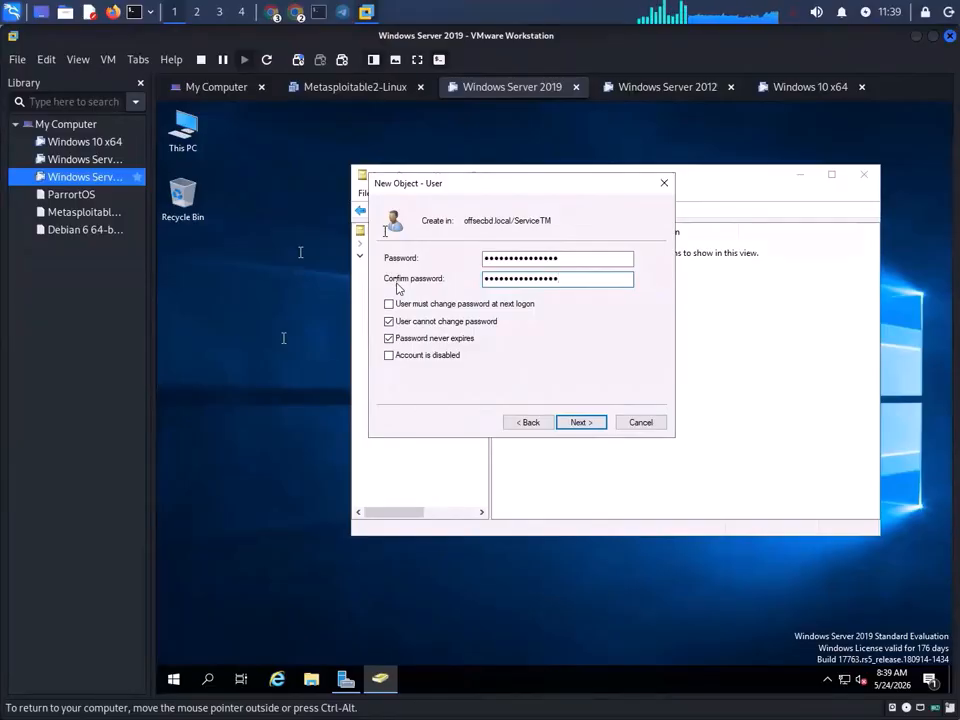
- Retry creating the account and close the resulting password-policy error
{"action": "left_click", "coordinate": [581, 422]}
{"action": "left_click", "coordinate": [583, 422]}
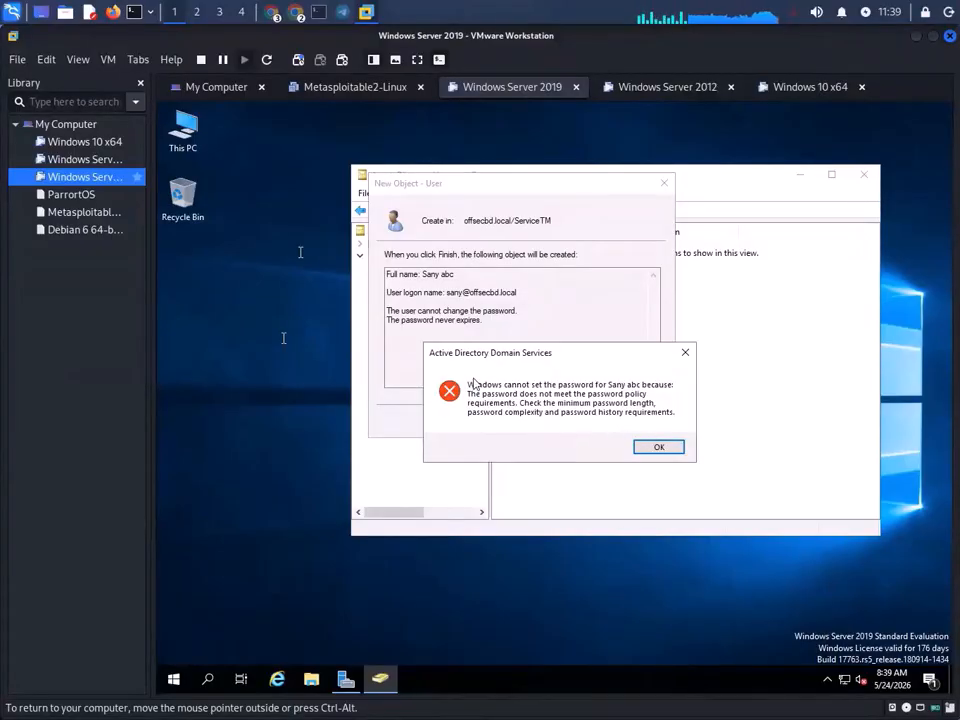
{"action": "left_click", "coordinate": [685, 352]}
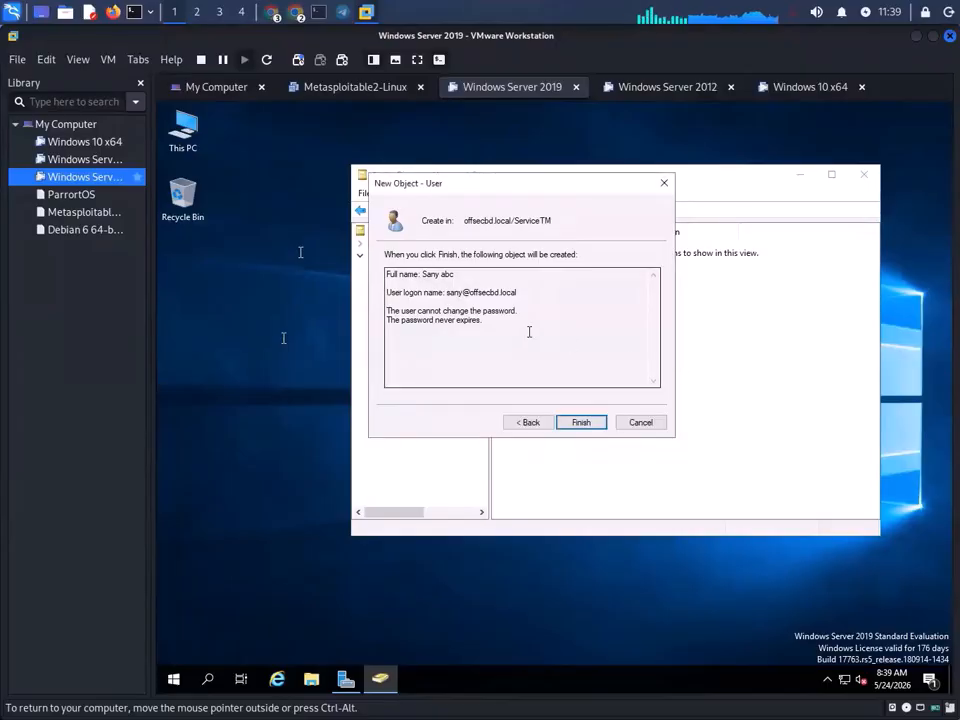
- Clear both password fields, enter another password and confirmation, and retry Finish
{"action": "left_click", "coordinate": [529, 422]}
{"action": "key", "text": "Tab"}
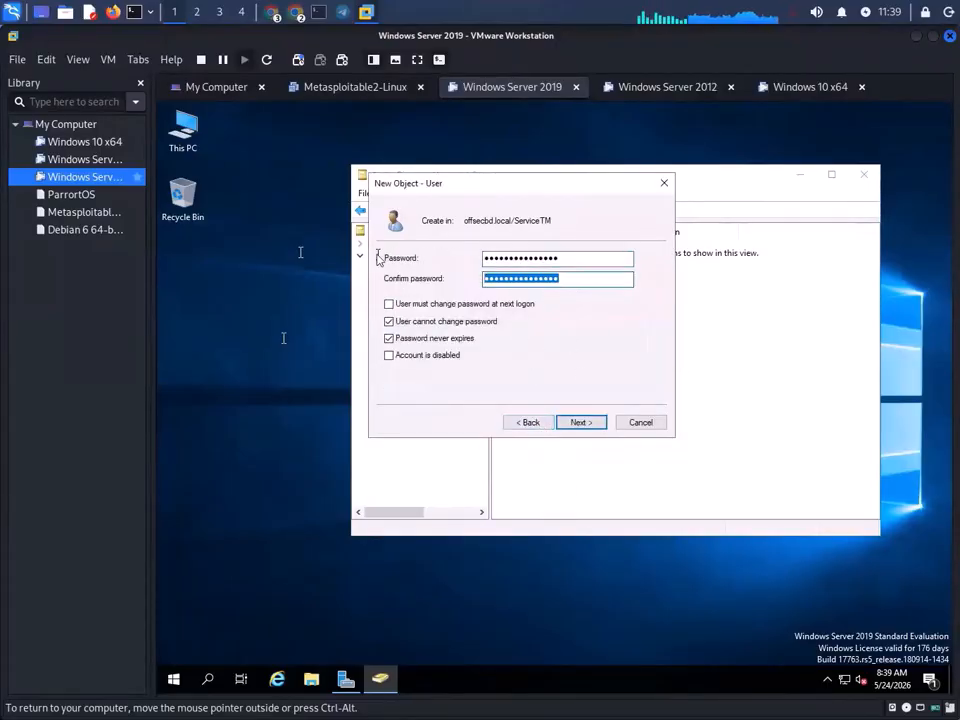
{"action": "key", "text": "BackSpace"}
{"action": "left_click_drag", "start_coordinate": [589, 260], "coordinate": [399, 260]}
{"action": "key", "text": "BackSpace"}
{"action": "left_click", "coordinate": [504, 284]}
{"action": "type", "text": "•••"}
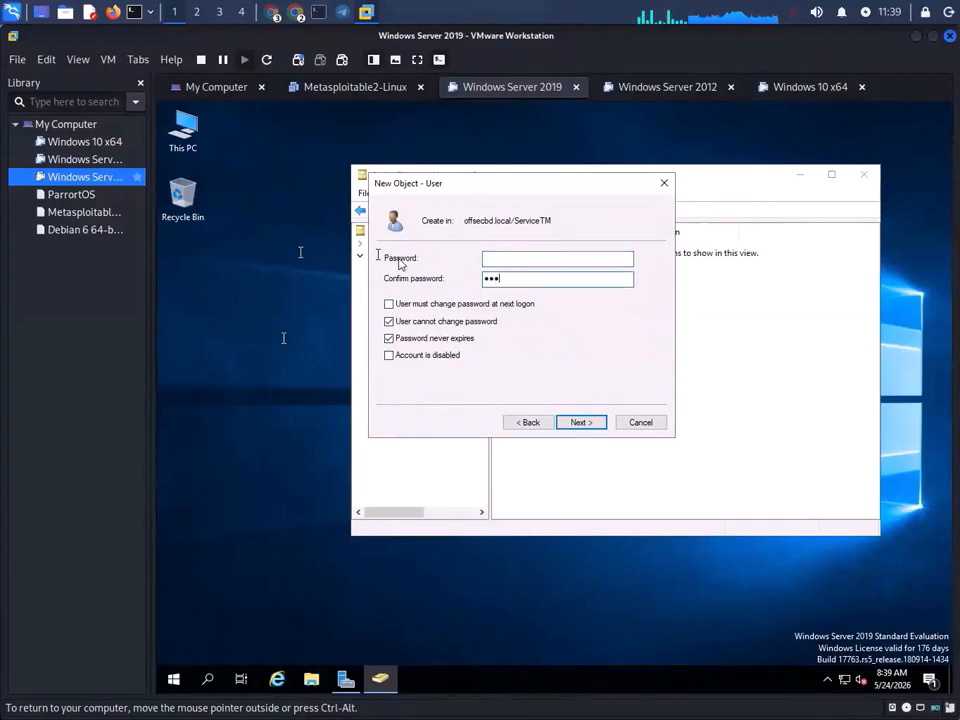
{"action": "type", "text": "••••••"}
{"action": "left_click", "coordinate": [538, 261]}
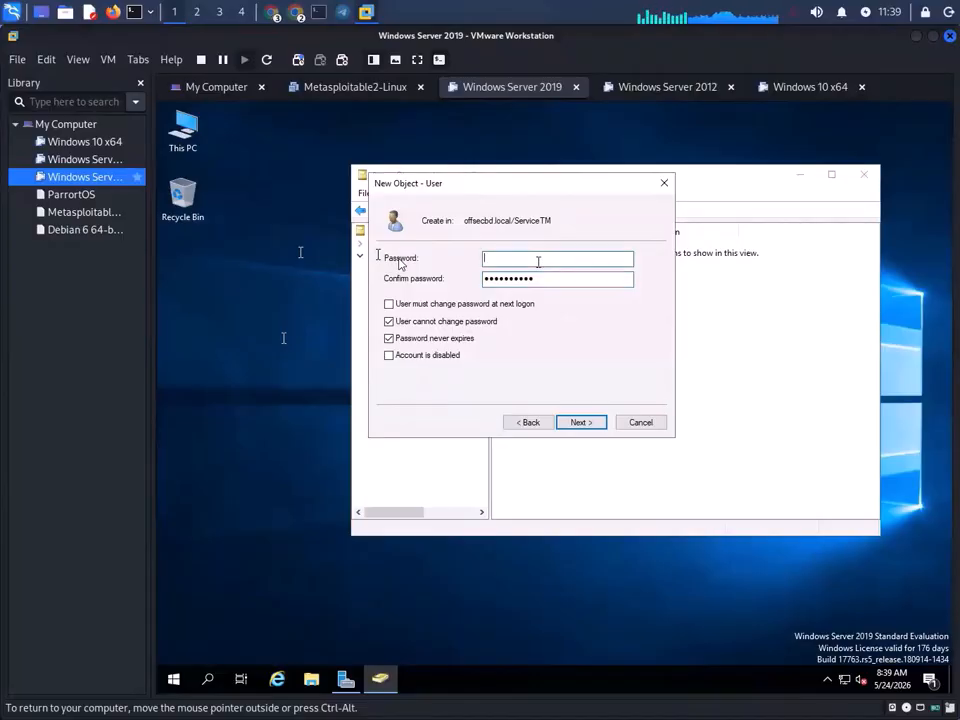
{"action": "type", "text": "•••••••"}
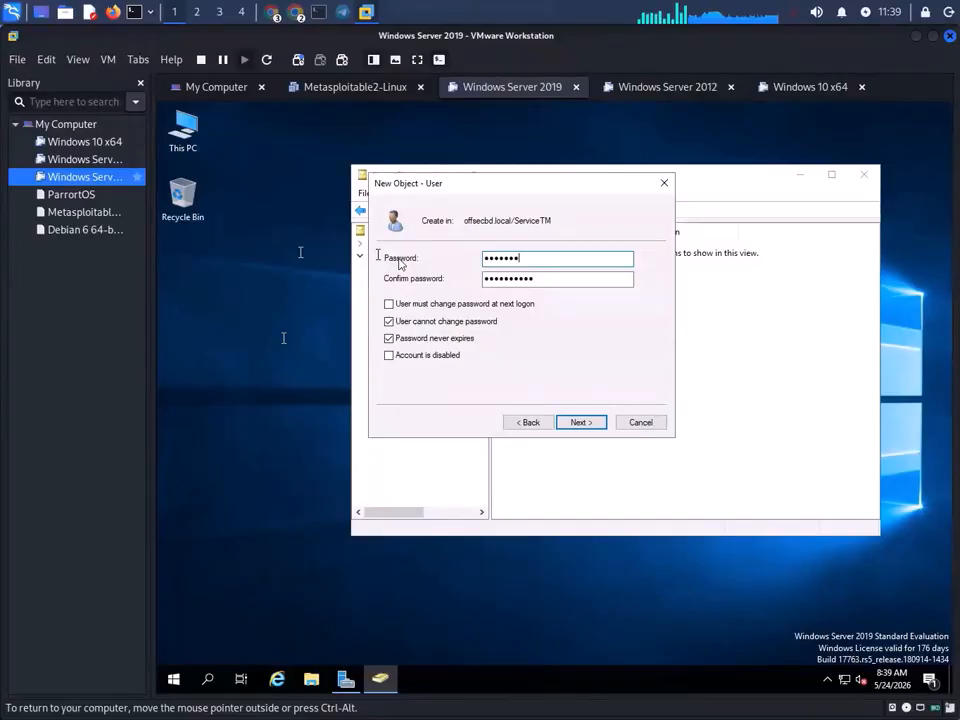
{"action": "type", "text": "•••"}
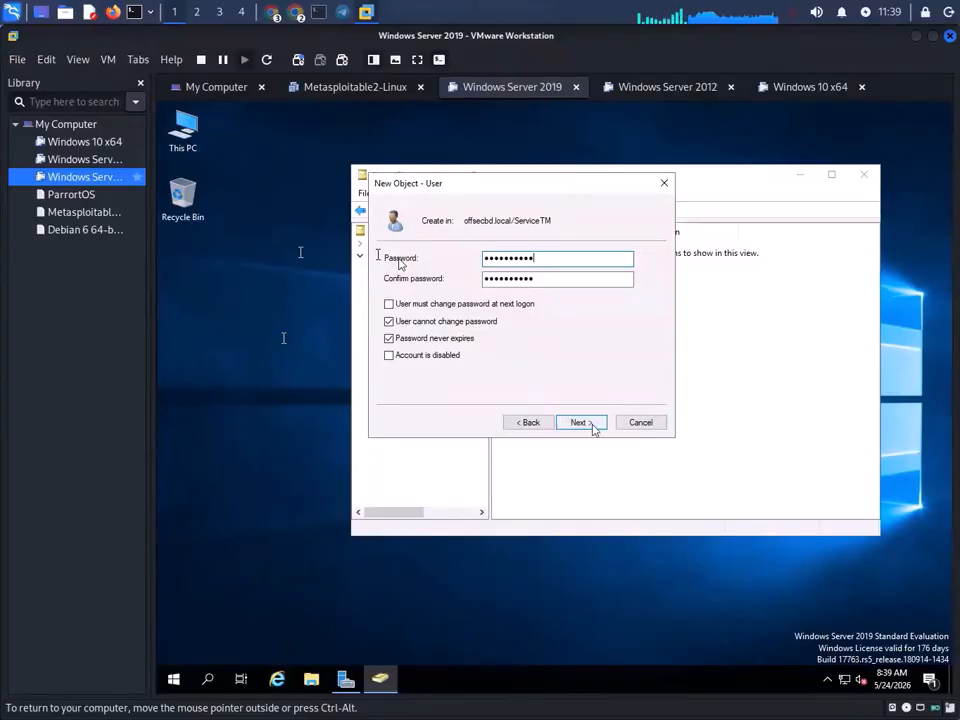
{"action": "left_click", "coordinate": [581, 422]}
{"action": "left_click", "coordinate": [590, 423]}
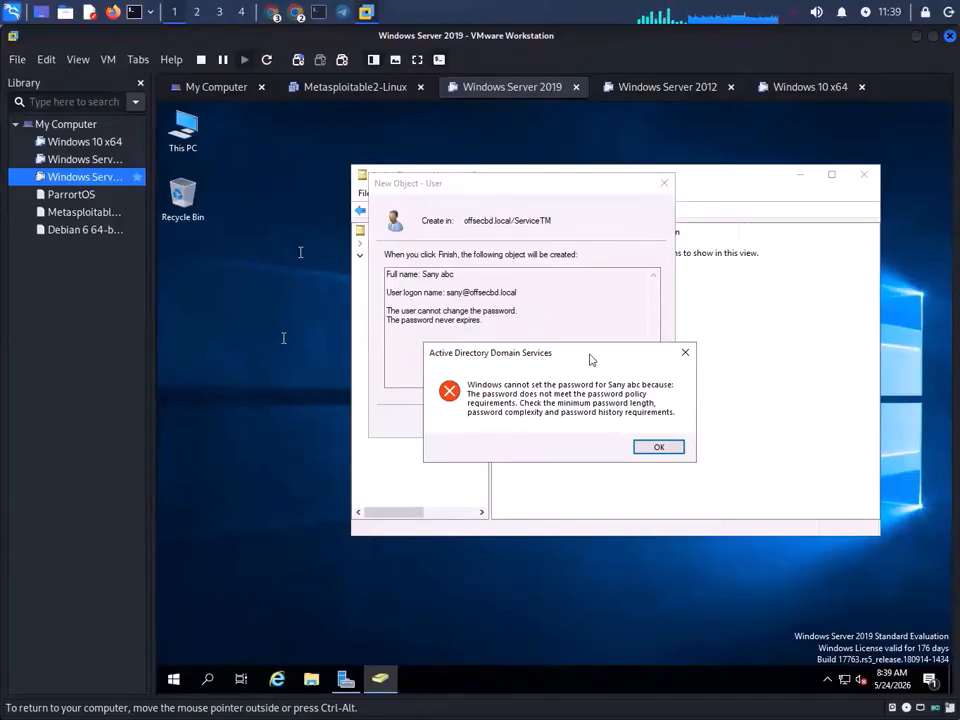
- Create a desktop text document noting the logon name and a candidate password, and select that password
{"action": "left_click", "coordinate": [685, 352]}
{"action": "right_click", "coordinate": [198, 287]}
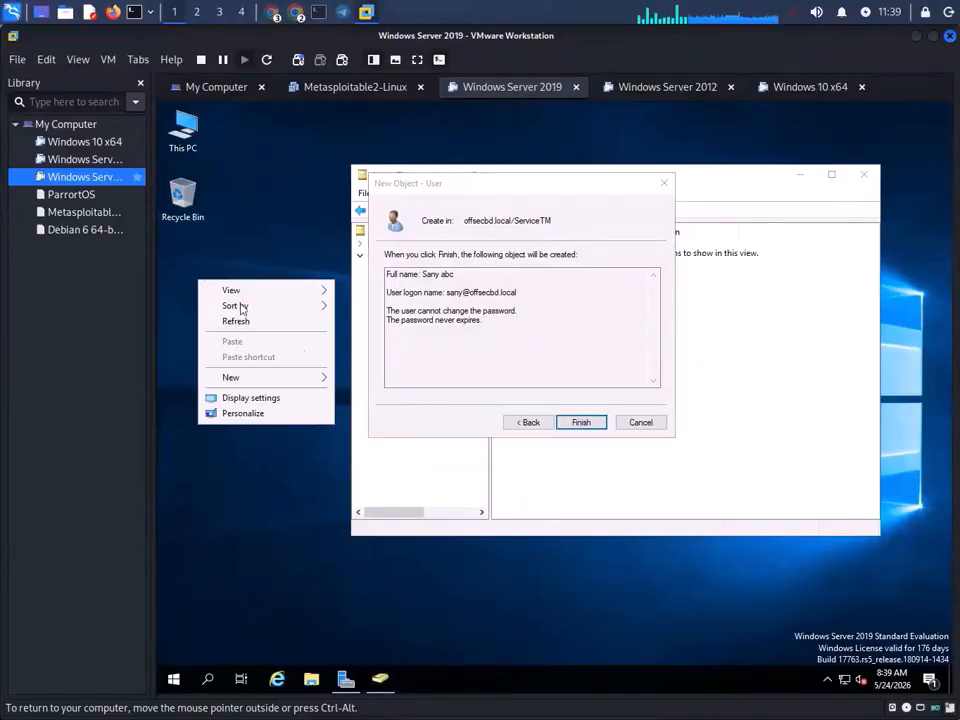
{"action": "mouse_move", "coordinate": [279, 378]}
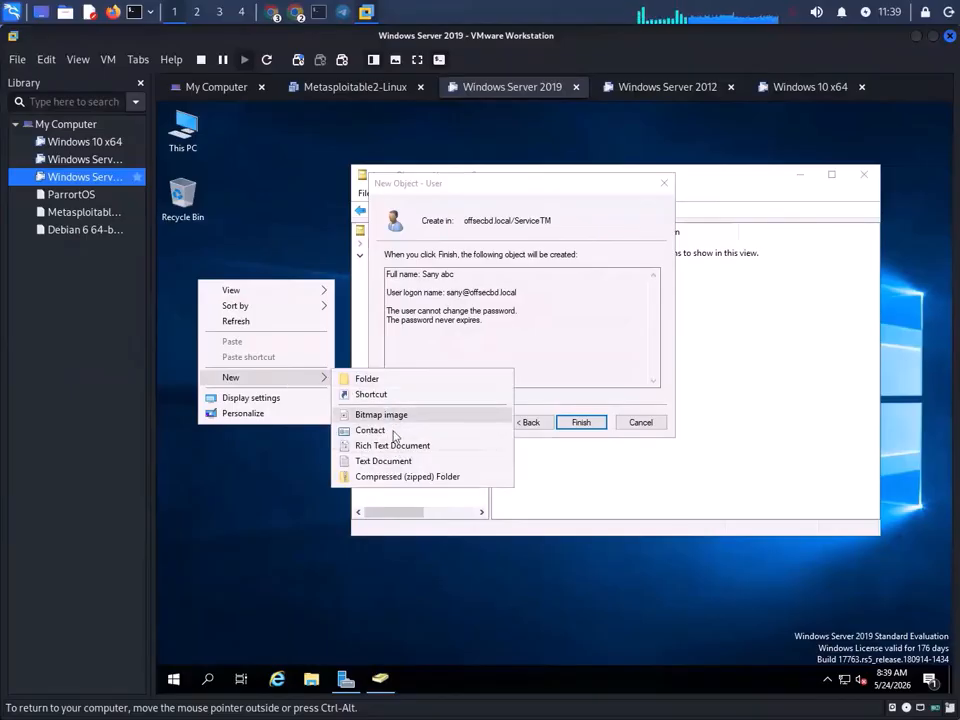
{"action": "left_click", "coordinate": [383, 461]}
{"action": "double_click", "coordinate": [234, 330]}
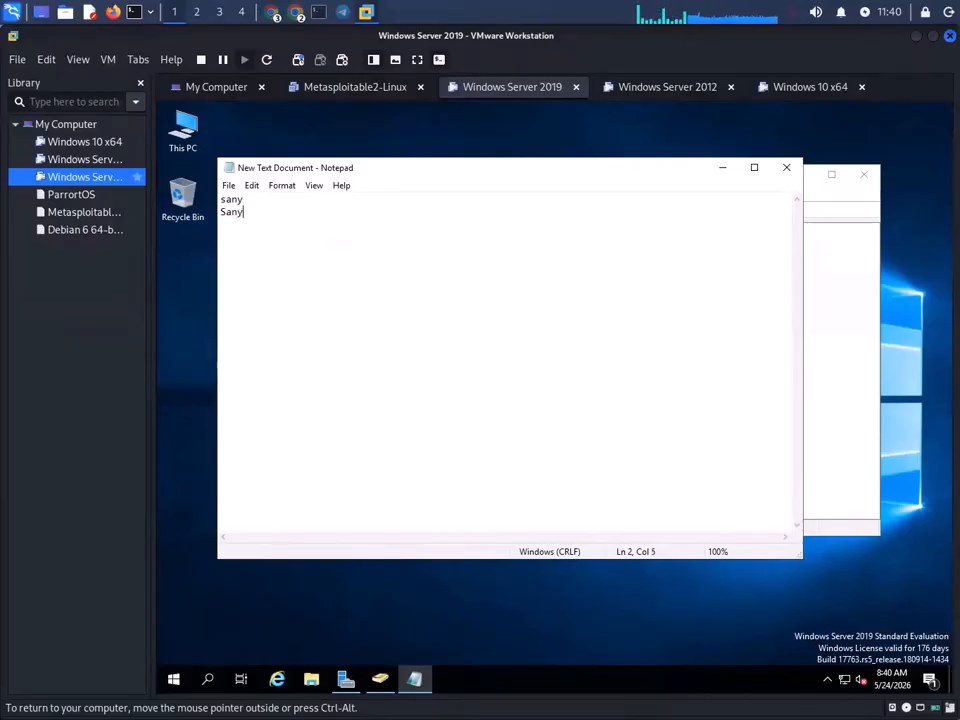
{"action": "type", "text": "34!@#$"}
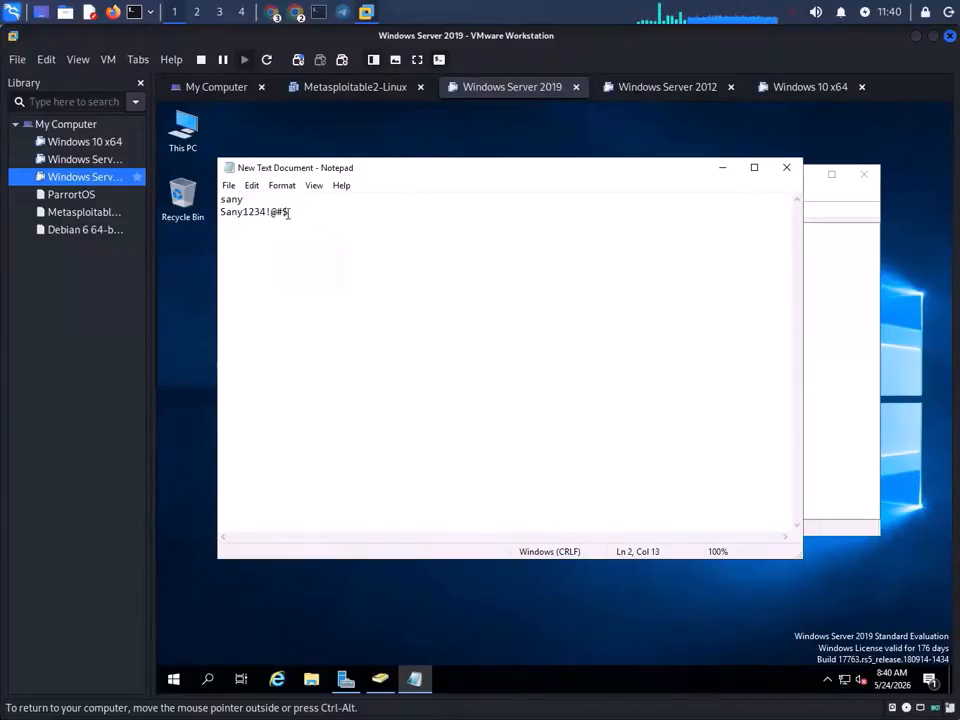
{"action": "left_click_drag", "start_coordinate": [289, 212], "coordinate": [213, 211]}
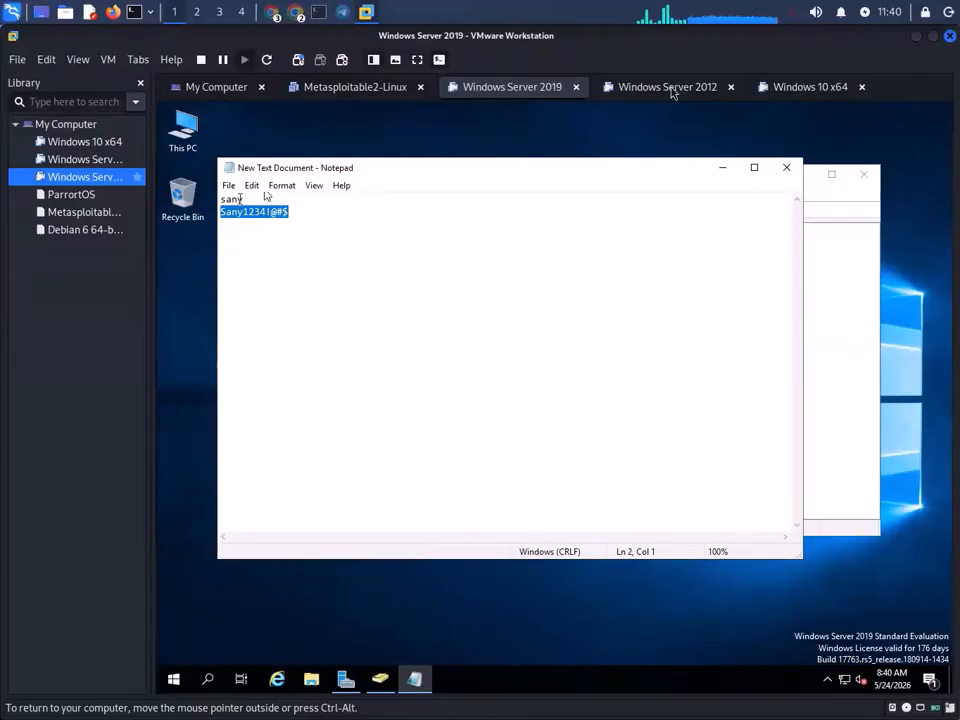
- Paste the noted password into both password fields and retry Finish, which fails the policy
{"action": "left_click", "coordinate": [722, 168]}
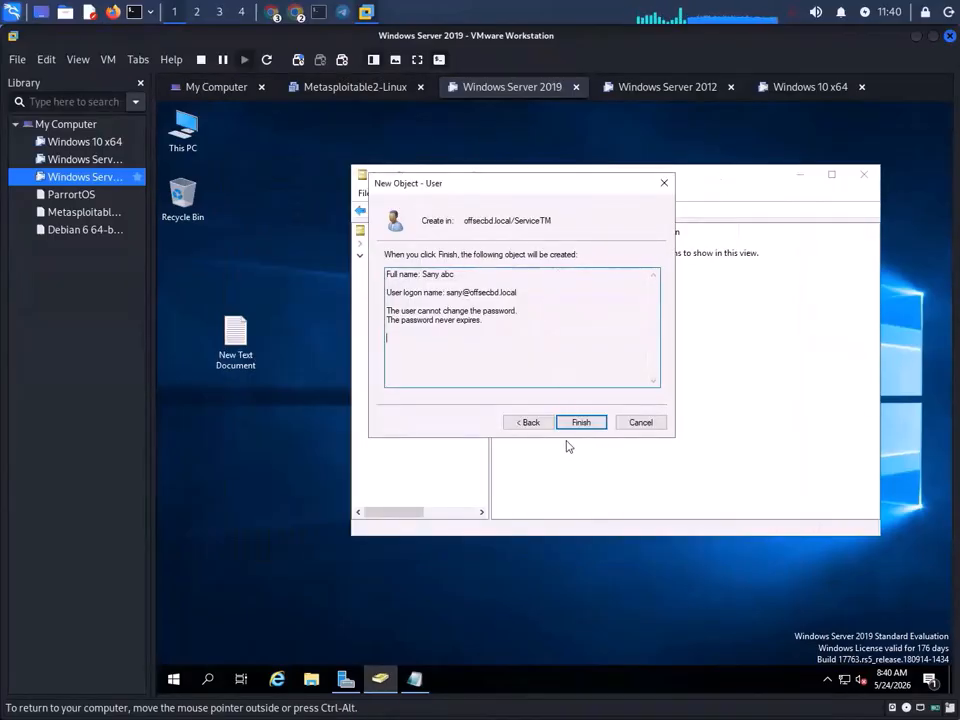
{"action": "left_click", "coordinate": [532, 423]}
{"action": "key", "text": "ctrl+v"}
{"action": "left_click_drag", "start_coordinate": [524, 276], "coordinate": [404, 273]}
{"action": "key", "text": "ctrl+v"}
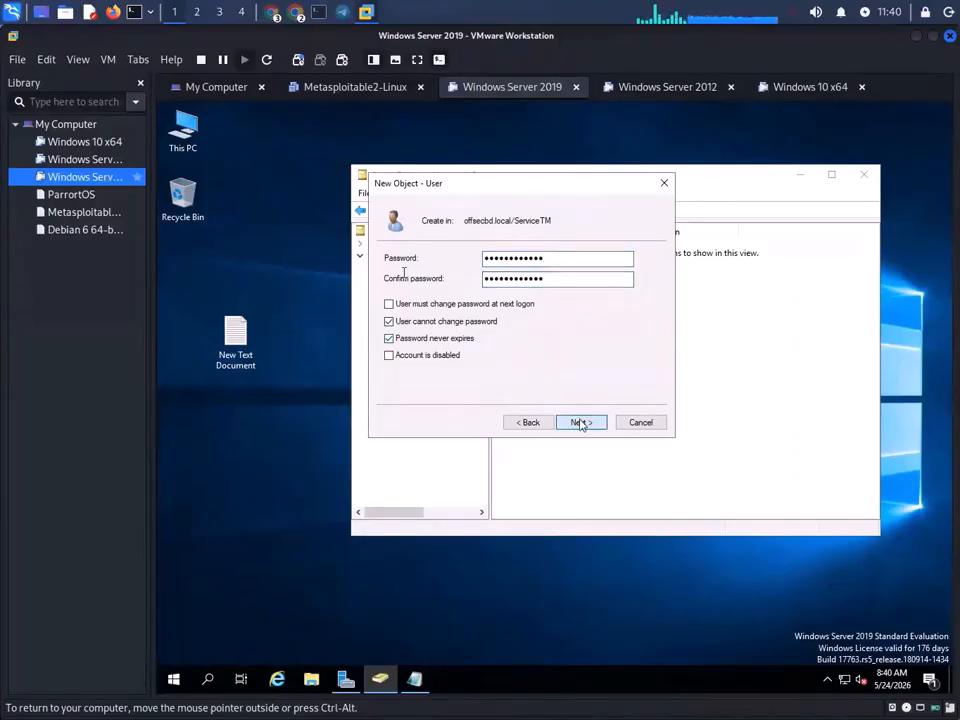
{"action": "left_click", "coordinate": [580, 422]}
{"action": "left_click", "coordinate": [583, 422]}
{"action": "left_click", "coordinate": [680, 448]}
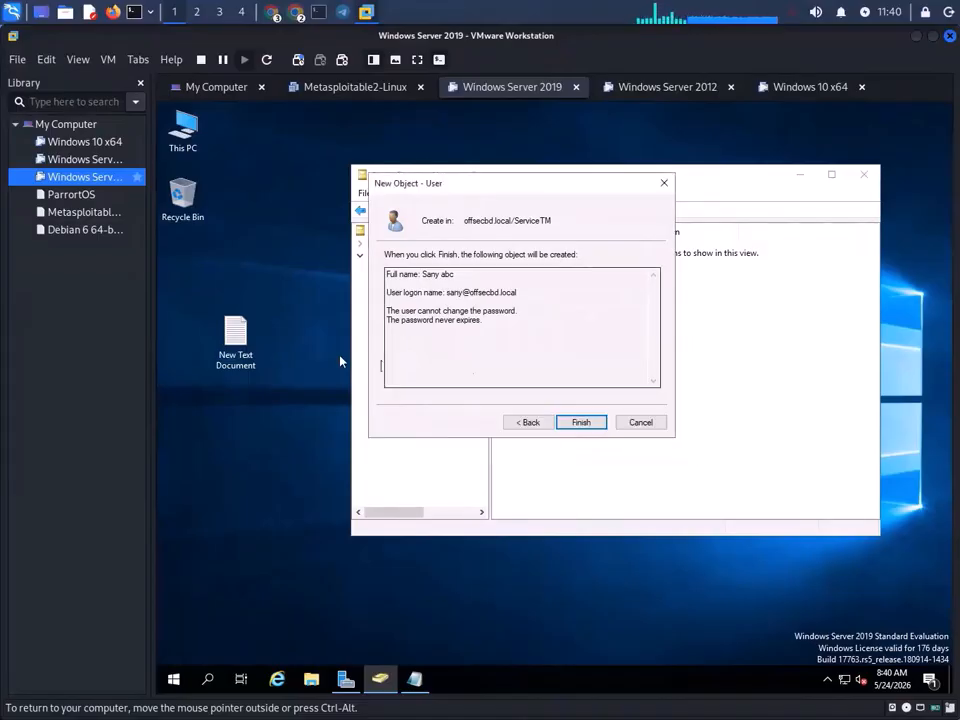
- Lengthen the password in Notepad, paste it into both fields, and retry Finish
{"action": "left_click", "coordinate": [418, 679]}
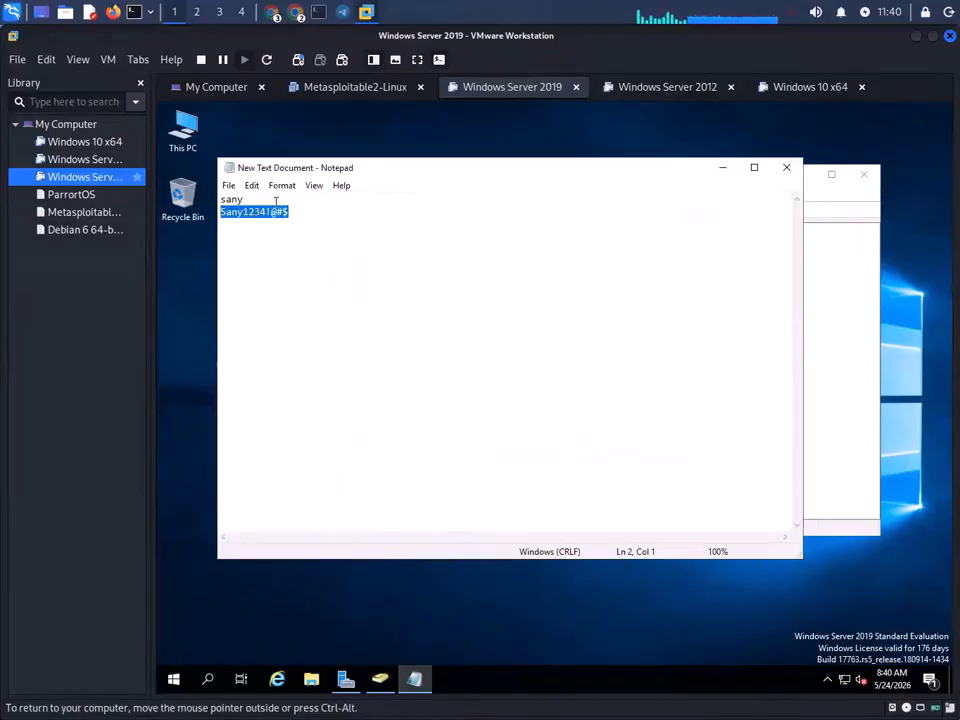
{"action": "left_click", "coordinate": [300, 205]}
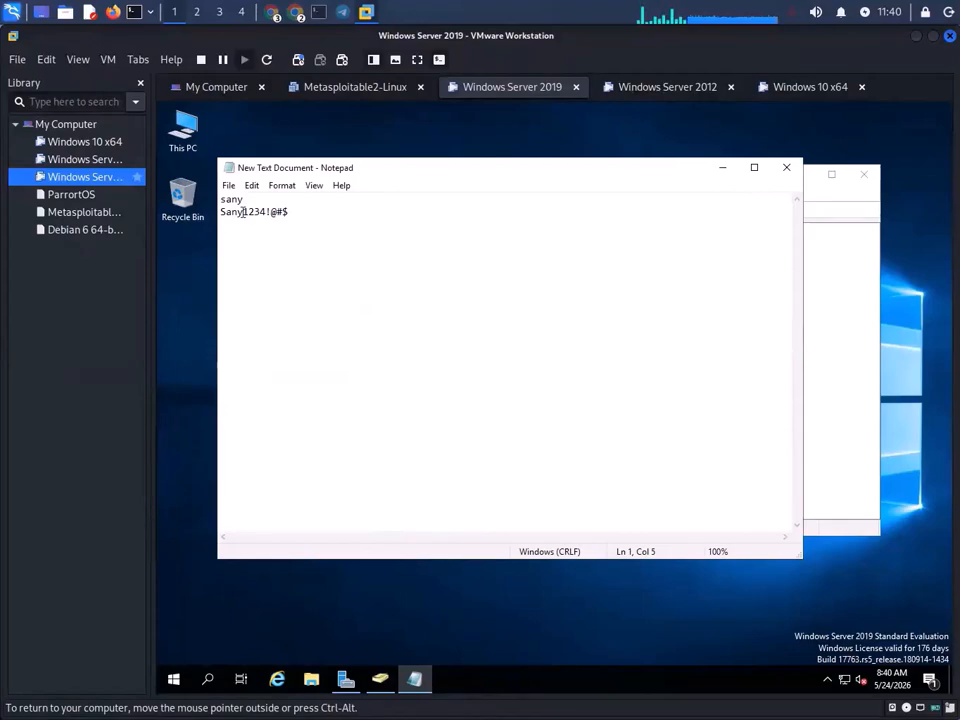
{"action": "type", "text": "abc"}
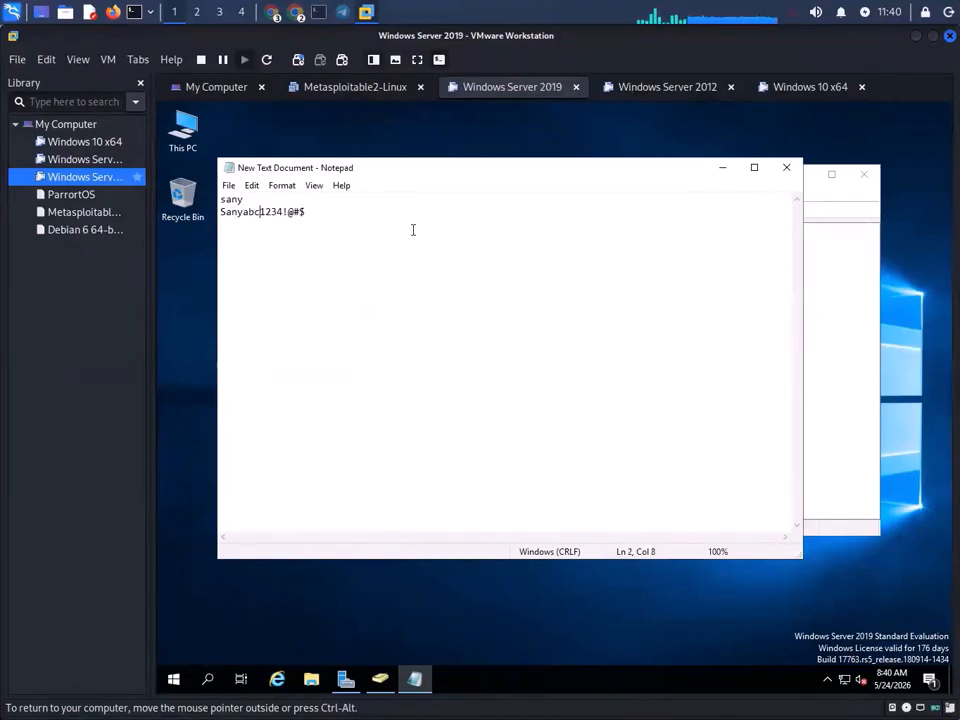
{"action": "left_click_drag", "start_coordinate": [304, 211], "coordinate": [193, 214]}
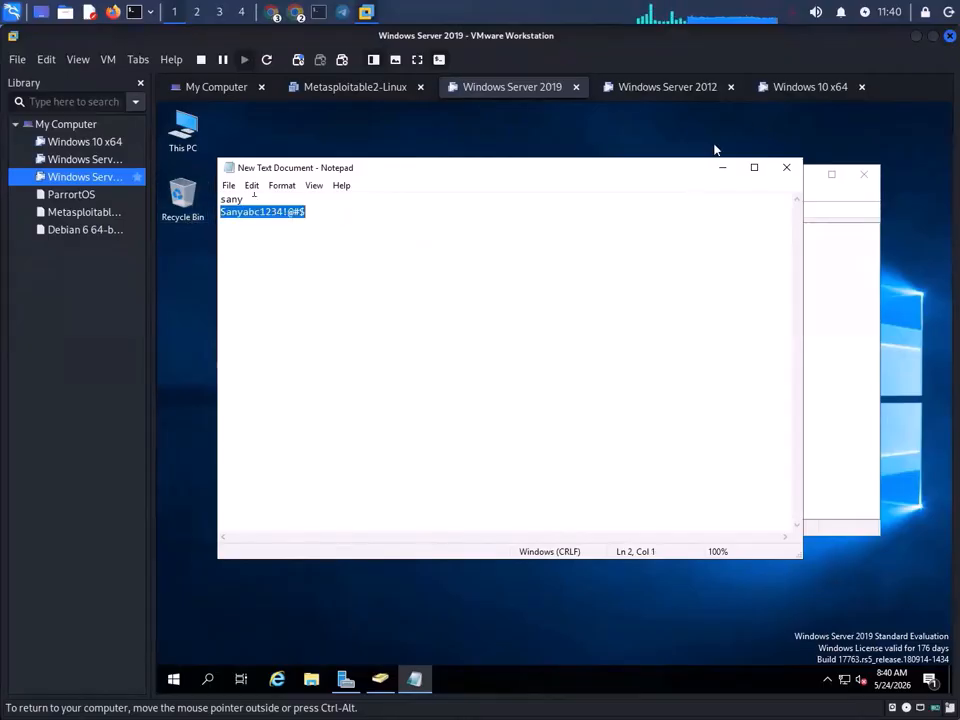
{"action": "left_click", "coordinate": [722, 168]}
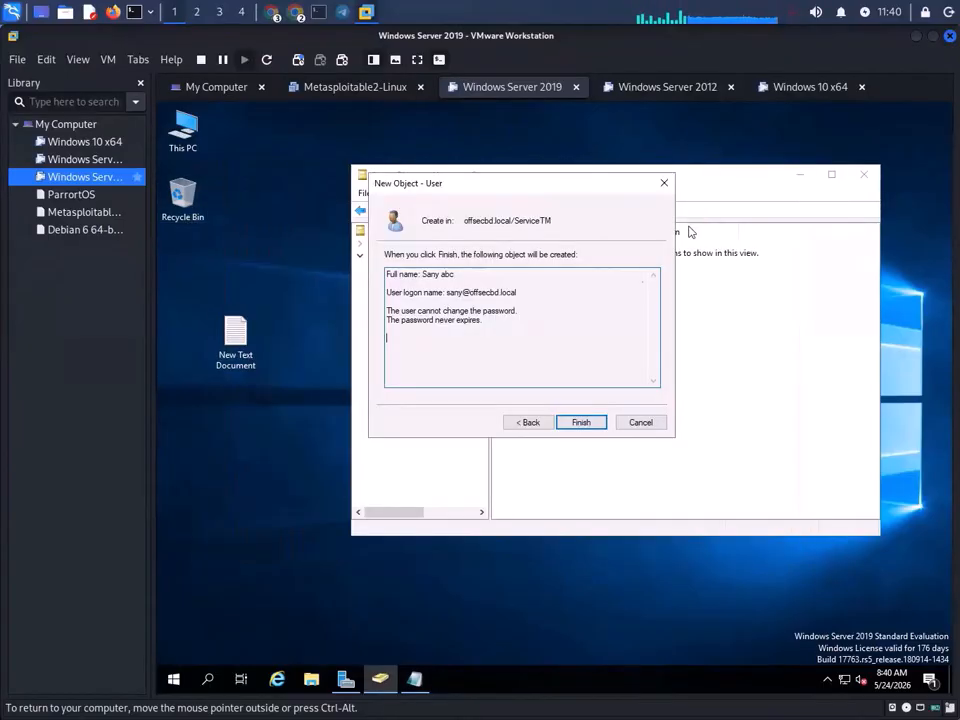
{"action": "left_click", "coordinate": [540, 422]}
{"action": "key", "text": "ctrl+v"}
{"action": "key", "text": "Tab"}
{"action": "key", "text": "ctrl+v"}
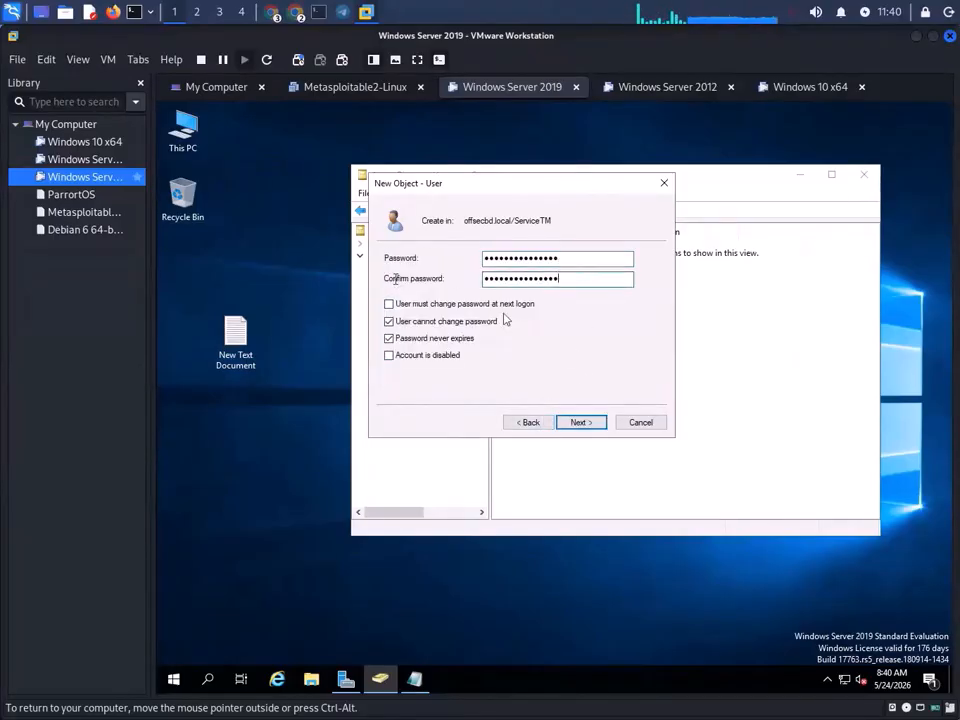
{"action": "left_click", "coordinate": [600, 424]}
{"action": "left_click", "coordinate": [600, 424]}
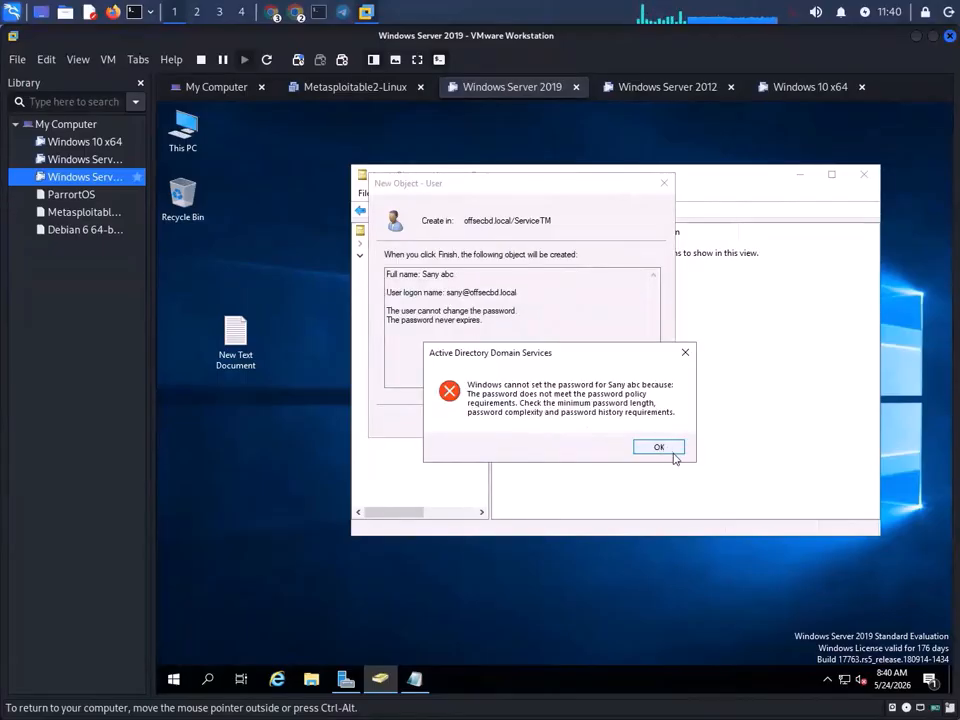
- Dismiss the policy error, return the wizard to the password page, and bring up Windows search
{"action": "left_click", "coordinate": [659, 447]}
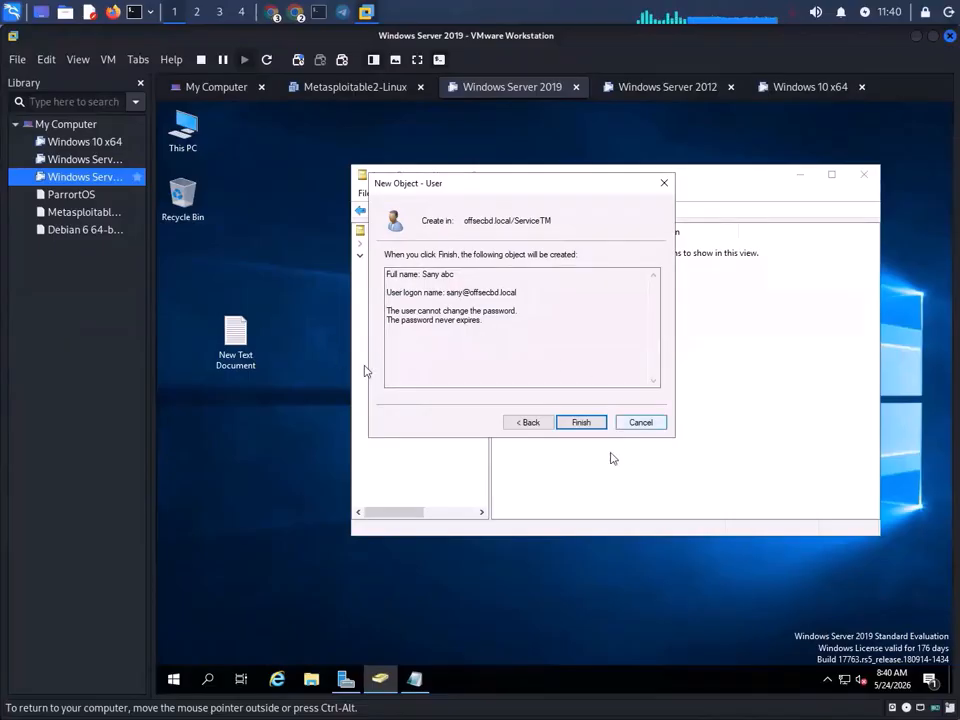
{"action": "left_click", "coordinate": [521, 423]}
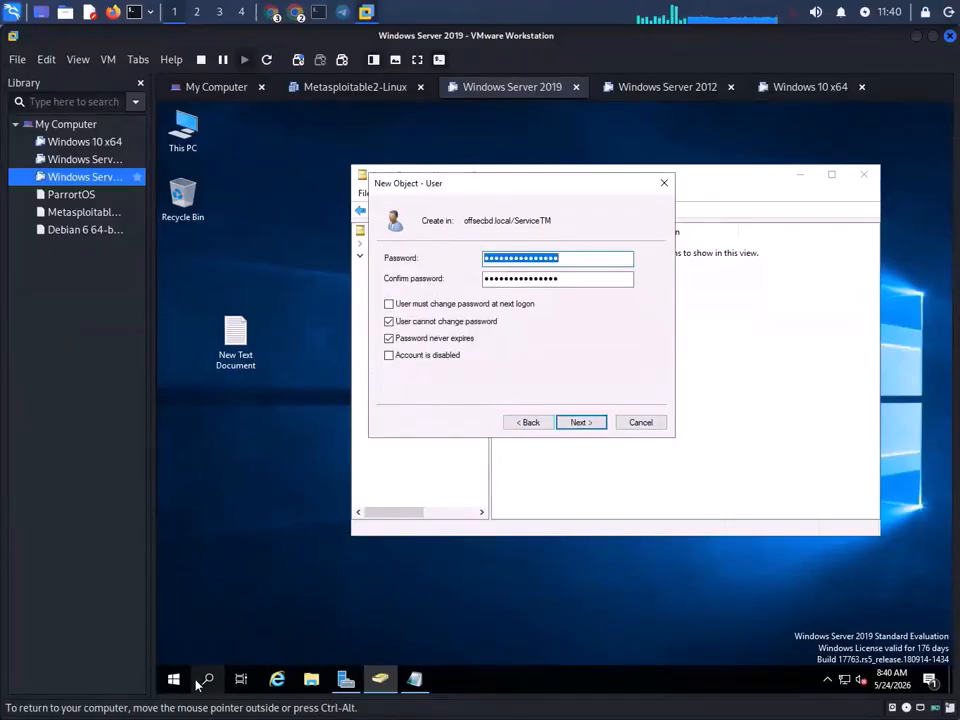
{"action": "left_click", "coordinate": [208, 679]}
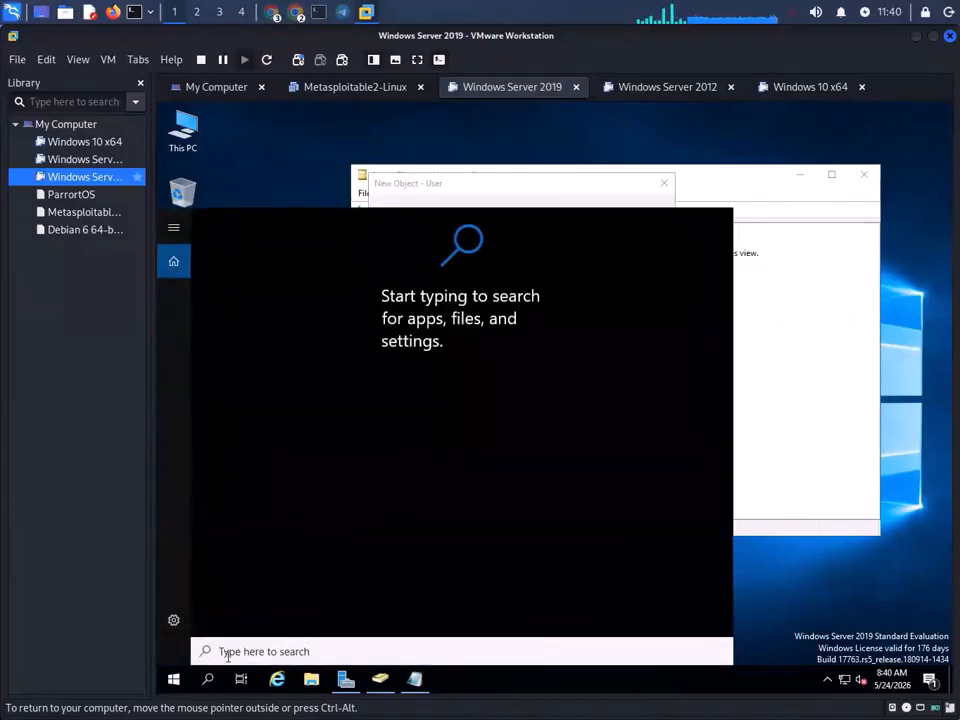
- Search for 'group' and launch Group Policy Management
{"action": "type", "text": "gpo"}
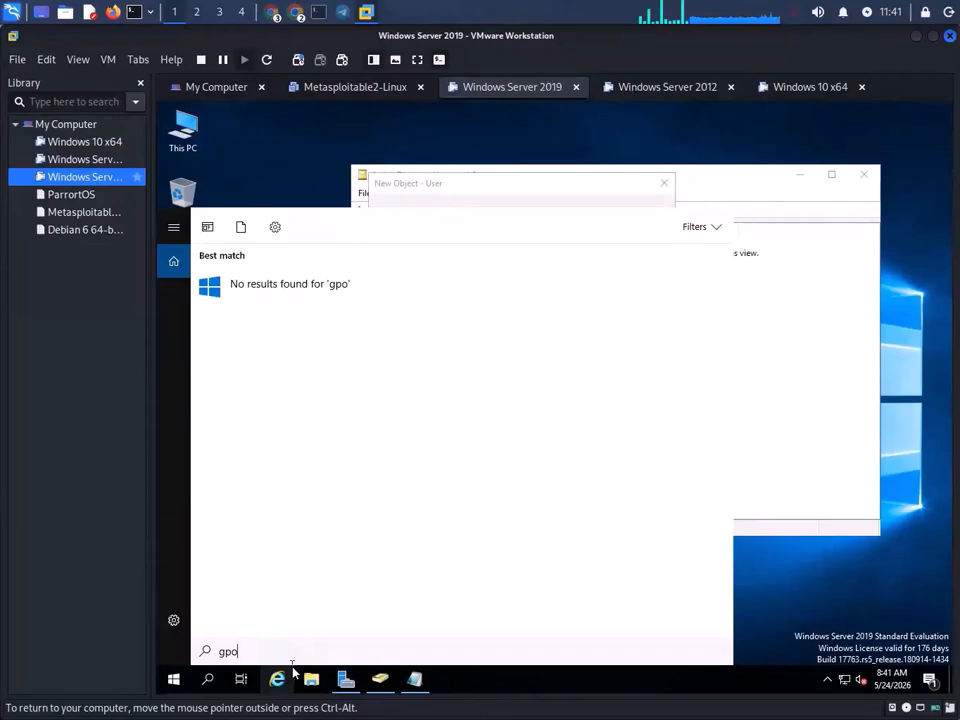
{"action": "key", "text": "BackSpace"}
{"action": "key", "text": "BackSpace"}
{"action": "key", "text": "BackSpace"}
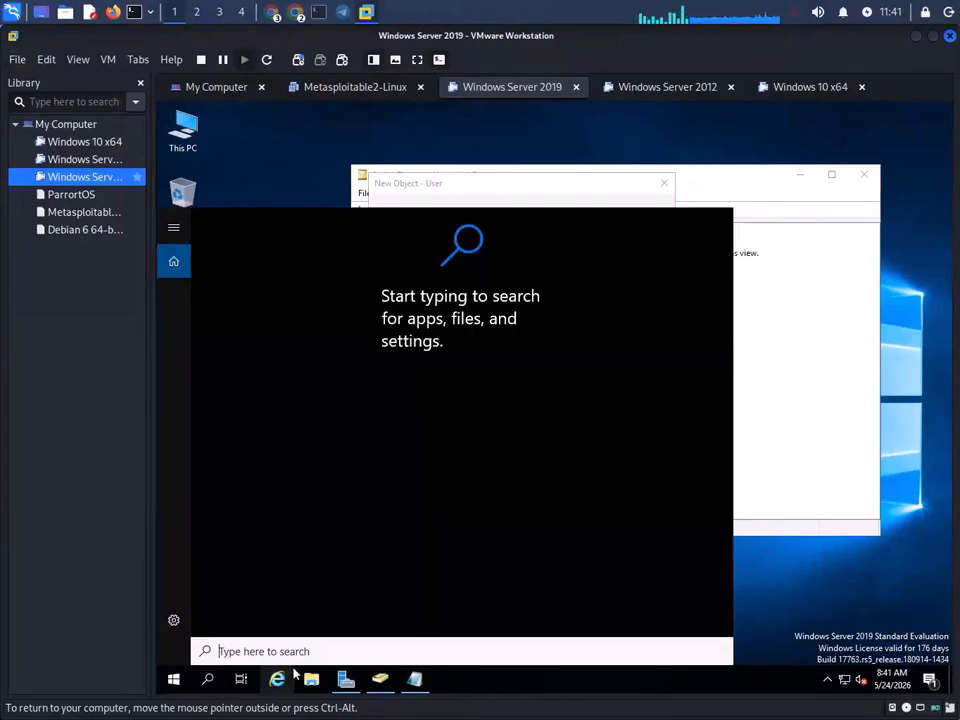
{"action": "type", "text": "group"}
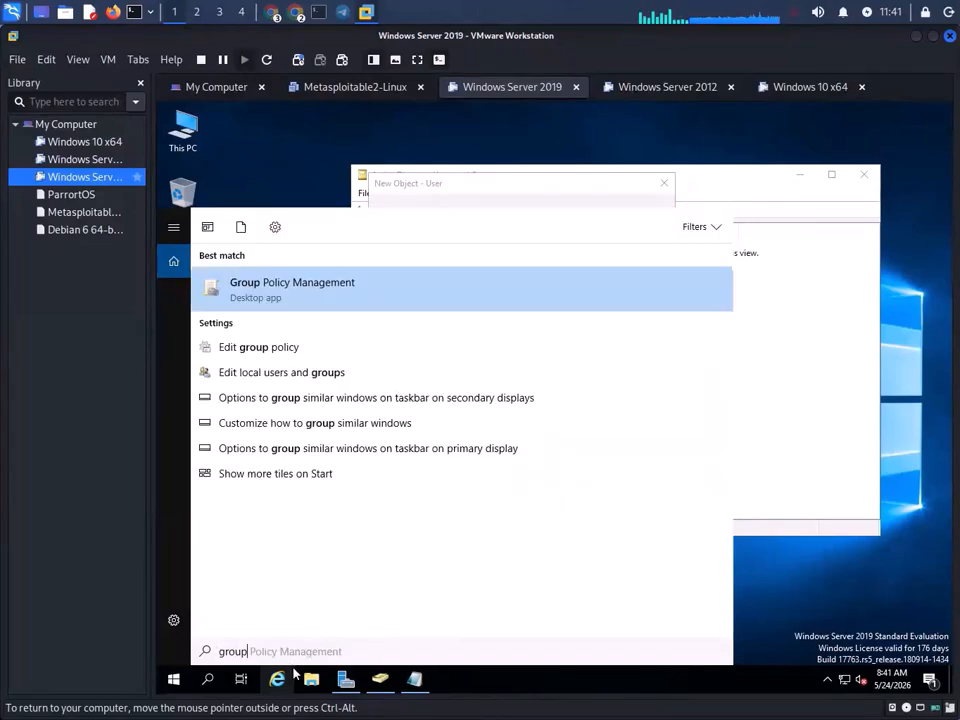
{"action": "left_click", "coordinate": [304, 302]}
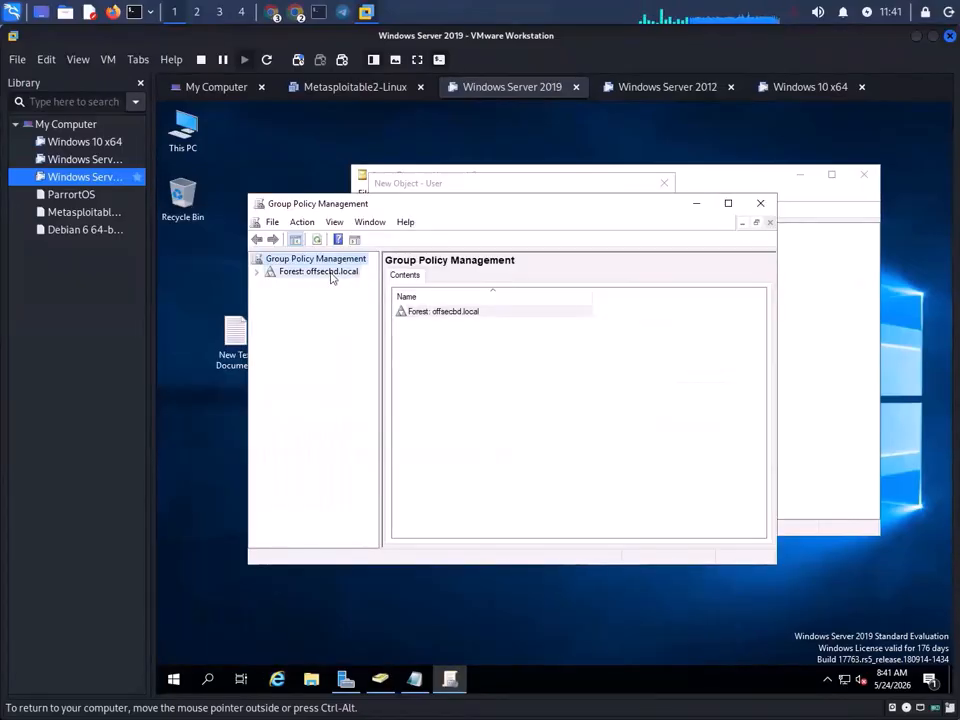
- Maximize Group Policy Management, expand the forest and offsecbd.local domain, and browse Modeling, Results and Sites
{"action": "double_click", "coordinate": [331, 273]}
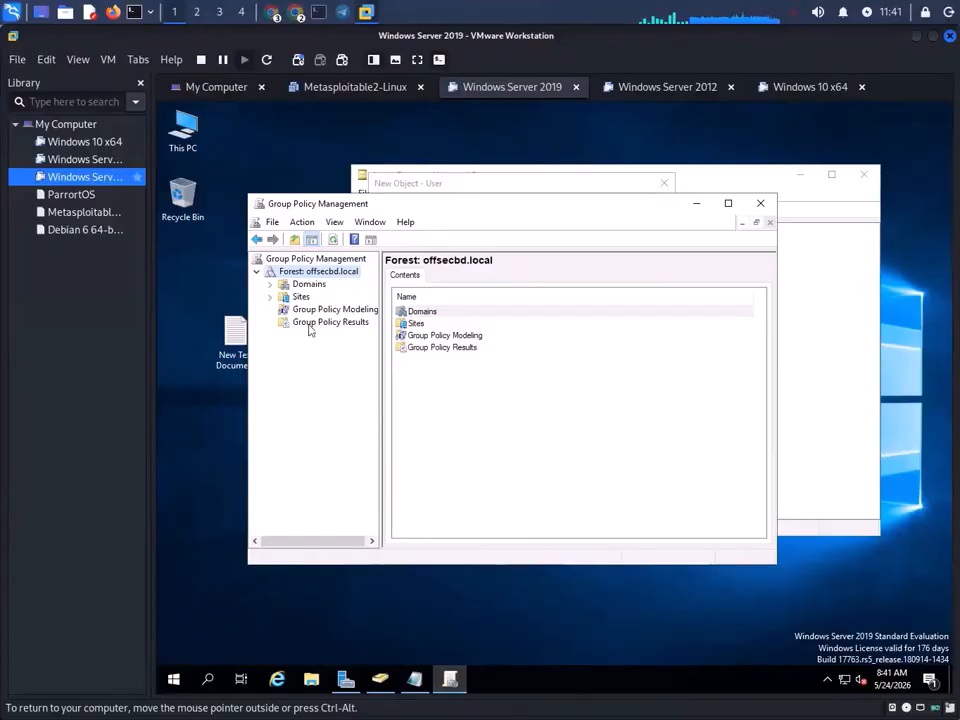
{"action": "left_click", "coordinate": [729, 204]}
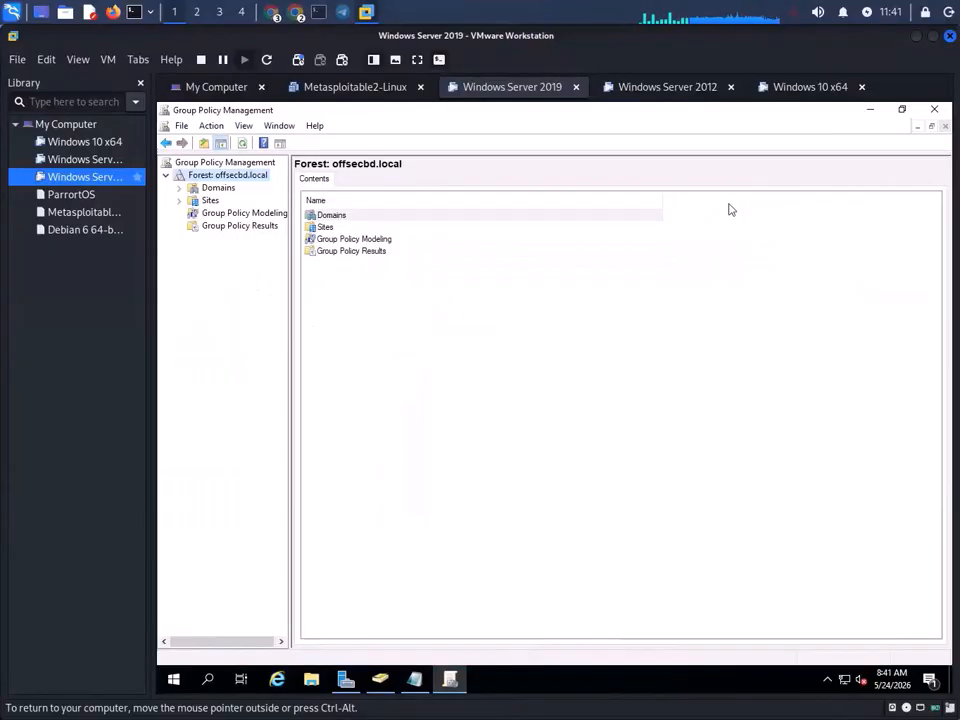
{"action": "double_click", "coordinate": [218, 188]}
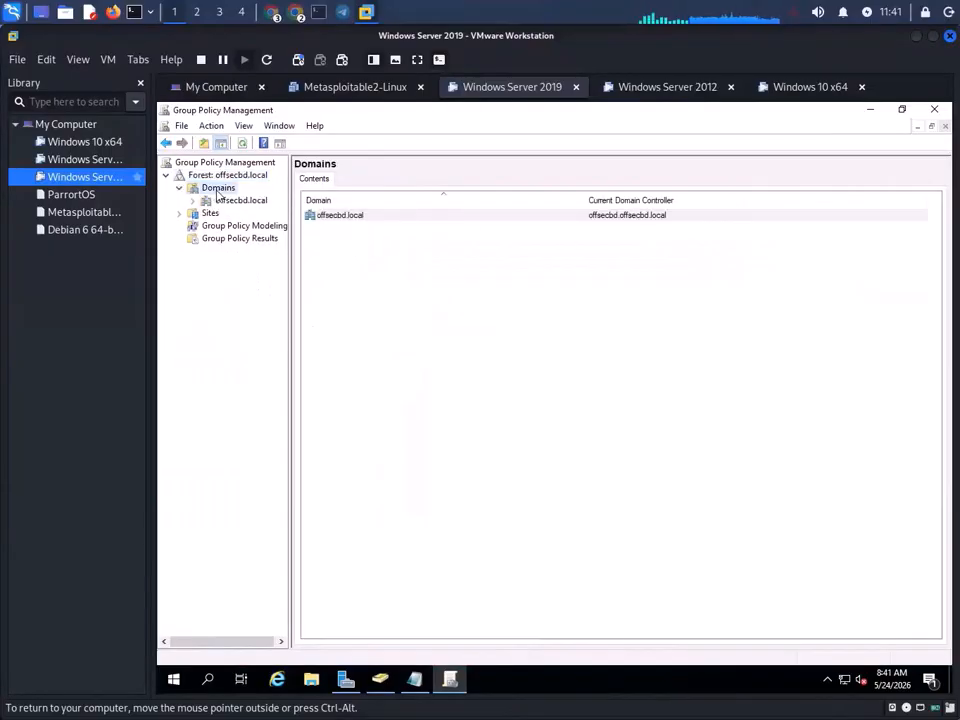
{"action": "double_click", "coordinate": [240, 200]}
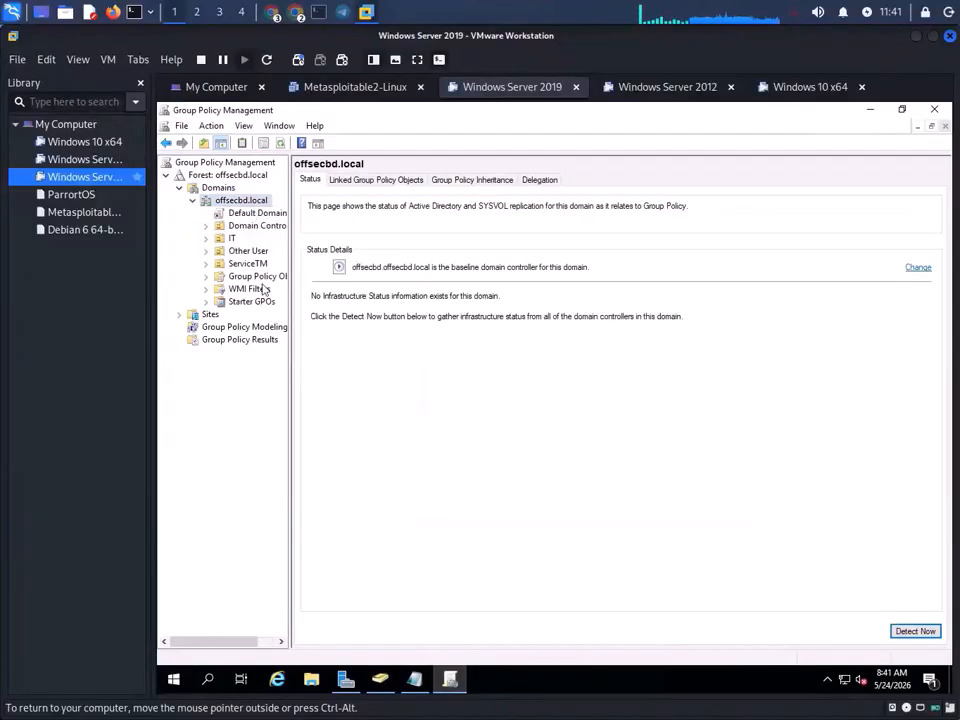
{"action": "left_click", "coordinate": [240, 327]}
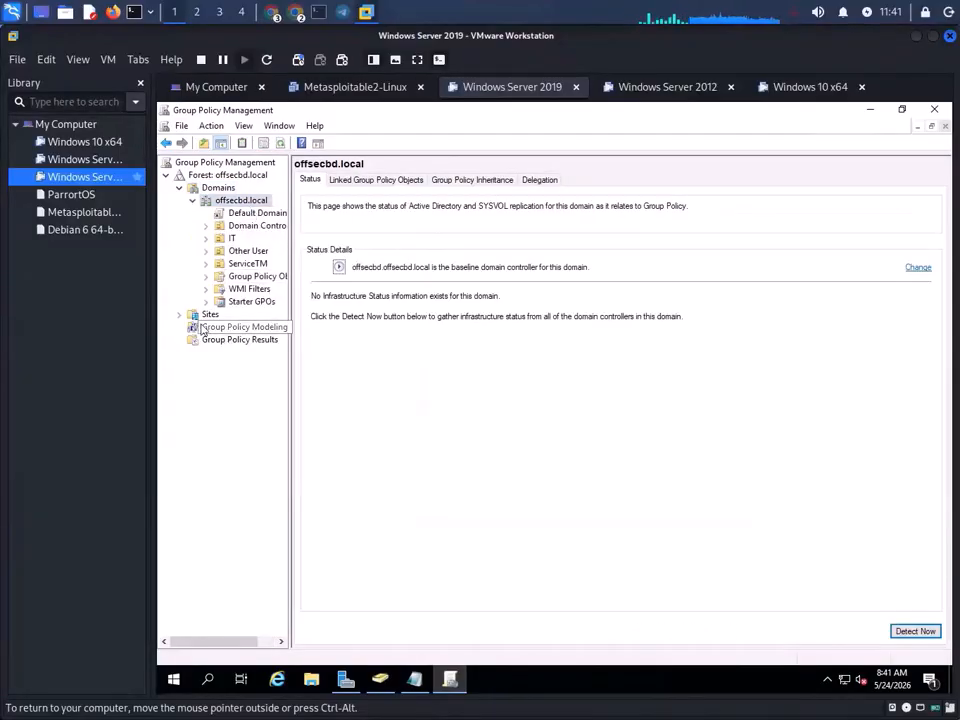
{"action": "left_click", "coordinate": [223, 341]}
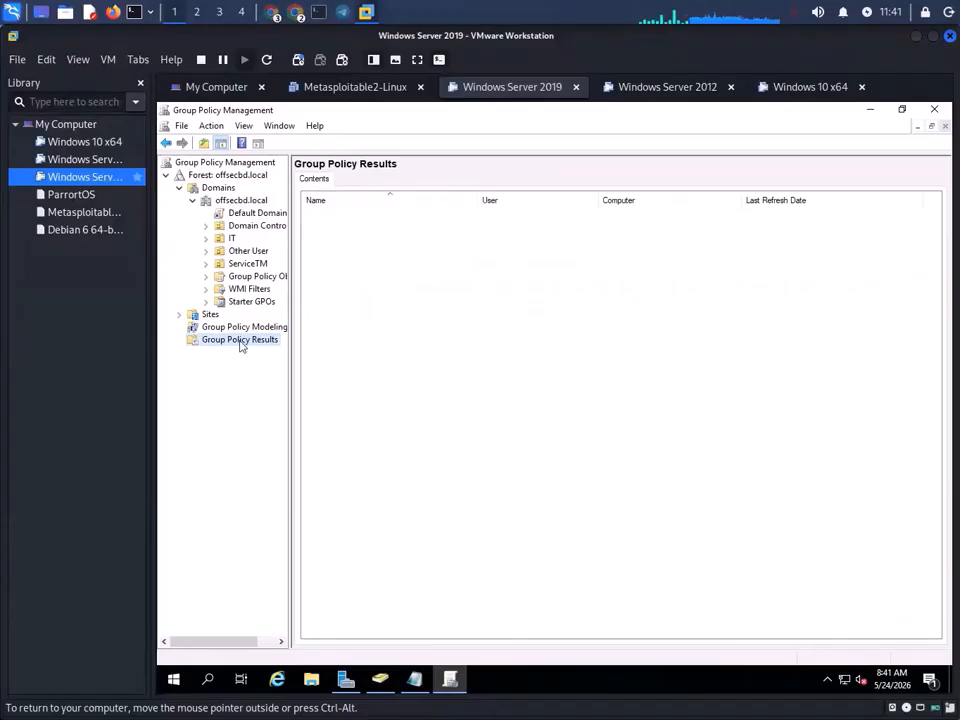
{"action": "left_click", "coordinate": [212, 315]}
{"action": "left_click", "coordinate": [226, 328]}
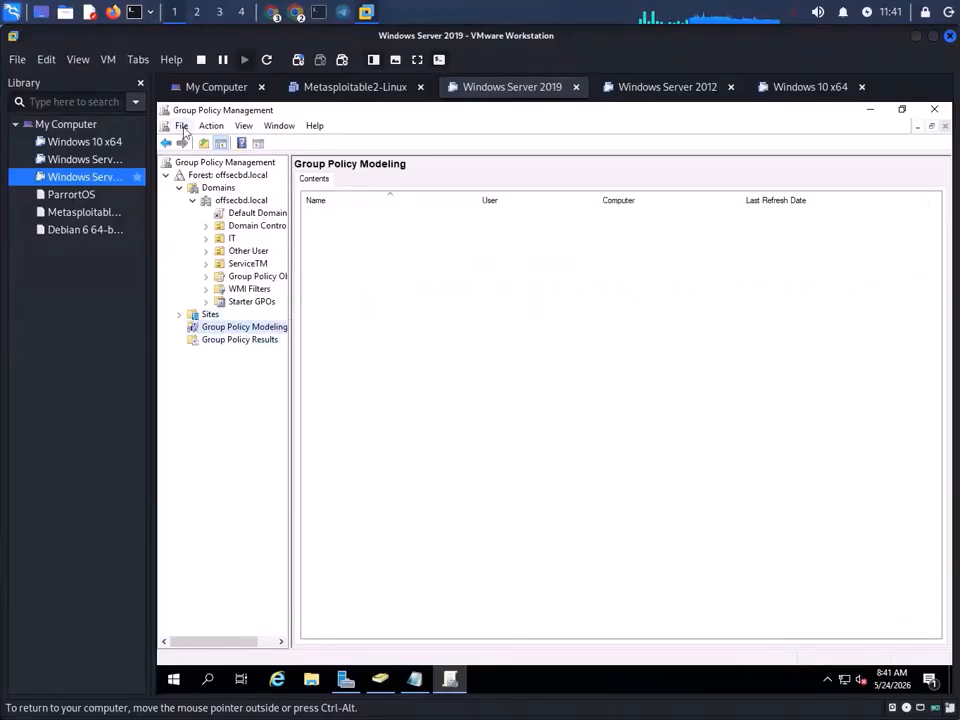
- Re-expand the forest tree, view Sites and Group Policy Results, then close Group Policy Management
{"action": "right_click", "coordinate": [240, 177]}
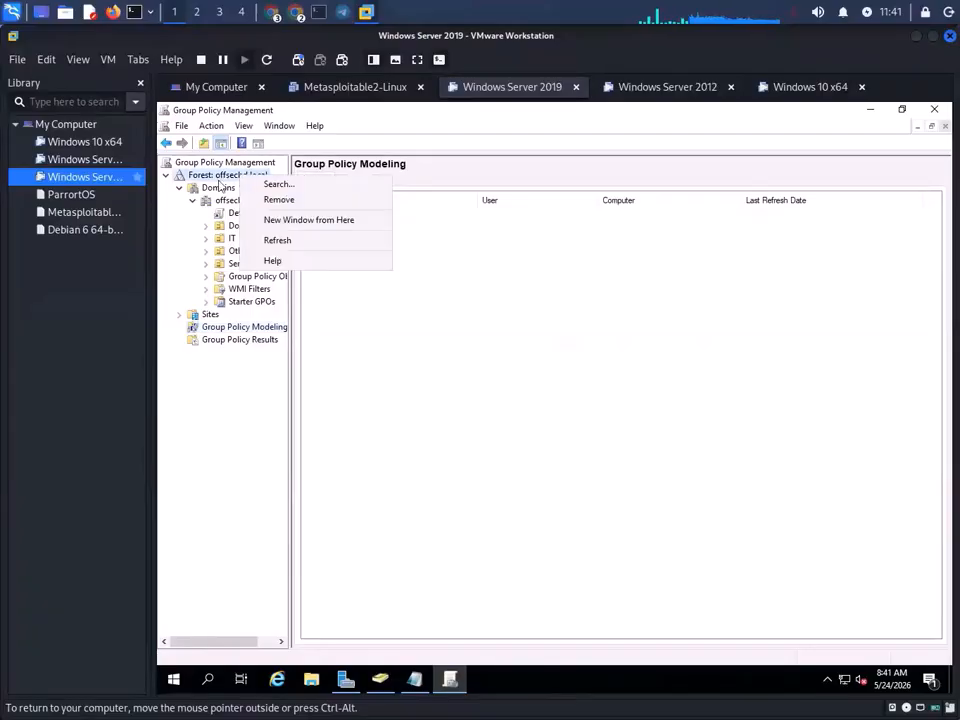
{"action": "left_click", "coordinate": [219, 180]}
{"action": "double_click", "coordinate": [208, 166]}
{"action": "double_click", "coordinate": [209, 165]}
{"action": "double_click", "coordinate": [214, 177]}
{"action": "left_click", "coordinate": [211, 202]}
{"action": "right_click", "coordinate": [211, 201]}
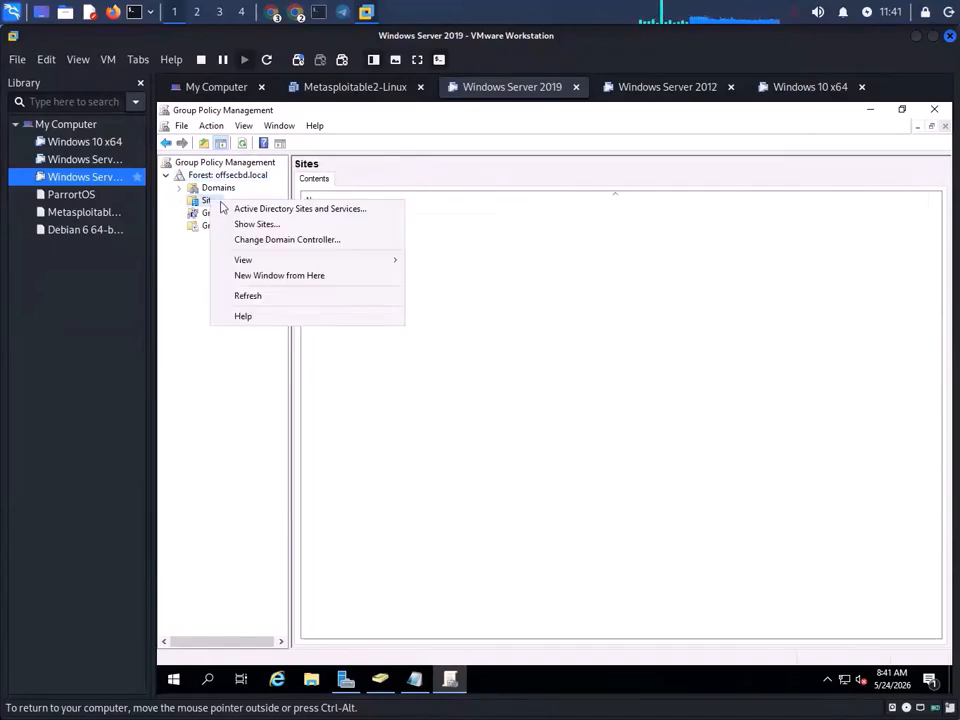
{"action": "double_click", "coordinate": [219, 177]}
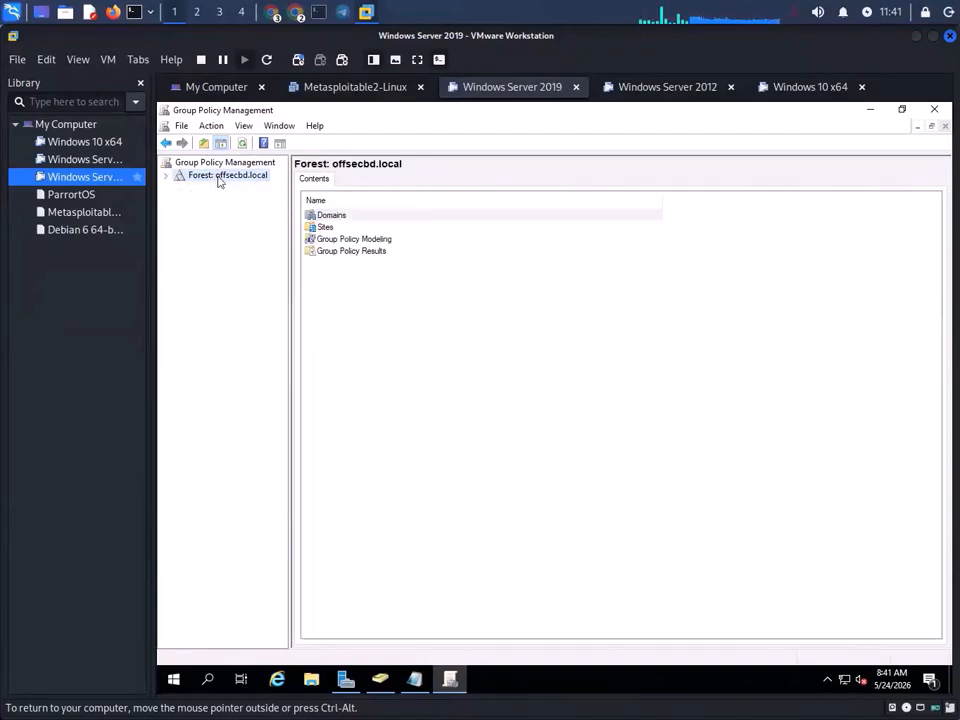
{"action": "double_click", "coordinate": [220, 178]}
{"action": "left_click", "coordinate": [214, 213]}
{"action": "left_click", "coordinate": [216, 226]}
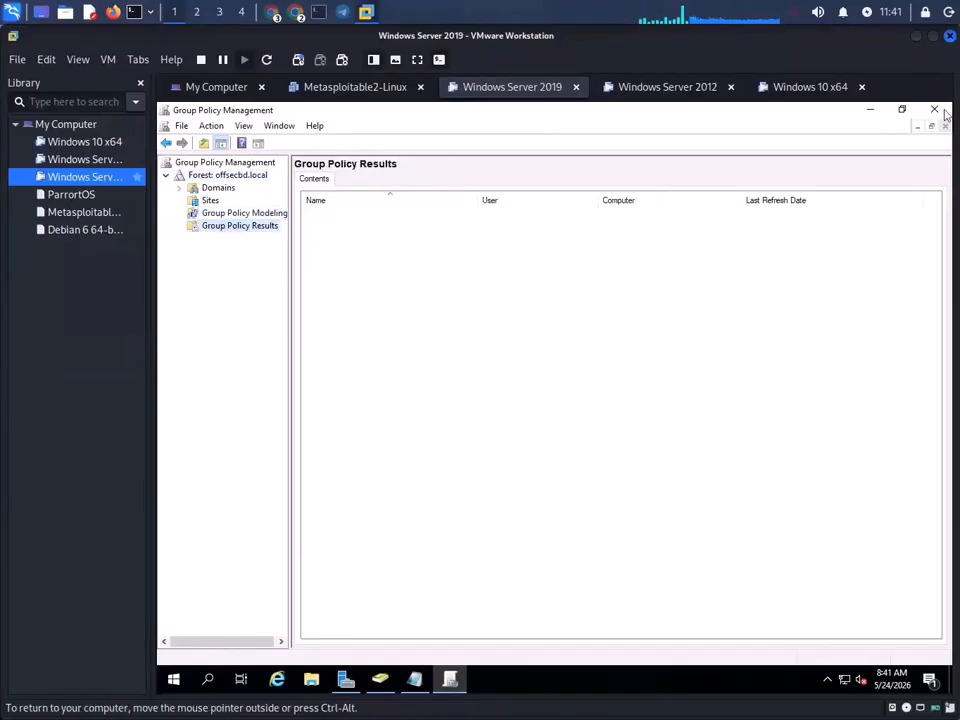
{"action": "left_click", "coordinate": [940, 110]}
- Search 'edit', launch Edit group policy, and dismiss the resulting mmc.exe access error
{"action": "left_click", "coordinate": [208, 679]}
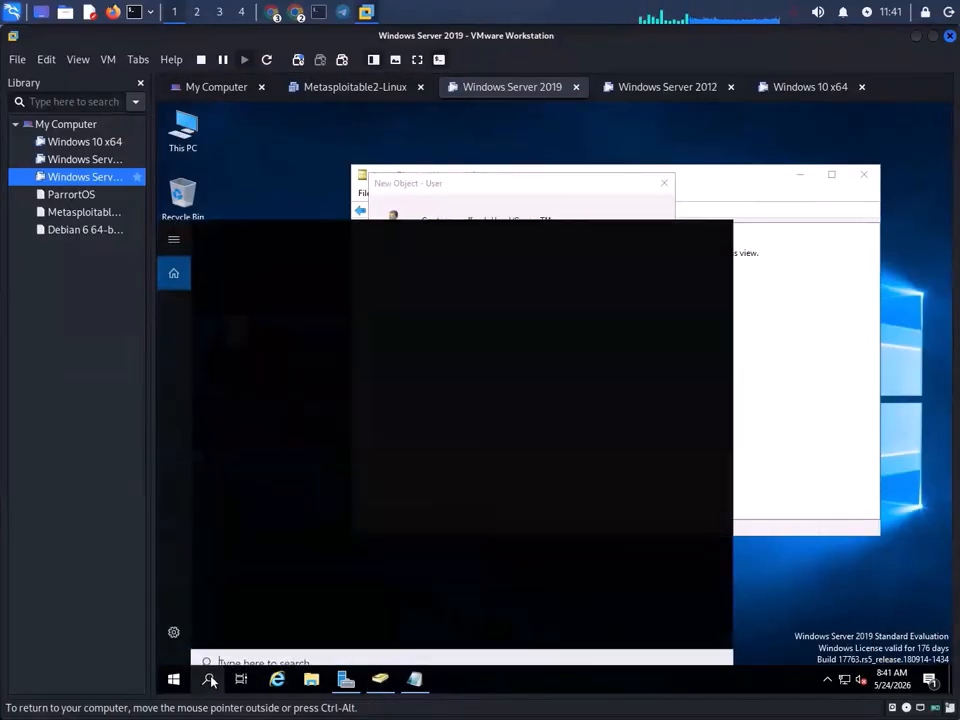
{"action": "type", "text": "edit"}
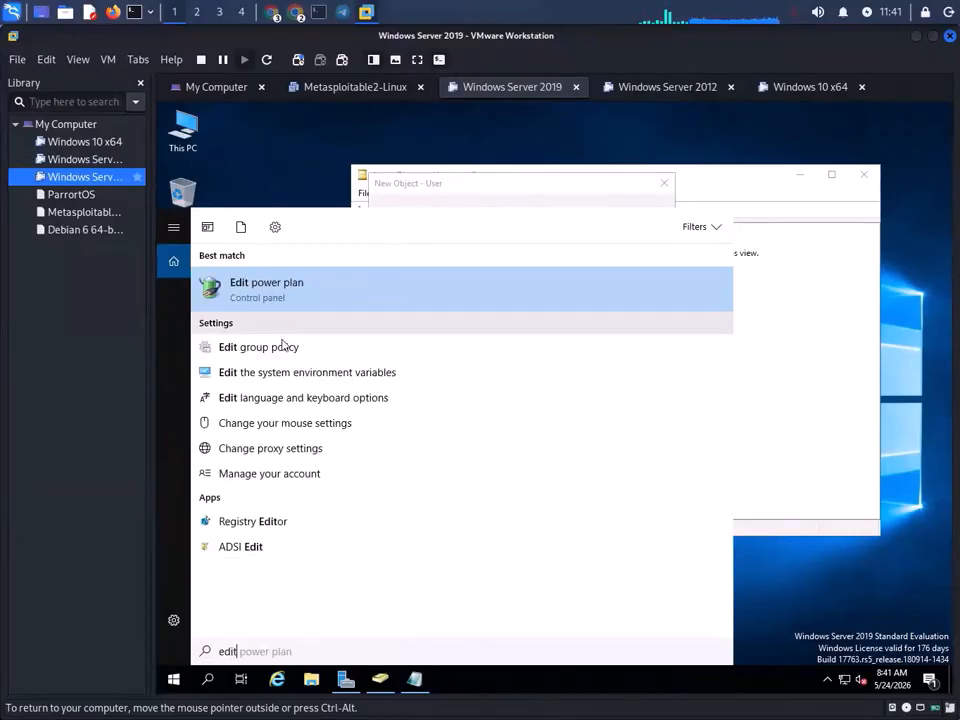
{"action": "left_click", "coordinate": [281, 352]}
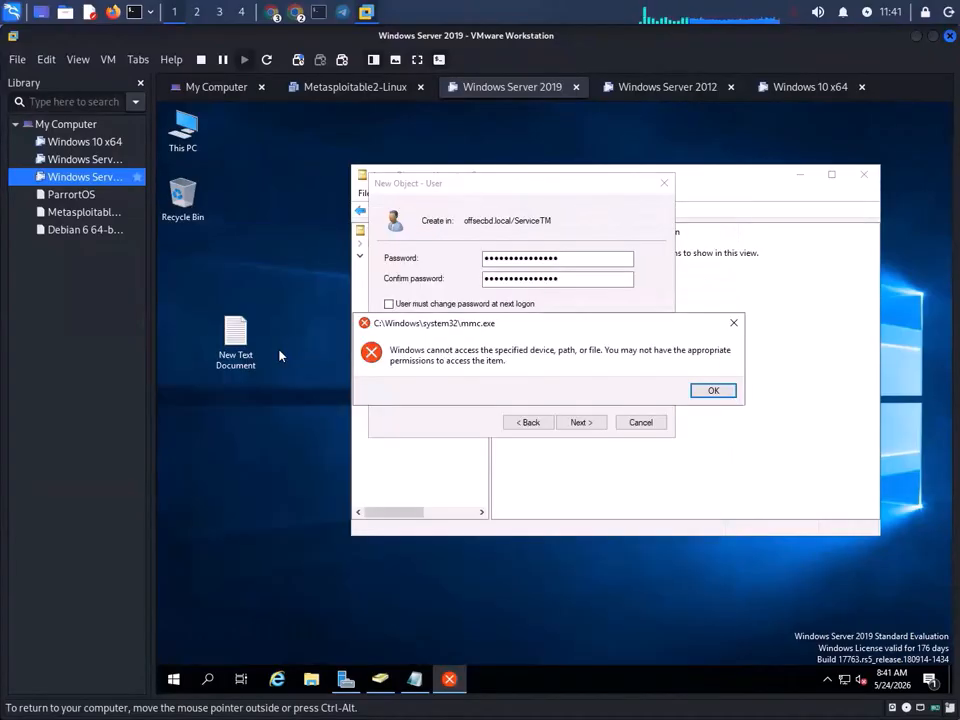
{"action": "left_click", "coordinate": [713, 390]}
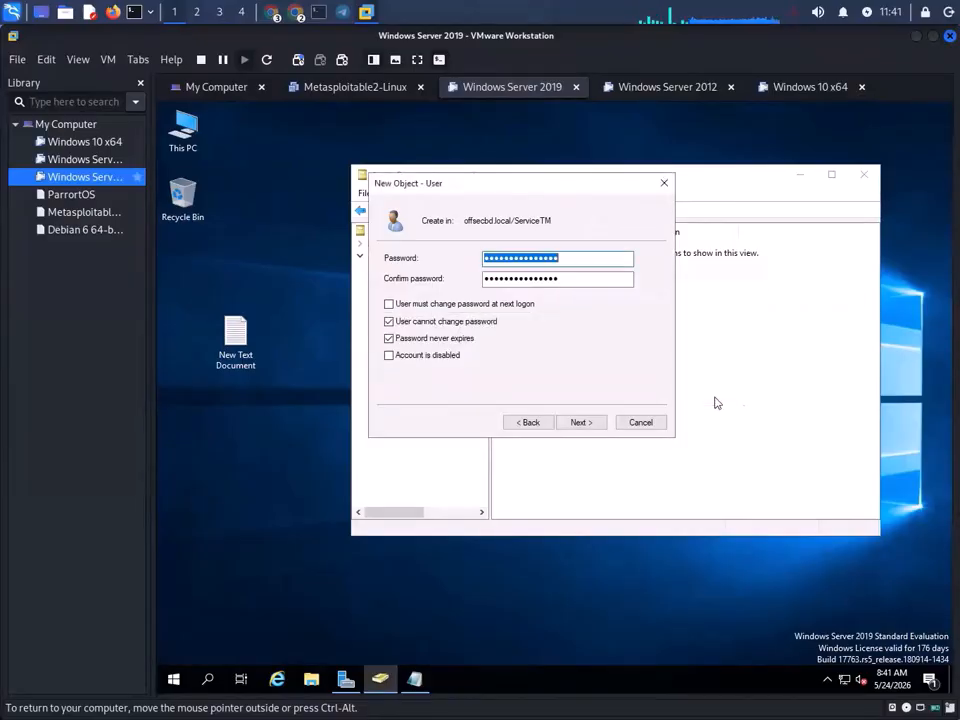
- Bring Server Manager to the front and list its administrative tools
{"action": "left_click", "coordinate": [352, 676]}
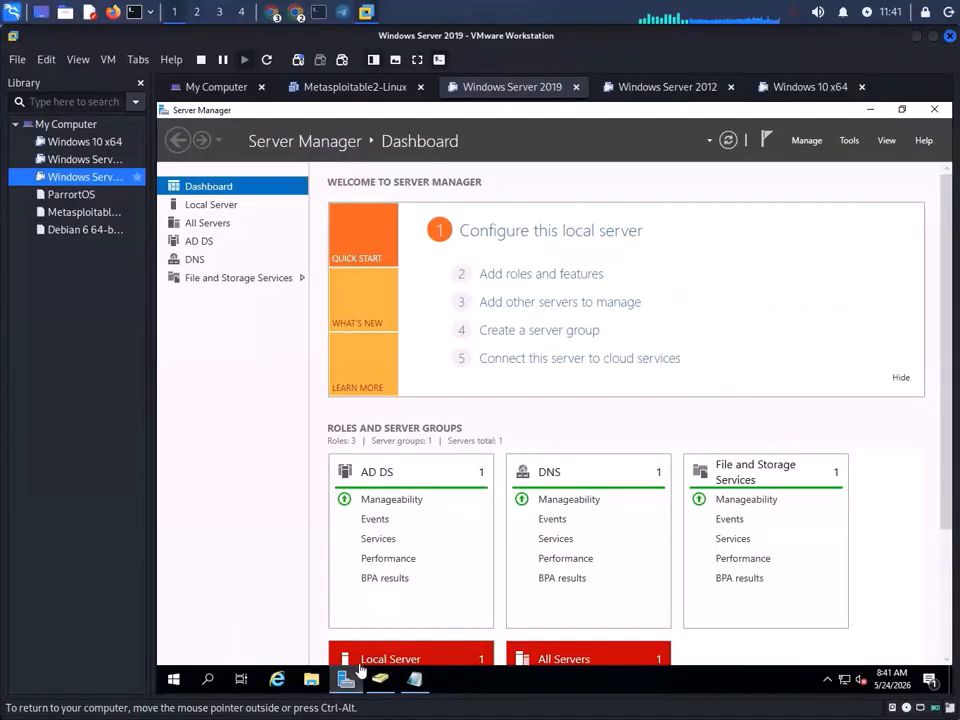
{"action": "left_click", "coordinate": [817, 142]}
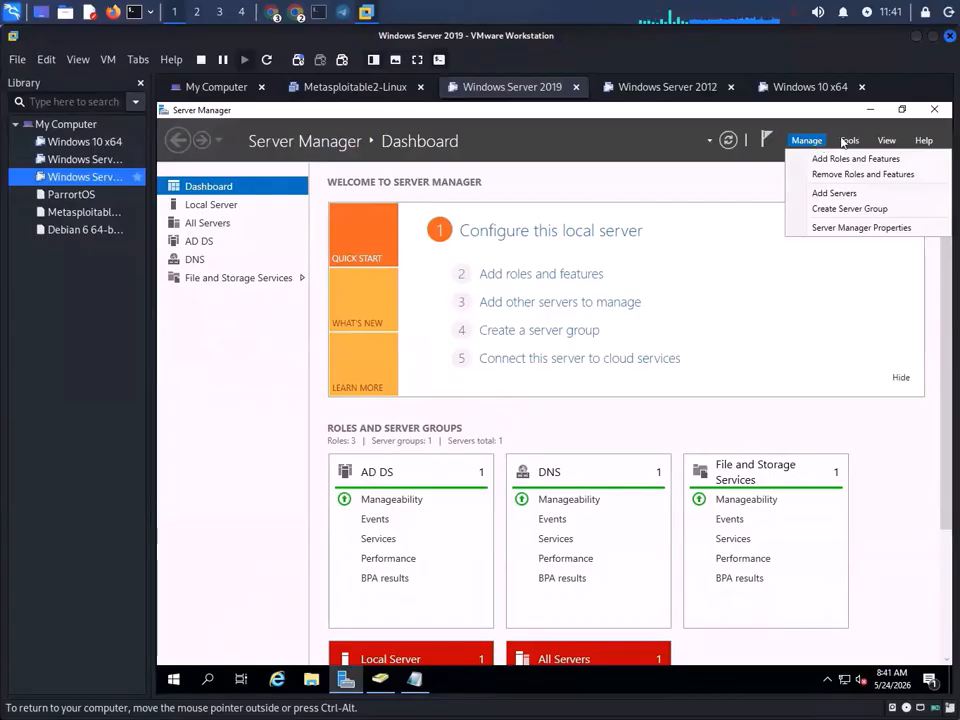
{"action": "left_click", "coordinate": [846, 141]}
{"action": "left_click", "coordinate": [846, 141]}
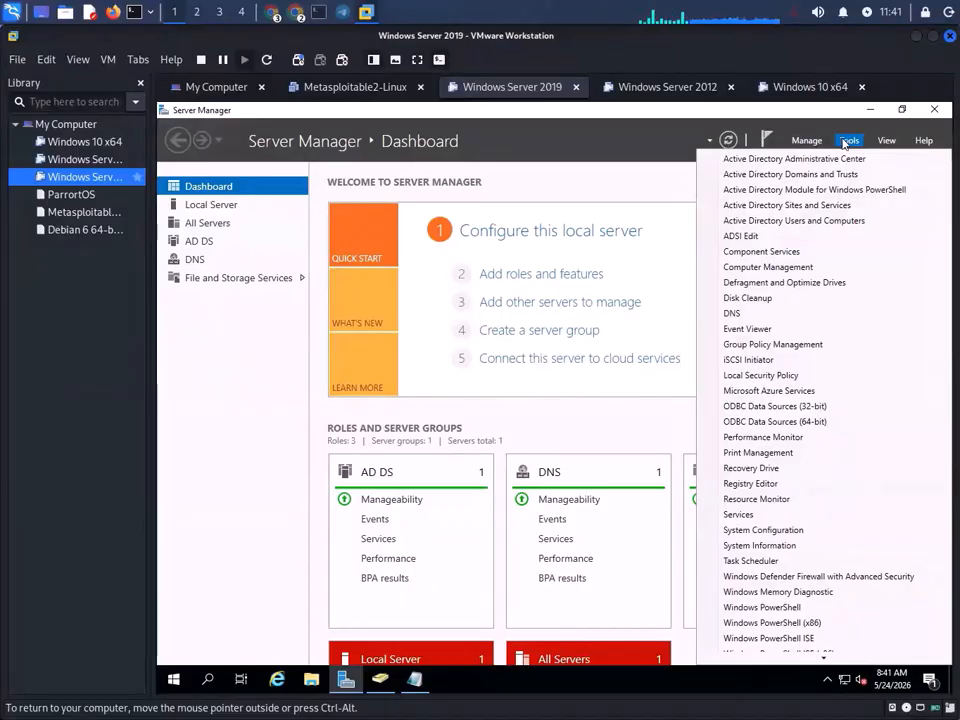
- Open Active Directory Sites and Services, expand Sites and Inter-Site Transports, then close it
{"action": "left_click", "coordinate": [795, 207]}
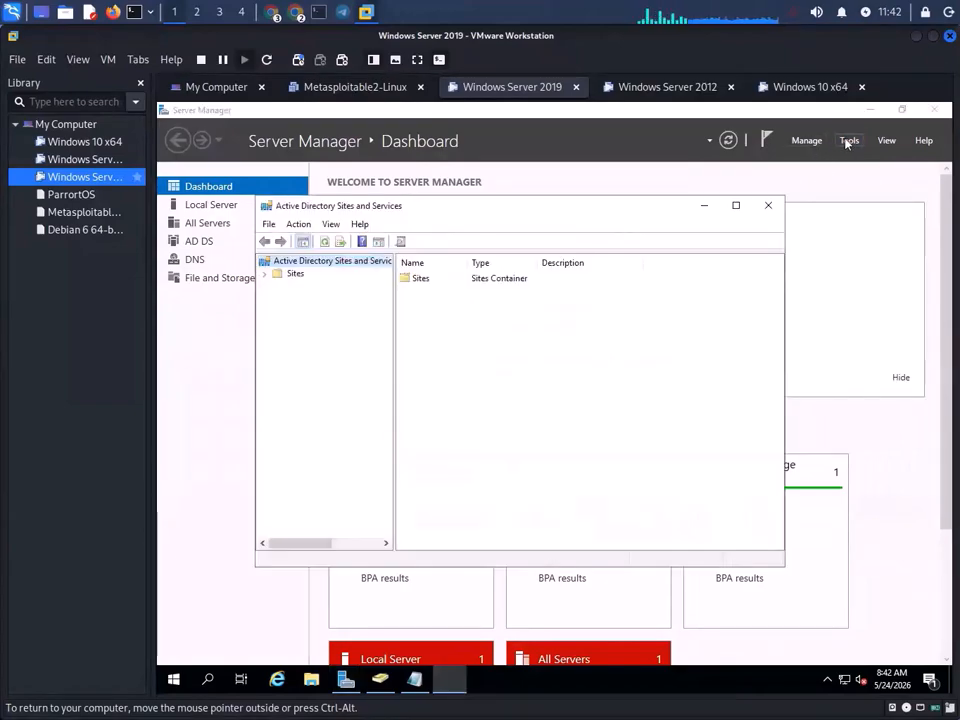
{"action": "left_click", "coordinate": [280, 277]}
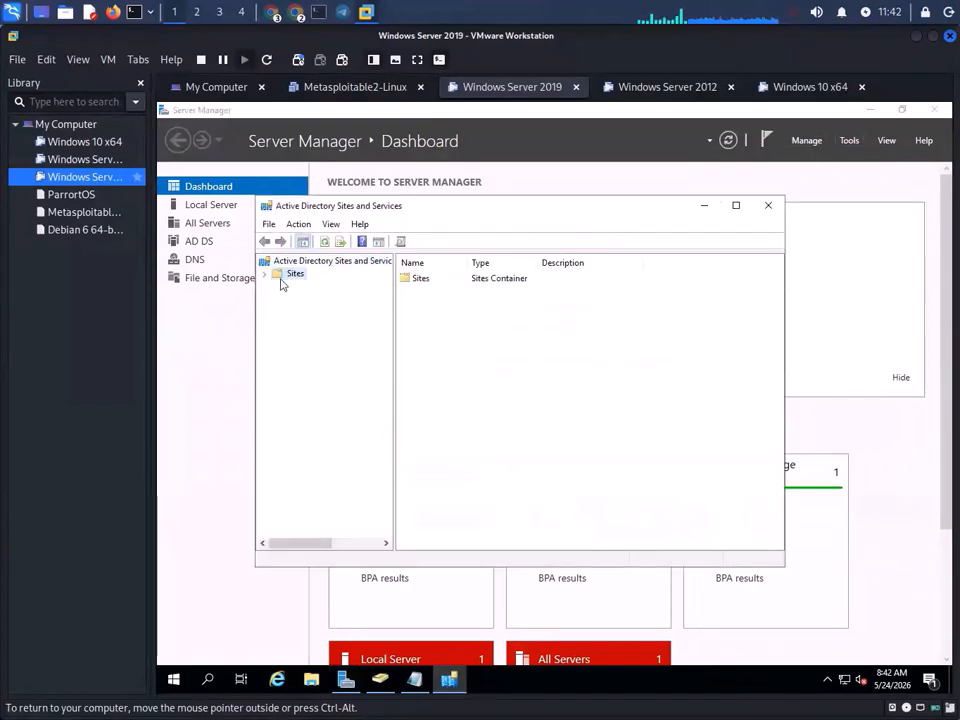
{"action": "double_click", "coordinate": [406, 288]}
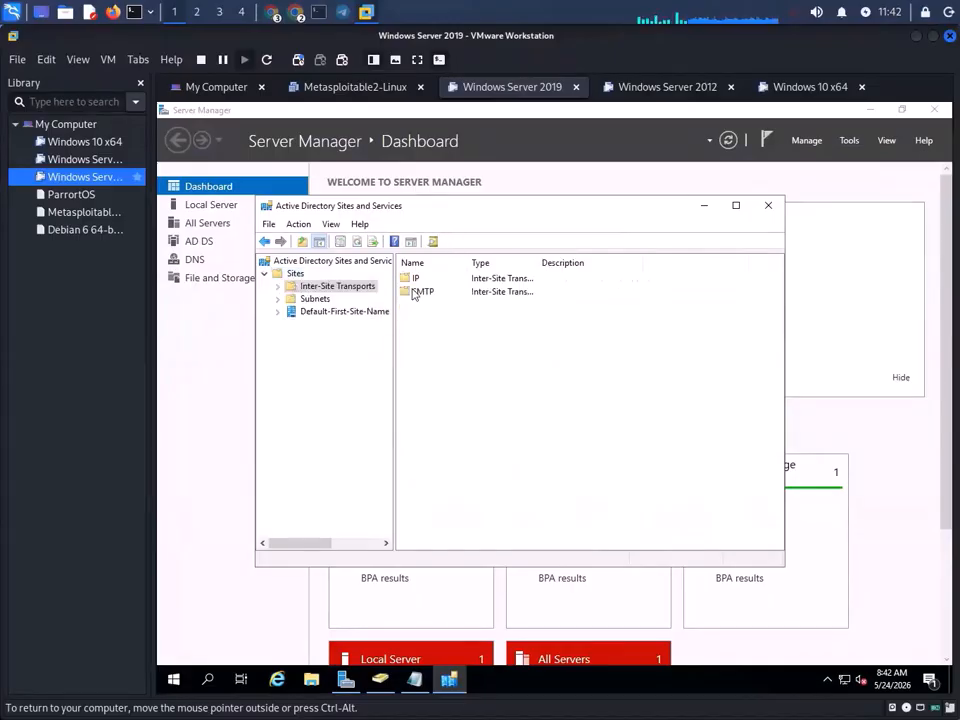
{"action": "left_click", "coordinate": [780, 208]}
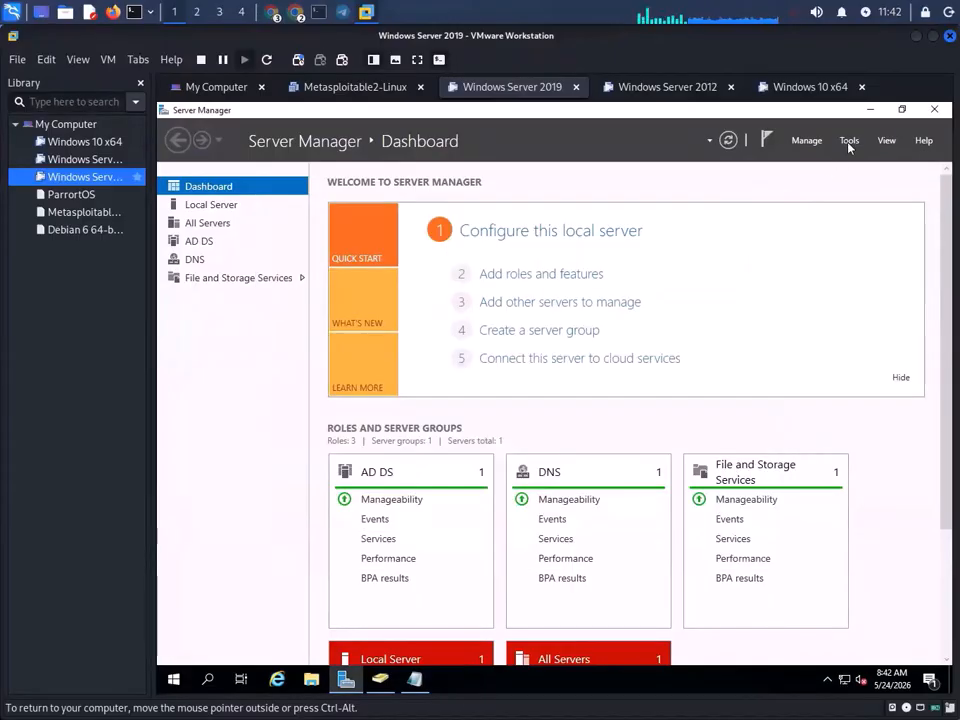
{"action": "left_click", "coordinate": [849, 140]}
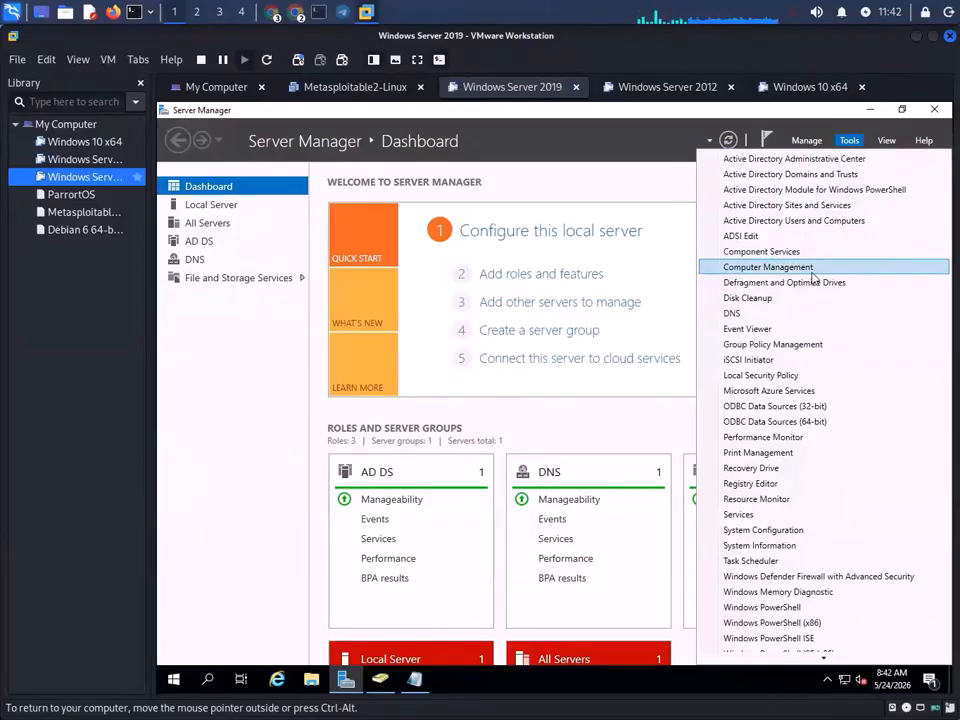
- Close Group Policy Management and launch Computer Management from Server Manager's Tools list
{"action": "left_click", "coordinate": [745, 345]}
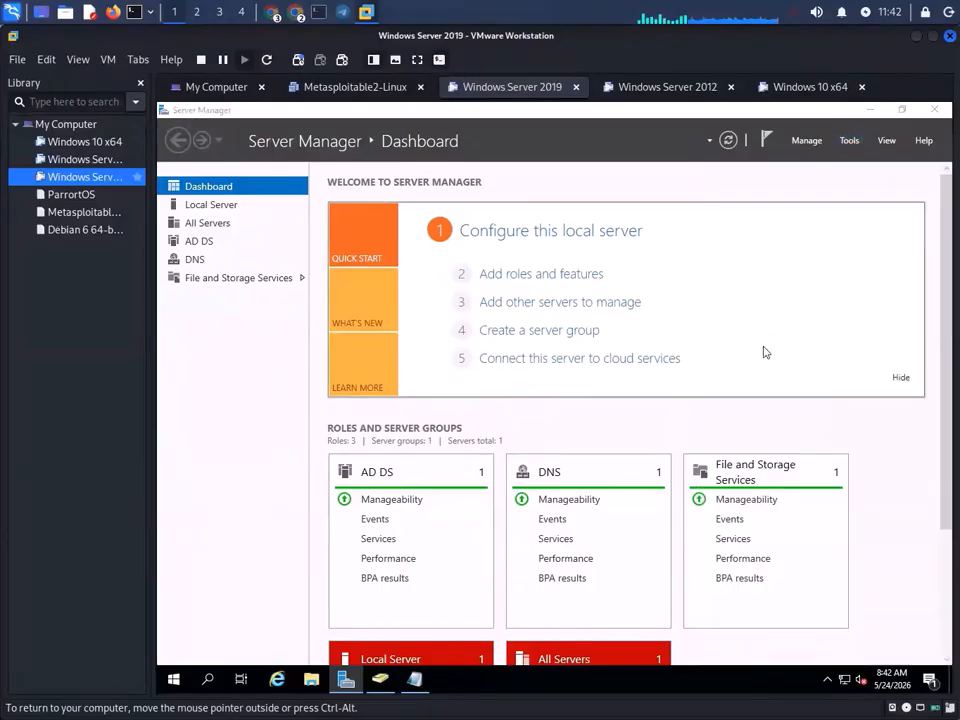
{"action": "left_click", "coordinate": [934, 109]}
{"action": "left_click", "coordinate": [847, 140]}
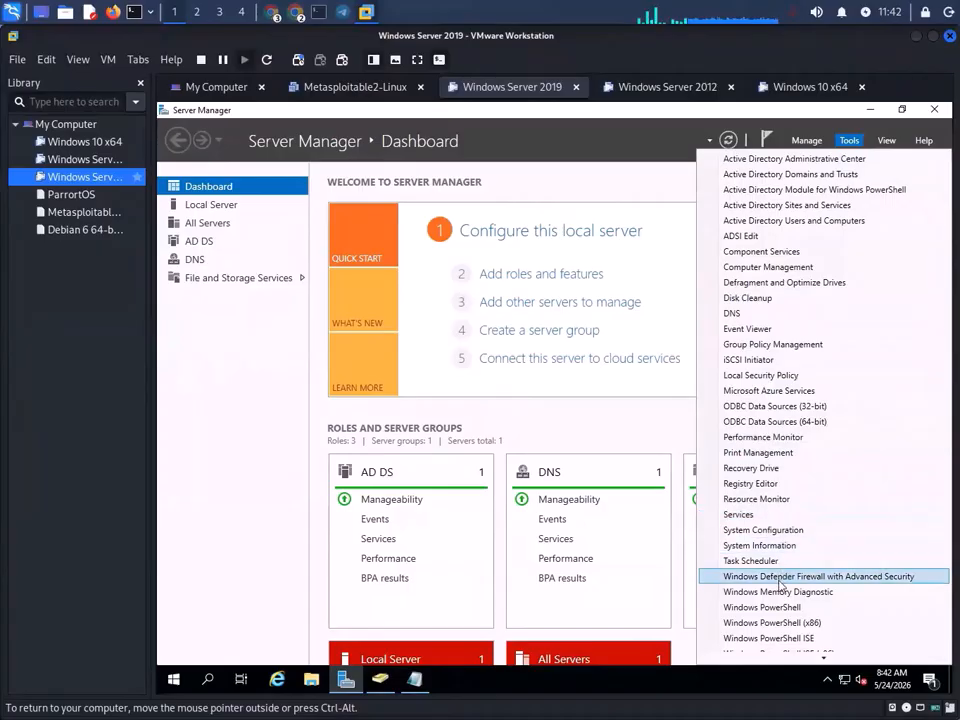
{"action": "scroll", "coordinate": [786, 544], "scroll_direction": "down", "scroll_amount": 1}
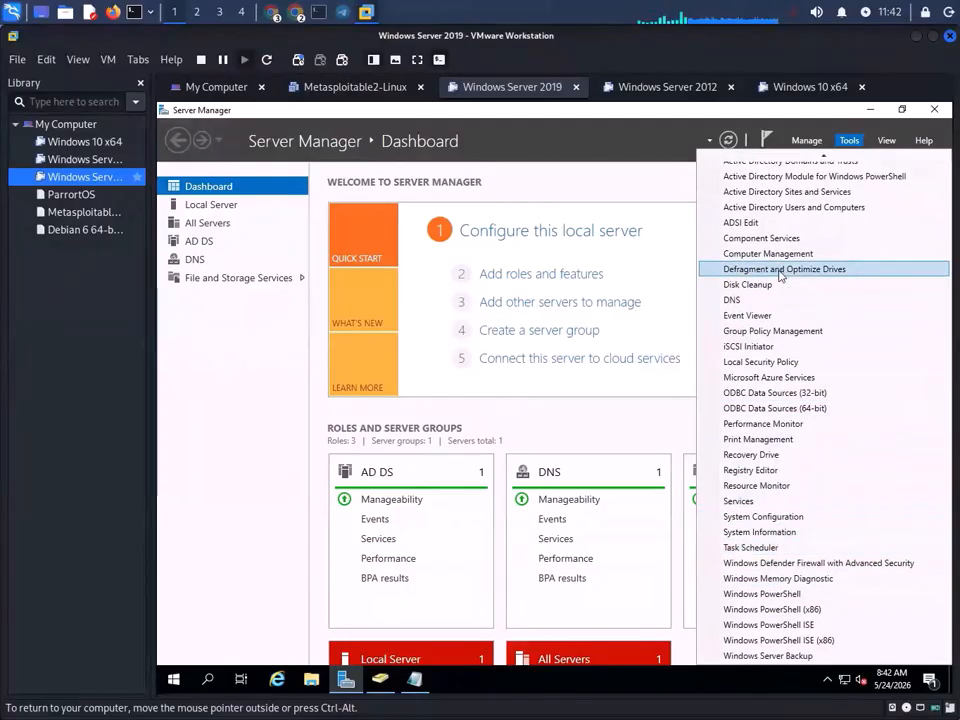
{"action": "scroll", "coordinate": [783, 276], "scroll_direction": "up", "scroll_amount": 1}
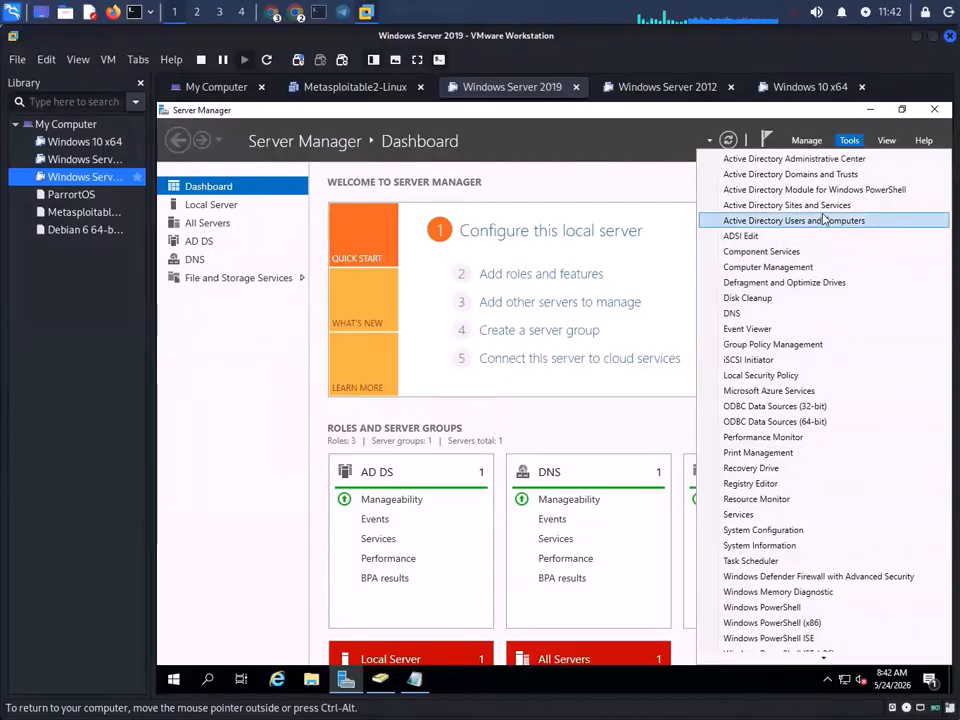
{"action": "left_click", "coordinate": [786, 266]}
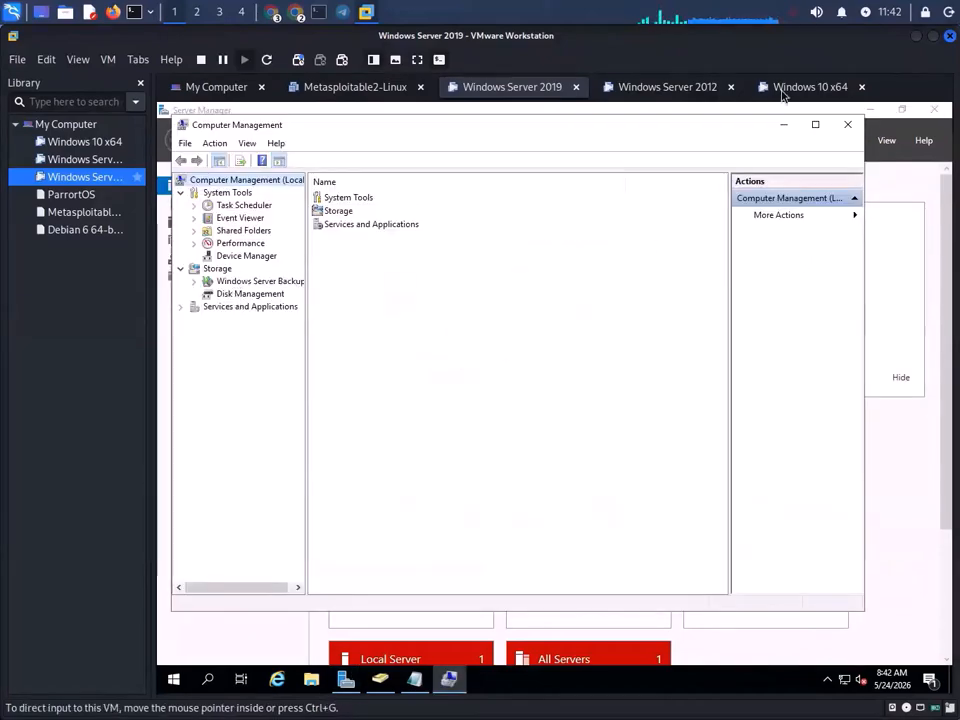
- Close Computer Management, then browse Services and Event Viewer in Component Services and close it
{"action": "left_click", "coordinate": [847, 124]}
{"action": "left_click", "coordinate": [847, 141]}
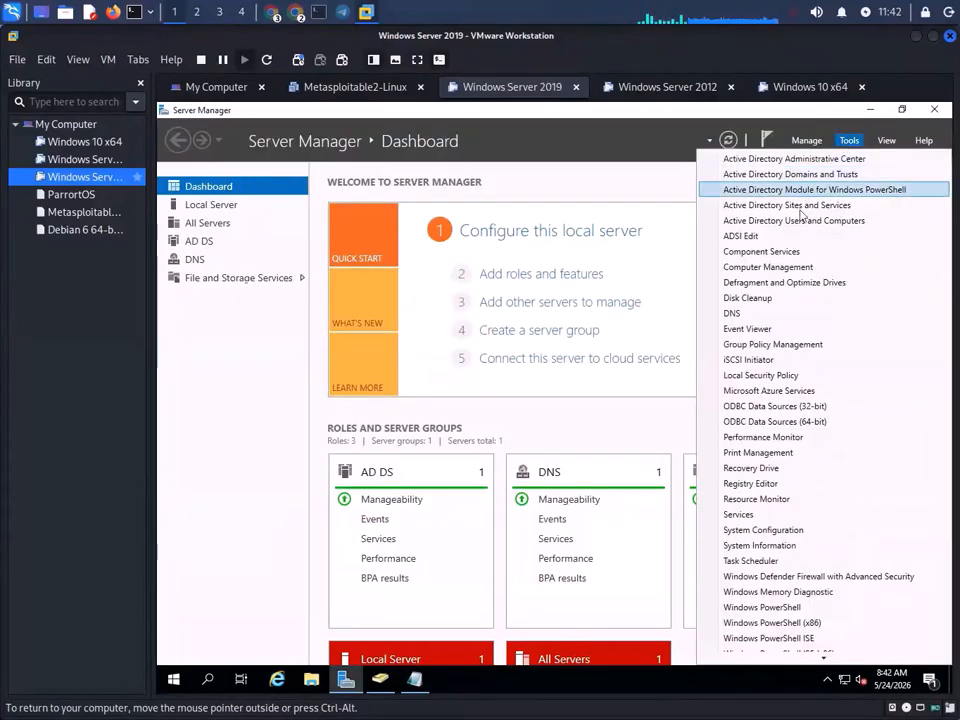
{"action": "left_click", "coordinate": [770, 252]}
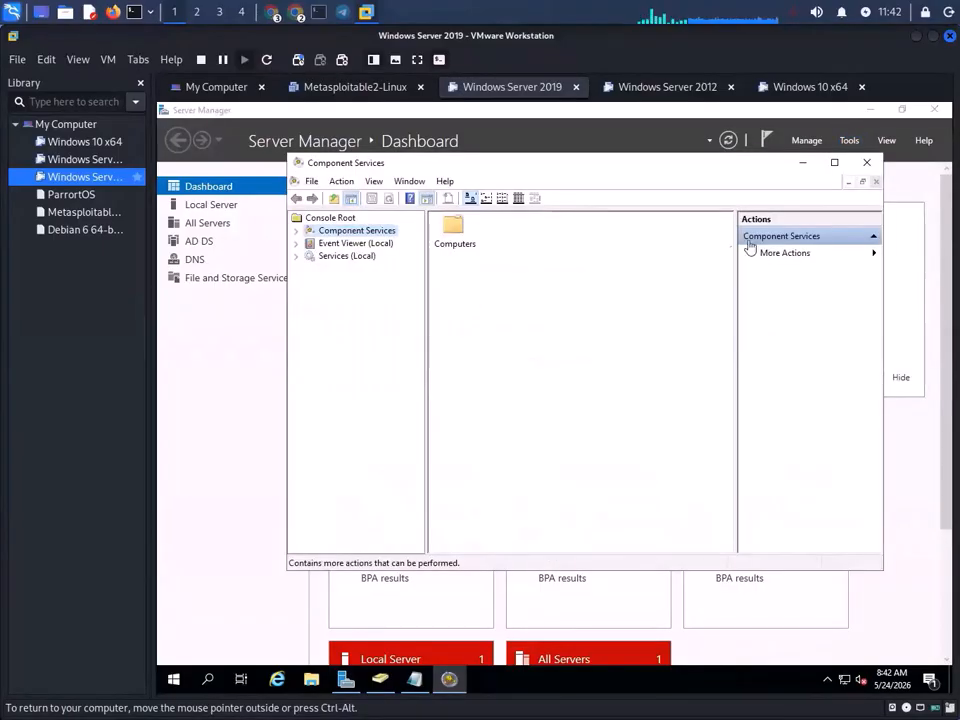
{"action": "left_click", "coordinate": [326, 257]}
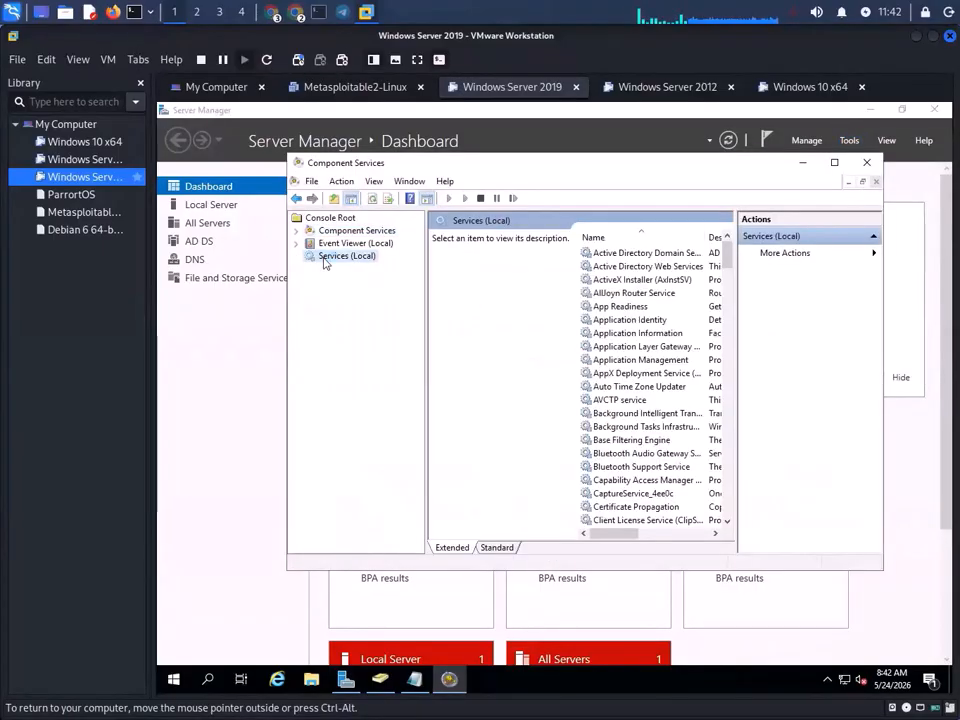
{"action": "double_click", "coordinate": [367, 246]}
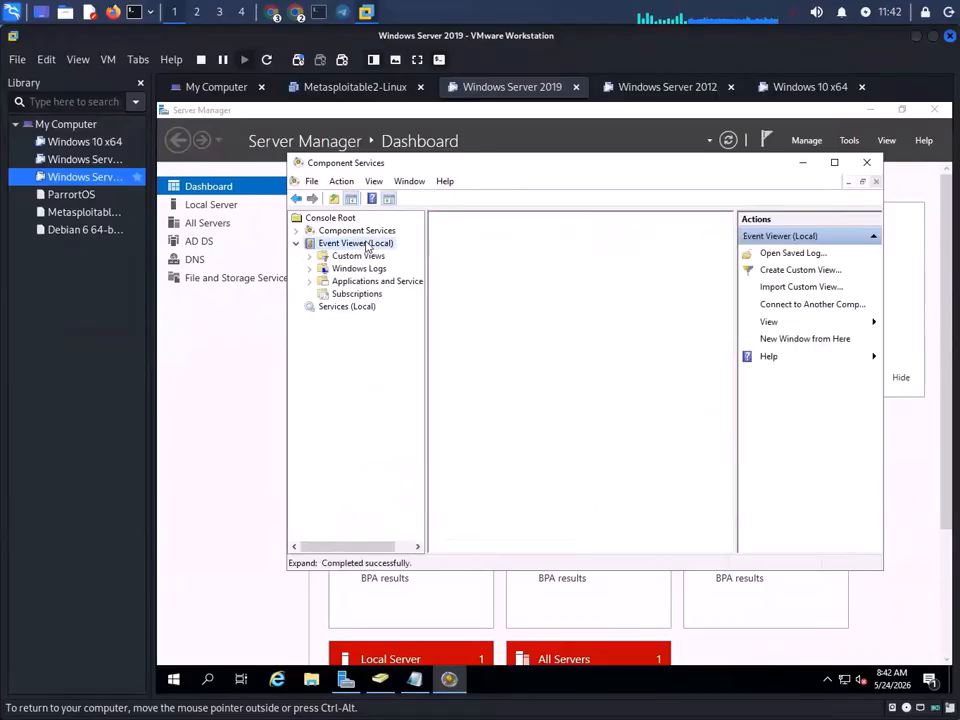
{"action": "left_click", "coordinate": [866, 162]}
- Open Active Directory Users and Computers from Tools and minimize Server Manager
{"action": "left_click", "coordinate": [849, 140]}
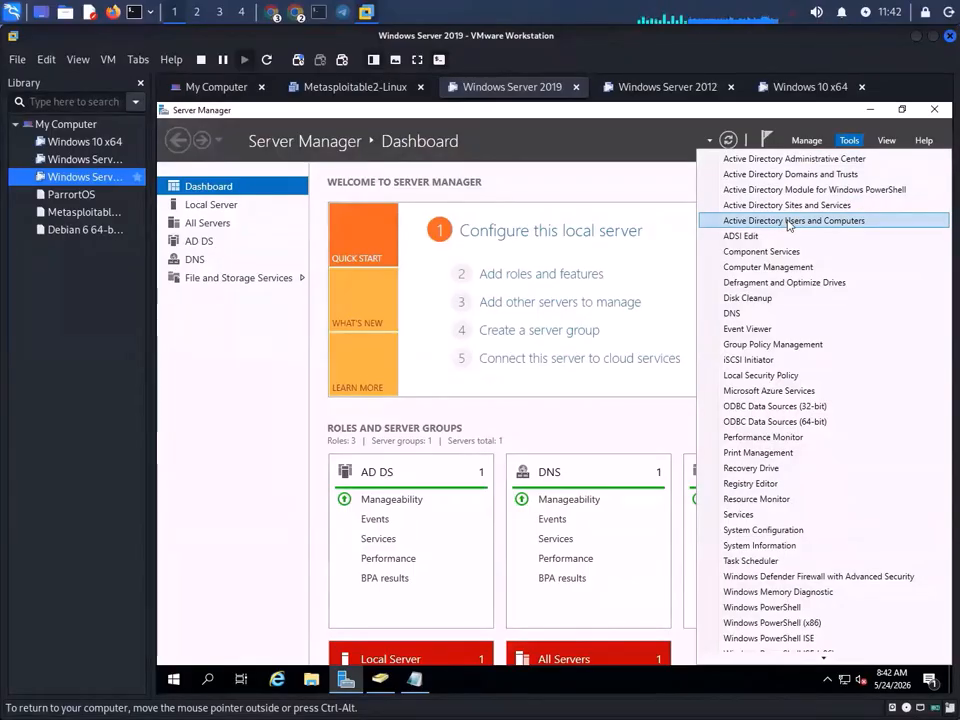
{"action": "left_click", "coordinate": [788, 224]}
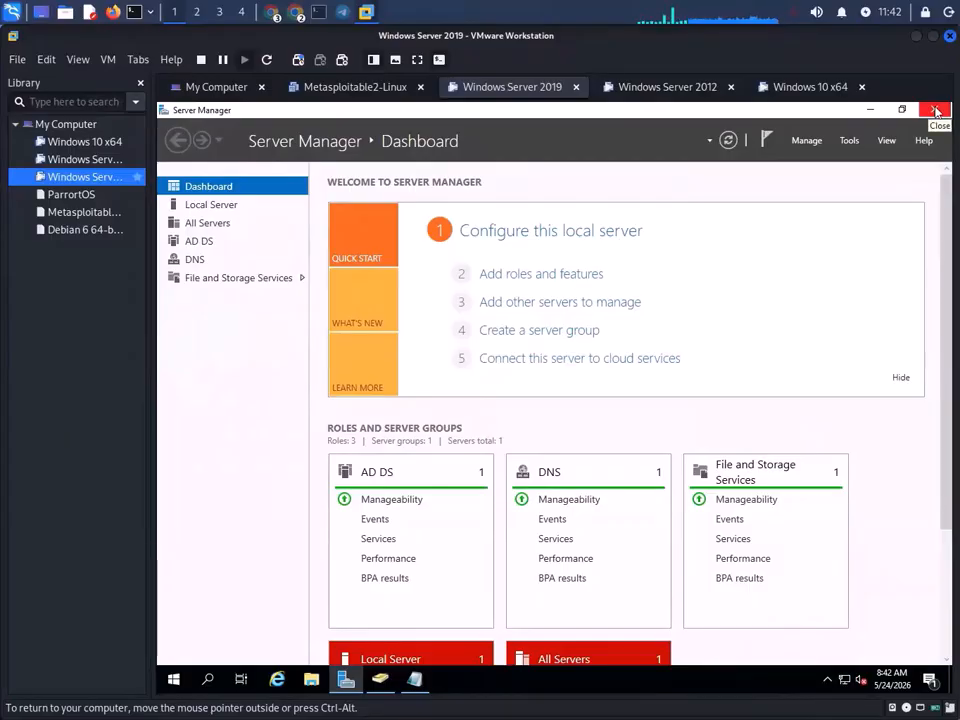
{"action": "left_click", "coordinate": [870, 110]}
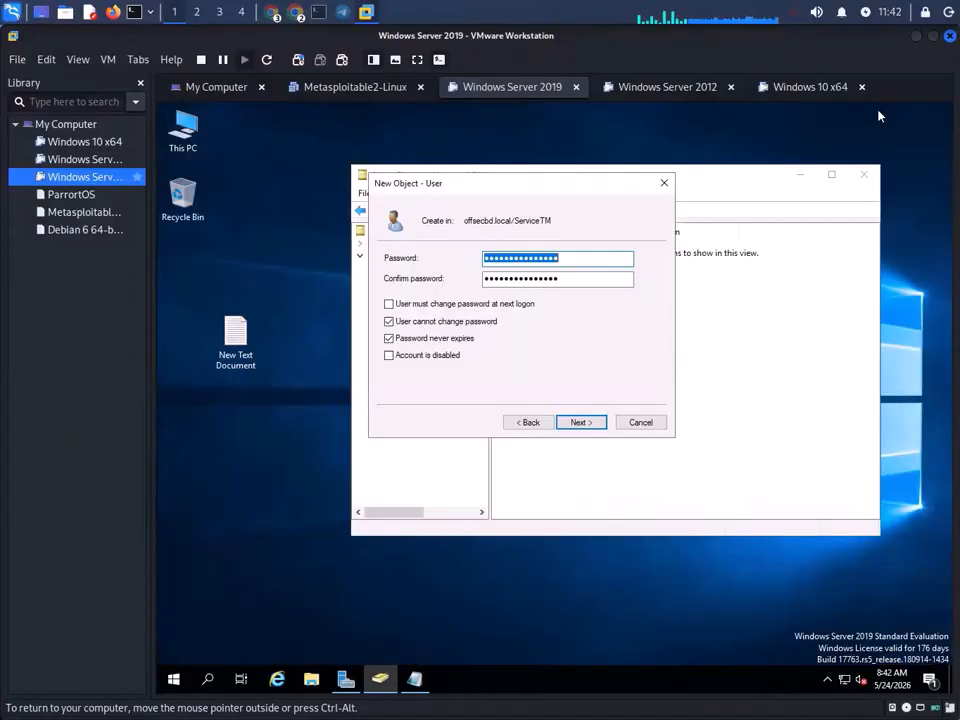
- Cancel the unfinished new-user dialog and start a fresh New > User in the ServiceTM OU
{"action": "left_click", "coordinate": [533, 424]}
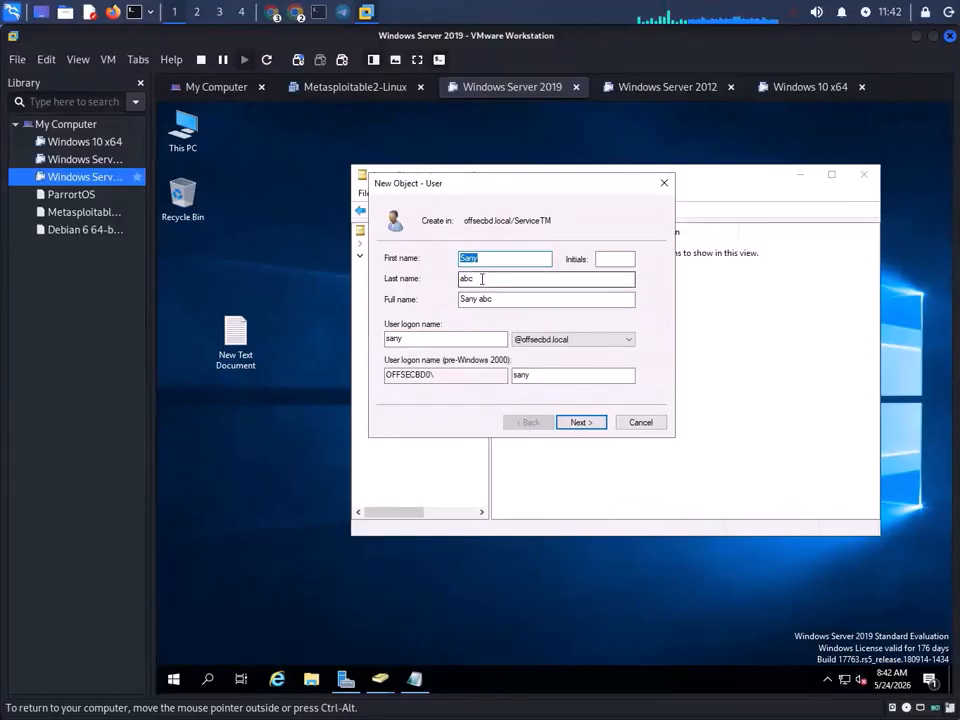
{"action": "left_click", "coordinate": [668, 185]}
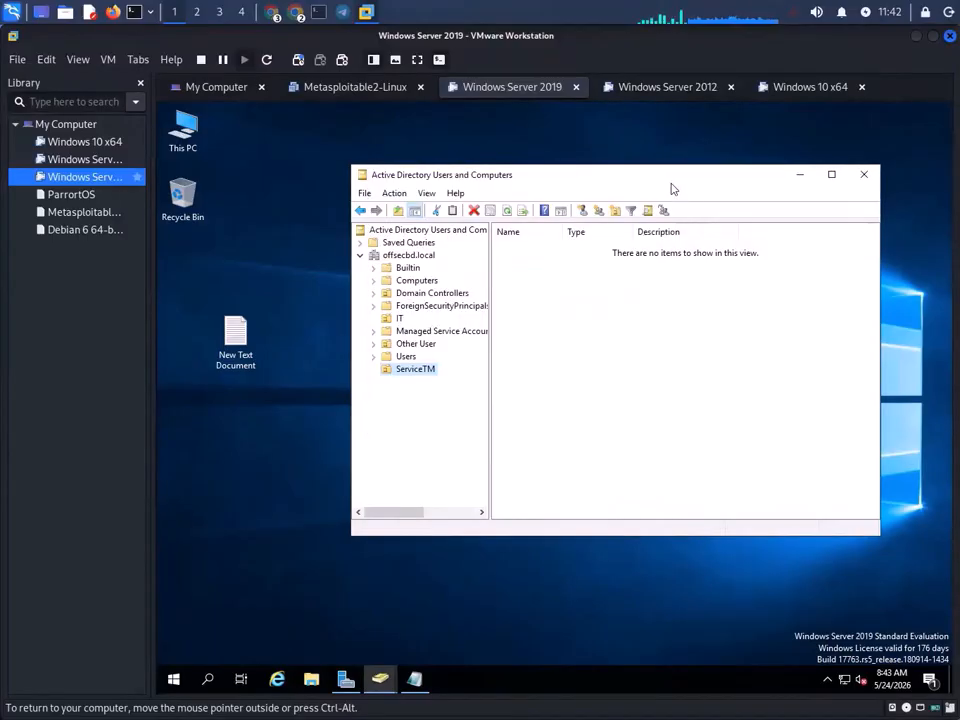
{"action": "right_click", "coordinate": [407, 375]}
{"action": "mouse_move", "coordinate": [520, 431]}
{"action": "left_click", "coordinate": [589, 569]}
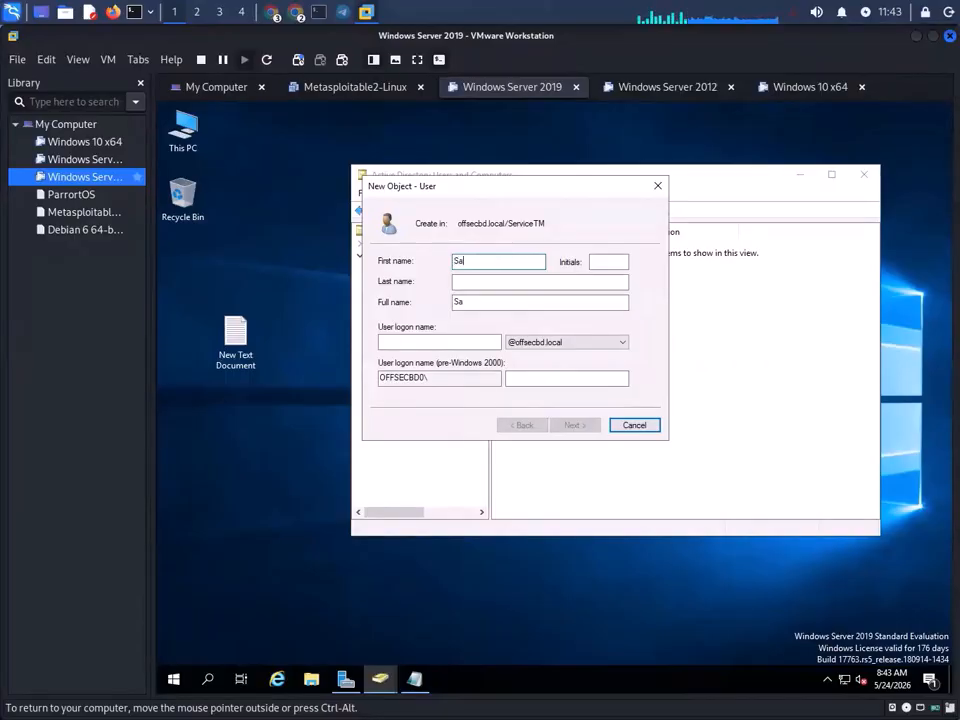
- Enter the user's names, remove the duplicated last name from the full name, add the logon name, continue
{"action": "left_click", "coordinate": [489, 277]}
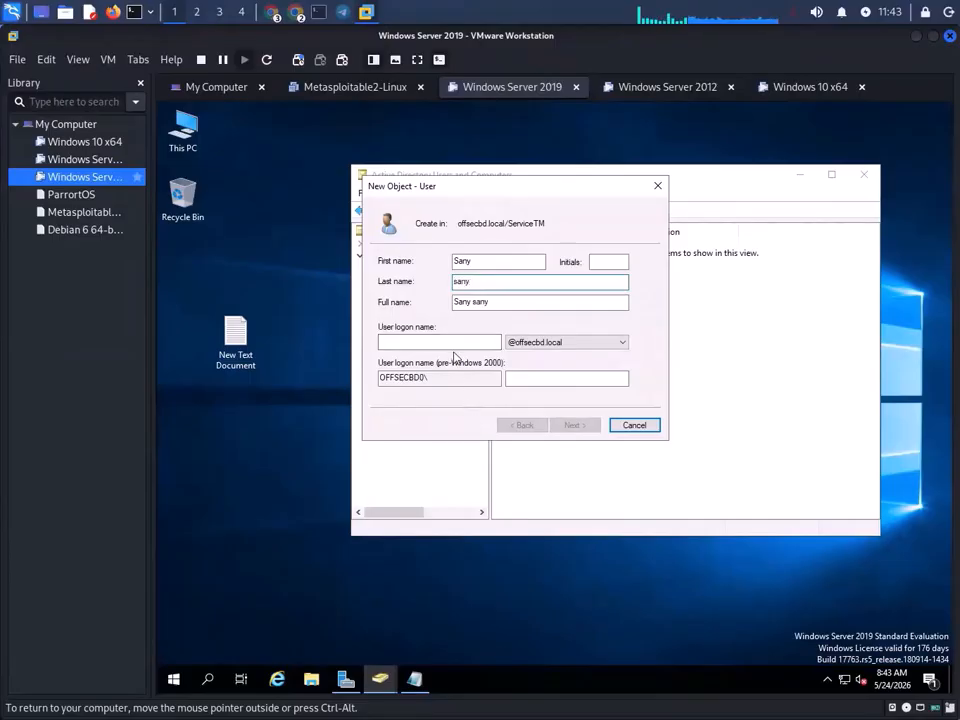
{"action": "double_click", "coordinate": [478, 302]}
{"action": "key", "text": "BackSpace"}
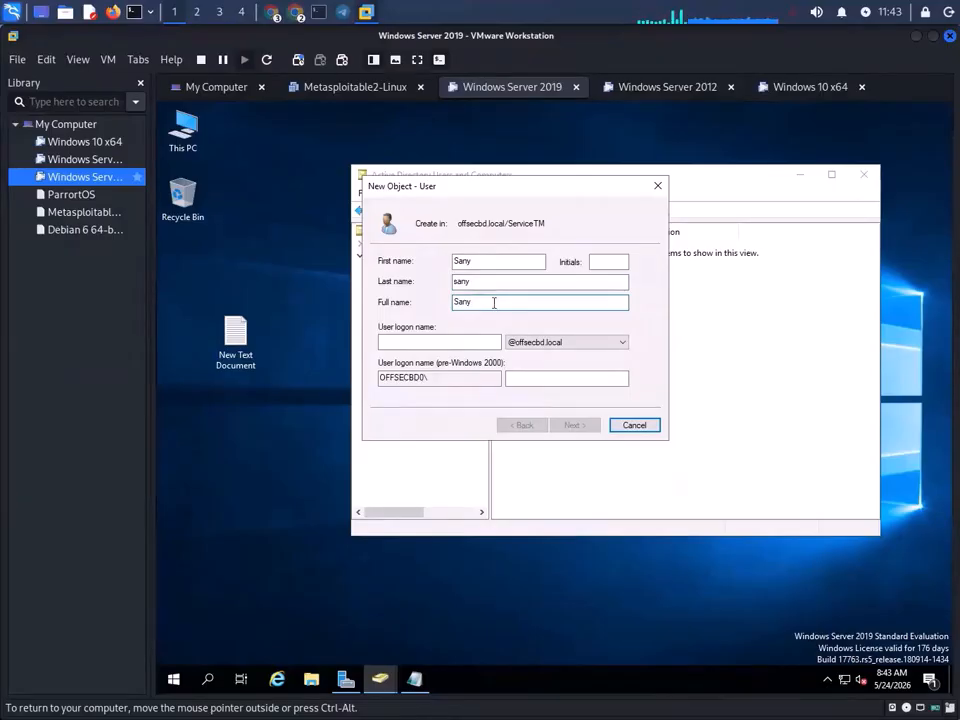
{"action": "left_click", "coordinate": [442, 343]}
{"action": "left_click", "coordinate": [442, 343]}
{"action": "type", "text": "sany"}
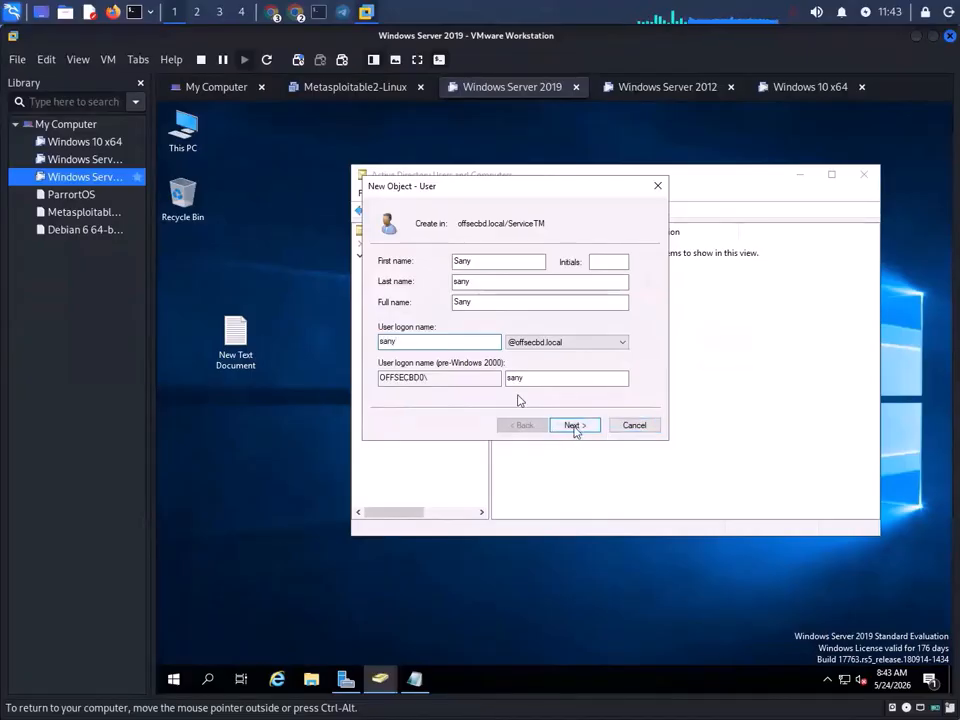
{"action": "left_click", "coordinate": [574, 426]}
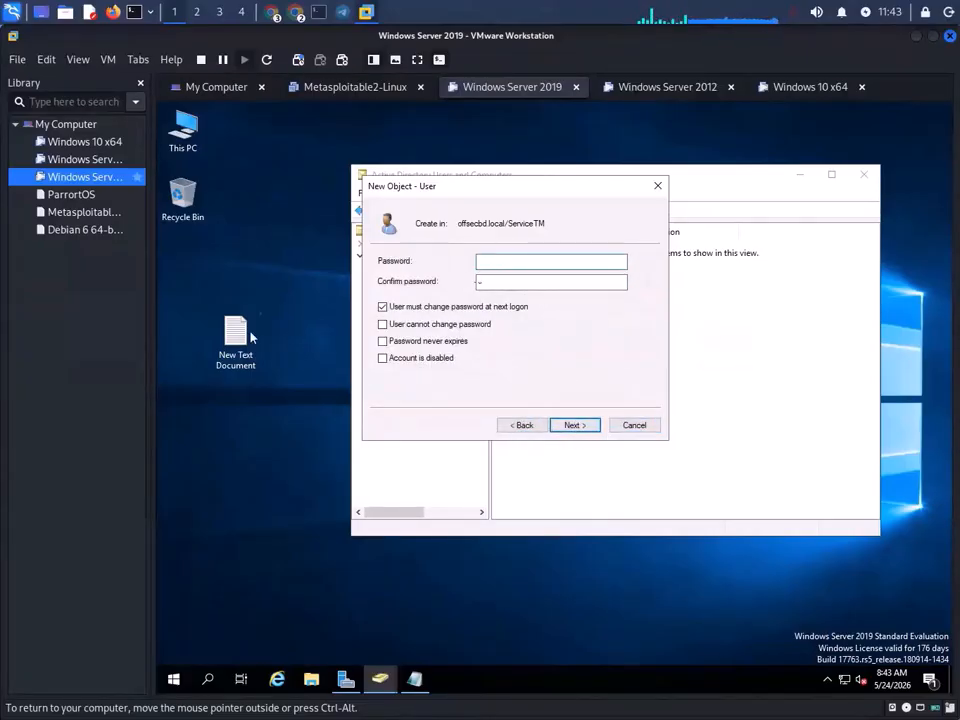
- Paste the noted password into both password fields, try finishing, and dismiss the policy error
{"action": "double_click", "coordinate": [250, 338]}
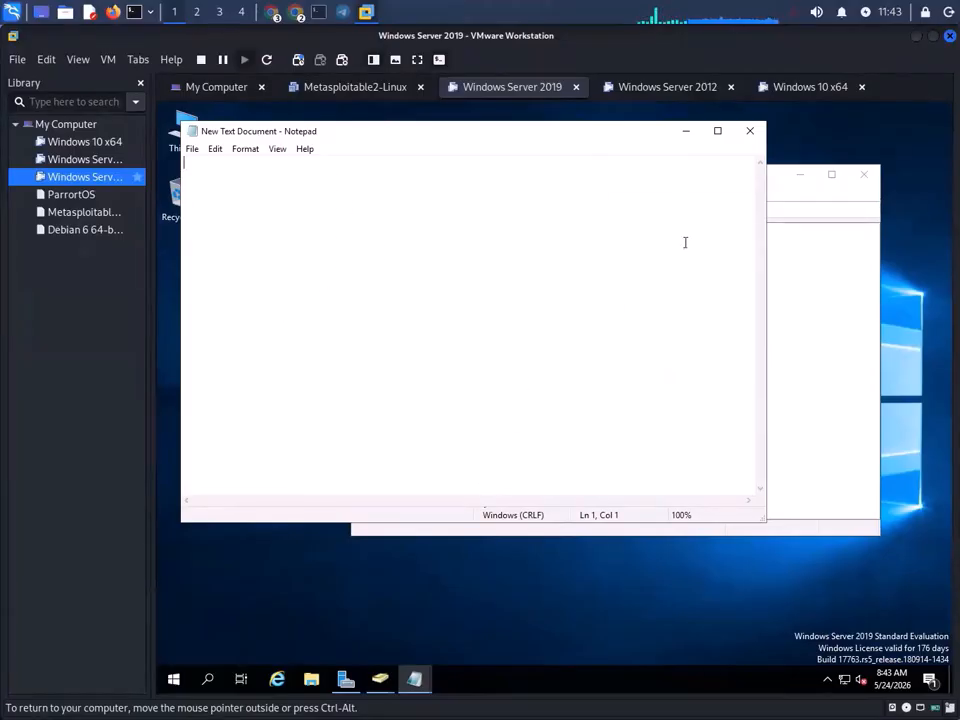
{"action": "left_click", "coordinate": [750, 131]}
{"action": "left_click", "coordinate": [416, 681]}
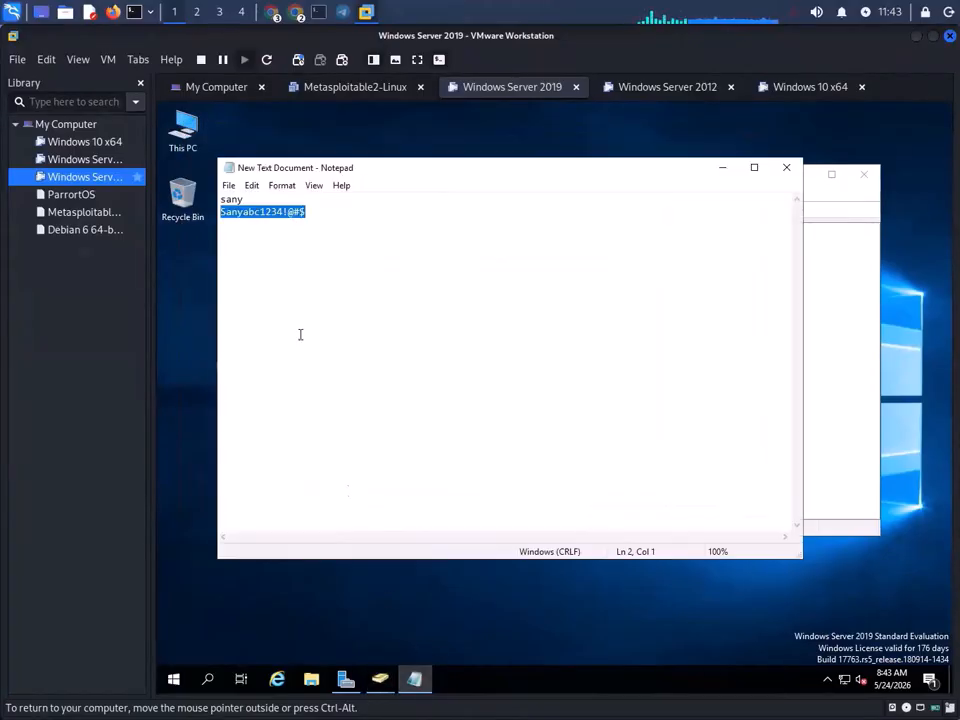
{"action": "left_click", "coordinate": [722, 167]}
{"action": "key", "text": "ctrl+v"}
{"action": "left_click", "coordinate": [546, 283]}
{"action": "key", "text": "ctrl+v"}
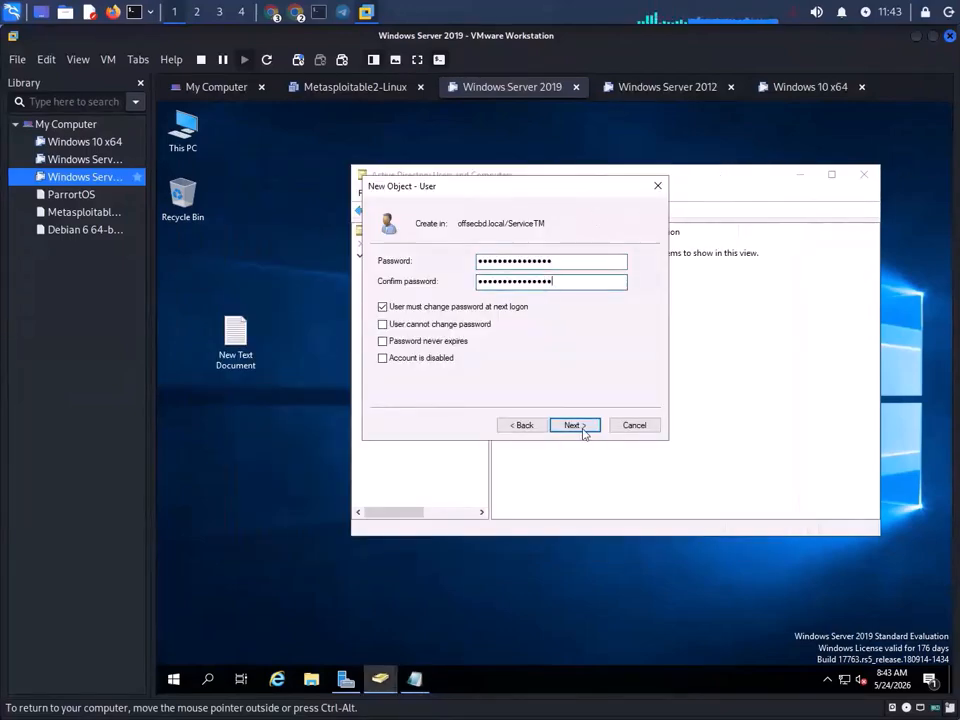
{"action": "left_click", "coordinate": [574, 425]}
{"action": "left_click", "coordinate": [583, 430]}
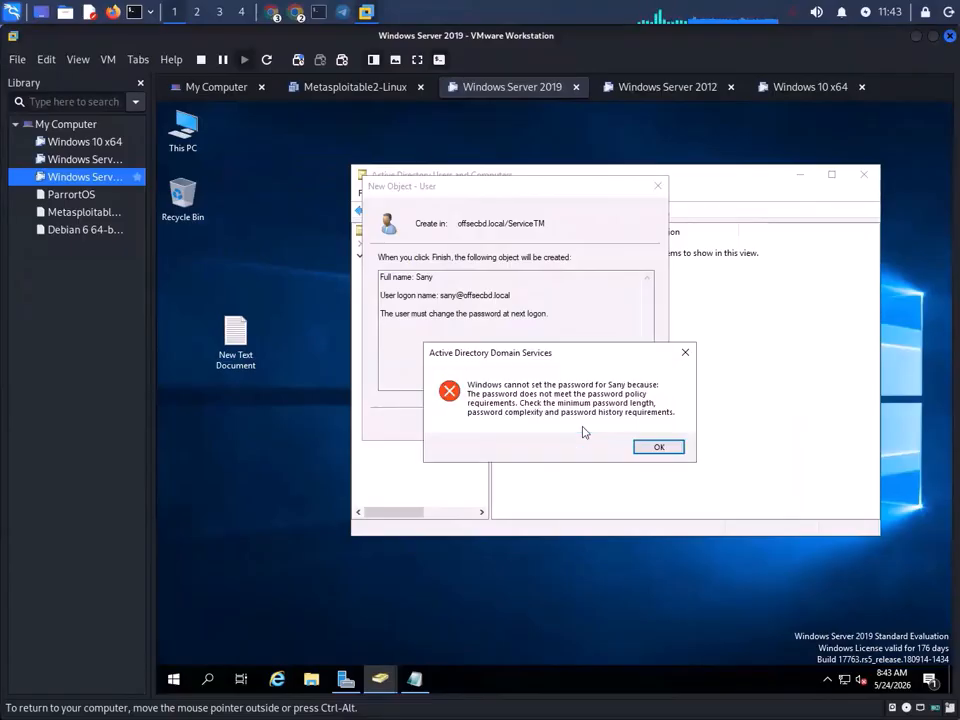
{"action": "left_click", "coordinate": [659, 447]}
{"action": "left_click", "coordinate": [523, 425]}
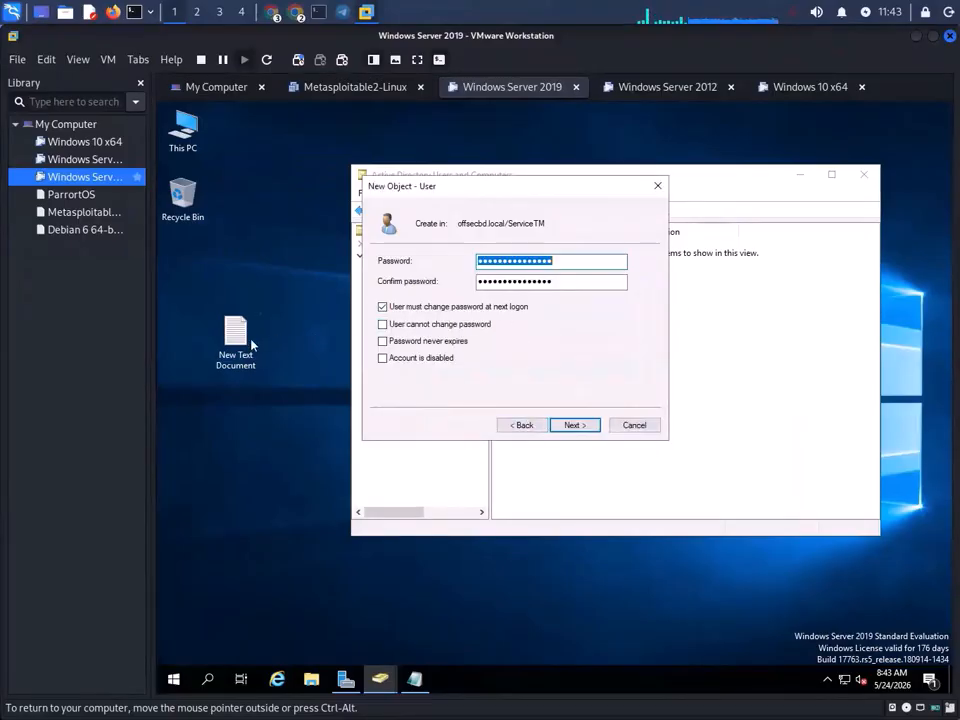
- Revise the start of the noted password in Notepad and copy the new password
{"action": "left_click", "coordinate": [414, 679]}
{"action": "left_click", "coordinate": [309, 211]}
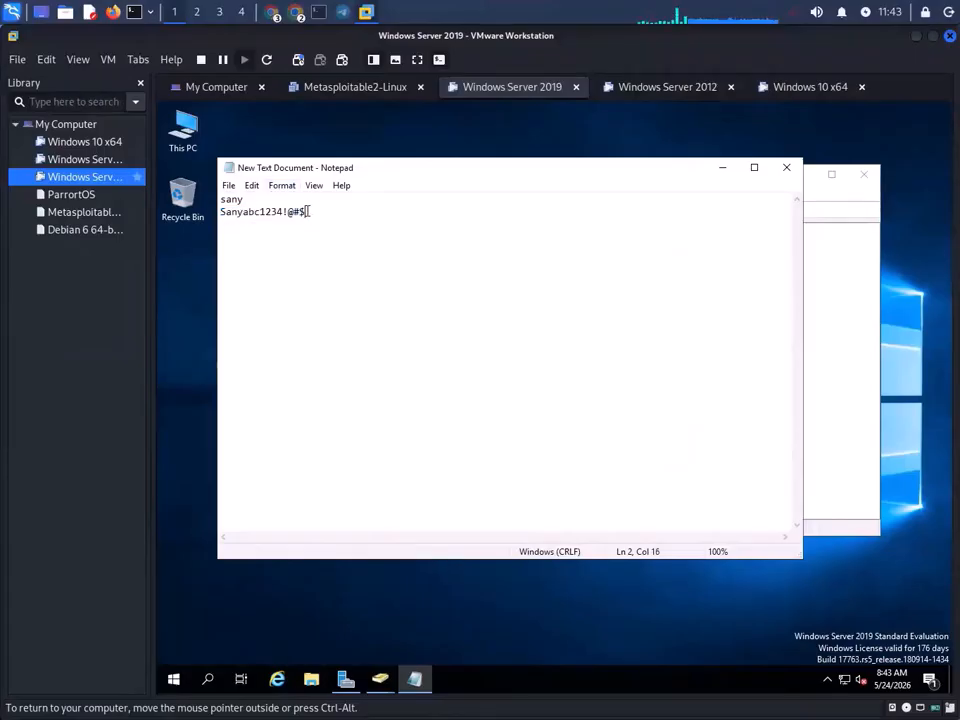
{"action": "left_click_drag", "start_coordinate": [259, 212], "coordinate": [183, 222]}
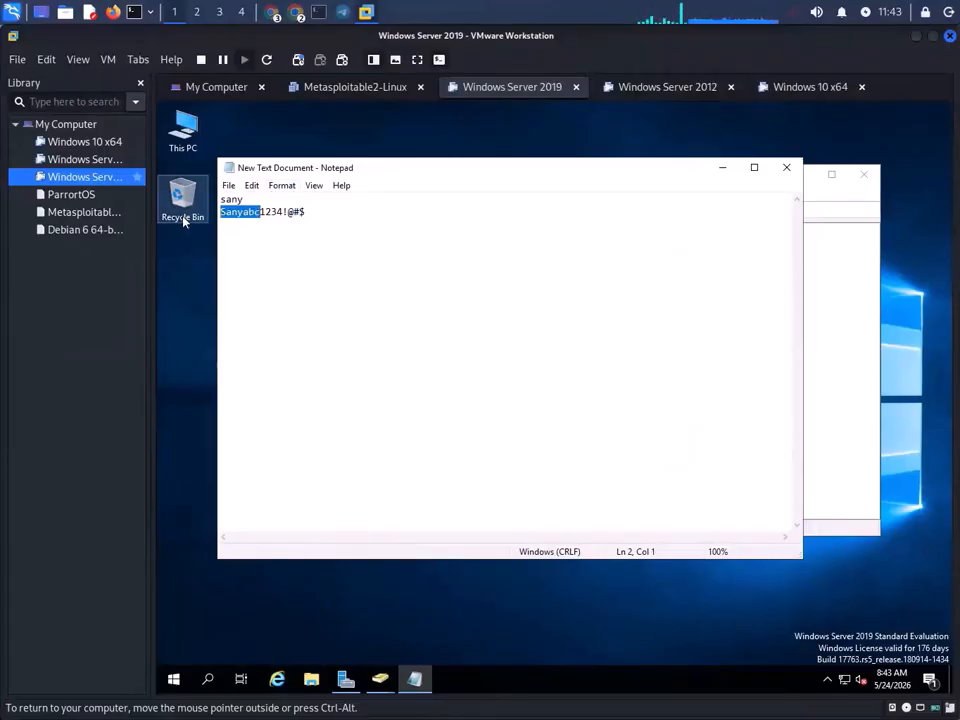
{"action": "key", "text": "BackSpace"}
{"action": "type", "text": "User"}
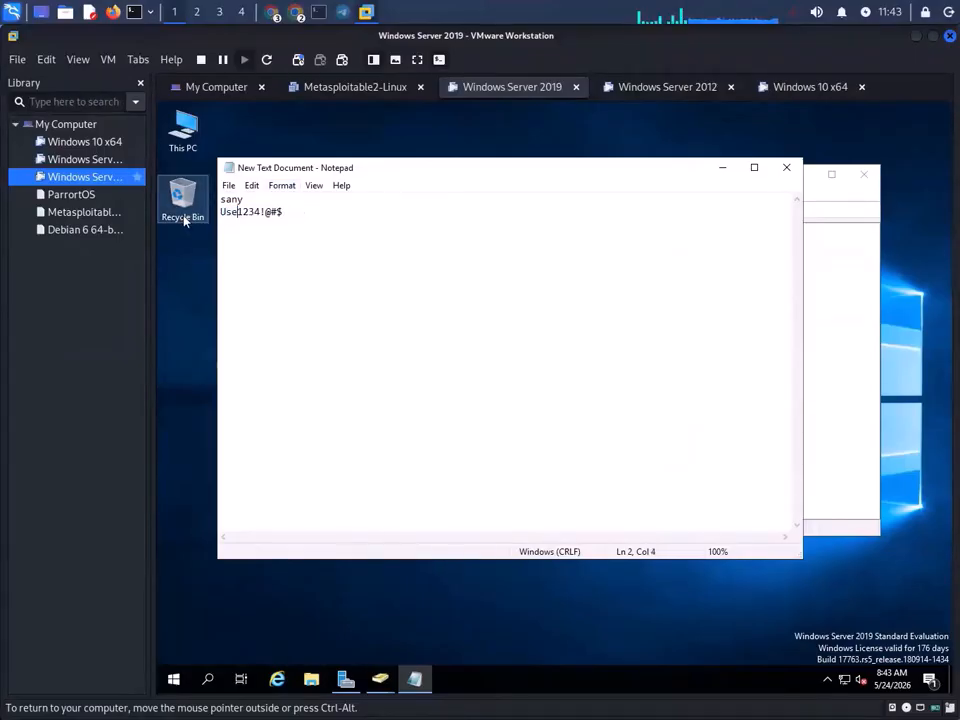
{"action": "left_click_drag", "start_coordinate": [320, 211], "coordinate": [202, 218]}
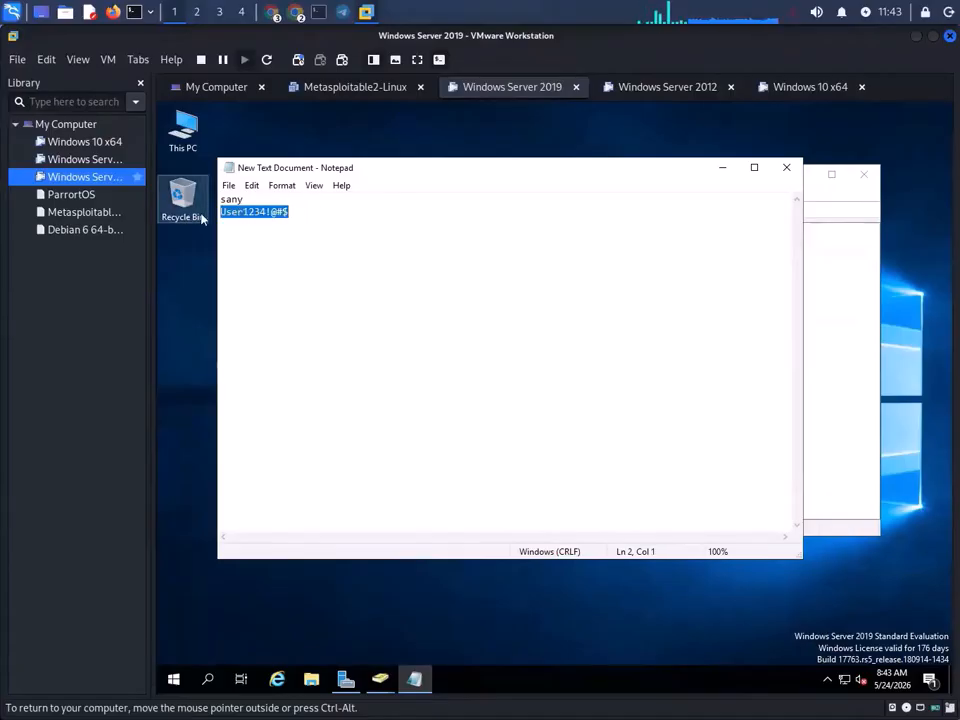
- Paste the revised password into Password and Confirm password, then finish creating the first user
{"action": "left_click", "coordinate": [723, 168]}
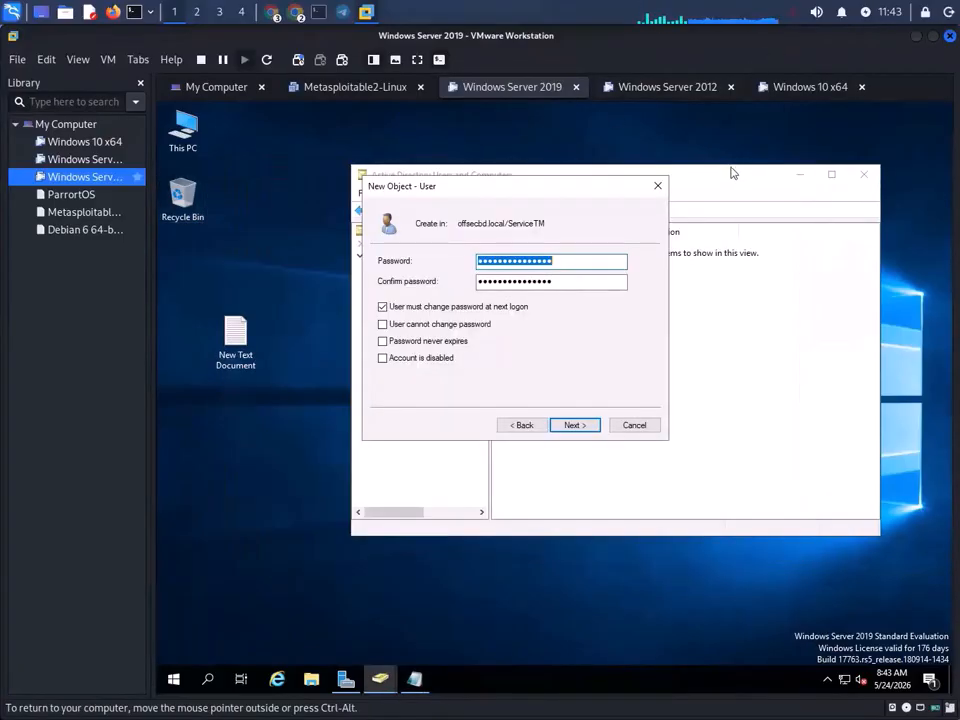
{"action": "key", "text": "ctrl+v"}
{"action": "double_click", "coordinate": [566, 281]}
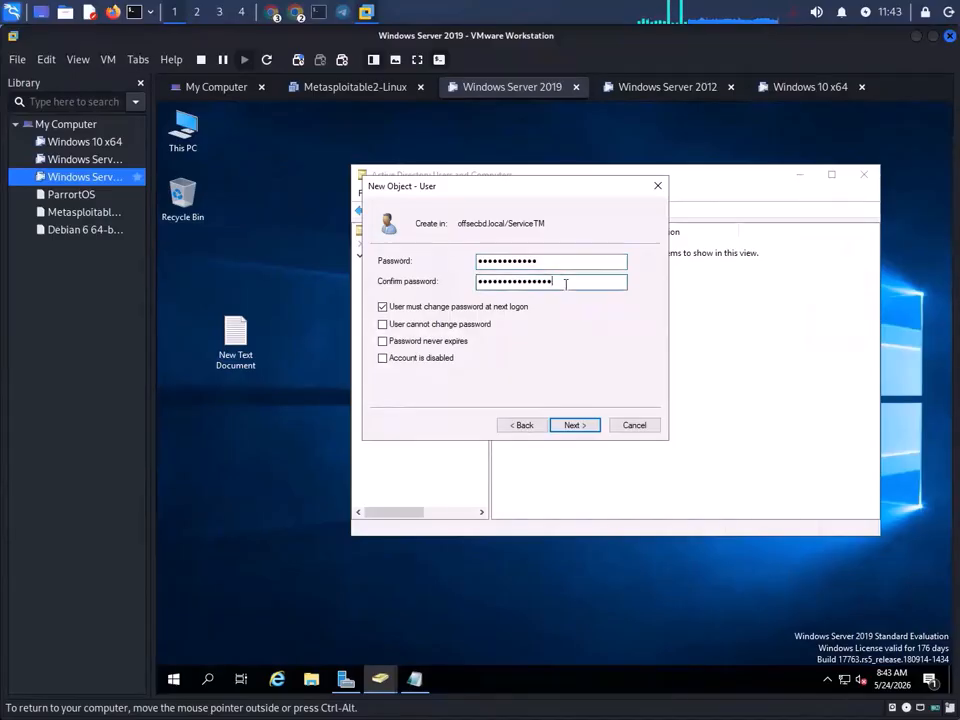
{"action": "key", "text": "ctrl+v"}
{"action": "left_click", "coordinate": [591, 426]}
{"action": "left_click", "coordinate": [591, 426]}
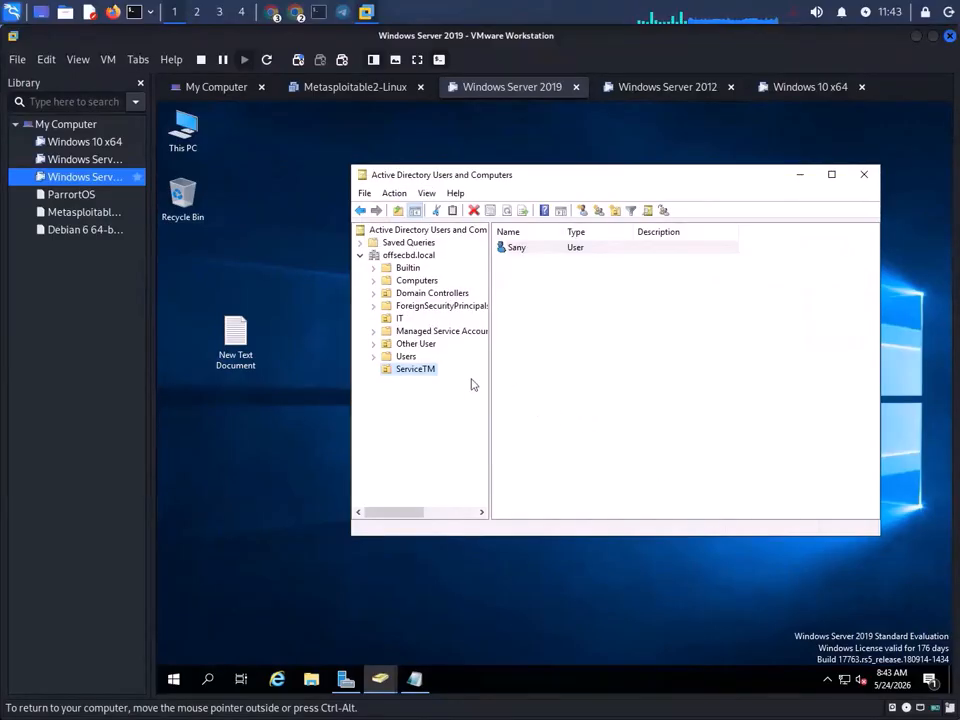
- Save the password notes in Notepad and minimize it
{"action": "double_click", "coordinate": [235, 340]}
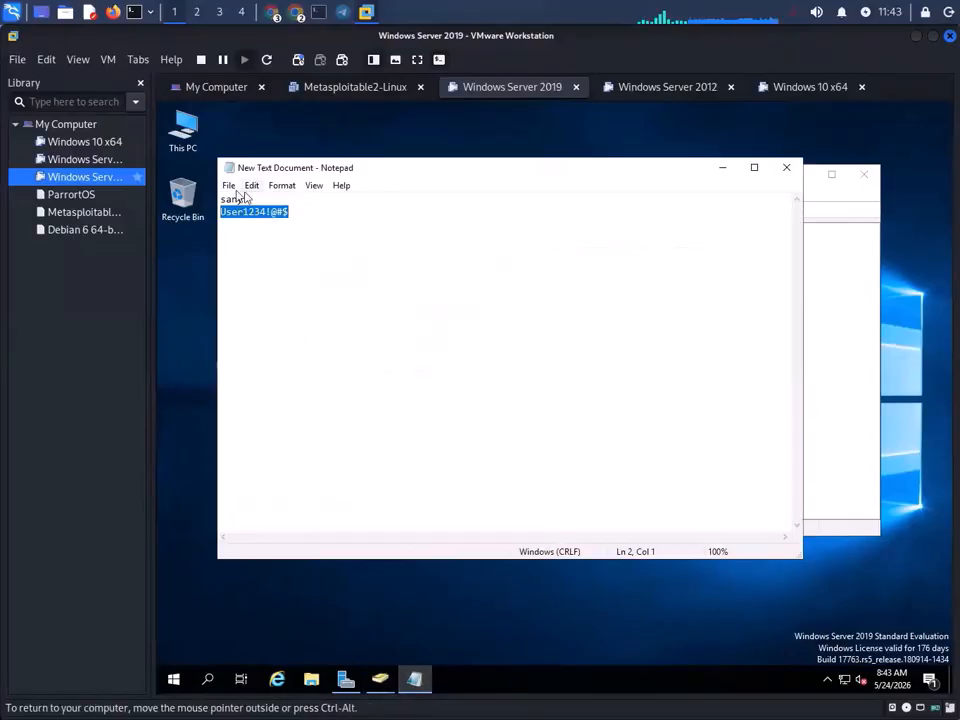
{"action": "left_click", "coordinate": [229, 186]}
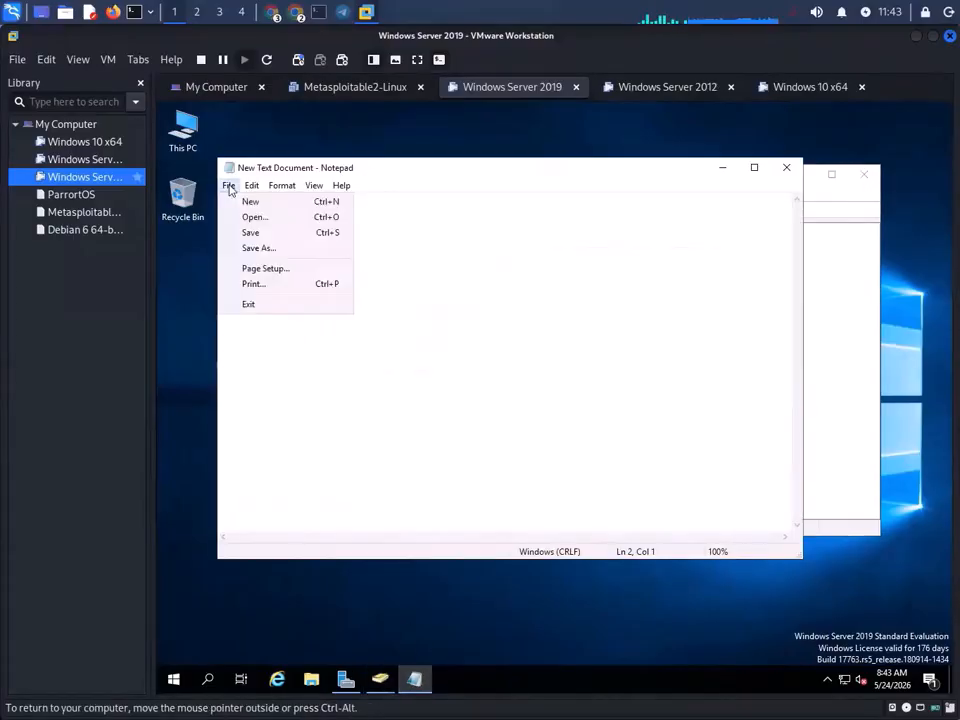
{"action": "left_click", "coordinate": [263, 232]}
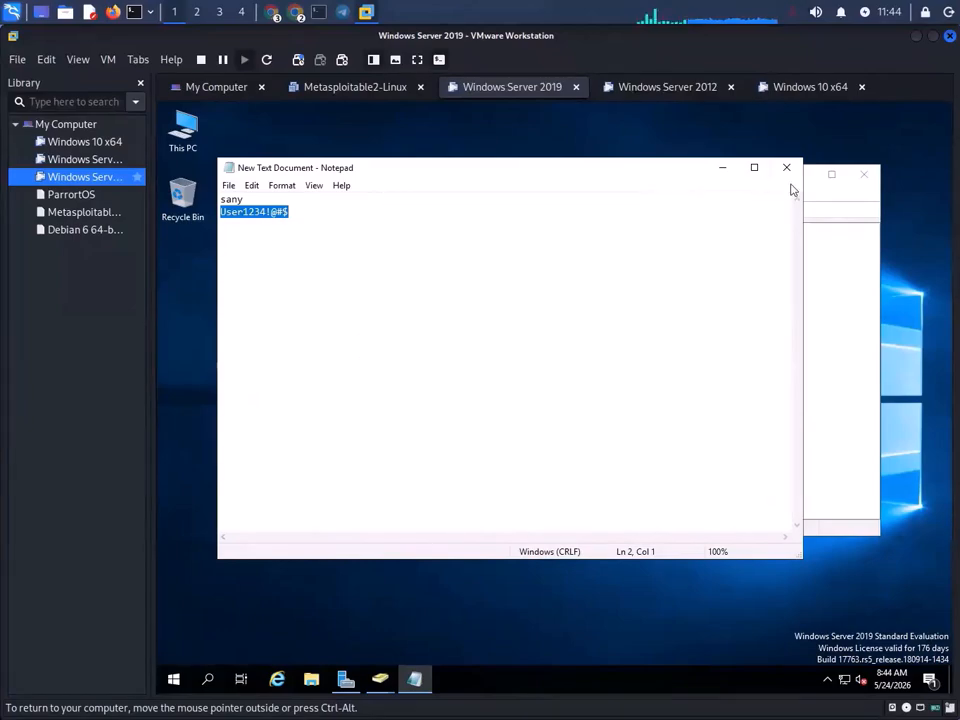
{"action": "left_click", "coordinate": [719, 168]}
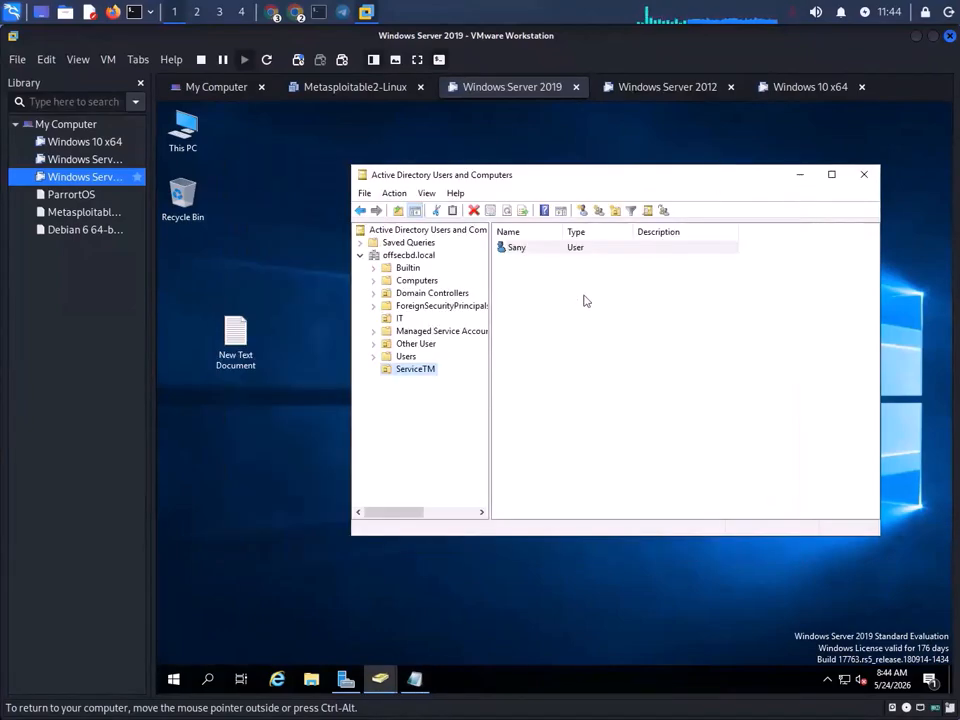
- Start a new ServiceTM user, enter first, last and logon names, fix a typo, and copy the logon name
{"action": "right_click", "coordinate": [409, 374]}
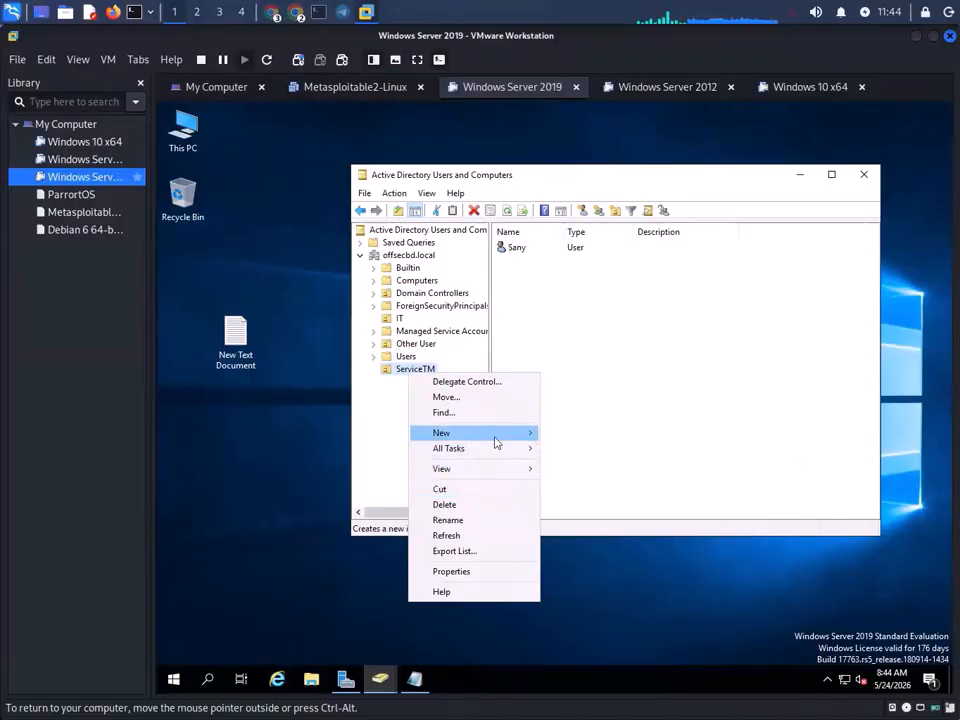
{"action": "mouse_move", "coordinate": [495, 442]}
{"action": "left_click", "coordinate": [589, 571]}
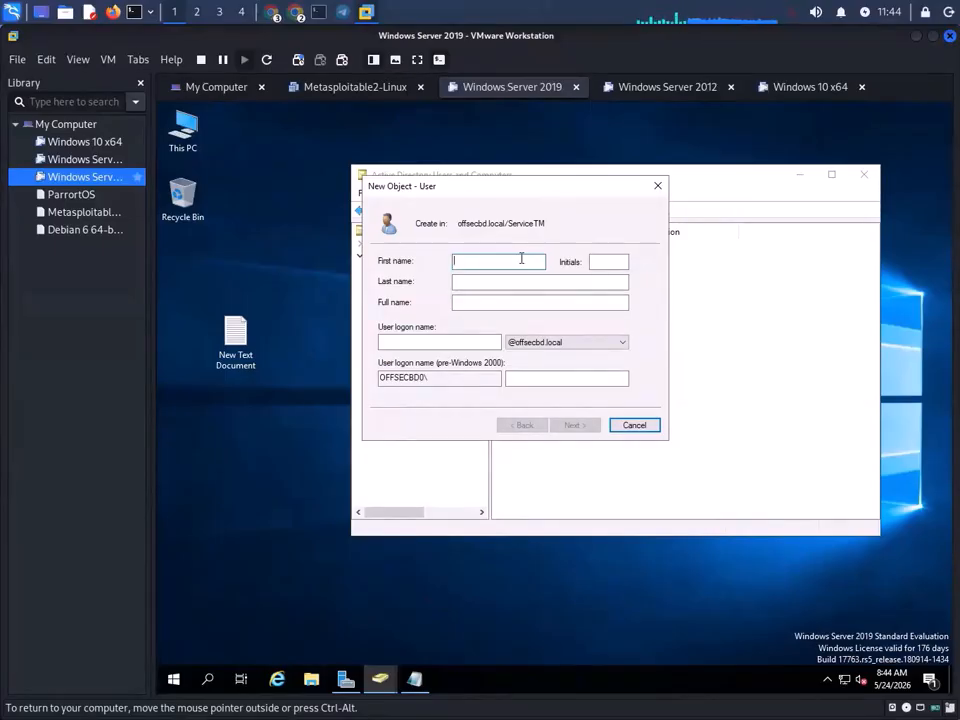
{"action": "type", "text": "robuil"}
{"action": "left_click", "coordinate": [511, 280]}
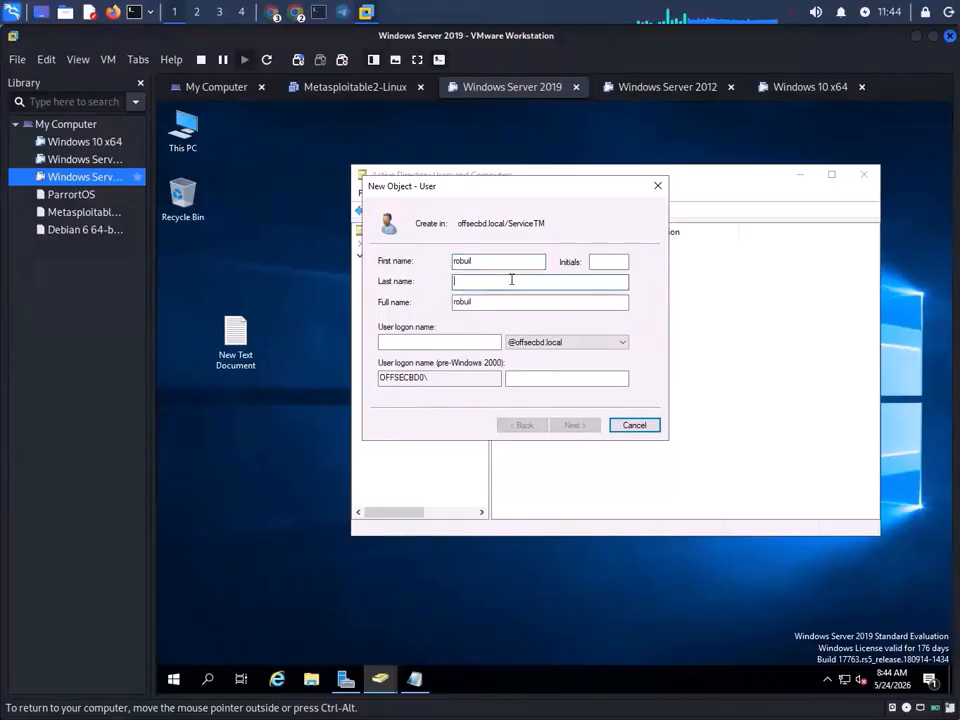
{"action": "type", "text": "robi"}
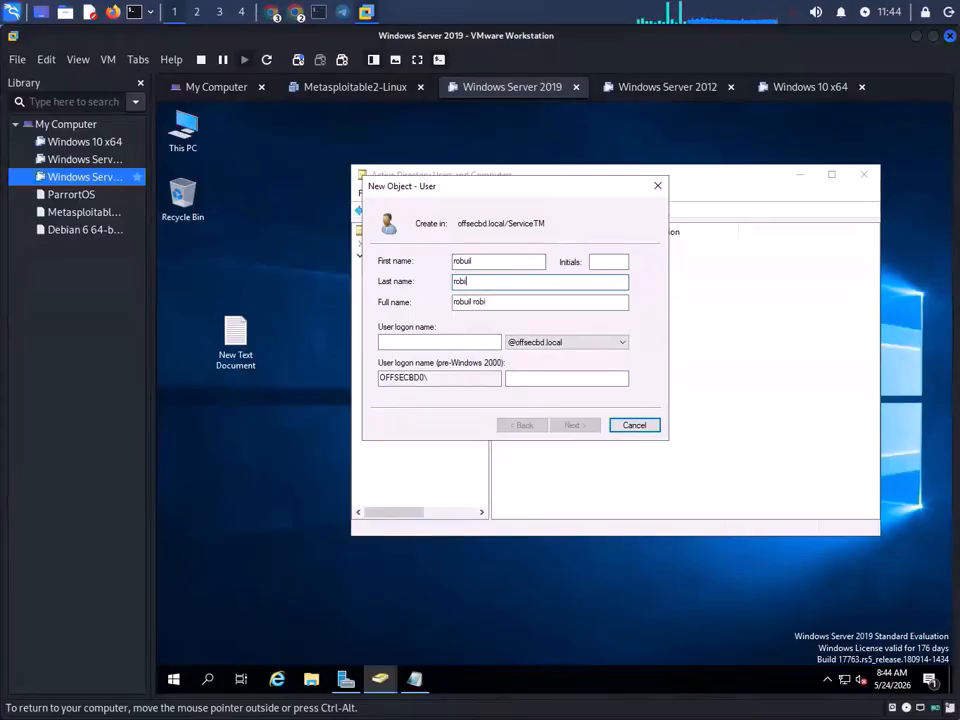
{"action": "left_click", "coordinate": [485, 347]}
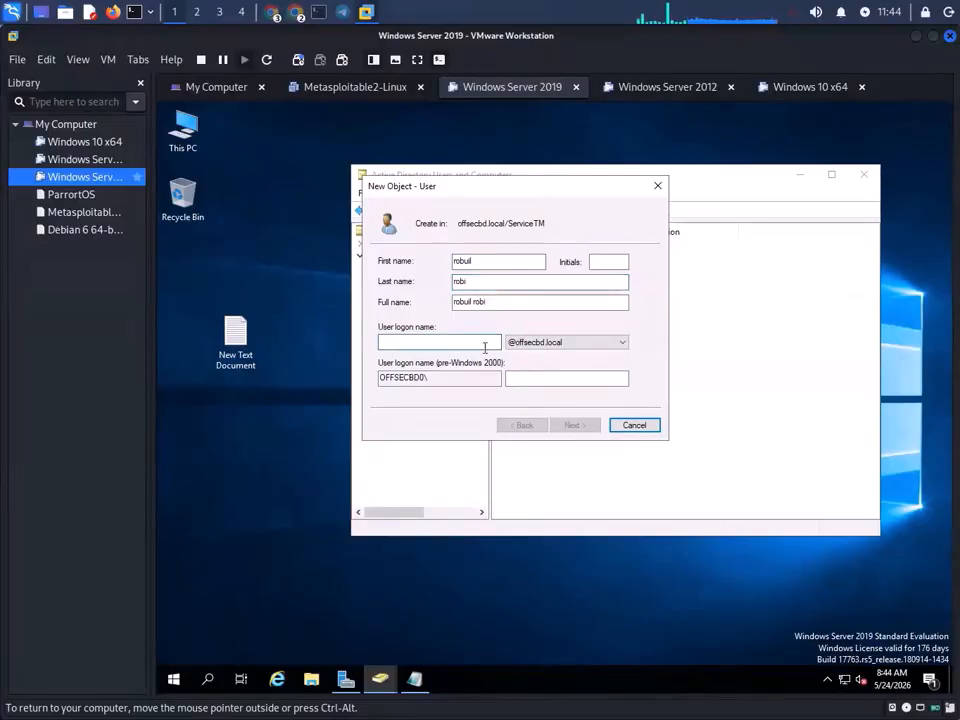
{"action": "type", "text": "robuil"}
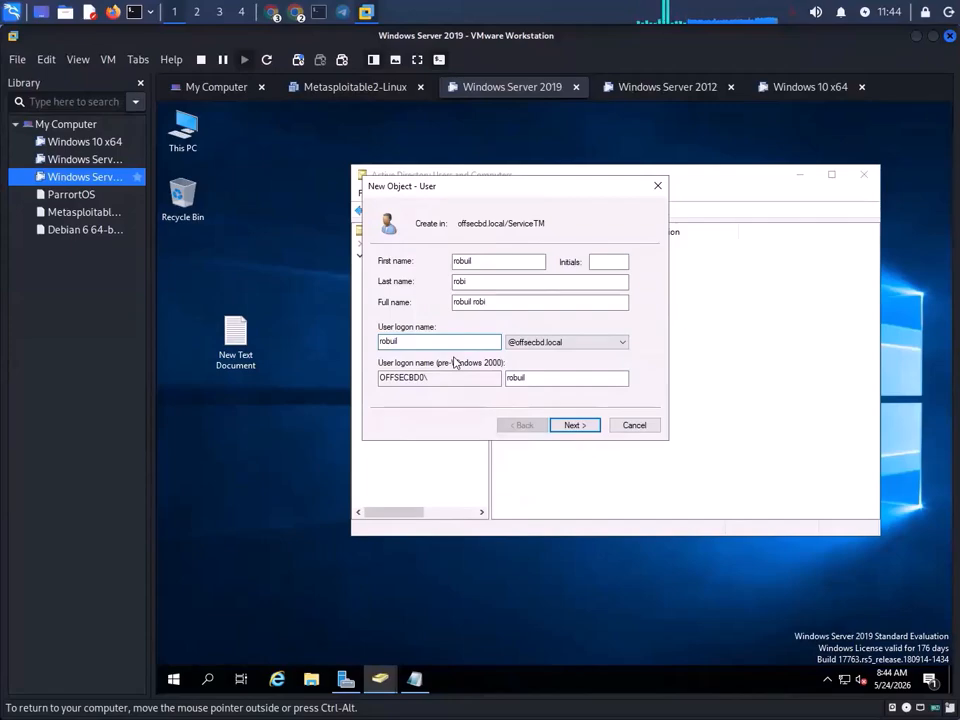
{"action": "left_click", "coordinate": [482, 261]}
{"action": "key", "text": "BackSpace"}
{"action": "key", "text": "BackSpace"}
{"action": "key", "text": "BackSpace"}
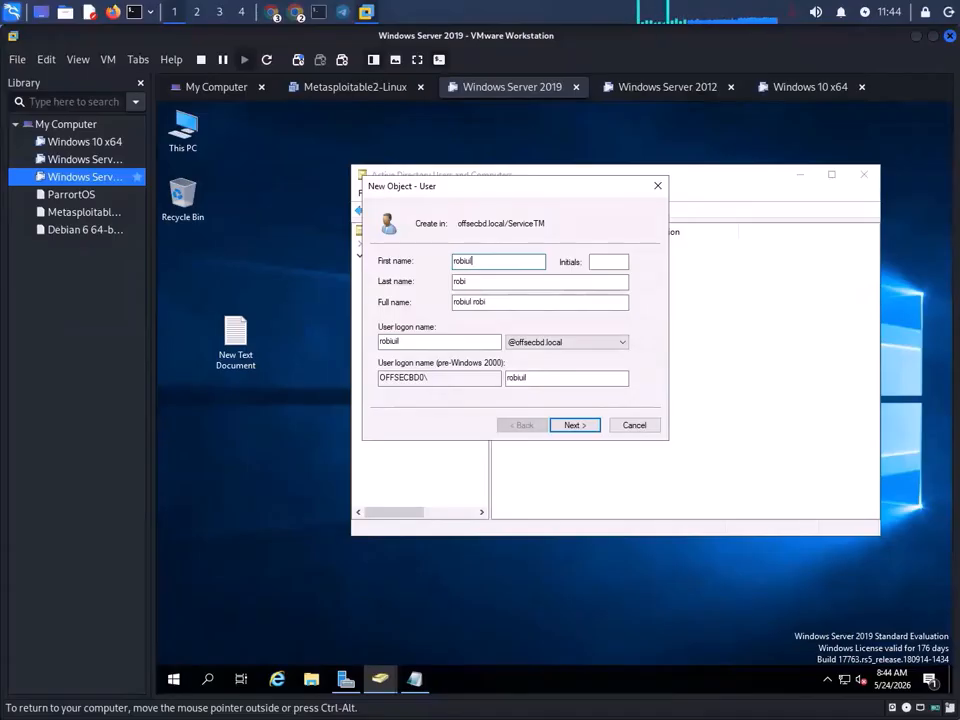
{"action": "left_click_drag", "start_coordinate": [403, 341], "coordinate": [351, 340]}
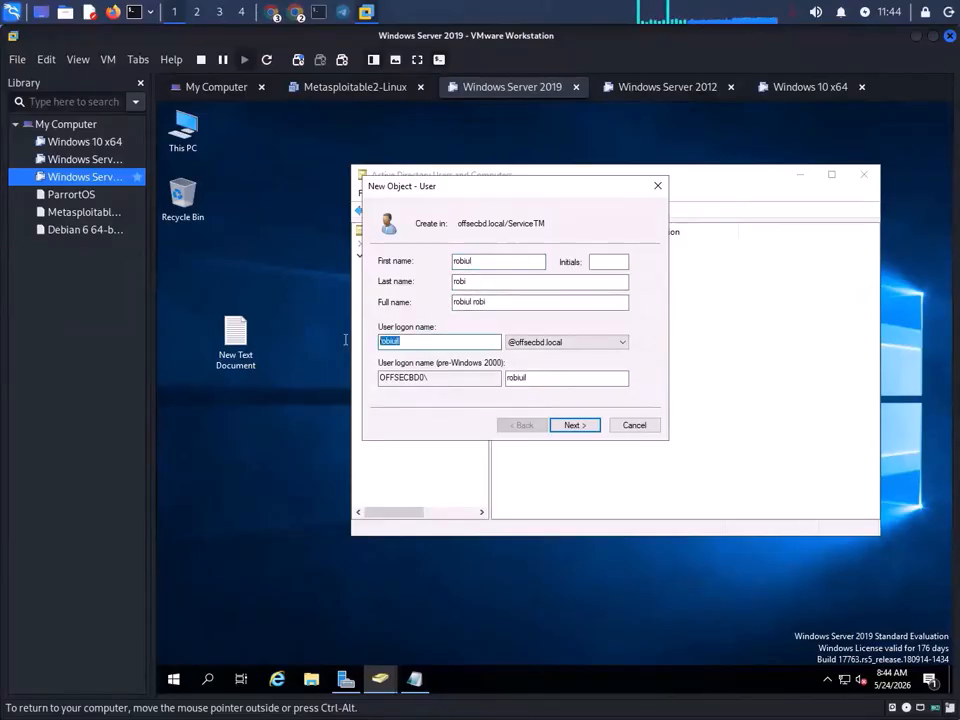
{"action": "left_click", "coordinate": [414, 679]}
- Add the second user's logon name to the Notepad notes and copy the noted password
{"action": "left_click", "coordinate": [321, 204]}
{"action": "left_click", "coordinate": [330, 216]}
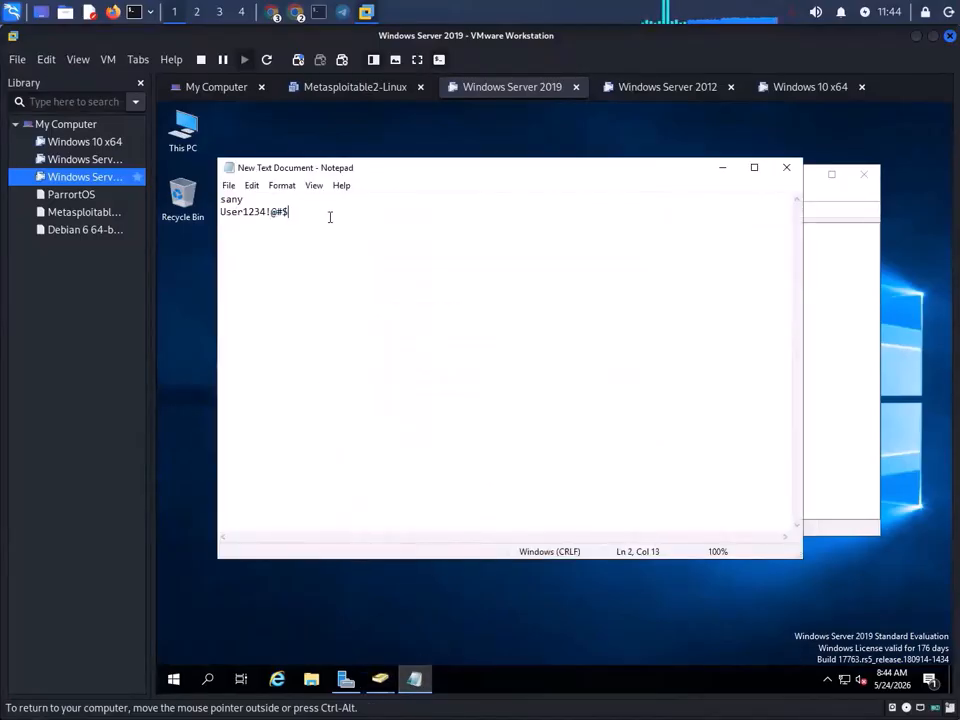
{"action": "type", "text": "robiuil"}
{"action": "left_click_drag", "start_coordinate": [289, 212], "coordinate": [182, 221]}
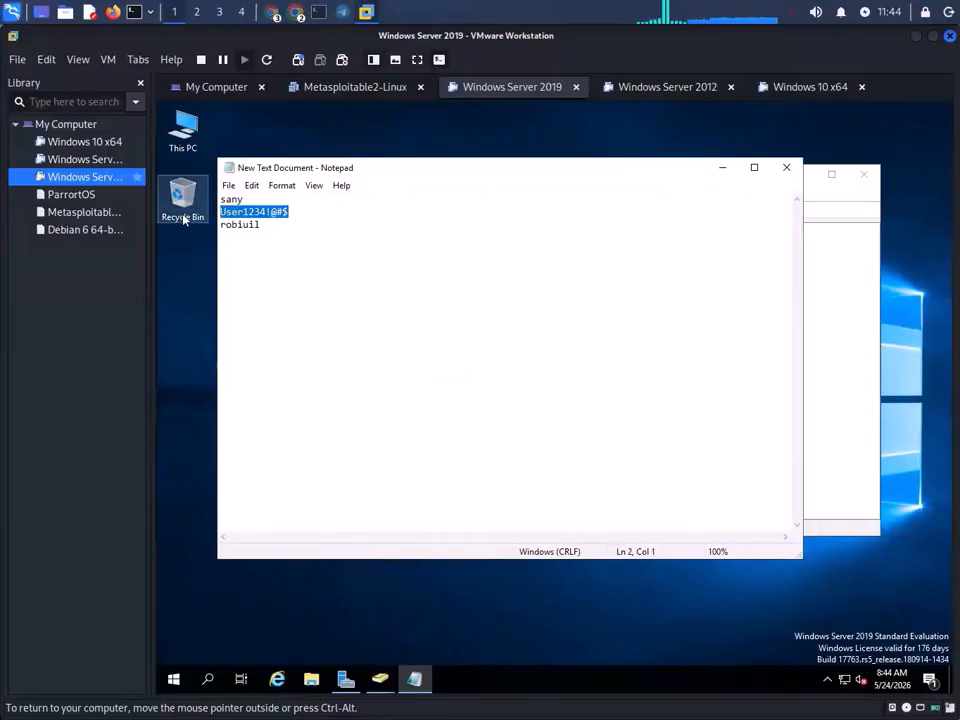
{"action": "left_click", "coordinate": [722, 167]}
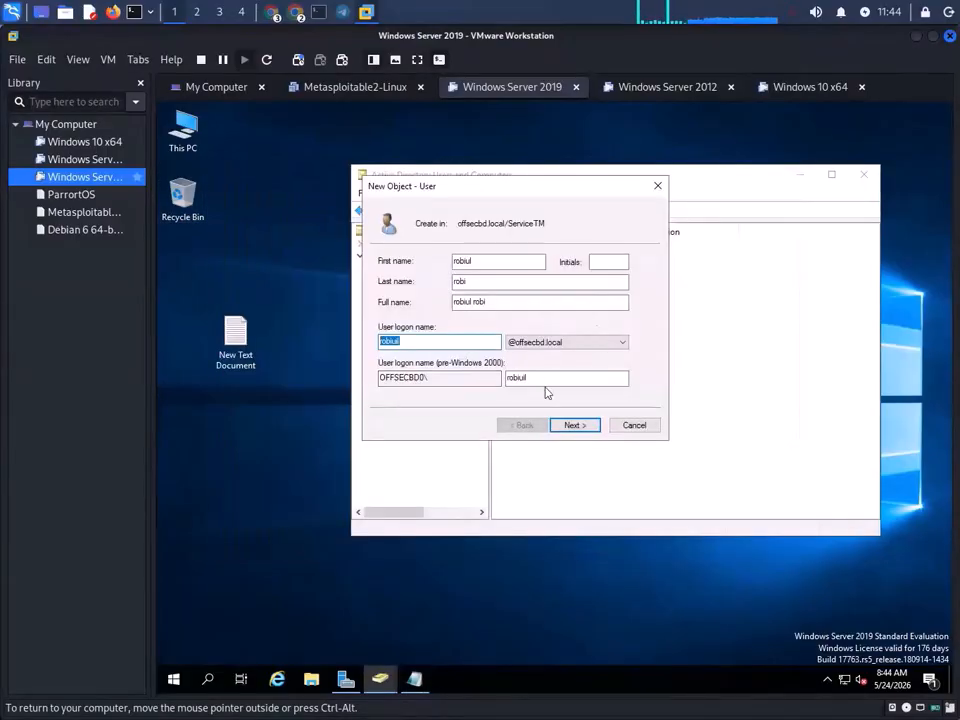
- Set the noted password, clear must-change, check cannot-change and never-expires, and finish the second user
{"action": "left_click", "coordinate": [572, 425]}
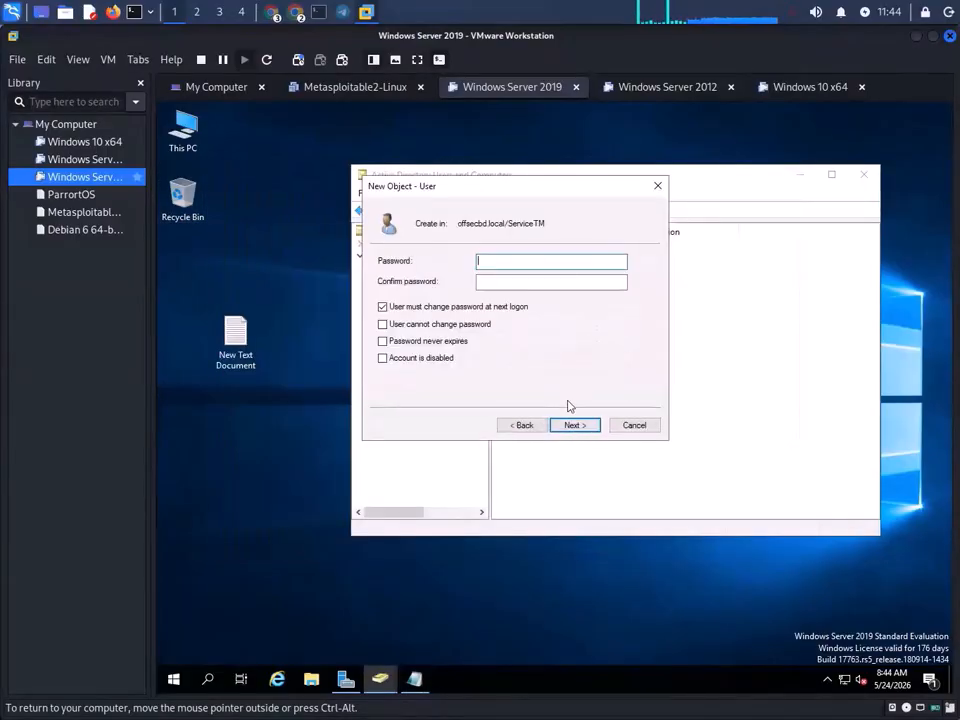
{"action": "key", "text": "ctrl+v"}
{"action": "left_click", "coordinate": [514, 281]}
{"action": "key", "text": "ctrl+v"}
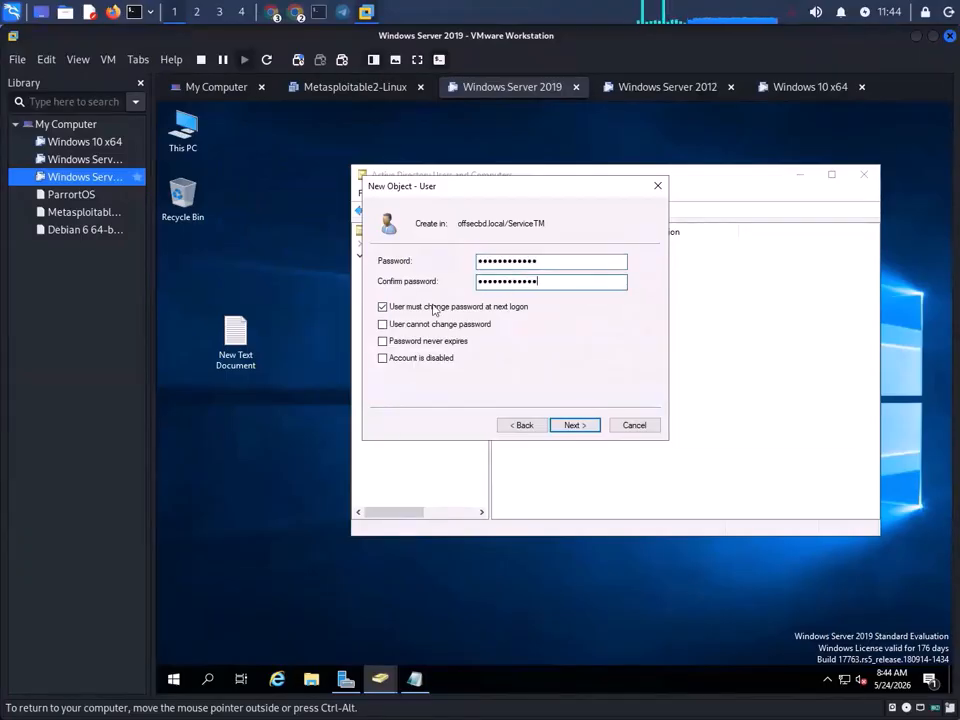
{"action": "left_click", "coordinate": [382, 307]}
{"action": "left_click", "coordinate": [382, 324]}
{"action": "left_click", "coordinate": [382, 341]}
{"action": "left_click", "coordinate": [585, 427]}
{"action": "left_click", "coordinate": [576, 425]}
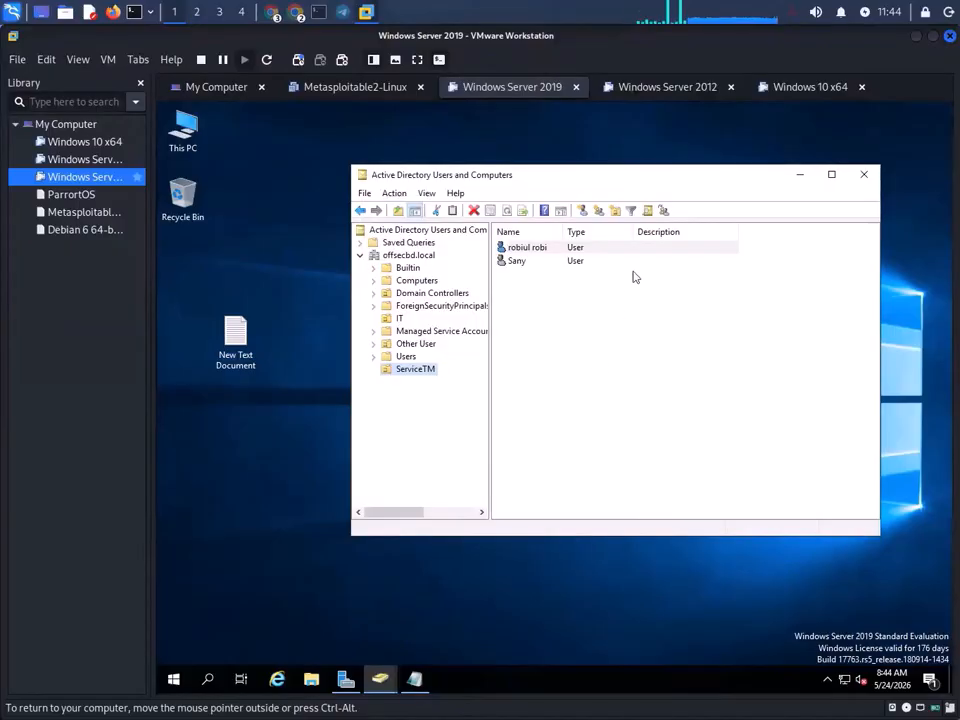
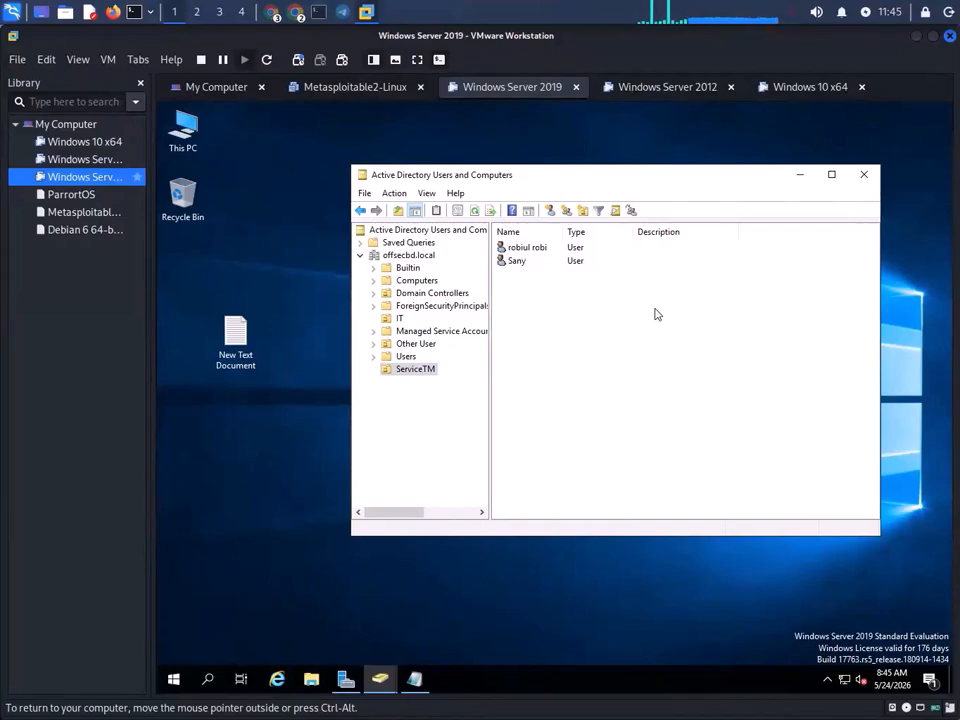
- Start a new user in the ServiceTM OU and enter the logon name
{"action": "right_click", "coordinate": [417, 370]}
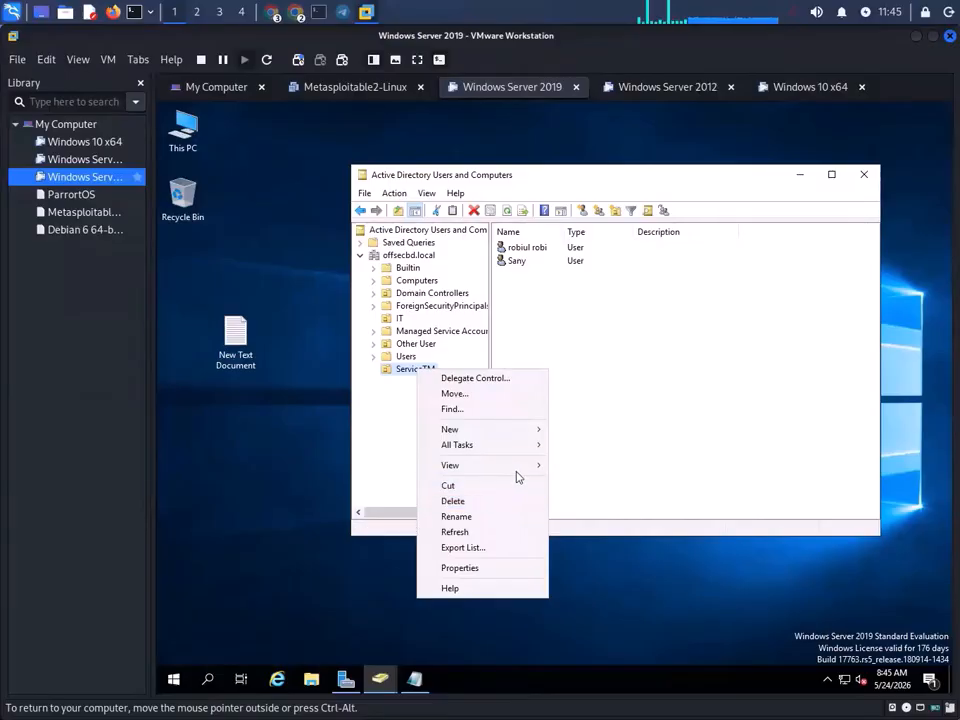
{"action": "mouse_move", "coordinate": [531, 432]}
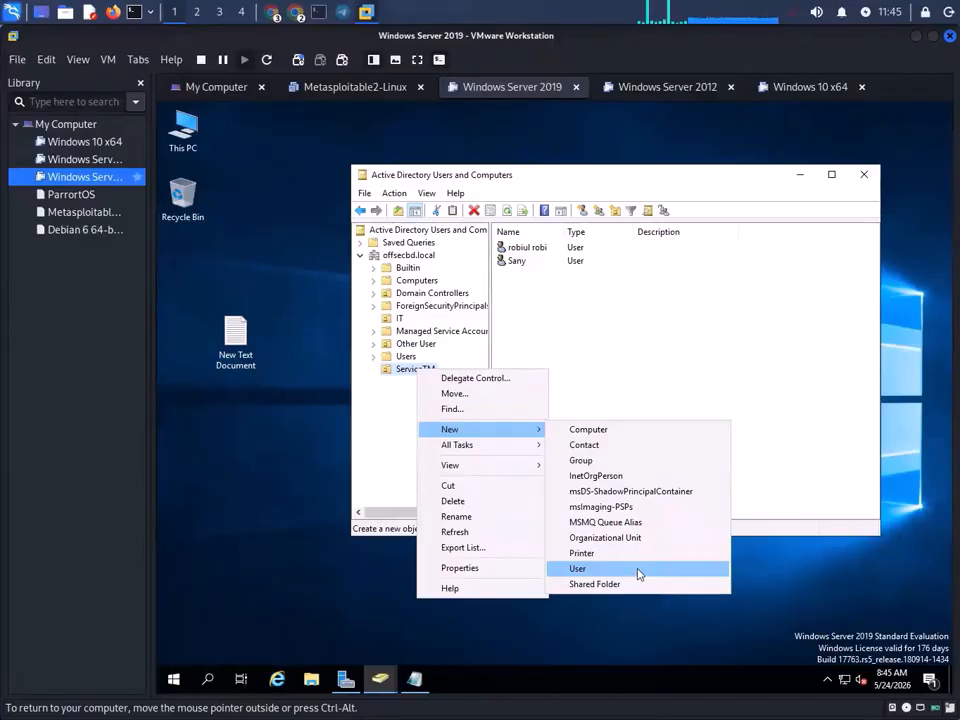
{"action": "left_click", "coordinate": [638, 571]}
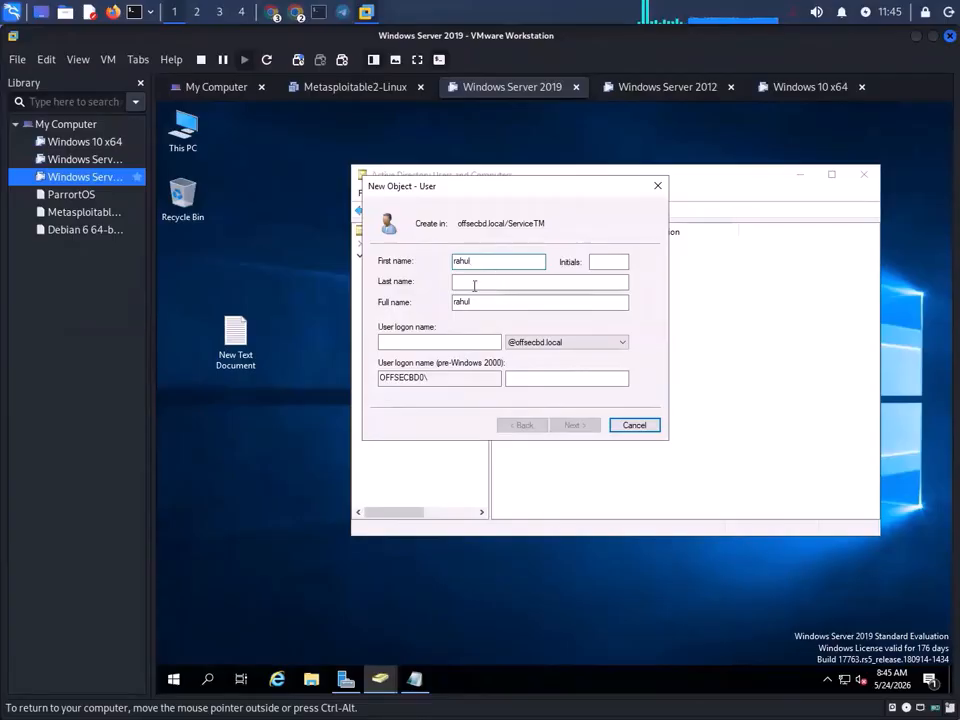
{"action": "left_click", "coordinate": [440, 340]}
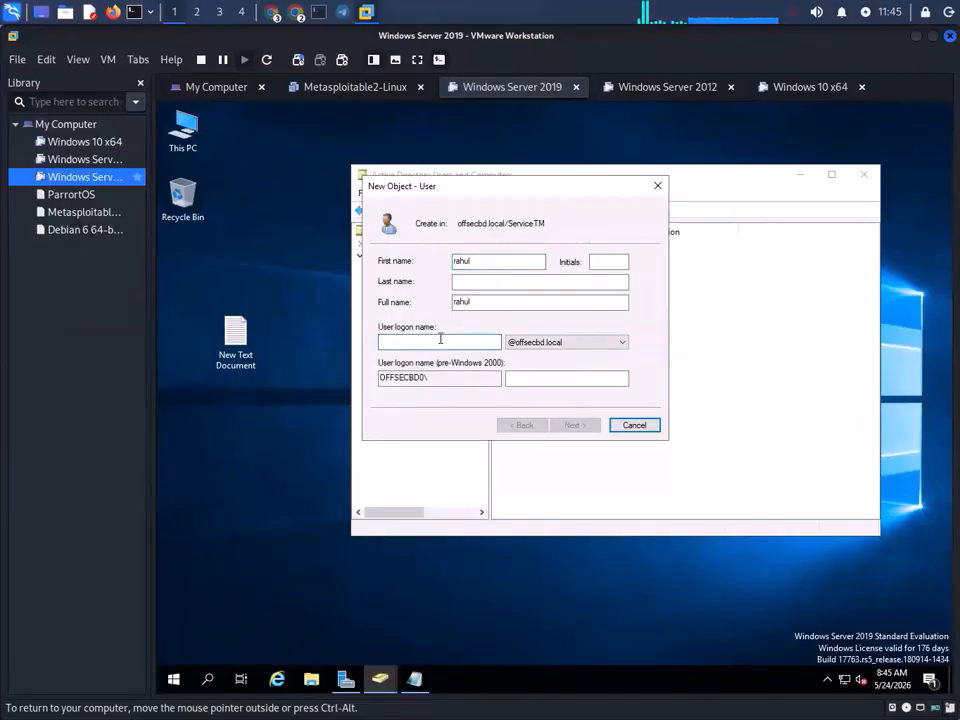
{"action": "type", "text": "rahul"}
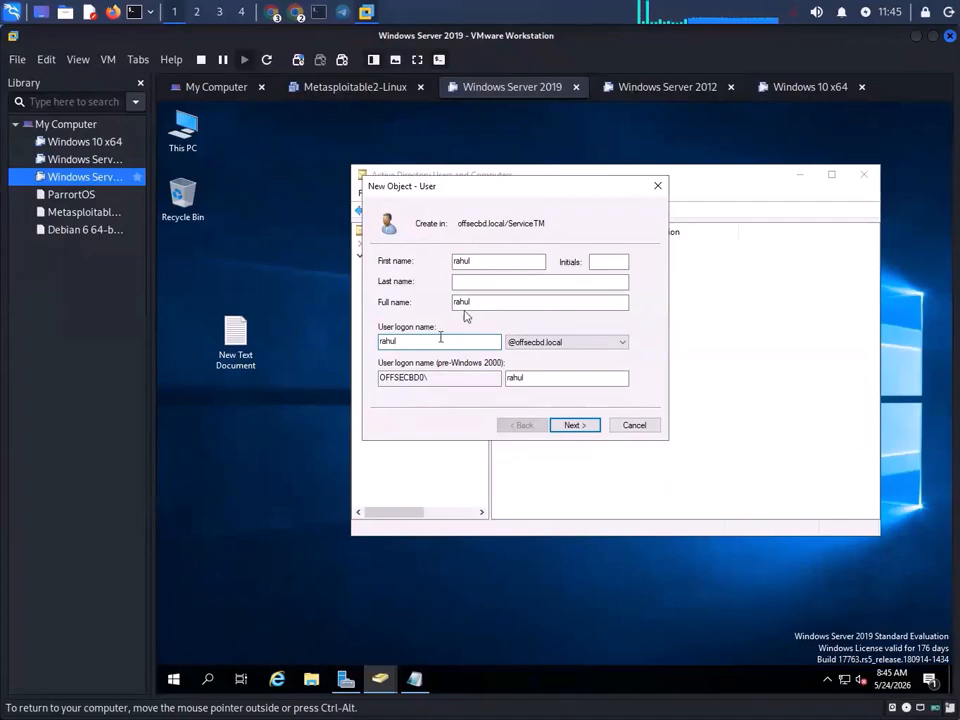
{"action": "left_click", "coordinate": [505, 284]}
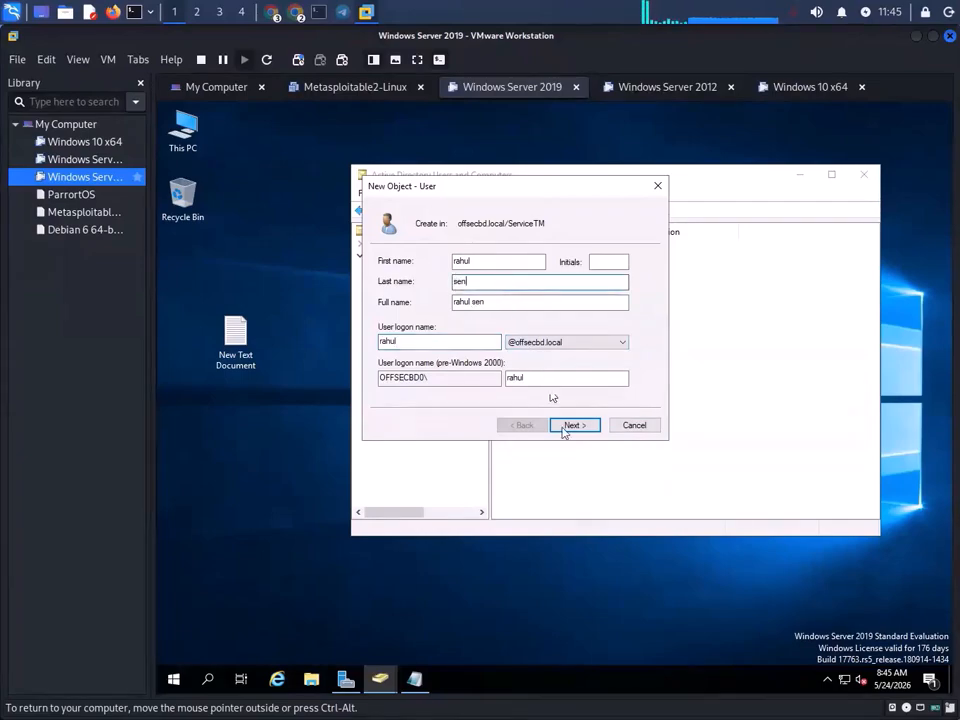
- Add the new logon name to the Notepad credentials notes and copy the saved password
{"action": "left_click_drag", "start_coordinate": [421, 341], "coordinate": [348, 341]}
{"action": "key", "text": "ctrl+c"}
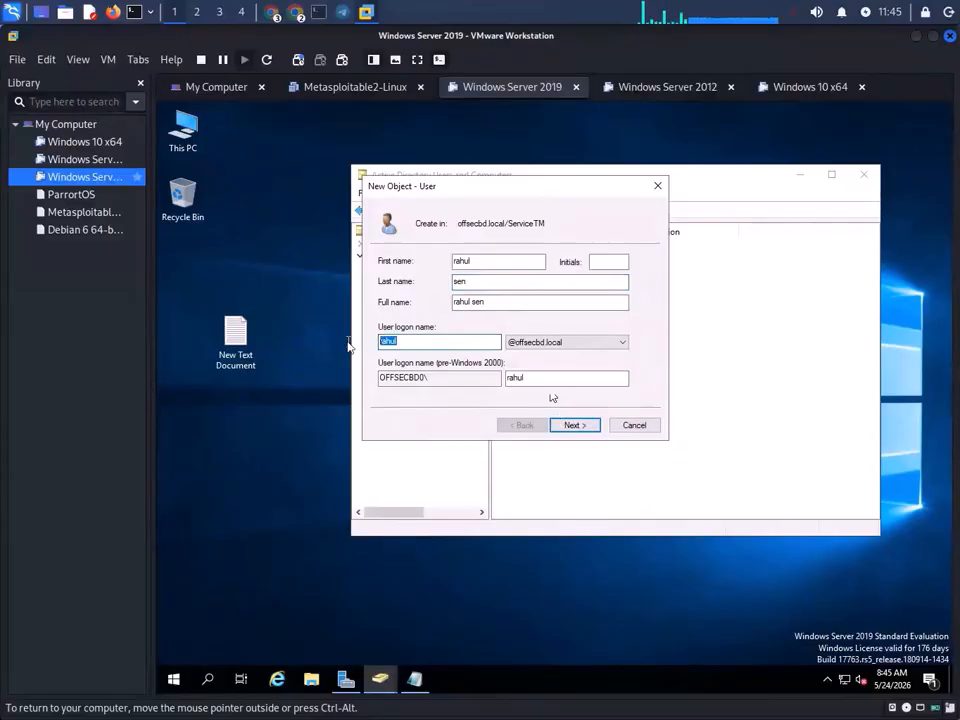
{"action": "left_click", "coordinate": [418, 681]}
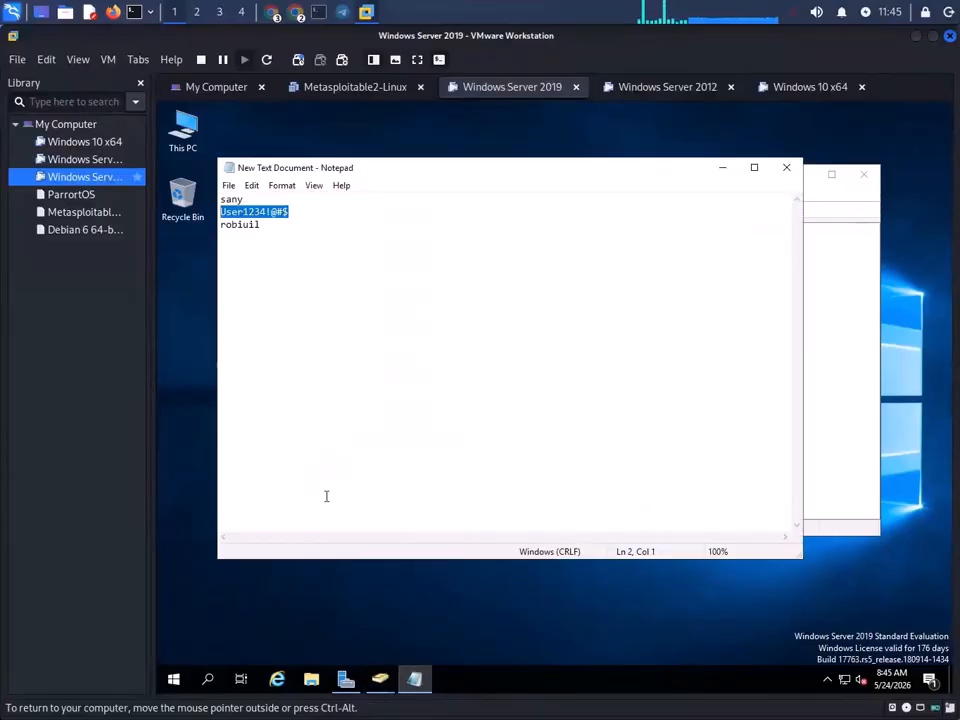
{"action": "left_click", "coordinate": [280, 269]}
{"action": "key", "text": "ctrl+v"}
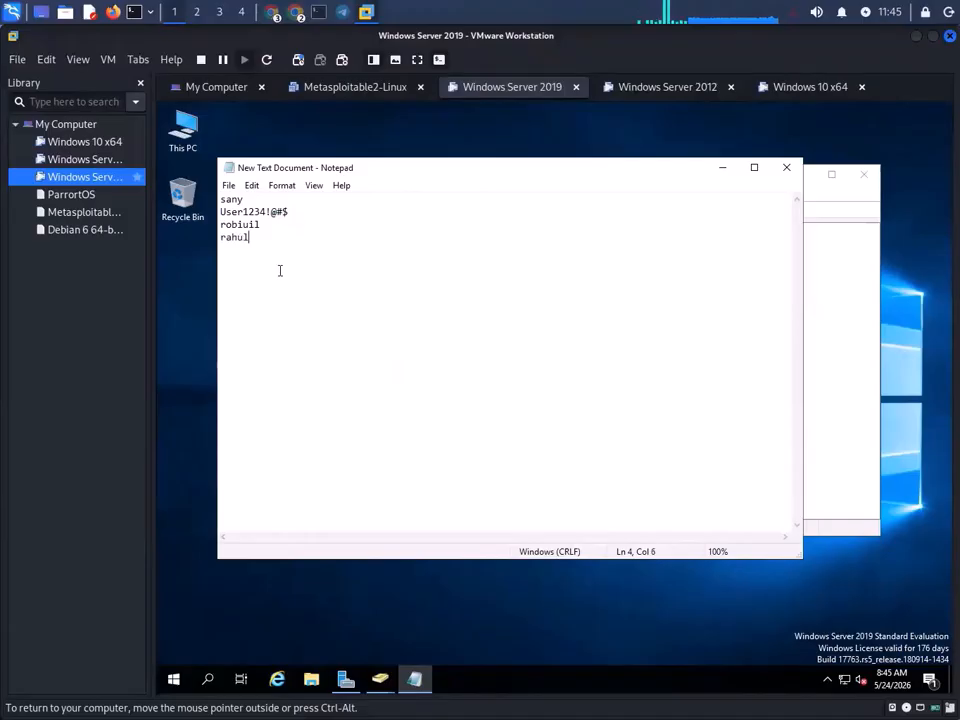
{"action": "left_click_drag", "start_coordinate": [303, 208], "coordinate": [193, 214]}
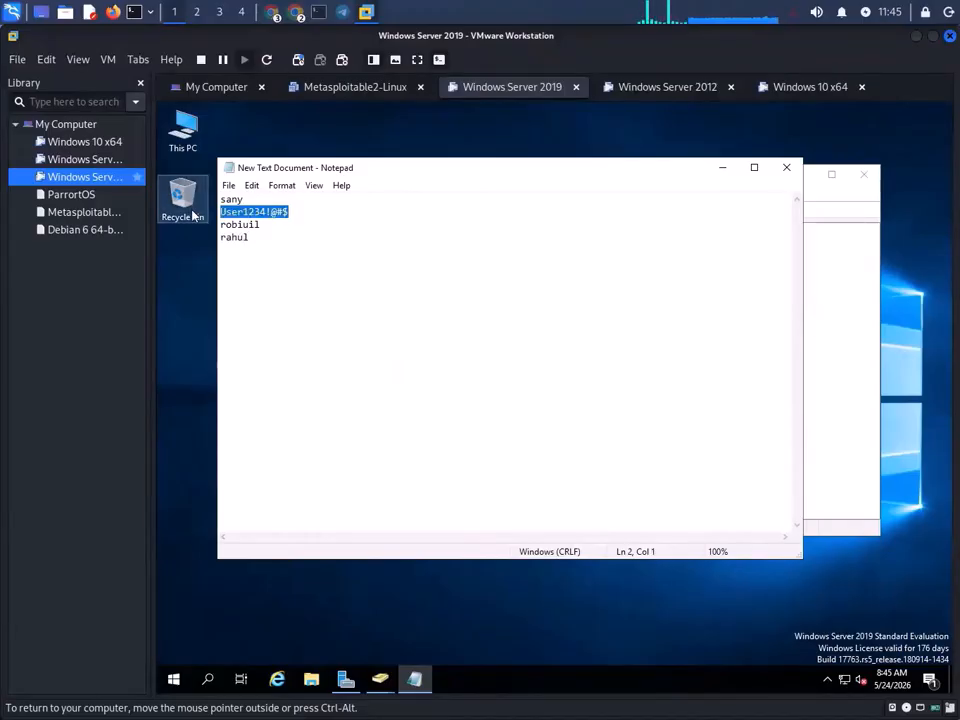
{"action": "left_click", "coordinate": [722, 167]}
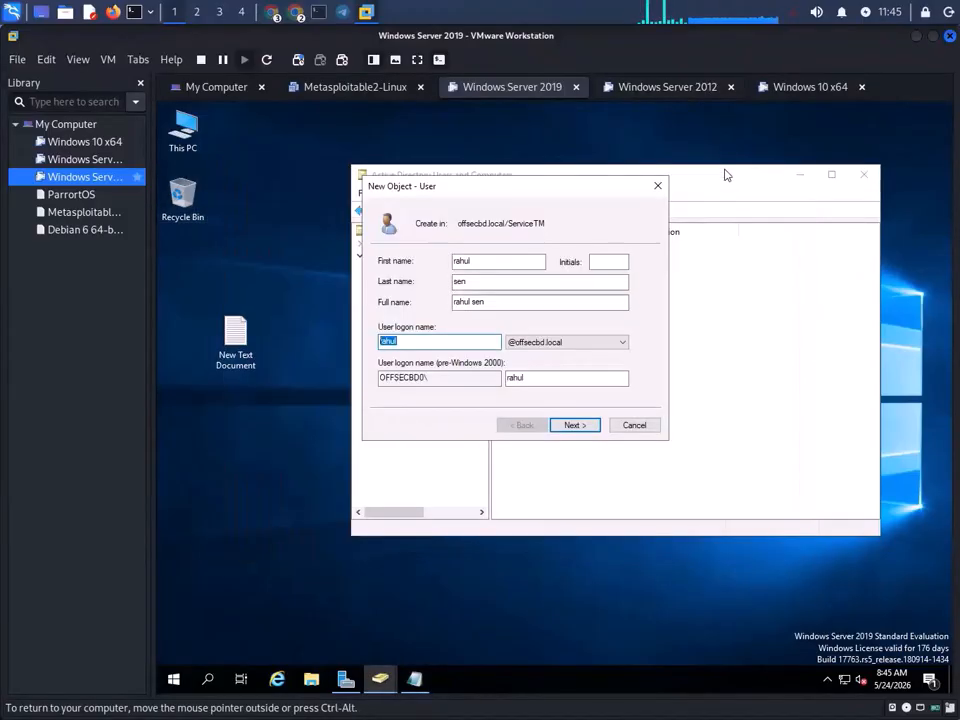
- Clear must-change at next logon, then check cannot-change password and password never expires
{"action": "left_click", "coordinate": [588, 428]}
{"action": "left_click", "coordinate": [383, 324]}
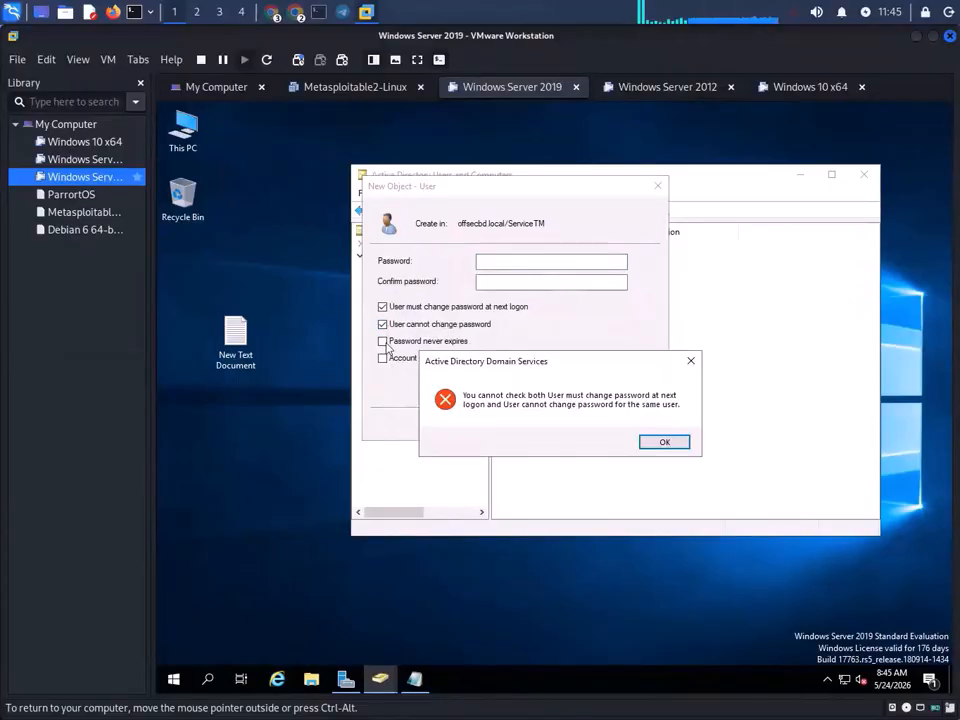
{"action": "left_click", "coordinate": [664, 442]}
{"action": "left_click", "coordinate": [382, 306]}
{"action": "left_click", "coordinate": [382, 324]}
{"action": "left_click", "coordinate": [382, 341]}
- Paste the noted password into both password fields and finish creating the user
{"action": "left_click", "coordinate": [507, 264]}
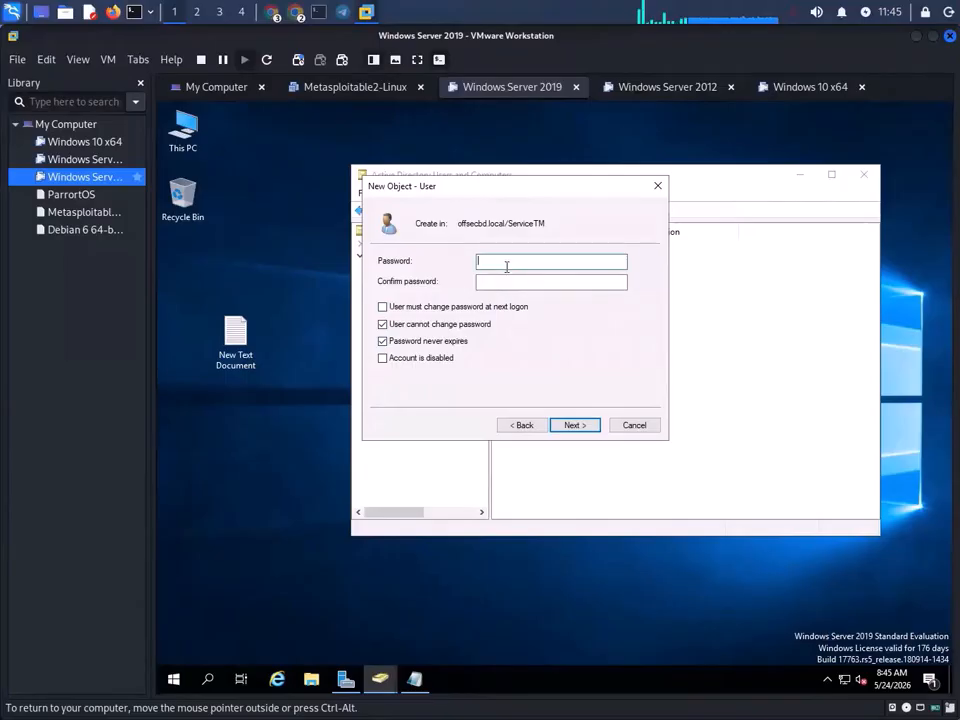
{"action": "key", "text": "ctrl+v"}
{"action": "left_click", "coordinate": [506, 283]}
{"action": "key", "text": "ctrl+v"}
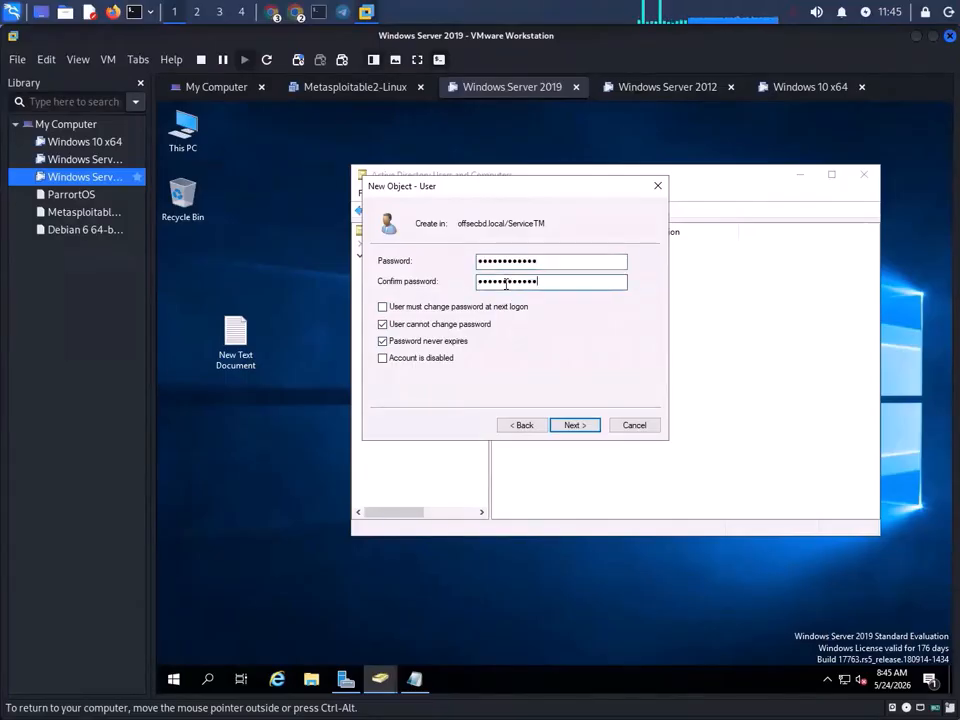
{"action": "left_click", "coordinate": [571, 425]}
{"action": "left_click", "coordinate": [573, 425]}
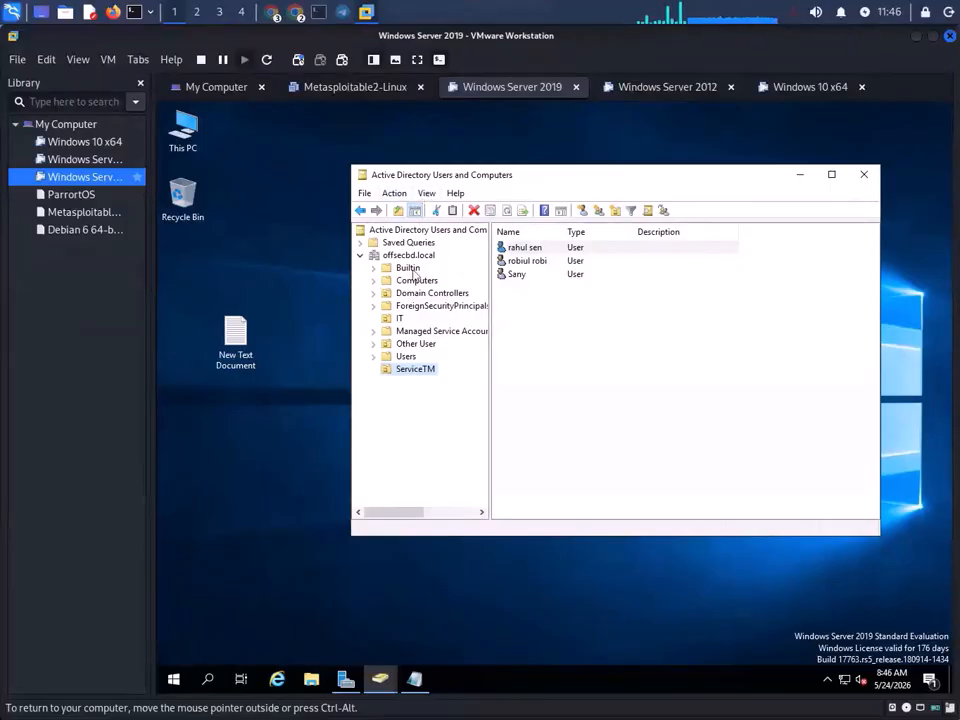
- Start another ServiceTM user and fill in the first name, logon name and last name
{"action": "right_click", "coordinate": [418, 373]}
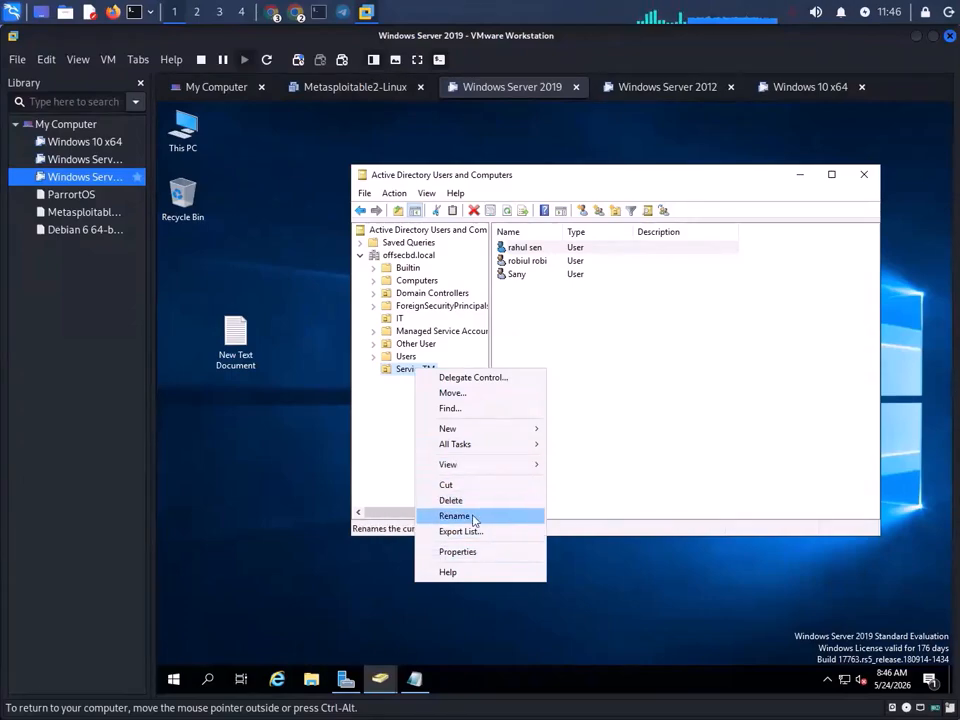
{"action": "mouse_move", "coordinate": [491, 433]}
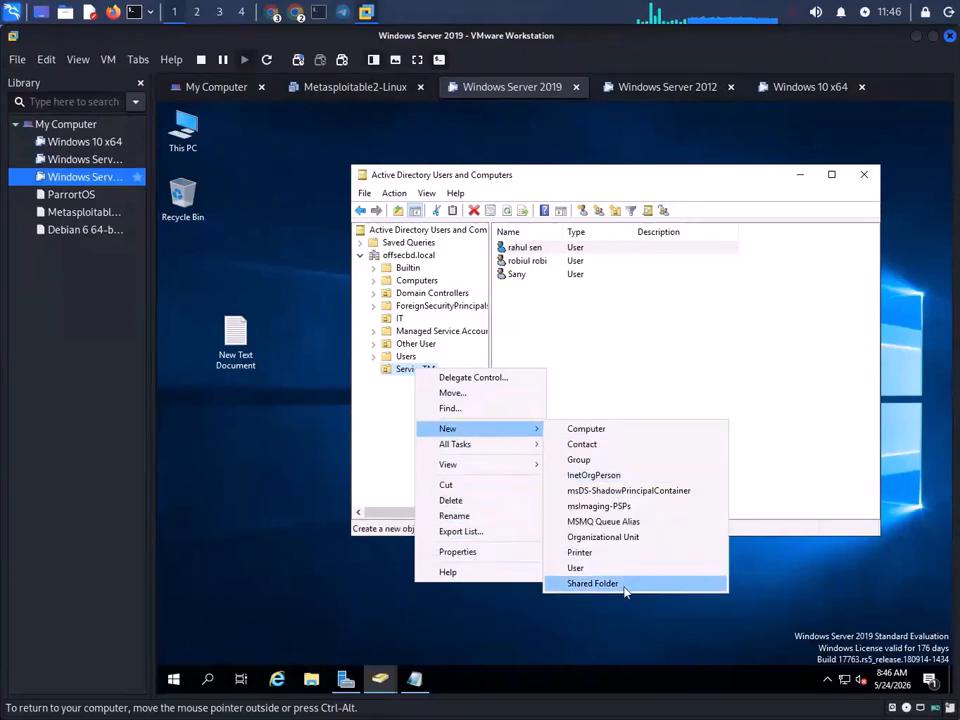
{"action": "left_click", "coordinate": [617, 560]}
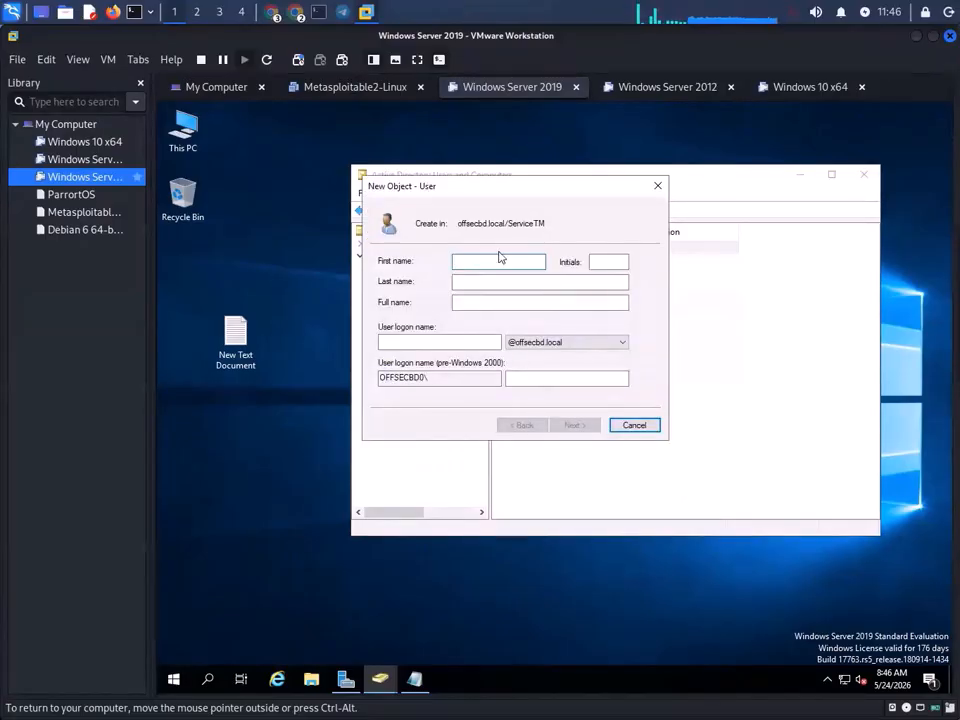
{"action": "type", "text": "hazi"}
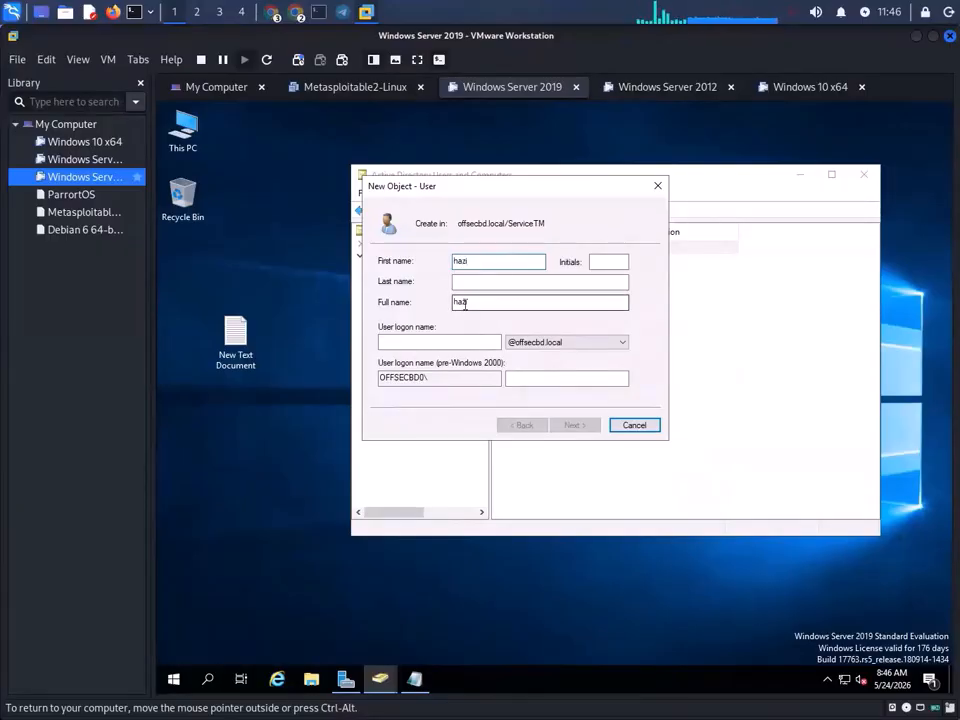
{"action": "left_click", "coordinate": [435, 340]}
{"action": "type", "text": "ha"}
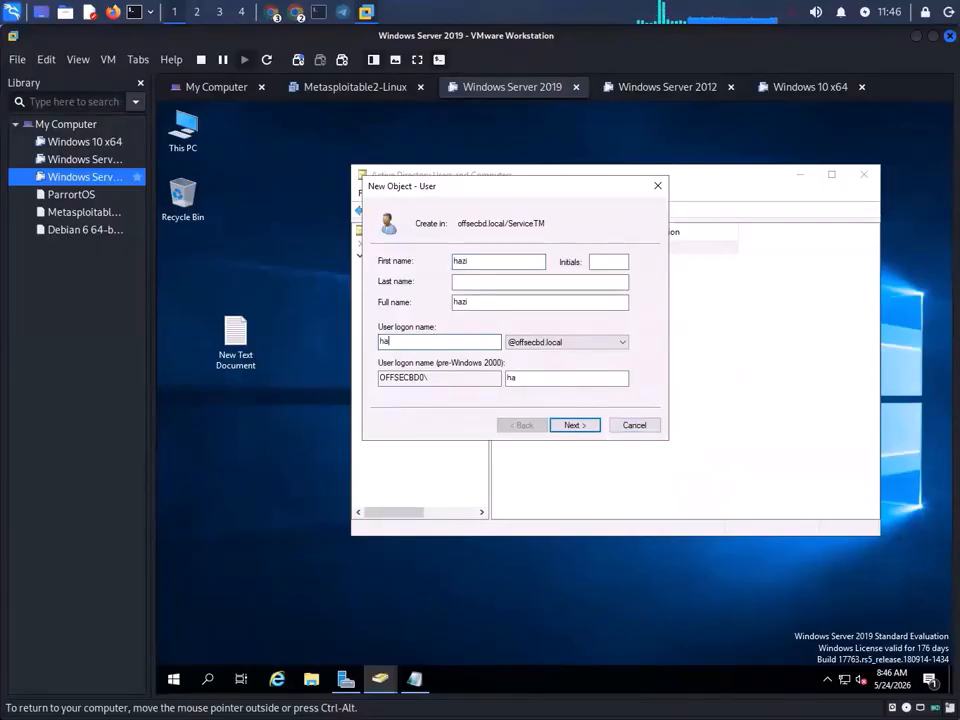
{"action": "type", "text": "zi"}
{"action": "left_click", "coordinate": [468, 283]}
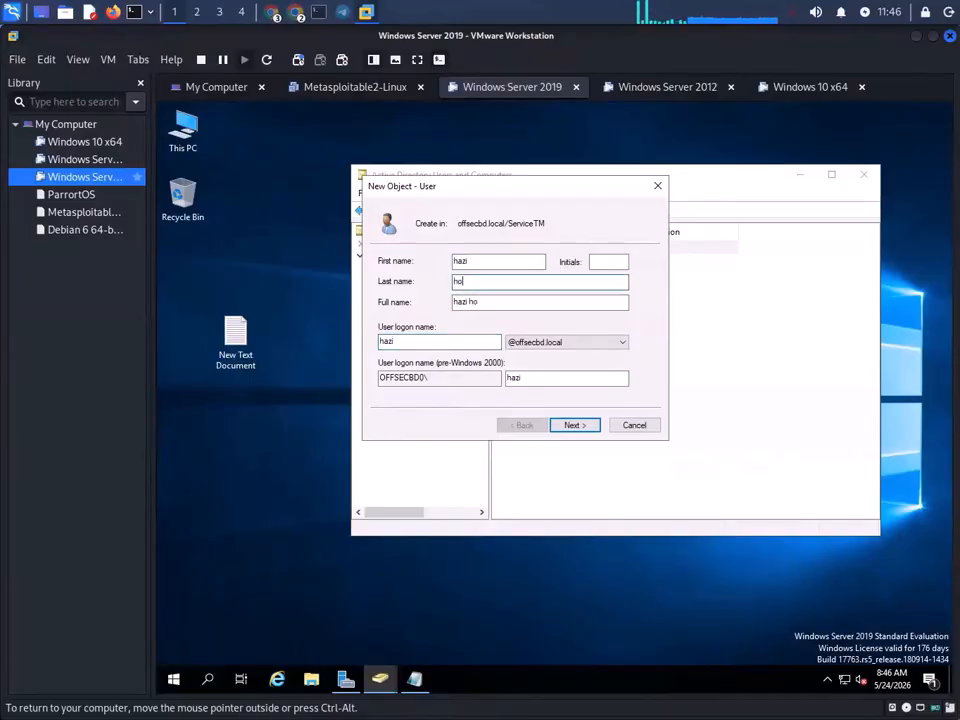
- Add the logon name on a new line in the Notepad notes and copy the password
{"action": "left_click", "coordinate": [384, 342]}
{"action": "double_click", "coordinate": [384, 342]}
{"action": "key", "text": "ctrl+c"}
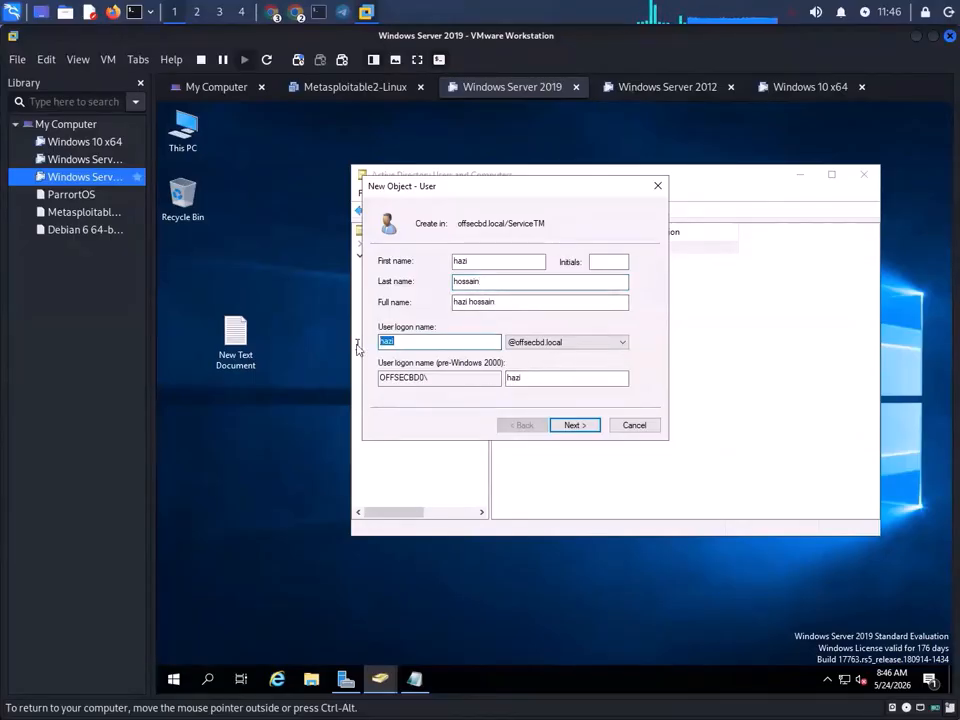
{"action": "left_click", "coordinate": [417, 687]}
{"action": "left_click", "coordinate": [261, 332]}
{"action": "key", "text": "Return"}
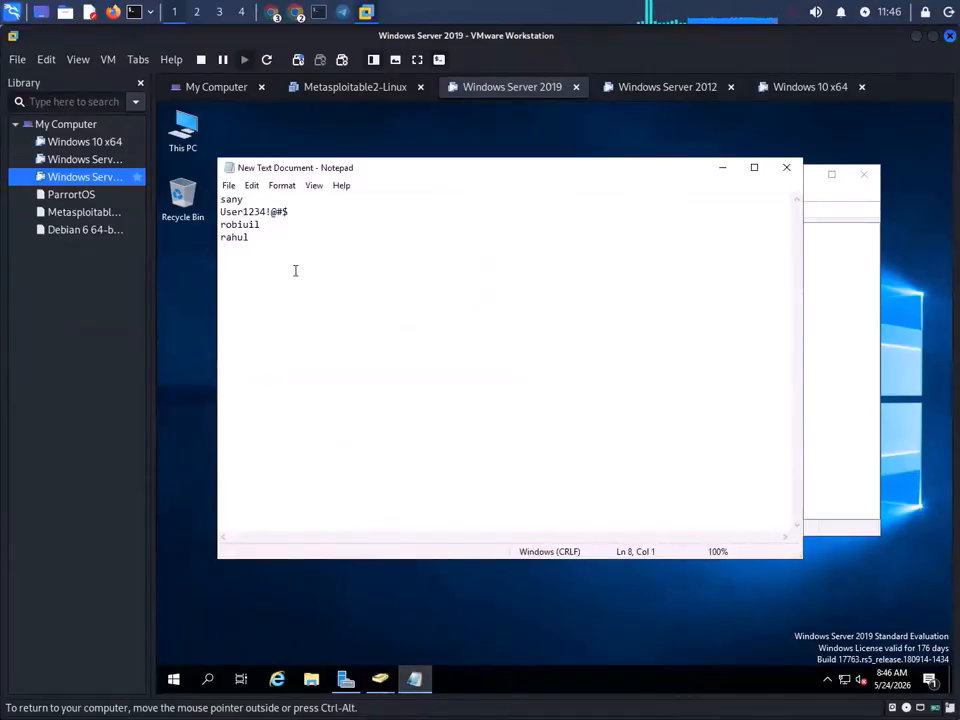
{"action": "left_click", "coordinate": [294, 256]}
{"action": "key", "text": "ctrl+v"}
{"action": "left_click", "coordinate": [290, 212]}
{"action": "left_click_drag", "start_coordinate": [290, 212], "coordinate": [177, 215]}
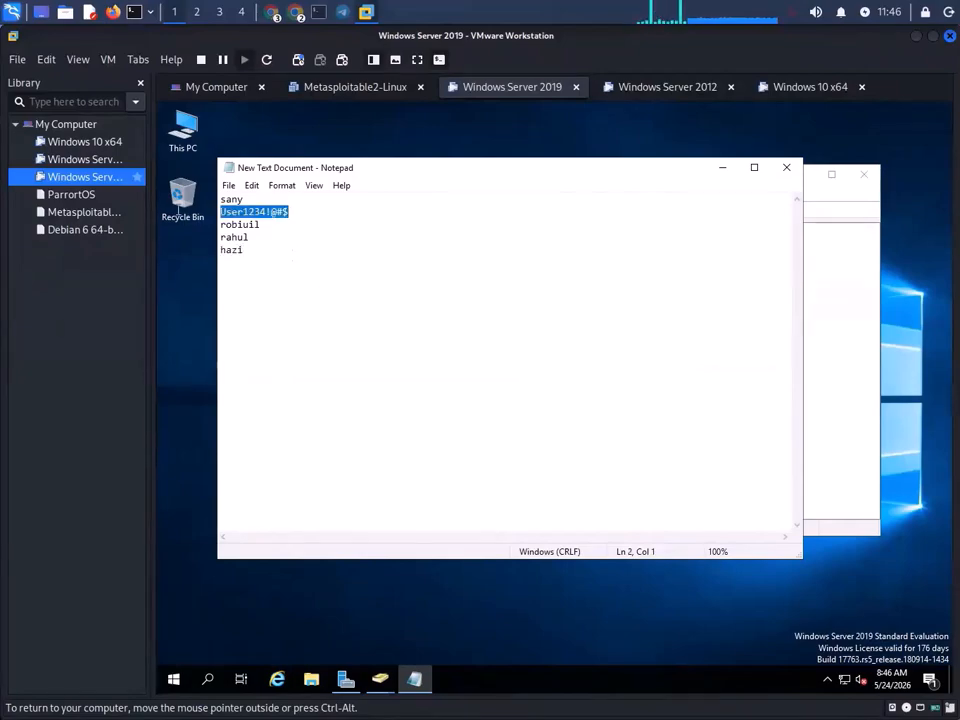
{"action": "left_click", "coordinate": [722, 167]}
- Set cannot-change and never-expires password options, confirm the password, and finish the user
{"action": "left_click", "coordinate": [575, 425]}
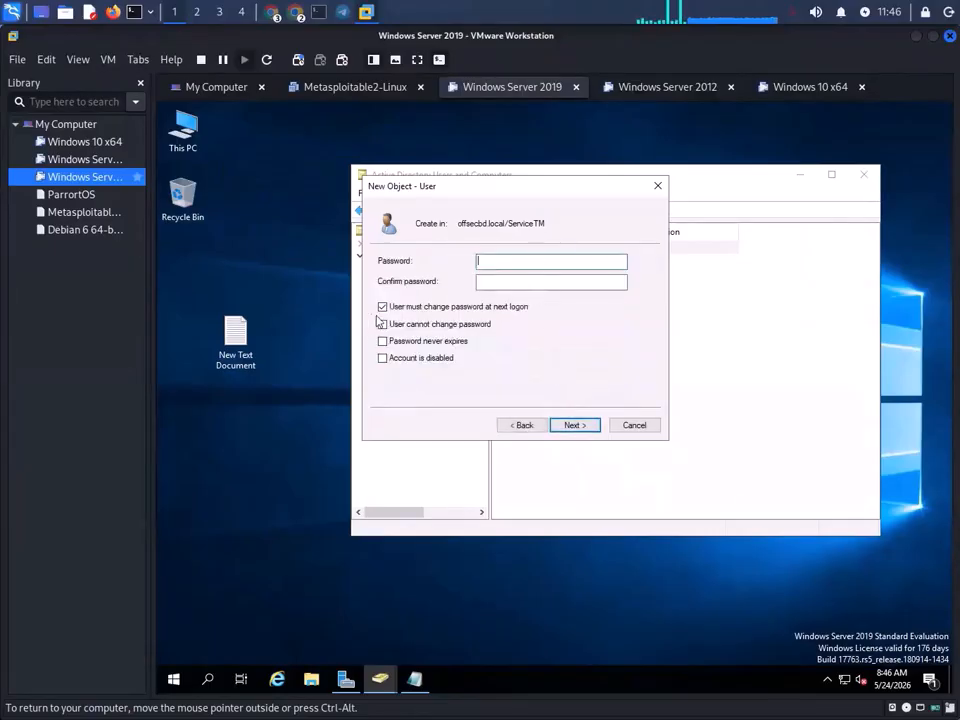
{"action": "left_click", "coordinate": [382, 306]}
{"action": "left_click", "coordinate": [382, 324]}
{"action": "left_click", "coordinate": [382, 341]}
{"action": "left_click", "coordinate": [518, 261]}
{"action": "left_click", "coordinate": [515, 283]}
{"action": "key", "text": "ctrl+v"}
{"action": "left_click", "coordinate": [589, 428]}
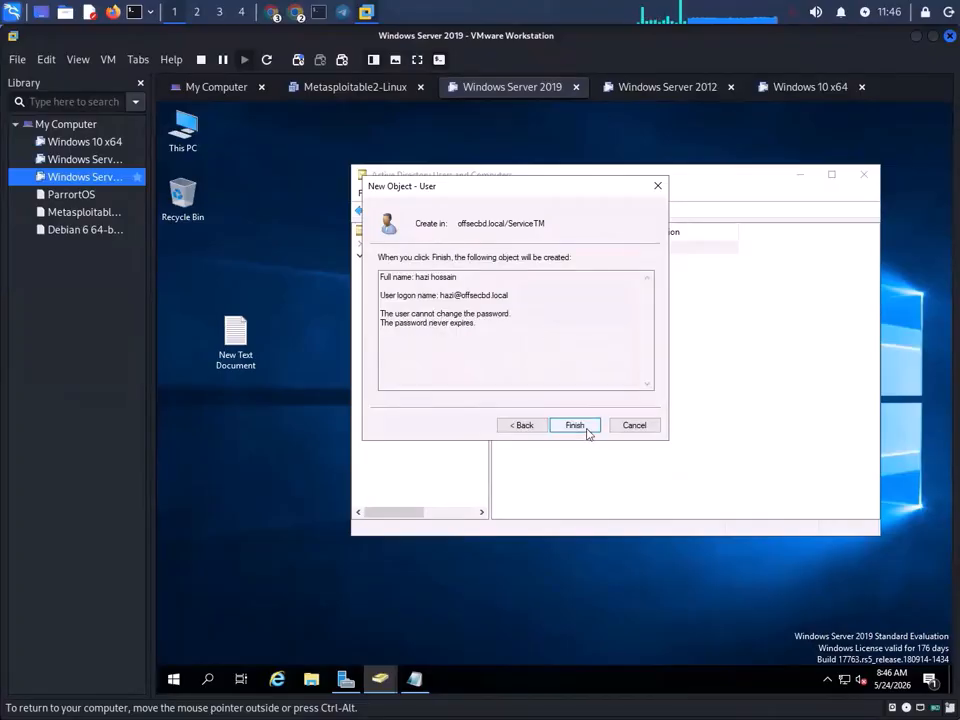
{"action": "left_click", "coordinate": [588, 430]}
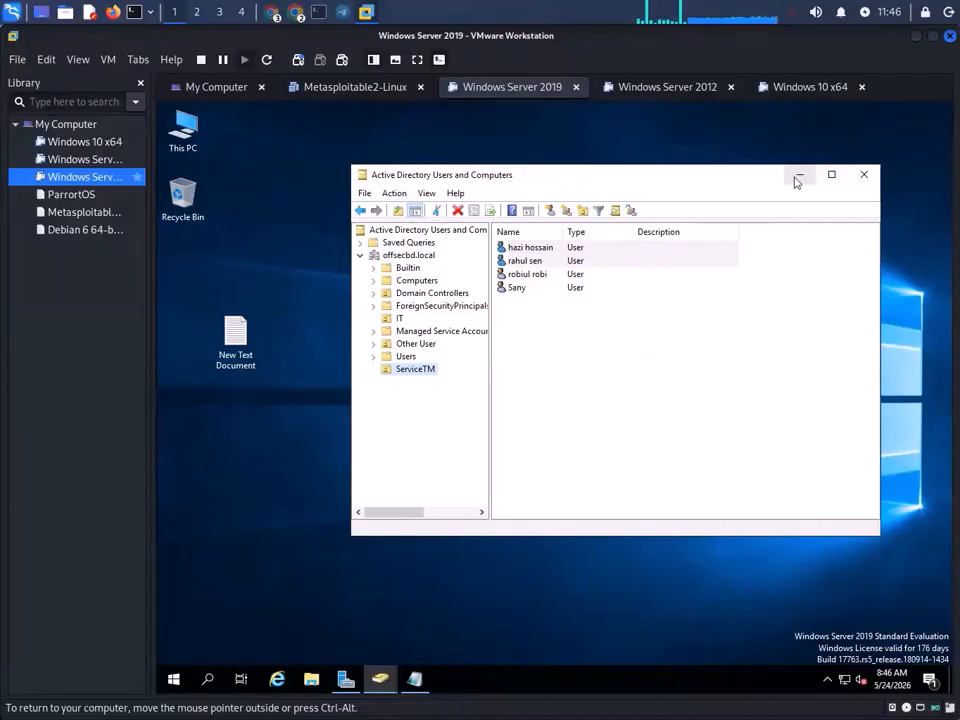
- On the Windows 10 x64 VM, sign in as Other user with the new domain account
{"action": "left_click", "coordinate": [803, 88]}
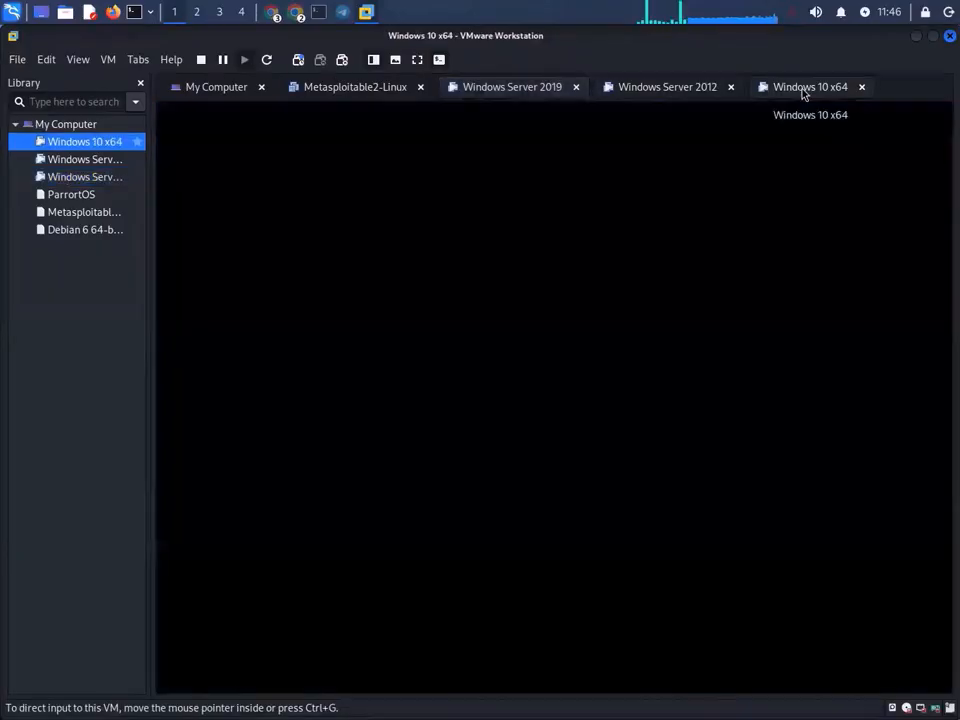
{"action": "left_click", "coordinate": [553, 354]}
{"action": "left_click", "coordinate": [104, 61]}
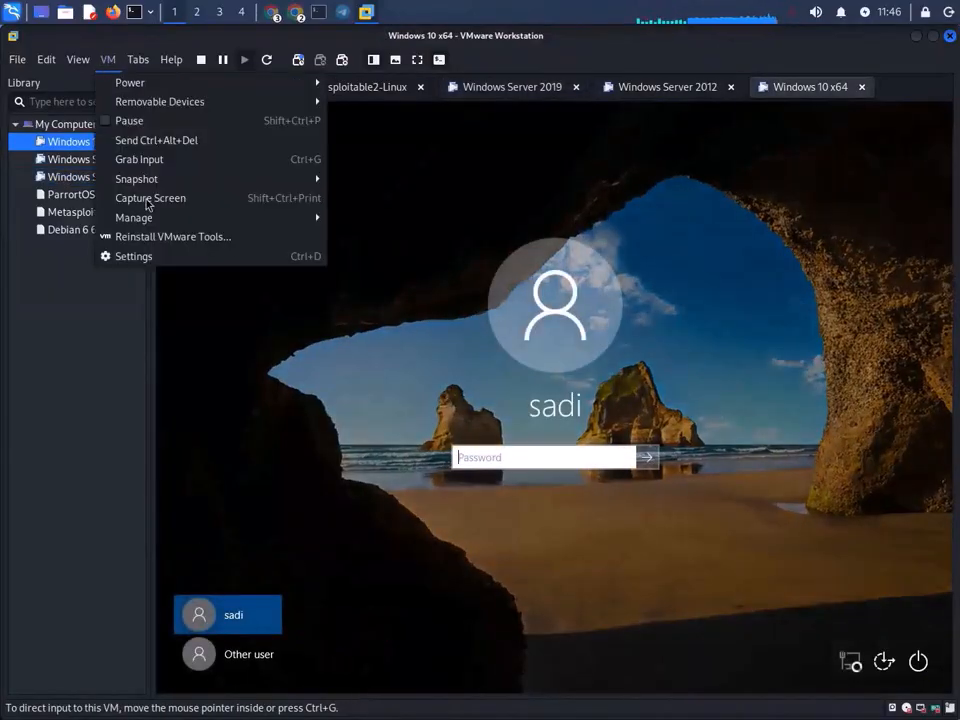
{"action": "left_click", "coordinate": [254, 652]}
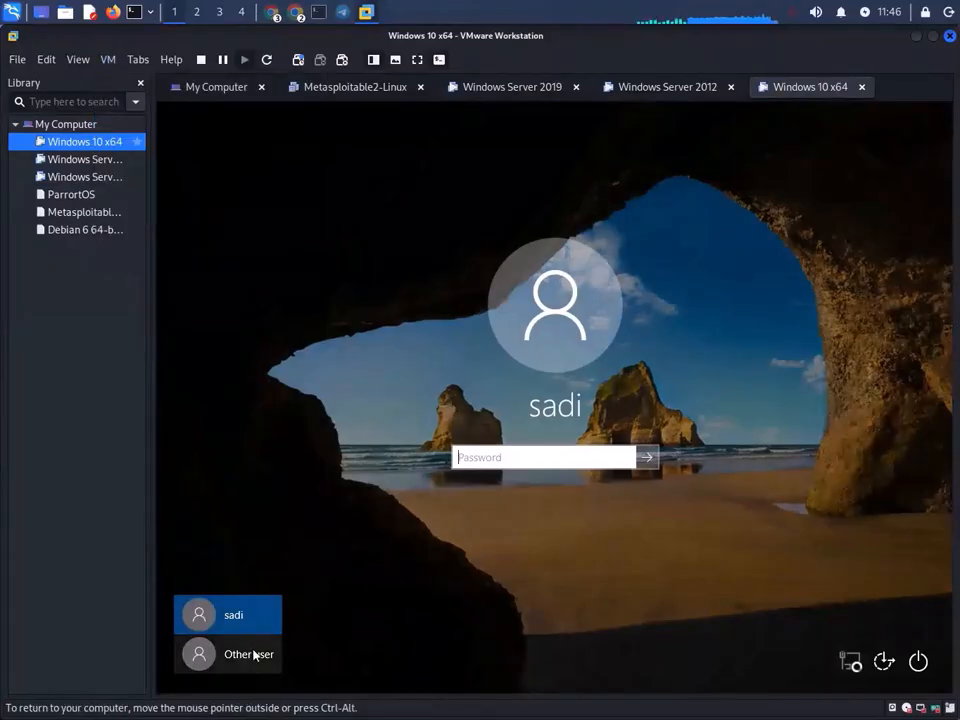
{"action": "left_click", "coordinate": [254, 653]}
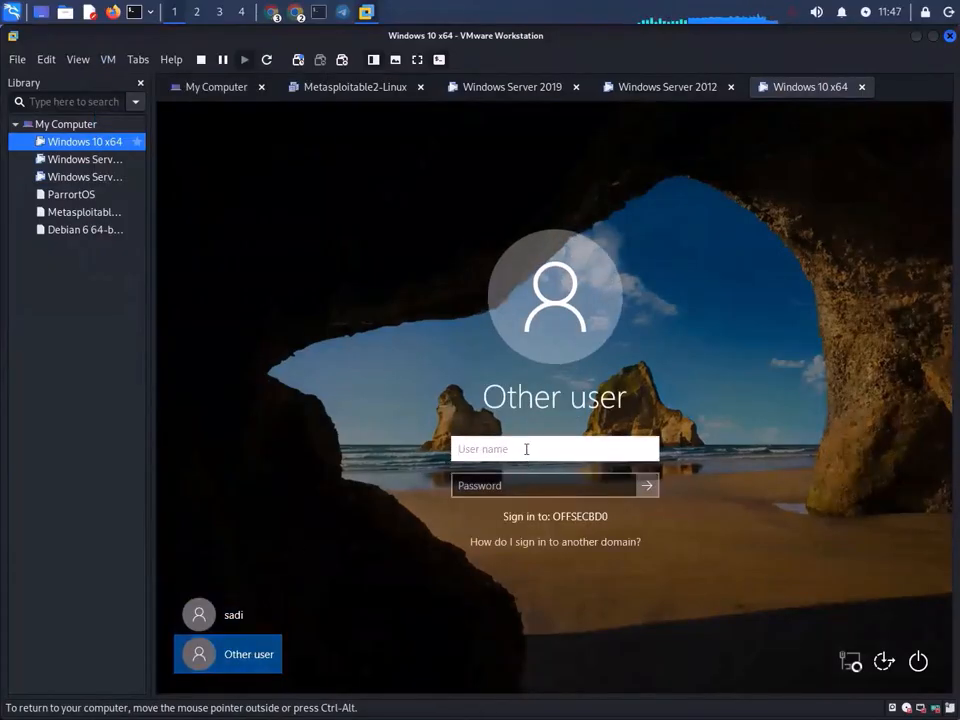
{"action": "type", "text": "sany"}
{"action": "left_click", "coordinate": [527, 485]}
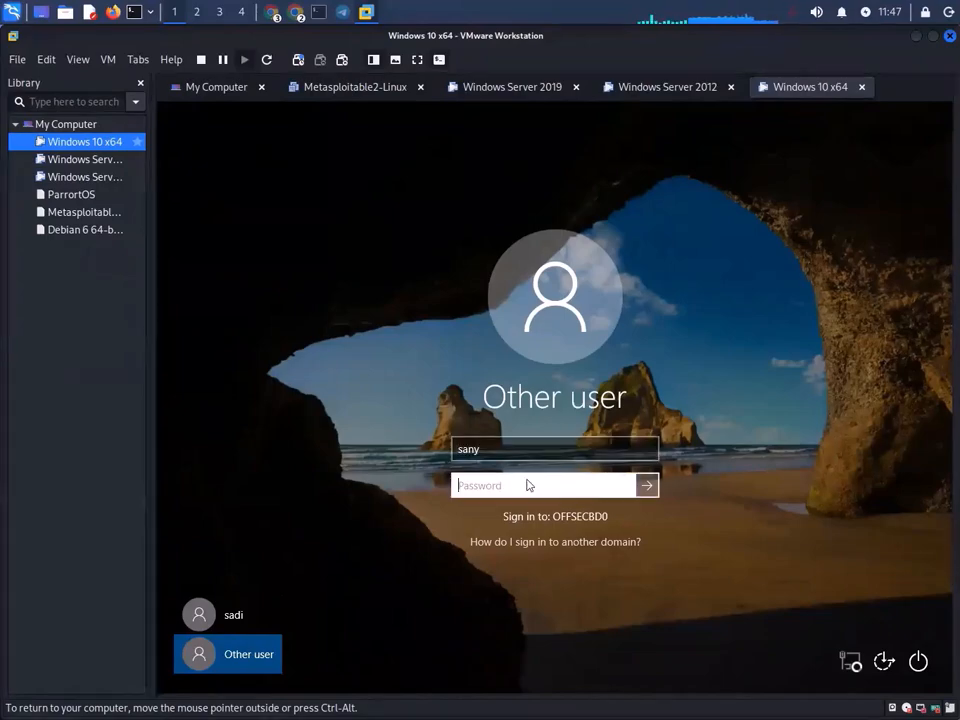
{"action": "type", "text": "•"}
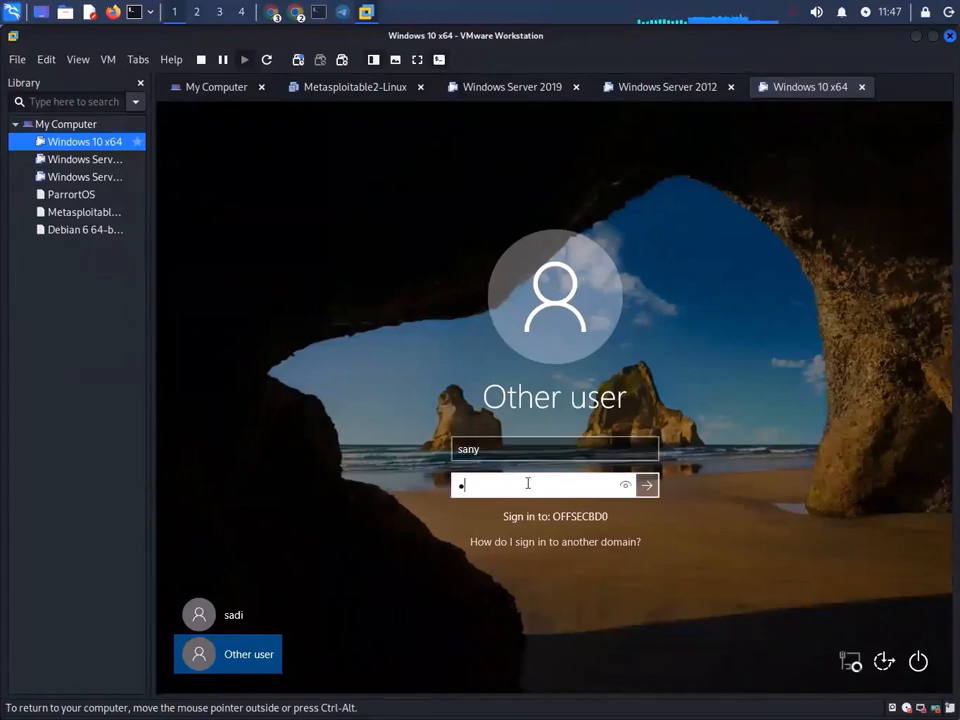
{"action": "type", "text": "•••••••"}
{"action": "key", "text": "Return"}
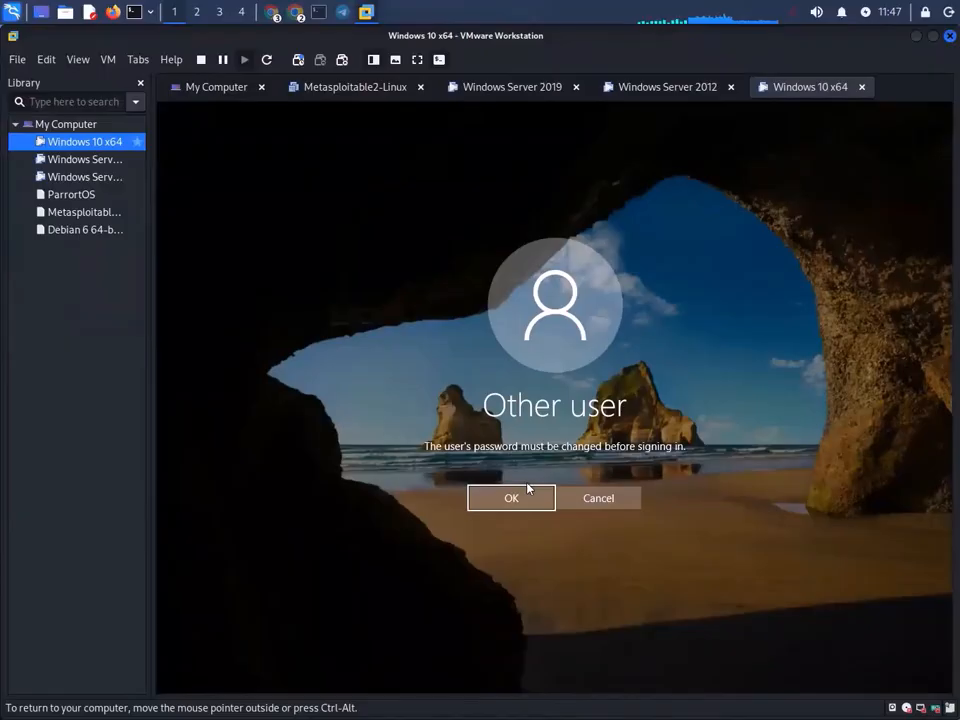
- Acknowledge the required password change and re-enter the current password
{"action": "left_click", "coordinate": [514, 497]}
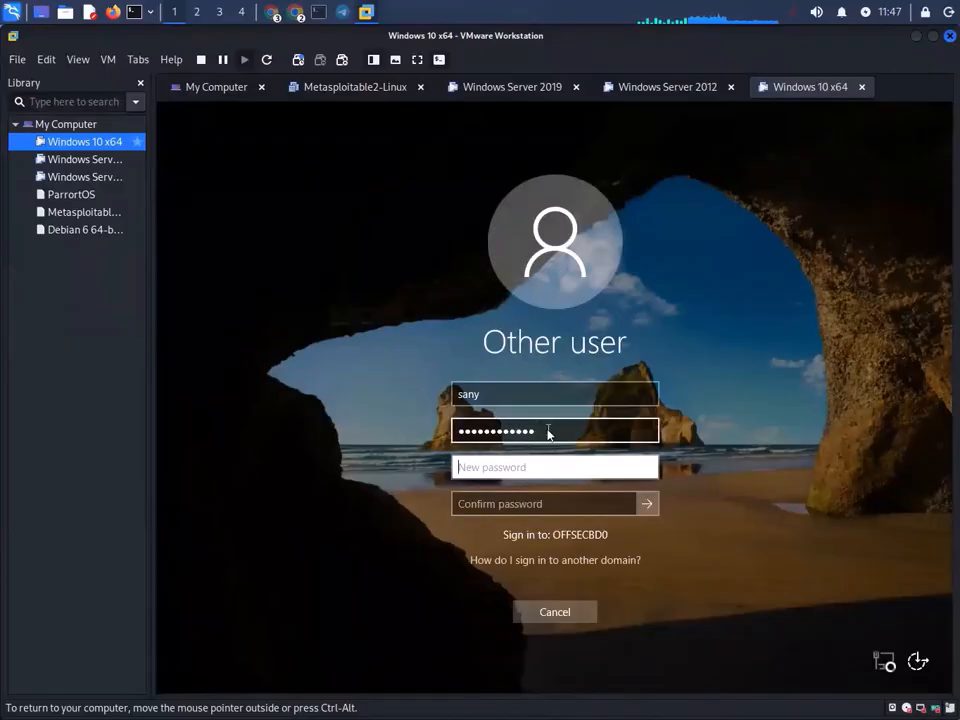
{"action": "key", "text": "shift+Tab"}
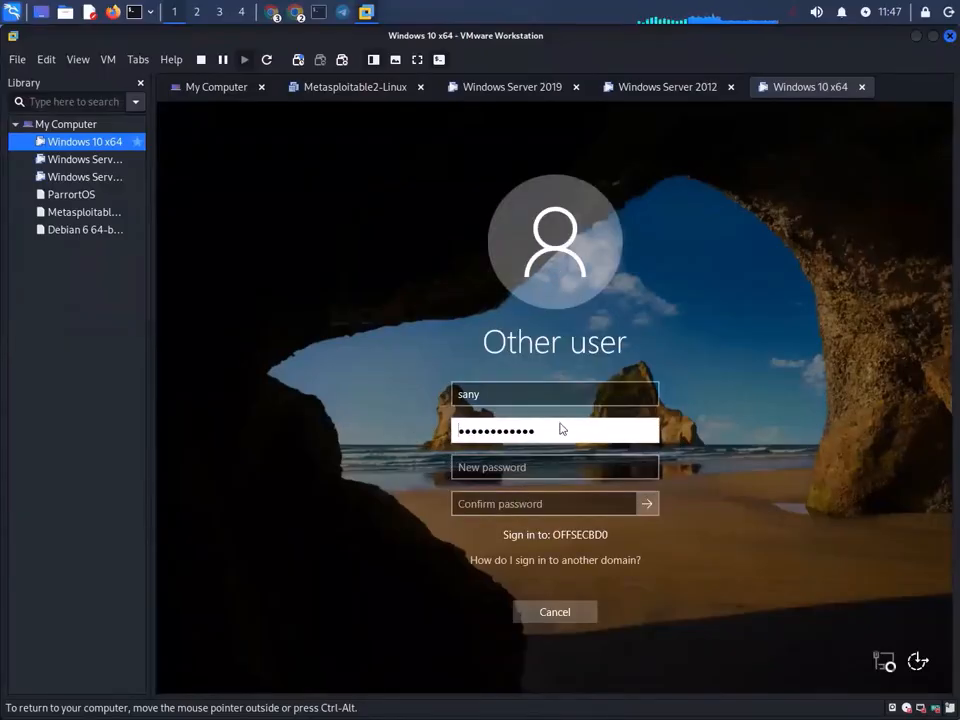
{"action": "left_click_drag", "start_coordinate": [549, 433], "coordinate": [453, 431]}
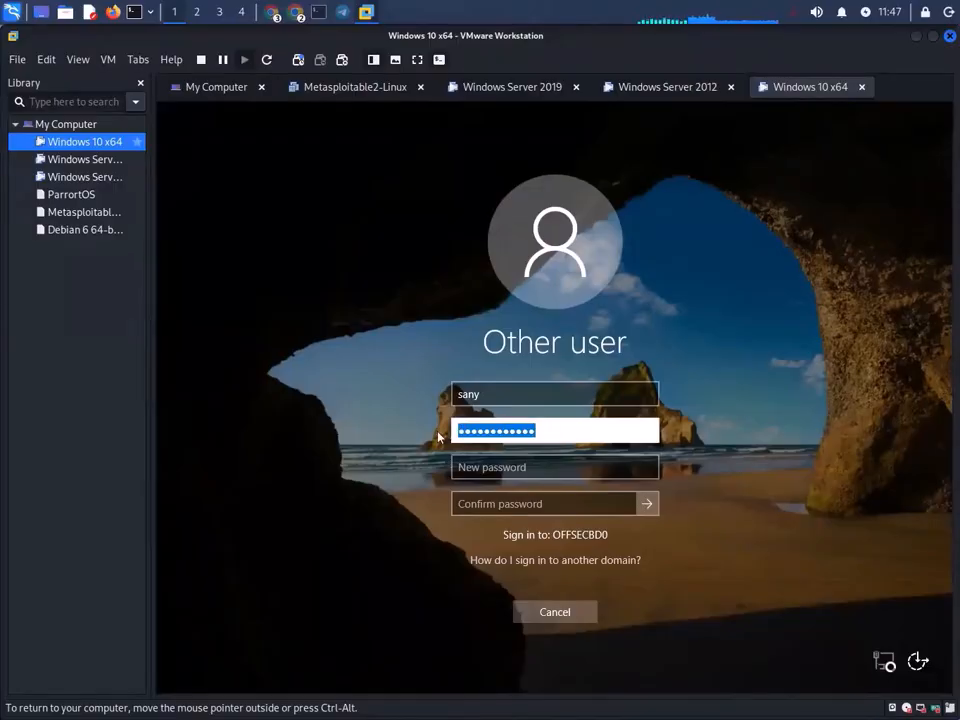
{"action": "key", "text": "BackSpace"}
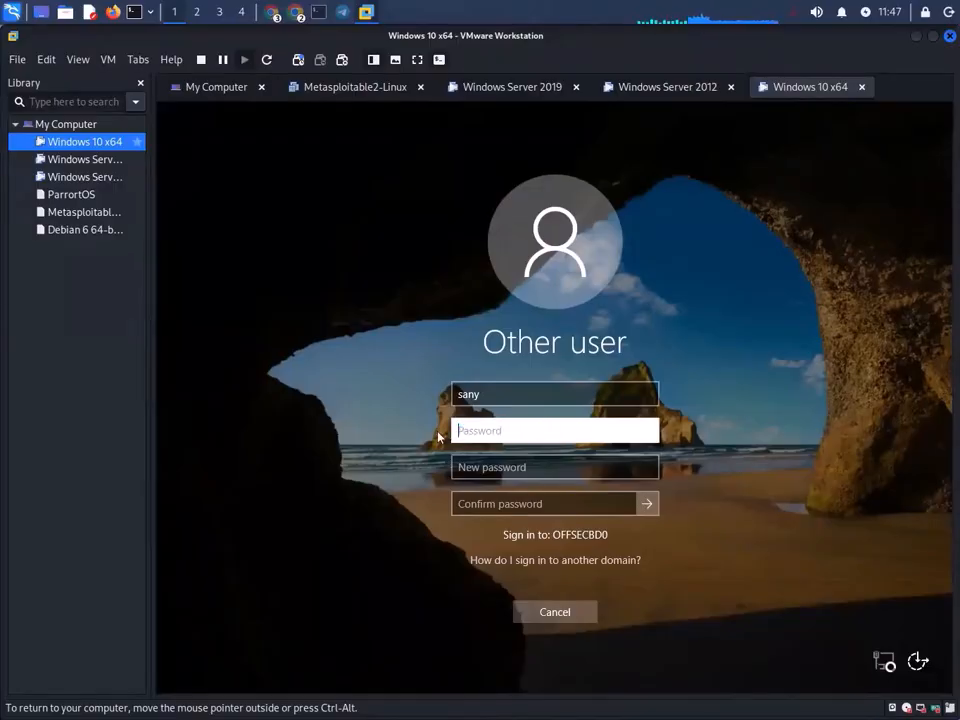
{"action": "type", "text": "**********"}
- Cancel the password change and send Ctrl+Alt+Del to reach the sign-in screen
{"action": "left_click", "coordinate": [534, 464]}
{"action": "left_click", "coordinate": [560, 613]}
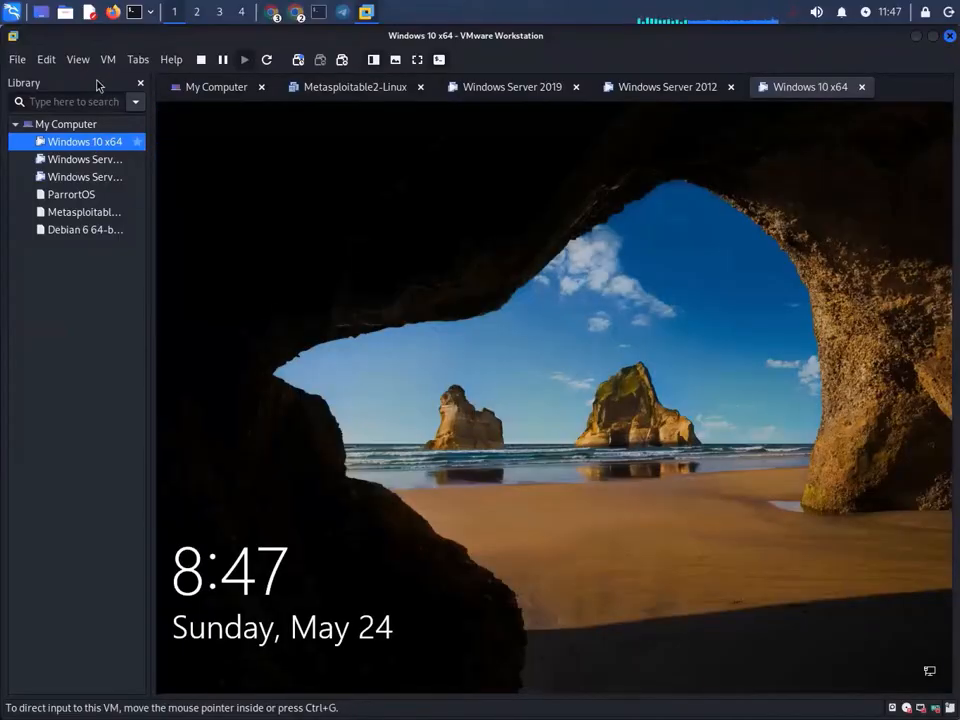
{"action": "left_click", "coordinate": [107, 61]}
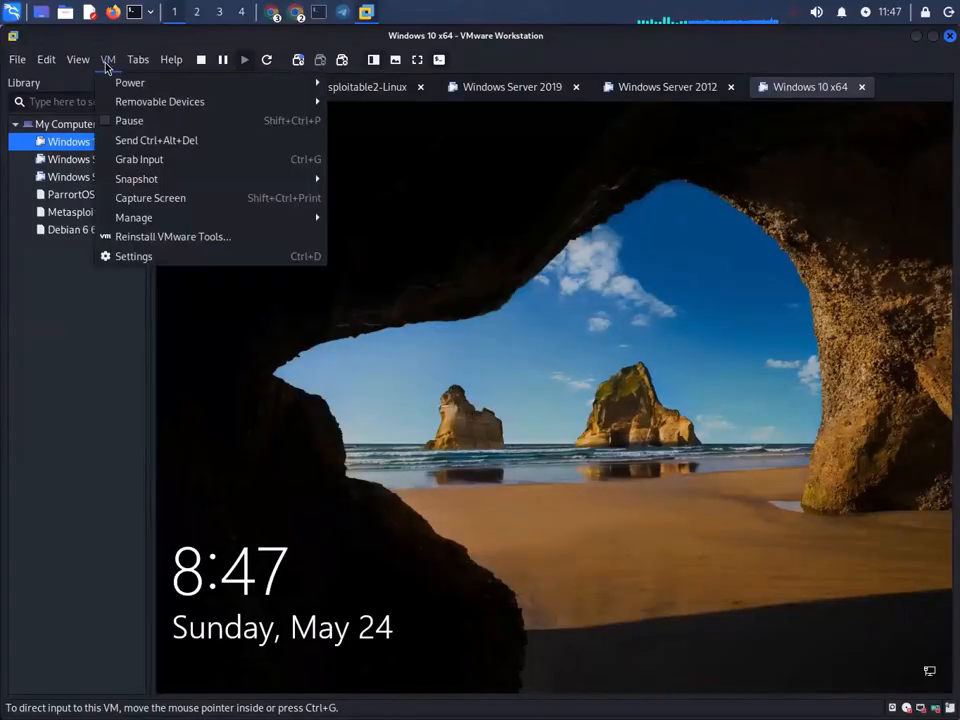
{"action": "left_click", "coordinate": [195, 141]}
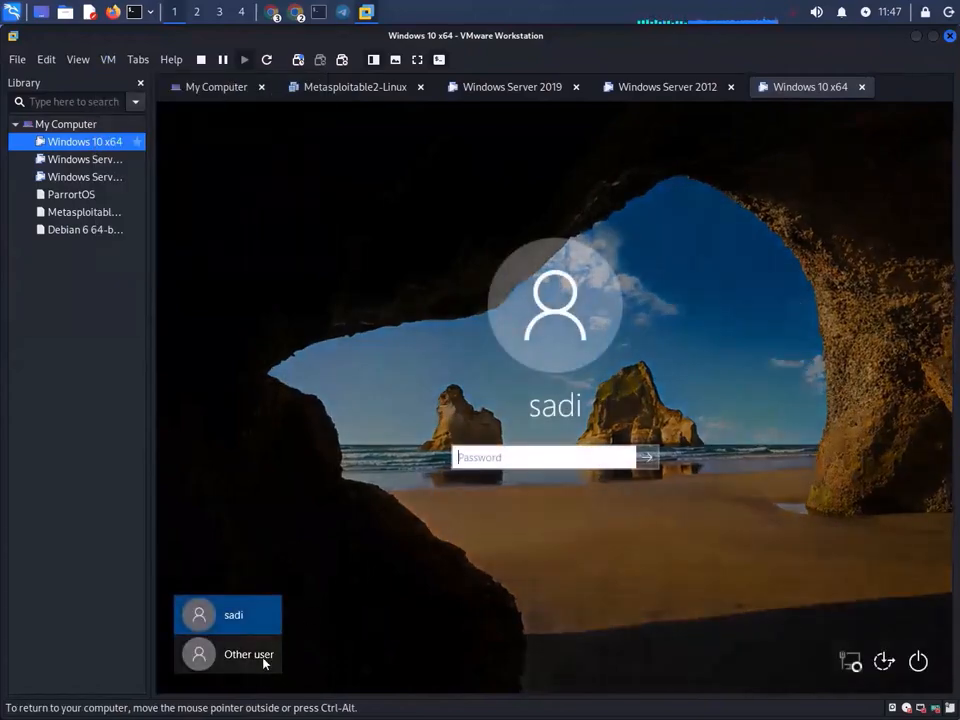
- Retry the Other user sign-in, which is rejected as incorrect, and dismiss the error
{"action": "left_click", "coordinate": [262, 656]}
{"action": "type", "text": "s"}
{"action": "left_click", "coordinate": [531, 492]}
{"action": "type", "text": "•"}
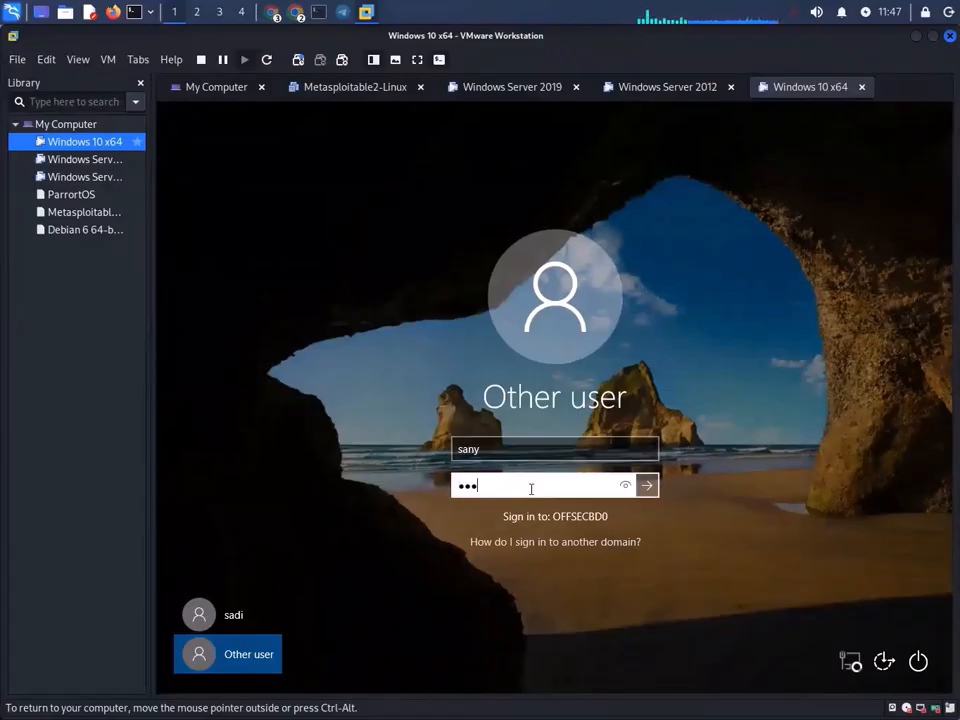
{"action": "type", "text": "••••••"}
{"action": "left_click", "coordinate": [647, 488]}
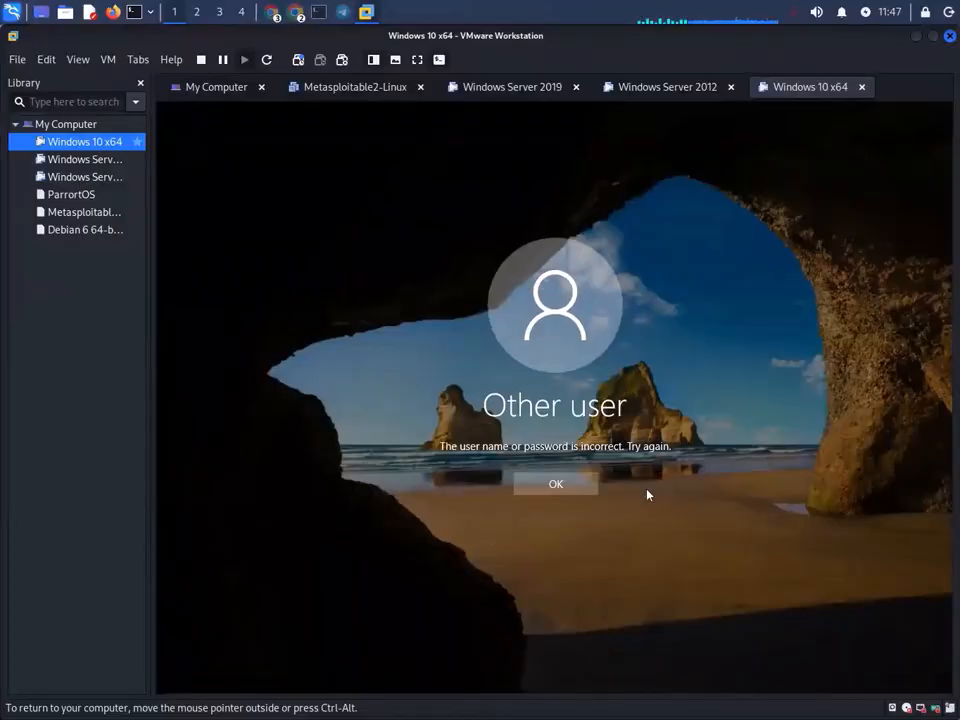
{"action": "left_click", "coordinate": [568, 489]}
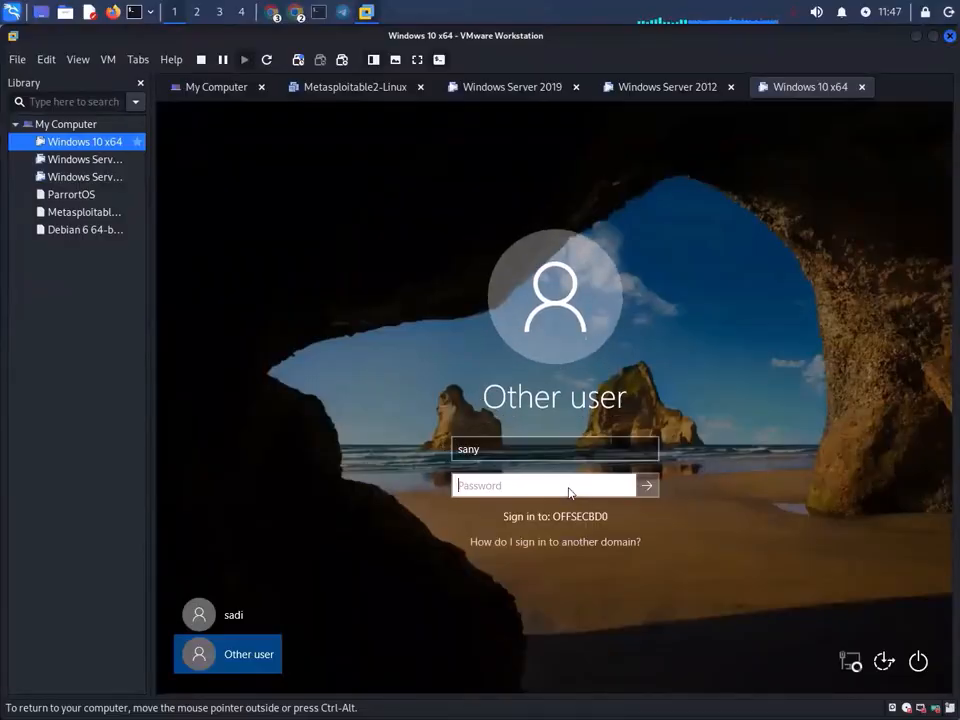
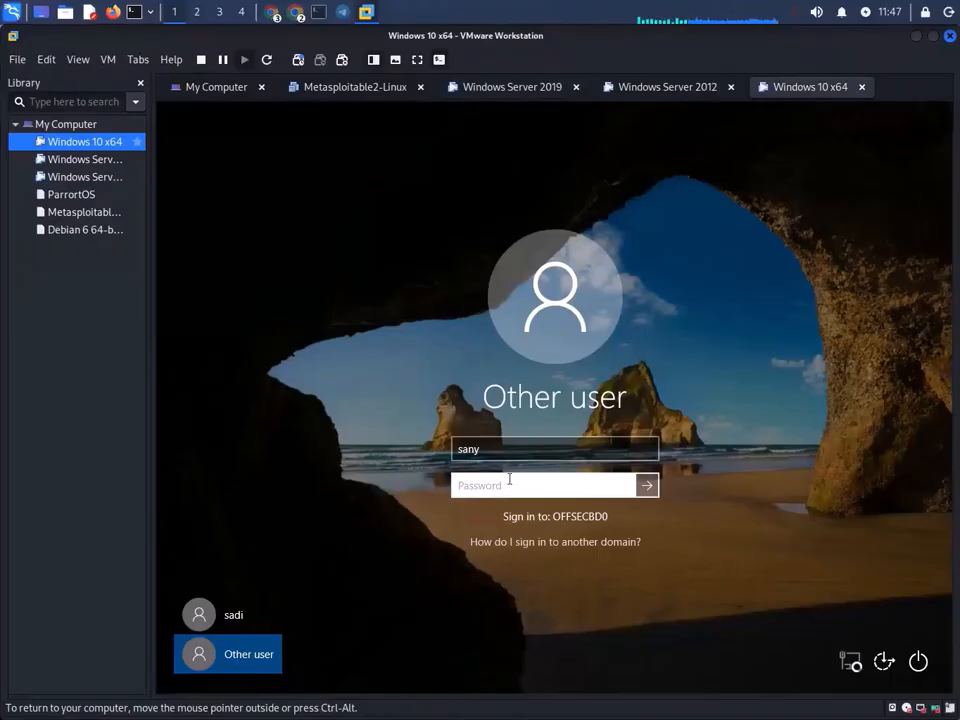
- Dismiss the incorrect-password error and sign in as sany with its password, reaching the required-change notice
{"action": "key", "text": "Return"}
{"action": "left_click", "coordinate": [553, 484]}
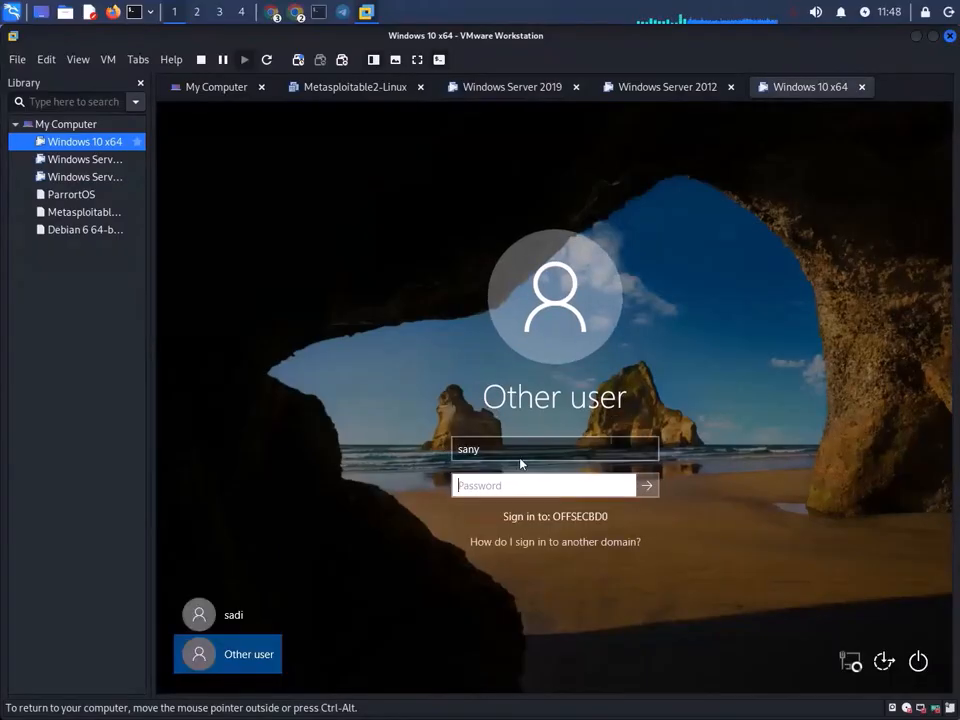
{"action": "type", "text": "*"}
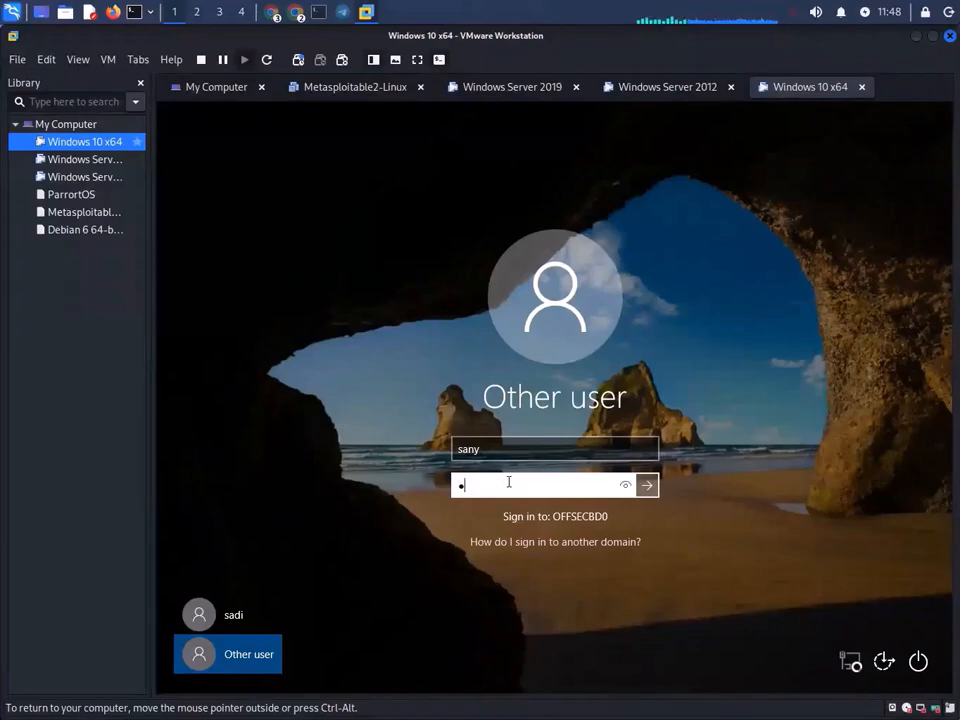
{"action": "type", "text": "*****"}
{"action": "left_click", "coordinate": [646, 486]}
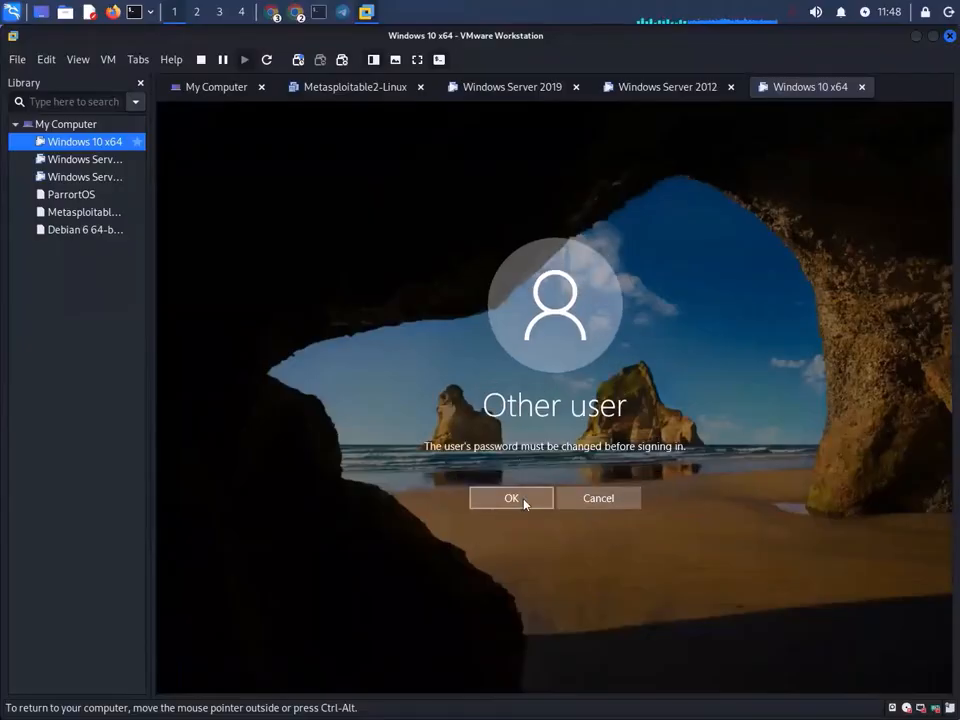
- Accept the required password change and enter a new password, revealing it to verify
{"action": "left_click", "coordinate": [525, 503]}
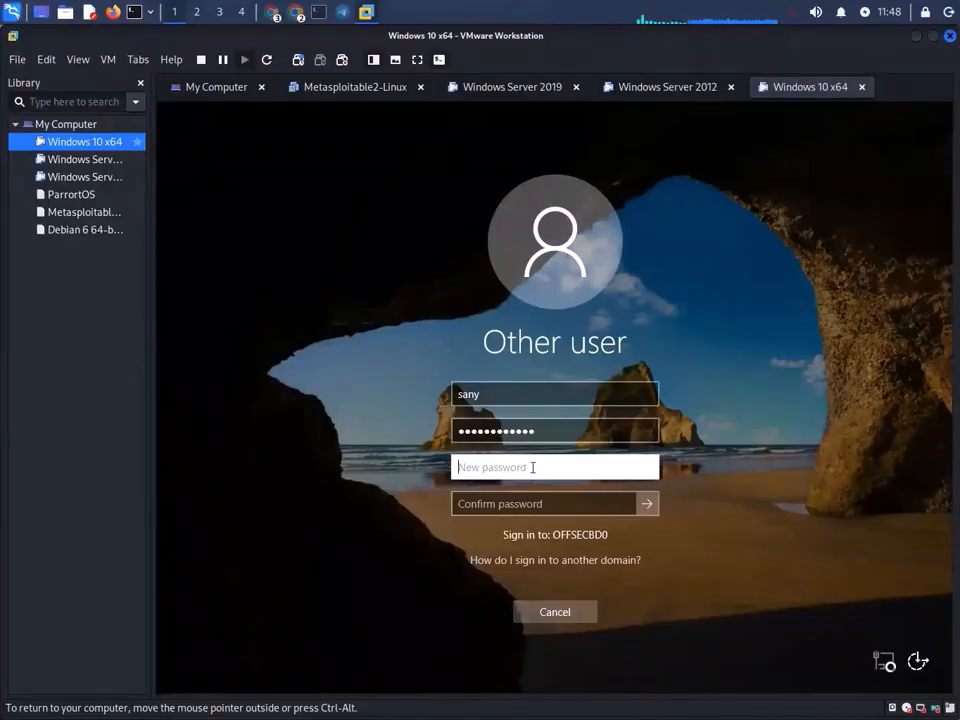
{"action": "type", "text": "P"}
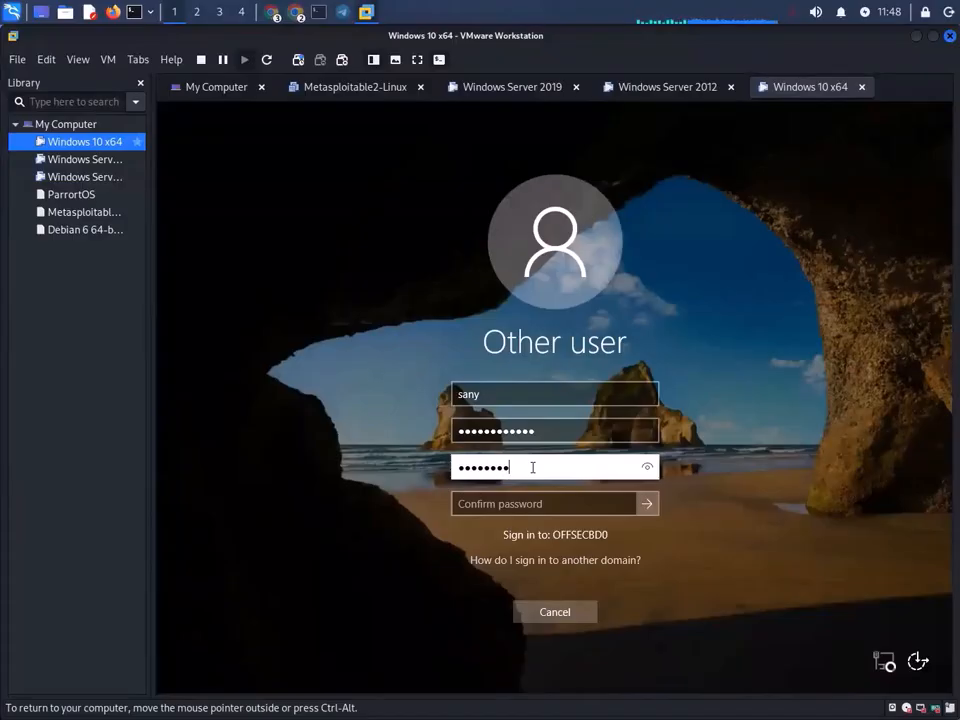
{"action": "left_click", "coordinate": [647, 467]}
{"action": "type", "text": "56$"}
{"action": "left_click", "coordinate": [648, 468]}
- Fill in the password confirmation, submit the change, and dismiss the complexity-requirements rejection
{"action": "left_click", "coordinate": [513, 506]}
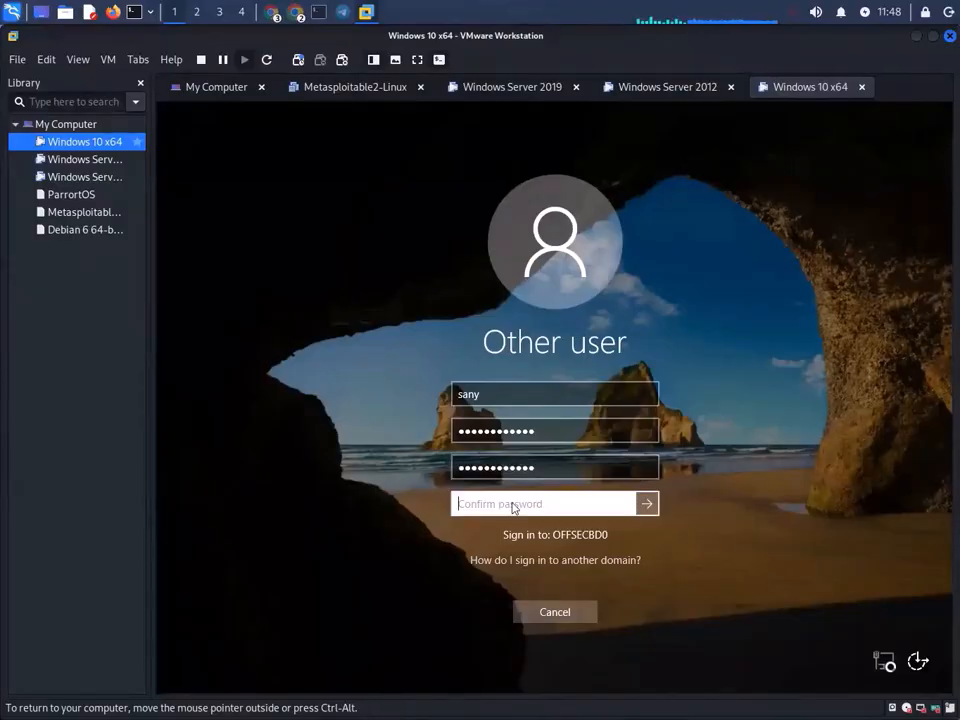
{"action": "type", "text": "User1234"}
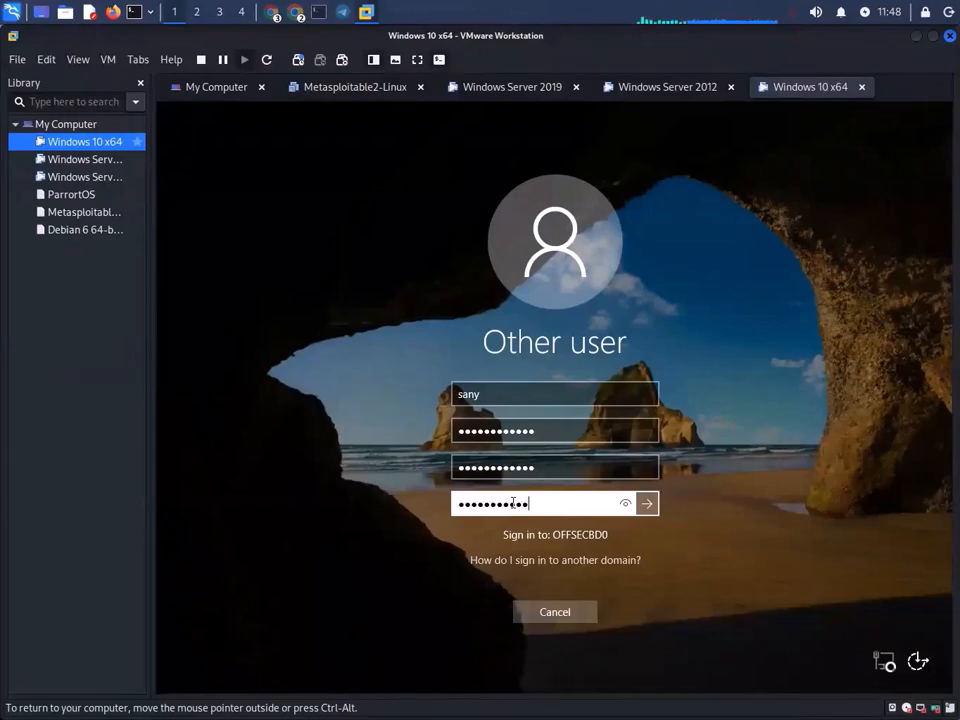
{"action": "left_click", "coordinate": [647, 503]}
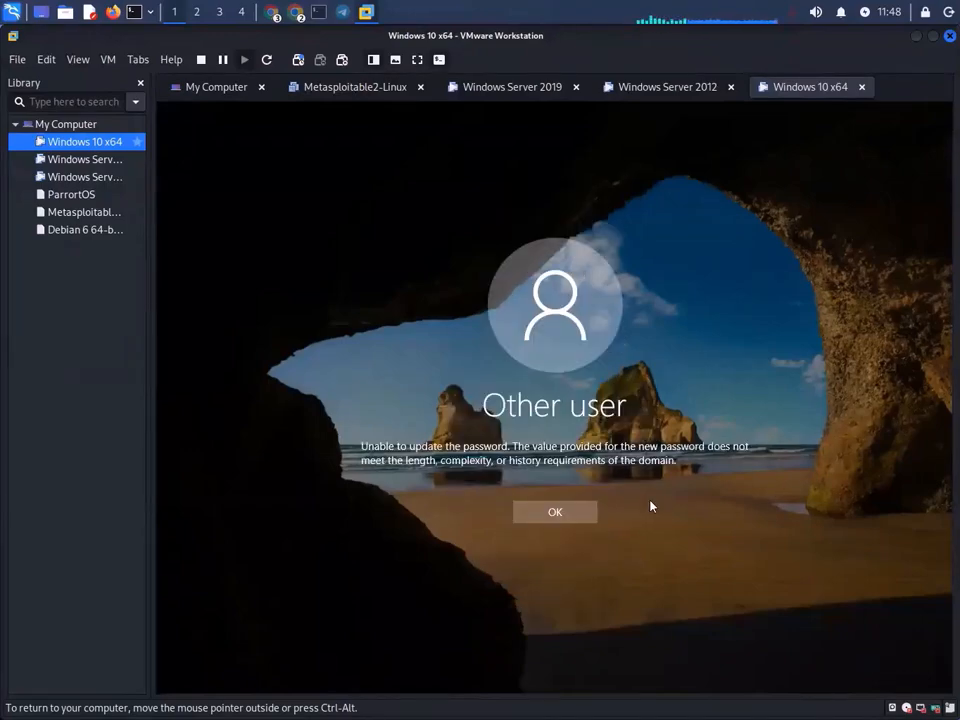
{"action": "left_click", "coordinate": [562, 513]}
{"action": "left_click", "coordinate": [459, 395]}
{"action": "double_click", "coordinate": [460, 396]}
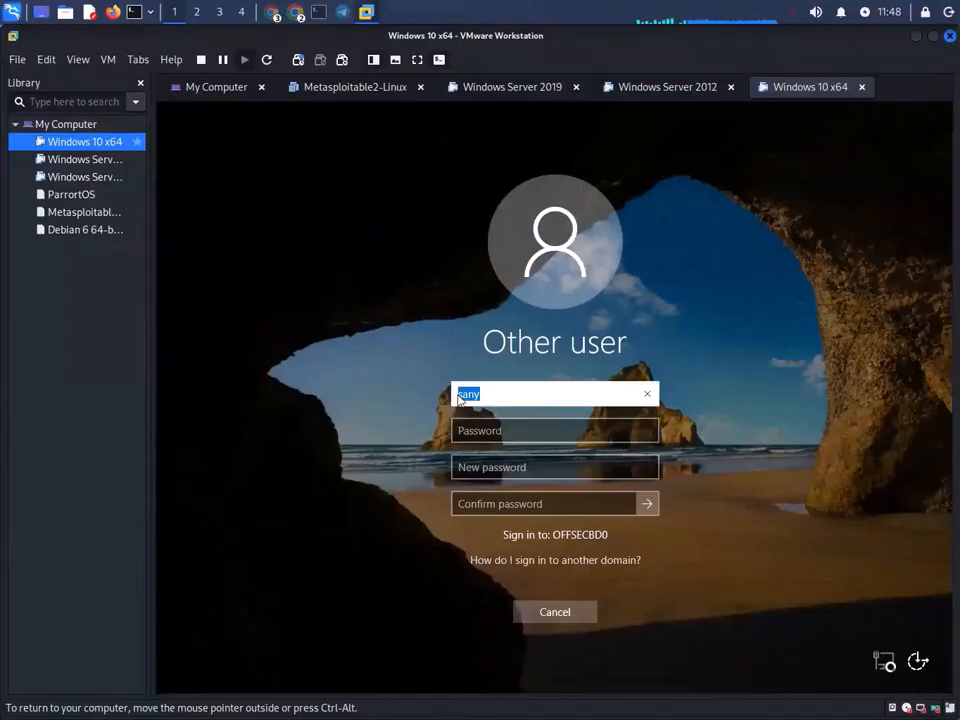
{"action": "left_click", "coordinate": [484, 394]}
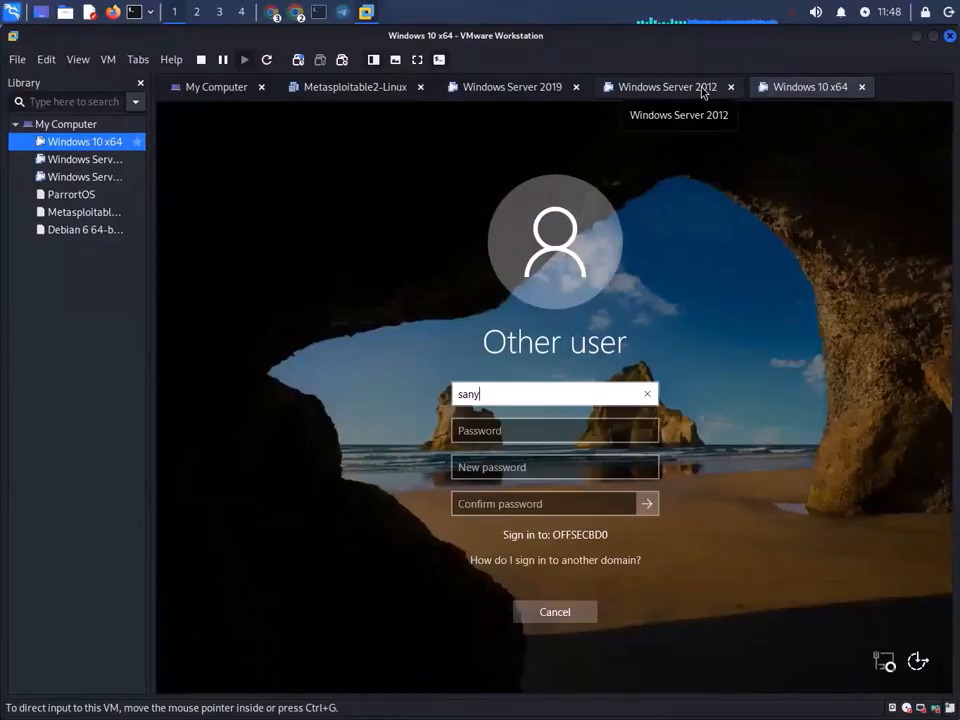
{"action": "right_click", "coordinate": [75, 126]}
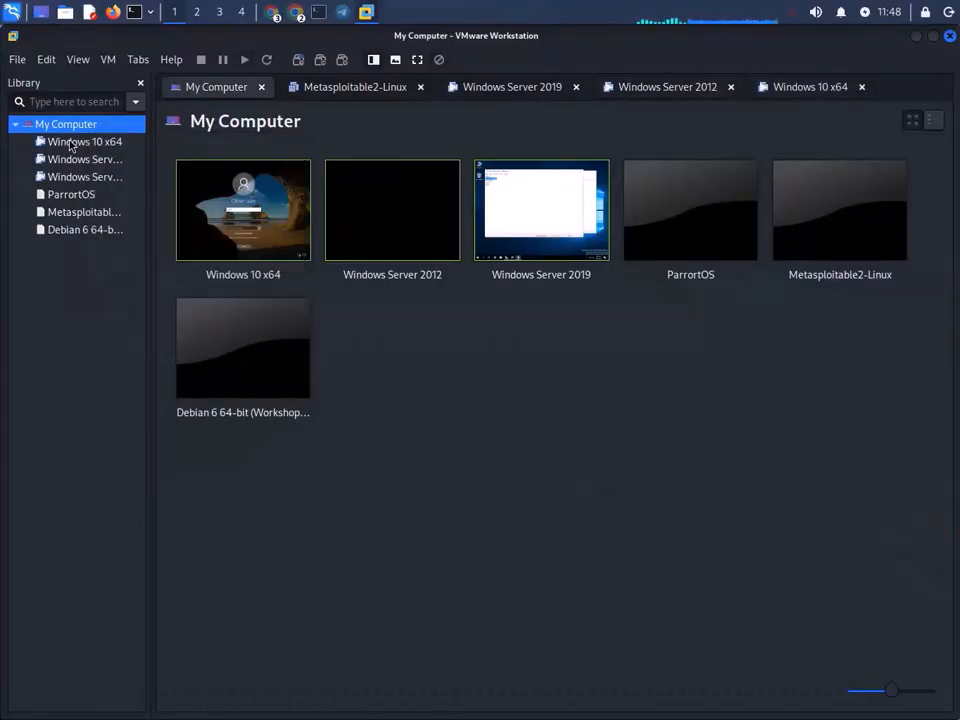
{"action": "left_click", "coordinate": [70, 145]}
{"action": "right_click", "coordinate": [71, 144]}
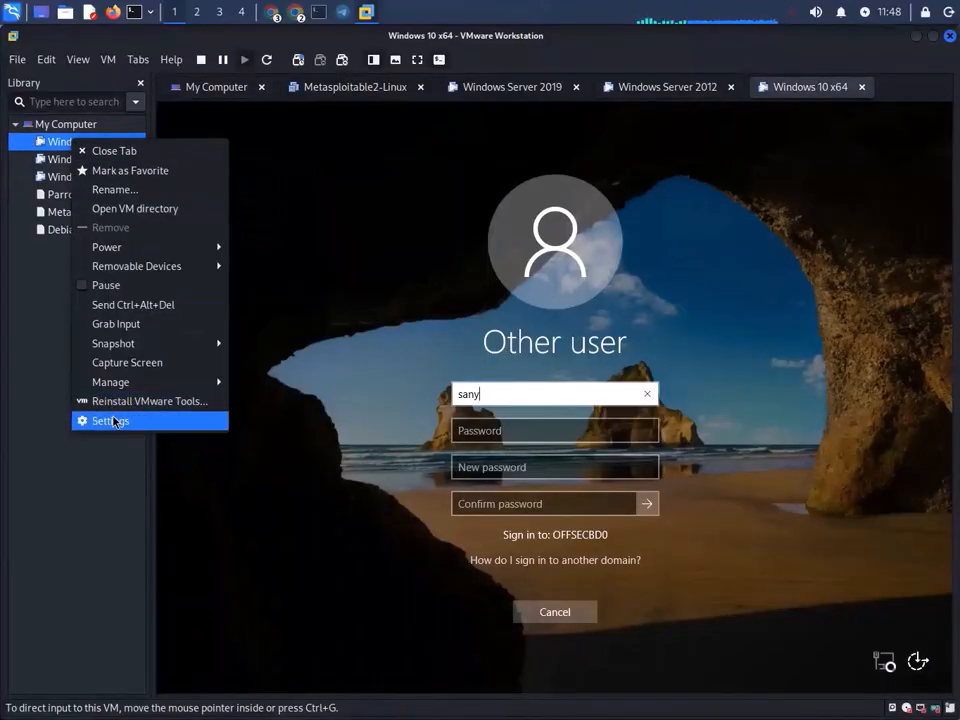
{"action": "left_click", "coordinate": [110, 418]}
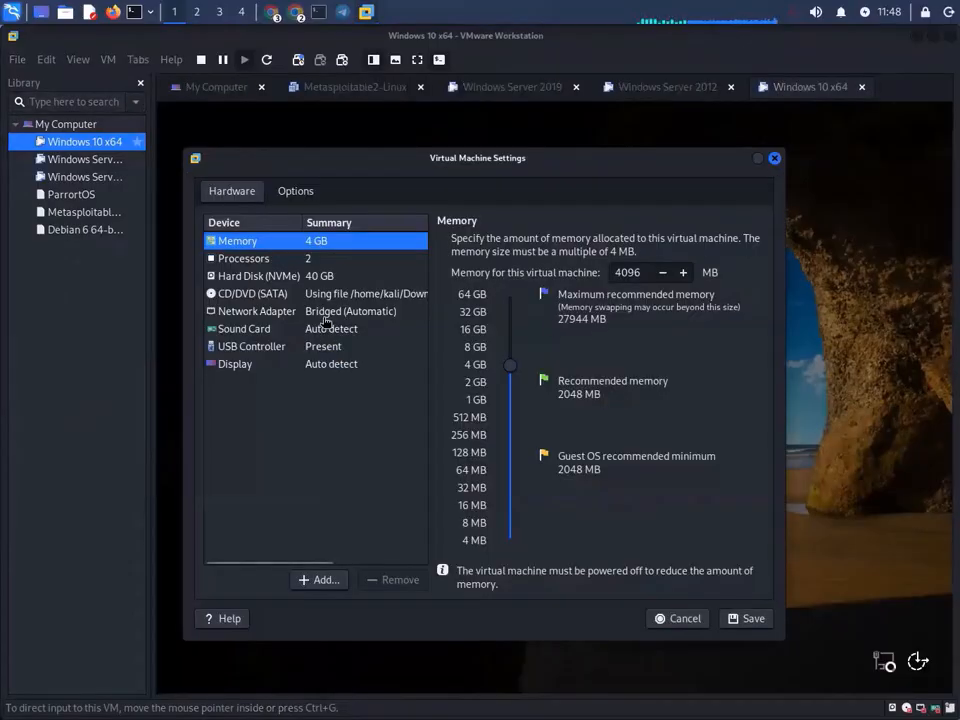
{"action": "left_click", "coordinate": [324, 320]}
{"action": "left_click", "coordinate": [670, 616]}
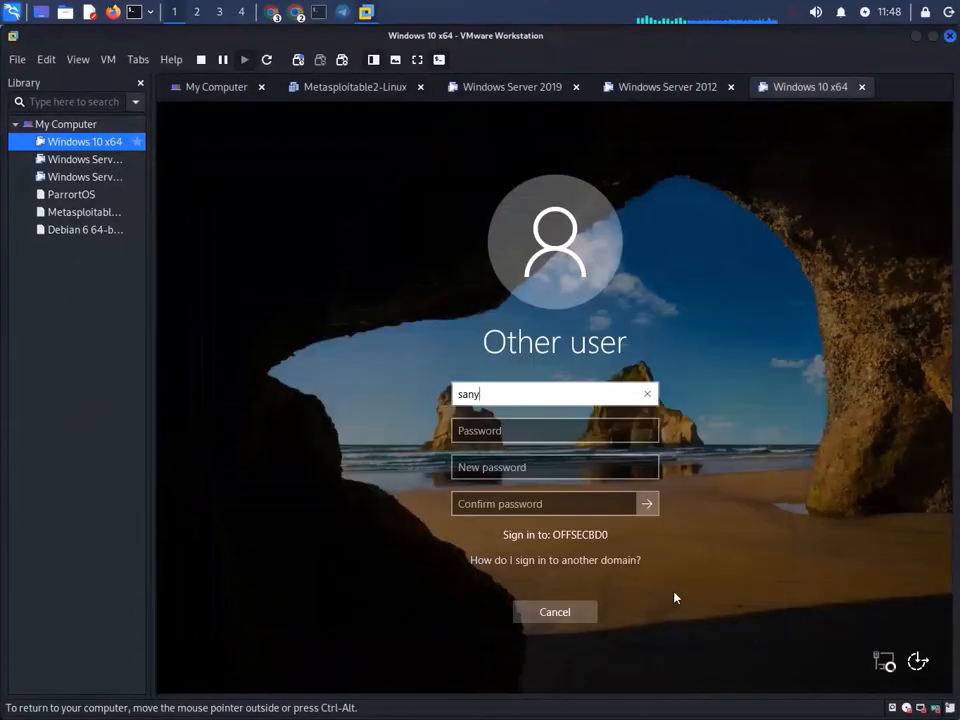
- Cancel the password change and check the user-list notes on the Windows Server 2019 VM
{"action": "left_click", "coordinate": [558, 613]}
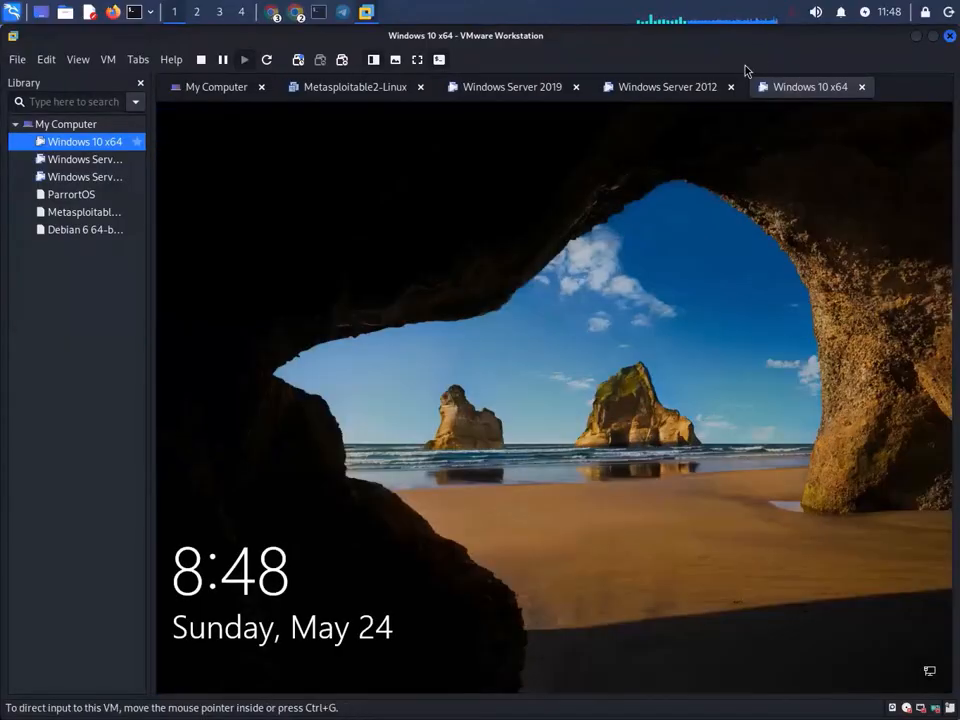
{"action": "left_click", "coordinate": [671, 88]}
{"action": "left_click", "coordinate": [525, 88]}
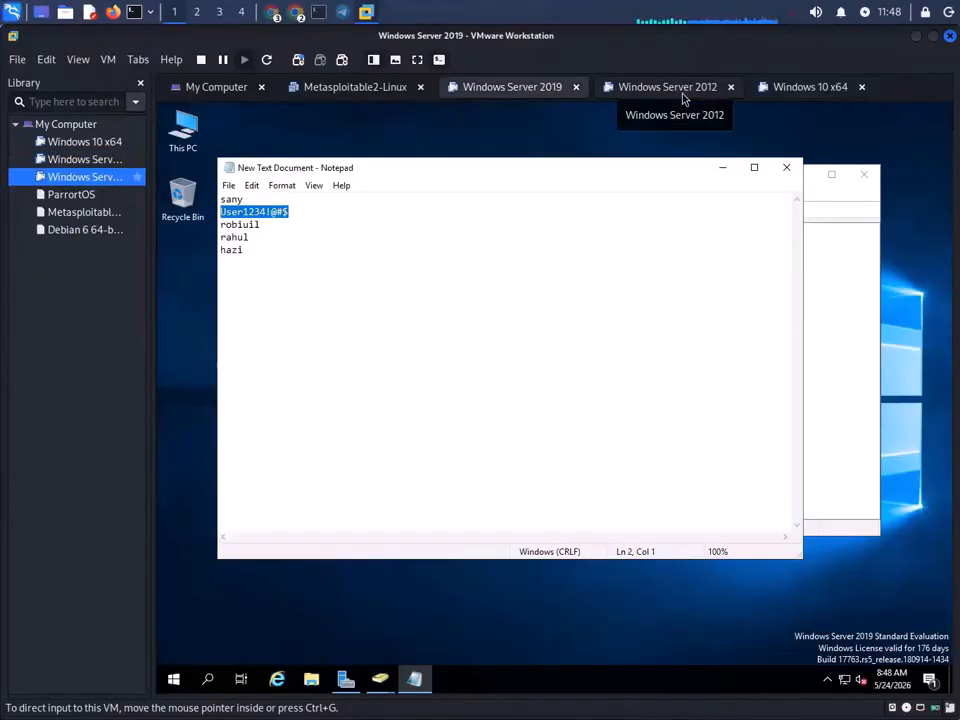
{"action": "left_click", "coordinate": [684, 96]}
{"action": "left_click", "coordinate": [804, 90]}
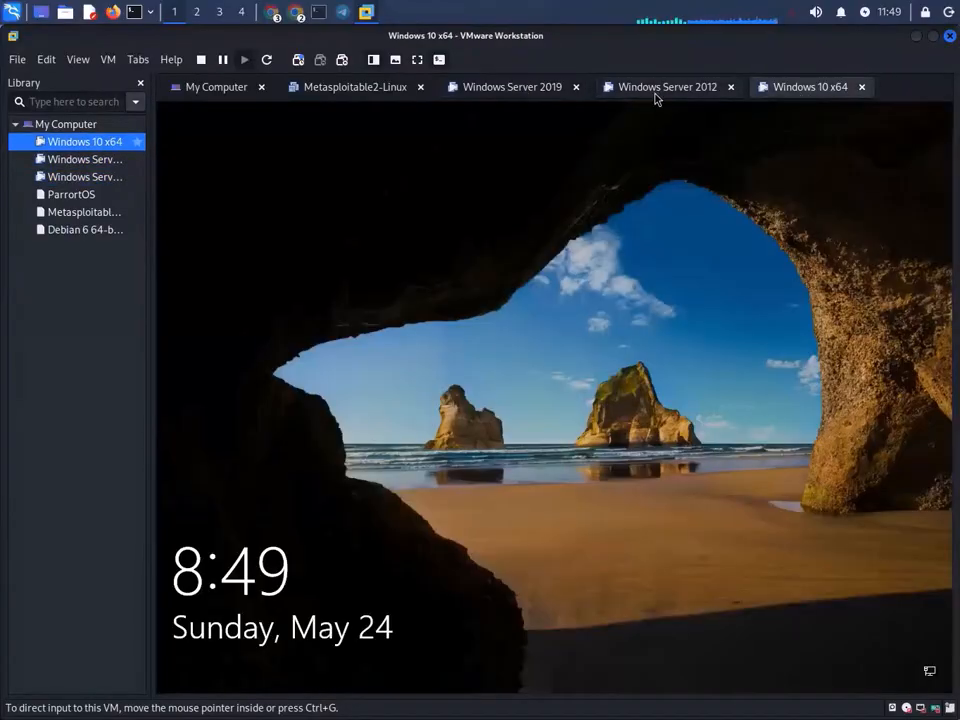
{"action": "left_click", "coordinate": [655, 93]}
{"action": "left_click", "coordinate": [520, 88]}
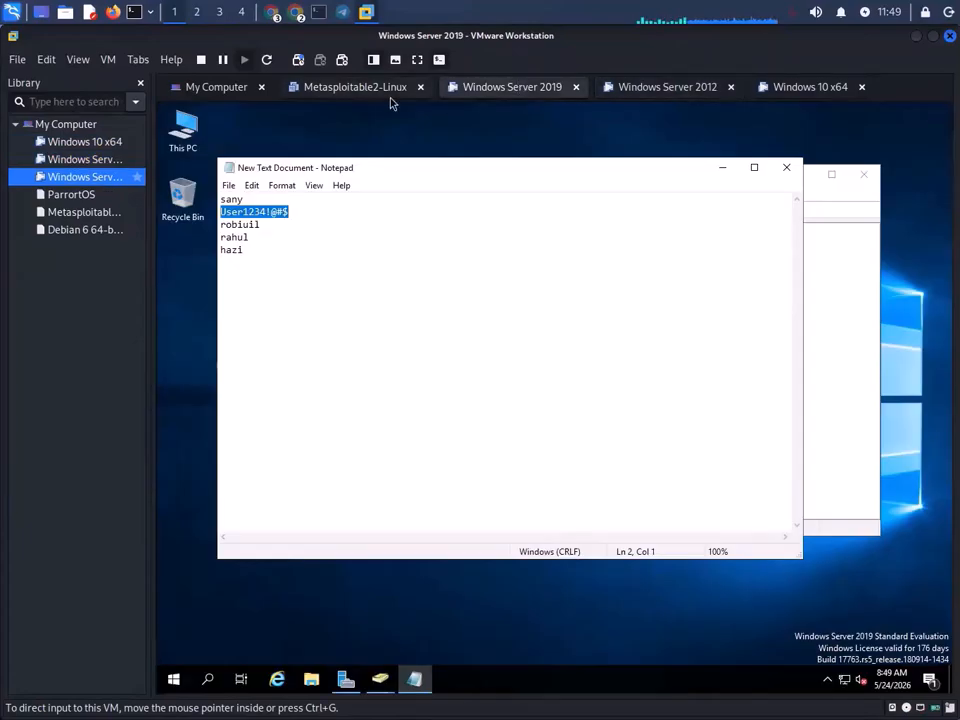
- Back on Windows 10 x64, unlock the screen and choose Other user
{"action": "left_click", "coordinate": [806, 92]}
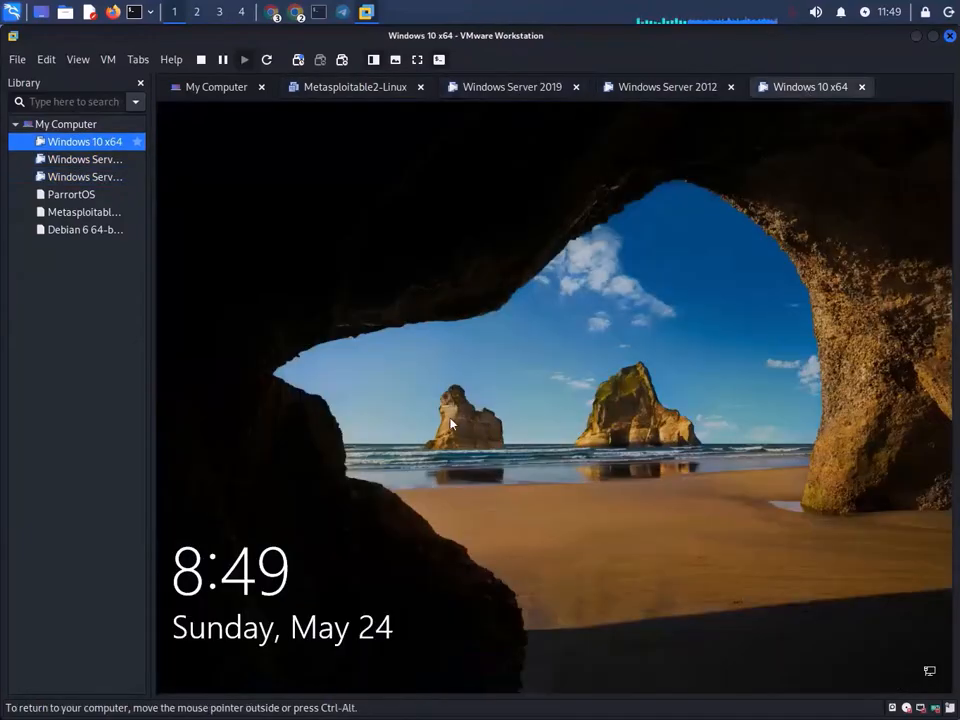
{"action": "left_click", "coordinate": [355, 313]}
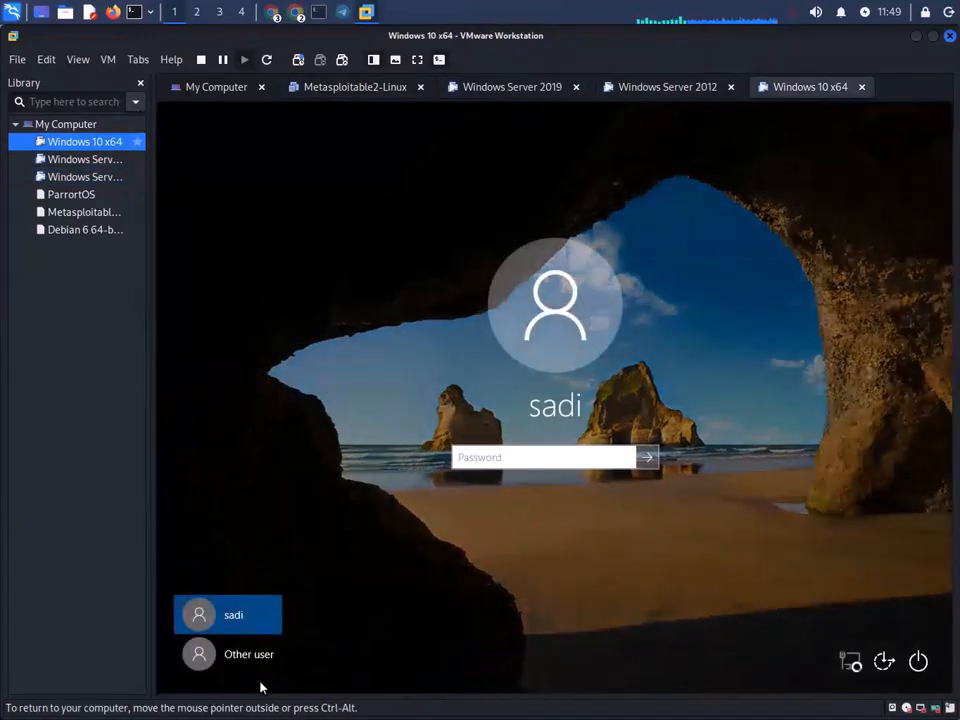
{"action": "left_click", "coordinate": [232, 654]}
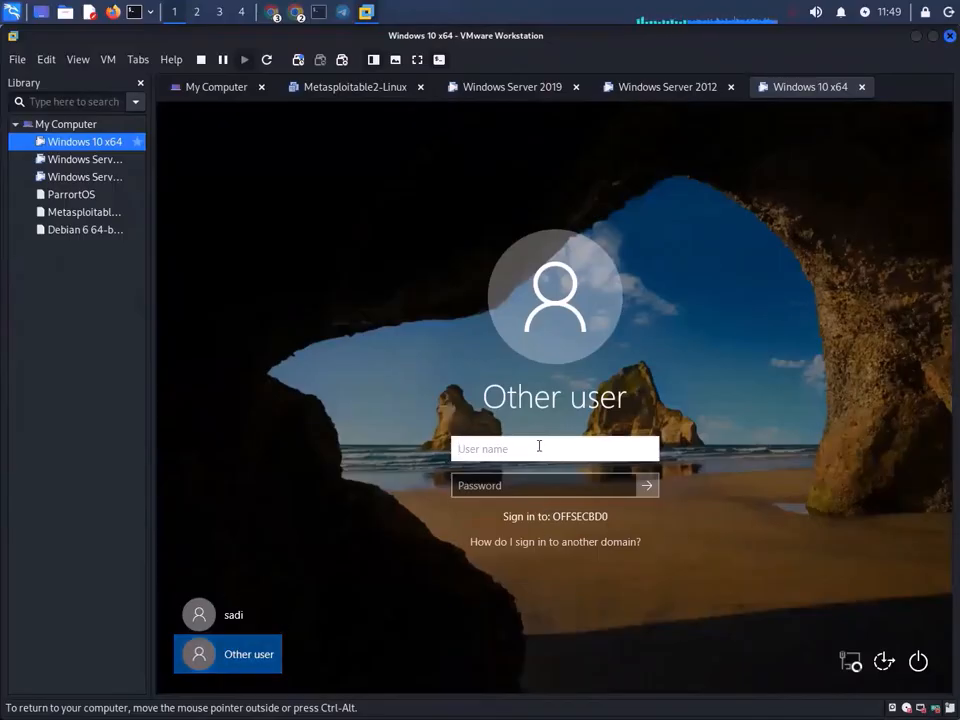
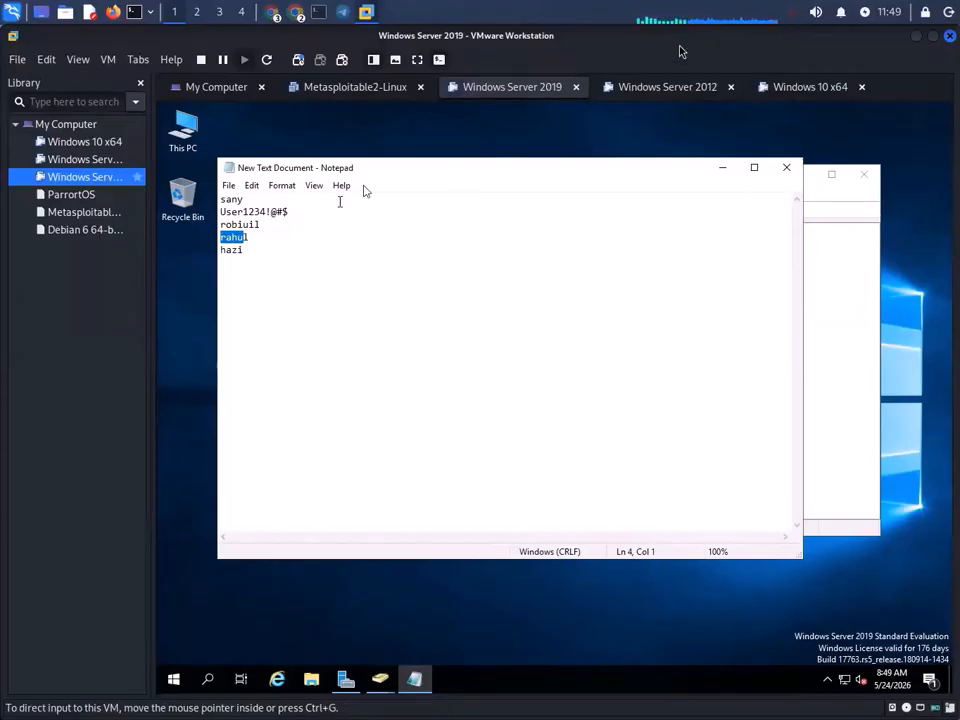
- On the Windows 10 x64 client, sign in as domain user hazi with the account password
{"action": "left_click", "coordinate": [805, 87]}
{"action": "type", "text": "hazu"}
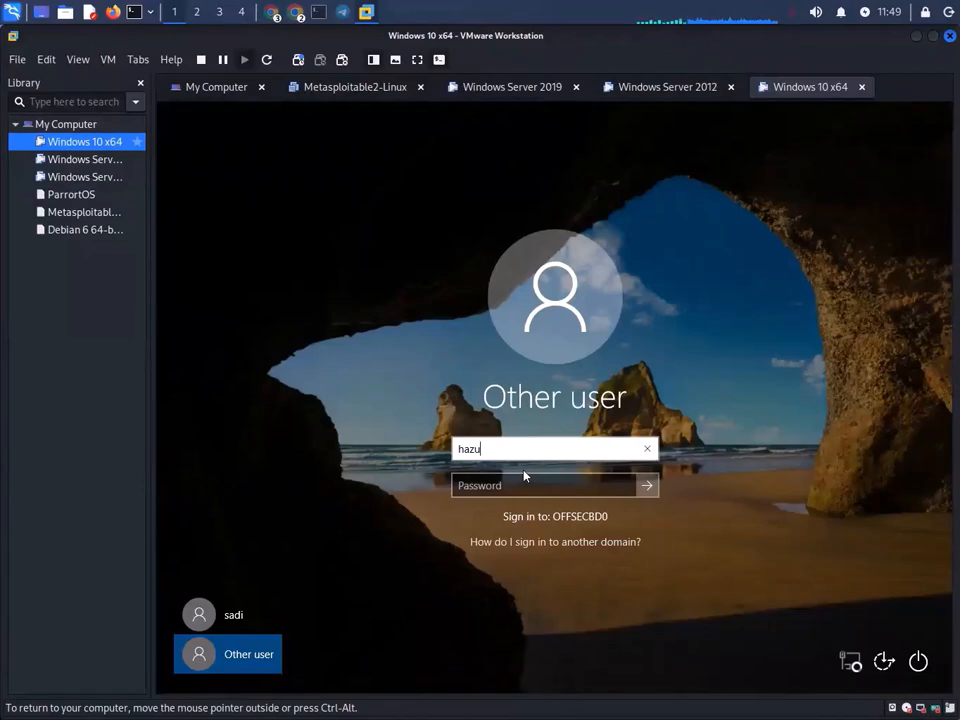
{"action": "key", "text": "BackSpace"}
{"action": "type", "text": "i"}
{"action": "left_click", "coordinate": [514, 481]}
{"action": "type", "text": "P"}
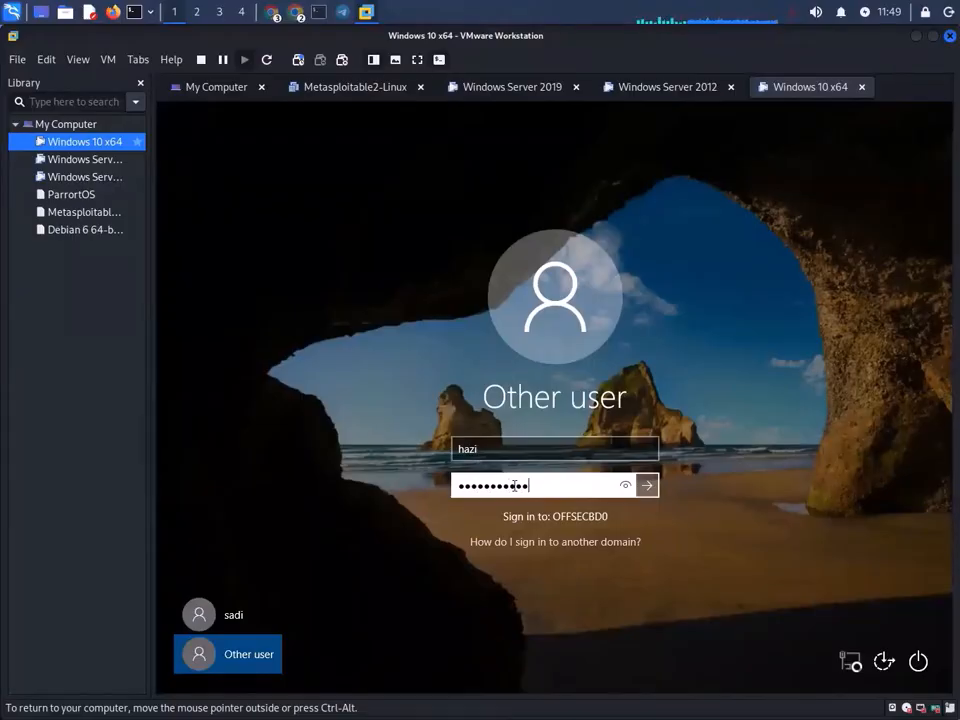
{"action": "key", "text": "Return"}
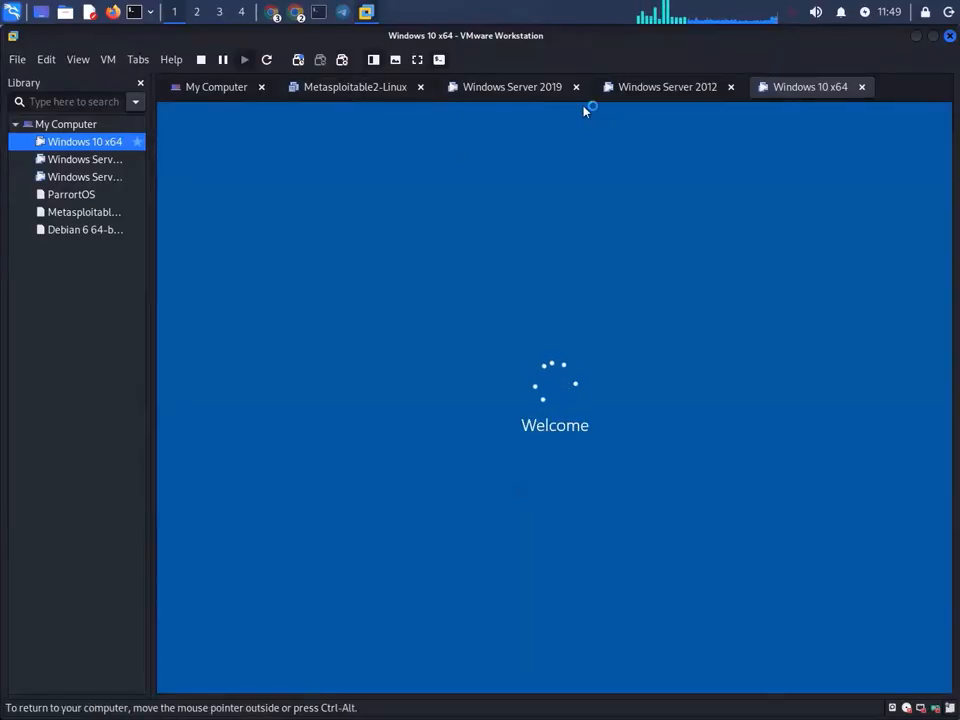
- Confirm hazi's Windows 10 desktop loads, then return to the Windows Server 2019 VM
{"action": "left_click", "coordinate": [514, 92]}
{"action": "left_click_drag", "start_coordinate": [222, 199], "coordinate": [229, 199]}
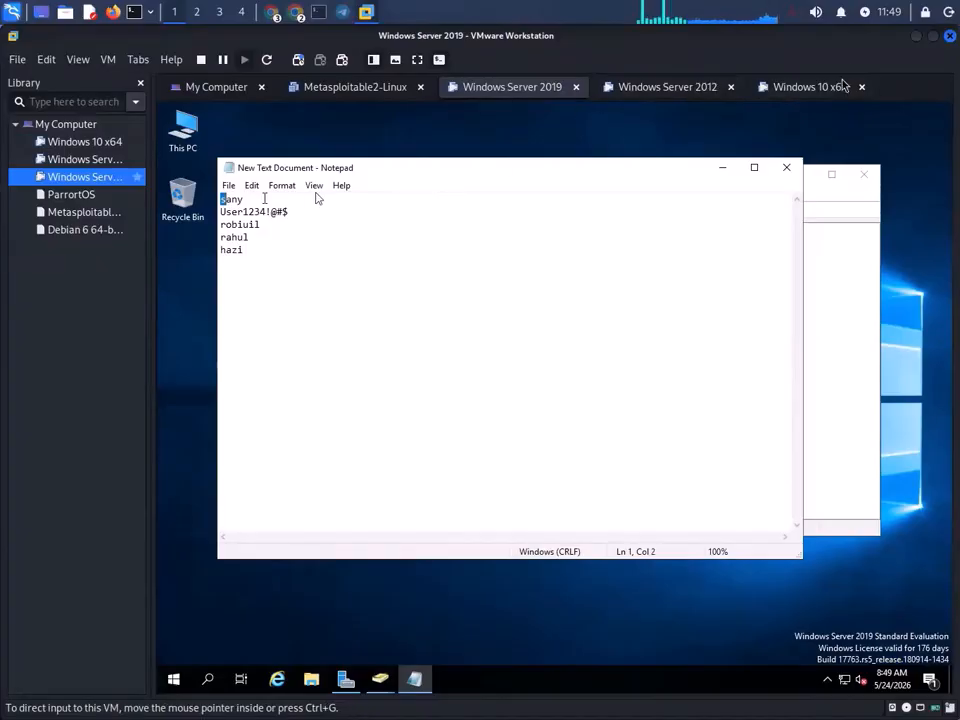
{"action": "left_click", "coordinate": [835, 87]}
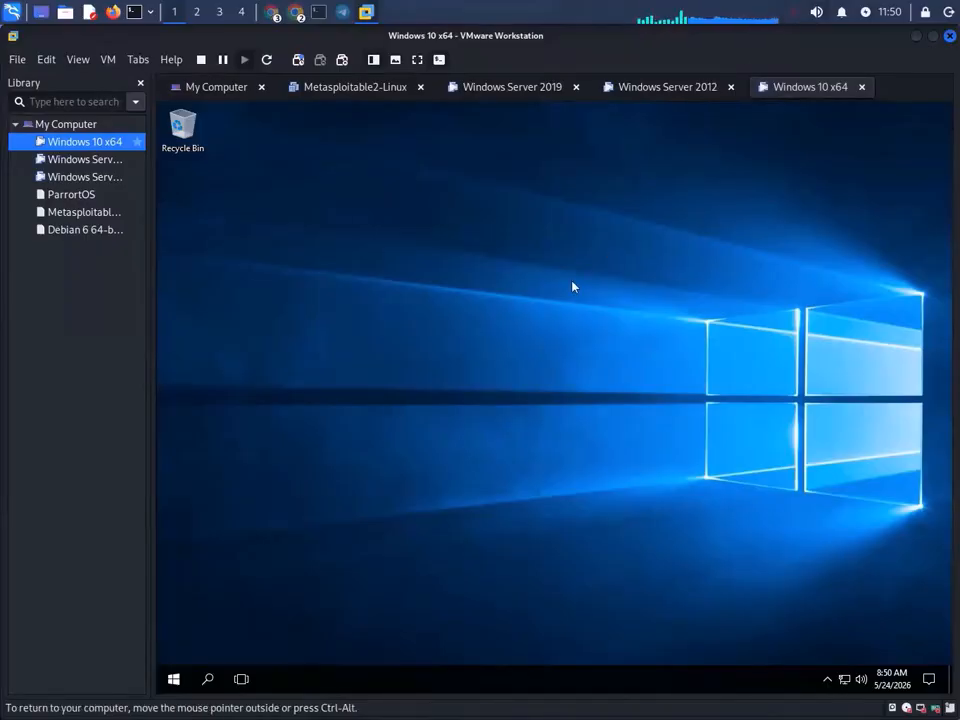
{"action": "left_click", "coordinate": [367, 93]}
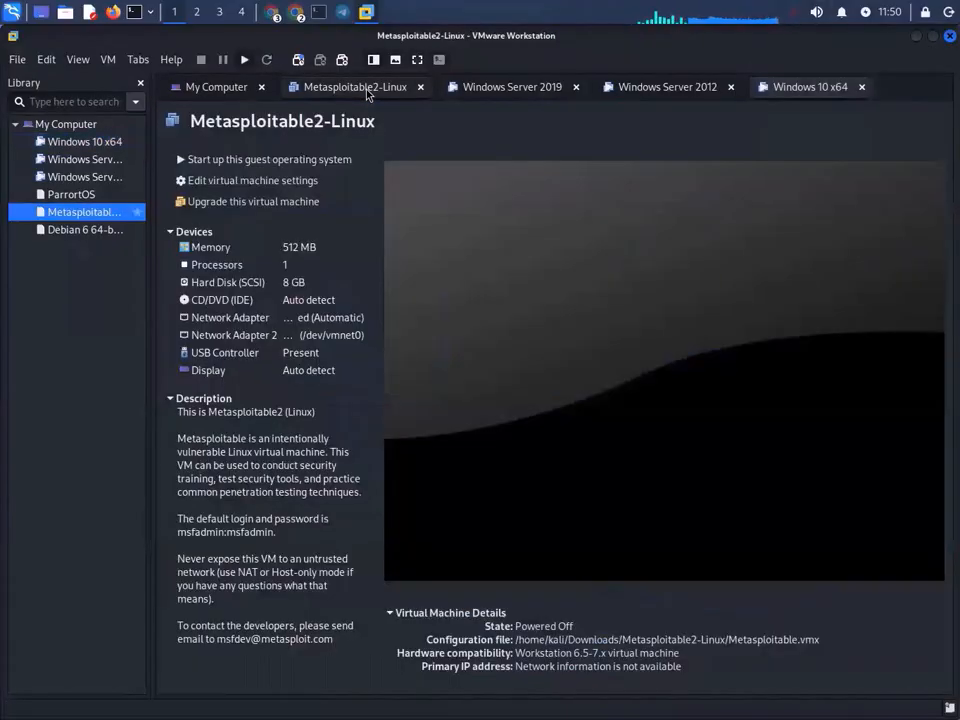
{"action": "left_click", "coordinate": [500, 88]}
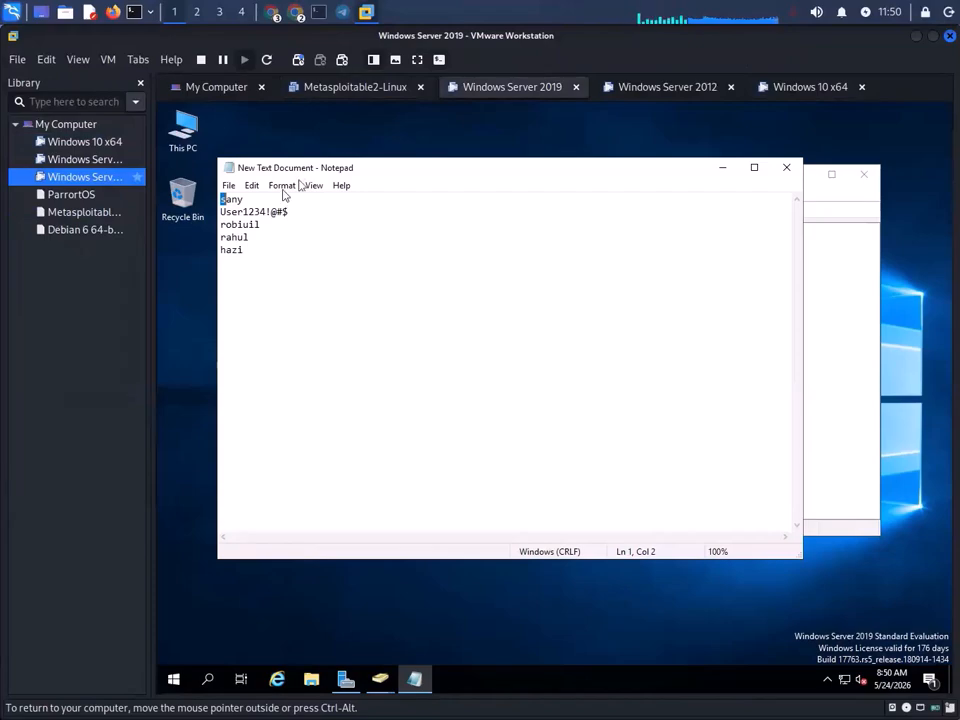
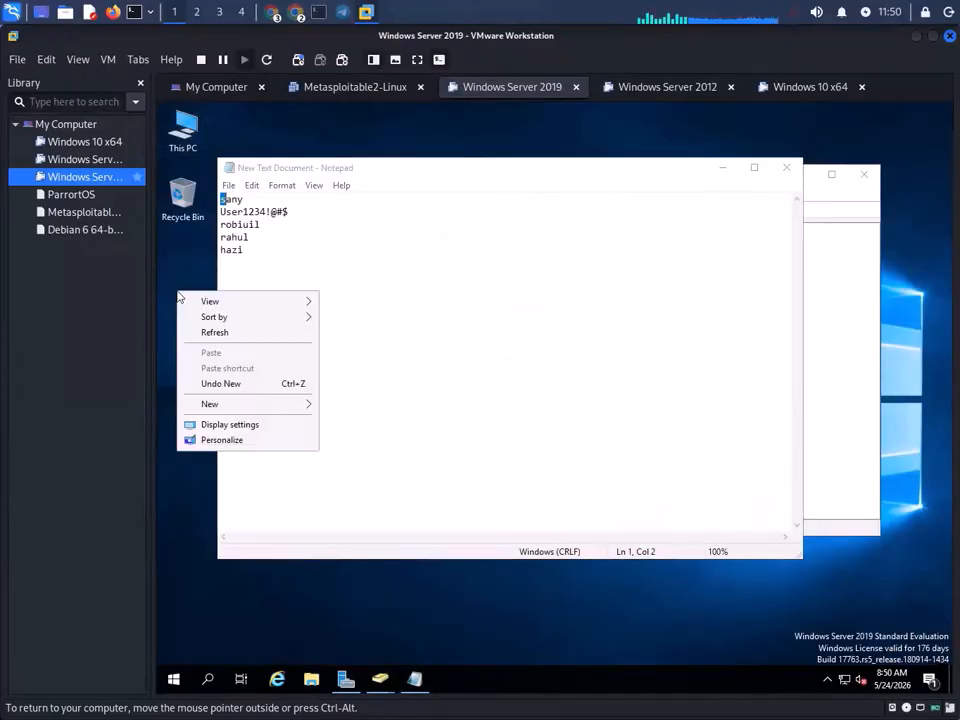
- Create a new desktop folder named Share on the Windows Server 2019 VM
{"action": "mouse_move", "coordinate": [258, 406]}
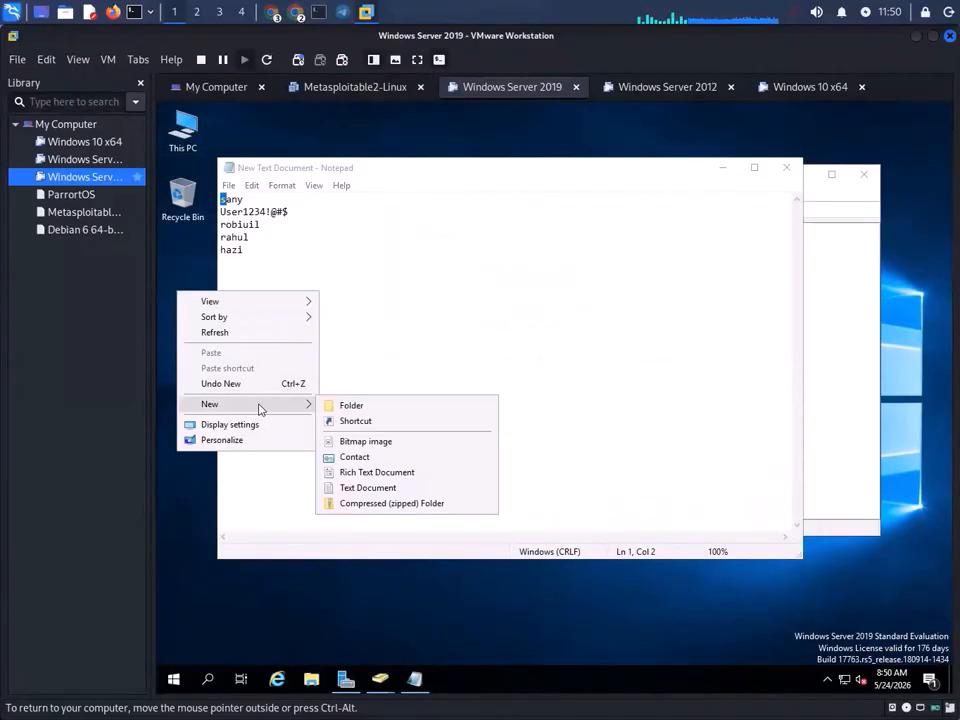
{"action": "left_click", "coordinate": [390, 405]}
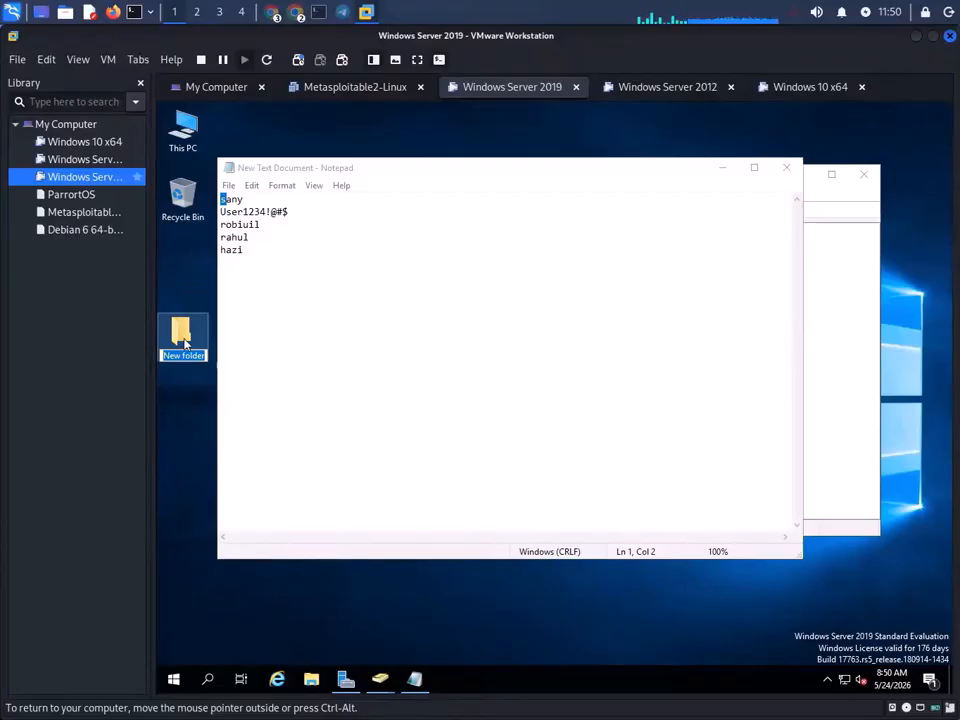
{"action": "type", "text": "Share"}
{"action": "key", "text": "Return"}
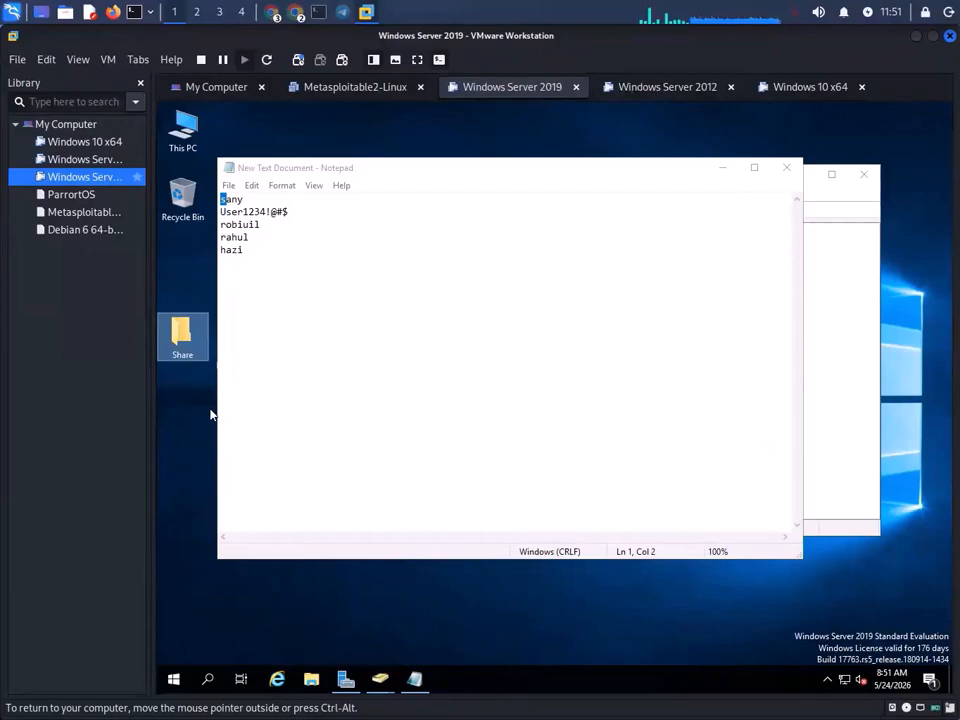
- Check the Share folder's Properties, then bring the Server Manager Dashboard forward
{"action": "right_click", "coordinate": [180, 332]}
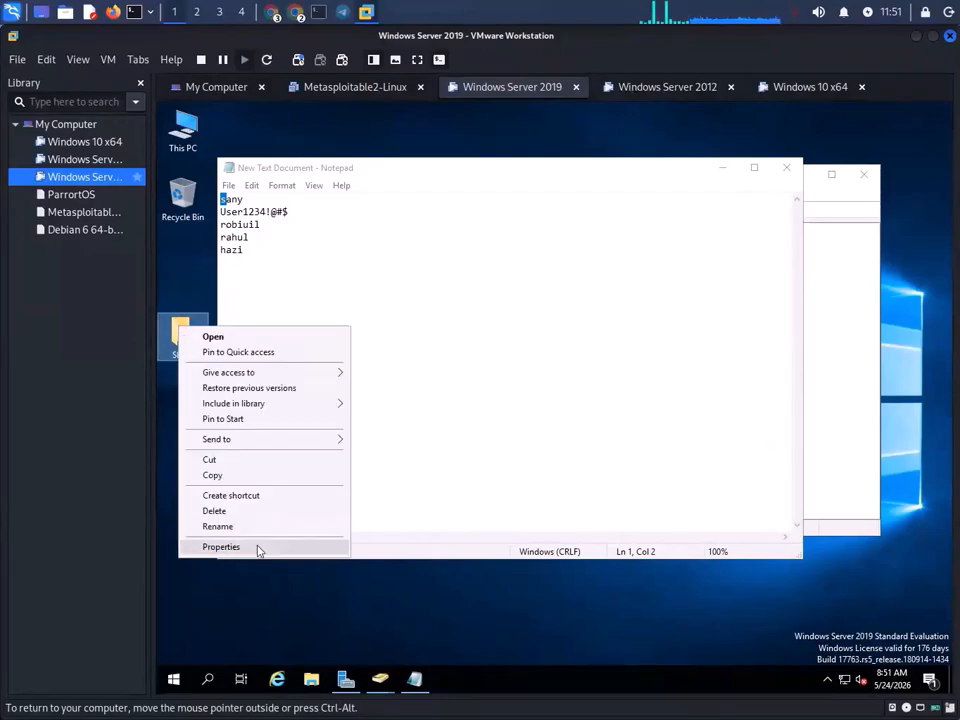
{"action": "left_click", "coordinate": [258, 547]}
{"action": "key", "text": "Escape"}
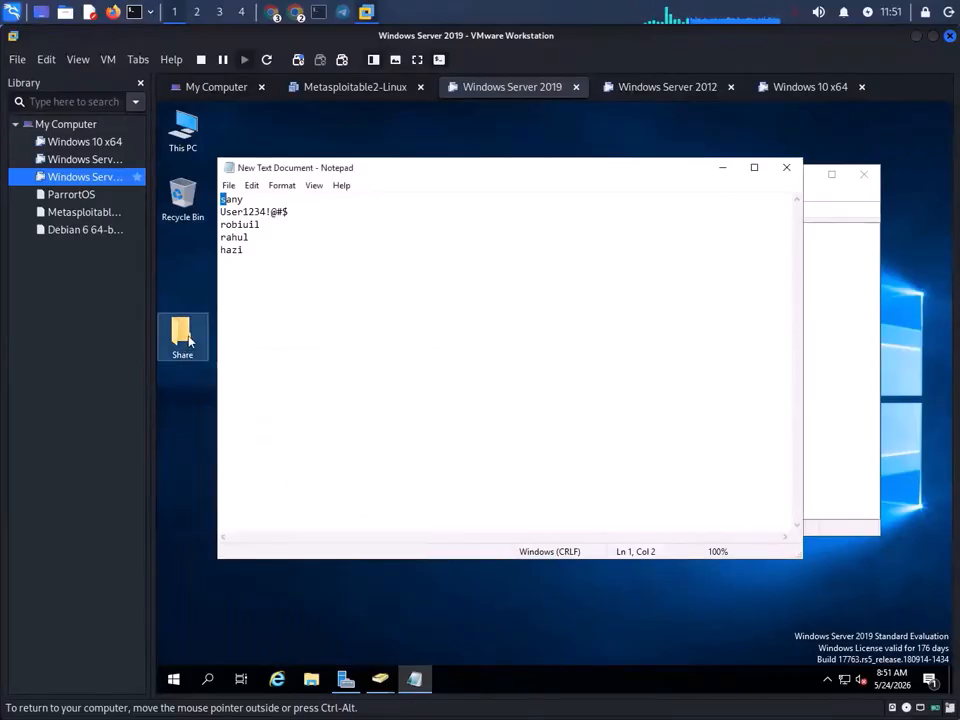
{"action": "left_click", "coordinate": [346, 679]}
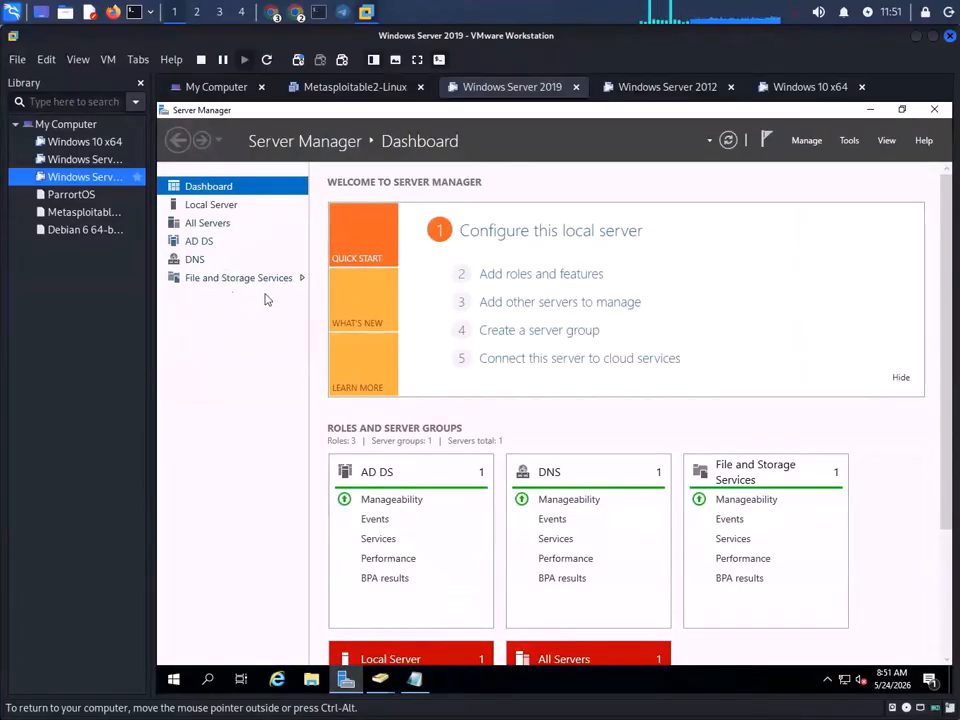
- Show the NETLOGON and SYSVOL shares under File and Storage Services > Shares and open TASKS
{"action": "left_click", "coordinate": [195, 280]}
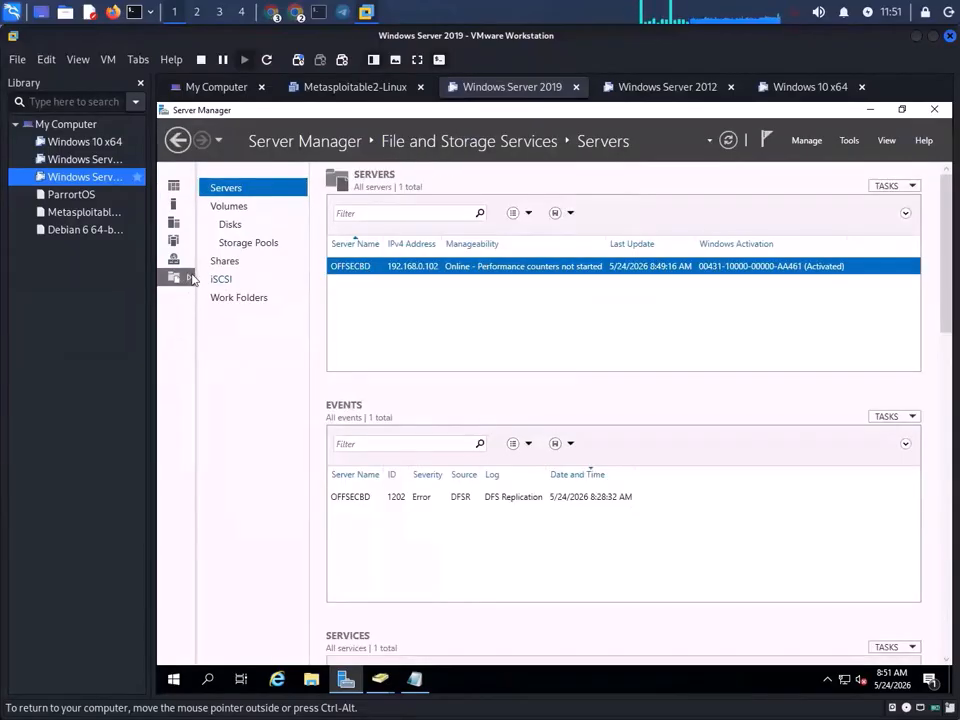
{"action": "left_click", "coordinate": [178, 140]}
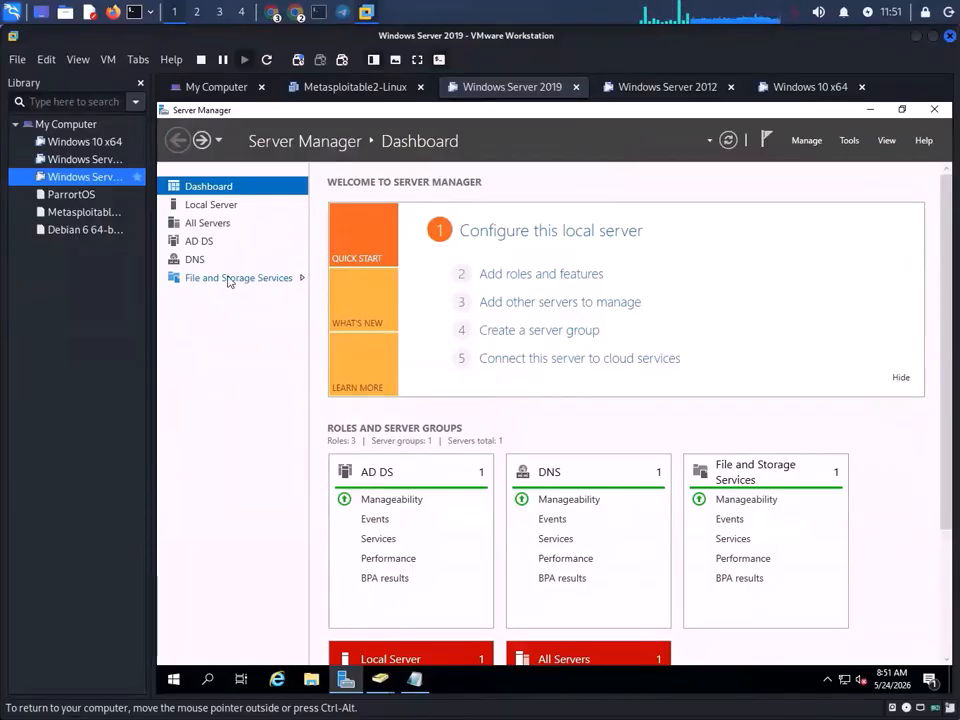
{"action": "left_click", "coordinate": [229, 281]}
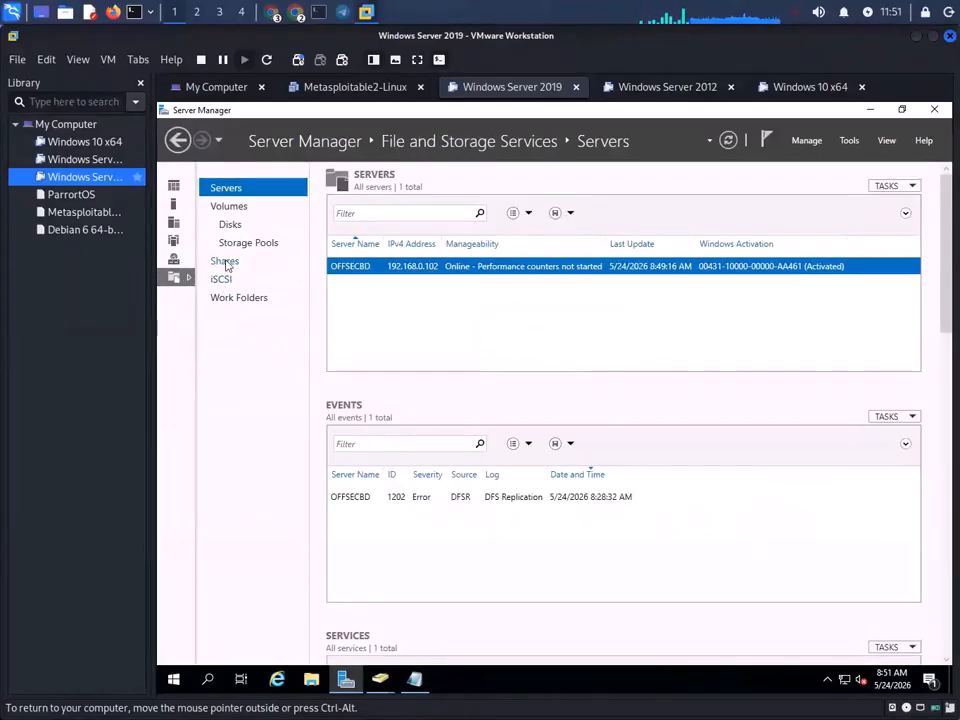
{"action": "left_click", "coordinate": [226, 262]}
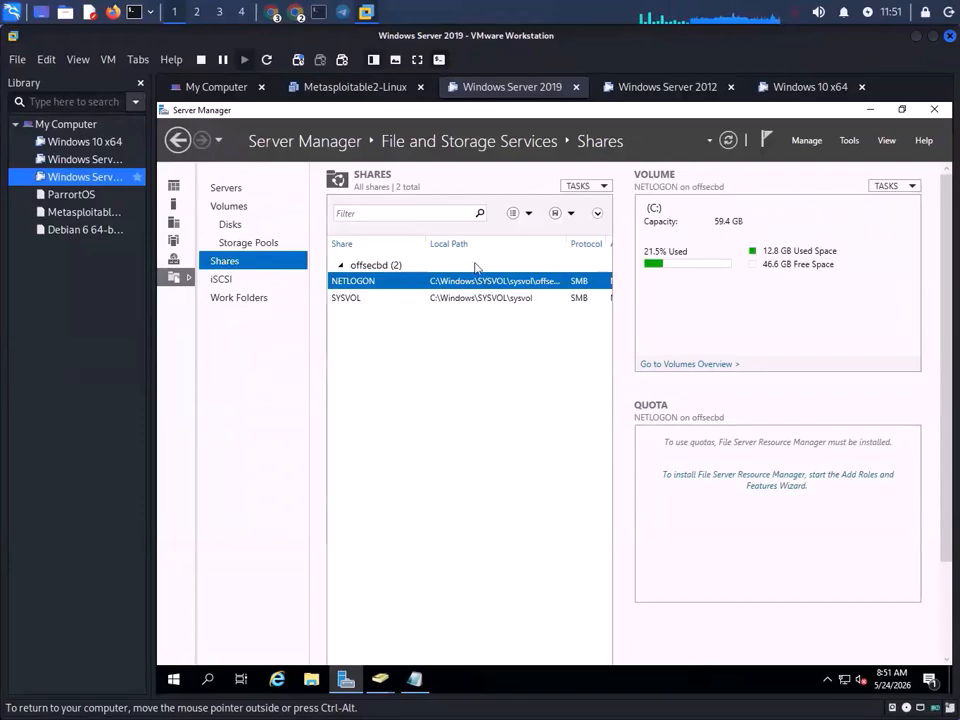
{"action": "left_click", "coordinate": [603, 187]}
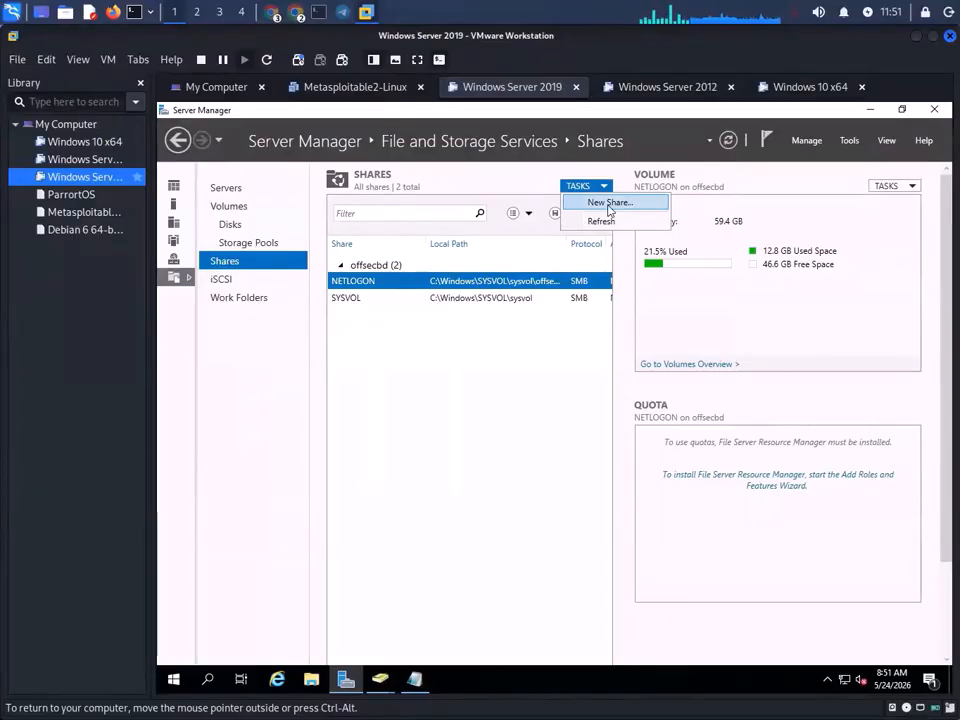
- Start a New Share using the SMB Share - Quick profile on volume C:
{"action": "left_click", "coordinate": [609, 203]}
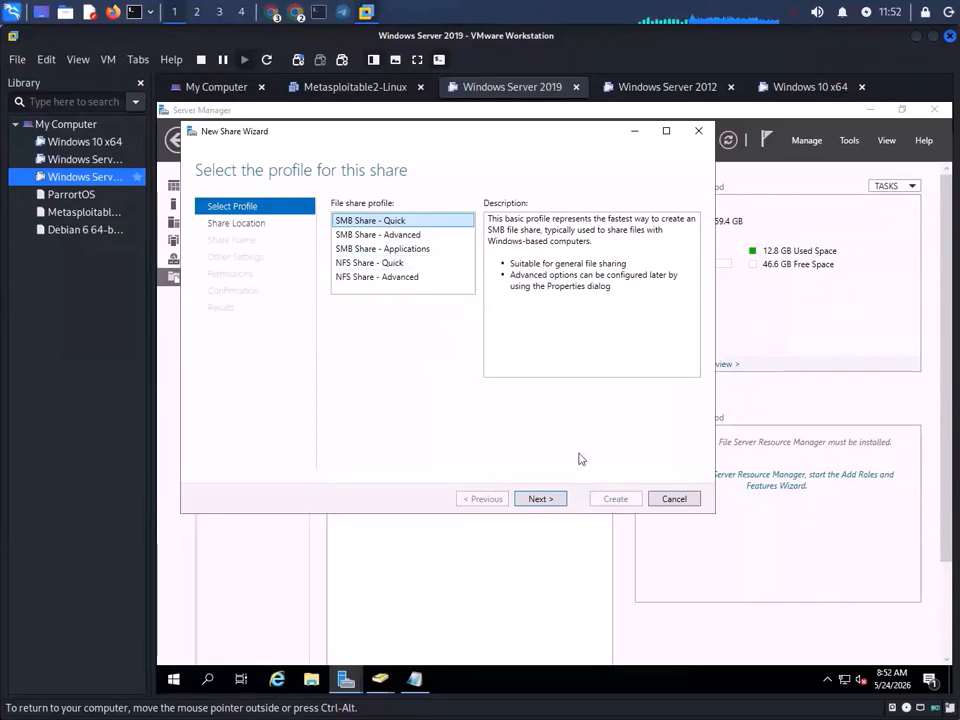
{"action": "left_click", "coordinate": [560, 503]}
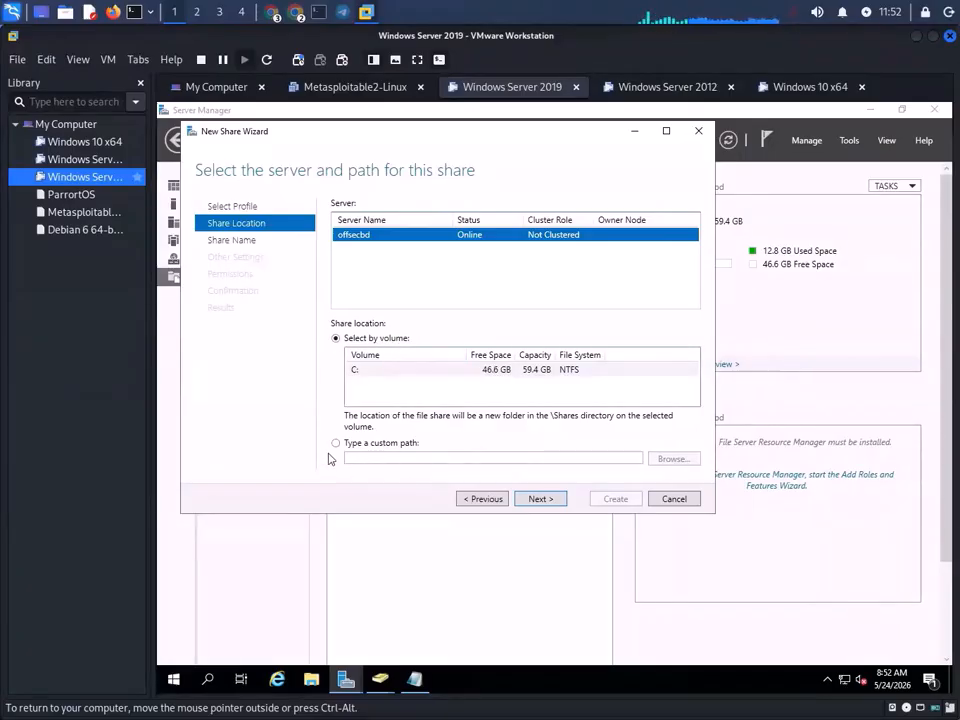
{"action": "left_click", "coordinate": [422, 372]}
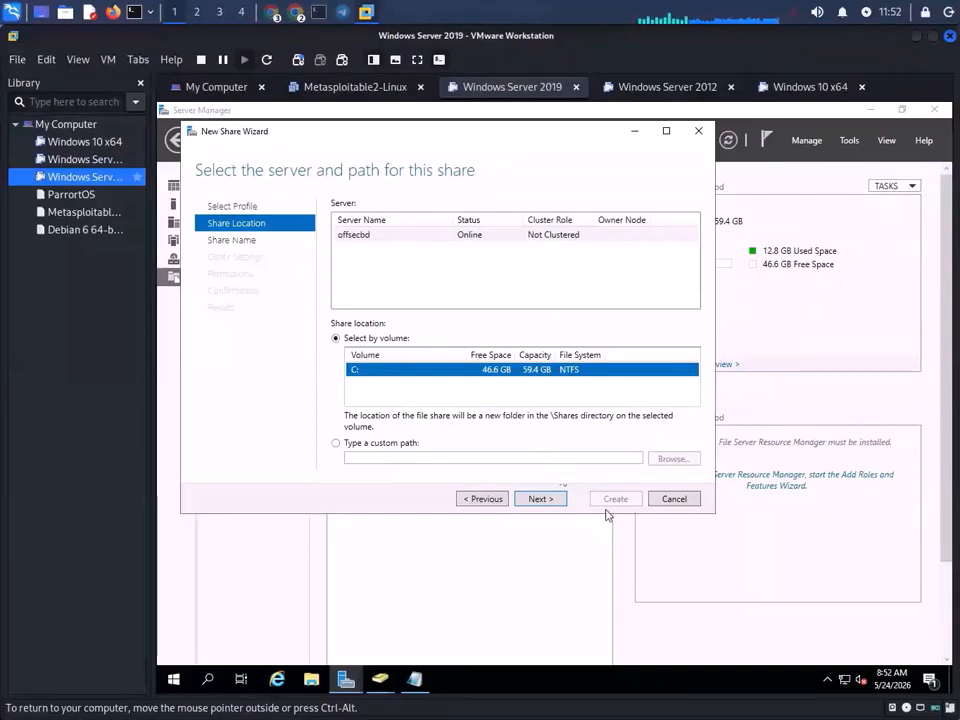
{"action": "left_click", "coordinate": [542, 500]}
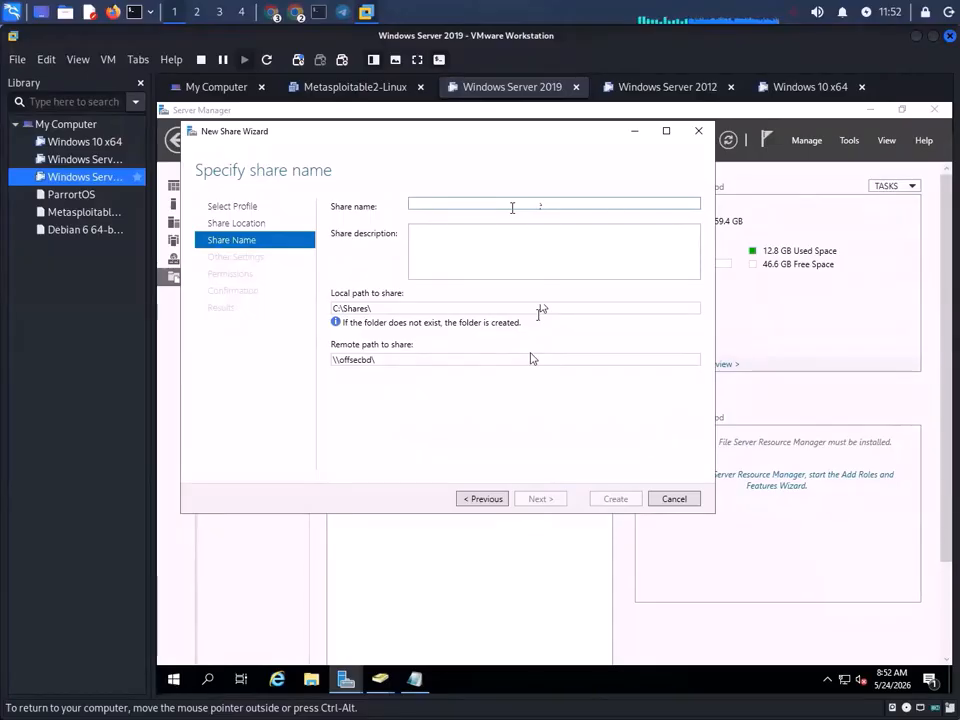
- Name the new share 'Hackers', correcting the mistaken 'Penetra' entry
{"action": "type", "text": "Pen"}
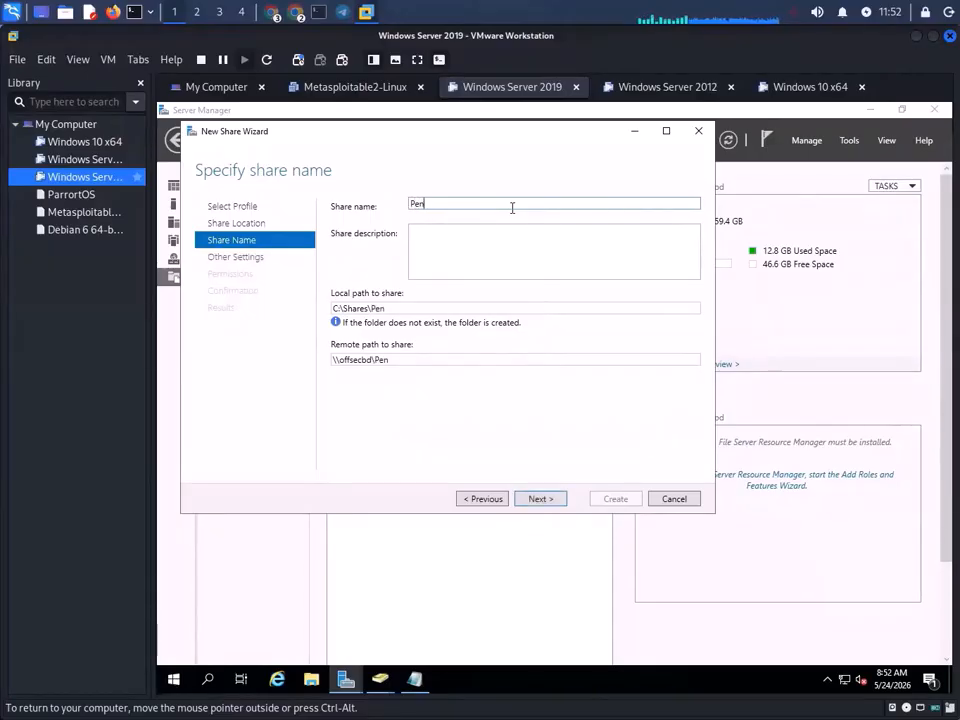
{"action": "type", "text": "etra"}
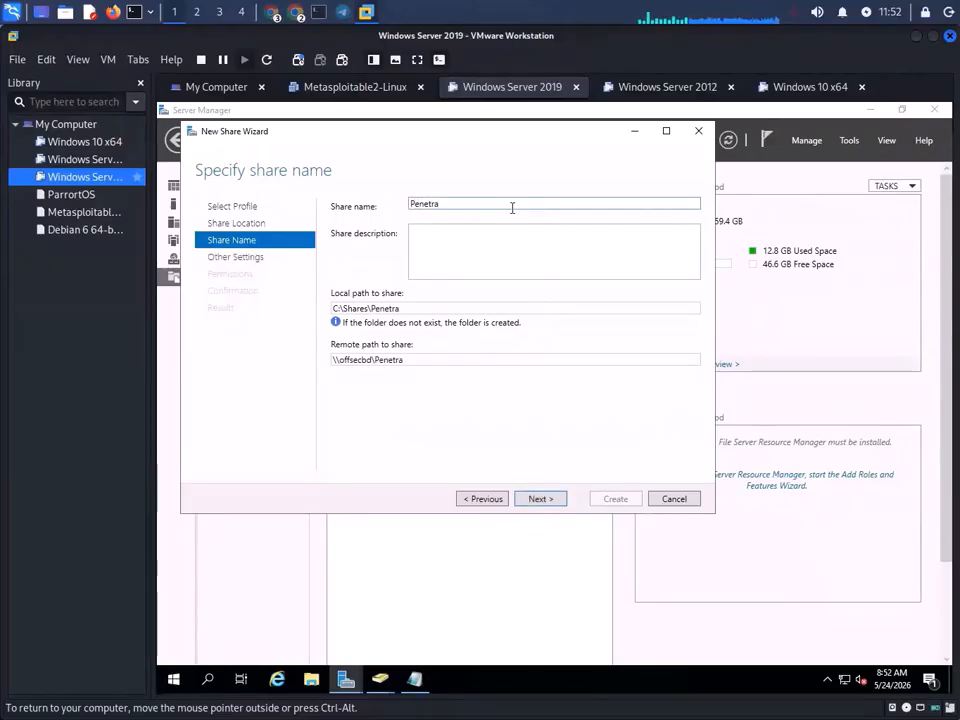
{"action": "key", "text": "BackSpace"}
{"action": "key", "text": "BackSpace"}
{"action": "key", "text": "BackSpace"}
{"action": "key", "text": "BackSpace"}
{"action": "key", "text": "BackSpace"}
{"action": "key", "text": "BackSpace"}
{"action": "key", "text": "BackSpace"}
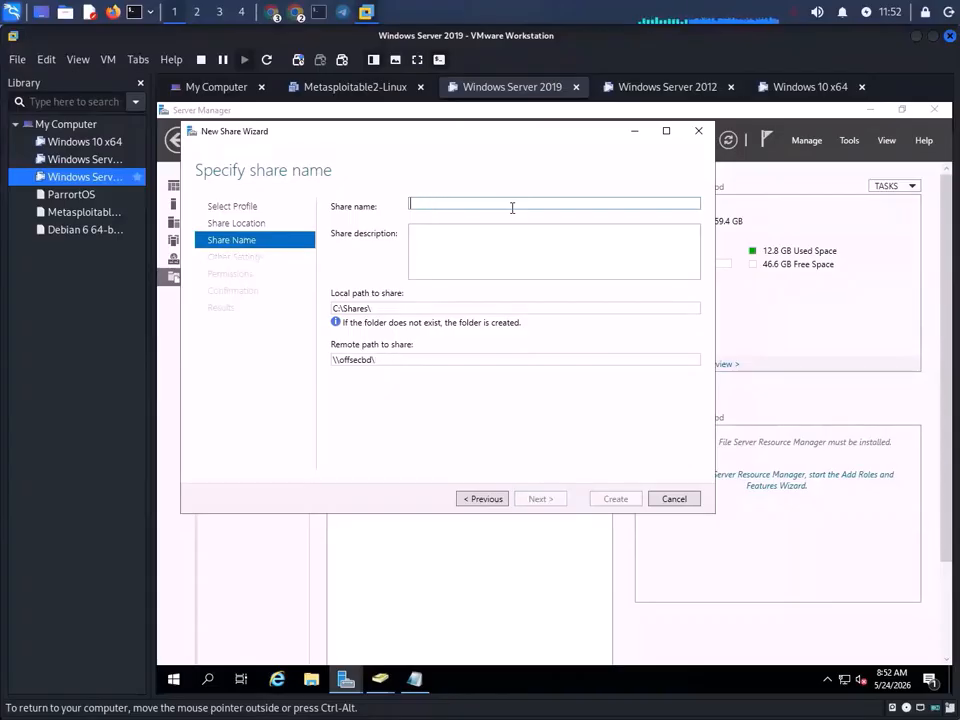
{"action": "type", "text": "Hacke"}
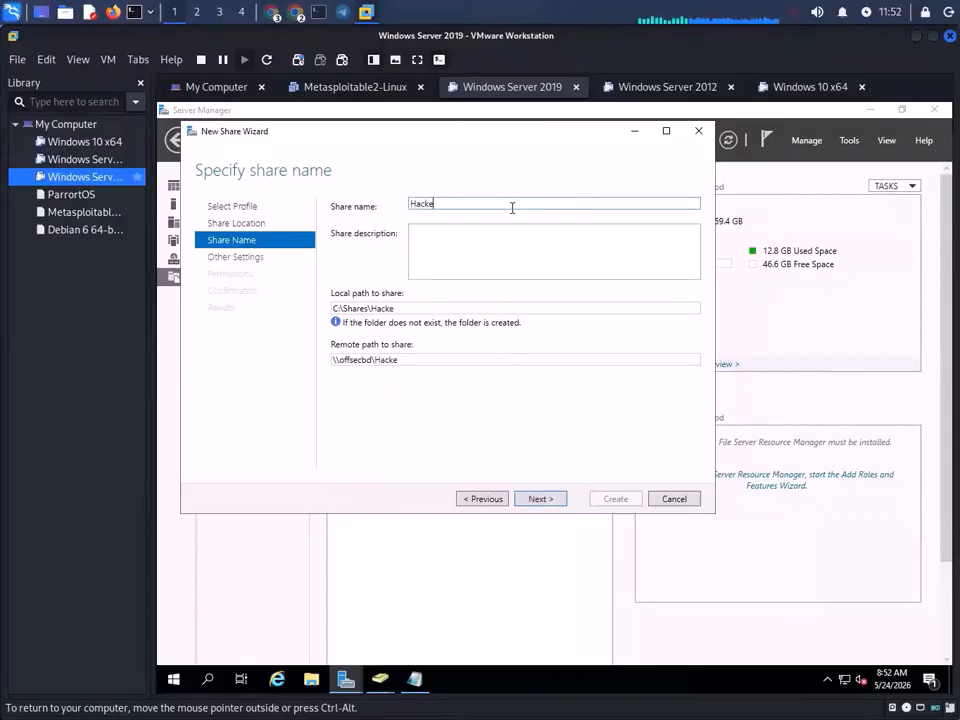
{"action": "type", "text": "rs"}
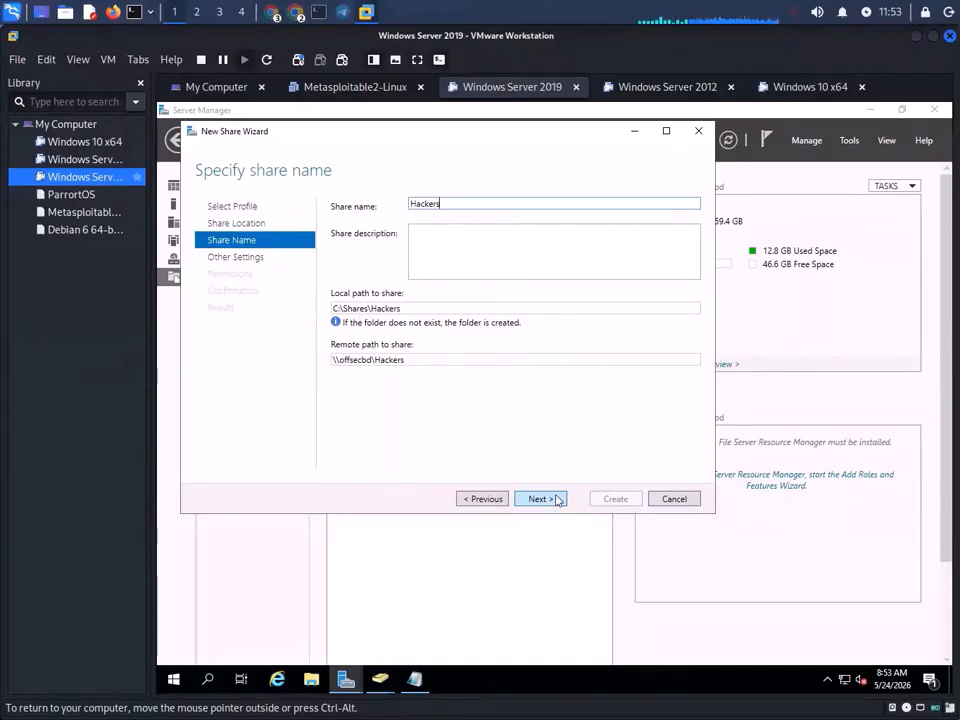
- Keep default settings and permissions and create the Hackers share at C:\Shares\Hackers
{"action": "left_click", "coordinate": [540, 498]}
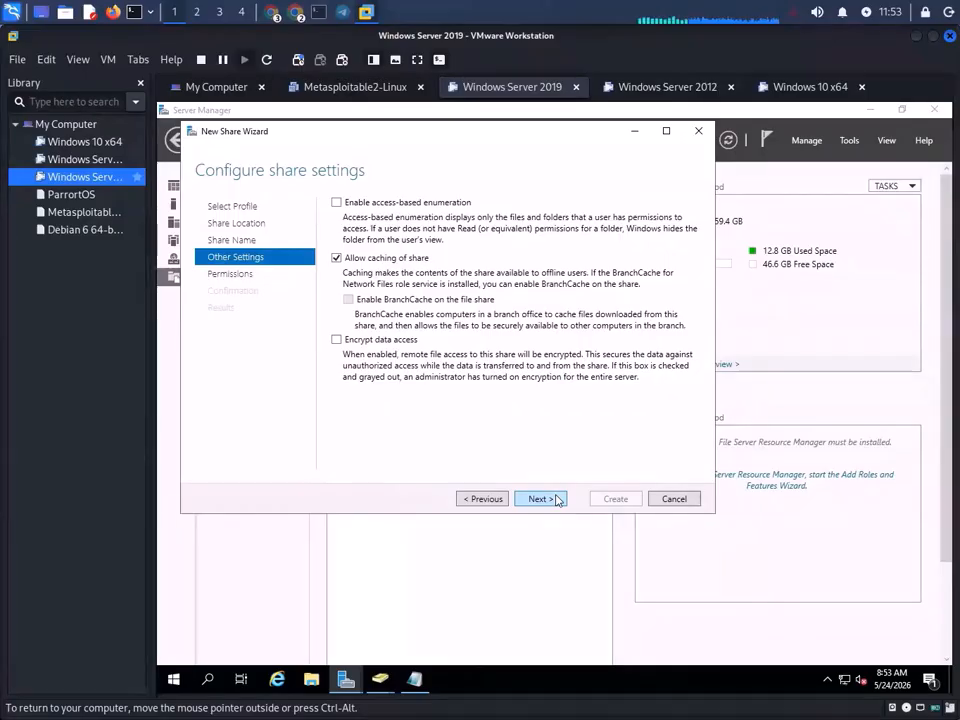
{"action": "left_click", "coordinate": [556, 499]}
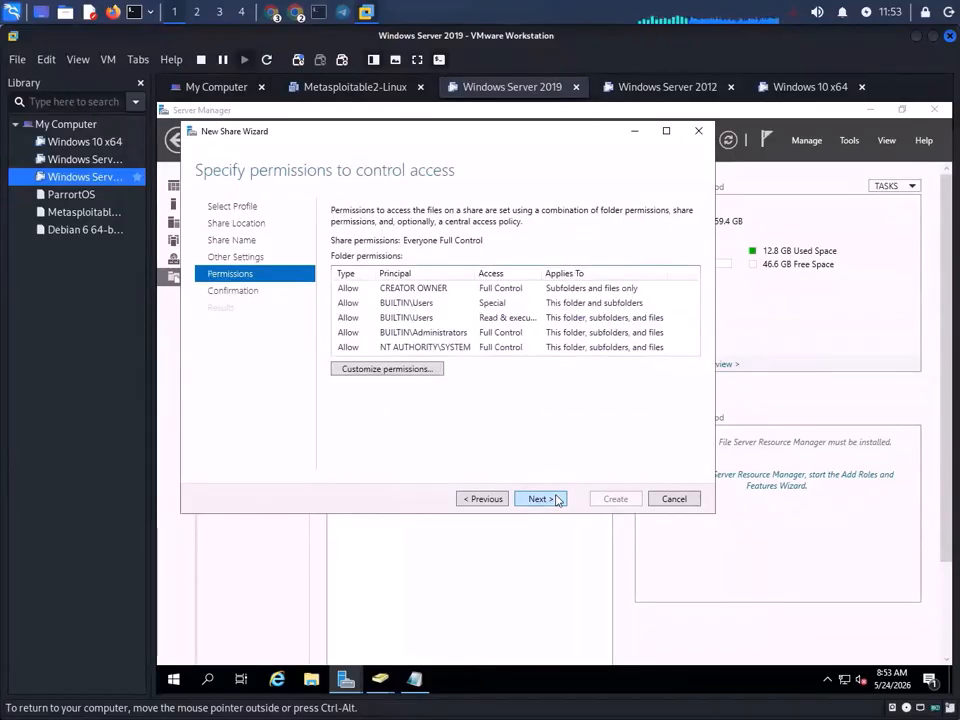
{"action": "left_click", "coordinate": [556, 499]}
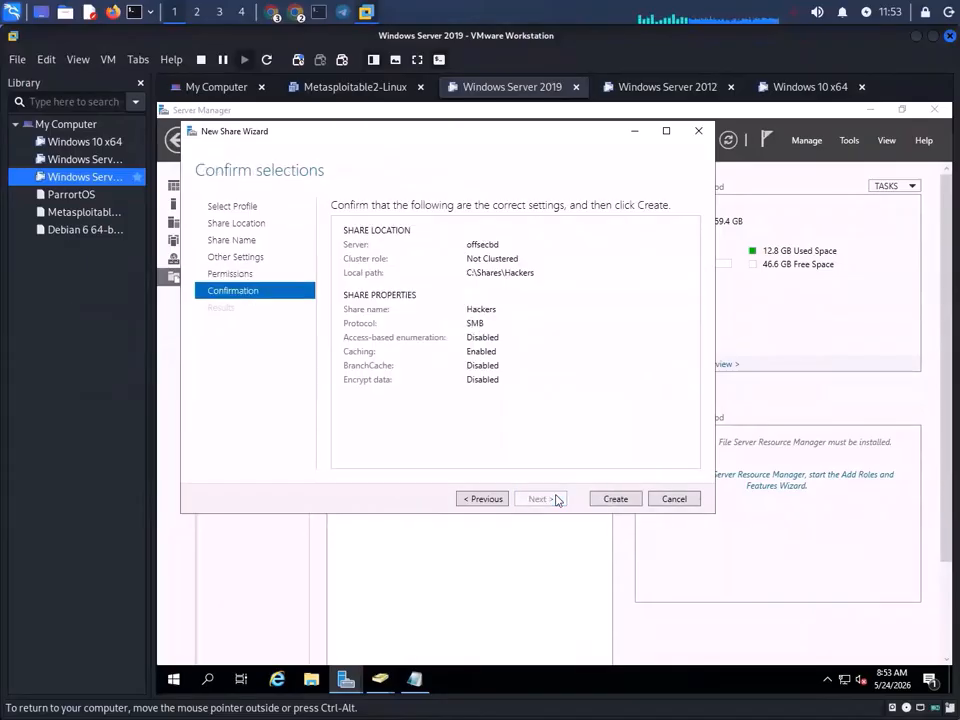
{"action": "left_click", "coordinate": [616, 499]}
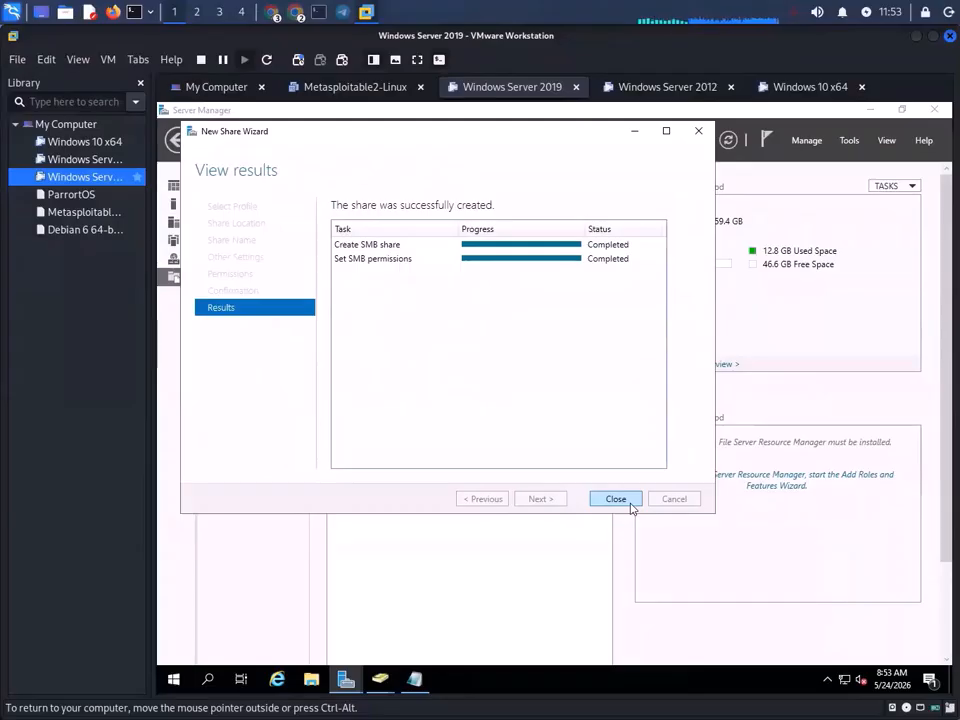
- Close the New Share Wizard and widen the Local Path column to show C:\Shares\Hackers
{"action": "left_click", "coordinate": [615, 498]}
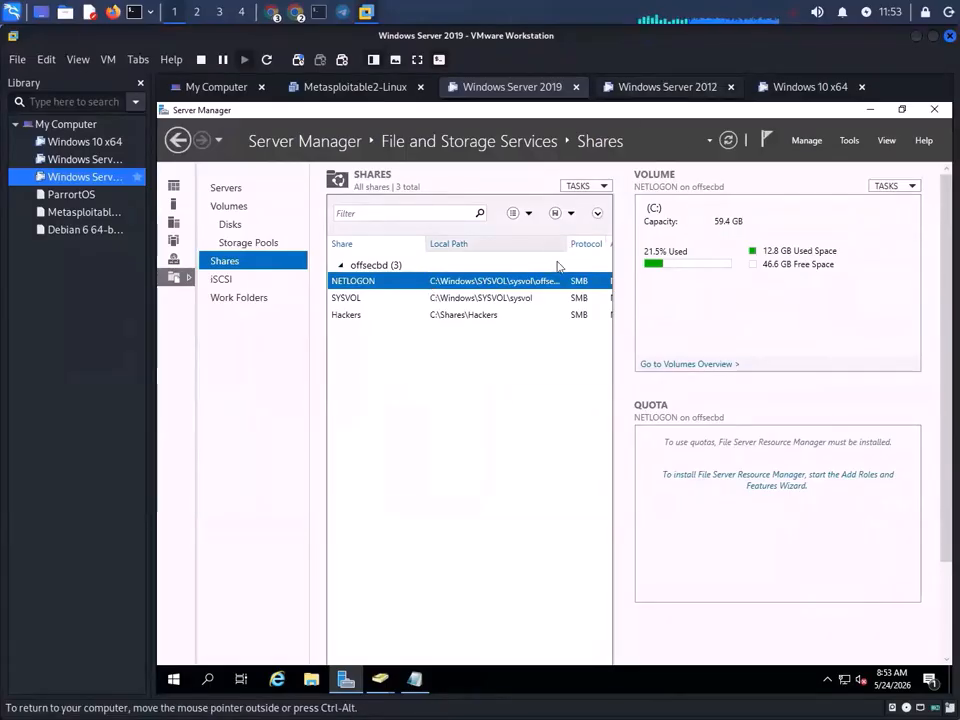
{"action": "left_click_drag", "start_coordinate": [567, 243], "coordinate": [772, 248]}
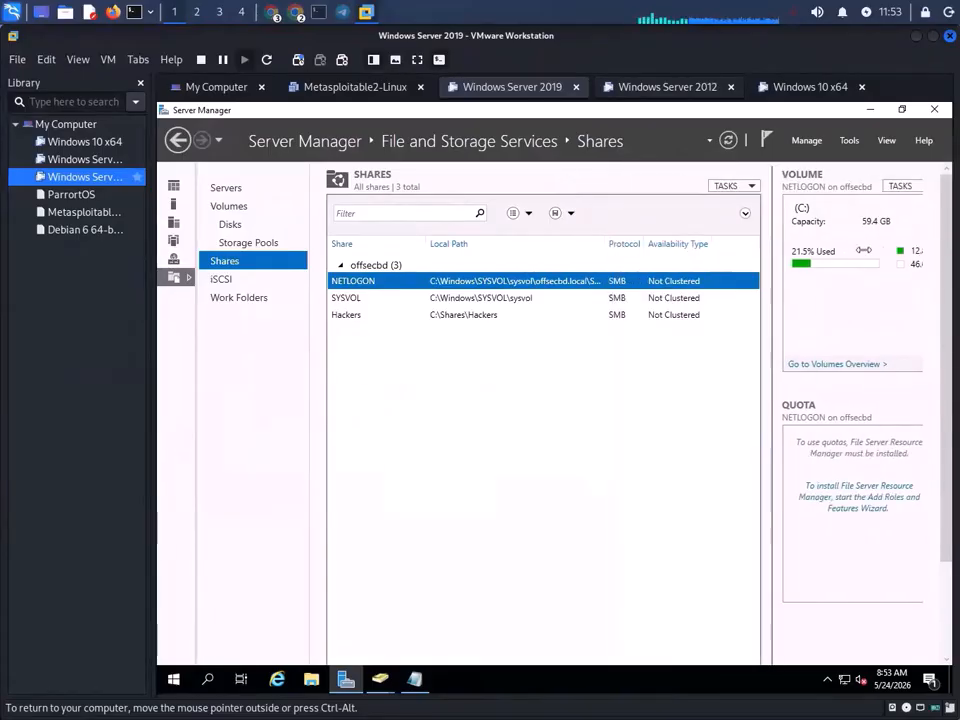
{"action": "left_click_drag", "start_coordinate": [606, 243], "coordinate": [672, 250]}
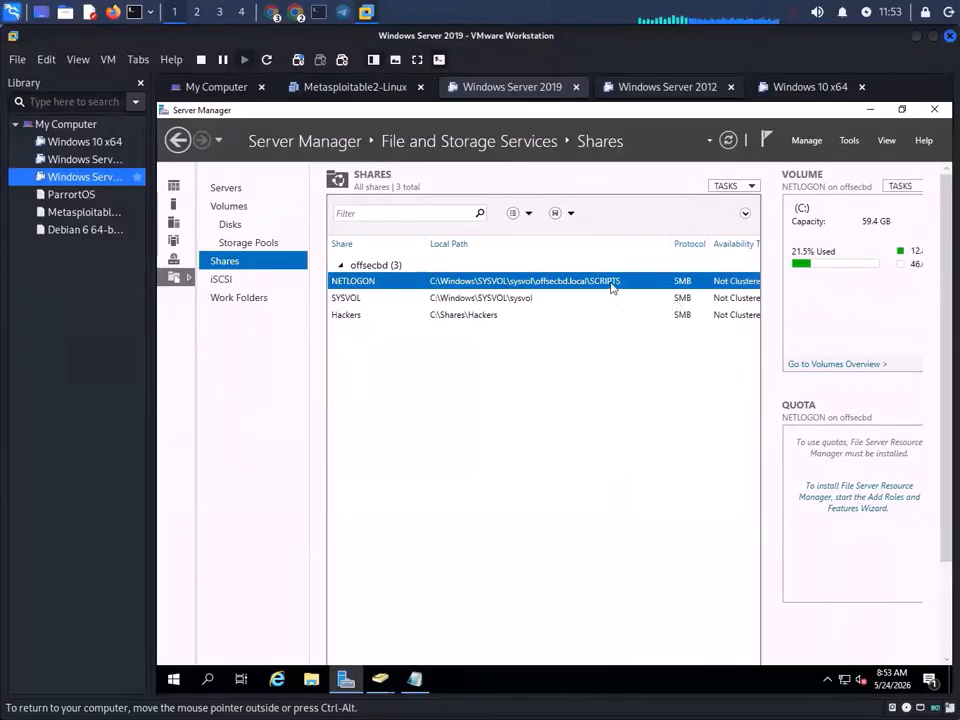
{"action": "right_click", "coordinate": [557, 284]}
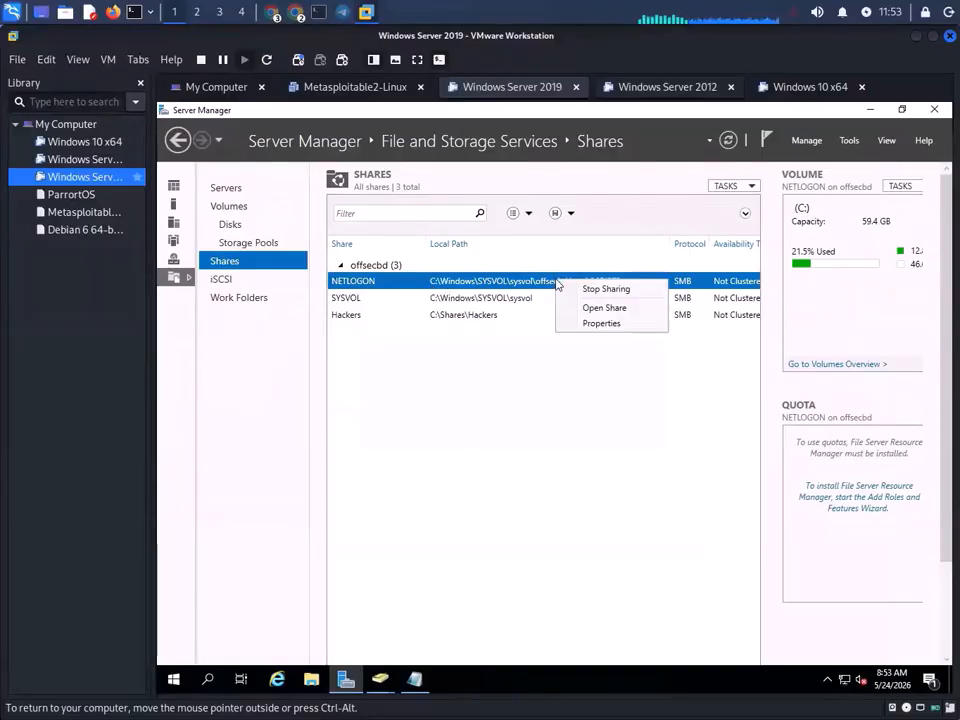
{"action": "left_click", "coordinate": [605, 323]}
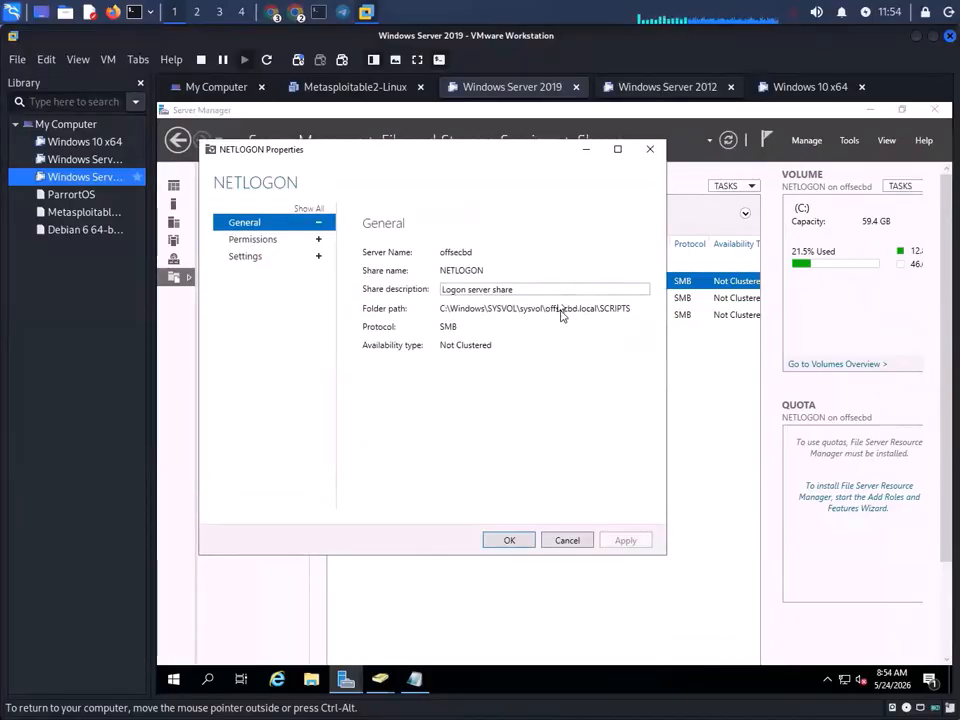
{"action": "left_click", "coordinate": [245, 256]}
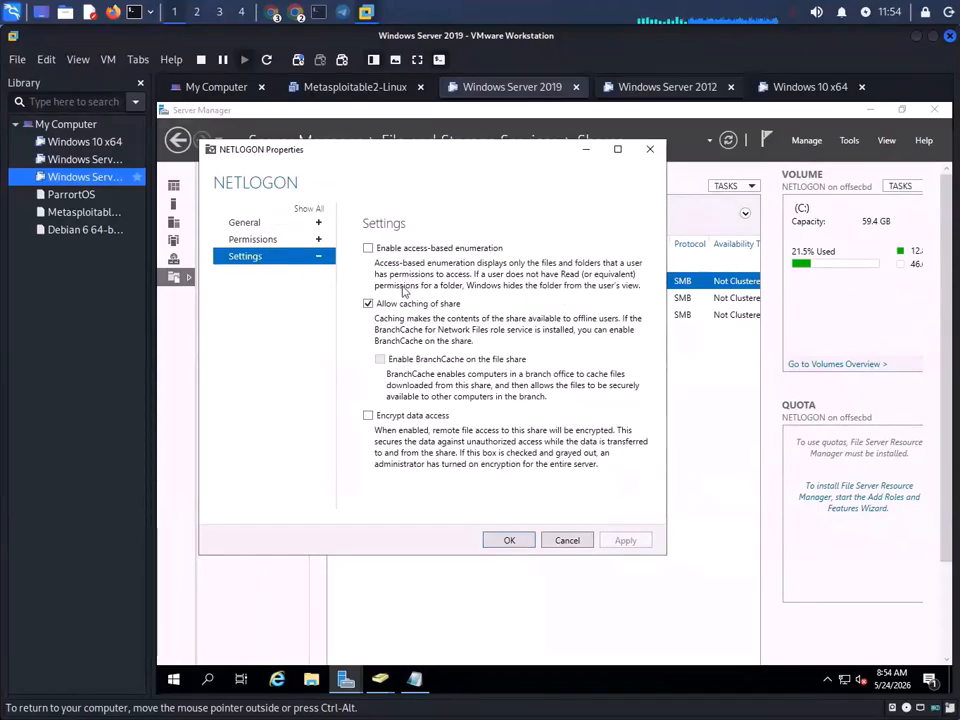
{"action": "left_click", "coordinate": [319, 243]}
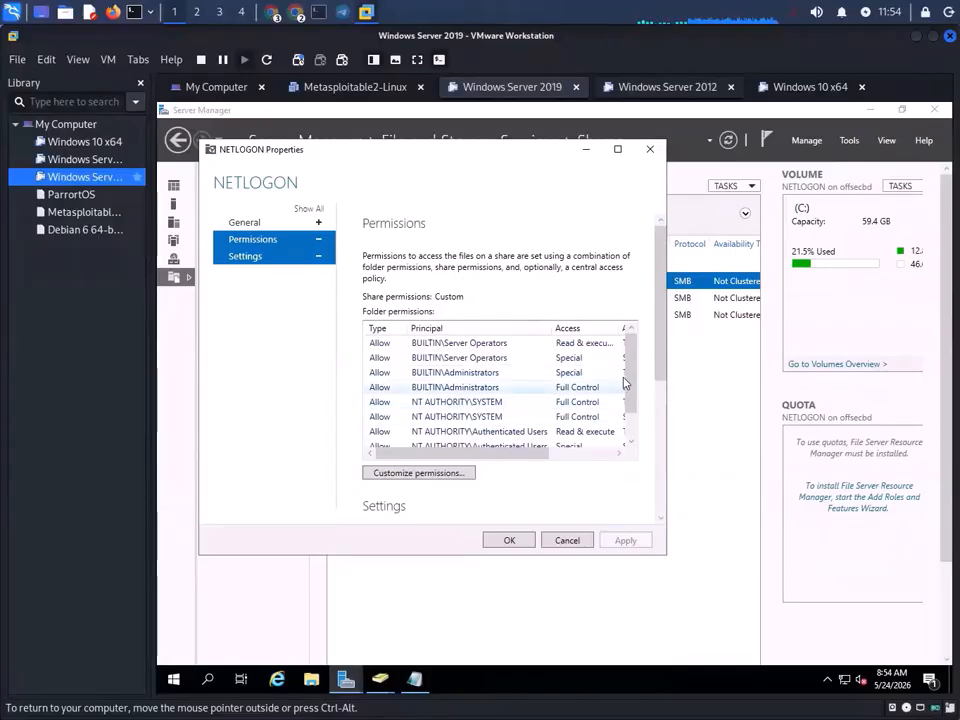
{"action": "left_click_drag", "start_coordinate": [630, 377], "coordinate": [631, 435]}
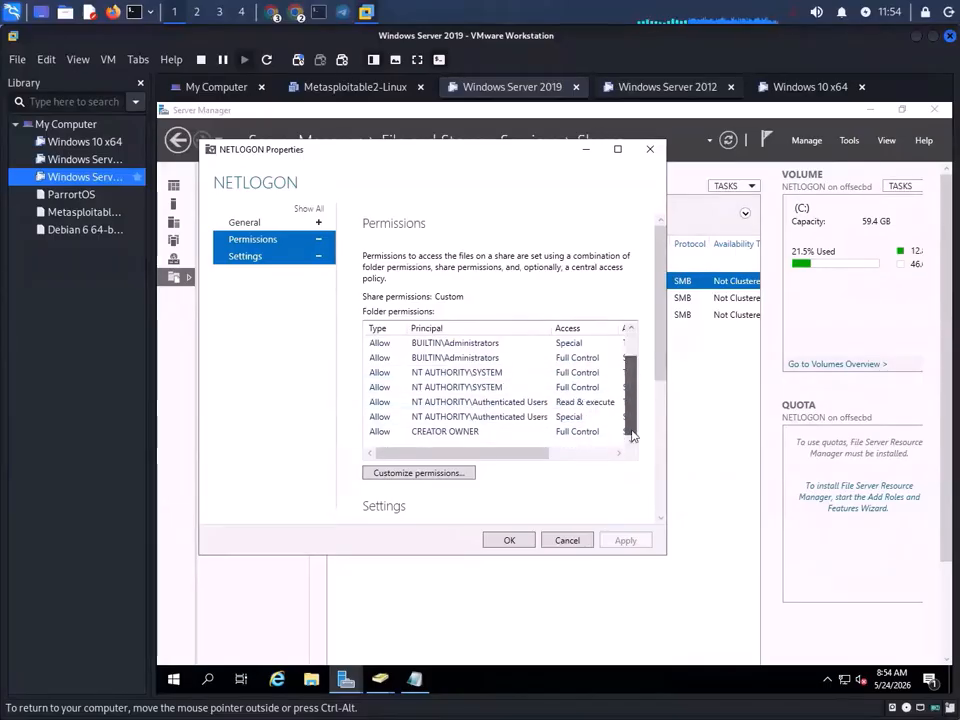
{"action": "scroll", "coordinate": [600, 420], "scroll_direction": "up", "scroll_amount": 3}
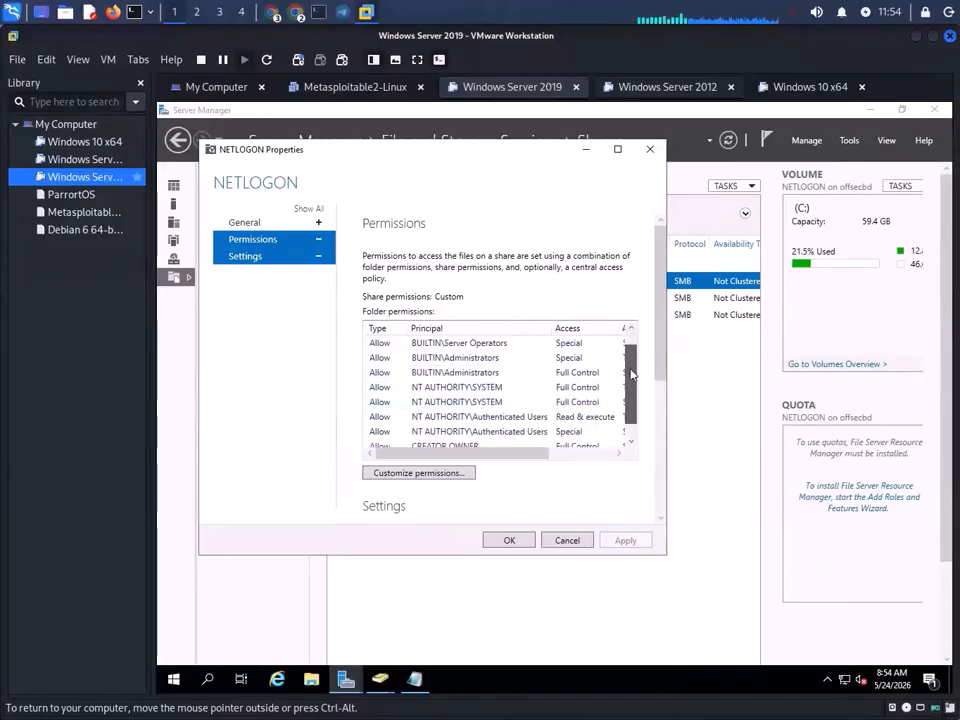
{"action": "left_click", "coordinate": [283, 225]}
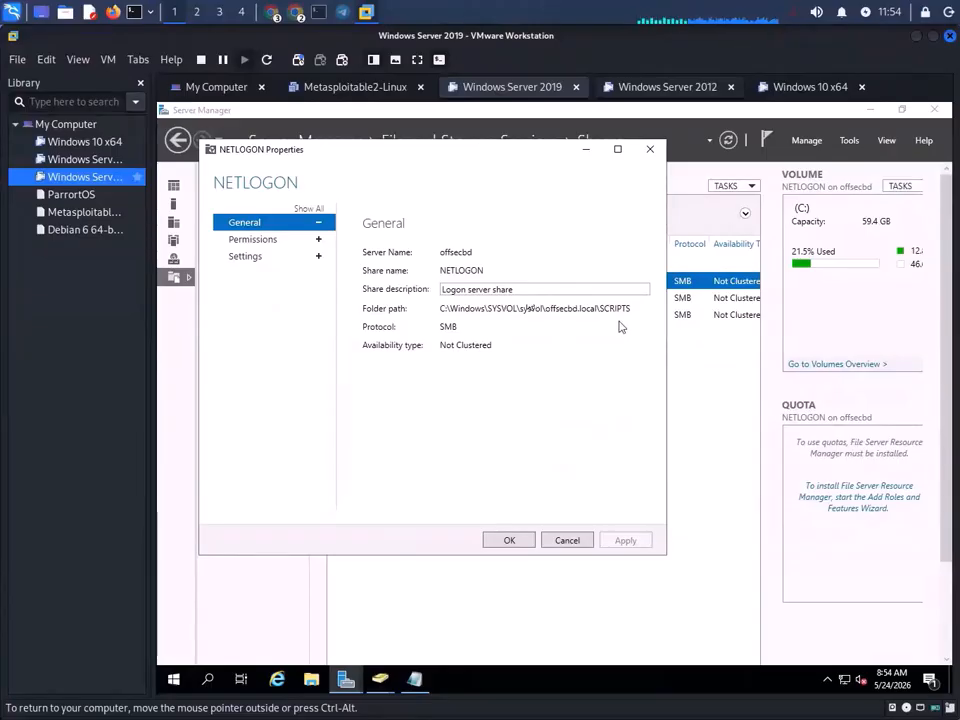
{"action": "left_click", "coordinate": [572, 541]}
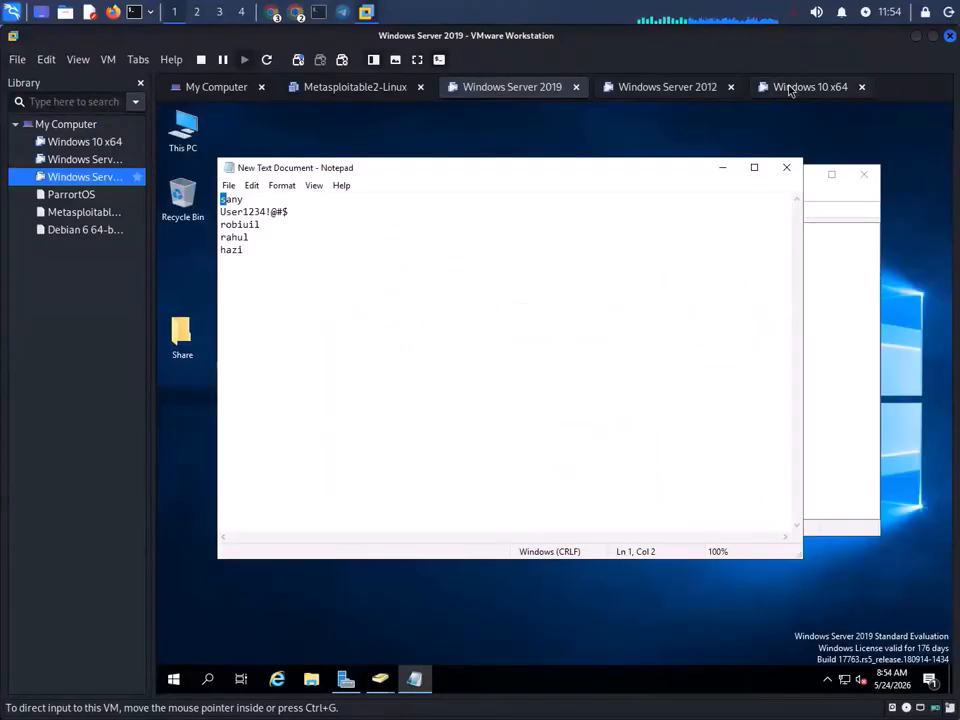
- On the Windows 10 VM, open \\192.168.0.102 via Run and select the Hackers share
{"action": "left_click", "coordinate": [789, 88]}
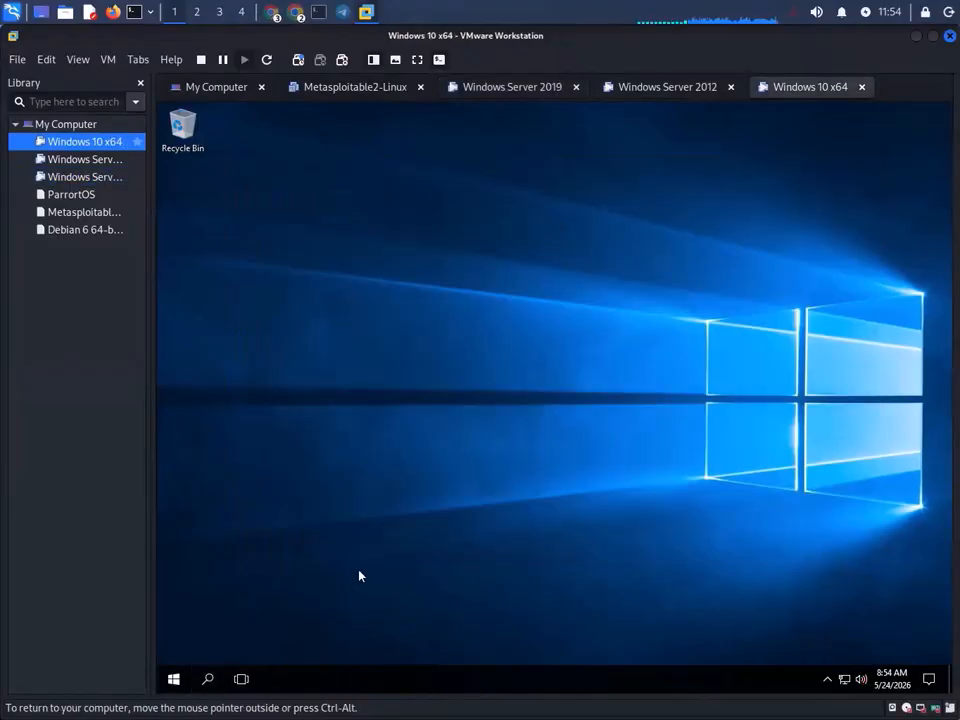
{"action": "key", "text": "super+r"}
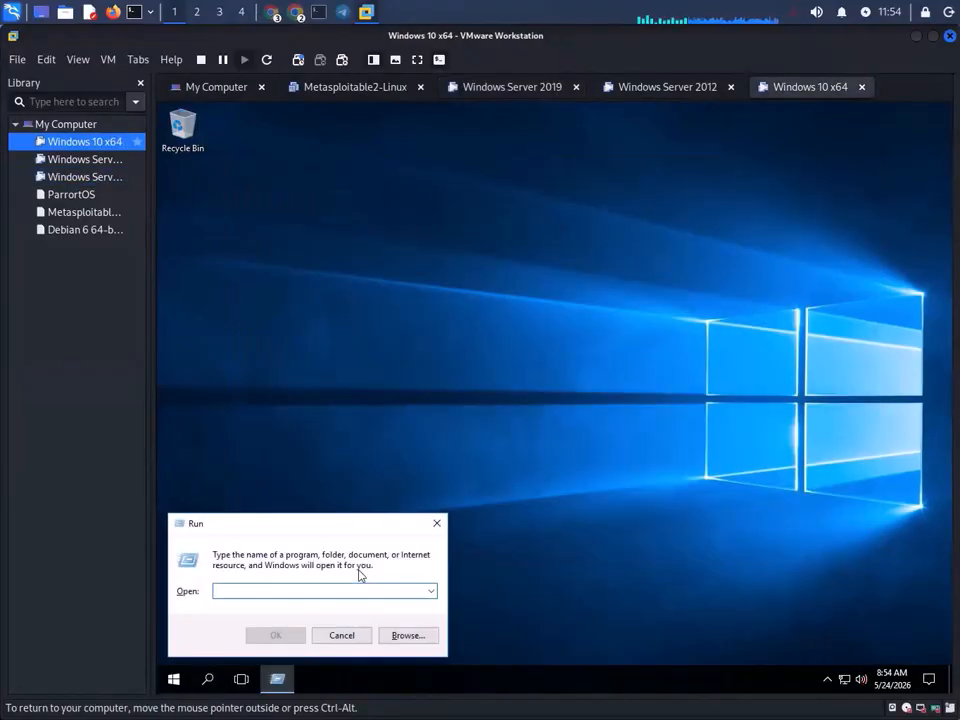
{"action": "type", "text": "\\\\192.168.0.102\\"}
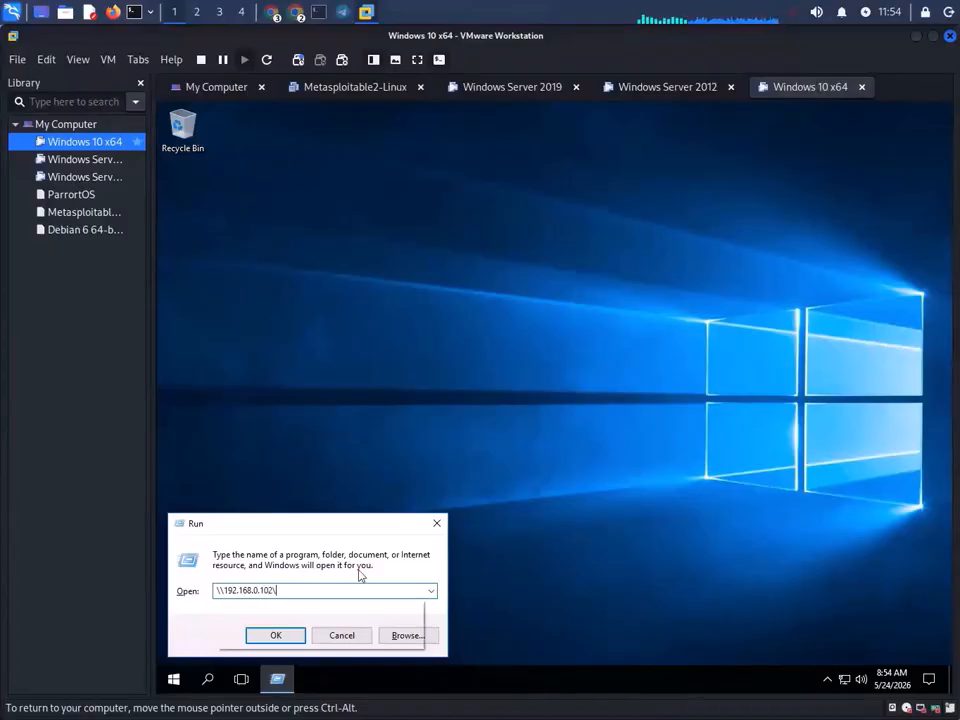
{"action": "key", "text": "Return"}
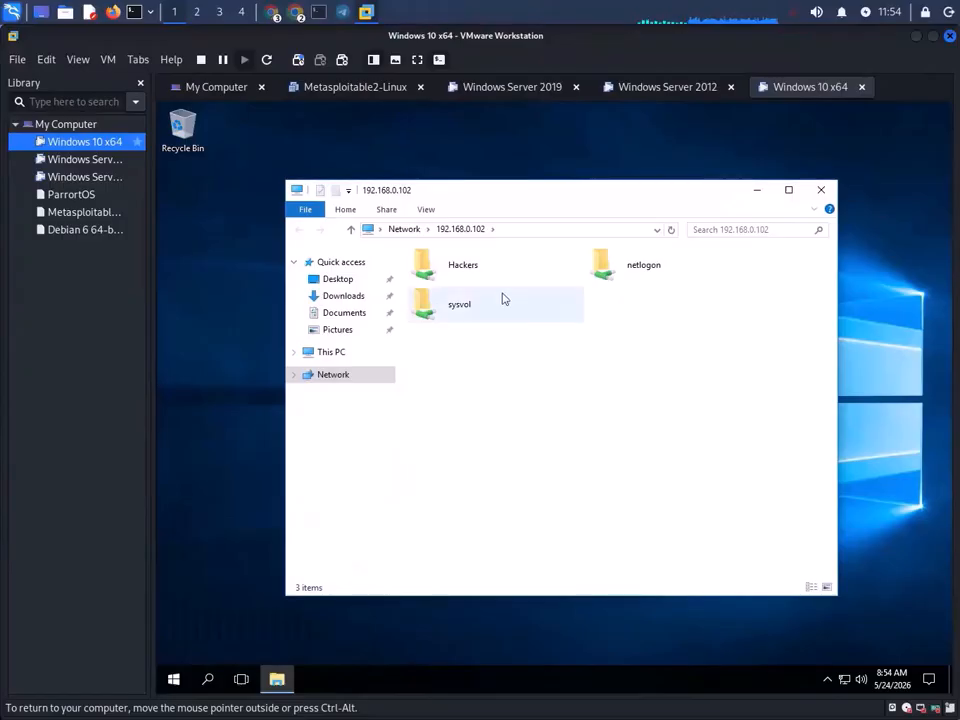
{"action": "left_click", "coordinate": [504, 282]}
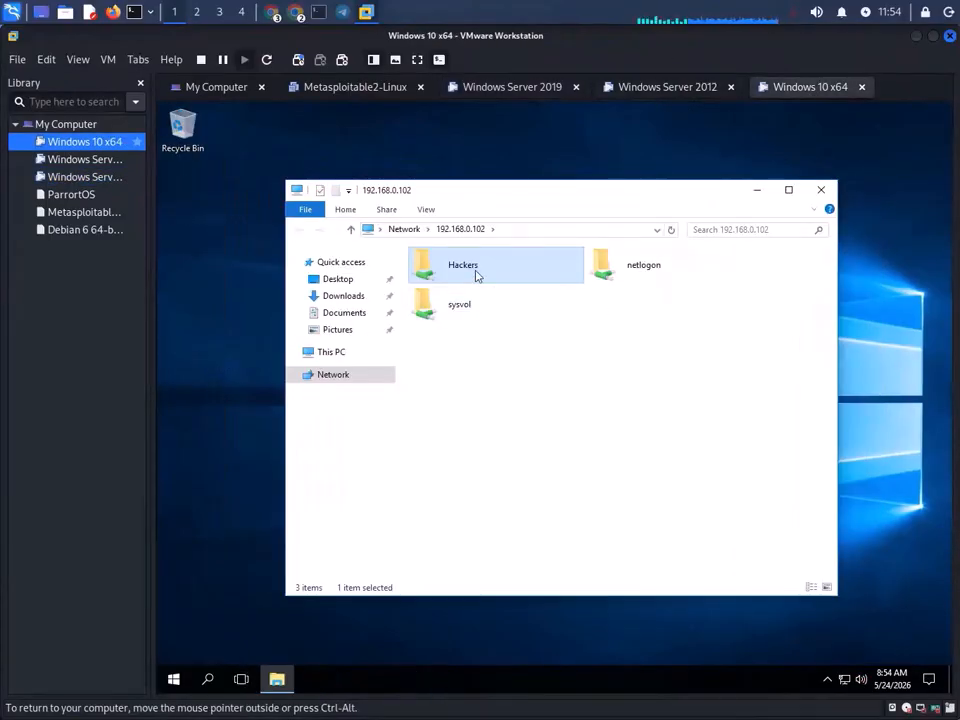
- Open the Hackers share on the Windows 10 client and confirm it is empty
{"action": "double_click", "coordinate": [497, 266]}
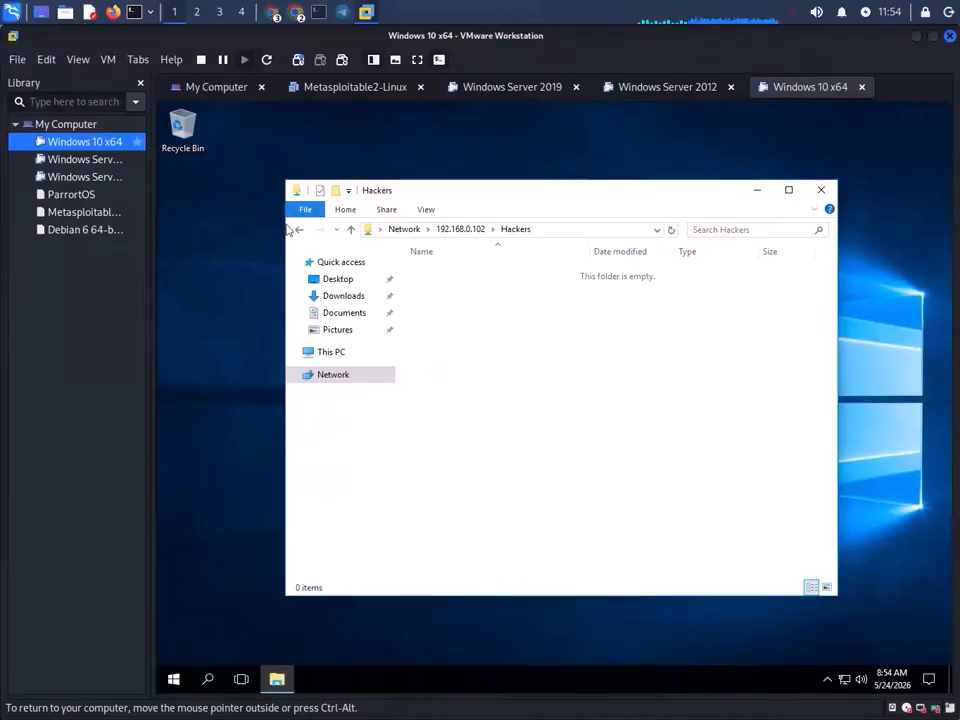
{"action": "left_click", "coordinate": [300, 230]}
{"action": "left_click", "coordinate": [512, 88]}
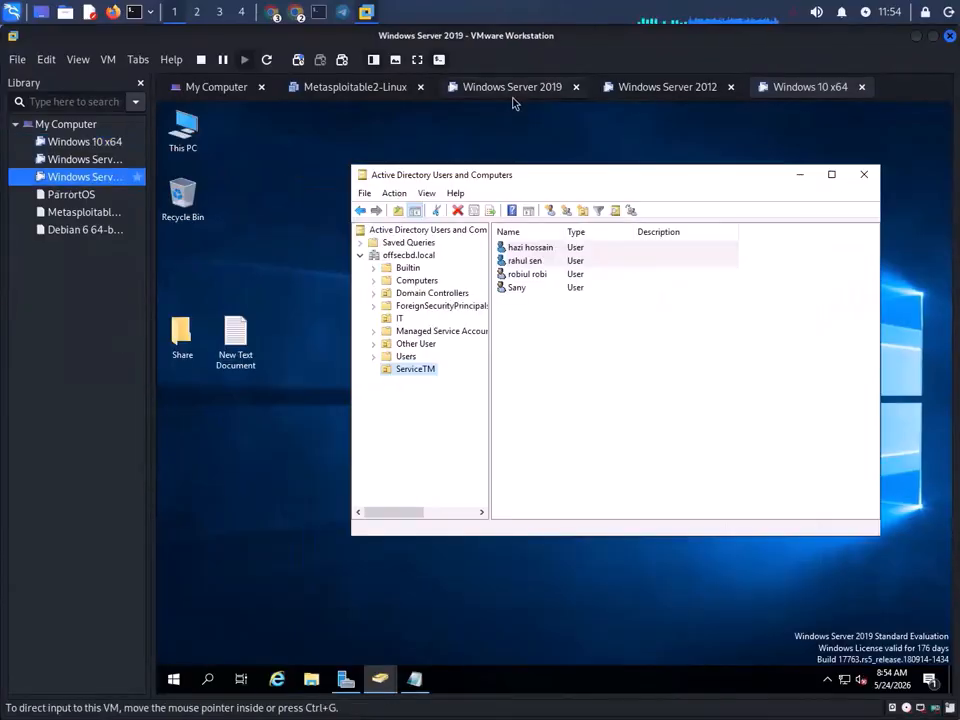
{"action": "left_click", "coordinate": [812, 90]}
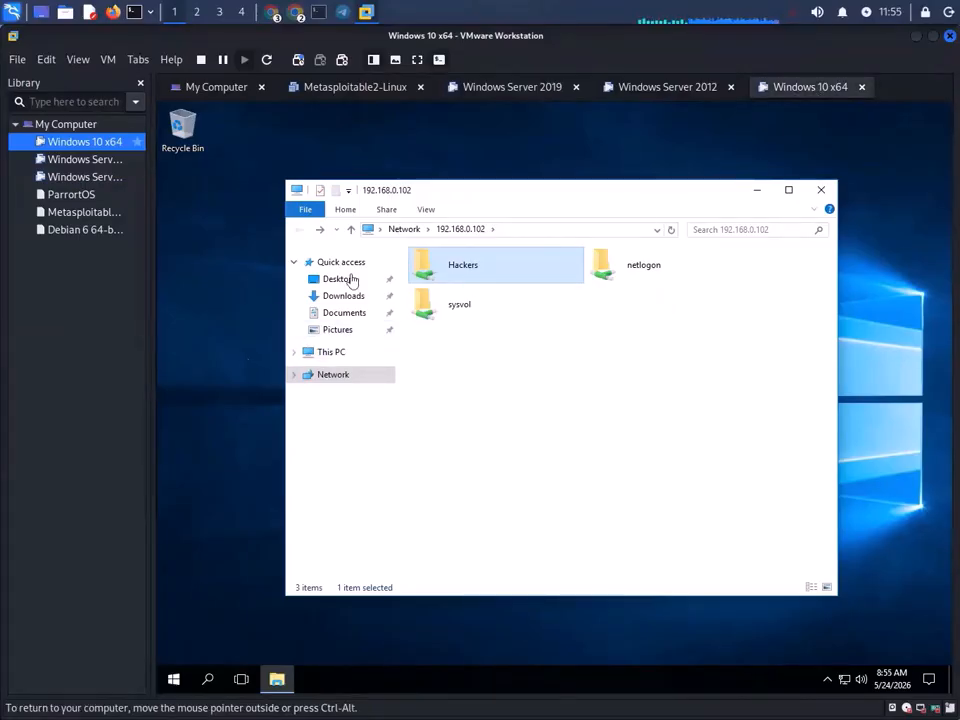
{"action": "left_click", "coordinate": [670, 87]}
- Recheck the empty Hackers share on the client, then return to the server and close the Share folder menu
{"action": "left_click", "coordinate": [540, 88]}
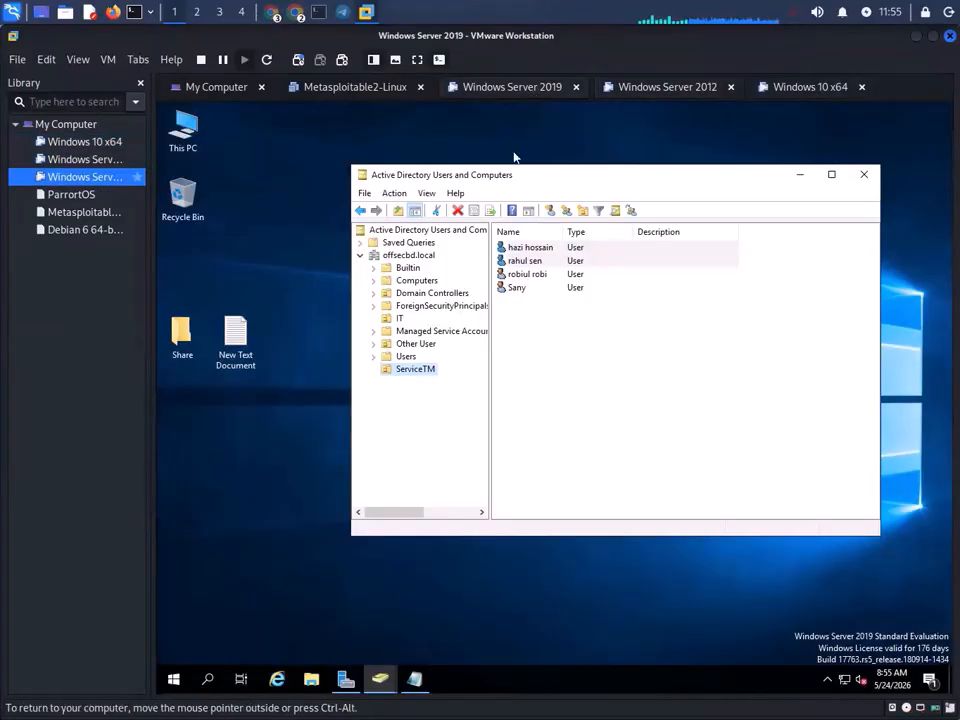
{"action": "right_click", "coordinate": [182, 322]}
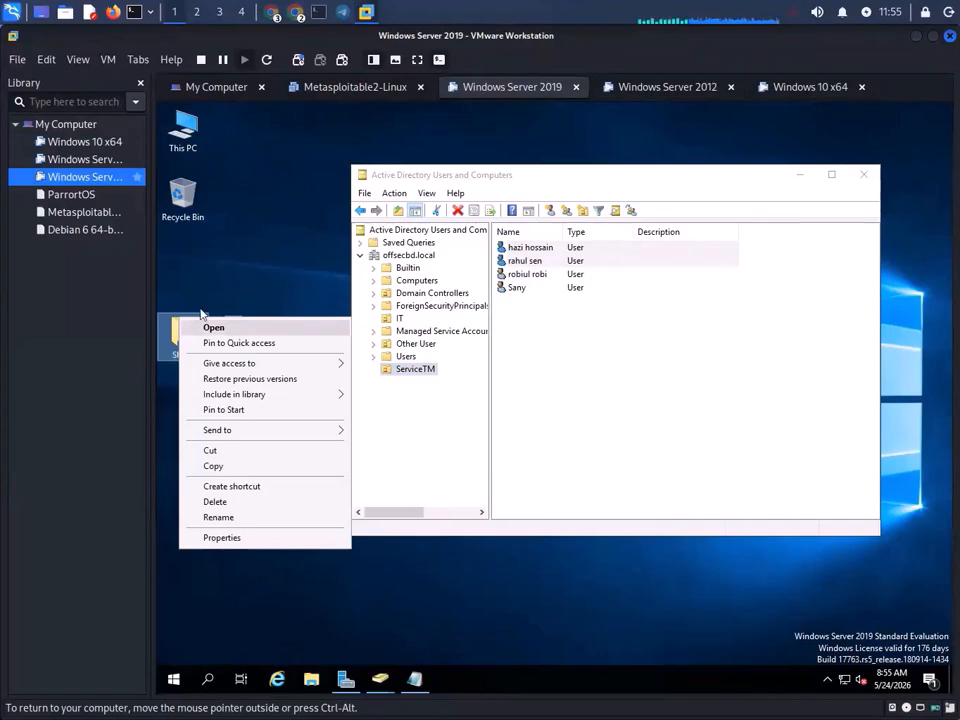
{"action": "left_click", "coordinate": [791, 90]}
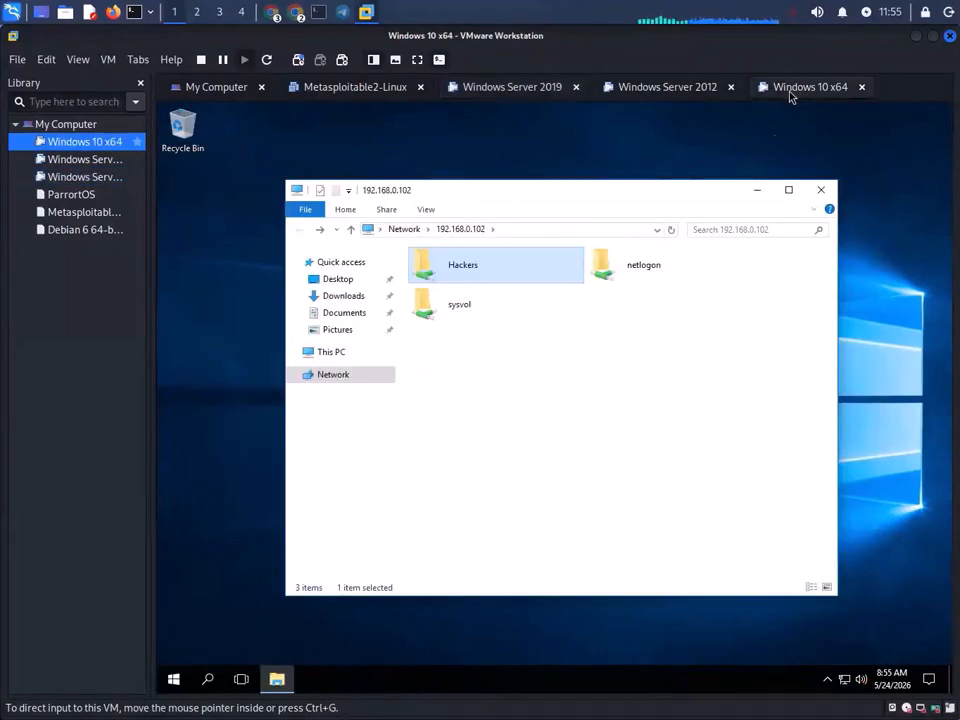
{"action": "double_click", "coordinate": [518, 265]}
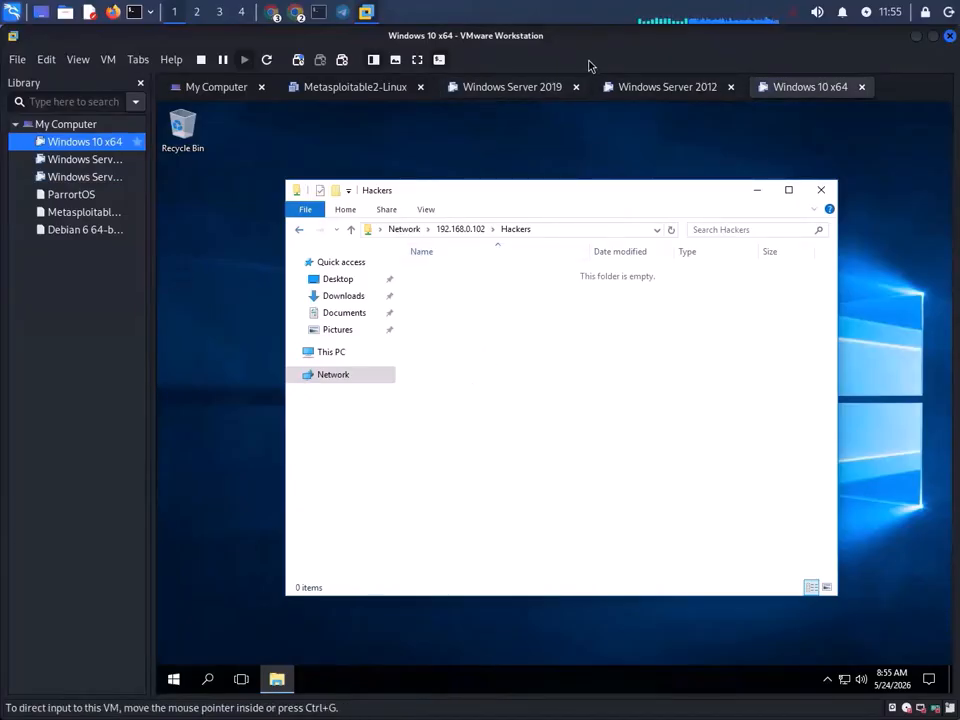
{"action": "left_click", "coordinate": [508, 86]}
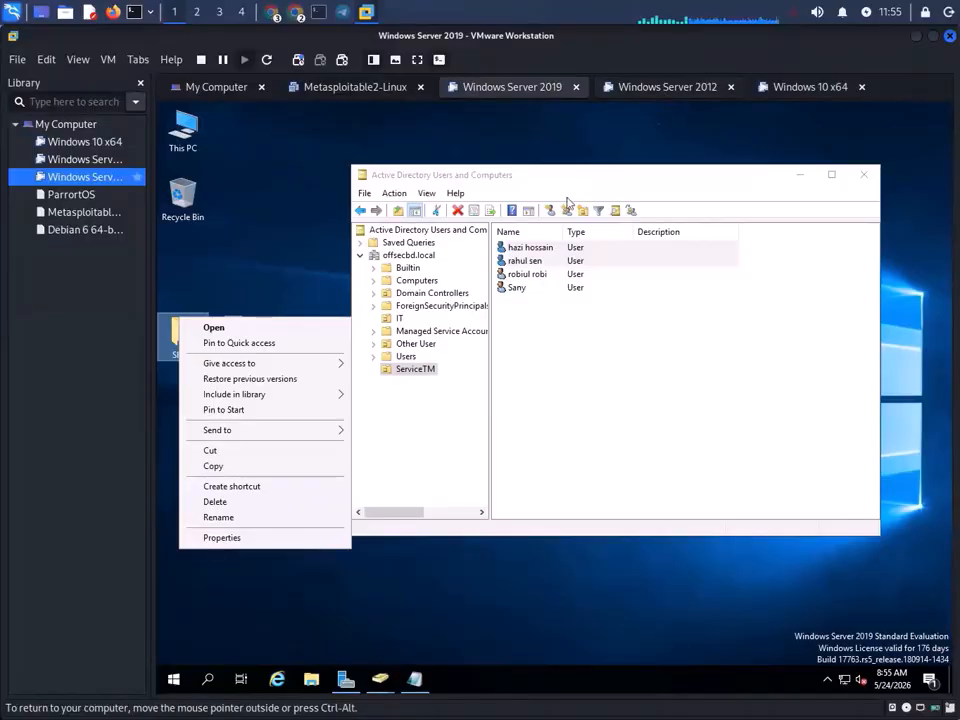
{"action": "left_click", "coordinate": [283, 284]}
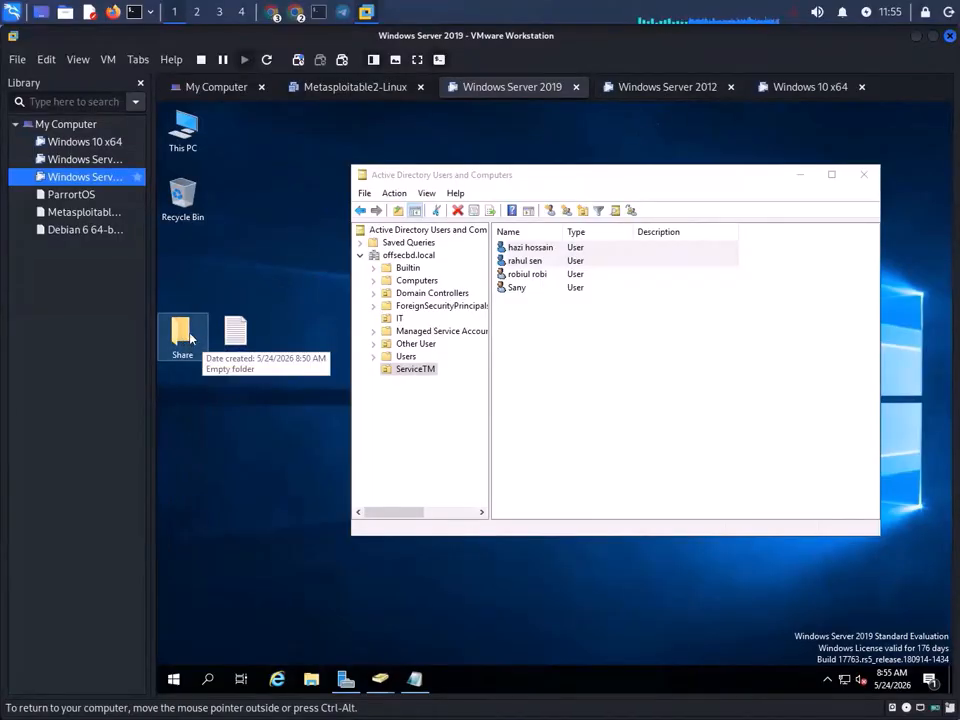
- In Server Manager's Shares, start a New Share as SMB Share - Quick with a custom path
{"action": "mouse_move", "coordinate": [355, 689]}
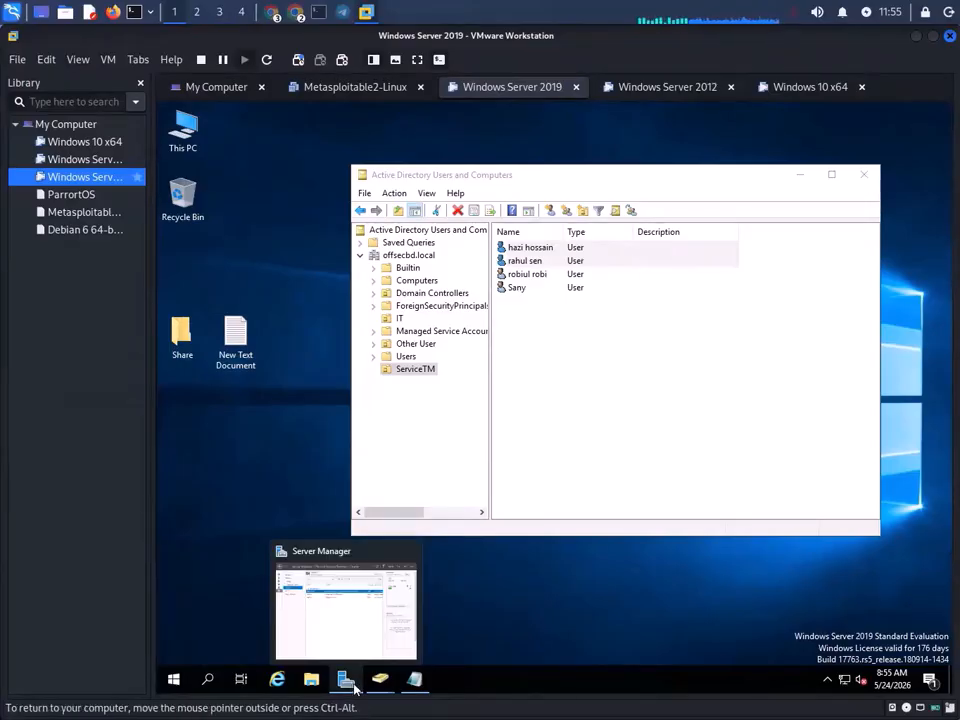
{"action": "left_click", "coordinate": [355, 689]}
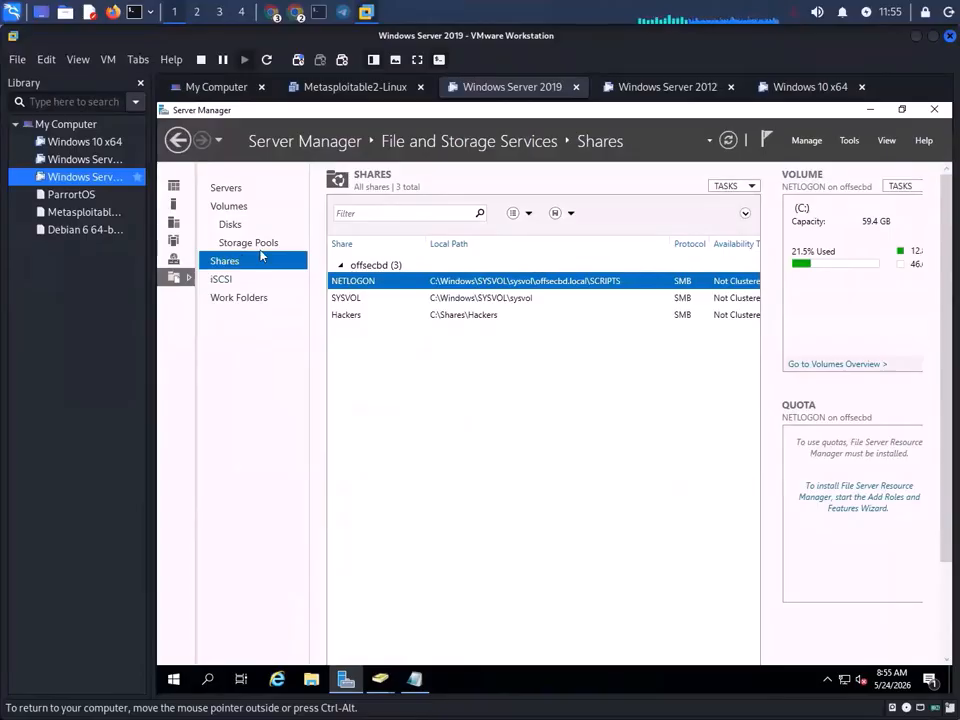
{"action": "left_click", "coordinate": [468, 317]}
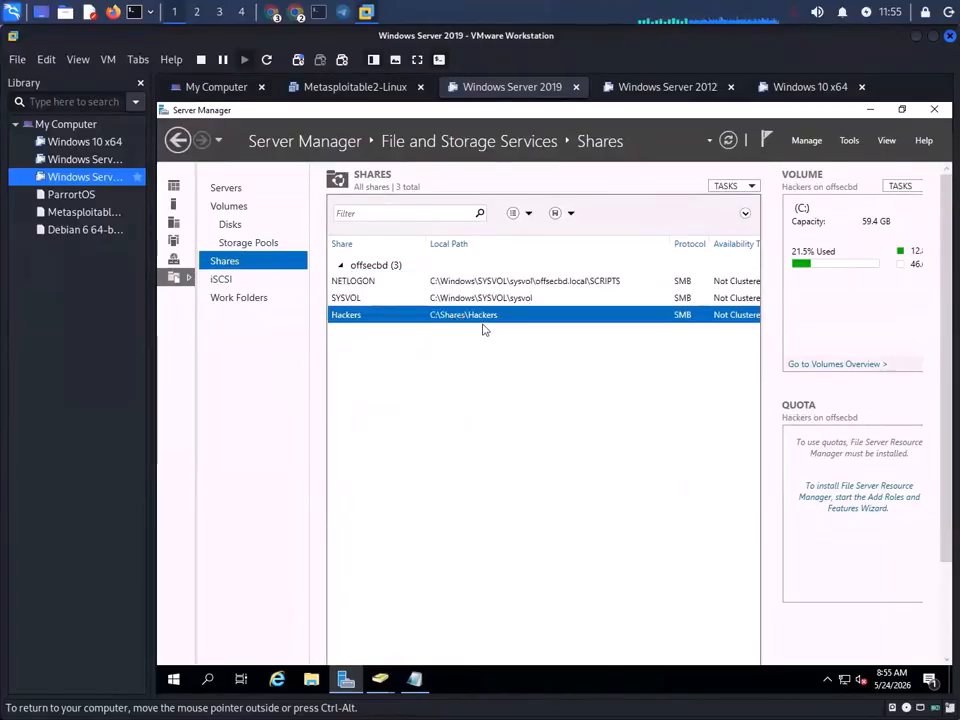
{"action": "left_click", "coordinate": [530, 216]}
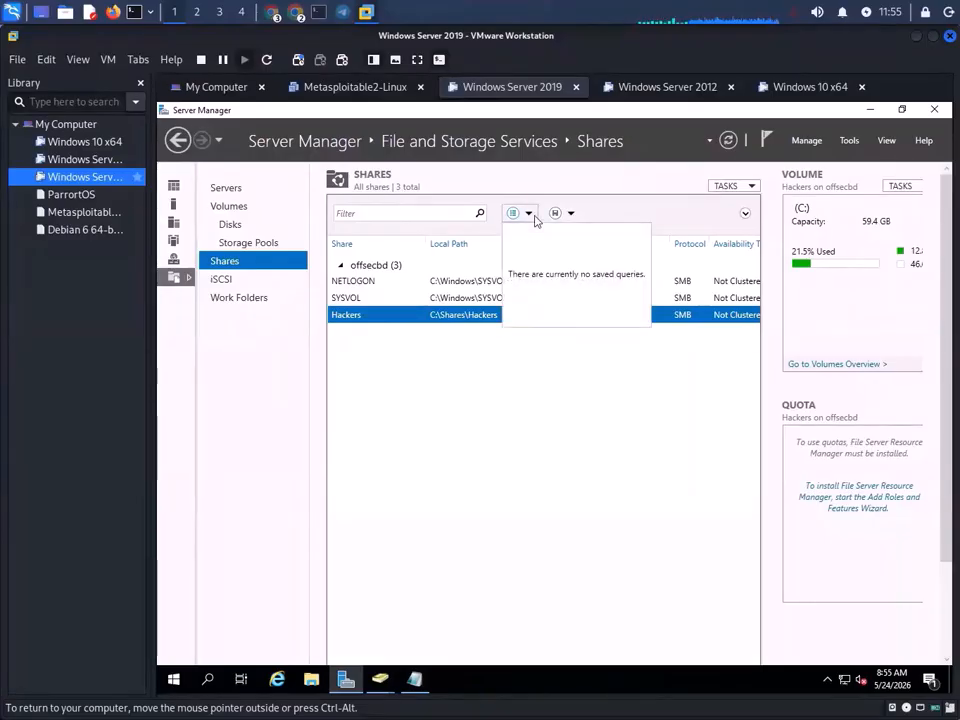
{"action": "left_click", "coordinate": [738, 186]}
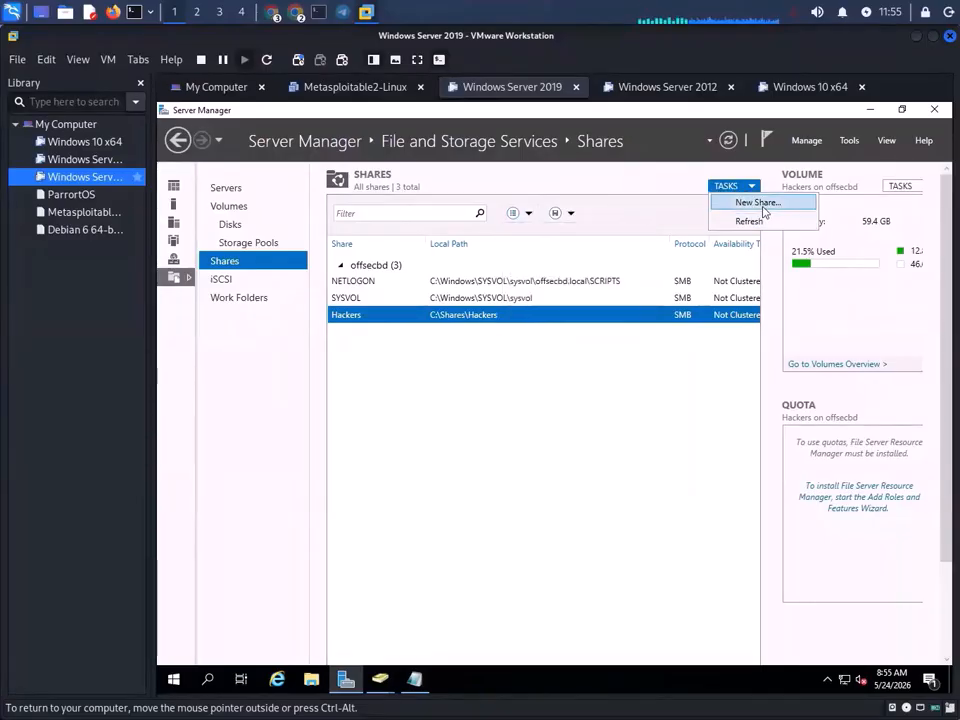
{"action": "left_click", "coordinate": [760, 204]}
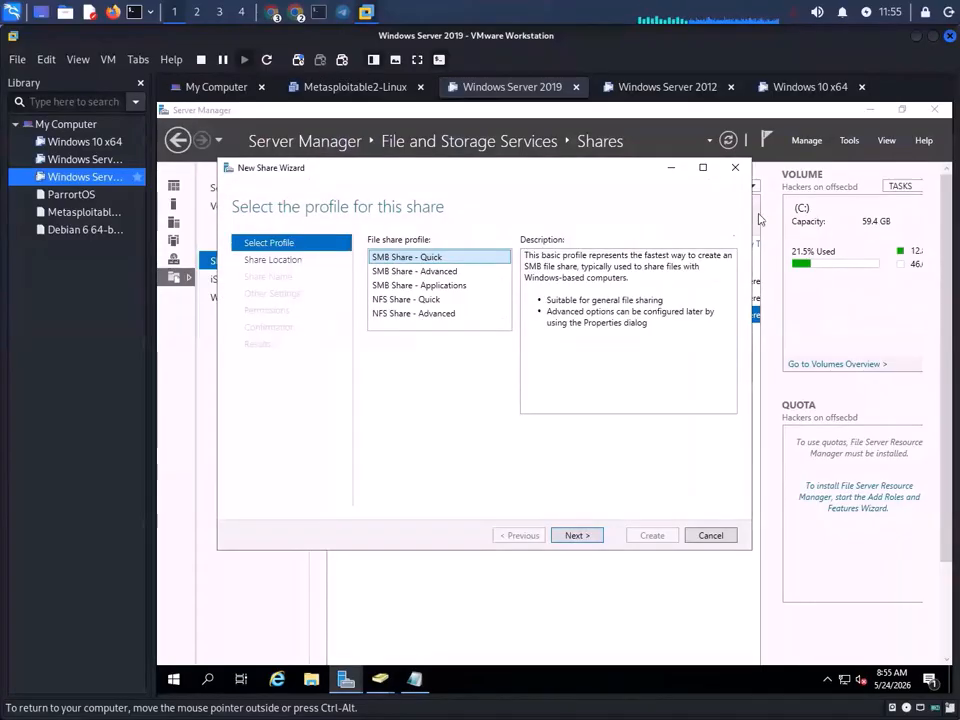
{"action": "left_click", "coordinate": [578, 536]}
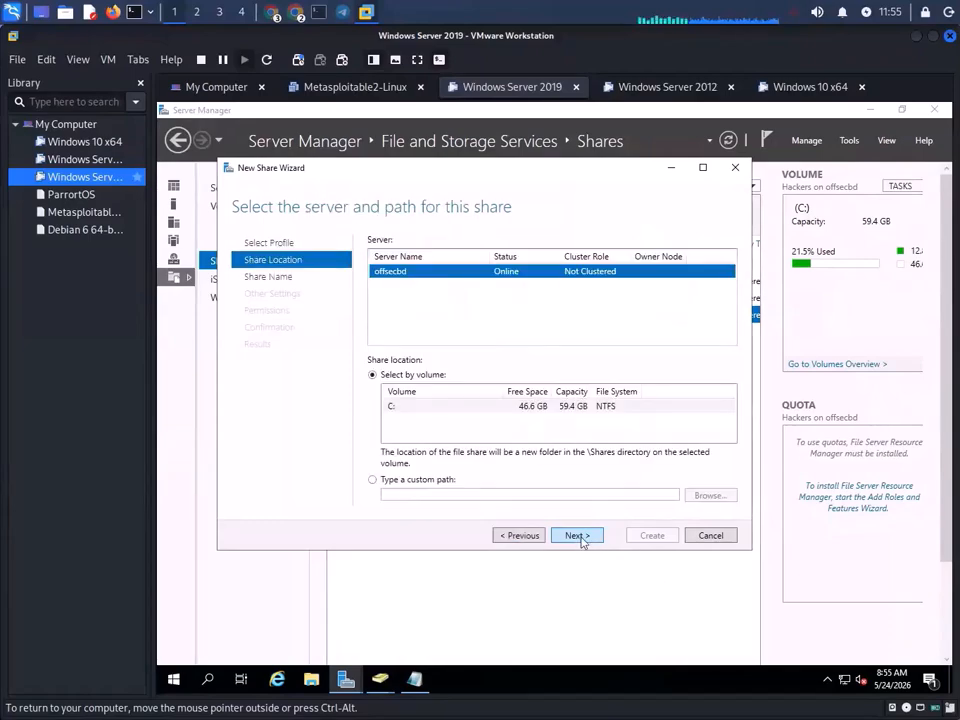
{"action": "left_click", "coordinate": [372, 480]}
{"action": "left_click", "coordinate": [710, 496]}
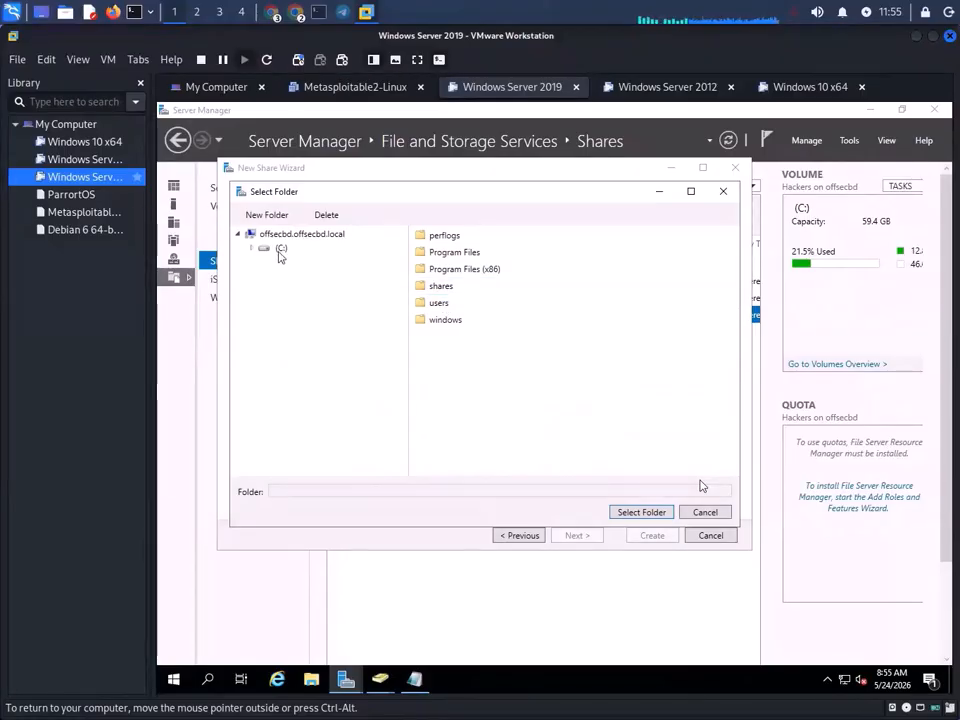
- Set the share path to C:\users\Administrator\desktop\share
{"action": "double_click", "coordinate": [445, 303]}
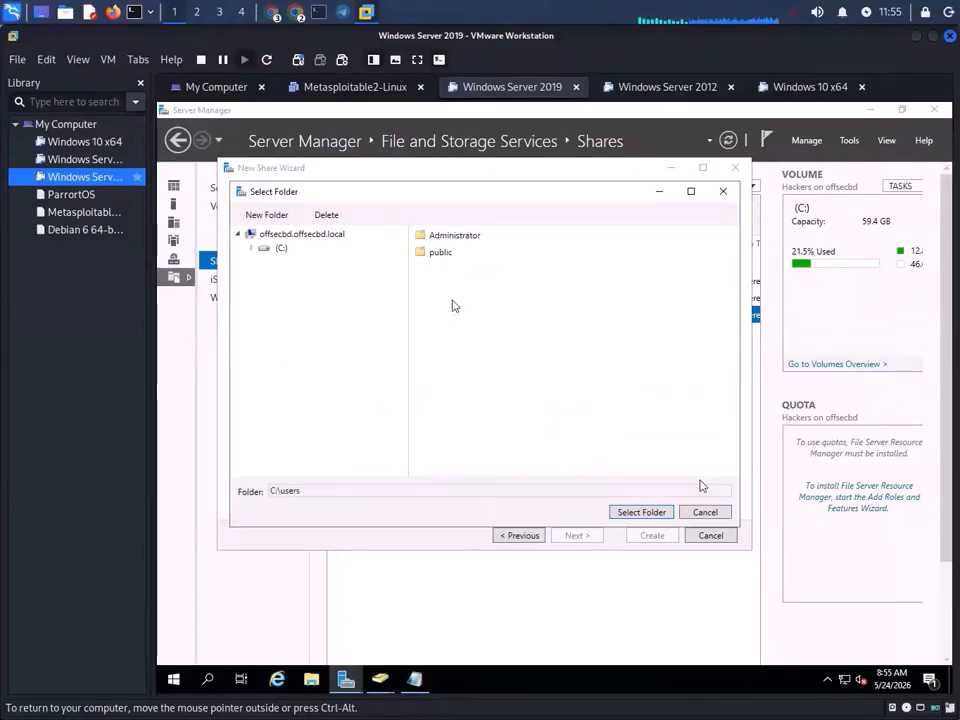
{"action": "double_click", "coordinate": [448, 237]}
{"action": "left_click", "coordinate": [460, 270]}
{"action": "double_click", "coordinate": [460, 270]}
{"action": "left_click", "coordinate": [444, 242]}
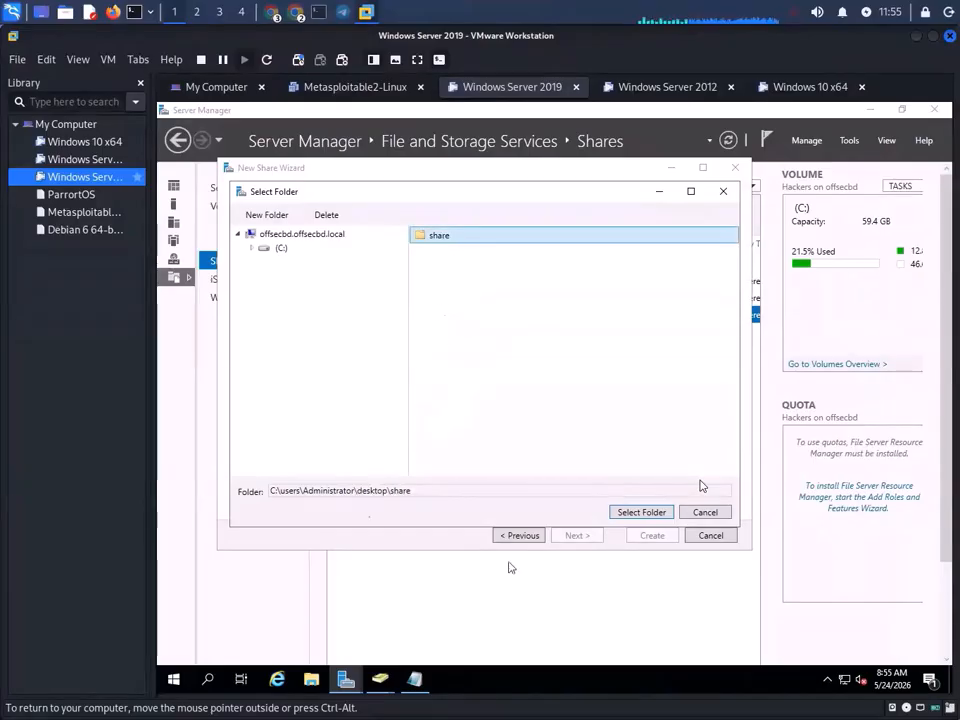
{"action": "key", "text": "Return"}
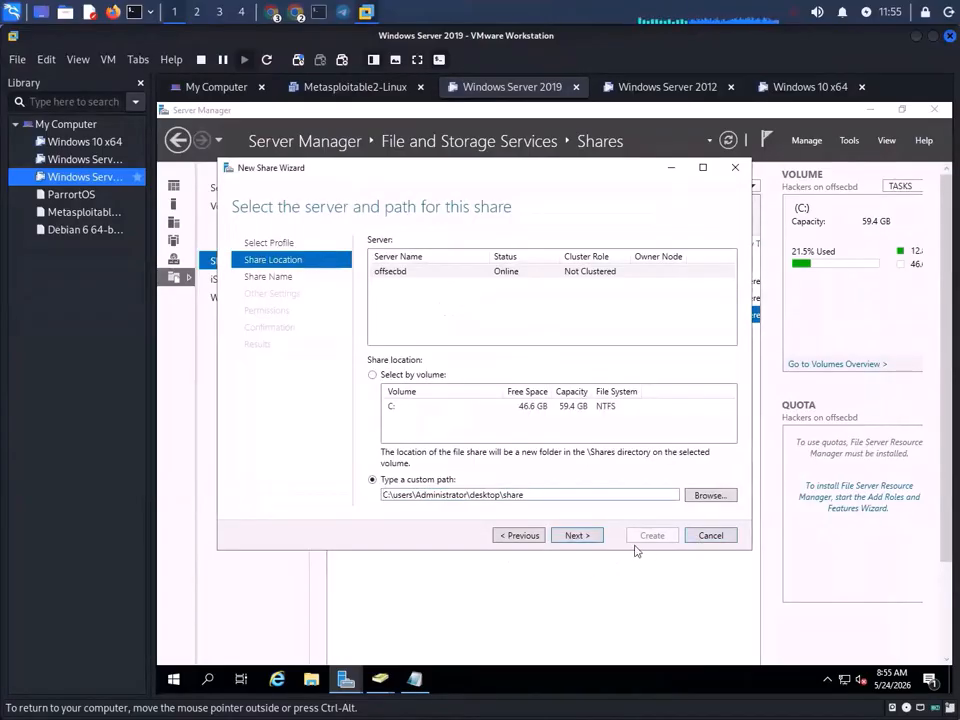
- Keep the name 'share' and the default settings and permissions, then create the share
{"action": "left_click", "coordinate": [585, 537]}
{"action": "left_click", "coordinate": [589, 537]}
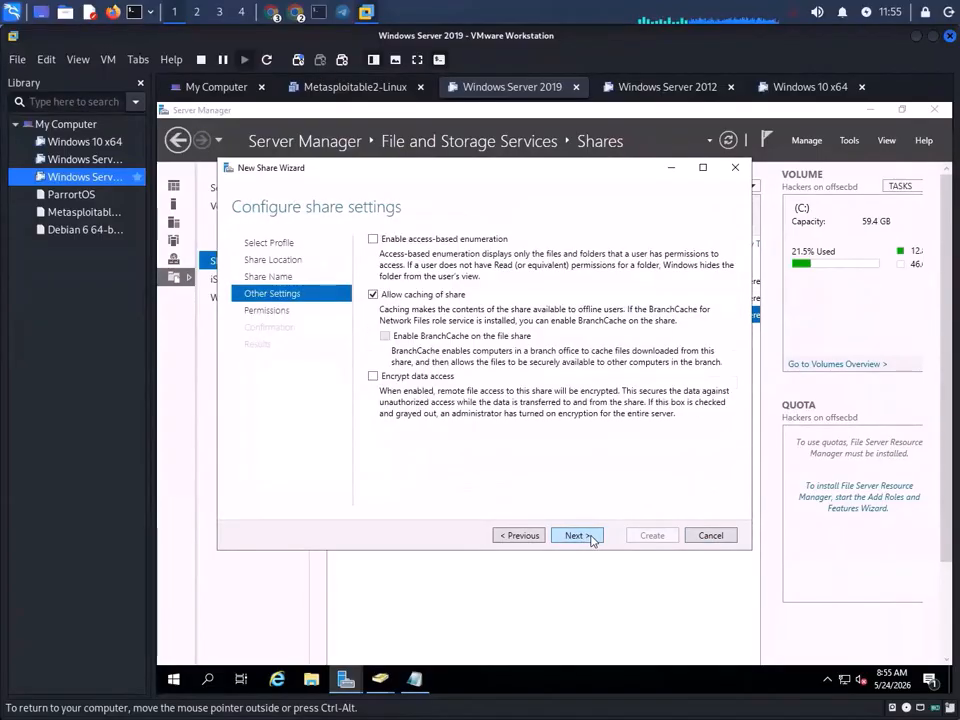
{"action": "left_click", "coordinate": [589, 537]}
{"action": "left_click", "coordinate": [590, 537]}
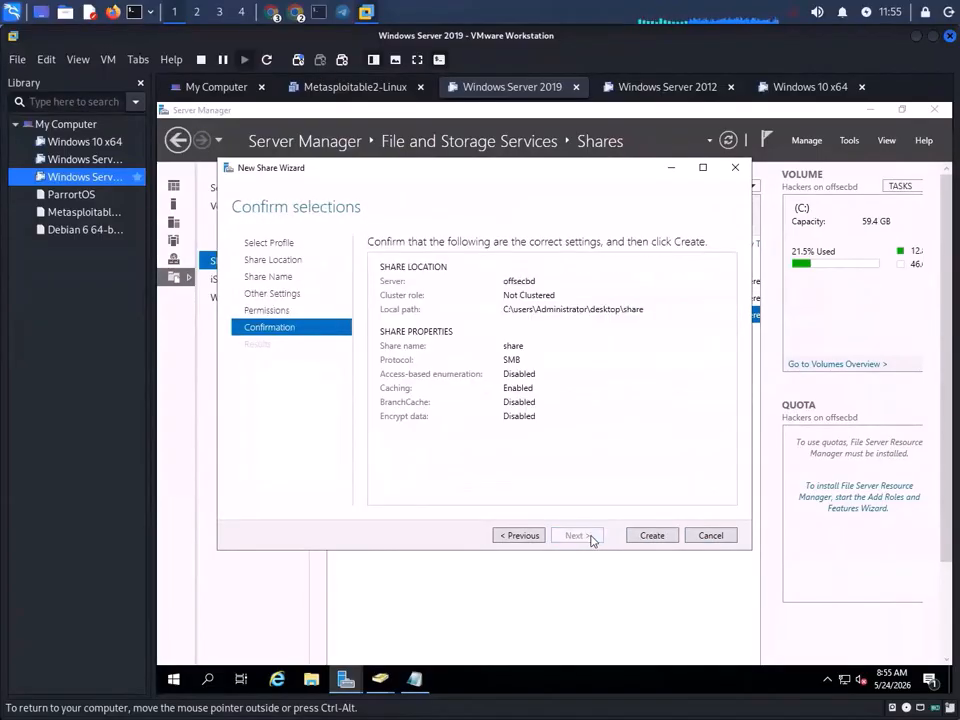
{"action": "left_click", "coordinate": [663, 544]}
{"action": "left_click", "coordinate": [662, 540]}
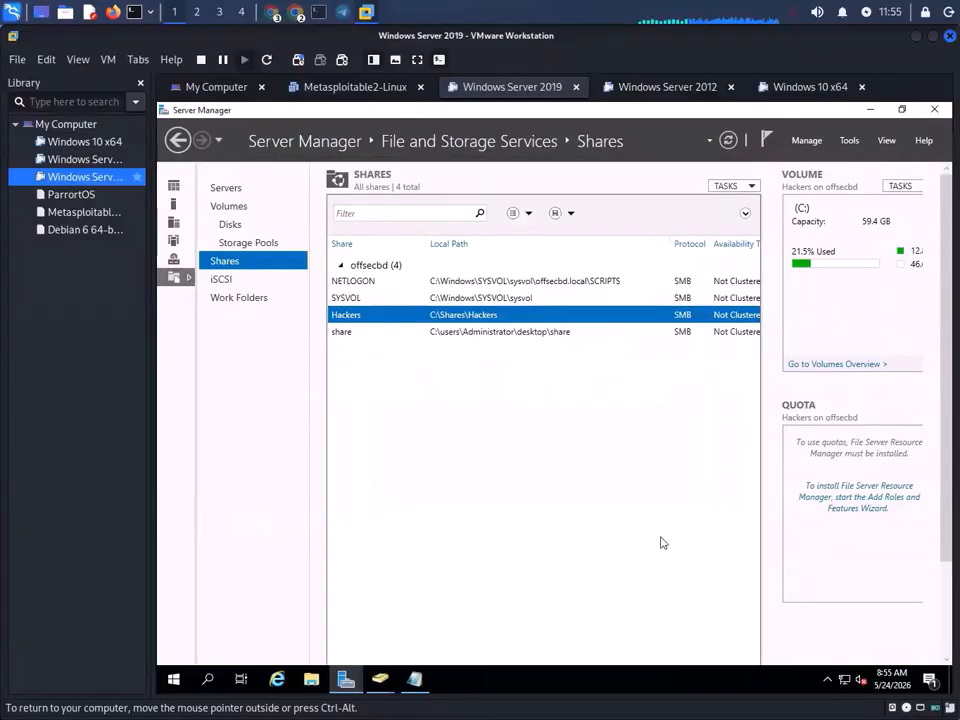
- Minimize Server Manager and switch to the Windows 10 x64 client
{"action": "left_click", "coordinate": [559, 334]}
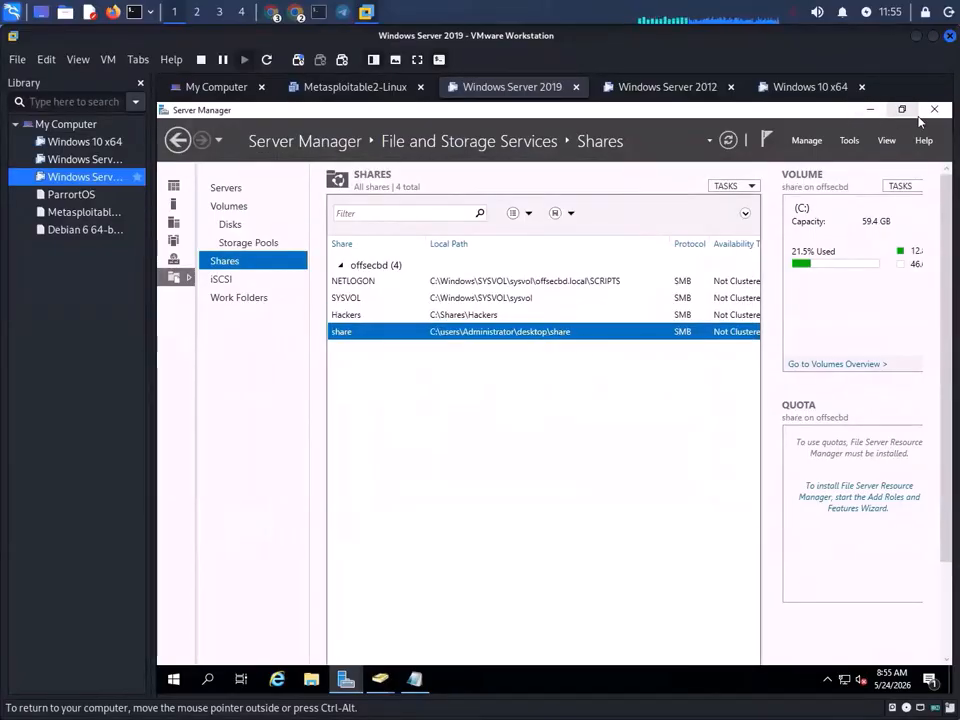
{"action": "left_click", "coordinate": [869, 110]}
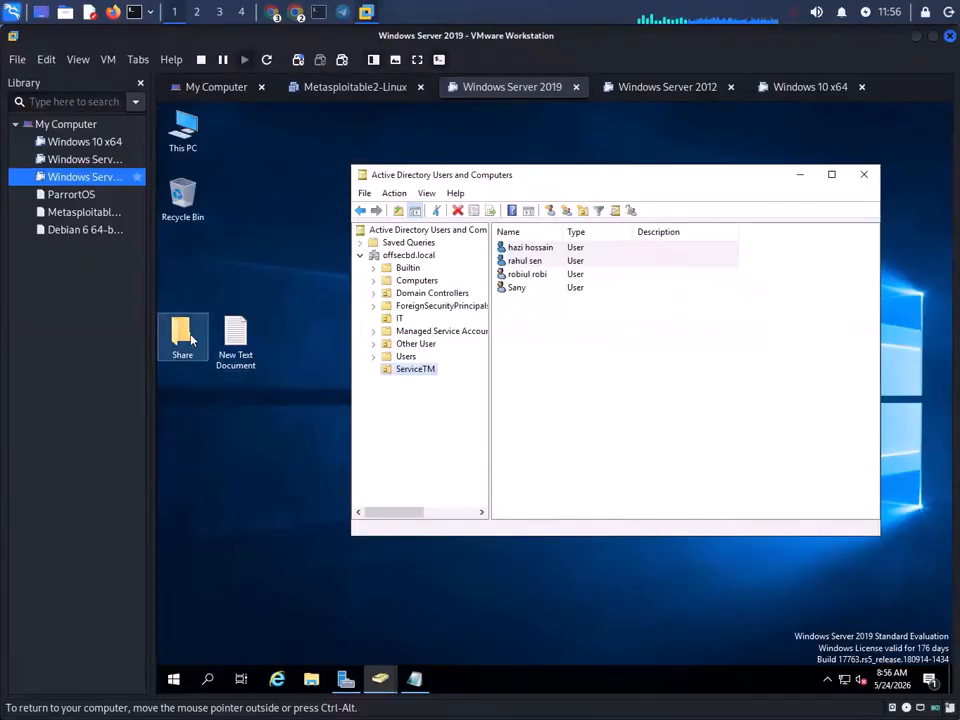
{"action": "left_click", "coordinate": [369, 15]}
{"action": "left_click", "coordinate": [369, 15]}
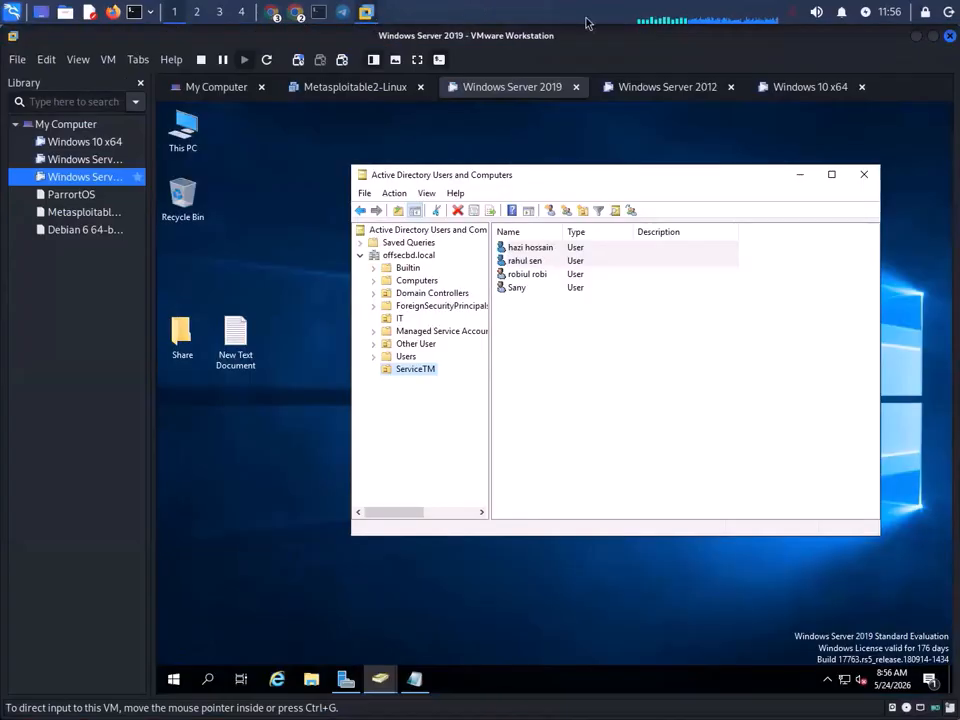
{"action": "left_click", "coordinate": [815, 94]}
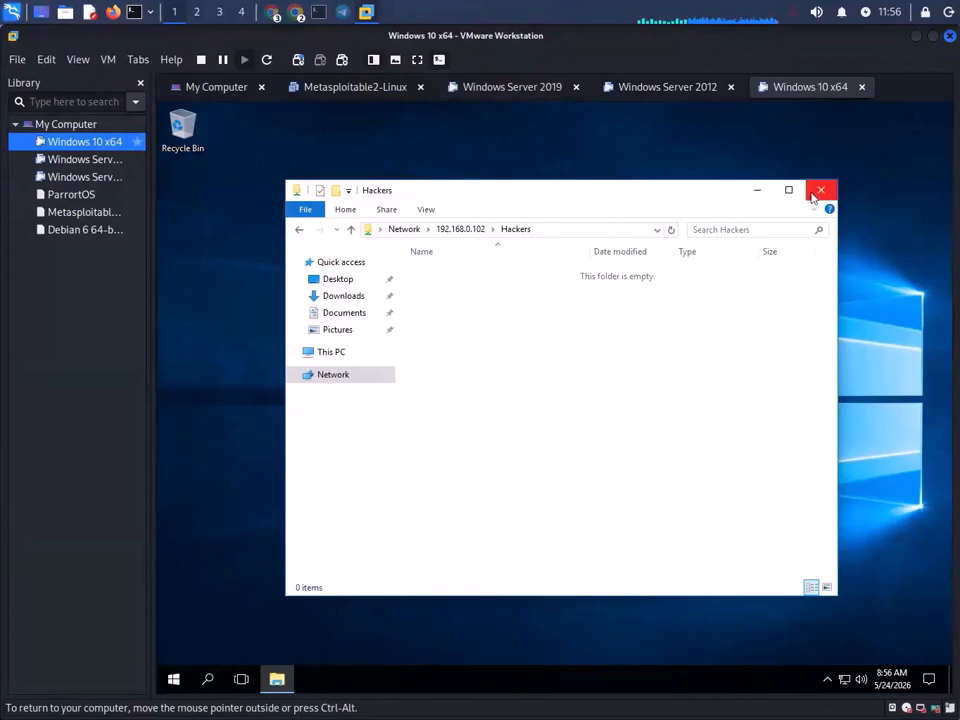
- Try opening the share folder on \\192.168.0.102 and dismiss the access denied error
{"action": "left_click", "coordinate": [299, 230]}
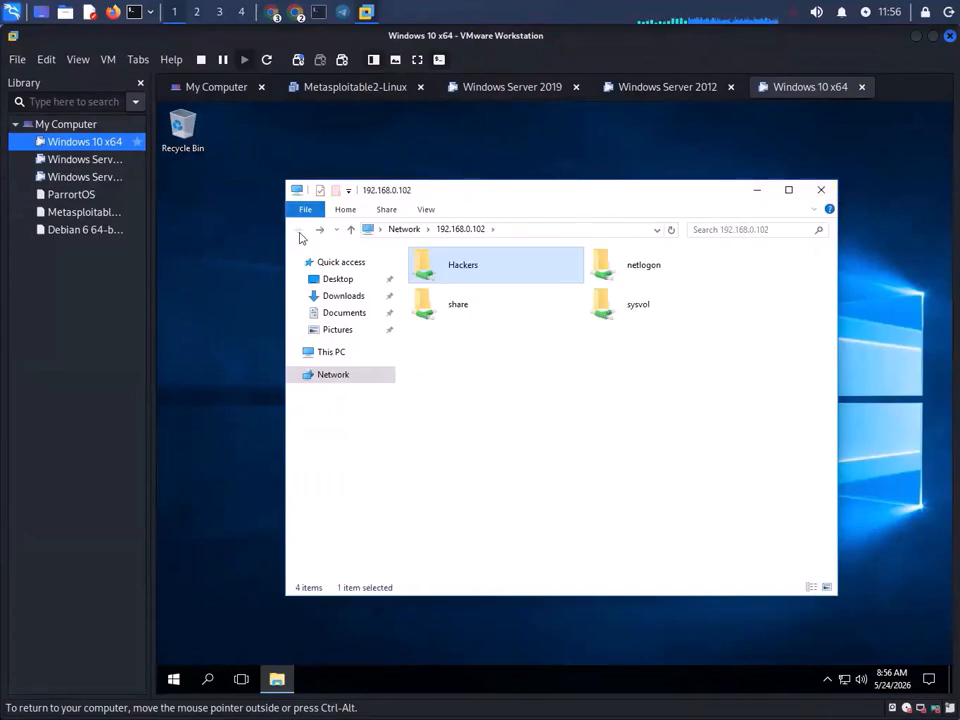
{"action": "double_click", "coordinate": [457, 303]}
{"action": "left_click", "coordinate": [703, 415]}
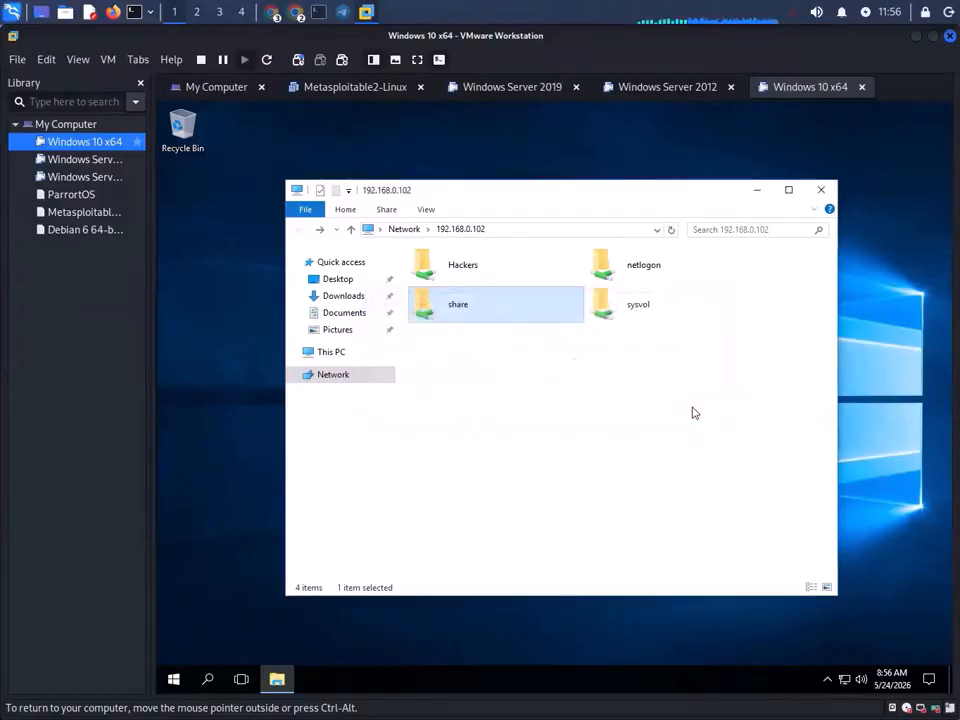
{"action": "double_click", "coordinate": [459, 311]}
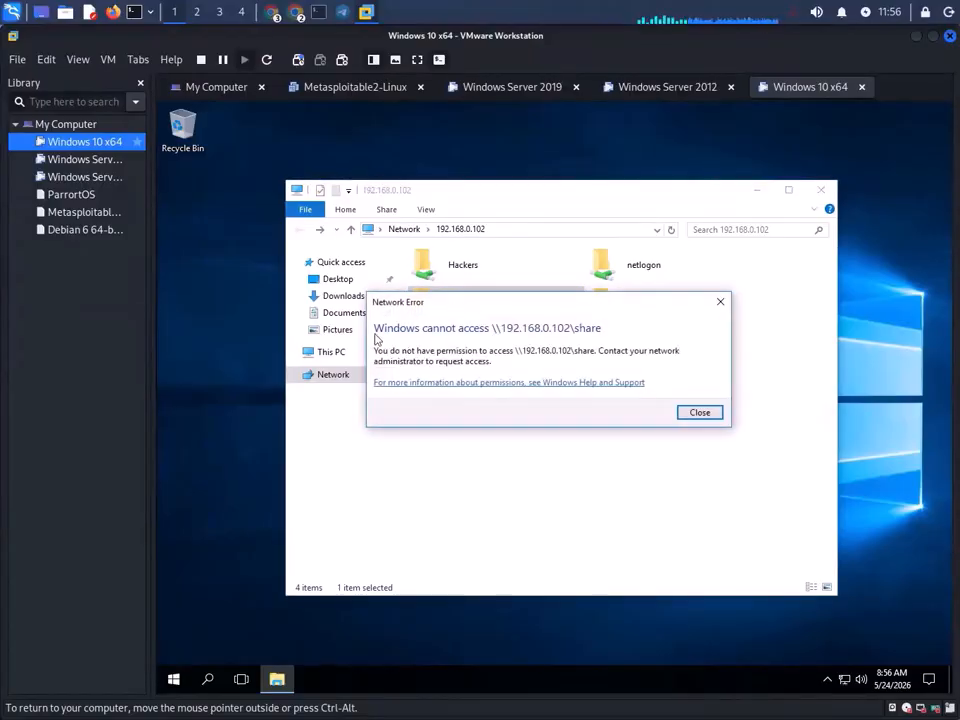
{"action": "left_click", "coordinate": [721, 302]}
{"action": "left_click", "coordinate": [821, 189]}
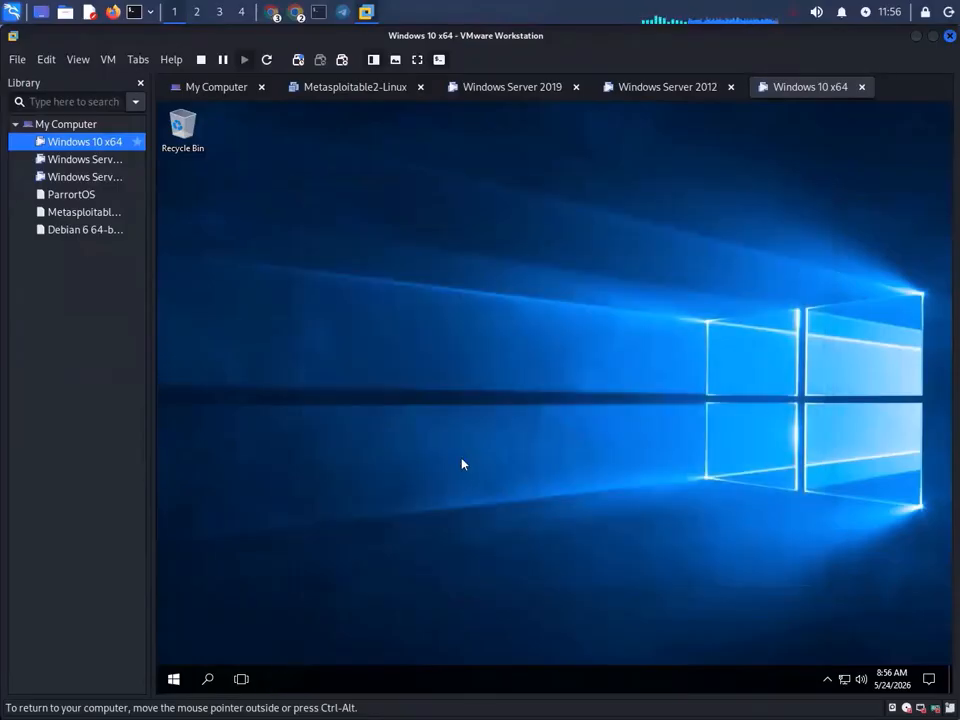
- Open \\192.168.0.102\share through Run, get access denied again, and dismiss it
{"action": "key", "text": "super+r"}
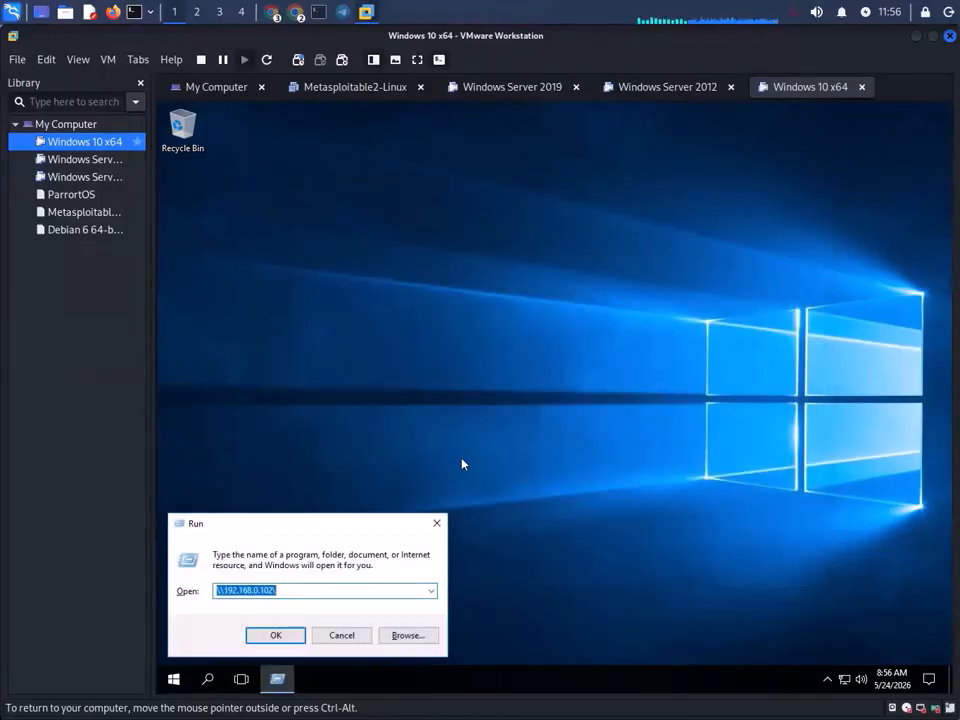
{"action": "key", "text": "Right"}
{"action": "type", "text": "s"}
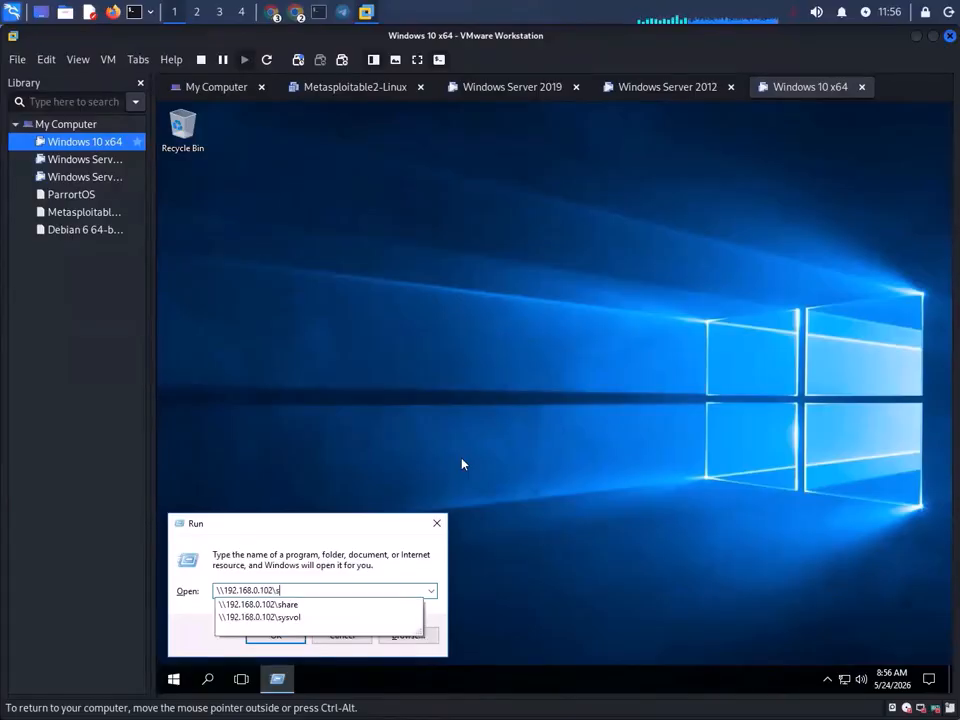
{"action": "type", "text": "hare"}
{"action": "key", "text": "Return"}
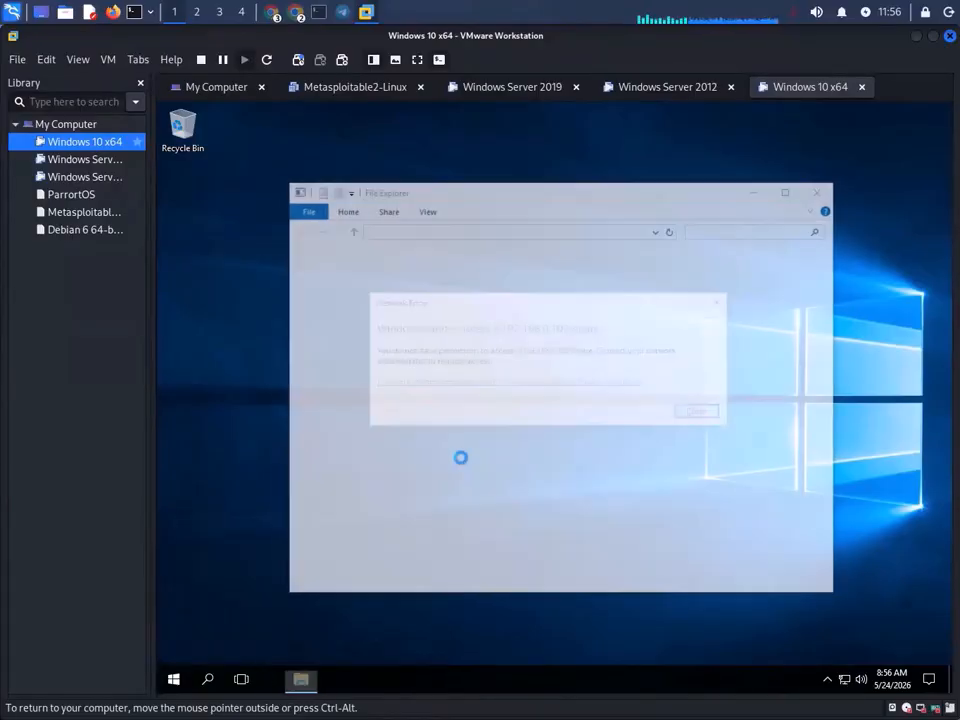
{"action": "left_click", "coordinate": [700, 413]}
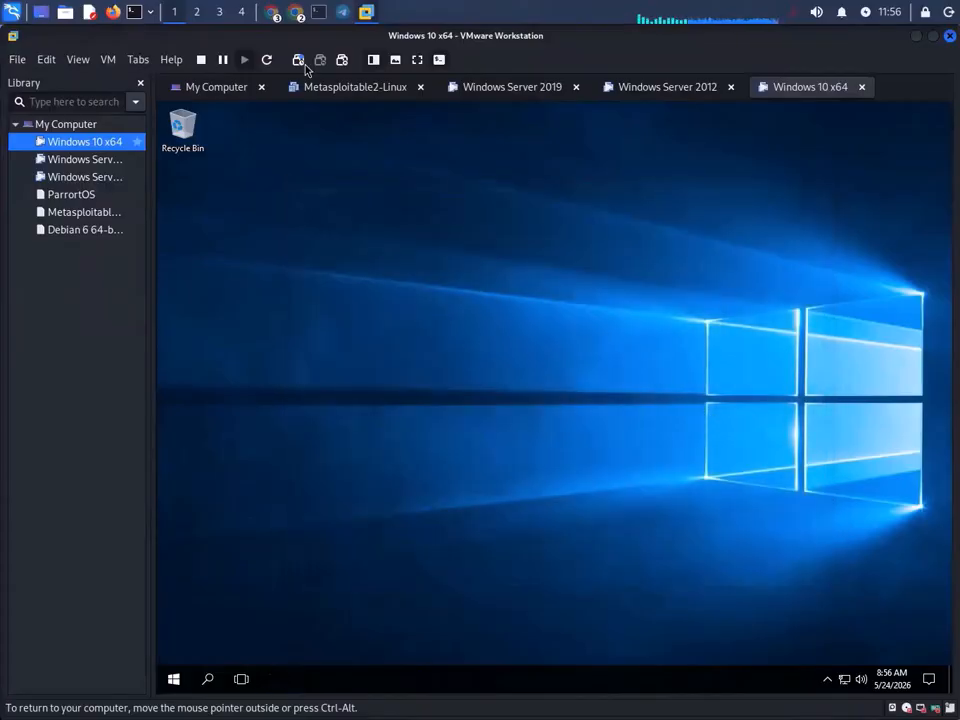
{"action": "left_click", "coordinate": [366, 12]}
{"action": "left_click", "coordinate": [366, 12]}
- On the server, open the Share folder's Security tab and Advanced settings, then cancel without changes
{"action": "left_click", "coordinate": [500, 86]}
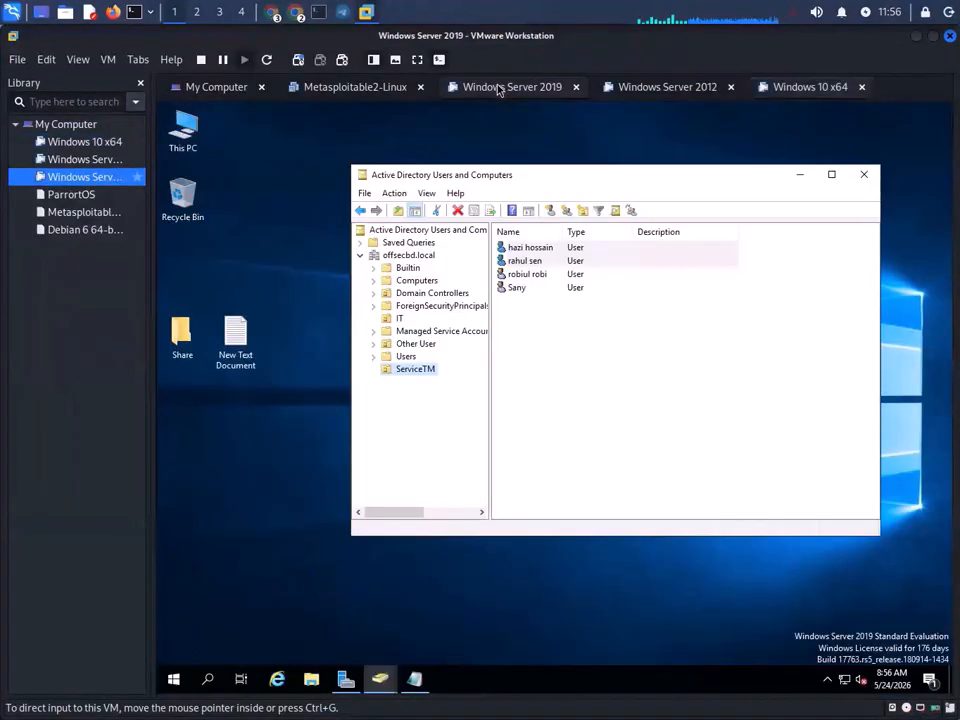
{"action": "right_click", "coordinate": [181, 342]}
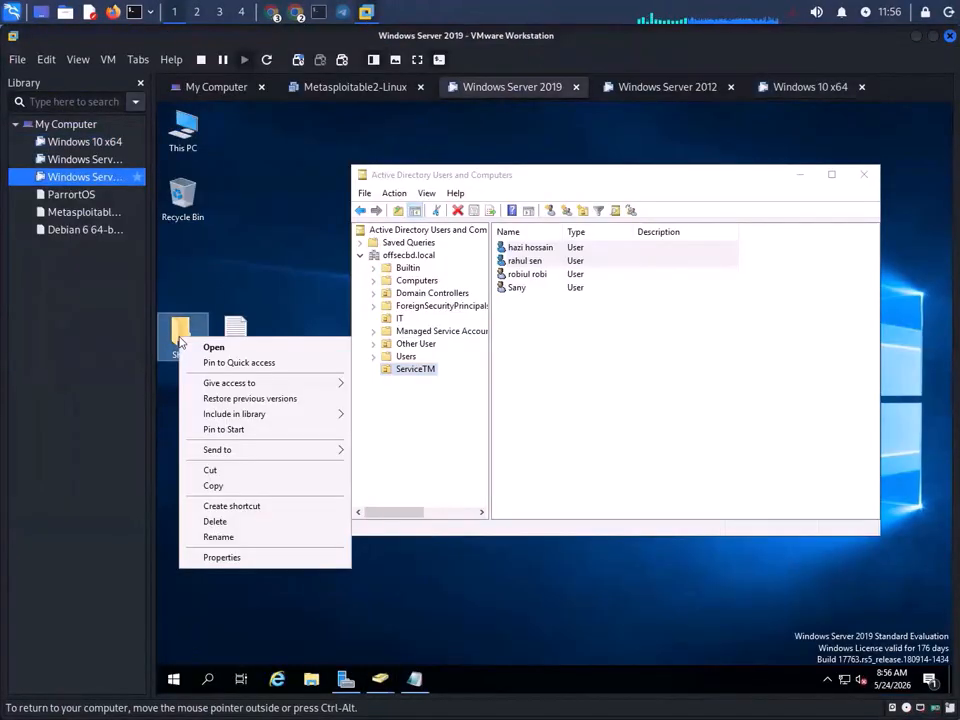
{"action": "left_click", "coordinate": [251, 566]}
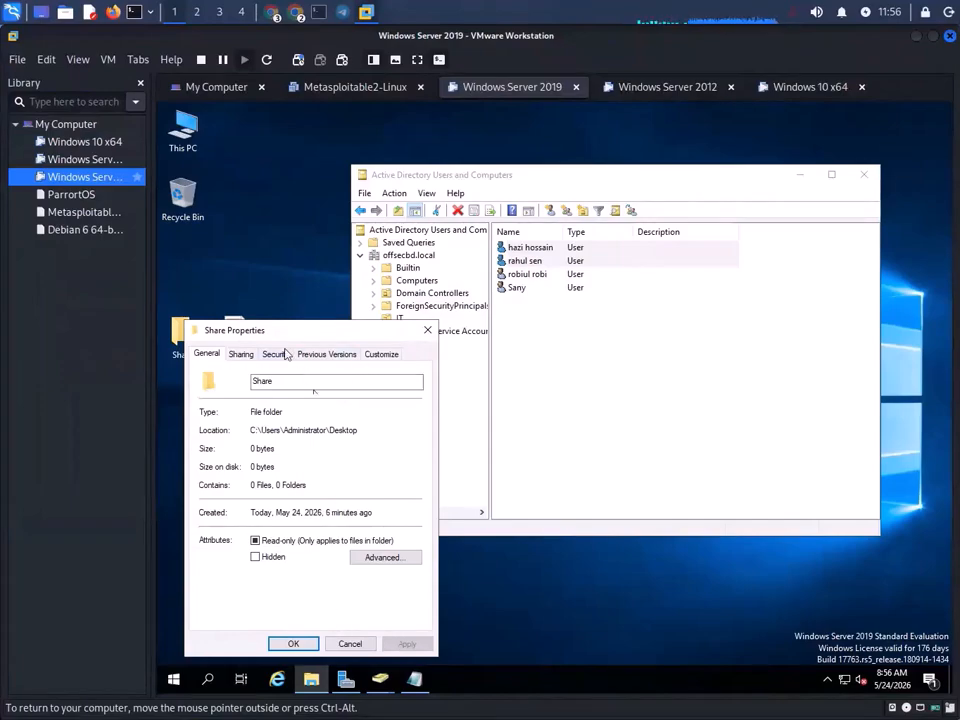
{"action": "left_click", "coordinate": [271, 355]}
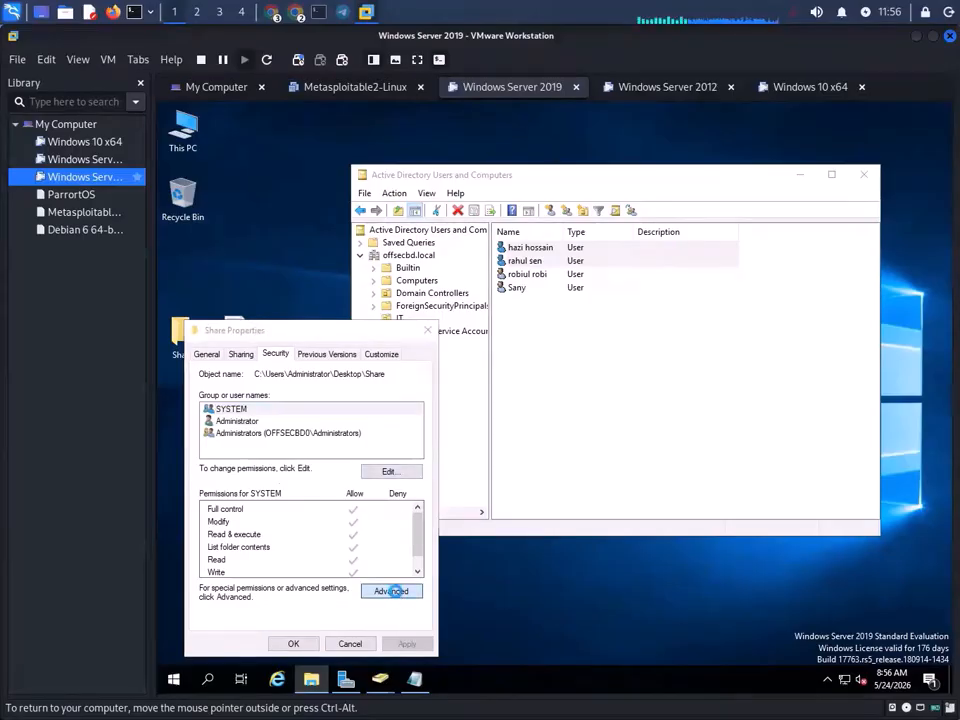
{"action": "left_click", "coordinate": [398, 588]}
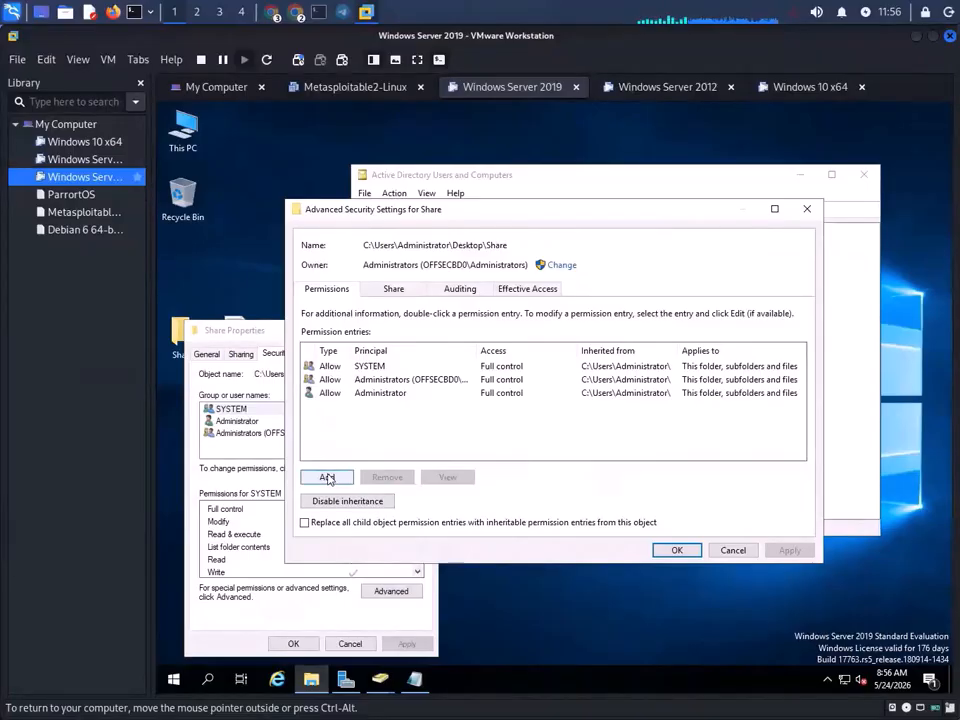
{"action": "left_click", "coordinate": [325, 477]}
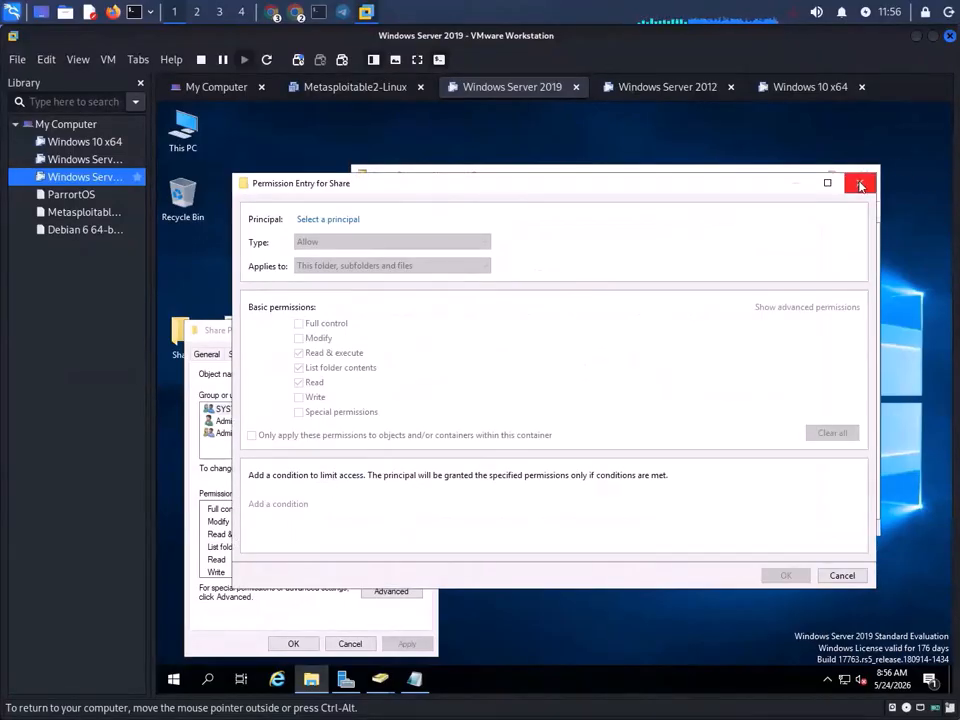
{"action": "left_click", "coordinate": [859, 182]}
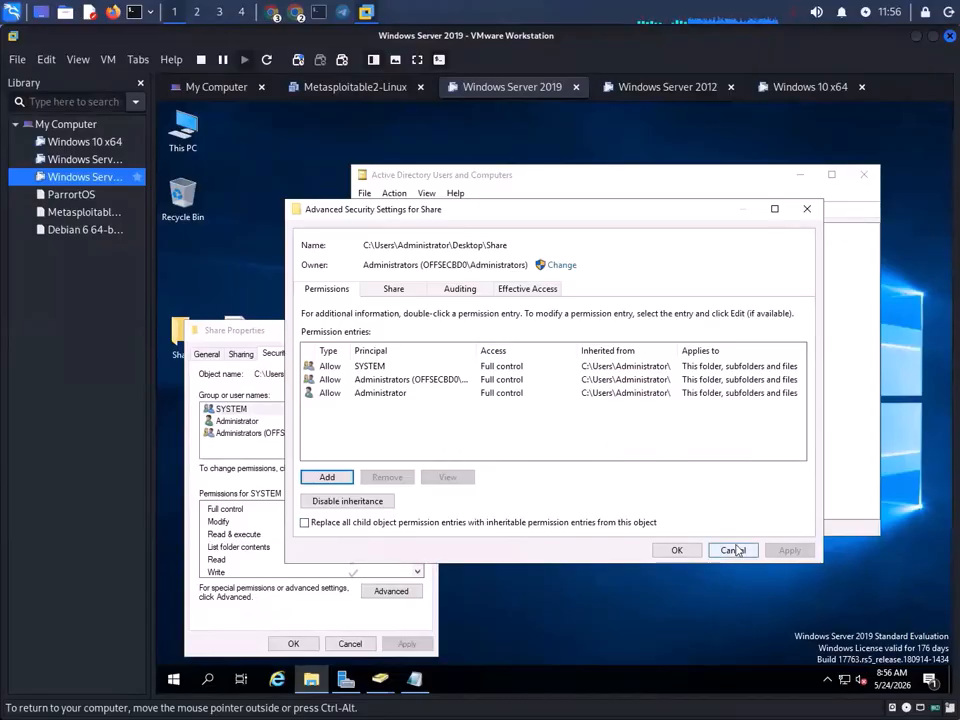
{"action": "left_click", "coordinate": [733, 550]}
- Add Everyone to the Share folder's permission list
{"action": "left_click", "coordinate": [404, 474]}
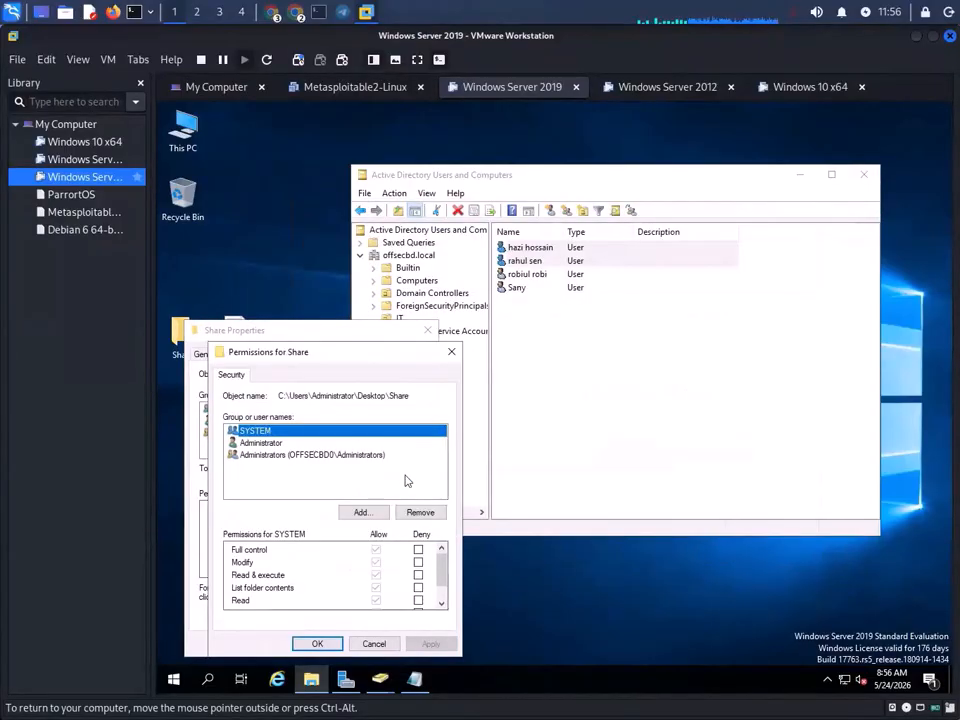
{"action": "left_click", "coordinate": [368, 513]}
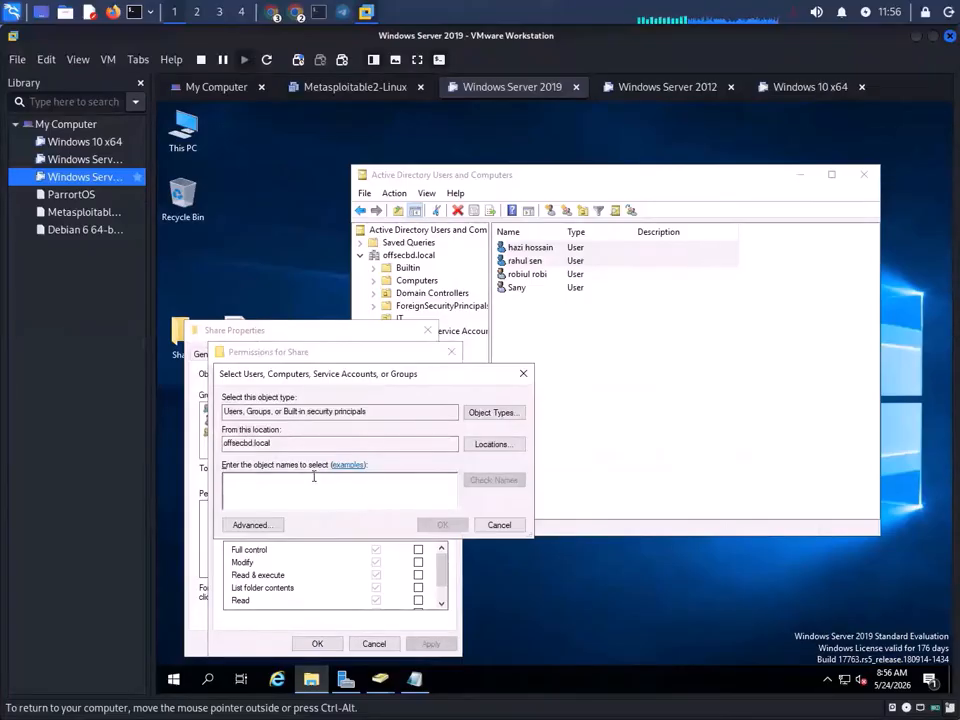
{"action": "type", "text": "Ever"}
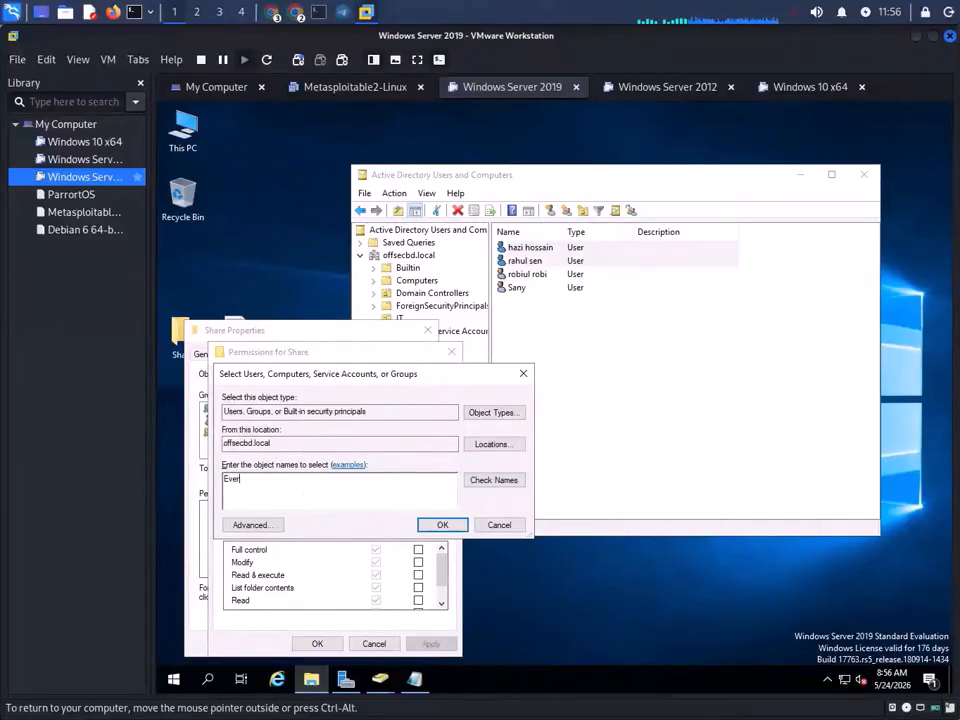
{"action": "key", "text": "Tab"}
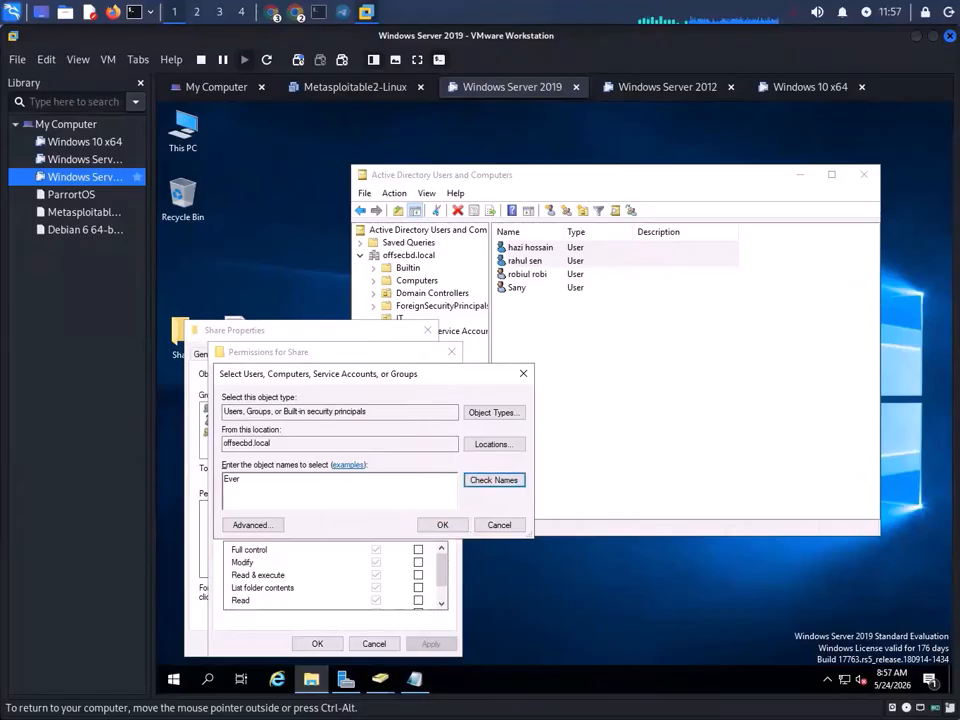
{"action": "left_click", "coordinate": [493, 480]}
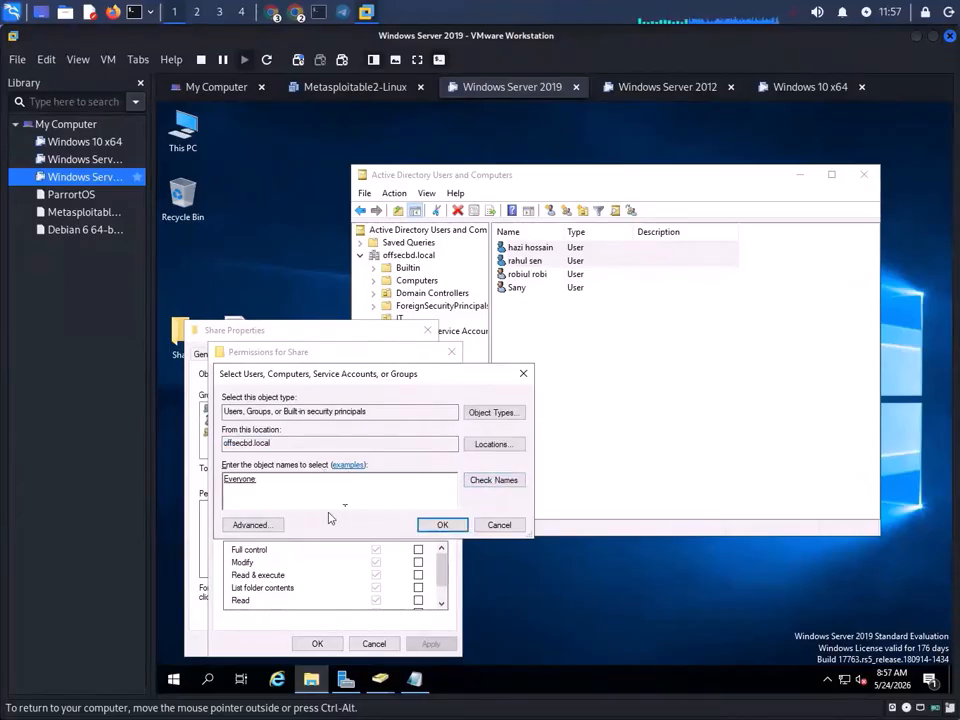
{"action": "left_click", "coordinate": [442, 525]}
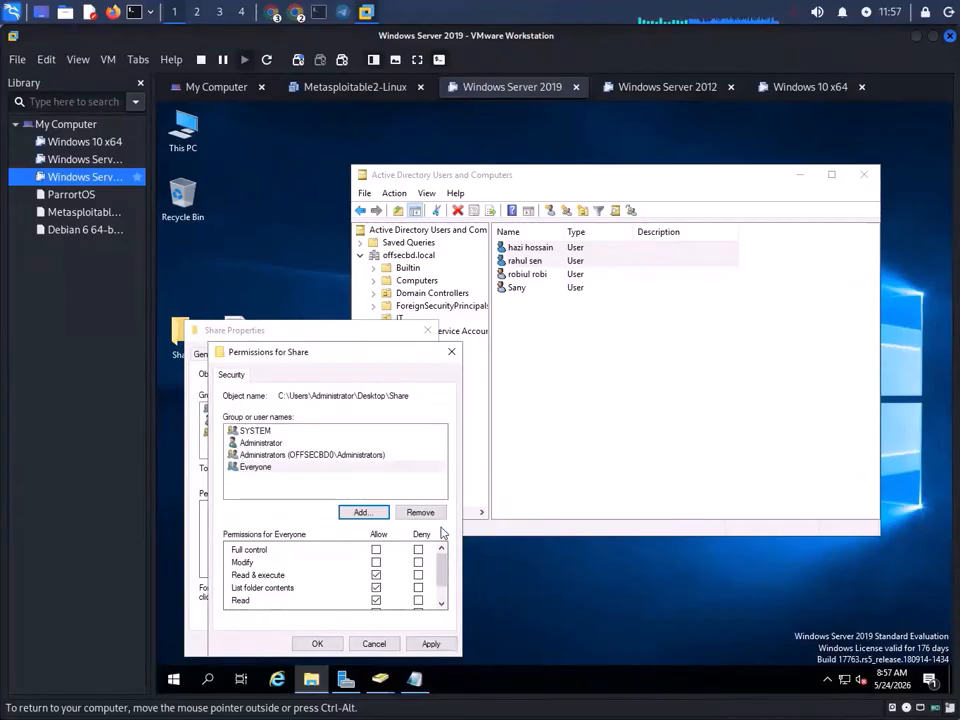
- Allow Everyone Full control, apply it, and close the permissions and properties dialogs
{"action": "left_click", "coordinate": [377, 551]}
{"action": "scroll", "coordinate": [331, 588], "scroll_direction": "down", "scroll_amount": 2}
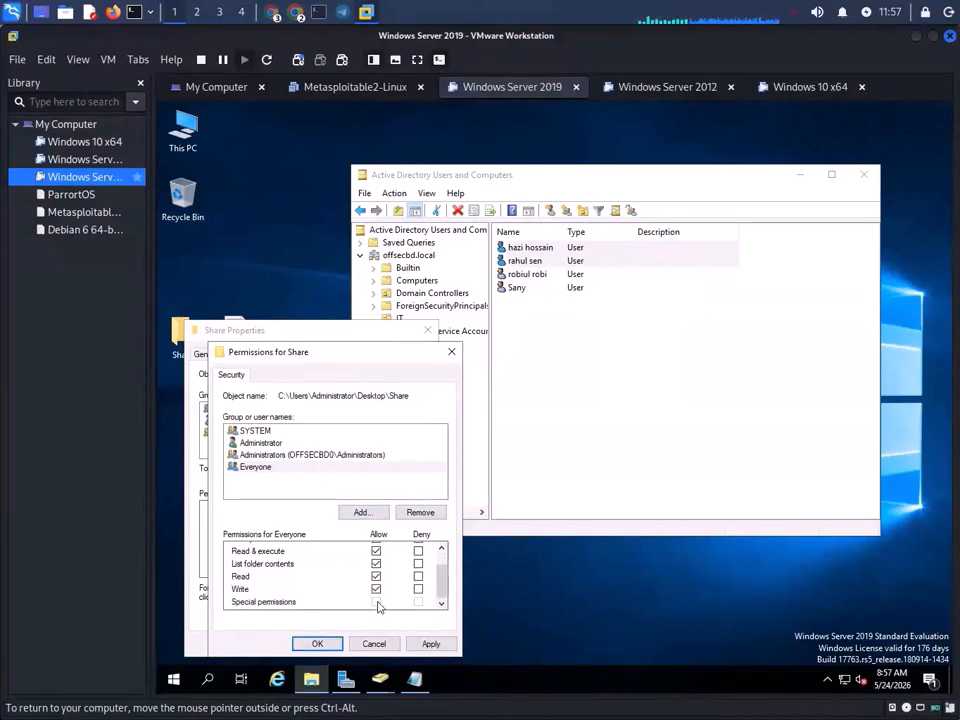
{"action": "scroll", "coordinate": [370, 590], "scroll_direction": "up", "scroll_amount": 2}
{"action": "left_click", "coordinate": [430, 644]}
{"action": "left_click", "coordinate": [317, 643]}
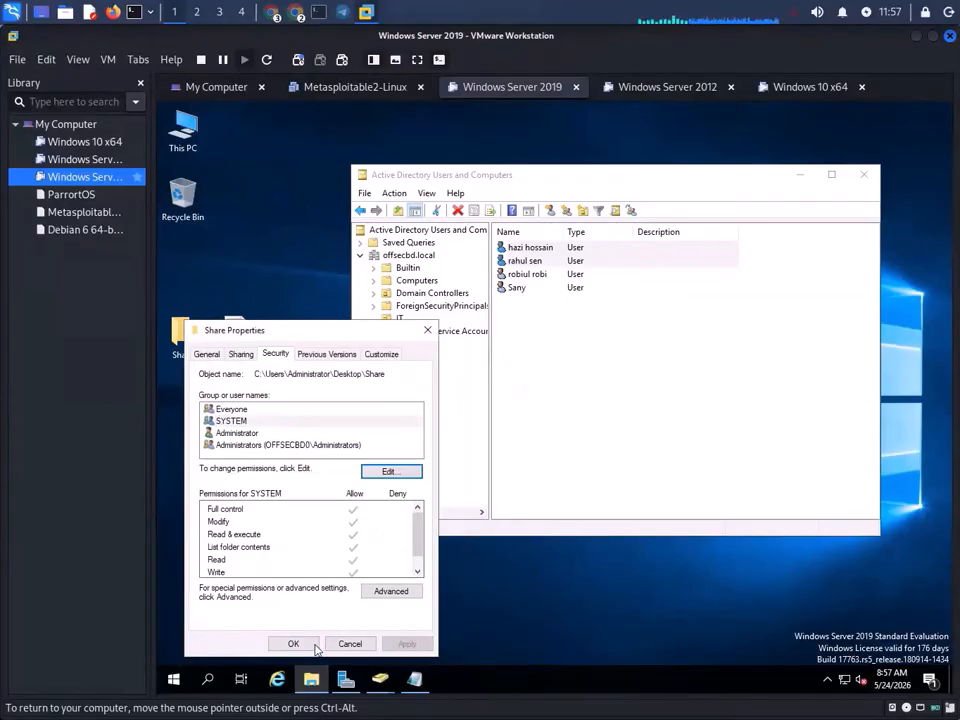
{"action": "left_click", "coordinate": [293, 643]}
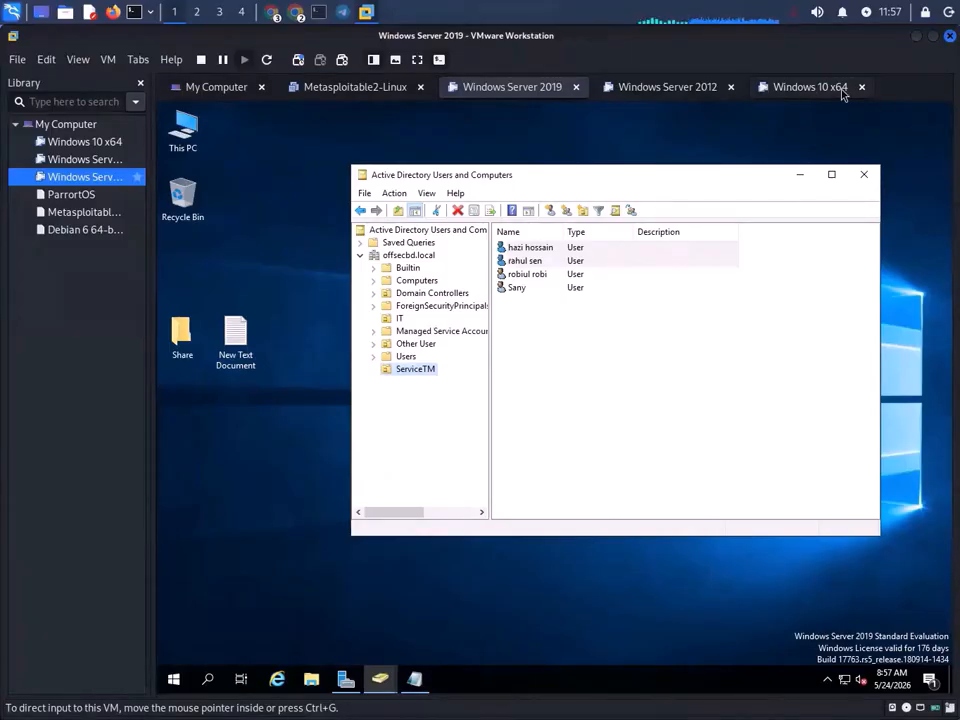
- From the Windows 10 client, open \\192.168.0.102\share and create a New Text Document in it
{"action": "left_click", "coordinate": [808, 89]}
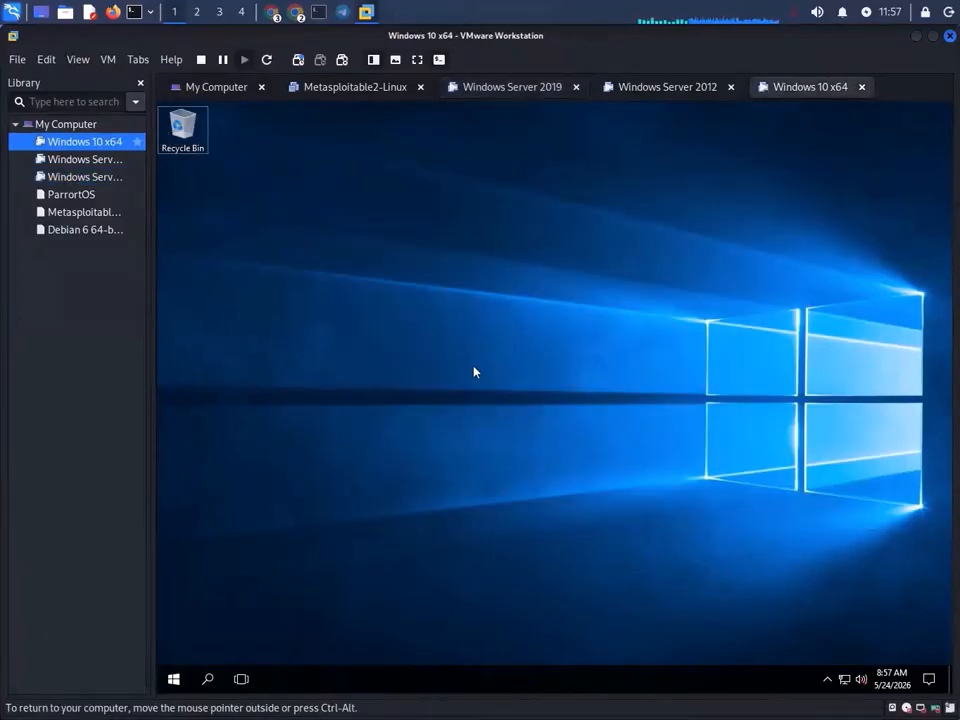
{"action": "key", "text": "super+r"}
{"action": "key", "text": "Return"}
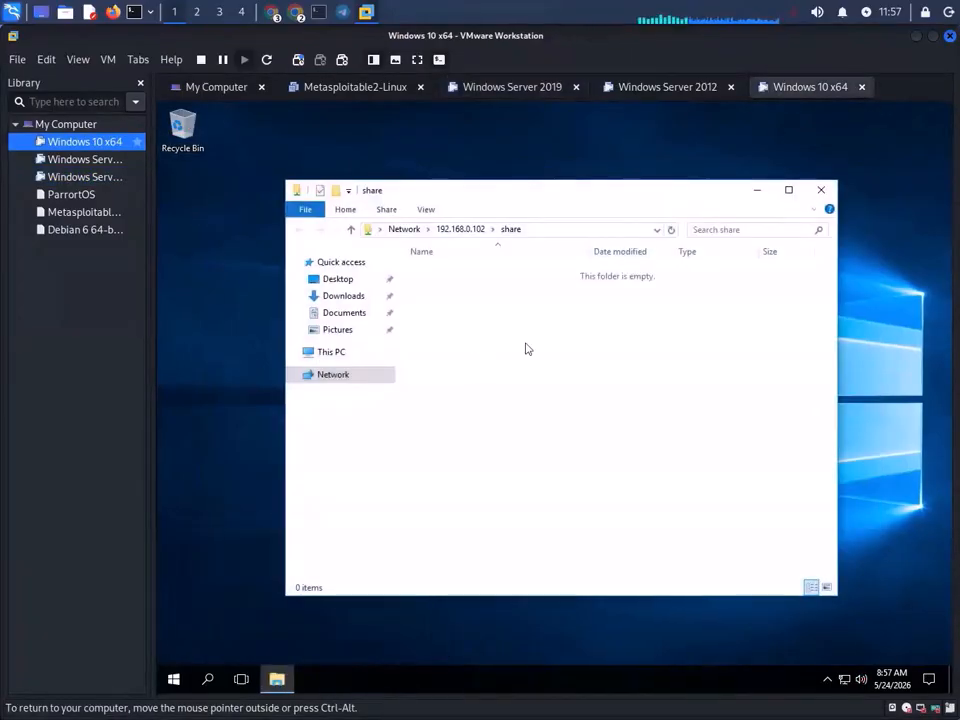
{"action": "right_click", "coordinate": [558, 367]}
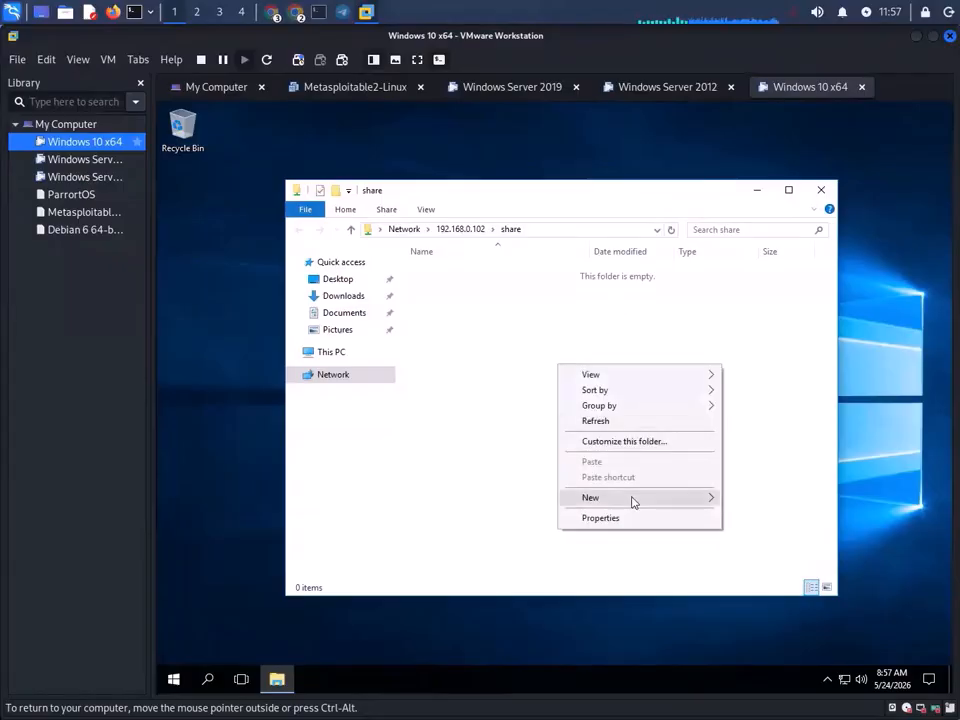
{"action": "mouse_move", "coordinate": [647, 497]}
{"action": "left_click", "coordinate": [772, 581]}
{"action": "left_click", "coordinate": [531, 300]}
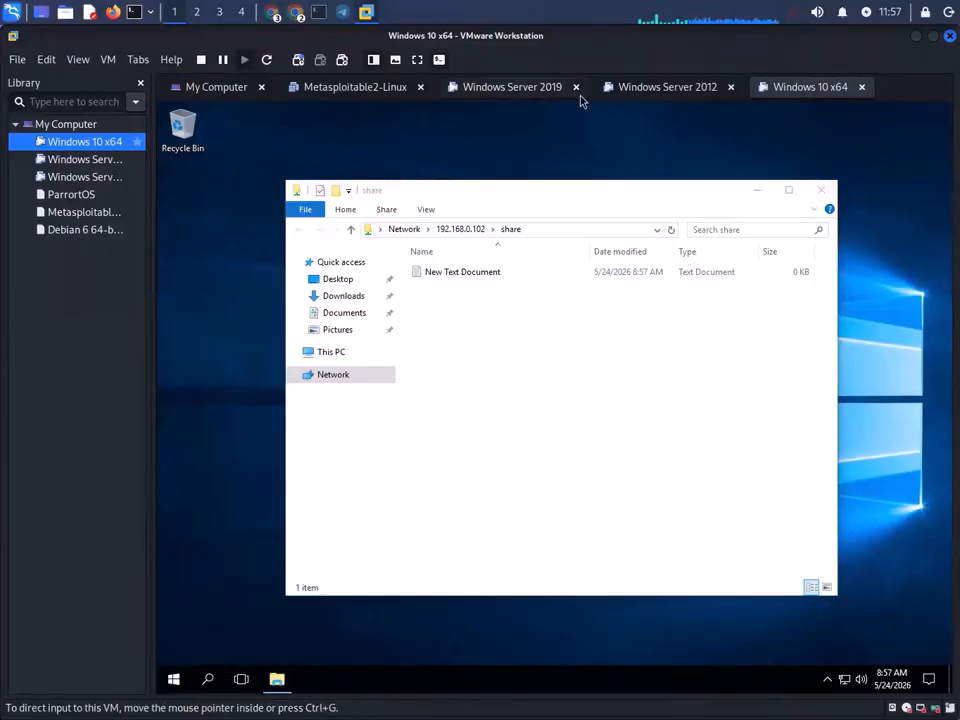
- Confirm New Text Document appears in the server's Share folder
{"action": "left_click", "coordinate": [548, 90]}
{"action": "double_click", "coordinate": [190, 343]}
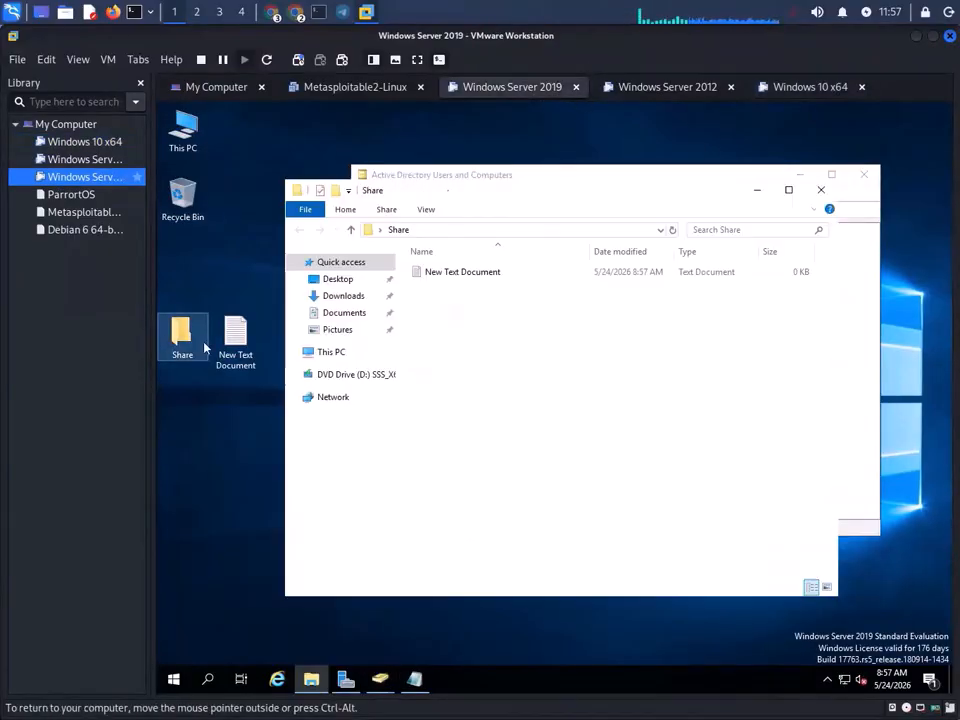
{"action": "left_click", "coordinate": [822, 191]}
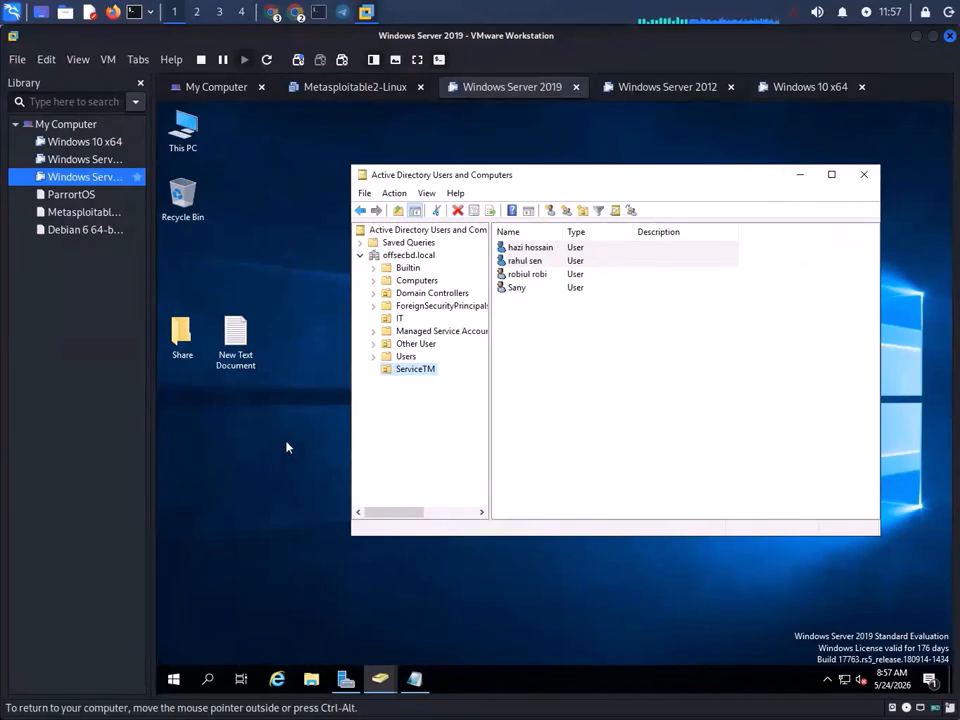
- Glance at the Windows 10 client, then show the IT unit's two users in ADUC on the server
{"action": "left_click", "coordinate": [830, 88]}
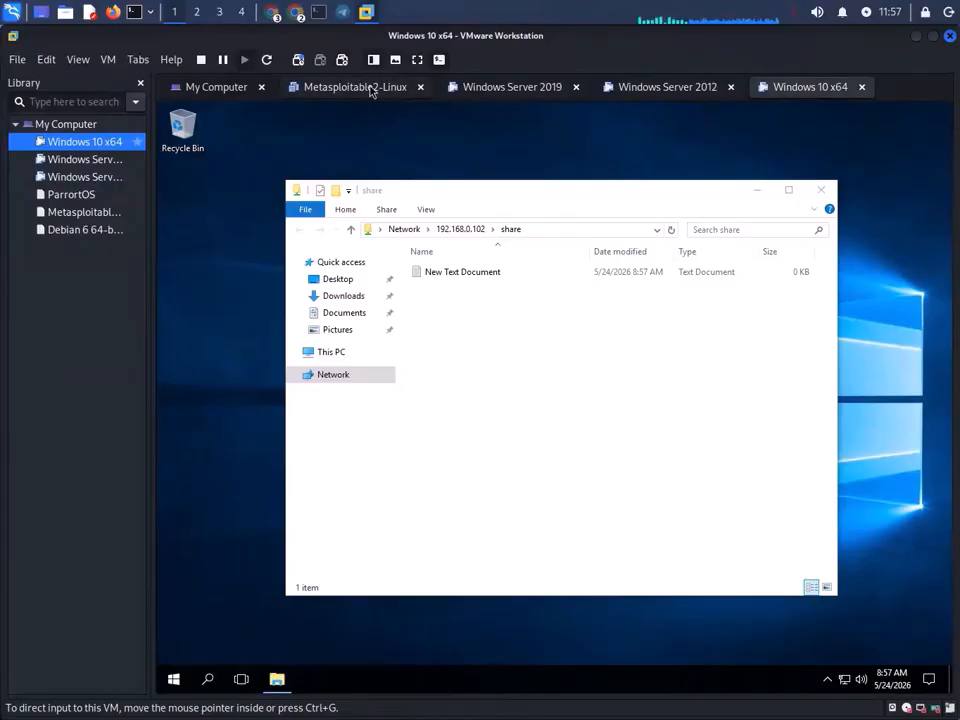
{"action": "left_click", "coordinate": [530, 85]}
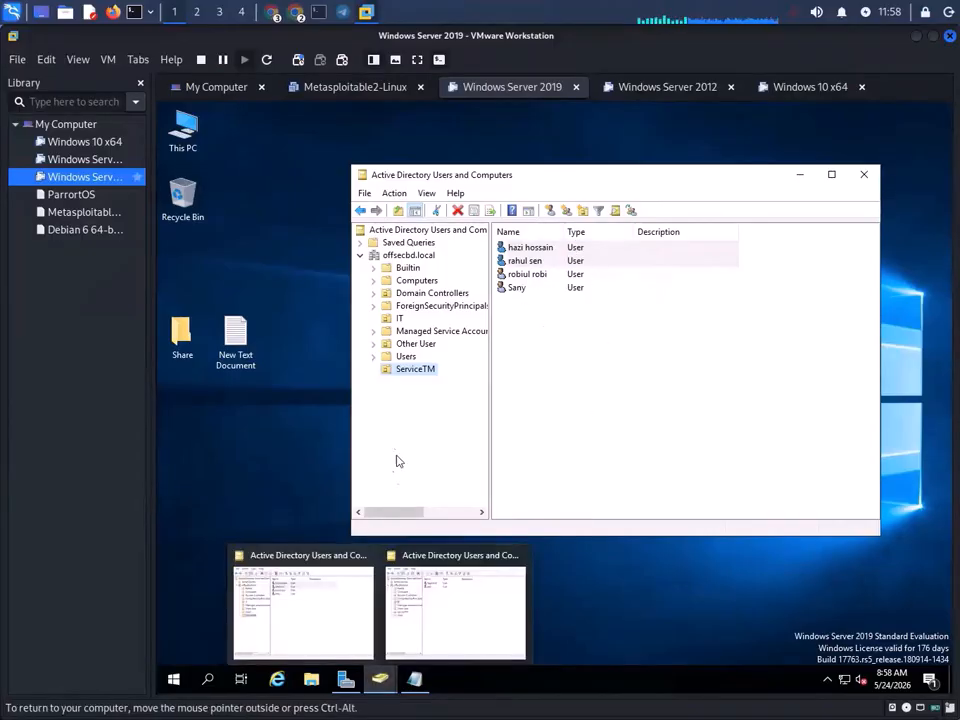
{"action": "left_click", "coordinate": [400, 318]}
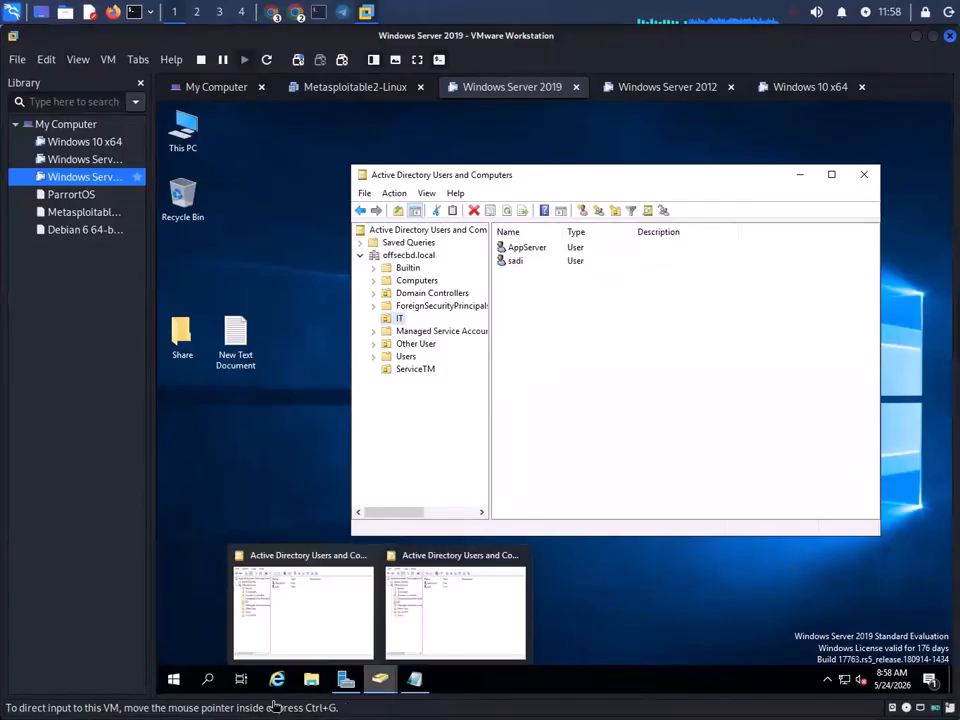
- Bring Server Manager's Shares page to the front on the server
{"action": "mouse_move", "coordinate": [378, 680]}
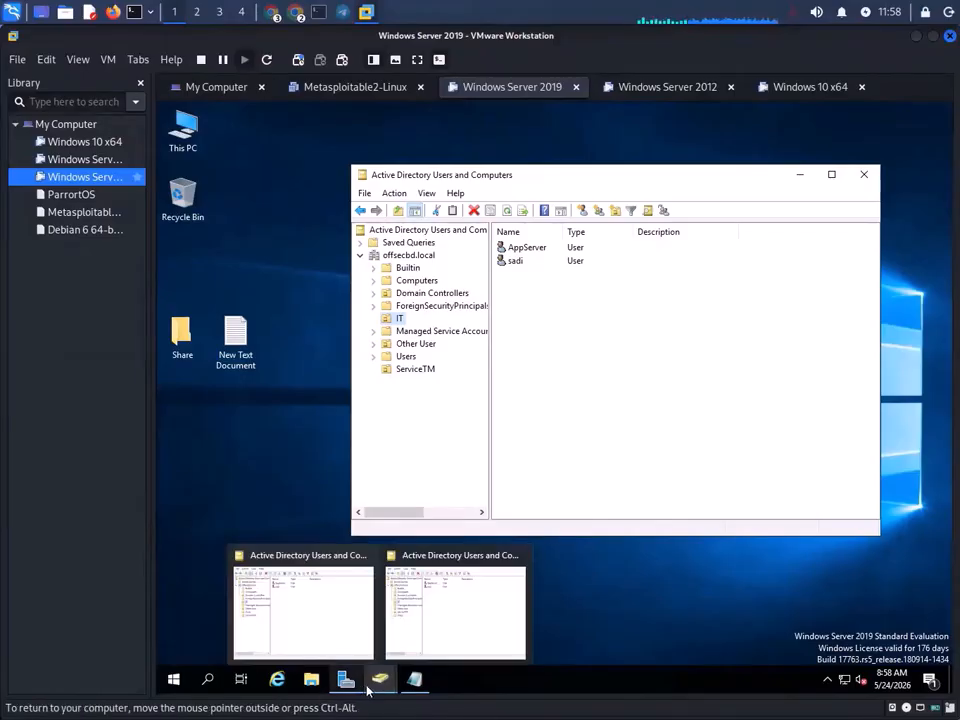
{"action": "left_click", "coordinate": [435, 622]}
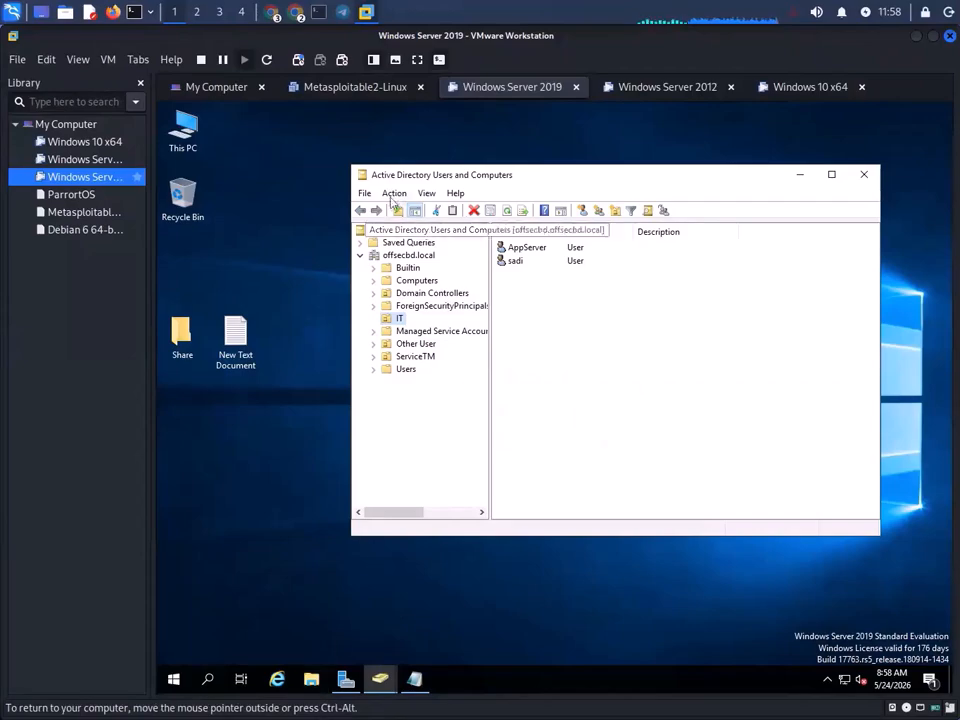
{"action": "left_click", "coordinate": [394, 193]}
{"action": "mouse_move", "coordinate": [366, 193]}
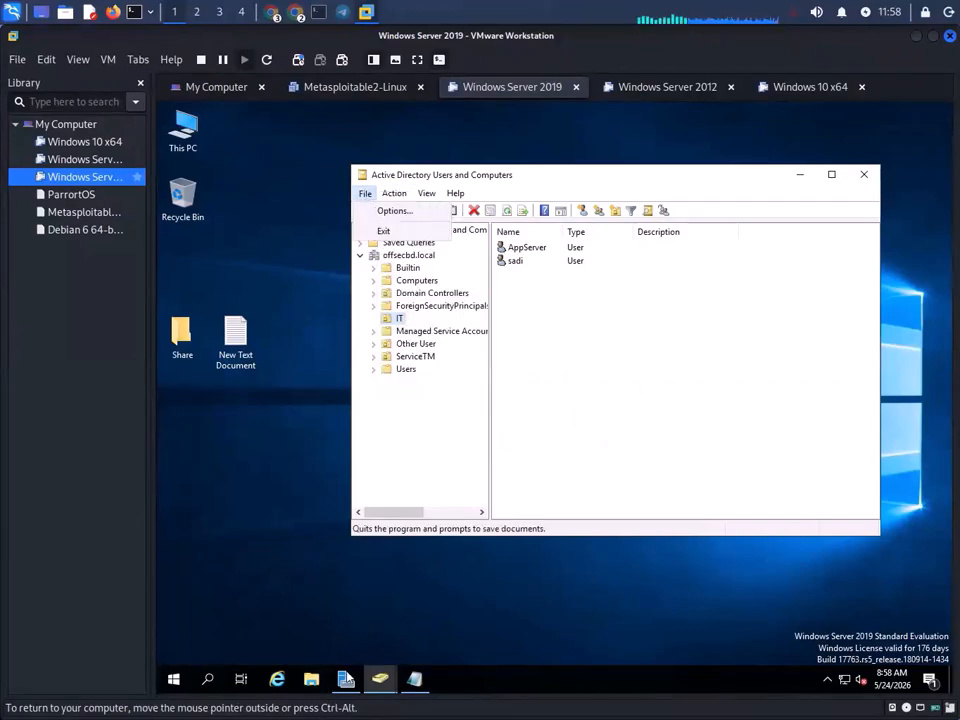
{"action": "left_click", "coordinate": [348, 677]}
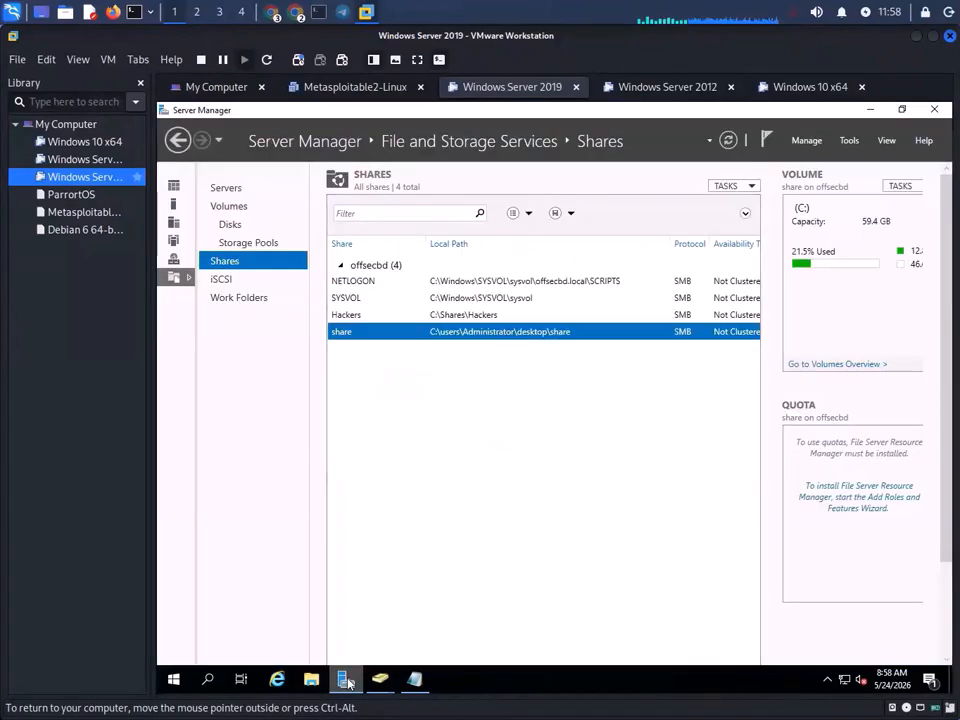
- Launch Group Policy Management from Server Manager Tools and expand Domains to offsecbd.local
{"action": "left_click", "coordinate": [846, 143]}
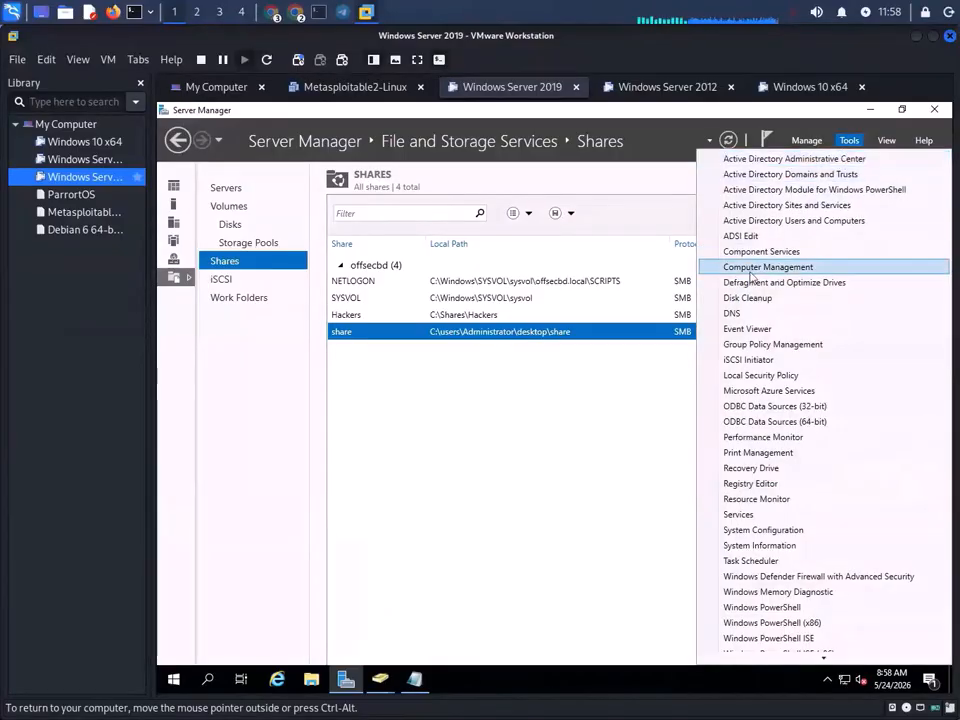
{"action": "left_click", "coordinate": [757, 346]}
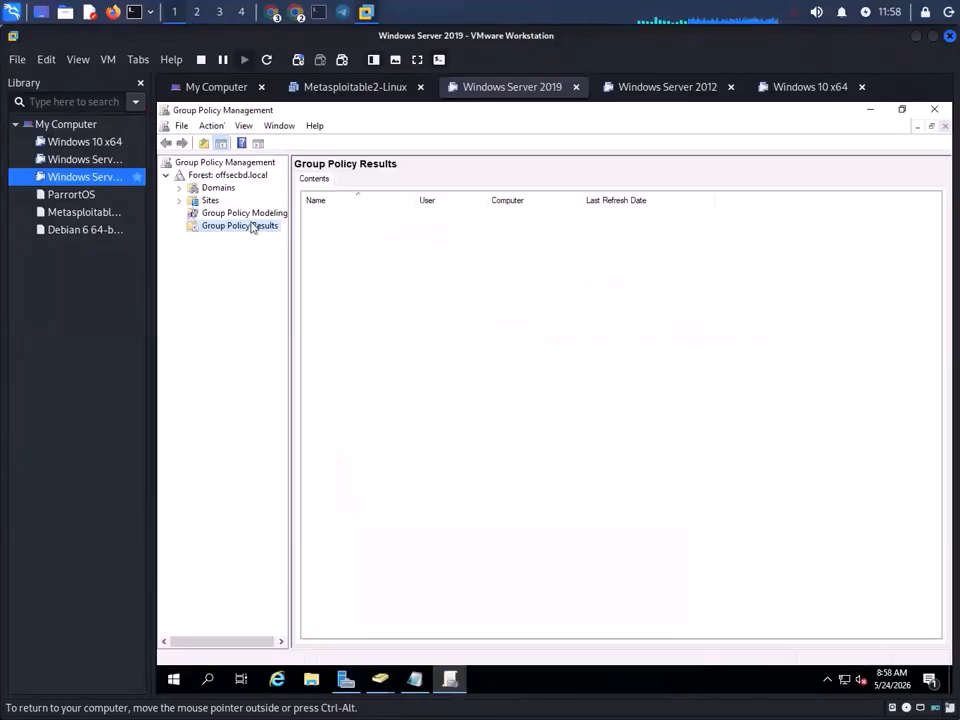
{"action": "left_click", "coordinate": [210, 177]}
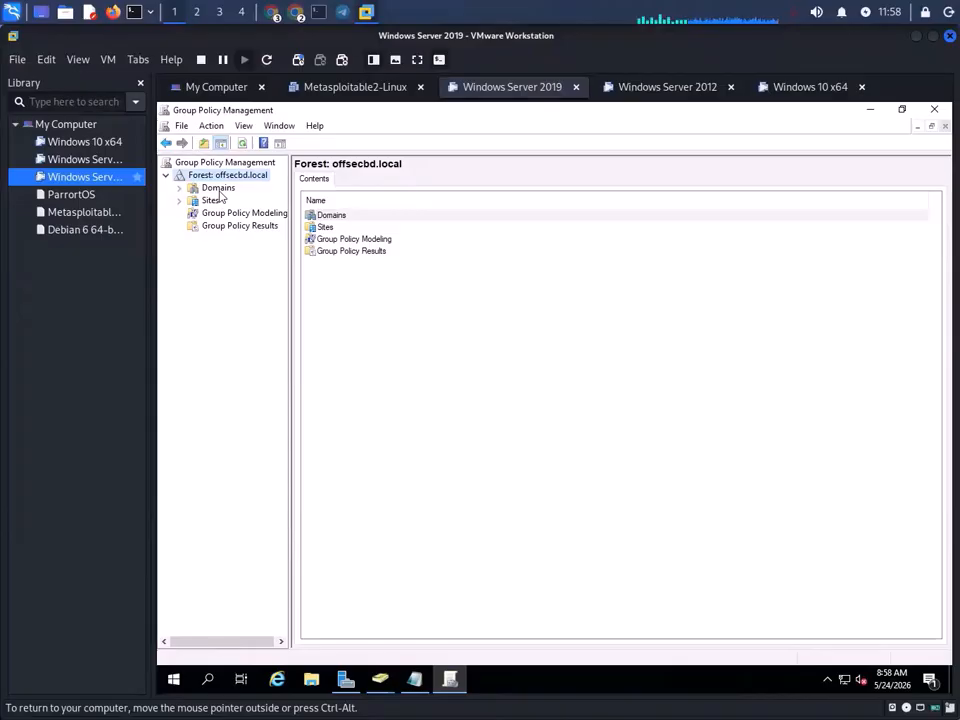
{"action": "double_click", "coordinate": [219, 190]}
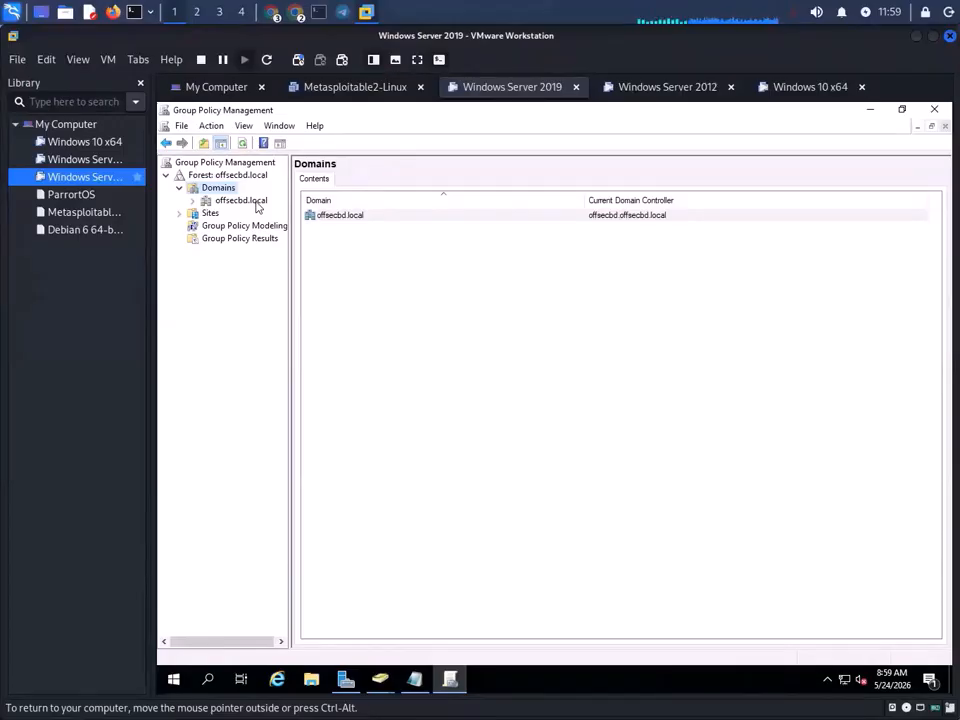
- Create a GPO linked to offsecbd.local and begin naming it Disable
{"action": "right_click", "coordinate": [257, 206]}
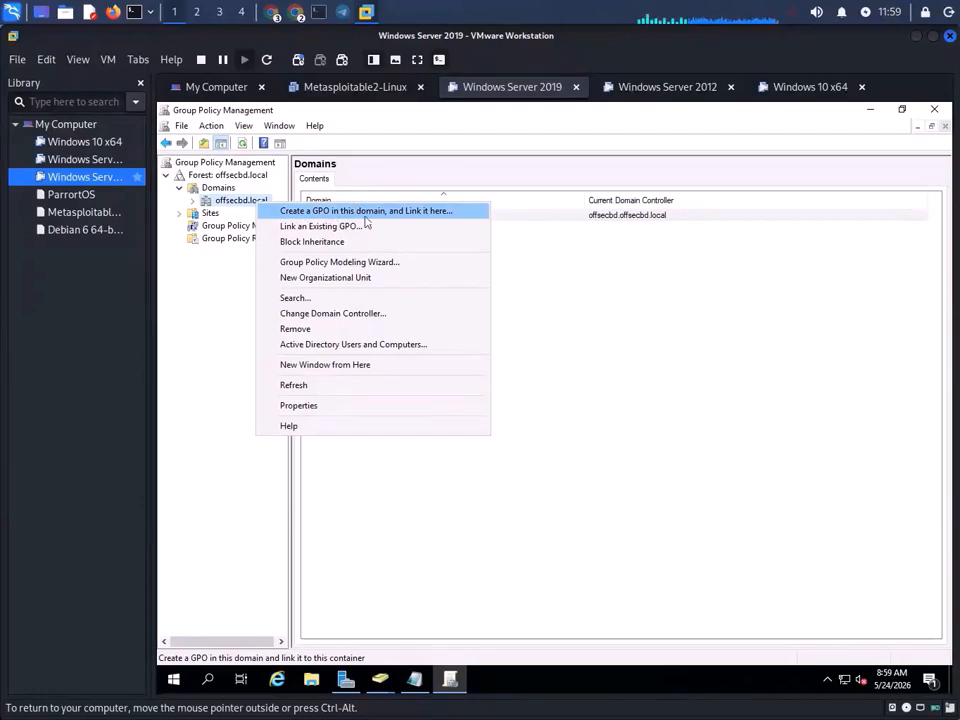
{"action": "left_click", "coordinate": [419, 219]}
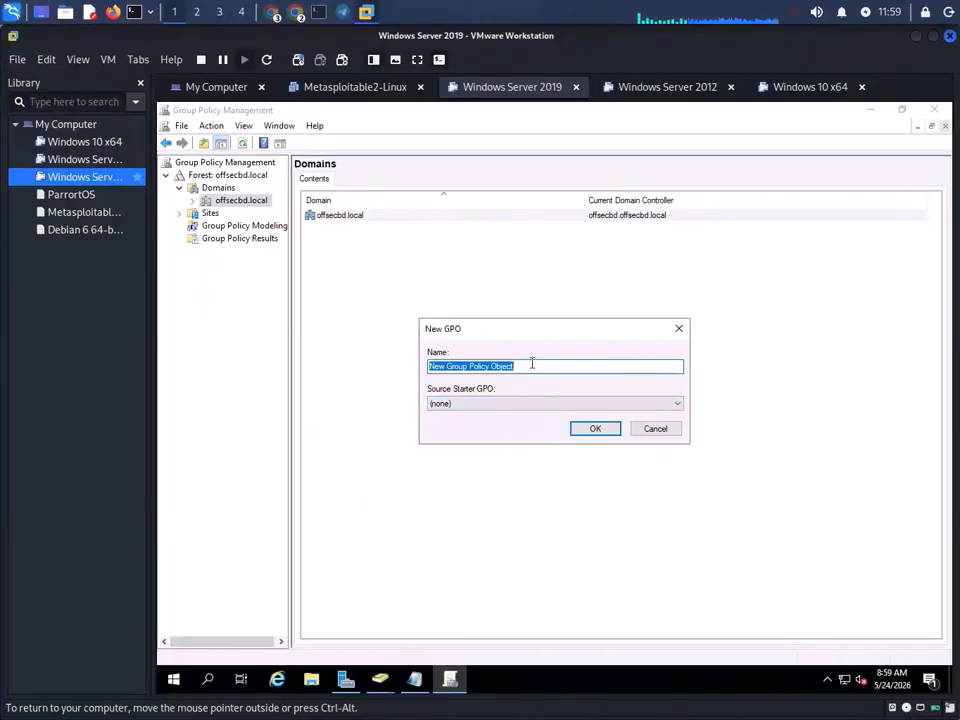
{"action": "type", "text": "D"}
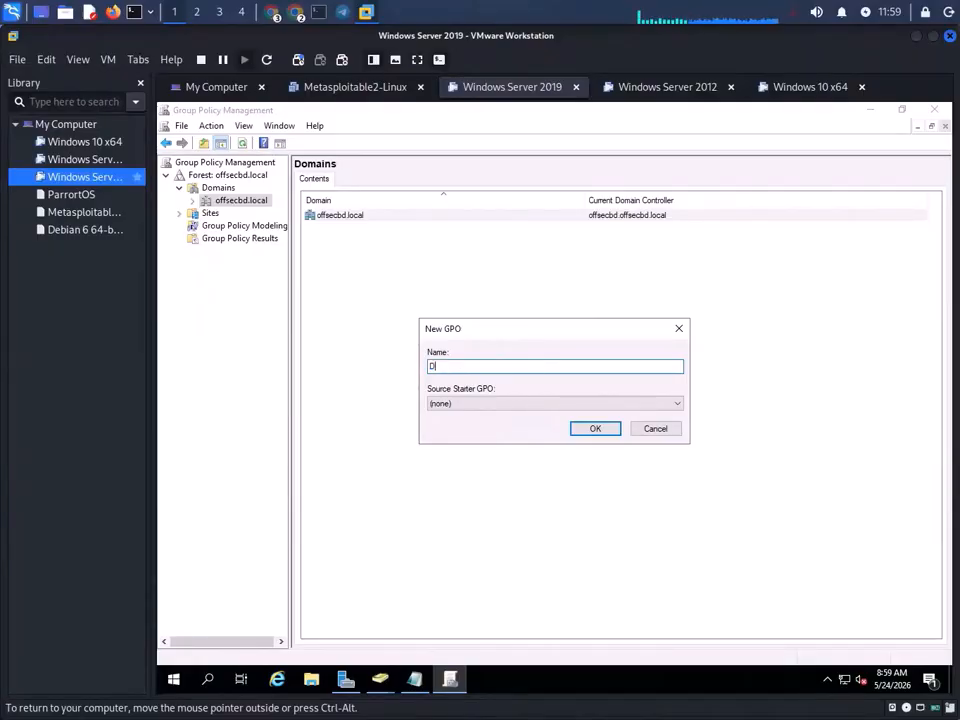
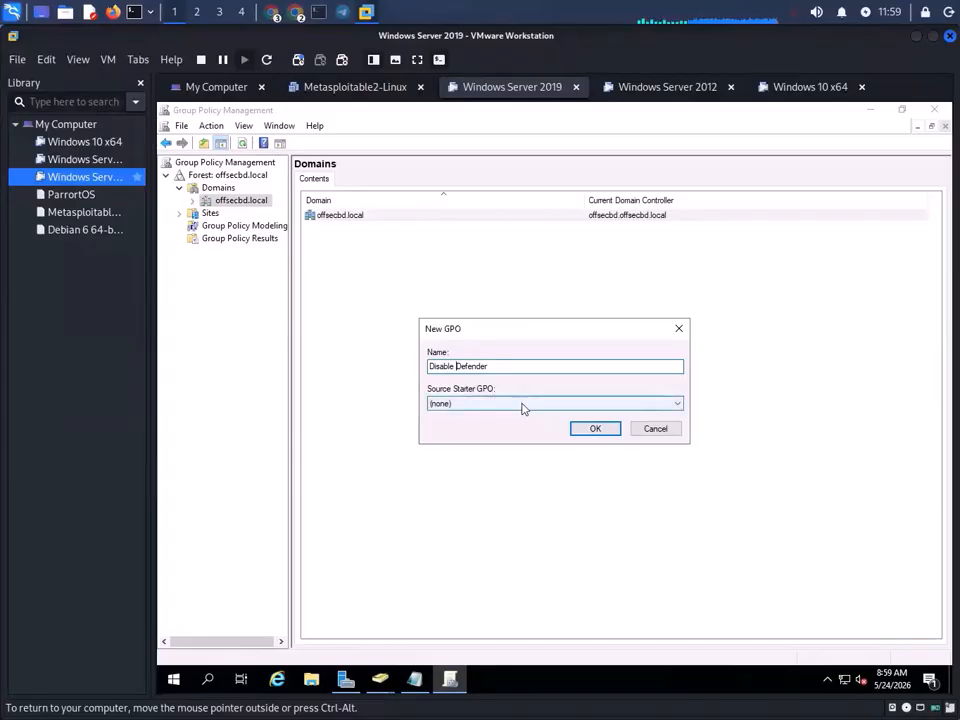
- Insert 'Windows' before 'Defender' in the New GPO name so it reads 'Disable Windows Defender'
{"action": "type", "text": "Windo"}
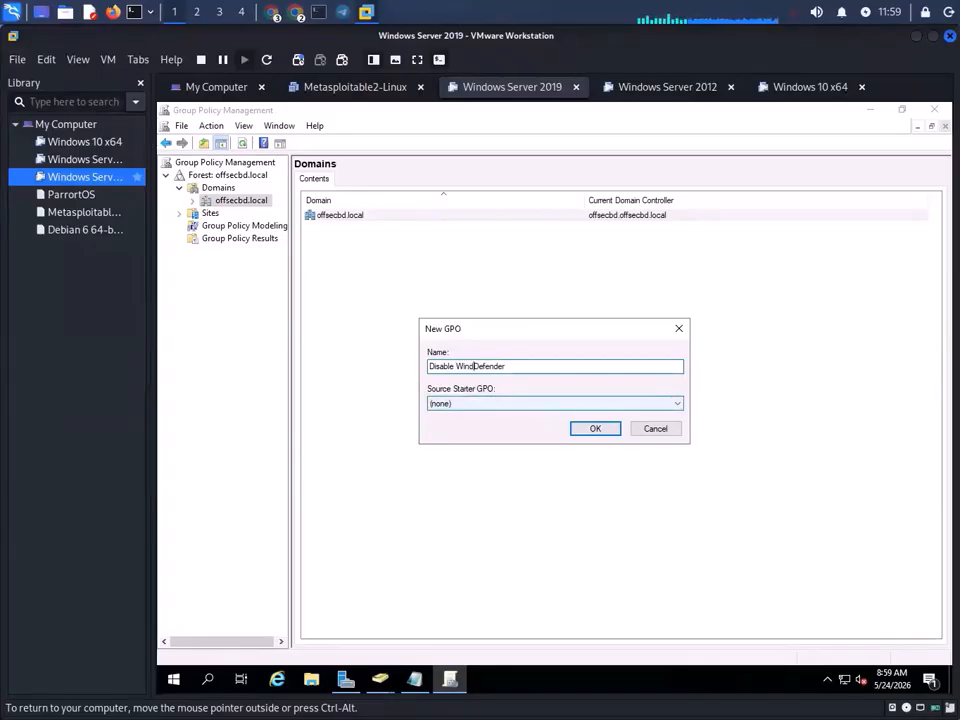
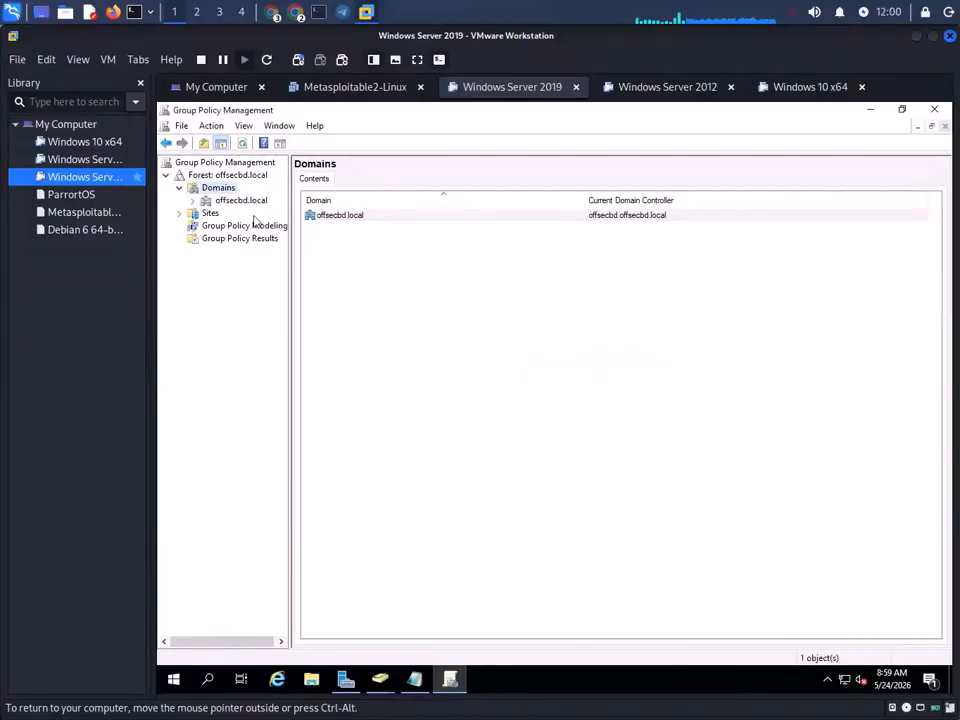
- Select and expand offsecbd.local to reveal its GPOs and OUs, including Disable Windows Defender
{"action": "left_click", "coordinate": [213, 202]}
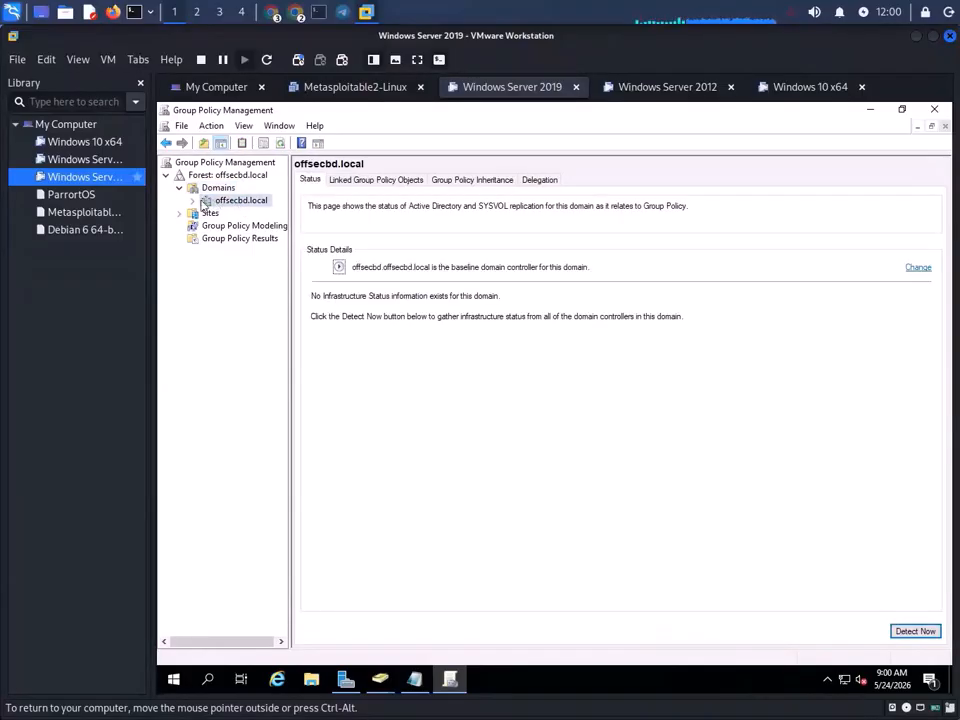
{"action": "double_click", "coordinate": [213, 202]}
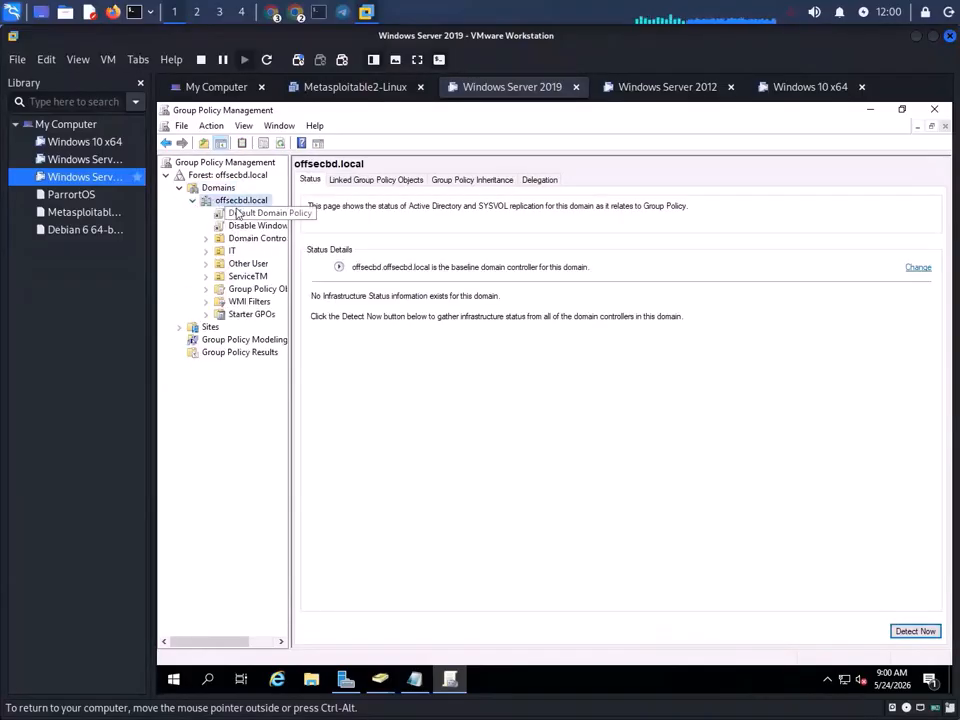
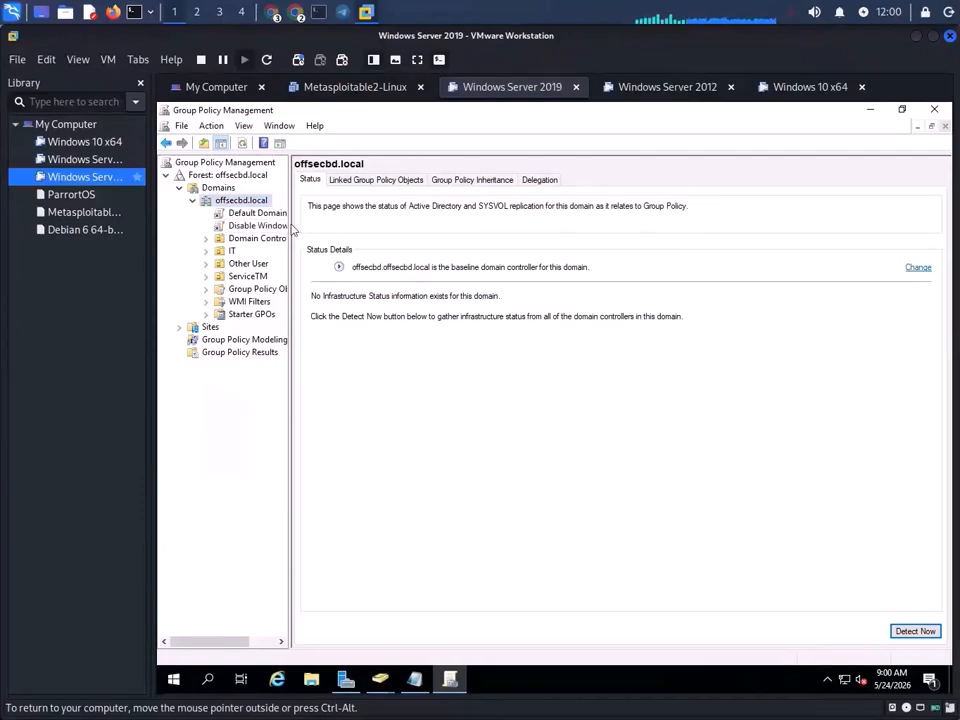
- Widen the Group Policy Management console tree so full GPO names under offsecbd.local are visible
{"action": "left_click_drag", "start_coordinate": [292, 229], "coordinate": [357, 229]}
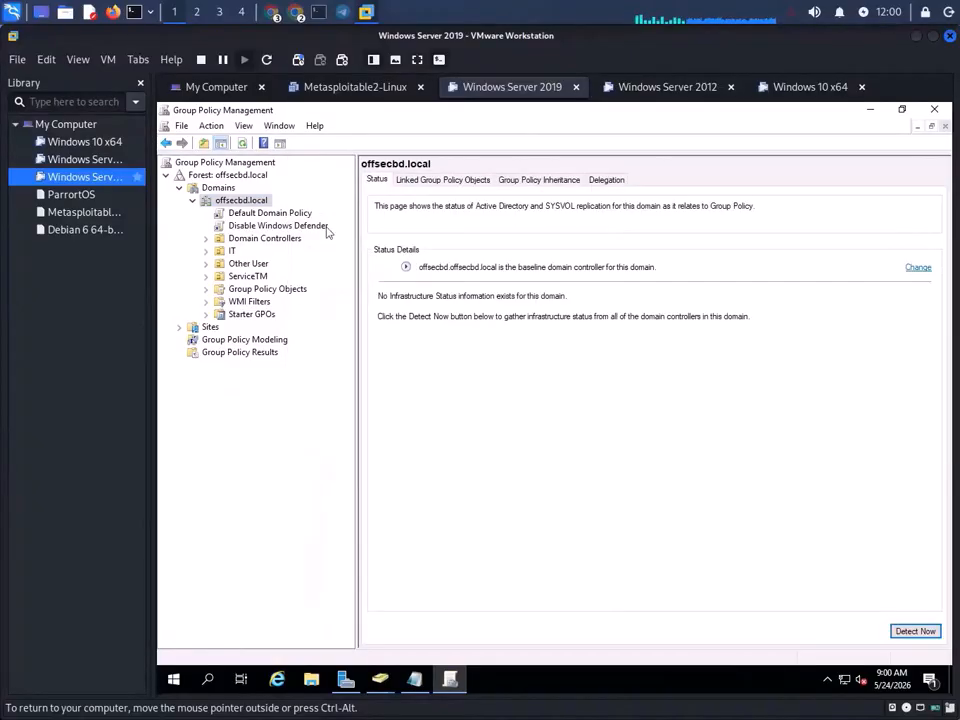
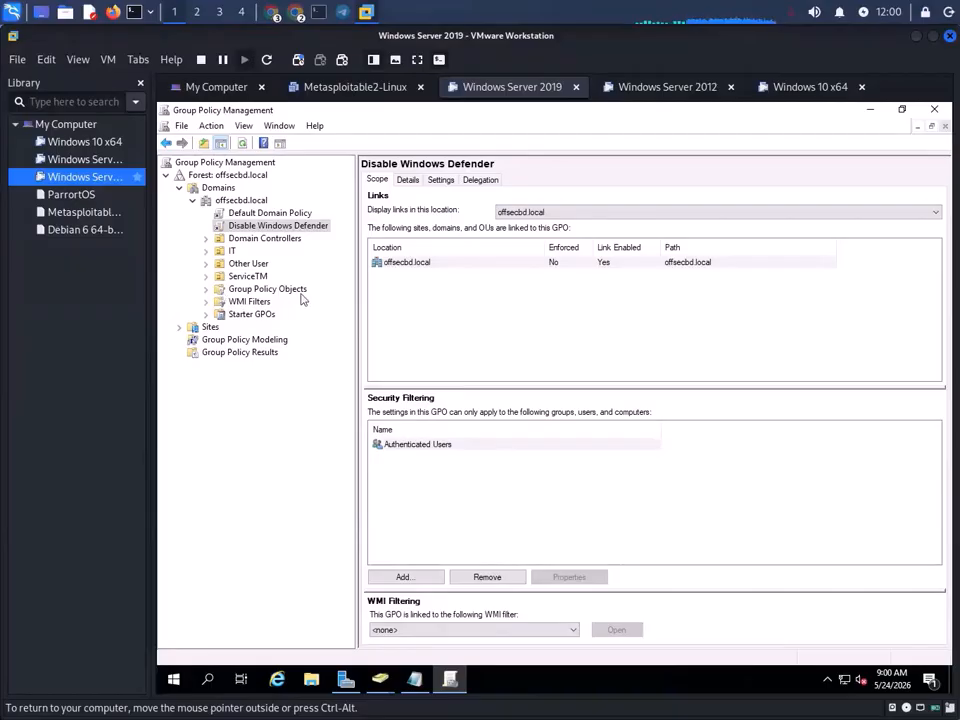
- Show the Group Policy Objects list under offsecbd.local and select the Disable Windows Defender GPO
{"action": "left_click", "coordinate": [289, 290]}
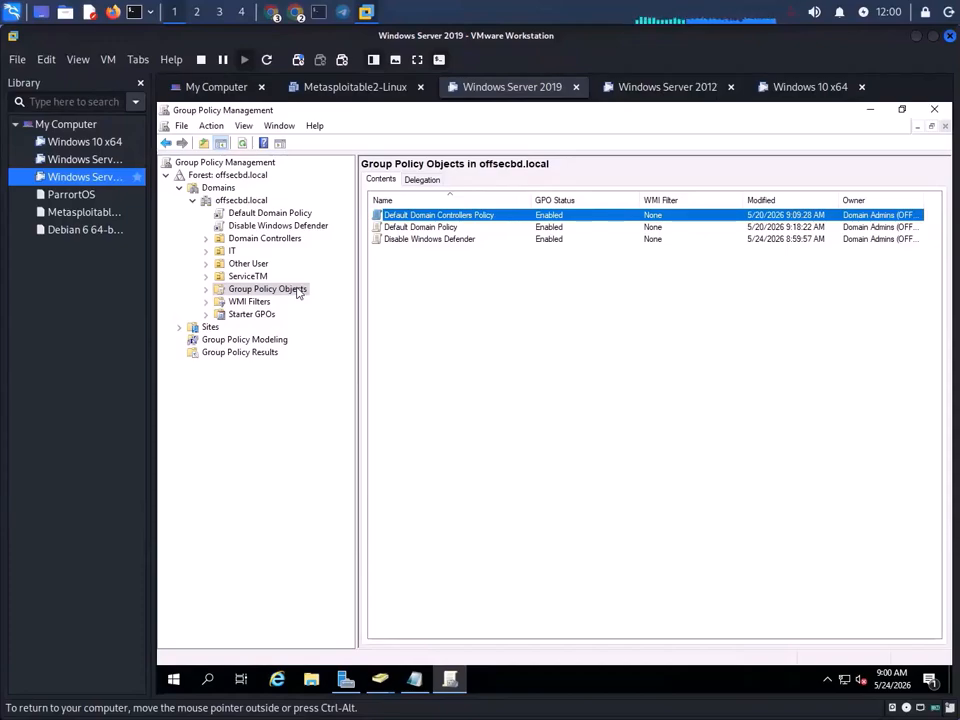
{"action": "left_click", "coordinate": [420, 241]}
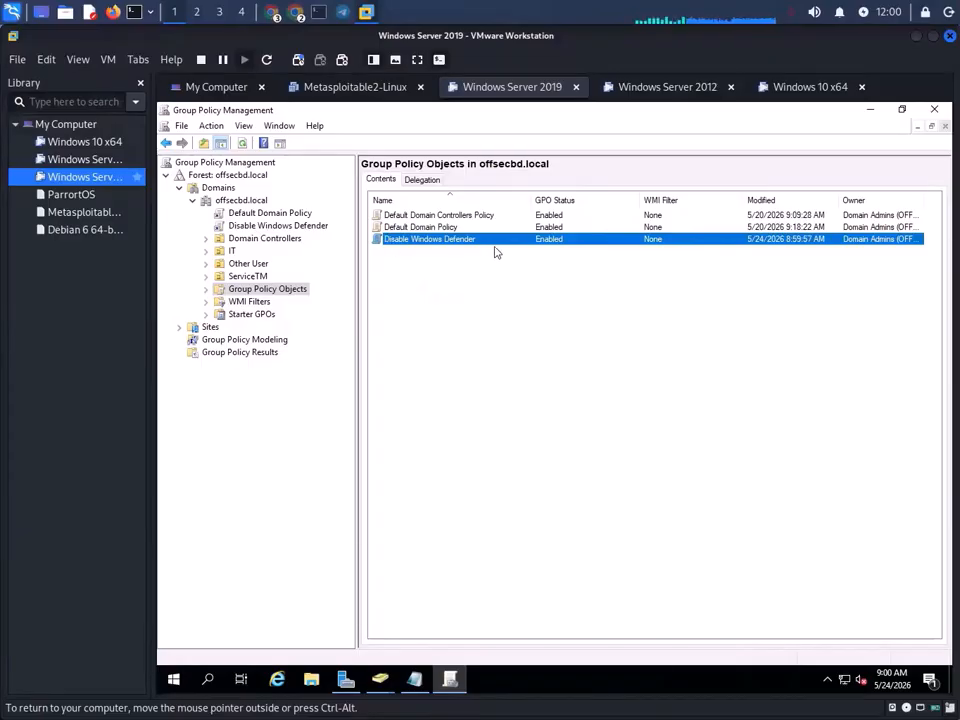
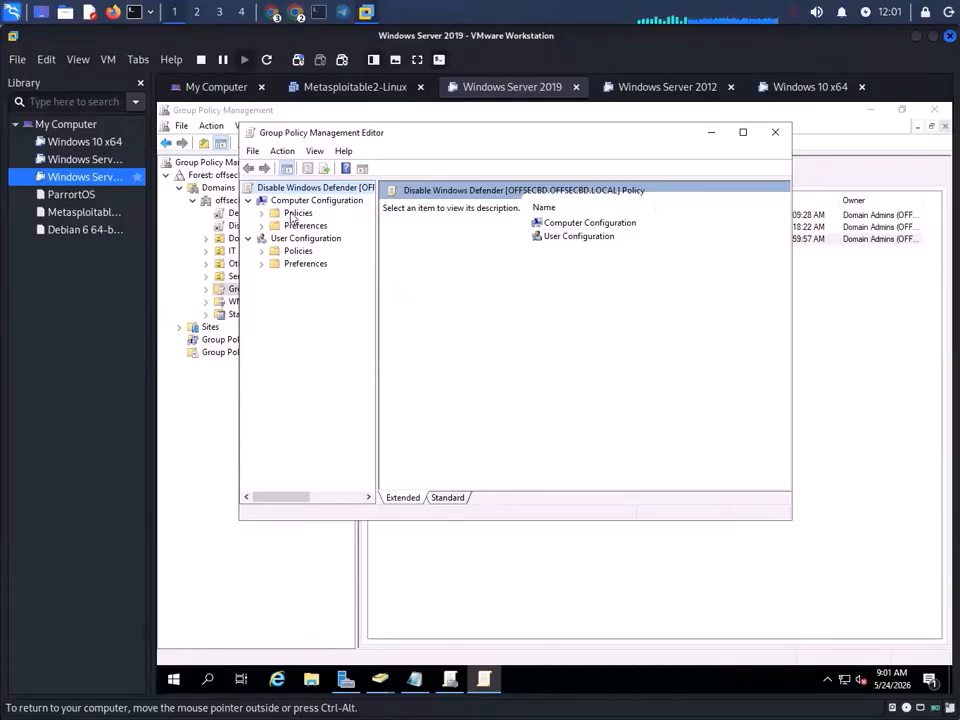
- Expand Computer Configuration Policies to Administrative Templates and widen the policy tree pane
{"action": "double_click", "coordinate": [293, 215]}
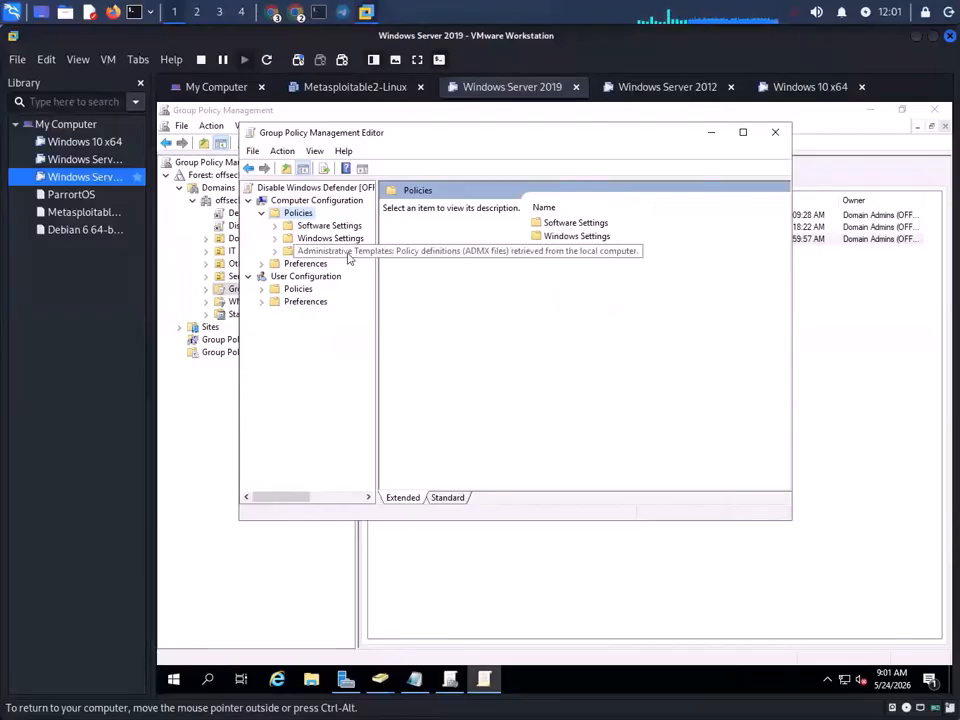
{"action": "double_click", "coordinate": [348, 257]}
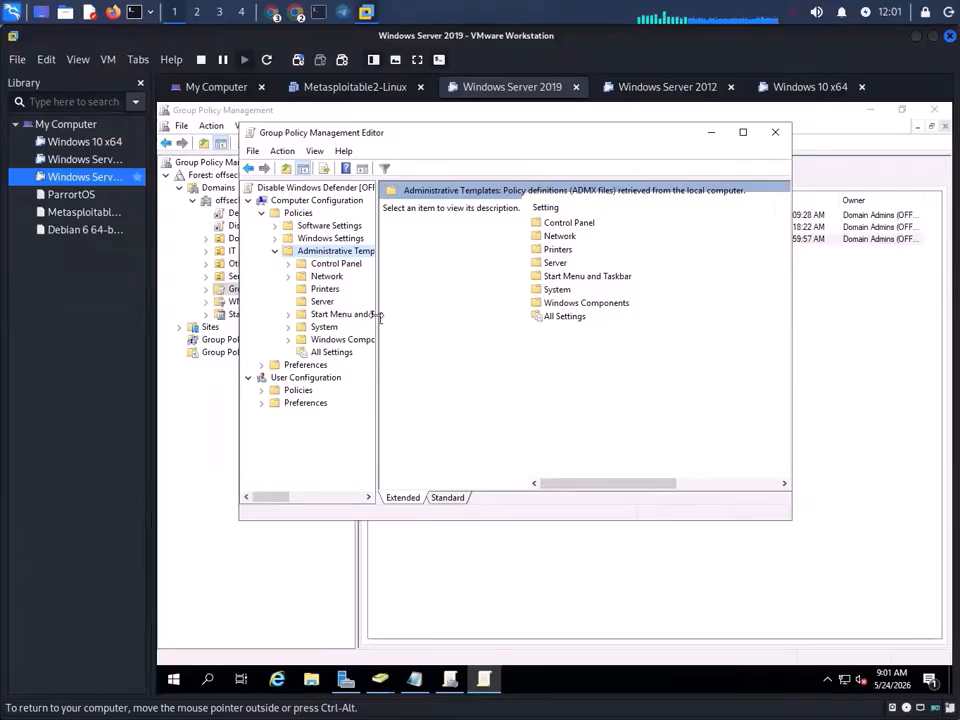
{"action": "left_click_drag", "start_coordinate": [376, 314], "coordinate": [448, 303]}
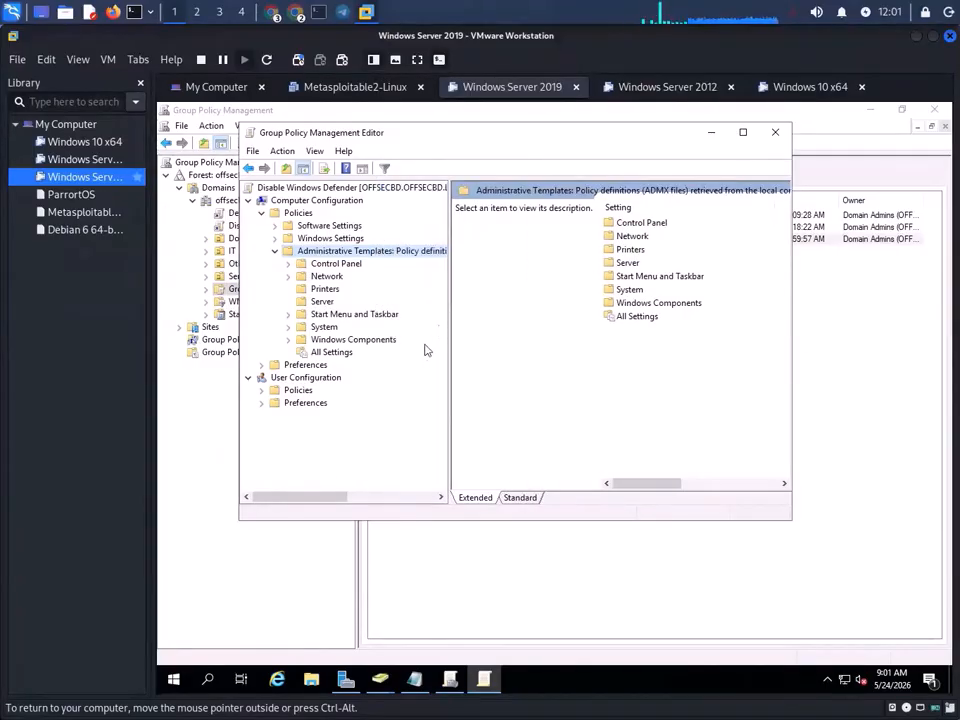
- Expand Windows Components and open Windows Defender Antivirus with its subfolders and settings
{"action": "double_click", "coordinate": [352, 340]}
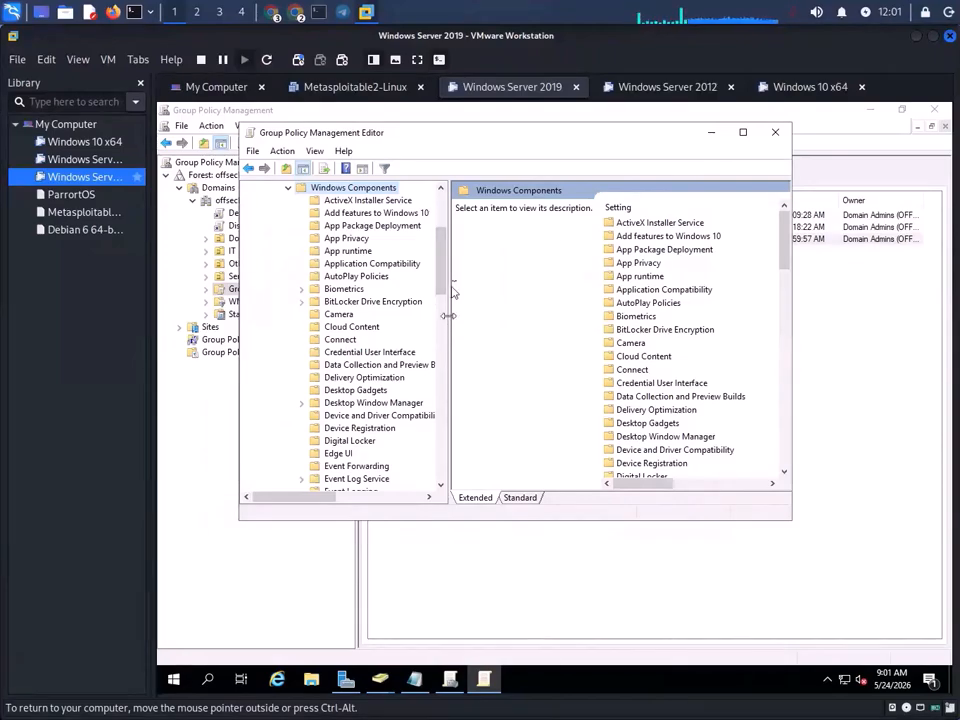
{"action": "left_click_drag", "start_coordinate": [441, 252], "coordinate": [442, 457]}
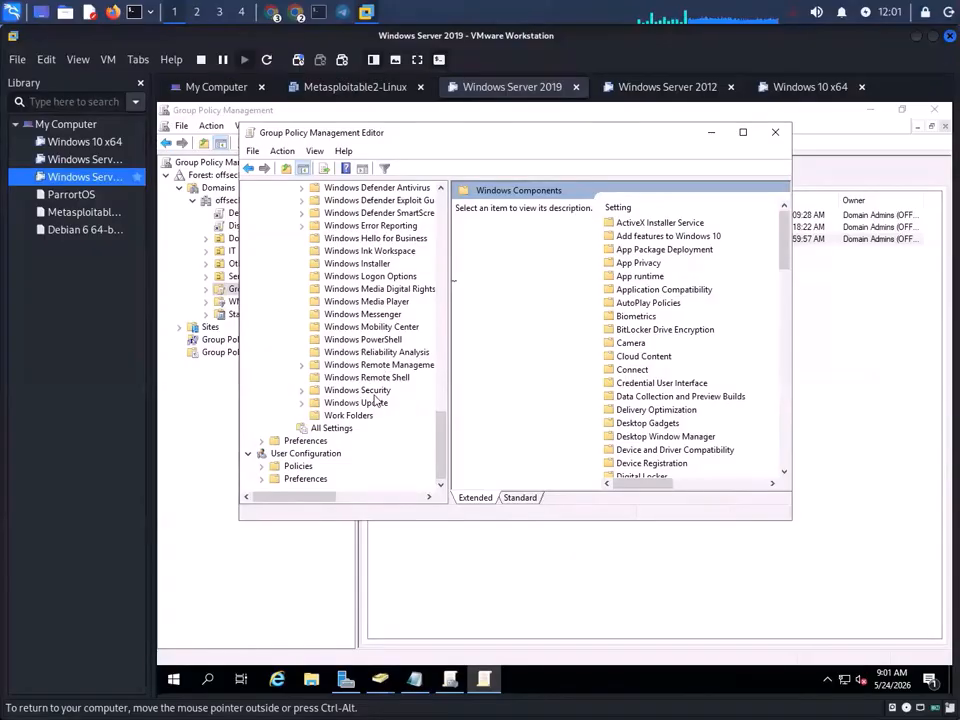
{"action": "scroll", "coordinate": [290, 246], "scroll_direction": "up", "scroll_amount": 2}
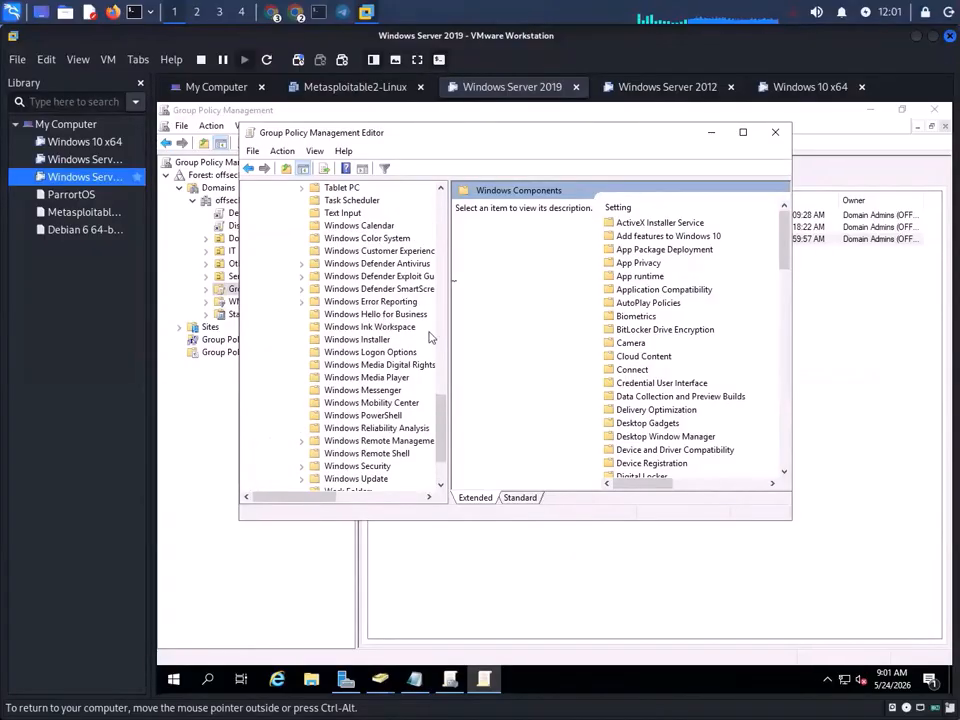
{"action": "left_click", "coordinate": [376, 265]}
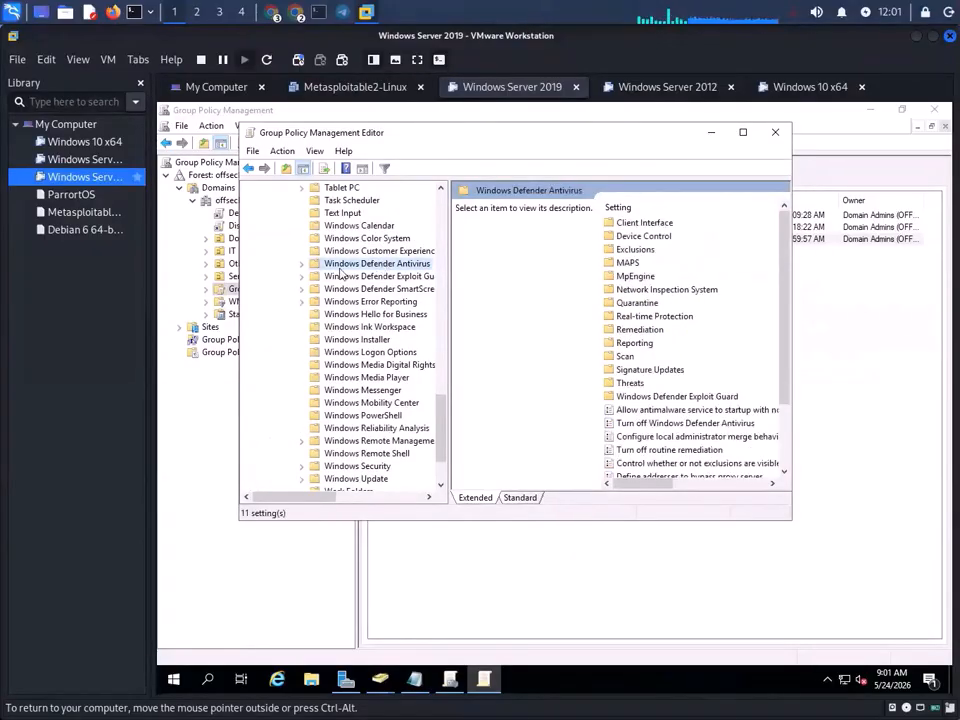
{"action": "double_click", "coordinate": [369, 266]}
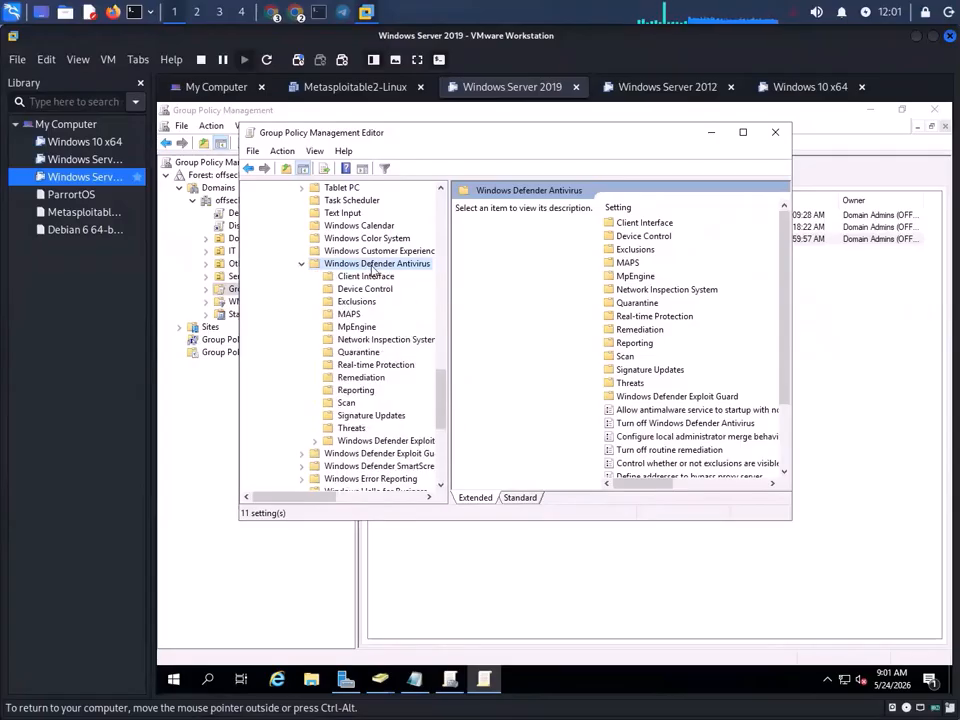
- Maximize the policy editor and select Turn off Windows Defender Antivirus to view its description
{"action": "left_click", "coordinate": [743, 132]}
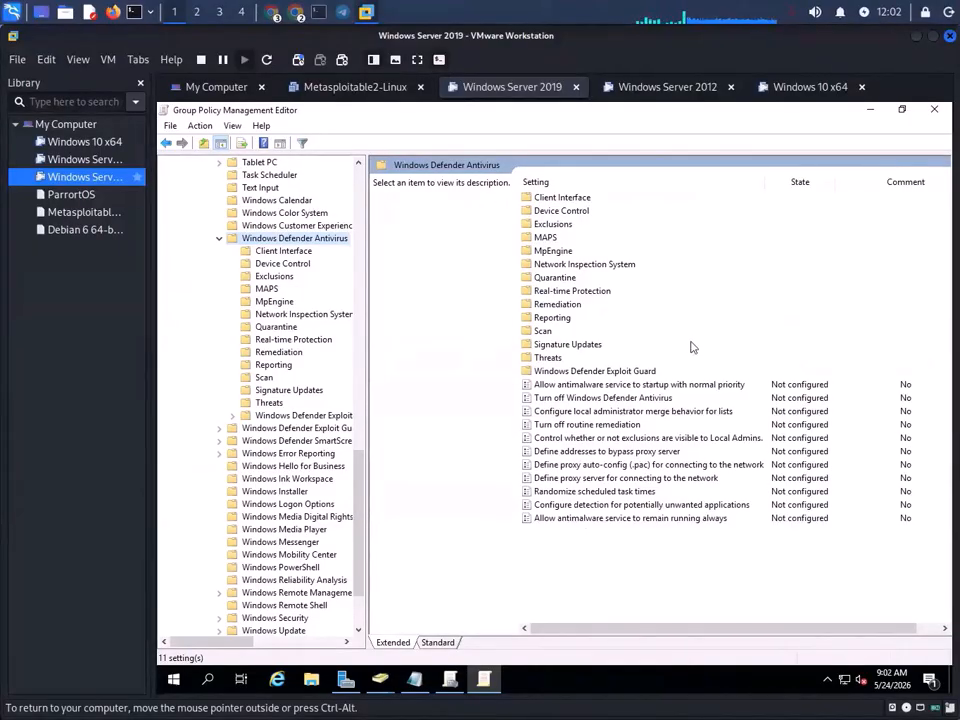
{"action": "left_click", "coordinate": [565, 399]}
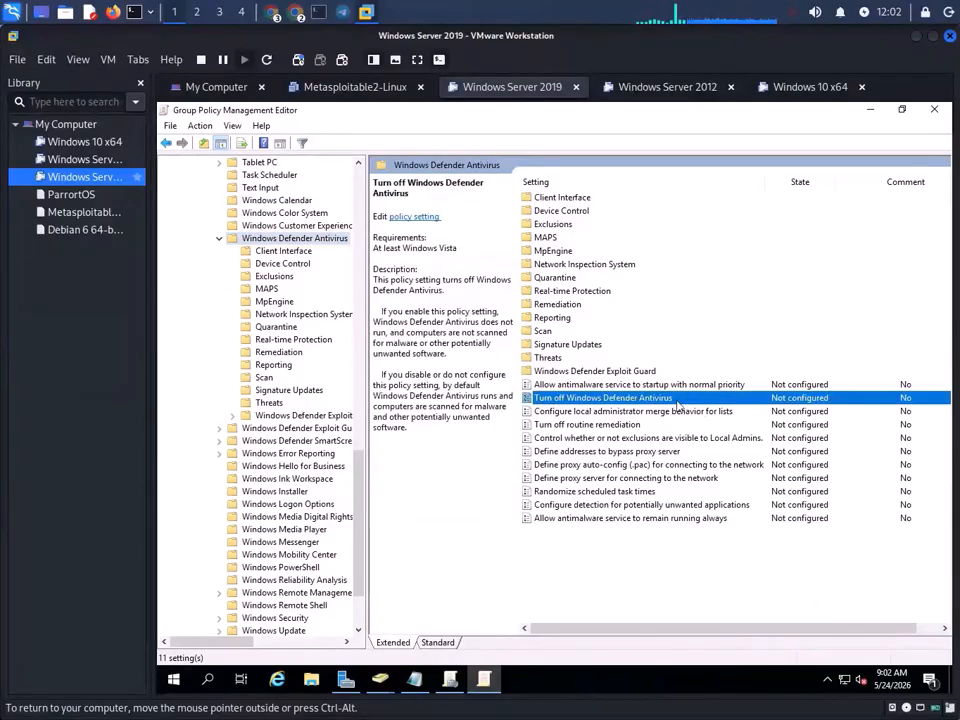
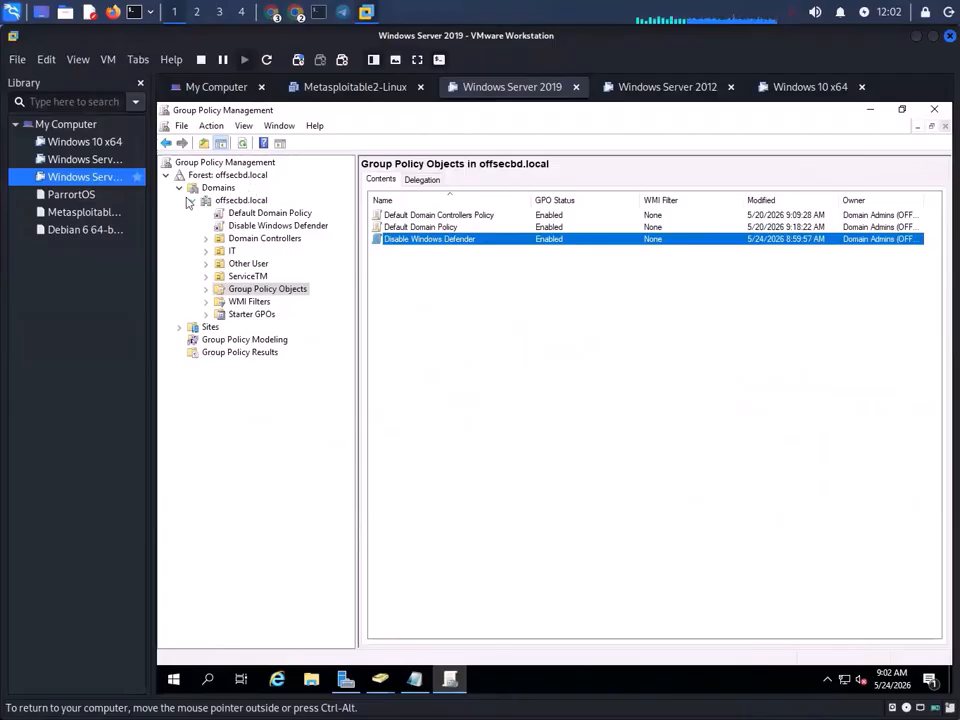
- Expand the offsecbd.local domain and select the ServiceTM OU, which has no linked GPOs yet
{"action": "left_click", "coordinate": [195, 201]}
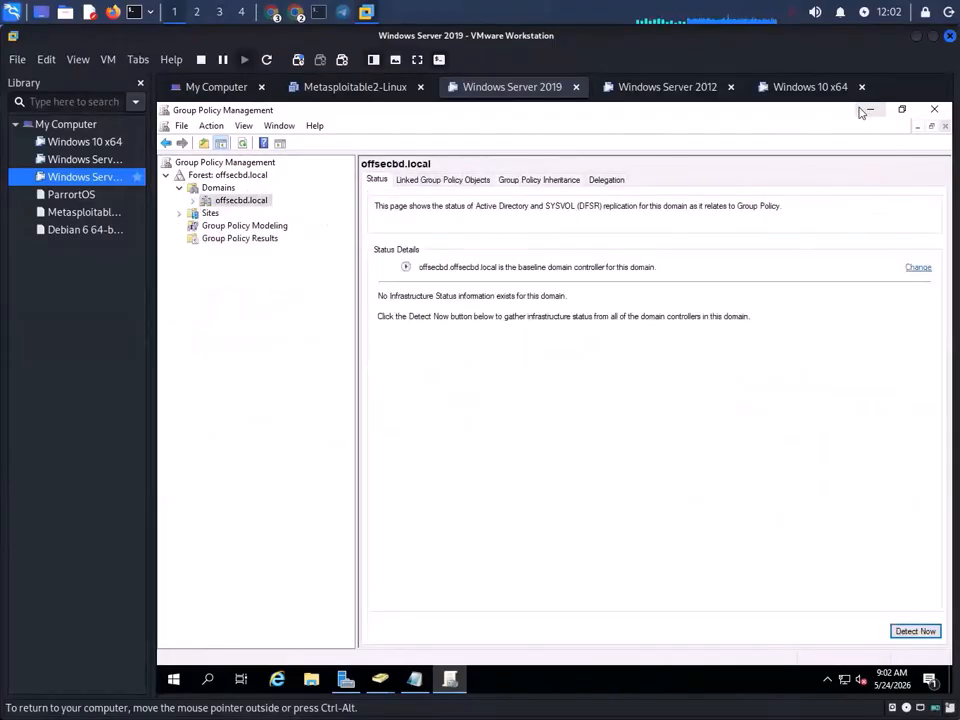
{"action": "double_click", "coordinate": [222, 203]}
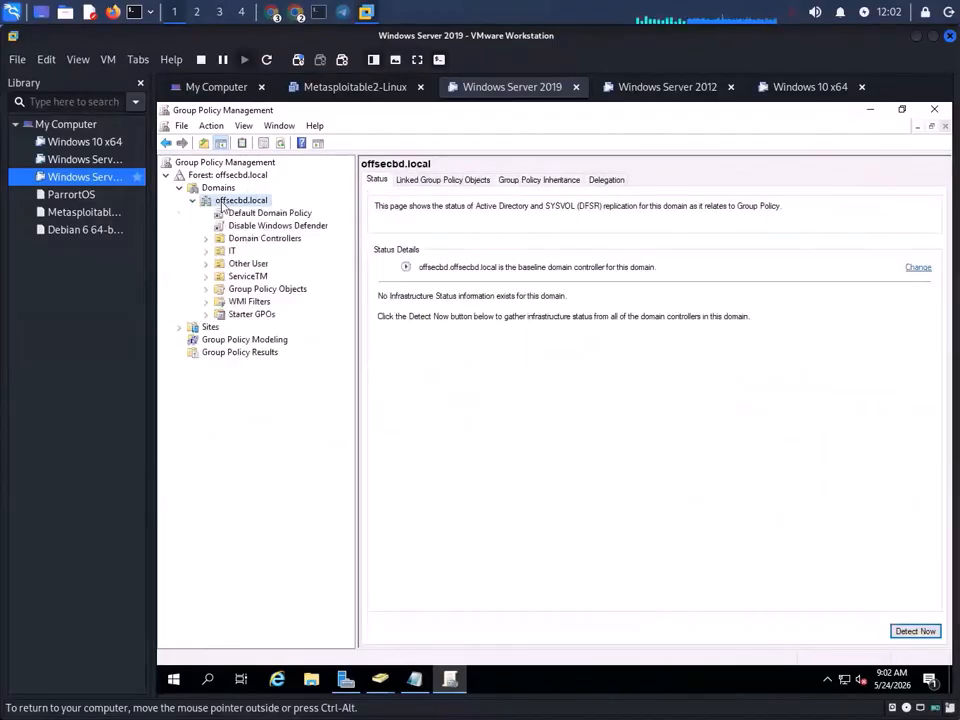
{"action": "left_click", "coordinate": [247, 277]}
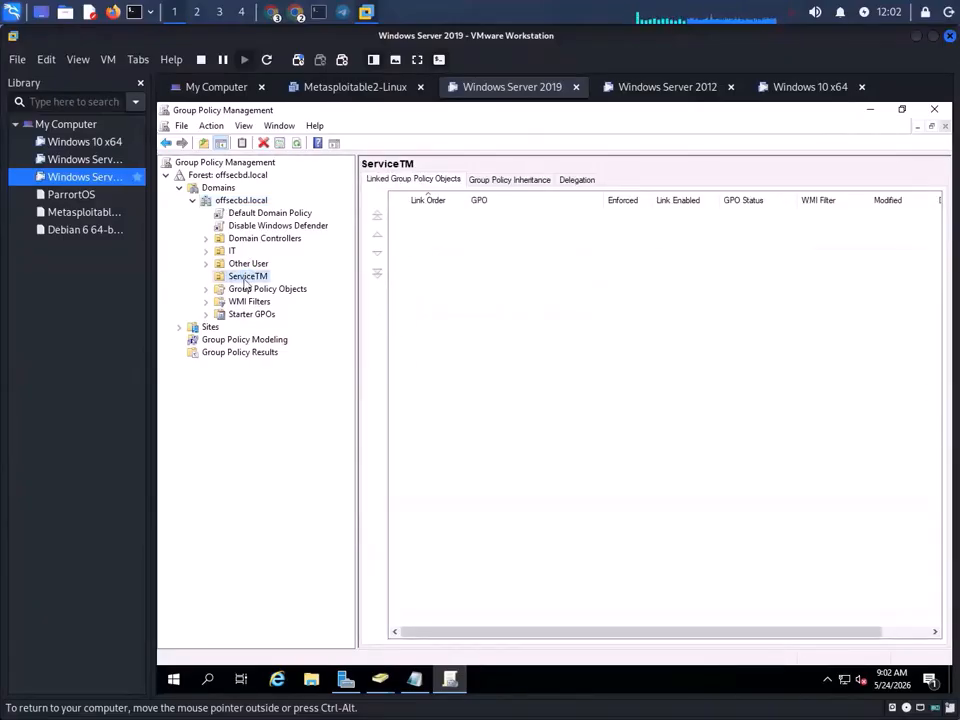
- Open Link an Existing GPO for ServiceTM, listing the offsecbd.local GPOs including Disable Windows Defender
{"action": "right_click", "coordinate": [246, 281]}
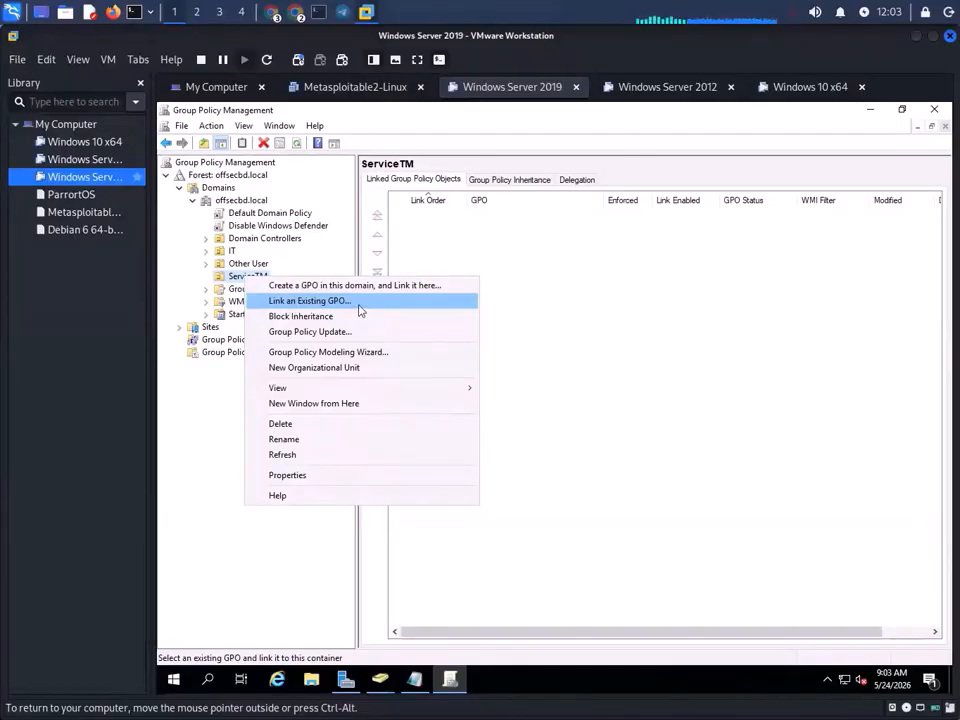
{"action": "left_click", "coordinate": [361, 311]}
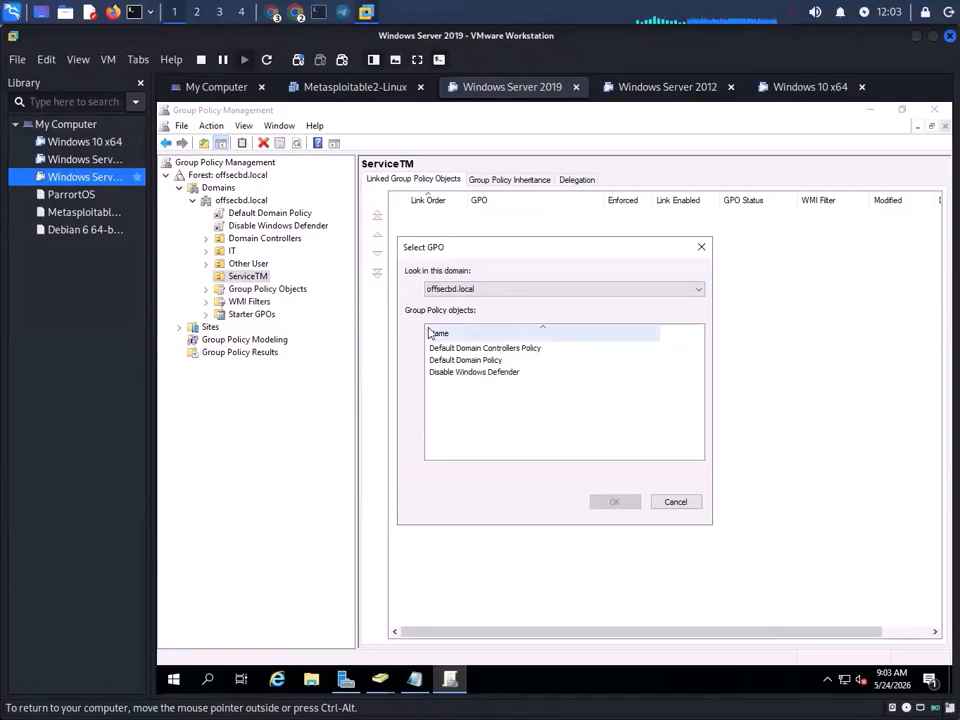
{"action": "left_click", "coordinate": [676, 502]}
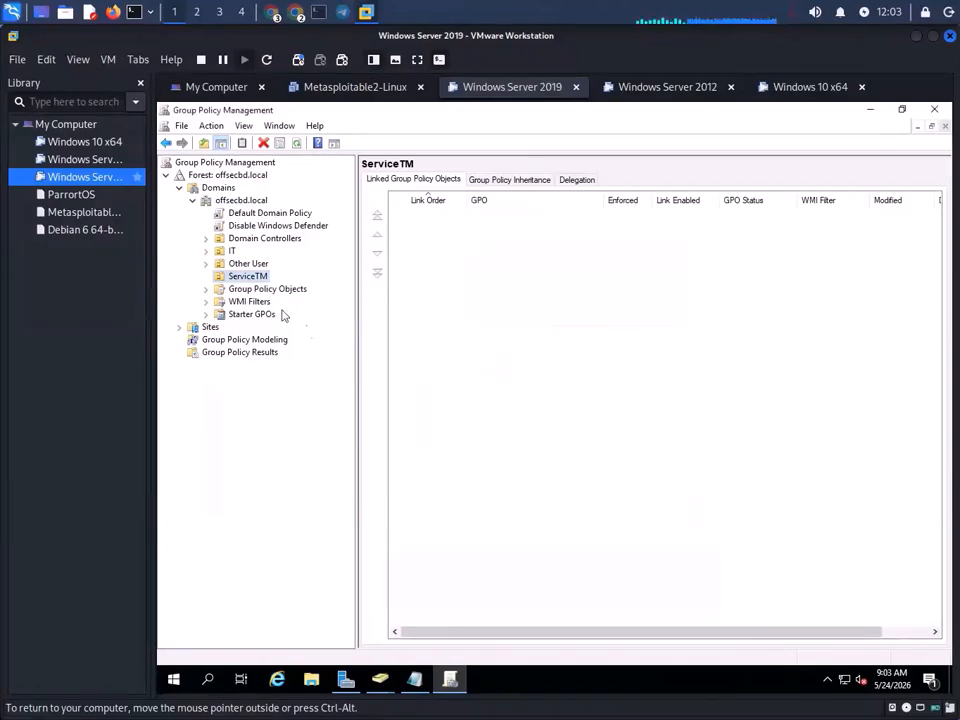
{"action": "right_click", "coordinate": [254, 280]}
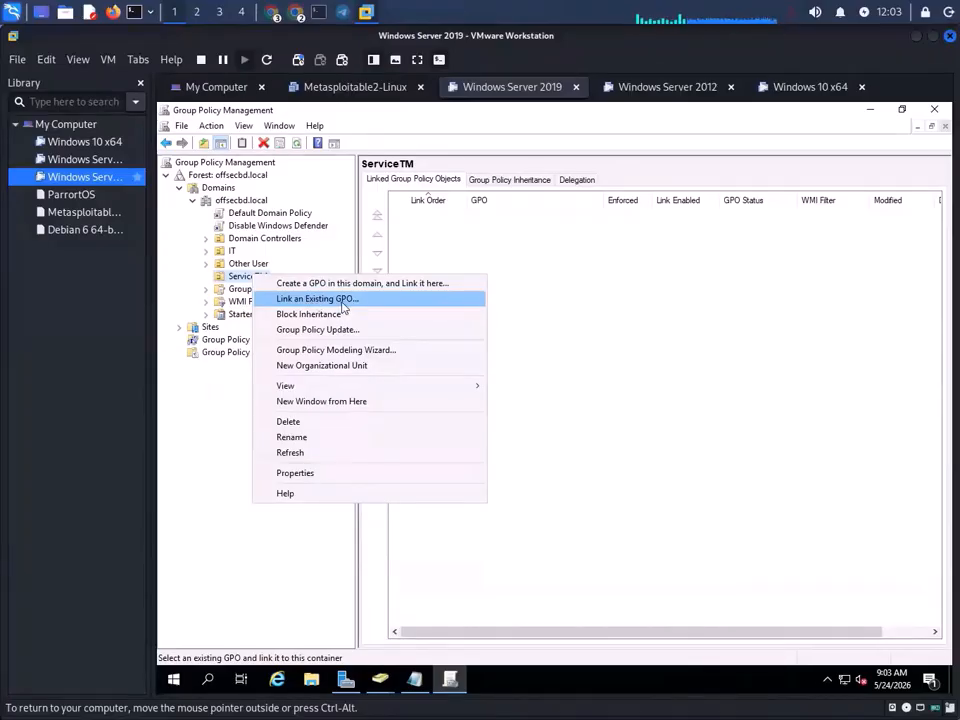
{"action": "left_click", "coordinate": [343, 300]}
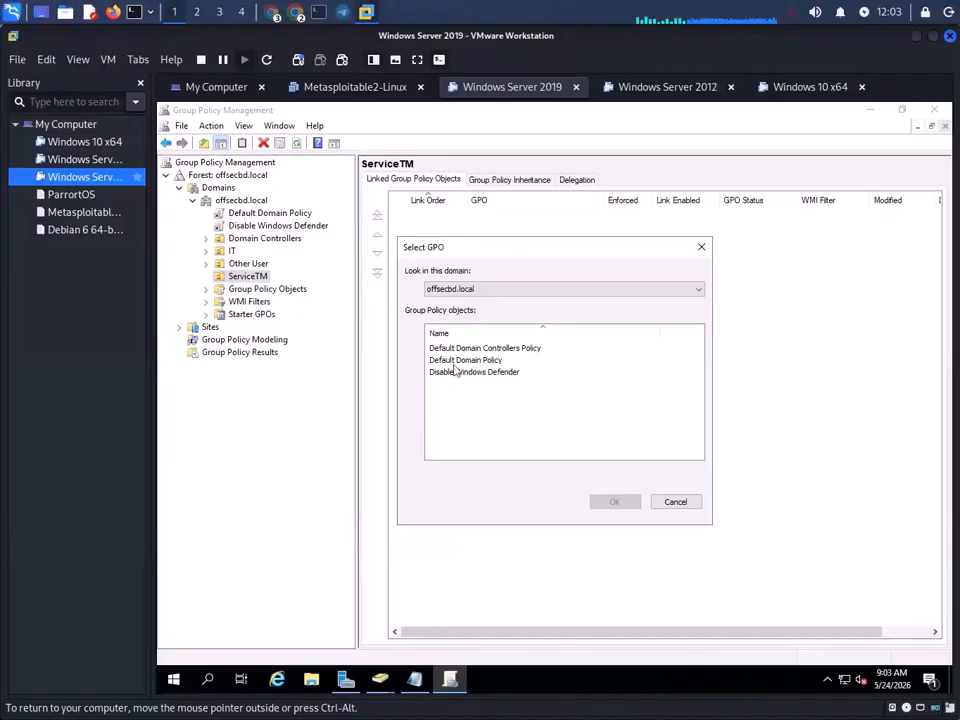
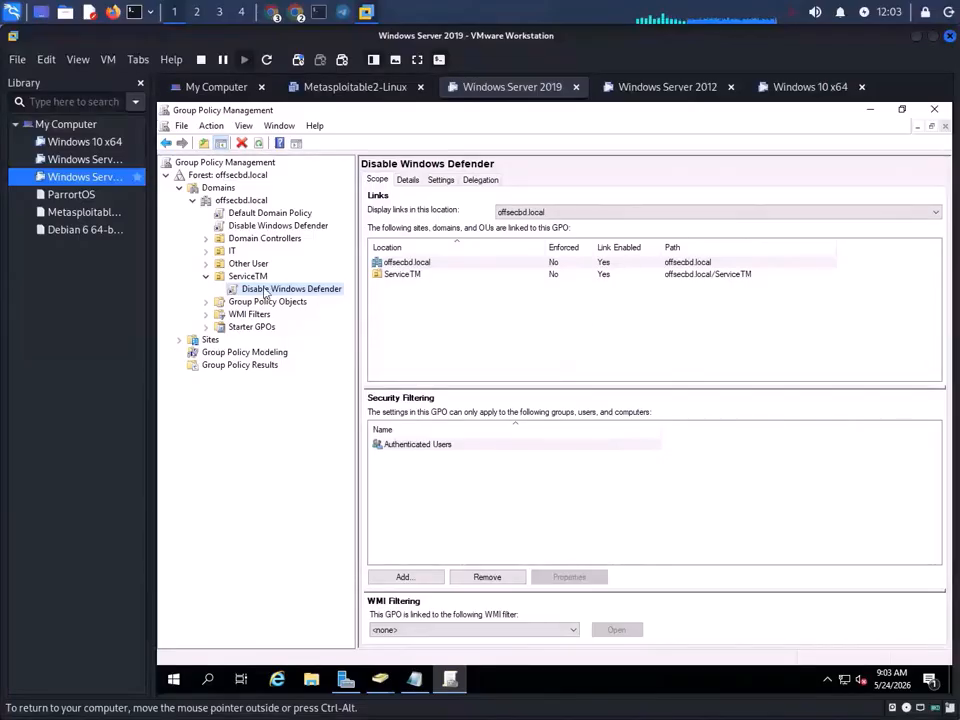
- Minimize Group Policy Management and Server Manager so Active Directory Users and Computers is in front
{"action": "left_click", "coordinate": [876, 116]}
{"action": "left_click", "coordinate": [876, 114]}
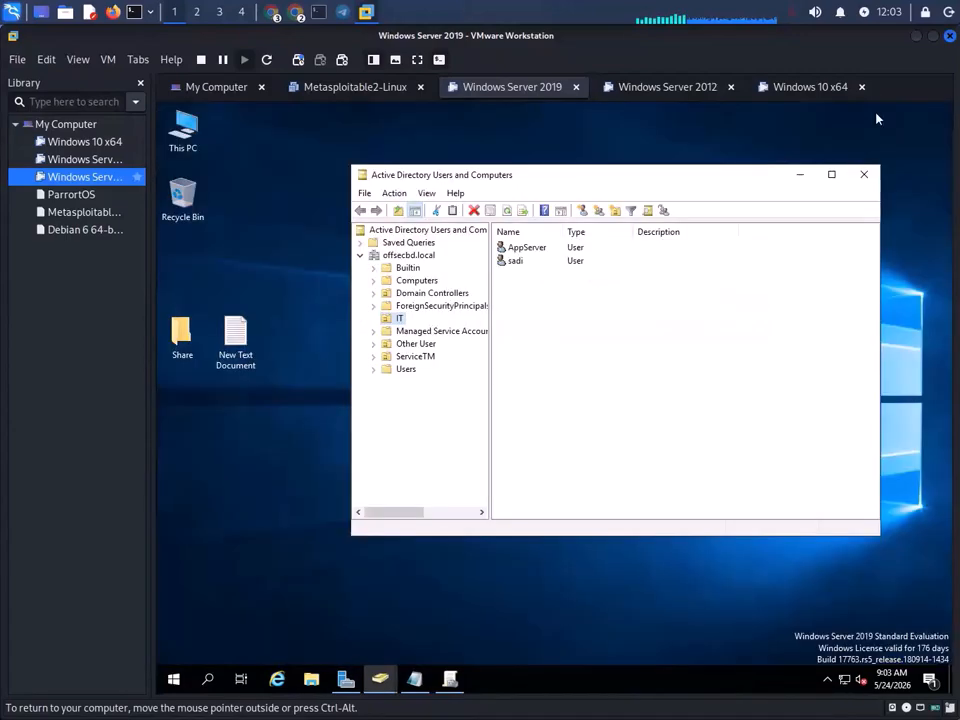
- Search 'cmd' and launch Command Prompt as administrator on Server 2019
{"action": "left_click", "coordinate": [209, 680]}
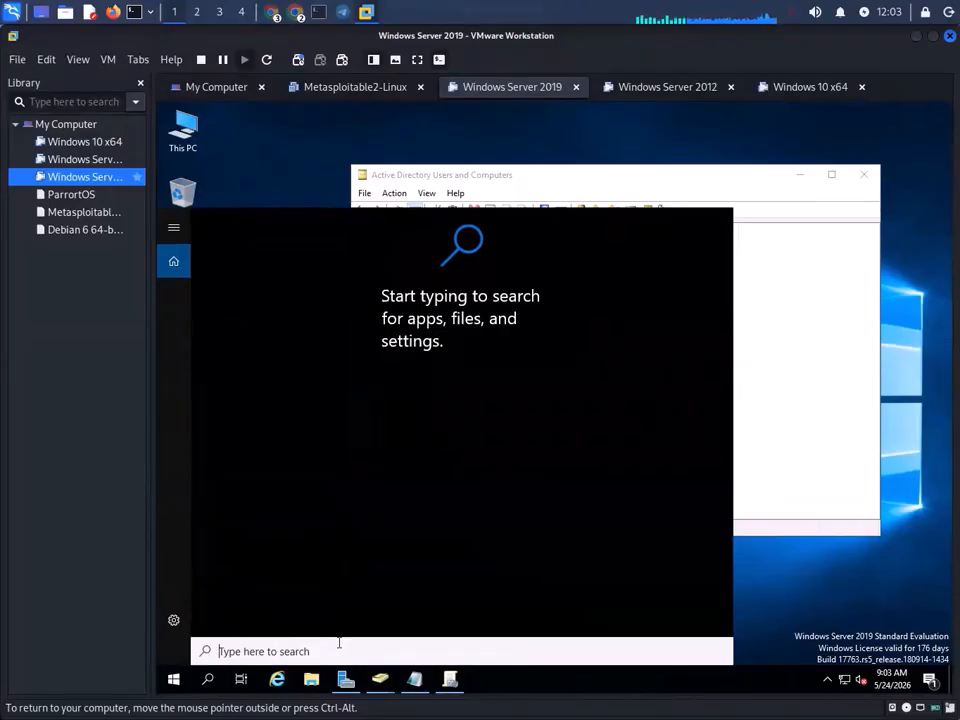
{"action": "type", "text": "cmd"}
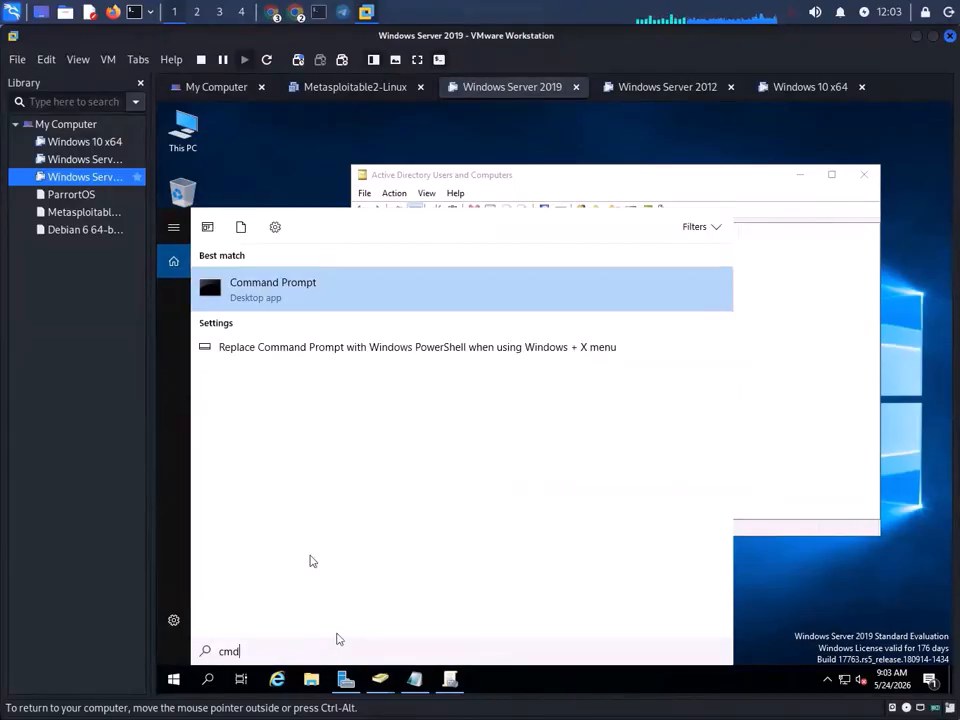
{"action": "right_click", "coordinate": [281, 283]}
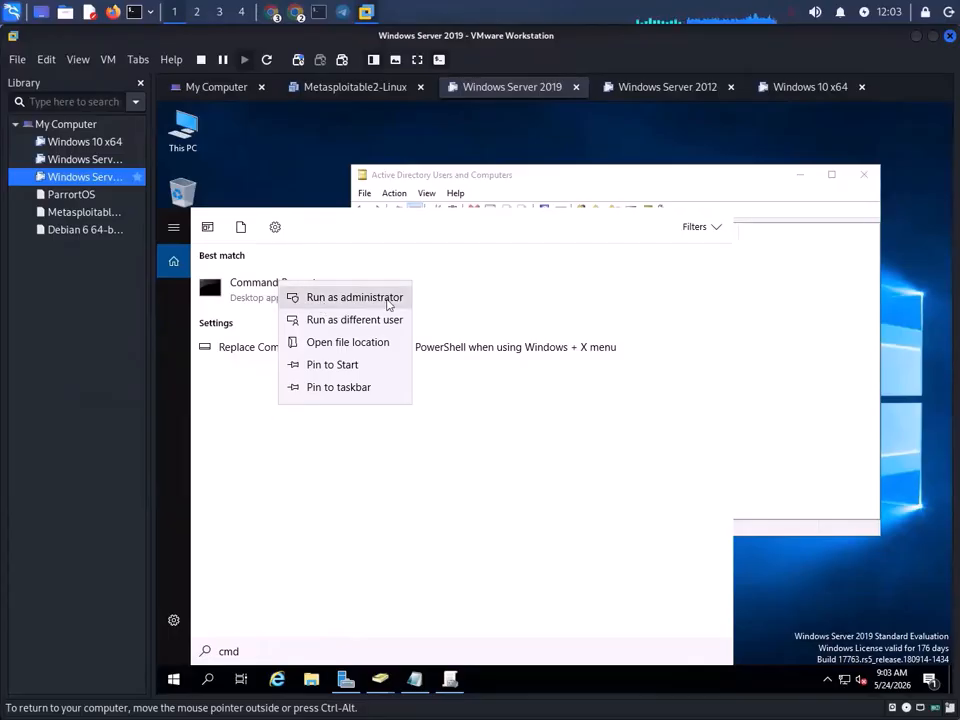
{"action": "left_click", "coordinate": [390, 300]}
{"action": "left_click", "coordinate": [548, 382]}
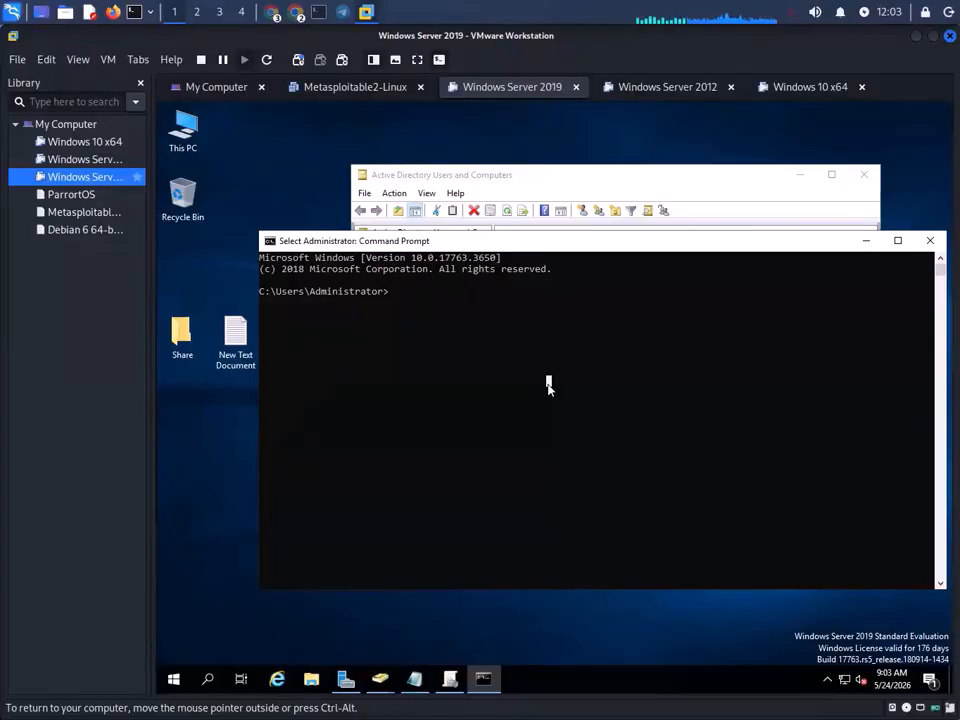
- Fix the mistyped command and run gpupdate /force until the computer policy update completes
{"action": "type", "text": "g"}
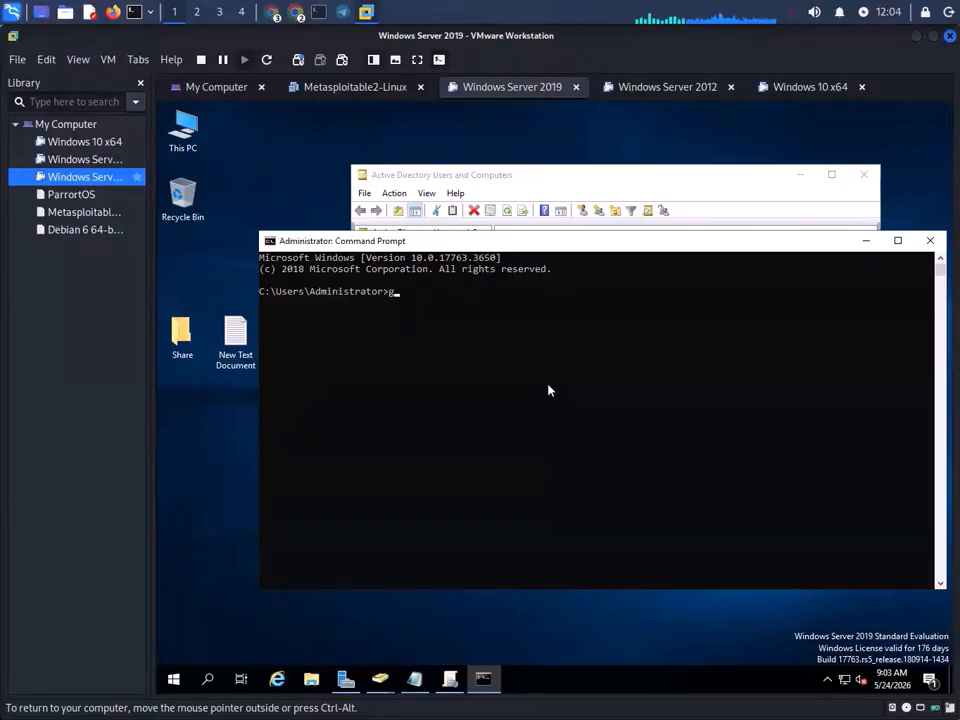
{"action": "type", "text": "roup"}
{"action": "key", "text": "BackSpace"}
{"action": "key", "text": "BackSpace"}
{"action": "key", "text": "BackSpace"}
{"action": "key", "text": "BackSpace"}
{"action": "key", "text": "BackSpace"}
{"action": "type", "text": "update"}
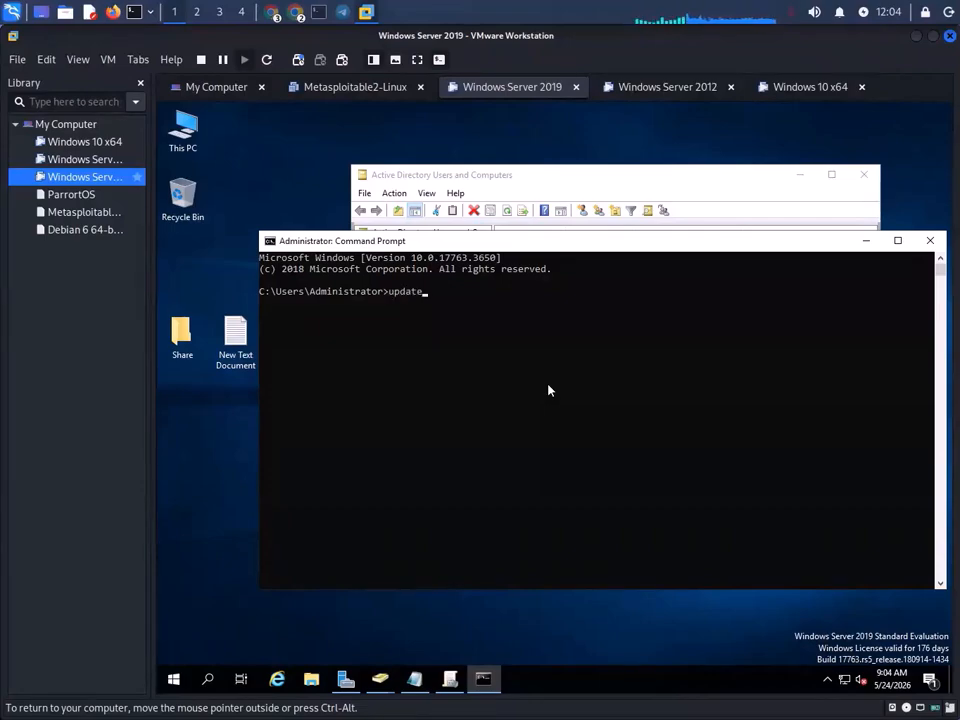
{"action": "type", "text": "gpo"}
{"action": "key", "text": "BackSpace"}
{"action": "key", "text": "BackSpace"}
{"action": "key", "text": "BackSpace"}
{"action": "key", "text": "BackSpace"}
{"action": "key", "text": "BackSpace"}
{"action": "key", "text": "BackSpace"}
{"action": "key", "text": "BackSpace"}
{"action": "key", "text": "BackSpace"}
{"action": "key", "text": "BackSpace"}
{"action": "left_click", "coordinate": [274, 12]}
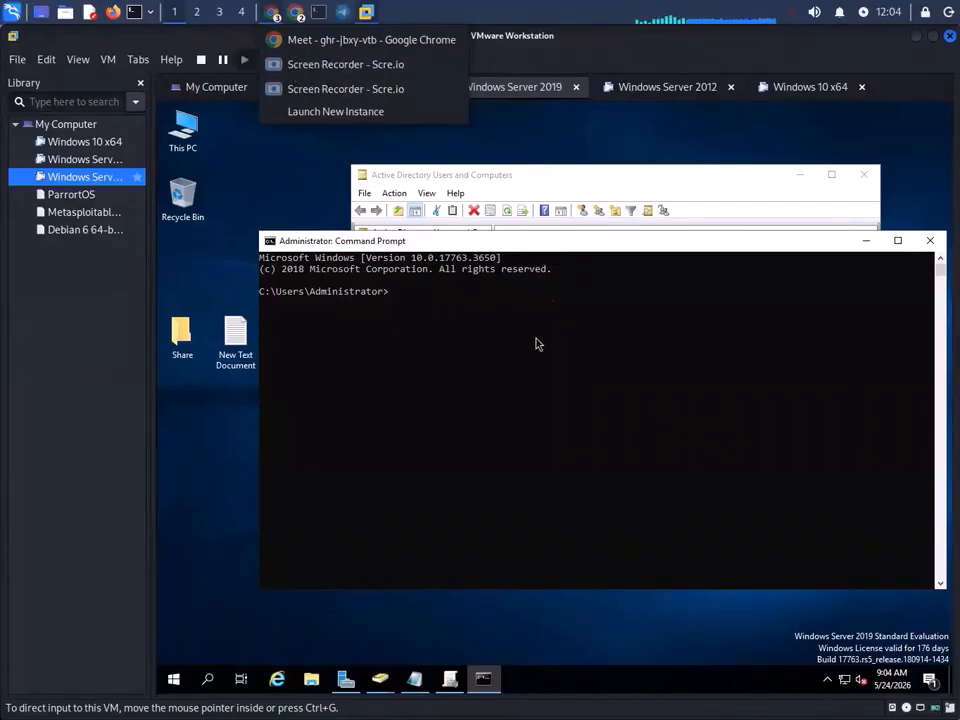
{"action": "left_click", "coordinate": [512, 371]}
{"action": "type", "text": "gp"}
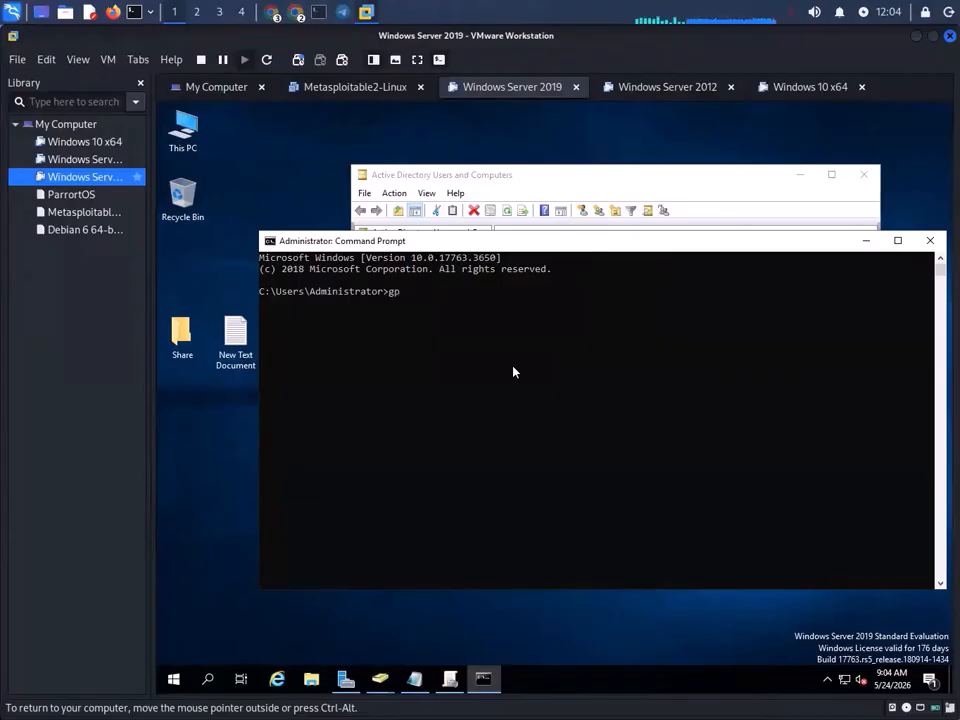
{"action": "type", "text": "updat"}
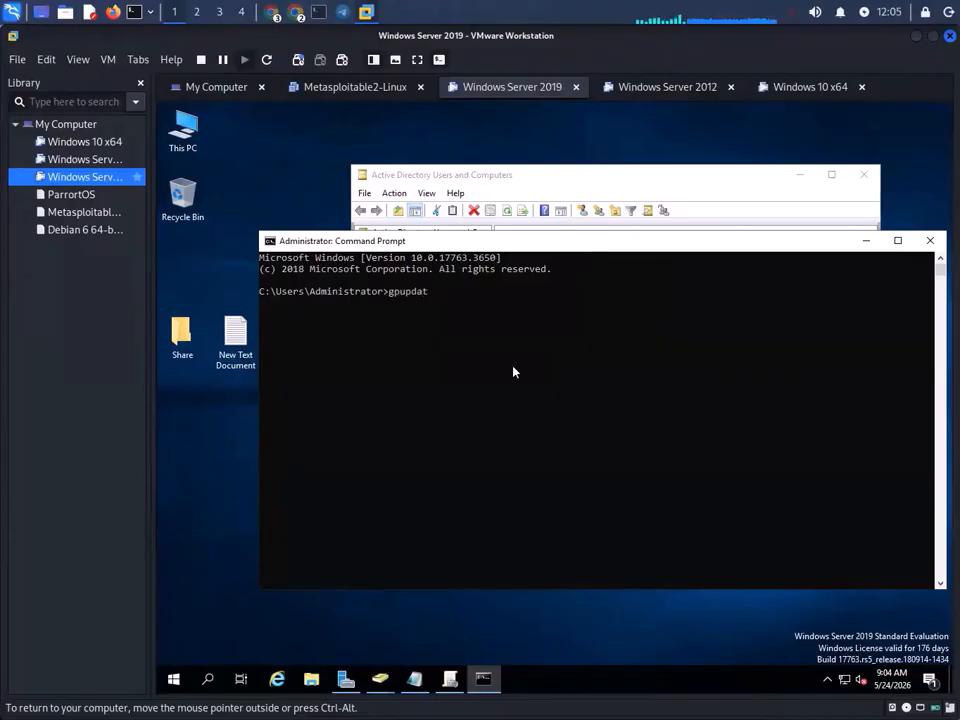
{"action": "type", "text": "e /force"}
{"action": "key", "text": "Return"}
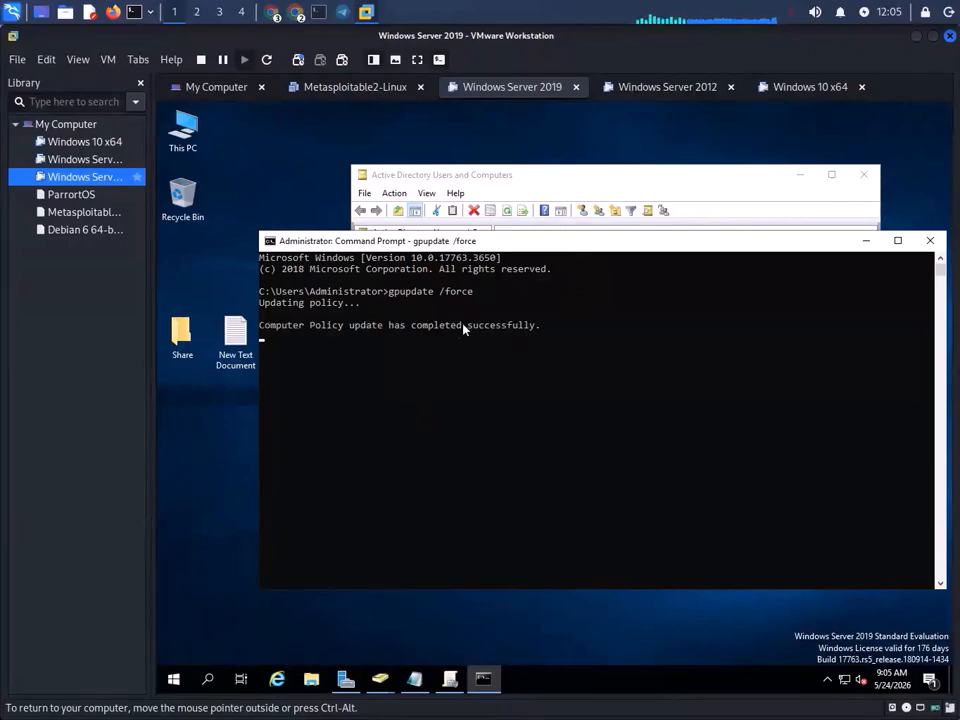
{"action": "left_click", "coordinate": [812, 86]}
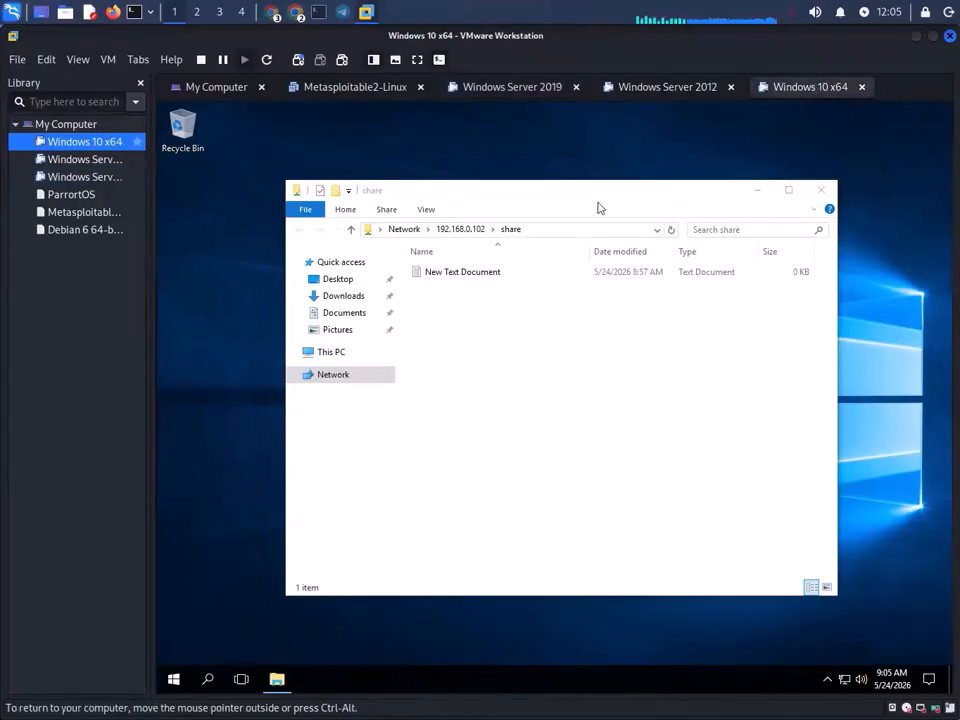
- Close the share folder and open Update & security > Windows Defender in Windows 10 Settings
{"action": "left_click", "coordinate": [829, 191]}
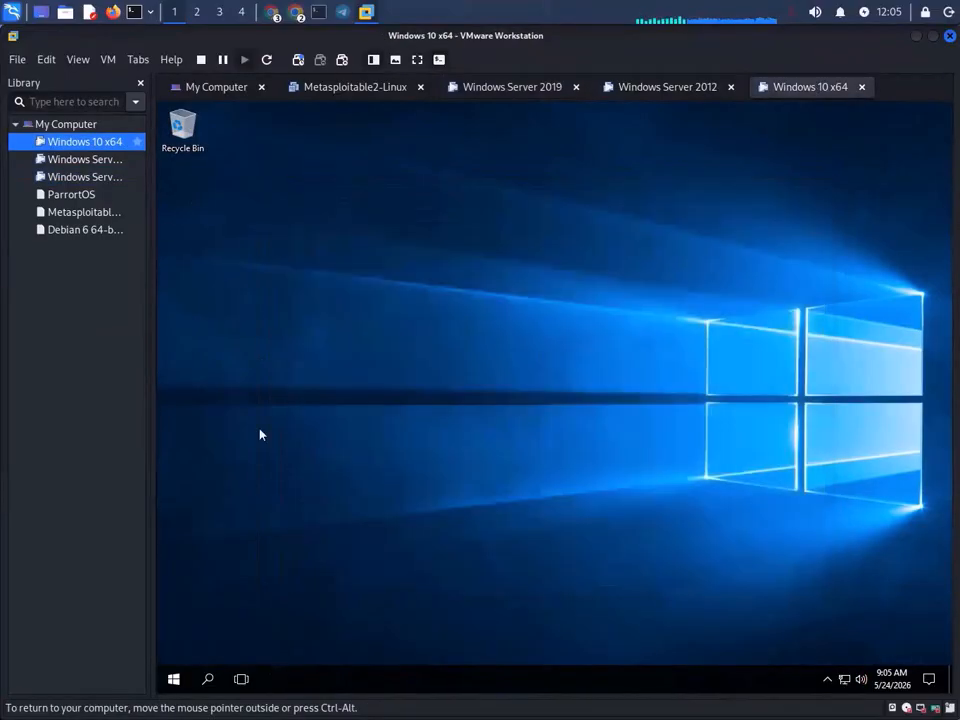
{"action": "left_click", "coordinate": [175, 677]}
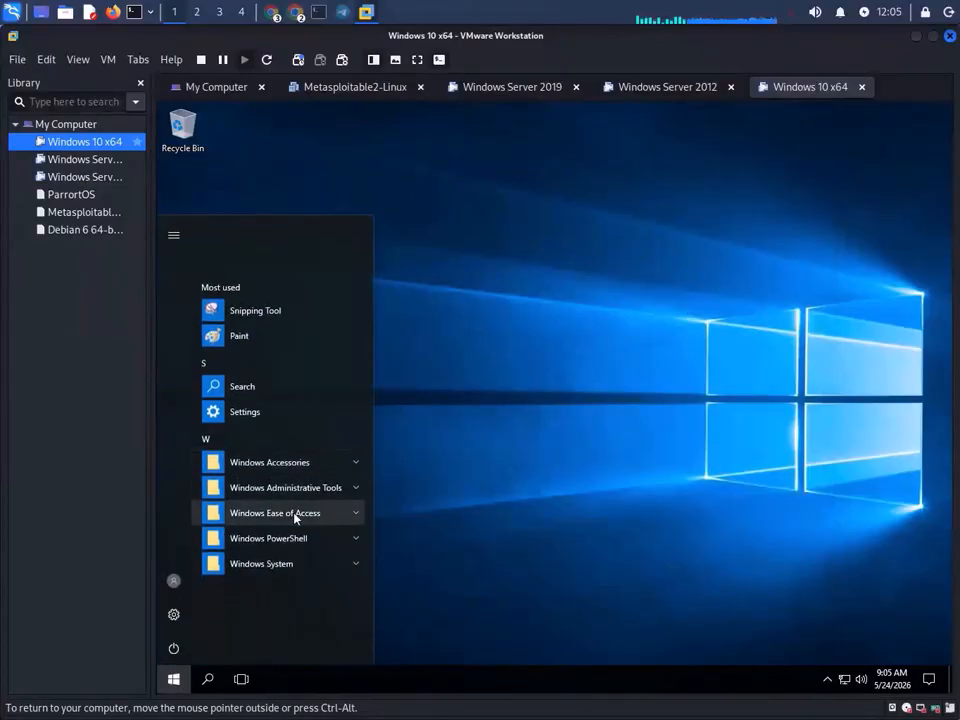
{"action": "left_click", "coordinate": [248, 414]}
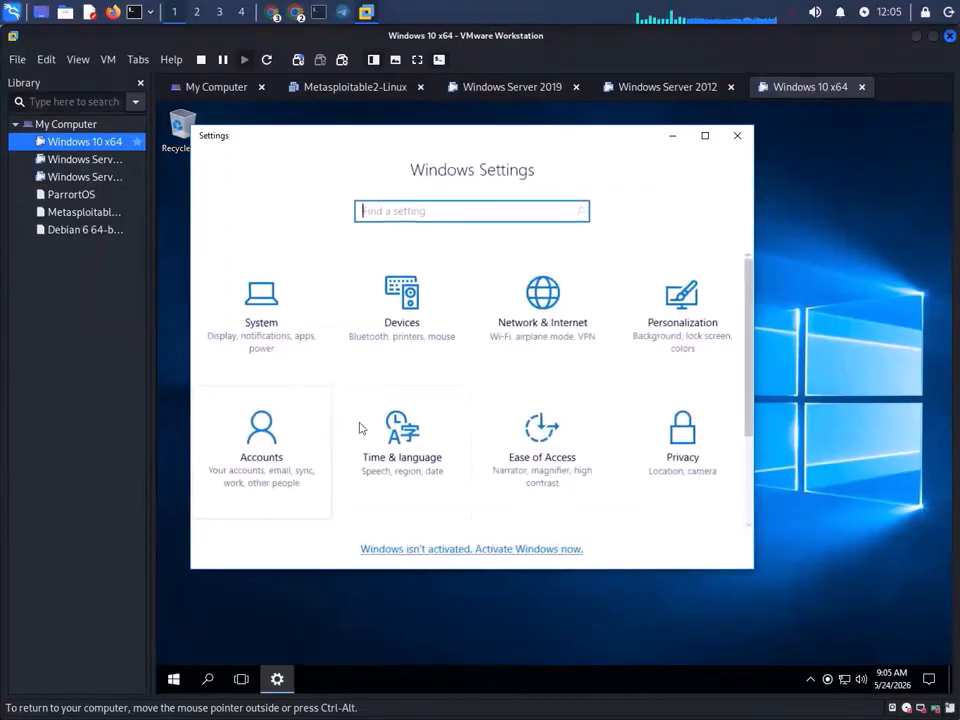
{"action": "scroll", "coordinate": [497, 463], "scroll_direction": "down", "scroll_amount": 2}
{"action": "left_click", "coordinate": [272, 458]}
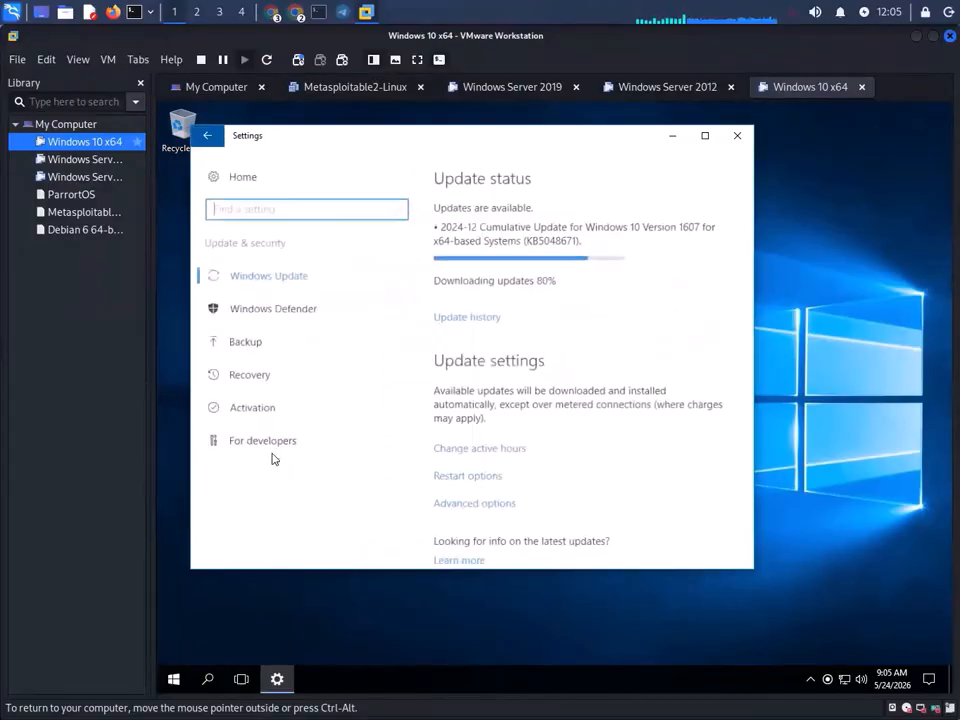
{"action": "left_click", "coordinate": [286, 312]}
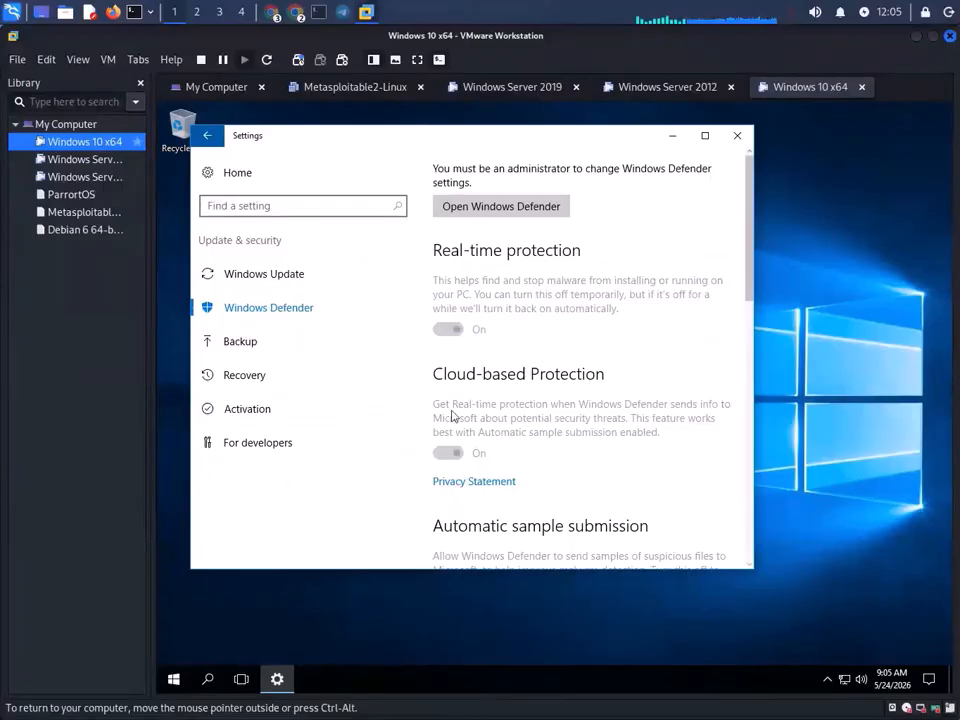
- Review the greyed-out, admin-locked Defender options, close Settings, and bring up Start's power options
{"action": "scroll", "coordinate": [491, 481], "scroll_direction": "down", "scroll_amount": 1}
{"action": "scroll", "coordinate": [491, 481], "scroll_direction": "down", "scroll_amount": 3}
{"action": "scroll", "coordinate": [491, 484], "scroll_direction": "up", "scroll_amount": 3}
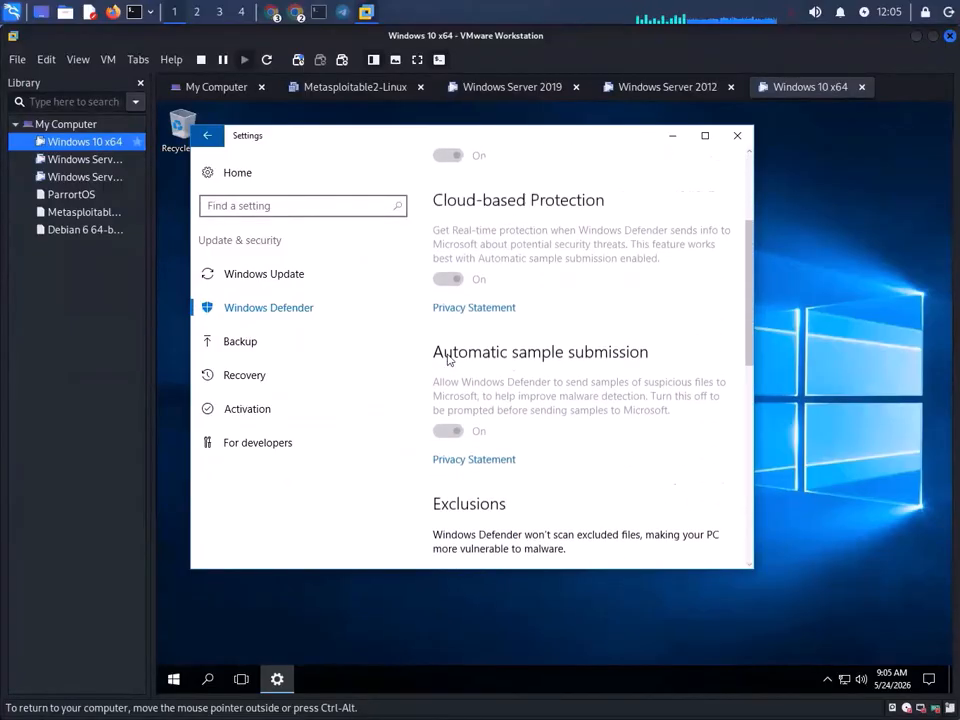
{"action": "scroll", "coordinate": [504, 399], "scroll_direction": "down", "scroll_amount": 5}
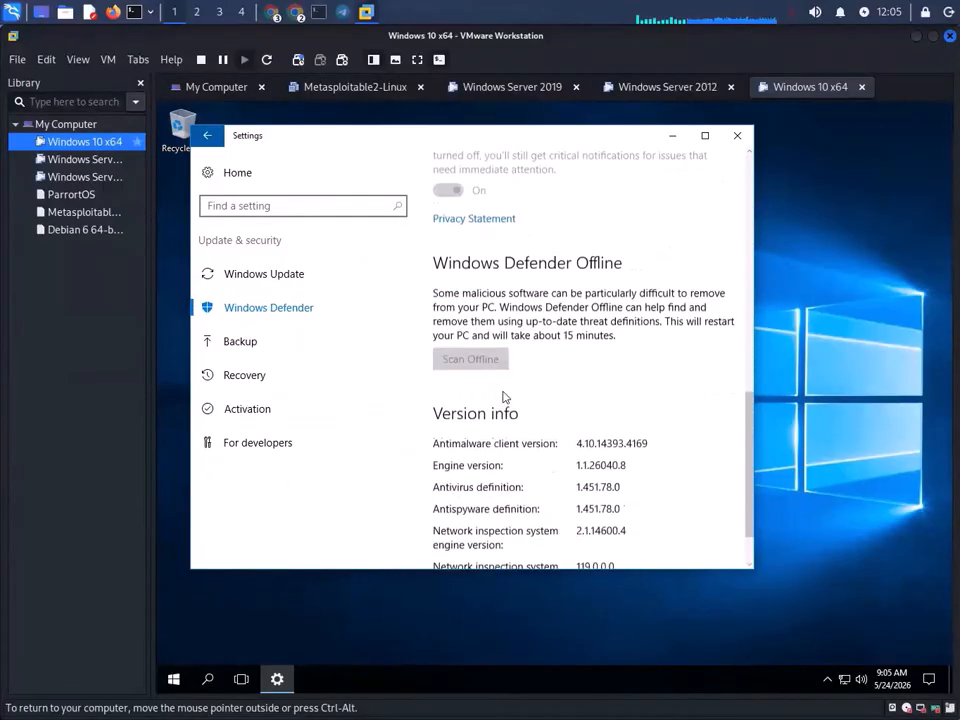
{"action": "scroll", "coordinate": [506, 390], "scroll_direction": "up", "scroll_amount": 5}
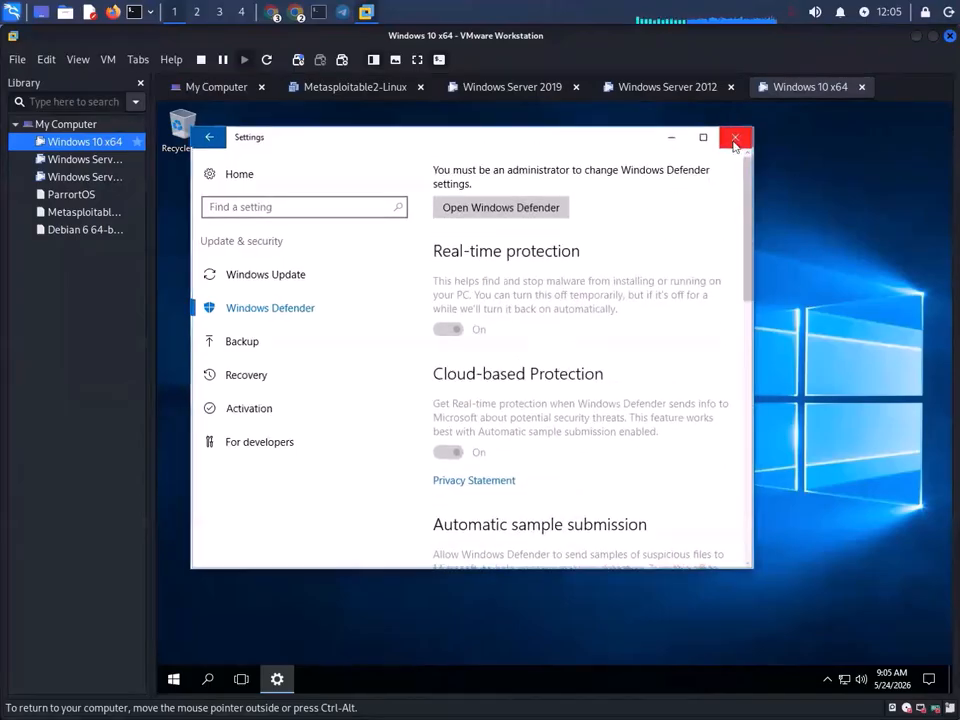
{"action": "left_click", "coordinate": [736, 135]}
{"action": "left_click", "coordinate": [173, 679]}
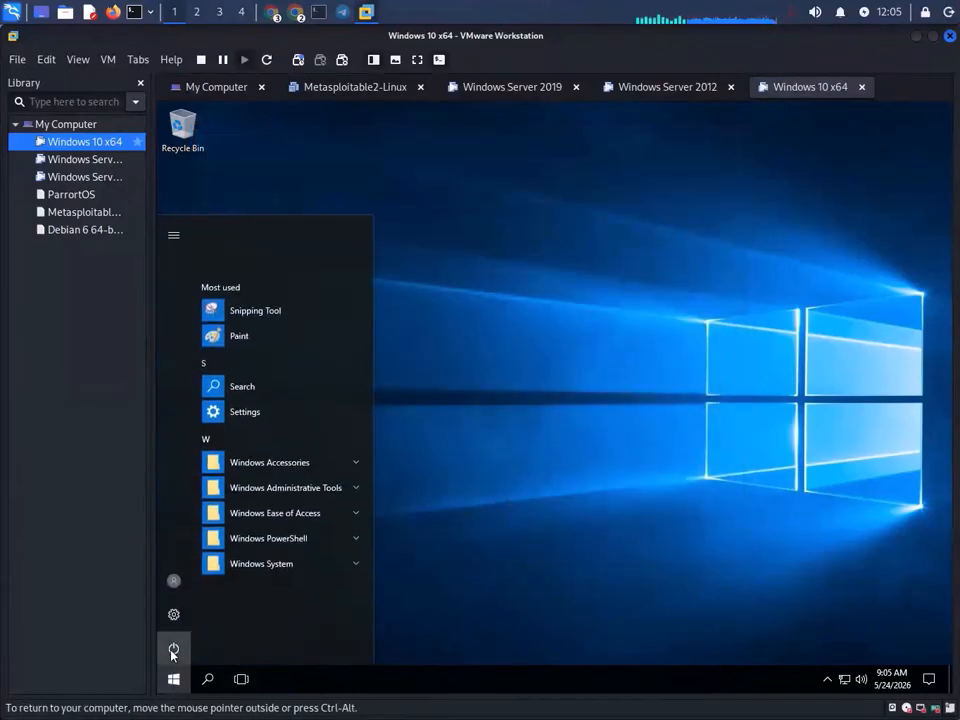
{"action": "left_click", "coordinate": [173, 650]}
- Restart the Windows 10 guest despite other signed-in users, then move to the Server 2012 tab
{"action": "left_click", "coordinate": [195, 611]}
{"action": "left_click", "coordinate": [315, 608]}
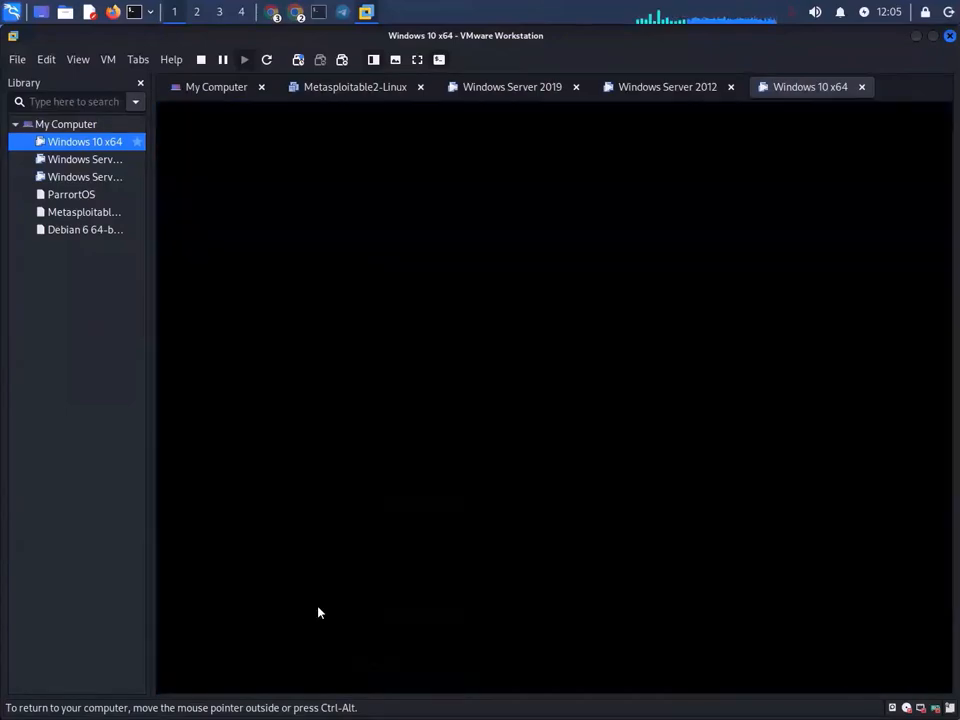
{"action": "left_click", "coordinate": [658, 88]}
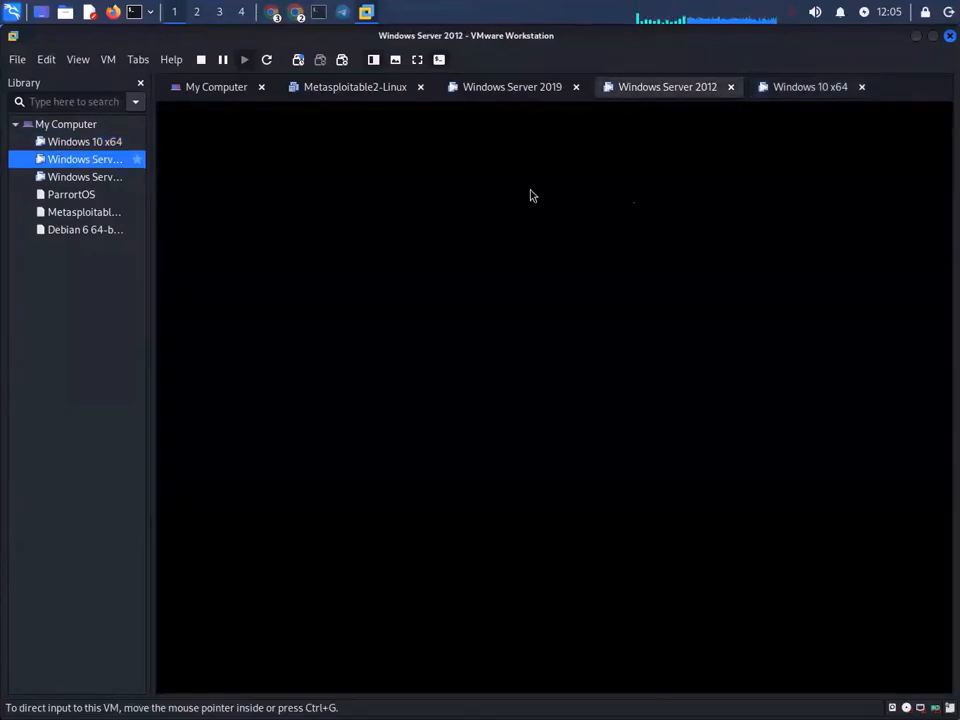
{"action": "left_click", "coordinate": [480, 92]}
{"action": "left_click", "coordinate": [811, 88]}
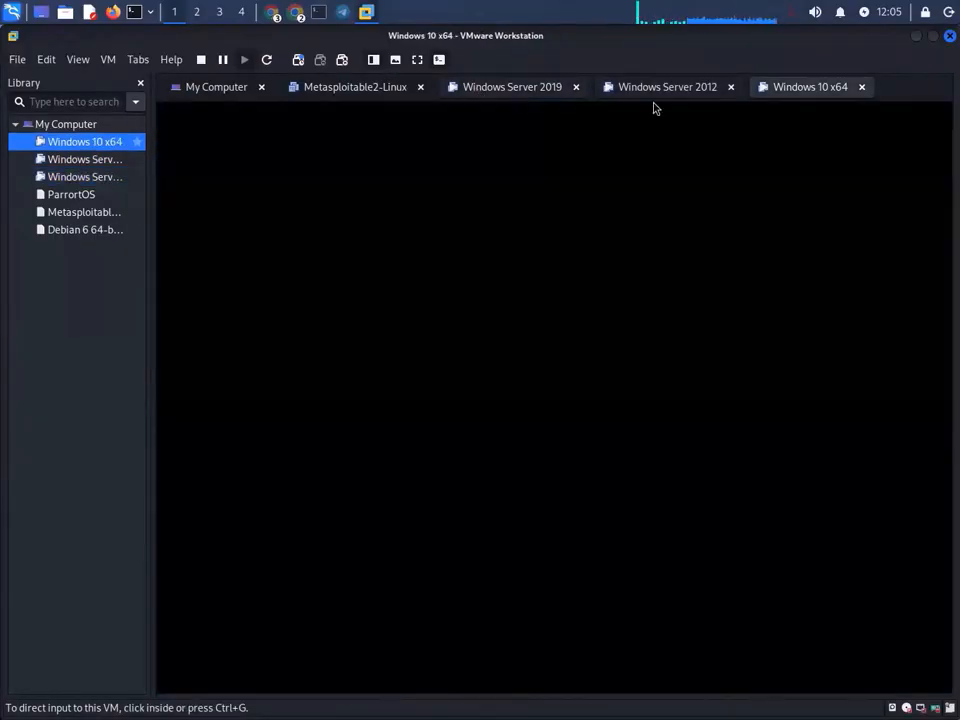
{"action": "left_click", "coordinate": [656, 90]}
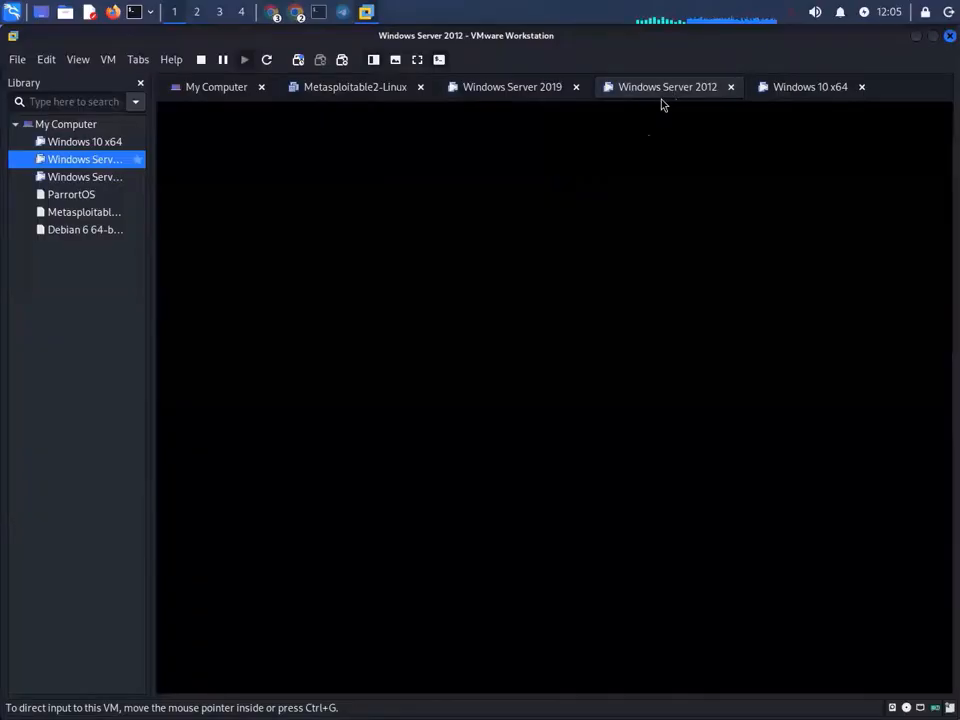
{"action": "left_click_drag", "start_coordinate": [697, 74], "coordinate": [684, 86]}
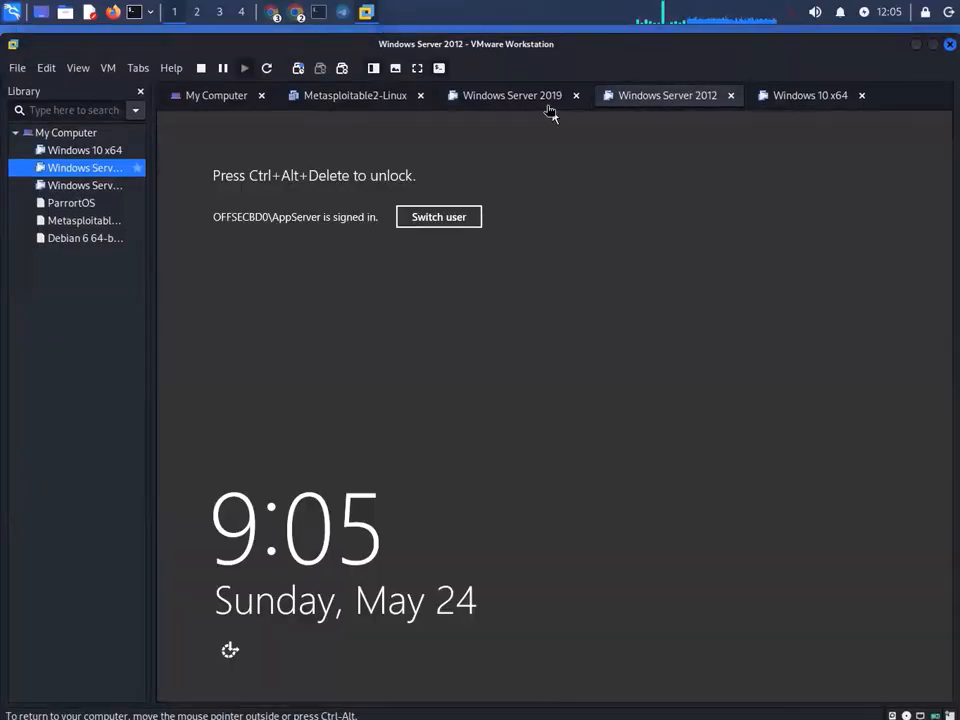
- Sign in to Windows Server 2012 as AppServer with its password and open the Desktop
{"action": "left_click", "coordinate": [109, 68]}
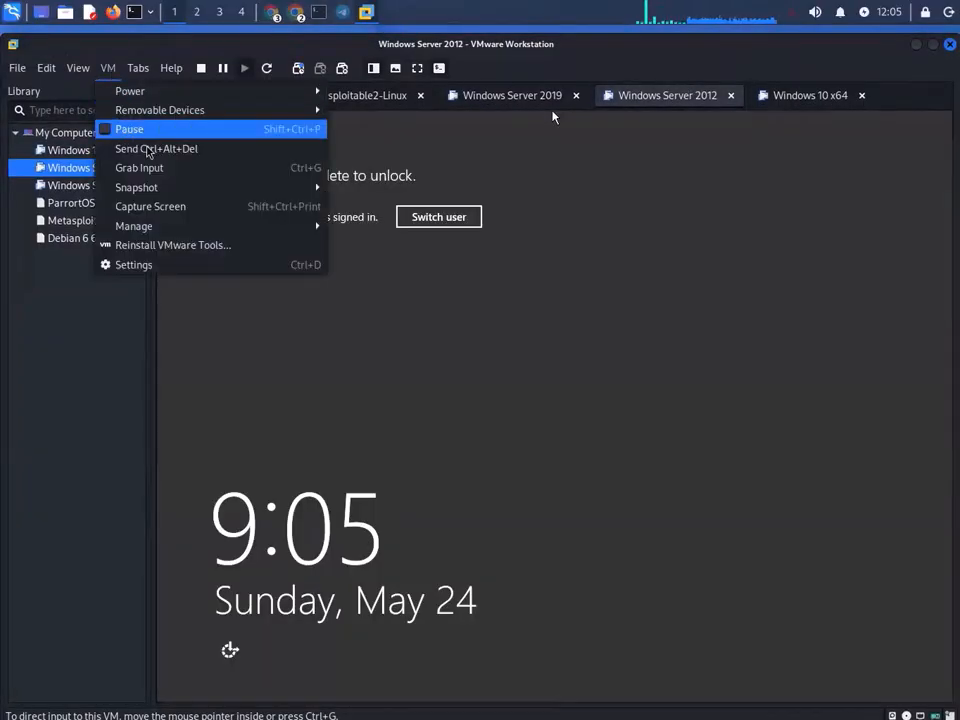
{"action": "left_click", "coordinate": [172, 150]}
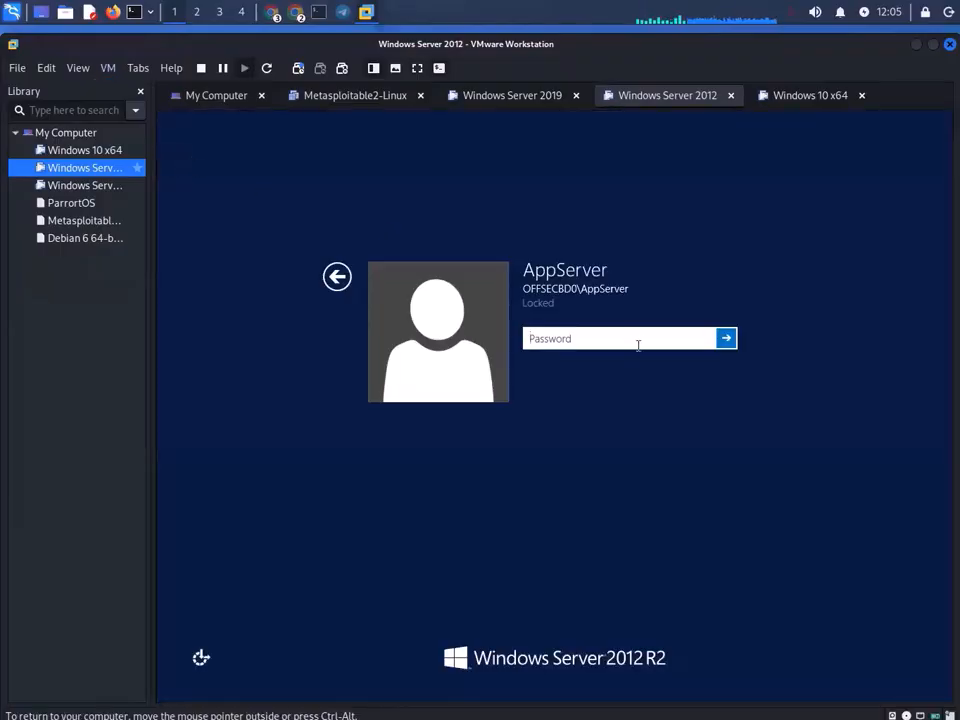
{"action": "type", "text": "•••••••"}
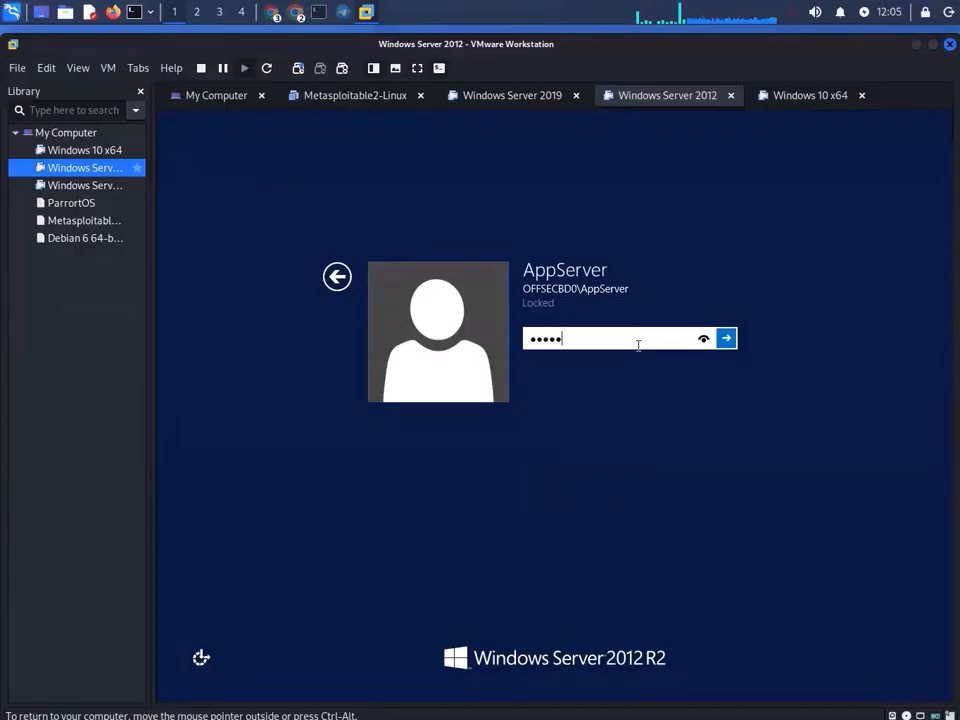
{"action": "type", "text": "•••"}
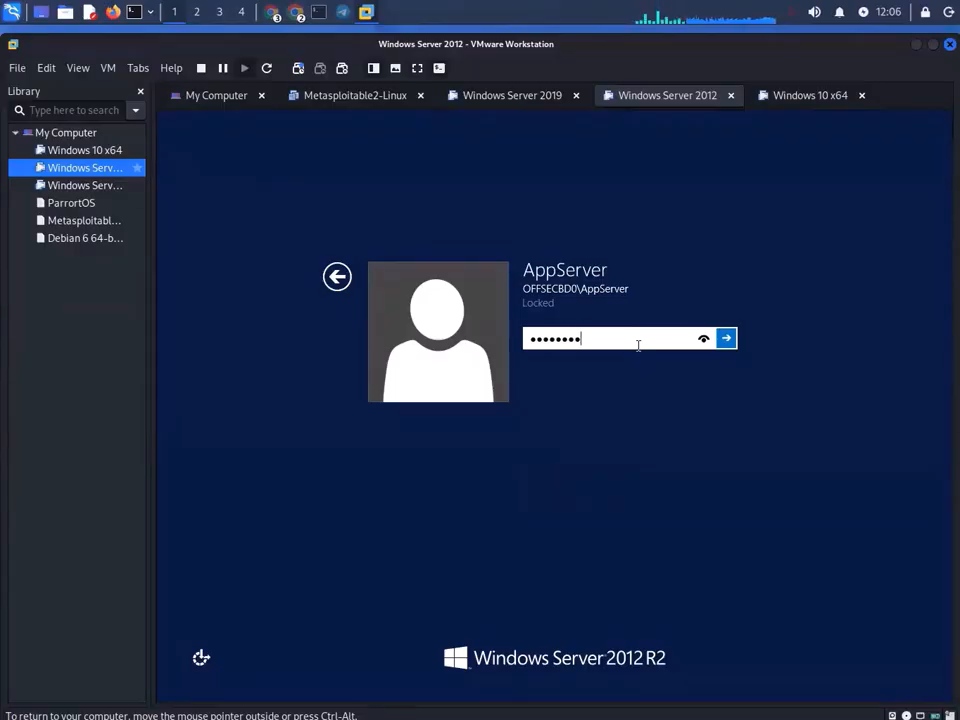
{"action": "key", "text": "Return"}
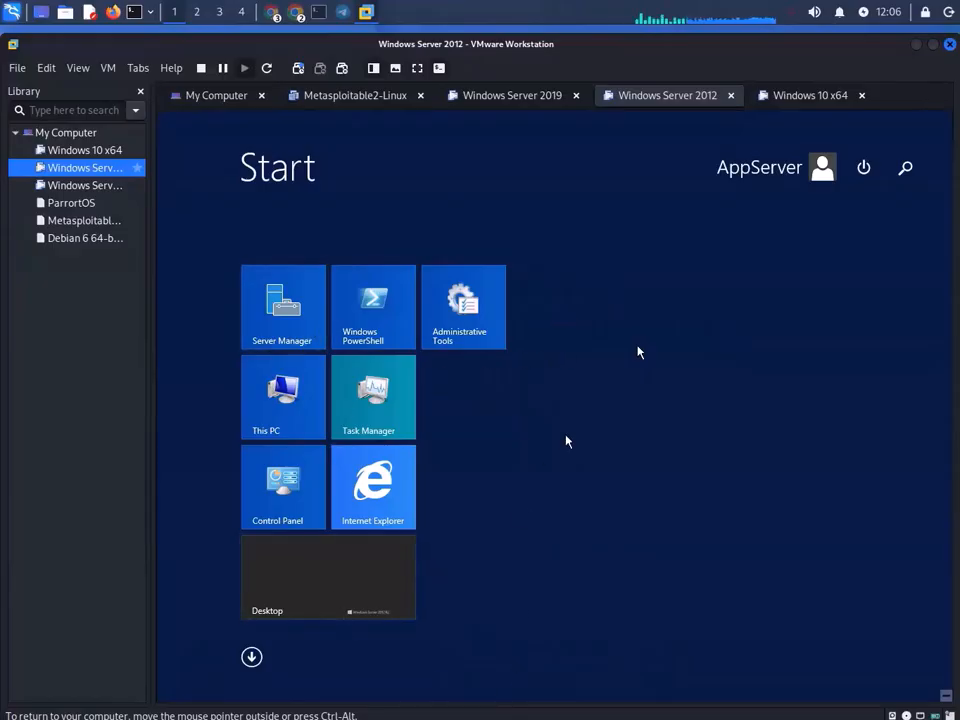
{"action": "left_click", "coordinate": [362, 553]}
- Unlock the restarted Windows 10 x64 guest with its password and open the Start menu
{"action": "left_click", "coordinate": [808, 97]}
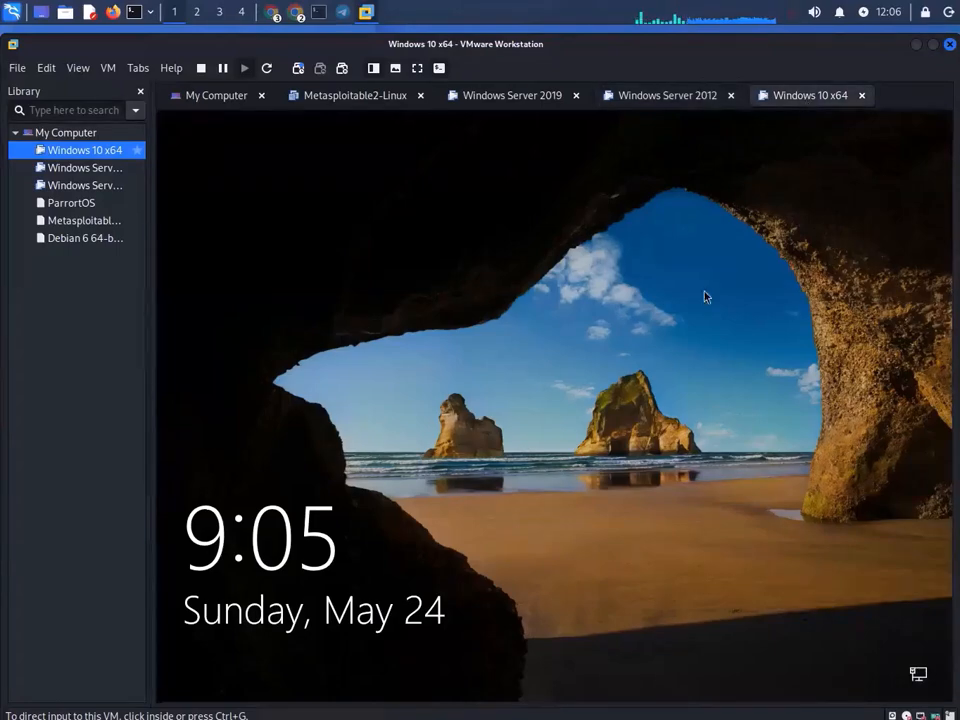
{"action": "left_click", "coordinate": [229, 583]}
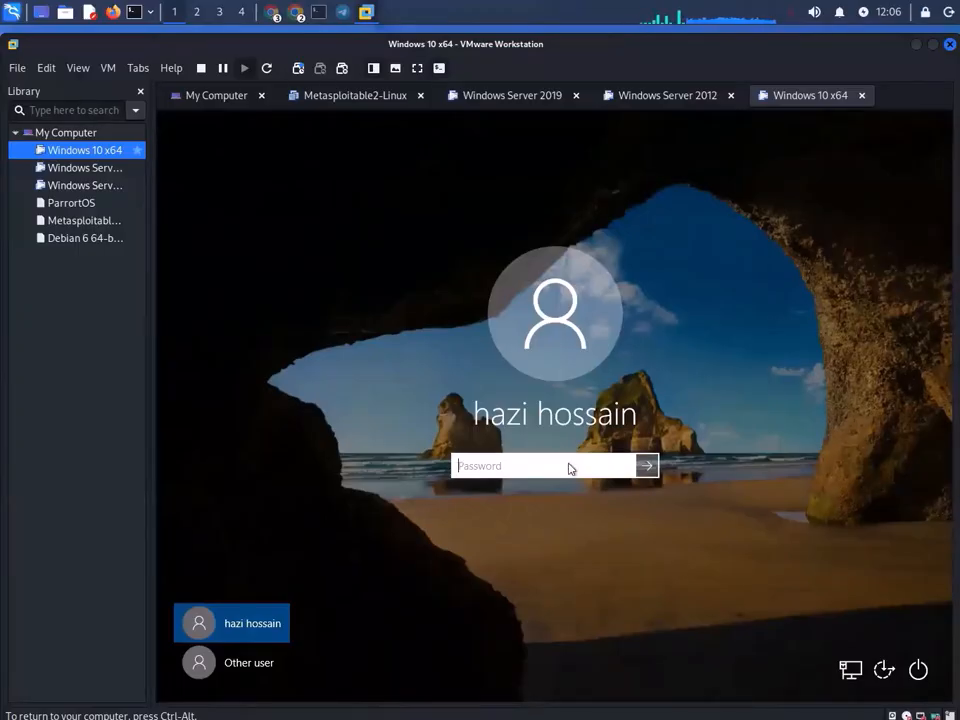
{"action": "type", "text": "••••••••••••"}
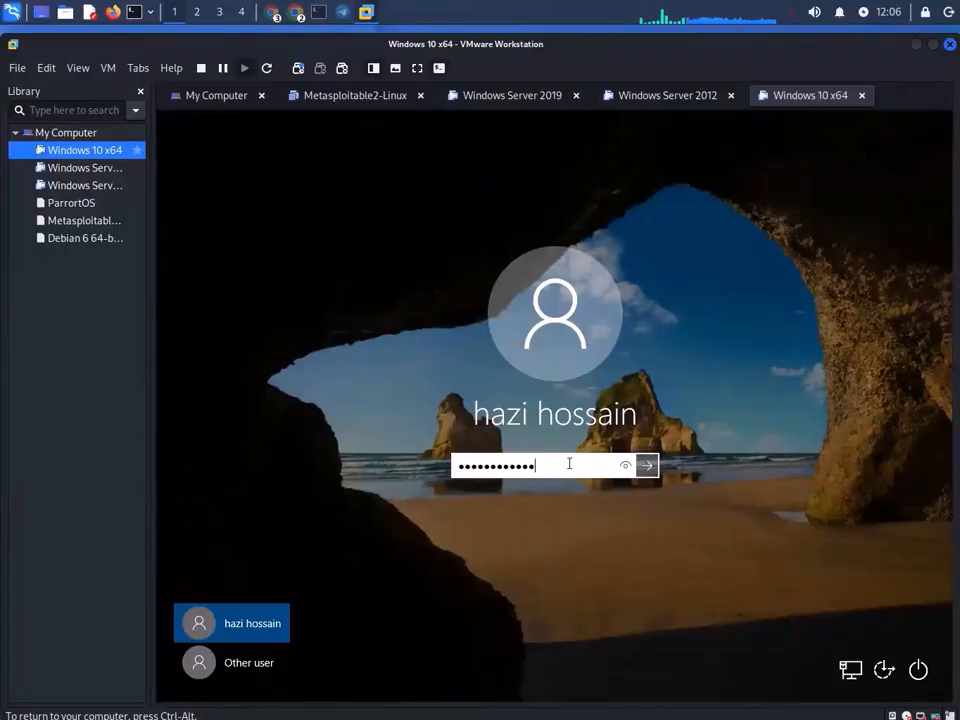
{"action": "key", "text": "Return"}
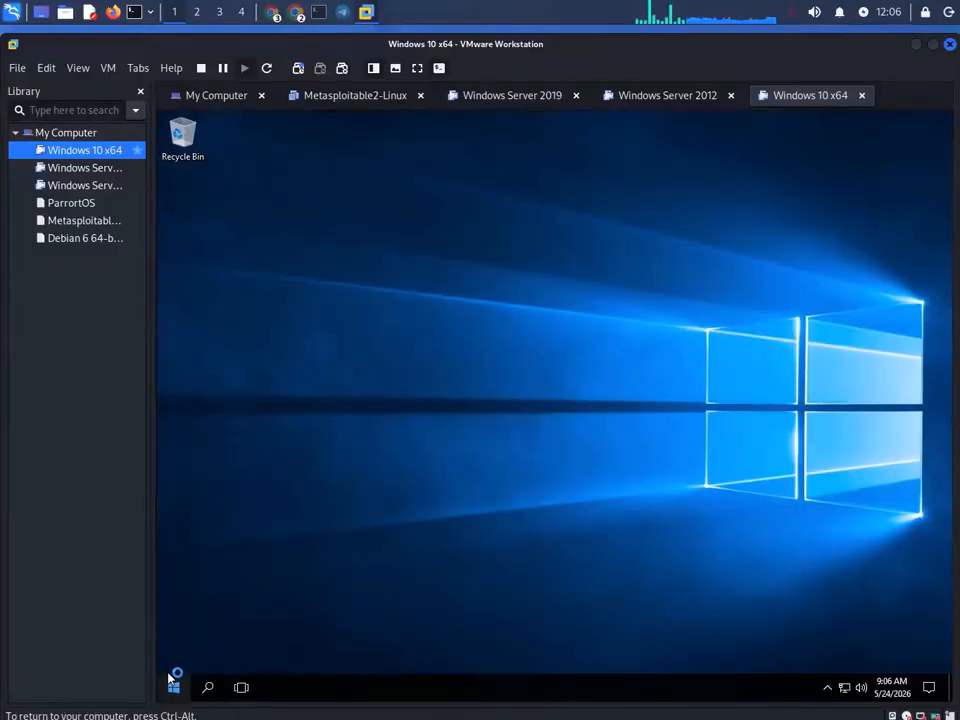
{"action": "left_click", "coordinate": [174, 687]}
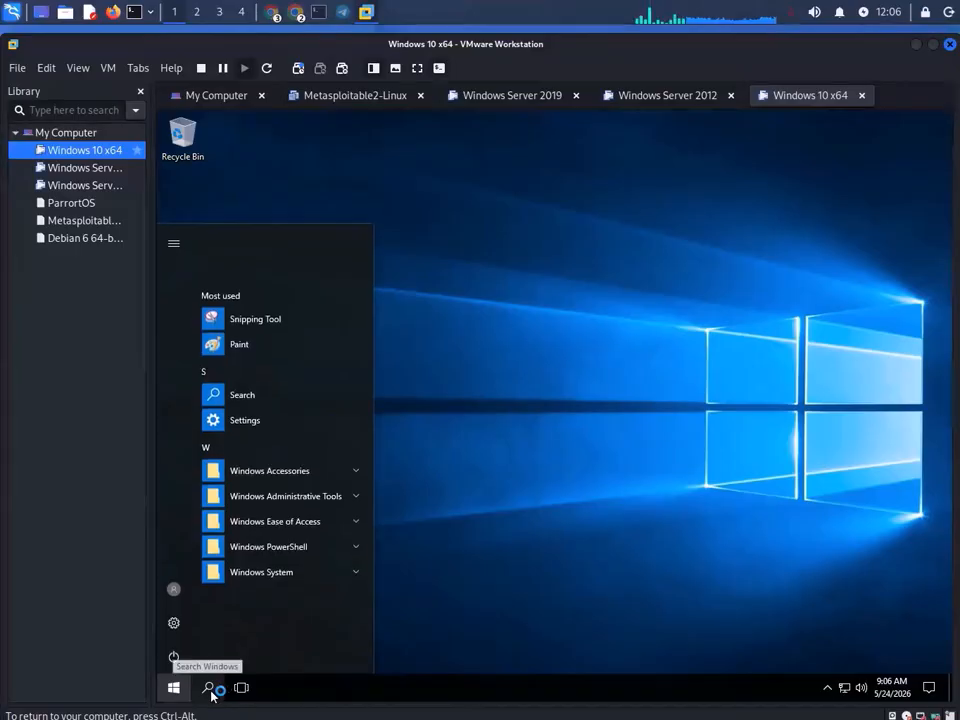
- Open Settings > Update & security > Windows Defender on the Windows 10 guest
{"action": "left_click", "coordinate": [268, 420]}
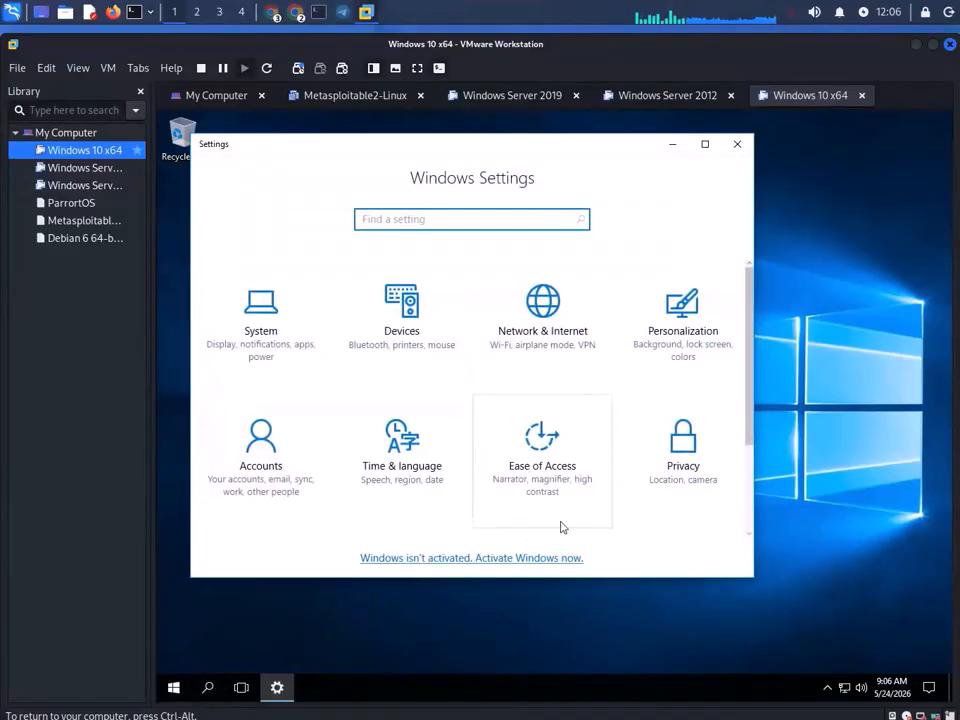
{"action": "left_click", "coordinate": [687, 445]}
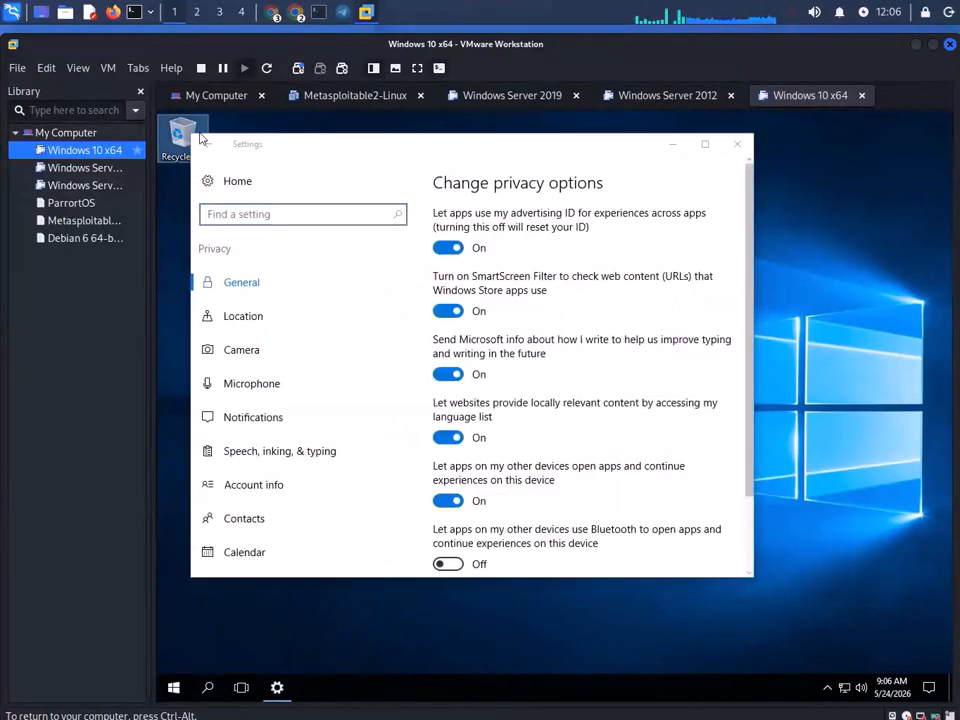
{"action": "left_click", "coordinate": [204, 143]}
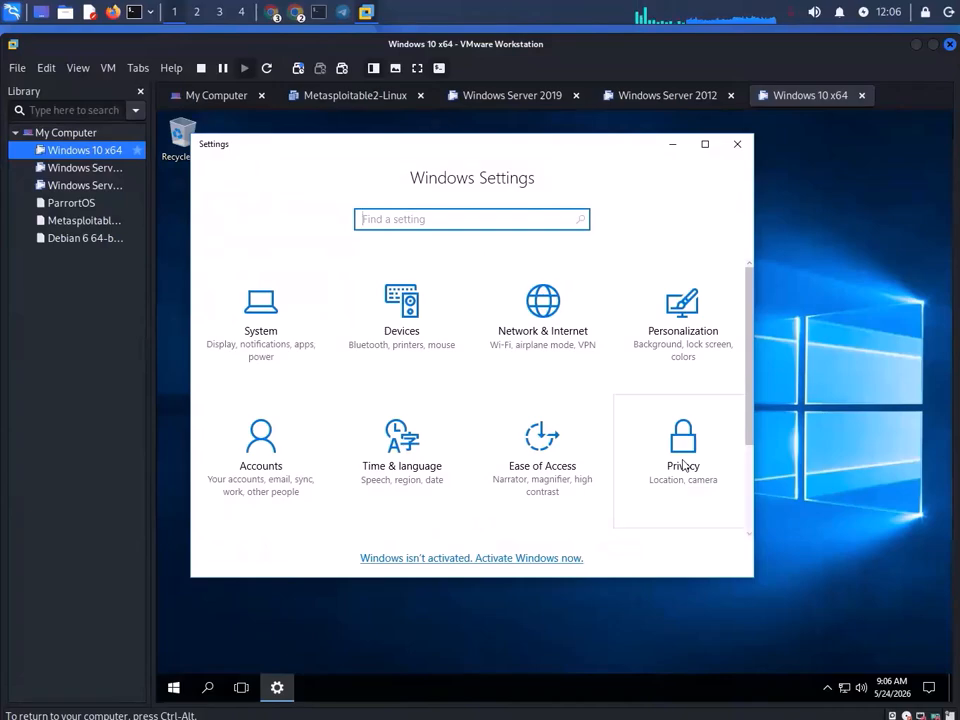
{"action": "scroll", "coordinate": [574, 424], "scroll_direction": "down", "scroll_amount": 3}
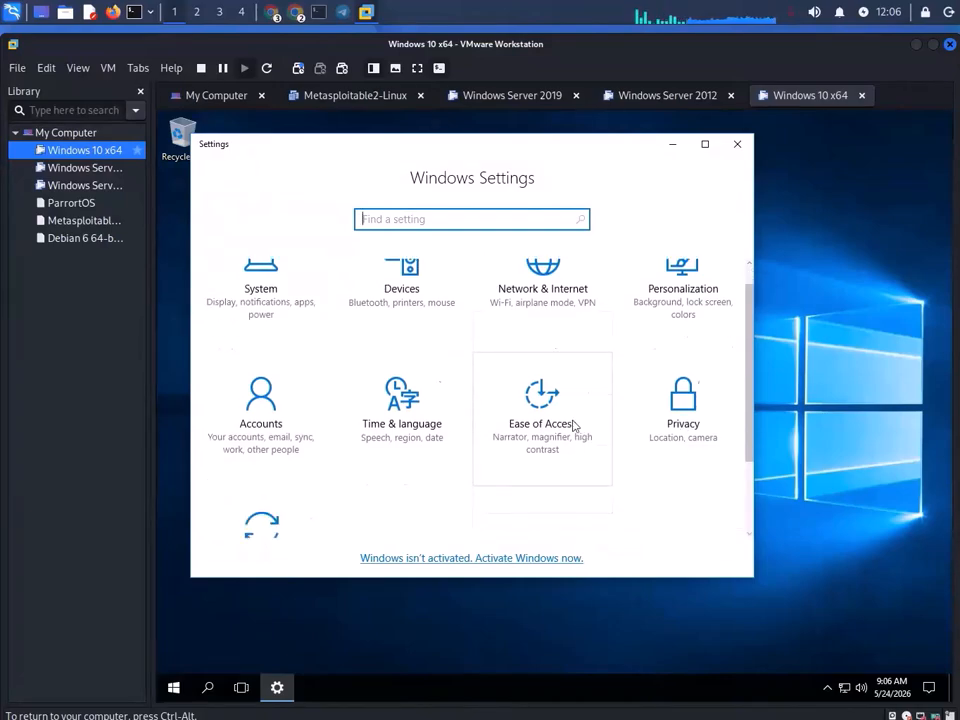
{"action": "left_click", "coordinate": [298, 469]}
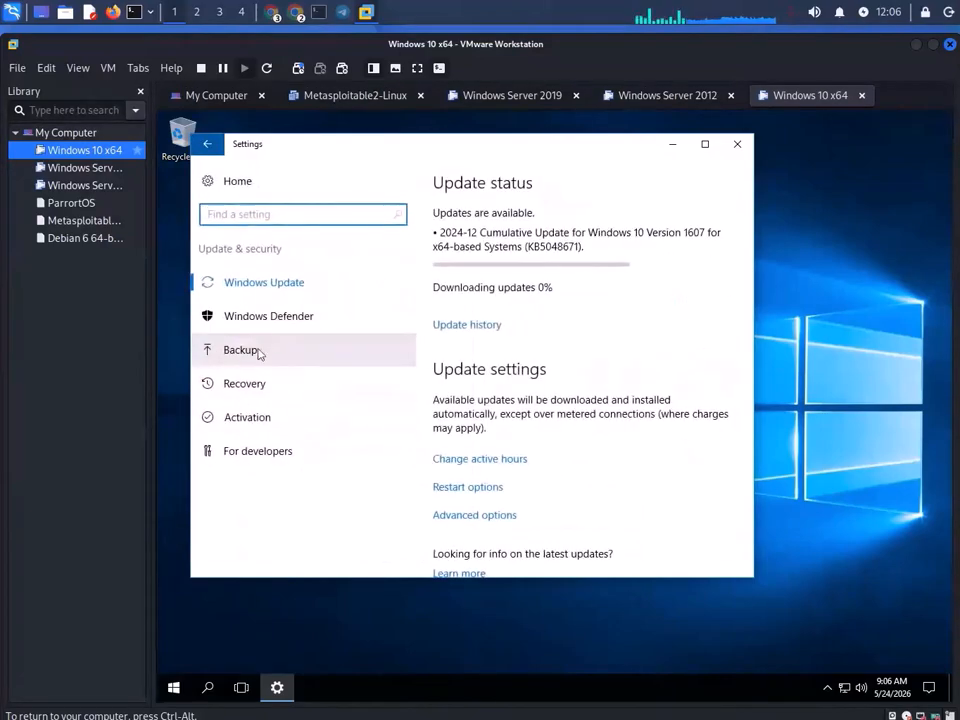
{"action": "left_click", "coordinate": [283, 328]}
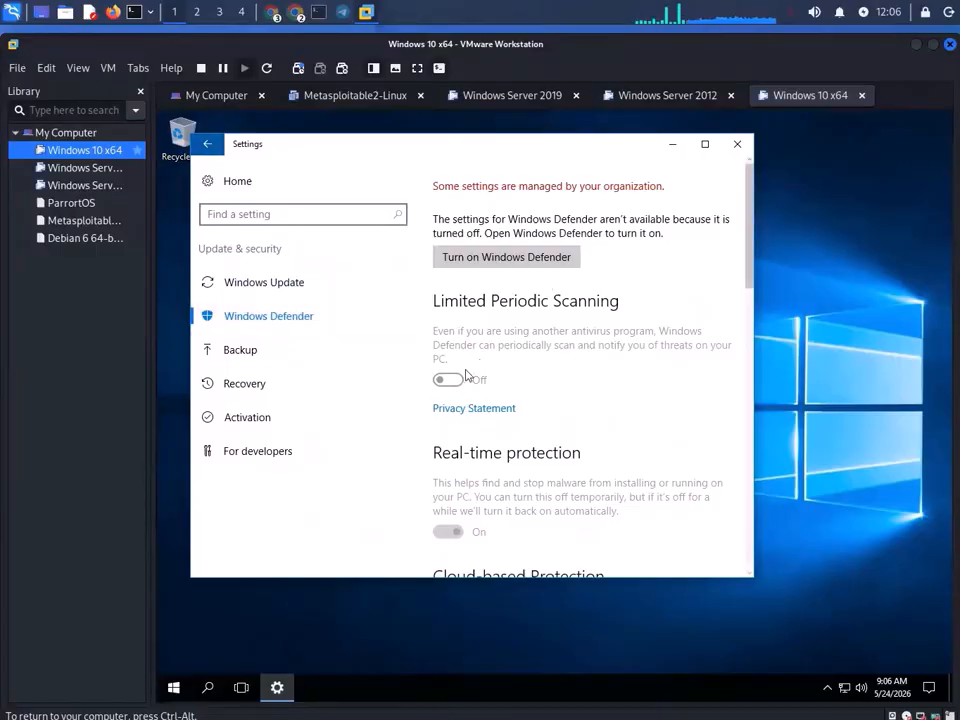
- Check that Defender shows turned off and managed by your organization, then close Settings
{"action": "scroll", "coordinate": [598, 416], "scroll_direction": "down", "scroll_amount": 4}
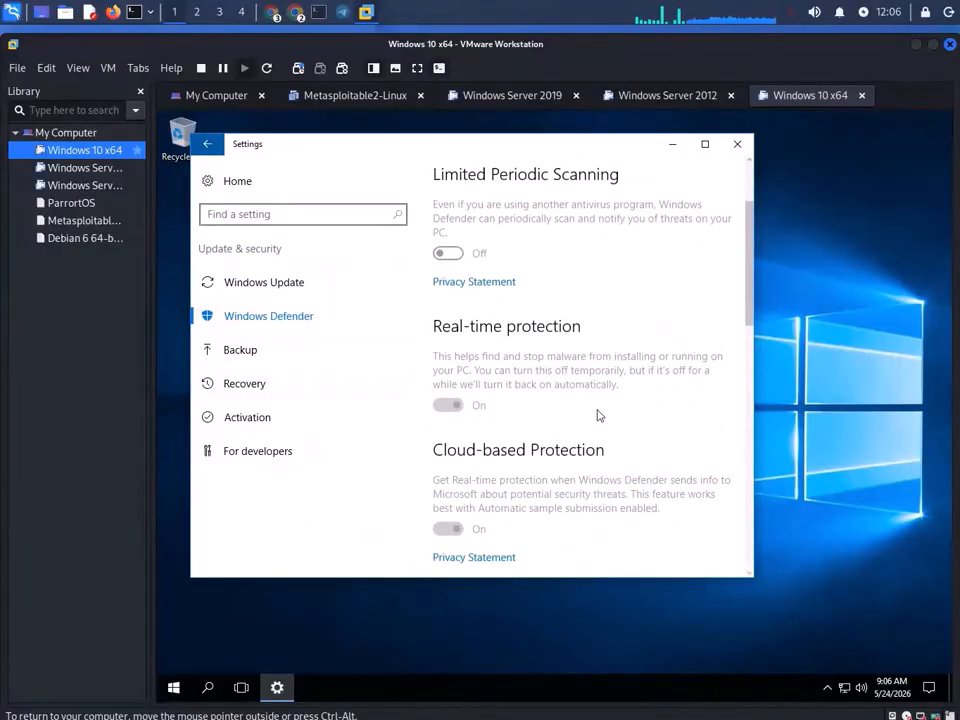
{"action": "scroll", "coordinate": [598, 416], "scroll_direction": "down", "scroll_amount": 3}
{"action": "scroll", "coordinate": [598, 414], "scroll_direction": "up", "scroll_amount": 10}
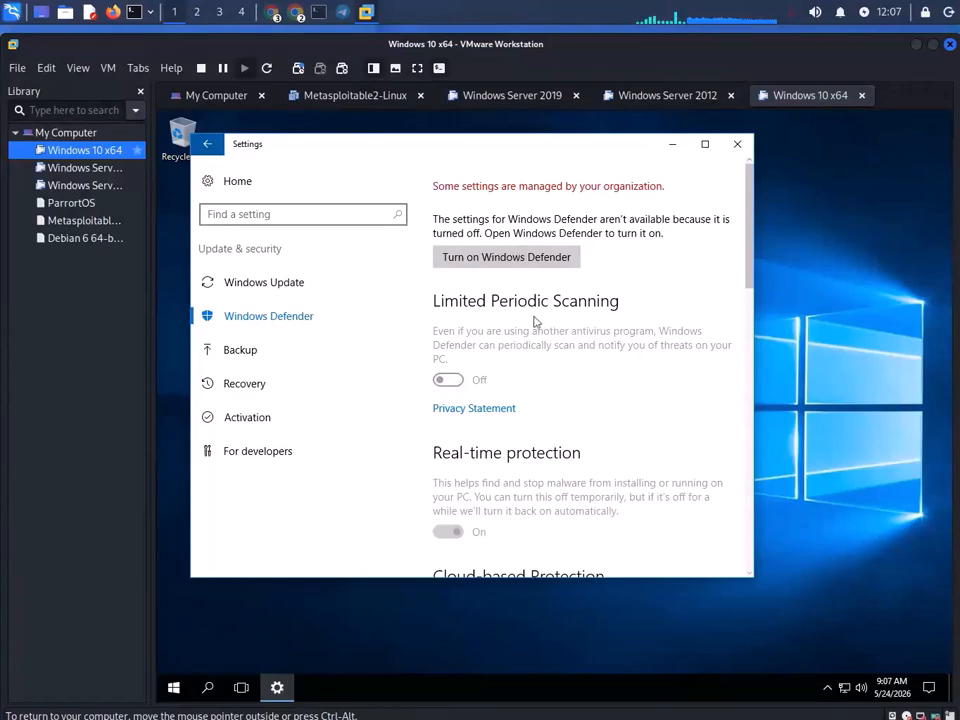
{"action": "left_click", "coordinate": [737, 145]}
- Try sleeping the Windows 10 guest, abort the state save, and release input with Ctrl+Alt
{"action": "left_click", "coordinate": [173, 687]}
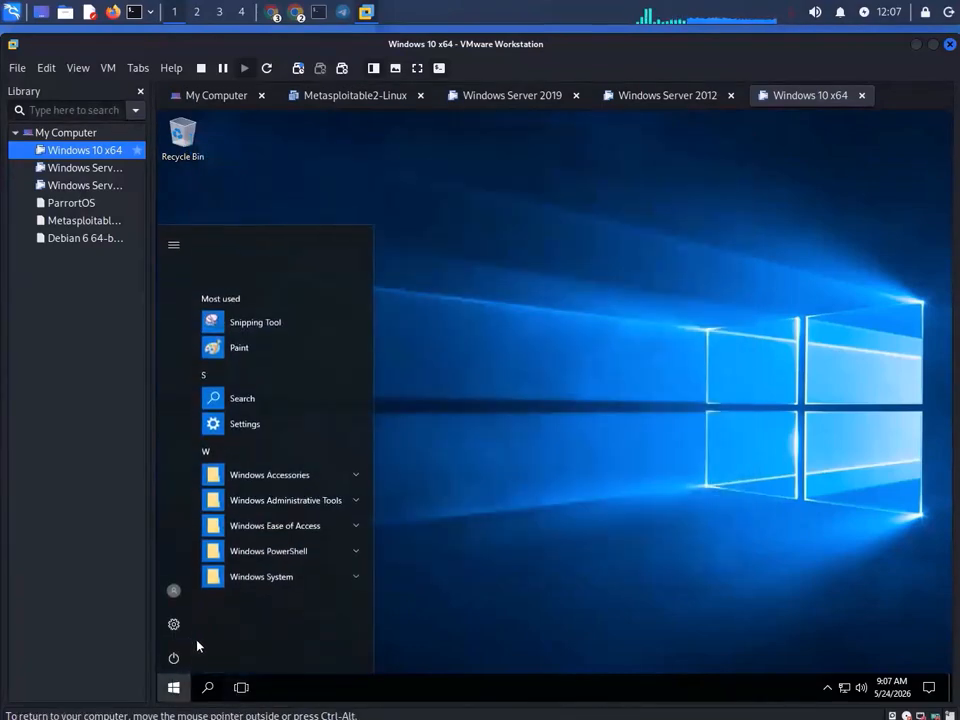
{"action": "left_click", "coordinate": [174, 656]}
{"action": "left_click", "coordinate": [214, 585]}
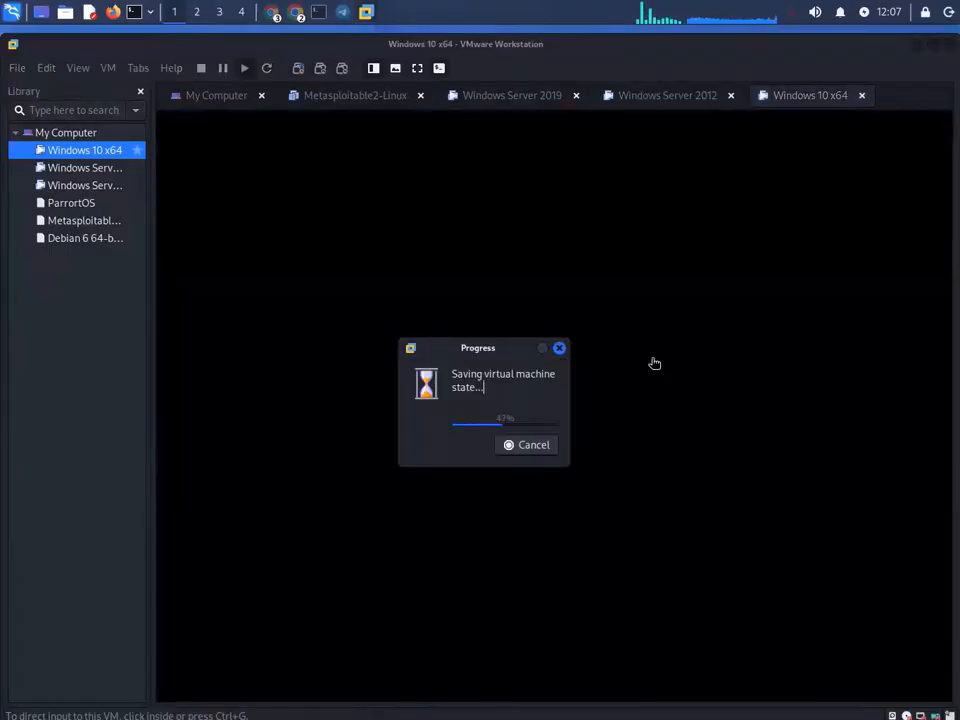
{"action": "left_click", "coordinate": [560, 348]}
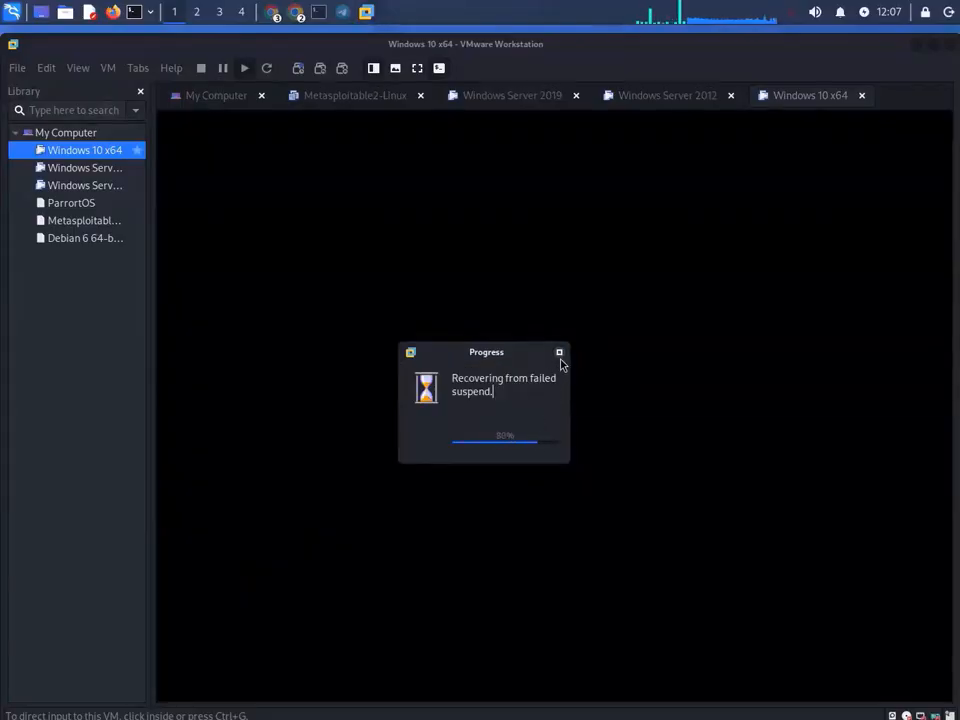
{"action": "left_click", "coordinate": [546, 339]}
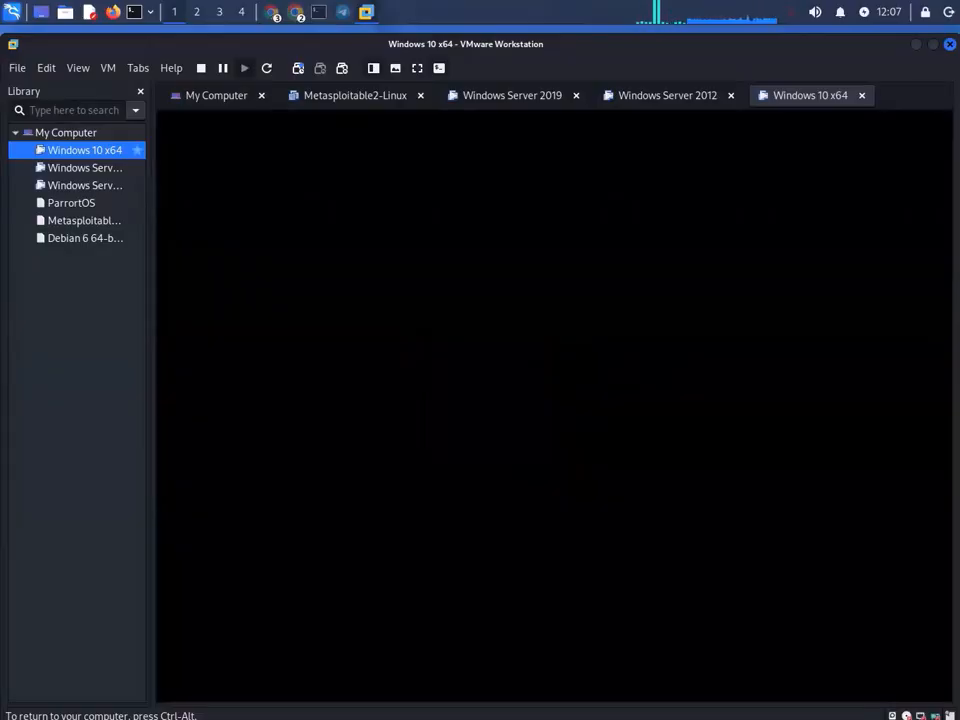
{"action": "key", "text": "ctrl+alt"}
- Suspend Windows 10 x64 via its Library context menu's Power > Suspend
{"action": "left_click", "coordinate": [108, 69]}
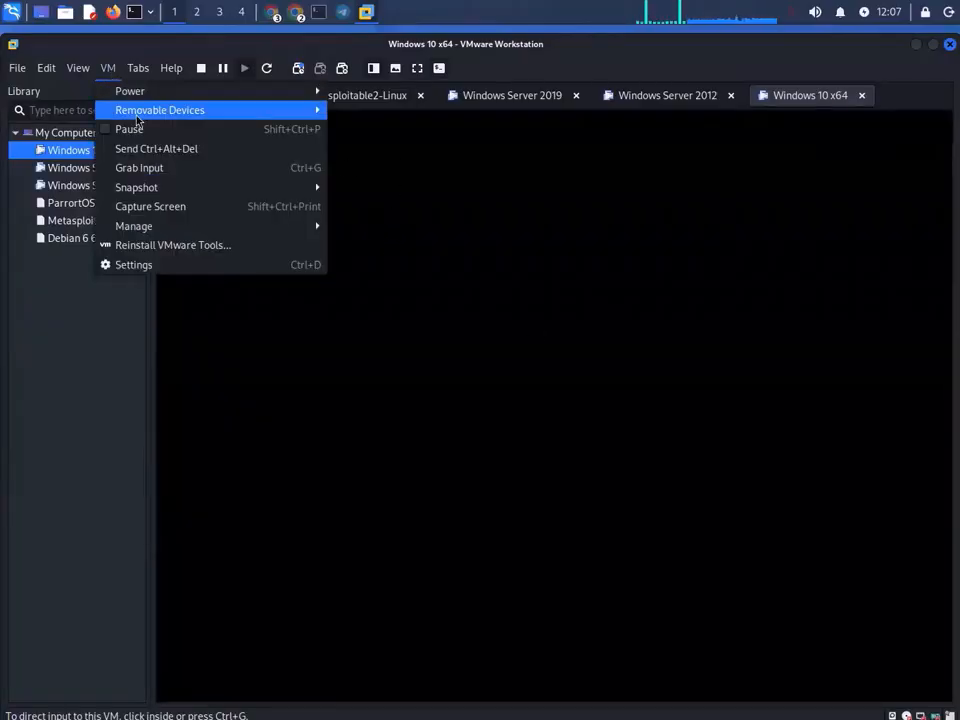
{"action": "left_click", "coordinate": [158, 150]}
{"action": "left_click", "coordinate": [107, 152]}
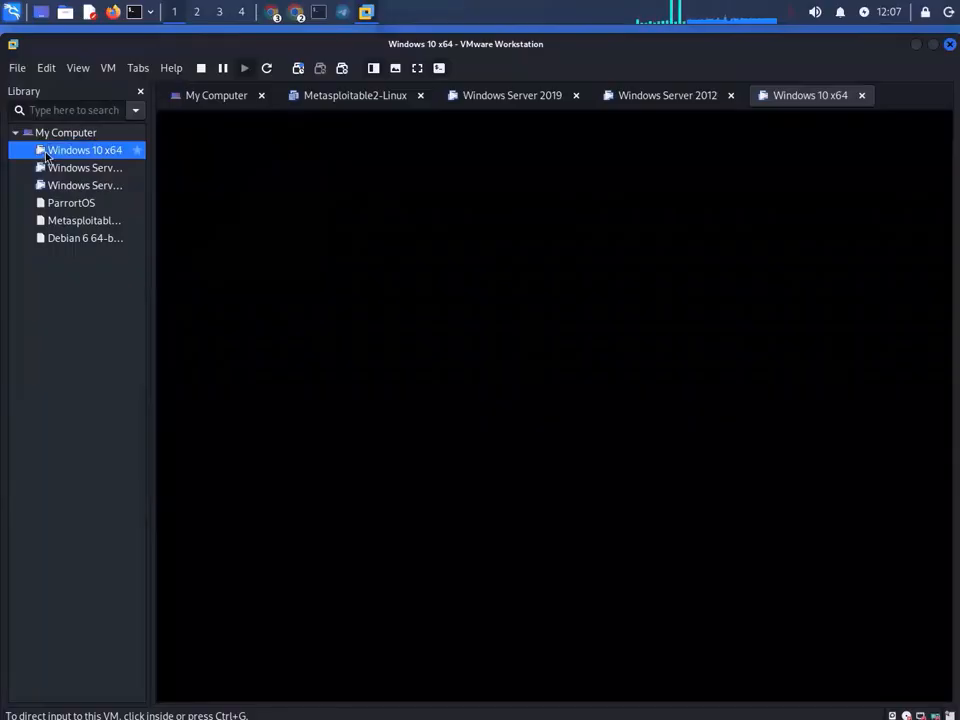
{"action": "right_click", "coordinate": [80, 150]}
{"action": "mouse_move", "coordinate": [205, 260]}
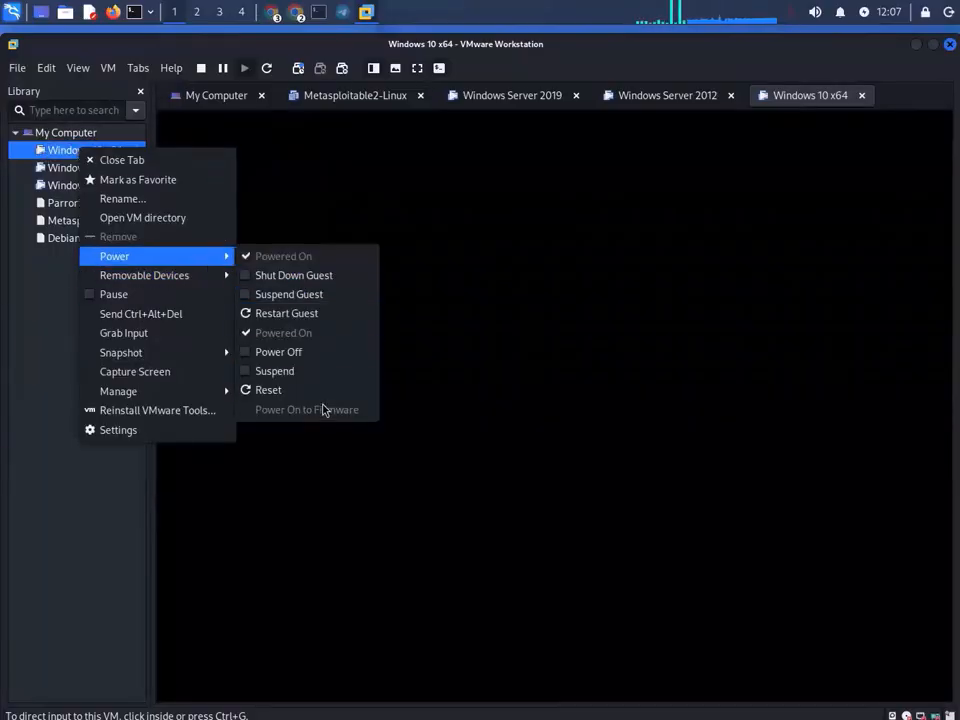
{"action": "left_click", "coordinate": [323, 390]}
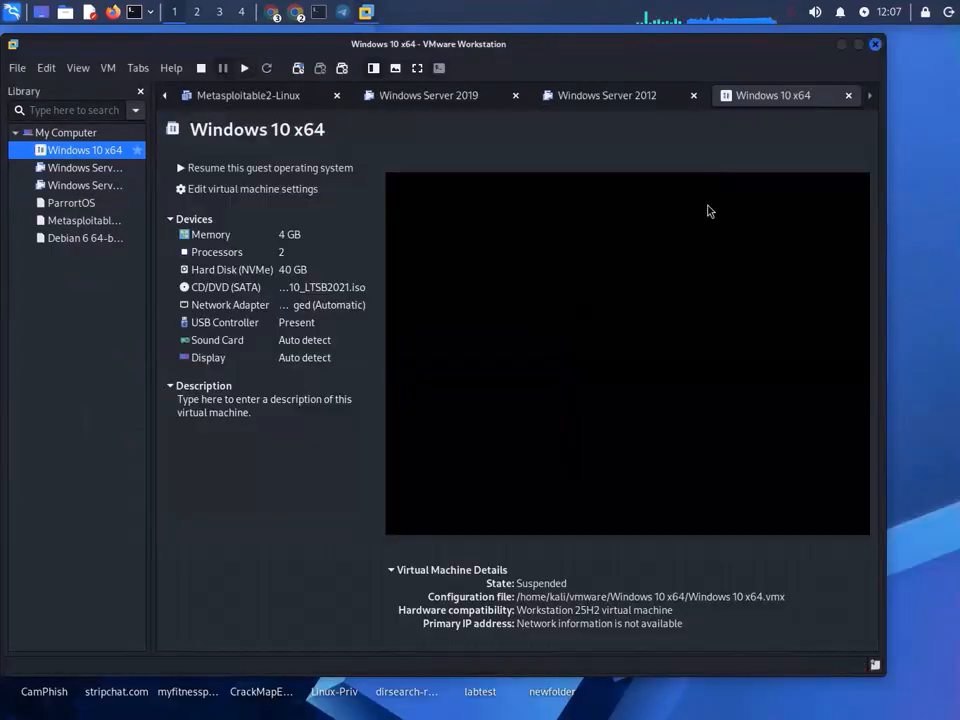
- Resume Windows 10 x64, tick 'Never show this hint again' and OK the restart after the CPU fault
{"action": "left_click", "coordinate": [300, 170]}
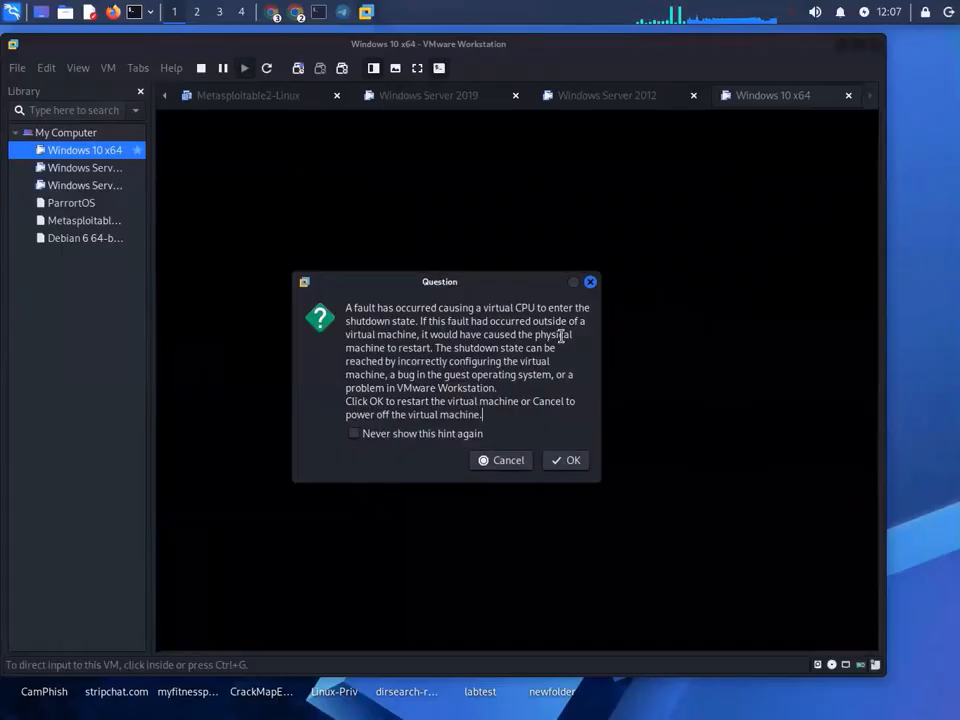
{"action": "left_click", "coordinate": [460, 436]}
{"action": "left_click", "coordinate": [572, 462]}
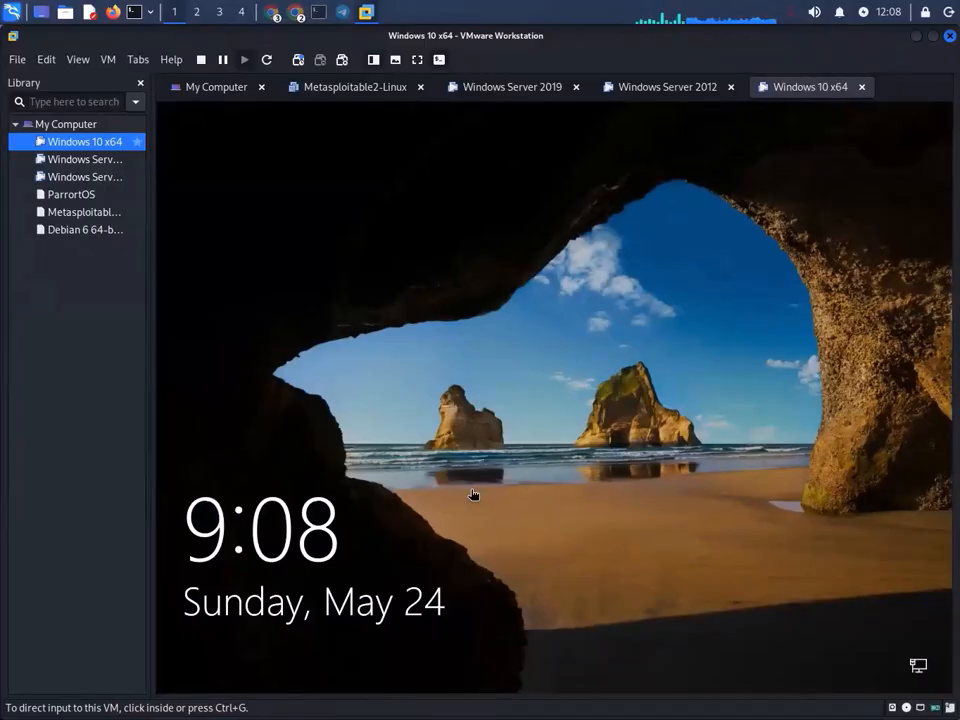
- Send Ctrl+Alt+Del to the Windows 10 guest and enter a domain user name and password under Other user
{"action": "left_click", "coordinate": [106, 59]}
{"action": "left_click", "coordinate": [150, 139]}
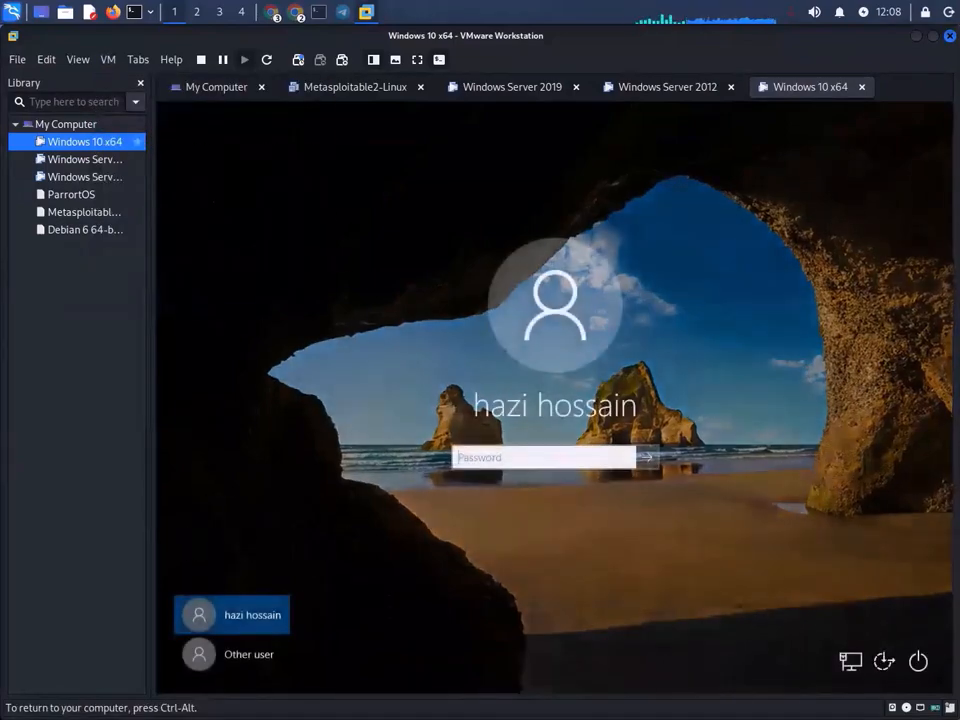
{"action": "left_click", "coordinate": [236, 662]}
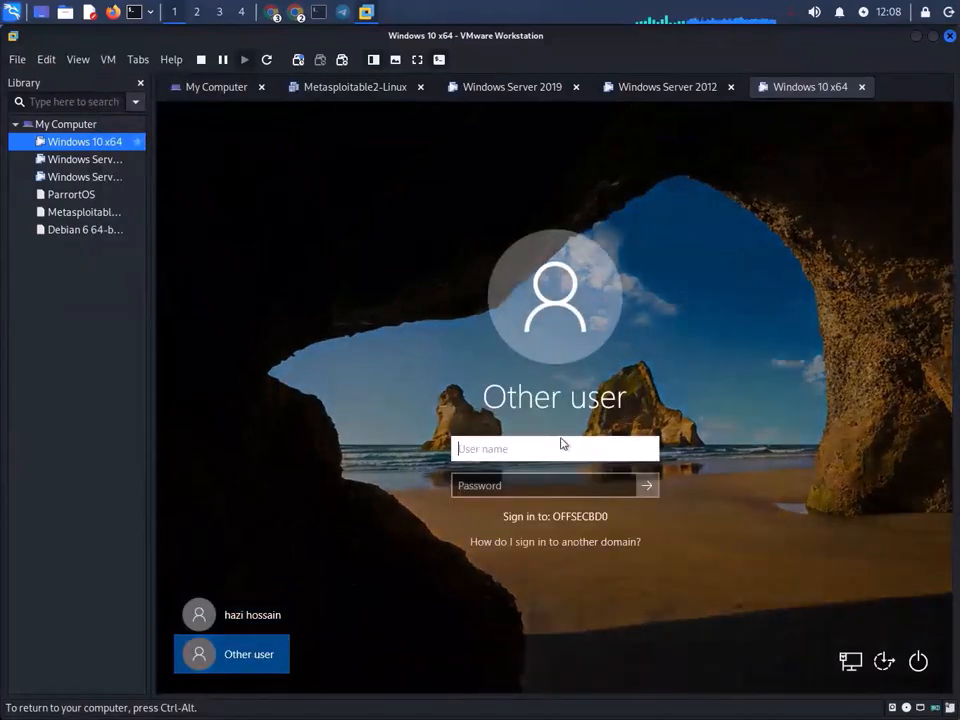
{"action": "type", "text": "sany"}
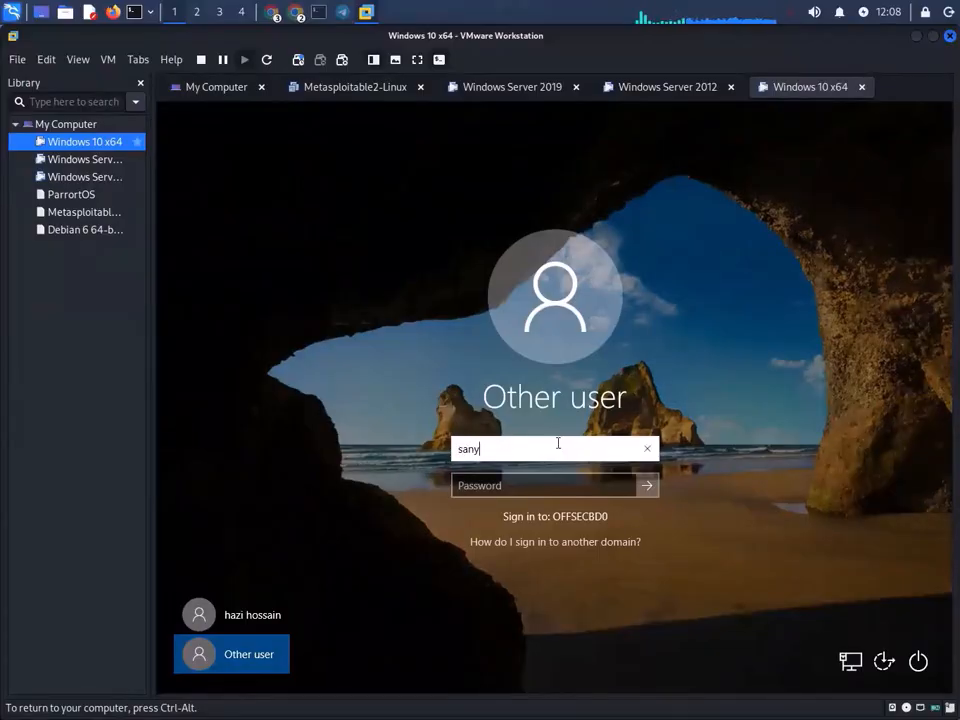
{"action": "left_click", "coordinate": [576, 487]}
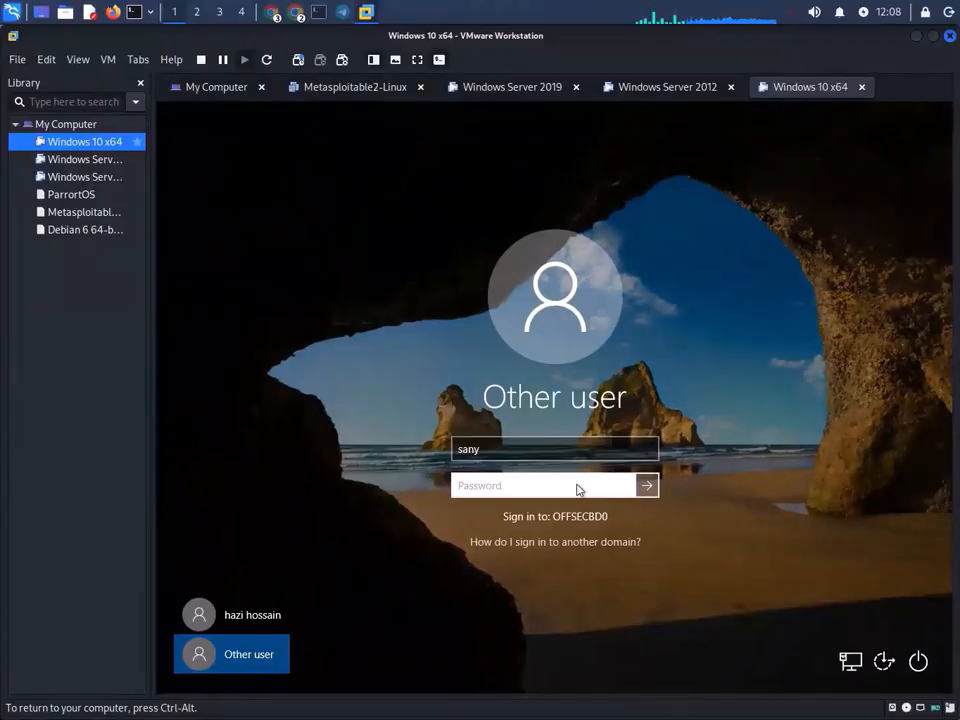
{"action": "type", "text": "p"}
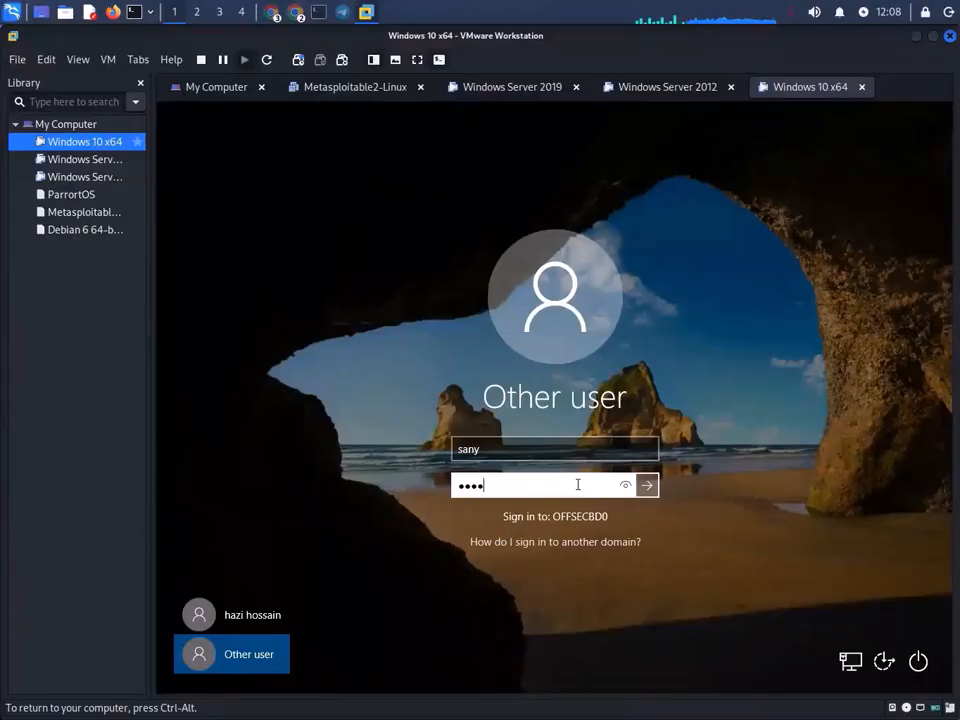
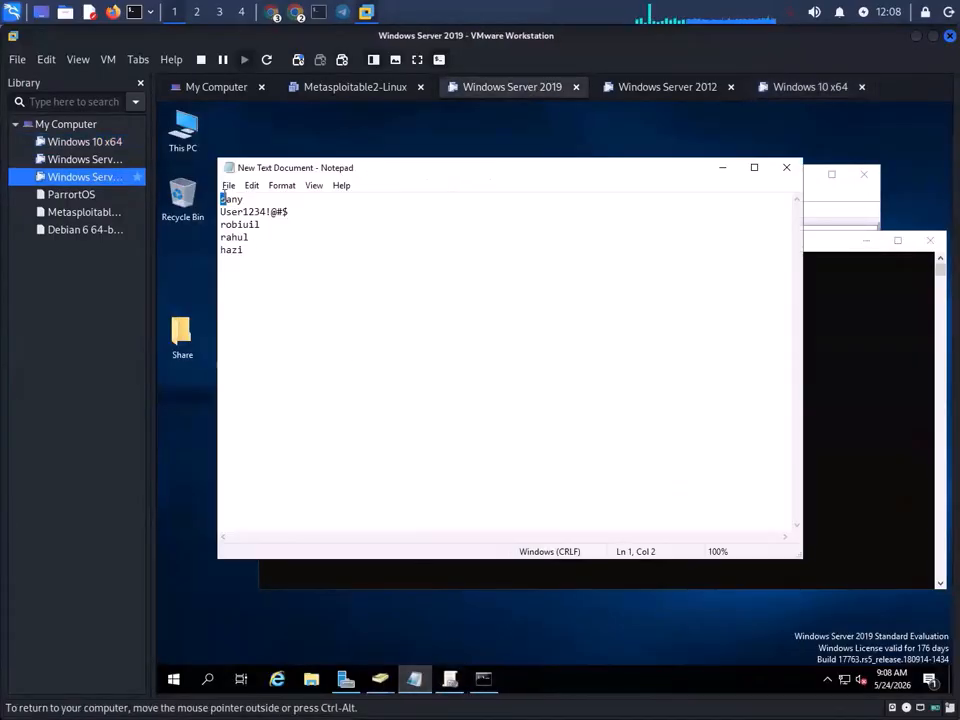
- Enter the domain user's password on the Windows 10 x64 VM and accept the must-change-password notice
{"action": "left_click", "coordinate": [805, 242]}
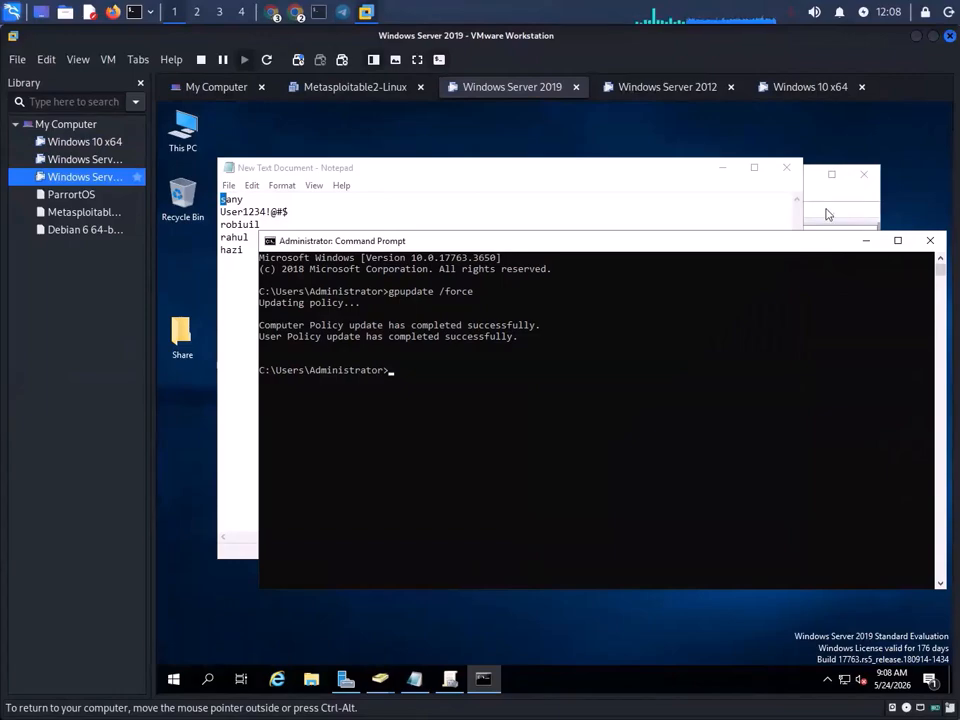
{"action": "left_click", "coordinate": [827, 213]}
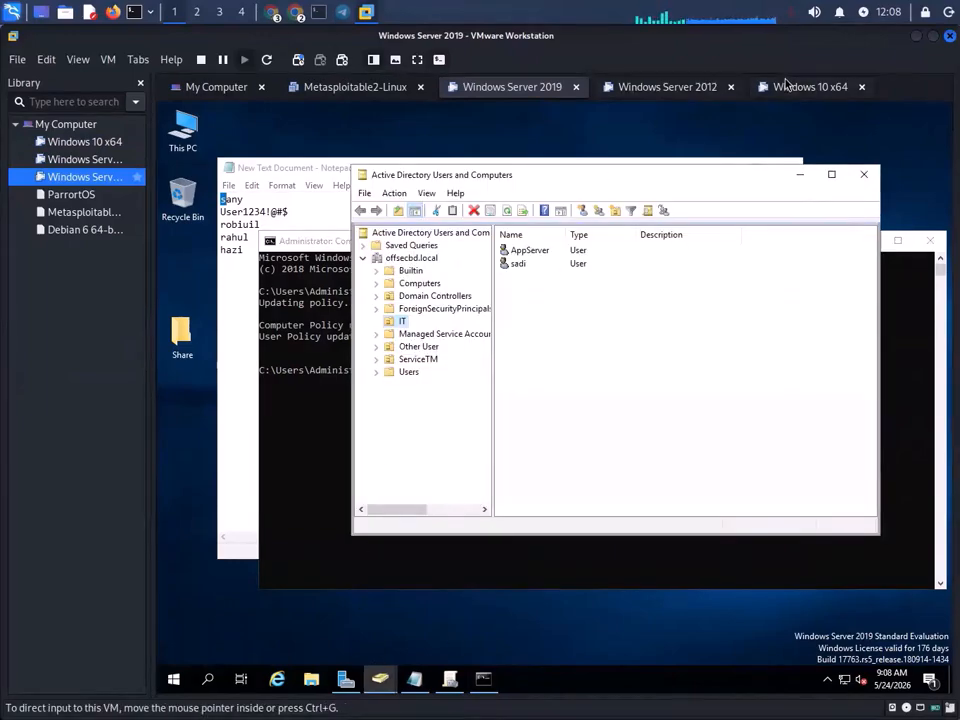
{"action": "left_click", "coordinate": [786, 88]}
{"action": "left_click", "coordinate": [495, 480]}
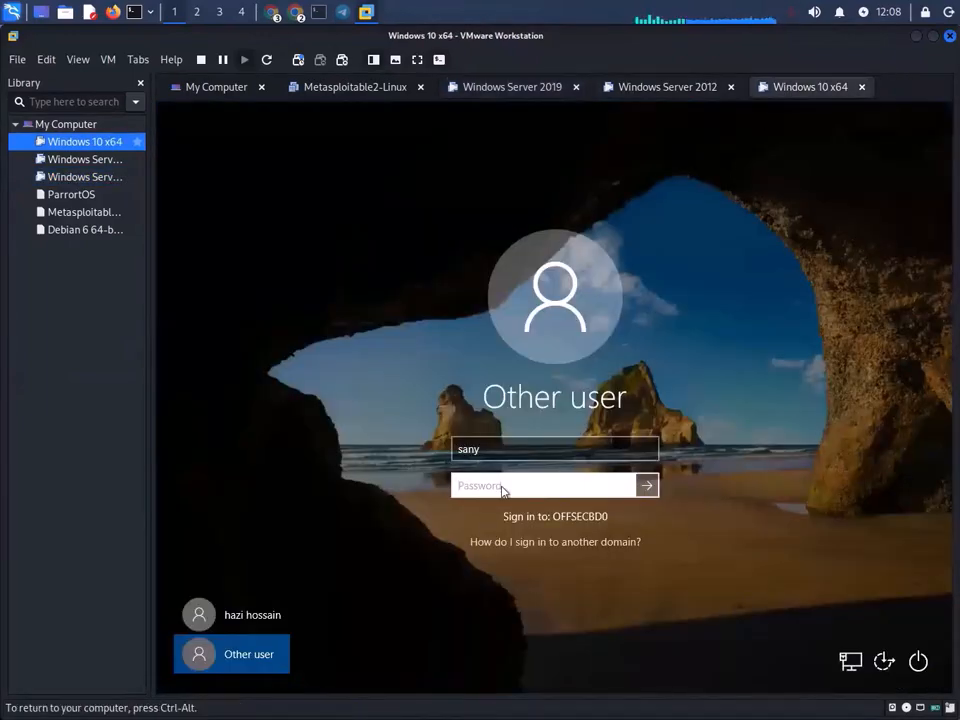
{"action": "type", "text": "P"}
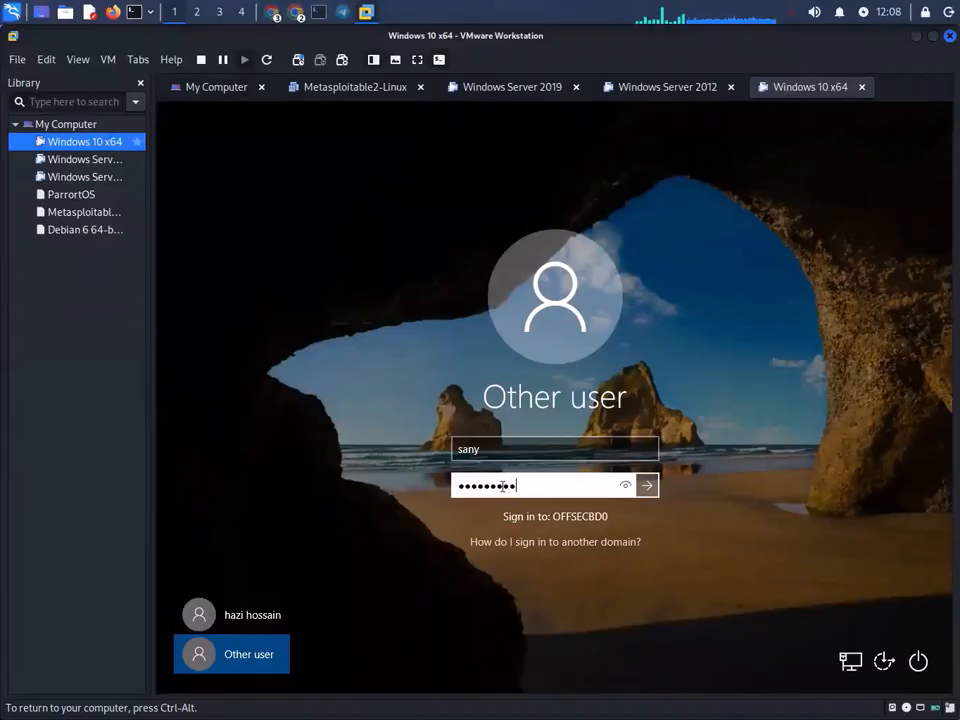
{"action": "key", "text": "Return"}
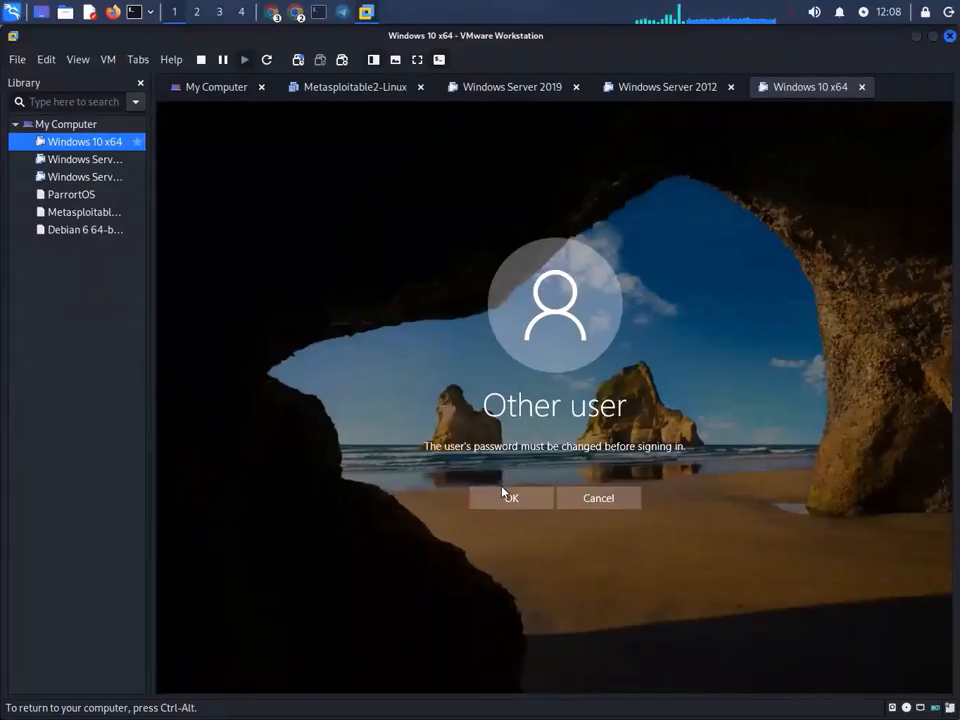
{"action": "left_click", "coordinate": [505, 494]}
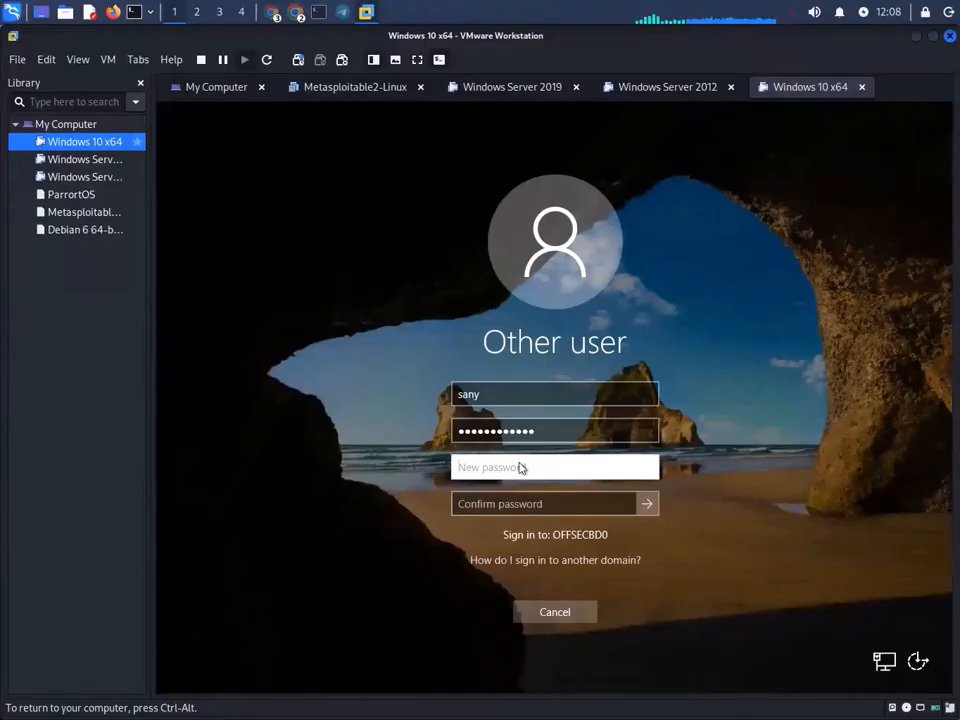
- Enter and confirm a new password for the domain user, then dismiss the update error
{"action": "type", "text": "••••••••••••"}
{"action": "left_click", "coordinate": [519, 508]}
{"action": "type", "text": "••••••••"}
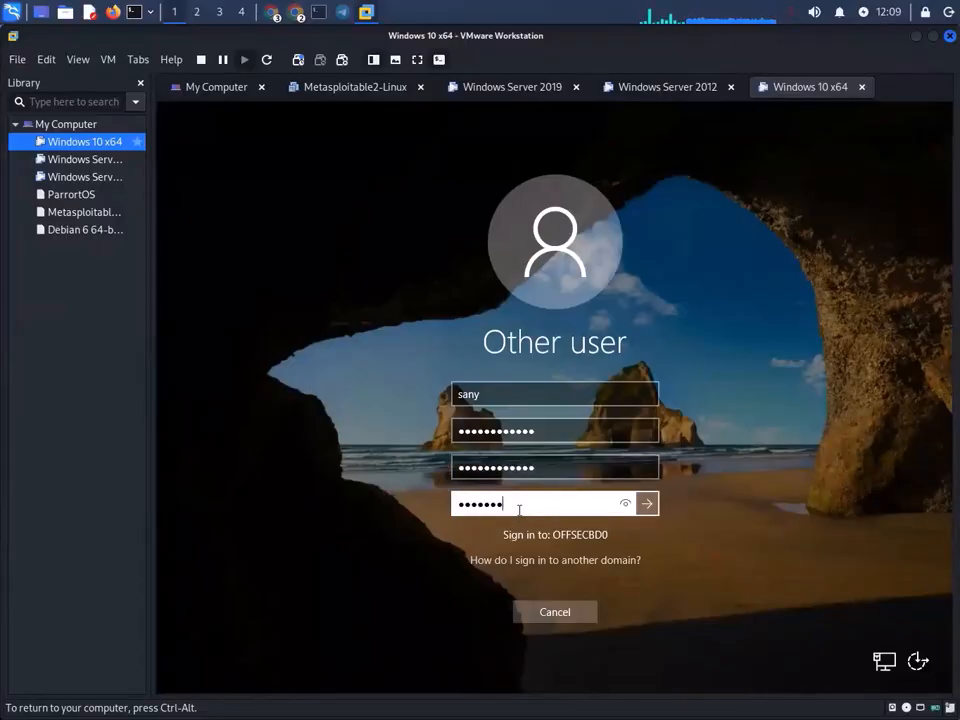
{"action": "type", "text": "••••"}
{"action": "key", "text": "Return"}
{"action": "left_click", "coordinate": [540, 519]}
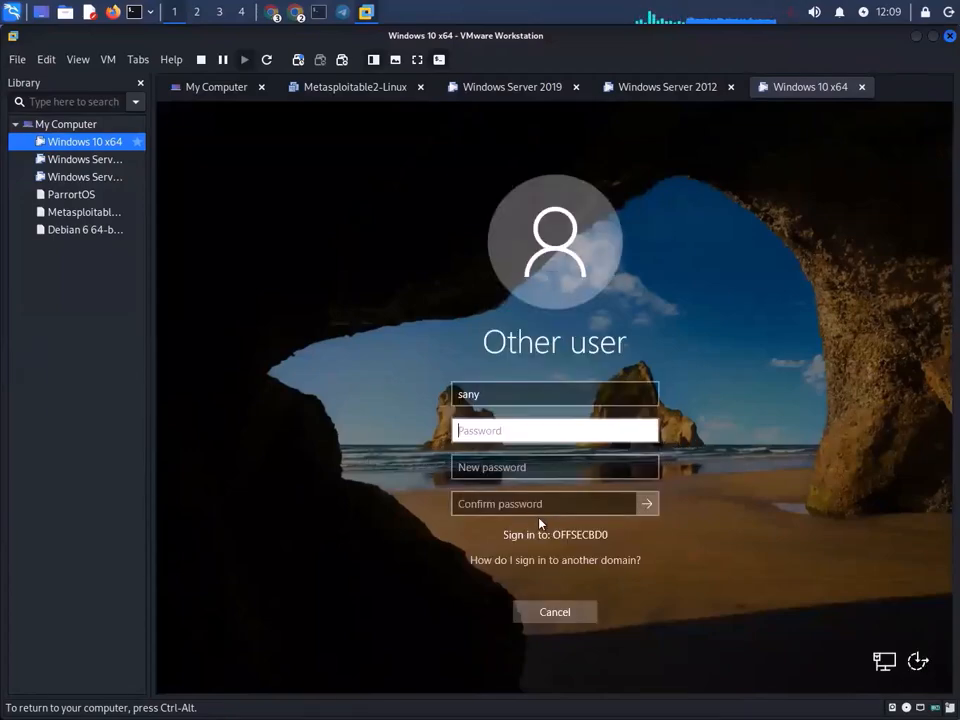
- Glance at the Windows Server 2012 and 2019 machines, then cancel the Windows 10 password-change form
{"action": "left_click", "coordinate": [681, 86]}
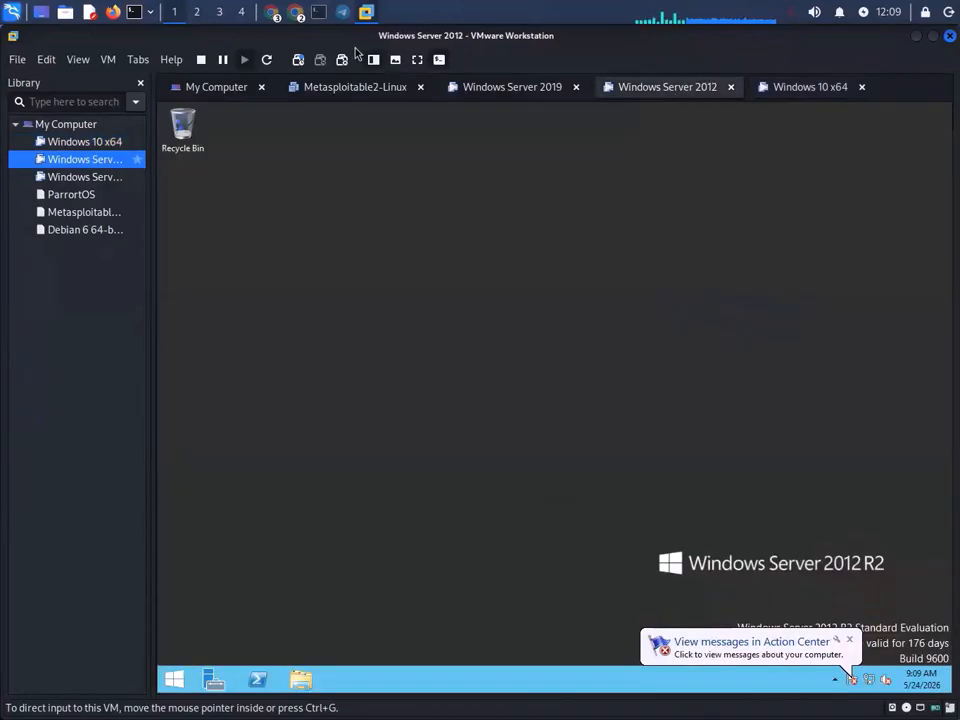
{"action": "left_click", "coordinate": [556, 92]}
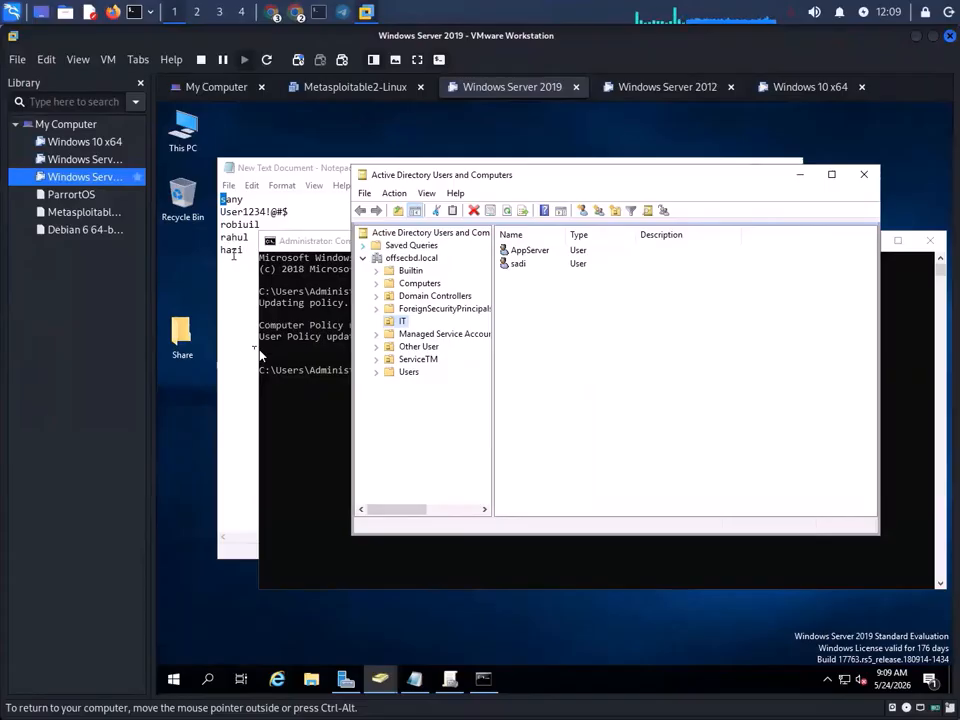
{"action": "left_click", "coordinate": [806, 89]}
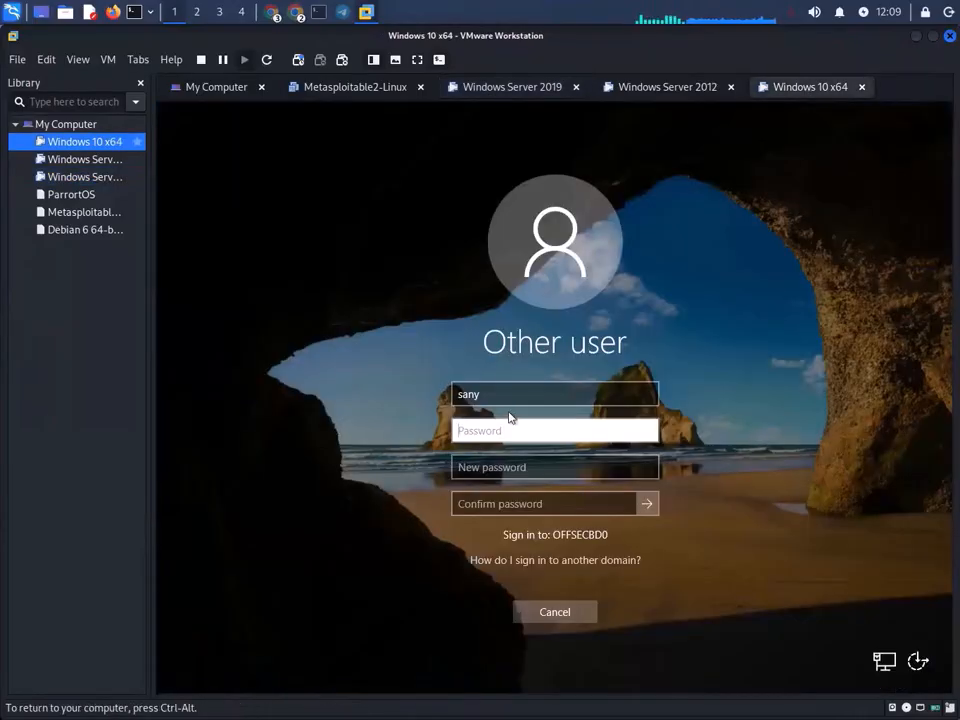
{"action": "left_click", "coordinate": [505, 393]}
{"action": "left_click", "coordinate": [562, 614]}
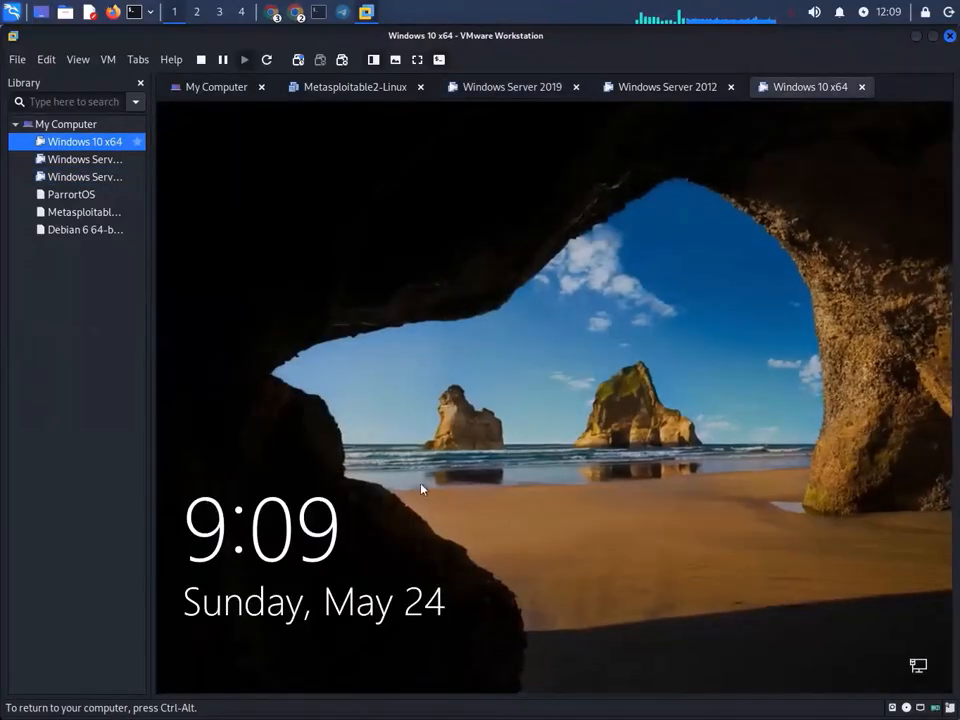
- Leave an empty Other user sign-in on Windows 10 and return to the Windows Server 2019 VM
{"action": "left_click", "coordinate": [551, 508]}
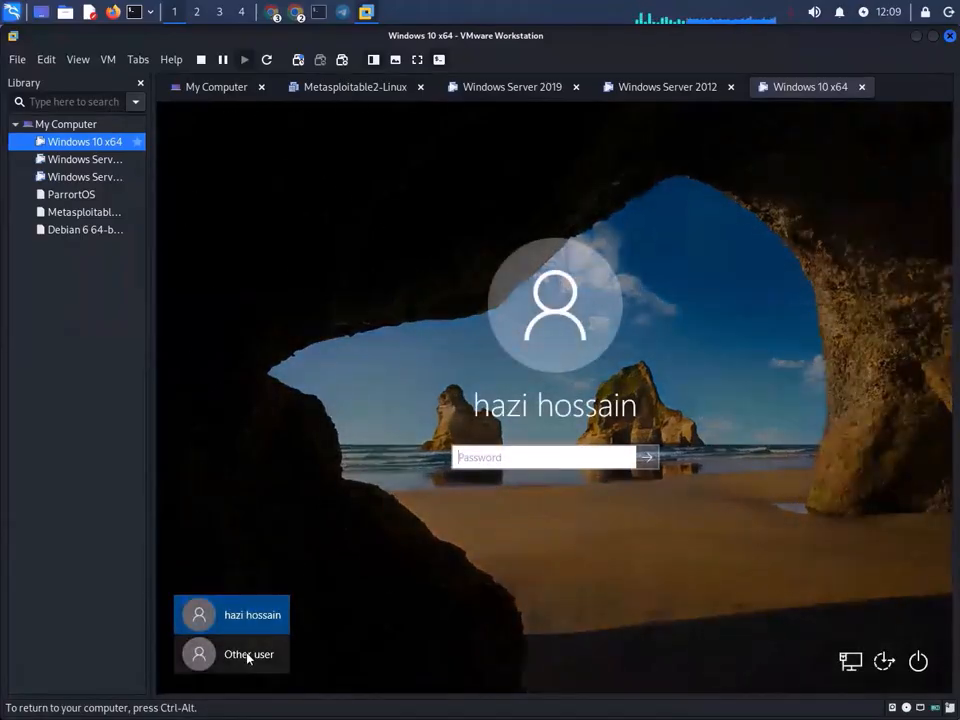
{"action": "left_click", "coordinate": [246, 654]}
{"action": "type", "text": "R"}
{"action": "key", "text": "BackSpace"}
{"action": "key", "text": "BackSpace"}
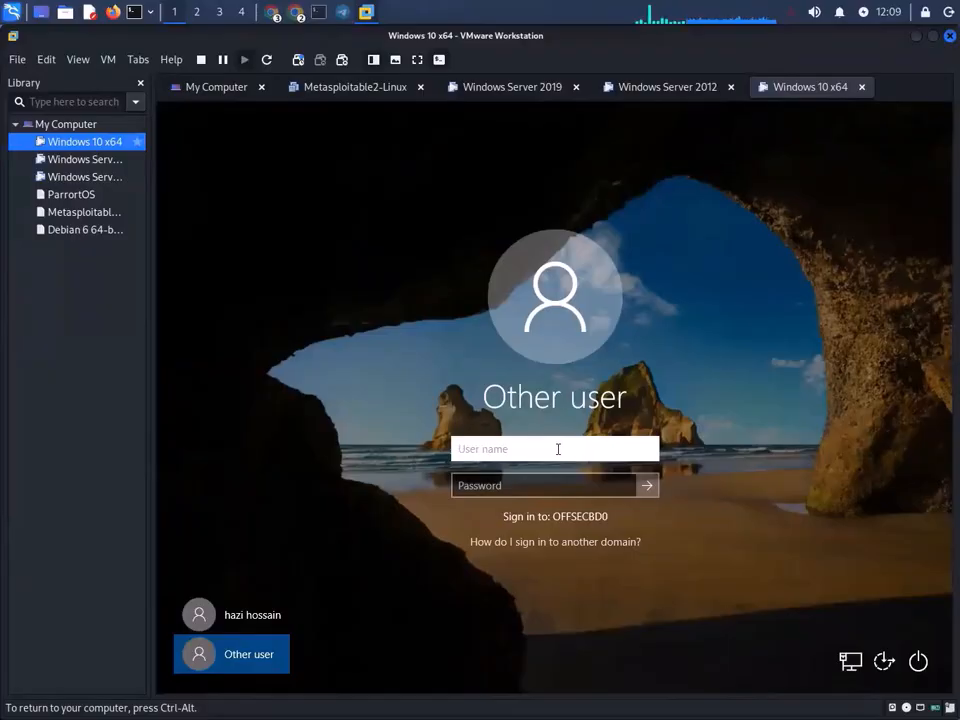
{"action": "key", "text": "ctrl+alt"}
{"action": "left_click", "coordinate": [508, 90]}
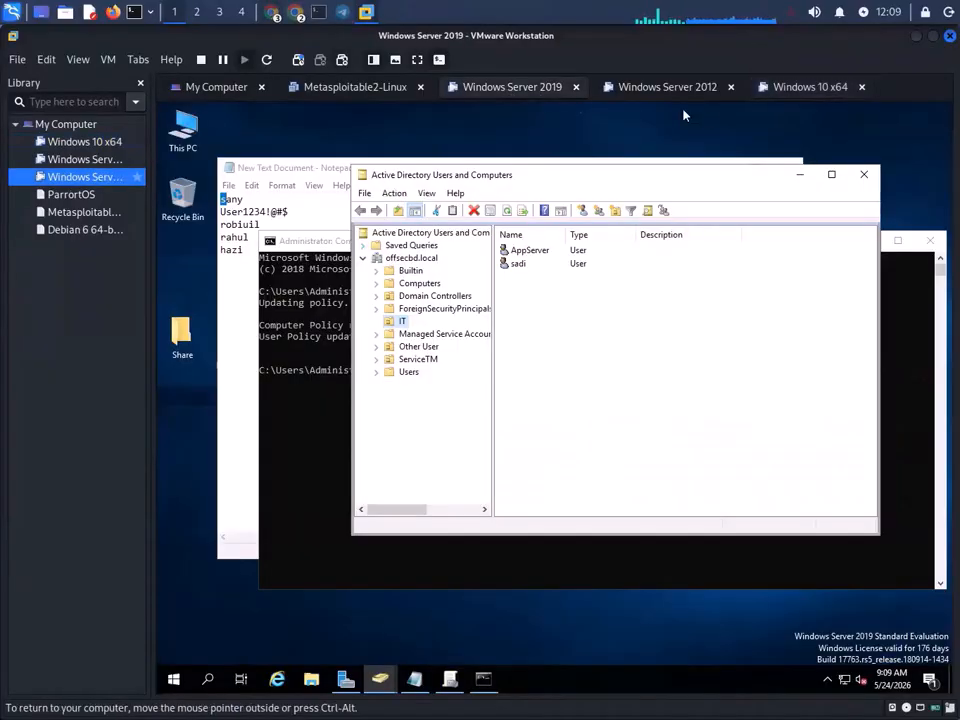
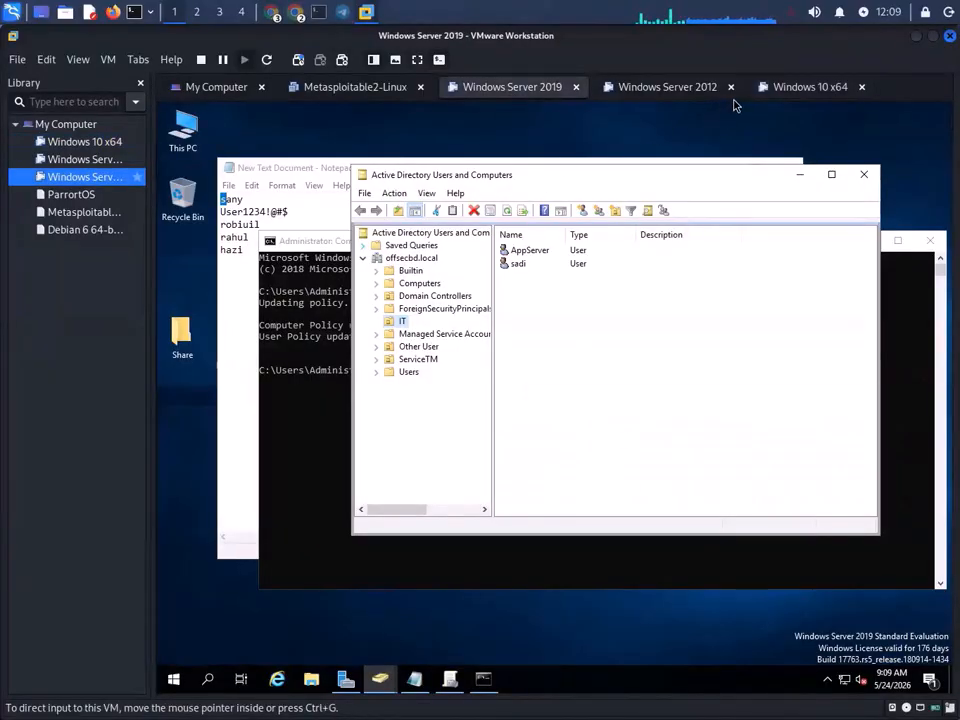
- Sign in to the Windows 10 VM as the domain user with its username and password
{"action": "left_click", "coordinate": [805, 88]}
{"action": "type", "text": "rahul"}
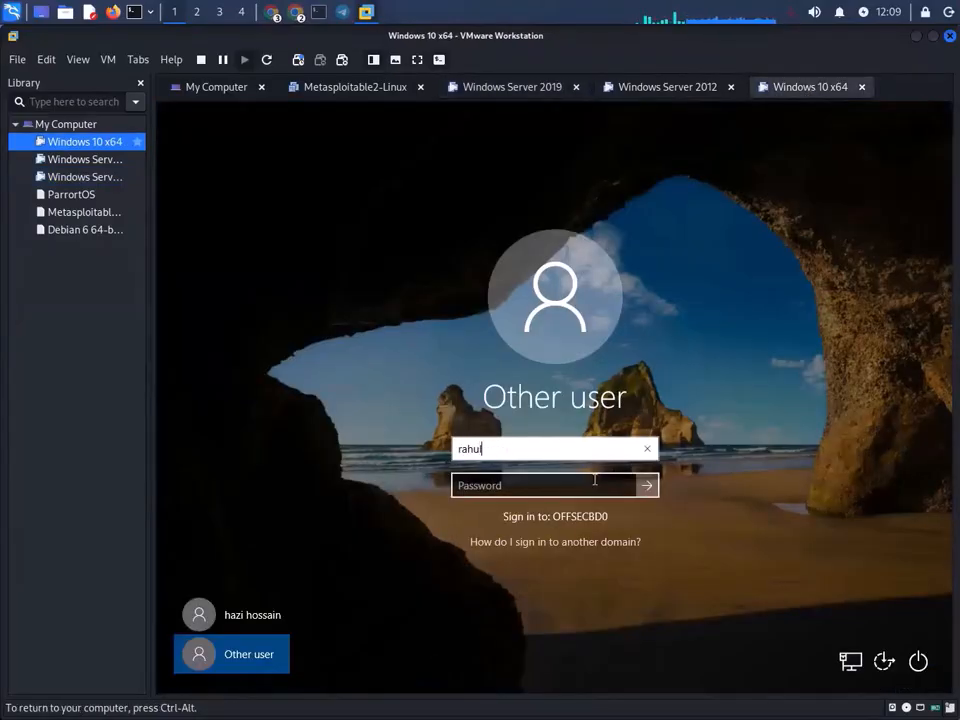
{"action": "left_click", "coordinate": [581, 483]}
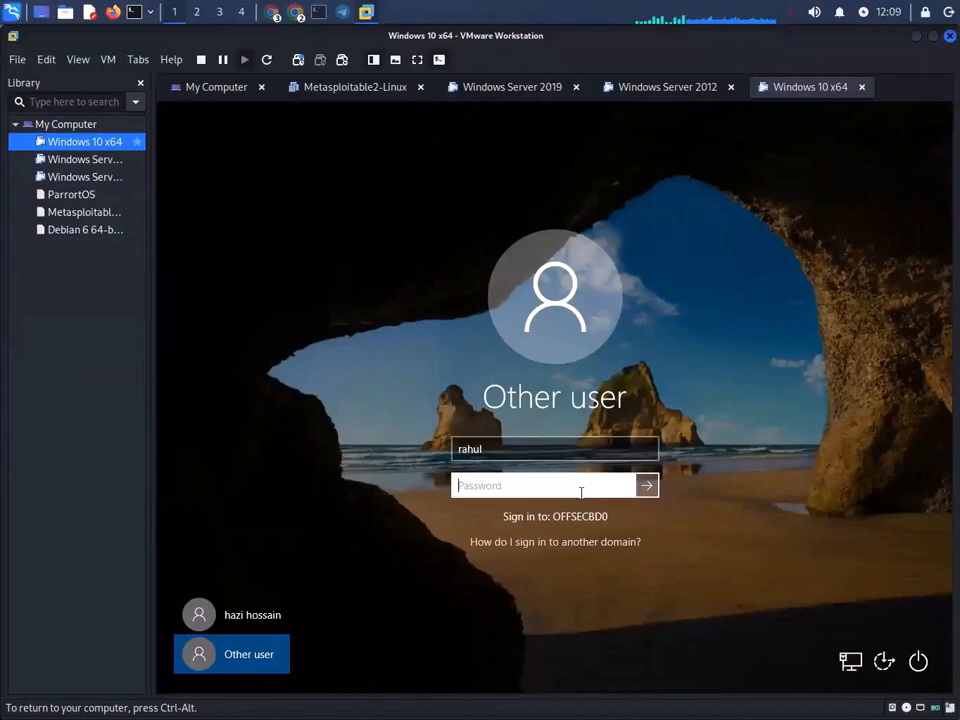
{"action": "type", "text": "P"}
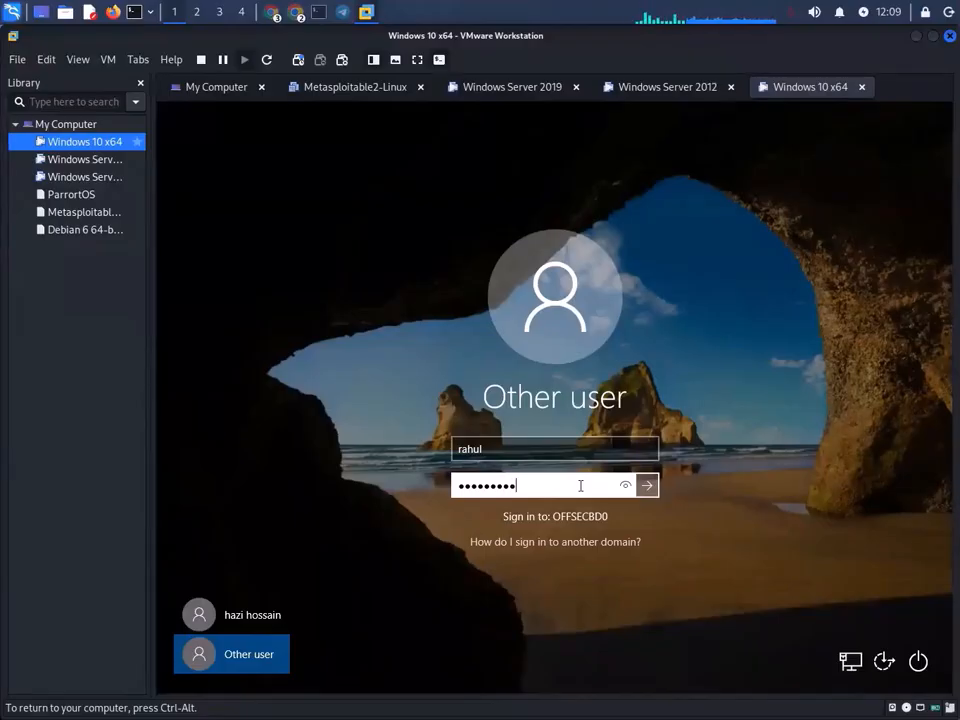
{"action": "key", "text": "Return"}
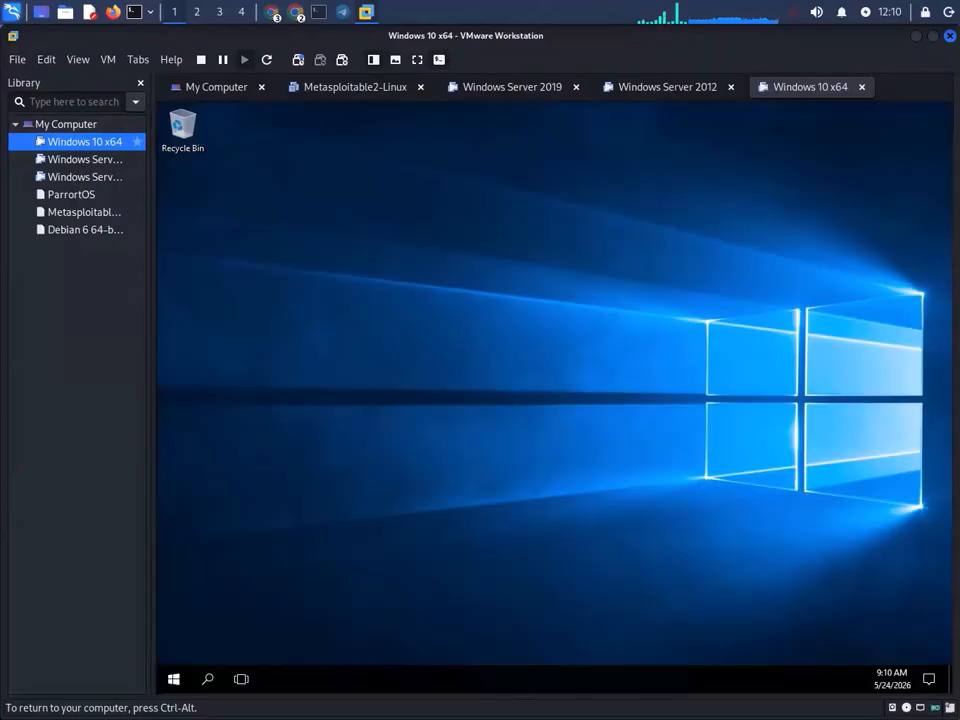
- Refresh the Windows 10 desktop three times from its context menu
{"action": "right_click", "coordinate": [320, 311]}
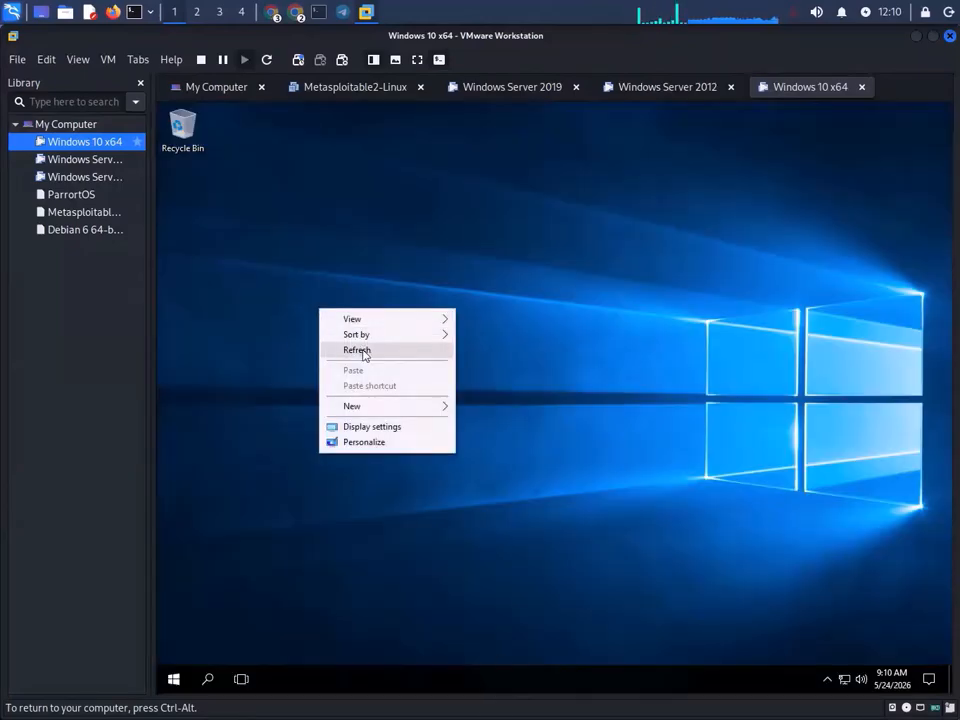
{"action": "left_click", "coordinate": [364, 350]}
{"action": "right_click", "coordinate": [377, 212]}
{"action": "left_click", "coordinate": [443, 254]}
{"action": "right_click", "coordinate": [433, 246]}
{"action": "left_click", "coordinate": [509, 289]}
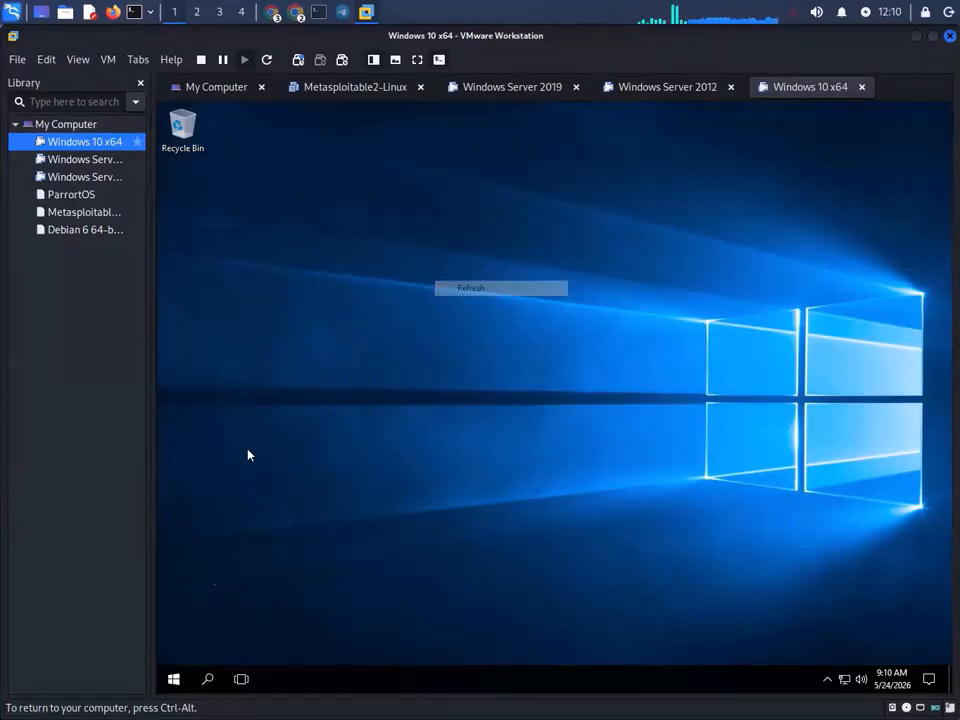
- In Update & security > Windows Defender, try turning Defender on, dismiss the group policy notice, close Settings
{"action": "left_click", "coordinate": [173, 679]}
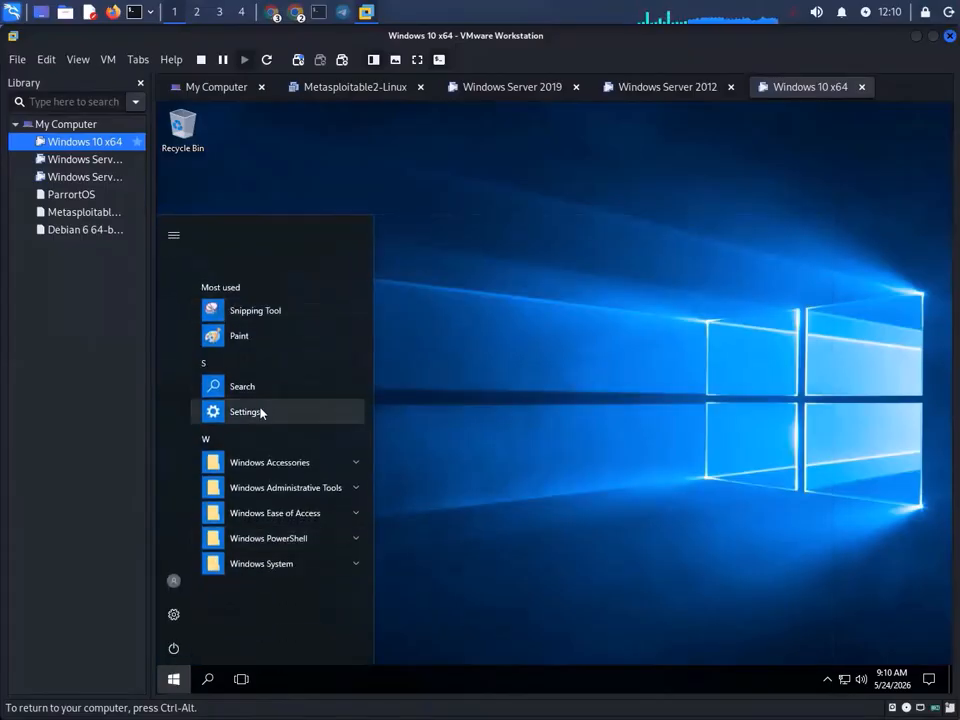
{"action": "left_click", "coordinate": [252, 411]}
{"action": "scroll", "coordinate": [448, 503], "scroll_direction": "down", "scroll_amount": 2}
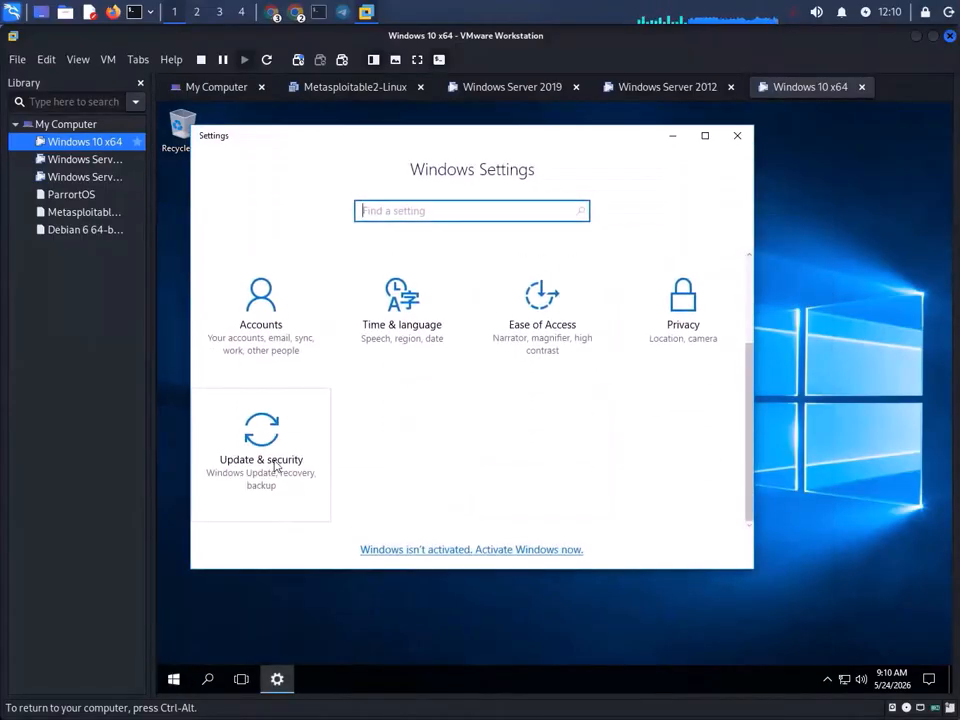
{"action": "left_click", "coordinate": [230, 455]}
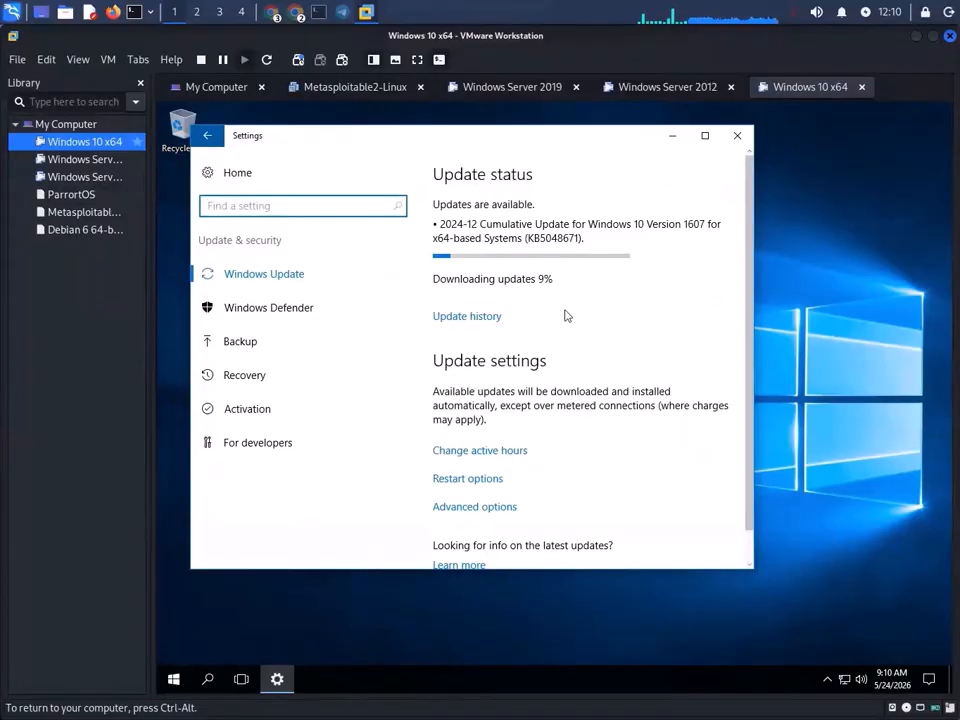
{"action": "left_click", "coordinate": [288, 309]}
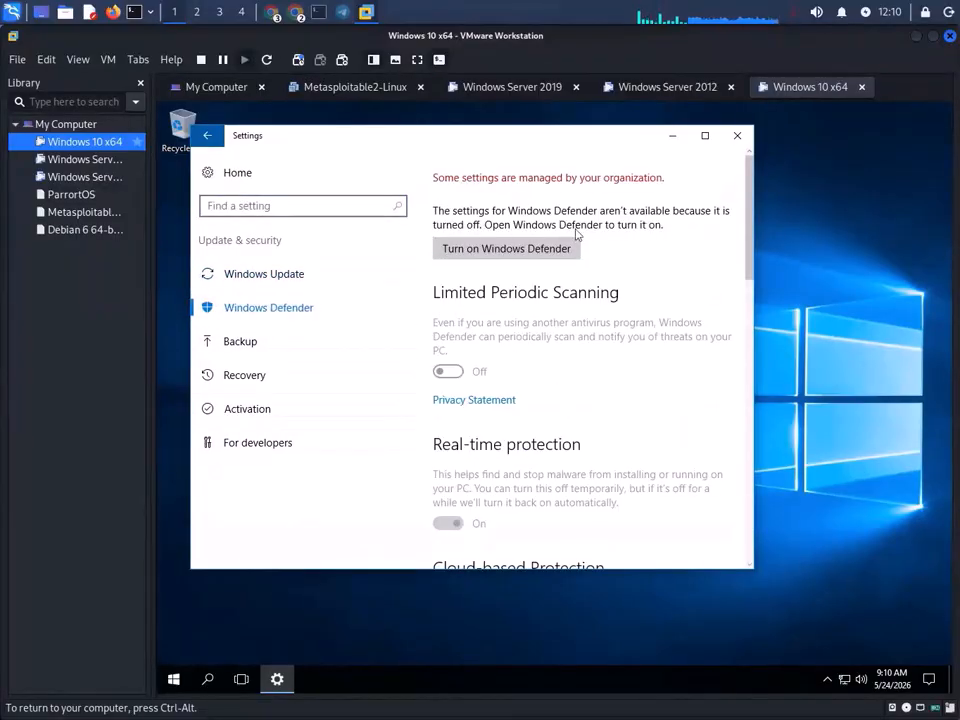
{"action": "left_click", "coordinate": [512, 252]}
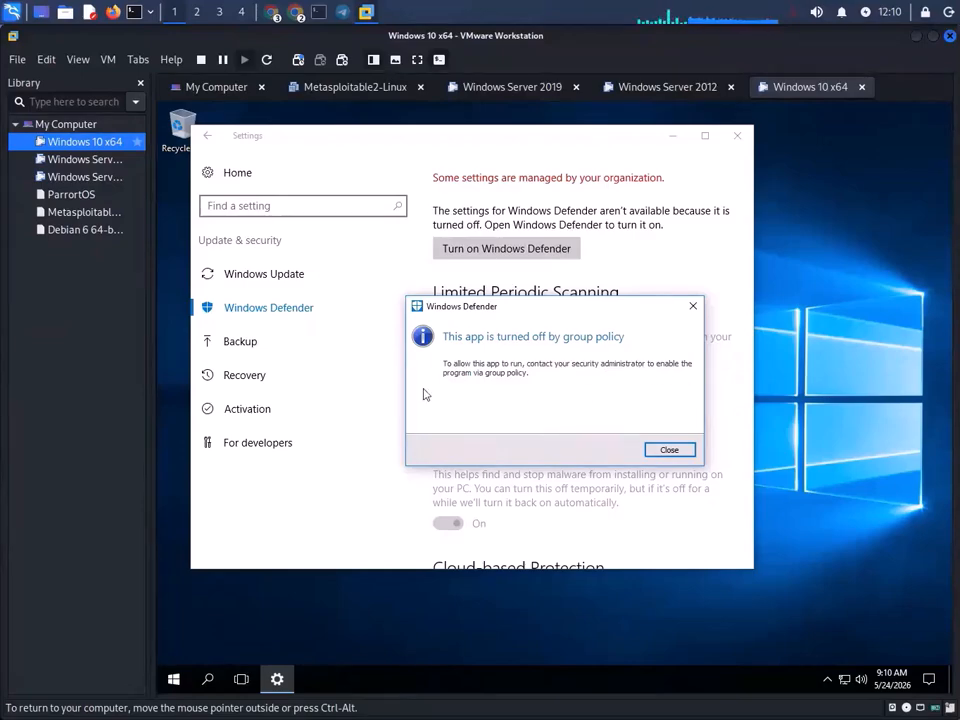
{"action": "left_click", "coordinate": [692, 306]}
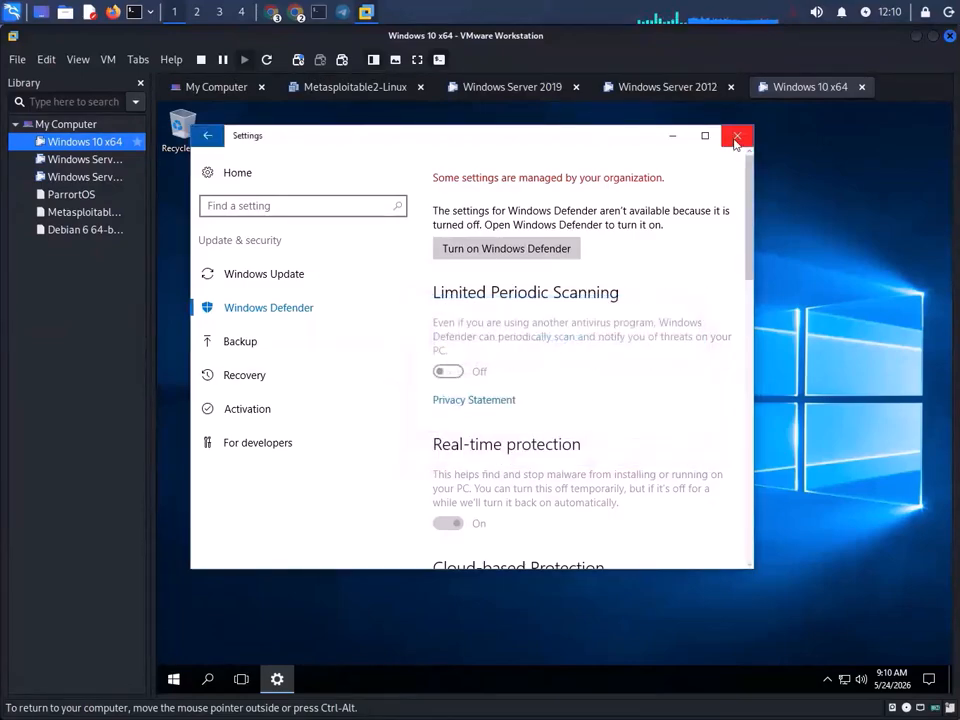
{"action": "left_click", "coordinate": [737, 135]}
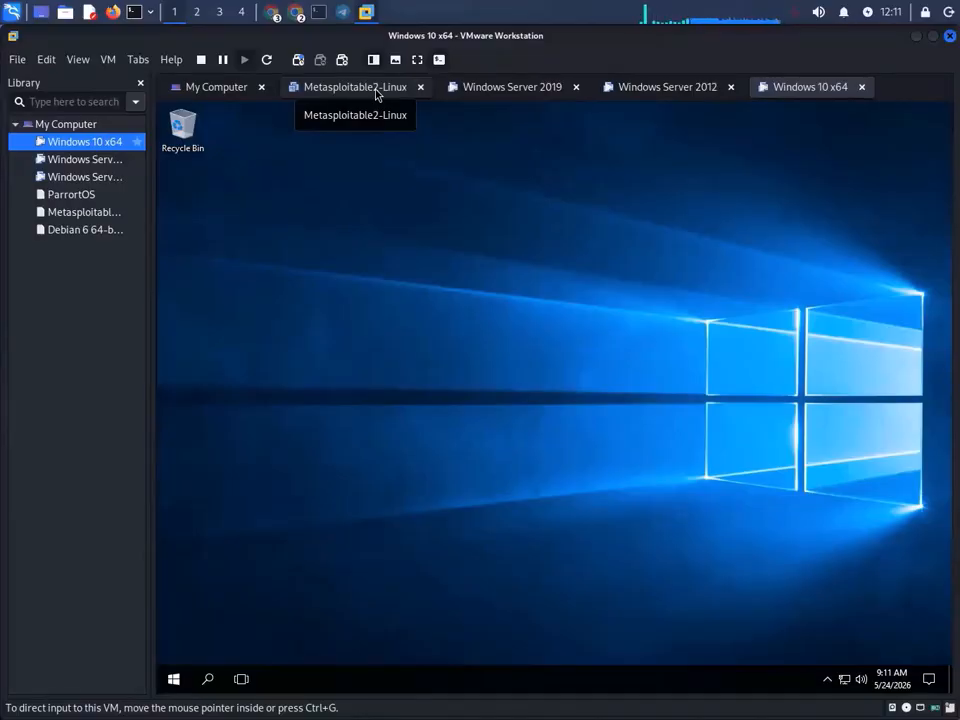
- On the Windows Server 2019 VM, bring an Active Directory window forward from the taskbar, then minimize it
{"action": "left_click", "coordinate": [510, 88]}
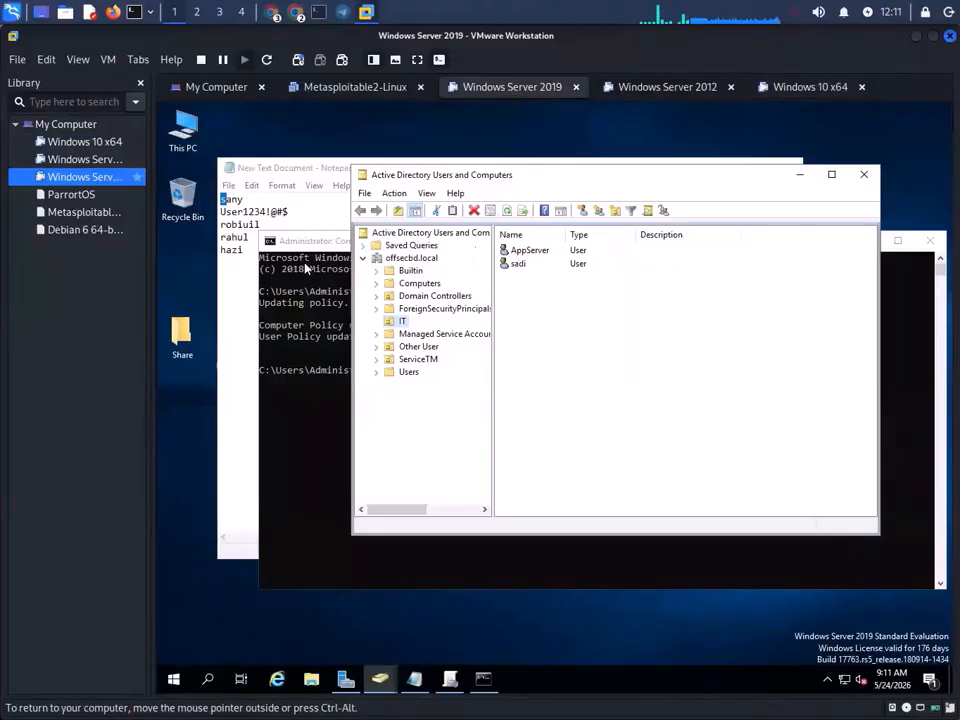
{"action": "left_click", "coordinate": [384, 680]}
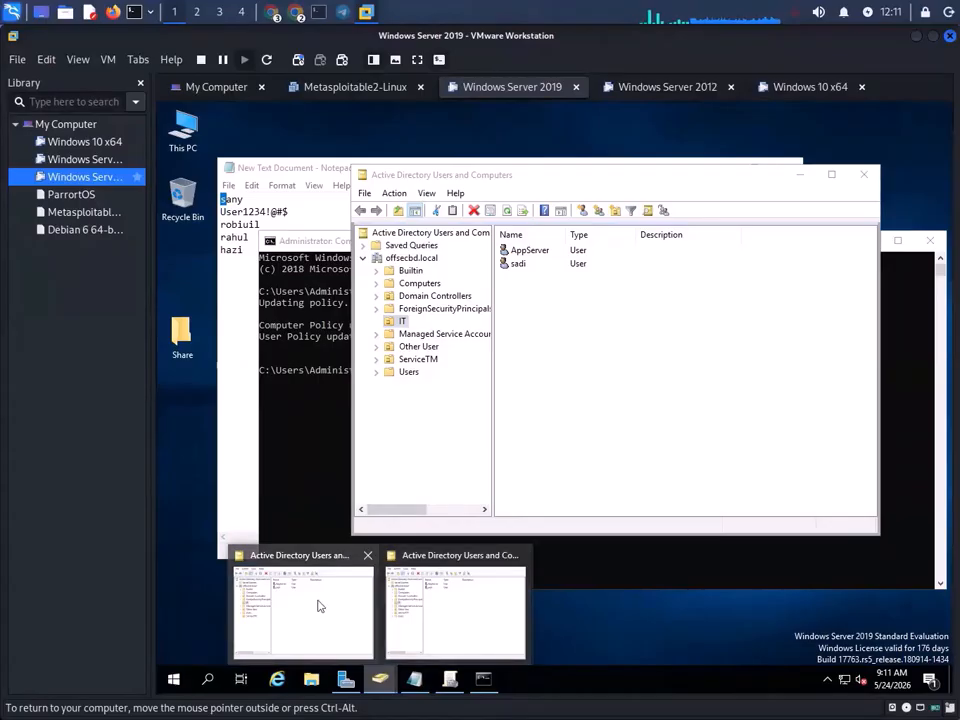
{"action": "left_click", "coordinate": [448, 602]}
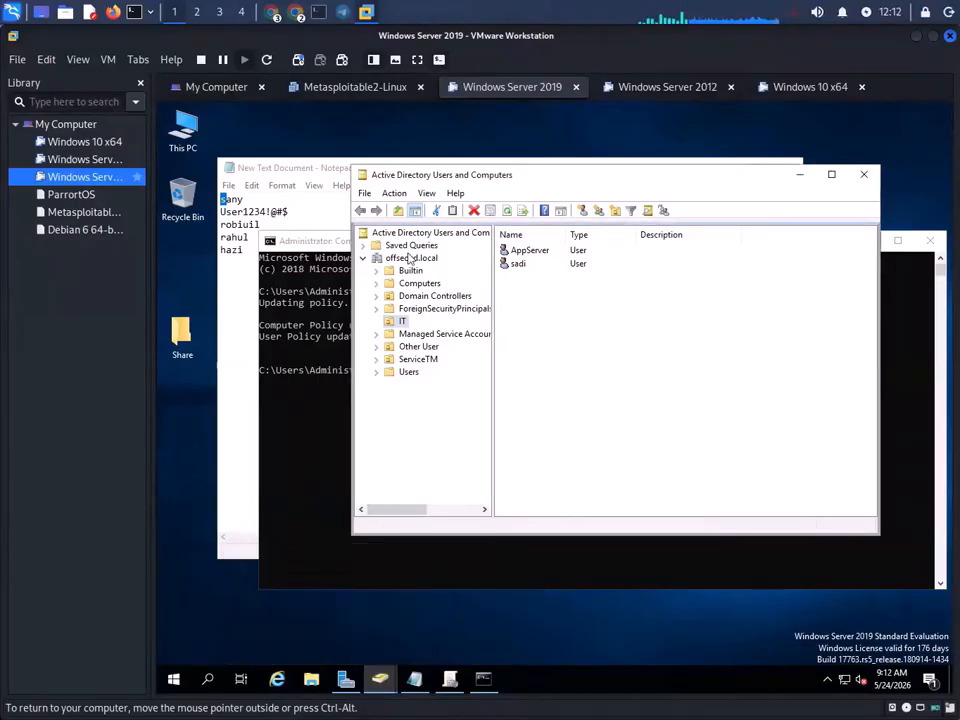
{"action": "left_click", "coordinate": [799, 175]}
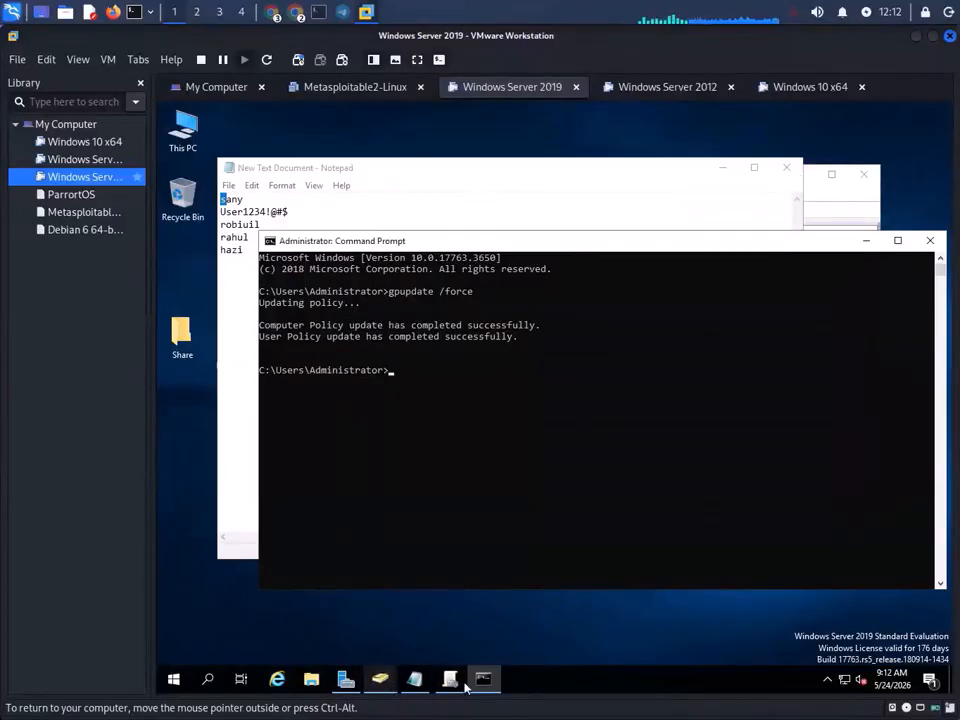
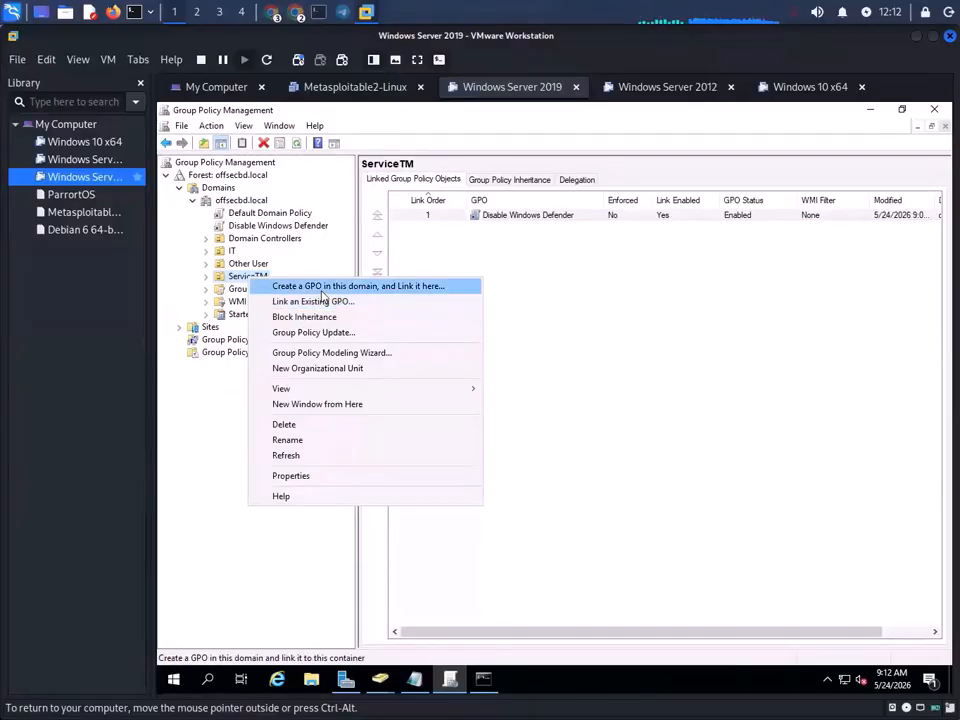
- Create a new GPO named Training-OU(Map-Drive) linked to the ServiceTM OU
{"action": "left_click", "coordinate": [310, 286]}
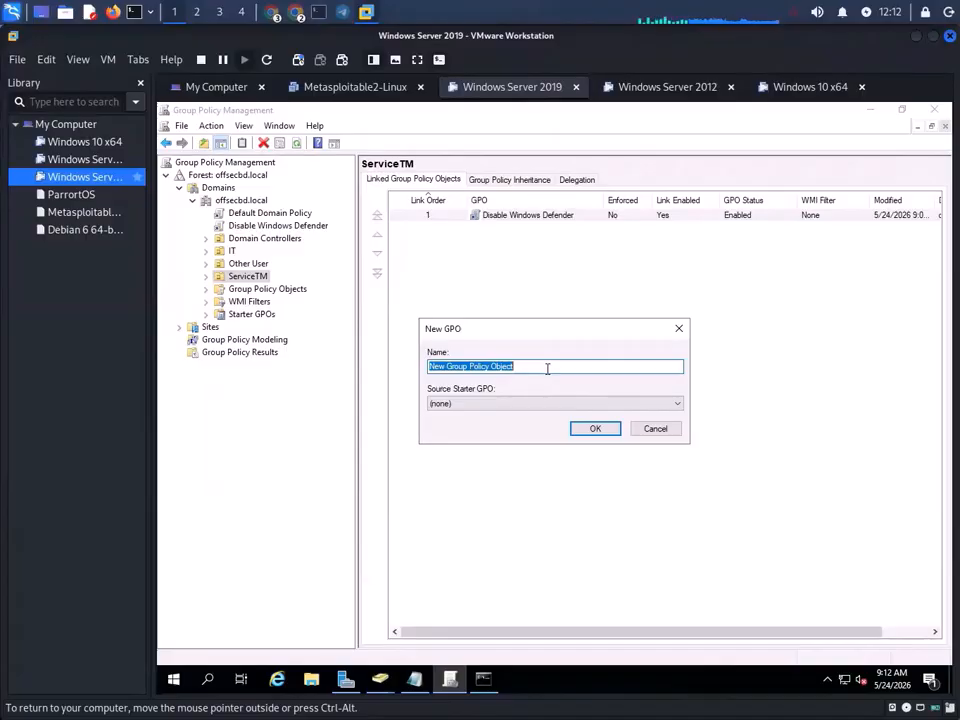
{"action": "type", "text": "Tra"}
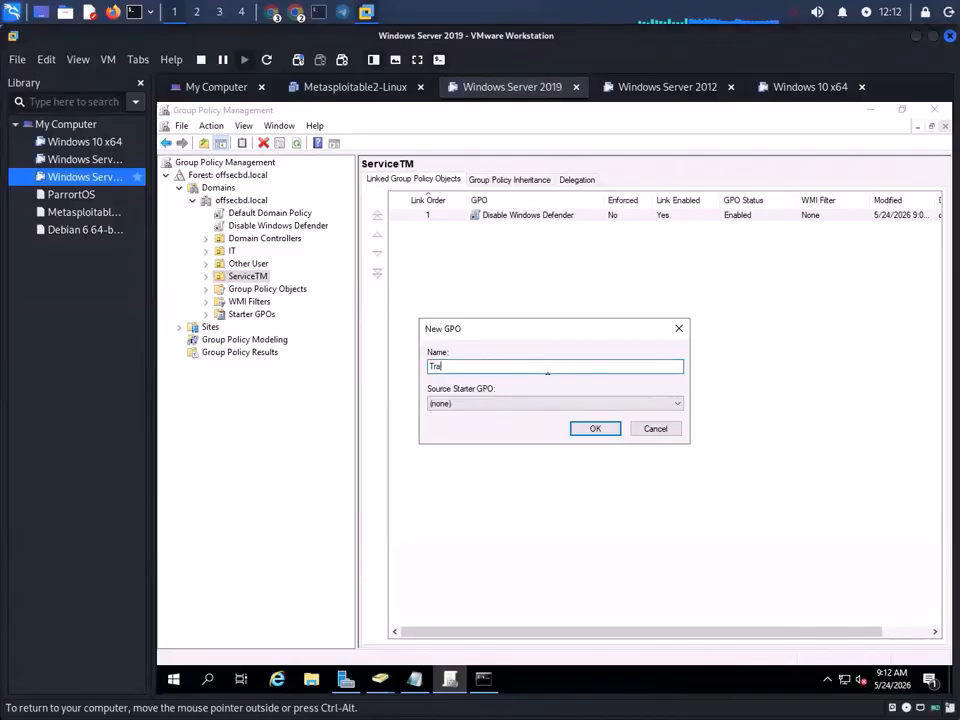
{"action": "type", "text": "ining-OU(Map-Drive)"}
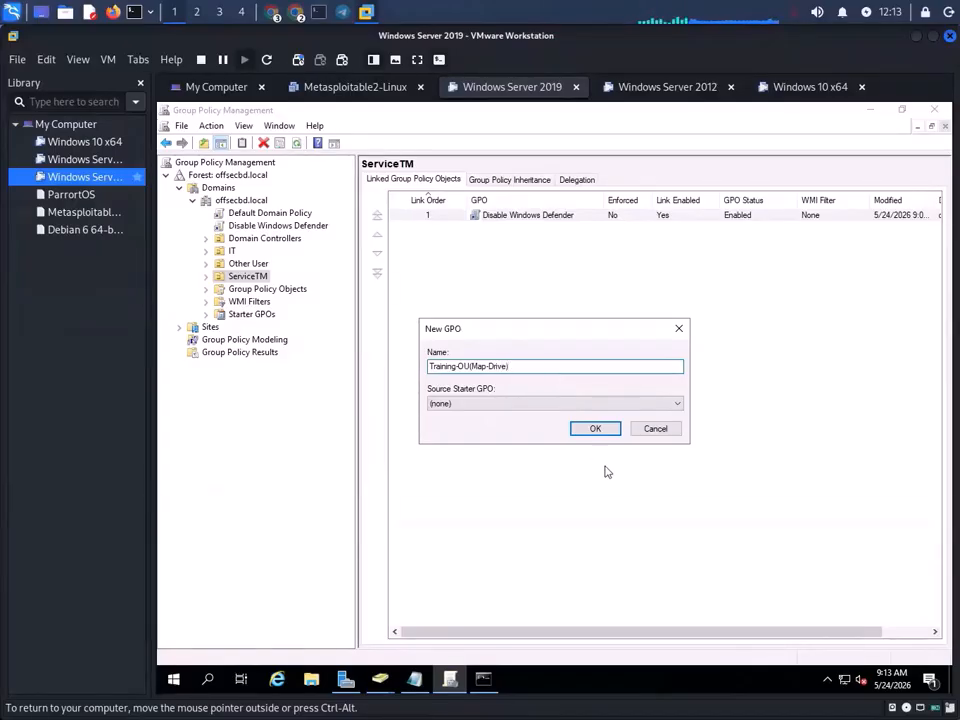
{"action": "left_click", "coordinate": [595, 429]}
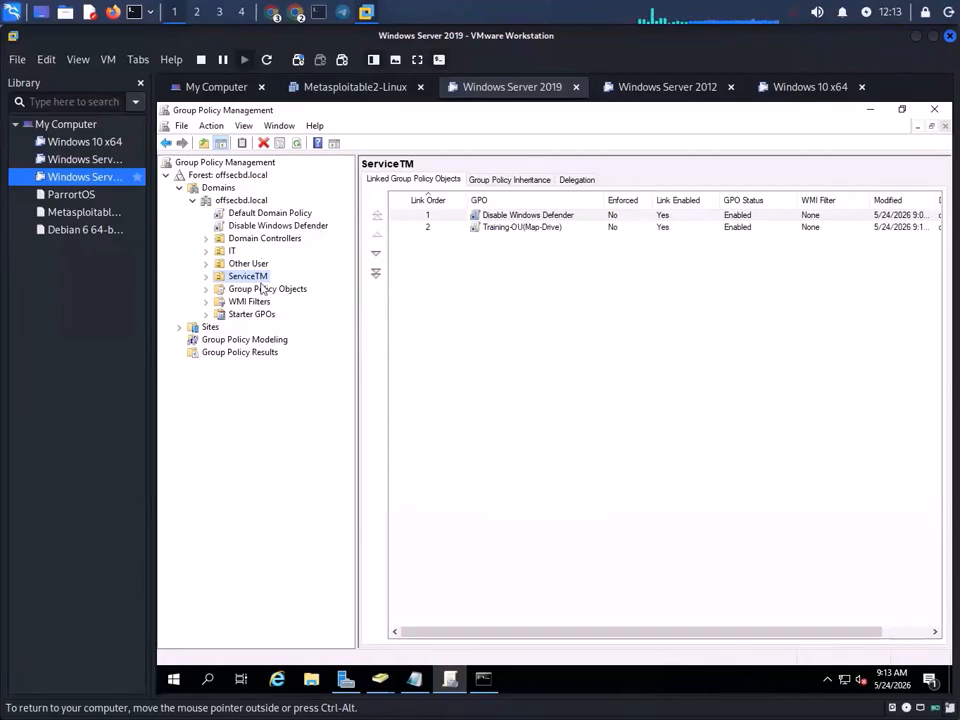
- Delete the Training-OU(Map-Drive) link from the ServiceTM OU
{"action": "left_click", "coordinate": [532, 230]}
{"action": "right_click", "coordinate": [532, 230]}
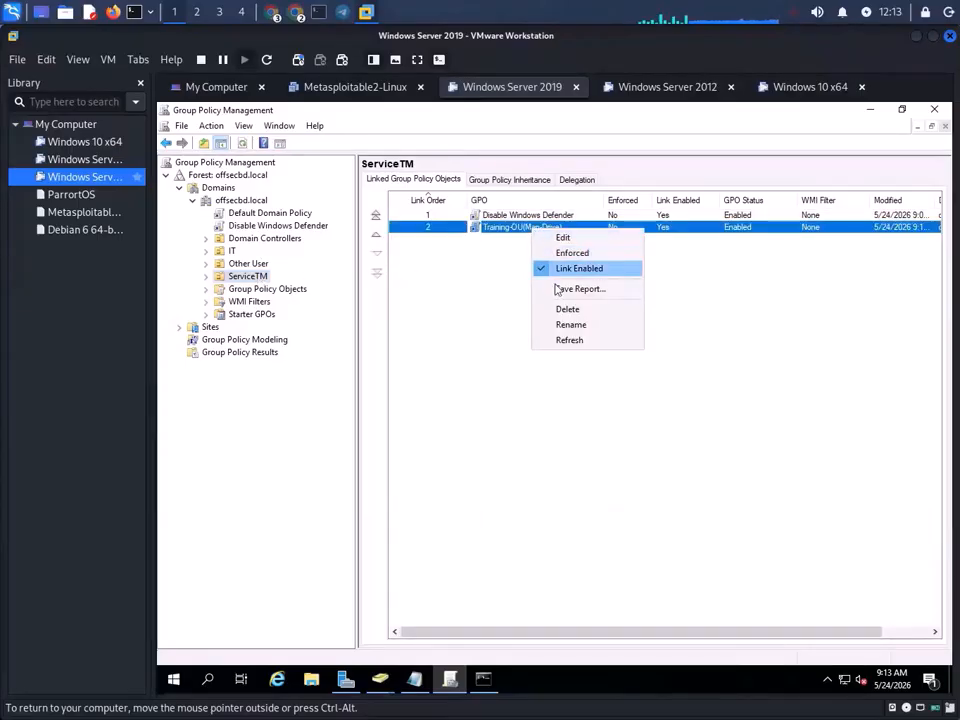
{"action": "left_click", "coordinate": [570, 310]}
{"action": "left_click", "coordinate": [555, 420]}
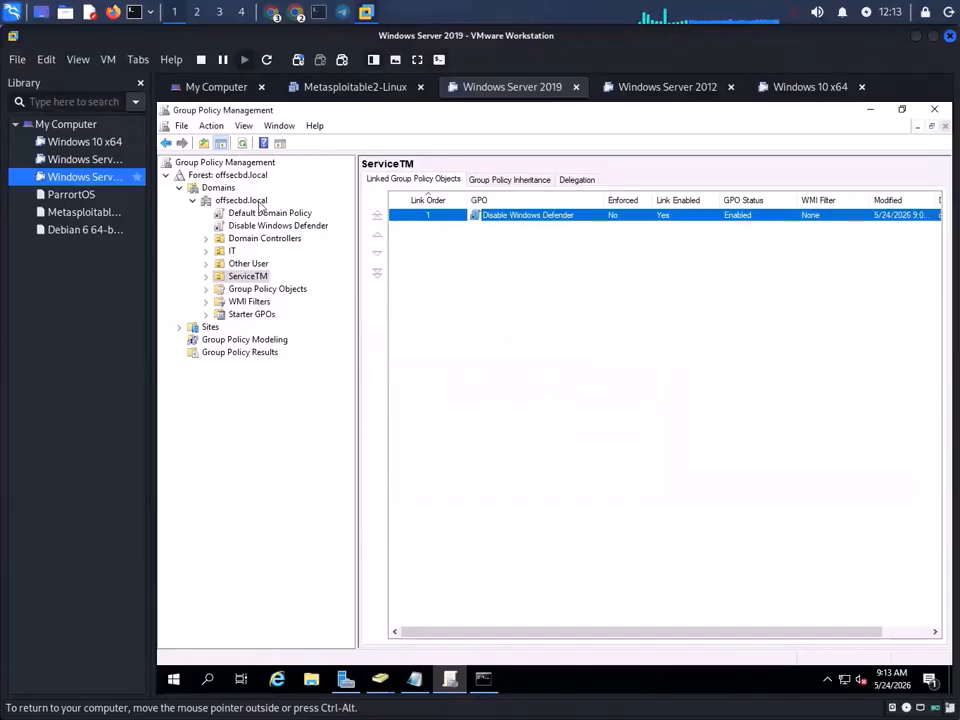
- Create and link a Training OU(MAP-Drive) GPO on the offsecbd.local domain, then select it
{"action": "left_click", "coordinate": [250, 202]}
{"action": "right_click", "coordinate": [254, 204]}
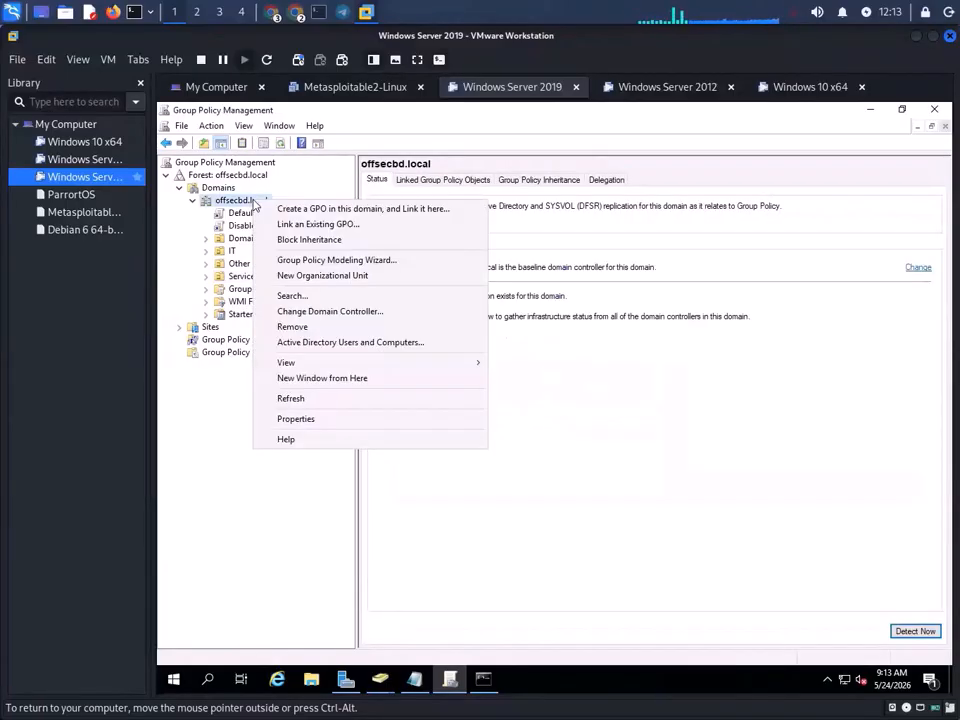
{"action": "left_click", "coordinate": [315, 208]}
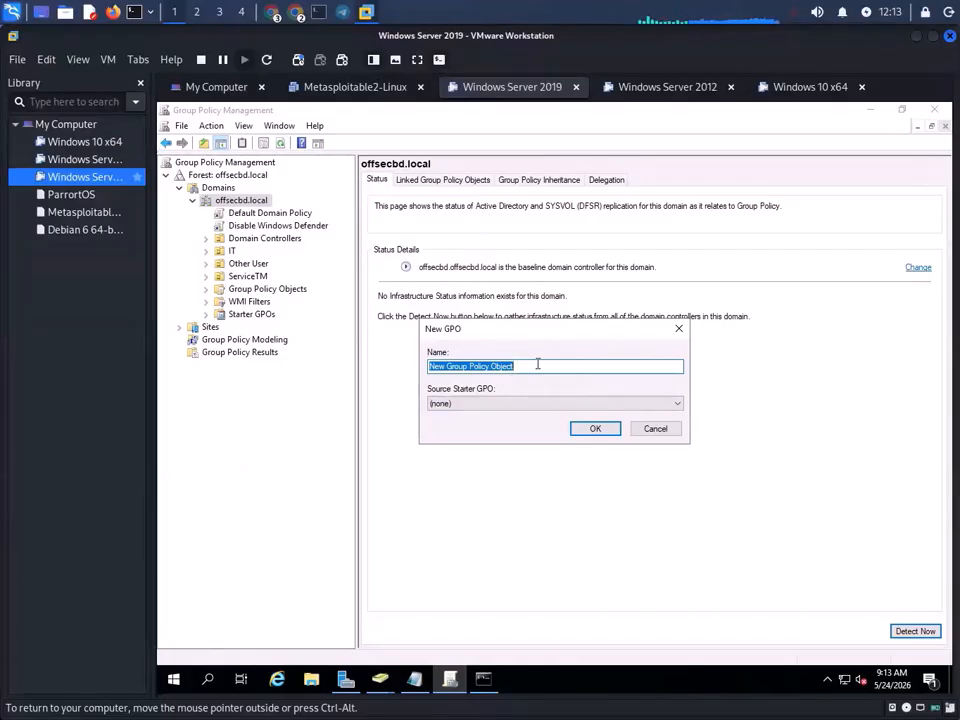
{"action": "type", "text": "Tr"}
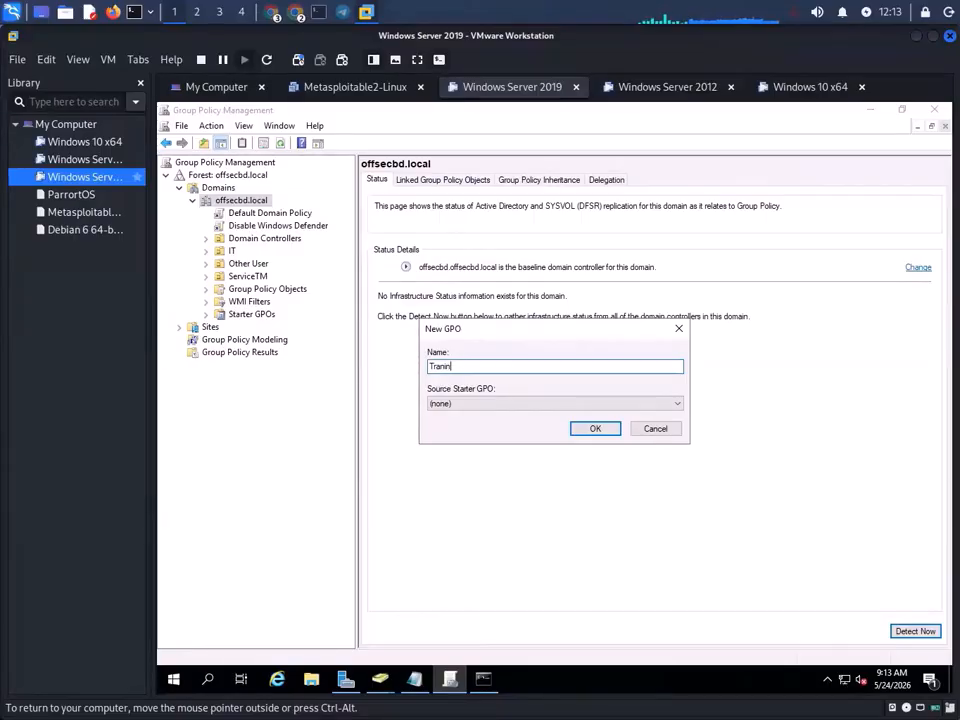
{"action": "type", "text": "aining-"}
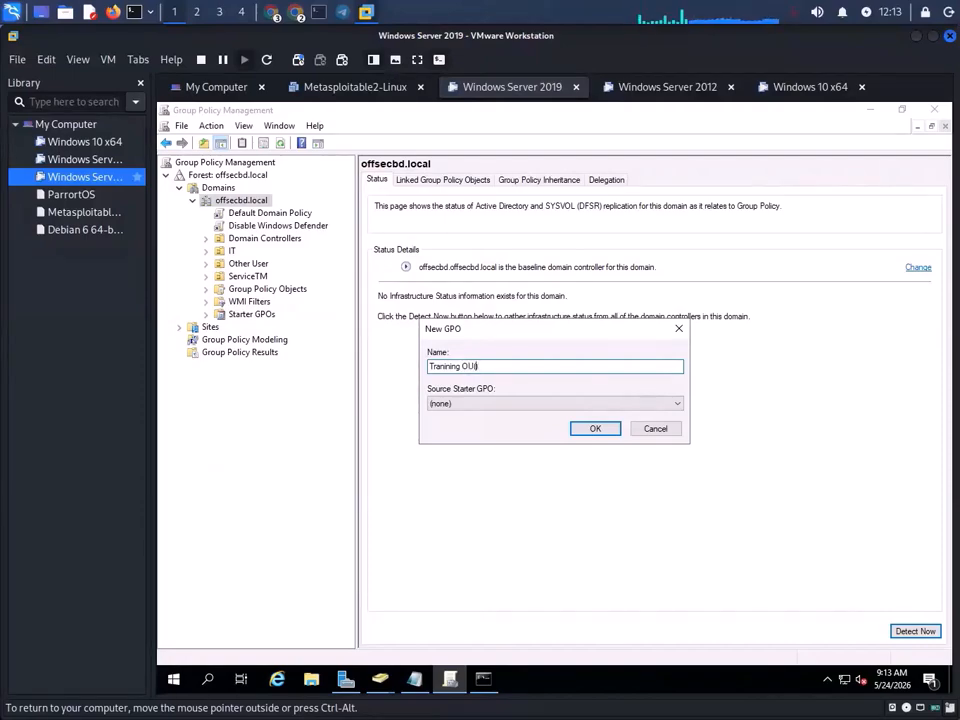
{"action": "type", "text": "(MAP)"}
{"action": "left_click", "coordinate": [597, 430]}
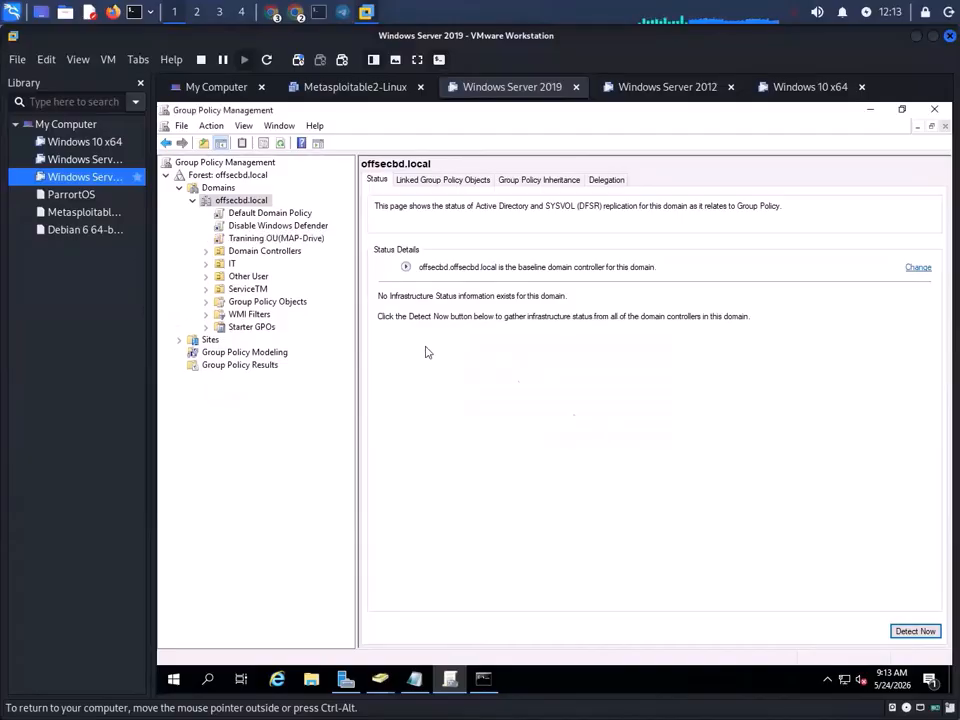
{"action": "left_click", "coordinate": [265, 238]}
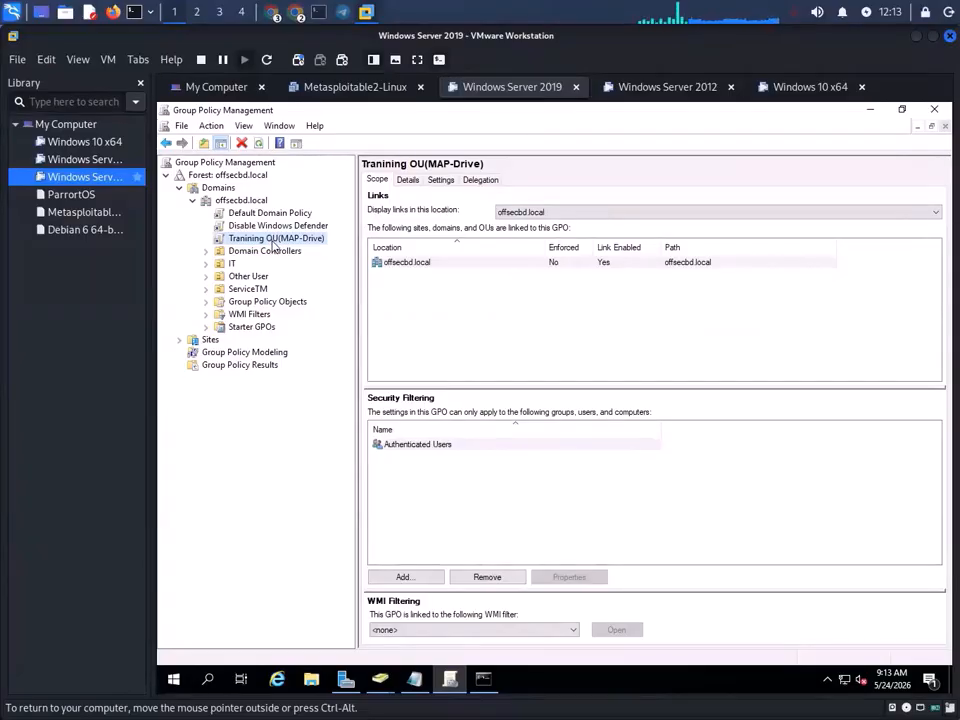
- Edit the Training OU(MAP-Drive) GPO and go to User Configuration > Preferences > Windows Settings > Drive Maps
{"action": "right_click", "coordinate": [272, 244]}
{"action": "left_click", "coordinate": [302, 252]}
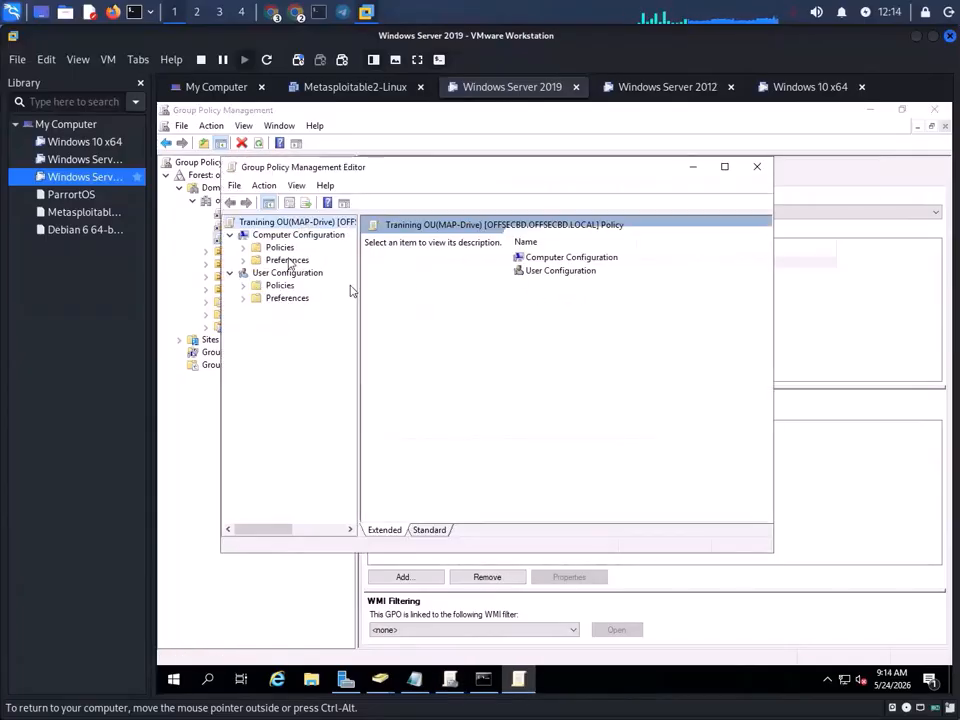
{"action": "left_click", "coordinate": [280, 248]}
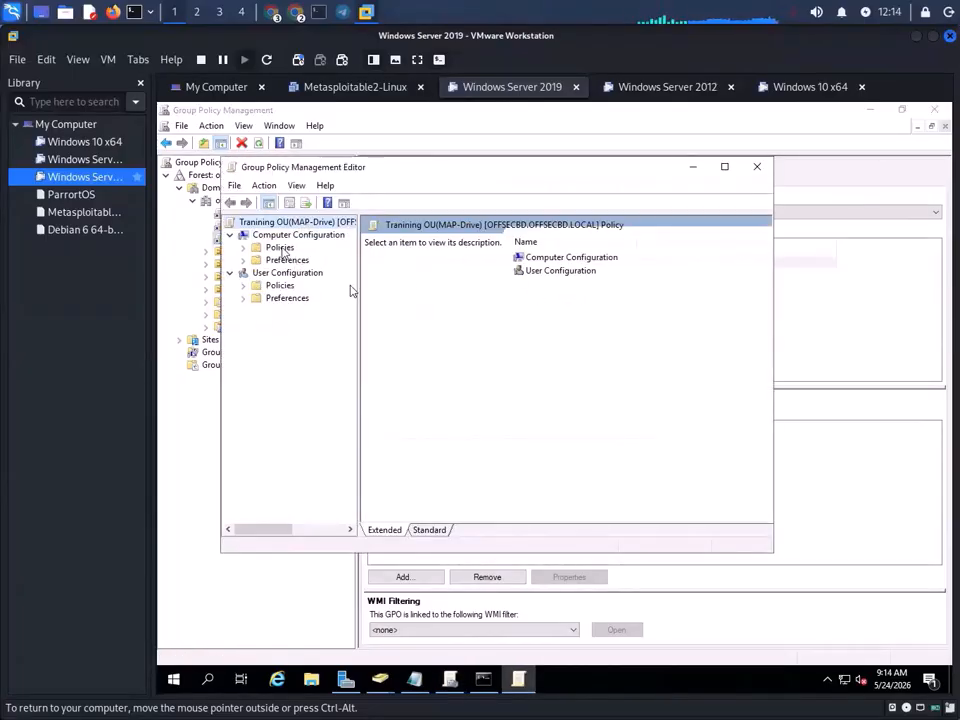
{"action": "double_click", "coordinate": [282, 249]}
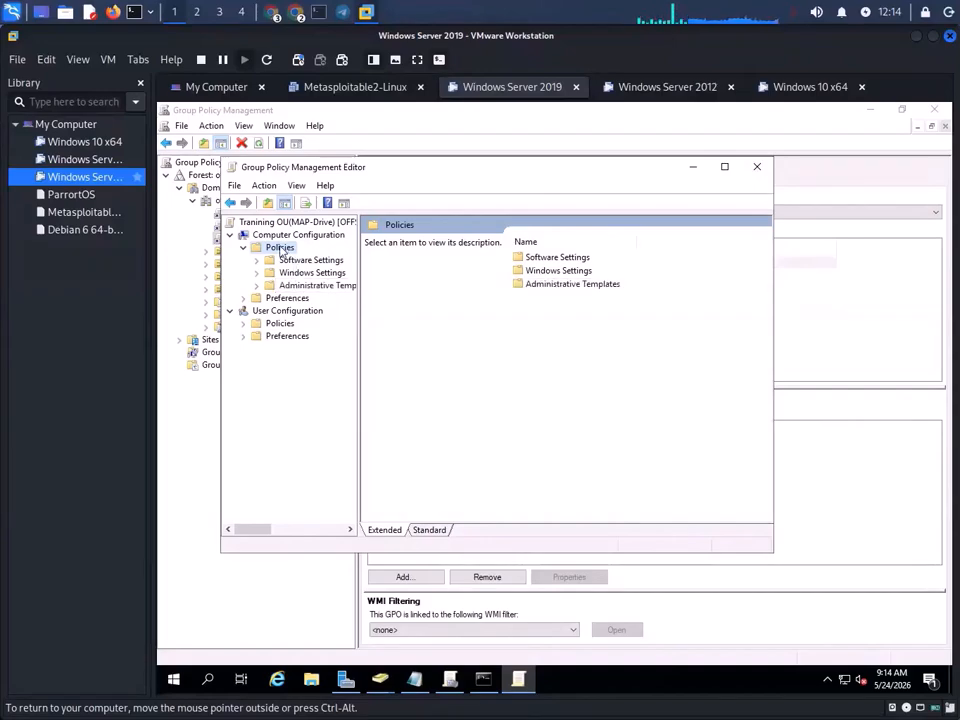
{"action": "double_click", "coordinate": [280, 248]}
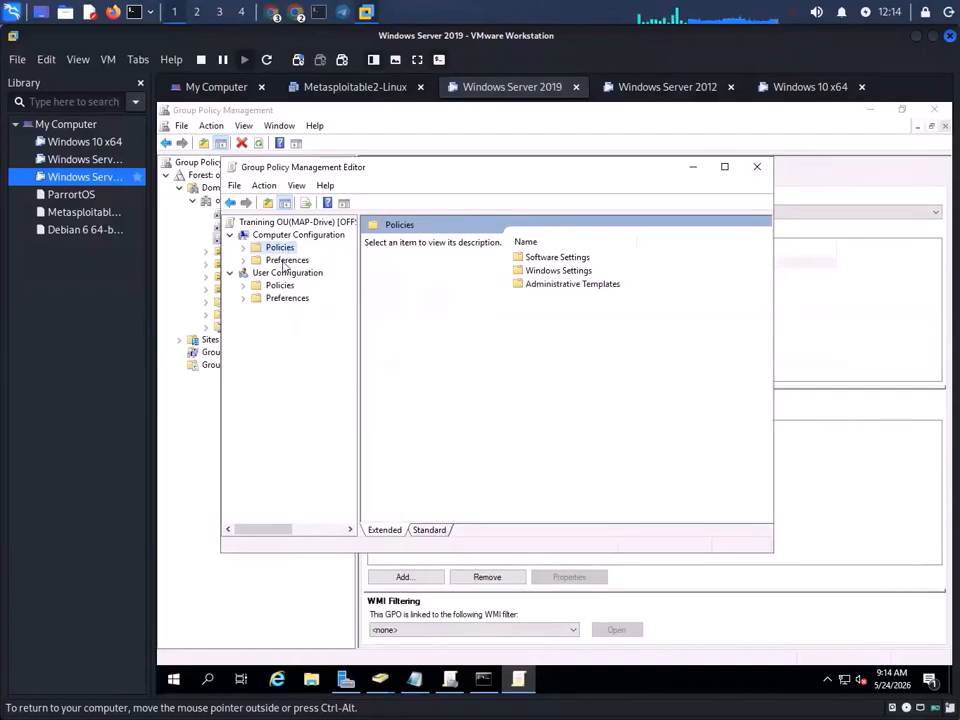
{"action": "double_click", "coordinate": [285, 261]}
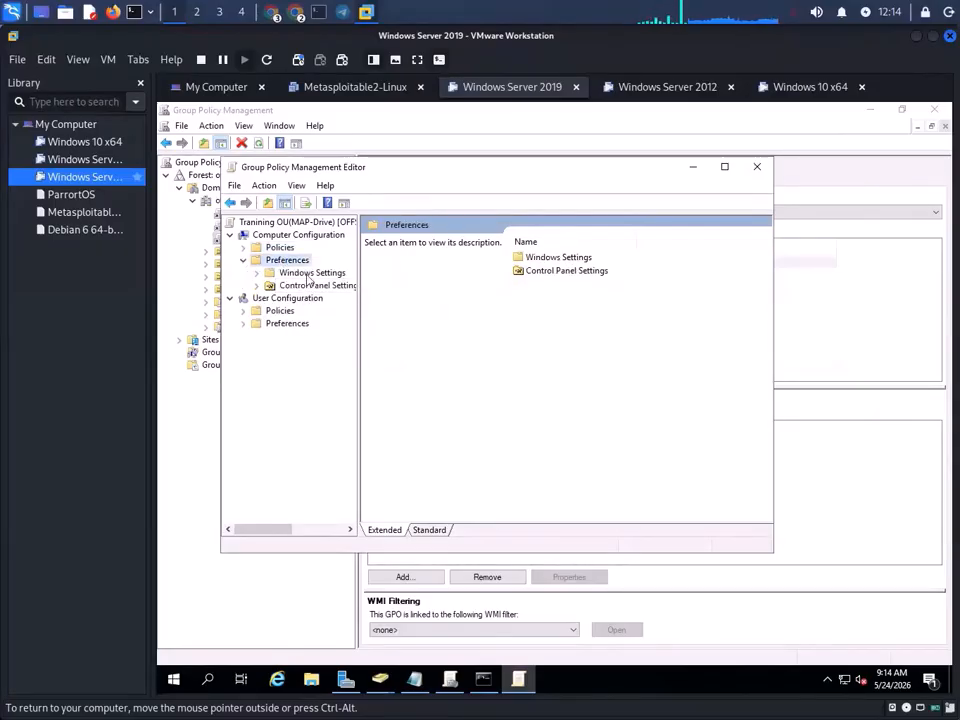
{"action": "double_click", "coordinate": [309, 274]}
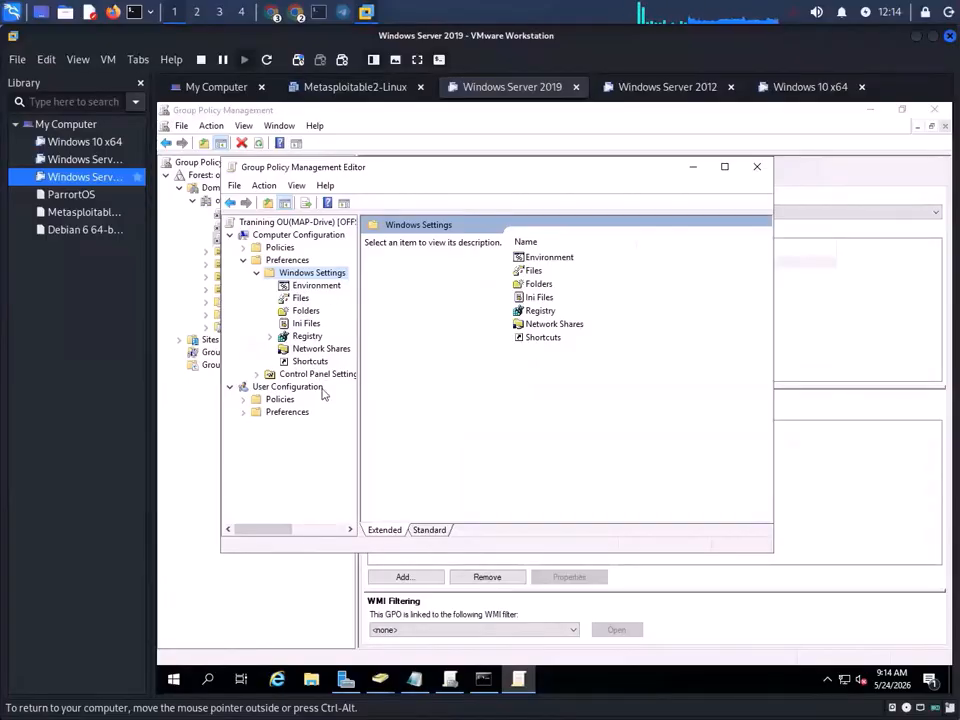
{"action": "double_click", "coordinate": [287, 413]}
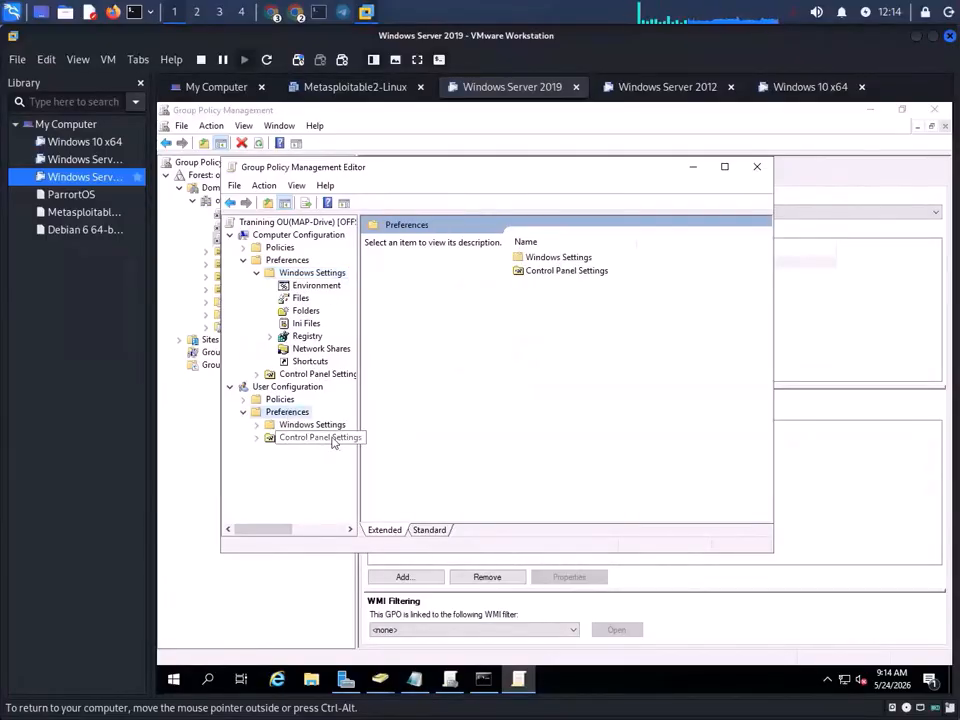
{"action": "double_click", "coordinate": [308, 425]}
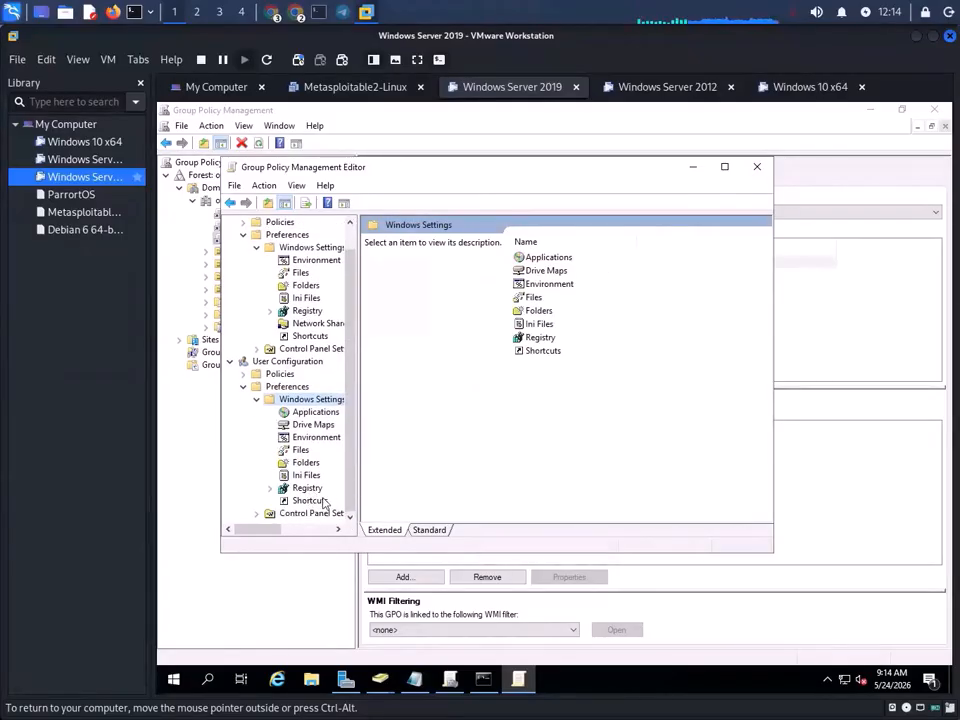
{"action": "left_click", "coordinate": [315, 424]}
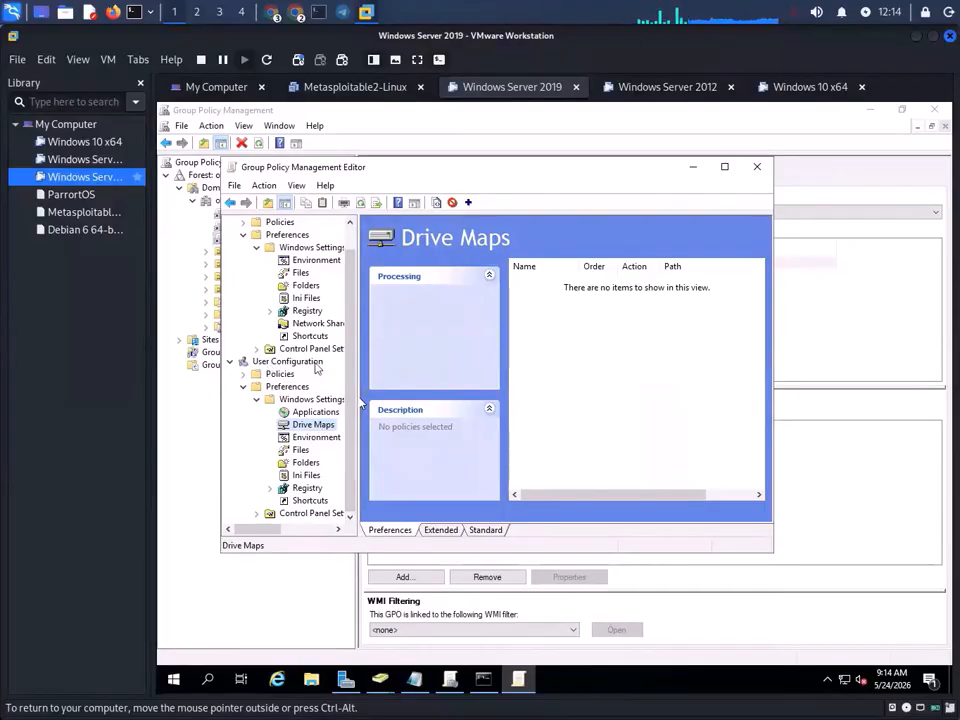
- Start a new mapped drive under Drive Maps and browse the directory for its location
{"action": "right_click", "coordinate": [310, 428]}
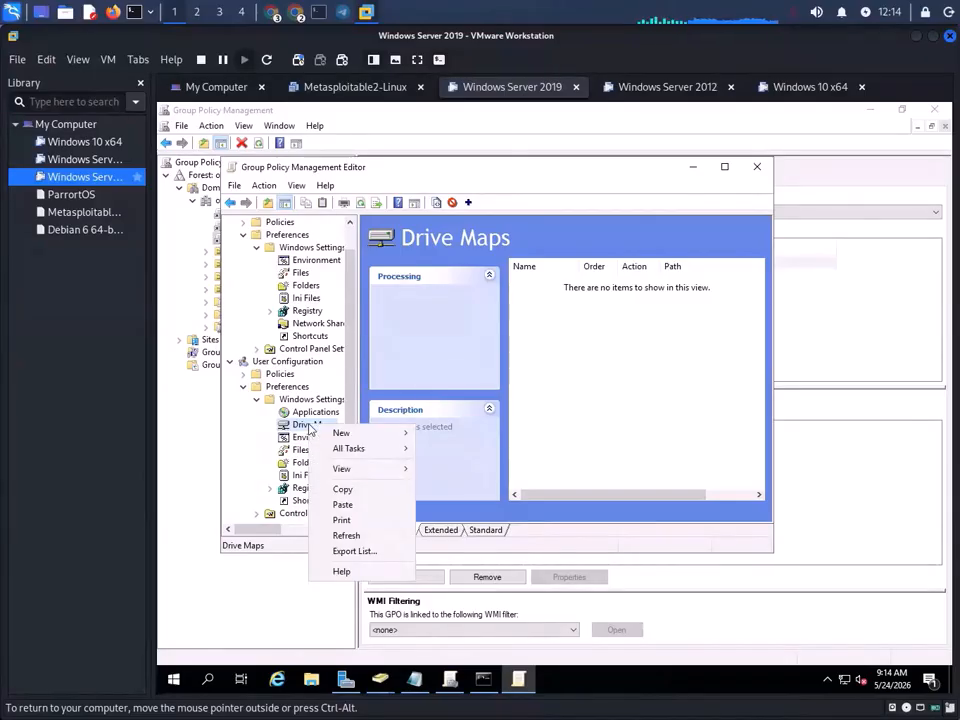
{"action": "mouse_move", "coordinate": [381, 434]}
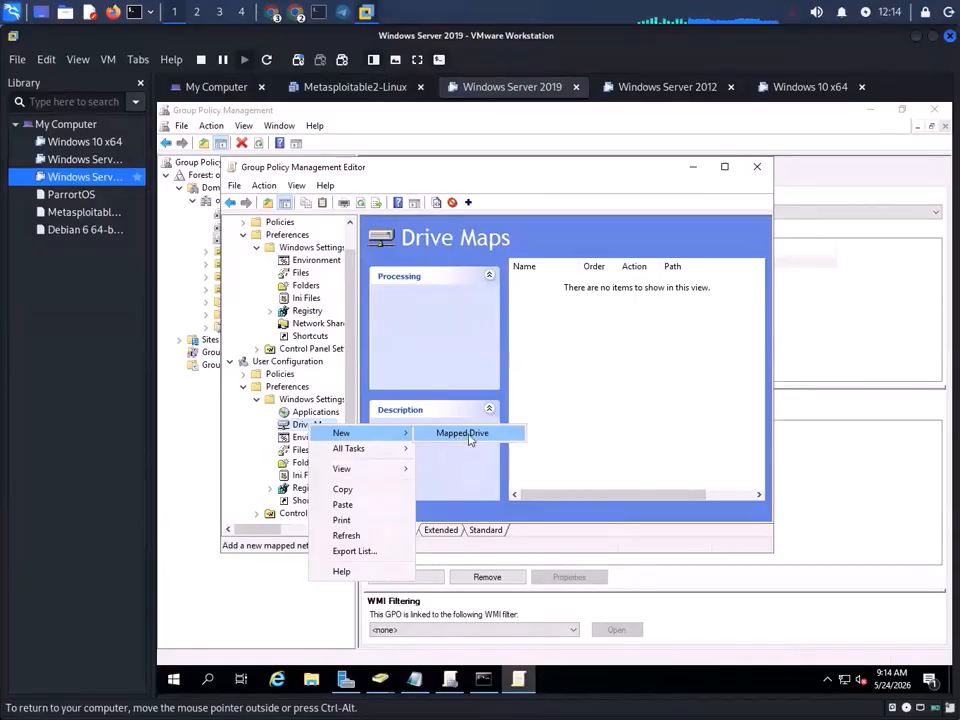
{"action": "left_click", "coordinate": [463, 433]}
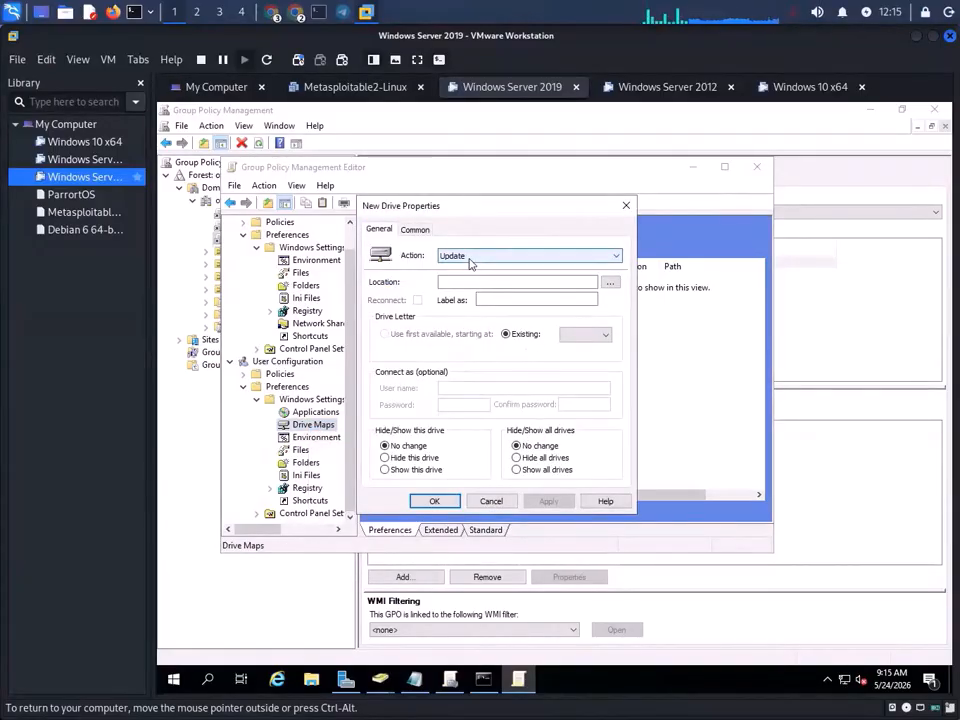
{"action": "left_click", "coordinate": [506, 283]}
{"action": "left_click", "coordinate": [610, 283]}
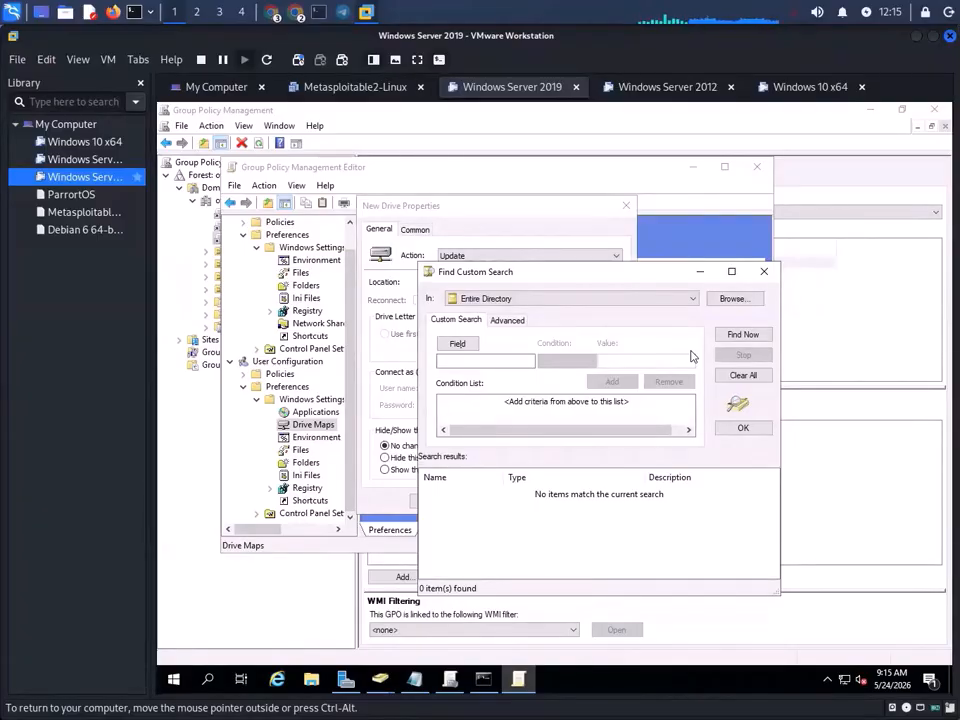
- Look over the search scope and object field lists, then close the Find Custom Search dialog
{"action": "left_click", "coordinate": [527, 299]}
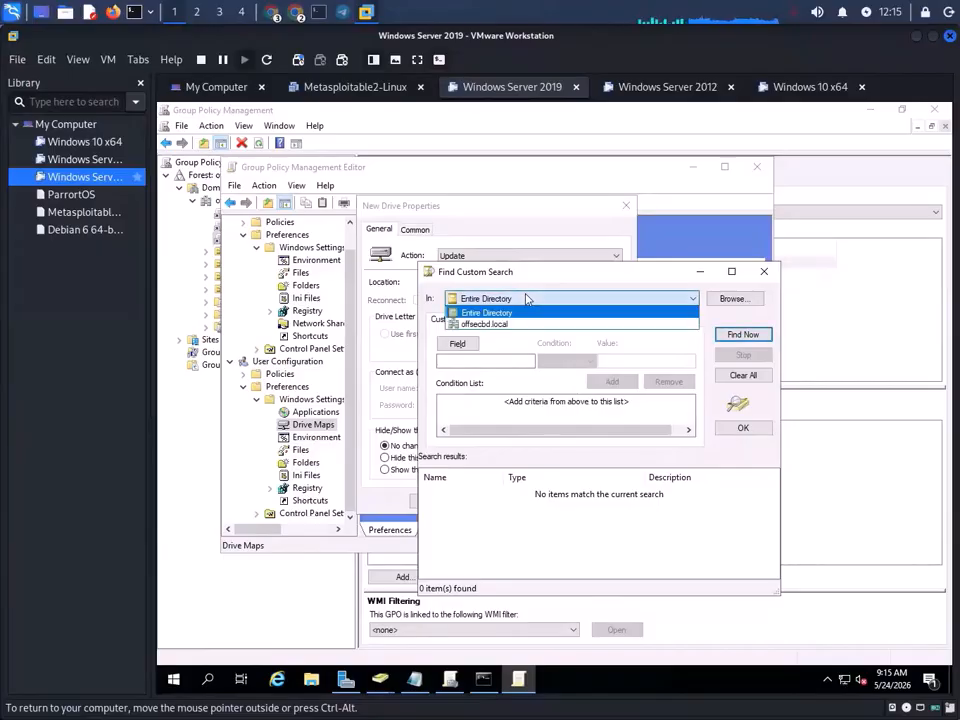
{"action": "left_click", "coordinate": [542, 297]}
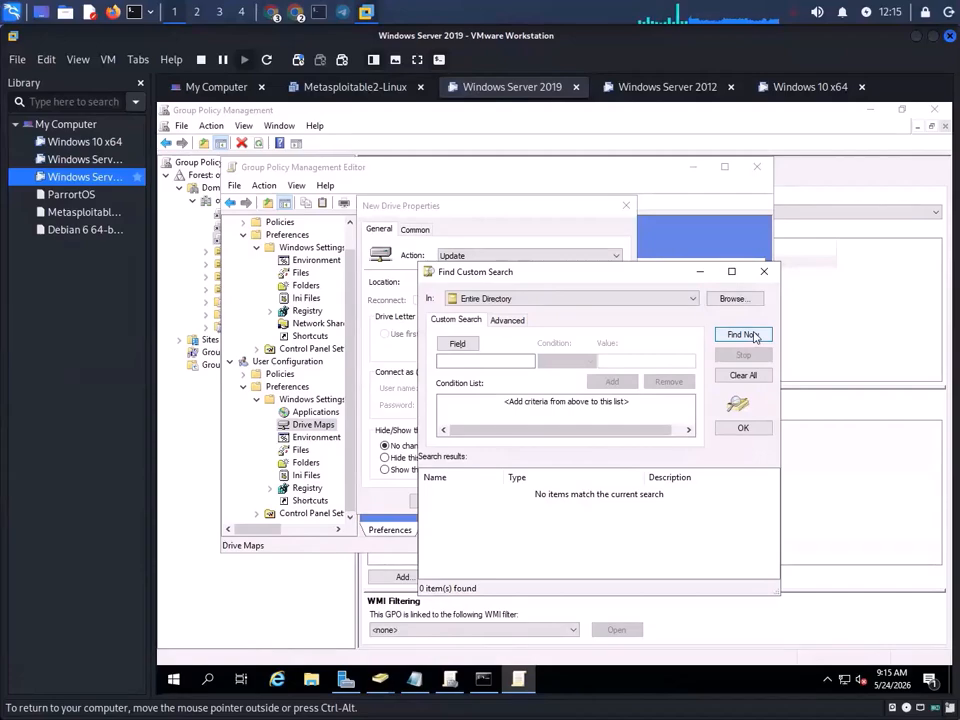
{"action": "left_click", "coordinate": [475, 344]}
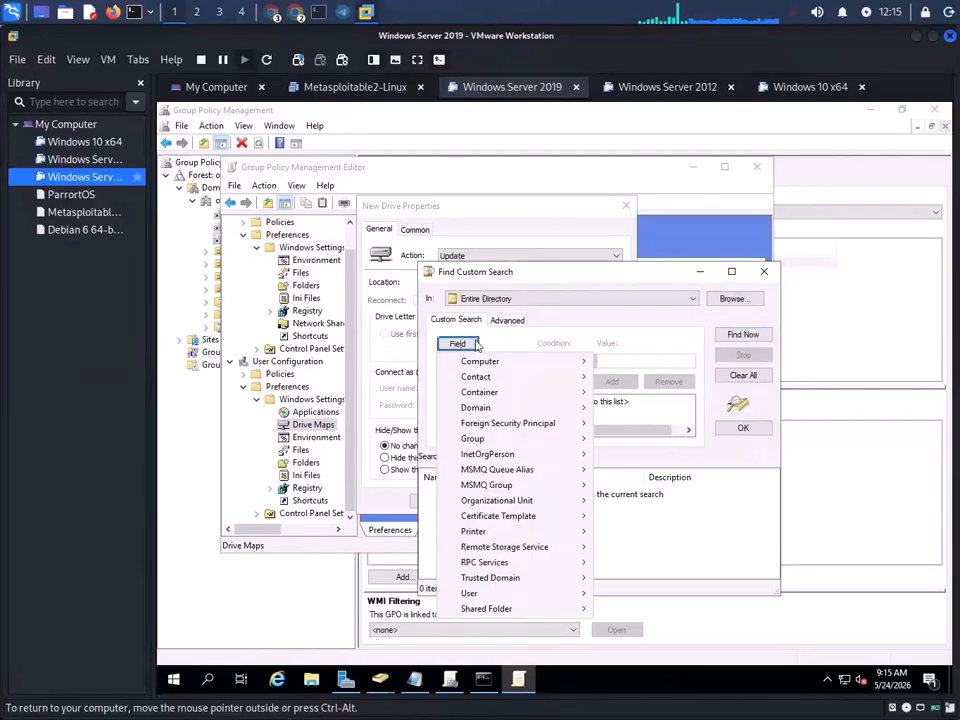
{"action": "mouse_move", "coordinate": [557, 371]}
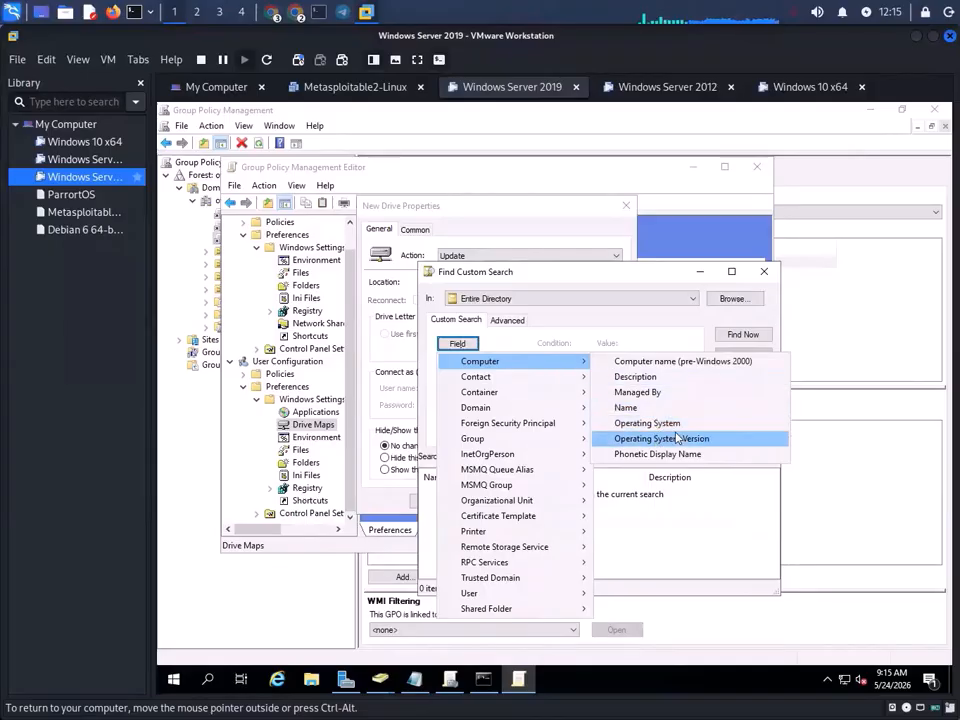
{"action": "mouse_move", "coordinate": [495, 410]}
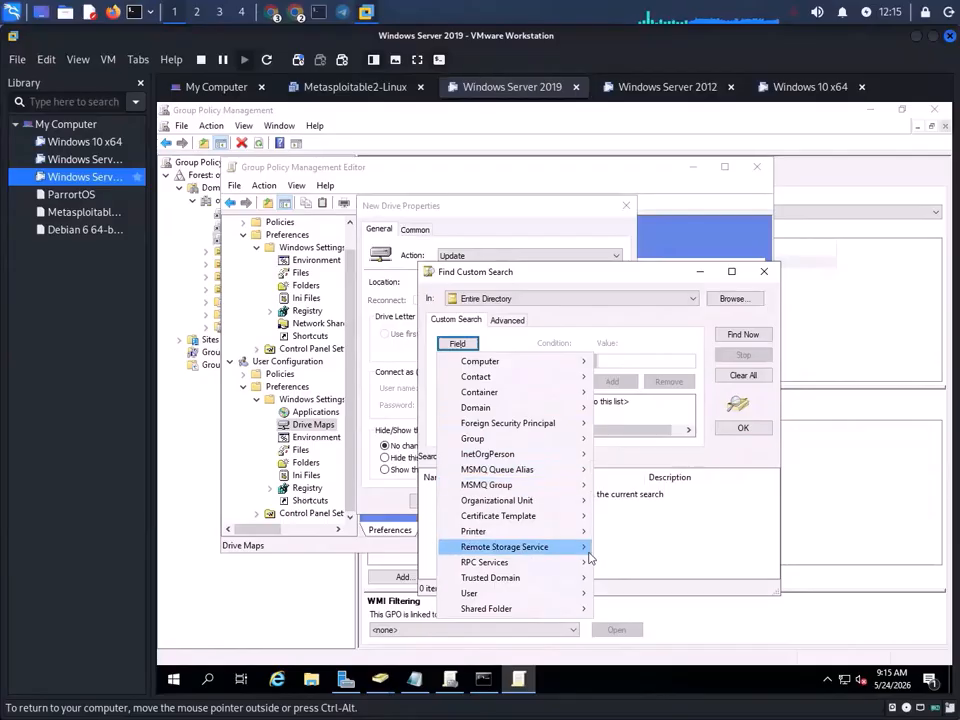
{"action": "mouse_move", "coordinate": [546, 535]}
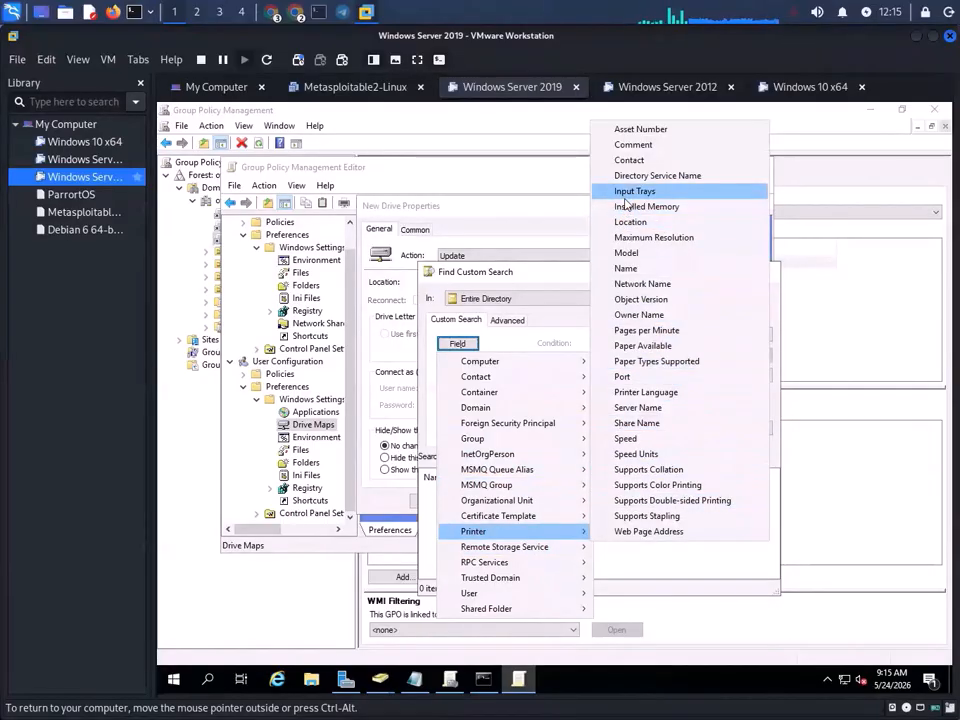
{"action": "left_click", "coordinate": [396, 348]}
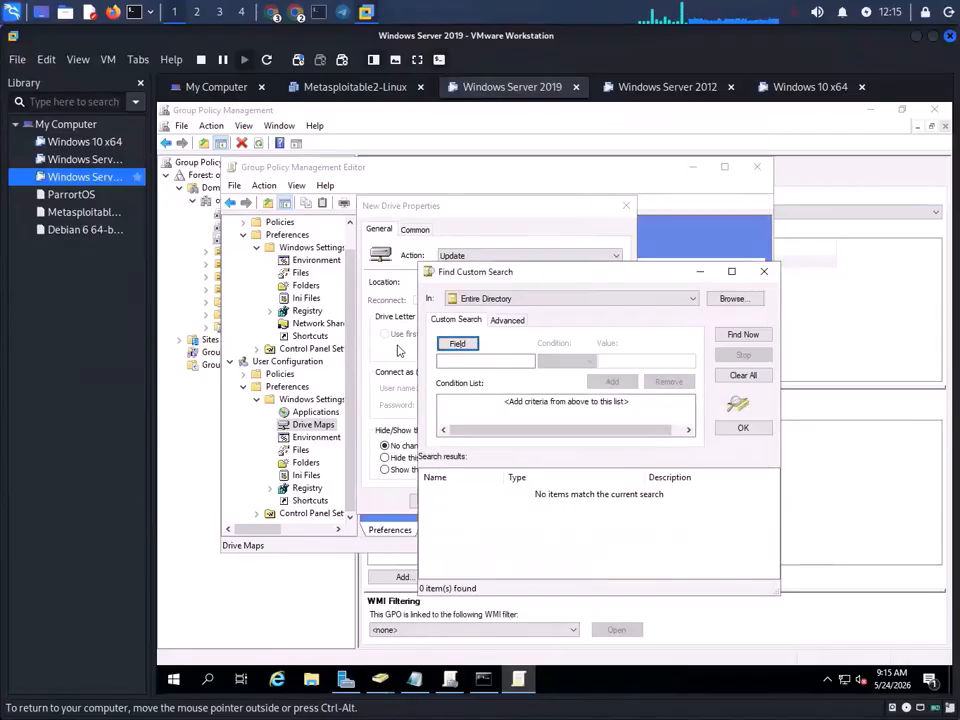
{"action": "left_click", "coordinate": [765, 273]}
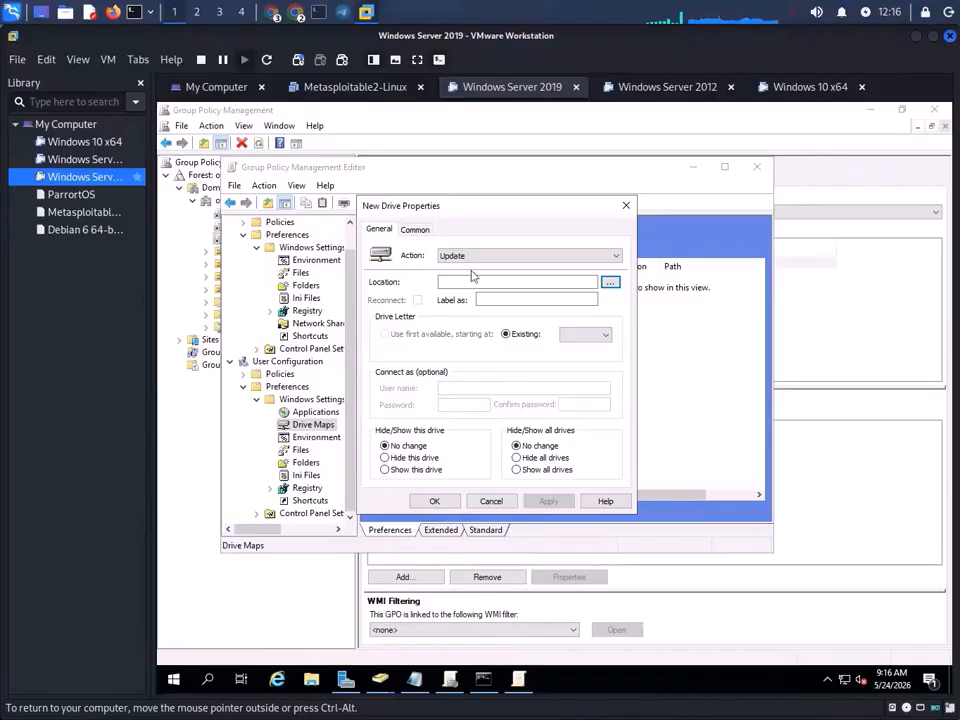
- Keep the drive map Action as Update, then discard the unfinished new drive
{"action": "left_click", "coordinate": [500, 256]}
{"action": "left_click", "coordinate": [502, 257]}
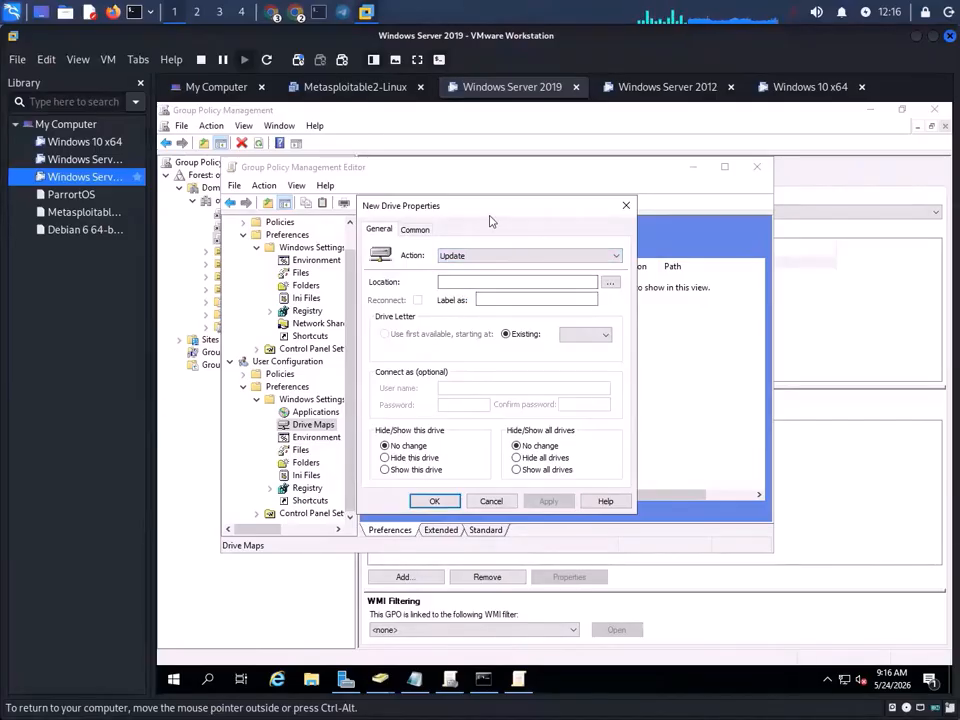
{"action": "left_click_drag", "start_coordinate": [491, 208], "coordinate": [672, 230]}
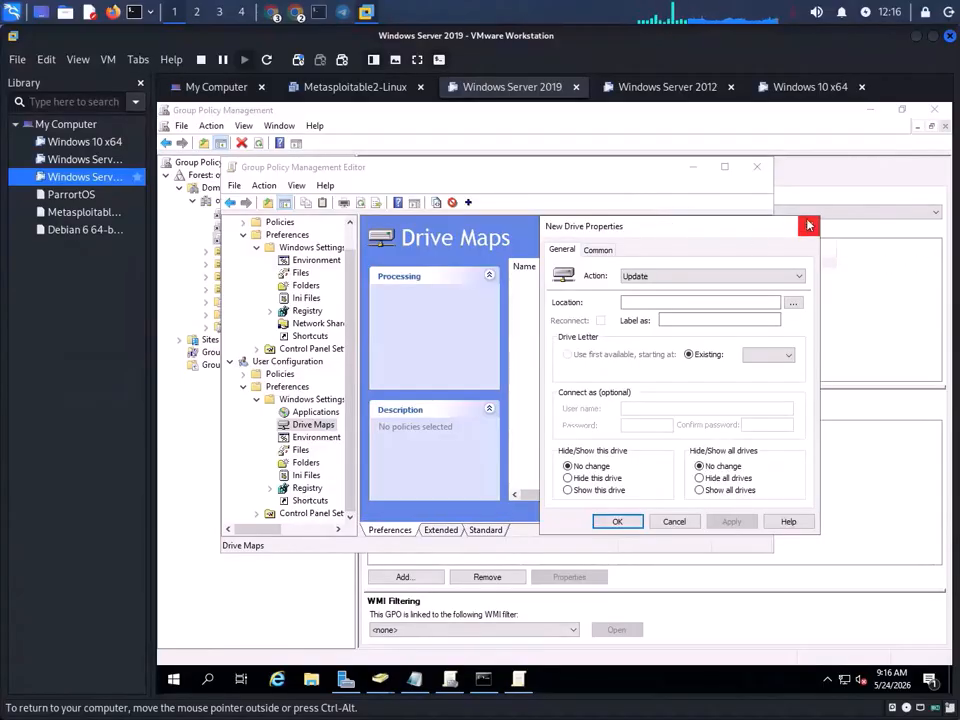
{"action": "left_click", "coordinate": [809, 226]}
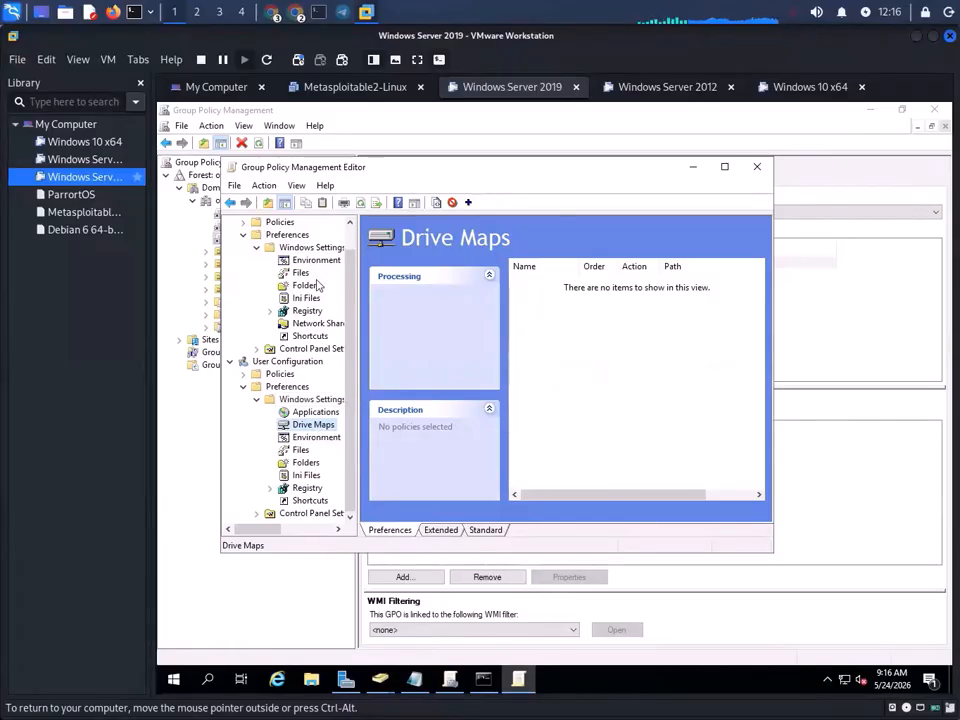
- Create another new mapped drive and open the directory search for its Location
{"action": "right_click", "coordinate": [311, 427]}
{"action": "mouse_move", "coordinate": [349, 433]}
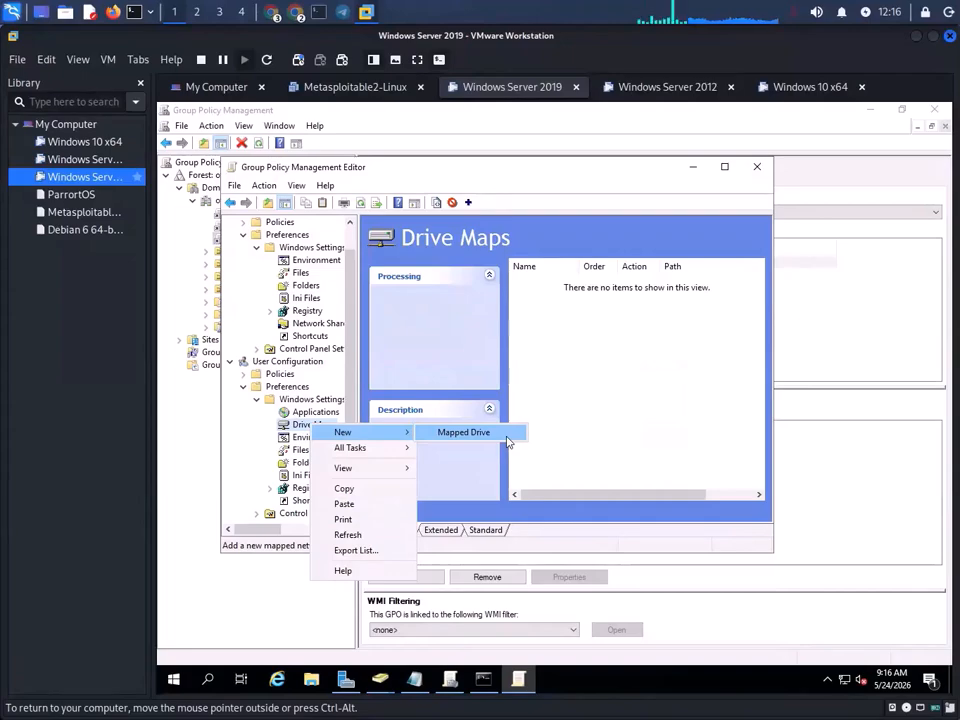
{"action": "left_click", "coordinate": [464, 432]}
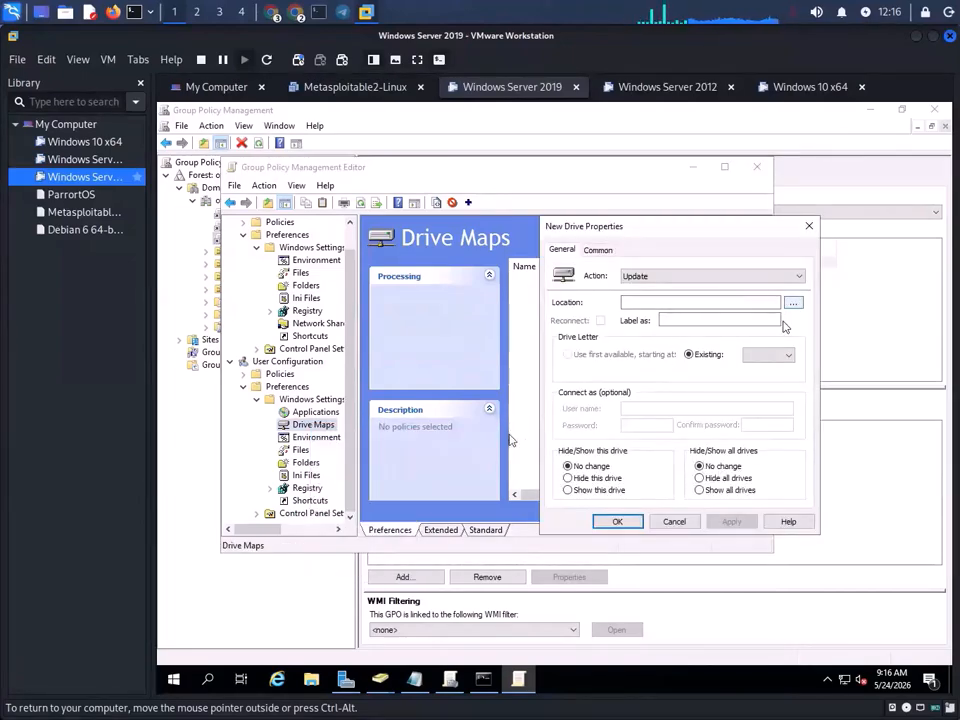
{"action": "left_click", "coordinate": [685, 300]}
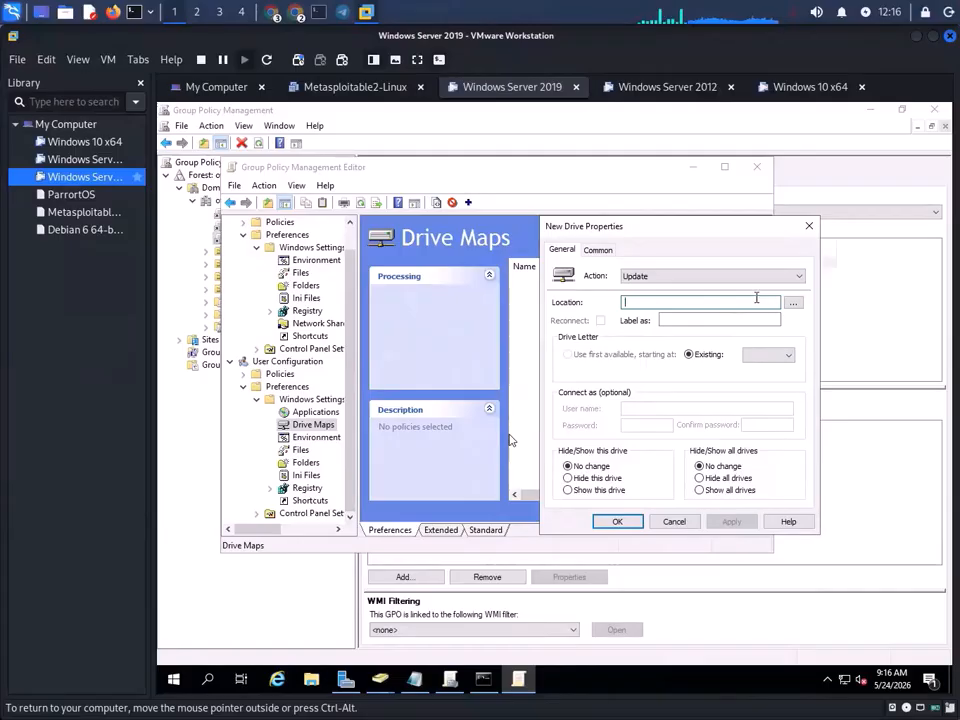
{"action": "left_click", "coordinate": [792, 302]}
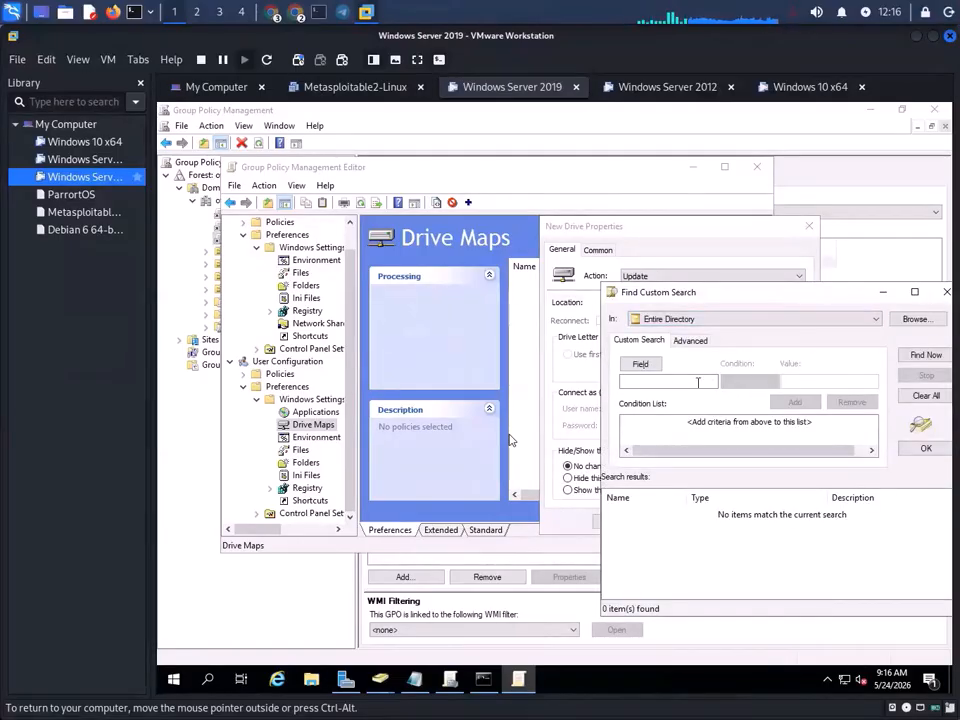
- Review the searchable object types and the Advanced LDAP query view, searching the Entire Directory
{"action": "left_click", "coordinate": [640, 364]}
{"action": "mouse_move", "coordinate": [683, 385]}
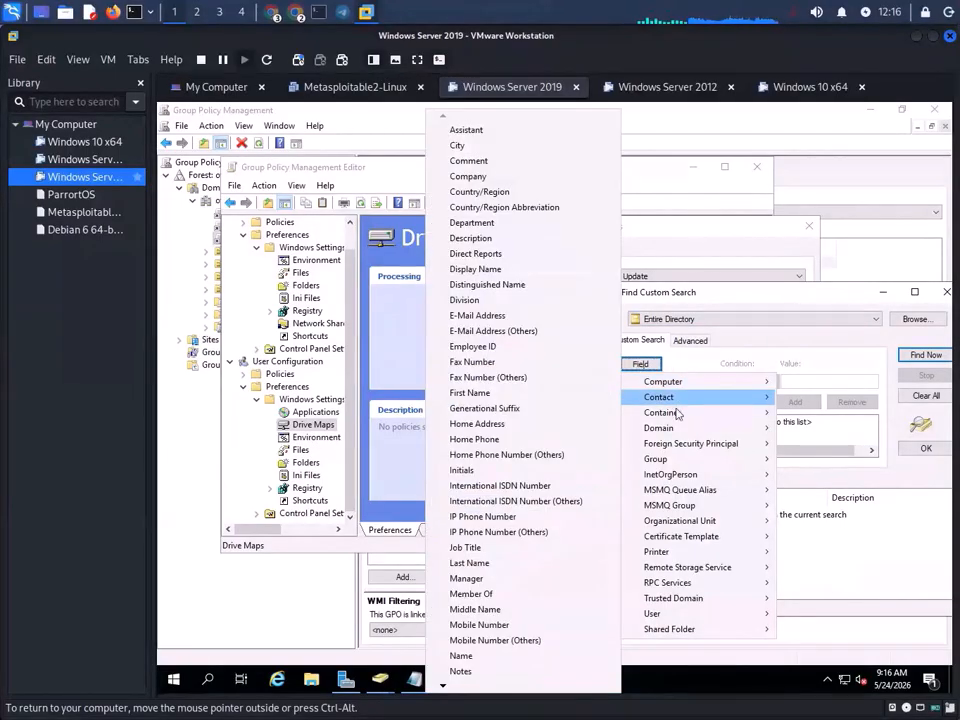
{"action": "mouse_move", "coordinate": [670, 430]}
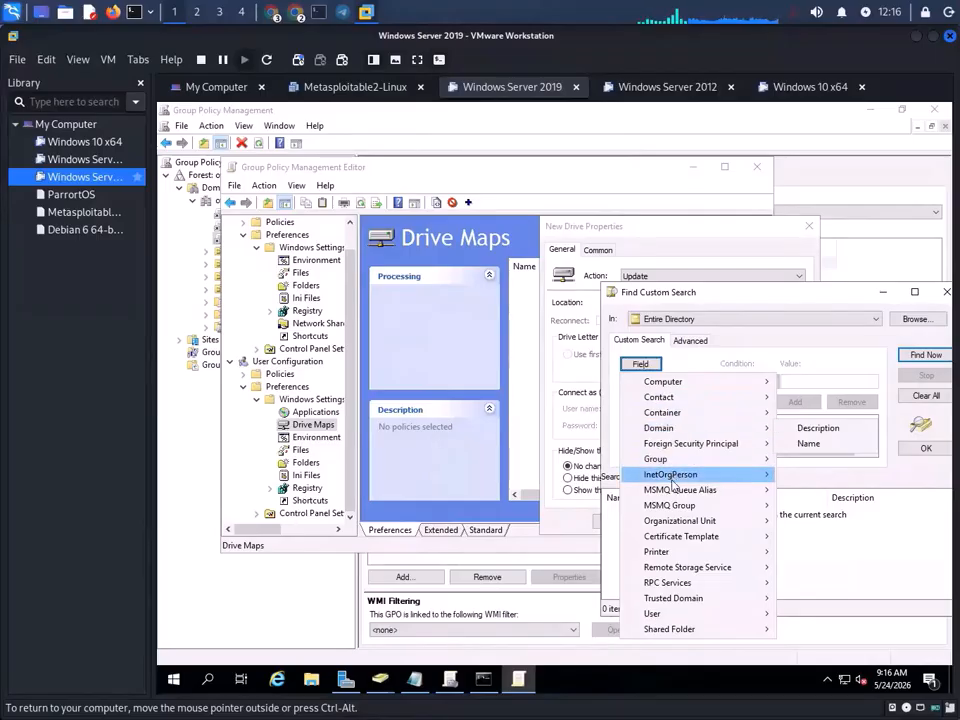
{"action": "mouse_move", "coordinate": [690, 617]}
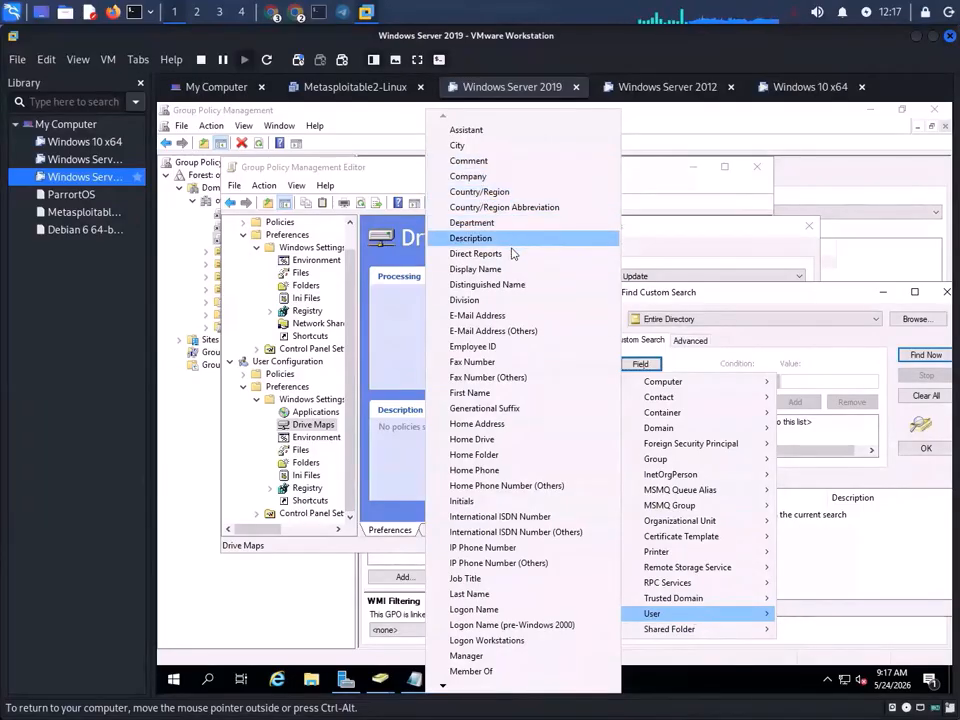
{"action": "mouse_move", "coordinate": [705, 414]}
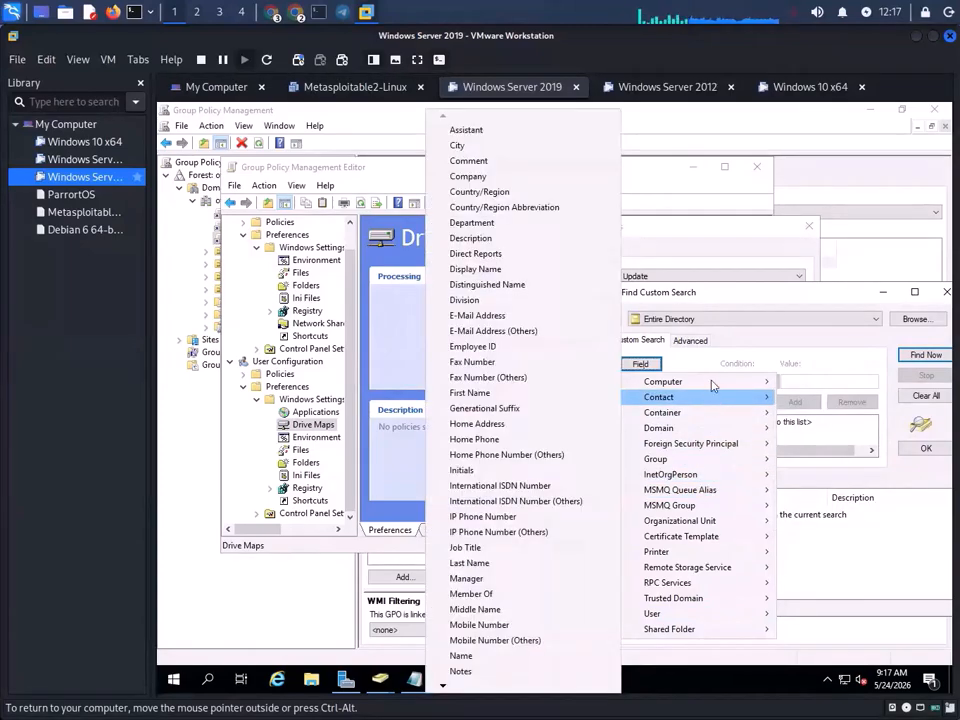
{"action": "mouse_move", "coordinate": [715, 382]}
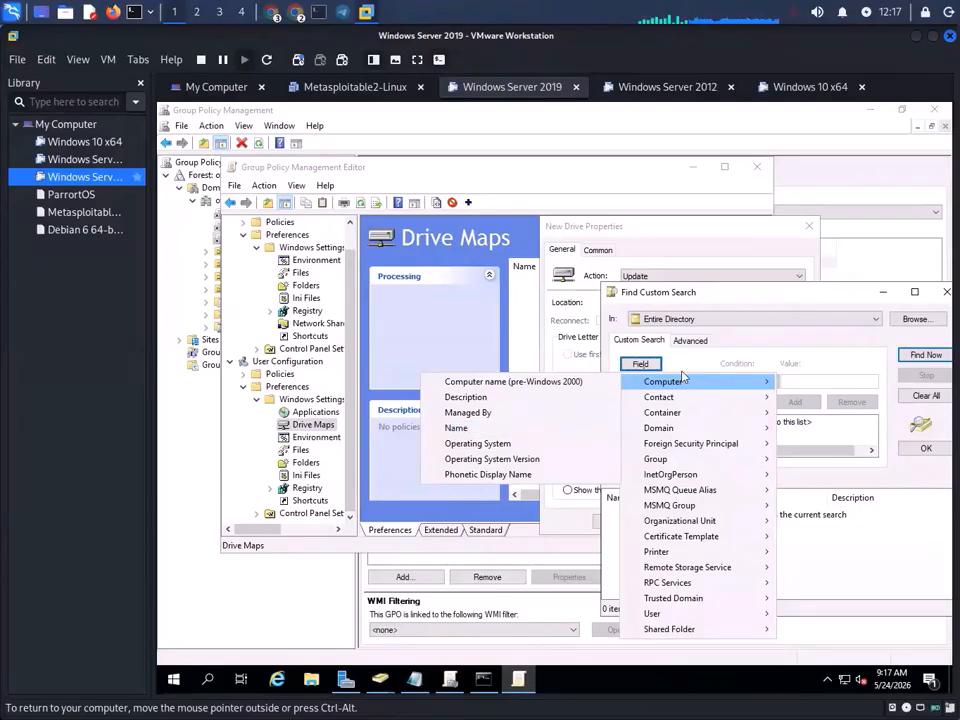
{"action": "left_click", "coordinate": [690, 341]}
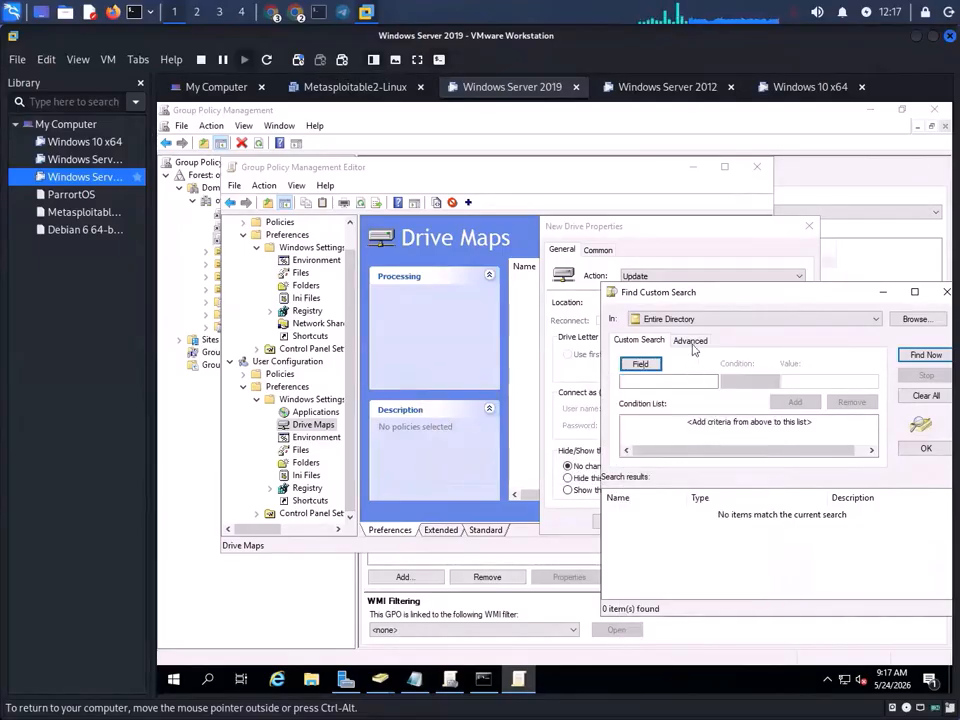
{"action": "left_click", "coordinate": [692, 341]}
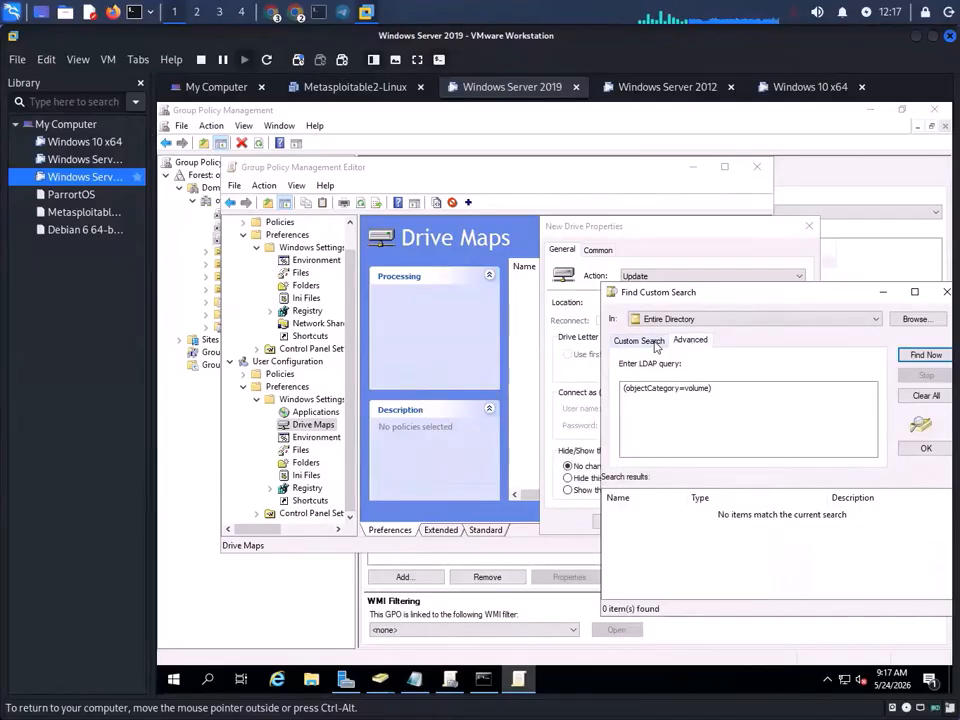
{"action": "left_click", "coordinate": [652, 342]}
{"action": "left_click", "coordinate": [926, 355]}
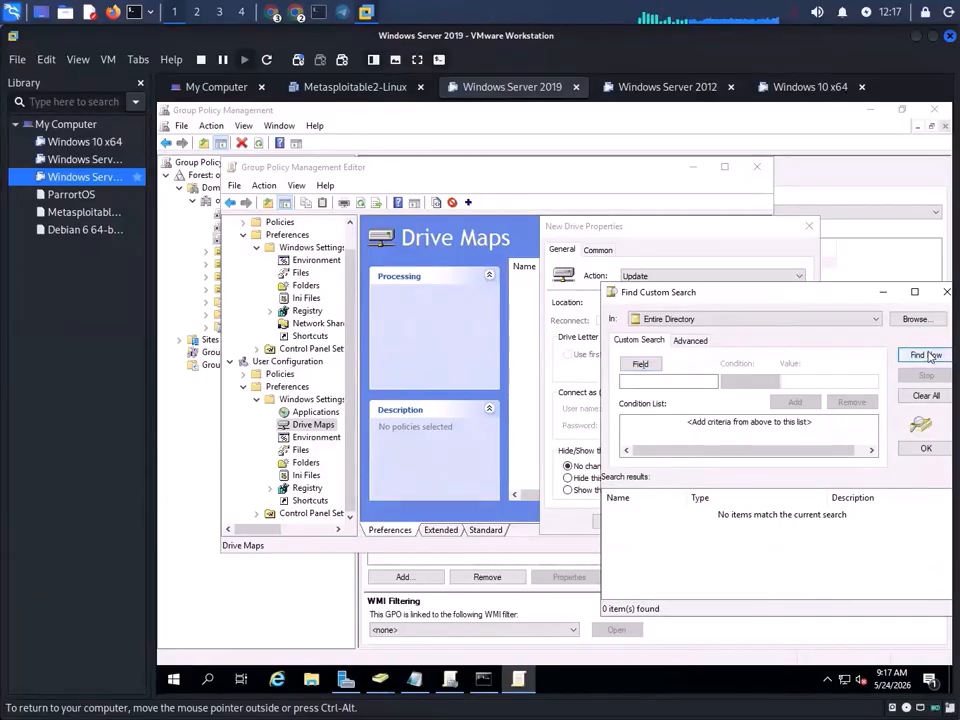
- In Browse for Container, expand offsecbd and pick ServiceTM, then Users, as the search scope
{"action": "left_click", "coordinate": [916, 319]}
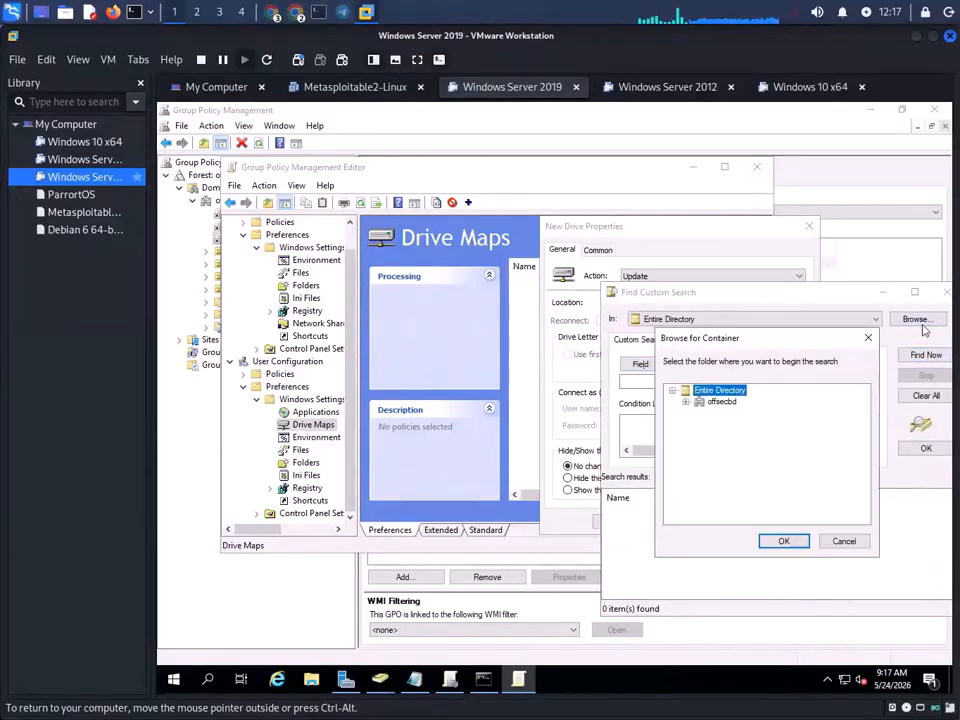
{"action": "double_click", "coordinate": [712, 402]}
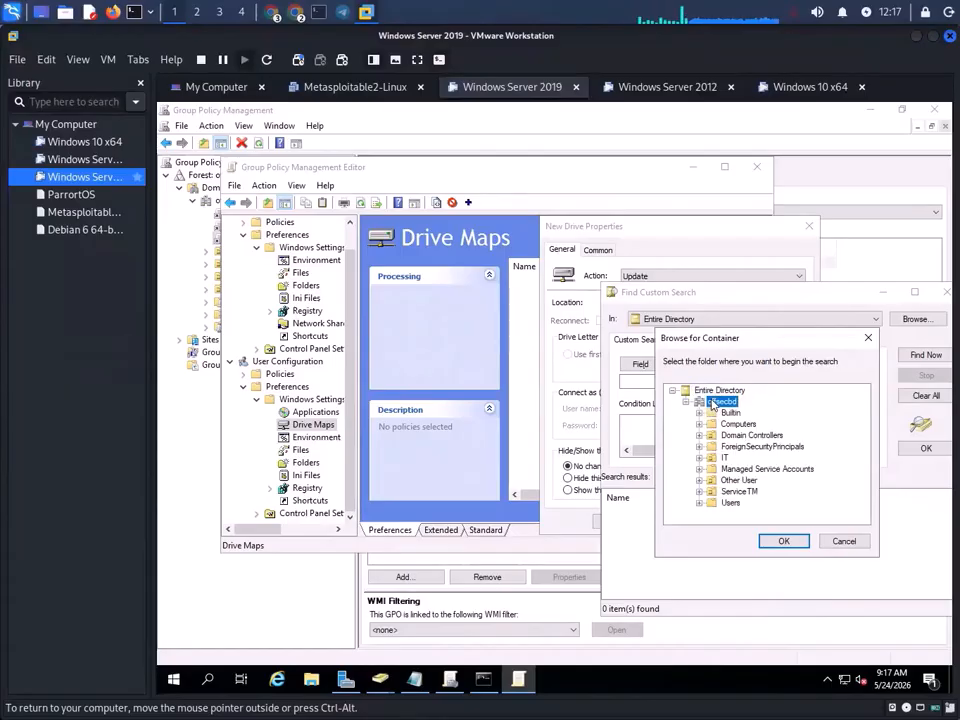
{"action": "left_click", "coordinate": [748, 492]}
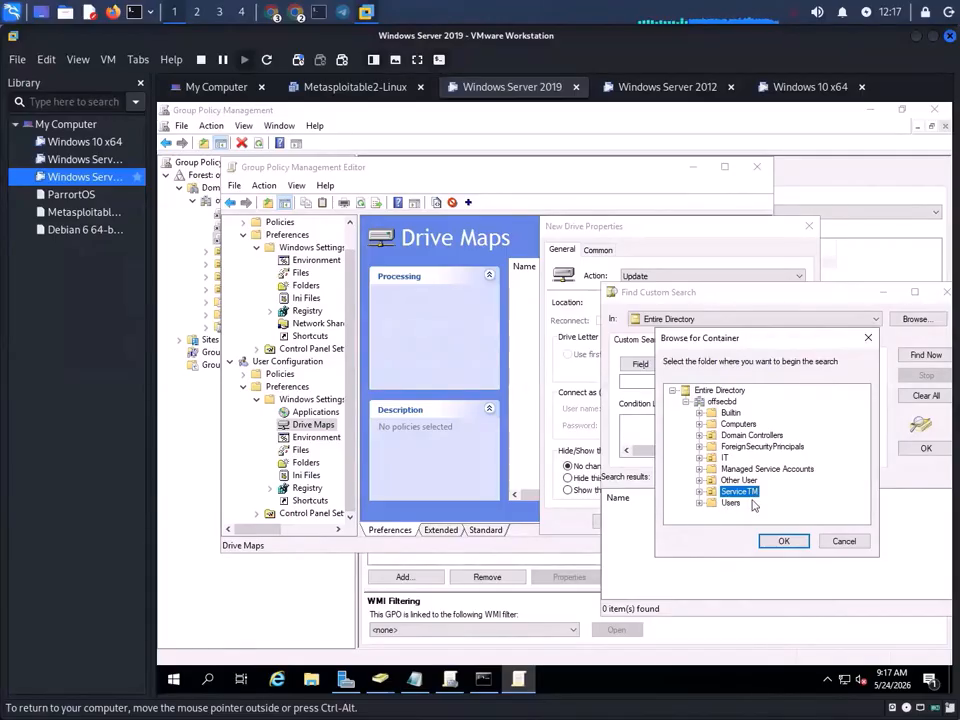
{"action": "left_click", "coordinate": [732, 503]}
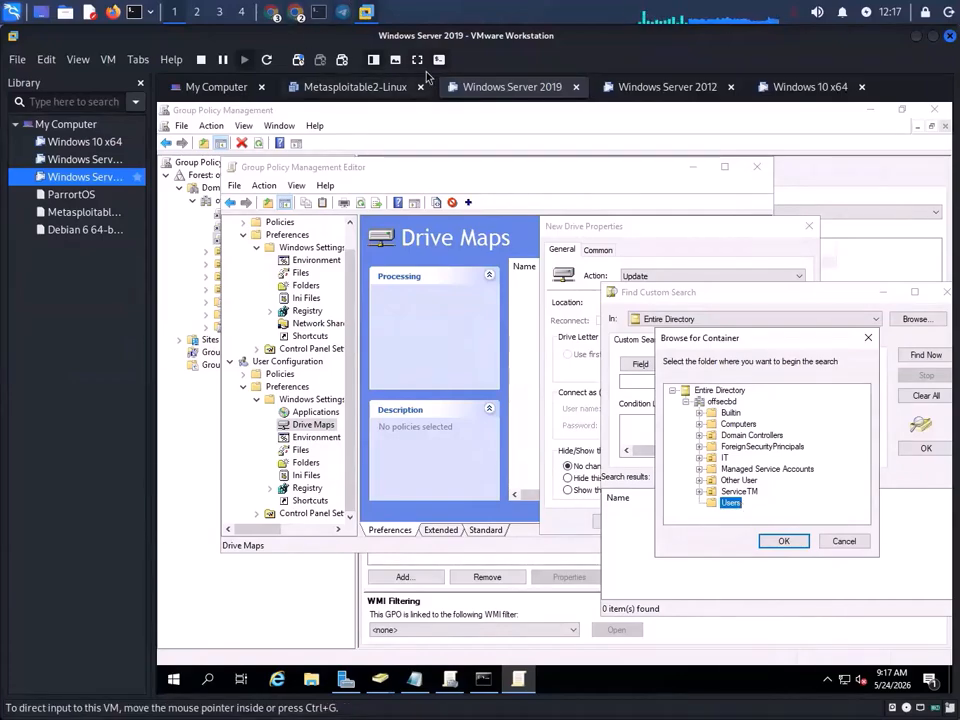
{"action": "left_click", "coordinate": [452, 679]}
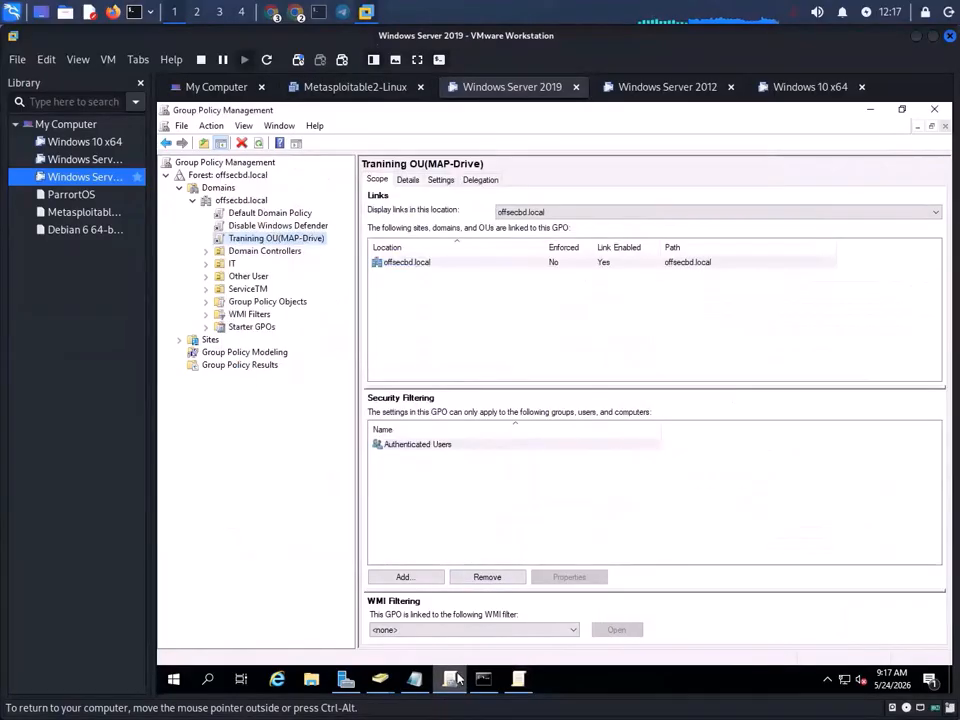
{"action": "left_click", "coordinate": [381, 682]}
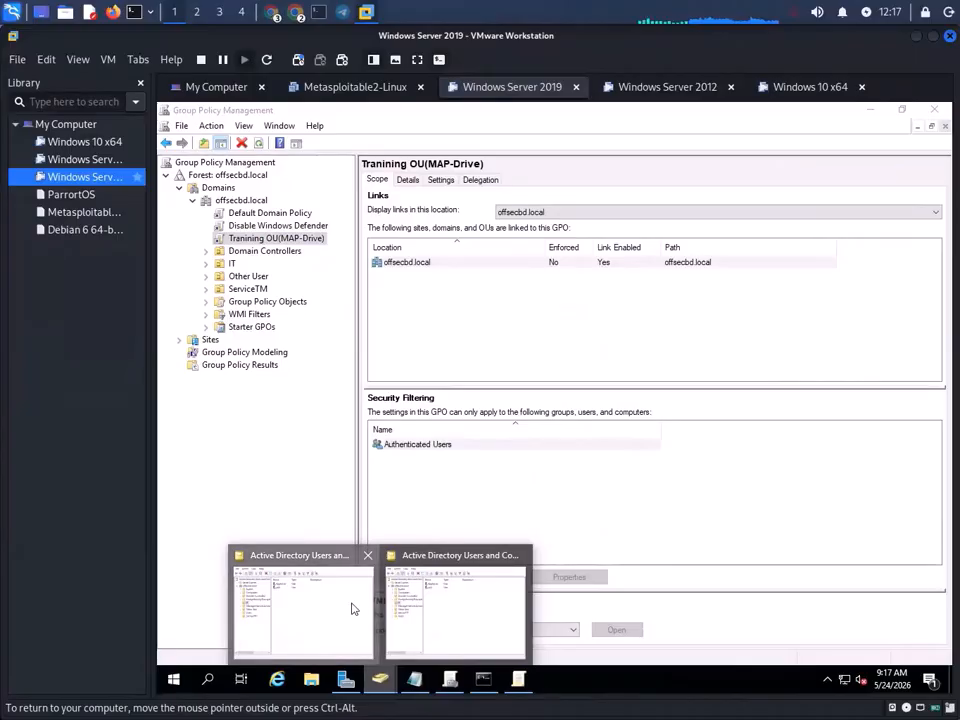
{"action": "left_click", "coordinate": [352, 609]}
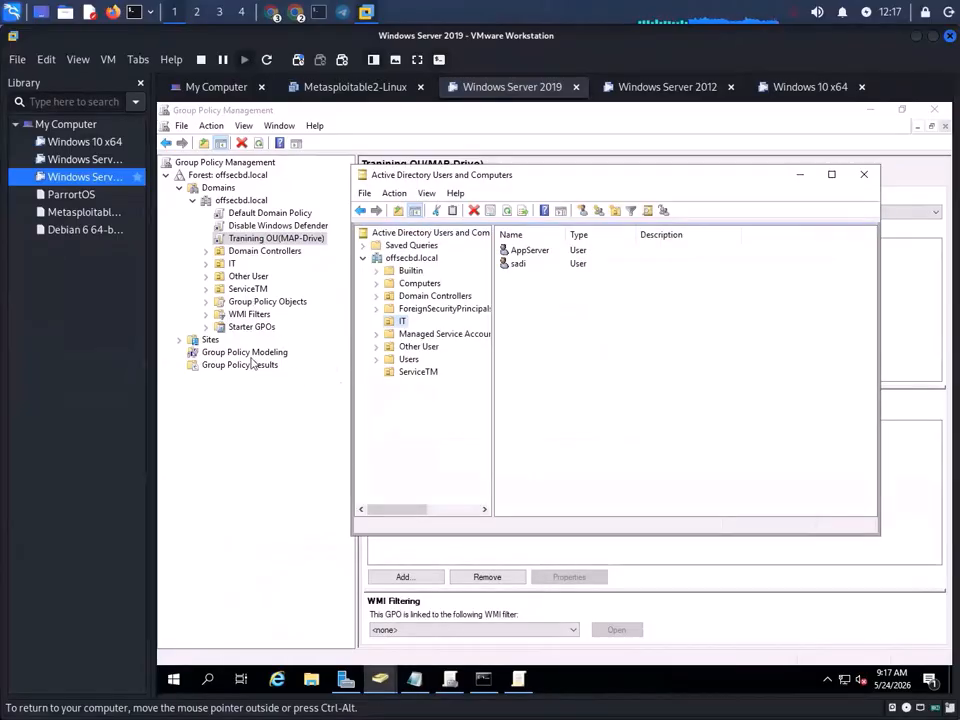
{"action": "left_click", "coordinate": [799, 180]}
{"action": "mouse_move", "coordinate": [382, 677]}
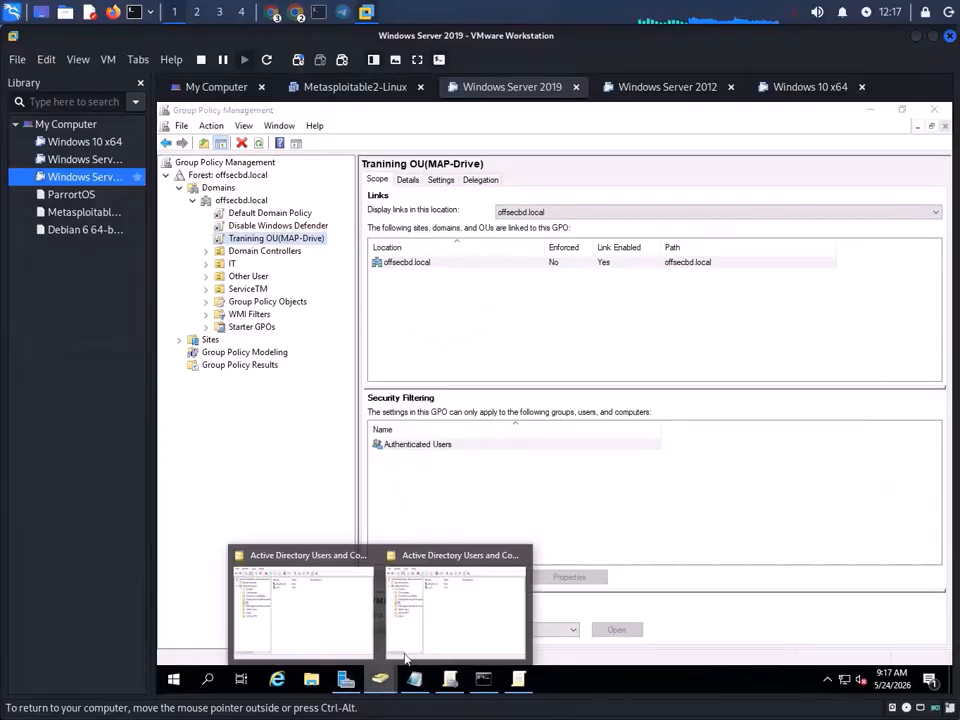
{"action": "left_click", "coordinate": [450, 612]}
{"action": "left_click", "coordinate": [408, 371]}
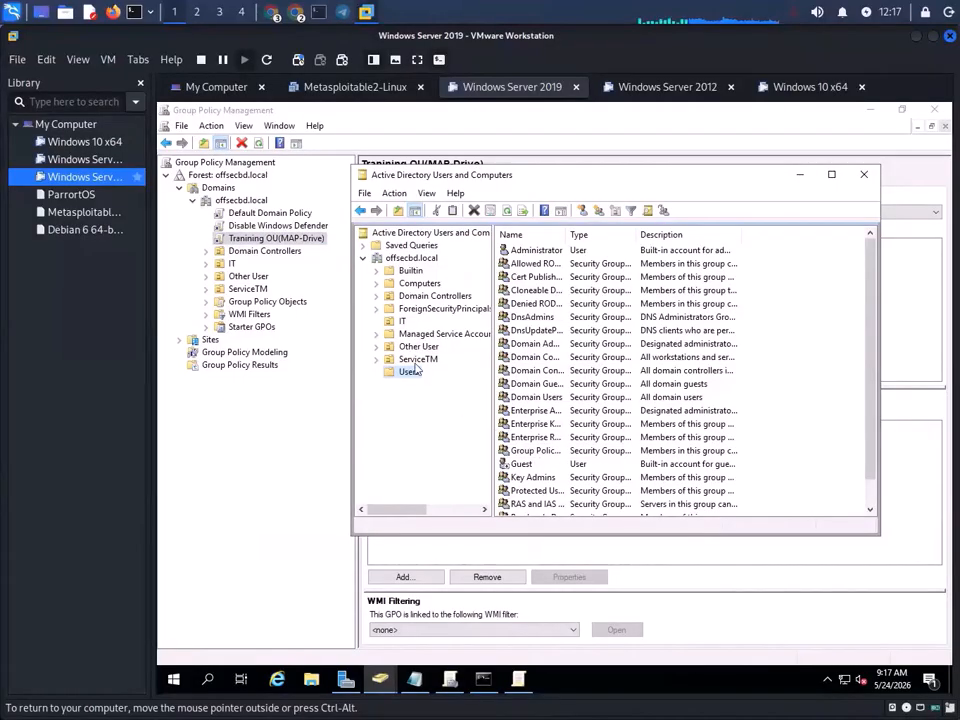
{"action": "left_click", "coordinate": [418, 359]}
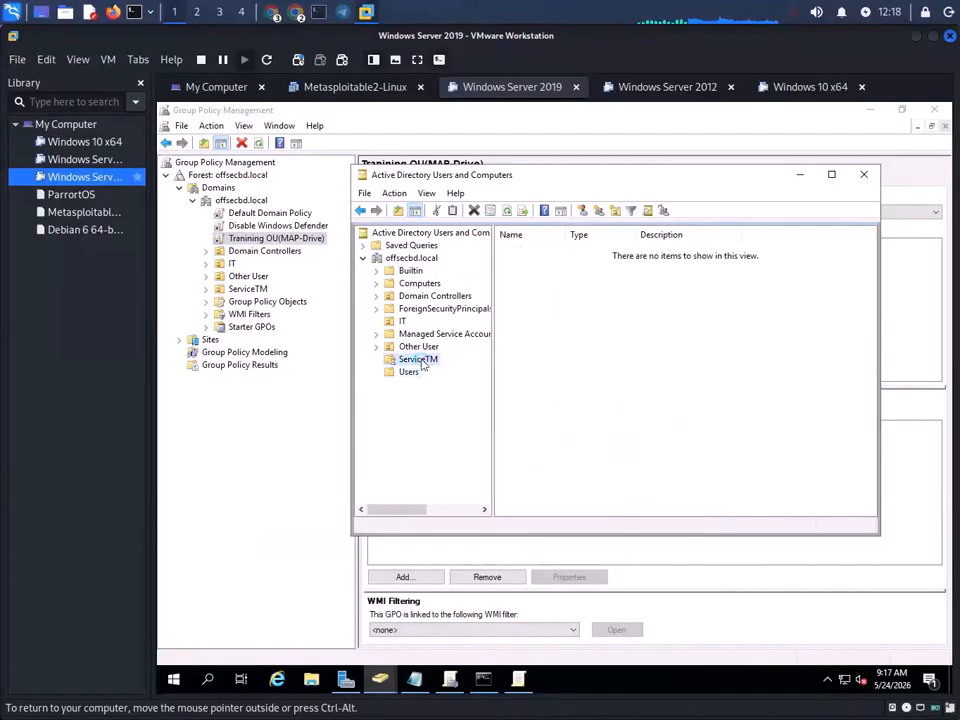
{"action": "left_click", "coordinate": [424, 348]}
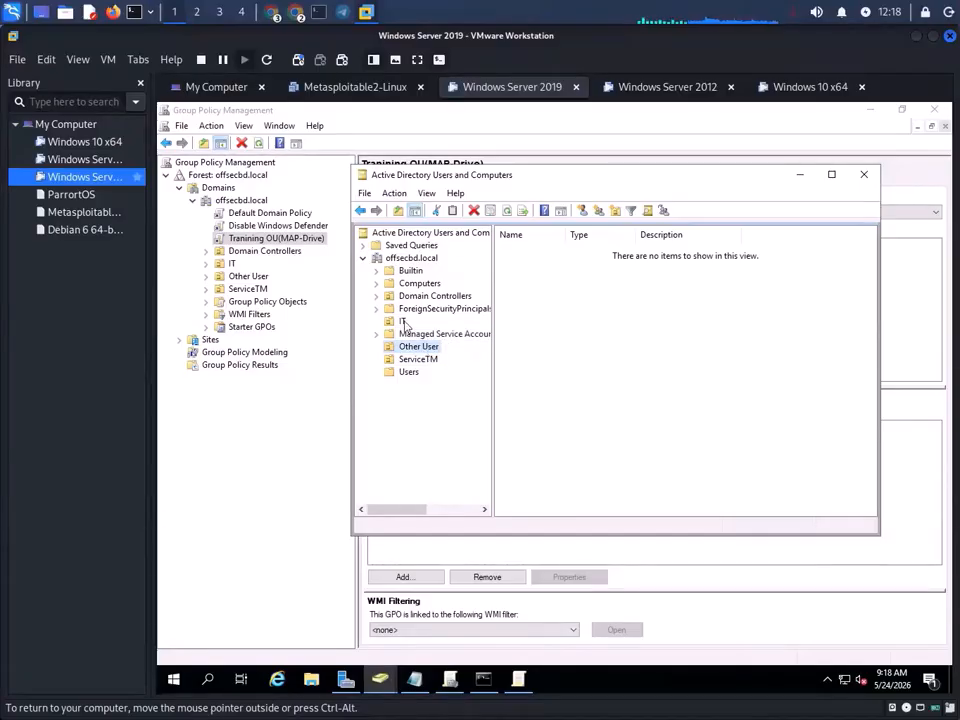
{"action": "left_click", "coordinate": [424, 359]}
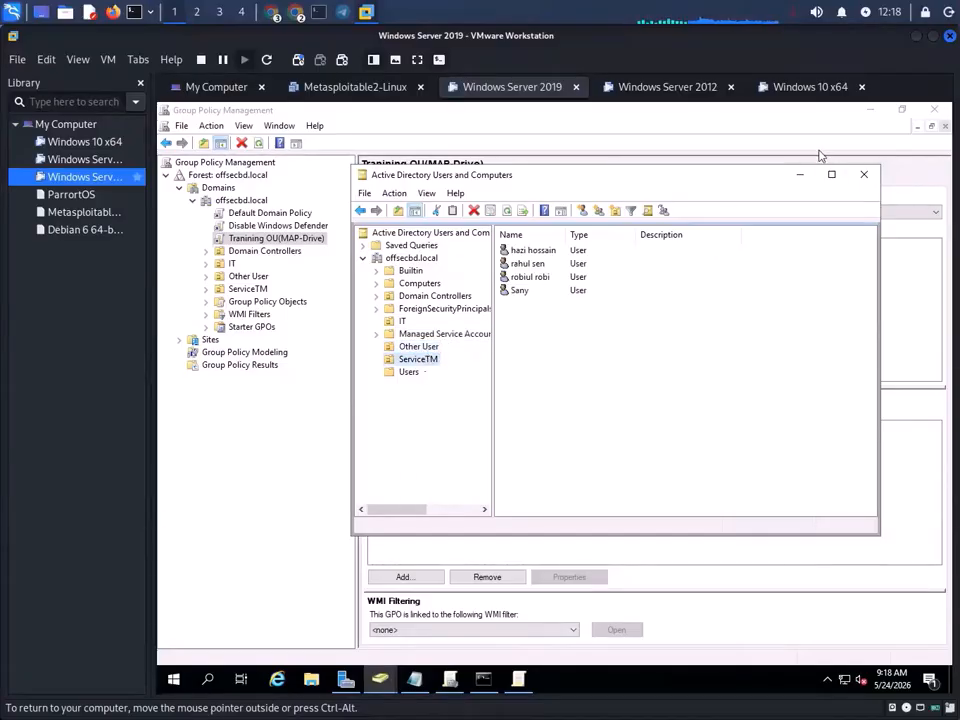
{"action": "left_click", "coordinate": [808, 180]}
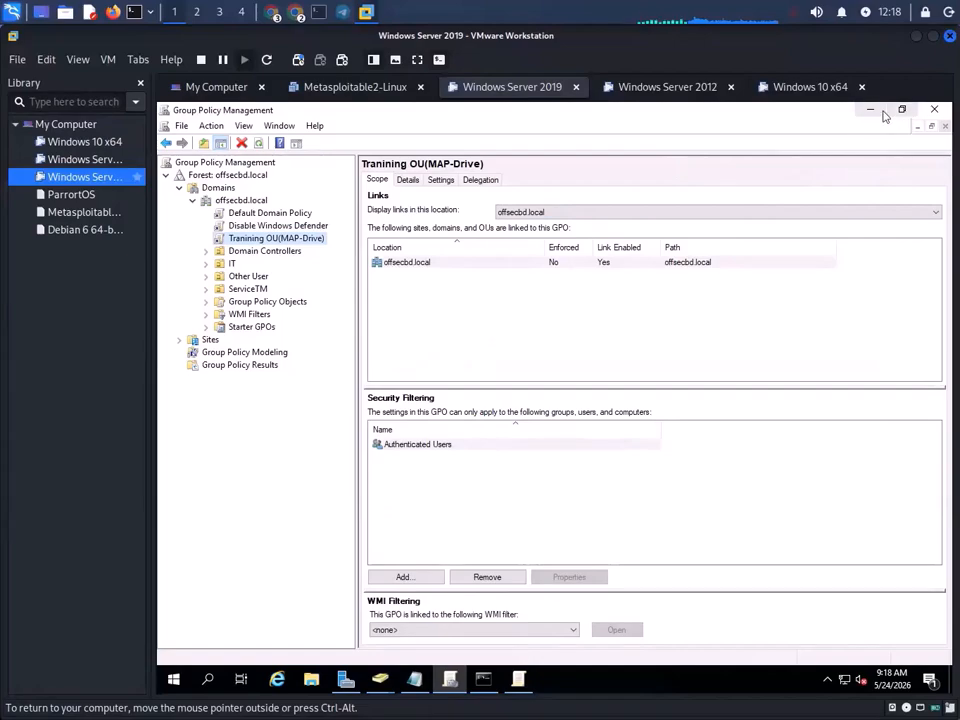
{"action": "left_click", "coordinate": [880, 112]}
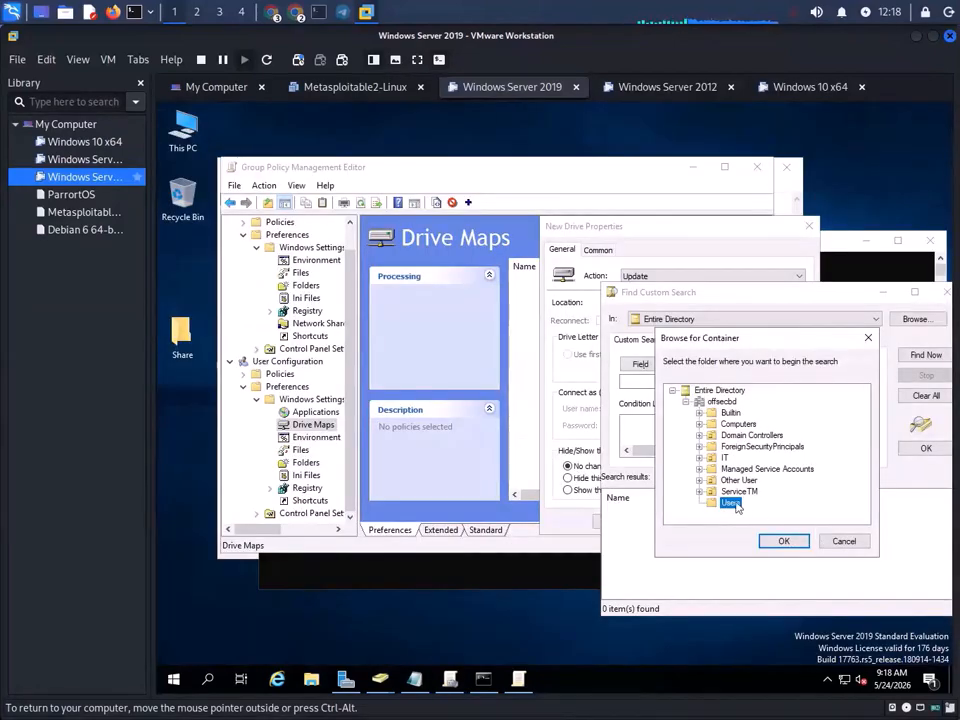
- Confirm Users, then switch the search scope back to Entire Directory
{"action": "left_click", "coordinate": [790, 542]}
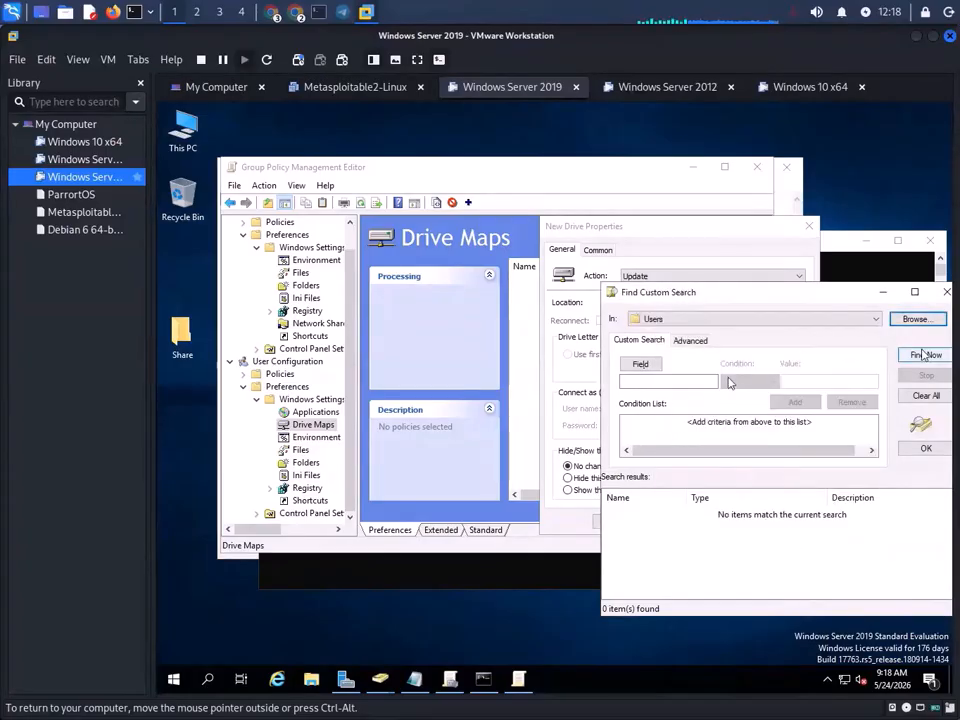
{"action": "left_click", "coordinate": [915, 319]}
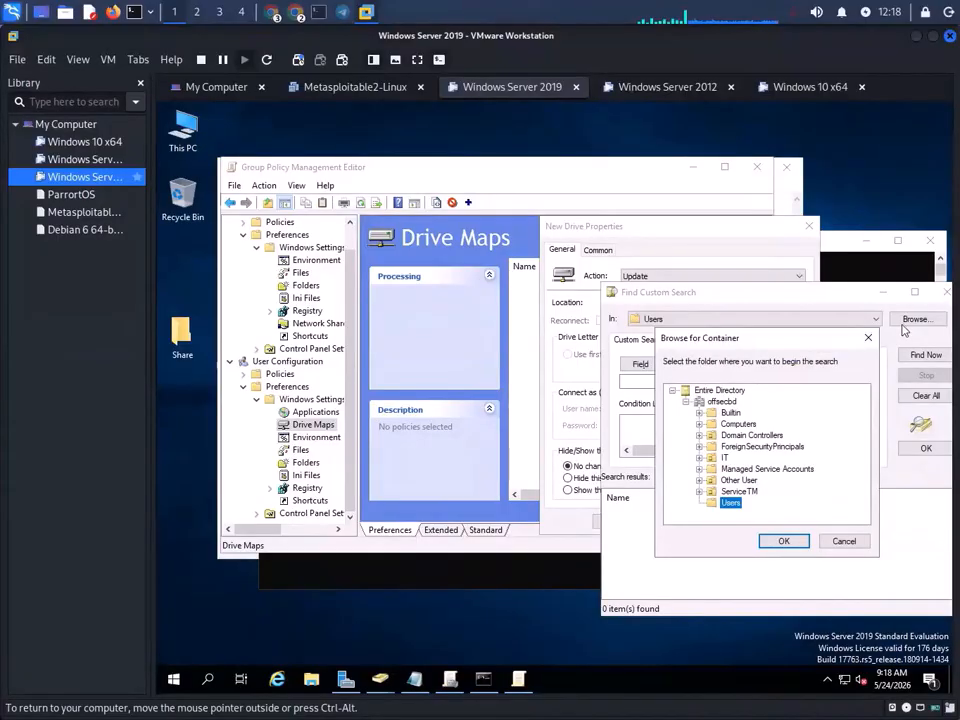
{"action": "left_click", "coordinate": [721, 392]}
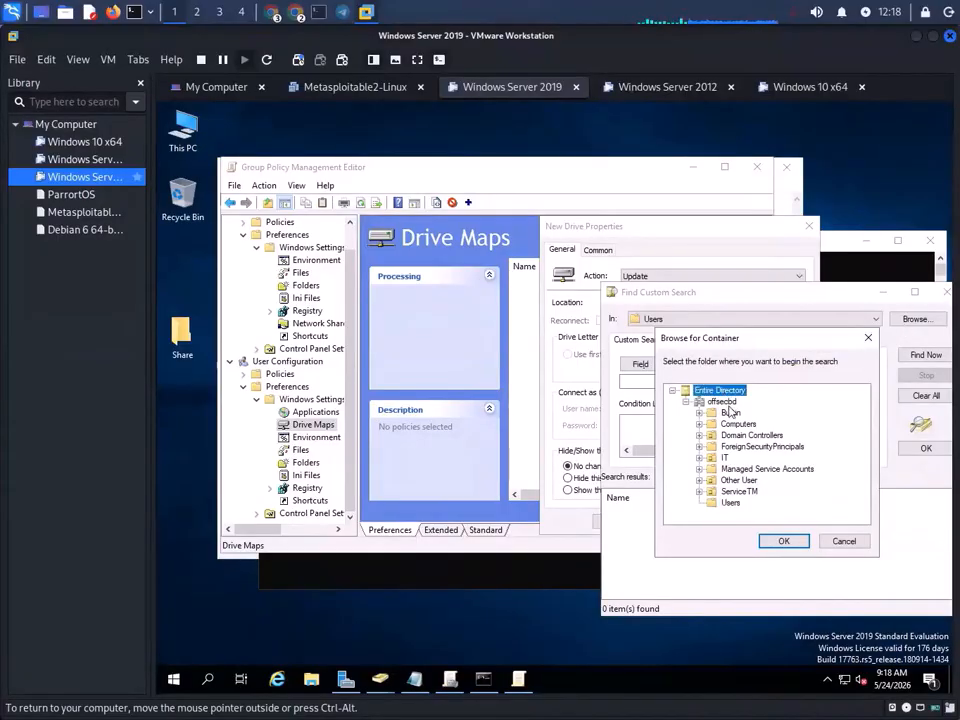
{"action": "left_click", "coordinate": [787, 541]}
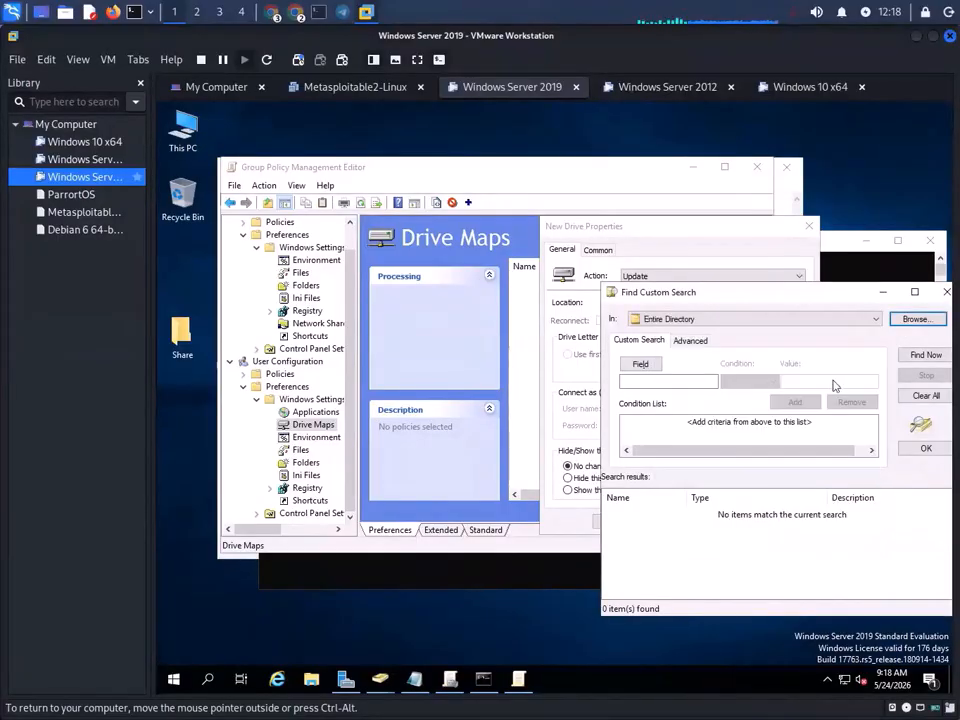
- Glance at the search's LDAP query, then open This PC from the server desktop
{"action": "left_click_drag", "start_coordinate": [774, 298], "coordinate": [536, 147]}
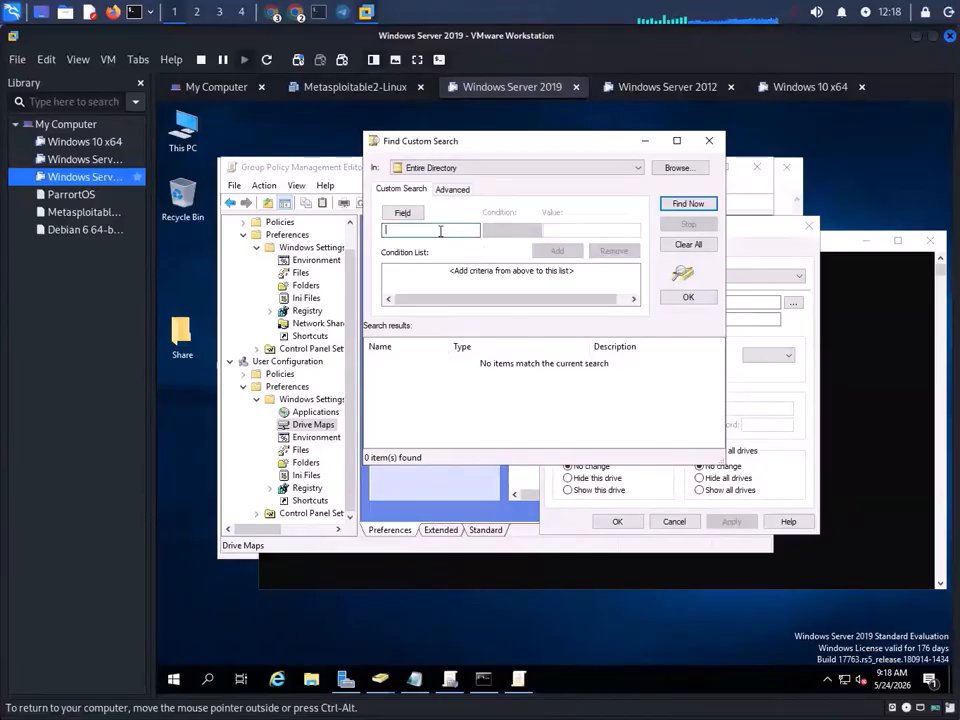
{"action": "left_click", "coordinate": [452, 189]}
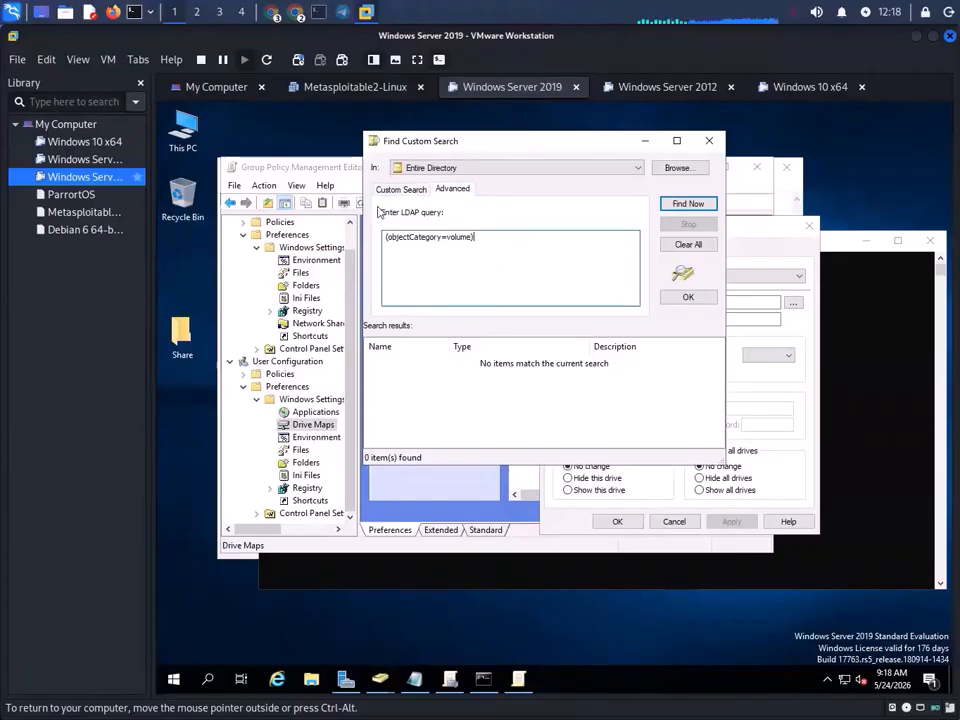
{"action": "left_click", "coordinate": [394, 190]}
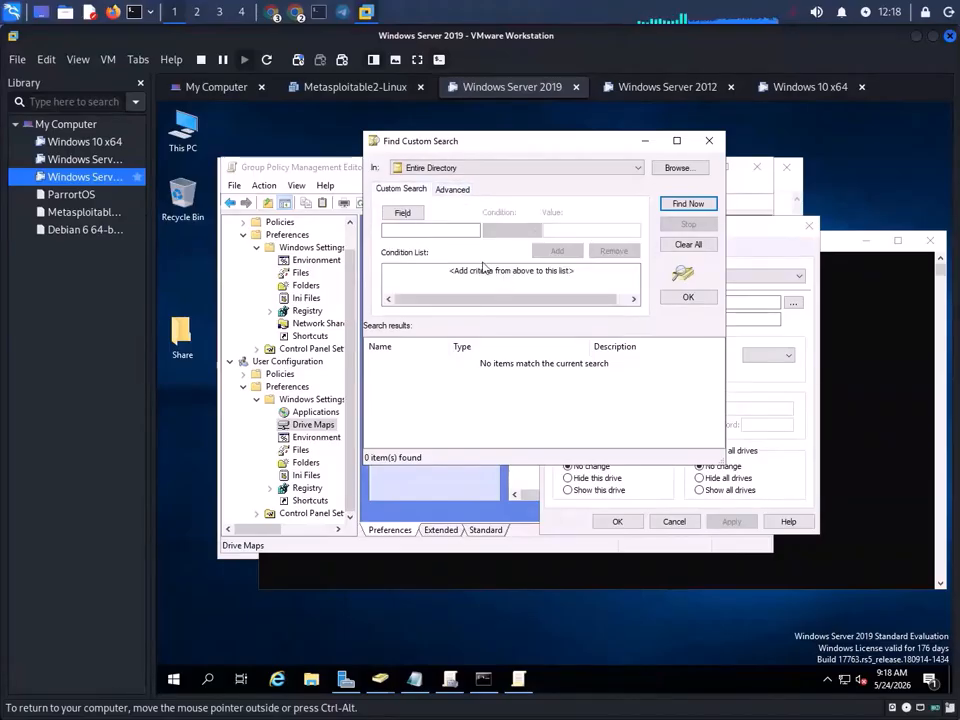
{"action": "left_click", "coordinate": [190, 130]}
{"action": "double_click", "coordinate": [190, 130]}
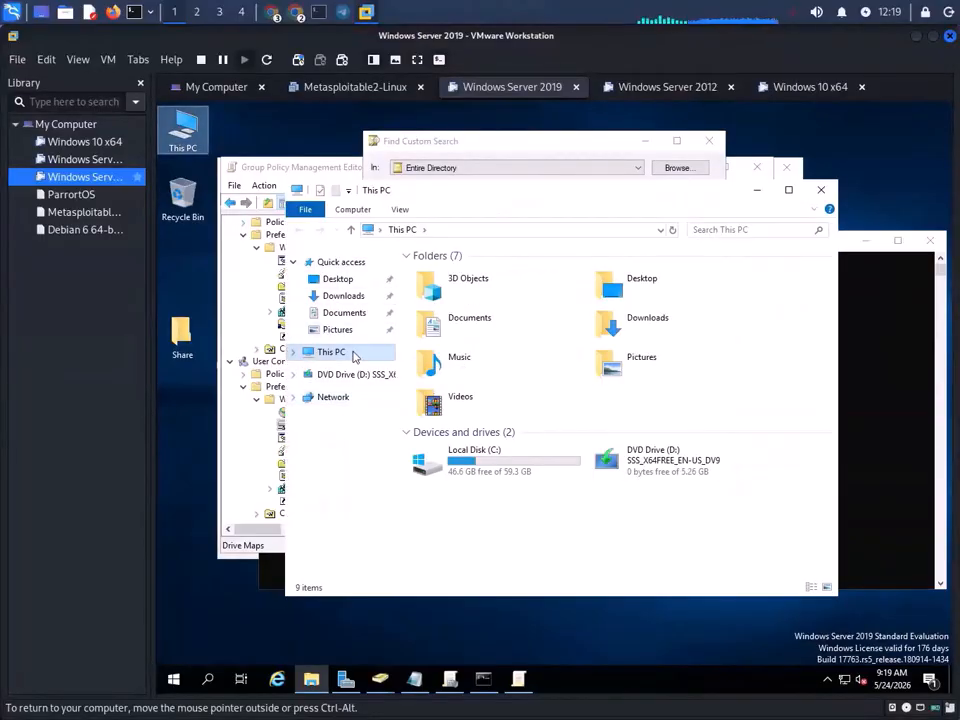
- Open Server Manager from This PC to review the server's storage pools and disks, then minimize it
{"action": "right_click", "coordinate": [353, 352]}
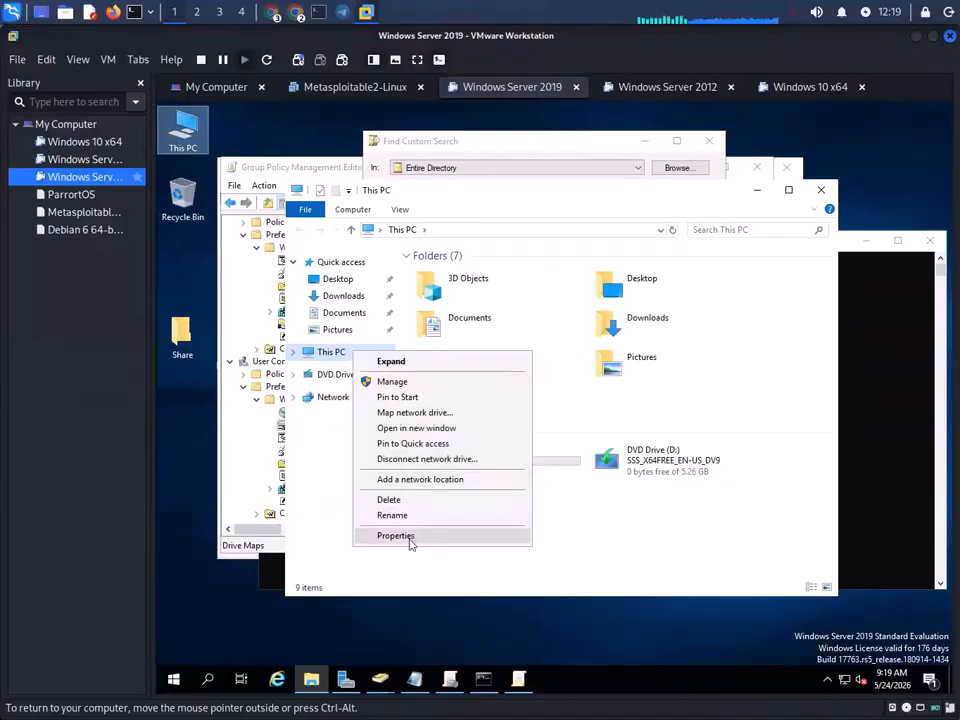
{"action": "left_click", "coordinate": [402, 382]}
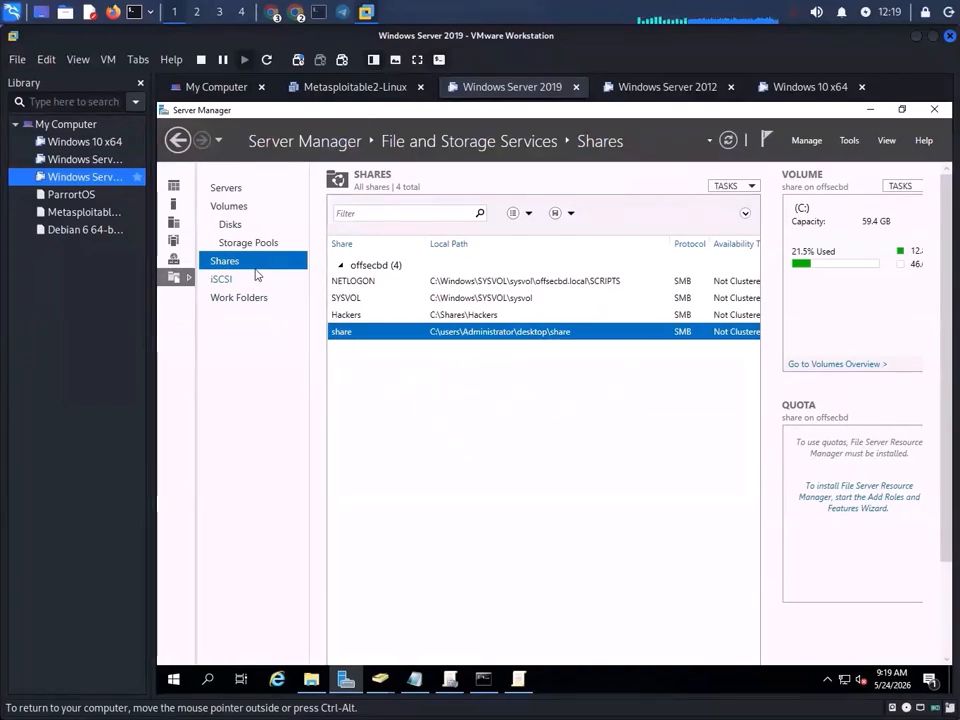
{"action": "left_click", "coordinate": [263, 248]}
{"action": "left_click", "coordinate": [252, 222]}
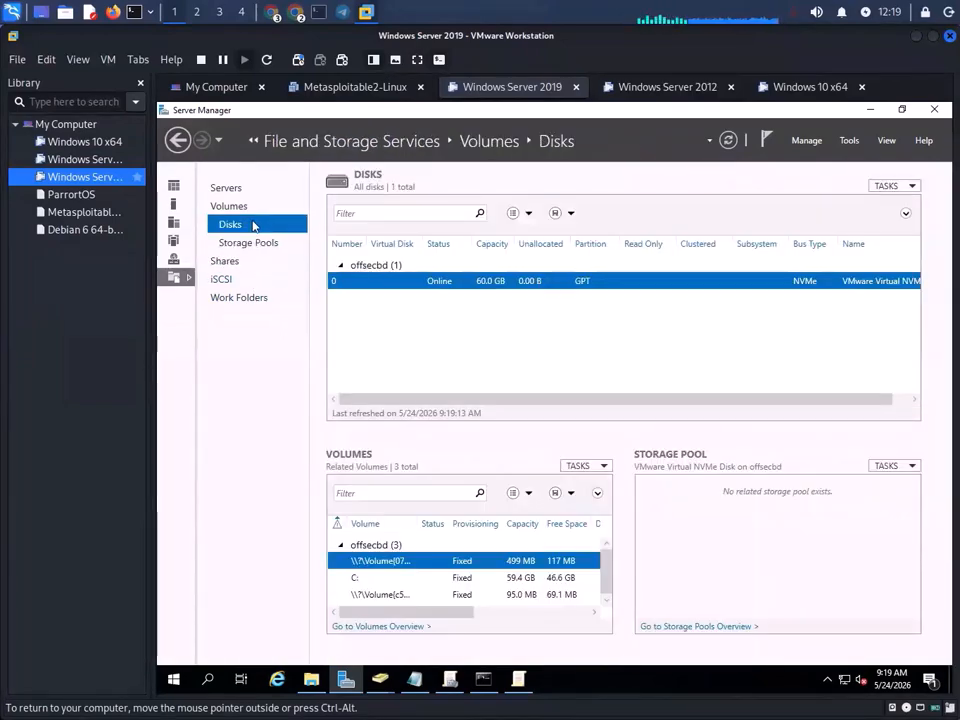
{"action": "right_click", "coordinate": [493, 287]}
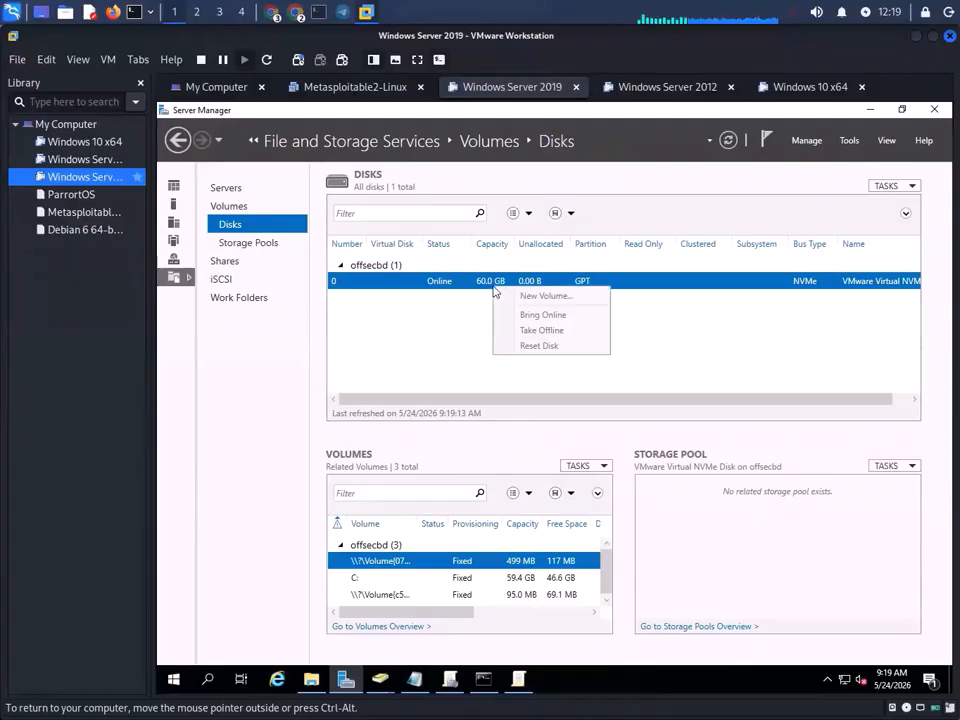
{"action": "left_click", "coordinate": [798, 342]}
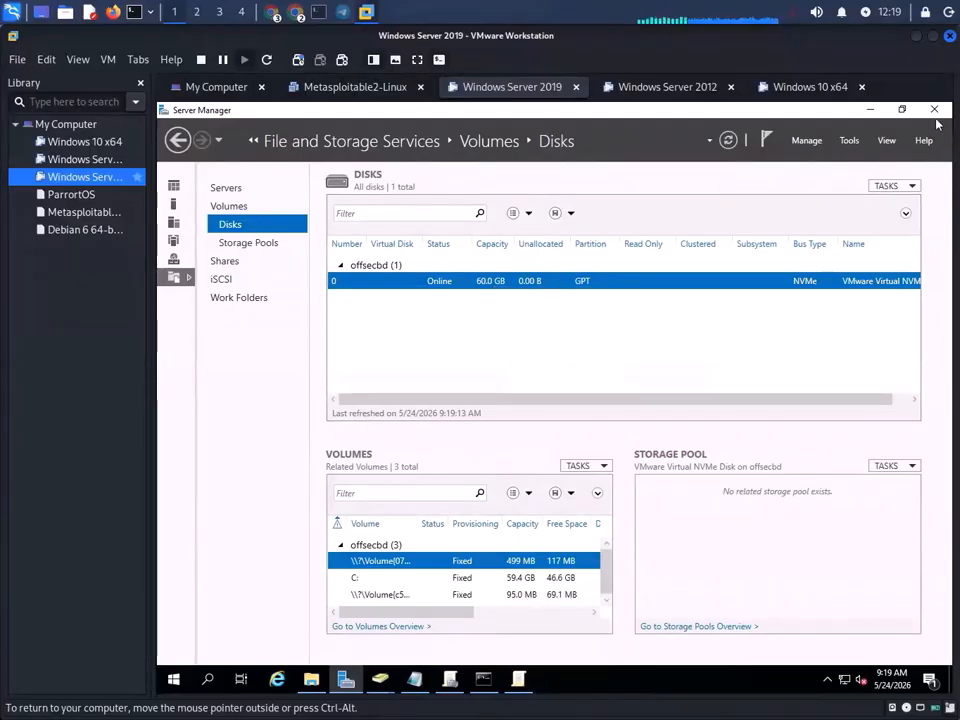
{"action": "left_click", "coordinate": [870, 109]}
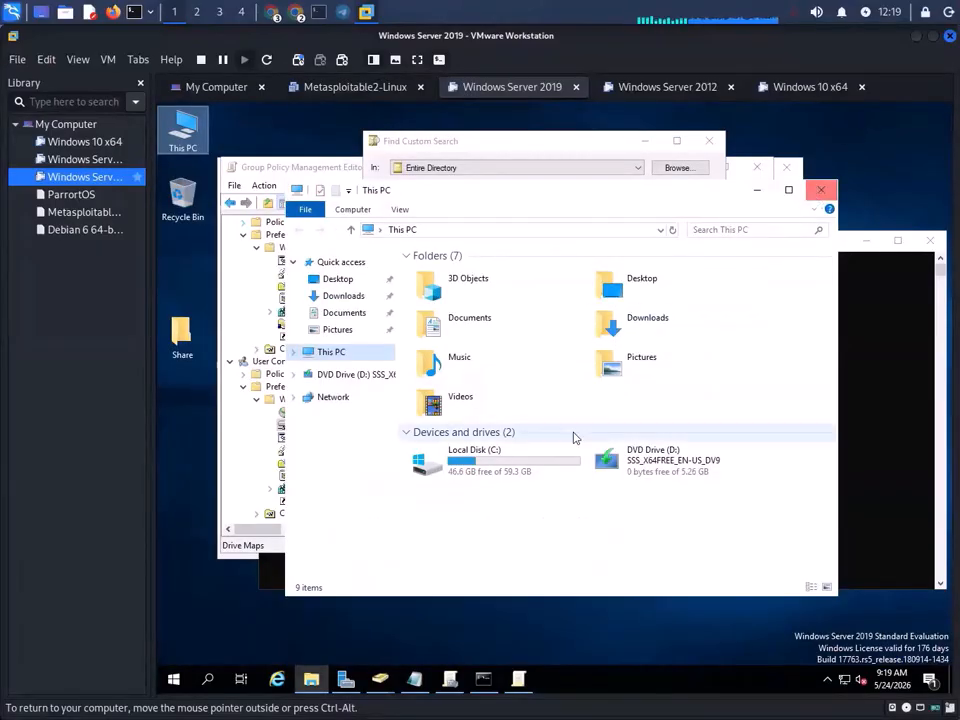
- Check the Local Disk (C:) options and close the This PC window
{"action": "right_click", "coordinate": [506, 462]}
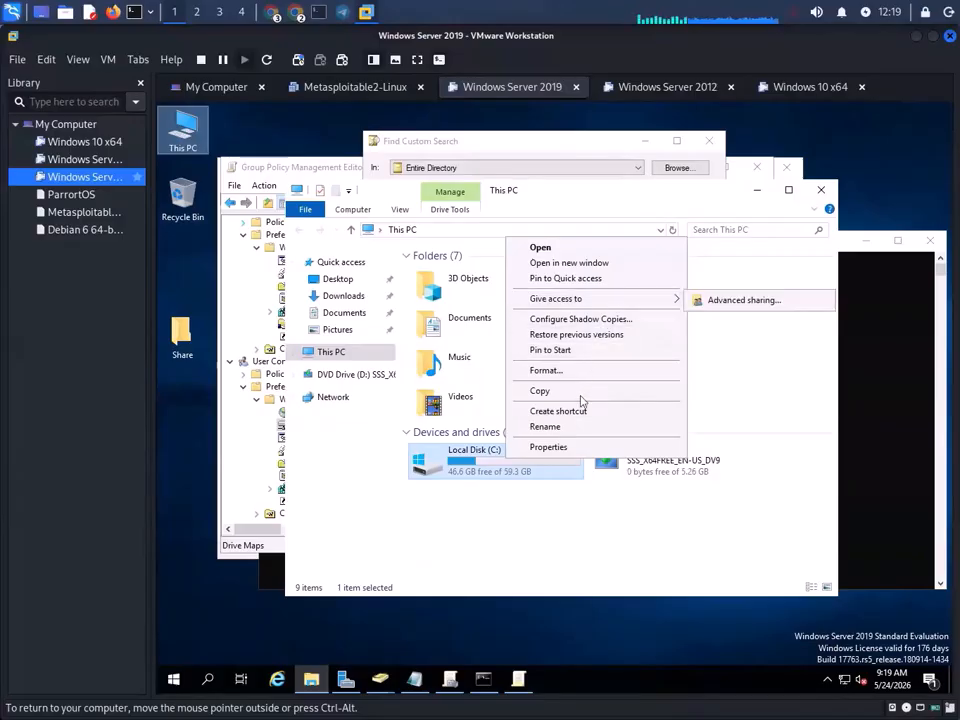
{"action": "left_click", "coordinate": [733, 249]}
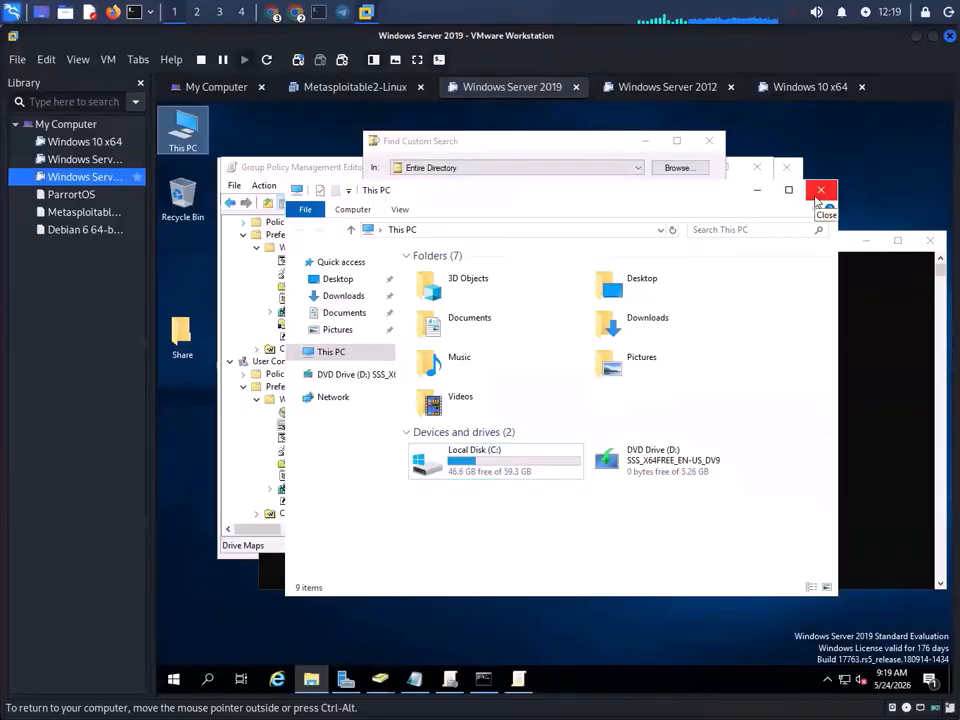
{"action": "left_click", "coordinate": [818, 194]}
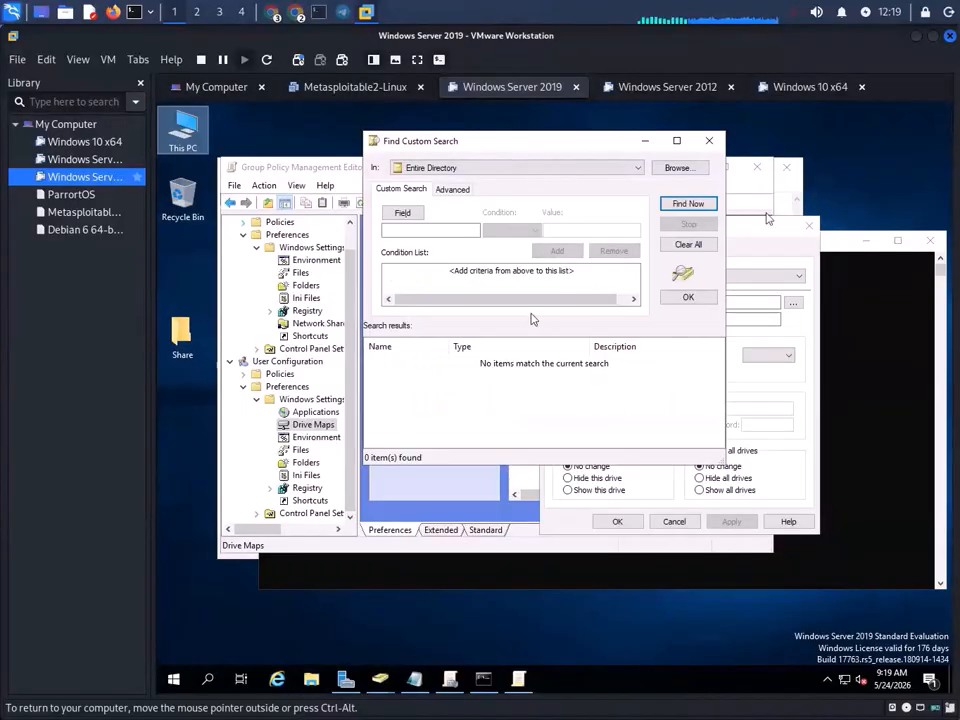
- Set the new drive map to Show this drive, apply it, dismiss the drive-letter warning, and search the directory again
{"action": "left_click", "coordinate": [458, 233]}
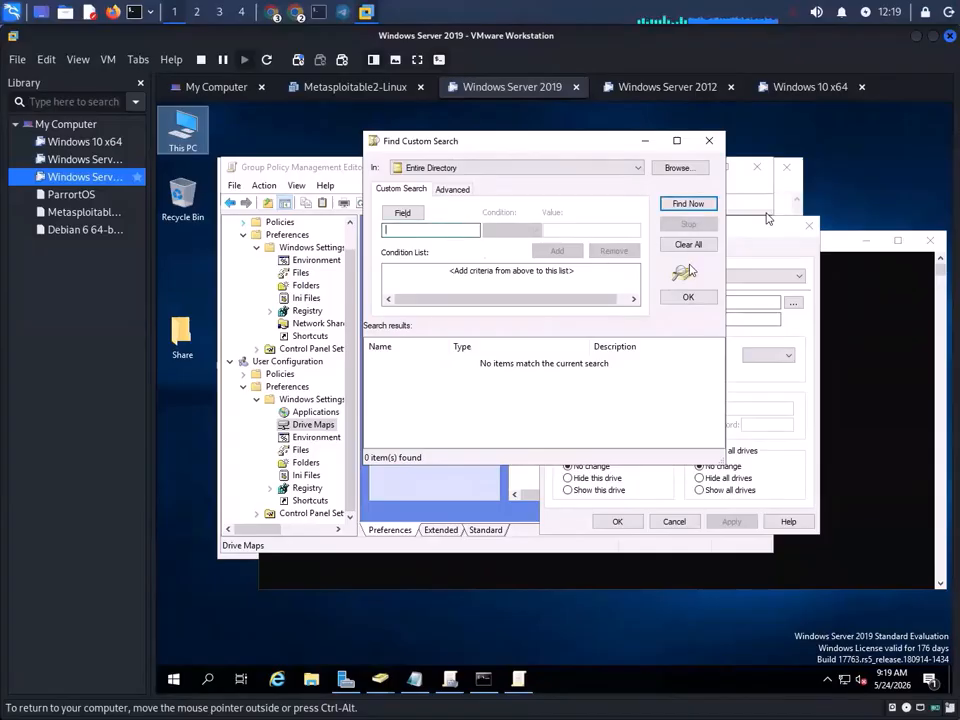
{"action": "left_click", "coordinate": [688, 297]}
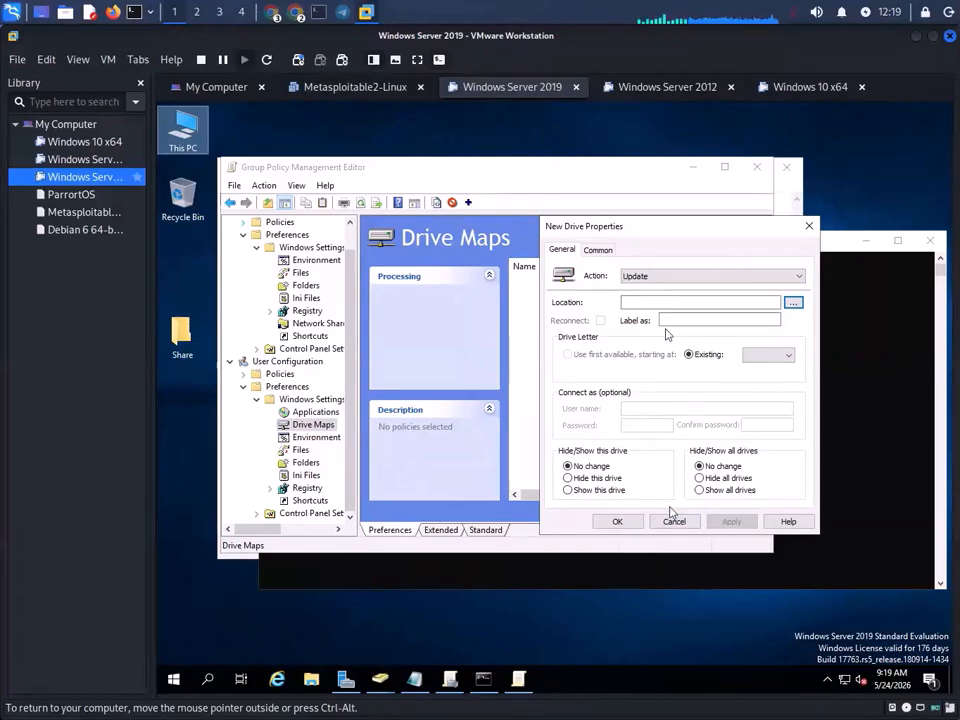
{"action": "left_click", "coordinate": [598, 490]}
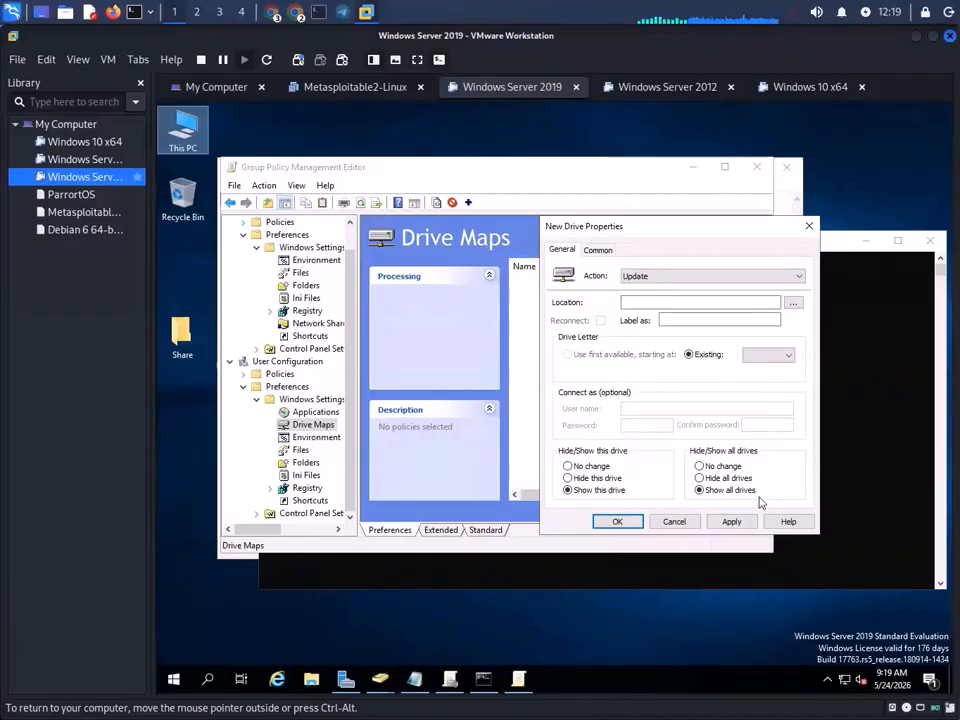
{"action": "left_click", "coordinate": [736, 521]}
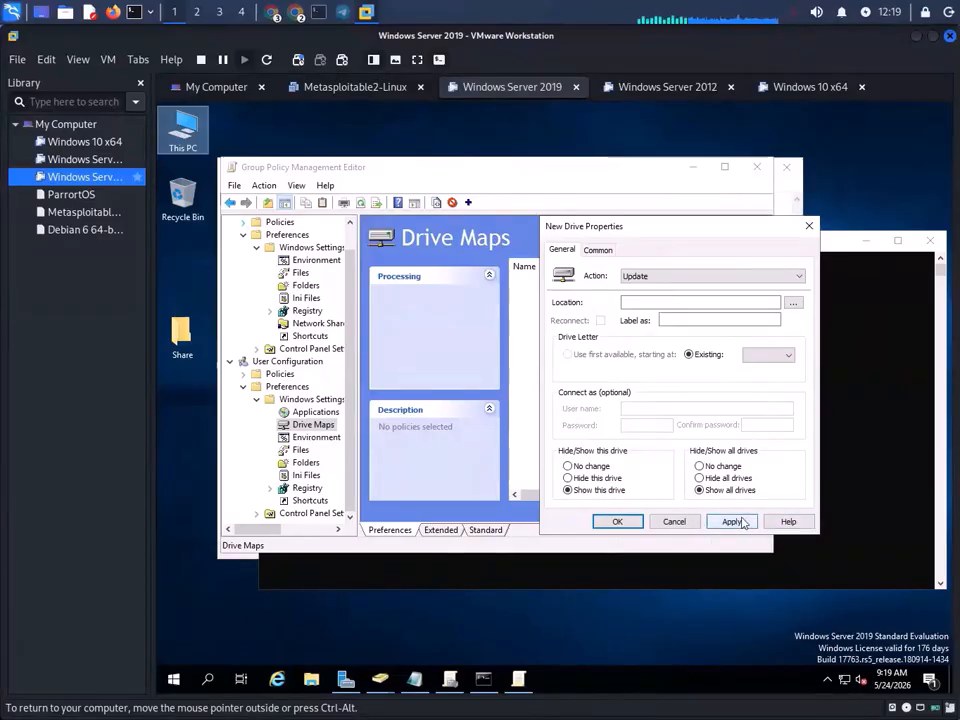
{"action": "left_click", "coordinate": [603, 441]}
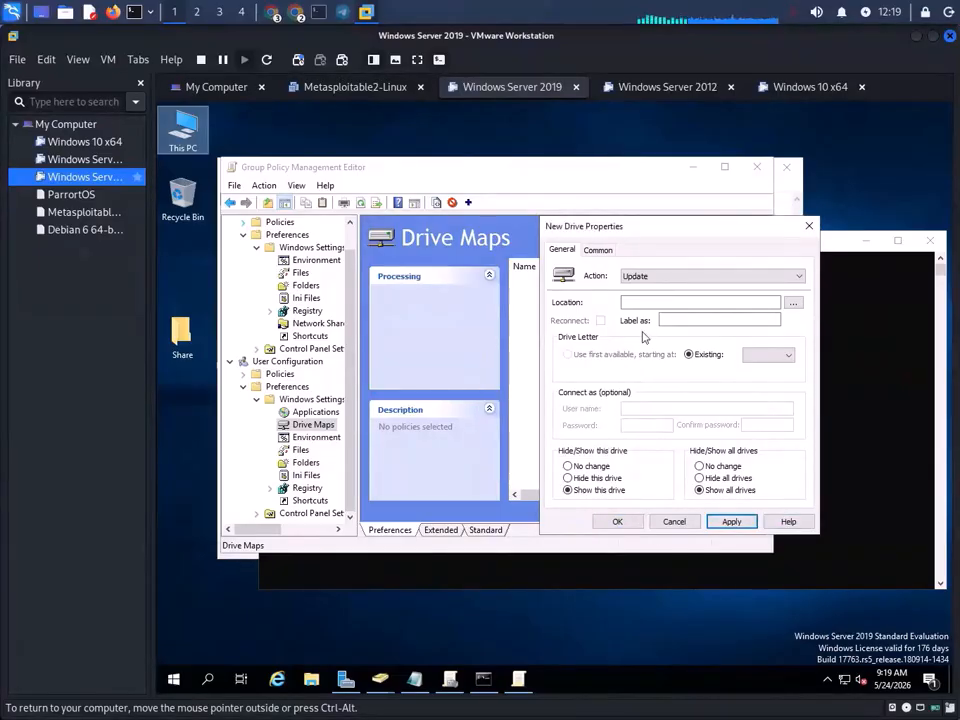
{"action": "left_click", "coordinate": [793, 303]}
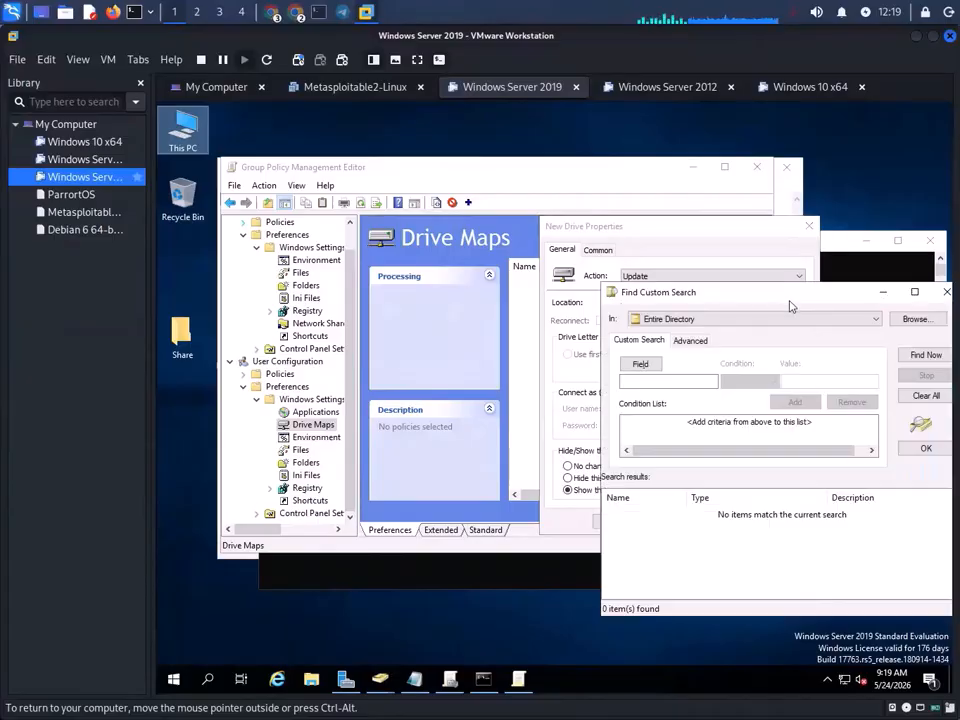
- Expand the offsecbd domain's containers in the container picker, close it unchanged, and move the search window left
{"action": "left_click", "coordinate": [640, 366]}
{"action": "left_click", "coordinate": [913, 319]}
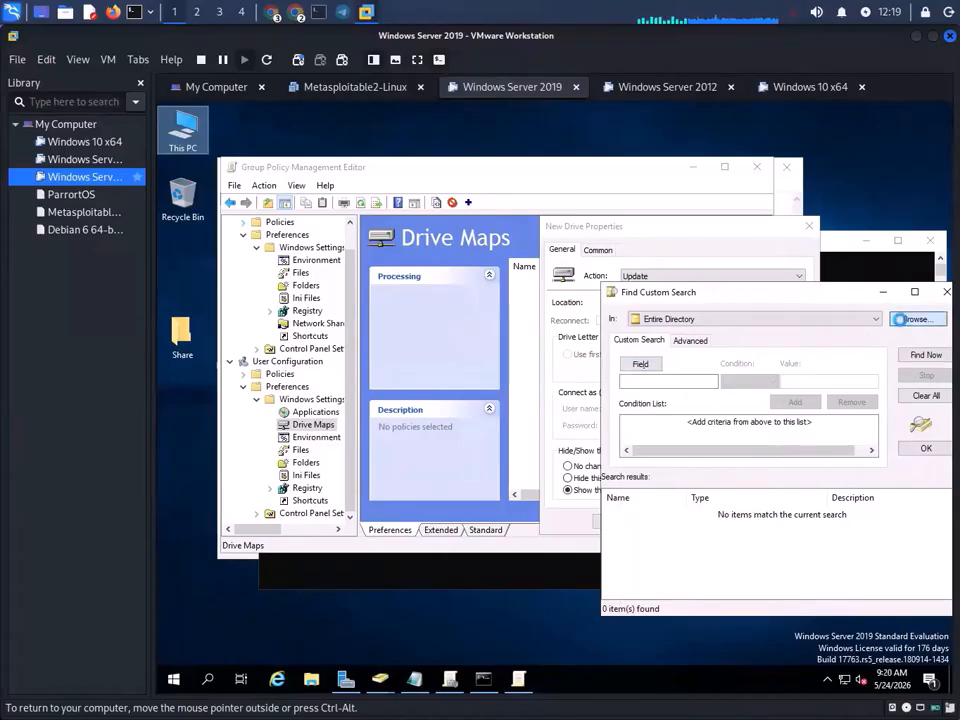
{"action": "left_click", "coordinate": [913, 319]}
{"action": "left_click", "coordinate": [686, 404]}
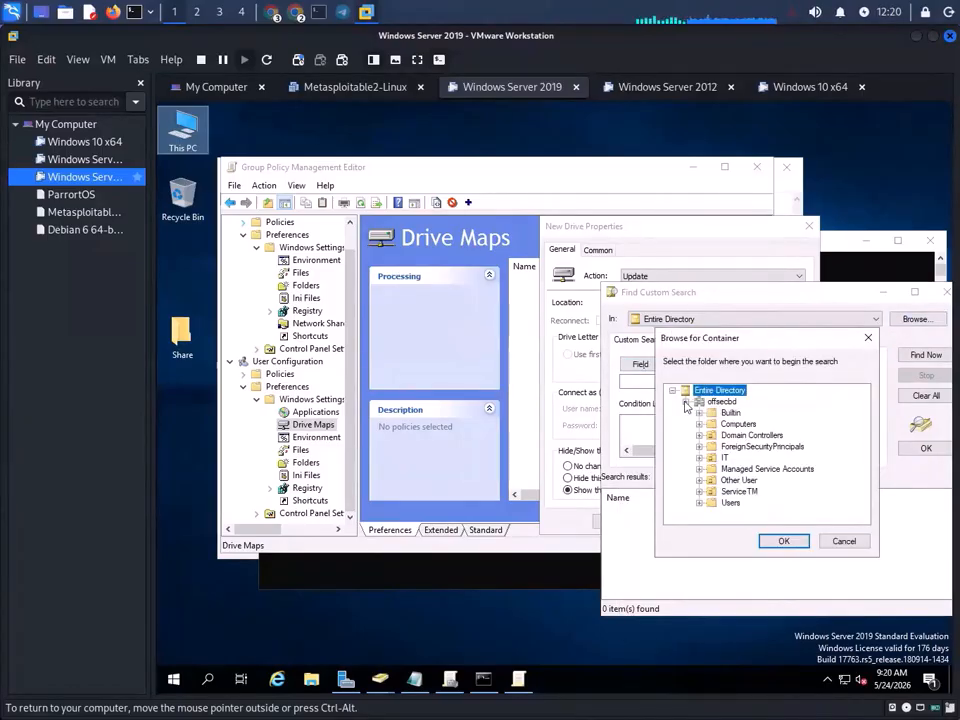
{"action": "left_click", "coordinate": [844, 541]}
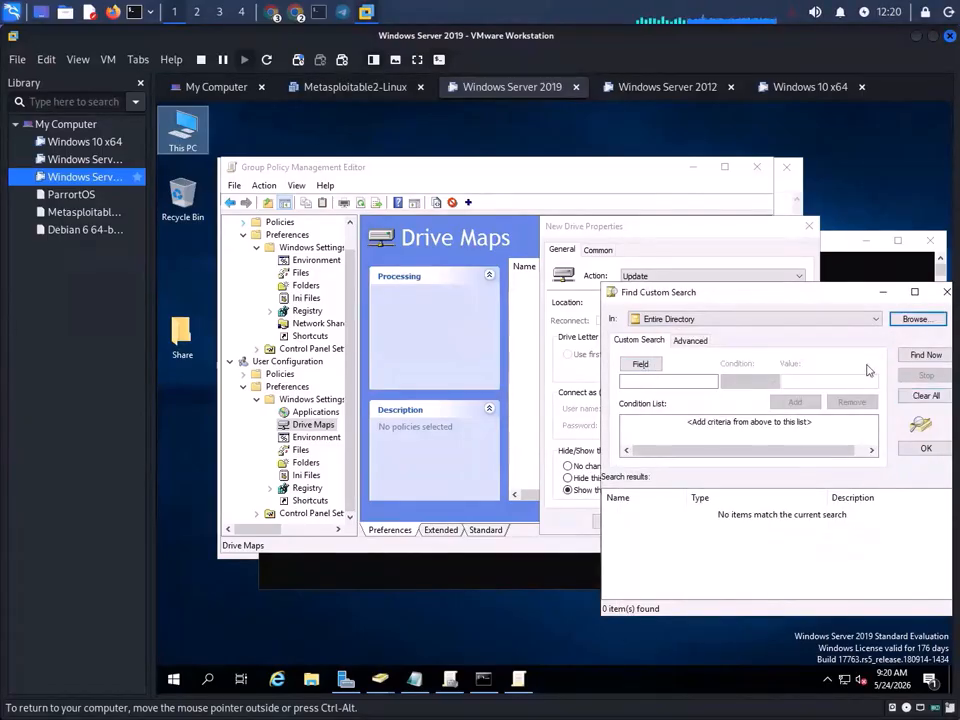
{"action": "left_click_drag", "start_coordinate": [858, 293], "coordinate": [561, 252]}
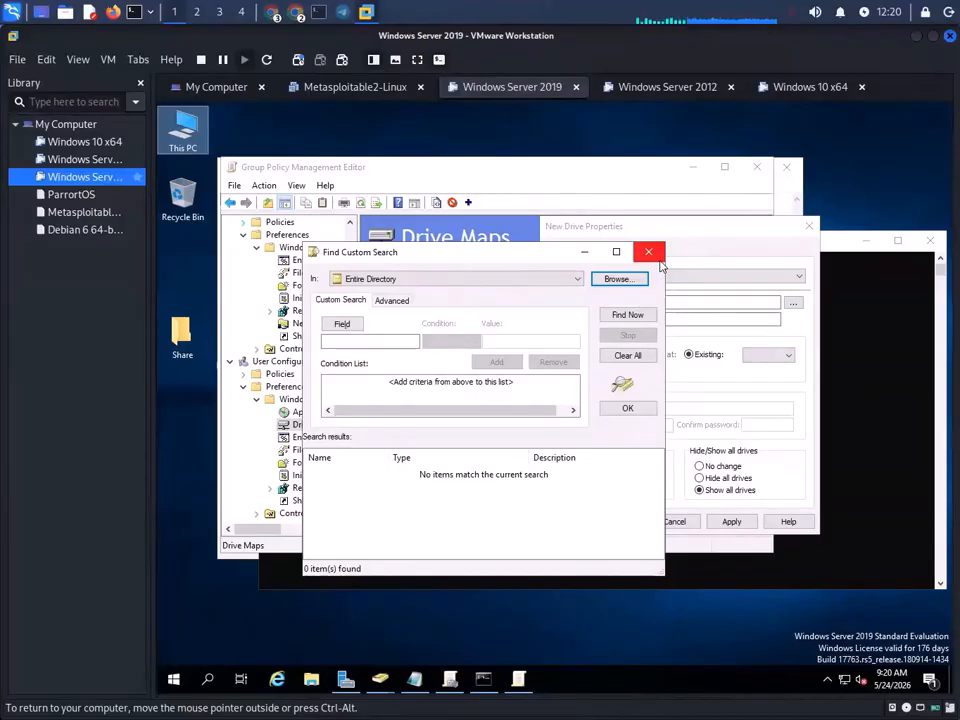
- Set the Find Custom Search In: scope to offsecbd.local
{"action": "left_click", "coordinate": [385, 340]}
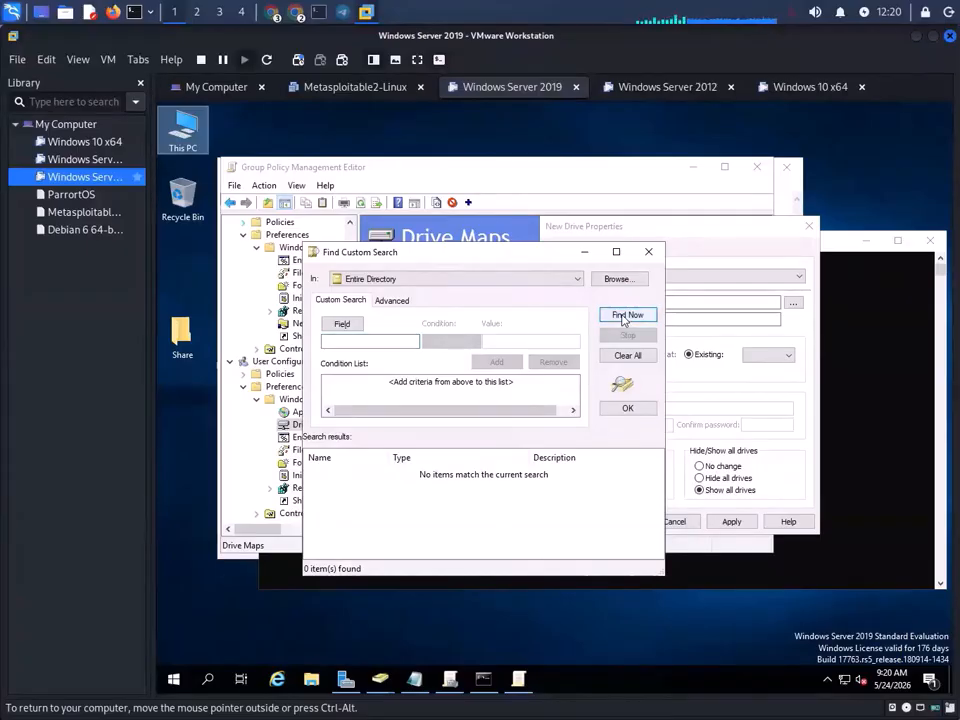
{"action": "left_click", "coordinate": [341, 325]}
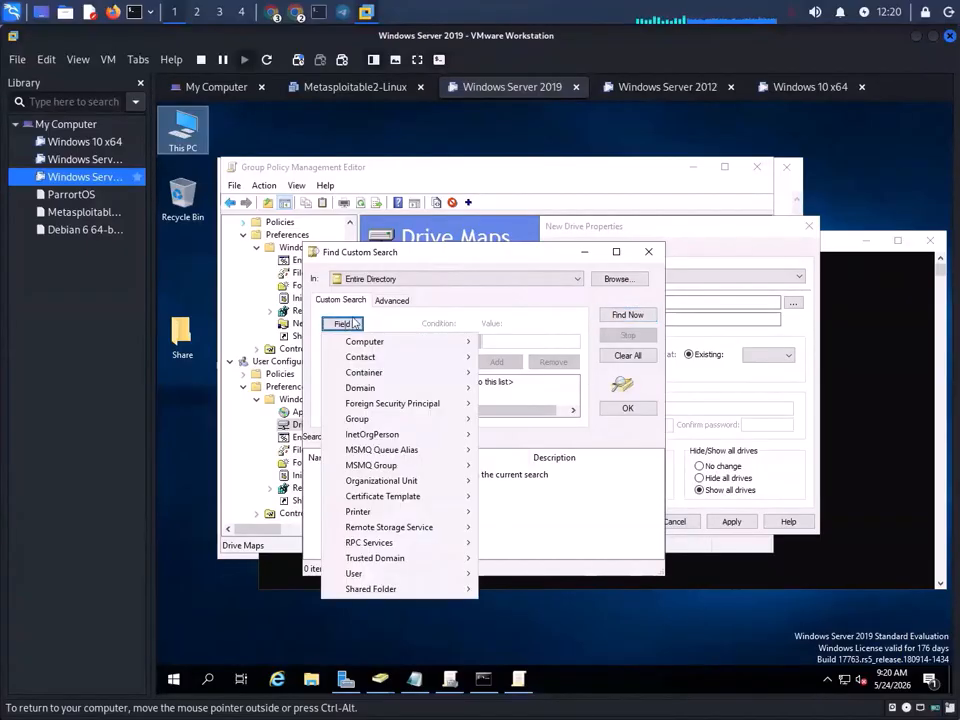
{"action": "left_click", "coordinate": [566, 331]}
{"action": "left_click", "coordinate": [373, 341]}
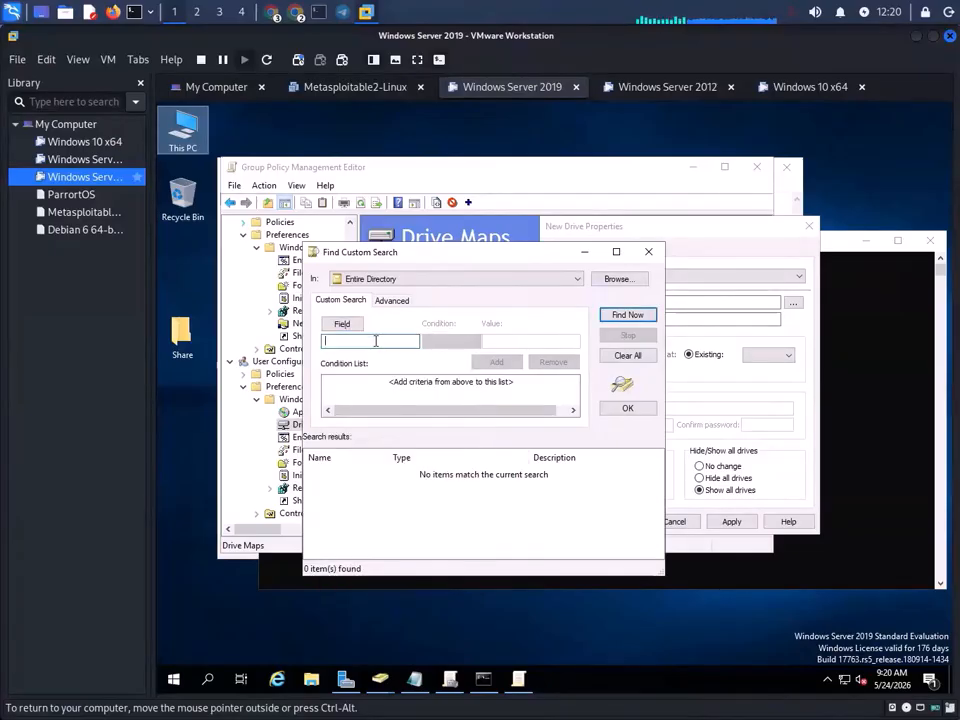
{"action": "left_click", "coordinate": [572, 280]}
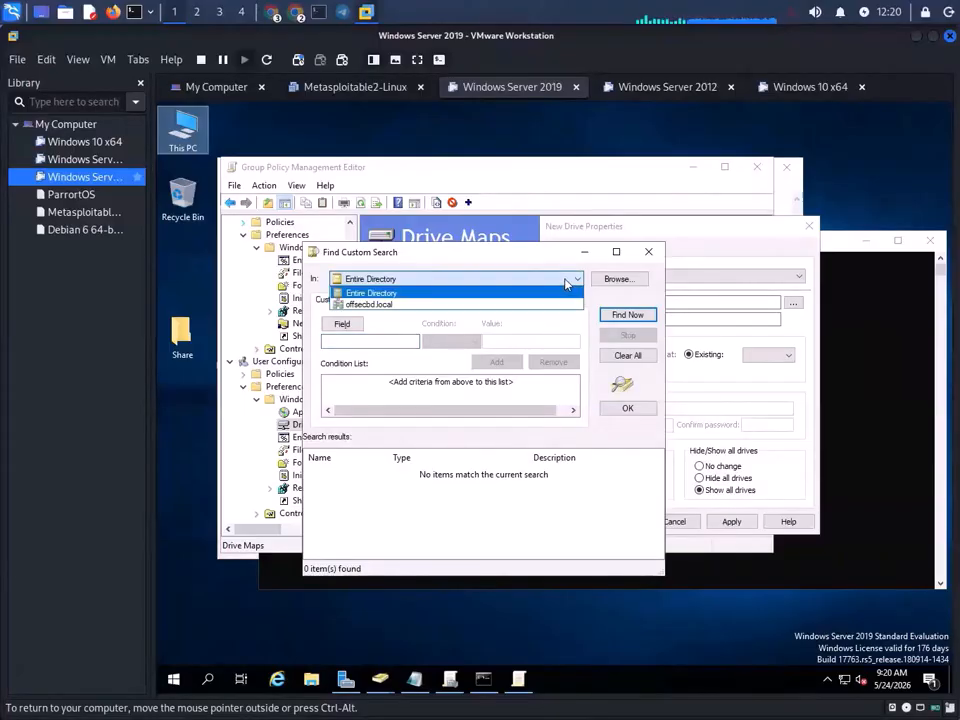
{"action": "left_click", "coordinate": [435, 303]}
{"action": "left_click", "coordinate": [388, 340]}
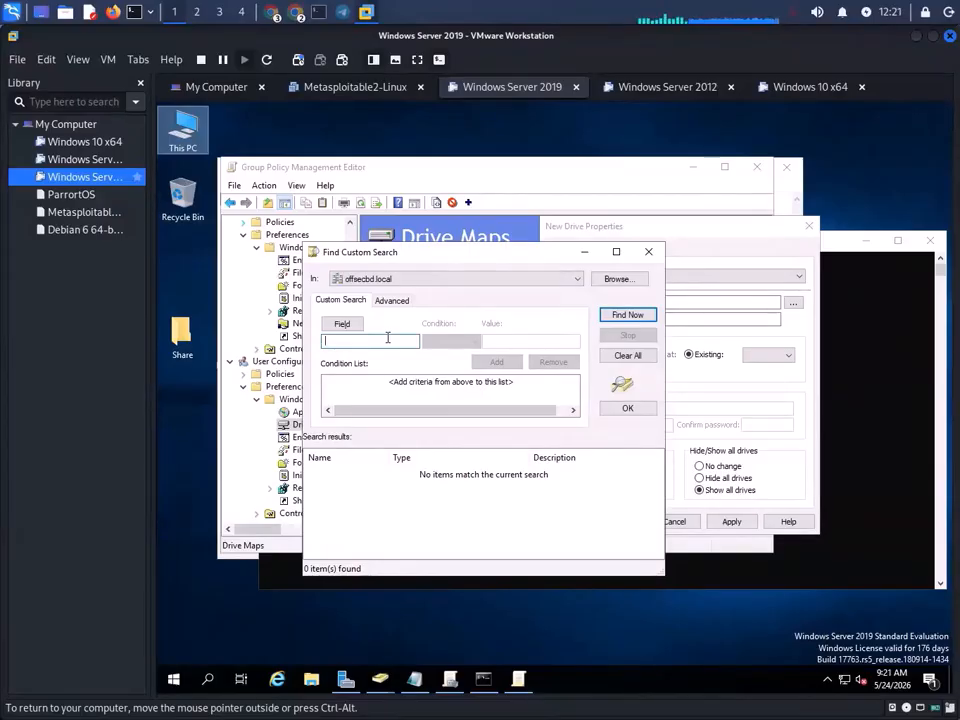
{"action": "left_click", "coordinate": [278, 11]}
- Extend the Google Meet call, close the ended meeting tab, and return to the Windows Server VM
{"action": "left_click", "coordinate": [293, 40]}
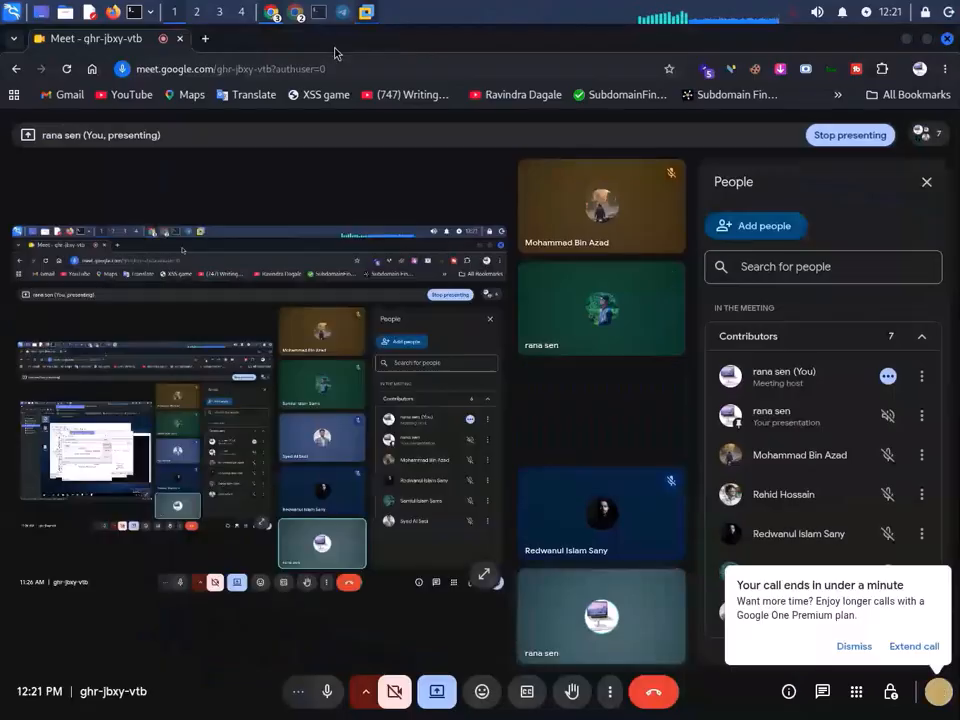
{"action": "left_click", "coordinate": [912, 647]}
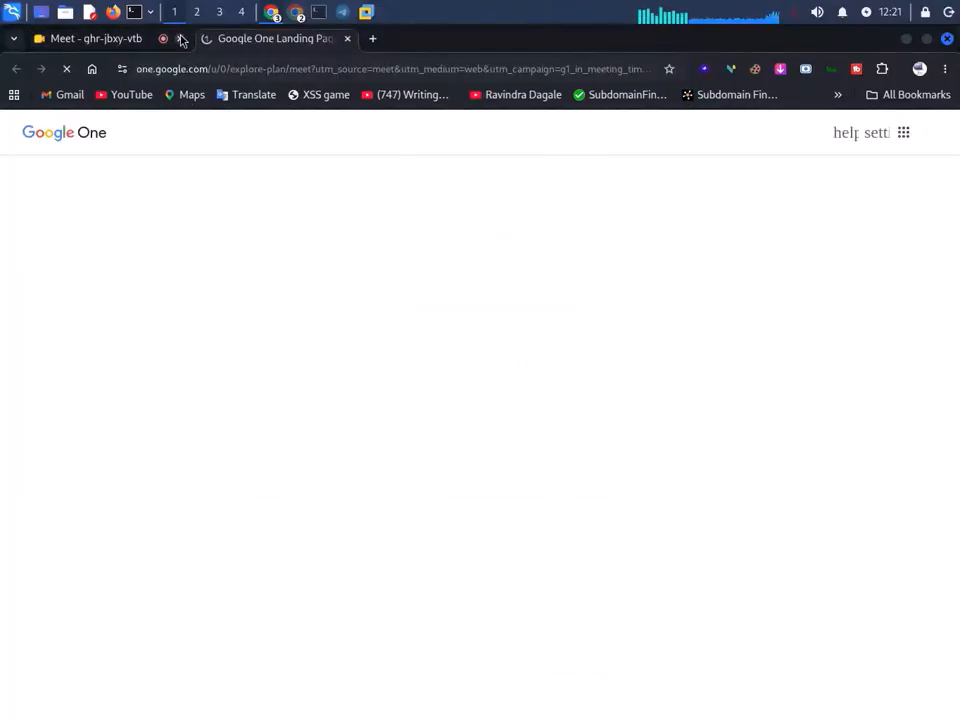
{"action": "left_click", "coordinate": [108, 40]}
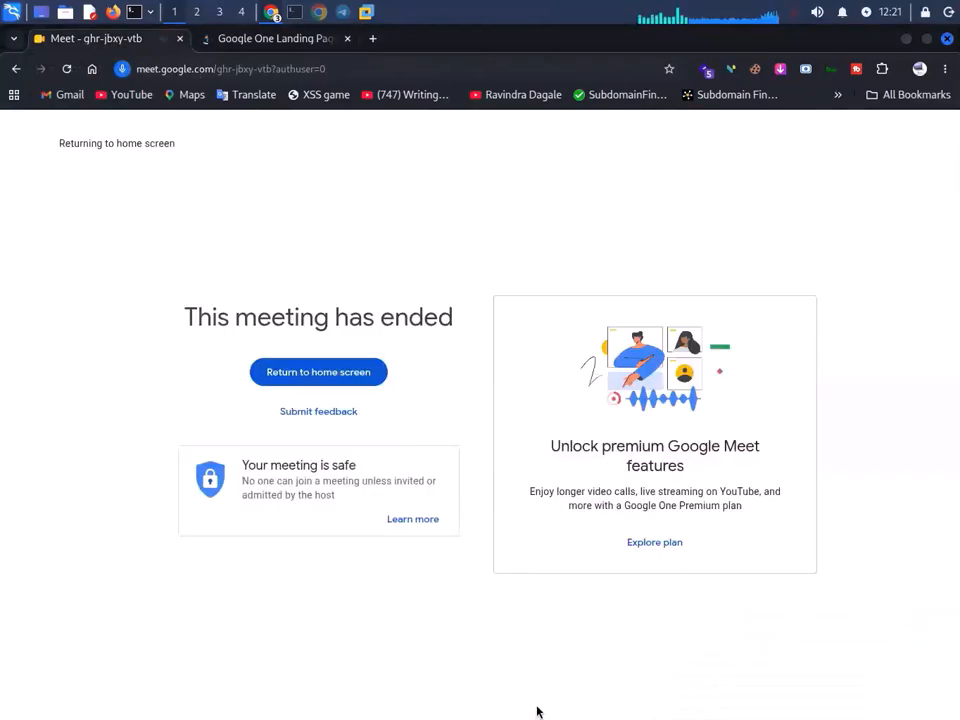
{"action": "left_click", "coordinate": [181, 39]}
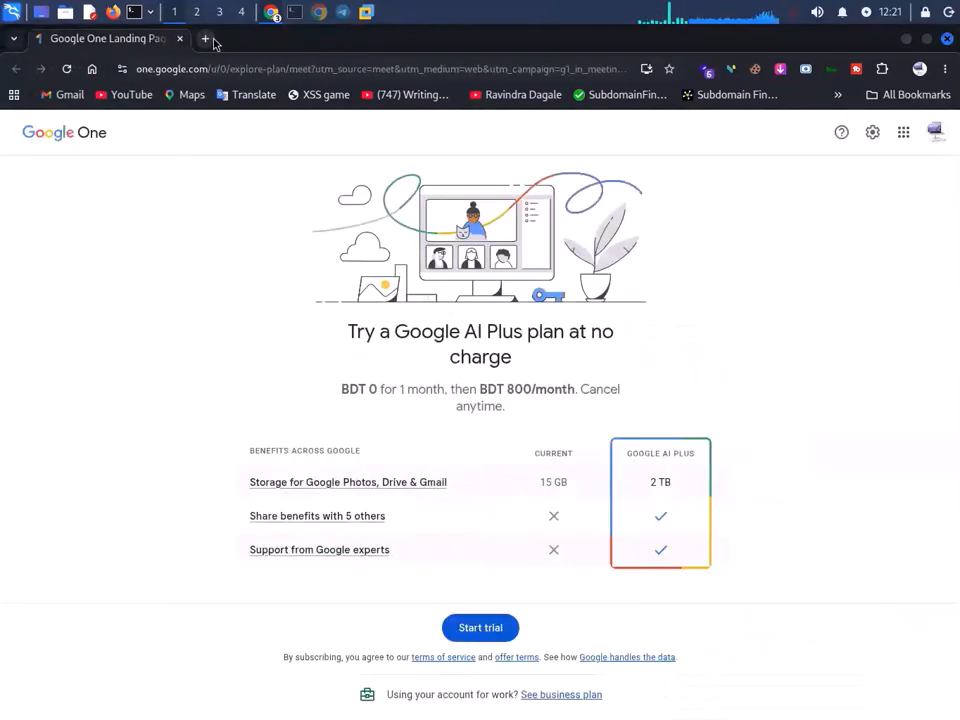
{"action": "left_click", "coordinate": [207, 40]}
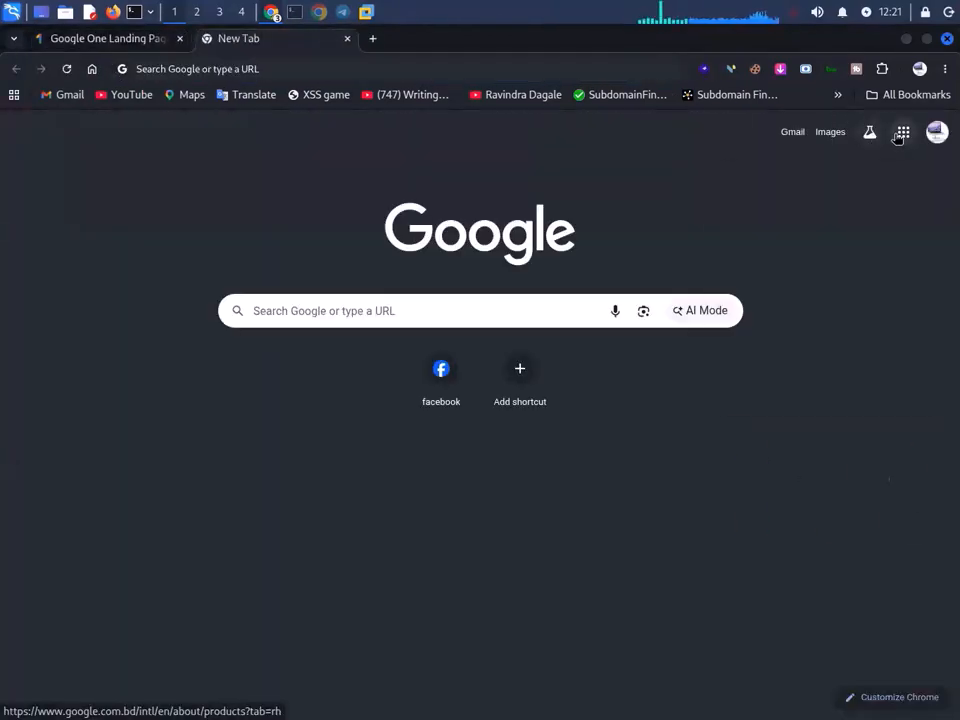
{"action": "left_click", "coordinate": [903, 131]}
{"action": "scroll", "coordinate": [851, 534], "scroll_direction": "down", "scroll_amount": 4}
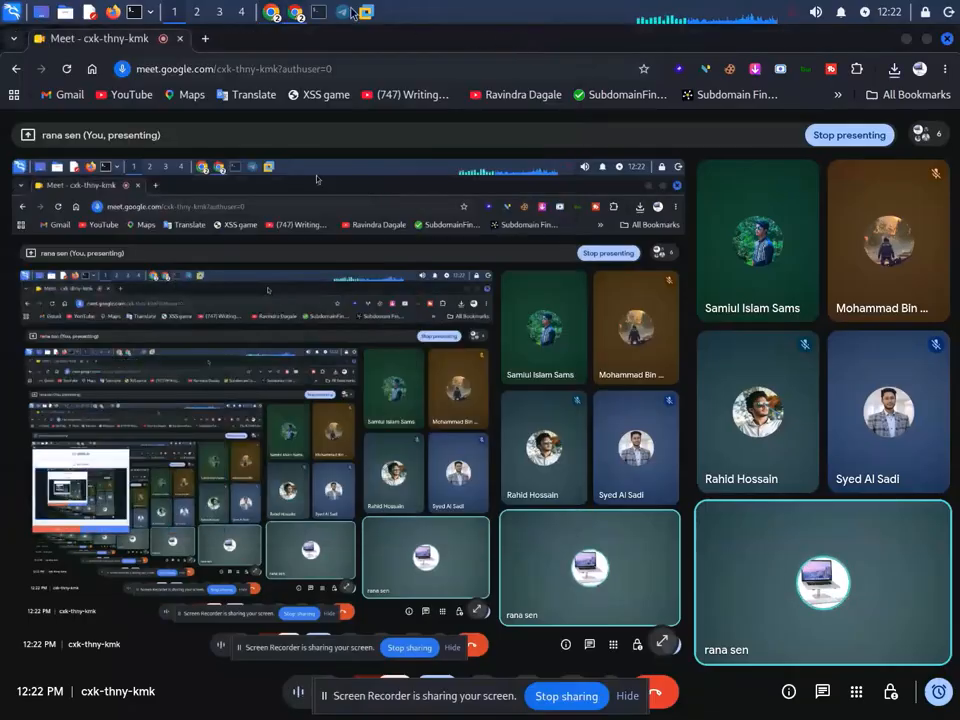
{"action": "left_click", "coordinate": [366, 12]}
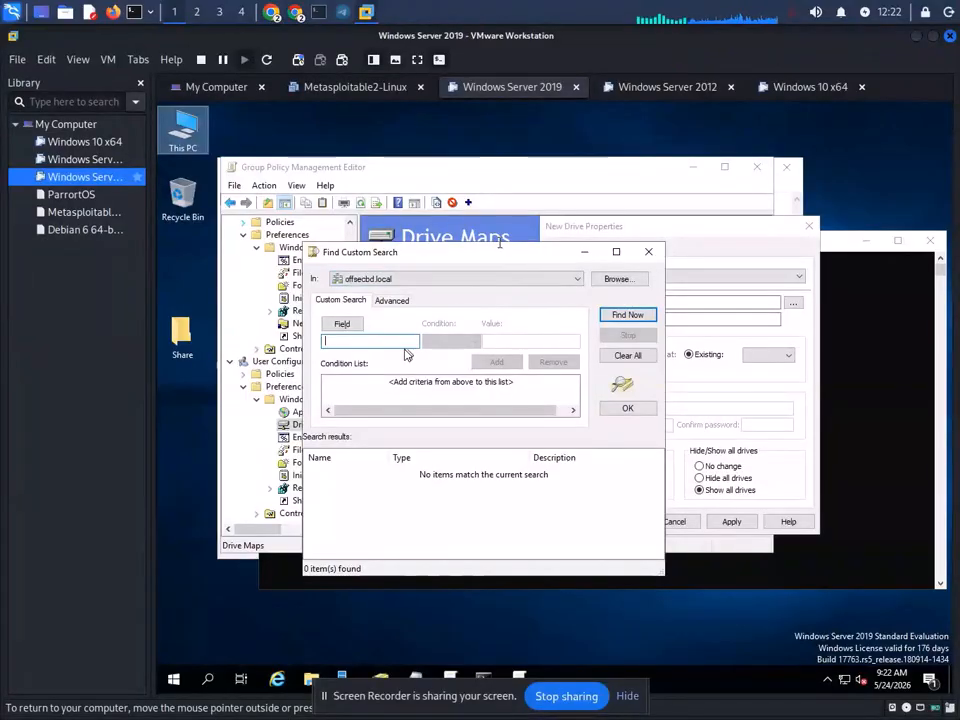
- Close the custom search, enter \\192.168.0.102\Share as the location, and choose Show this drive
{"action": "left_click", "coordinate": [399, 282]}
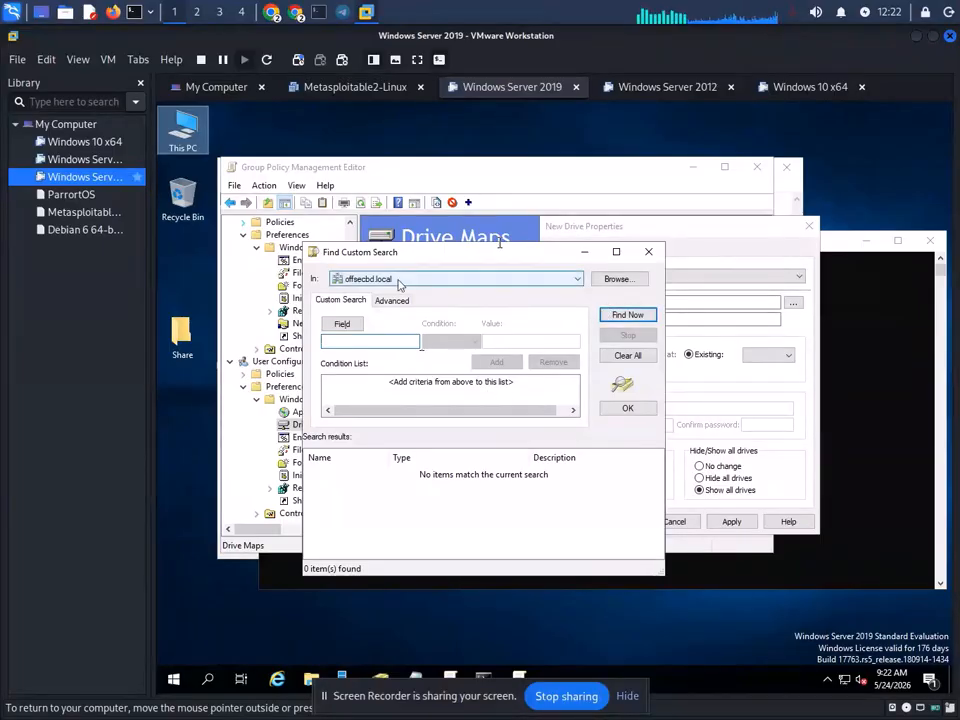
{"action": "left_click", "coordinate": [399, 281]}
{"action": "left_click", "coordinate": [542, 277]}
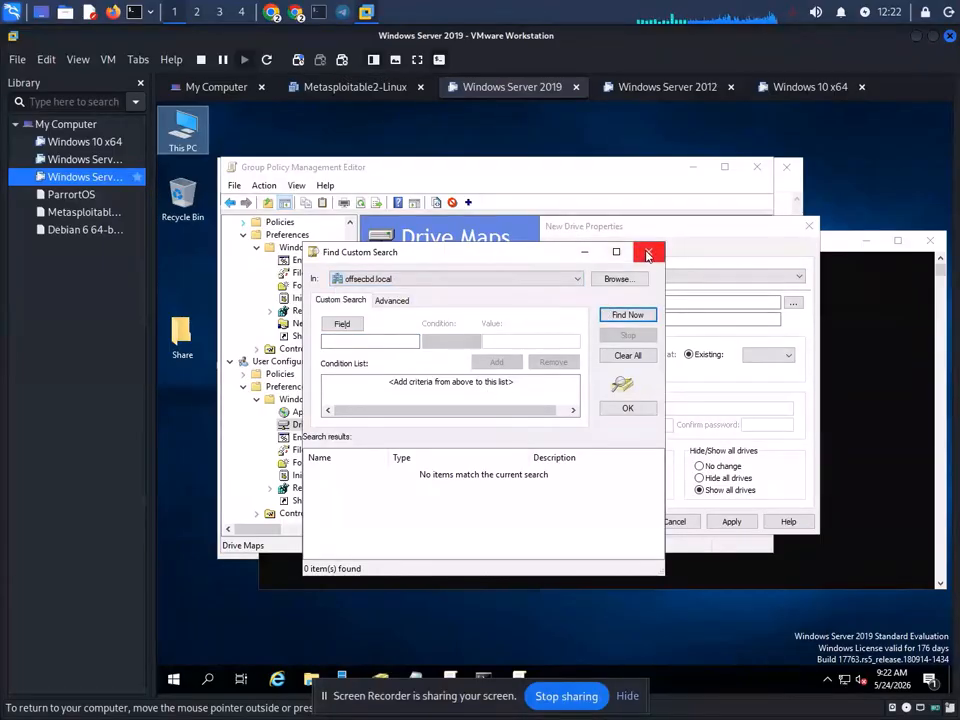
{"action": "left_click", "coordinate": [648, 251]}
{"action": "left_click", "coordinate": [679, 303]}
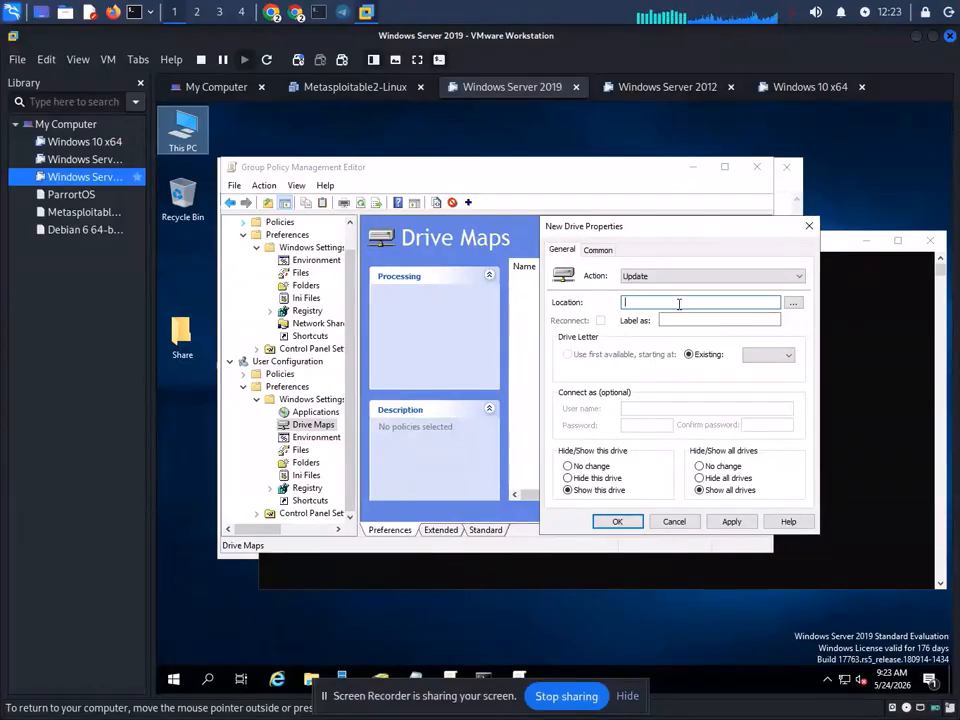
{"action": "type", "text": "\\\\192.168"}
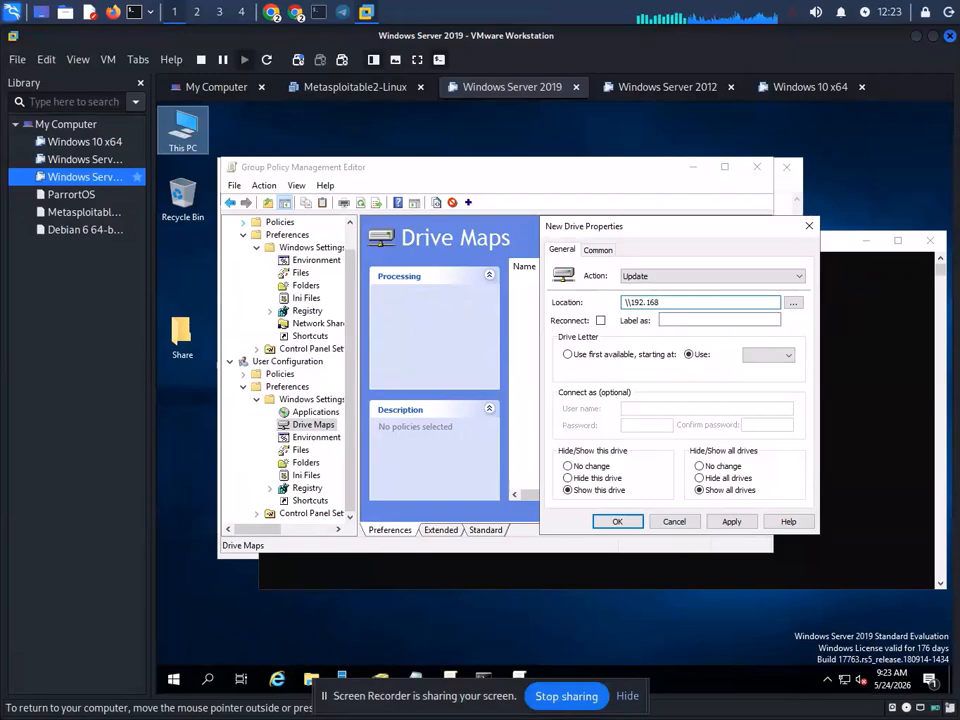
{"action": "type", "text": ".0.102\\"}
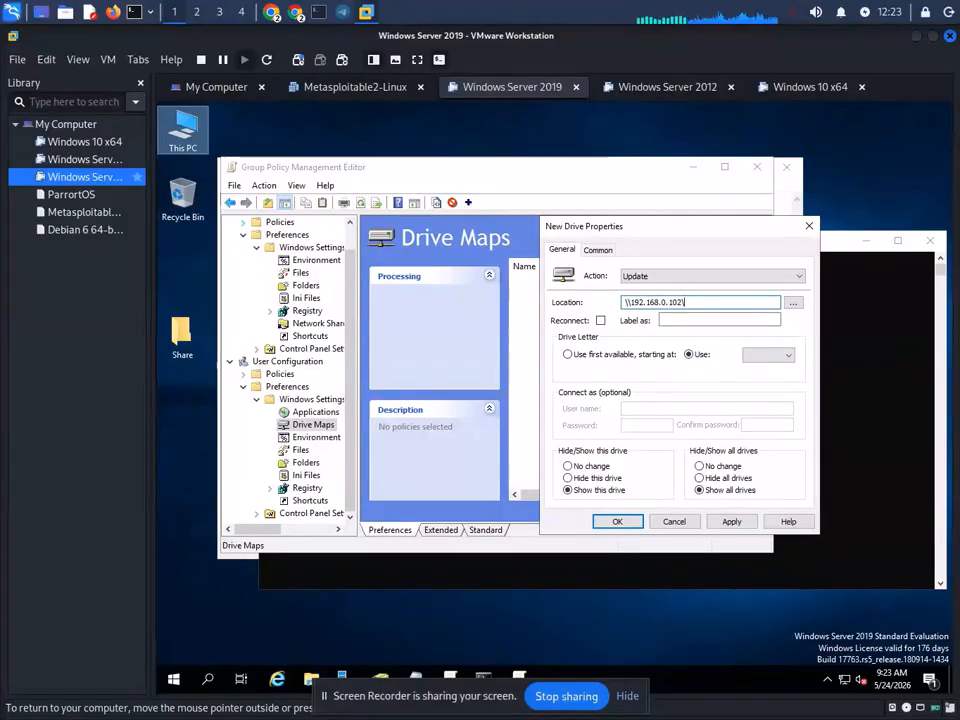
{"action": "type", "text": "Share"}
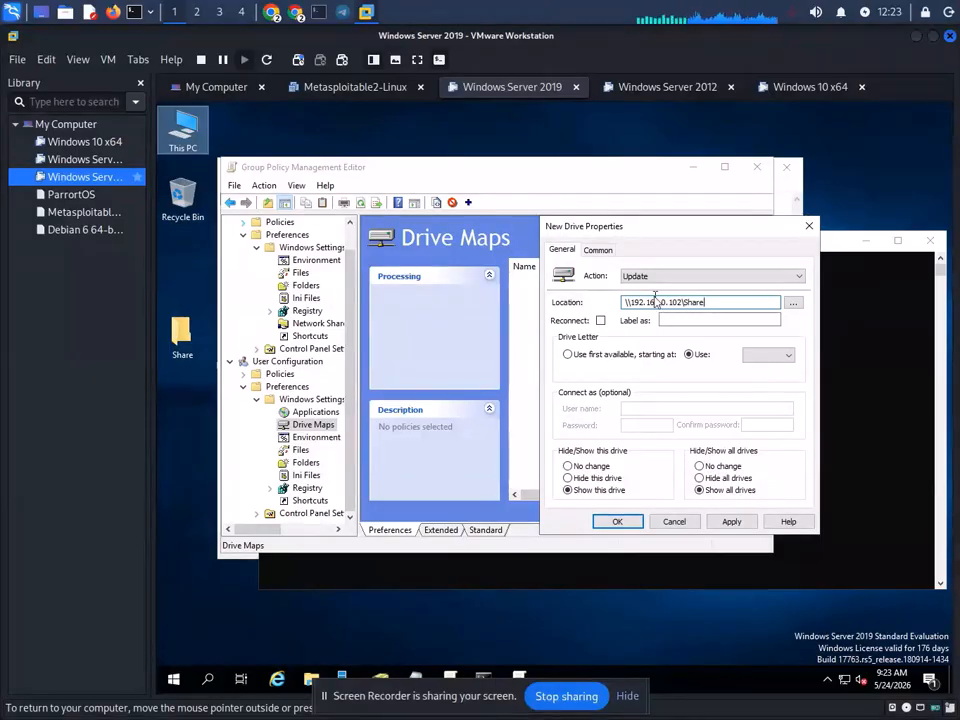
{"action": "left_click", "coordinate": [567, 490]}
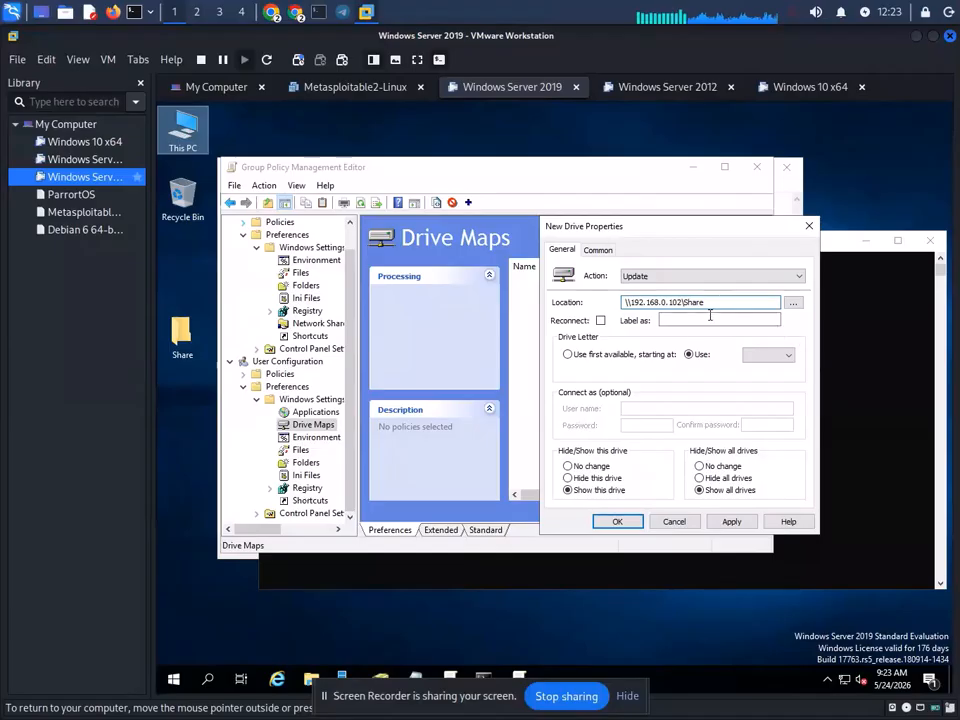
{"action": "left_click", "coordinate": [732, 521]}
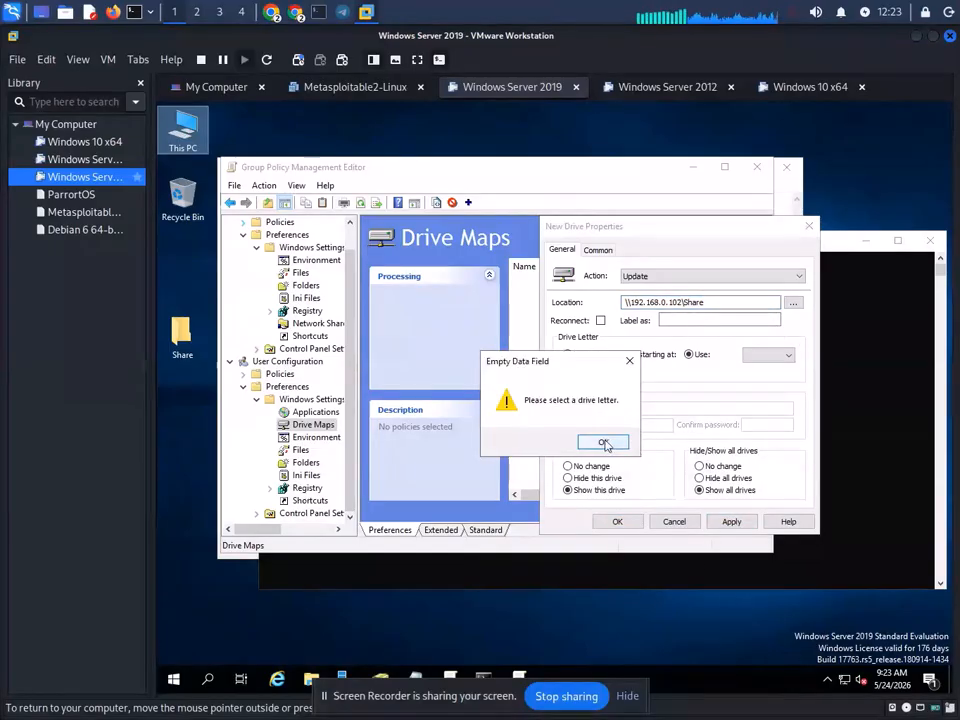
{"action": "left_click", "coordinate": [604, 443]}
{"action": "left_click", "coordinate": [735, 523]}
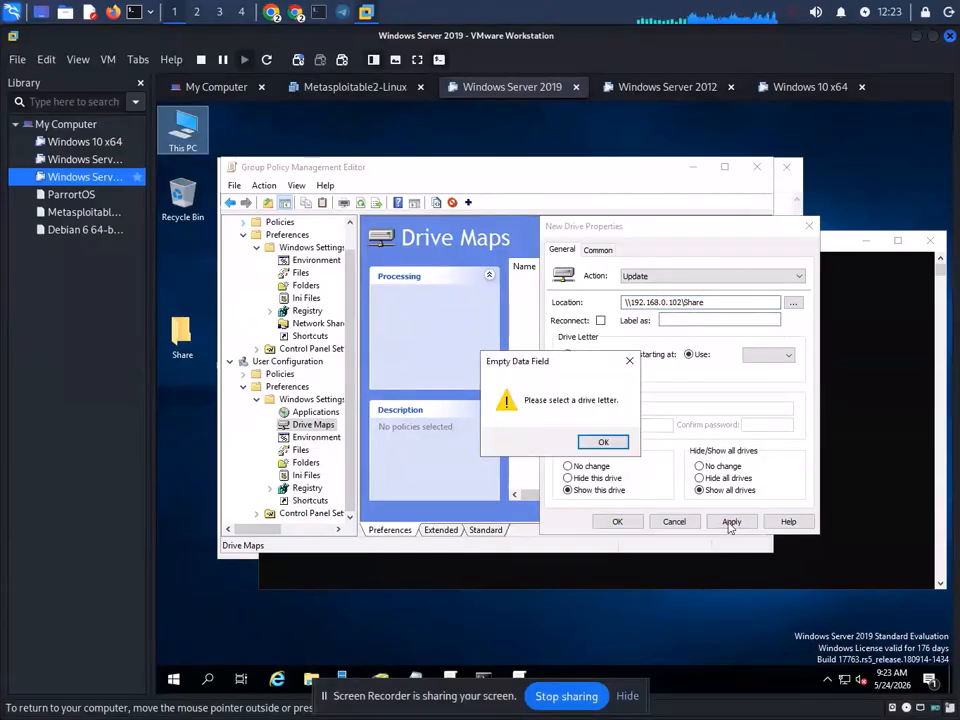
{"action": "left_click", "coordinate": [604, 442]}
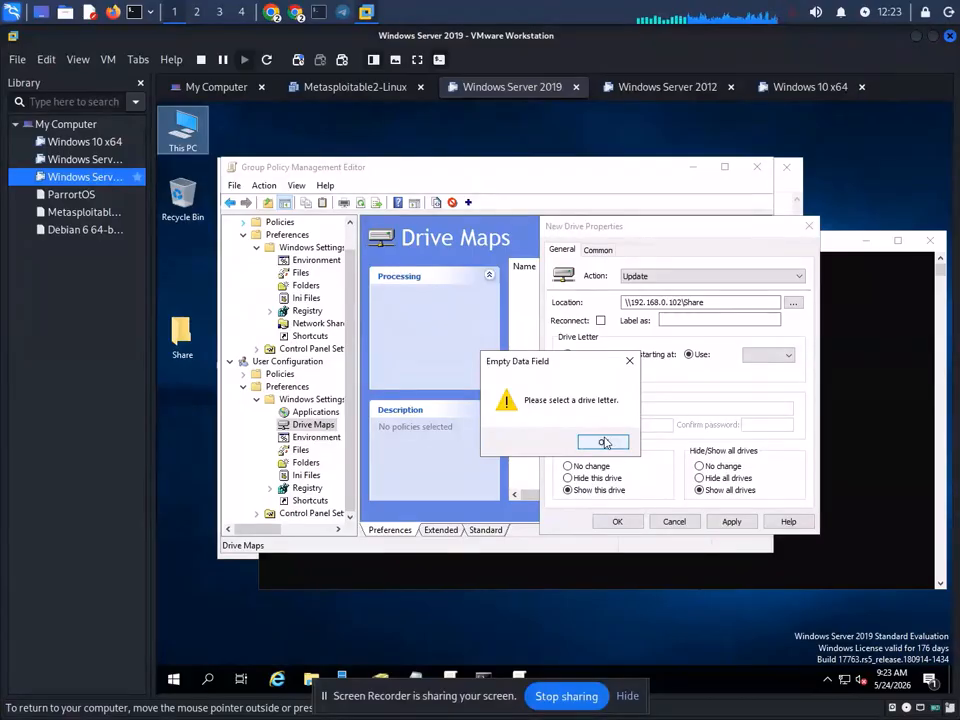
{"action": "left_click", "coordinate": [790, 302]}
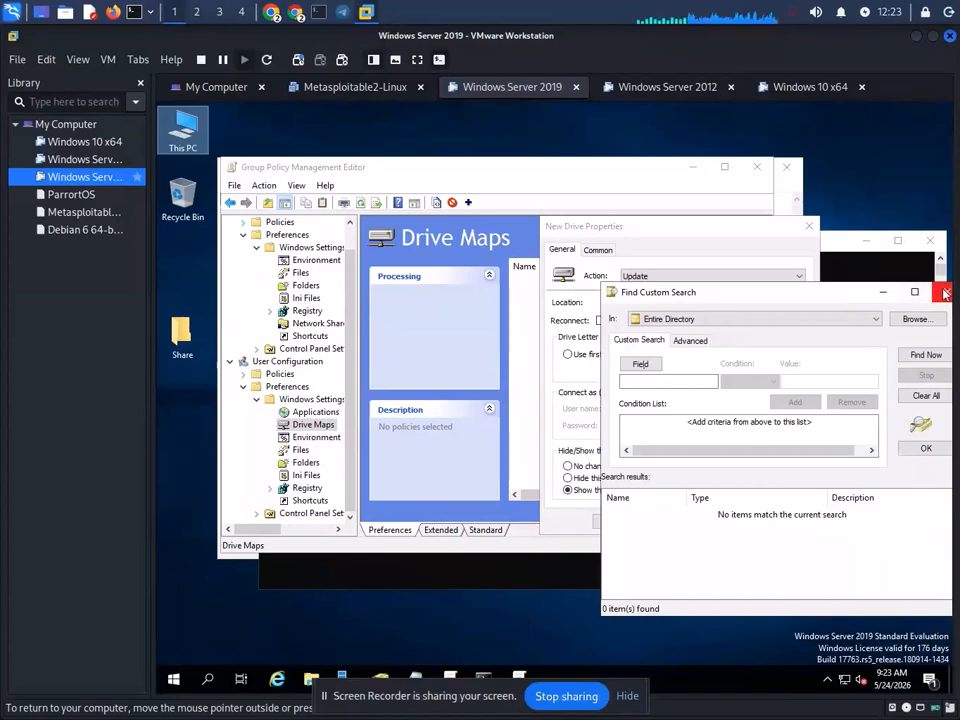
{"action": "left_click", "coordinate": [944, 292]}
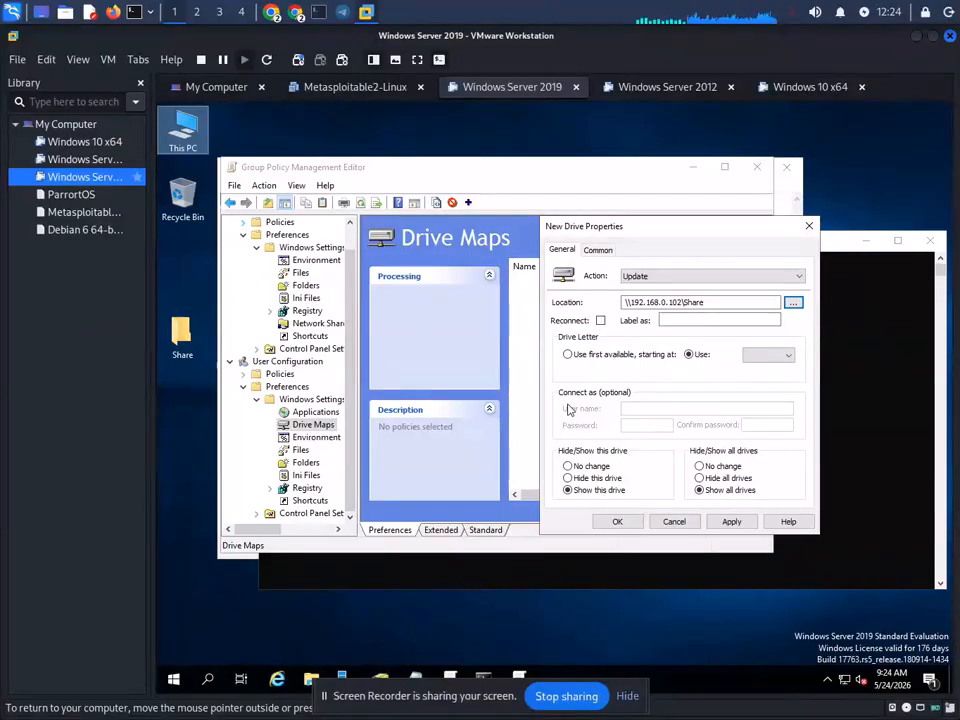
- Set the drive mapping Action to Create and try applying, dismissing the missing drive letter warning
{"action": "left_click", "coordinate": [698, 278]}
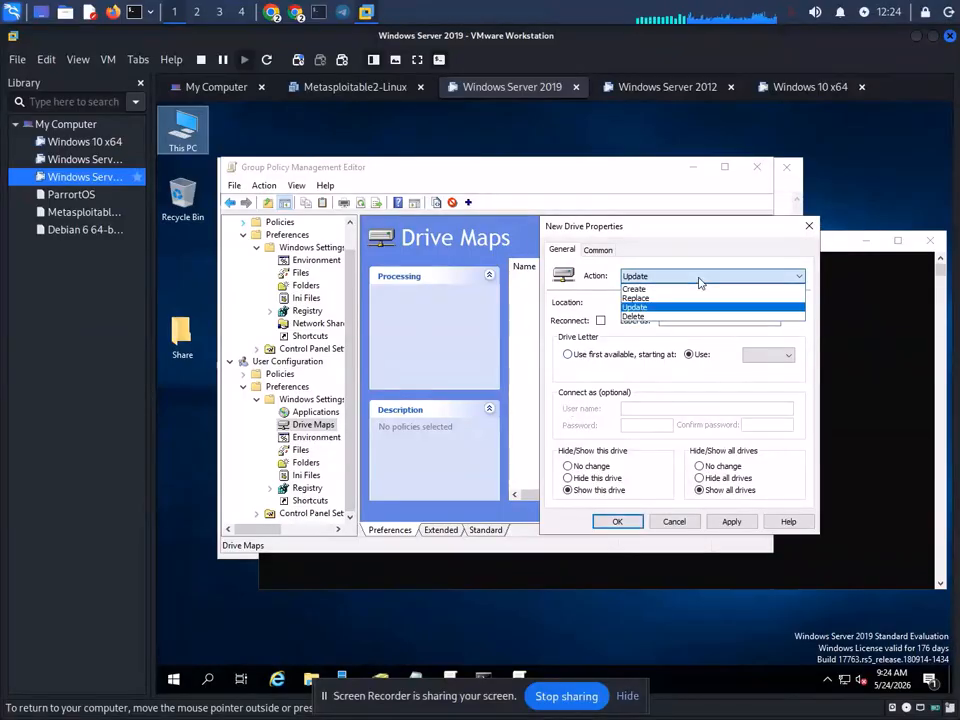
{"action": "left_click", "coordinate": [676, 289]}
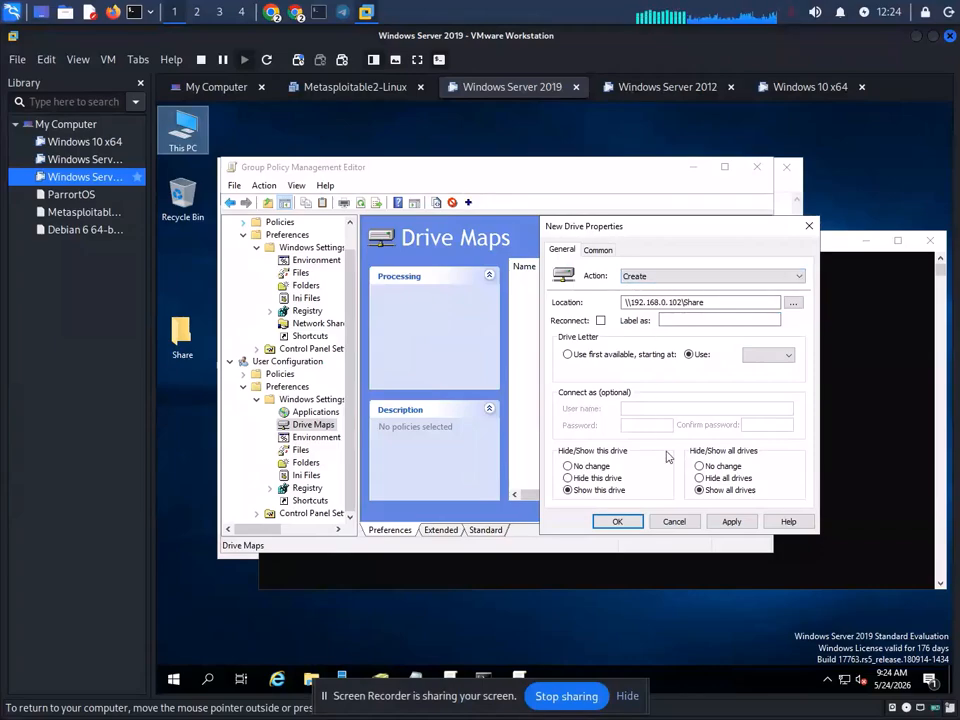
{"action": "left_click", "coordinate": [732, 522]}
{"action": "key", "text": "Return"}
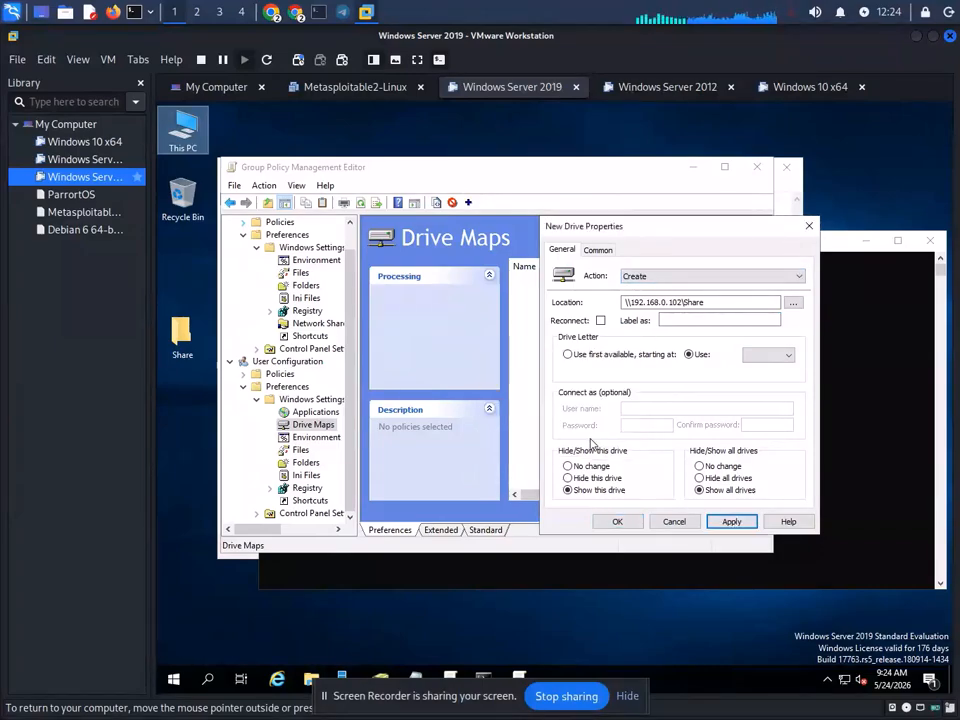
{"action": "left_click", "coordinate": [633, 522]}
{"action": "key", "text": "Return"}
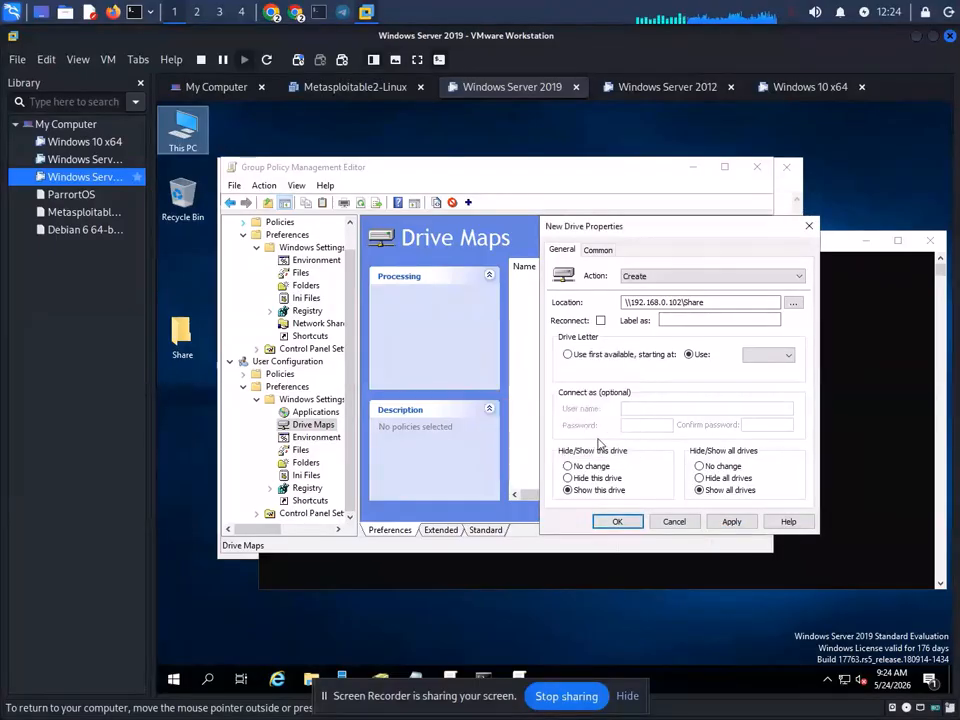
- Copy the \\192.168.0.102\Share location path and close the unfinished New Drive Properties dialog
{"action": "left_click", "coordinate": [728, 298]}
{"action": "left_click_drag", "start_coordinate": [704, 294], "coordinate": [602, 297]}
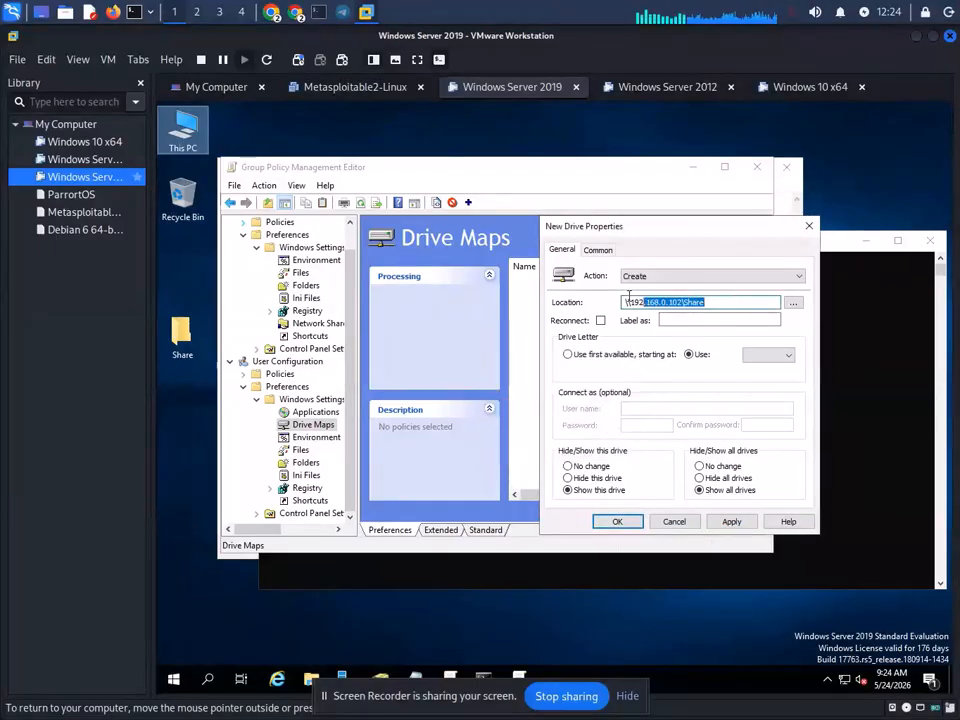
{"action": "right_click", "coordinate": [645, 301]}
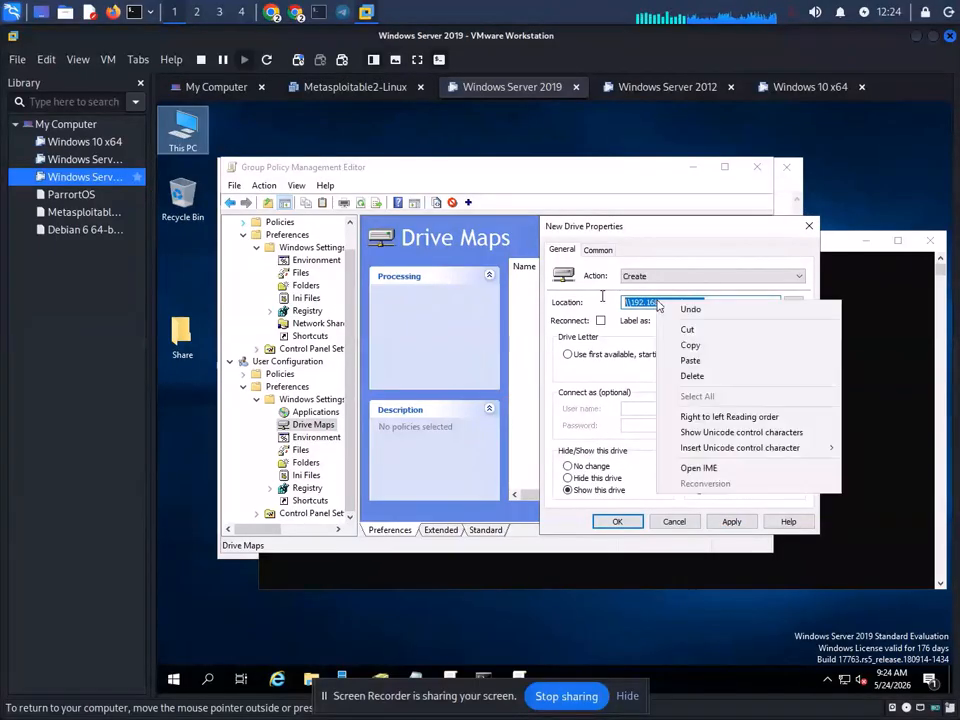
{"action": "left_click", "coordinate": [690, 343]}
{"action": "left_click", "coordinate": [811, 227]}
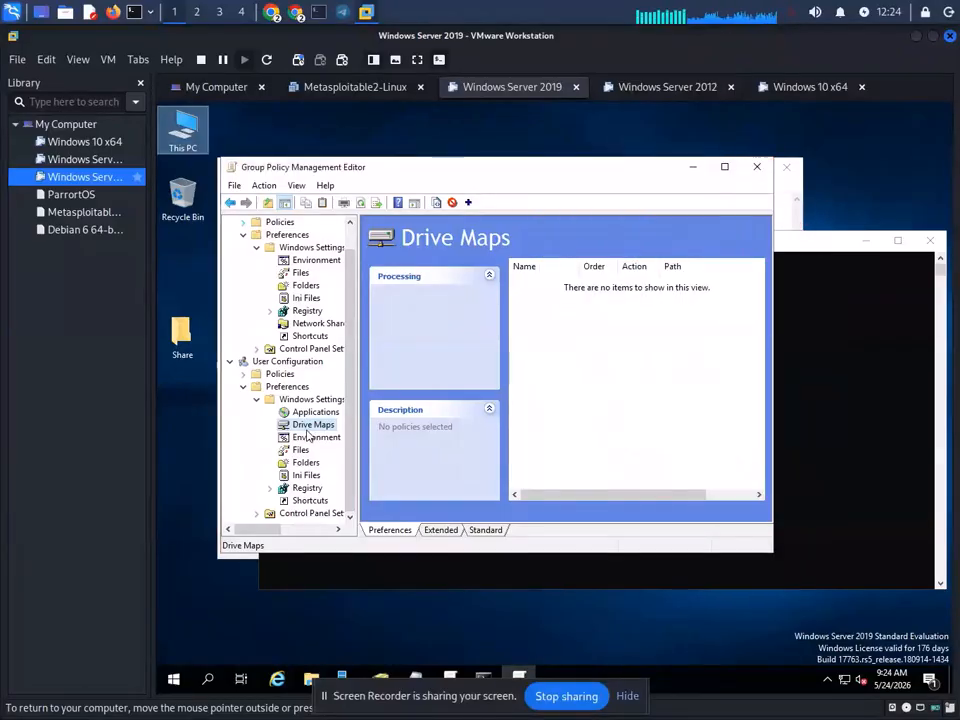
- Create a new mapped drive with Action Create and paste \\192.168.0.102\Share as its location
{"action": "right_click", "coordinate": [345, 429]}
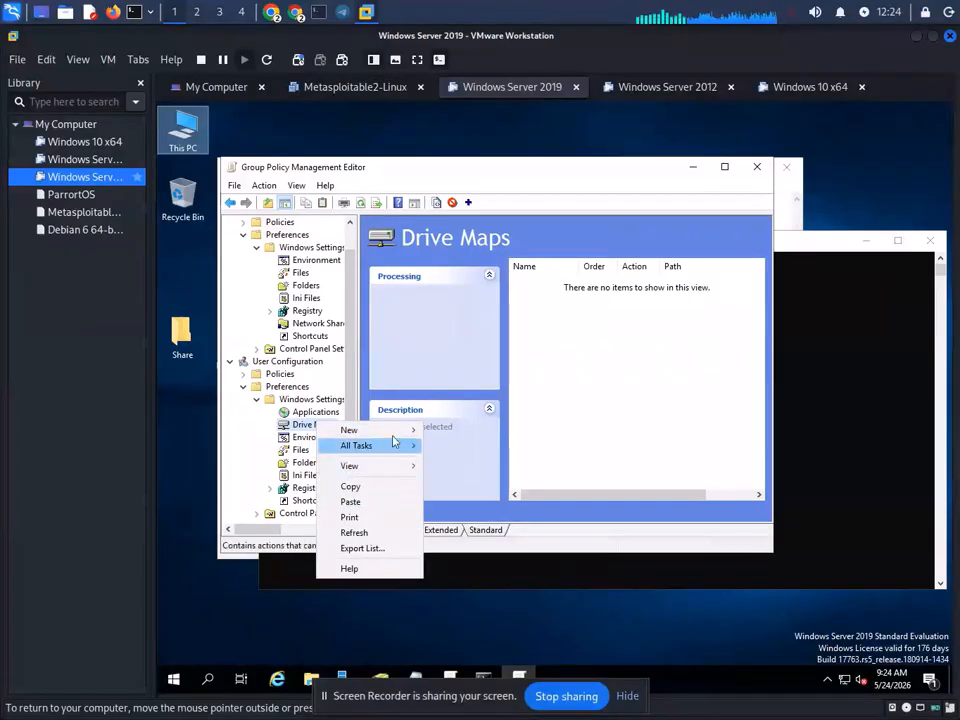
{"action": "mouse_move", "coordinate": [403, 430]}
{"action": "left_click", "coordinate": [506, 431]}
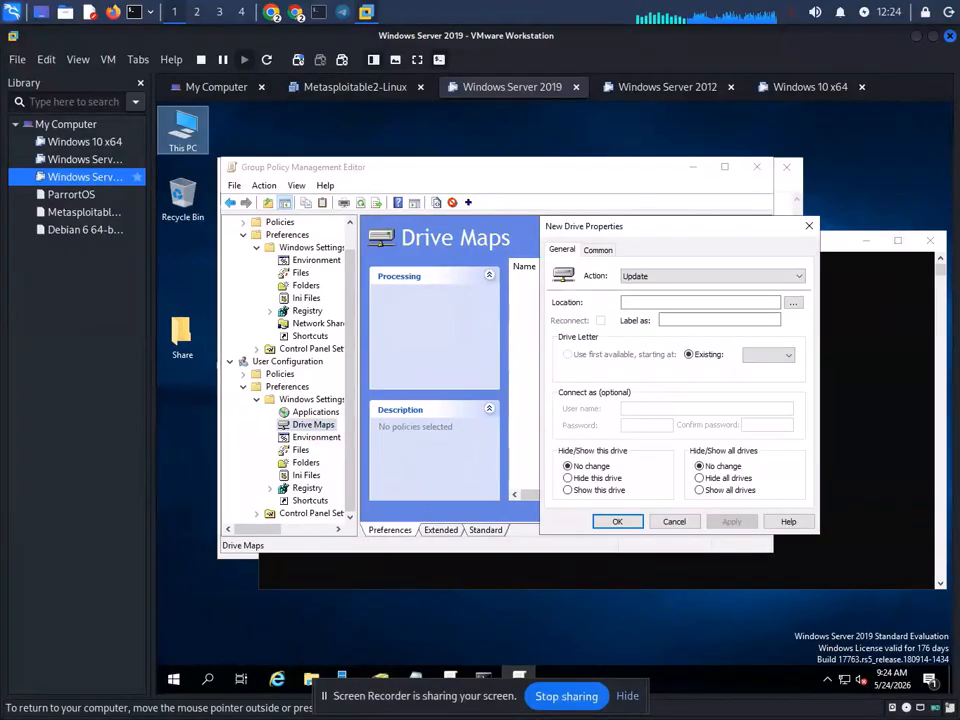
{"action": "left_click", "coordinate": [668, 277]}
{"action": "left_click", "coordinate": [634, 289]}
{"action": "left_click", "coordinate": [645, 302]}
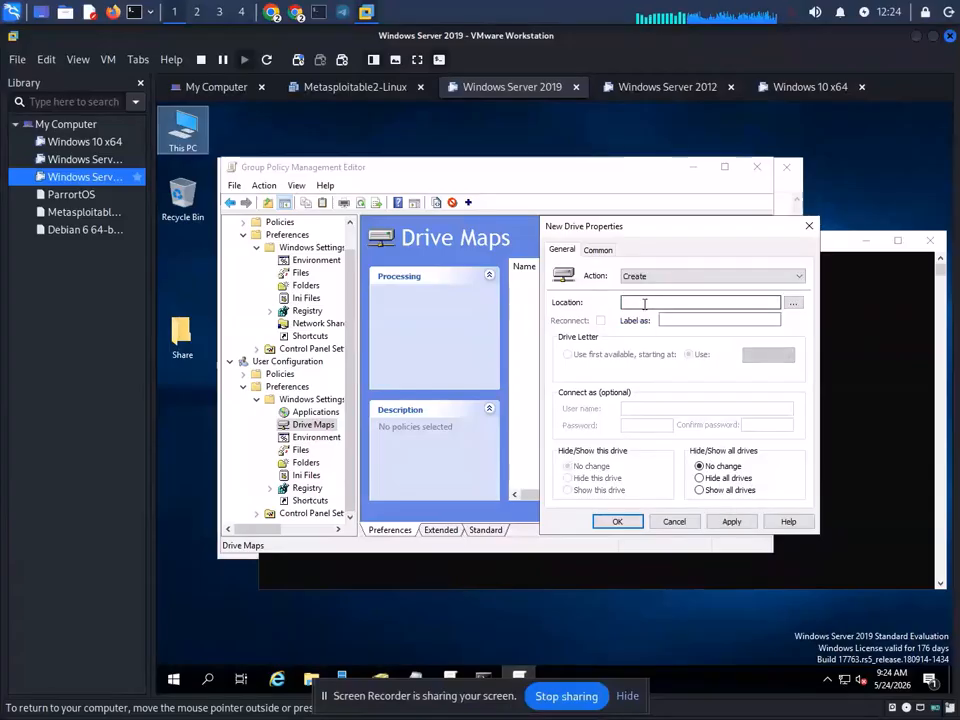
{"action": "right_click", "coordinate": [645, 303]}
{"action": "left_click", "coordinate": [678, 364]}
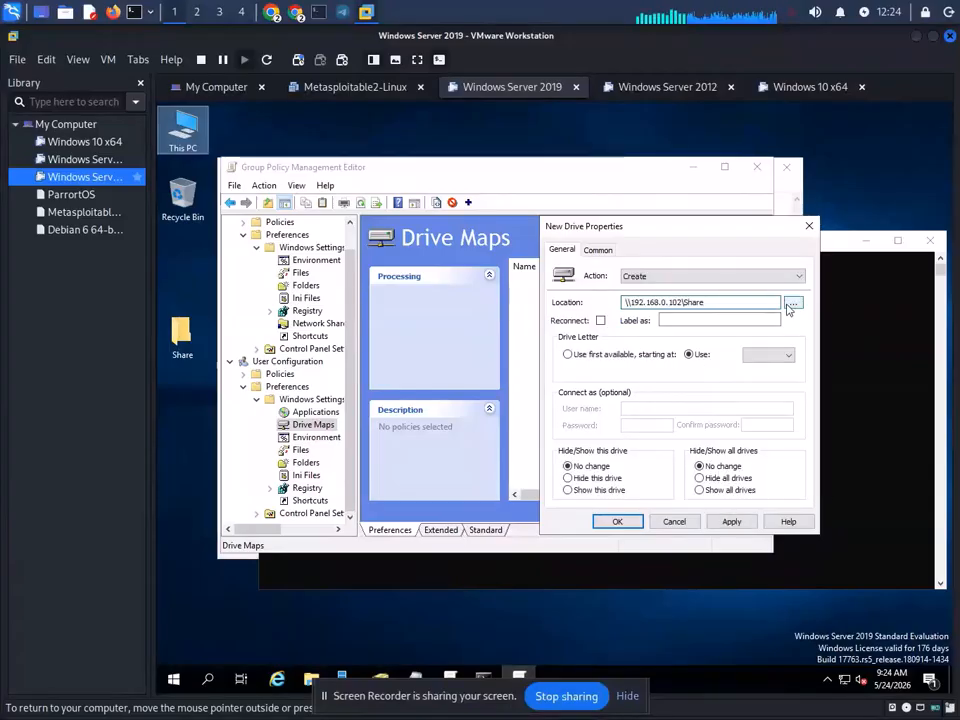
- Open the Find Custom Search browse window for the location, then close it
{"action": "left_click", "coordinate": [793, 302]}
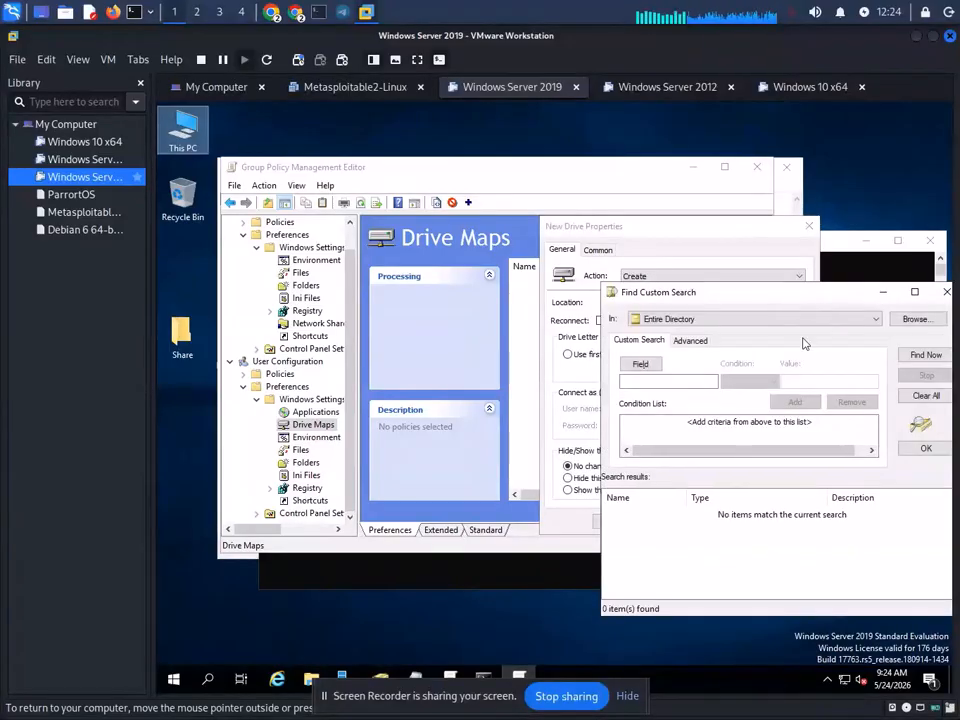
{"action": "right_click", "coordinate": [670, 378]}
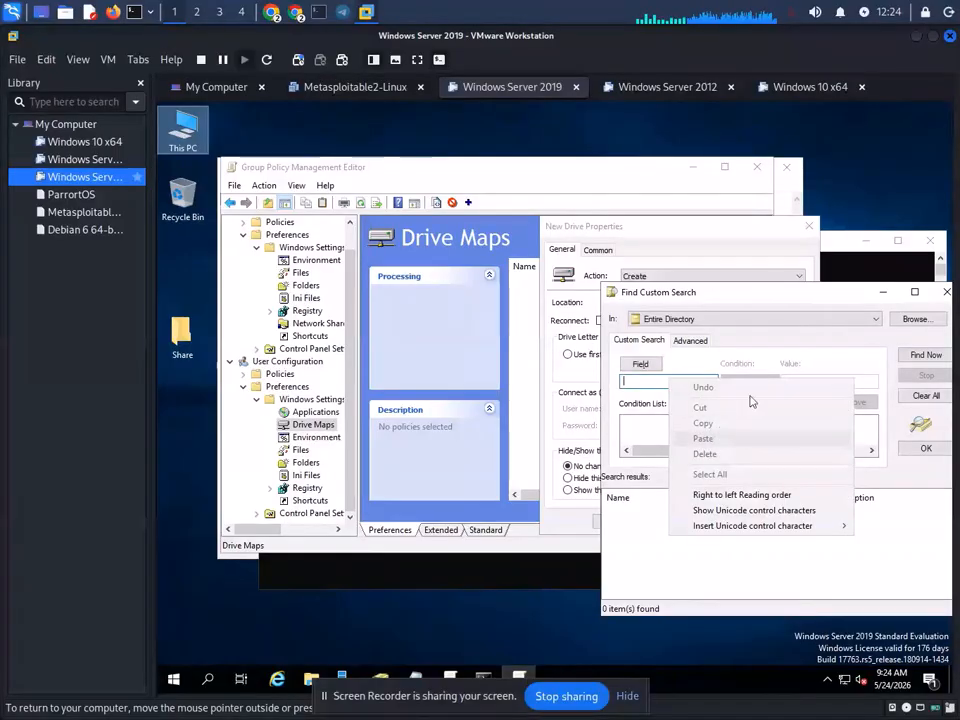
{"action": "left_click", "coordinate": [930, 346]}
{"action": "left_click", "coordinate": [933, 358]}
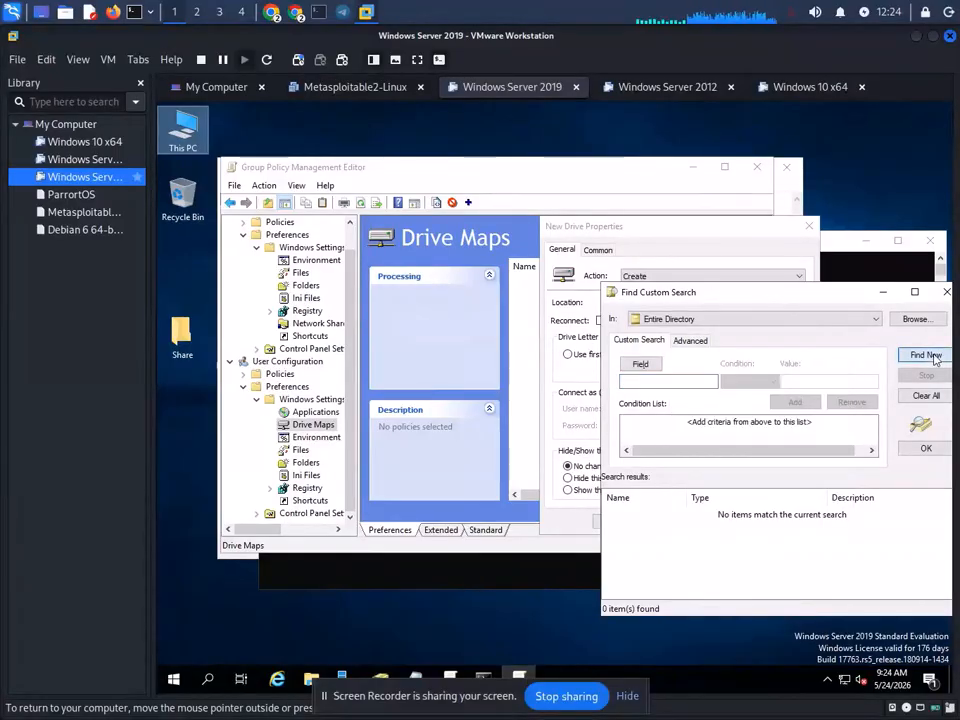
{"action": "left_click", "coordinate": [946, 292]}
- Choose Show this drive, attempt to save, and dismiss the missing drive letter warnings
{"action": "left_click", "coordinate": [741, 494]}
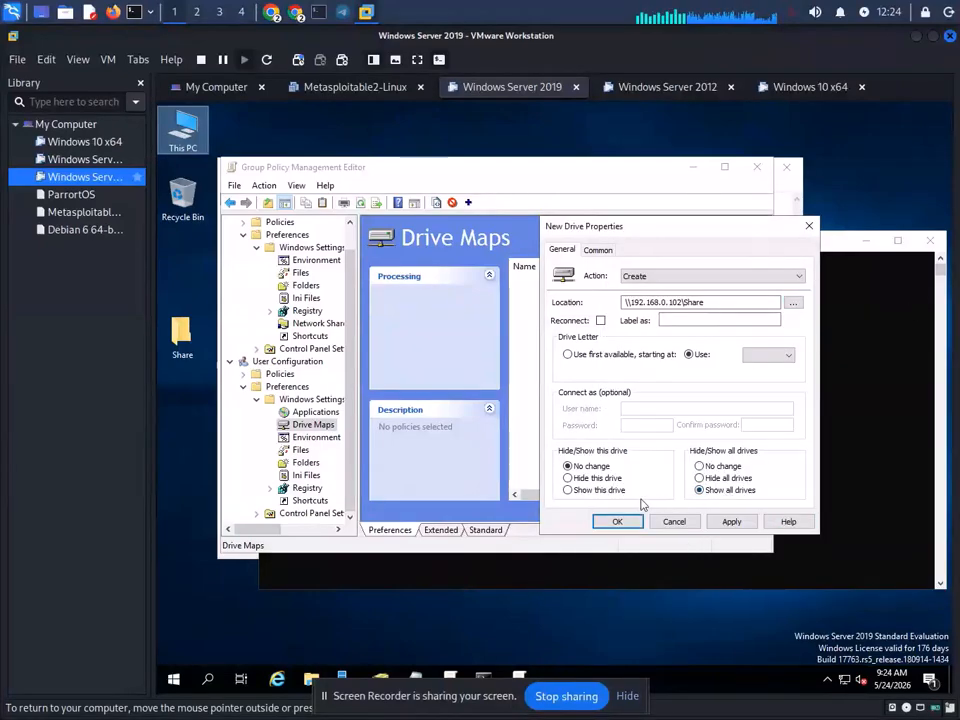
{"action": "left_click", "coordinate": [580, 490]}
{"action": "left_click", "coordinate": [731, 521]}
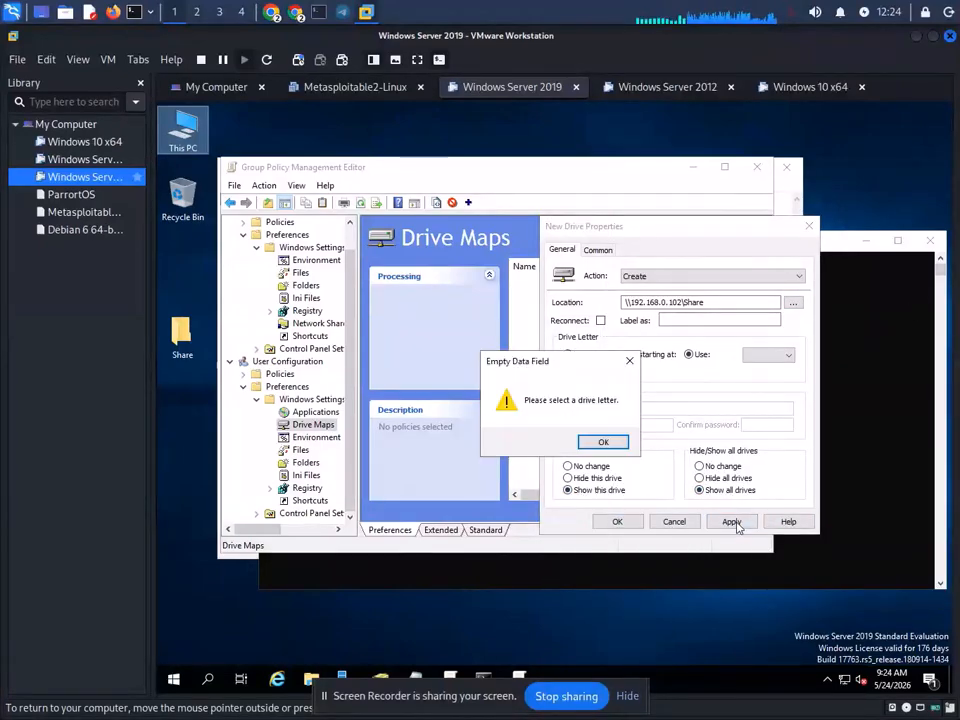
{"action": "left_click", "coordinate": [603, 441]}
{"action": "left_click", "coordinate": [617, 521]}
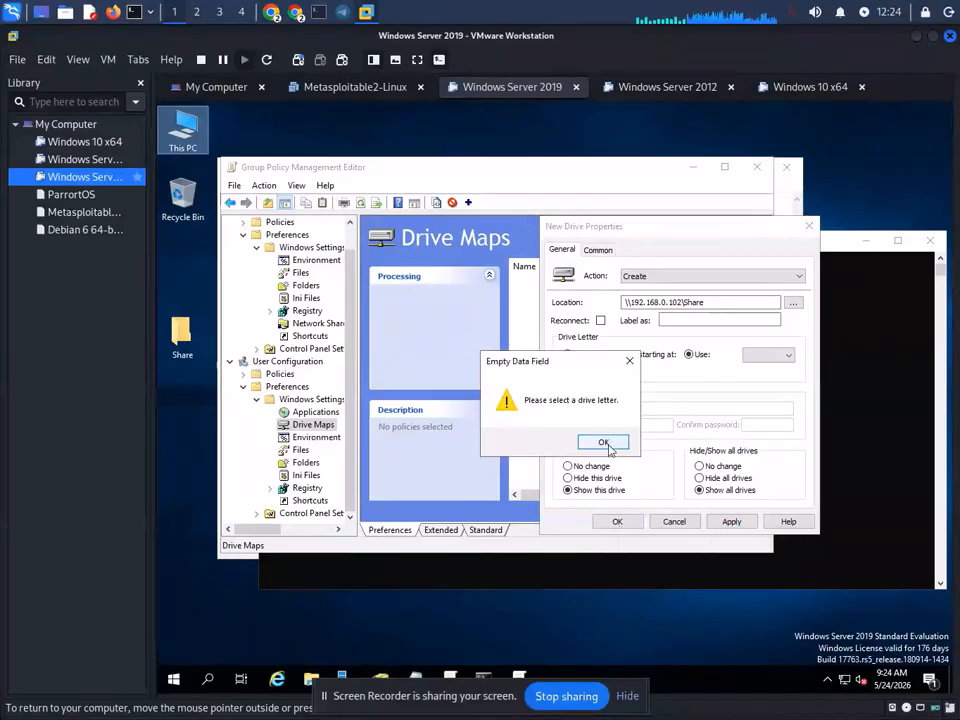
{"action": "left_click", "coordinate": [606, 443]}
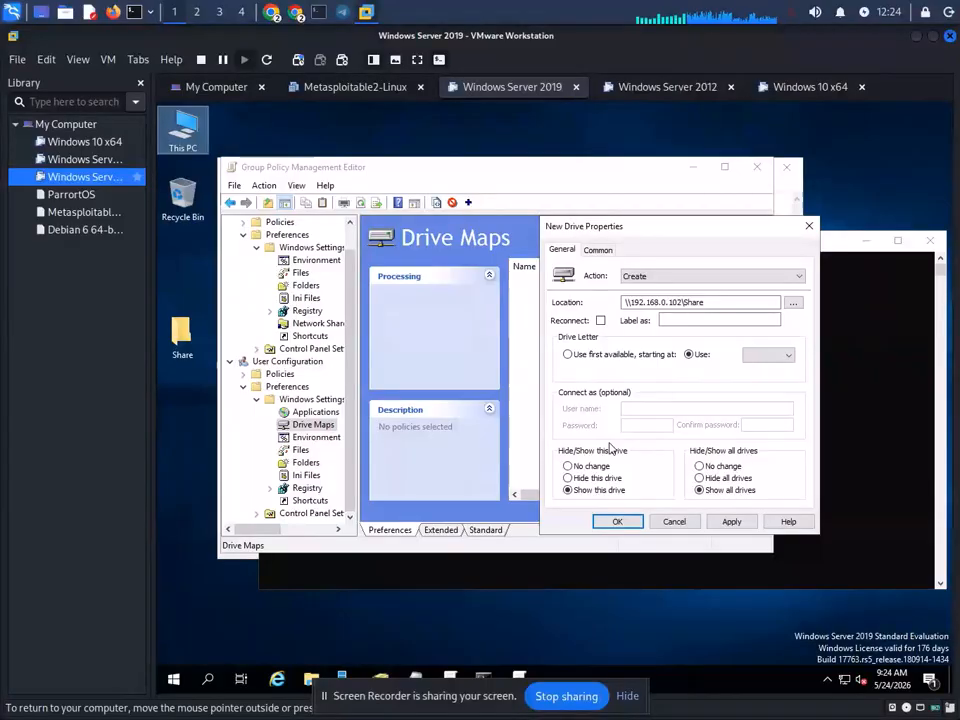
{"action": "left_click", "coordinate": [729, 302]}
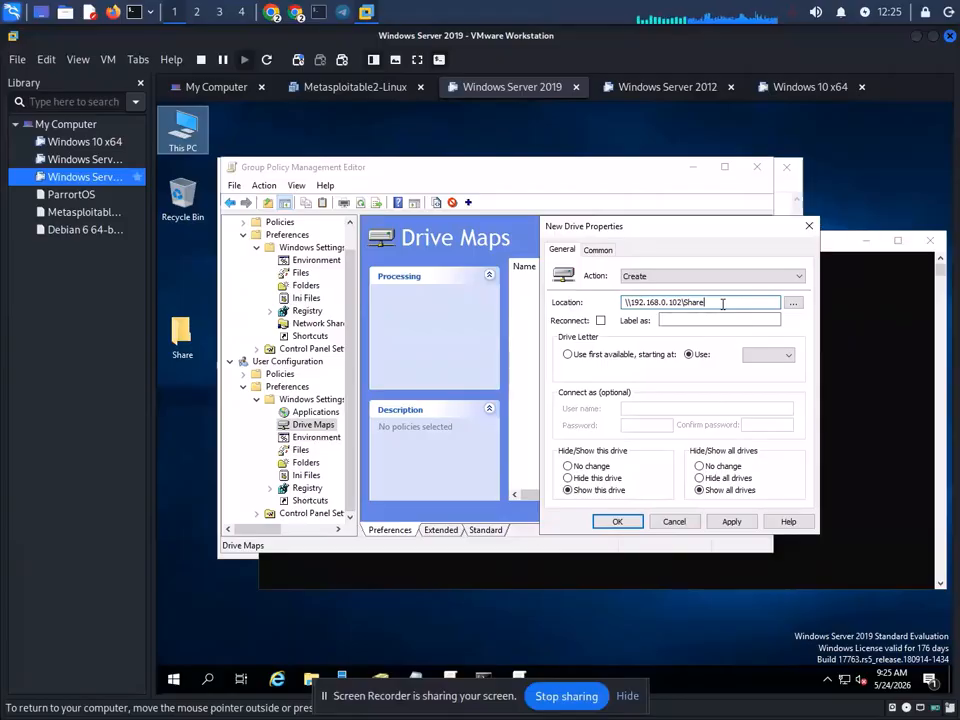
- Create a new folder named IT on the server desktop
{"action": "key", "text": "ctrl+a"}
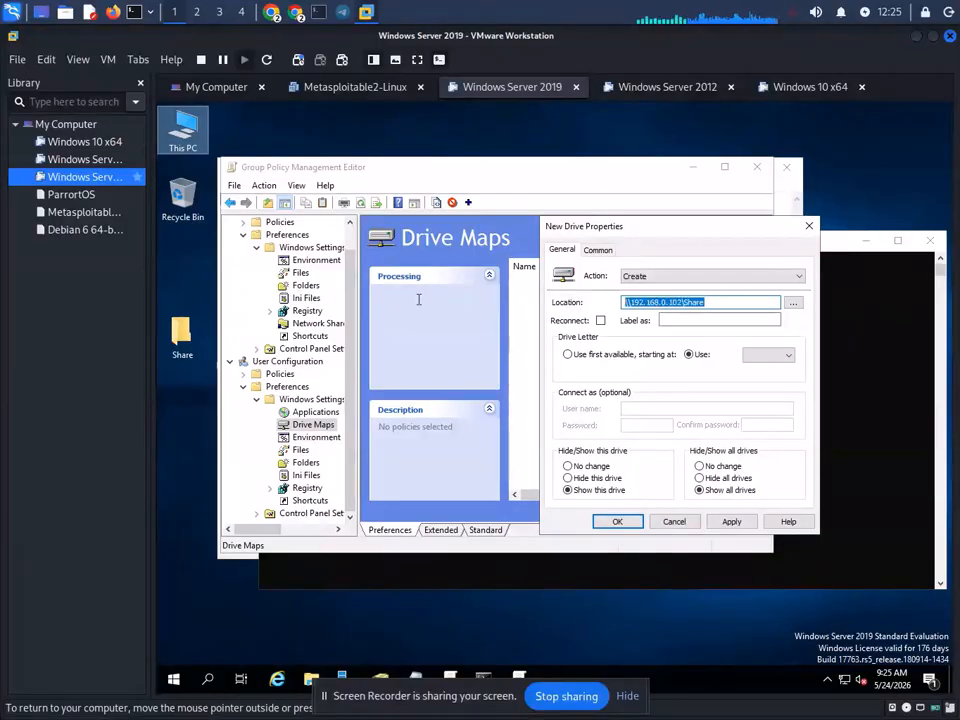
{"action": "right_click", "coordinate": [188, 256]}
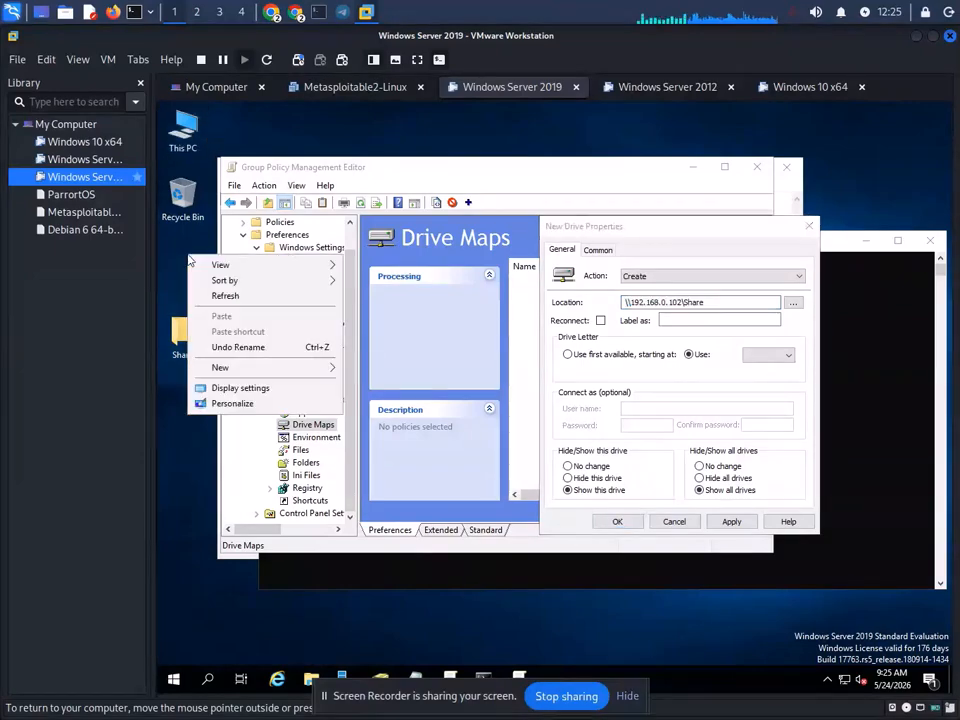
{"action": "mouse_move", "coordinate": [240, 367]}
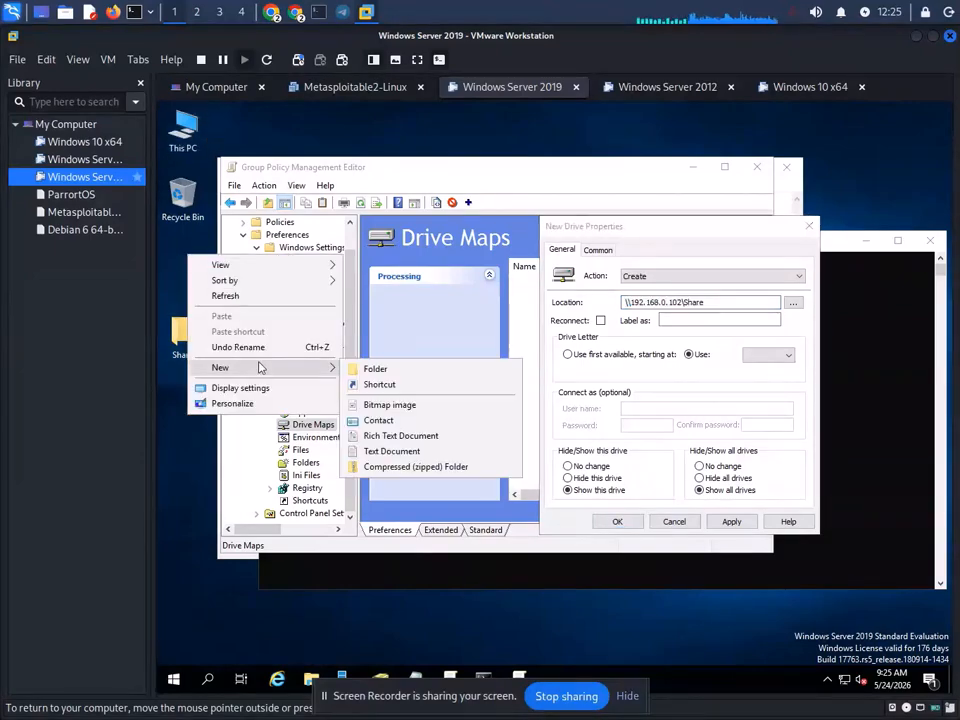
{"action": "left_click", "coordinate": [377, 369]}
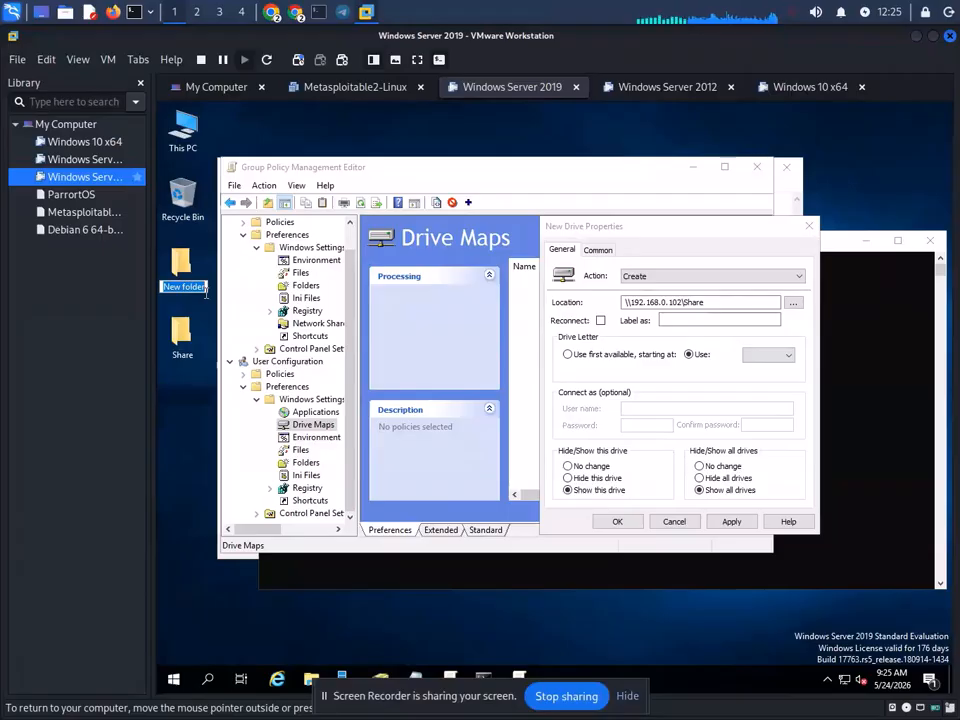
{"action": "type", "text": "IT"}
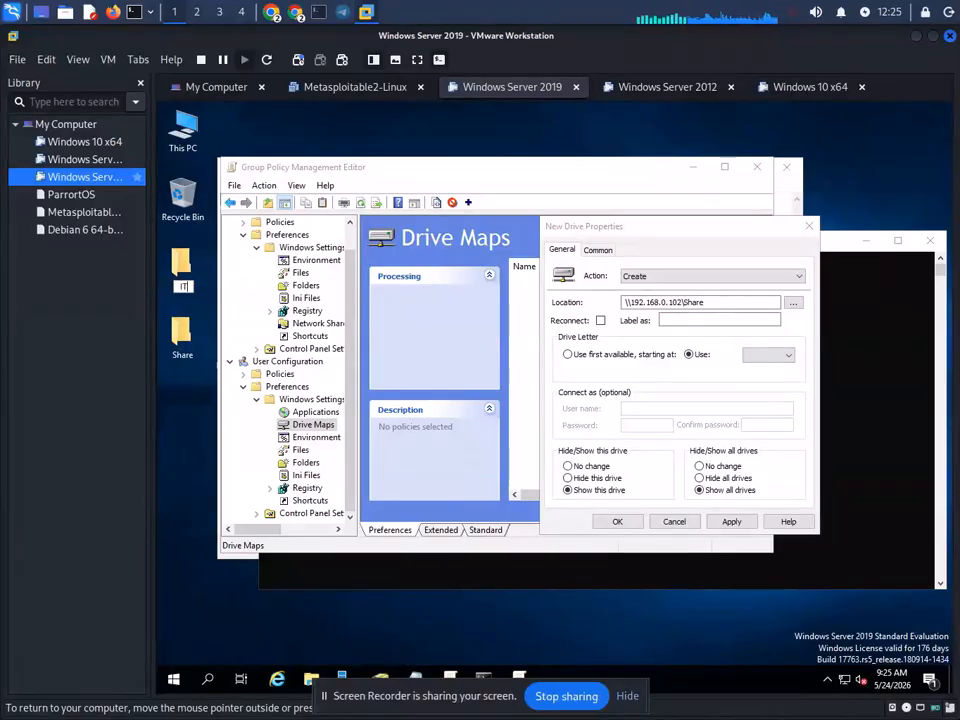
- Open the IT folder's Security permissions editor and look up names matching 'Eve'
{"action": "right_click", "coordinate": [185, 258]}
{"action": "left_click", "coordinate": [266, 474]}
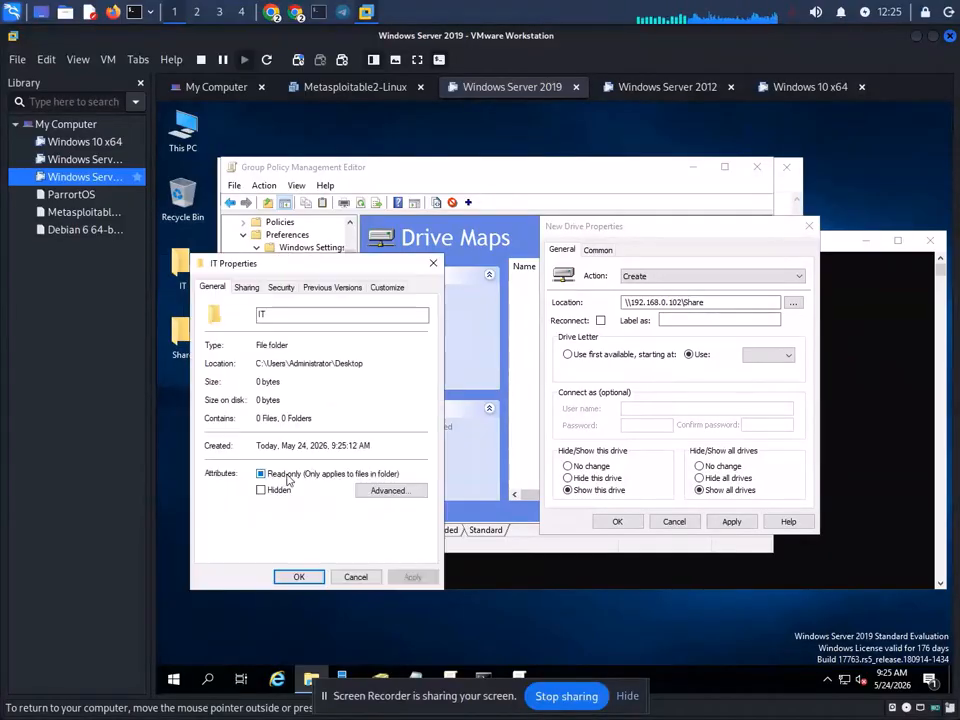
{"action": "left_click", "coordinate": [281, 287]}
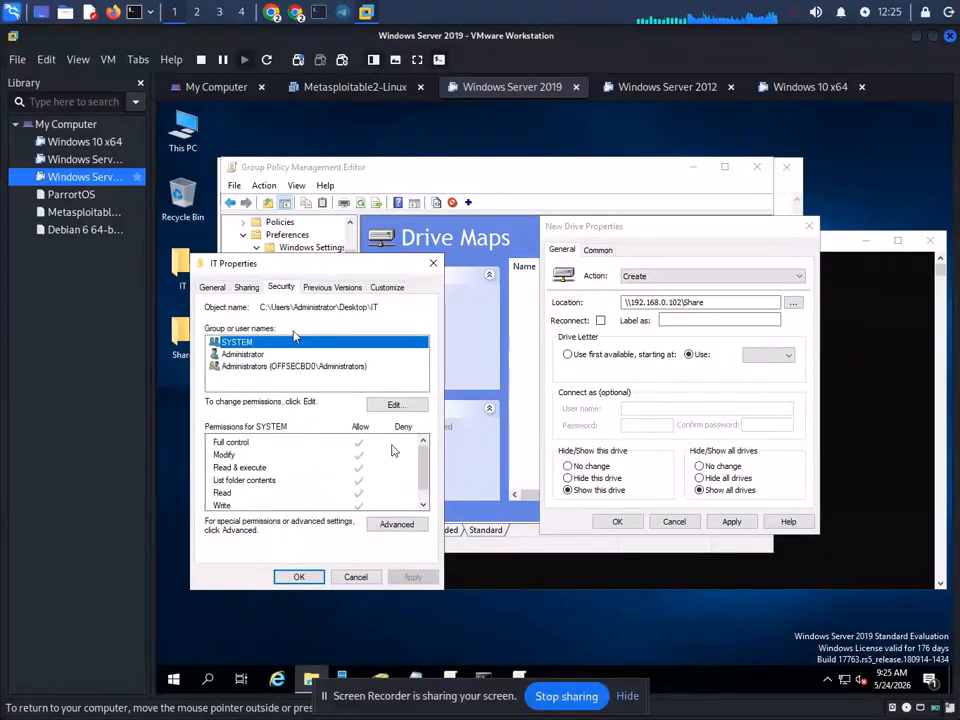
{"action": "left_click", "coordinate": [396, 405]}
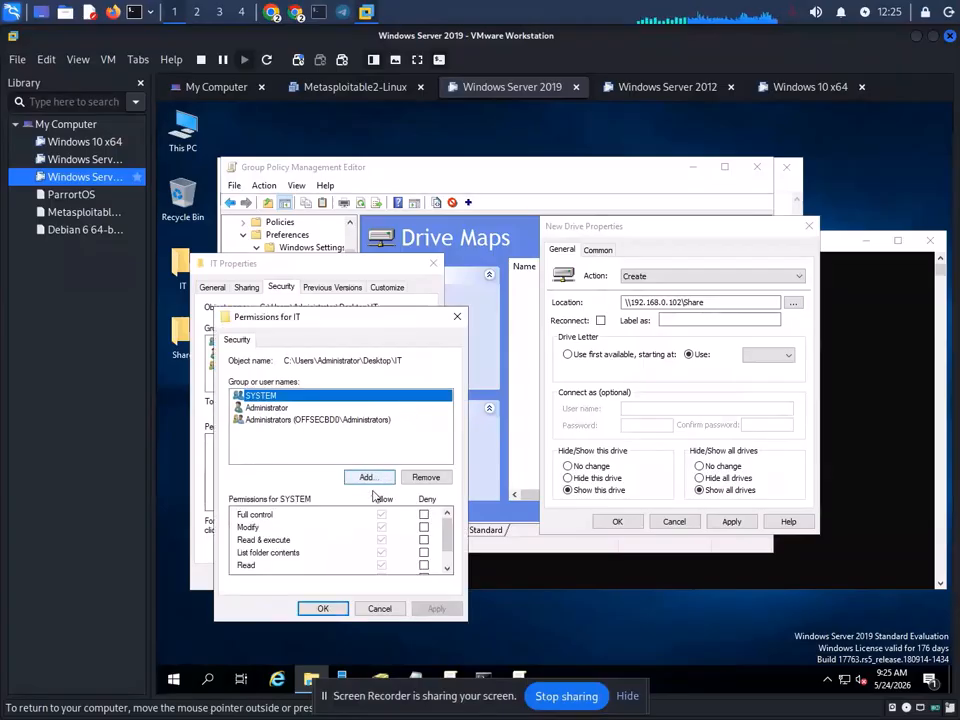
{"action": "left_click", "coordinate": [366, 477]}
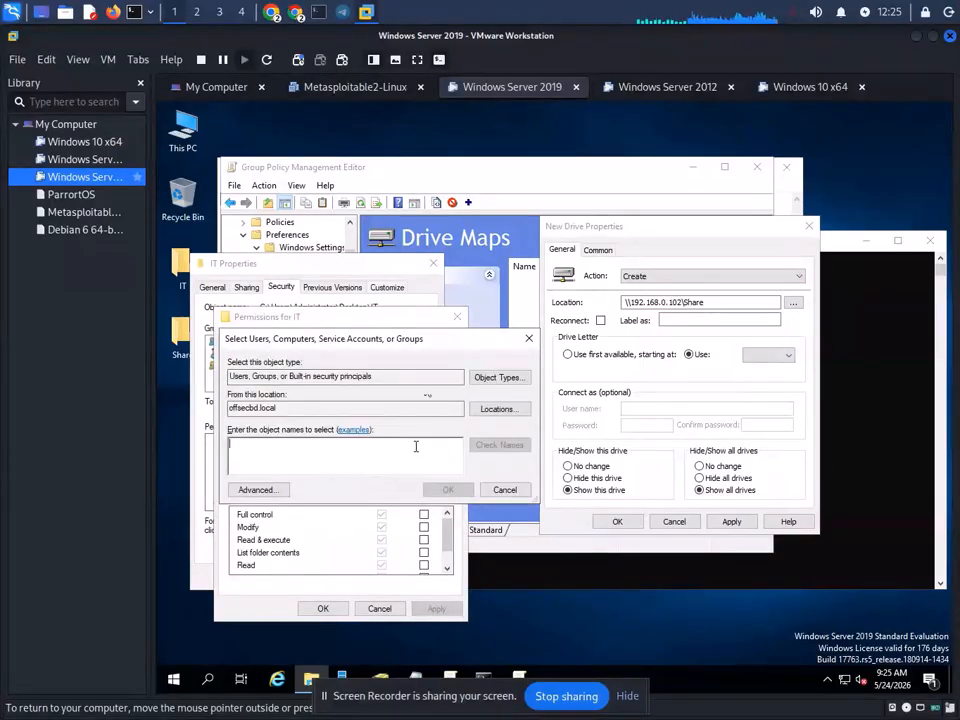
{"action": "type", "text": "Eve"}
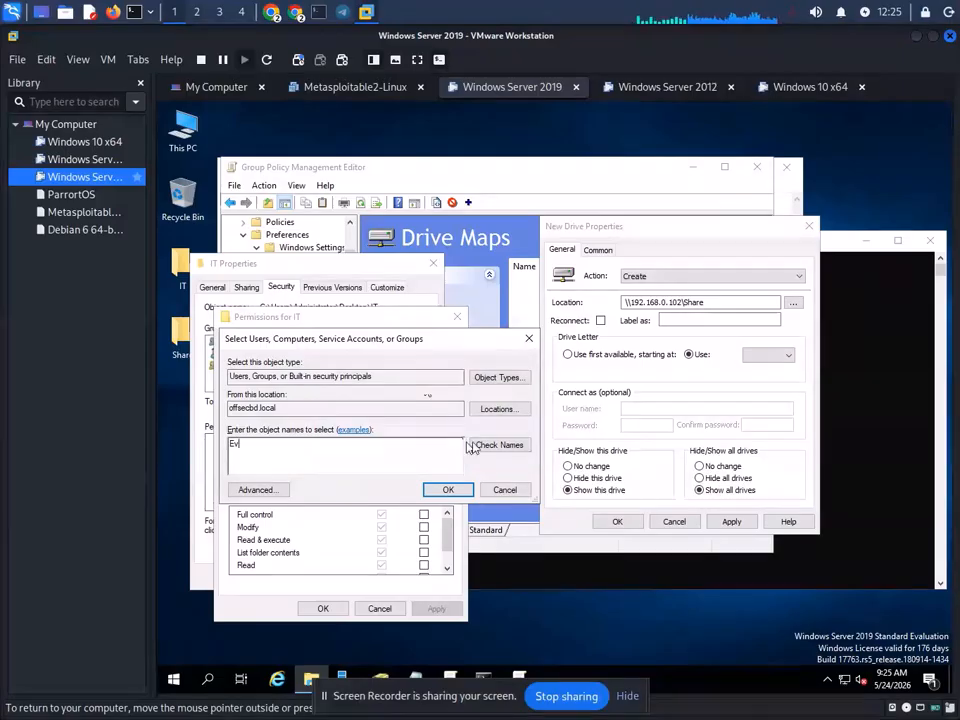
{"action": "left_click", "coordinate": [497, 444]}
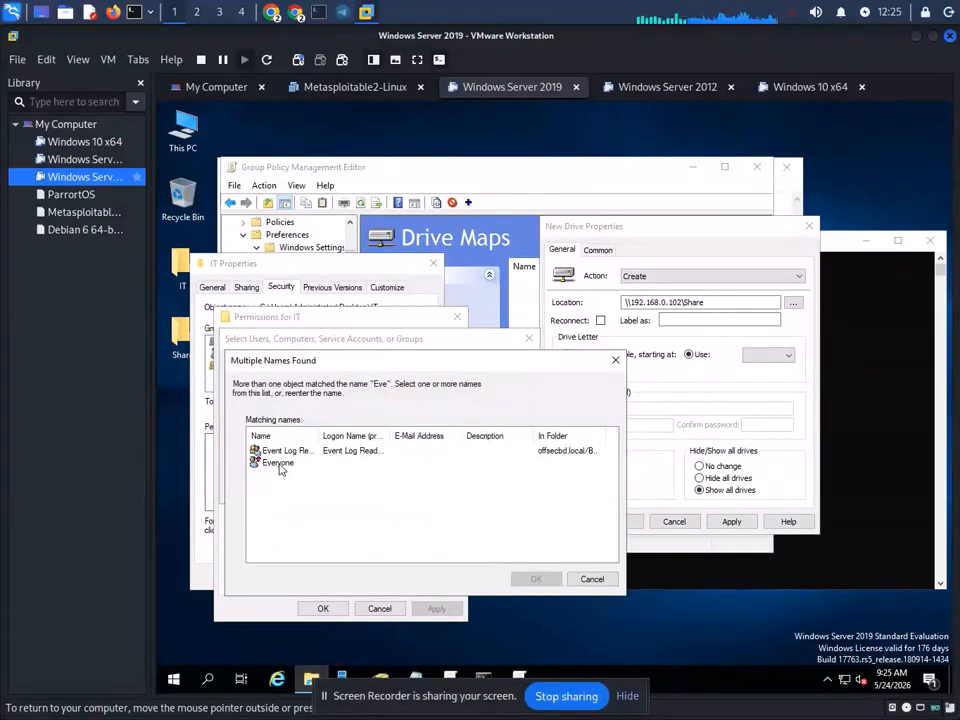
{"action": "left_click", "coordinate": [280, 466]}
{"action": "left_click", "coordinate": [266, 451]}
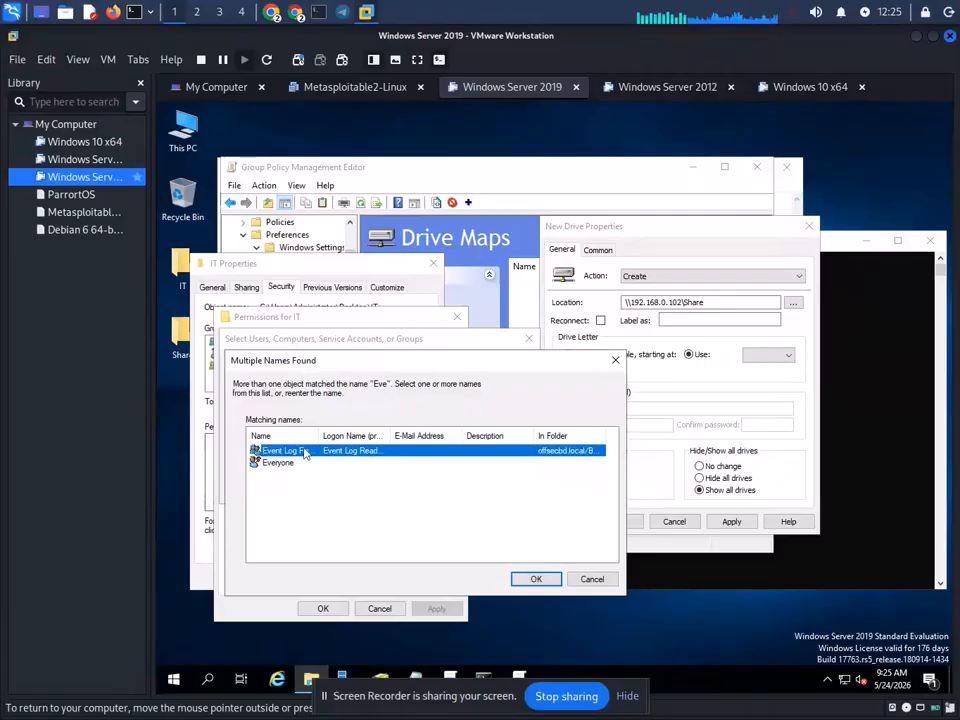
{"action": "left_click", "coordinate": [547, 580]}
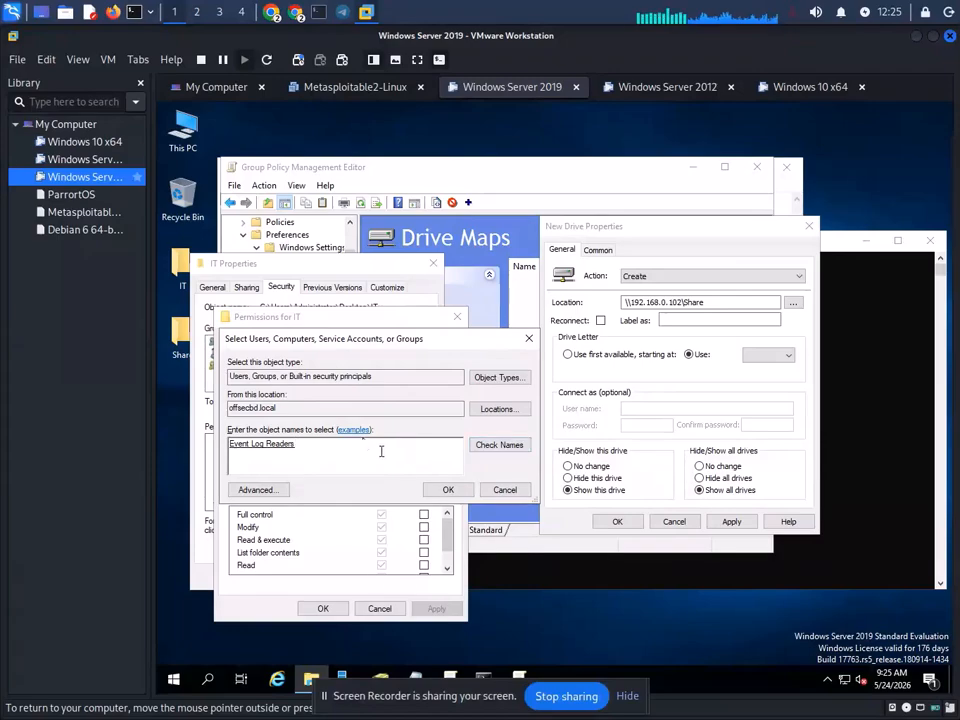
- Replace the wrongly chosen Event Log Readers group with Everyone
{"action": "left_click_drag", "start_coordinate": [300, 443], "coordinate": [244, 447]}
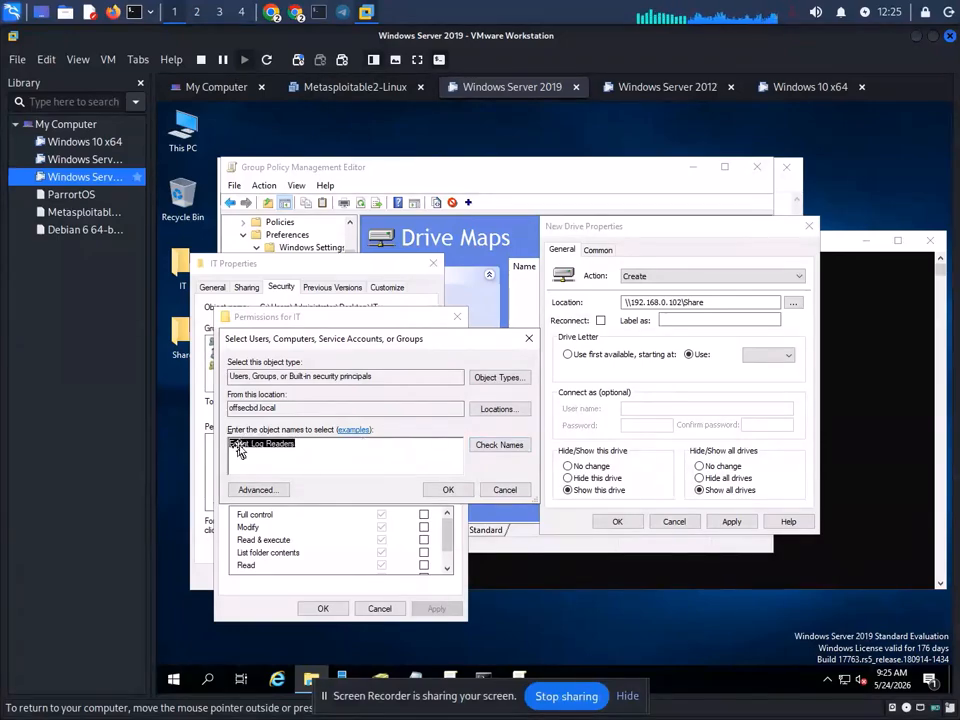
{"action": "key", "text": "BackSpace"}
{"action": "type", "text": "E"}
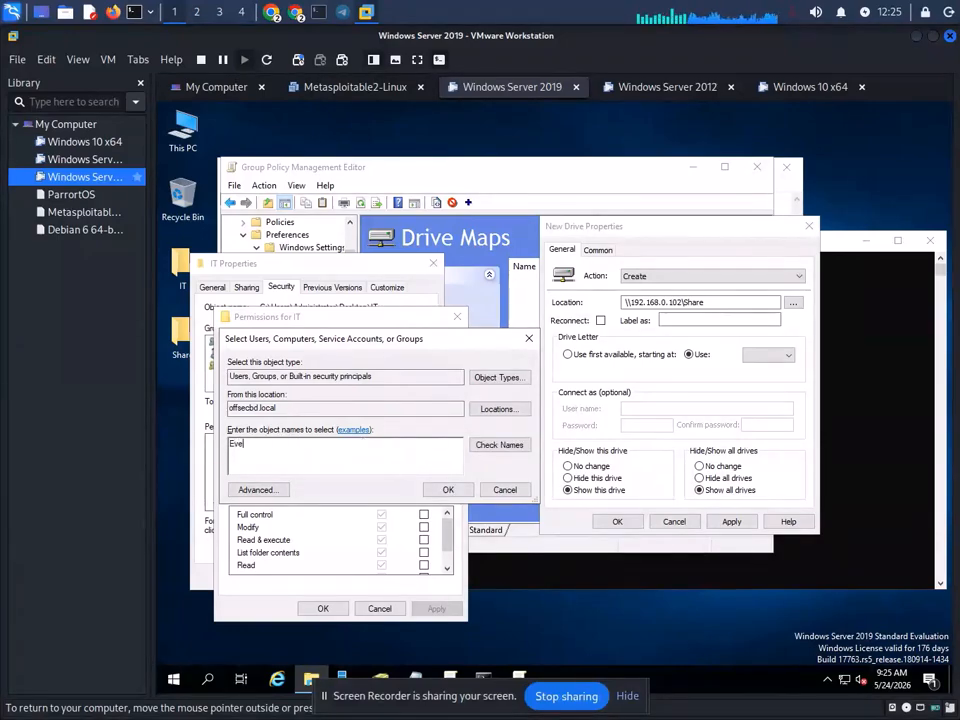
{"action": "type", "text": "ve"}
{"action": "left_click", "coordinate": [448, 489]}
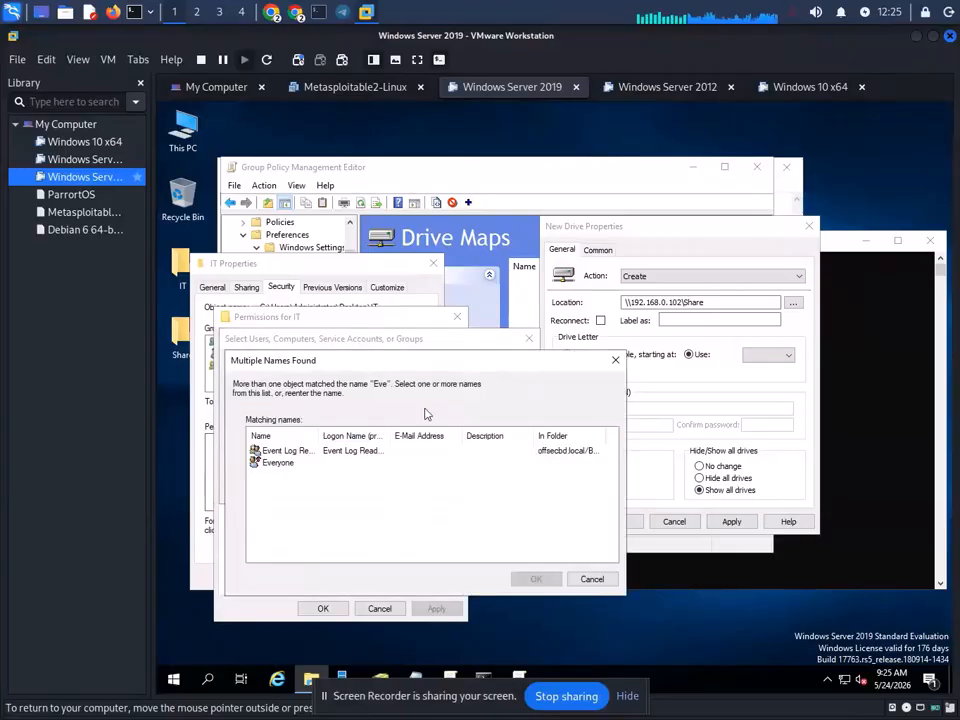
{"action": "left_click", "coordinate": [300, 462]}
{"action": "left_click", "coordinate": [536, 579]}
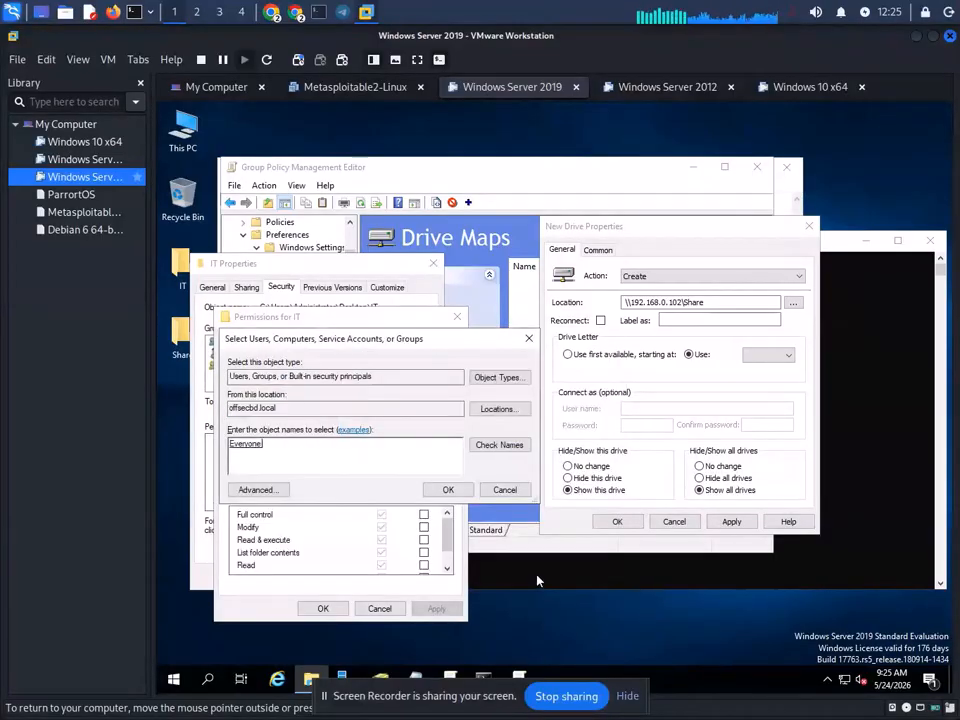
- Grant Everyone Full control on the IT folder, apply, and close the properties
{"action": "left_click", "coordinate": [457, 491]}
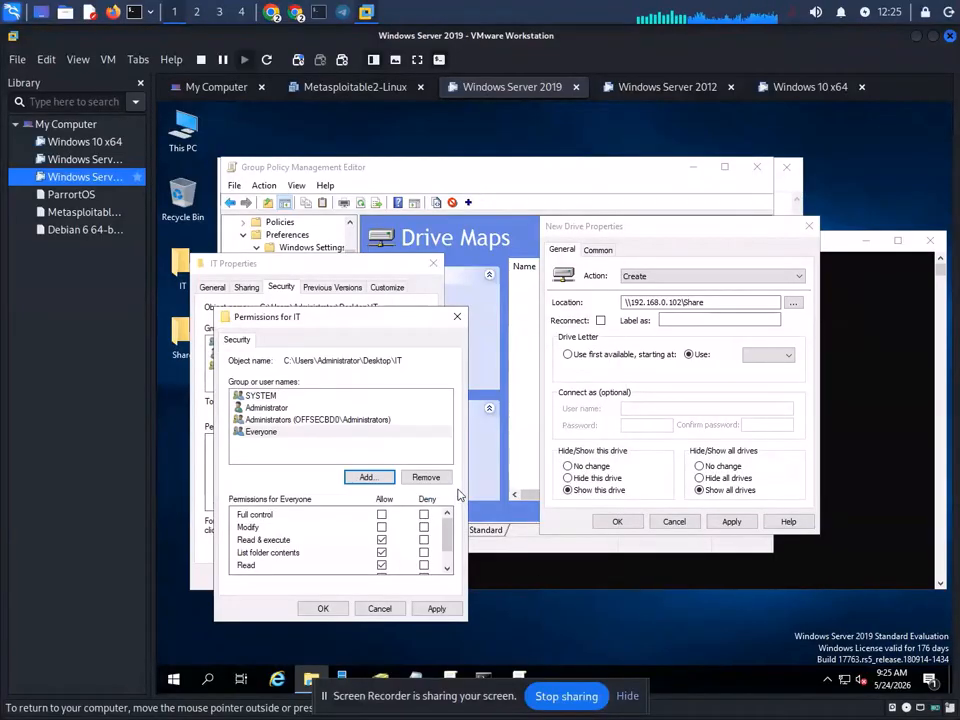
{"action": "left_click", "coordinate": [381, 514]}
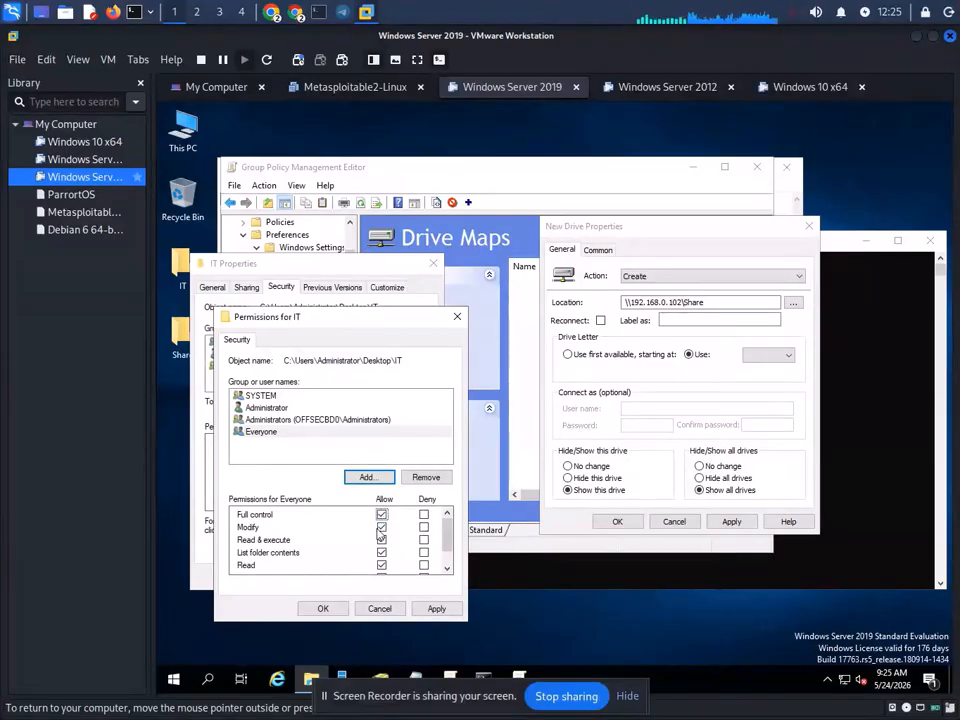
{"action": "scroll", "coordinate": [408, 557], "scroll_direction": "down", "scroll_amount": 1}
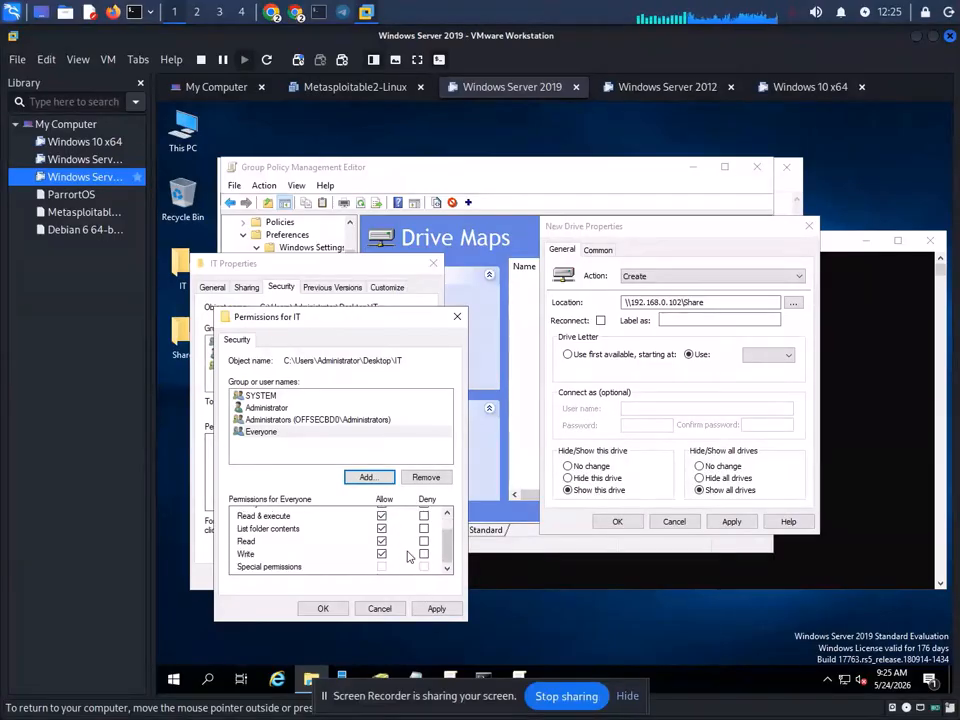
{"action": "left_click", "coordinate": [436, 608]}
{"action": "left_click", "coordinate": [320, 609]}
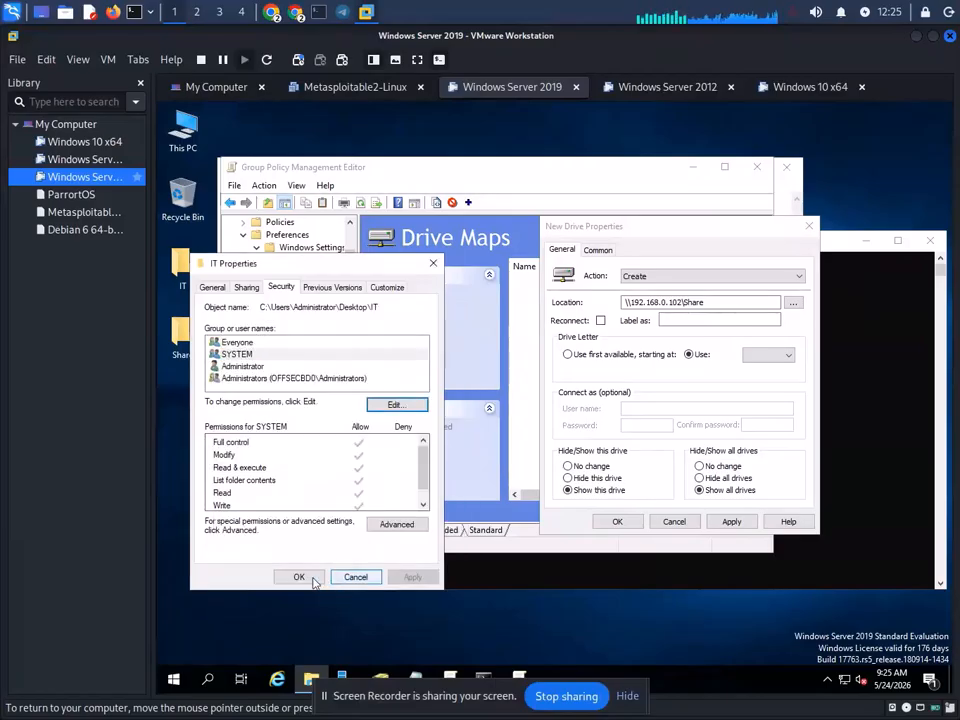
{"action": "left_click", "coordinate": [299, 578]}
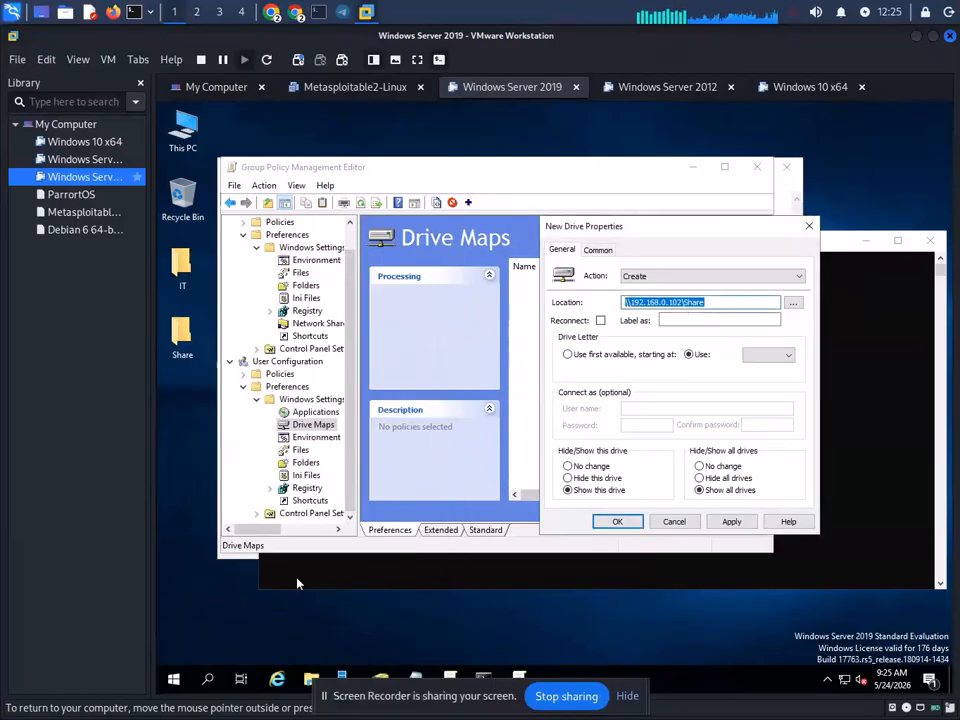
- Edit the share folder name at the end of the path and try applying, dismissing the drive letter warning
{"action": "left_click", "coordinate": [712, 302]}
{"action": "key", "text": "BackSpace"}
{"action": "key", "text": "BackSpace"}
{"action": "key", "text": "BackSpace"}
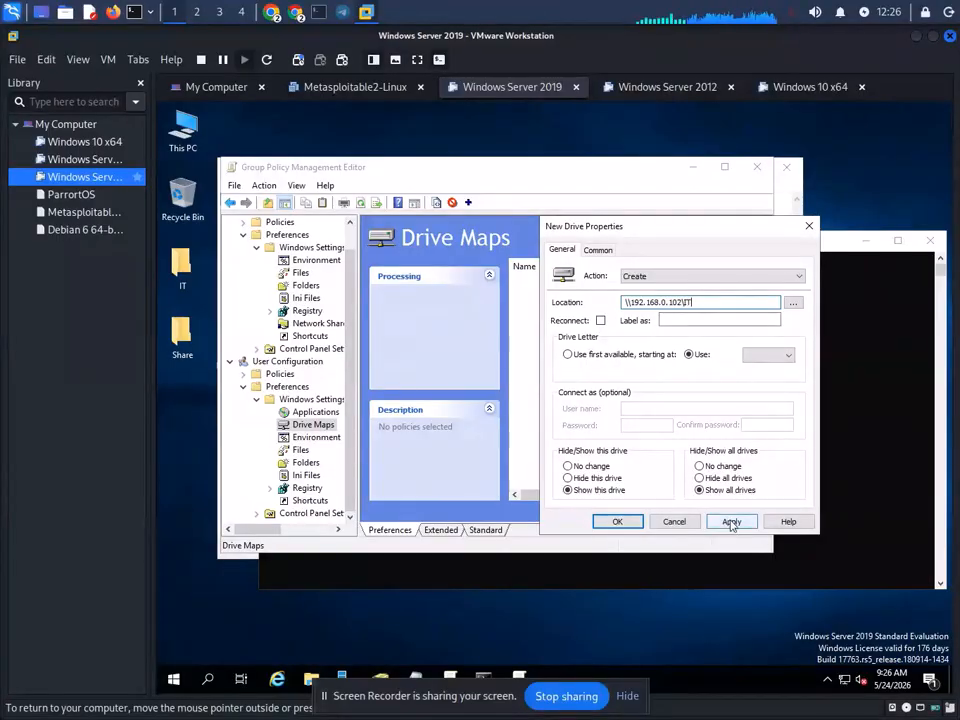
{"action": "left_click", "coordinate": [731, 521]}
{"action": "left_click", "coordinate": [604, 443]}
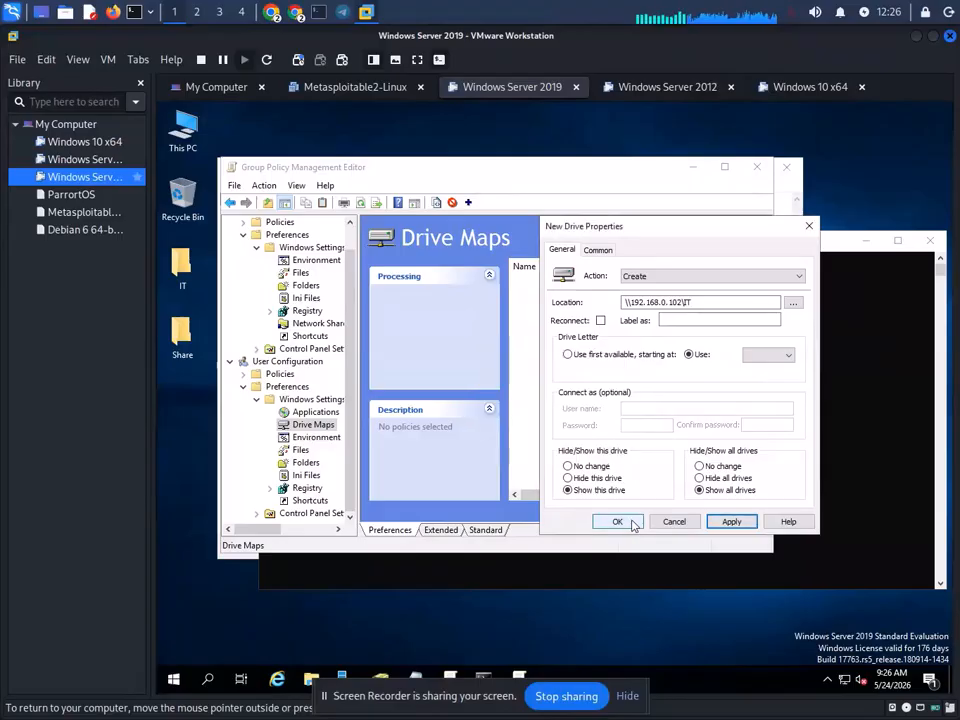
{"action": "left_click", "coordinate": [630, 521]}
{"action": "key", "text": "Return"}
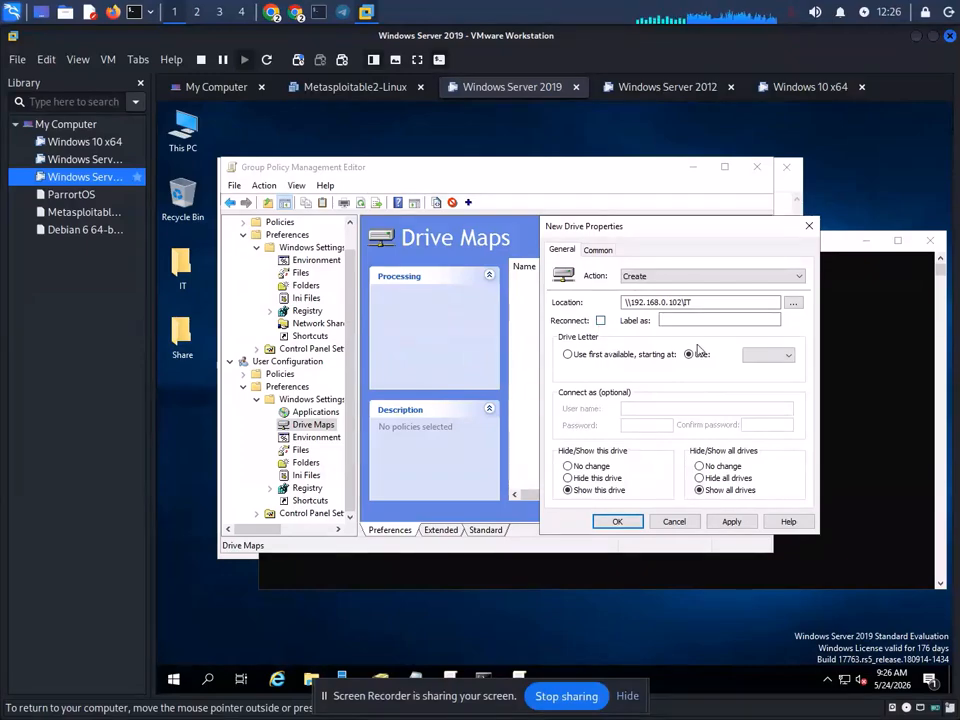
- Choose drive letter C, apply and confirm the mapping, then select the new C: entry
{"action": "left_click", "coordinate": [775, 356]}
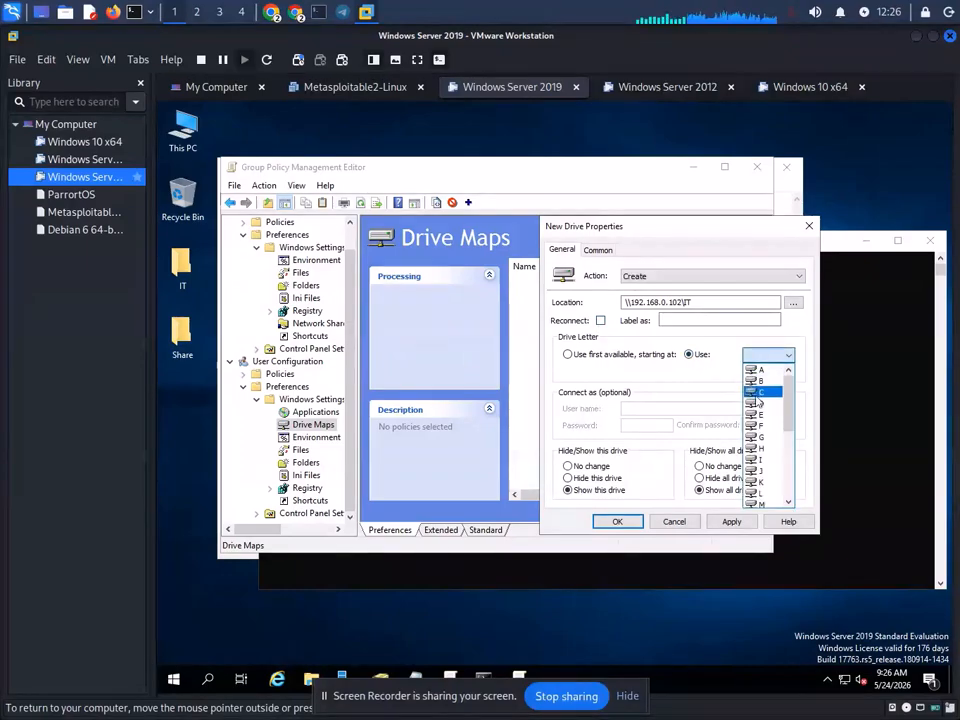
{"action": "left_click", "coordinate": [762, 392]}
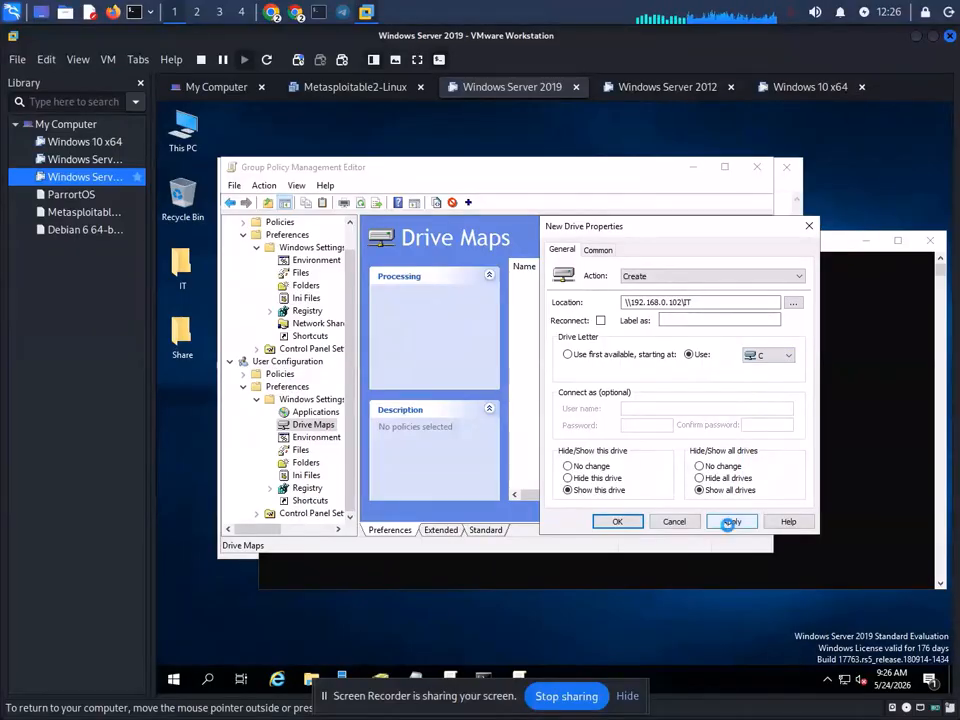
{"action": "left_click", "coordinate": [731, 522]}
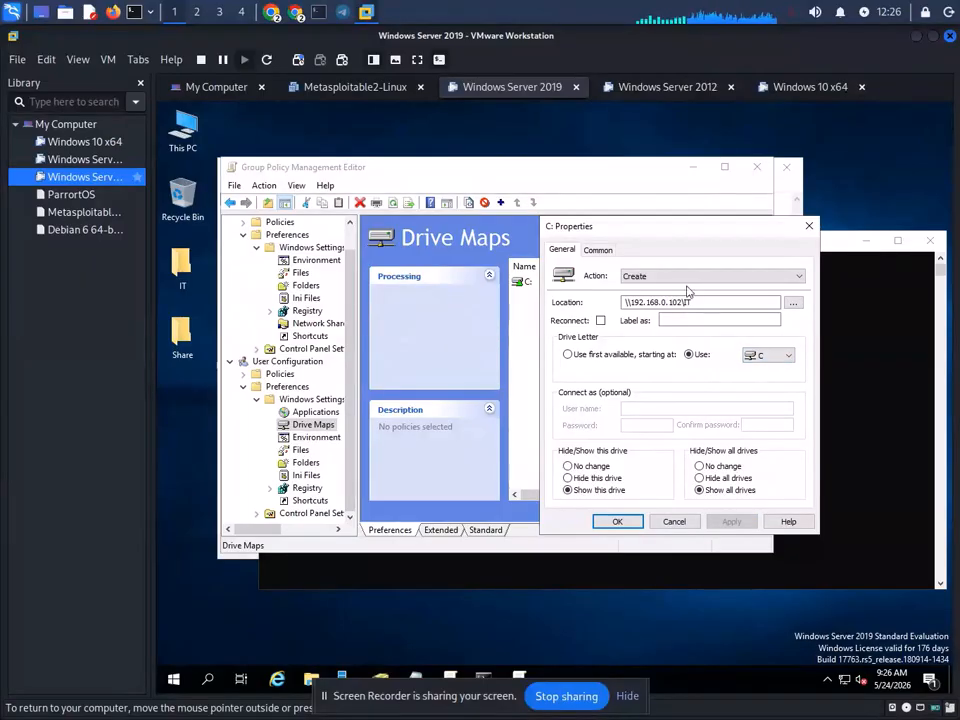
{"action": "left_click", "coordinate": [610, 521]}
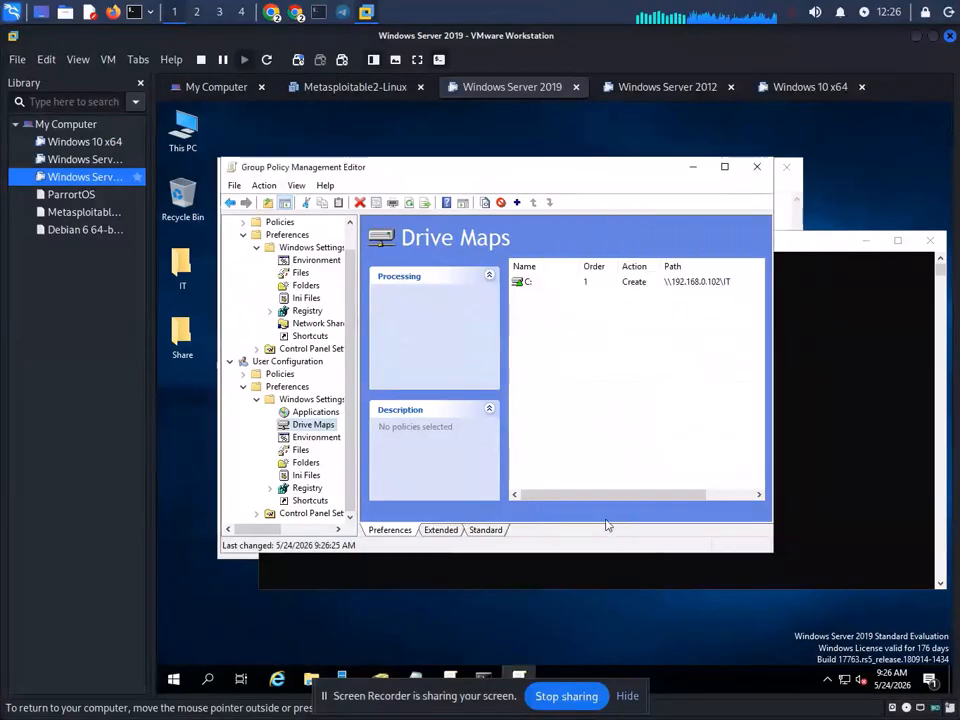
{"action": "left_click", "coordinate": [745, 282]}
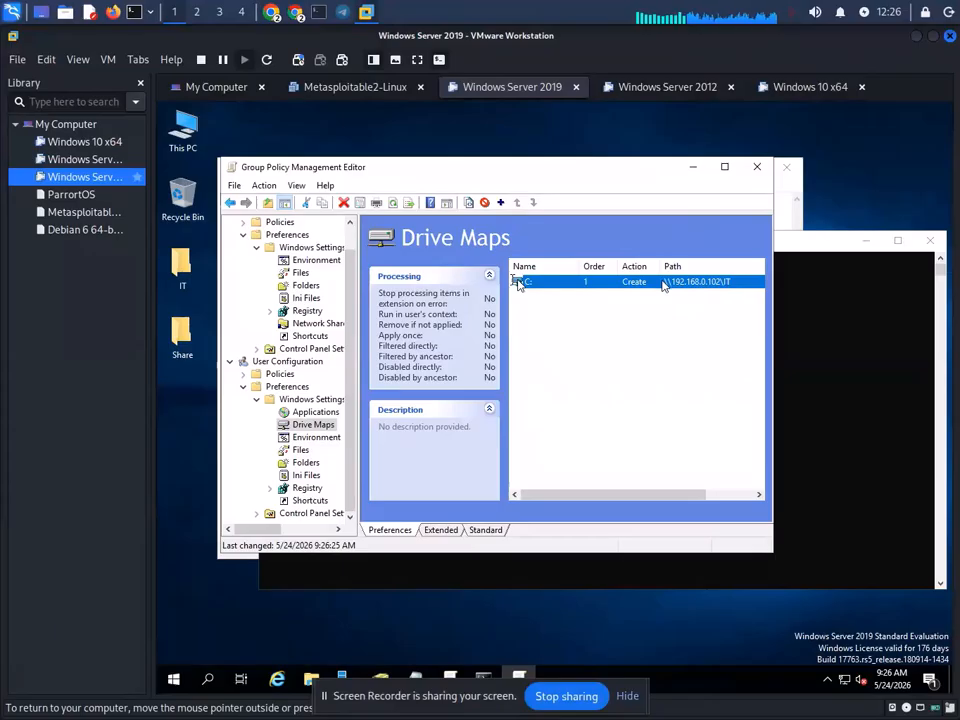
- Close the Group Policy editor and rerun gpupdate /force in Command Prompt
{"action": "left_click", "coordinate": [757, 169]}
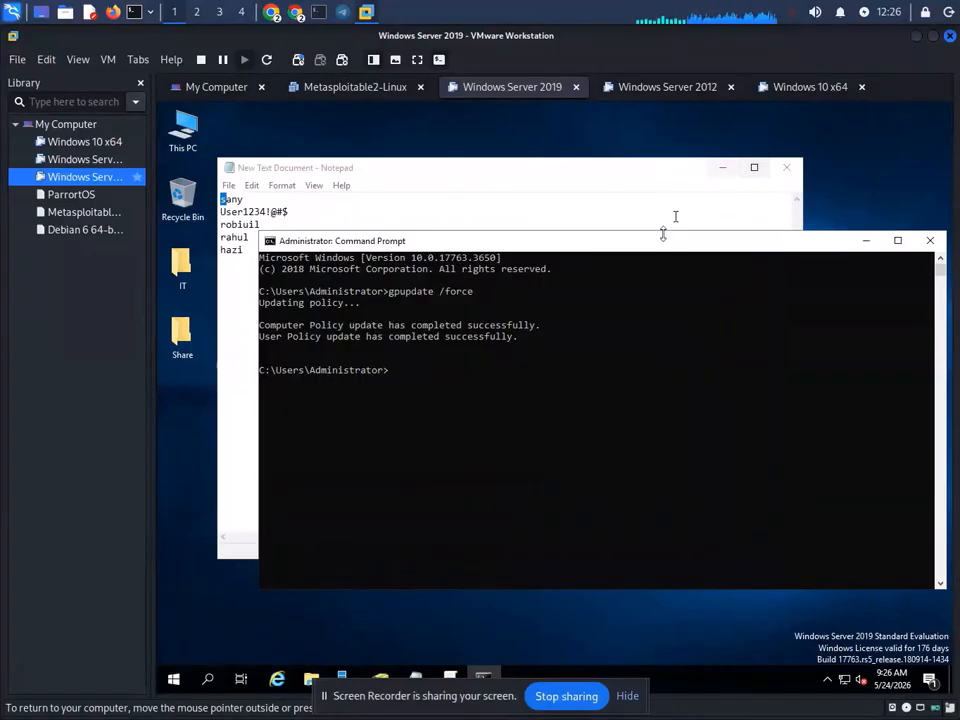
{"action": "left_click", "coordinate": [648, 337]}
{"action": "key", "text": "Up"}
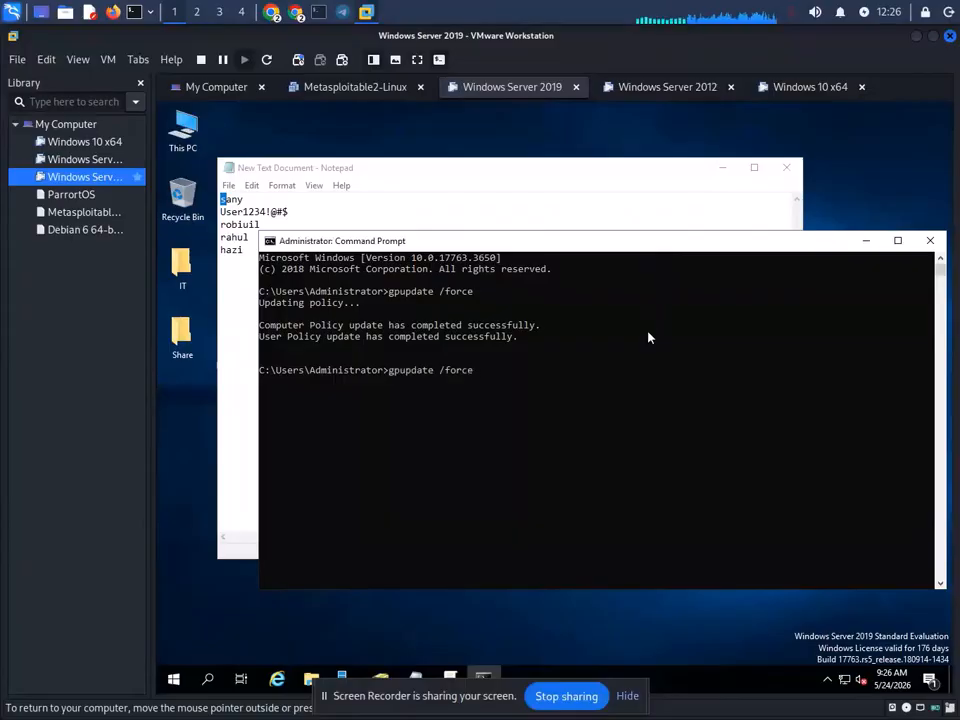
{"action": "key", "text": "Return"}
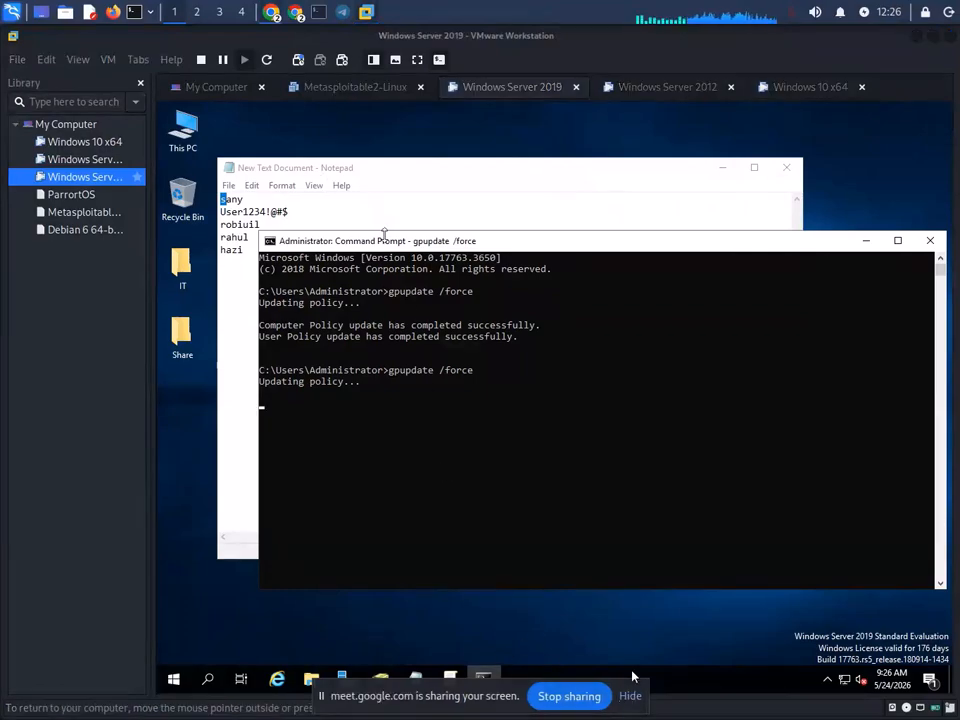
- Switch to the ServiceTM Active Directory window and close the extra IT OU window
{"action": "left_click", "coordinate": [385, 680]}
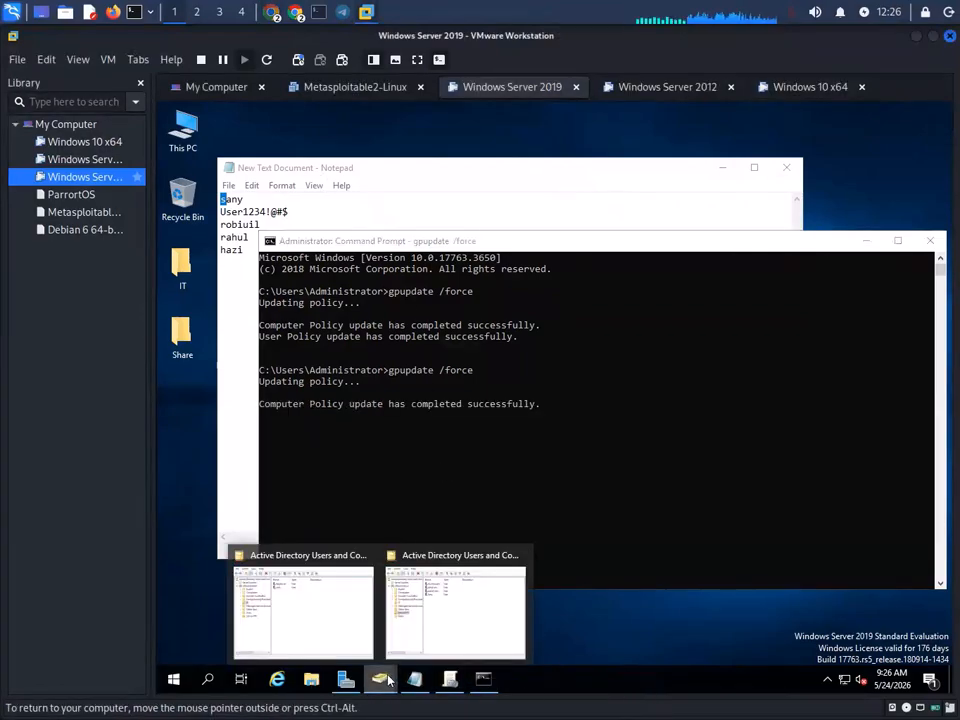
{"action": "left_click", "coordinate": [450, 632]}
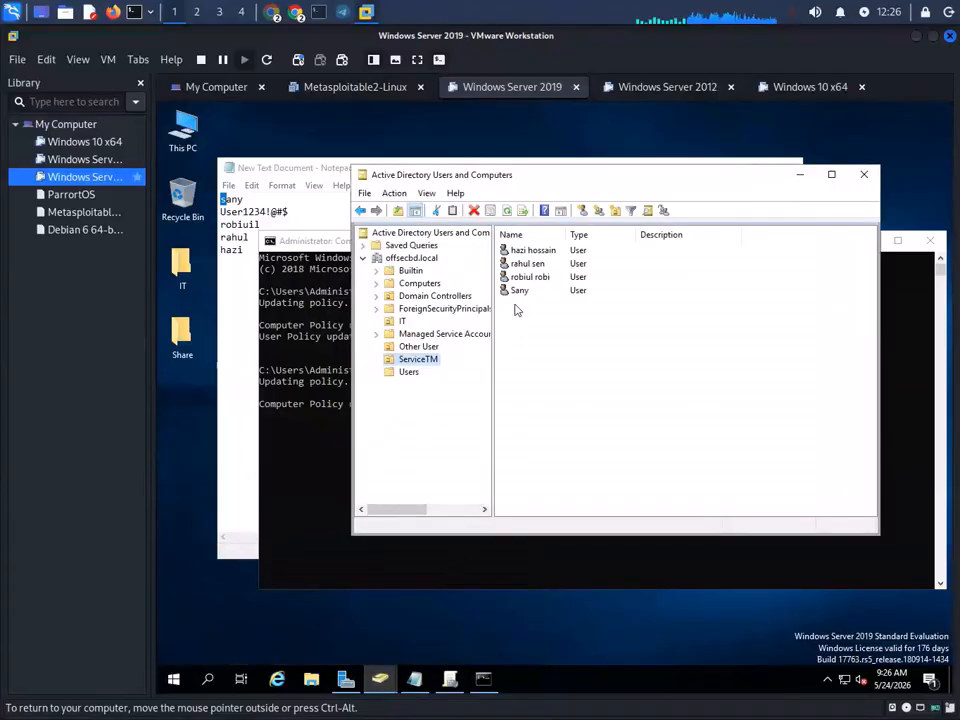
{"action": "left_click", "coordinate": [379, 679]}
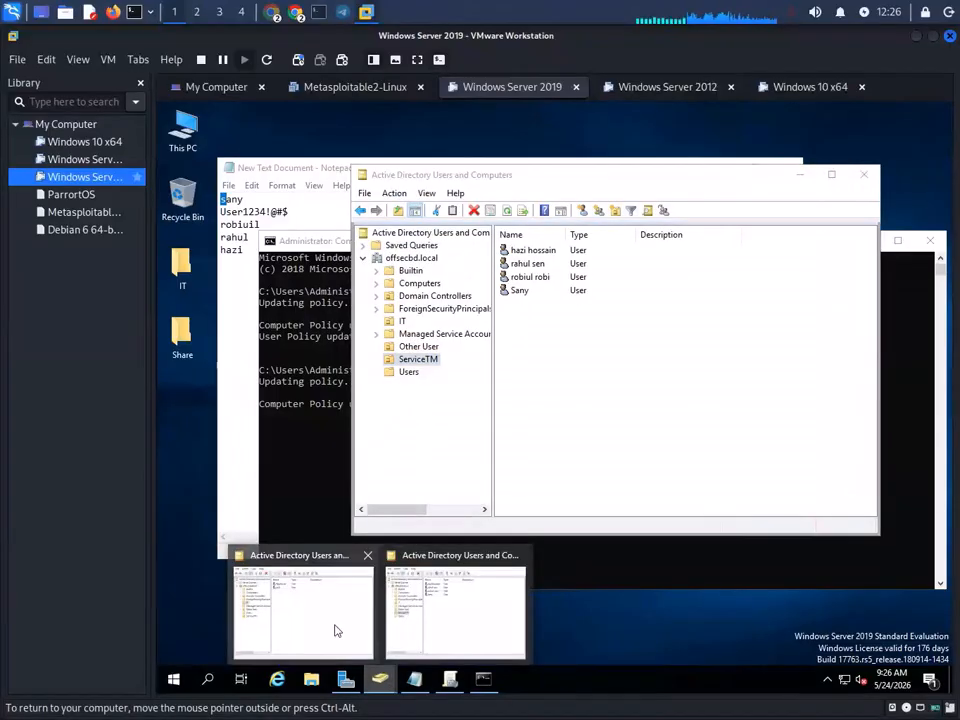
{"action": "left_click", "coordinate": [338, 631]}
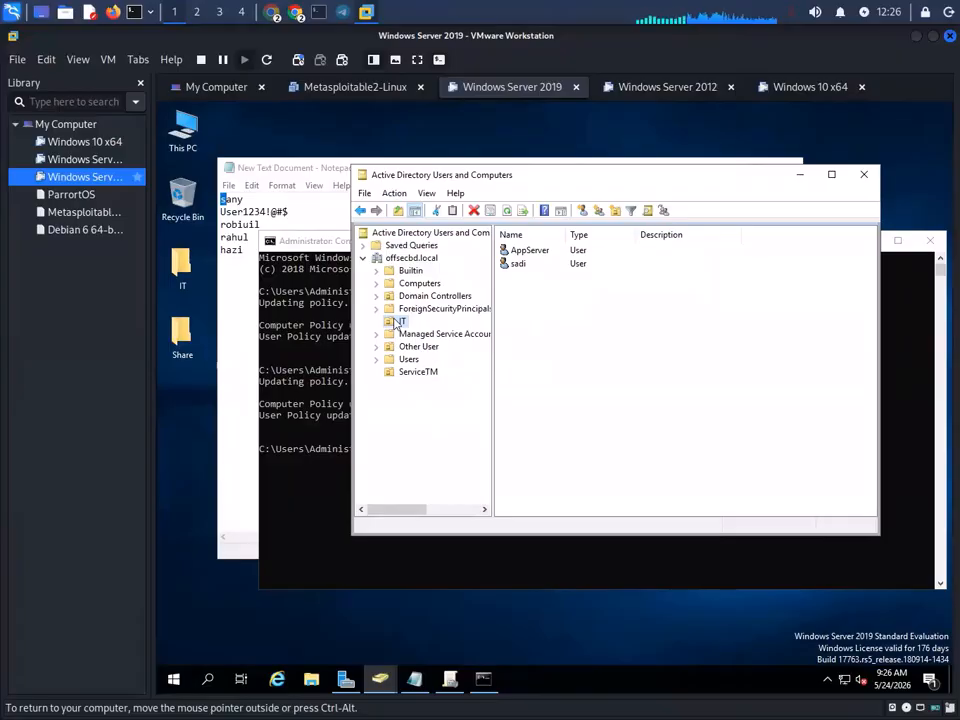
{"action": "left_click", "coordinate": [392, 672]}
{"action": "left_click", "coordinate": [443, 621]}
{"action": "left_click", "coordinate": [379, 679]}
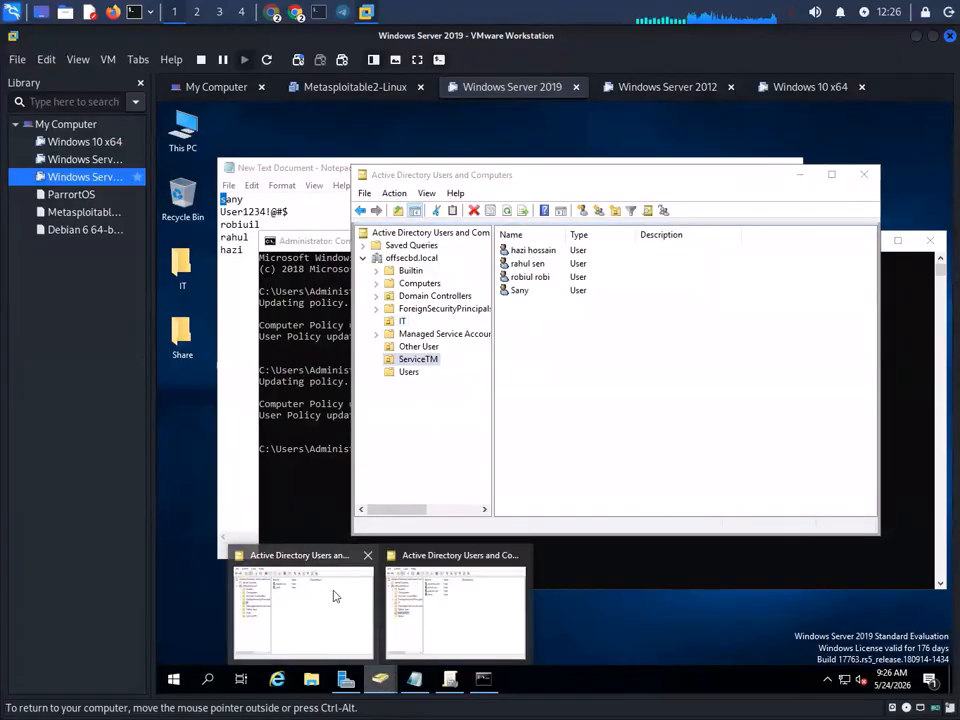
{"action": "left_click", "coordinate": [335, 596]}
{"action": "left_click", "coordinate": [864, 174]}
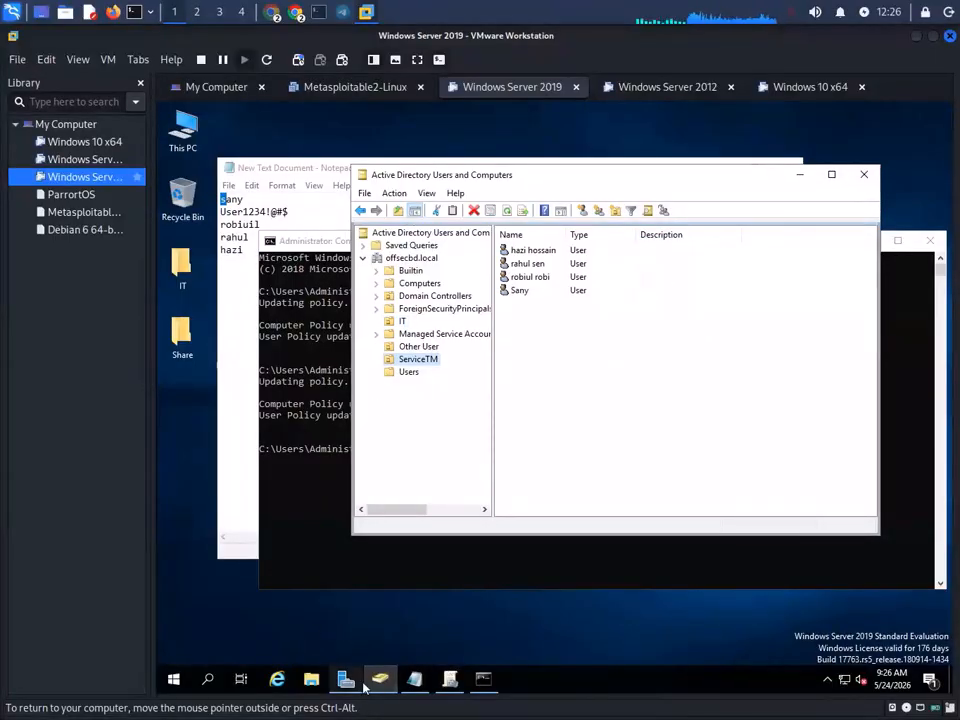
- Launch Group Policy Management from Server Manager Tools and expand to the offsecbd.local domain
{"action": "left_click", "coordinate": [347, 680]}
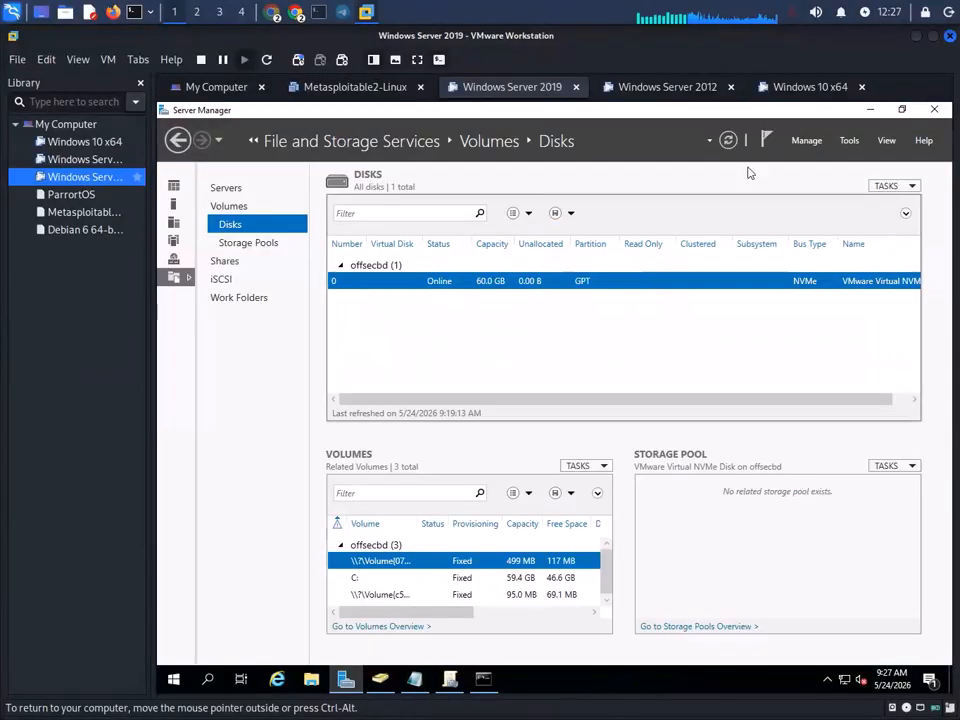
{"action": "left_click", "coordinate": [849, 140]}
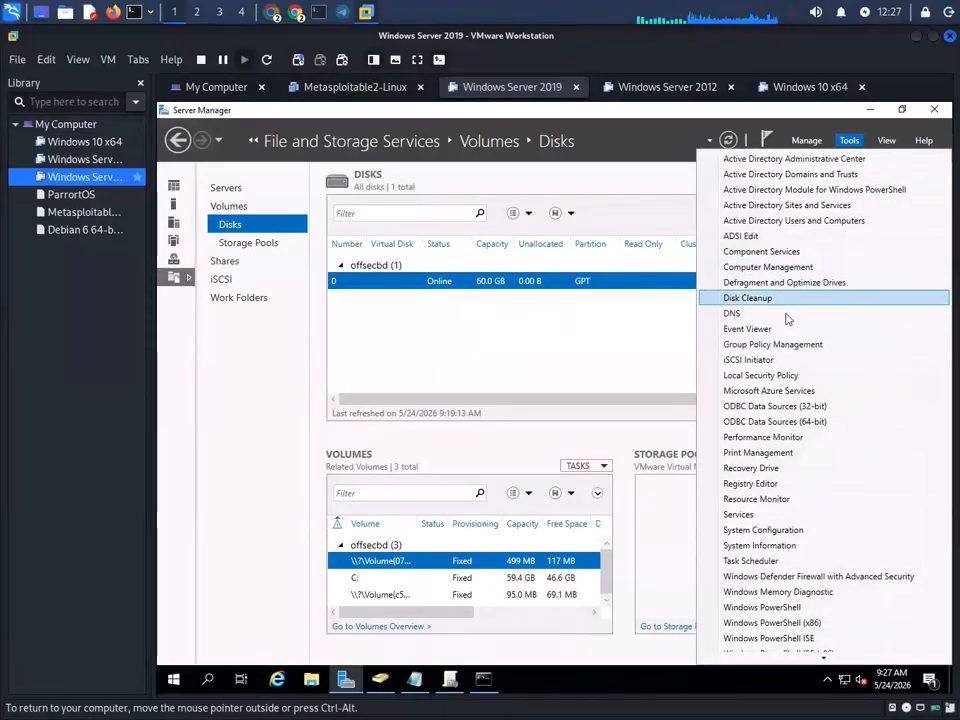
{"action": "left_click", "coordinate": [789, 345]}
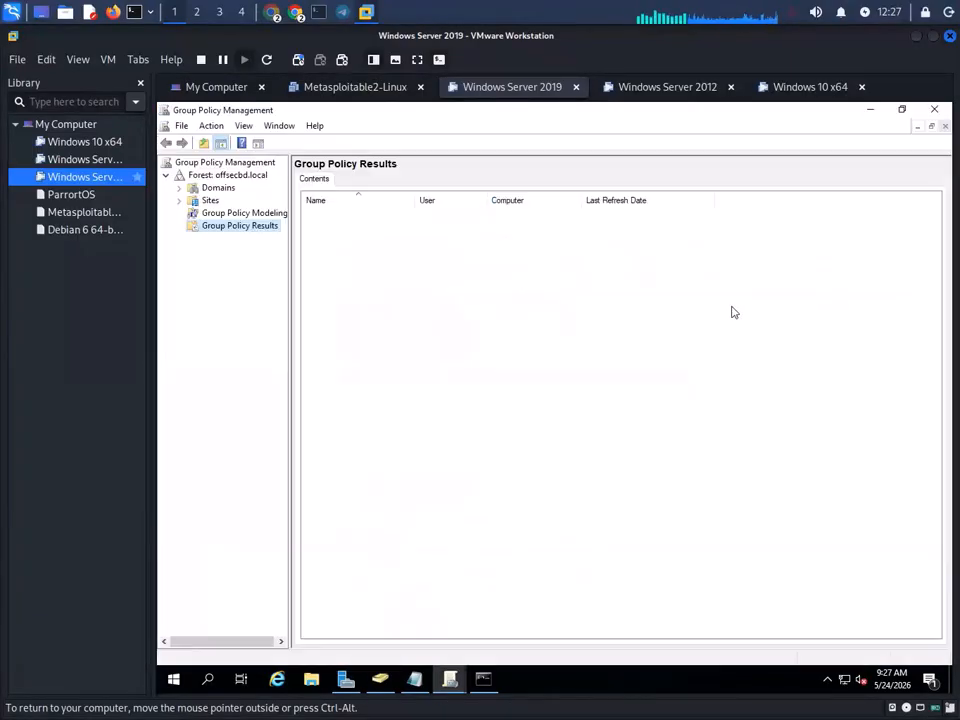
{"action": "double_click", "coordinate": [215, 176]}
{"action": "double_click", "coordinate": [210, 177]}
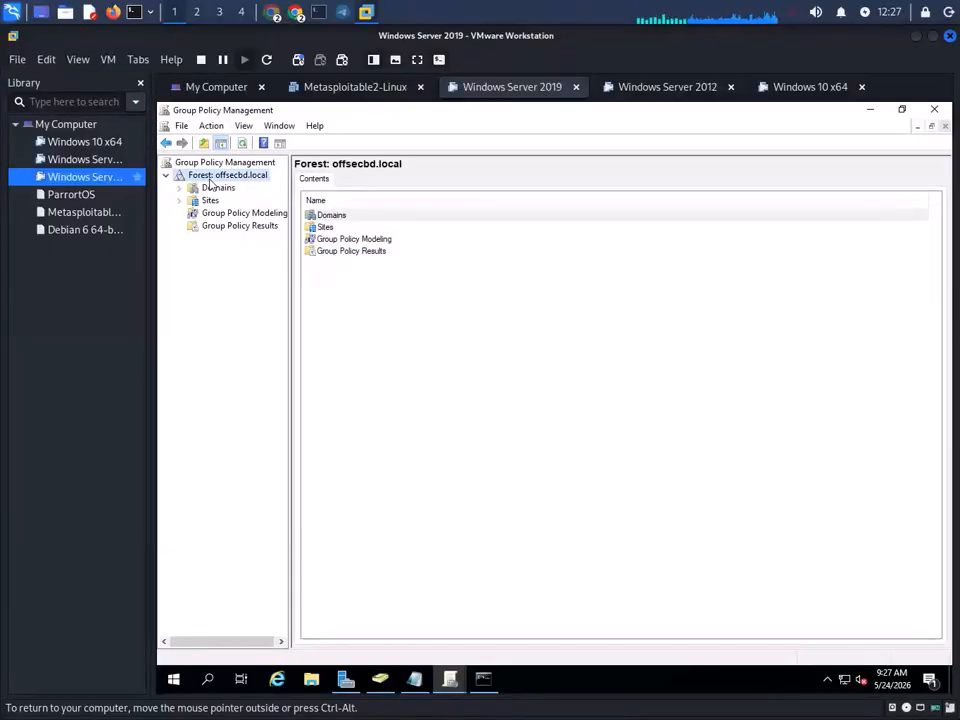
{"action": "double_click", "coordinate": [210, 188]}
{"action": "left_click", "coordinate": [226, 201]}
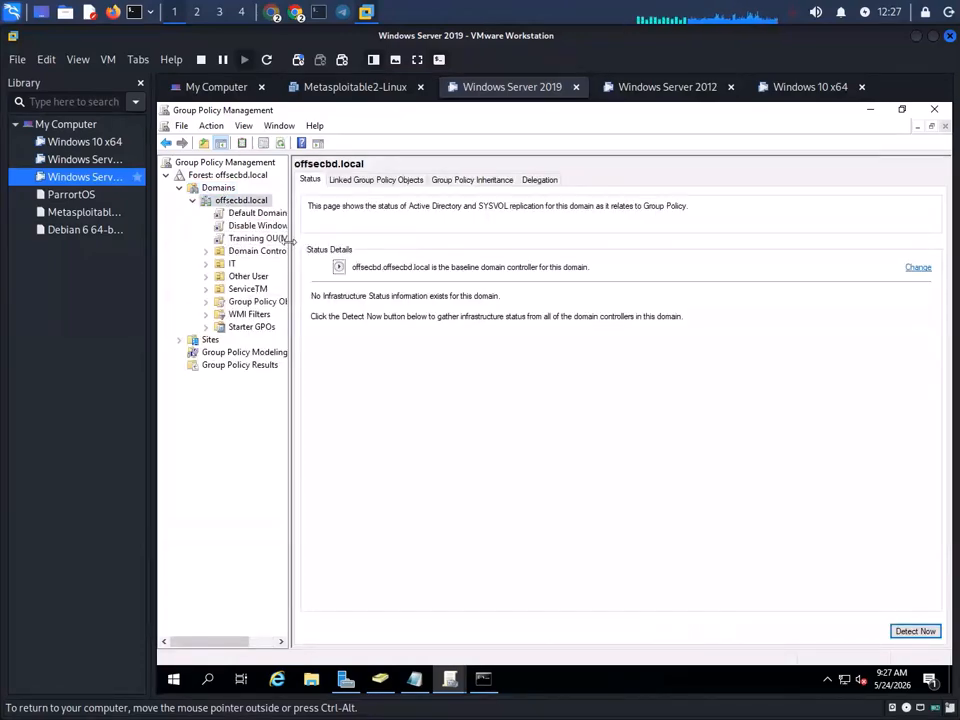
{"action": "left_click_drag", "start_coordinate": [290, 241], "coordinate": [420, 241]}
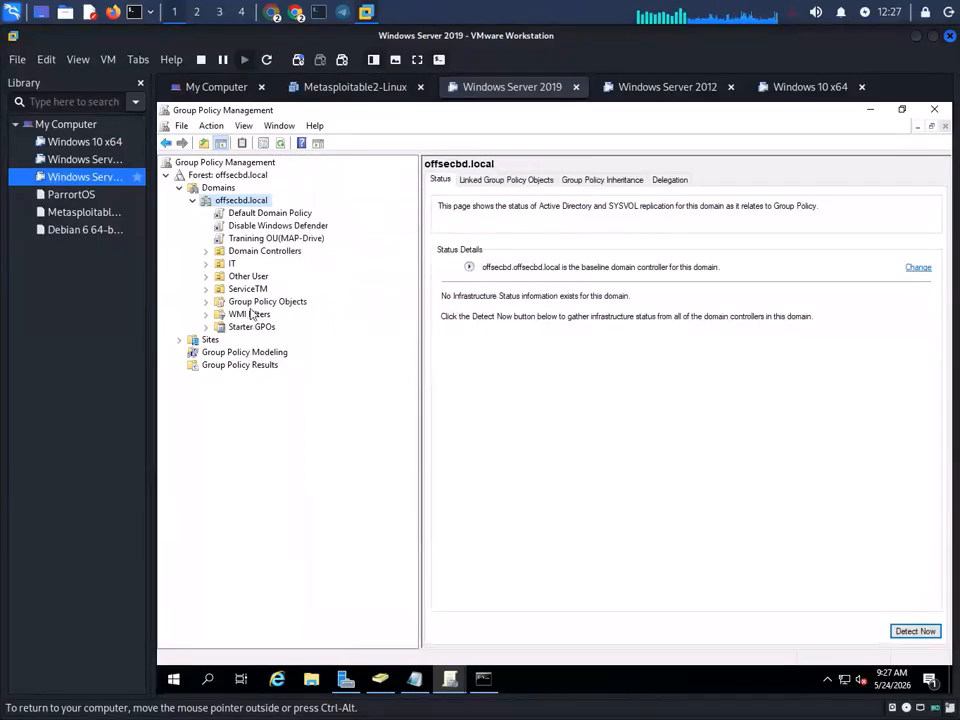
{"action": "left_click", "coordinate": [268, 240]}
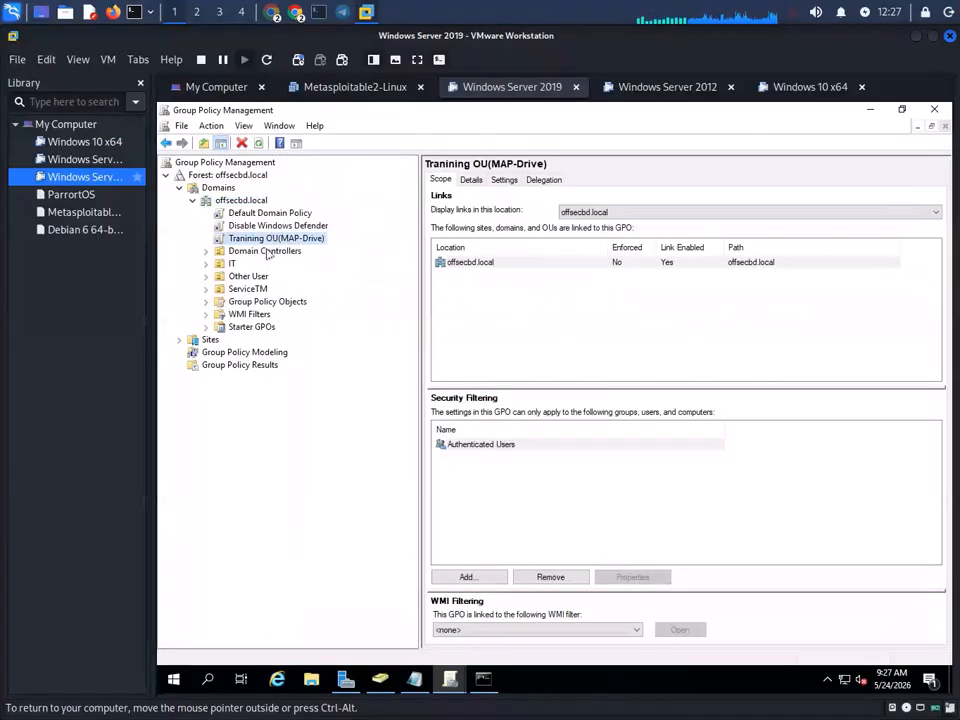
- Link the existing Tranining OU(MAP-Drive) GPO to the ServiceTM OU
{"action": "left_click", "coordinate": [241, 289]}
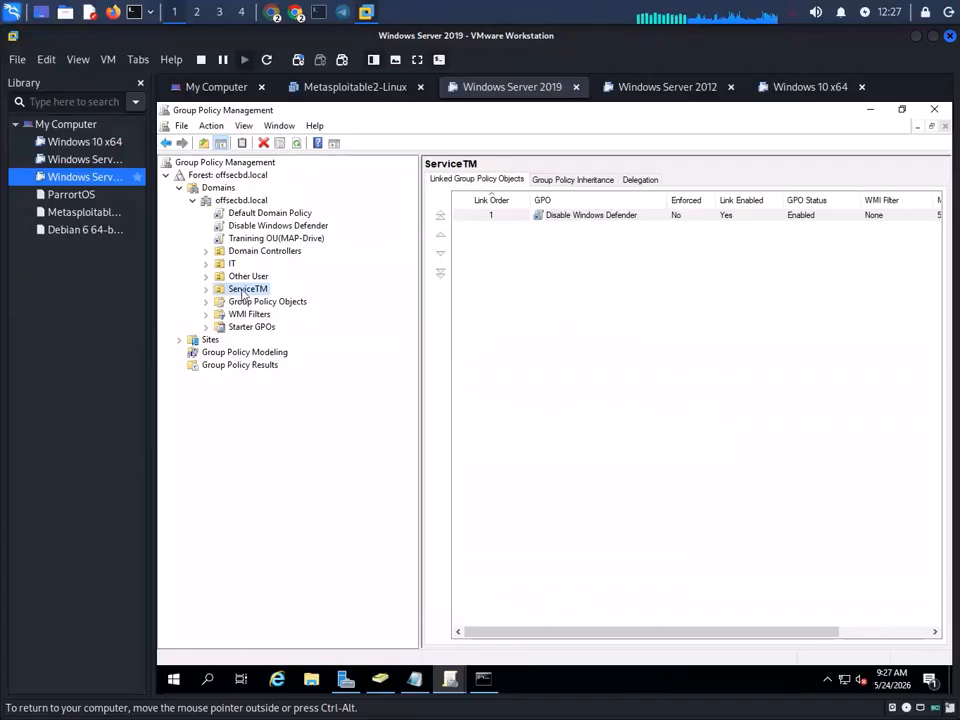
{"action": "right_click", "coordinate": [242, 292]}
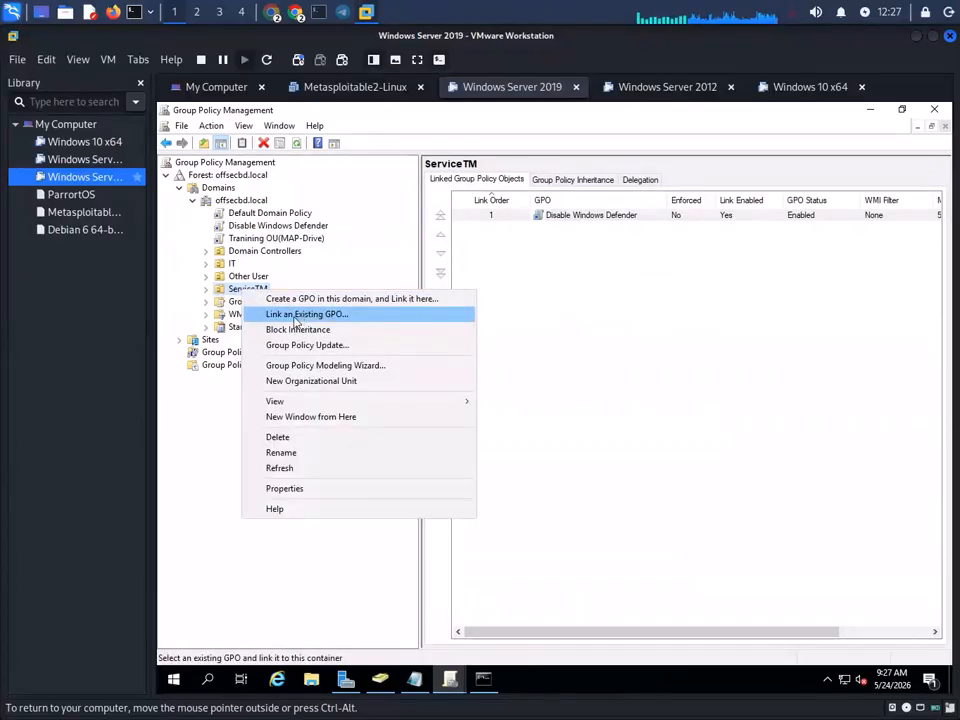
{"action": "left_click", "coordinate": [297, 315]}
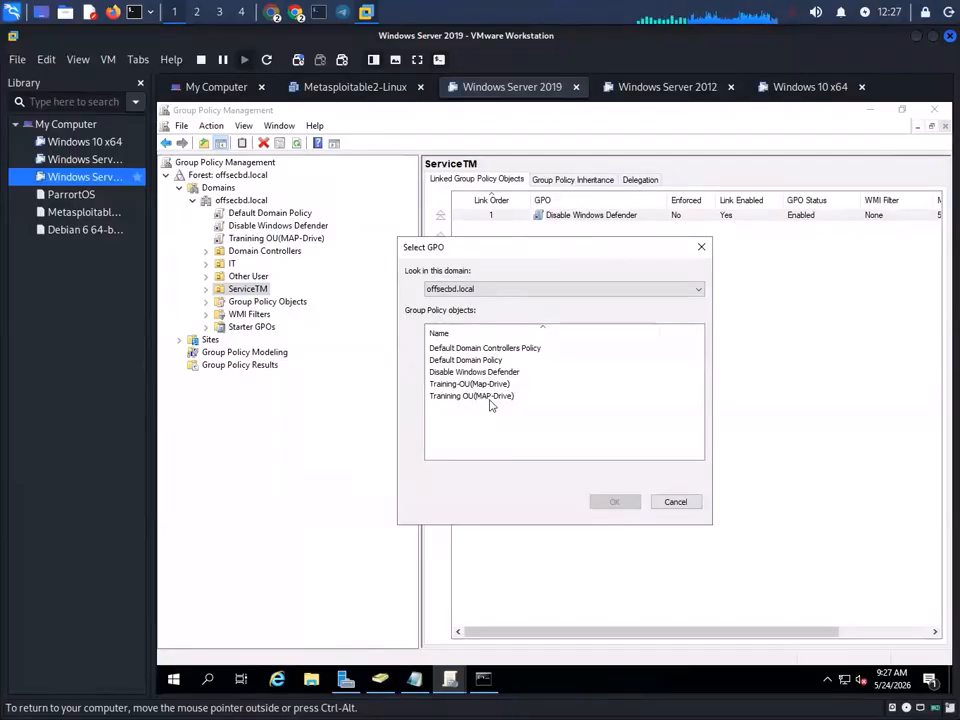
{"action": "left_click", "coordinate": [481, 399]}
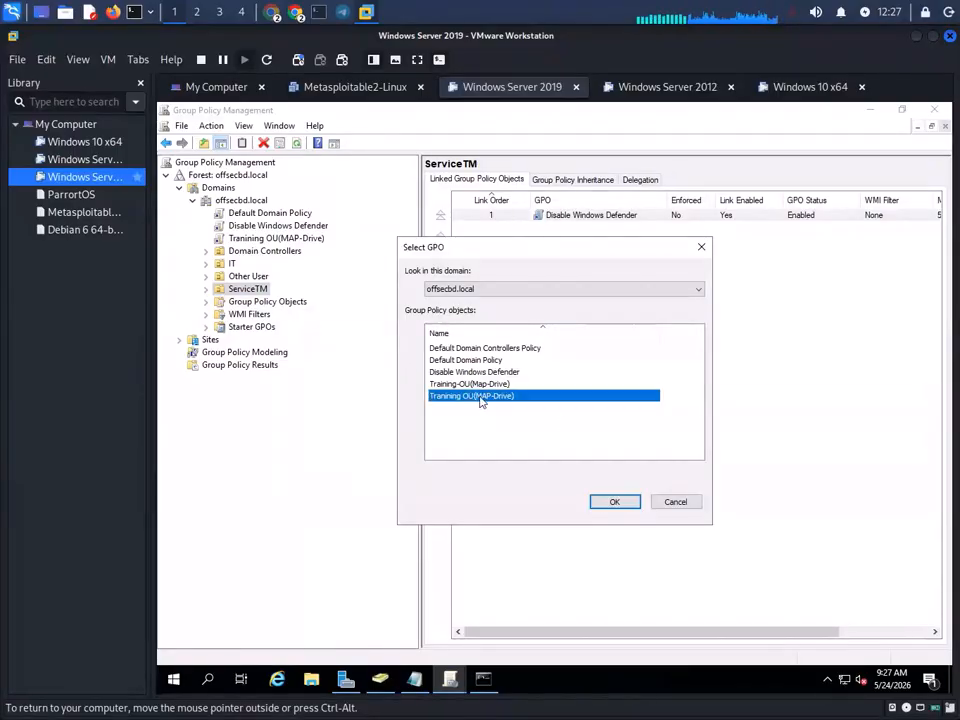
{"action": "left_click", "coordinate": [617, 503]}
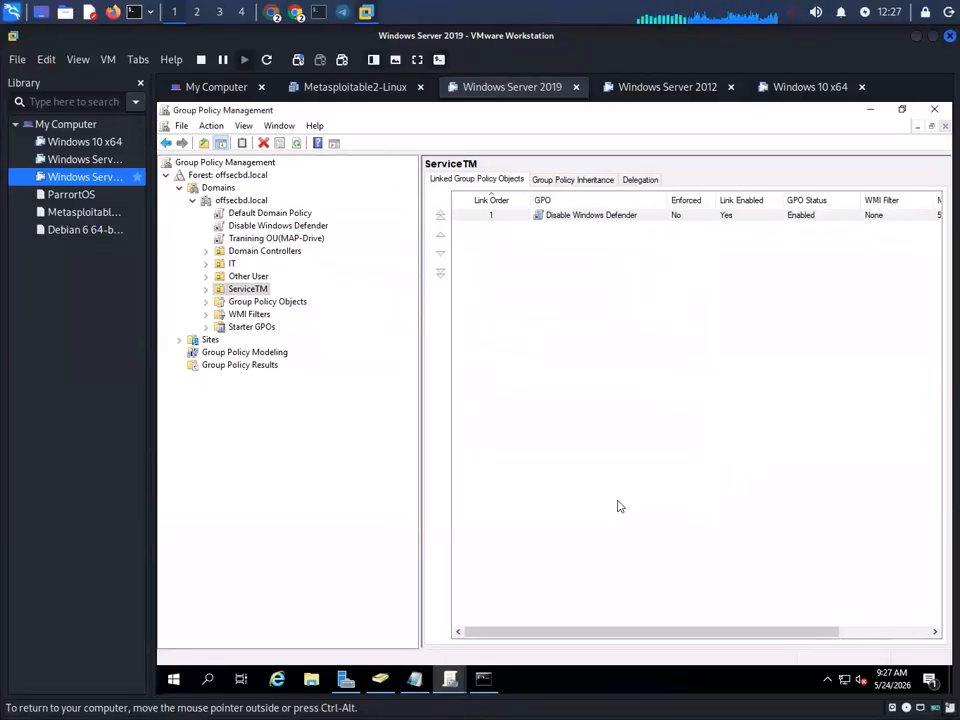
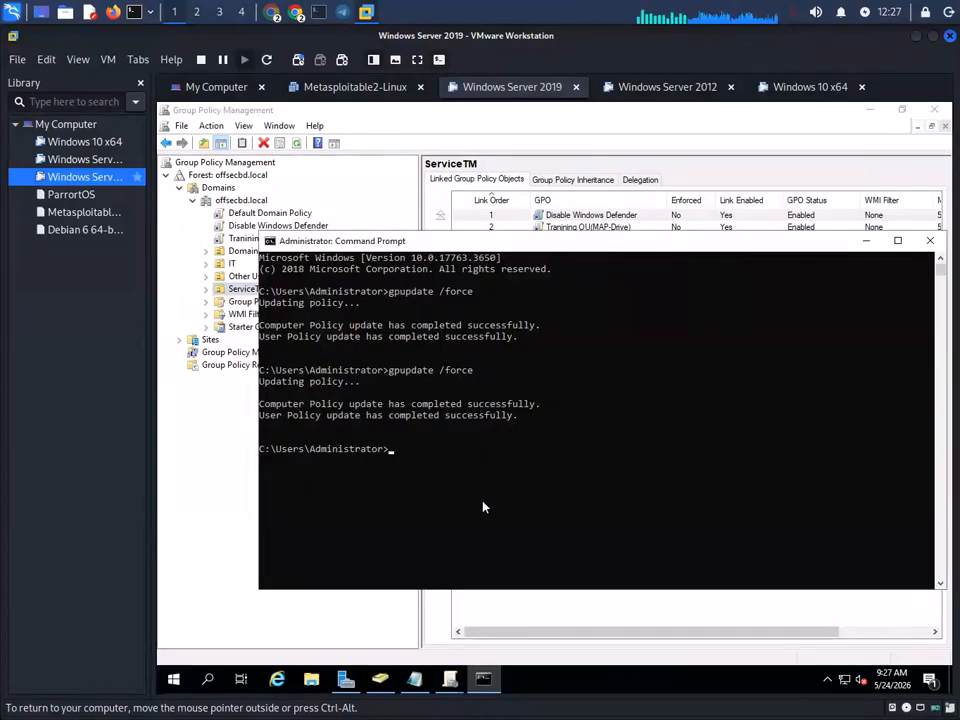
- Rerun gpupdate /force on the server, then sign in to the Windows 10 VM as the domain user
{"action": "key", "text": "Up"}
{"action": "key", "text": "Return"}
{"action": "left_click", "coordinate": [808, 87]}
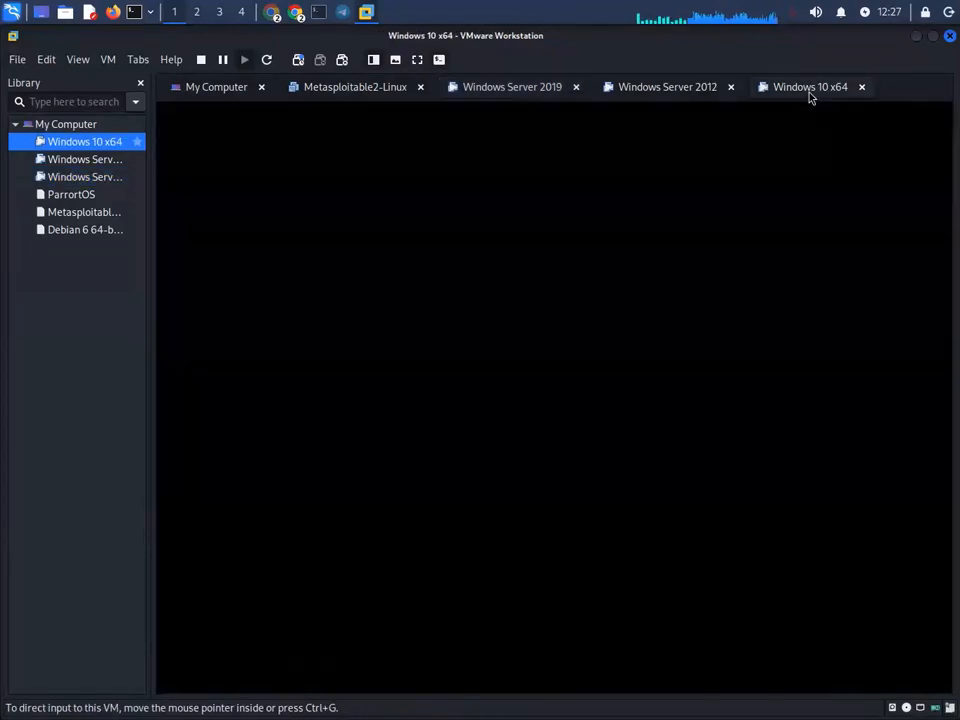
{"action": "left_click", "coordinate": [455, 355]}
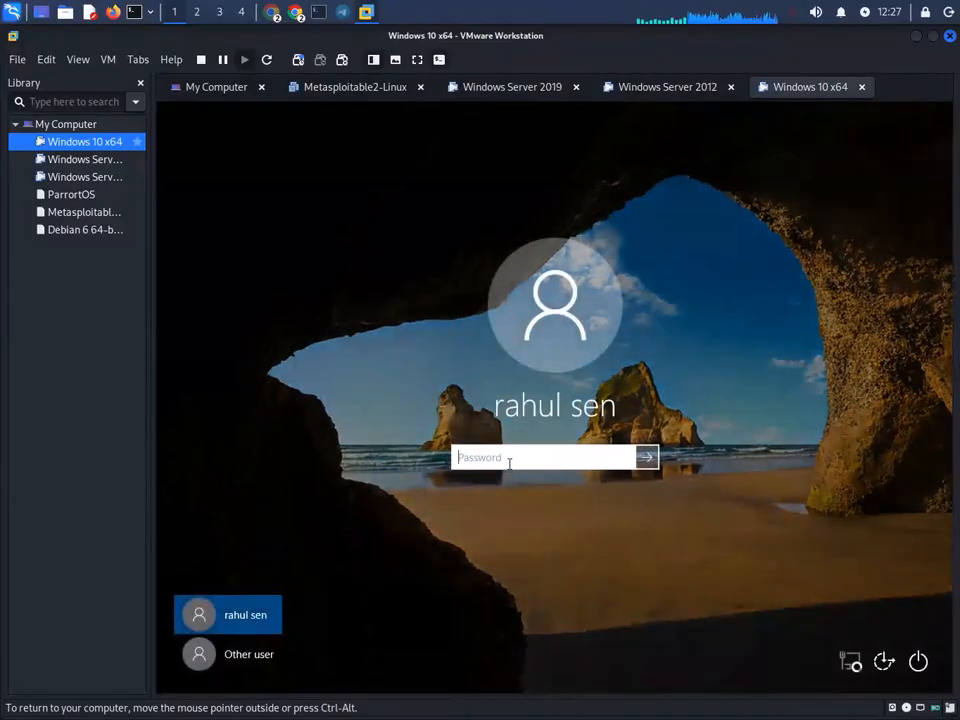
{"action": "type", "text": "***"}
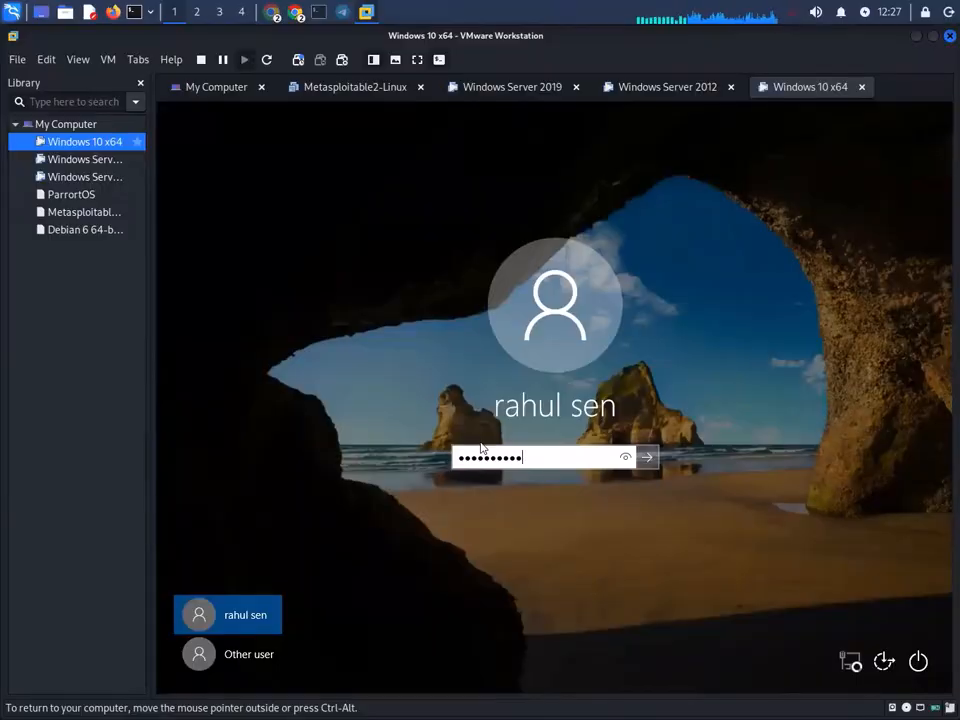
{"action": "key", "text": "Return"}
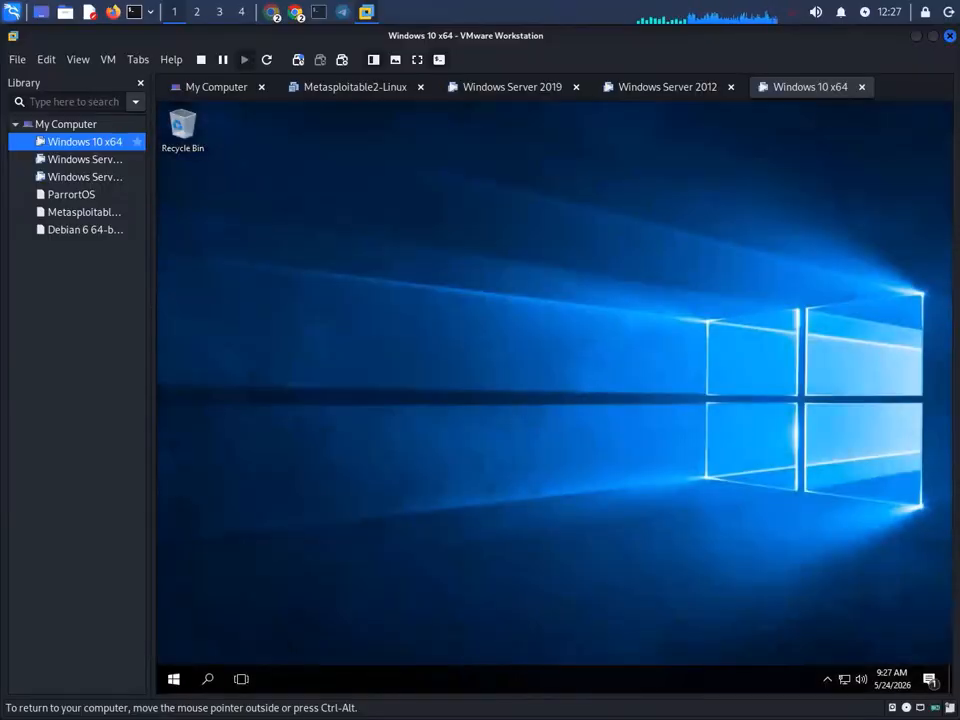
- Open This PC in File Explorer on the Windows 10 client and refresh it twice
{"action": "double_click", "coordinate": [183, 128]}
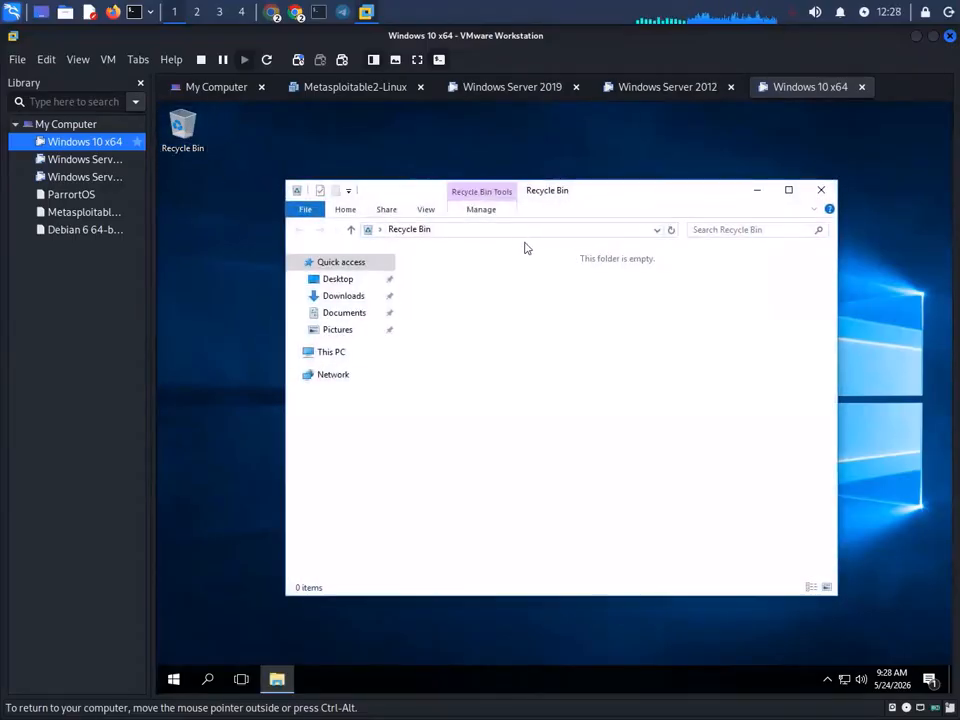
{"action": "left_click", "coordinate": [333, 355]}
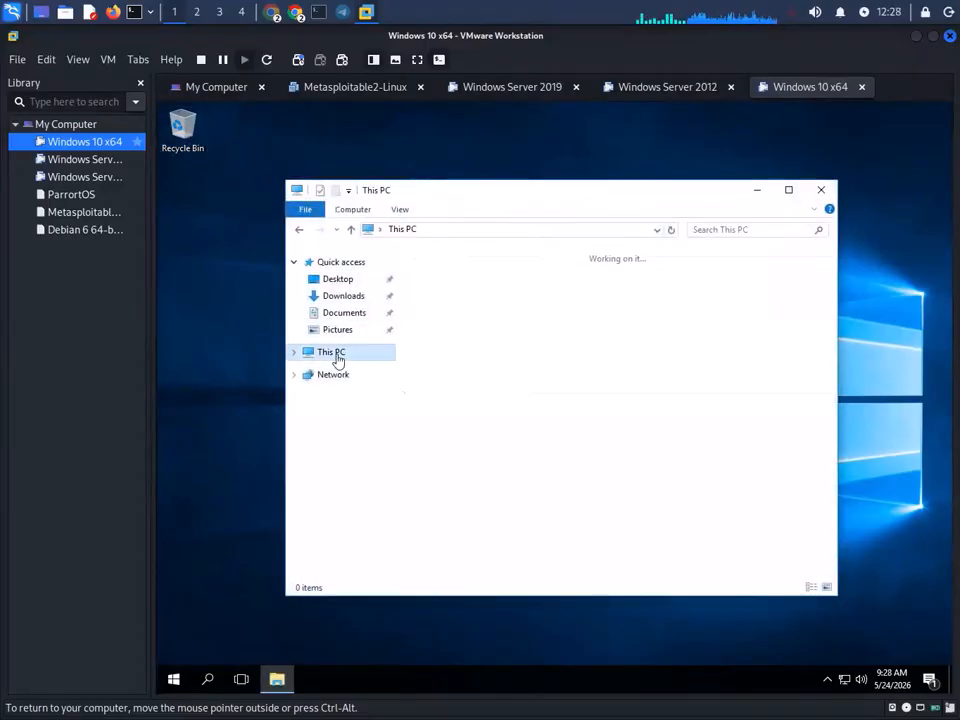
{"action": "right_click", "coordinate": [627, 477]}
{"action": "left_click", "coordinate": [643, 527]}
{"action": "right_click", "coordinate": [623, 509]}
{"action": "left_click", "coordinate": [647, 561]}
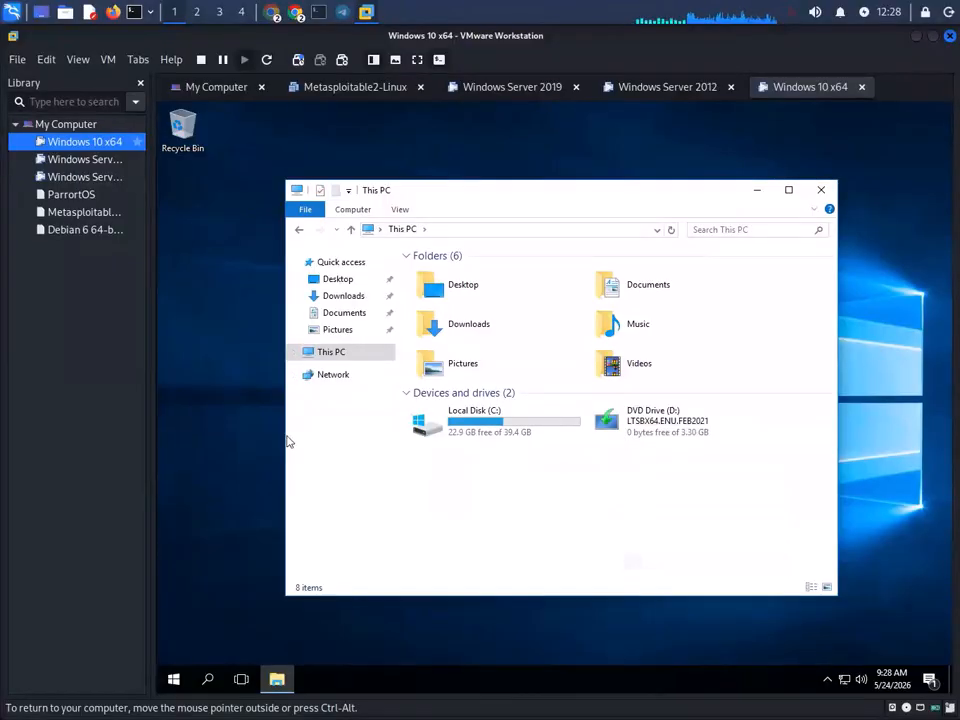
{"action": "left_click", "coordinate": [186, 400]}
- Run gpupdate /force in a Command Prompt launched from Run, then close the console
{"action": "key", "text": "super+r"}
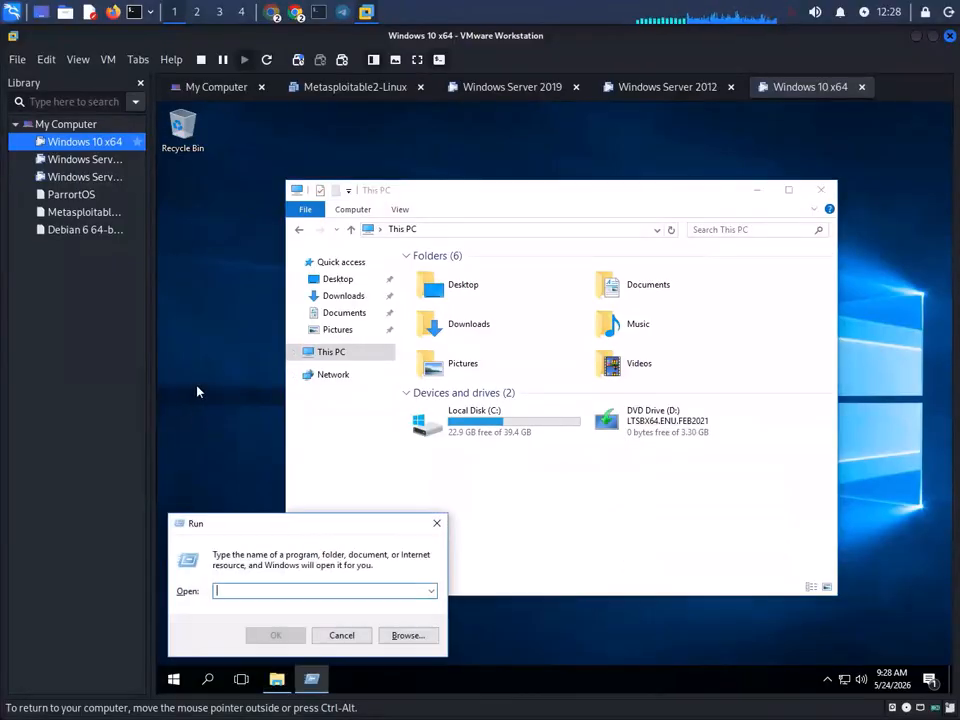
{"action": "type", "text": "cmd"}
{"action": "key", "text": "Return"}
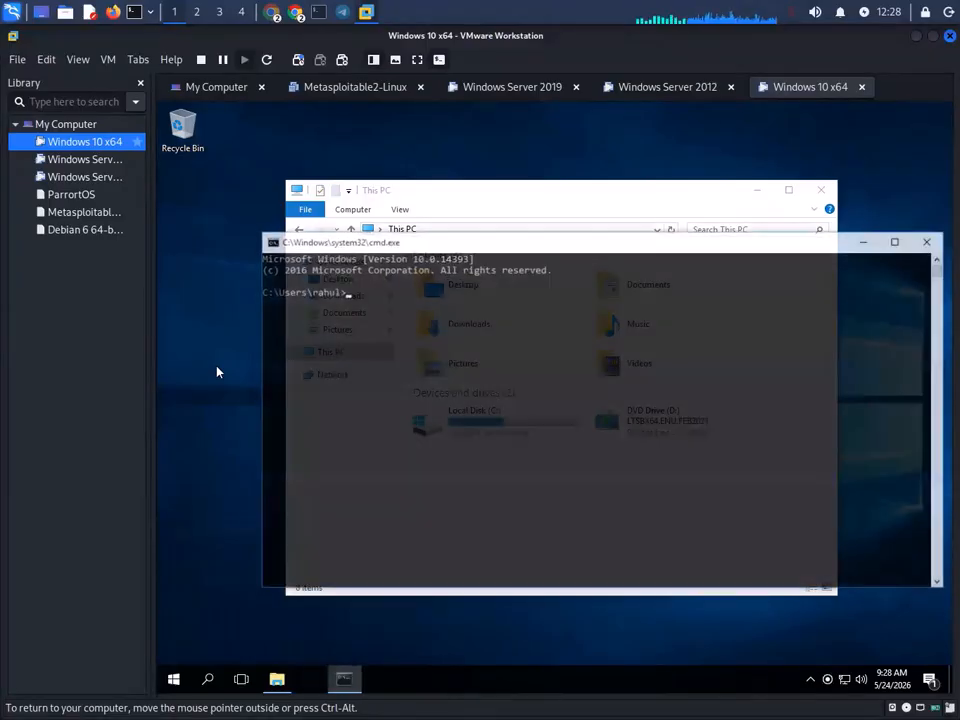
{"action": "type", "text": "gp"}
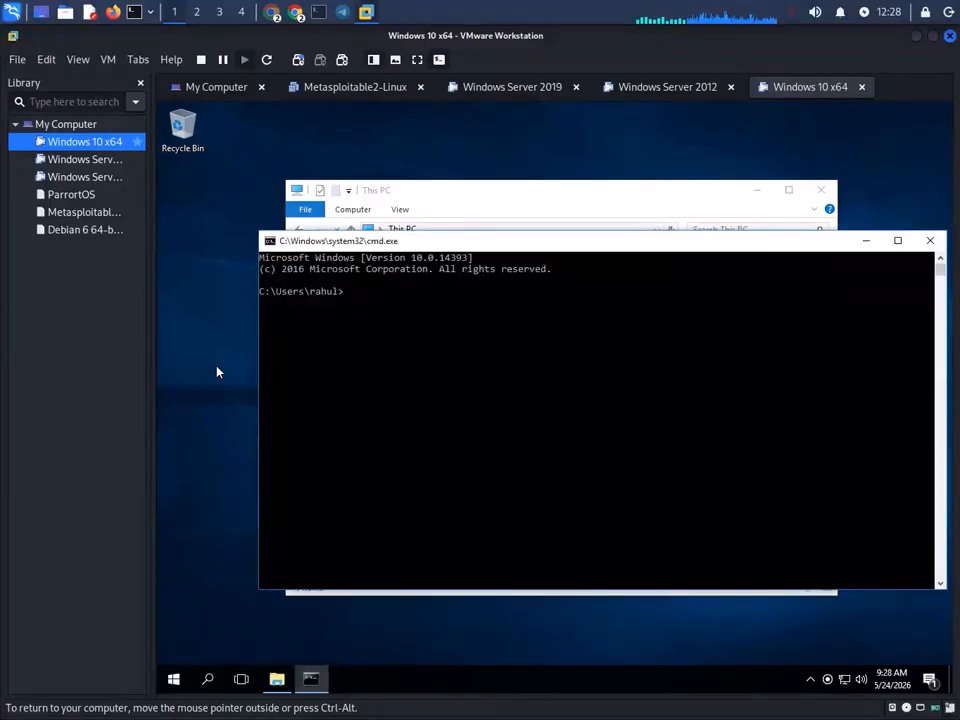
{"action": "type", "text": "update"}
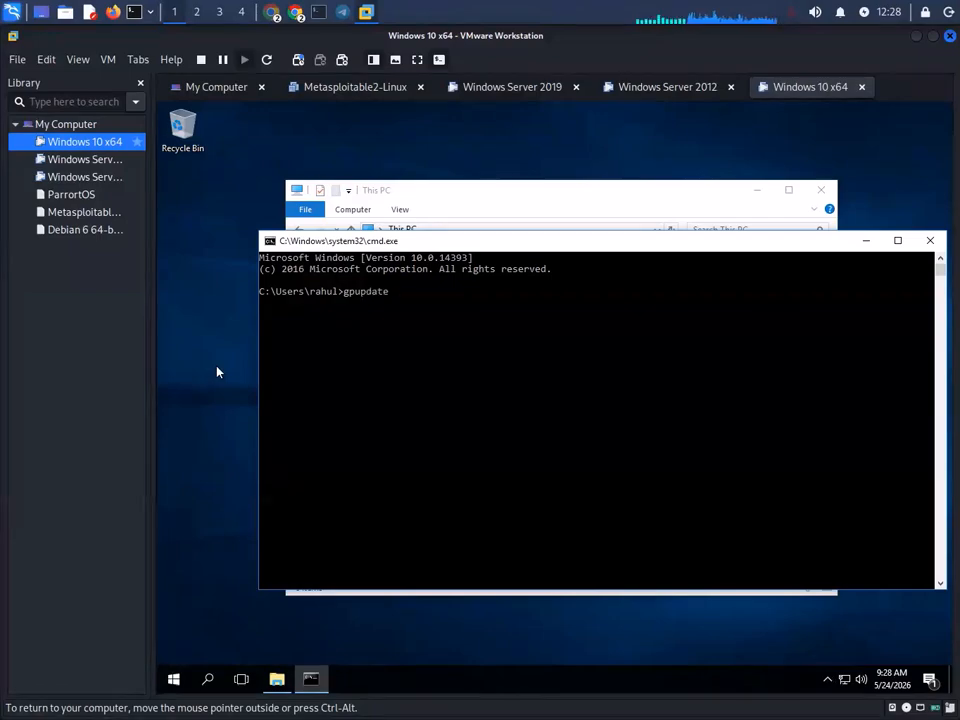
{"action": "type", "text": " /force"}
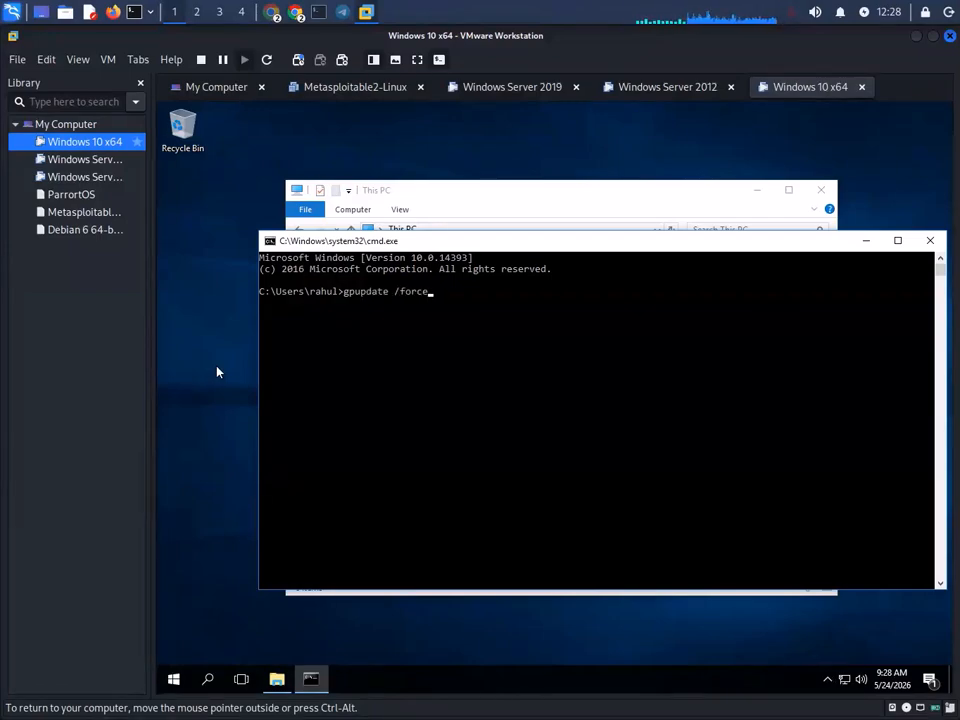
{"action": "key", "text": "Return"}
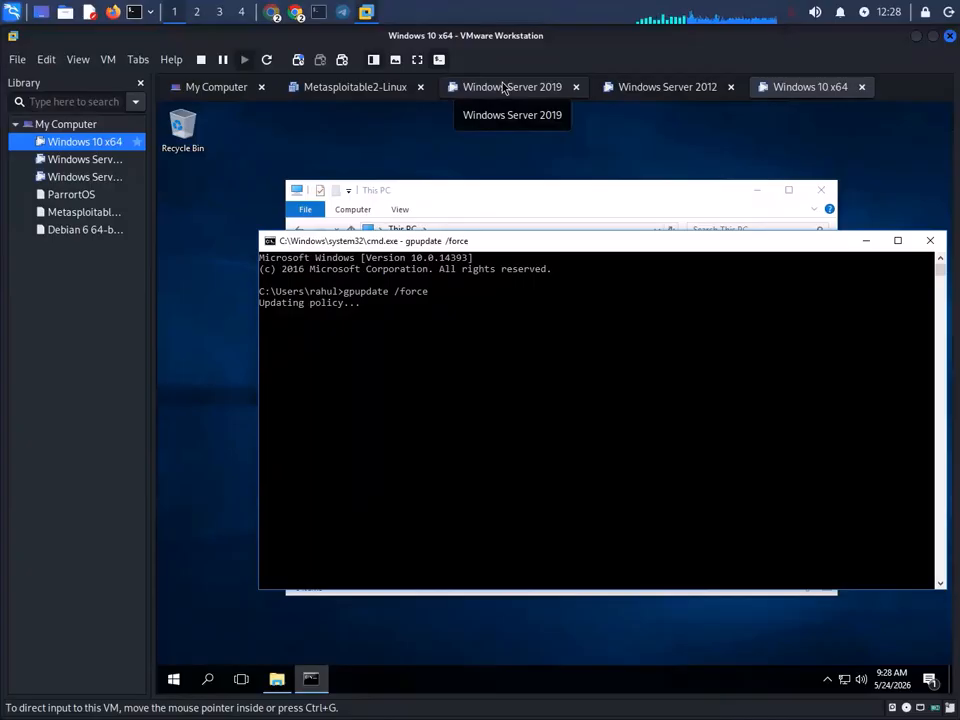
{"action": "left_click_drag", "start_coordinate": [568, 251], "coordinate": [542, 527]}
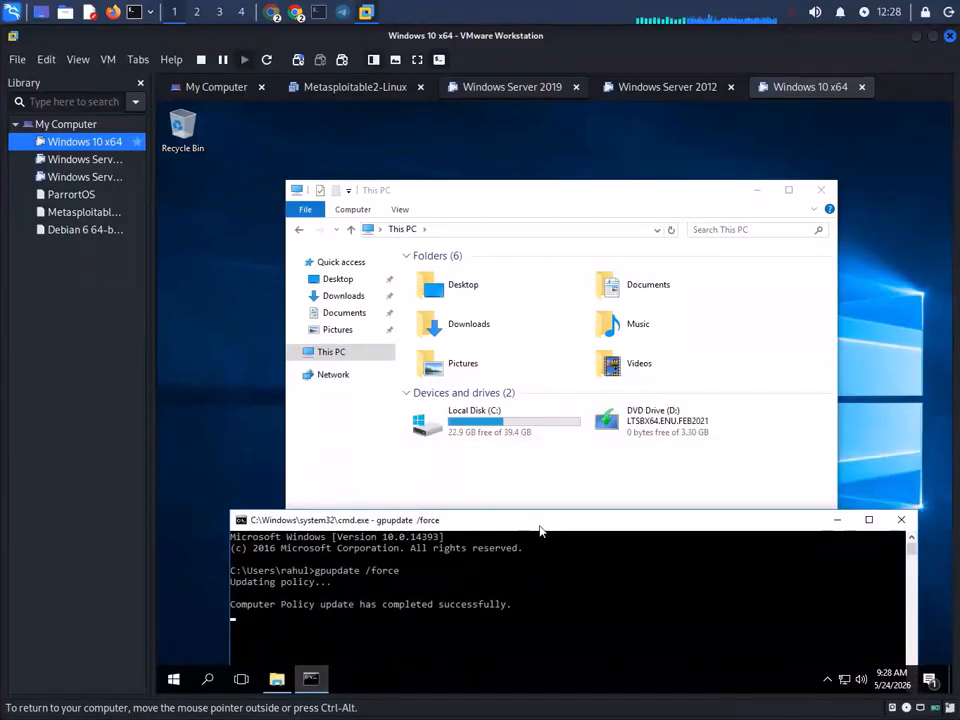
{"action": "left_click", "coordinate": [903, 517]}
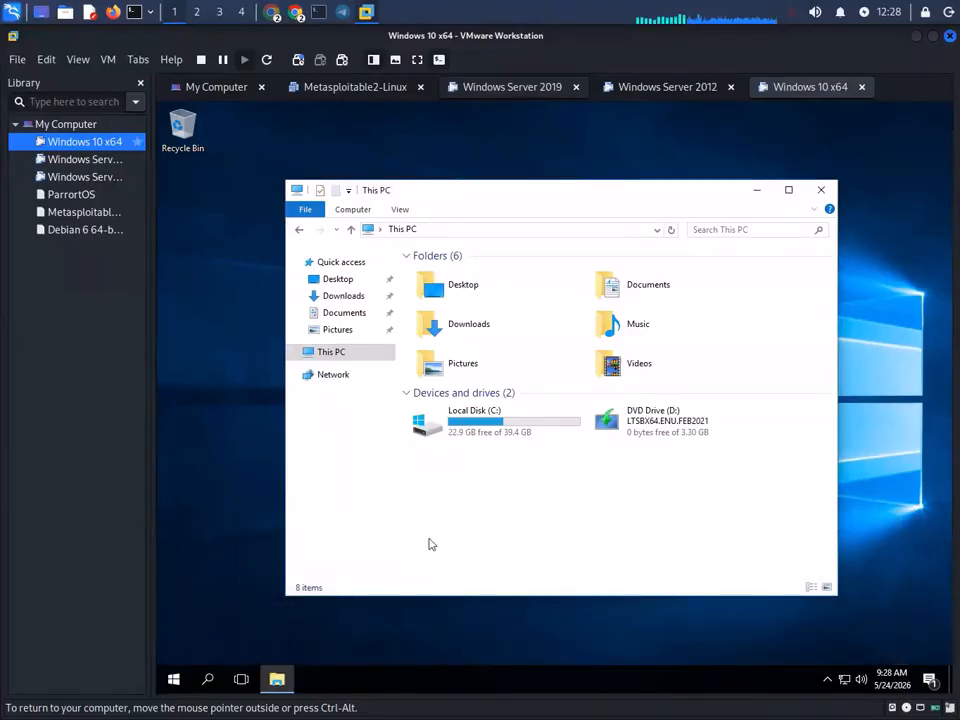
- Open Network, dismiss the network discovery error, and close File Explorer
{"action": "left_click", "coordinate": [318, 378]}
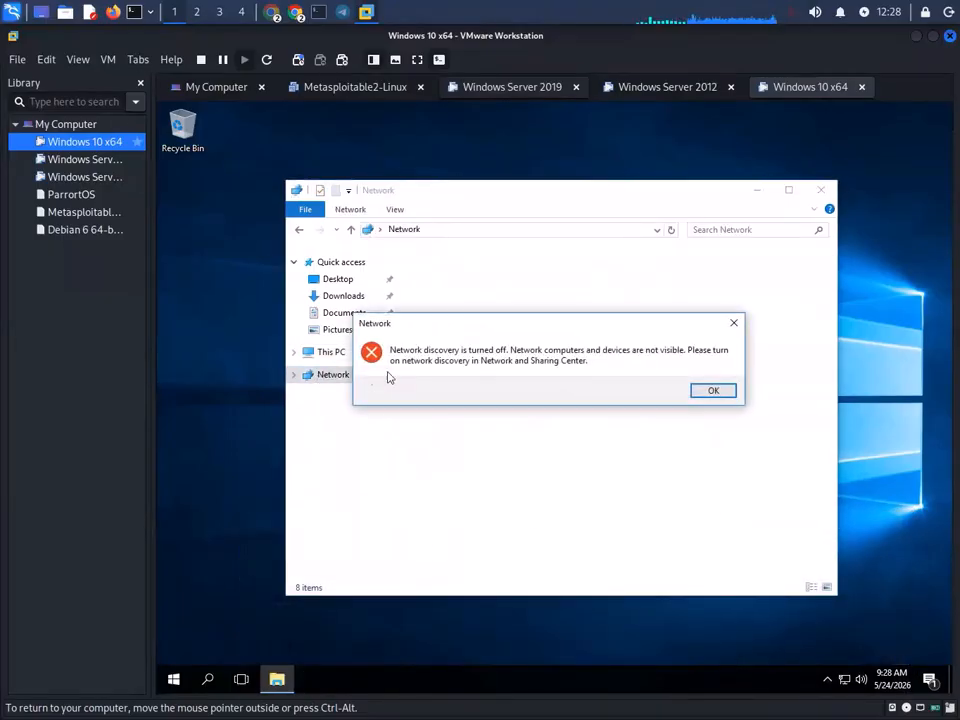
{"action": "left_click", "coordinate": [729, 395]}
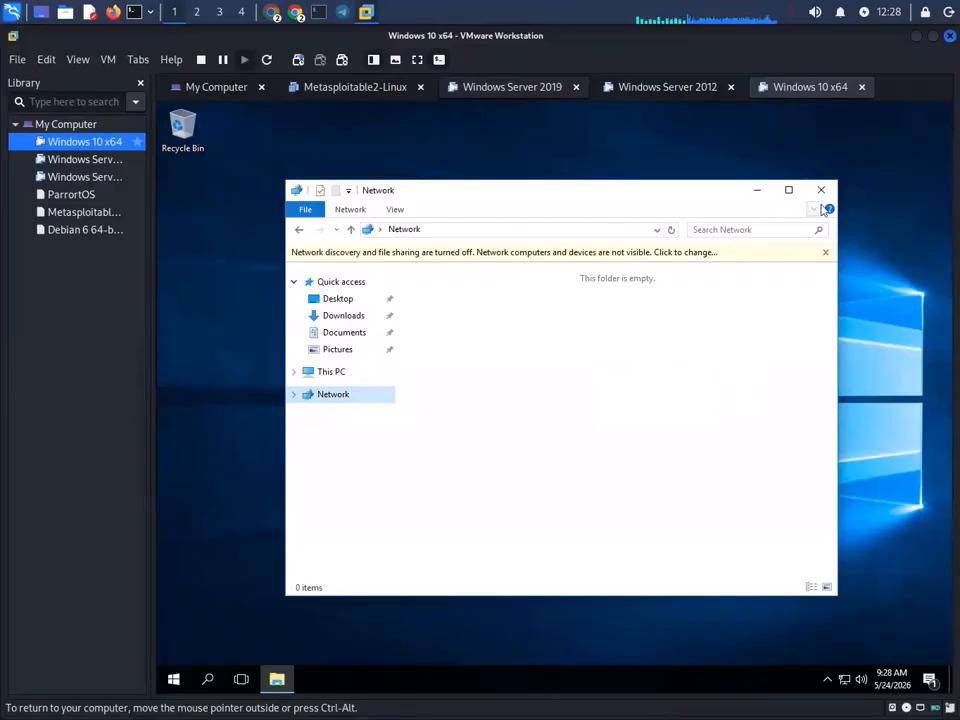
{"action": "left_click", "coordinate": [821, 190]}
- Enter the UNC path \\192.168.0.102\ in the Run box and submit it
{"action": "key", "text": "super+r"}
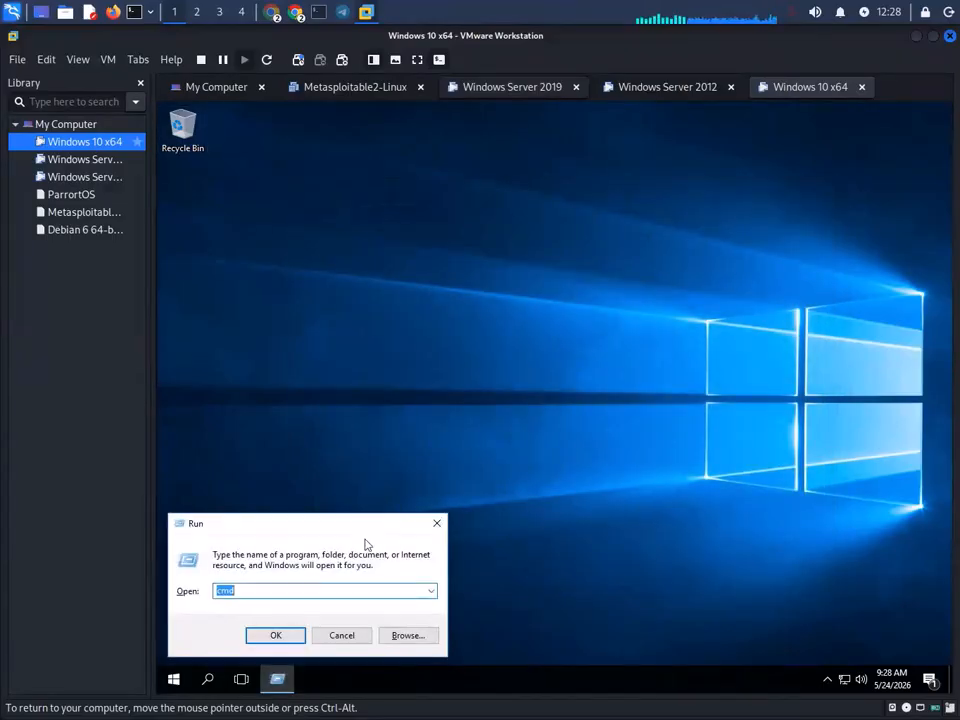
{"action": "type", "text": "\\\\"}
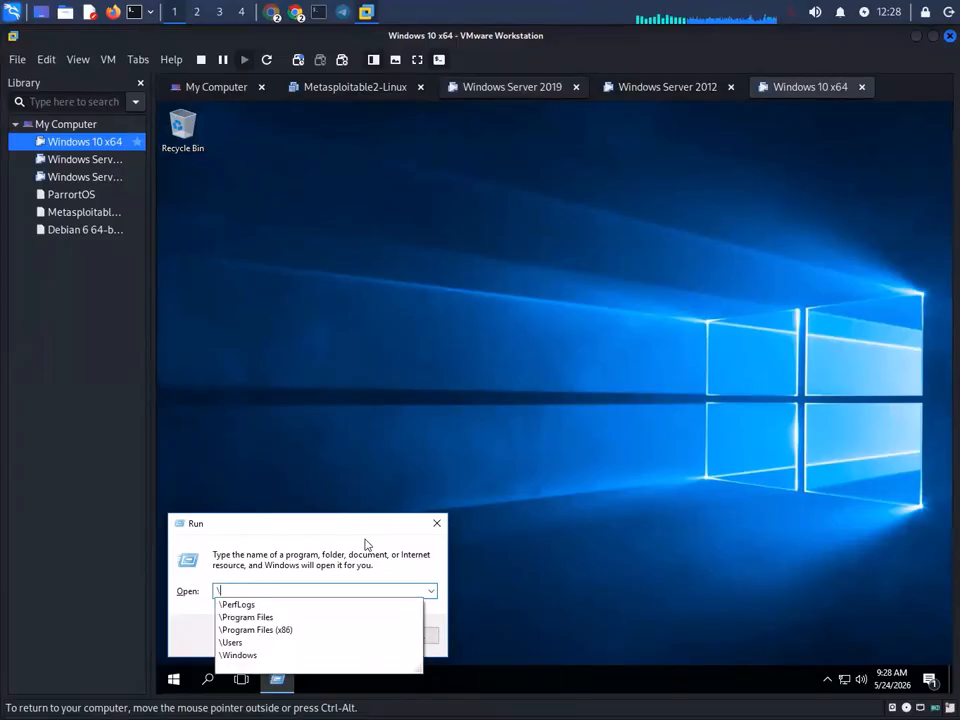
{"action": "key", "text": "ctrl+z"}
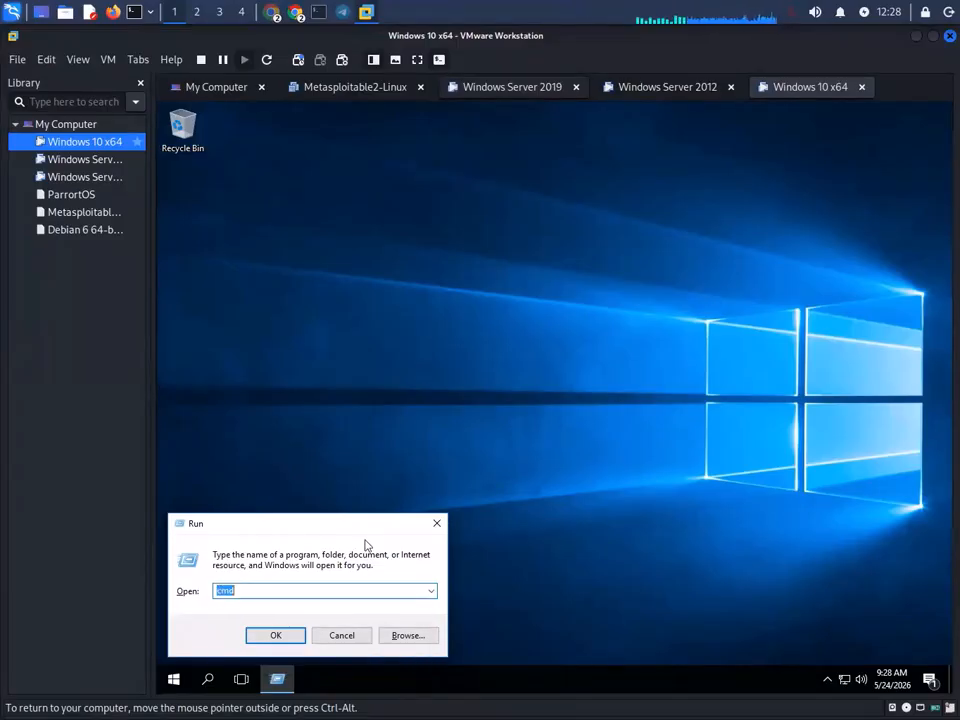
{"action": "key", "text": "BackSpace"}
{"action": "key", "text": "ctrl+z"}
{"action": "key", "text": "Home"}
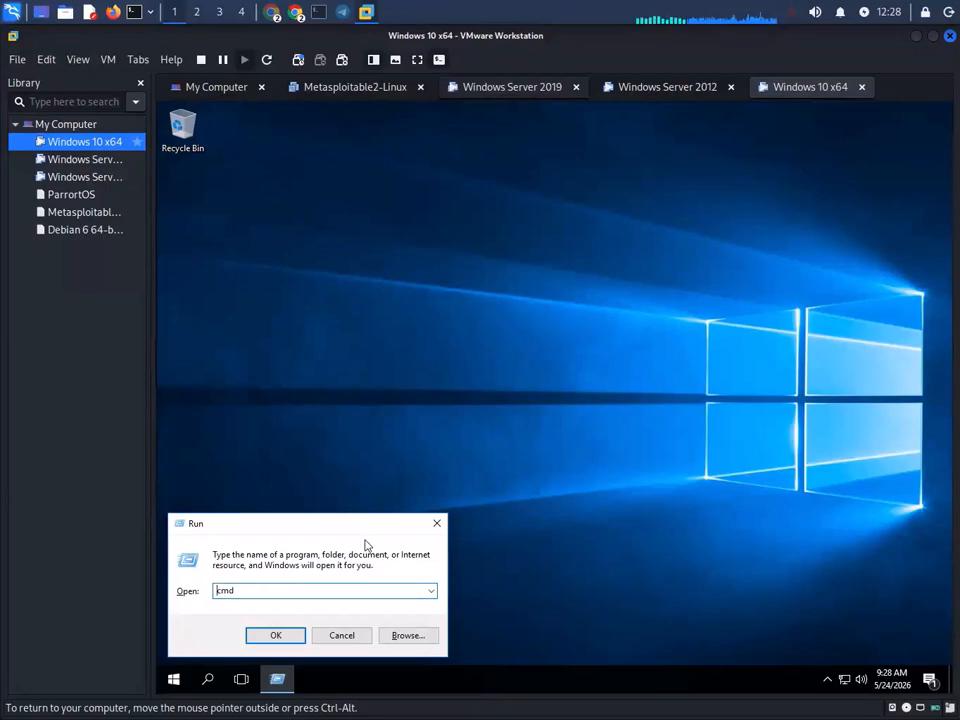
{"action": "type", "text": "\\\\"}
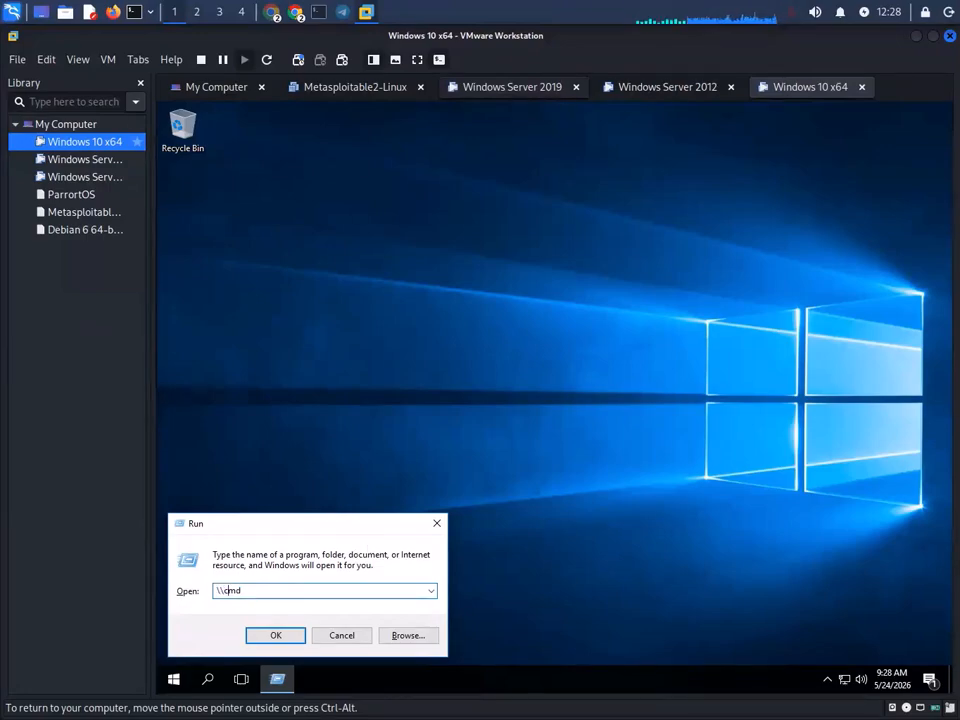
{"action": "type", "text": "192.168."}
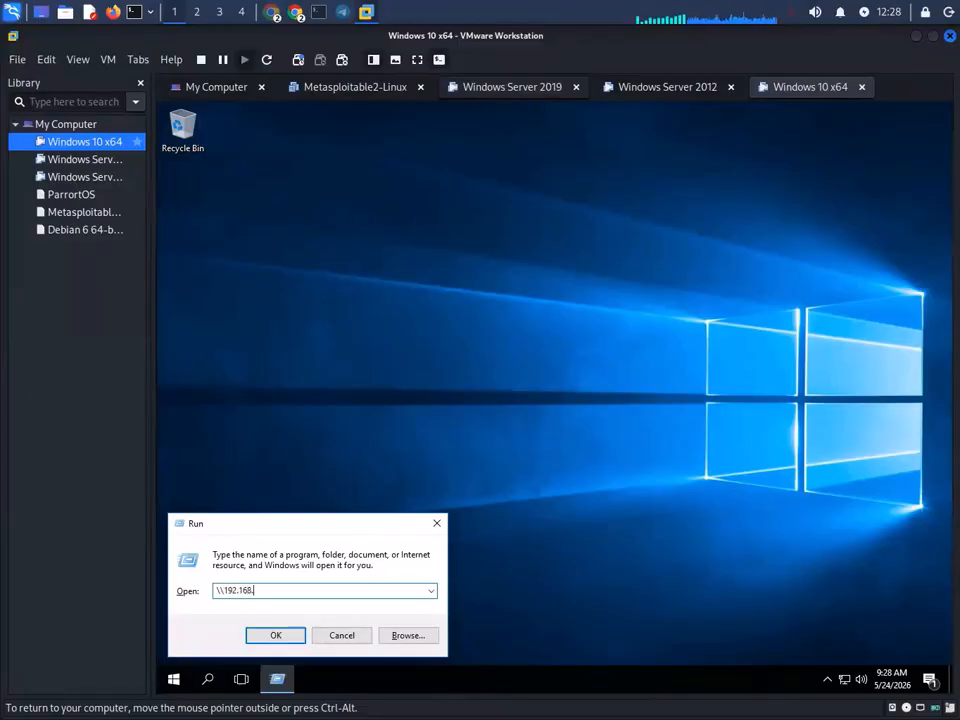
{"action": "type", "text": "0.102\\"}
{"action": "key", "text": "Return"}
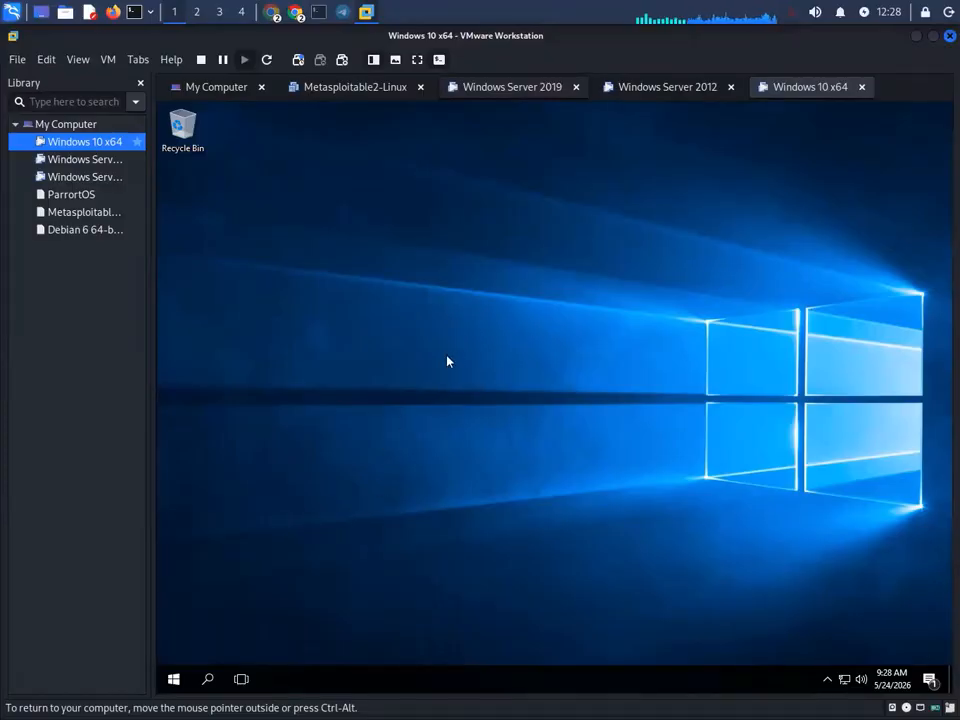
- Open This PC and Local Disk (C:) in File Explorer, then close Explorer
{"action": "double_click", "coordinate": [182, 127]}
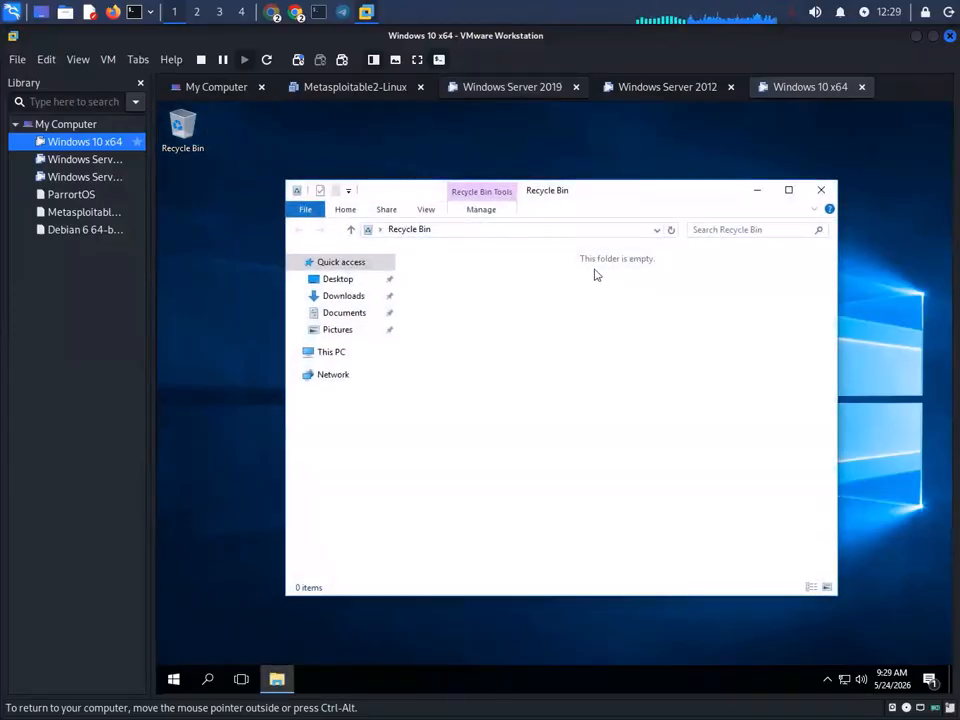
{"action": "left_click", "coordinate": [330, 354]}
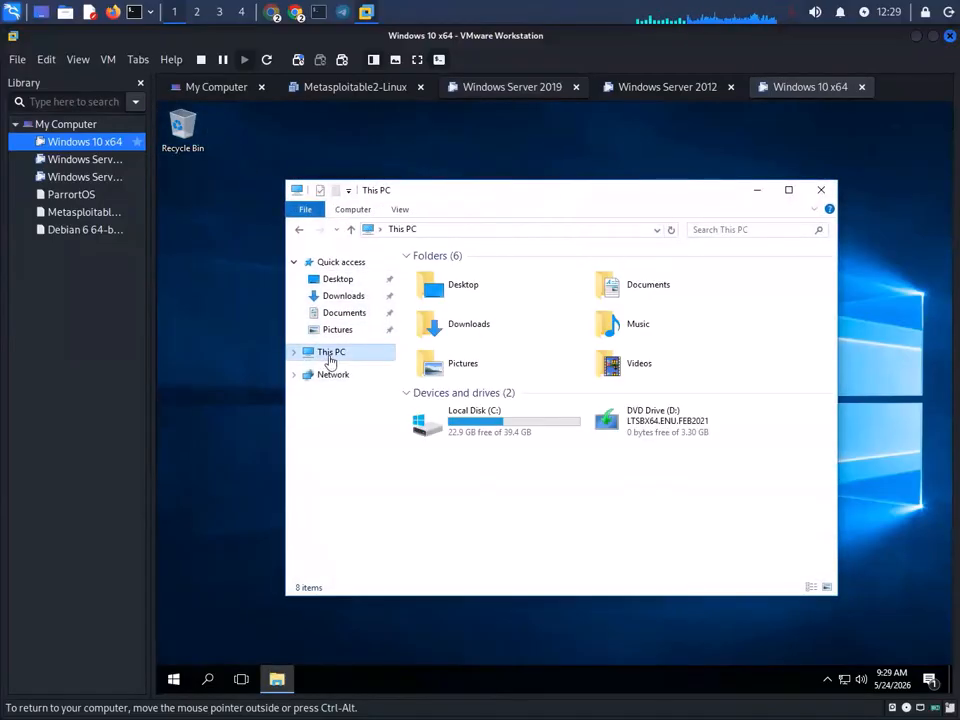
{"action": "mouse_move", "coordinate": [298, 680]}
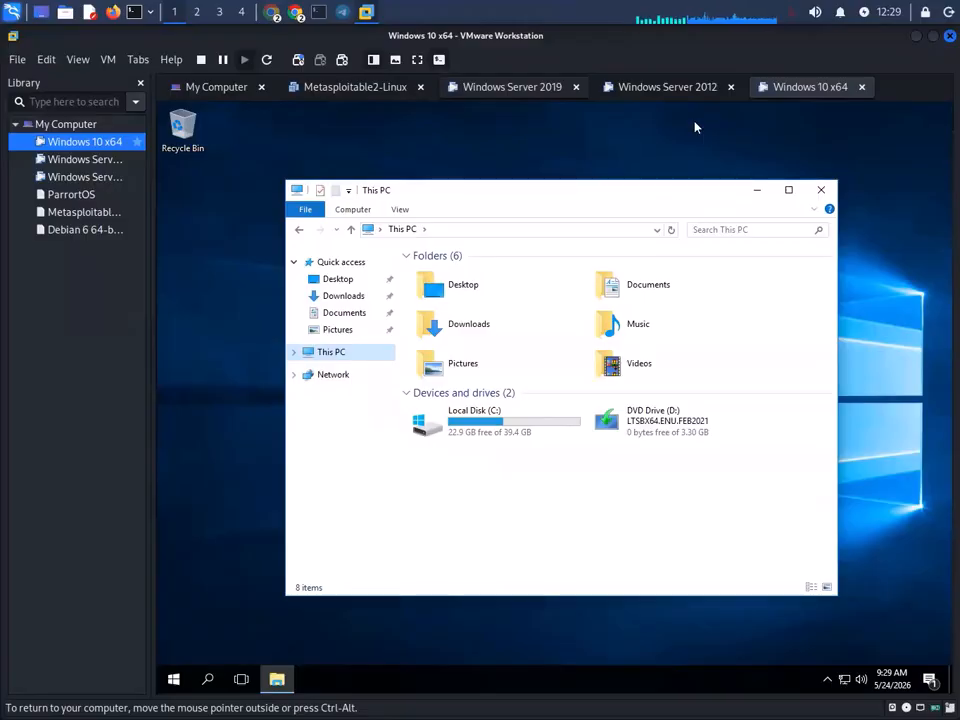
{"action": "double_click", "coordinate": [522, 424]}
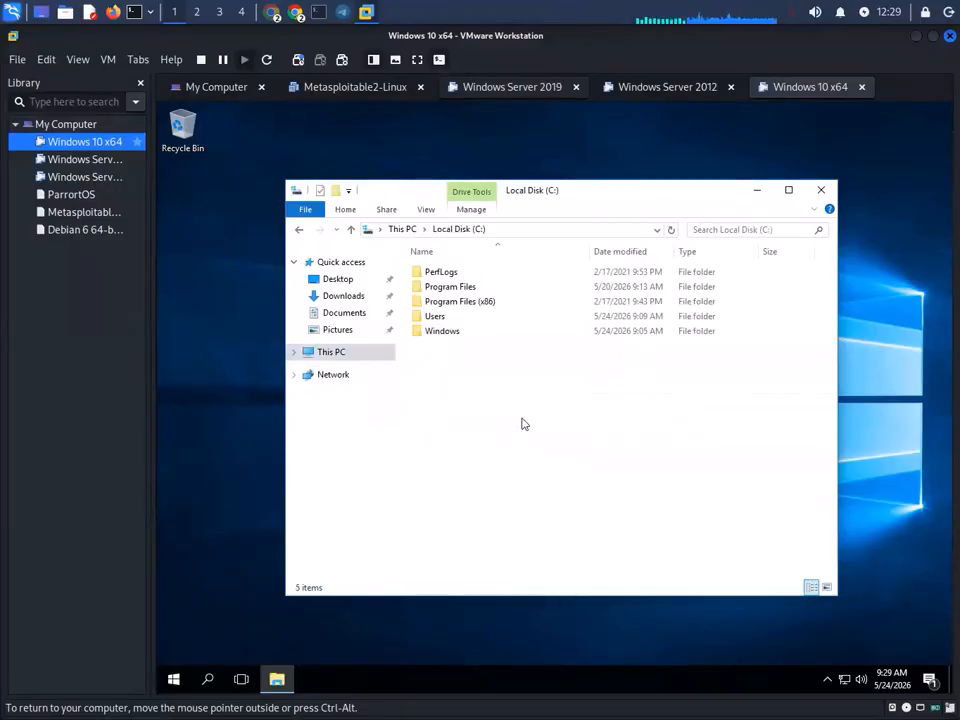
{"action": "left_click", "coordinate": [821, 192]}
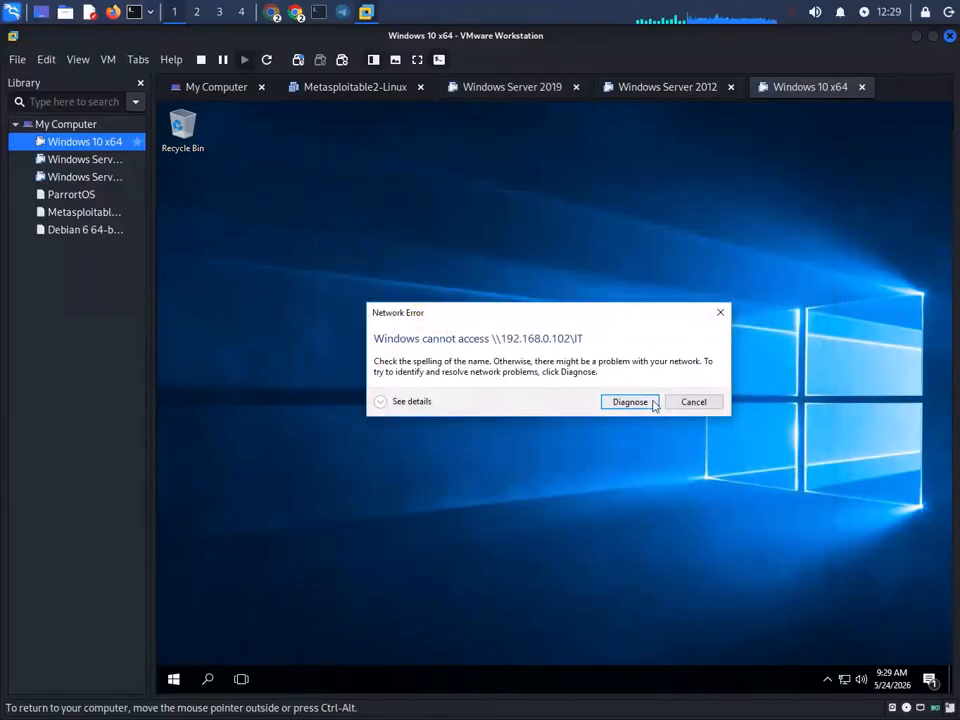
- Run the network troubleshooter for the unreachable IT share, then close it and the Run box
{"action": "left_click", "coordinate": [630, 402]}
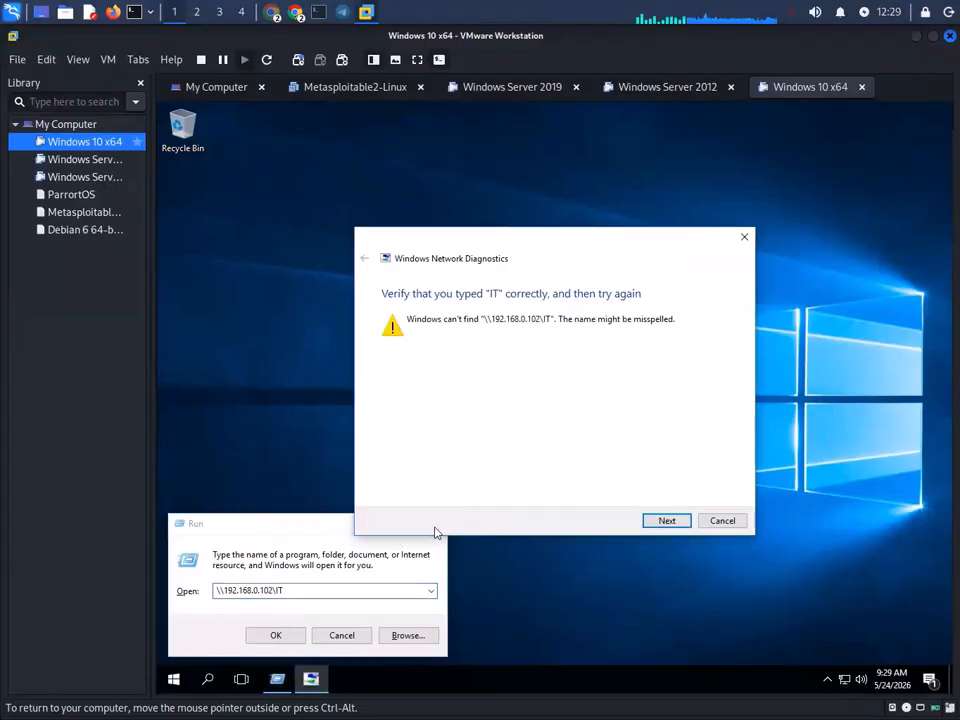
{"action": "left_click", "coordinate": [674, 524]}
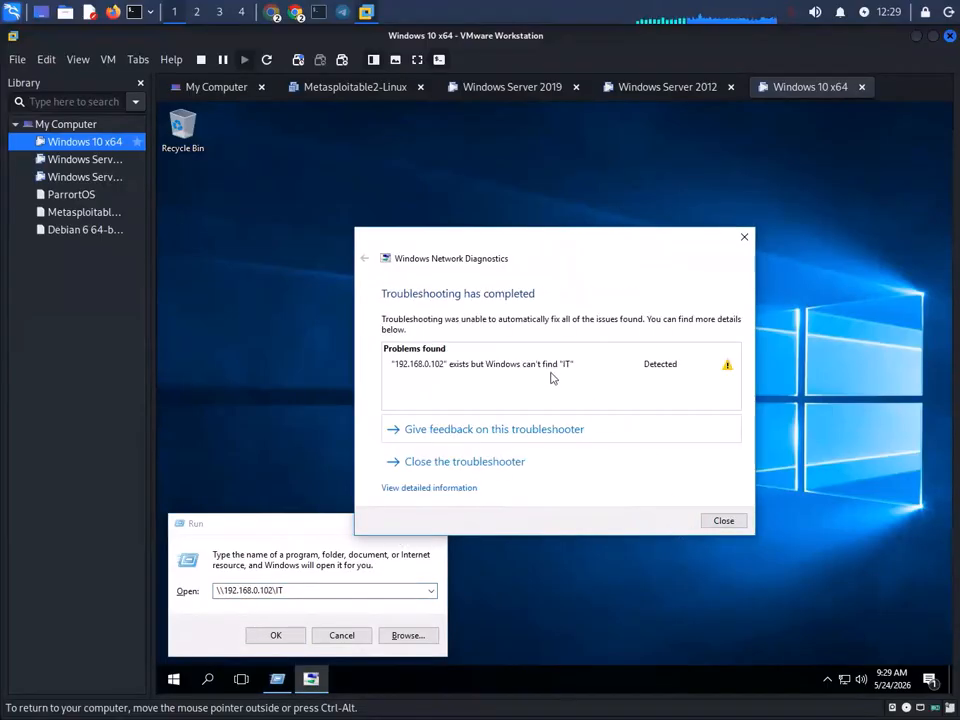
{"action": "left_click", "coordinate": [744, 237]}
{"action": "left_click", "coordinate": [435, 522]}
- On the Windows Server 2019 VM, open the Training OU(MAP-Drive) GPO for editing
{"action": "left_click", "coordinate": [525, 90]}
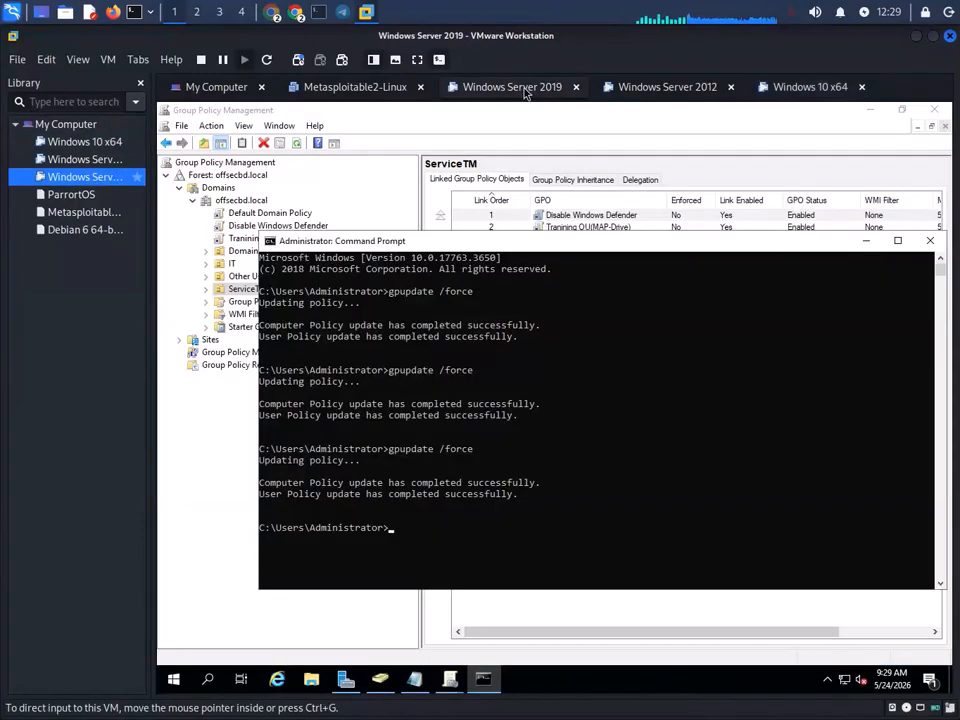
{"action": "left_click_drag", "start_coordinate": [525, 244], "coordinate": [520, 456]}
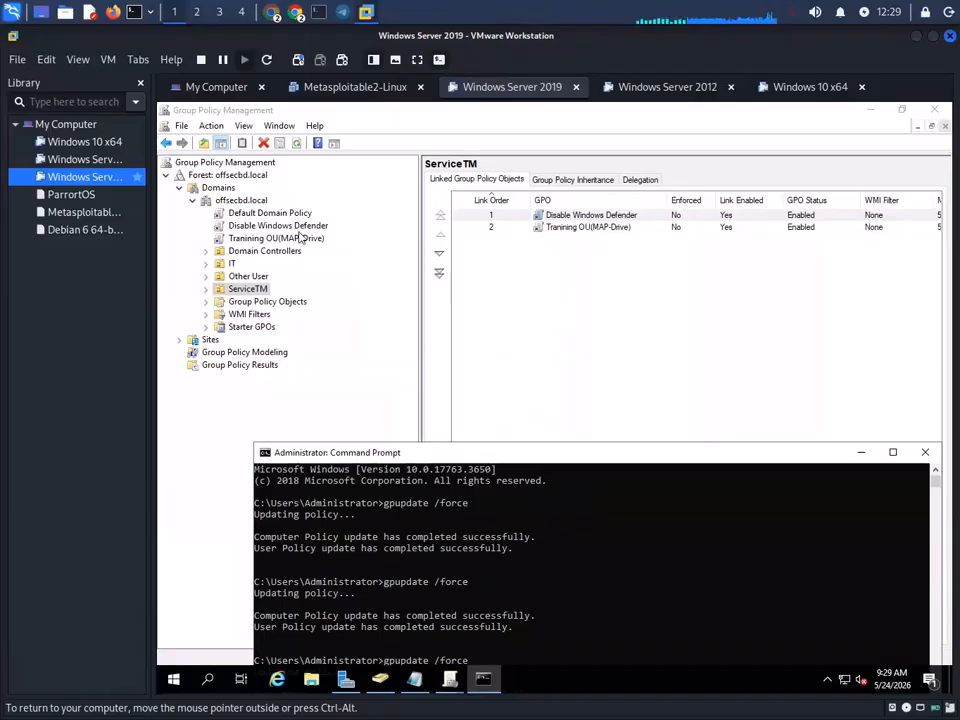
{"action": "left_click", "coordinate": [292, 238]}
{"action": "right_click", "coordinate": [291, 238]}
{"action": "left_click", "coordinate": [324, 245]}
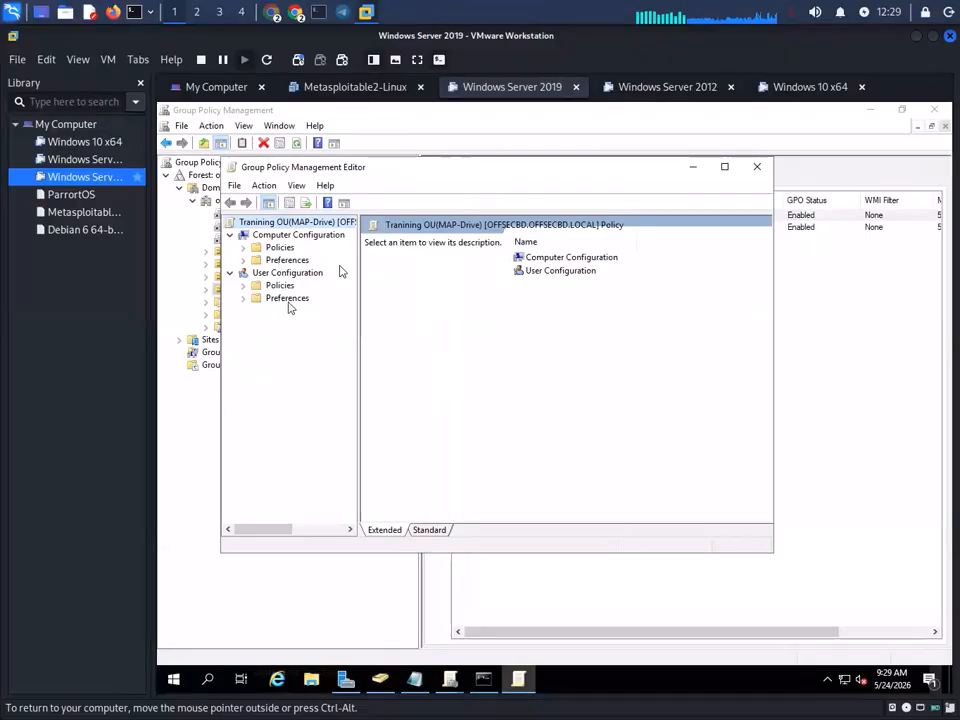
- Under User Configuration > Preferences > Windows Settings > Drive Maps, delete the C: mapping
{"action": "double_click", "coordinate": [287, 298]}
{"action": "double_click", "coordinate": [312, 311]}
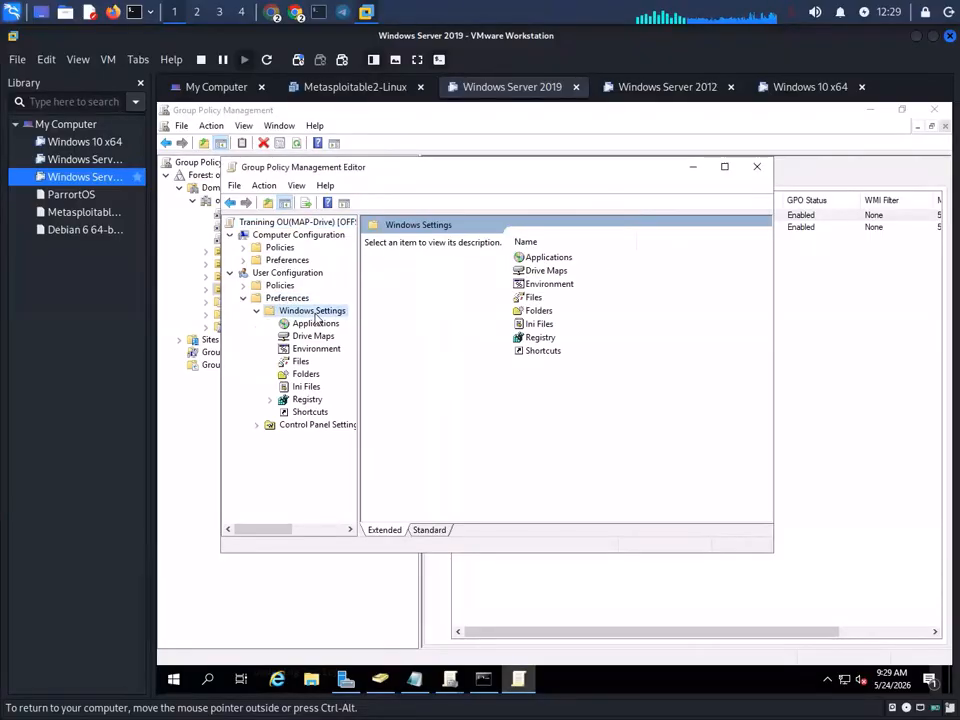
{"action": "left_click", "coordinate": [320, 338]}
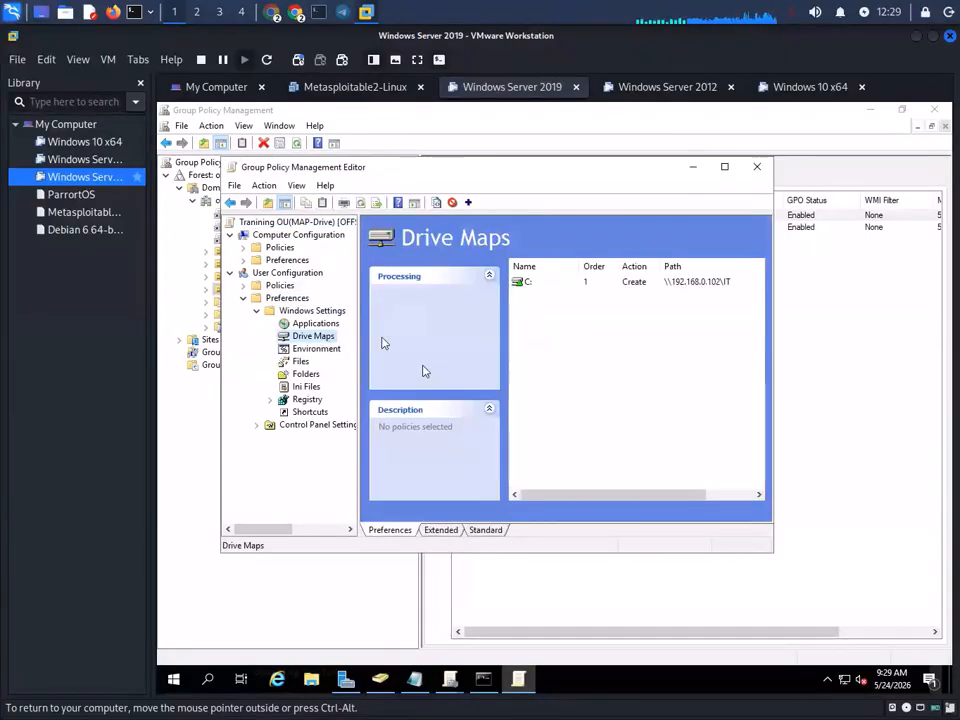
{"action": "left_click", "coordinate": [547, 290]}
{"action": "right_click", "coordinate": [547, 290]}
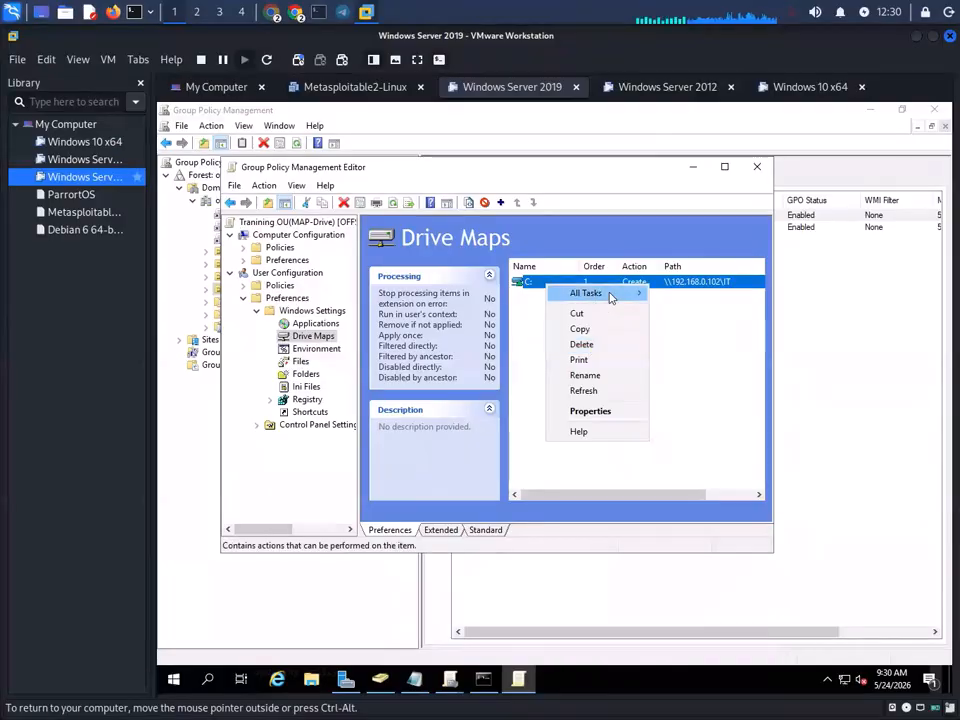
{"action": "mouse_move", "coordinate": [611, 297]}
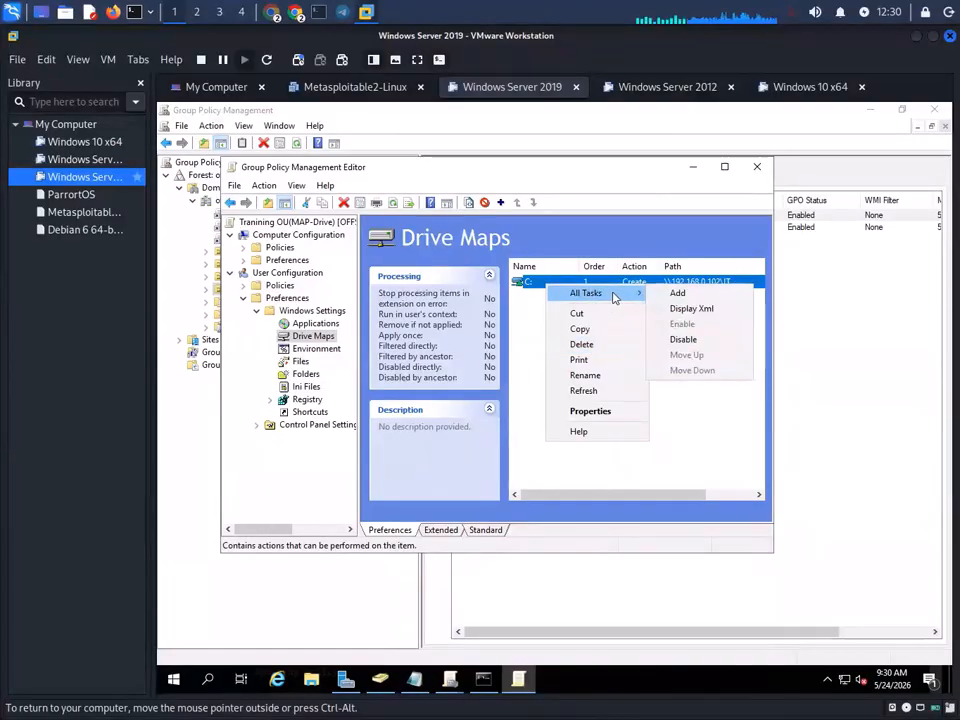
{"action": "left_click", "coordinate": [590, 344]}
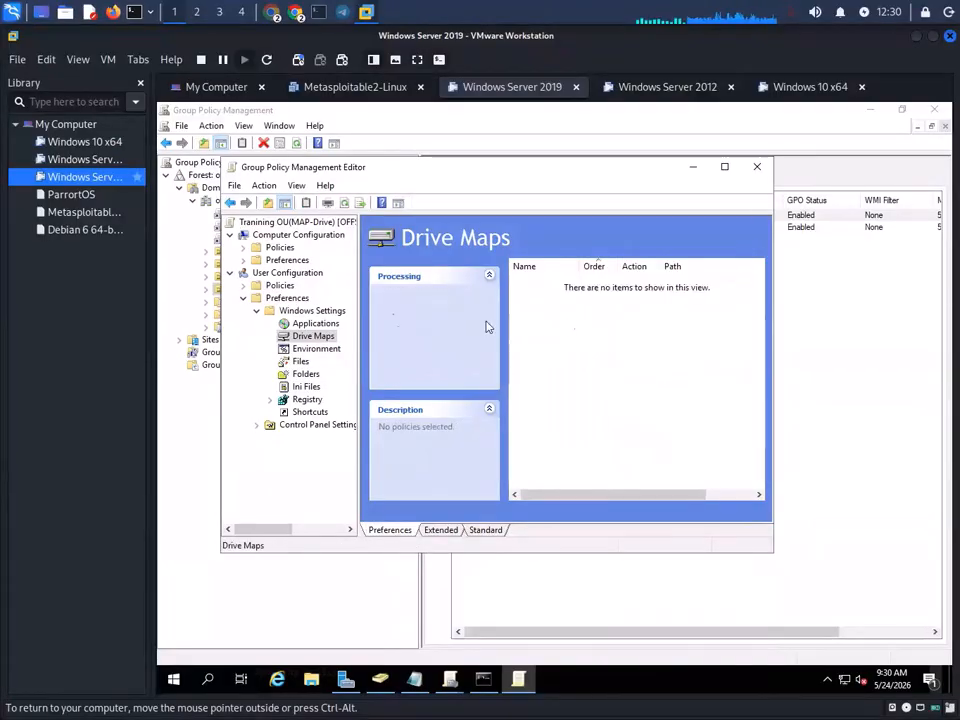
- Add a new mapped drive with action Create and location \\192.168.0.102\Share
{"action": "right_click", "coordinate": [314, 337]}
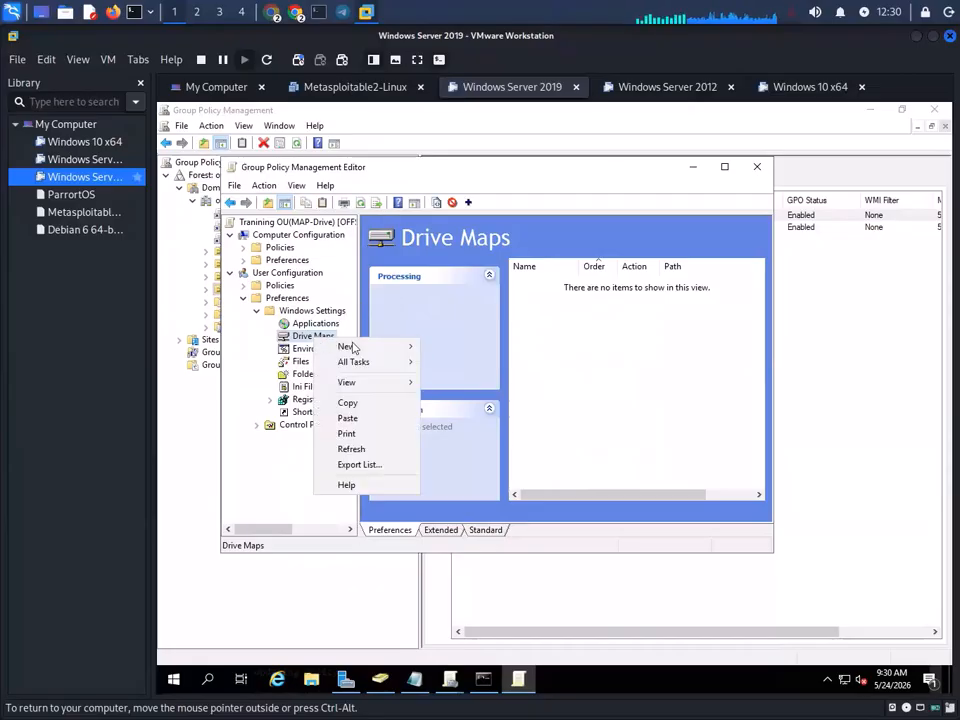
{"action": "mouse_move", "coordinate": [386, 349]}
{"action": "left_click", "coordinate": [503, 347]}
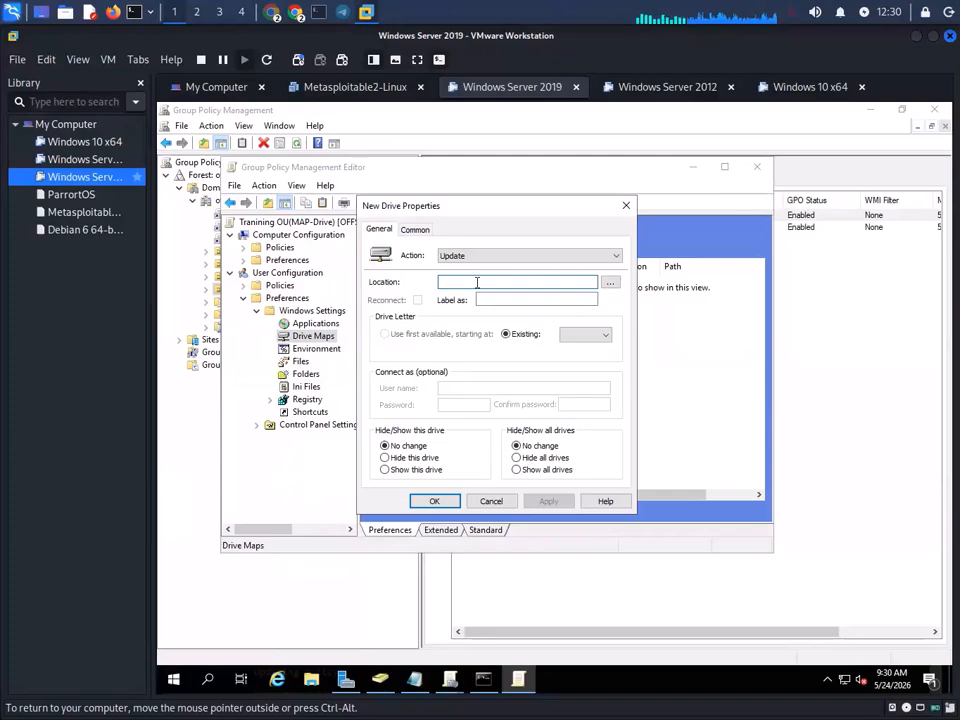
{"action": "left_click", "coordinate": [484, 255]}
{"action": "left_click", "coordinate": [466, 268]}
{"action": "left_click", "coordinate": [474, 283]}
{"action": "right_click", "coordinate": [474, 283]}
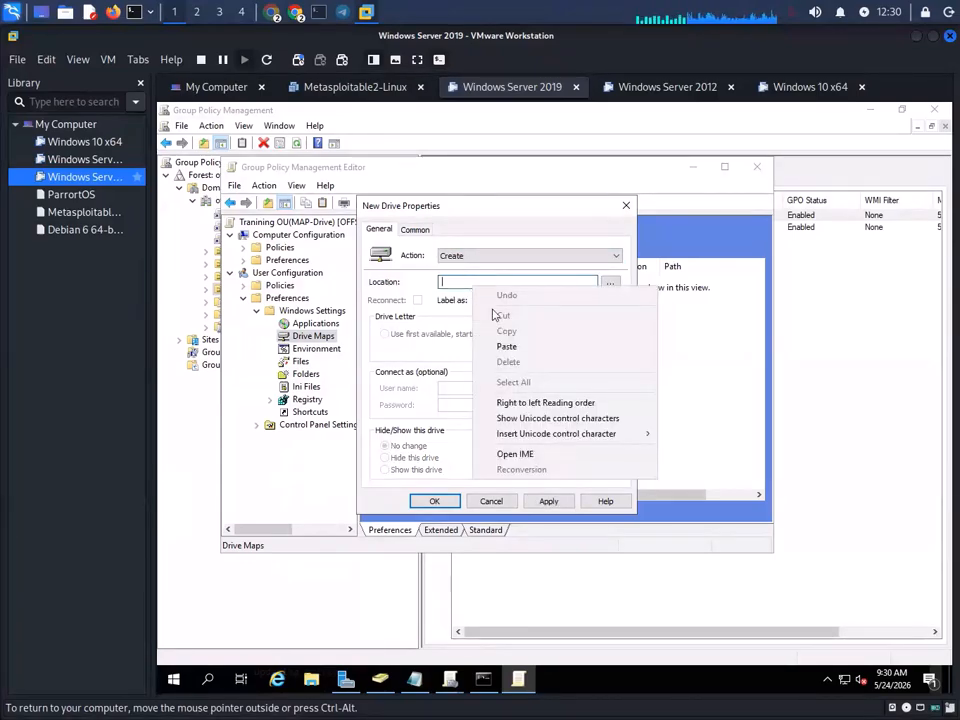
{"action": "left_click", "coordinate": [514, 344]}
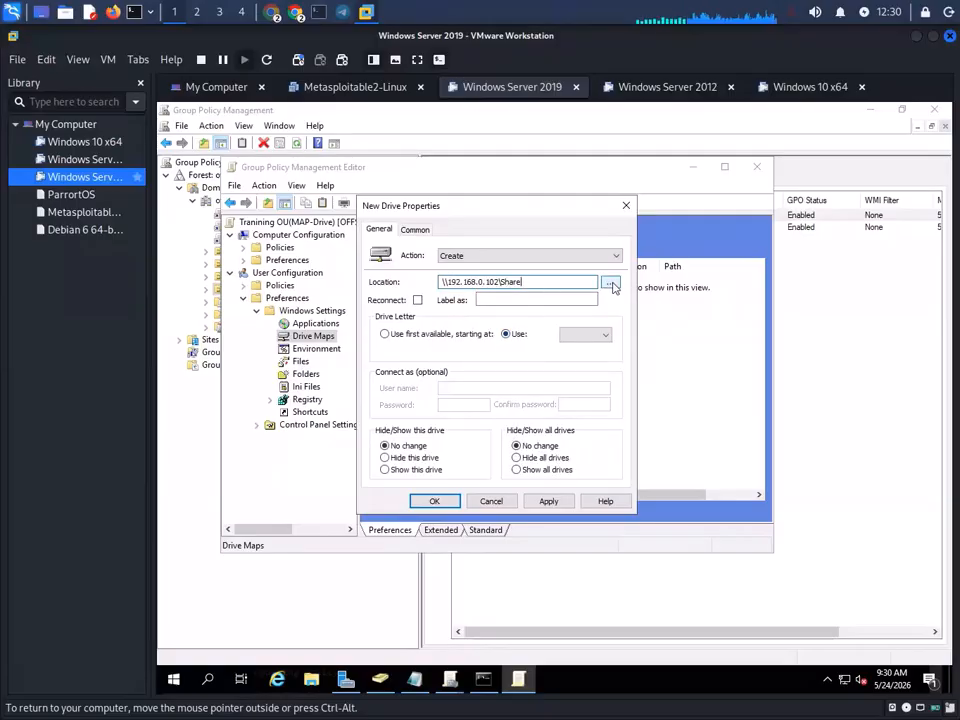
- Assign drive letter D, show the drive to users, apply, and close the policy editor
{"action": "left_click", "coordinate": [587, 335]}
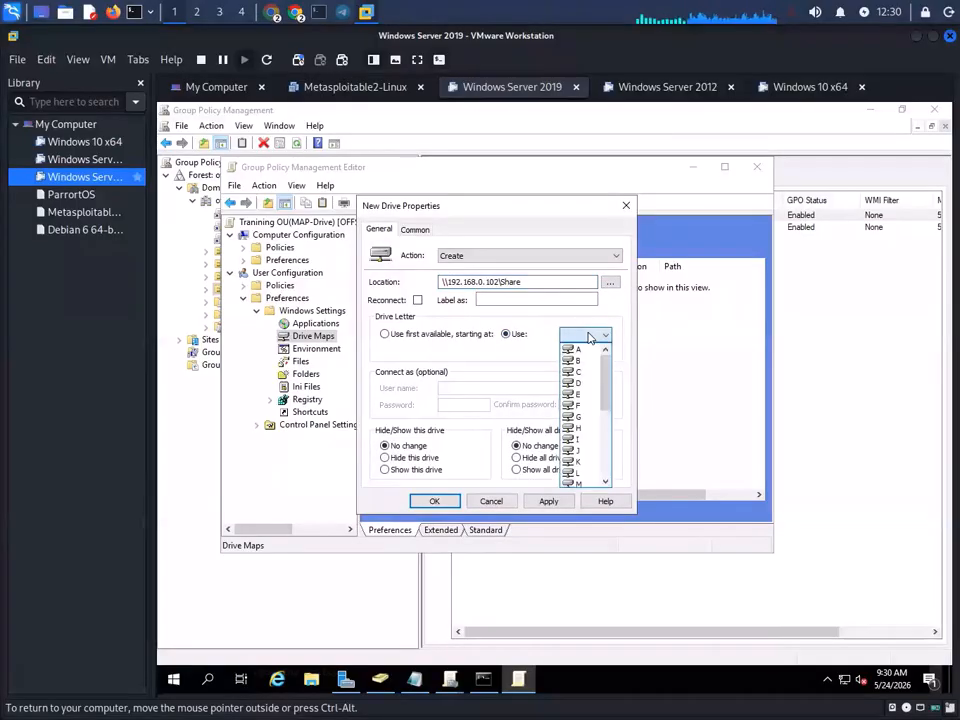
{"action": "left_click", "coordinate": [590, 384]}
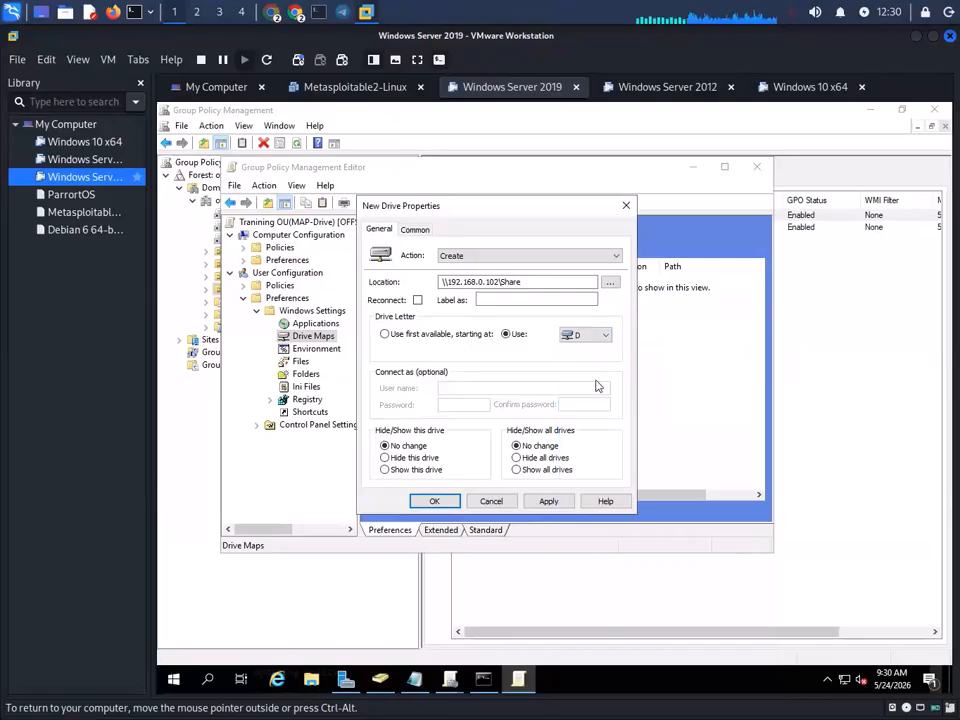
{"action": "left_click", "coordinate": [424, 471]}
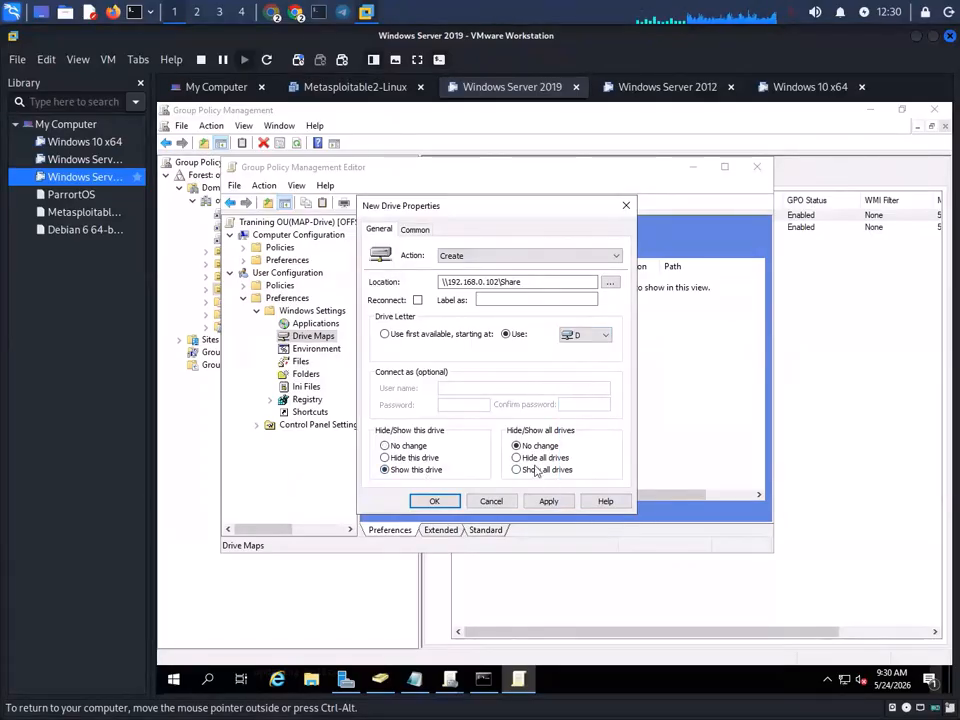
{"action": "left_click", "coordinate": [548, 501]}
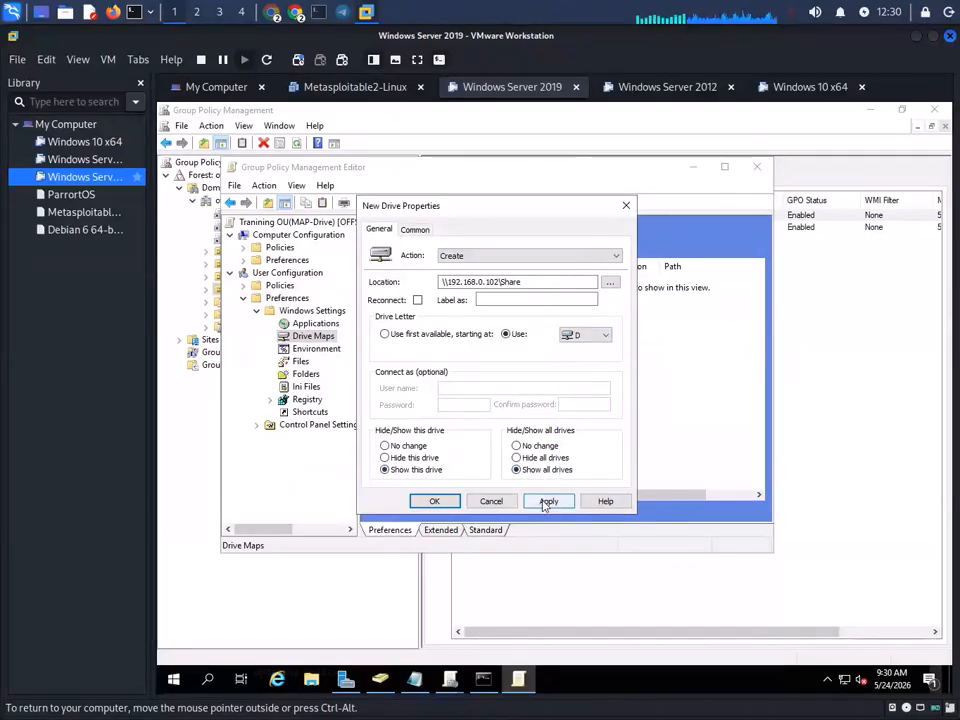
{"action": "left_click", "coordinate": [430, 501]}
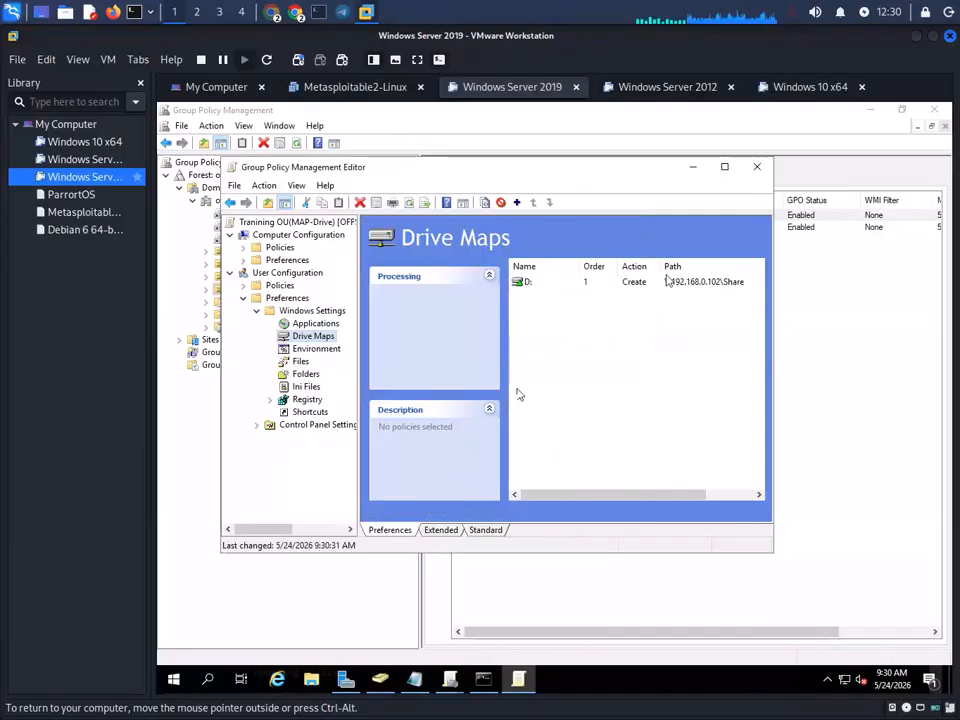
{"action": "left_click", "coordinate": [752, 170]}
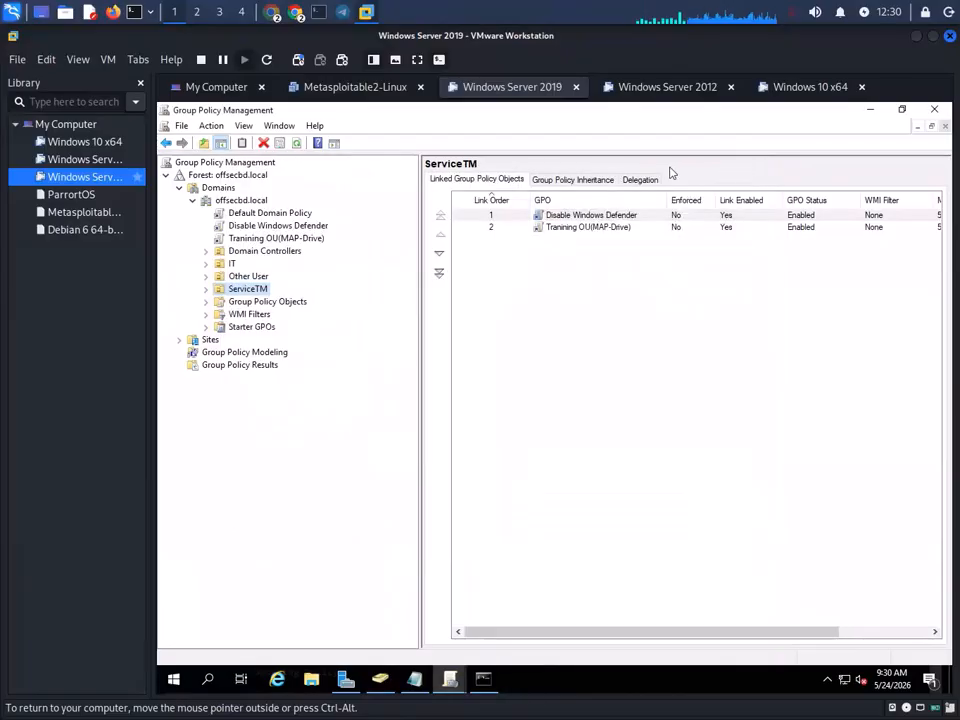
- Delete the Training OU(MAP-Drive) GPO link from the ServiceTM OU
{"action": "right_click", "coordinate": [250, 290]}
{"action": "left_click", "coordinate": [566, 268]}
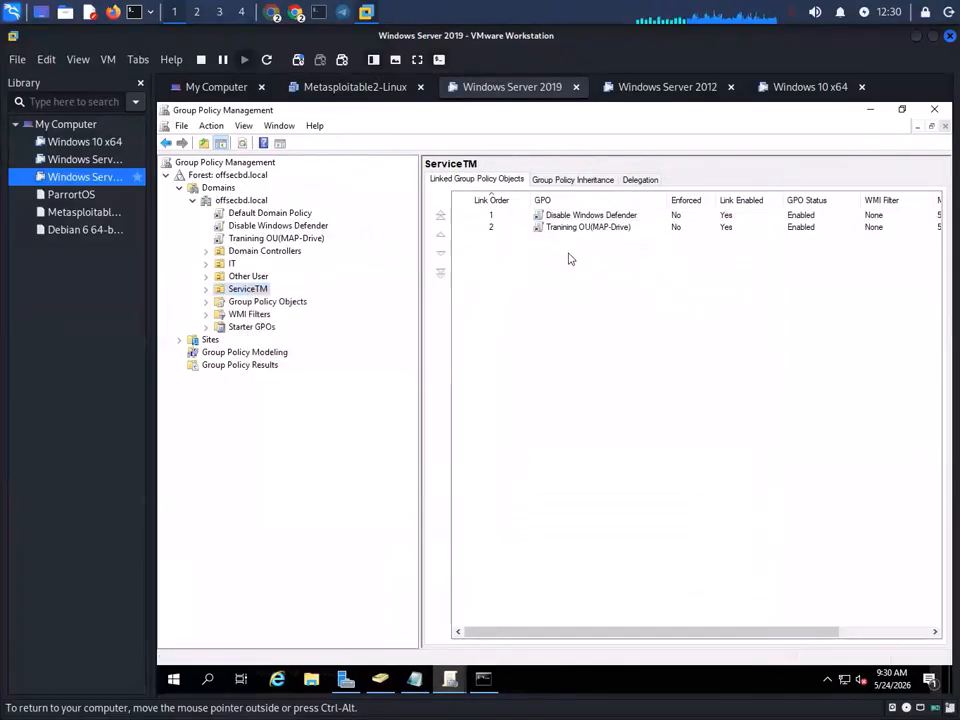
{"action": "right_click", "coordinate": [580, 230]}
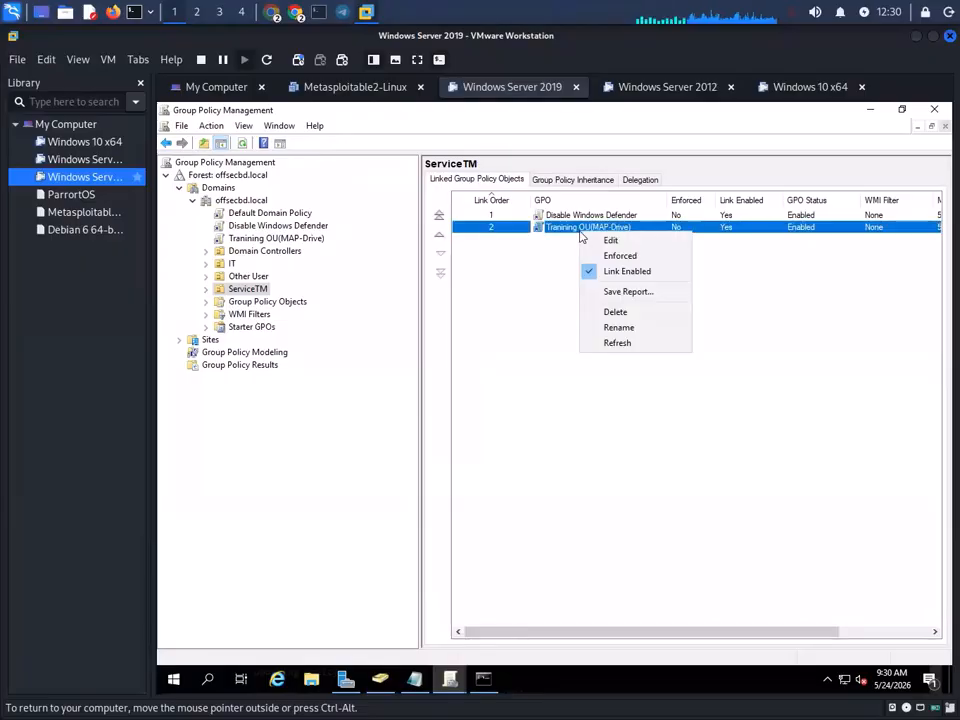
{"action": "left_click", "coordinate": [628, 312]}
{"action": "left_click", "coordinate": [555, 420]}
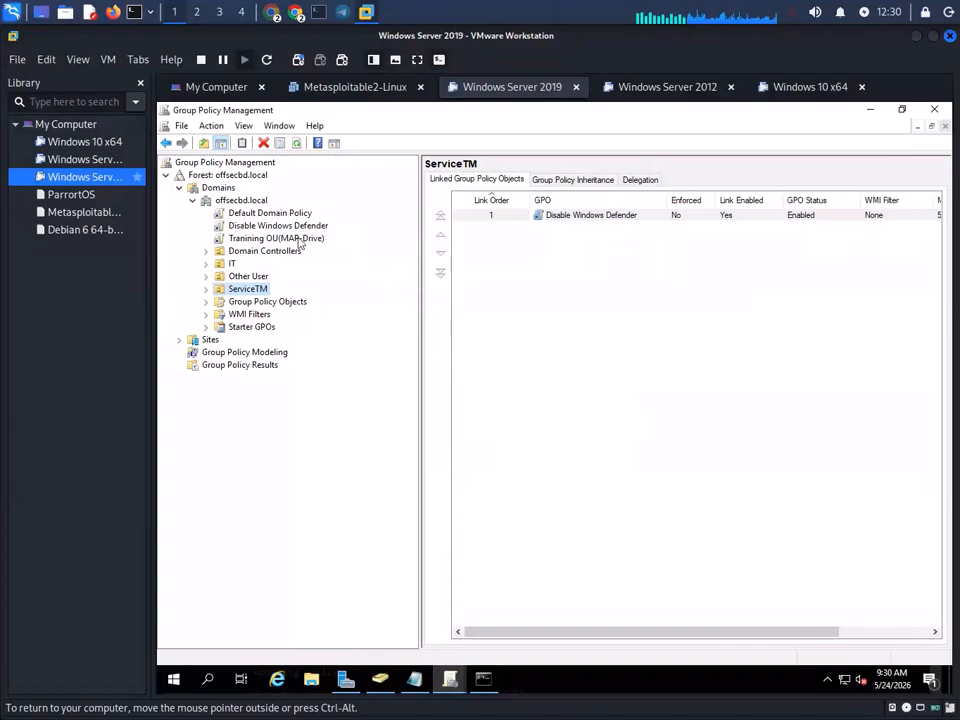
- Run gpupdate /force again in the server's Command Prompt
{"action": "left_click", "coordinate": [478, 671]}
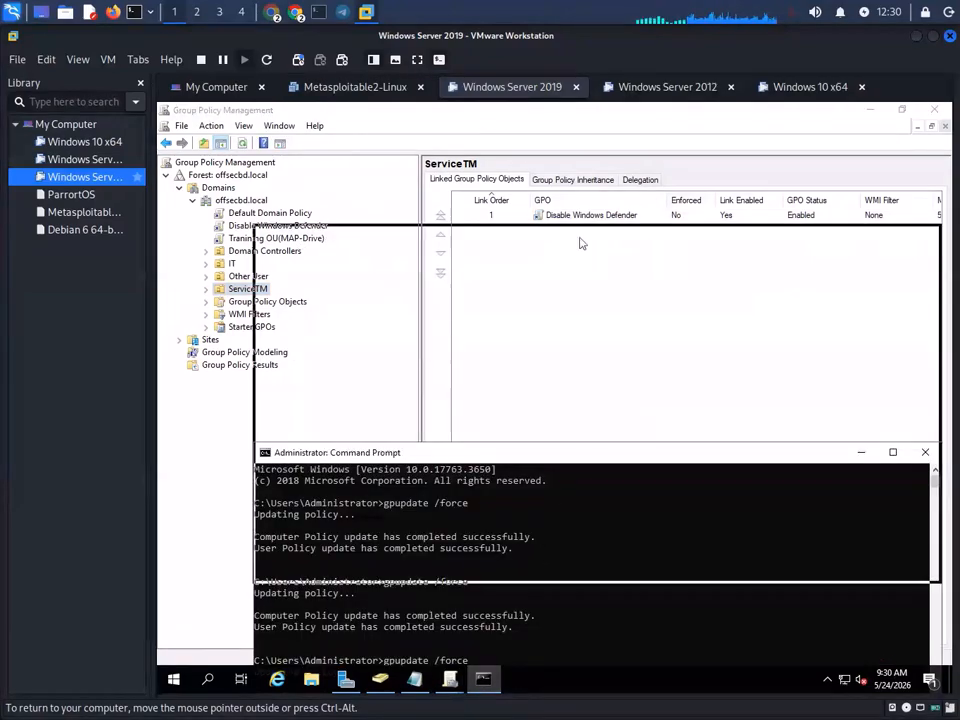
{"action": "left_click_drag", "start_coordinate": [611, 452], "coordinate": [611, 192]}
{"action": "key", "text": "Return"}
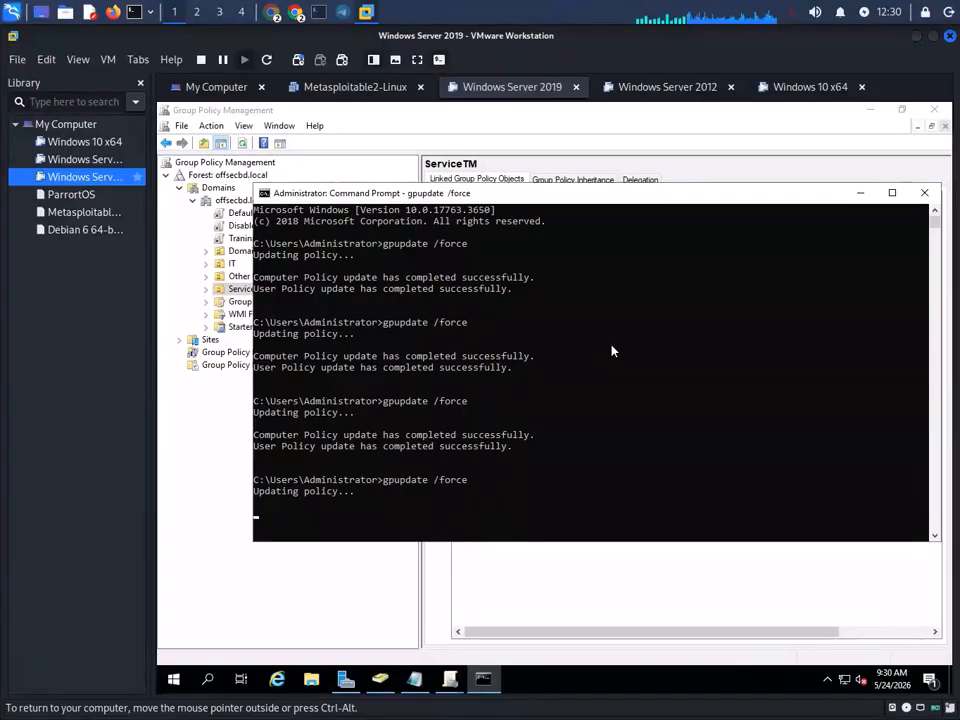
{"action": "left_click", "coordinate": [728, 360]}
{"action": "right_click", "coordinate": [728, 359]}
- Link the existing Training-OU(Map-Drive) GPO to the ServiceTM OU
{"action": "left_click", "coordinate": [240, 289]}
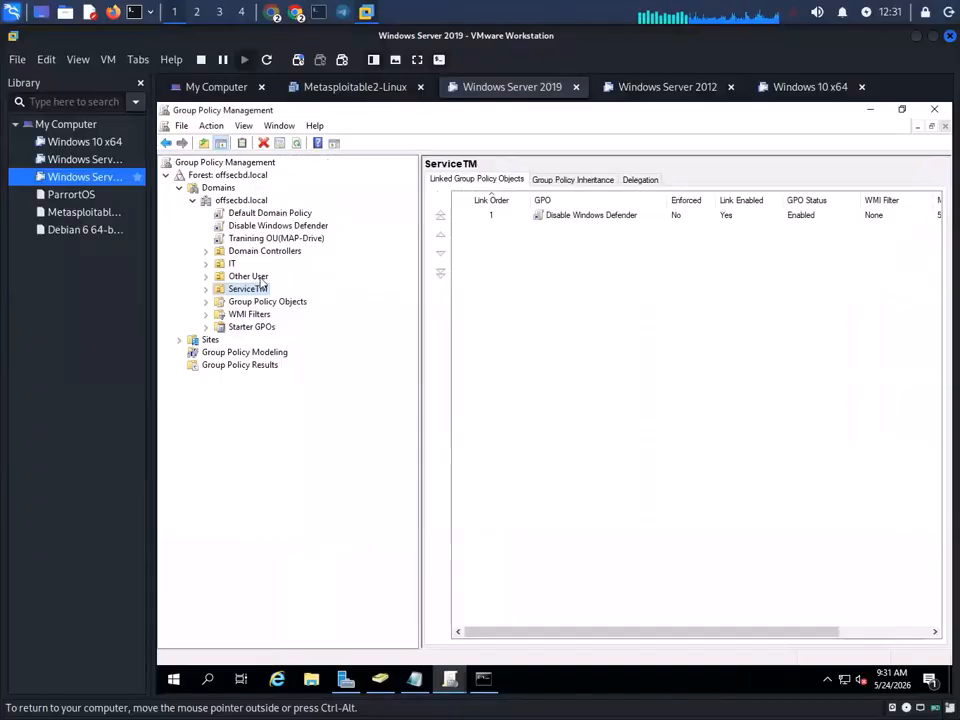
{"action": "right_click", "coordinate": [249, 288]}
{"action": "left_click", "coordinate": [363, 311]}
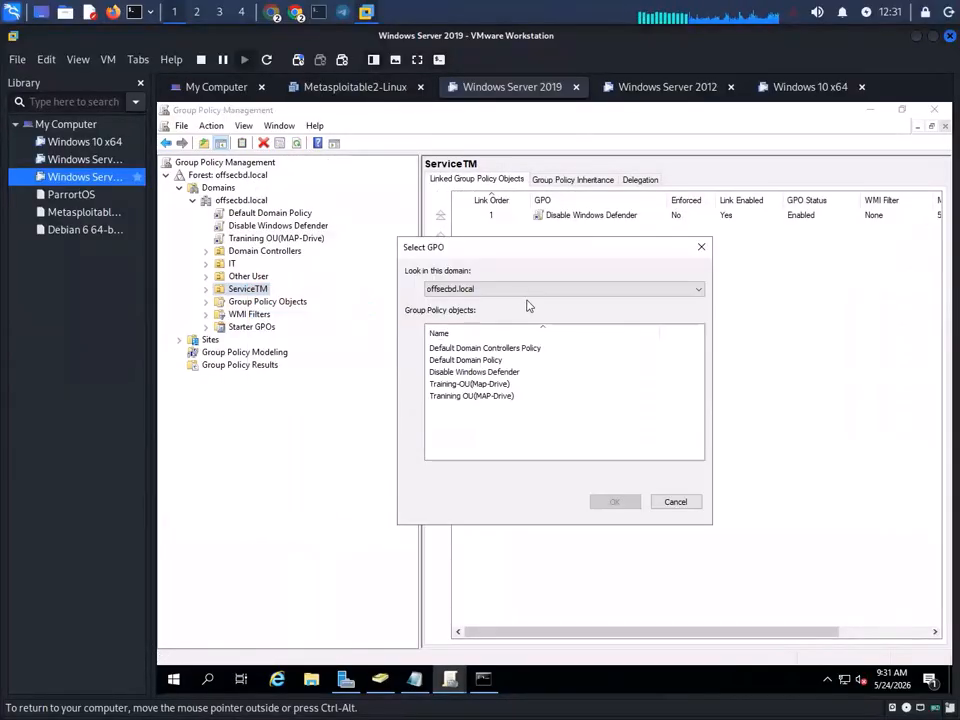
{"action": "left_click", "coordinate": [462, 400]}
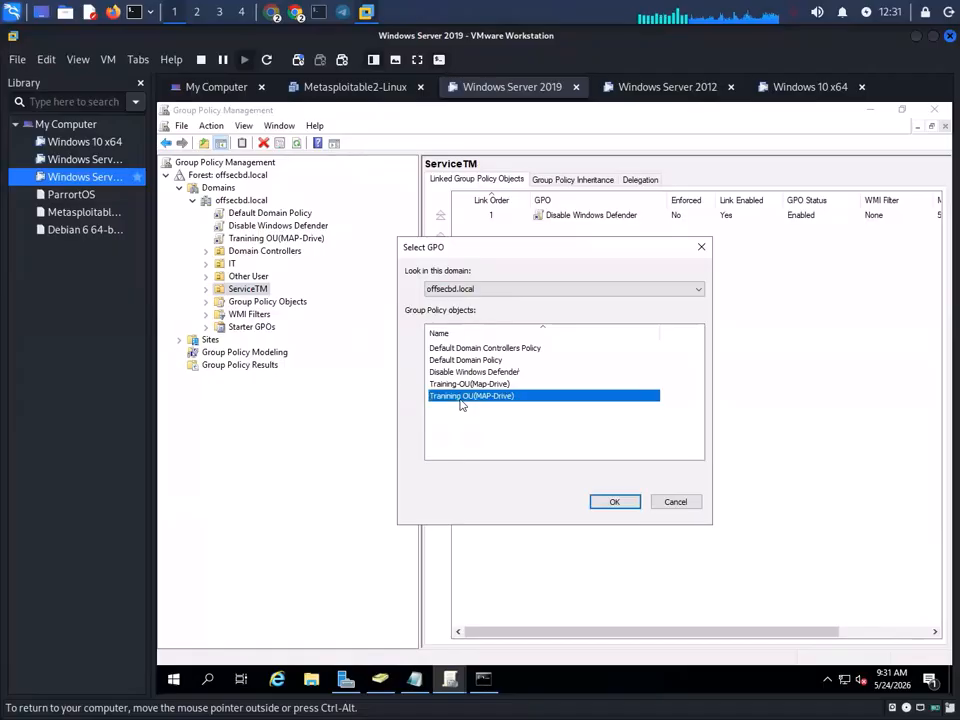
{"action": "left_click", "coordinate": [472, 384]}
{"action": "left_click", "coordinate": [615, 502]}
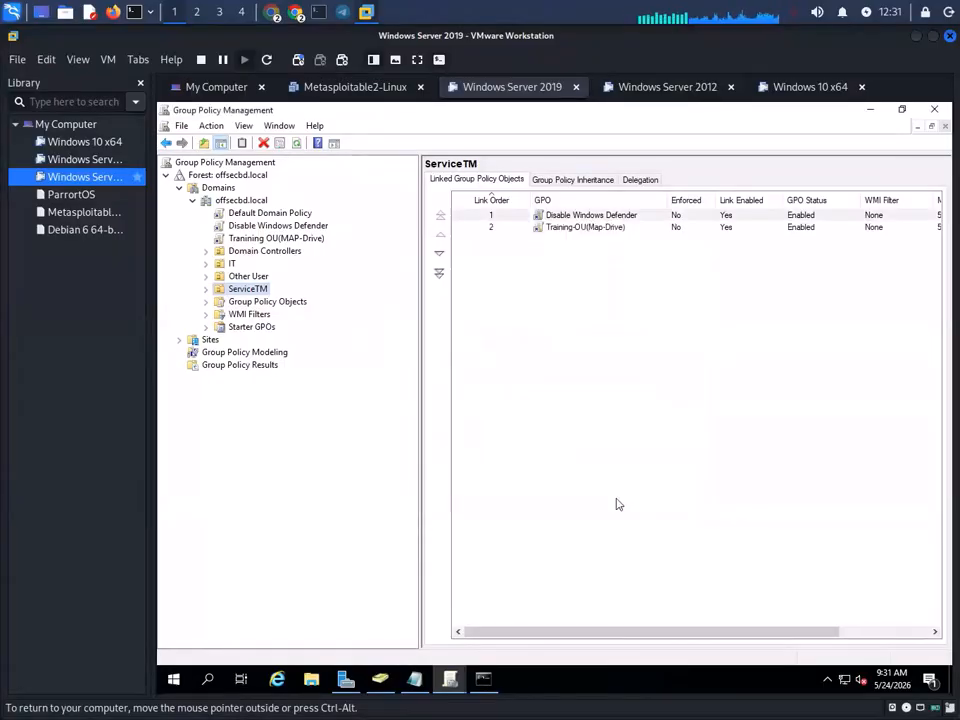
- Rerun gpupdate /force on the server, then switch to the Windows 10 x64 VM
{"action": "left_click", "coordinate": [484, 679]}
{"action": "left_click", "coordinate": [545, 391]}
{"action": "key", "text": "Up"}
{"action": "key", "text": "Return"}
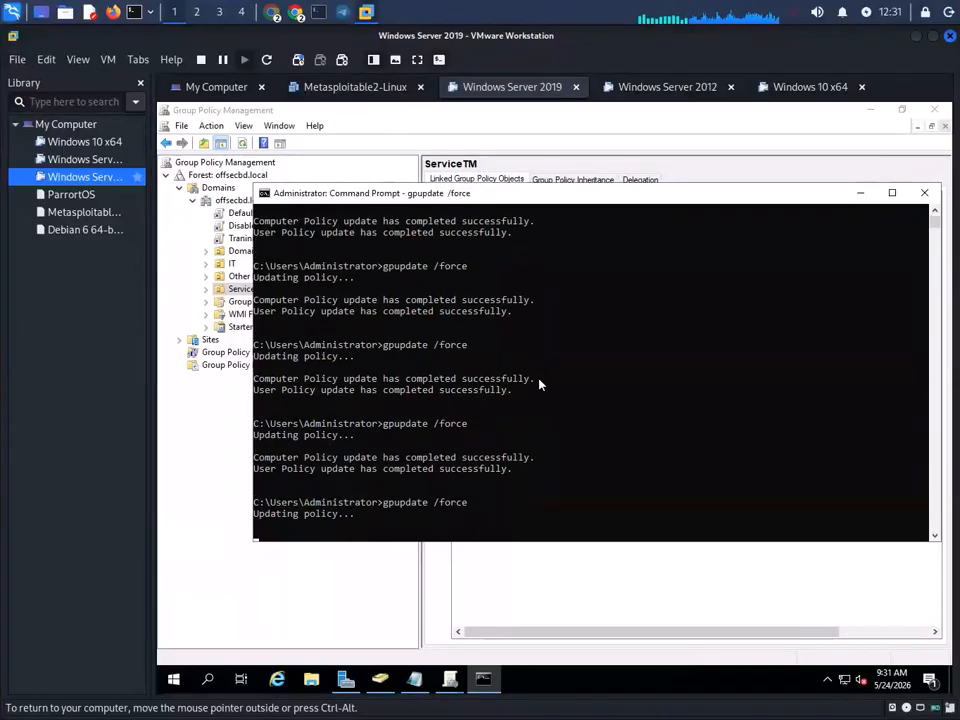
{"action": "left_click", "coordinate": [808, 87]}
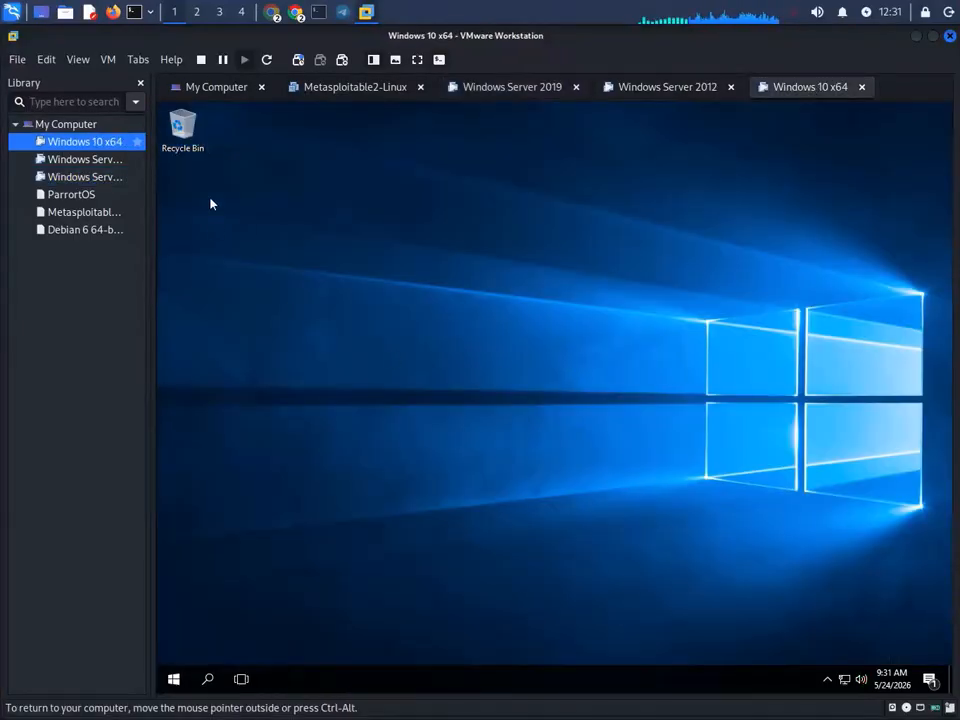
- Open This PC on the Windows 10 client and refresh it repeatedly to look for the mapped drive
{"action": "double_click", "coordinate": [186, 142]}
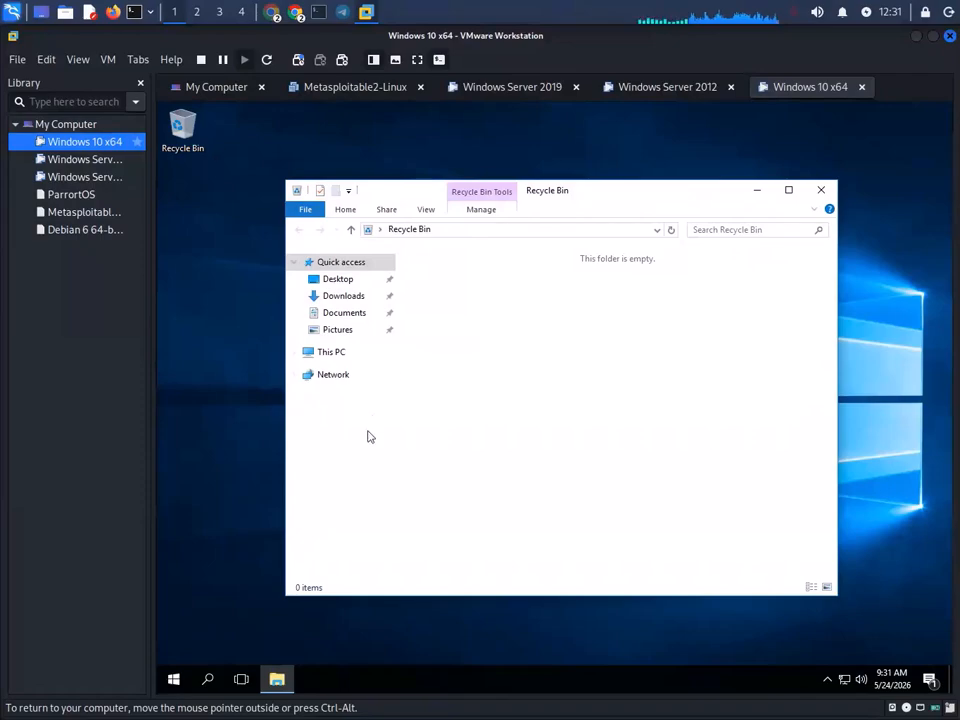
{"action": "left_click", "coordinate": [331, 352]}
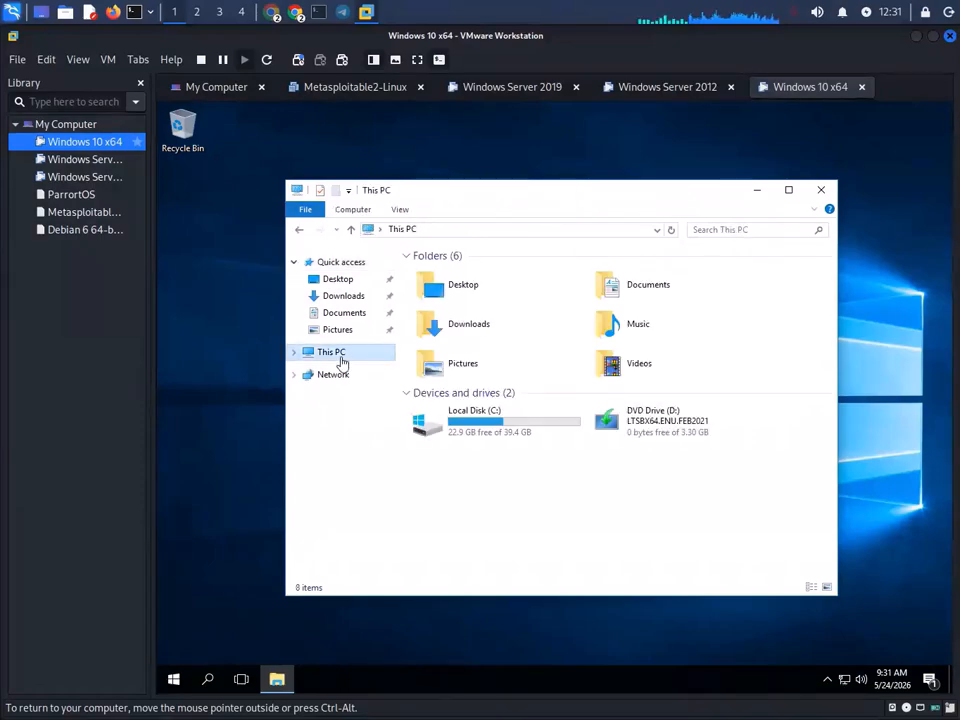
{"action": "right_click", "coordinate": [614, 520]}
{"action": "left_click", "coordinate": [656, 568]}
{"action": "right_click", "coordinate": [612, 499]}
{"action": "left_click", "coordinate": [668, 555]}
{"action": "right_click", "coordinate": [632, 532]}
{"action": "left_click", "coordinate": [707, 442]}
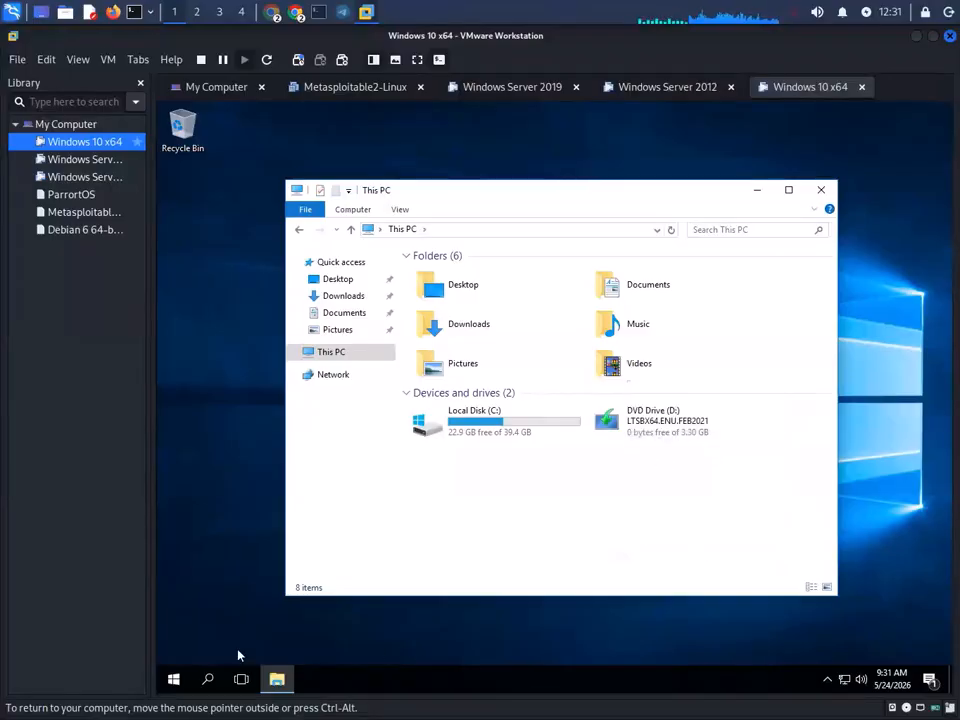
{"action": "left_click", "coordinate": [208, 680]}
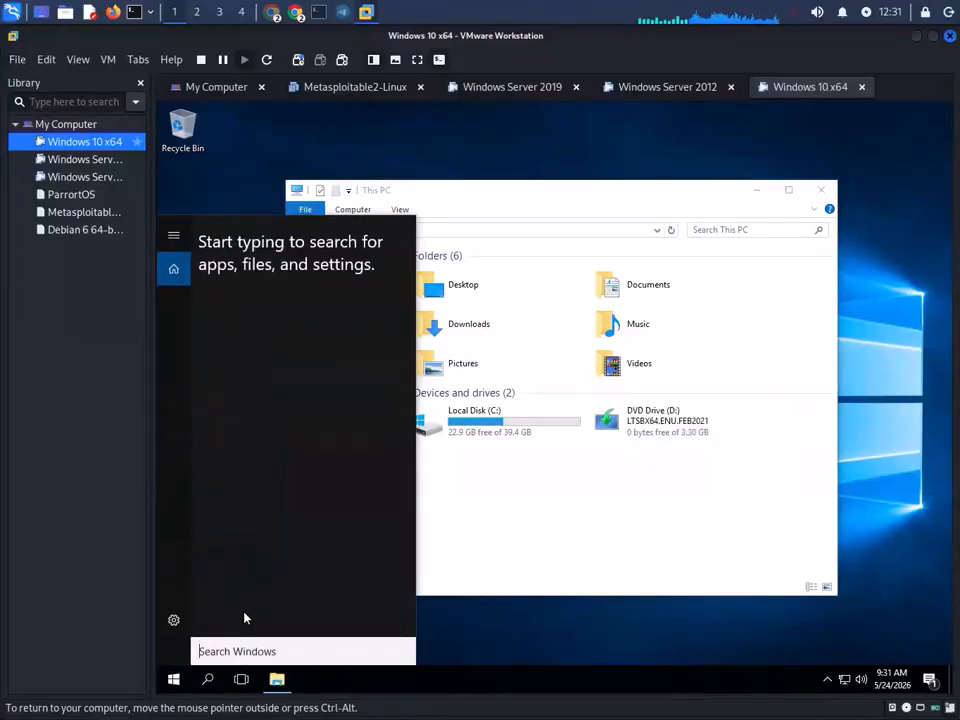
{"action": "type", "text": "cm"}
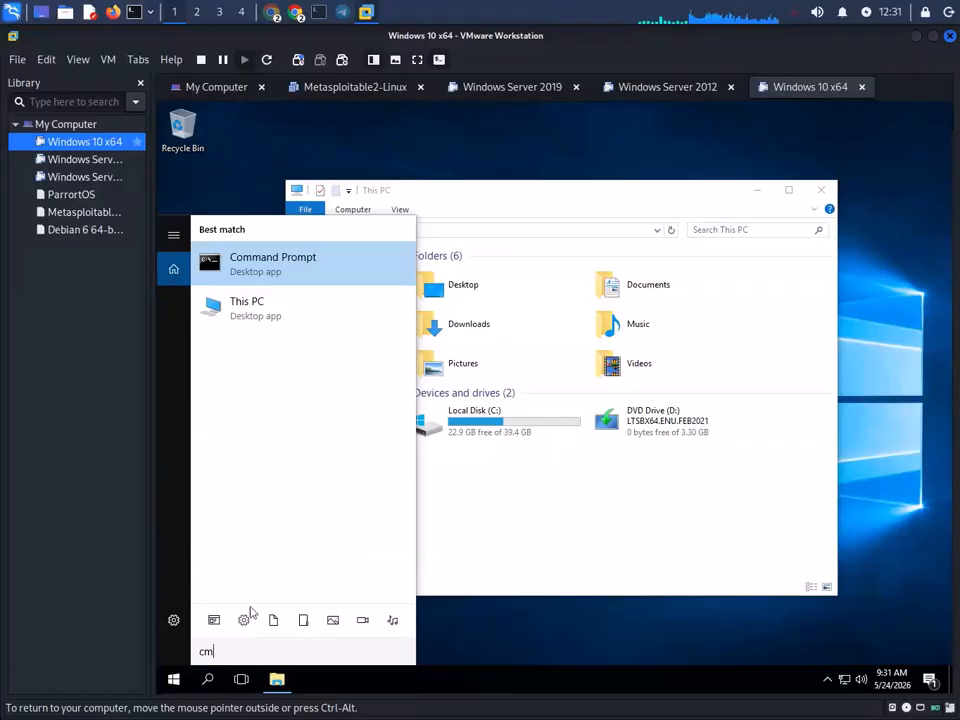
- Back on Windows Server 2019, rerun gpupdate /force in the Command Prompt
{"action": "left_click", "coordinate": [512, 87]}
{"action": "left_click", "coordinate": [588, 458]}
{"action": "key", "text": "Up"}
{"action": "key", "text": "Return"}
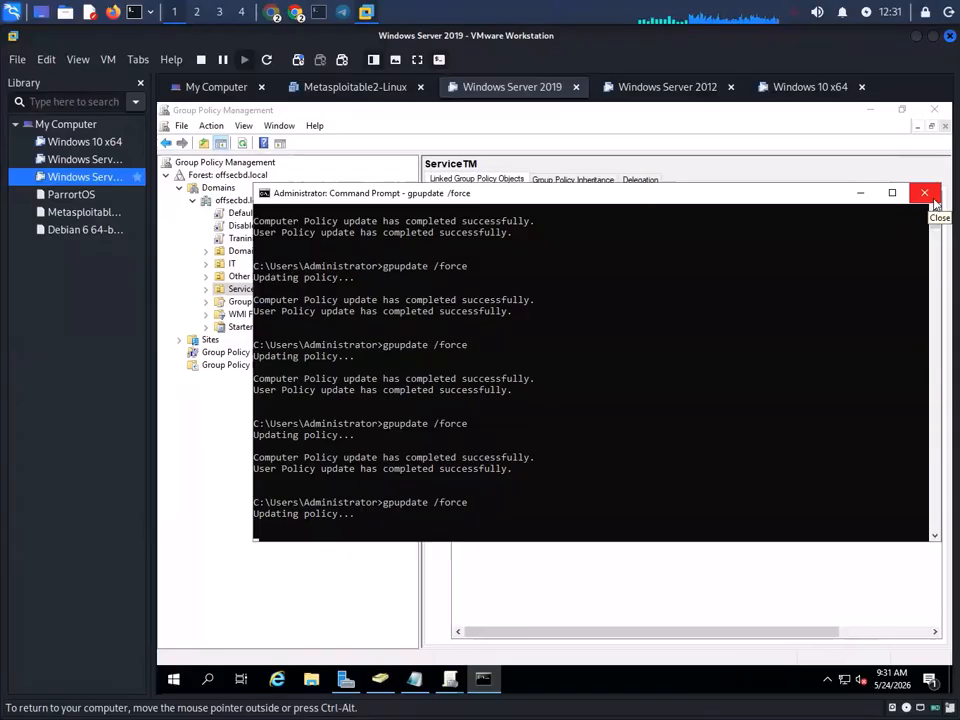
- Close the console and link the Trainning OU(MAP-Drive) GPO to ServiceTM
{"action": "left_click", "coordinate": [932, 199]}
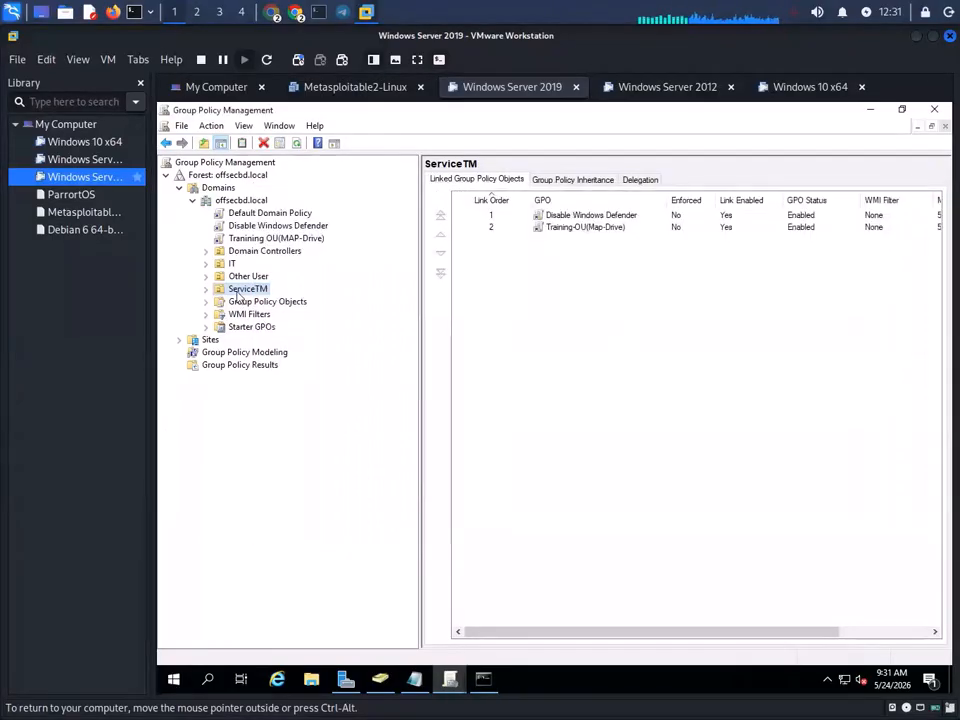
{"action": "right_click", "coordinate": [240, 290]}
{"action": "left_click", "coordinate": [343, 315]}
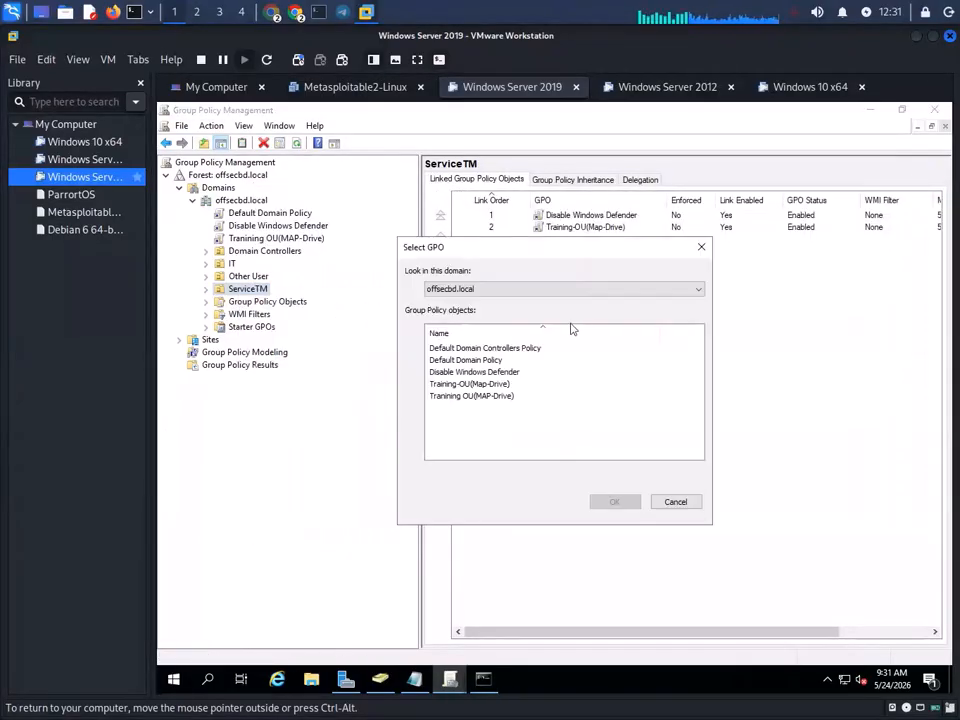
{"action": "left_click", "coordinate": [471, 396]}
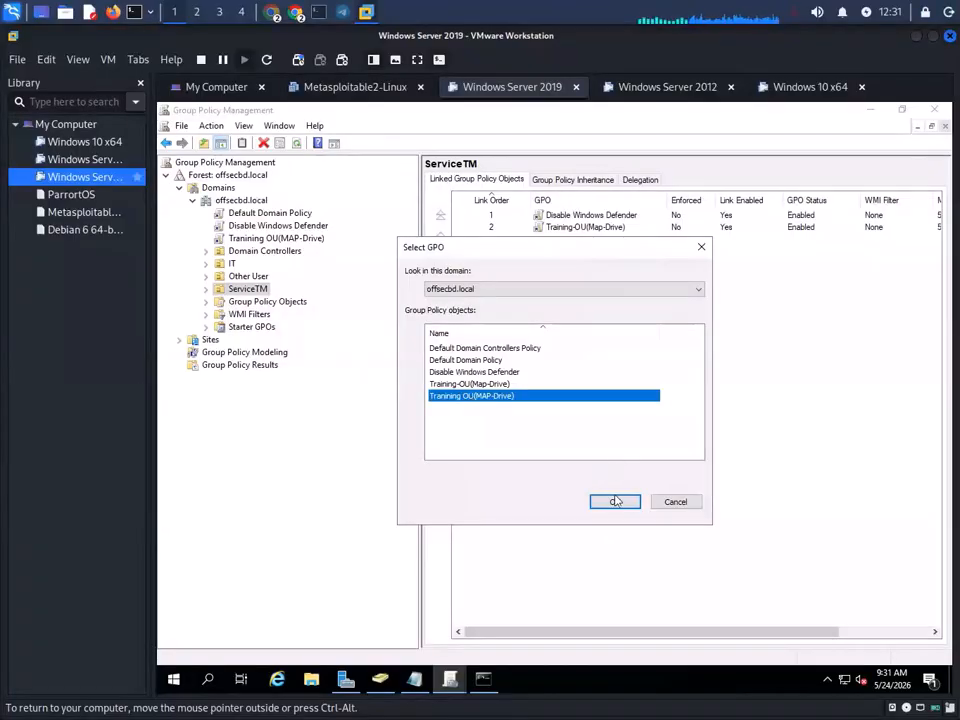
{"action": "left_click", "coordinate": [615, 501]}
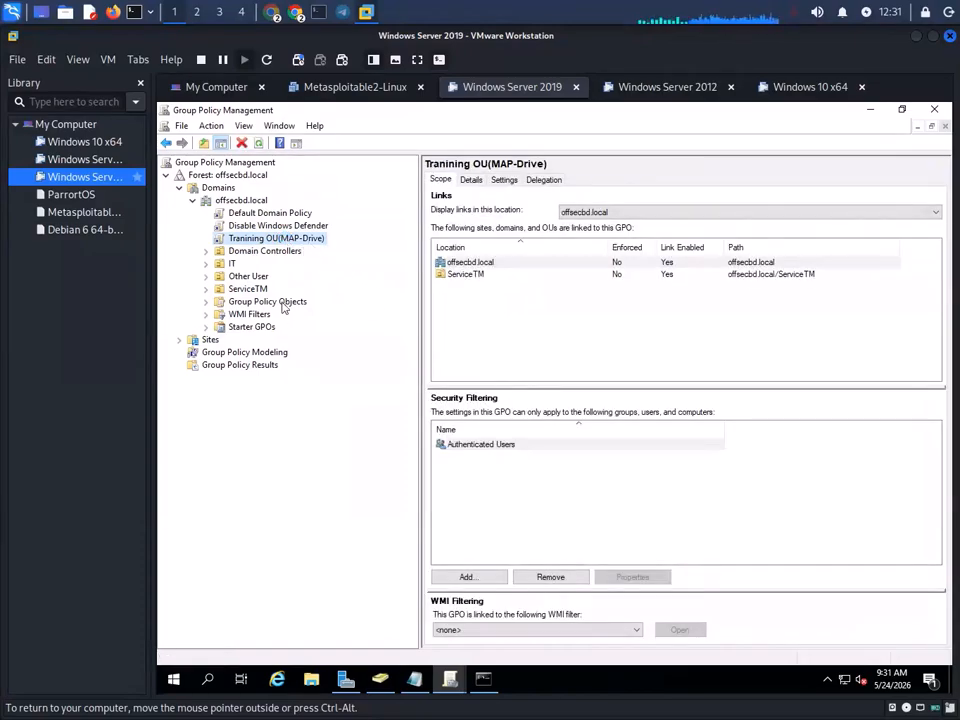
- Rerun gpupdate /force in the server's Command Prompt
{"action": "left_click", "coordinate": [490, 685]}
{"action": "left_click", "coordinate": [542, 476]}
{"action": "key", "text": "Up"}
{"action": "key", "text": "Return"}
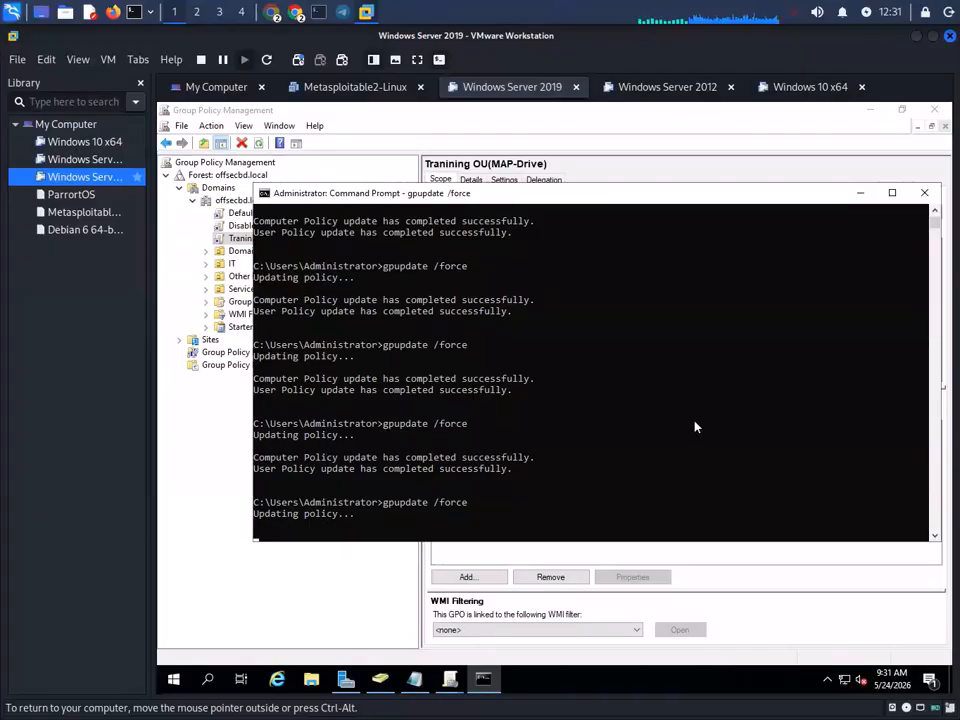
- Switch to the Windows 10 x64 VM and refresh This PC, which still shows no mapped drive
{"action": "left_click", "coordinate": [812, 87]}
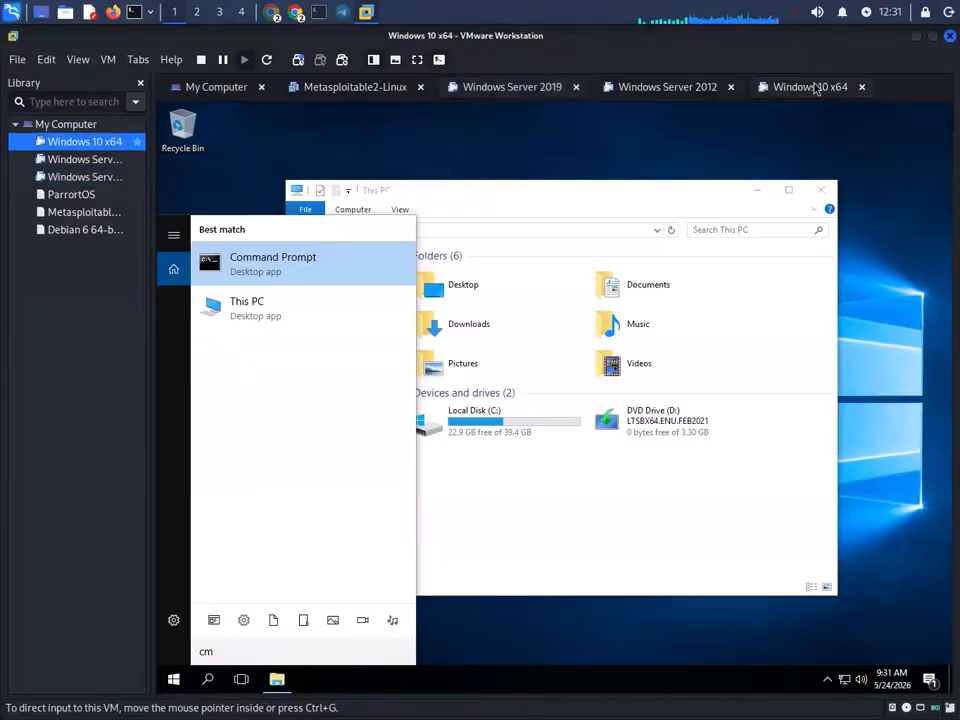
{"action": "left_click", "coordinate": [611, 525]}
{"action": "right_click", "coordinate": [598, 514]}
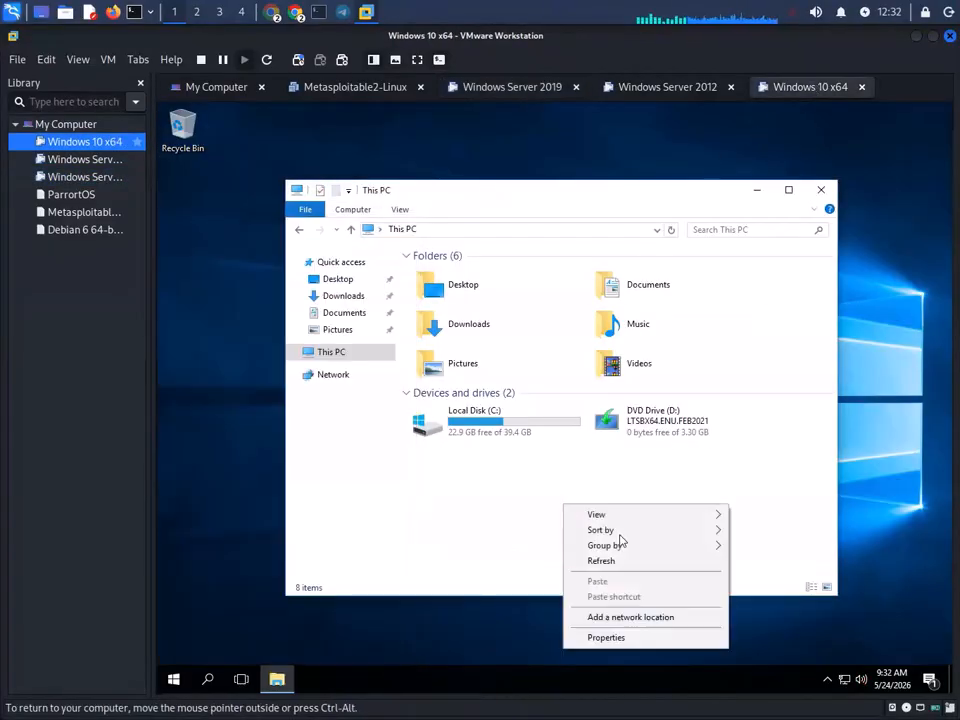
{"action": "left_click", "coordinate": [624, 564]}
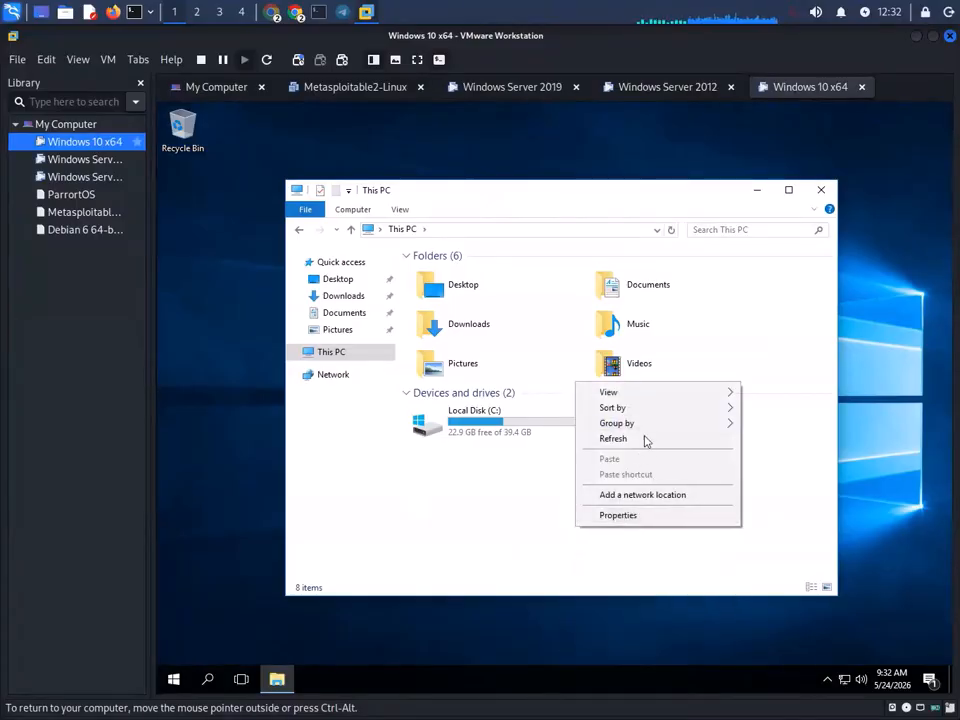
{"action": "left_click", "coordinate": [643, 438]}
- Restart the Windows 10 machine from the Start menu power options
{"action": "left_click", "coordinate": [172, 677]}
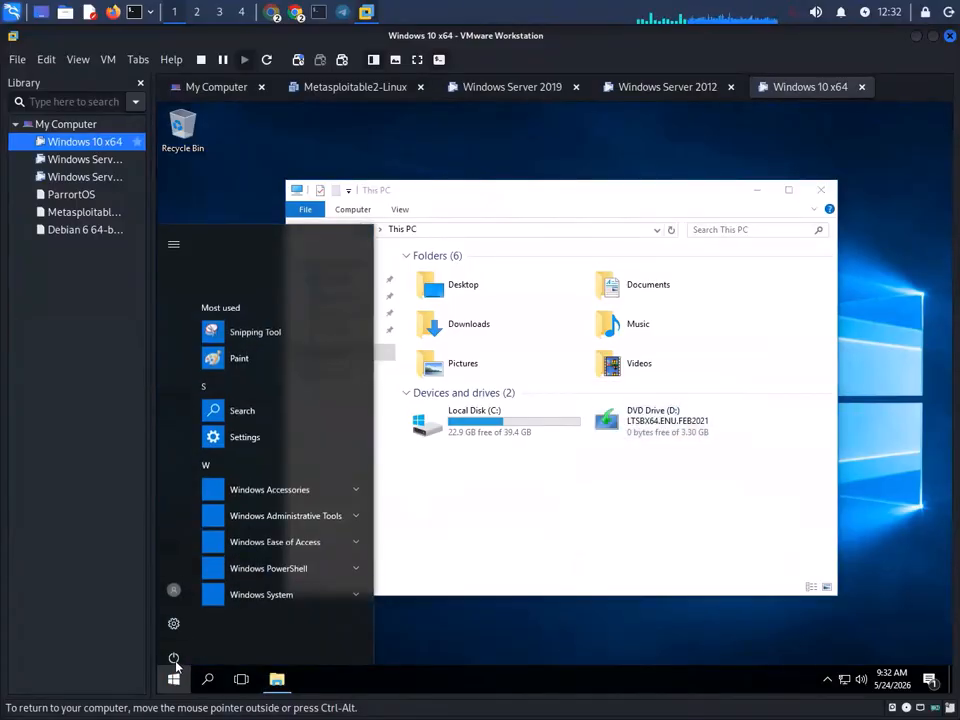
{"action": "left_click", "coordinate": [173, 648]}
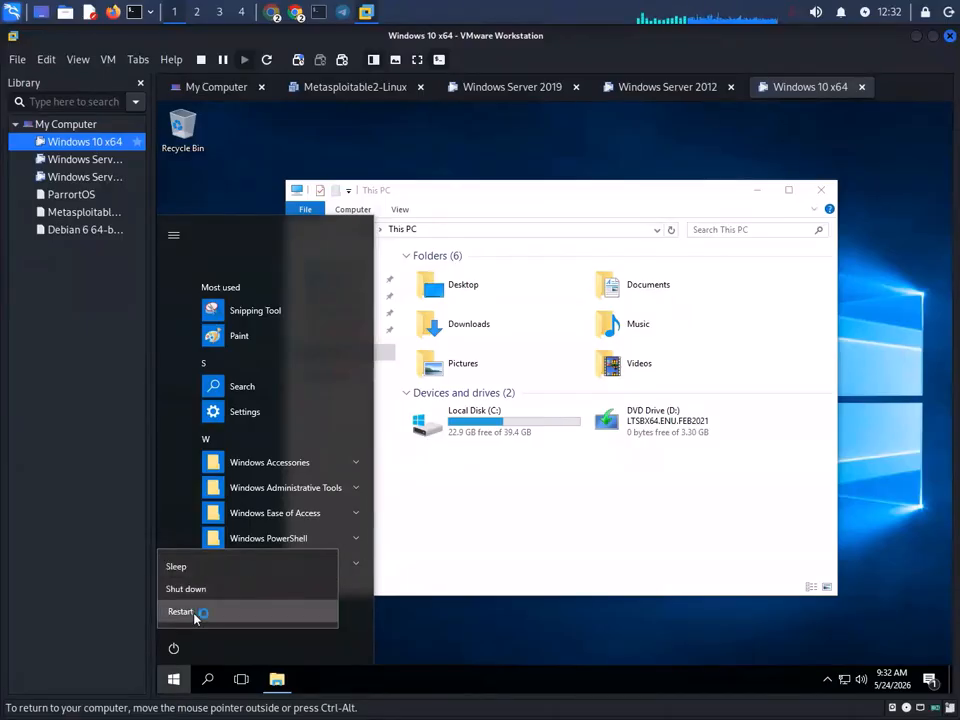
{"action": "left_click", "coordinate": [192, 613]}
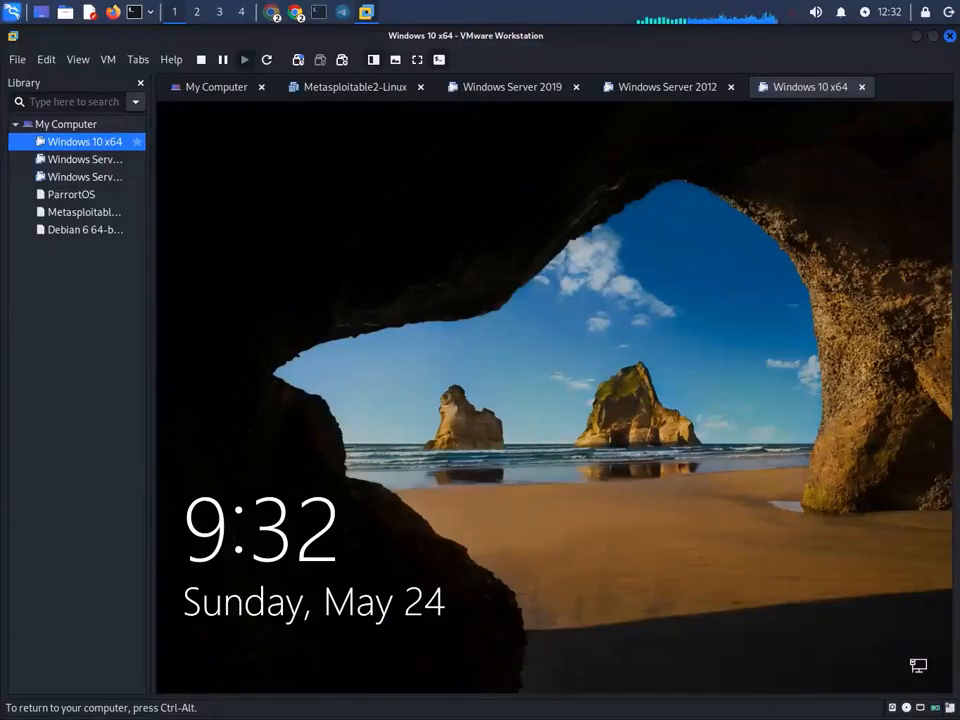
- Get past the lock screen and sign in with the domain user's password, correcting a mistyped entry
{"action": "key", "text": "Return"}
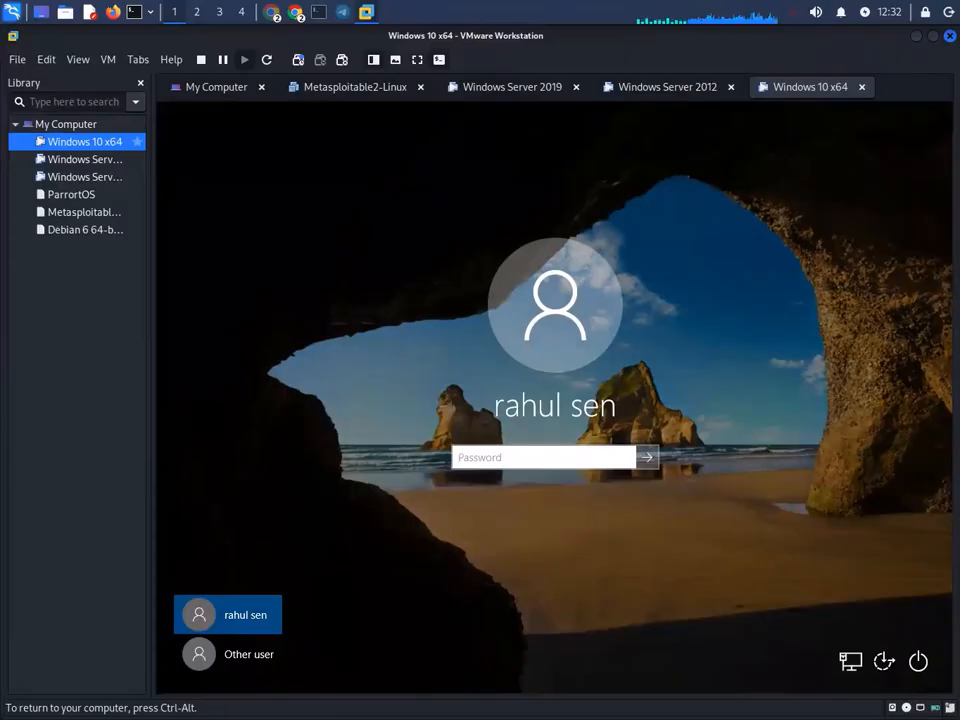
{"action": "type", "text": "•"}
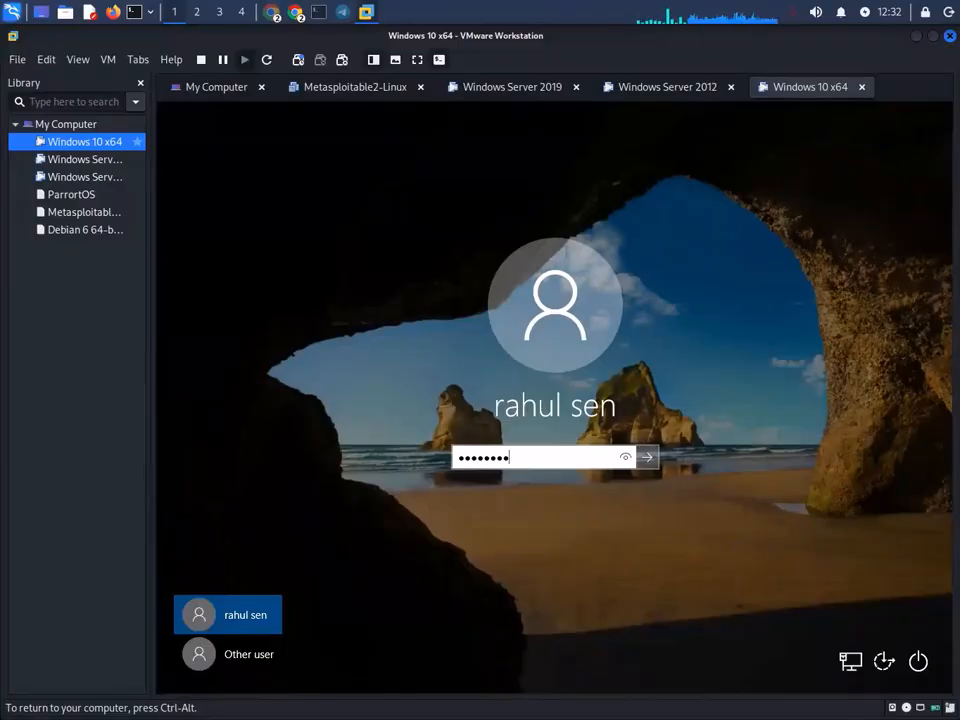
{"action": "key", "text": "BackSpace"}
{"action": "key", "text": "BackSpace"}
{"action": "key", "text": "BackSpace"}
{"action": "key", "text": "BackSpace"}
{"action": "key", "text": "BackSpace"}
{"action": "key", "text": "BackSpace"}
{"action": "key", "text": "BackSpace"}
{"action": "key", "text": "BackSpace"}
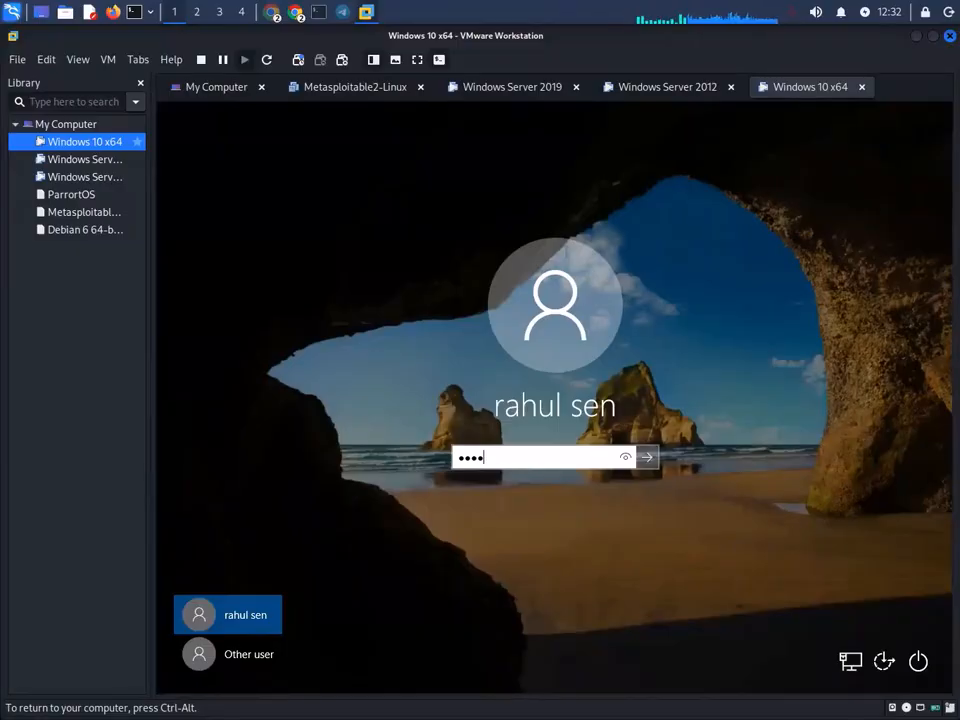
{"action": "type", "text": "•"}
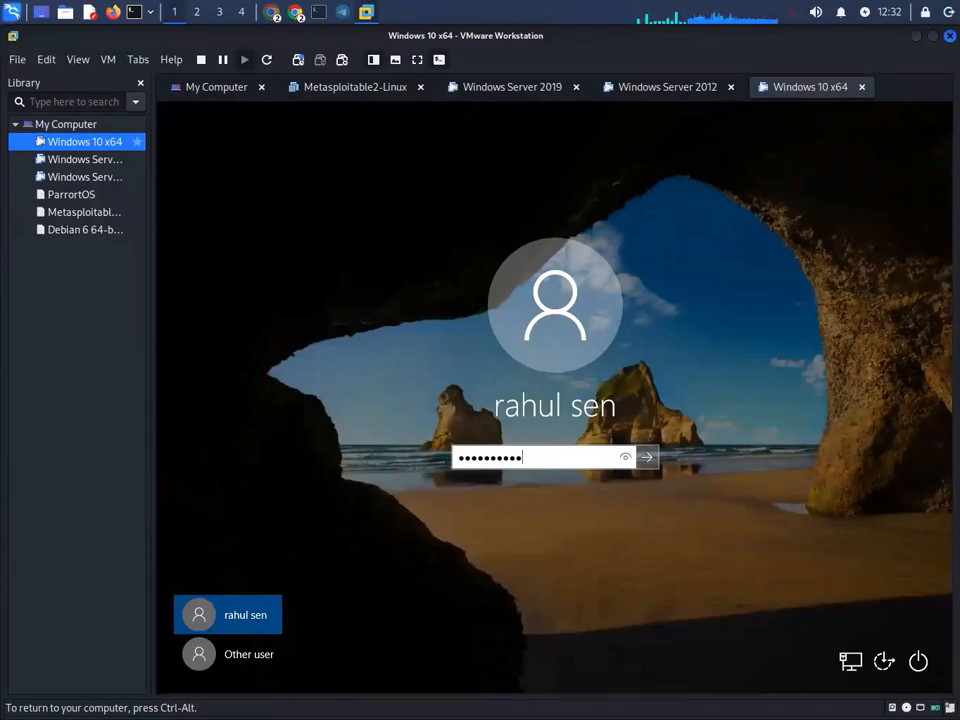
{"action": "key", "text": "Return"}
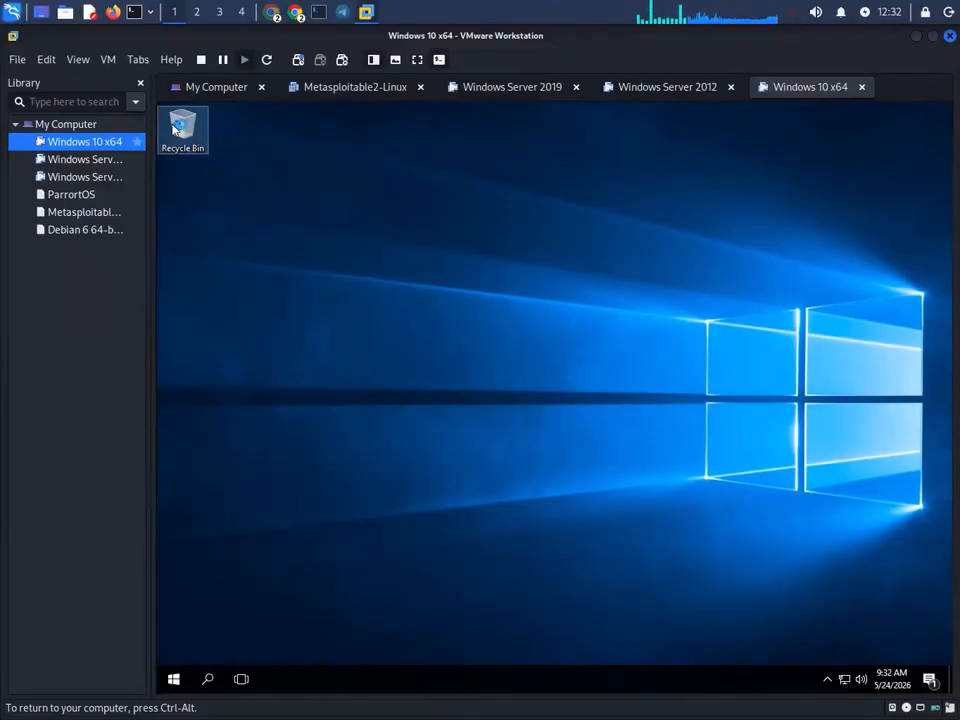
- Refresh This PC, then open and close Local Disk (C:)
{"action": "double_click", "coordinate": [175, 128]}
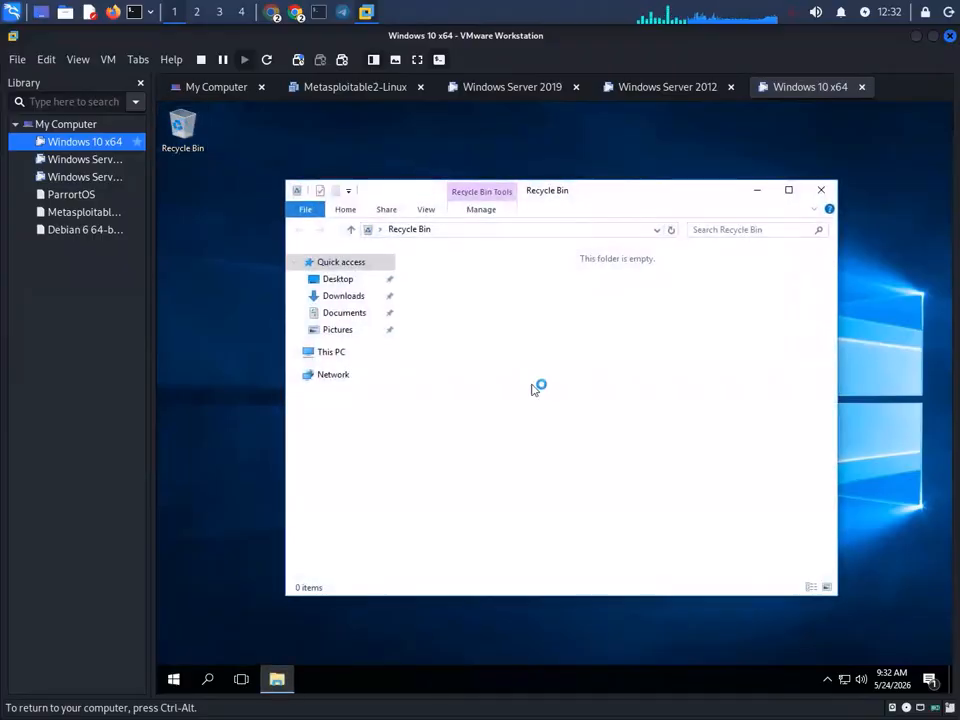
{"action": "left_click", "coordinate": [338, 356]}
{"action": "right_click", "coordinate": [542, 471]}
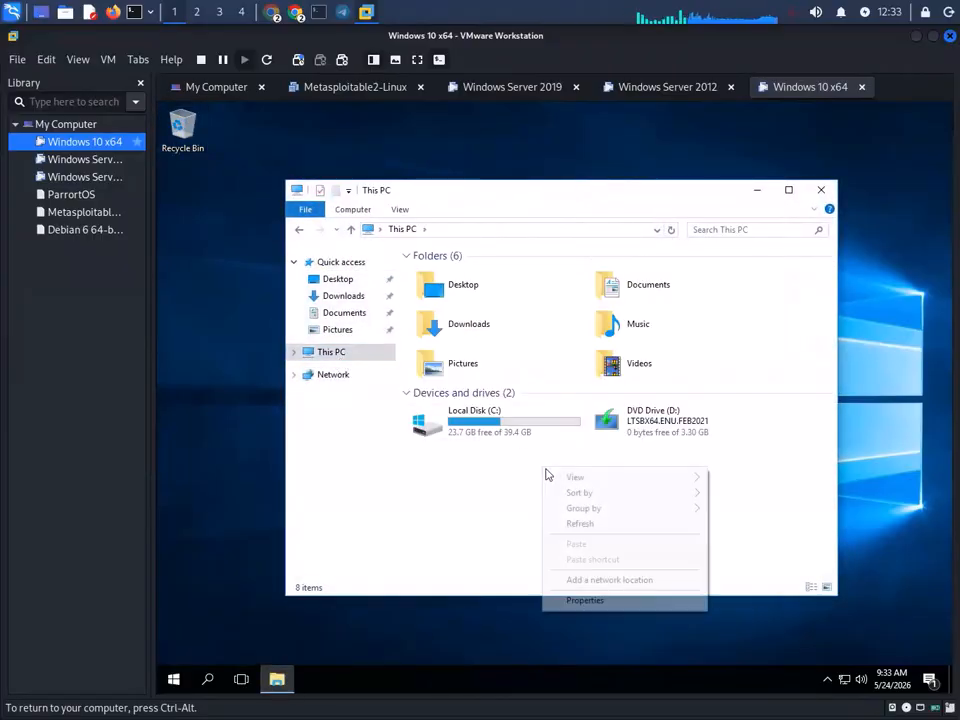
{"action": "left_click", "coordinate": [562, 524]}
{"action": "right_click", "coordinate": [574, 514]}
{"action": "left_click", "coordinate": [611, 566]}
{"action": "double_click", "coordinate": [525, 433]}
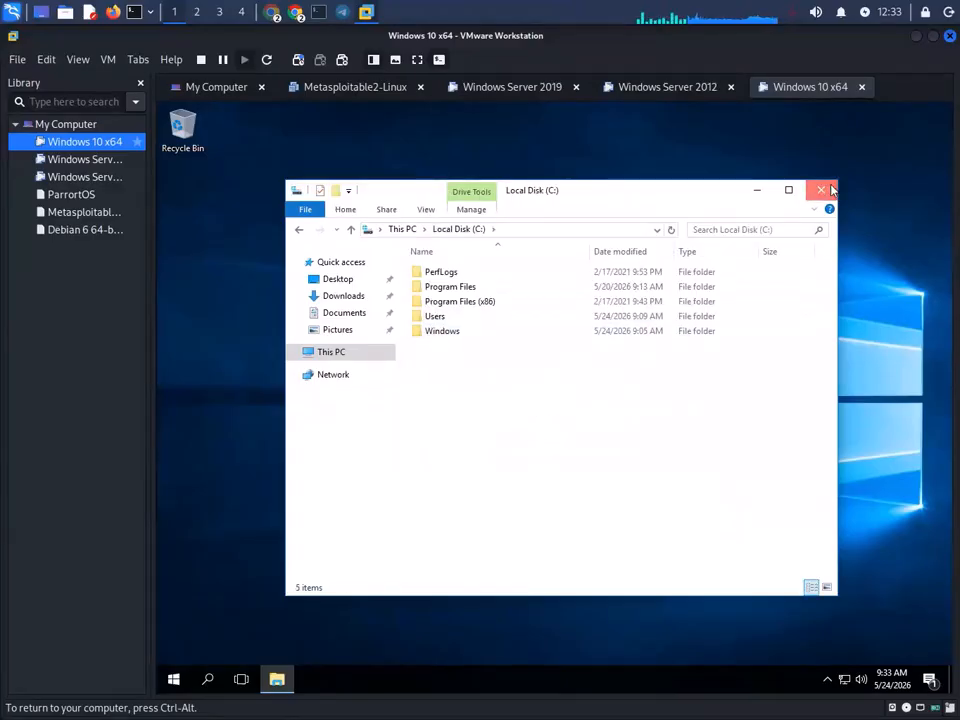
{"action": "left_click", "coordinate": [821, 189]}
- Open the \\192.168.0.102\share folder through the Run prompt
{"action": "key", "text": "super+r"}
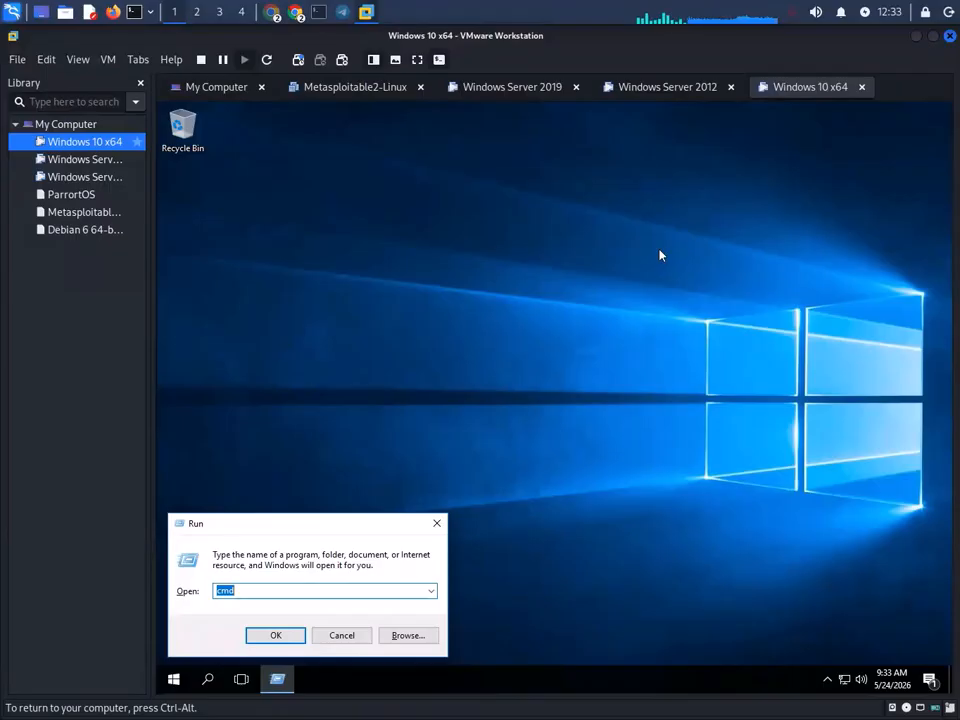
{"action": "type", "text": "\\\\192.1"}
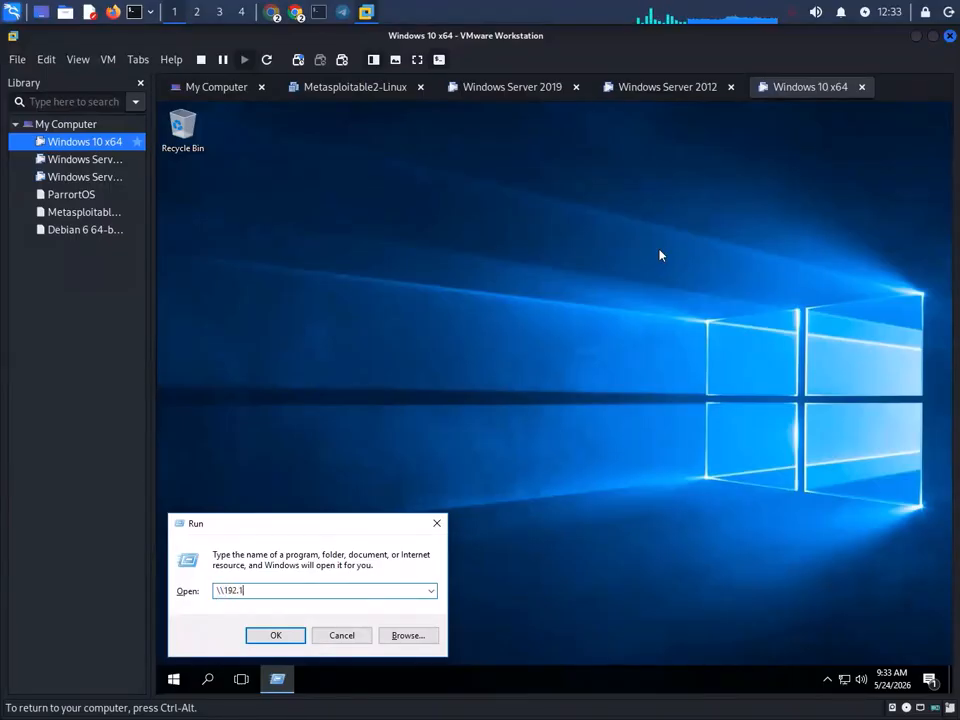
{"action": "type", "text": "68.0.102\\"}
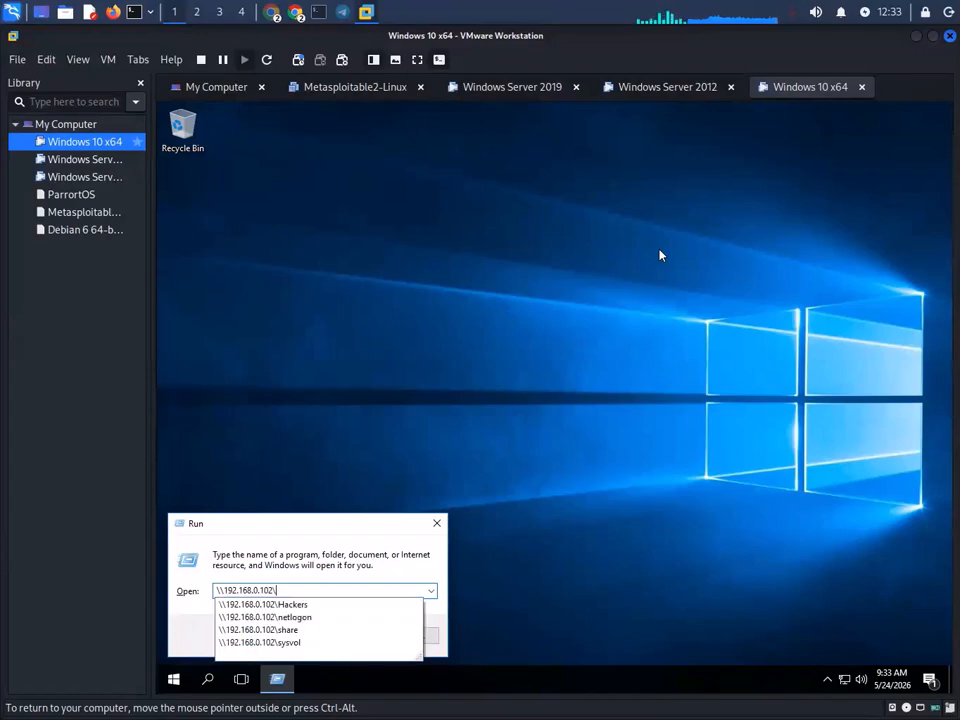
{"action": "key", "text": "Down"}
{"action": "key", "text": "Down"}
{"action": "key", "text": "Down"}
{"action": "key", "text": "Return"}
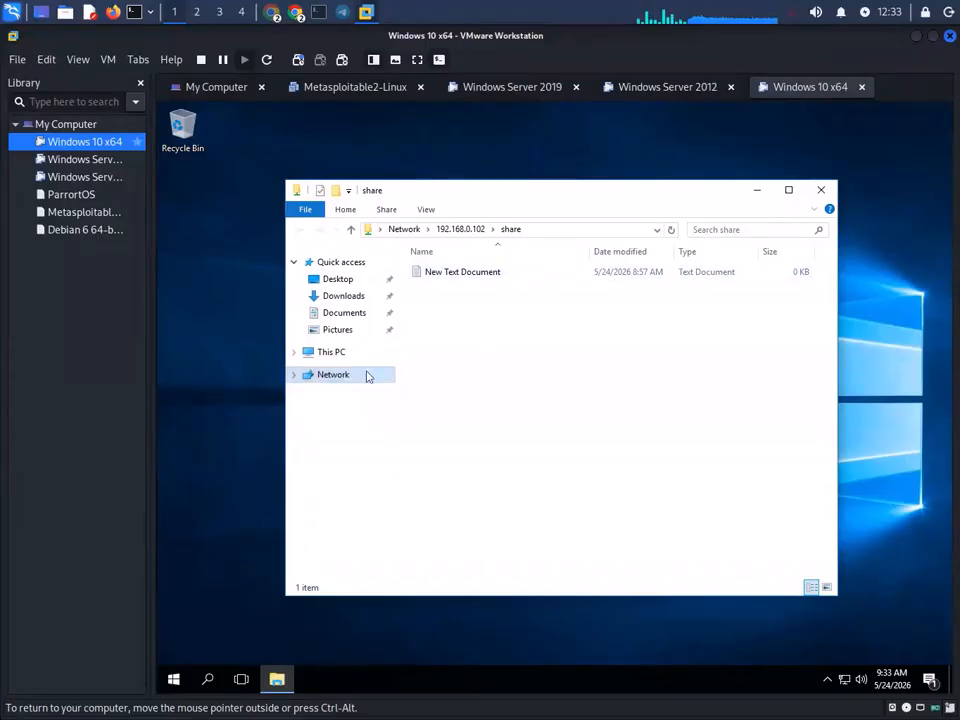
- Return File Explorer to This PC and refresh the view
{"action": "left_click", "coordinate": [351, 353]}
{"action": "right_click", "coordinate": [569, 500]}
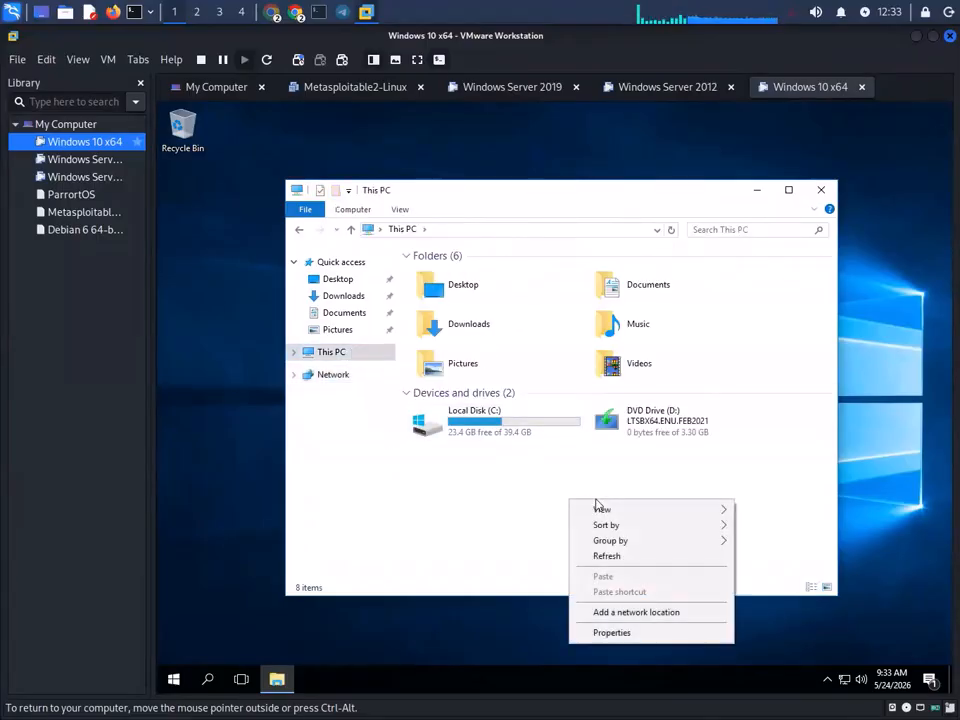
{"action": "left_click", "coordinate": [606, 554]}
{"action": "right_click", "coordinate": [584, 524]}
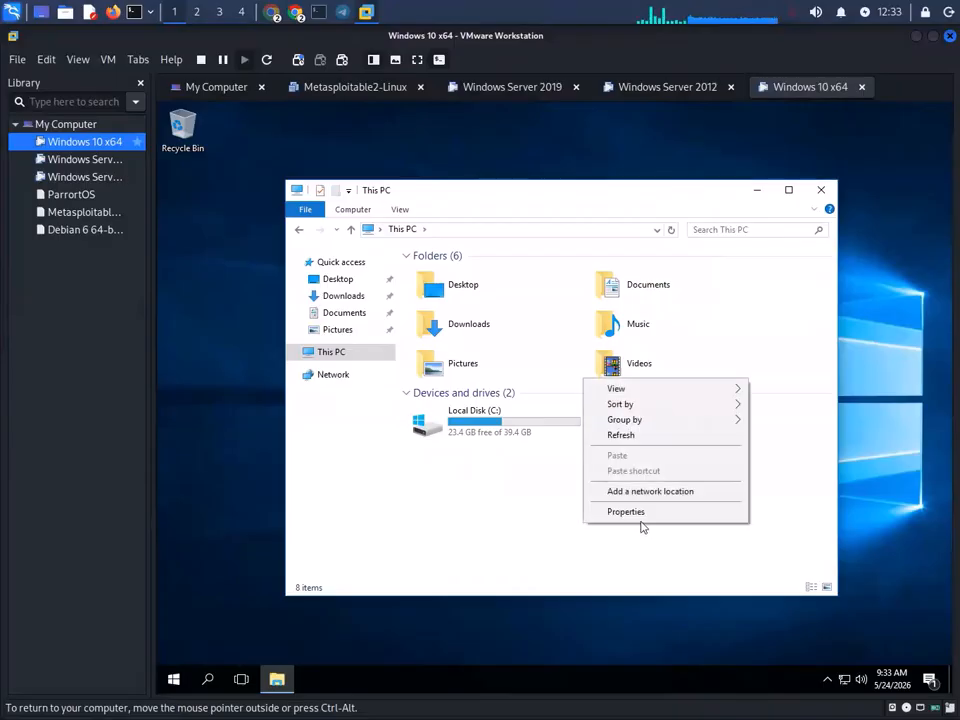
- Refresh This PC and cycle through the VM tabs back to Windows 10 x64
{"action": "left_click", "coordinate": [646, 435]}
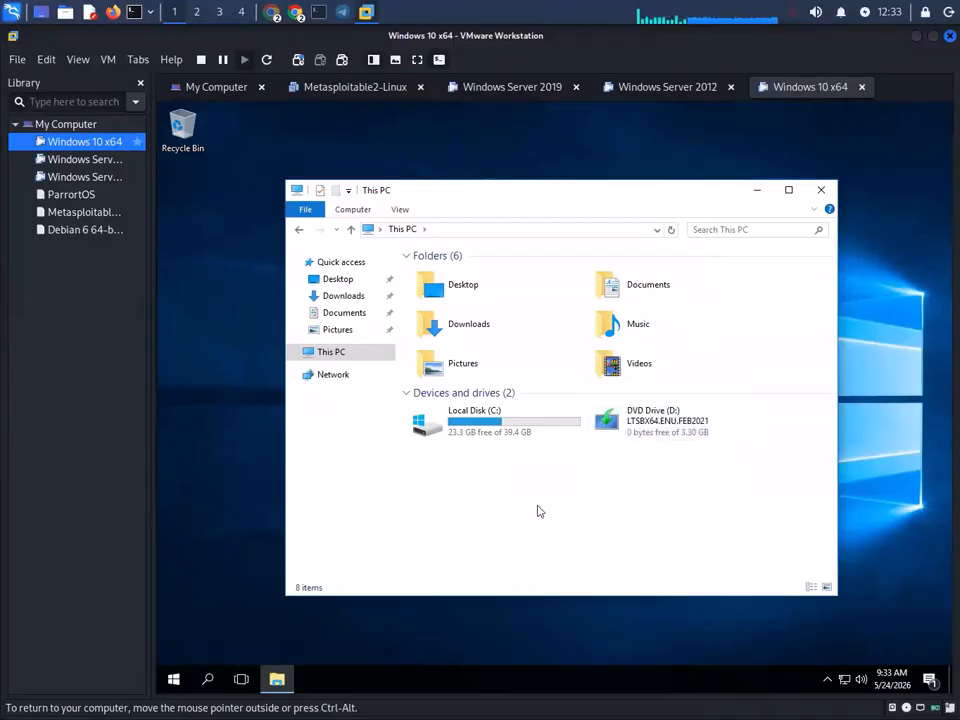
{"action": "left_click", "coordinate": [695, 98]}
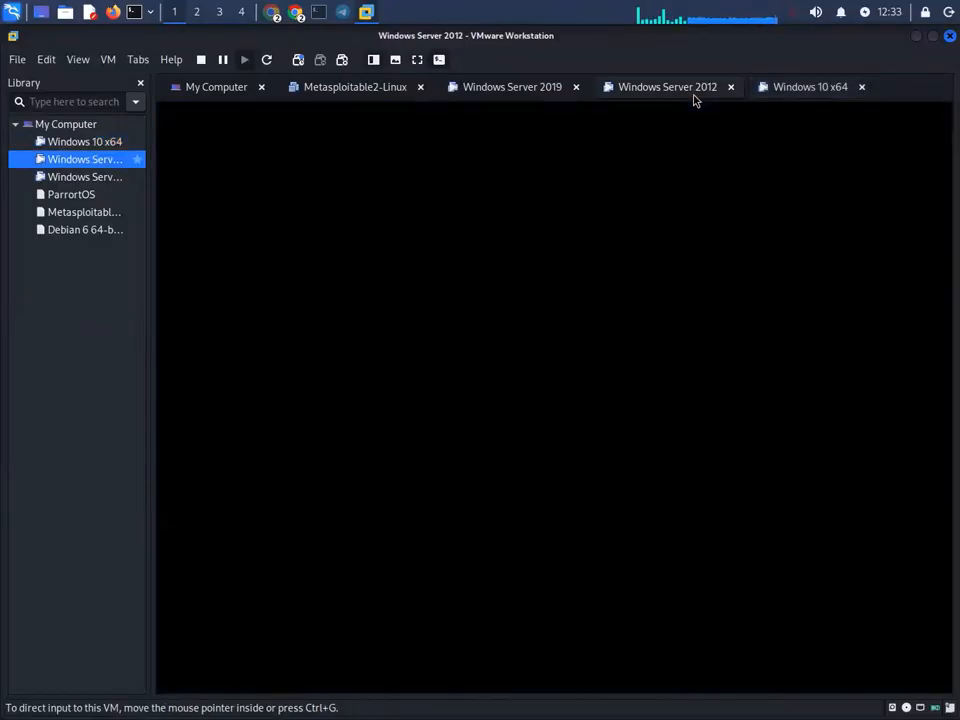
{"action": "left_click", "coordinate": [512, 88]}
{"action": "left_click", "coordinate": [800, 86]}
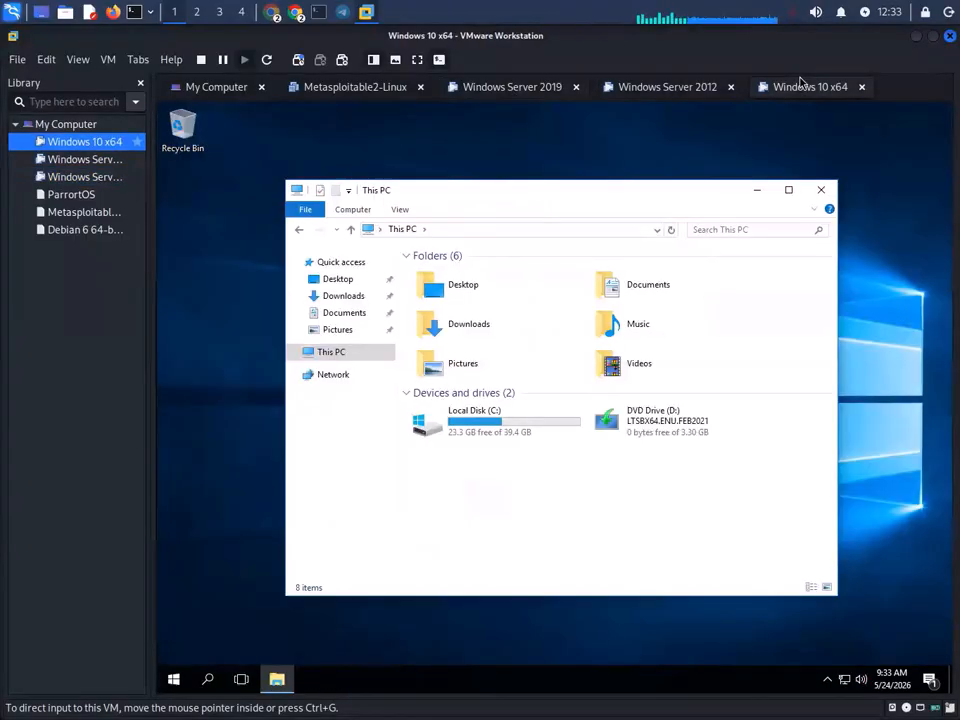
- Search 'cont' and open Control Panel on the Windows 10 VM
{"action": "left_click", "coordinate": [205, 681]}
{"action": "type", "text": "cm"}
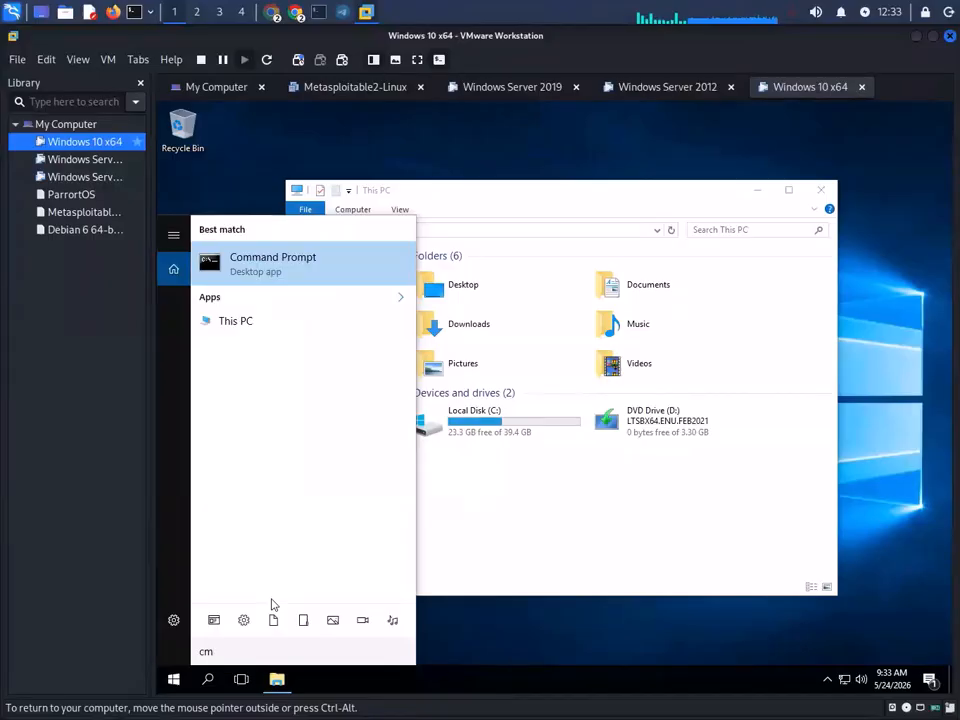
{"action": "key", "text": "BackSpace"}
{"action": "type", "text": "ont"}
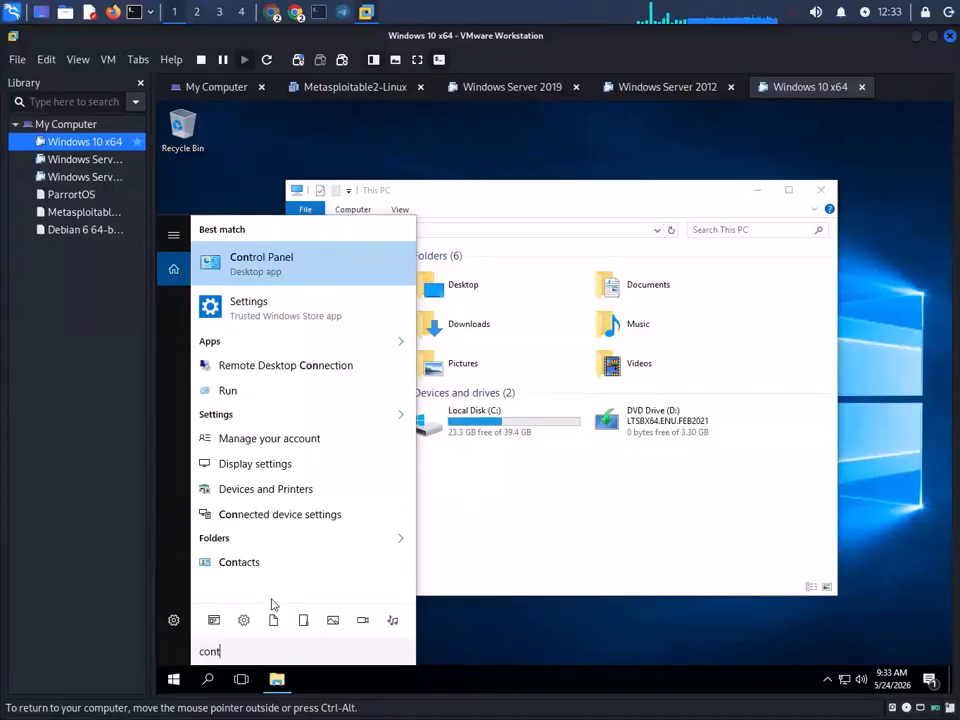
{"action": "left_click", "coordinate": [280, 266]}
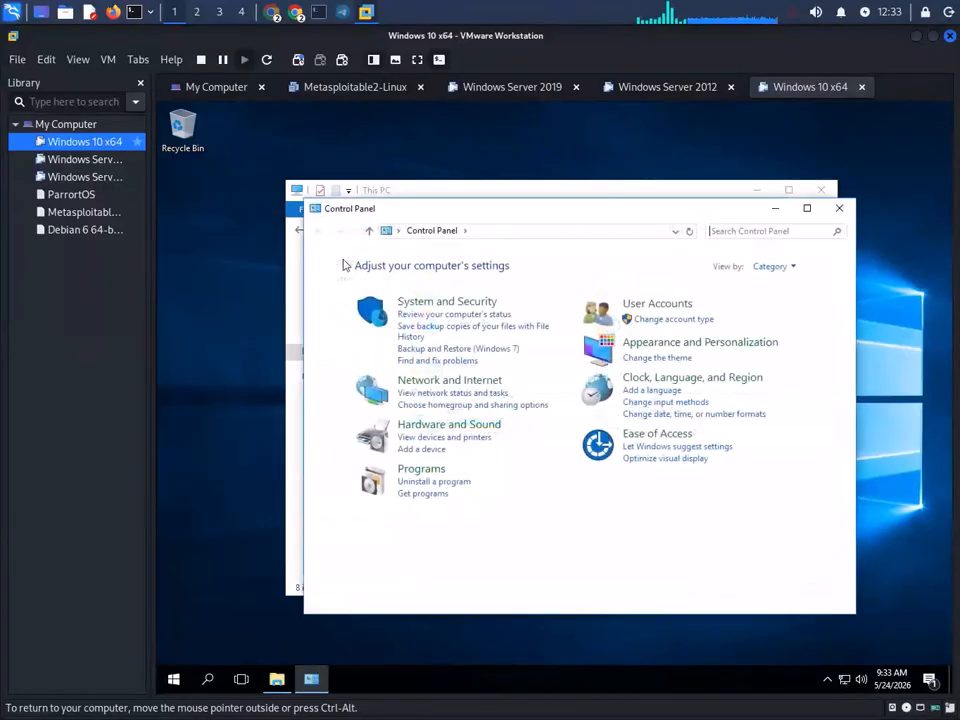
- Browse Control Panel in large-icon and category views, close it, and switch to Windows Server 2019
{"action": "left_click", "coordinate": [768, 268]}
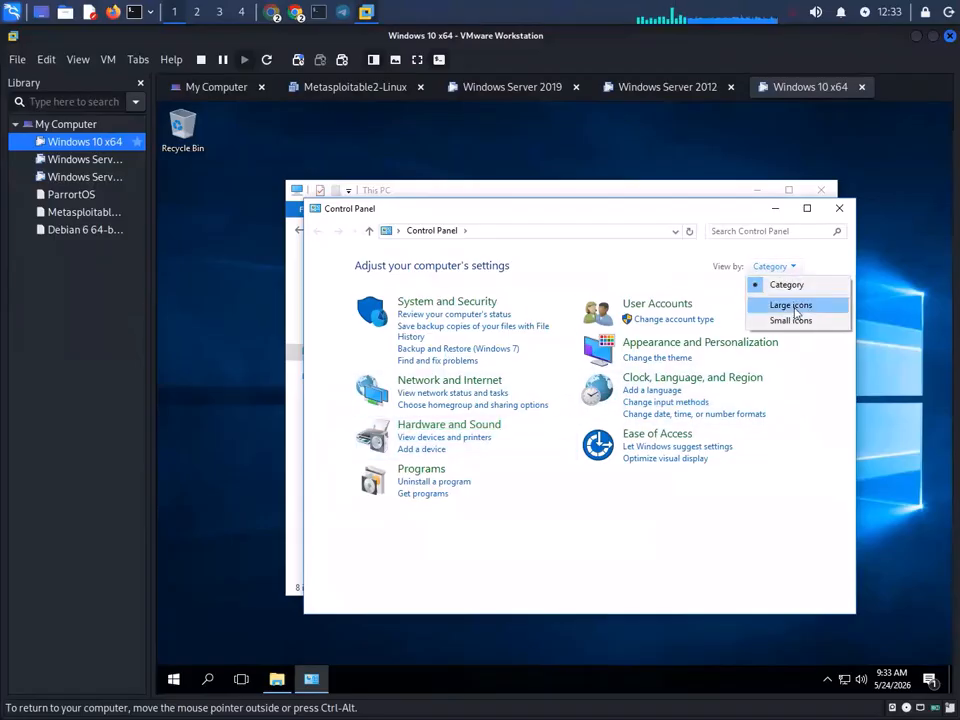
{"action": "left_click", "coordinate": [782, 304]}
{"action": "left_click", "coordinate": [808, 207]}
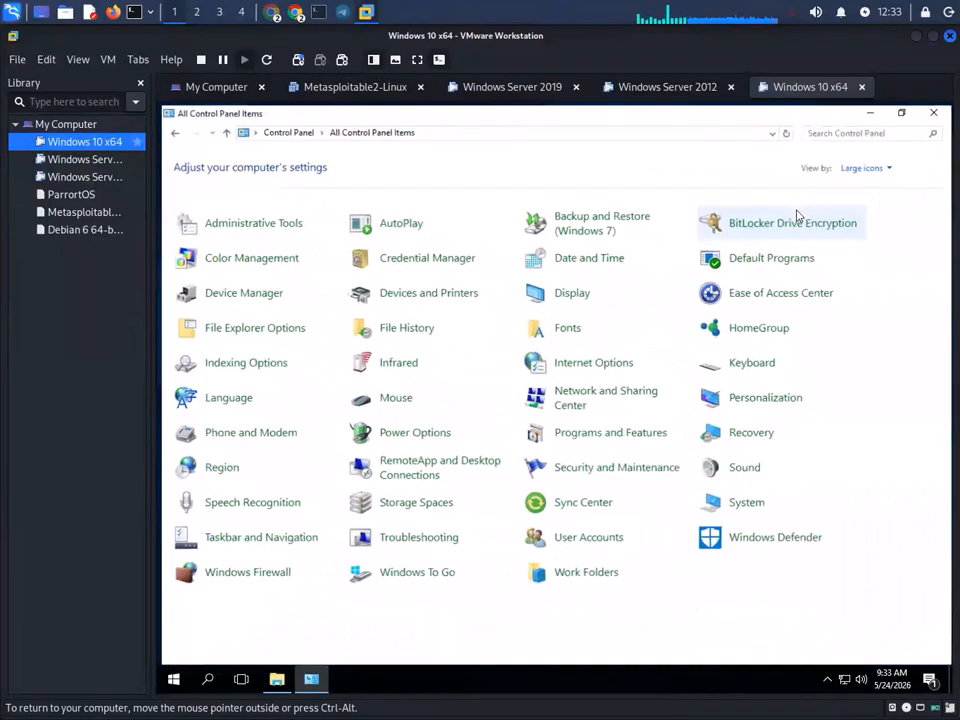
{"action": "left_click", "coordinate": [170, 129]}
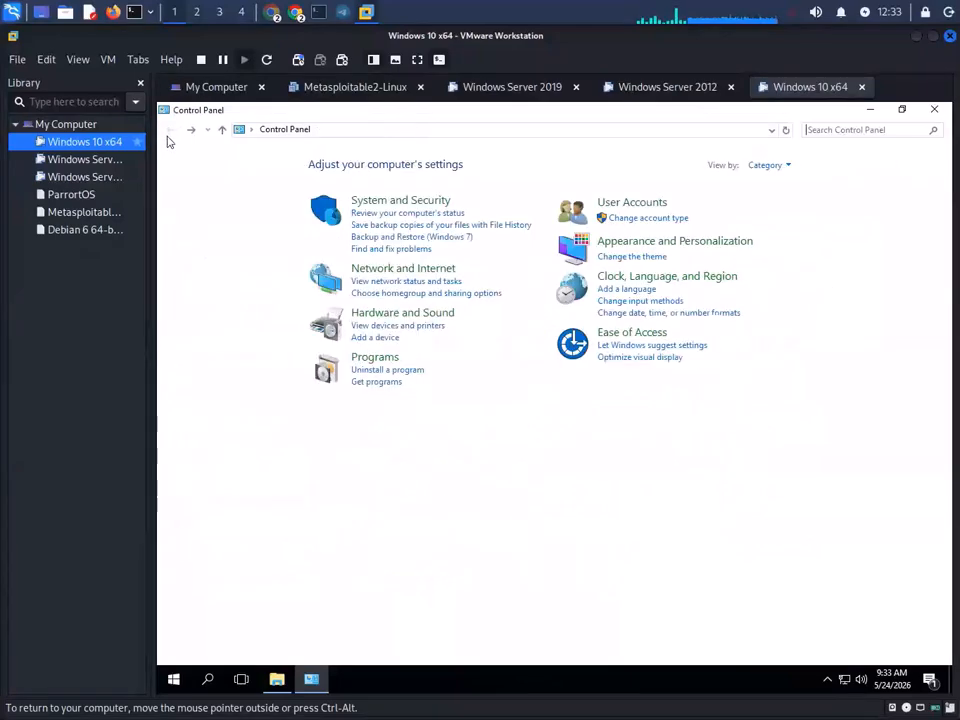
{"action": "left_click", "coordinate": [877, 129]}
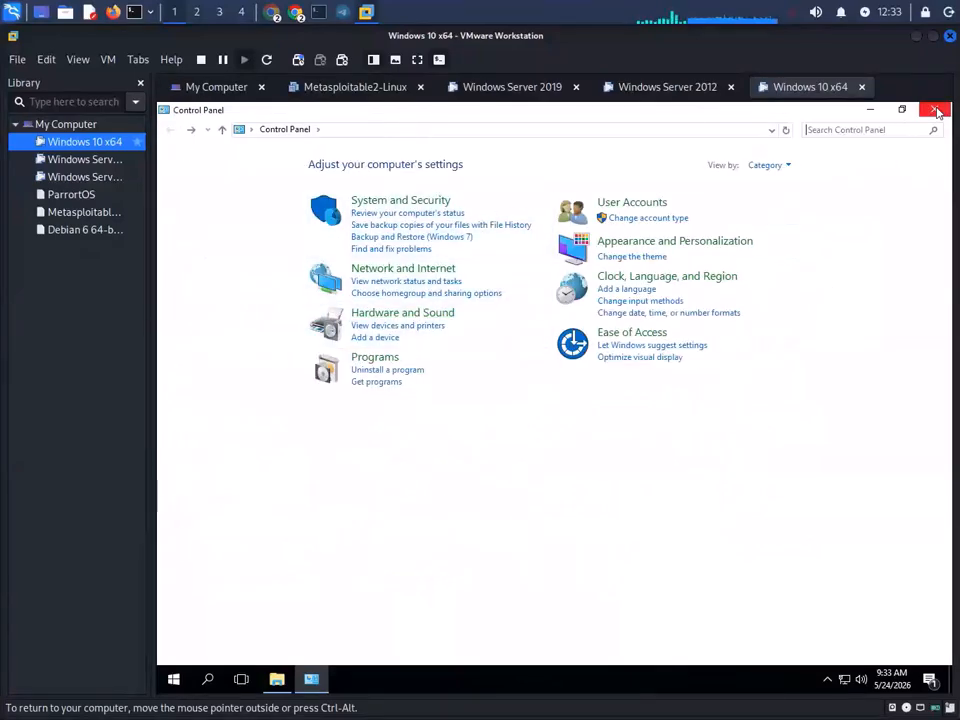
{"action": "left_click", "coordinate": [936, 110]}
{"action": "left_click", "coordinate": [505, 88]}
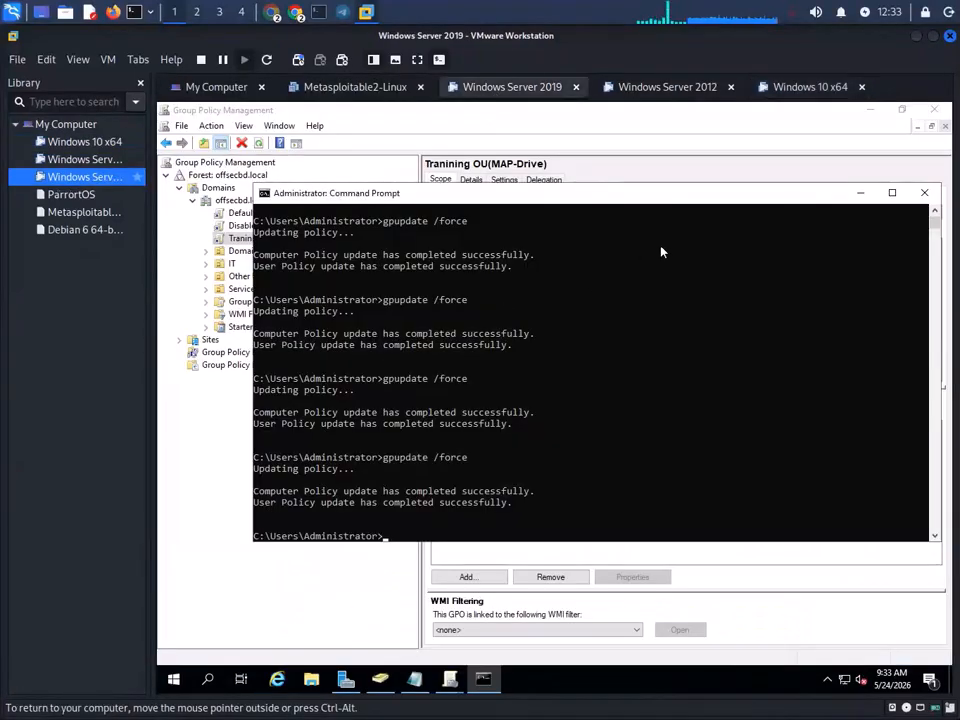
- Close Command Prompt and create the 'Control Panel Access Disable' GPO linked under offsecbd.local
{"action": "left_click", "coordinate": [923, 193]}
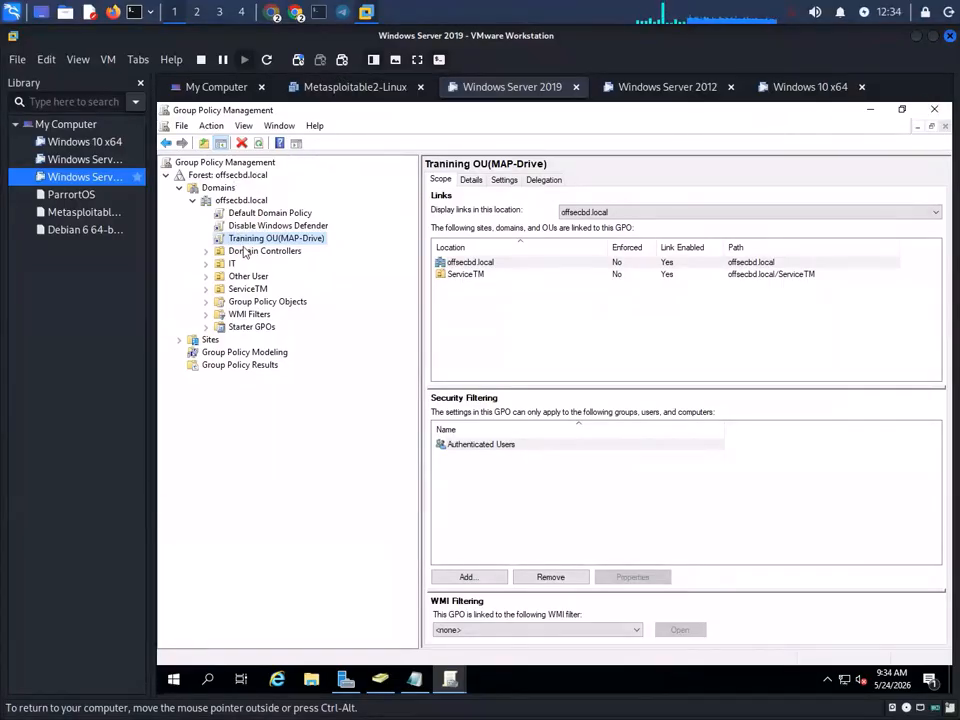
{"action": "right_click", "coordinate": [256, 200]}
{"action": "left_click", "coordinate": [286, 210]}
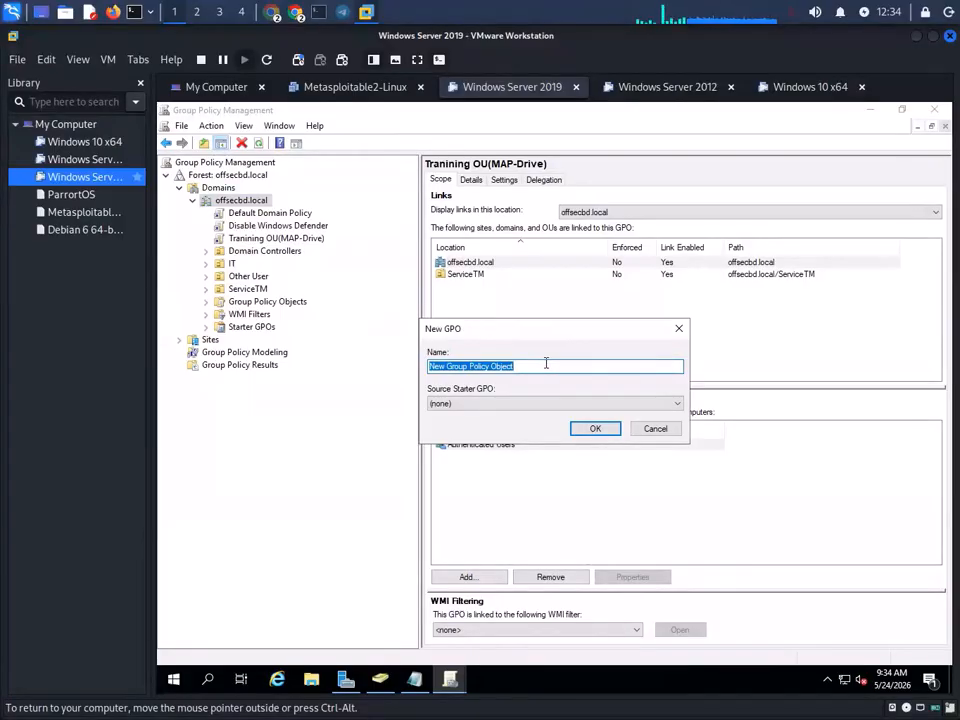
{"action": "type", "text": "Contro"}
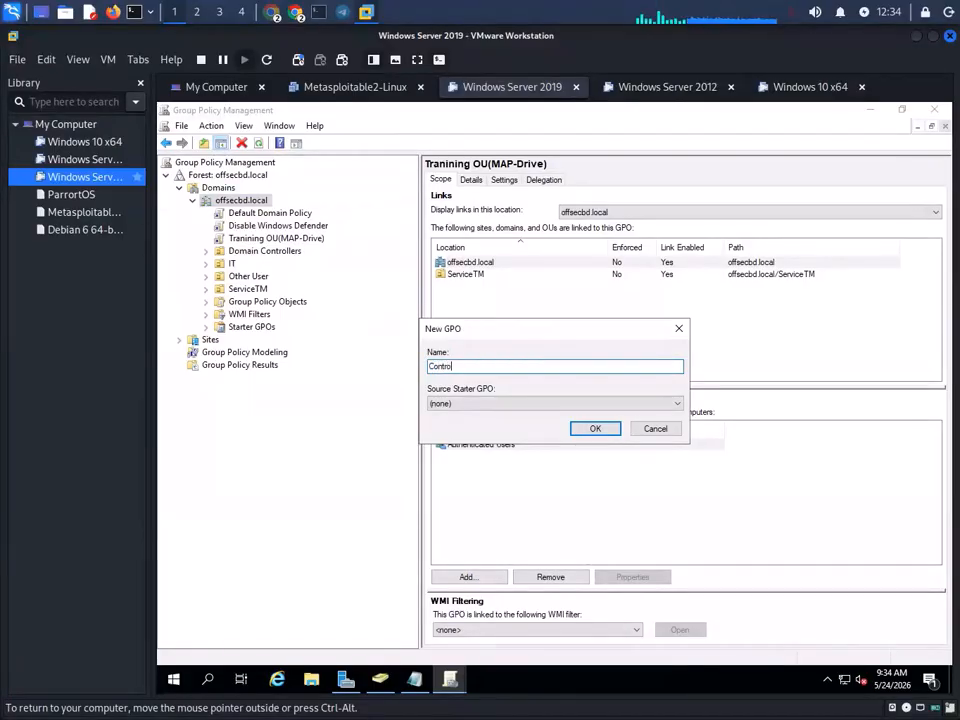
{"action": "type", "text": "l Panel"}
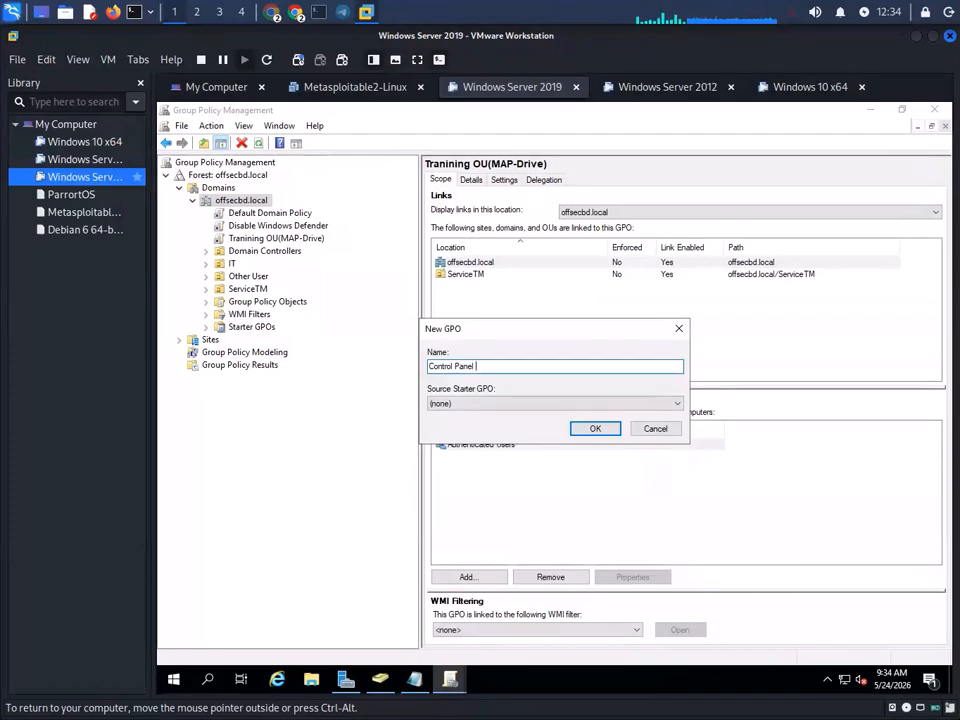
{"action": "type", "text": "Access Disable"}
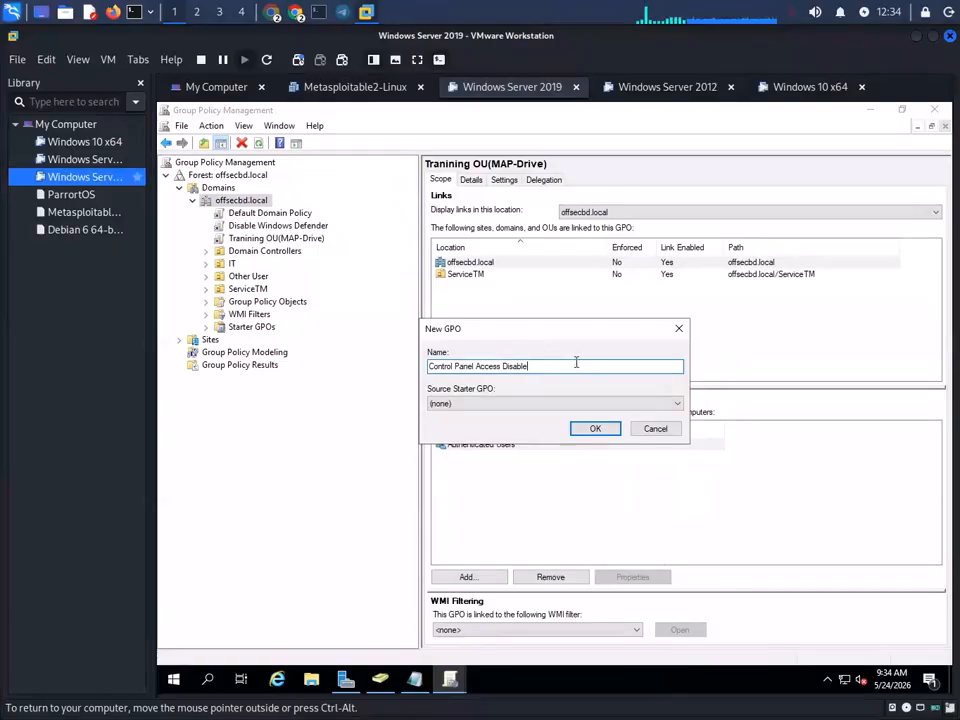
{"action": "left_click", "coordinate": [598, 428]}
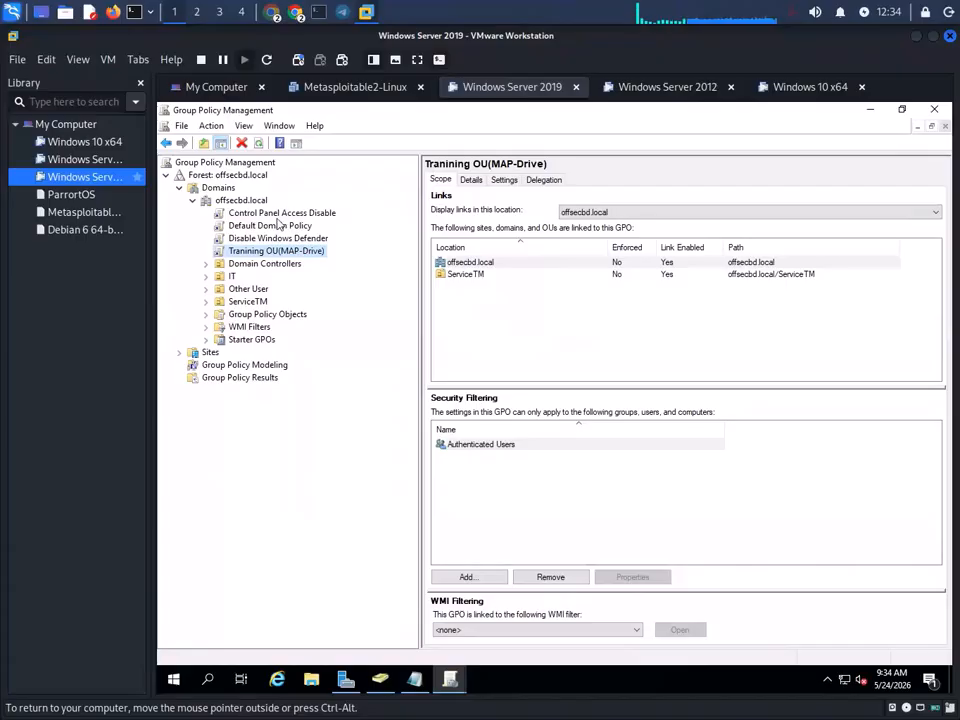
{"action": "left_click", "coordinate": [286, 213]}
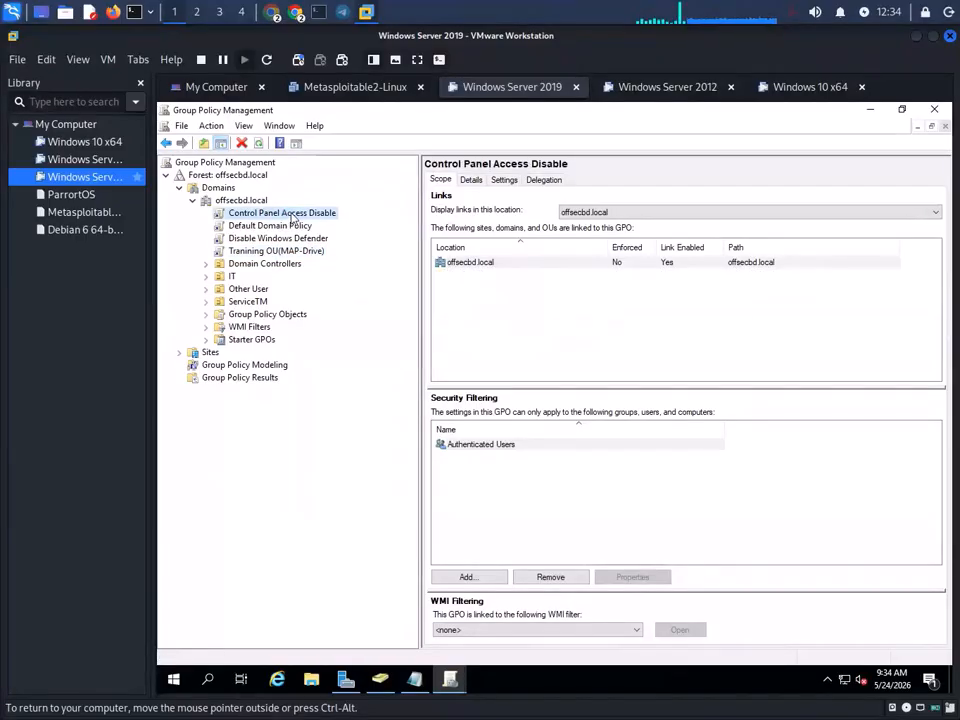
- Edit the GPO and navigate to User Configuration > Administrative Templates > Control Panel
{"action": "right_click", "coordinate": [291, 216]}
{"action": "left_click", "coordinate": [330, 222]}
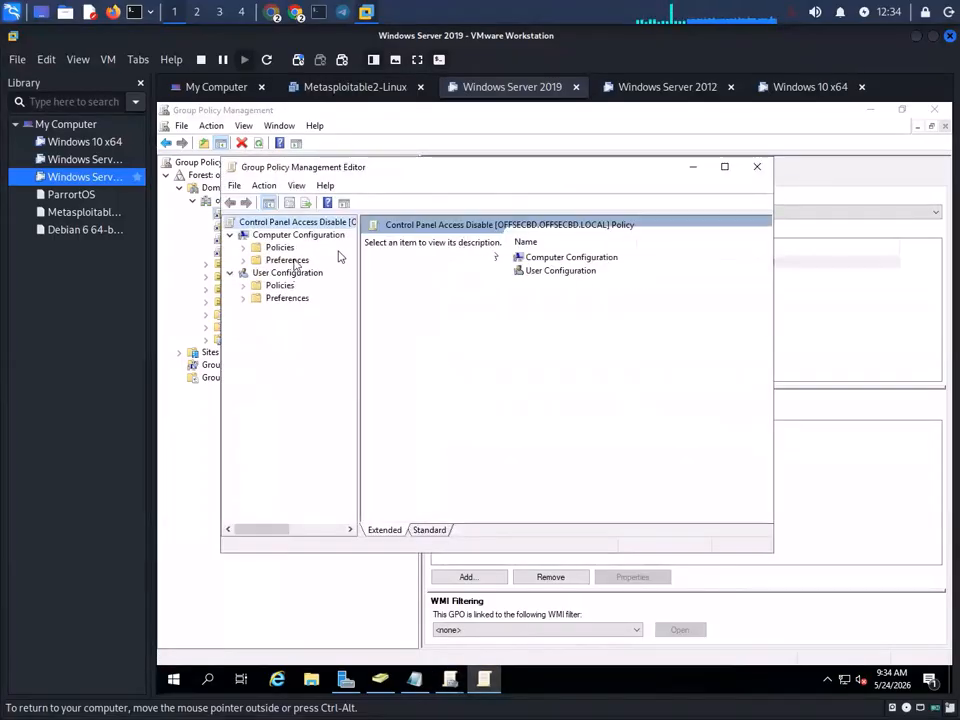
{"action": "double_click", "coordinate": [281, 249]}
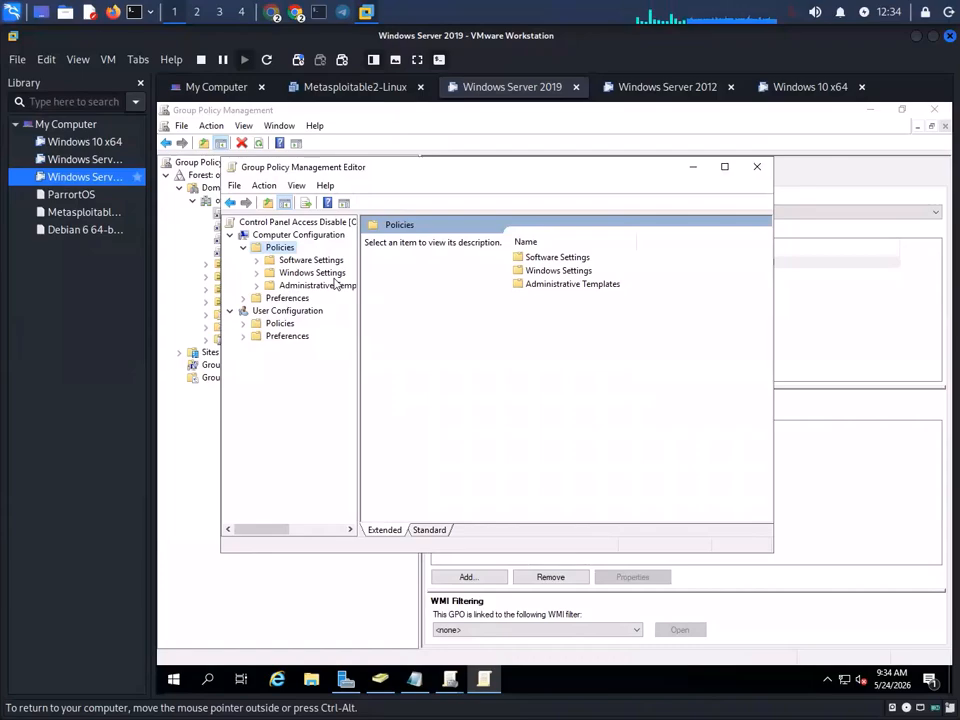
{"action": "left_click", "coordinate": [243, 248]}
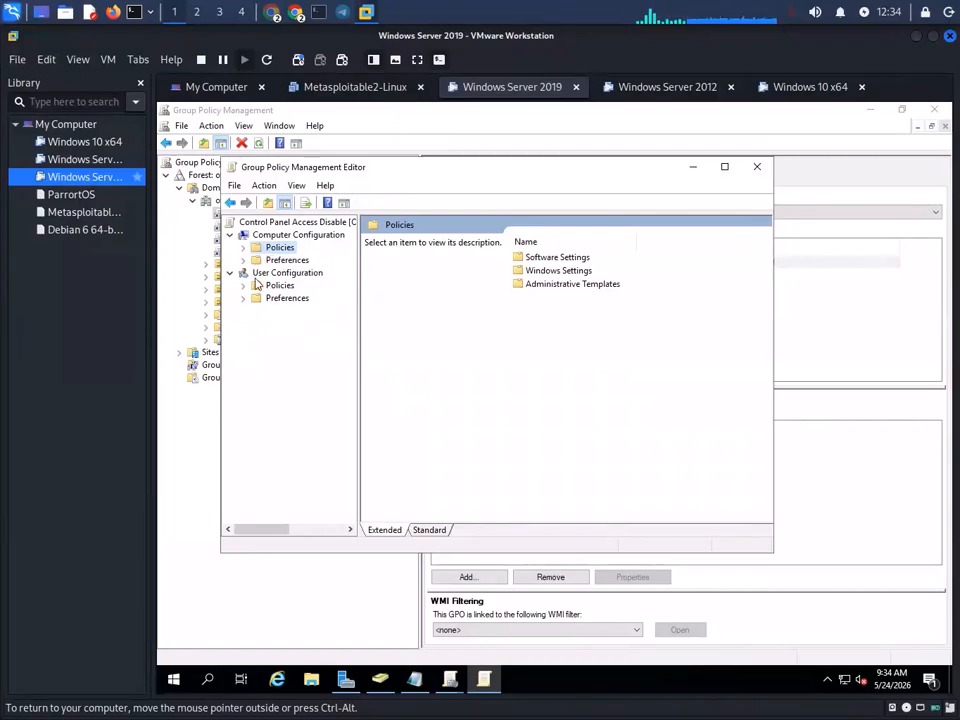
{"action": "double_click", "coordinate": [276, 286]}
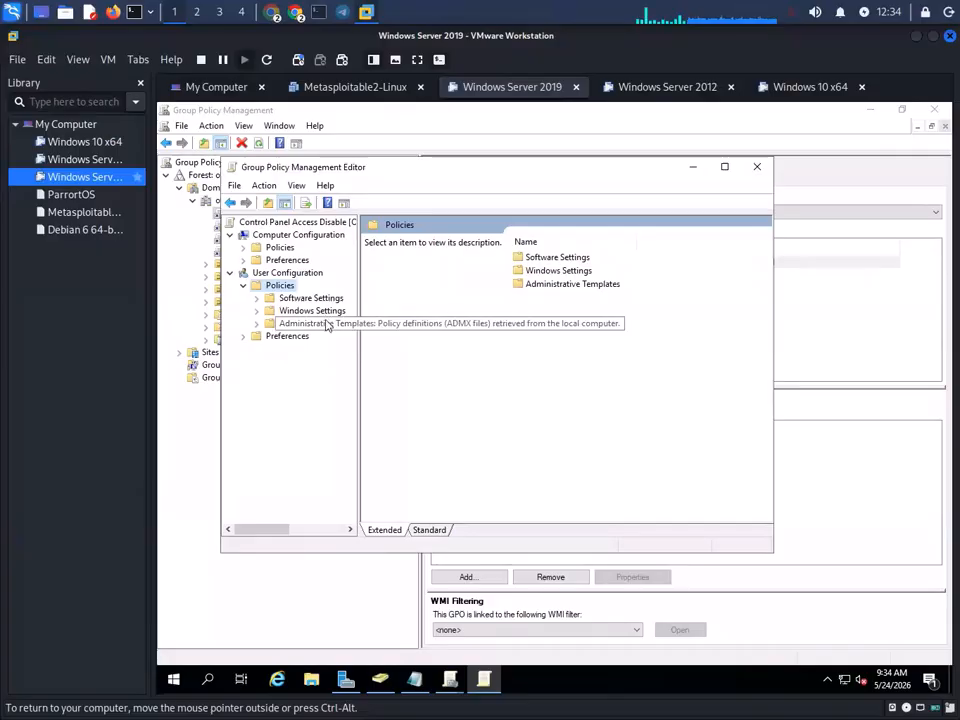
{"action": "double_click", "coordinate": [325, 326]}
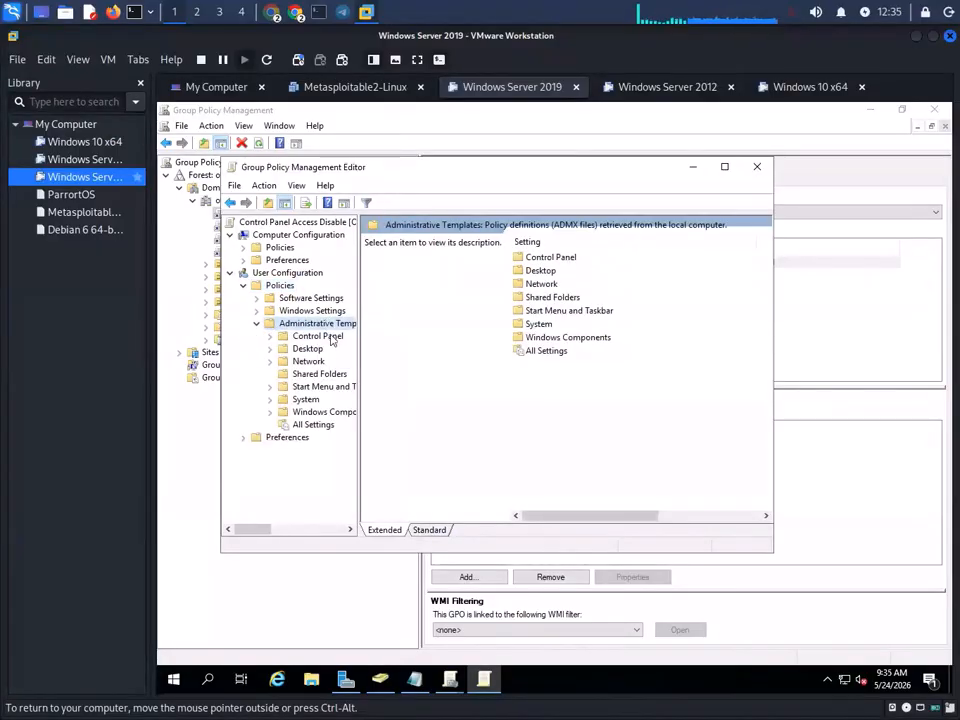
{"action": "double_click", "coordinate": [318, 336]}
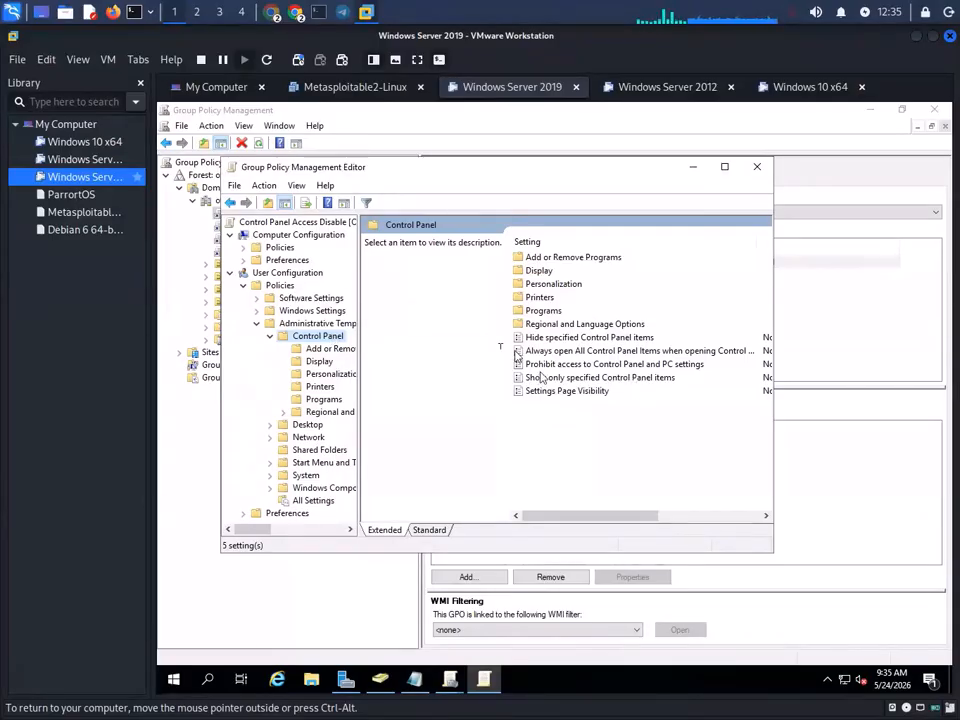
{"action": "left_click", "coordinate": [615, 364]}
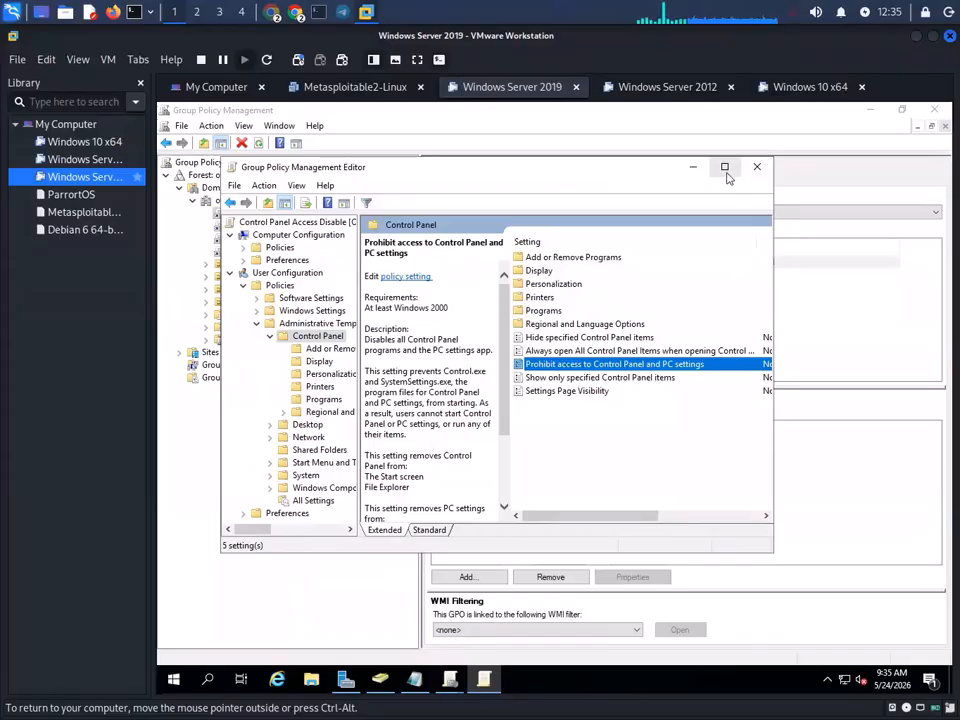
{"action": "left_click", "coordinate": [725, 167]}
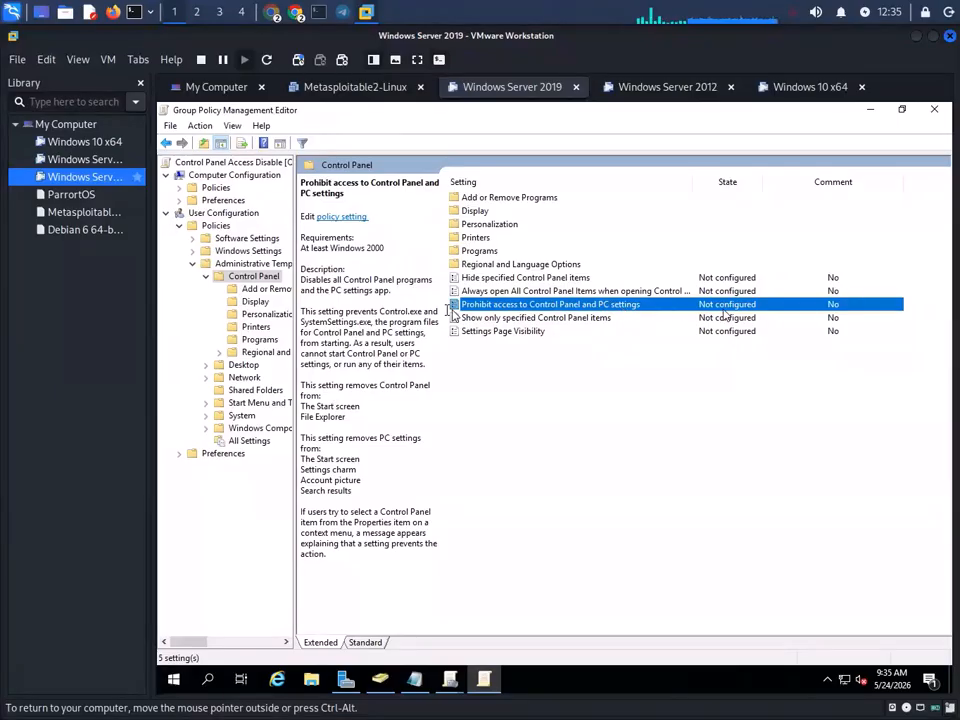
- Set 'Prohibit access to Control Panel and PC settings' to Enabled, apply, and close the editor
{"action": "double_click", "coordinate": [605, 310]}
{"action": "left_click", "coordinate": [193, 209]}
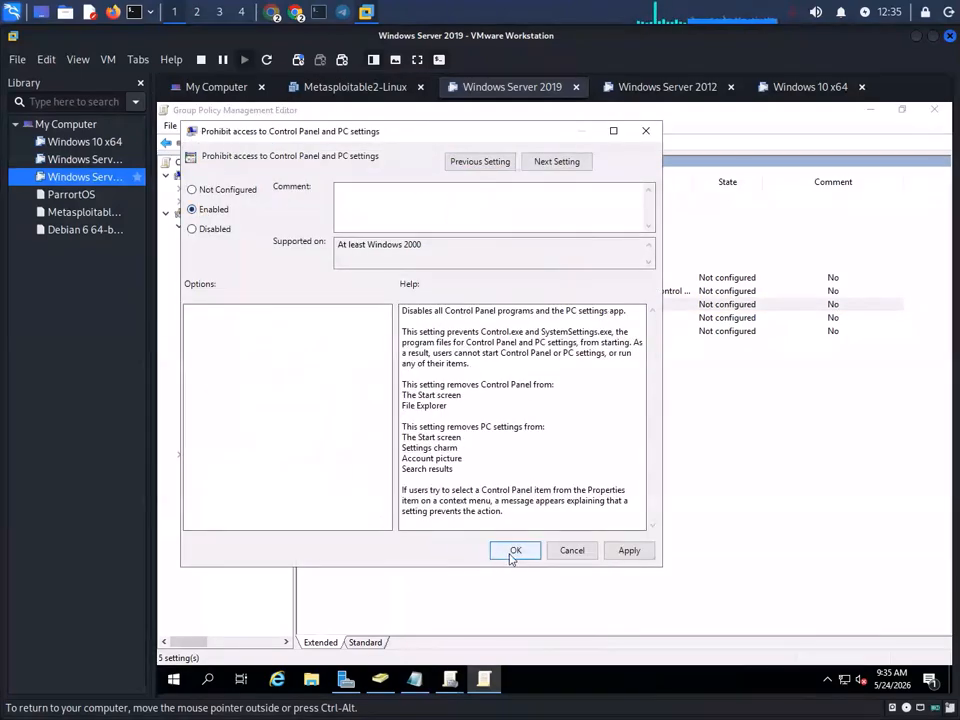
{"action": "left_click", "coordinate": [632, 556]}
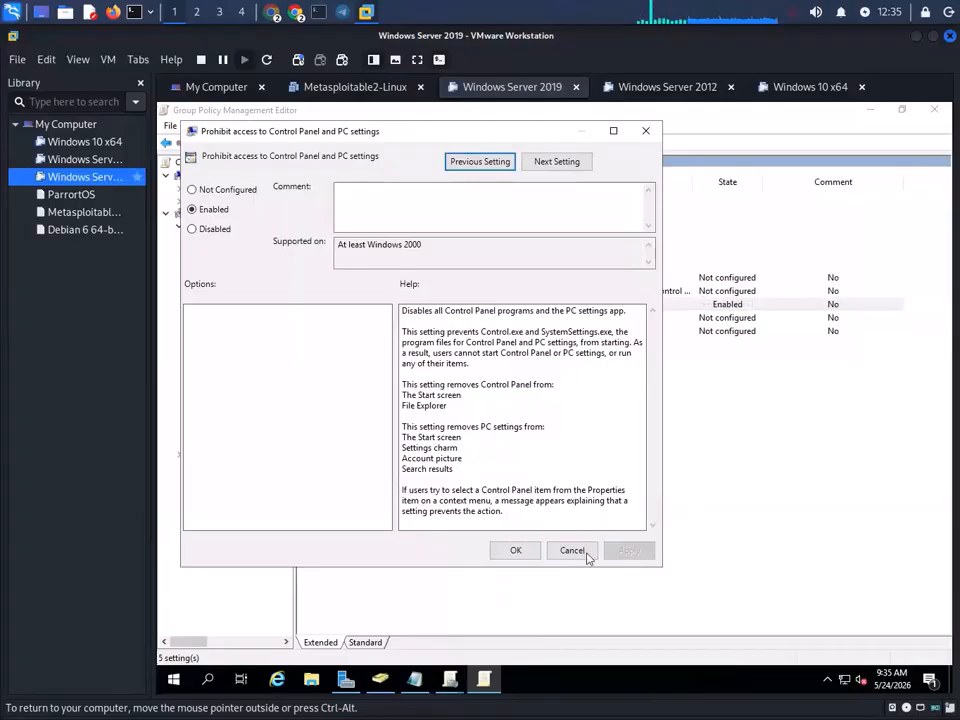
{"action": "left_click", "coordinate": [515, 551]}
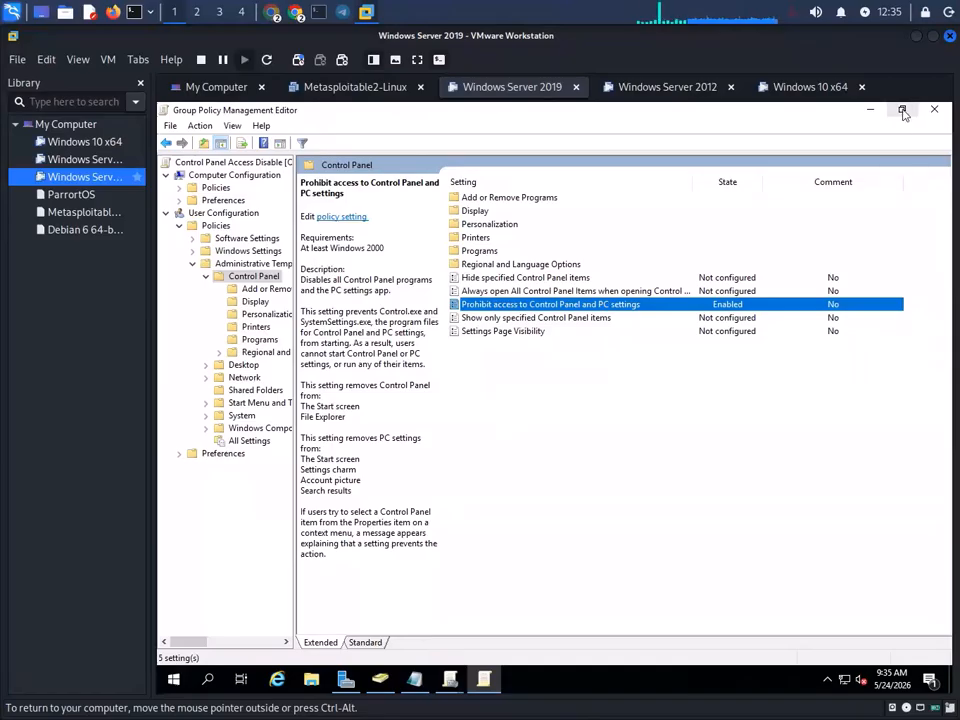
{"action": "left_click", "coordinate": [934, 109]}
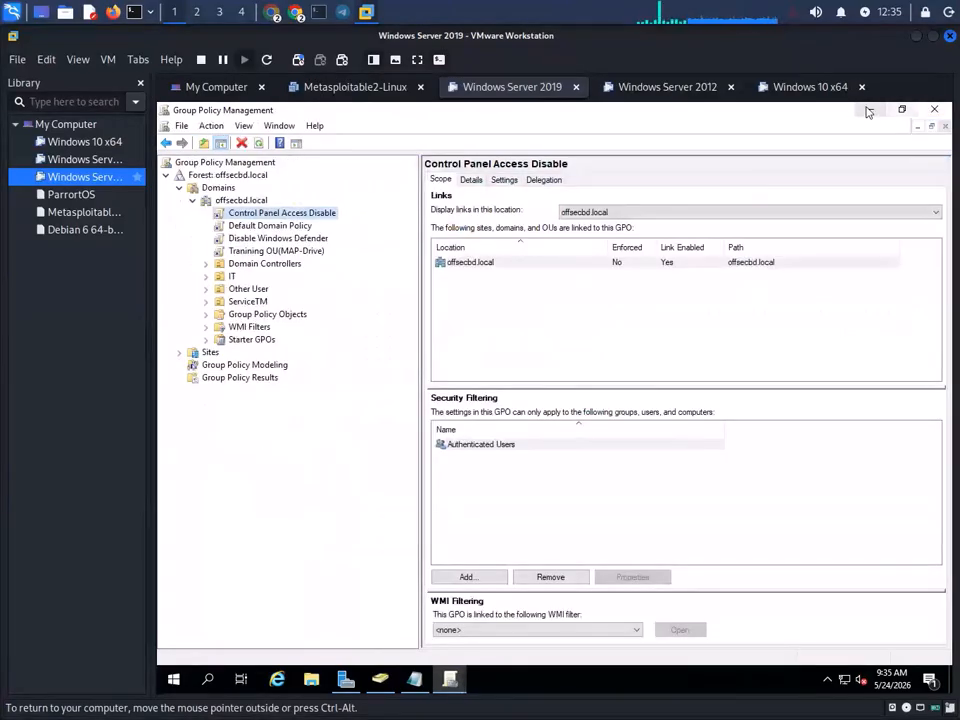
- Minimize Group Policy Management and open Command Prompt as administrator on the server
{"action": "left_click", "coordinate": [869, 109]}
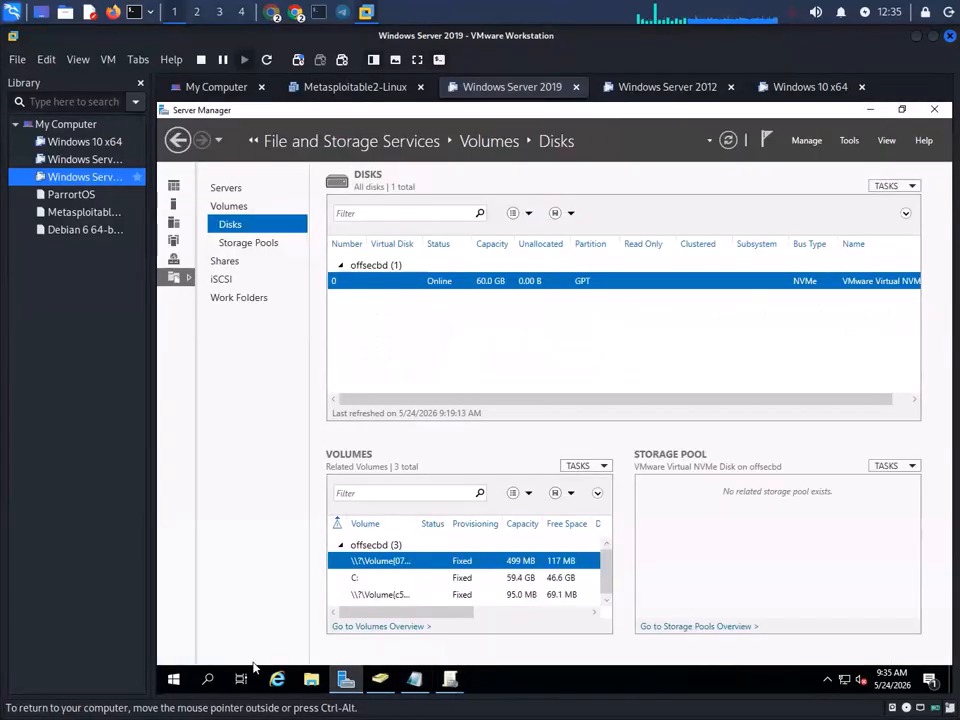
{"action": "left_click", "coordinate": [208, 679]}
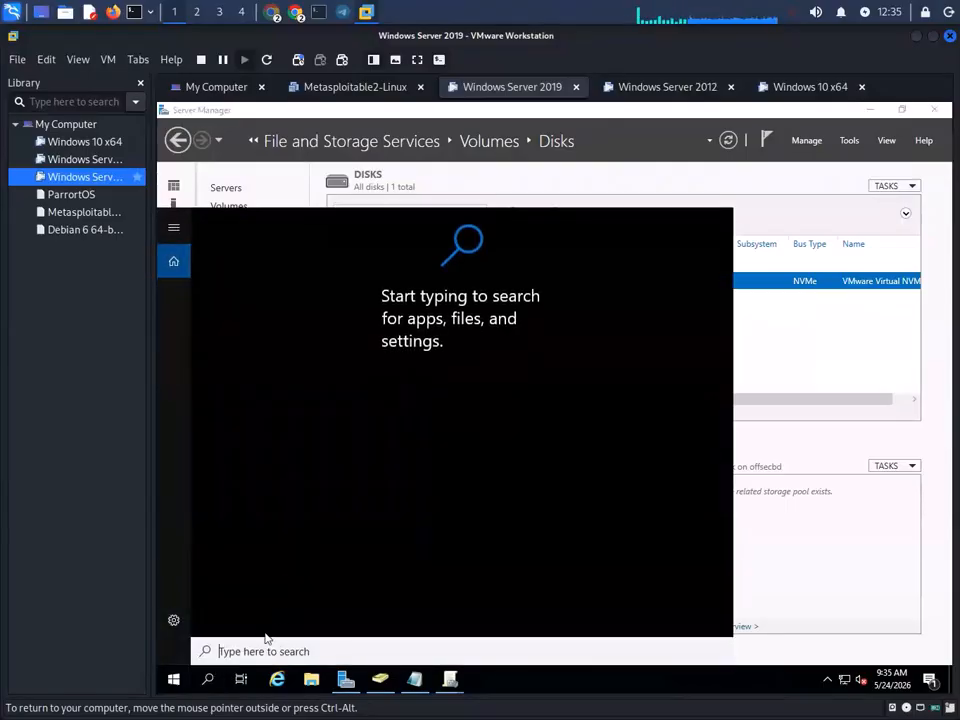
{"action": "type", "text": "cmd"}
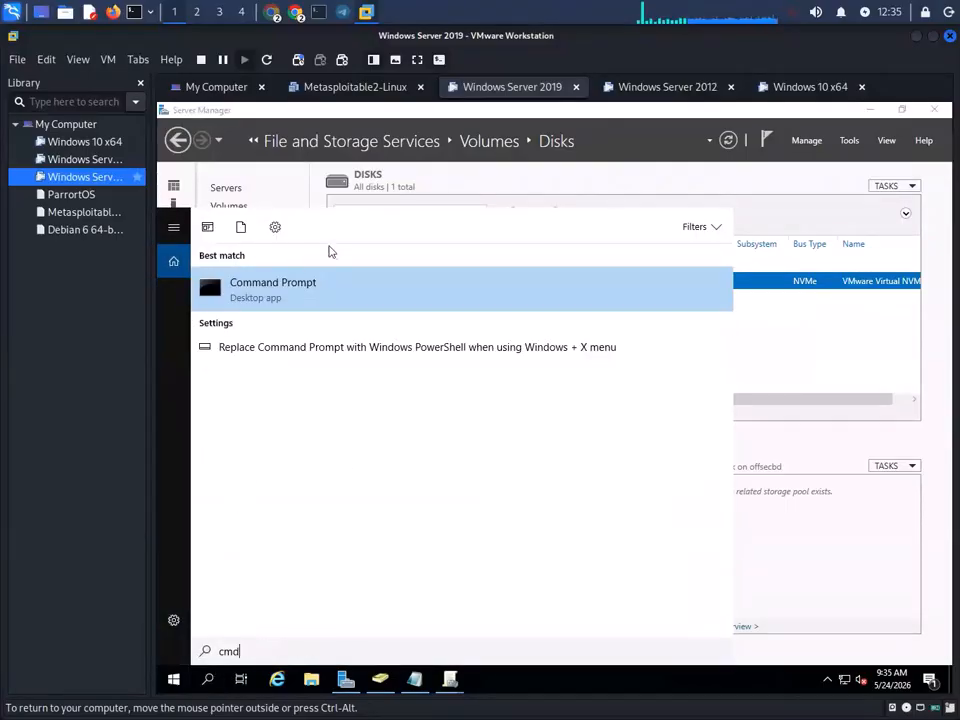
{"action": "right_click", "coordinate": [278, 290]}
{"action": "left_click", "coordinate": [308, 302]}
{"action": "left_click", "coordinate": [511, 370]}
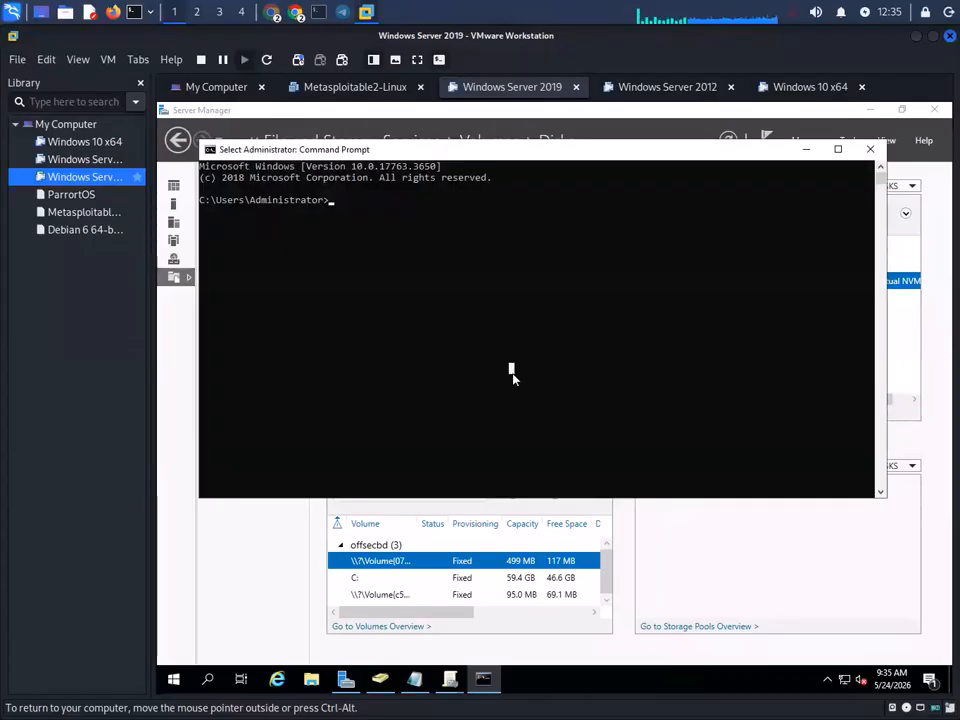
- Run gpupdate /force, then move to the Windows 10 x64 VM
{"action": "type", "text": "gp"}
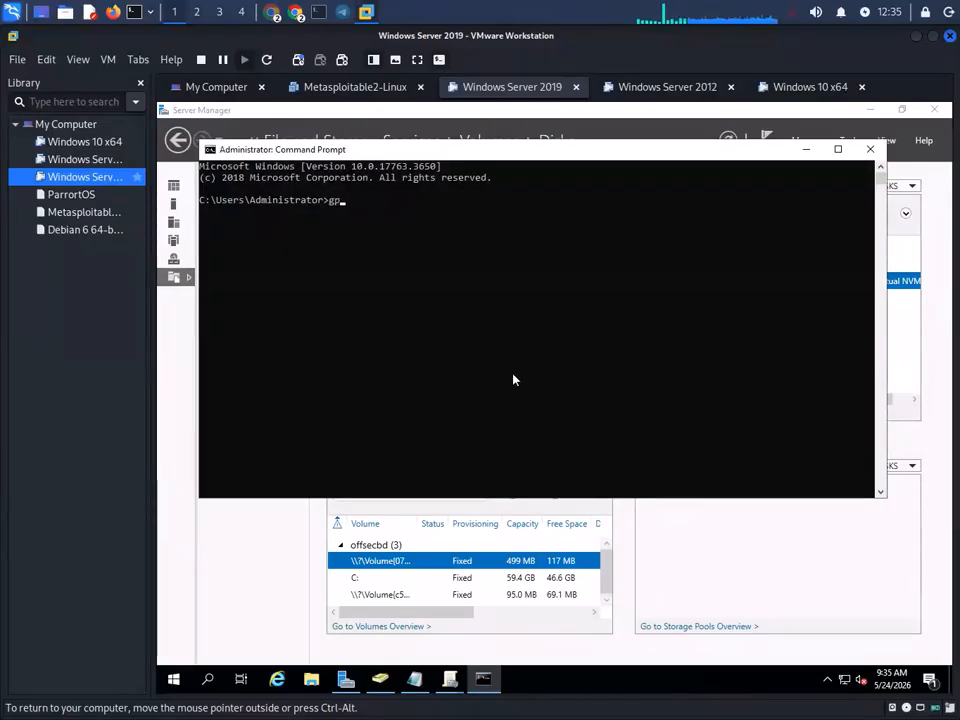
{"action": "type", "text": "update /force"}
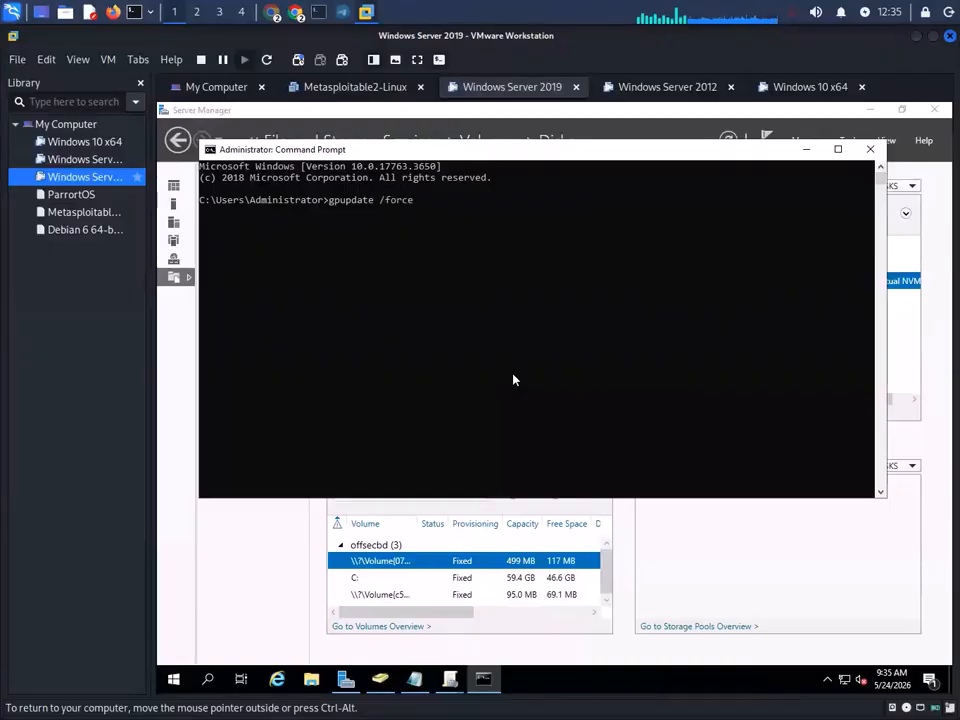
{"action": "key", "text": "Return"}
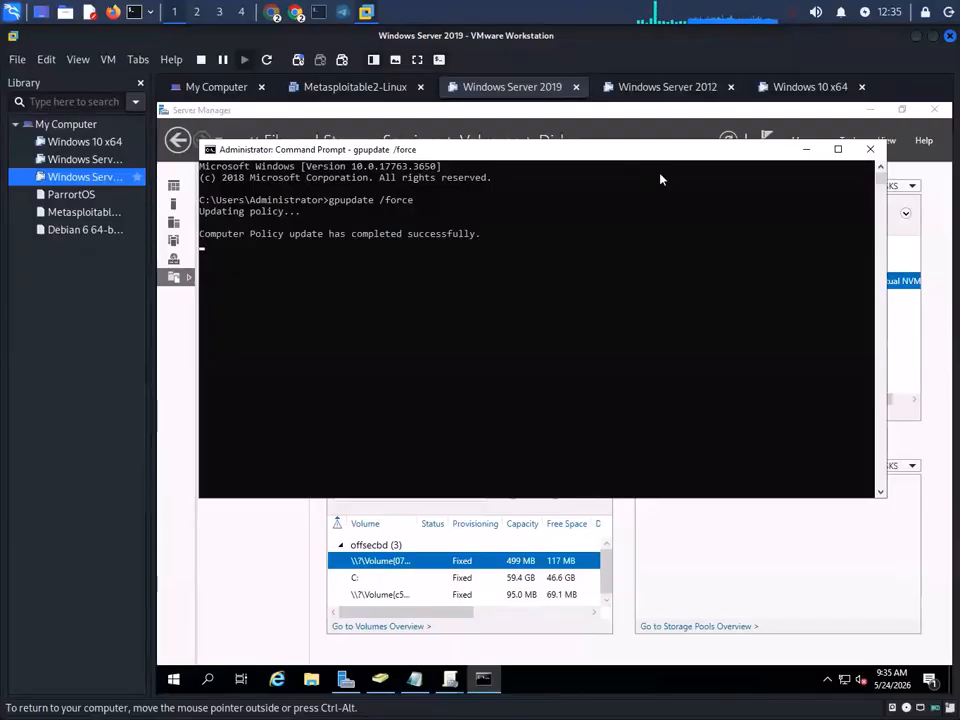
{"action": "left_click", "coordinate": [788, 88]}
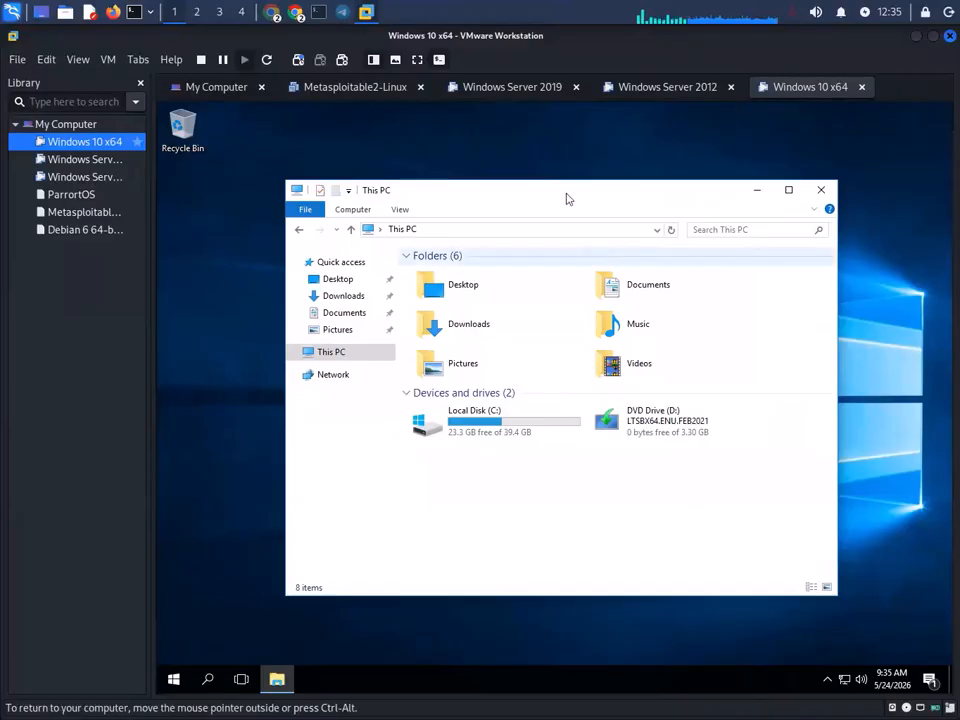
- Search 'cont' on Windows 10, confirm Control Panel still opens, and close it
{"action": "left_click", "coordinate": [174, 680]}
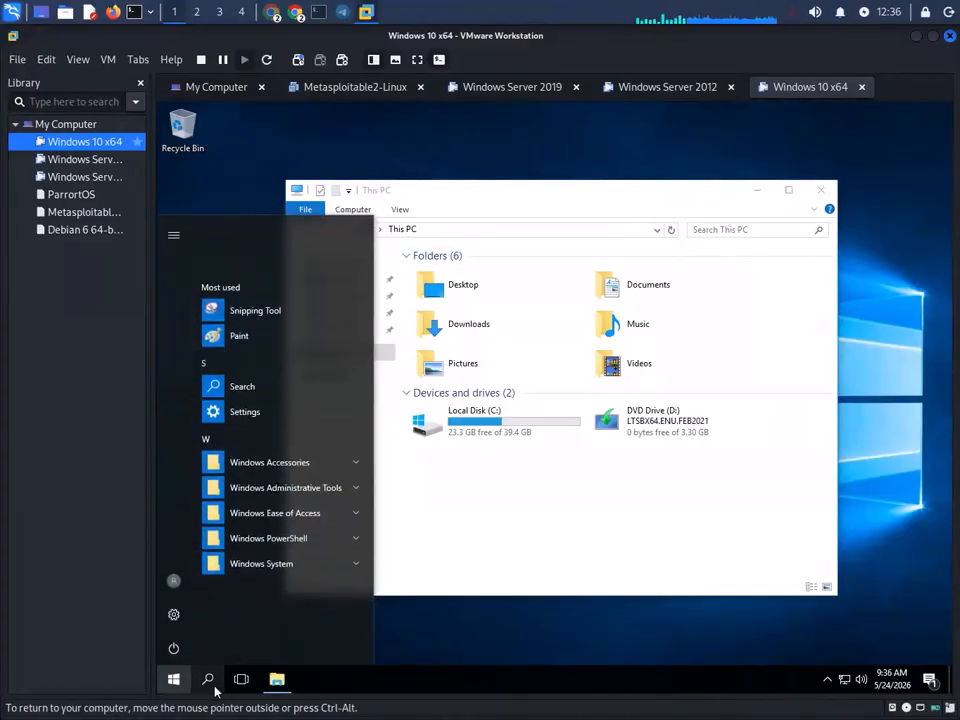
{"action": "left_click", "coordinate": [208, 680]}
{"action": "type", "text": "cont"}
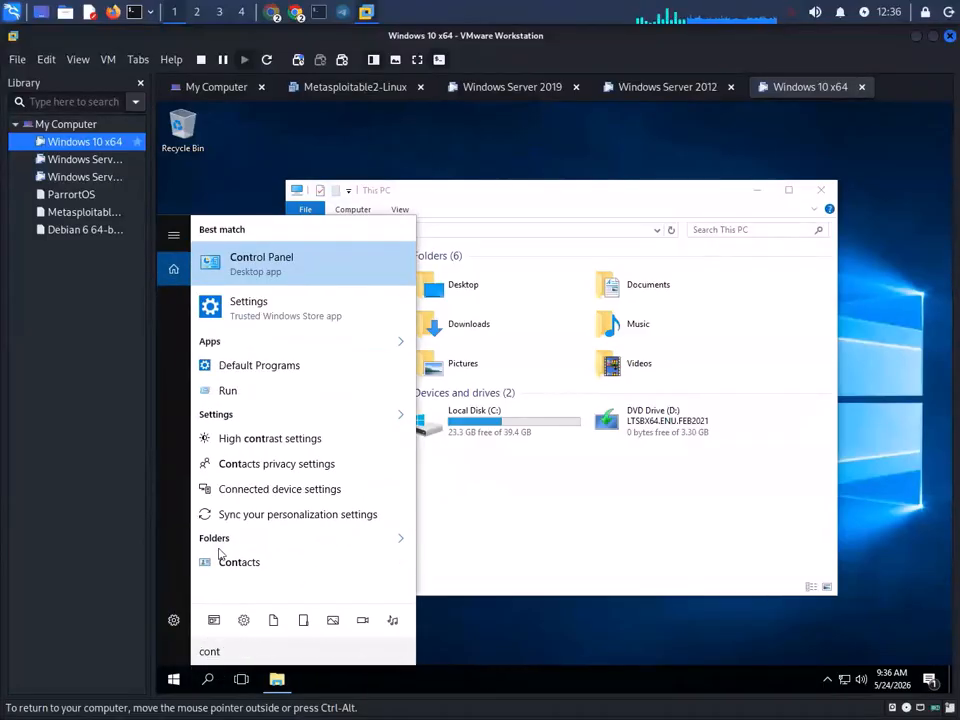
{"action": "left_click", "coordinate": [298, 249]}
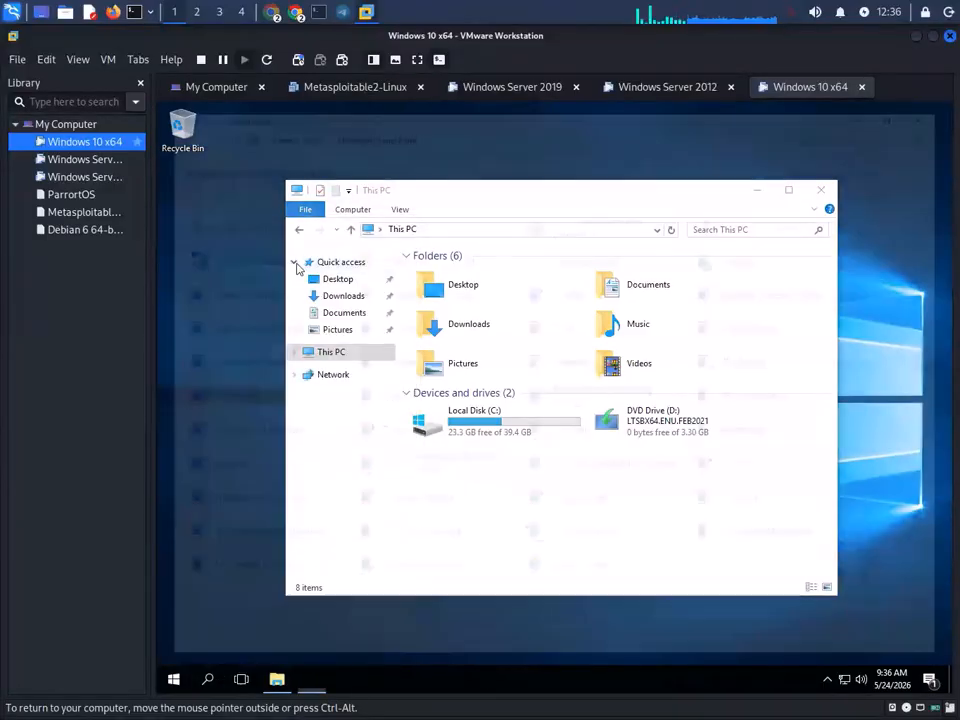
{"action": "left_click", "coordinate": [934, 109]}
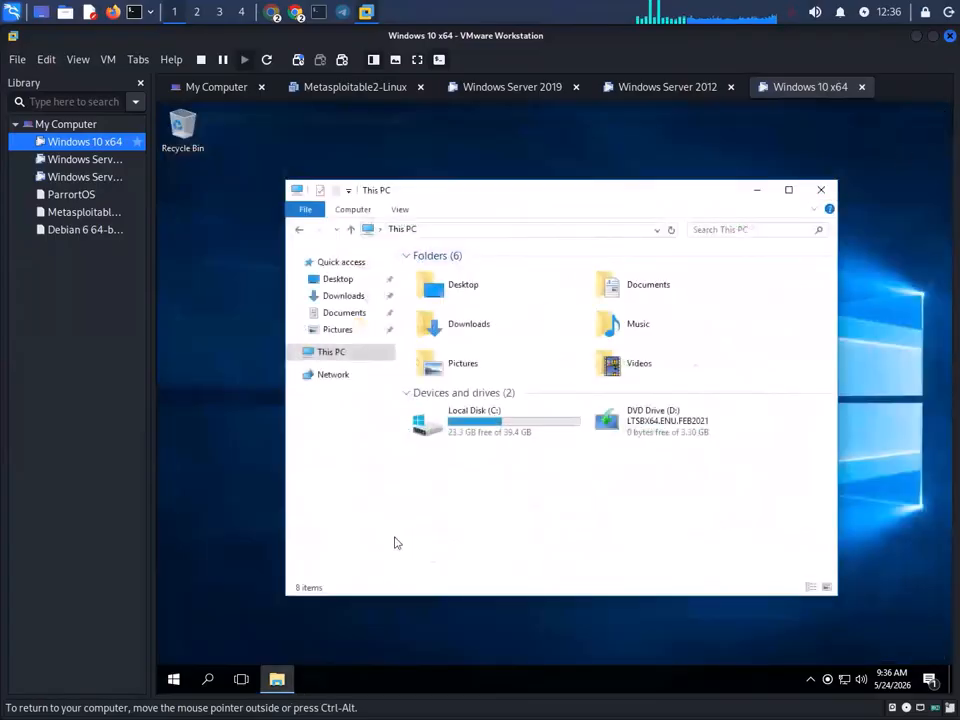
- Restart the Windows 10 VM and return to the Windows Server 2019 Server Manager
{"action": "left_click", "coordinate": [173, 682]}
{"action": "left_click", "coordinate": [176, 650]}
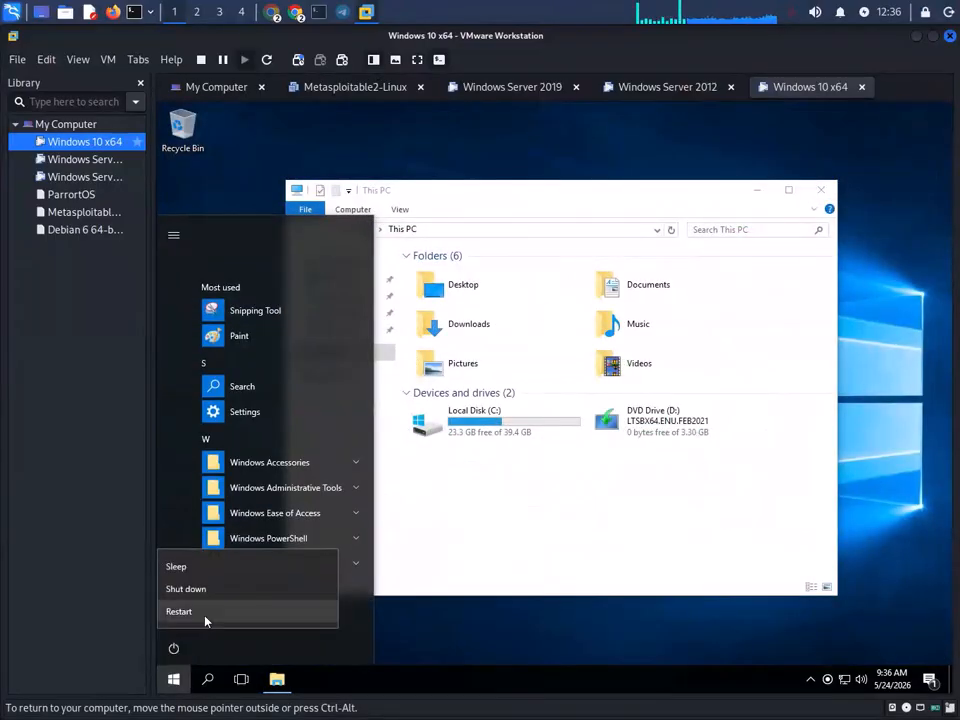
{"action": "left_click", "coordinate": [206, 617]}
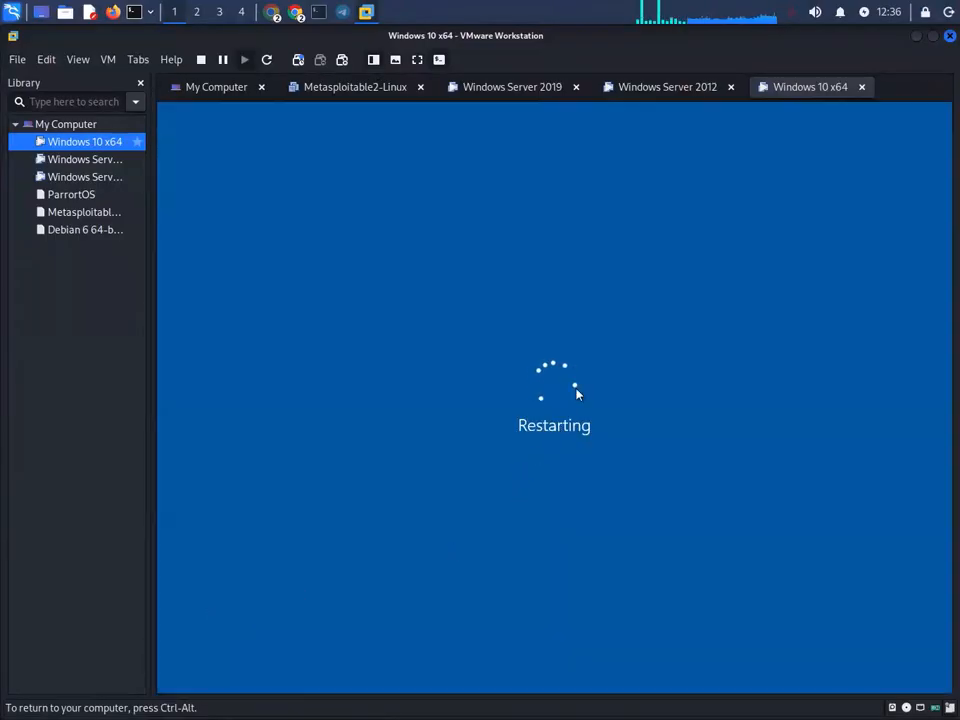
{"action": "left_click", "coordinate": [512, 88]}
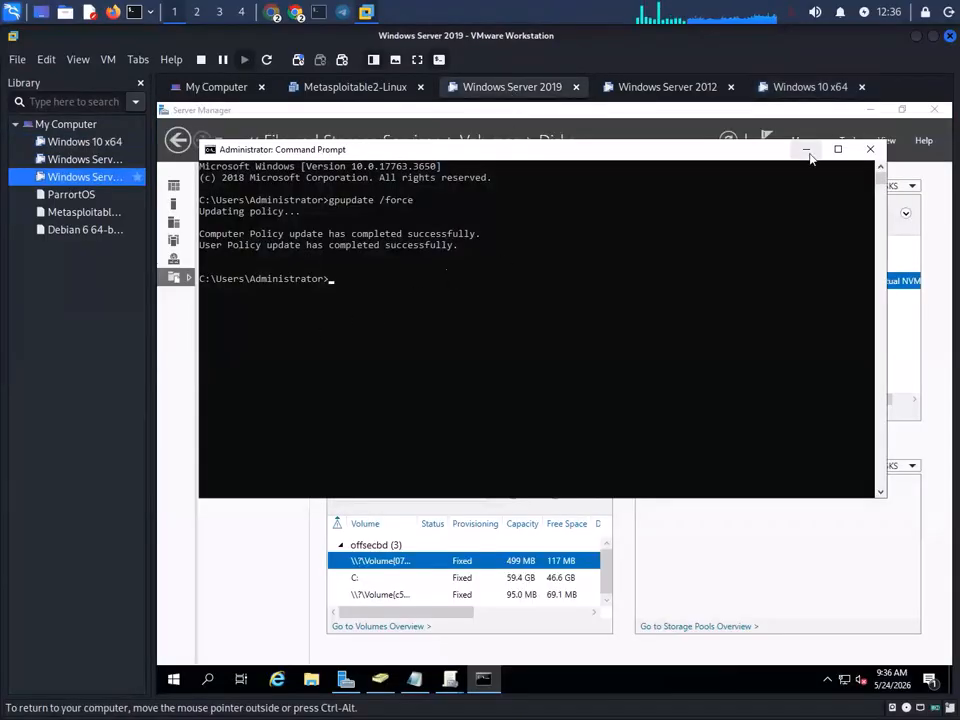
{"action": "left_click", "coordinate": [806, 149]}
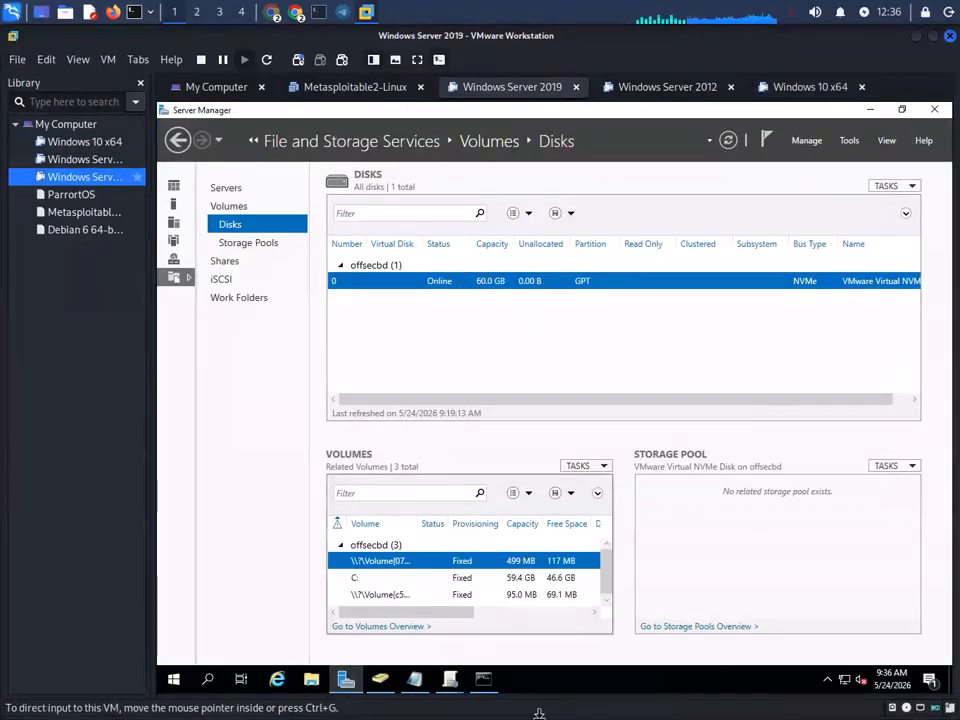
- Link the existing Control Panel Access Disable GPO to the ServiceTM OU
{"action": "left_click", "coordinate": [388, 680]}
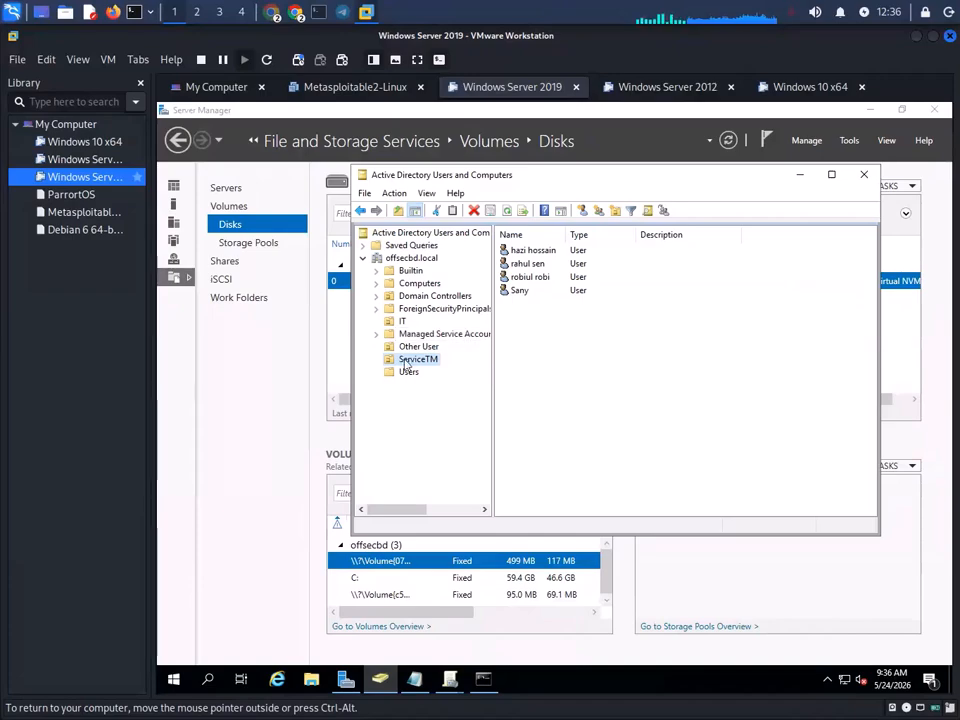
{"action": "mouse_move", "coordinate": [449, 680]}
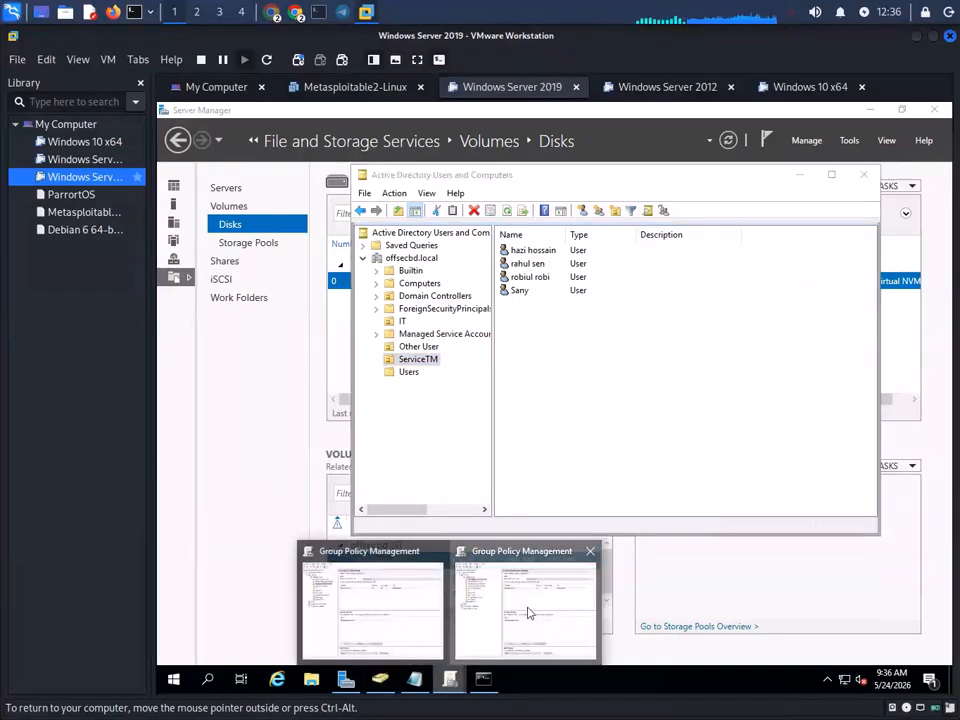
{"action": "left_click", "coordinate": [529, 608]}
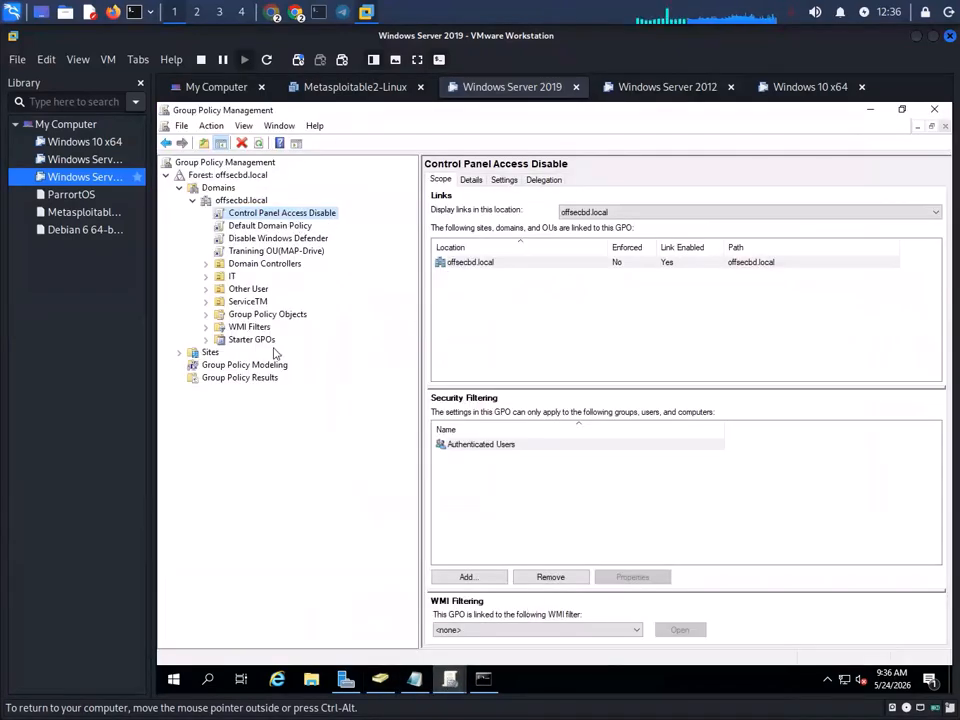
{"action": "left_click", "coordinate": [246, 301]}
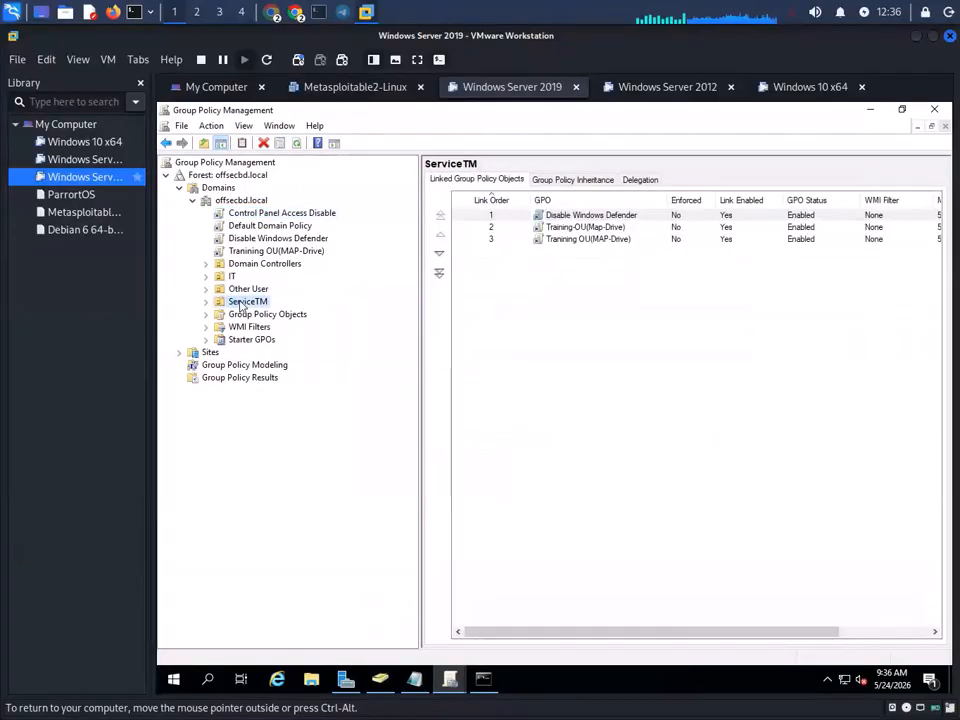
{"action": "right_click", "coordinate": [241, 304]}
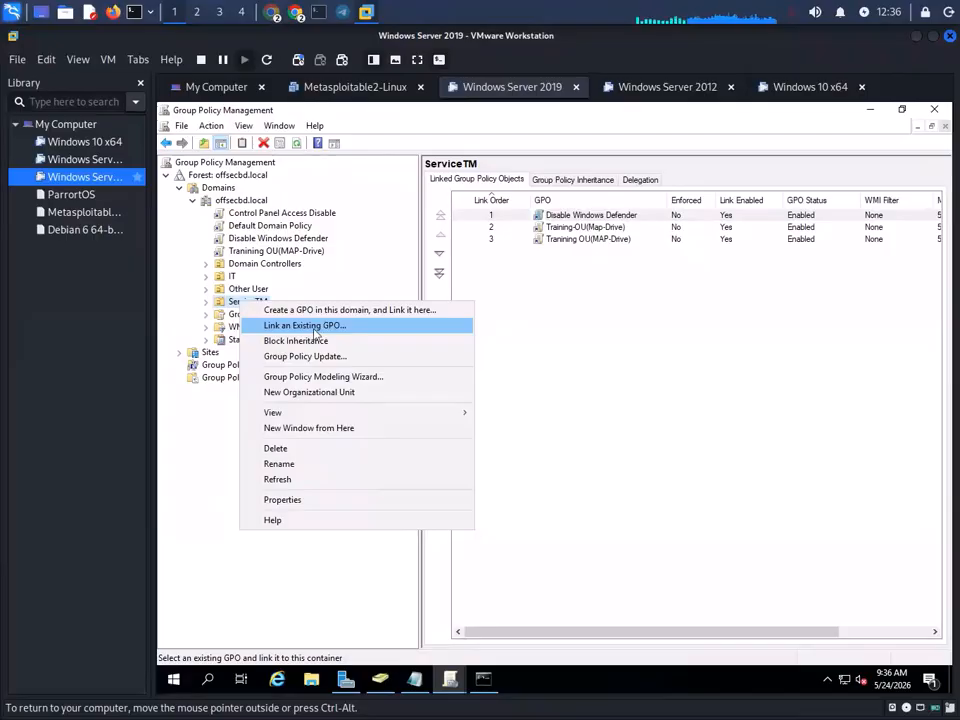
{"action": "left_click", "coordinate": [466, 326]}
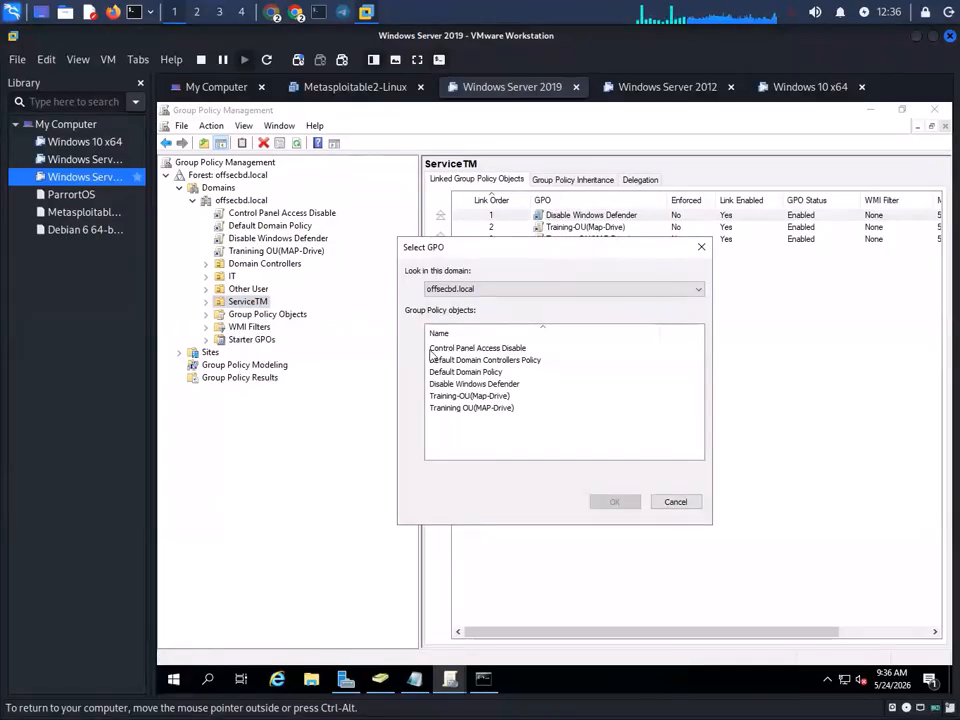
{"action": "left_click", "coordinate": [478, 348]}
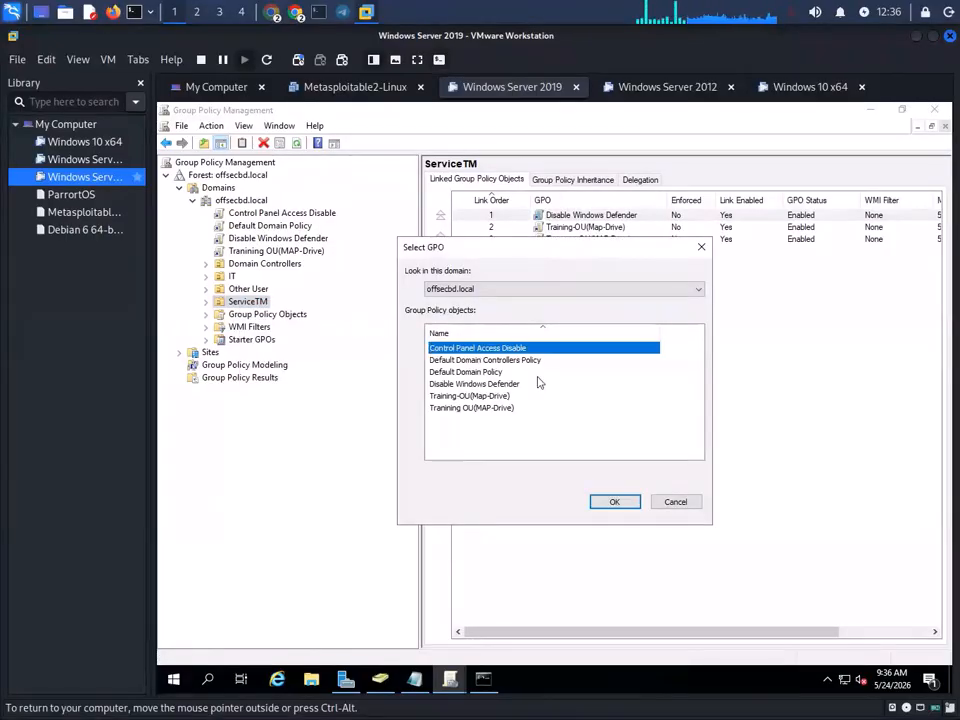
{"action": "left_click", "coordinate": [615, 502]}
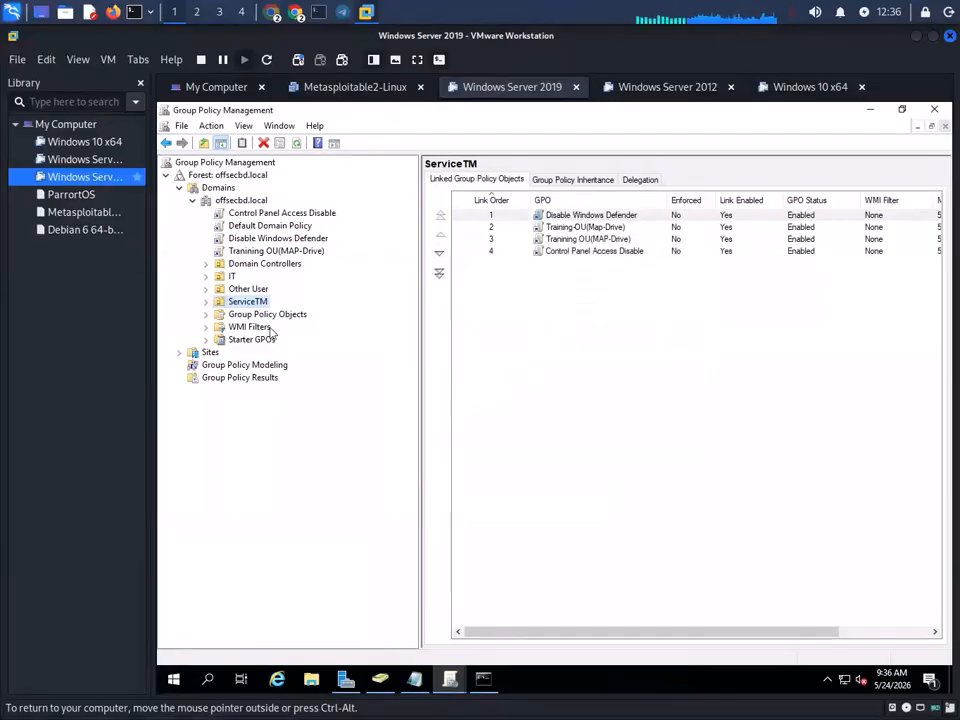
- Rerun gpupdate /force in the server's Command Prompt
{"action": "left_click", "coordinate": [870, 108]}
{"action": "left_click", "coordinate": [483, 679]}
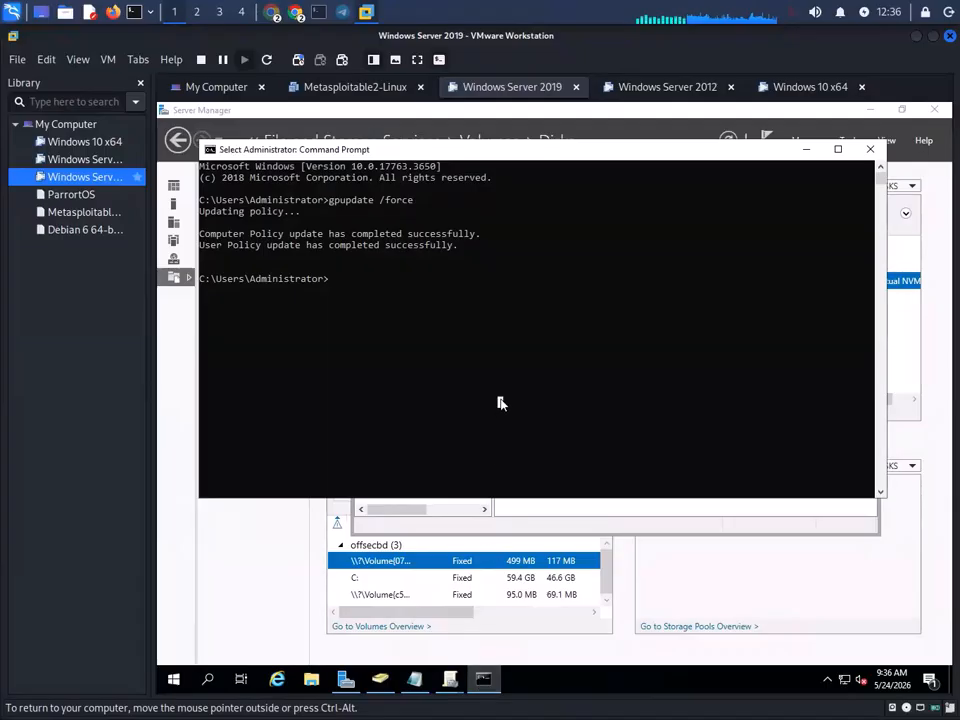
{"action": "key", "text": "Up"}
{"action": "key", "text": "Return"}
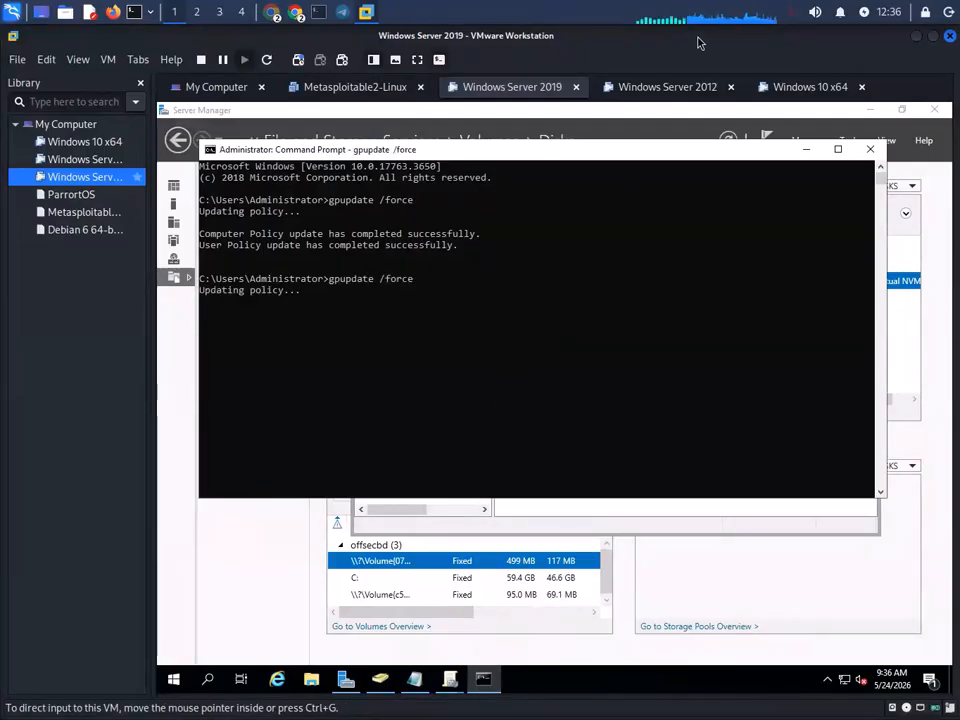
- On the Windows 10 x64 VM, grab input and sign in with the domain user's password
{"action": "left_click", "coordinate": [798, 88]}
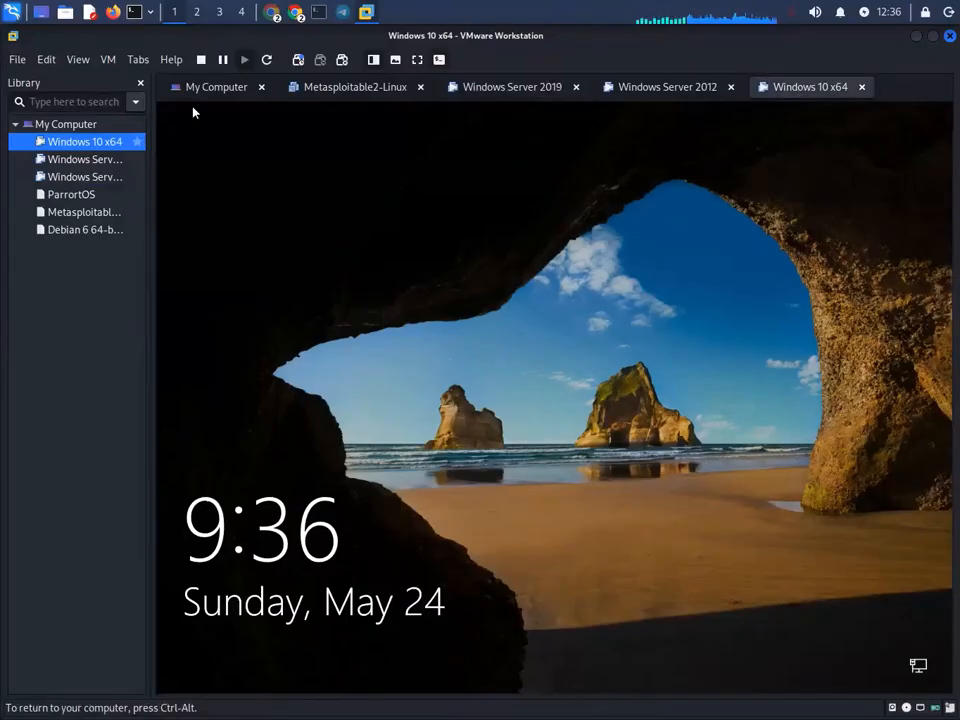
{"action": "left_click", "coordinate": [107, 59]}
{"action": "left_click", "coordinate": [249, 159]}
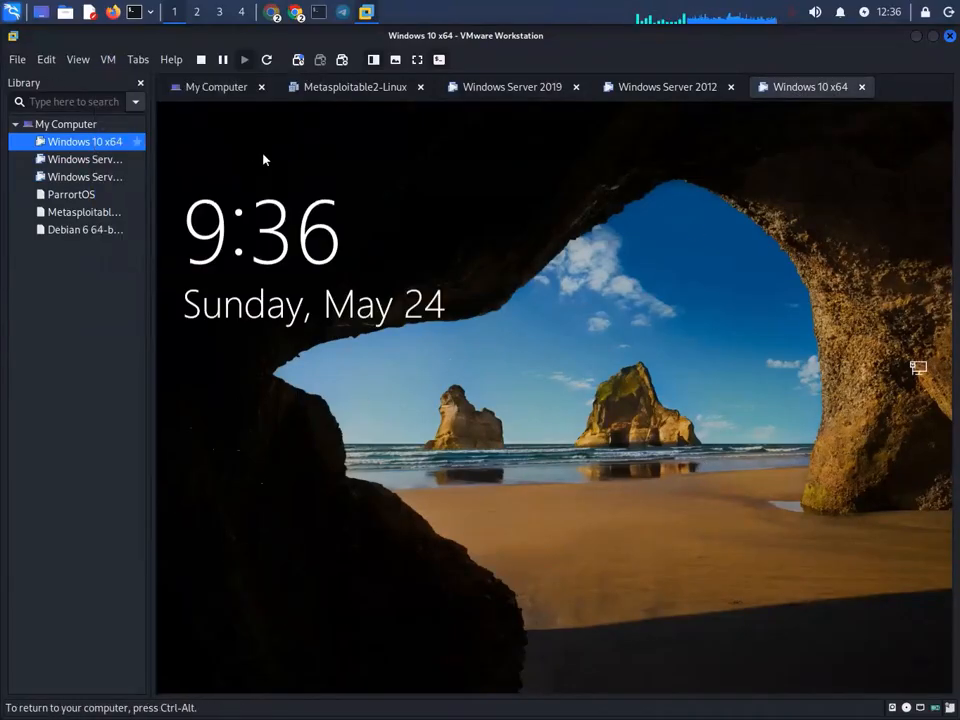
{"action": "left_click", "coordinate": [253, 150]}
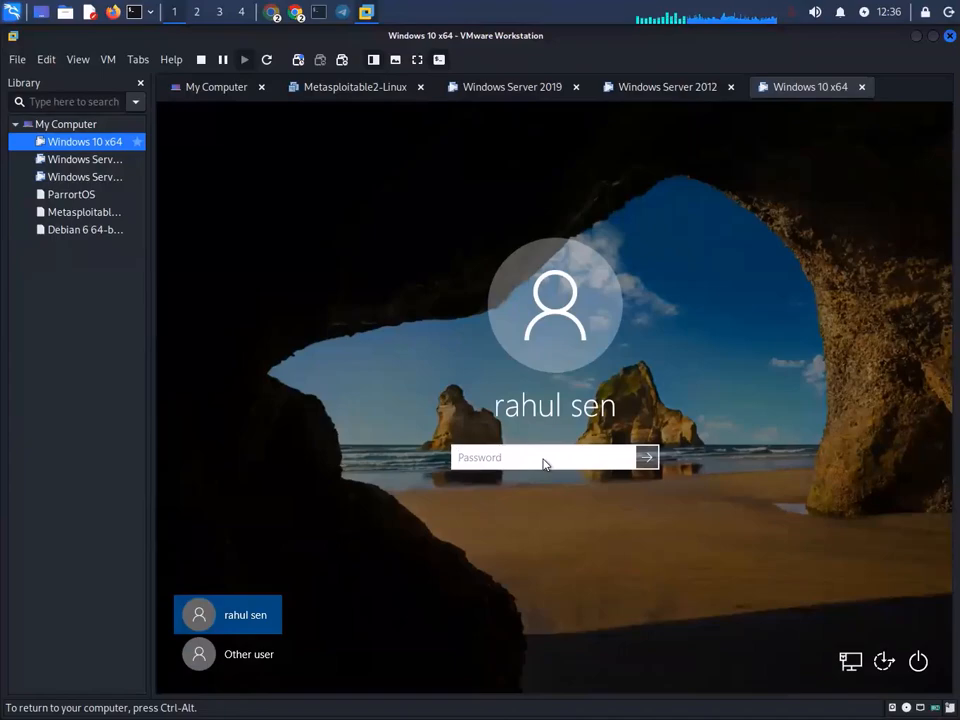
{"action": "type", "text": "*****"}
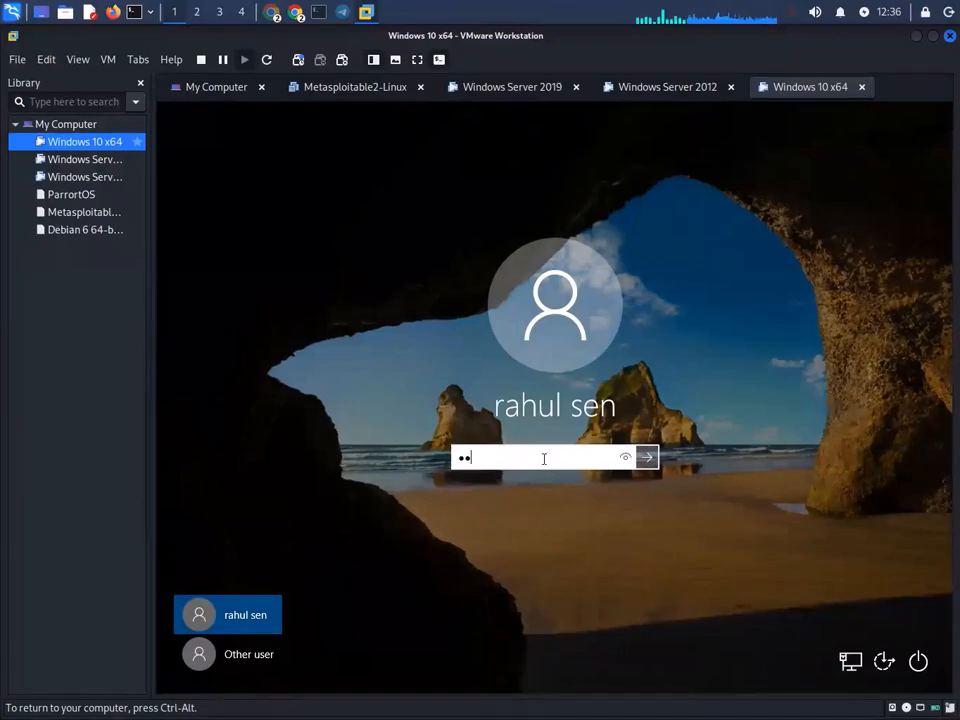
{"action": "type", "text": "****"}
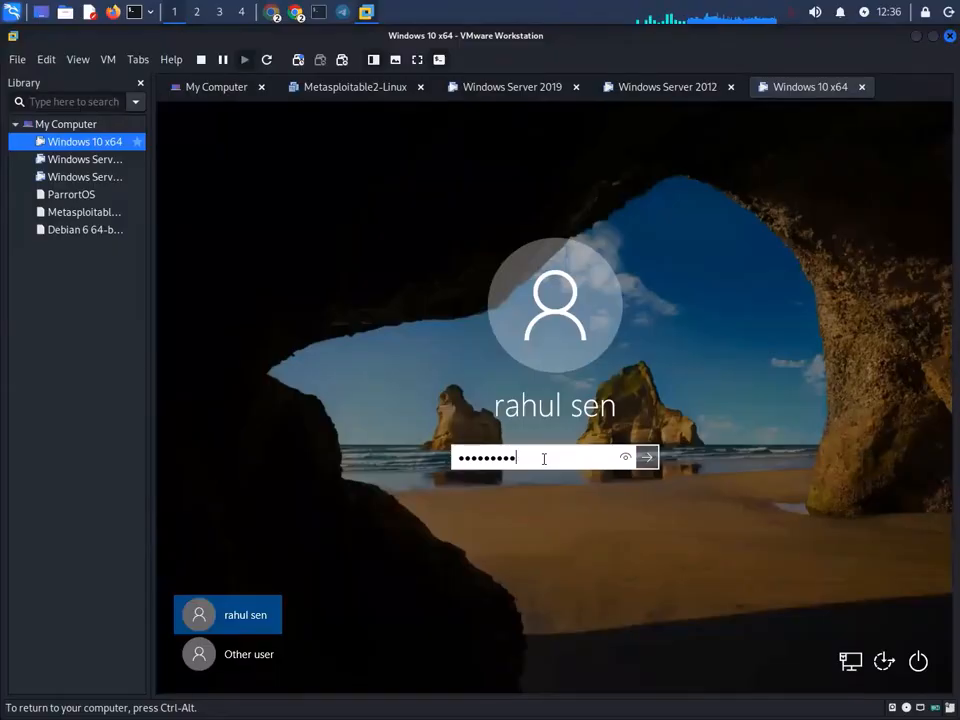
{"action": "type", "text": "***"}
{"action": "key", "text": "Return"}
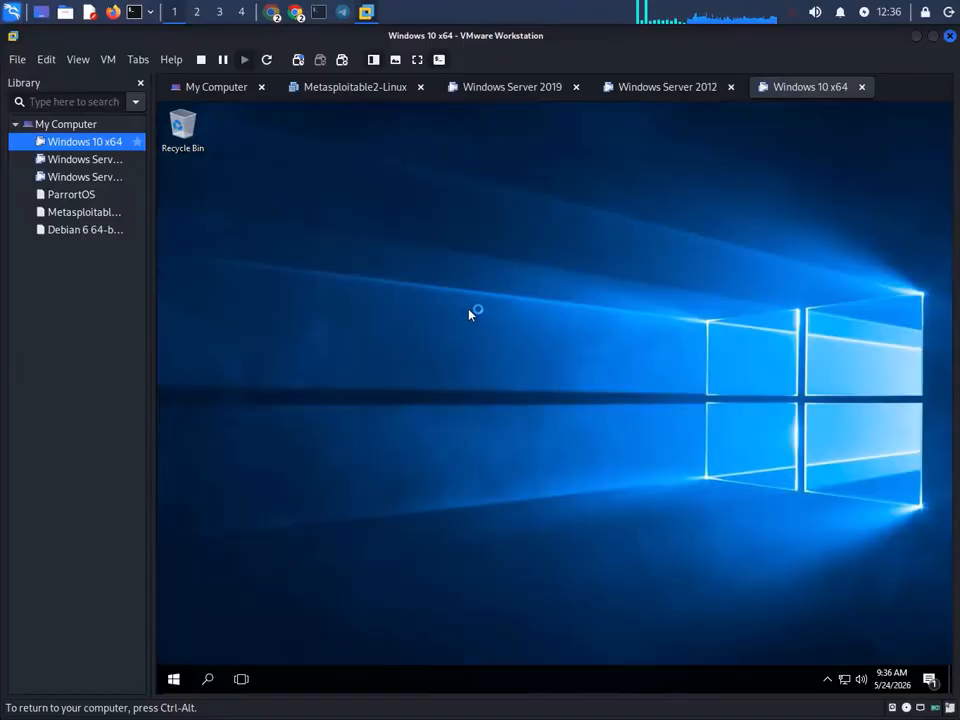
- Search 'cont' and try Control Panel, which is blocked by a Restrictions error
{"action": "left_click", "coordinate": [203, 679]}
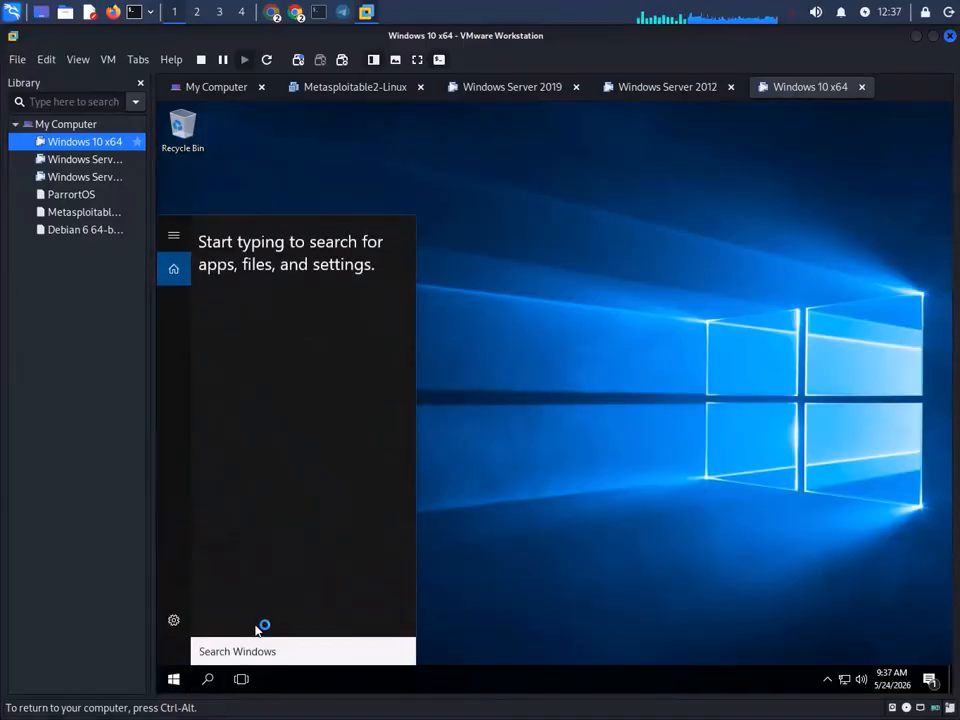
{"action": "type", "text": "cont"}
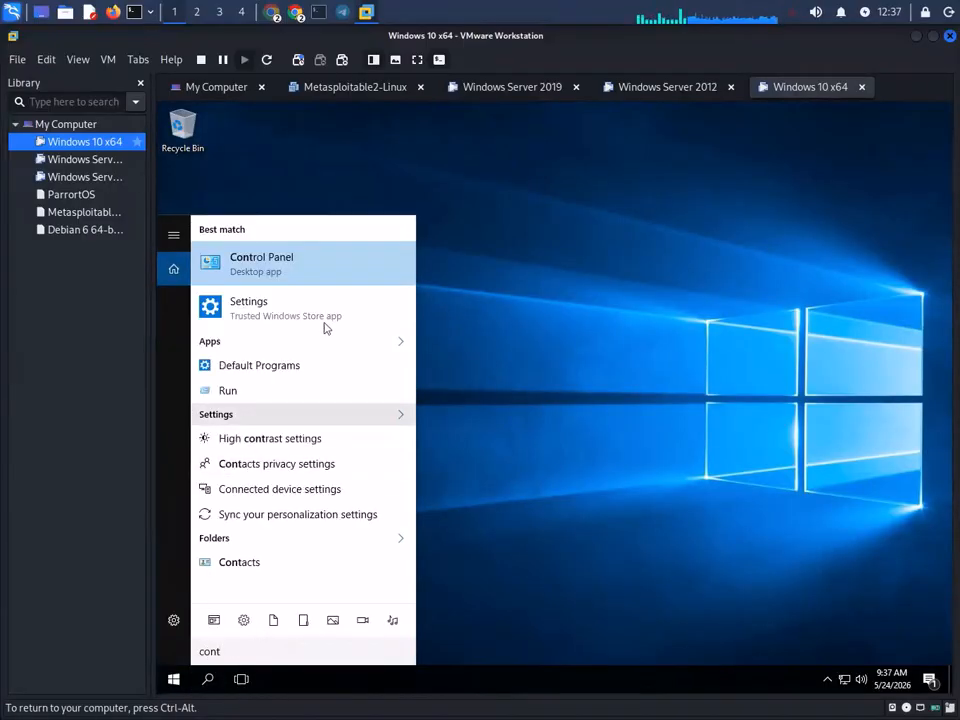
{"action": "left_click", "coordinate": [318, 265]}
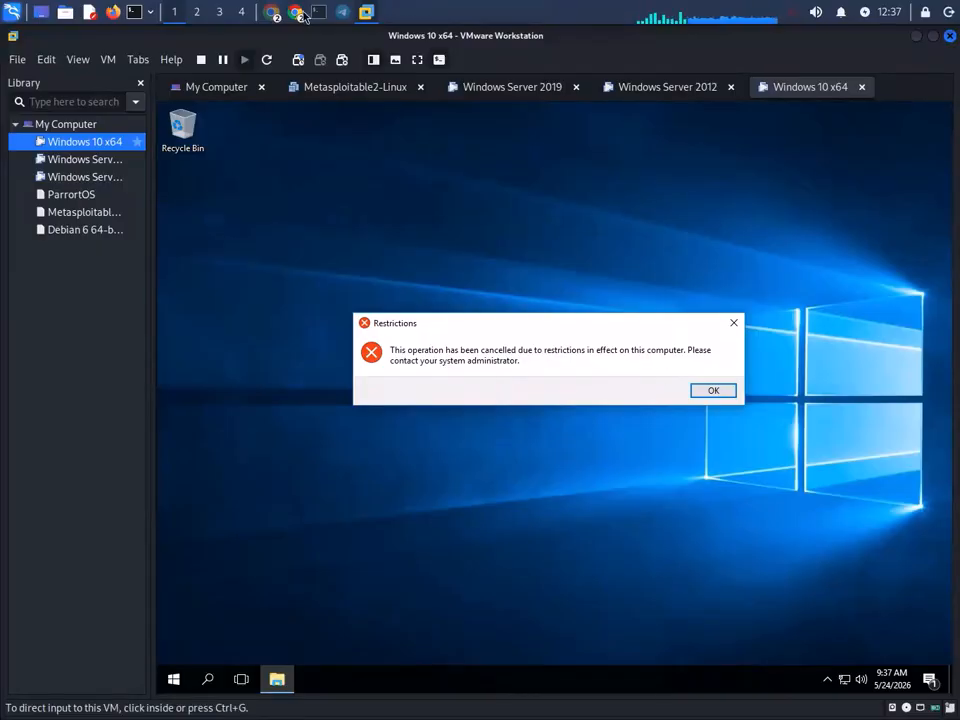
- Switch between the screen recorder and Meet screen-sharing windows
{"action": "mouse_move", "coordinate": [288, 14]}
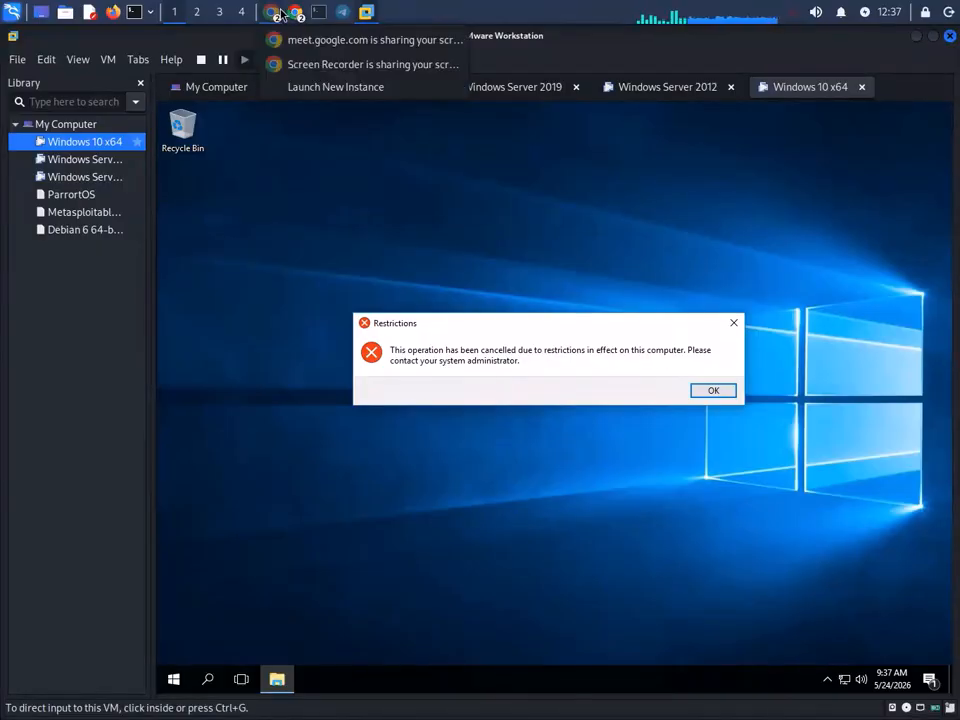
{"action": "left_click", "coordinate": [328, 65]}
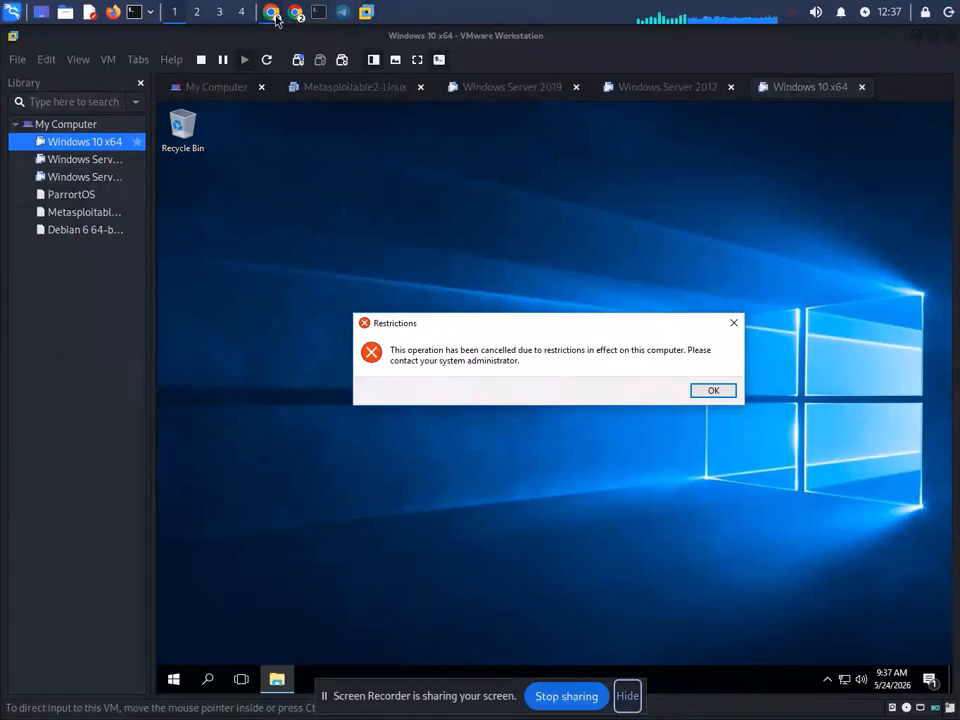
{"action": "mouse_move", "coordinate": [282, 16]}
{"action": "left_click", "coordinate": [360, 40]}
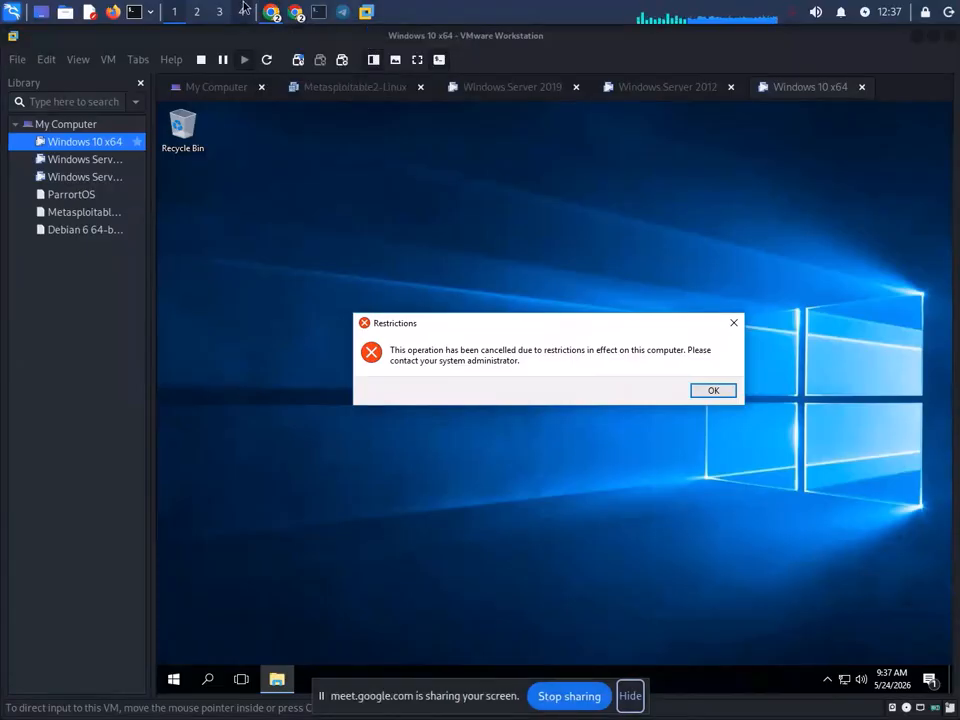
{"action": "left_click", "coordinate": [328, 65]}
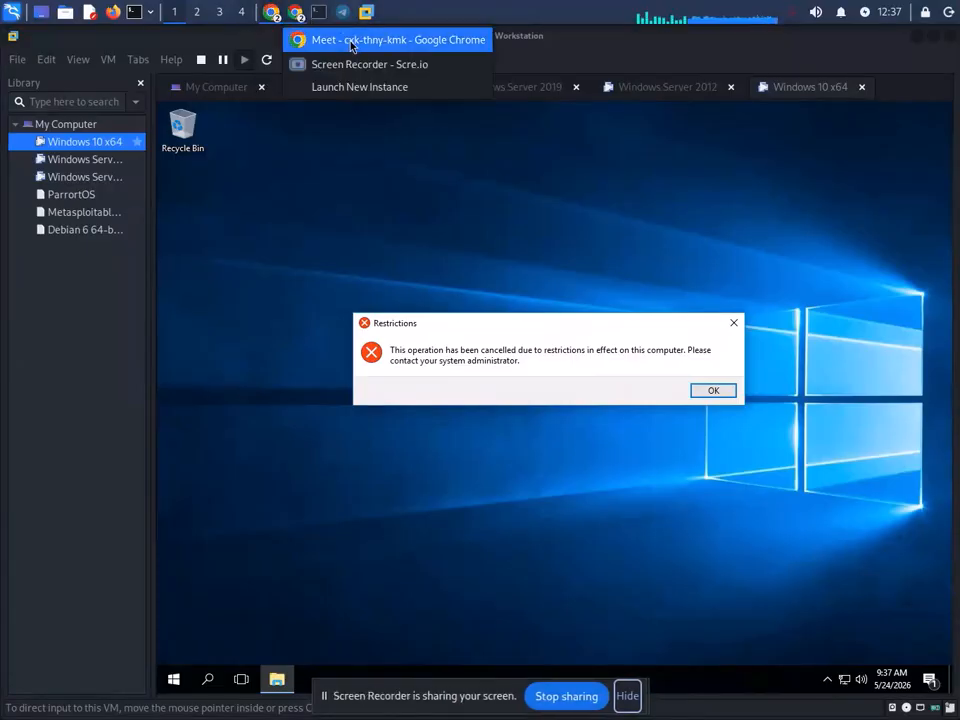
- Bring the Google Meet window forward, then go back to the VM showing the Restrictions error
{"action": "left_click", "coordinate": [356, 40]}
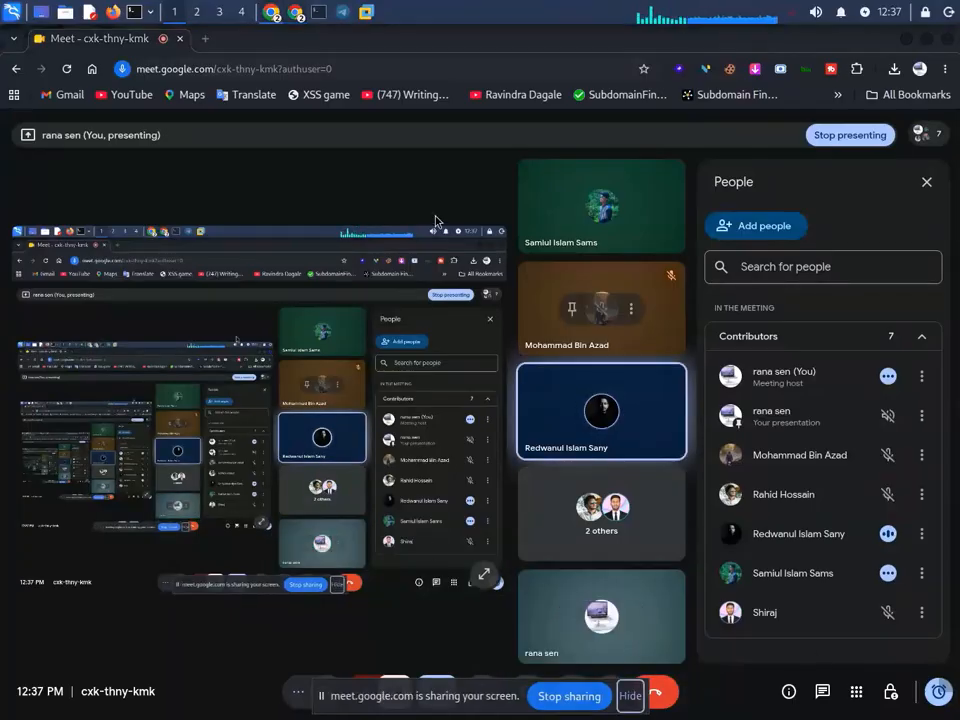
{"action": "left_click", "coordinate": [366, 12]}
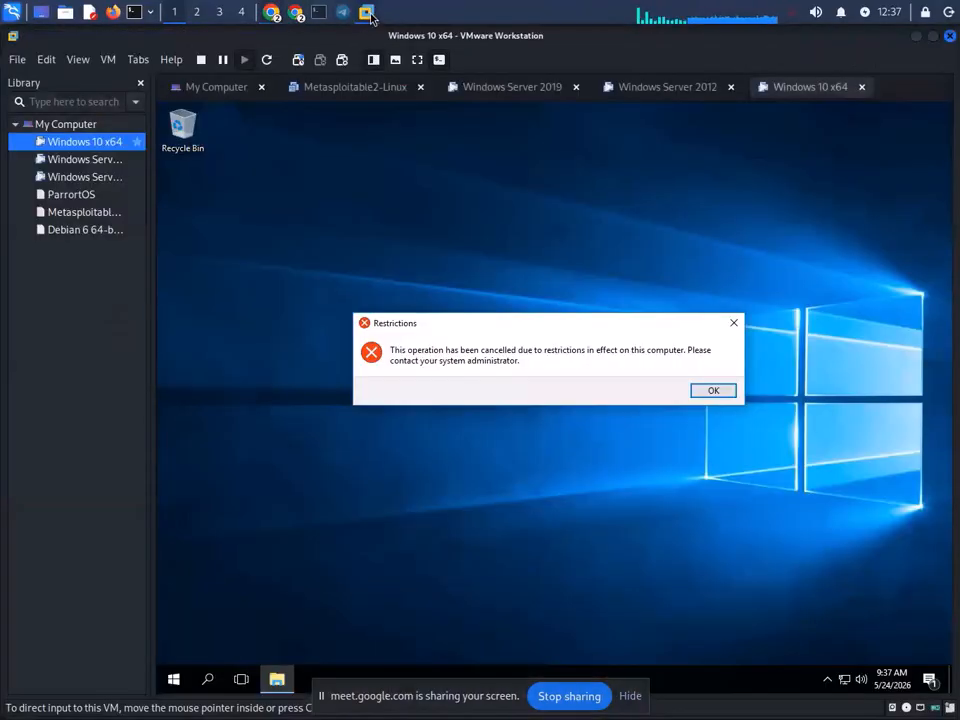
- Dismiss the Restrictions warning and restart the Windows 10 VM from Start > Power
{"action": "left_click", "coordinate": [731, 390]}
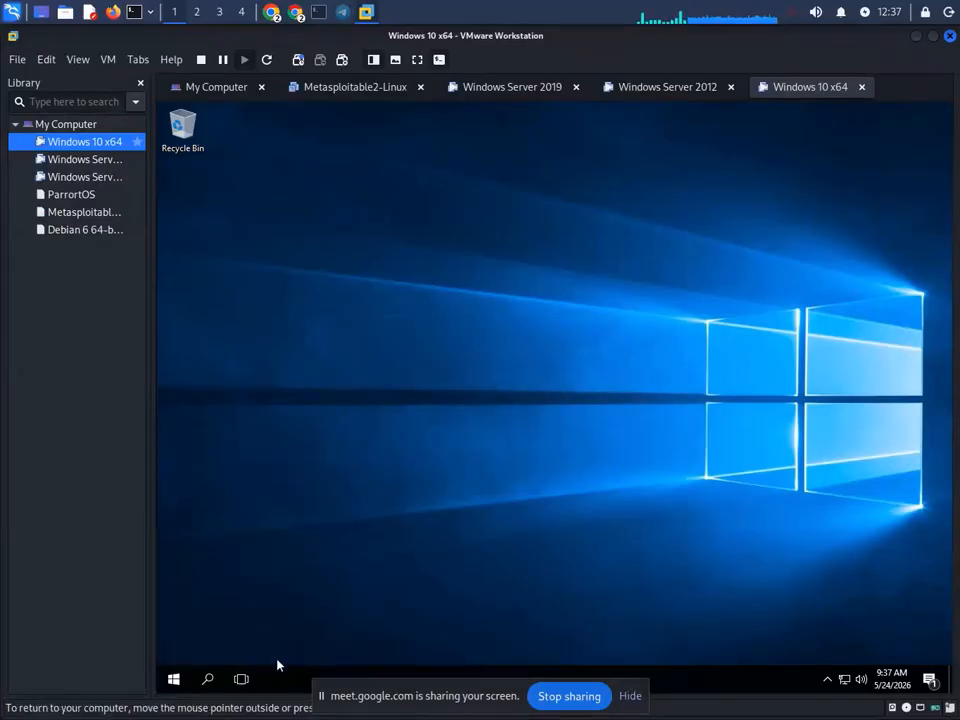
{"action": "left_click", "coordinate": [173, 679]}
{"action": "left_click", "coordinate": [173, 648]}
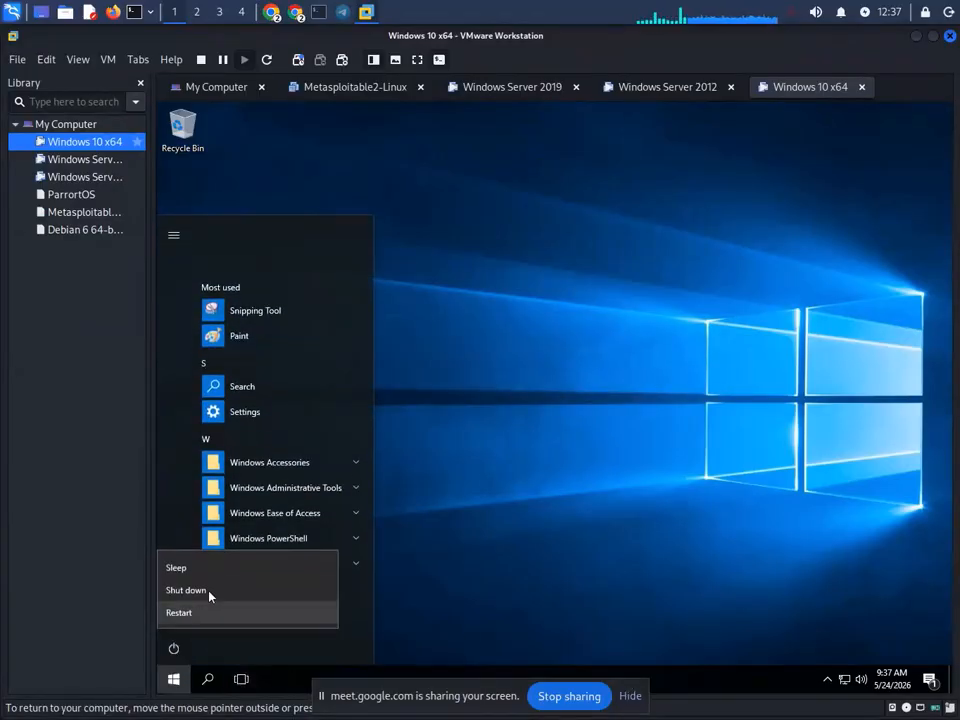
{"action": "left_click", "coordinate": [198, 611]}
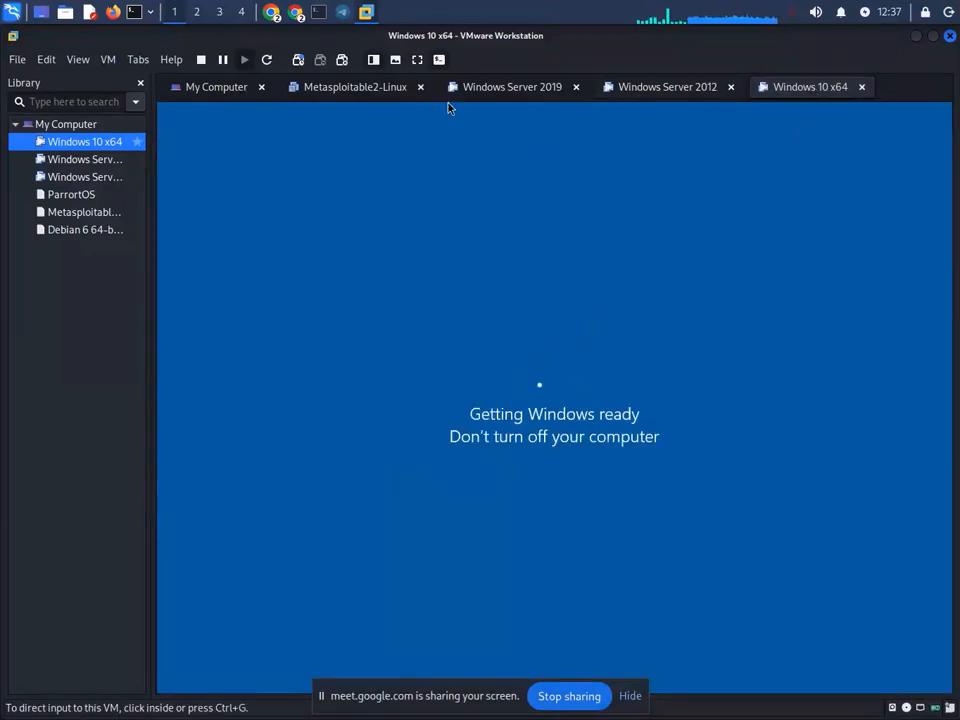
- Switch to the Windows Server 2019 VM and bring back the saved usernames in Notepad
{"action": "left_click", "coordinate": [497, 87]}
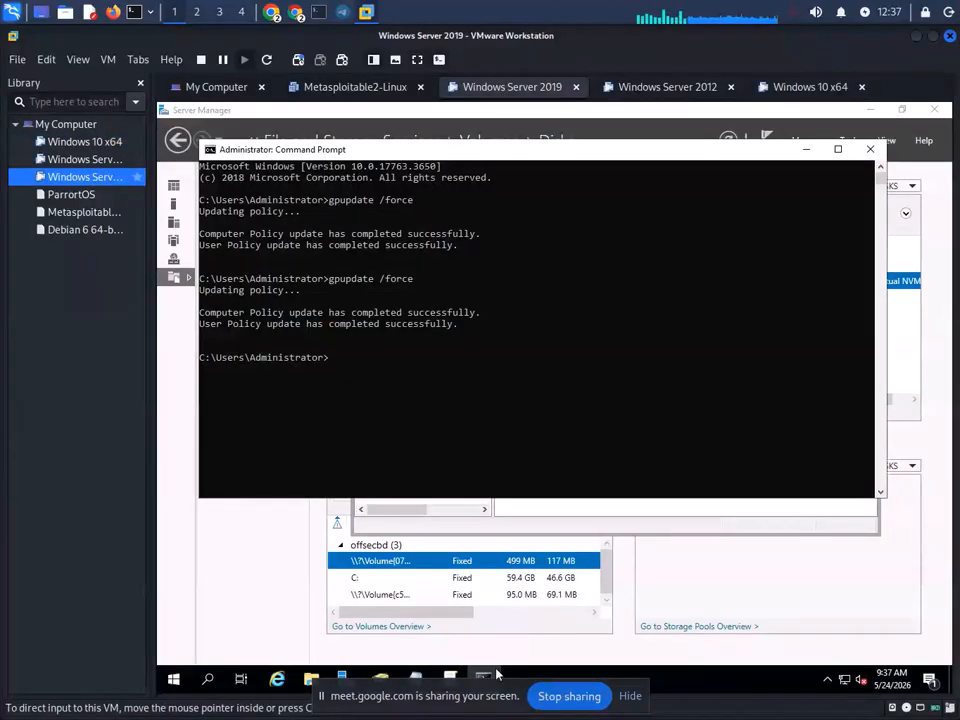
{"action": "left_click", "coordinate": [628, 696]}
{"action": "left_click", "coordinate": [416, 682]}
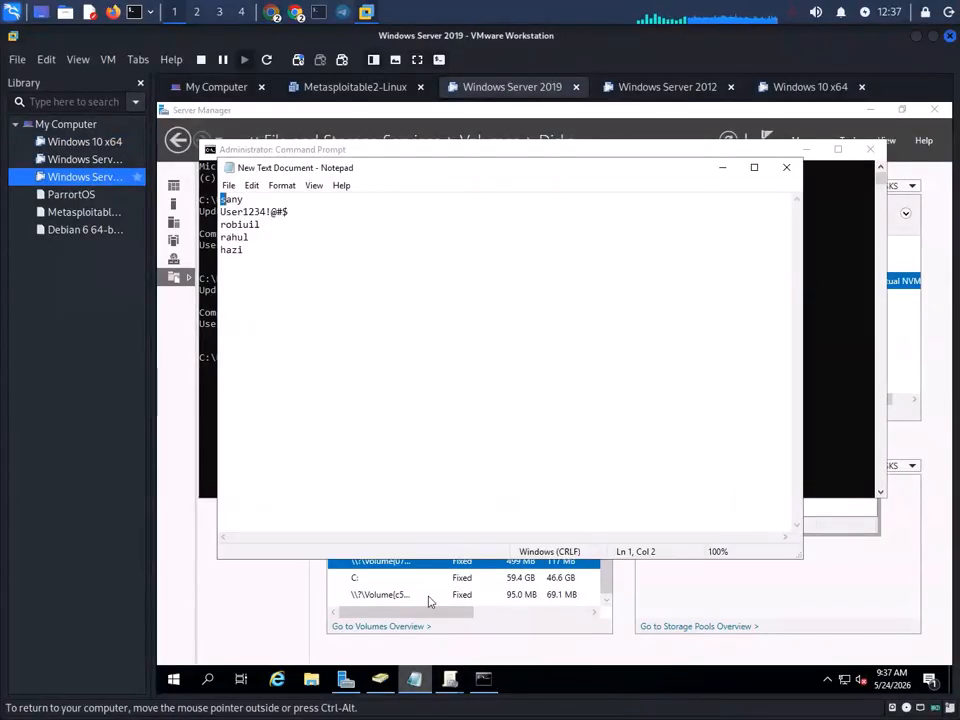
{"action": "left_click_drag", "start_coordinate": [245, 250], "coordinate": [219, 250]}
{"action": "left_click", "coordinate": [238, 250]}
- Check the Windows 10 restart, then on Server 2019 minimize Notepad and Command Prompt
{"action": "left_click", "coordinate": [800, 87]}
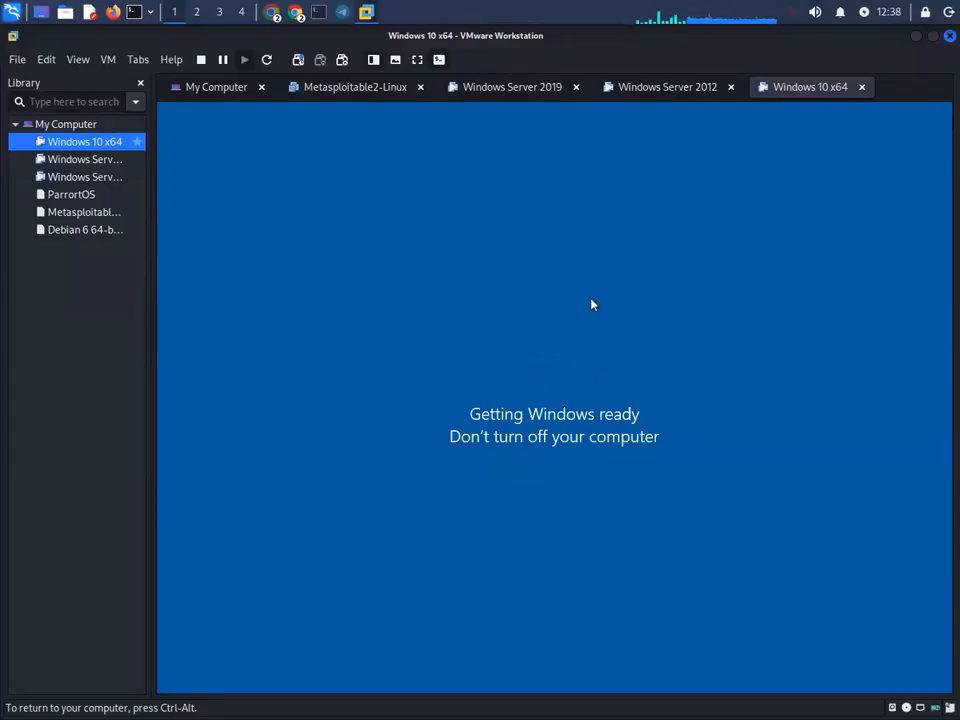
{"action": "left_click", "coordinate": [548, 90]}
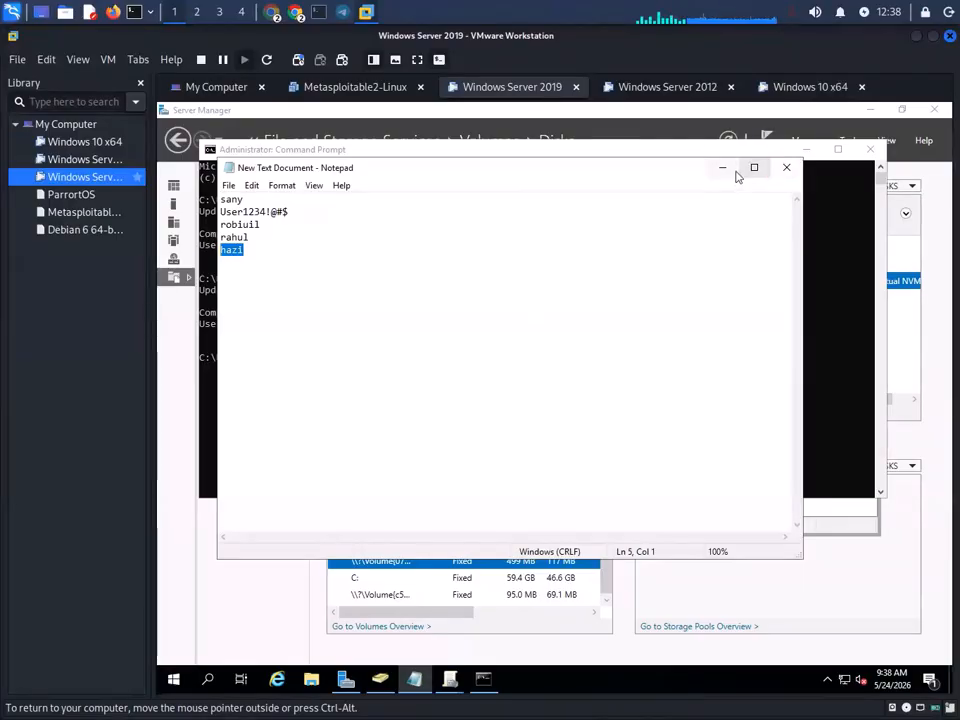
{"action": "left_click", "coordinate": [728, 168]}
{"action": "left_click", "coordinate": [804, 149]}
- Minimize Server Manager and launch Internet Explorer, choosing Ask me later for recommended settings
{"action": "left_click", "coordinate": [878, 133]}
{"action": "left_click", "coordinate": [872, 109]}
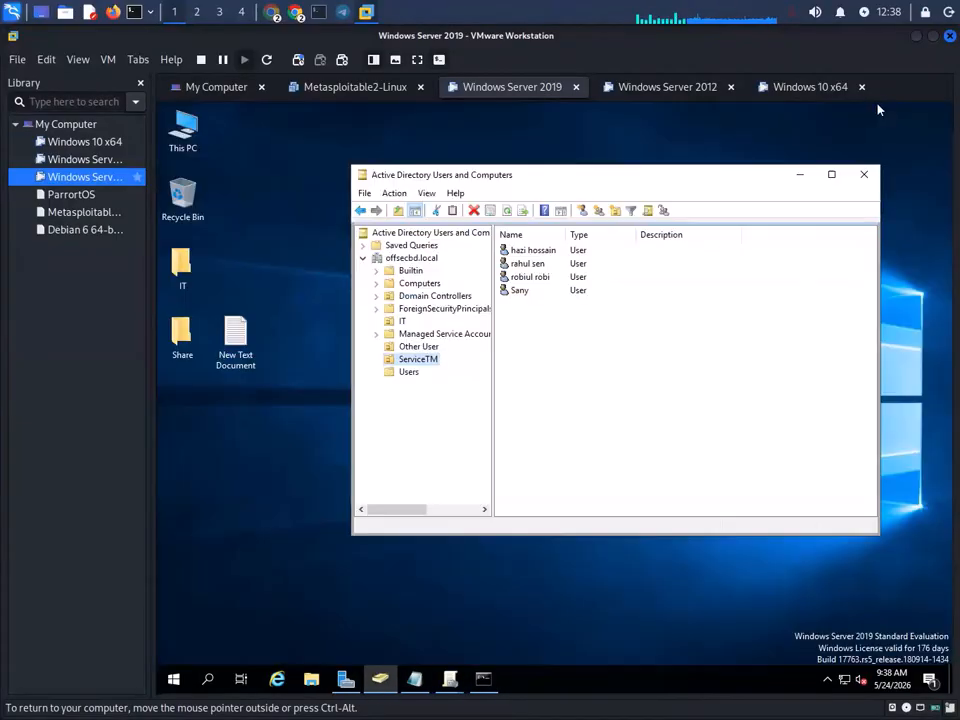
{"action": "left_click", "coordinate": [277, 679]}
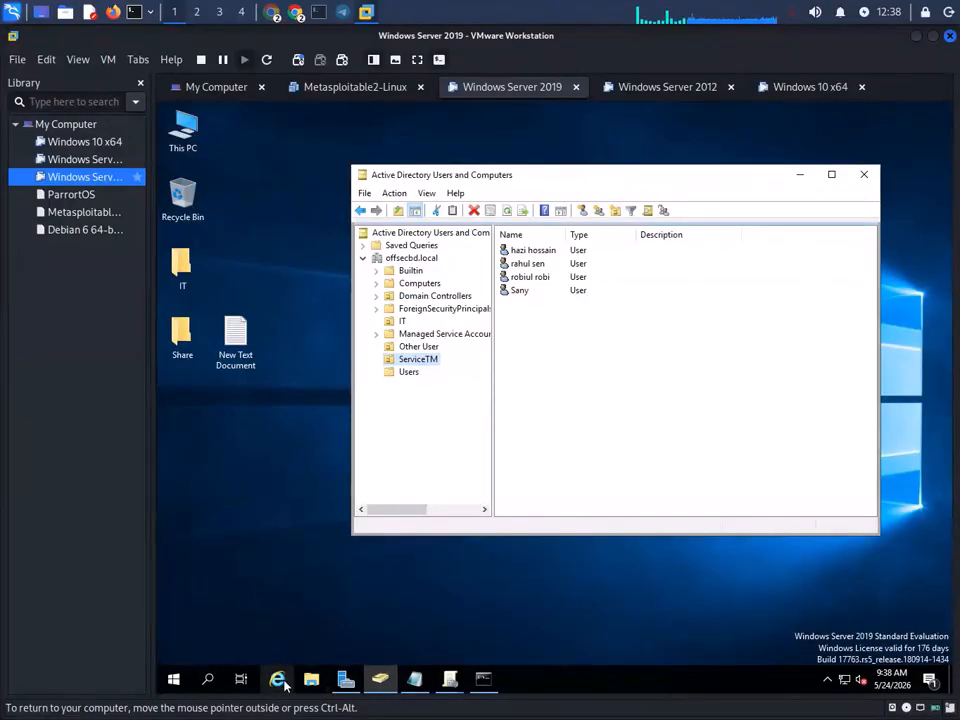
{"action": "left_click", "coordinate": [332, 351]}
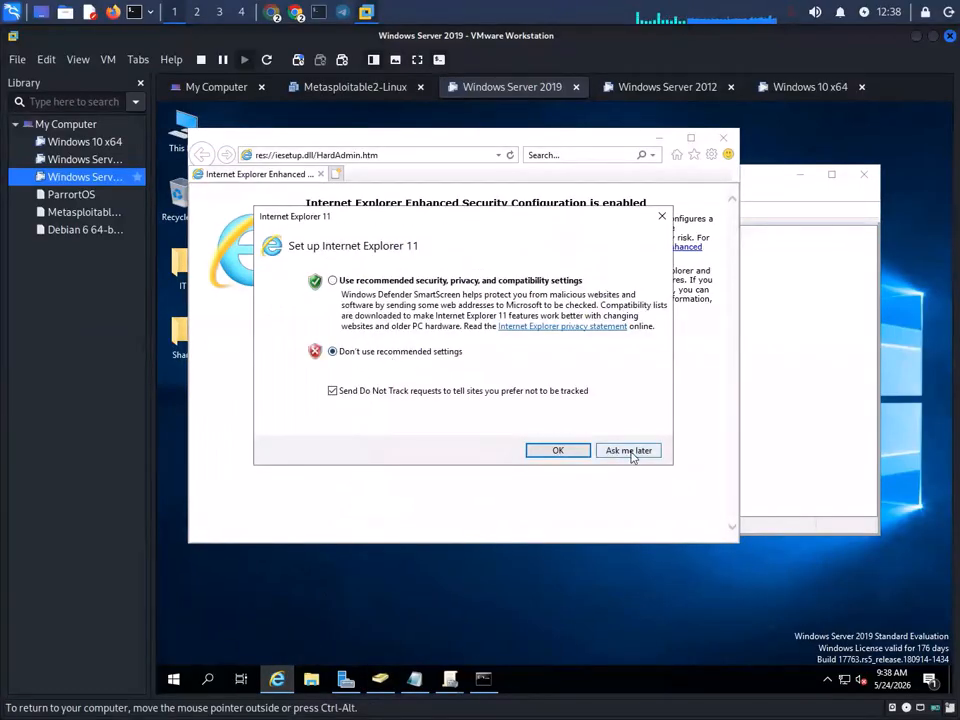
{"action": "left_click", "coordinate": [626, 451]}
- Search for 'chrome' through Bing, turning off and dismissing the security alert
{"action": "left_click", "coordinate": [585, 155]}
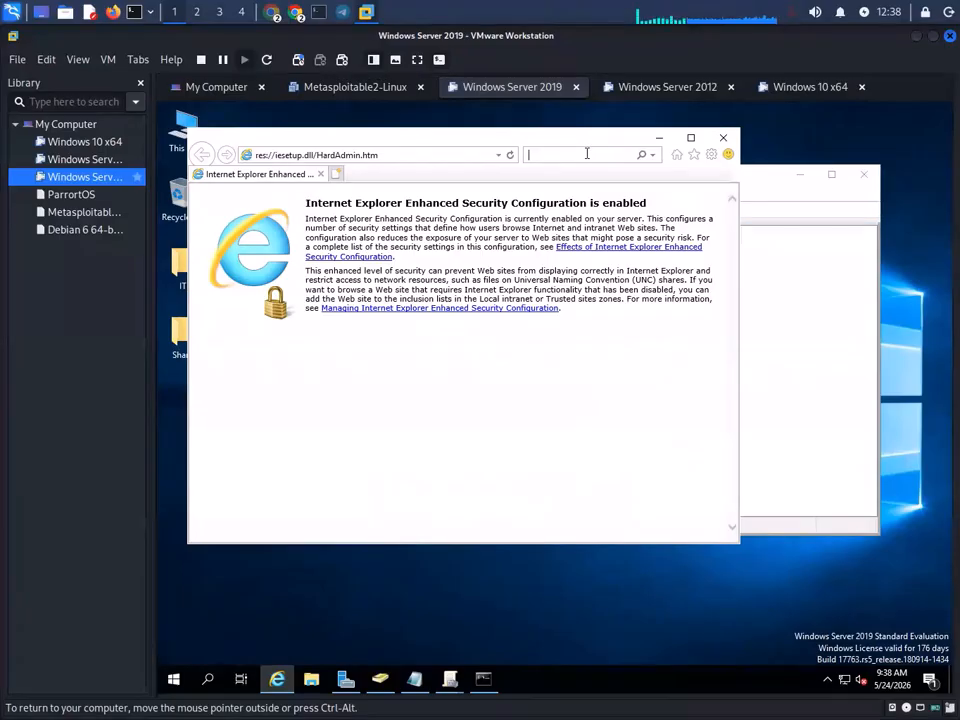
{"action": "type", "text": "ch"}
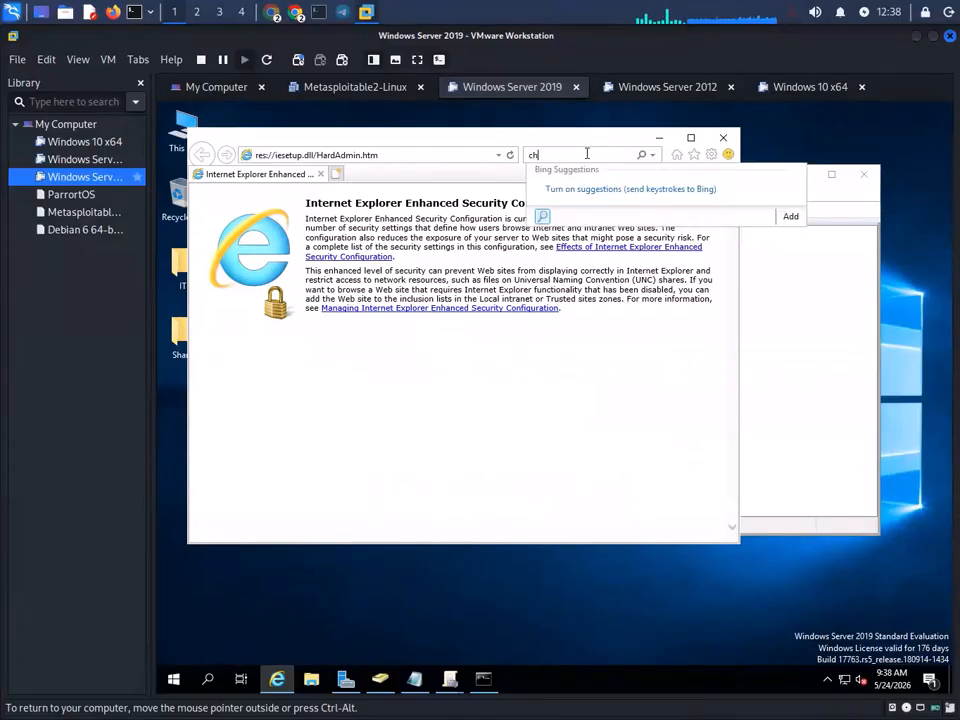
{"action": "type", "text": "rome"}
{"action": "key", "text": "Return"}
{"action": "left_click", "coordinate": [575, 424]}
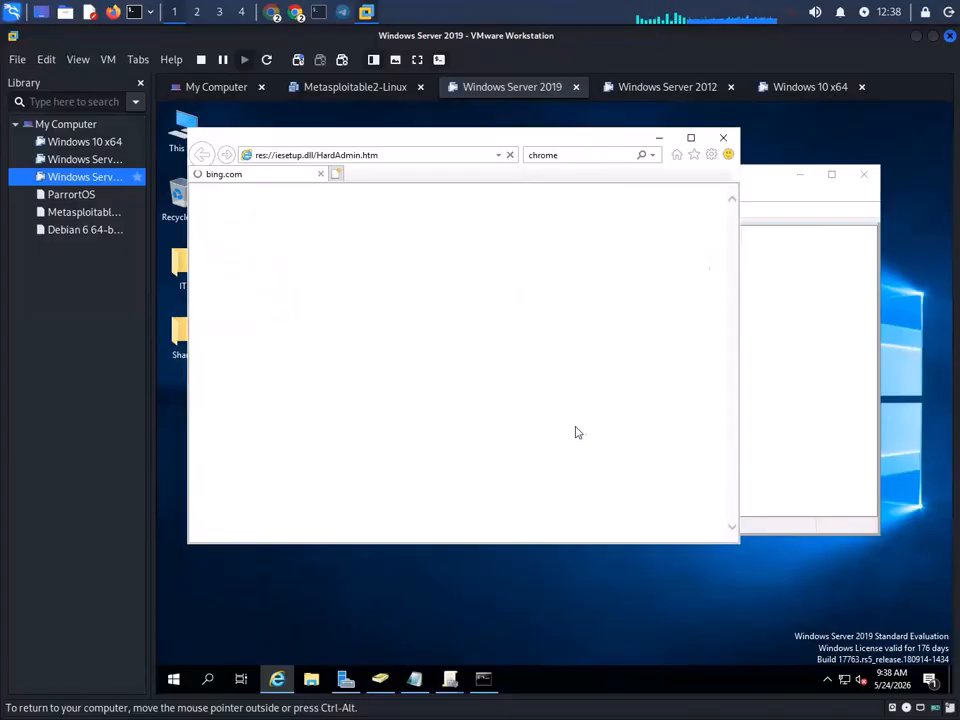
{"action": "left_click", "coordinate": [493, 406]}
{"action": "left_click", "coordinate": [584, 427]}
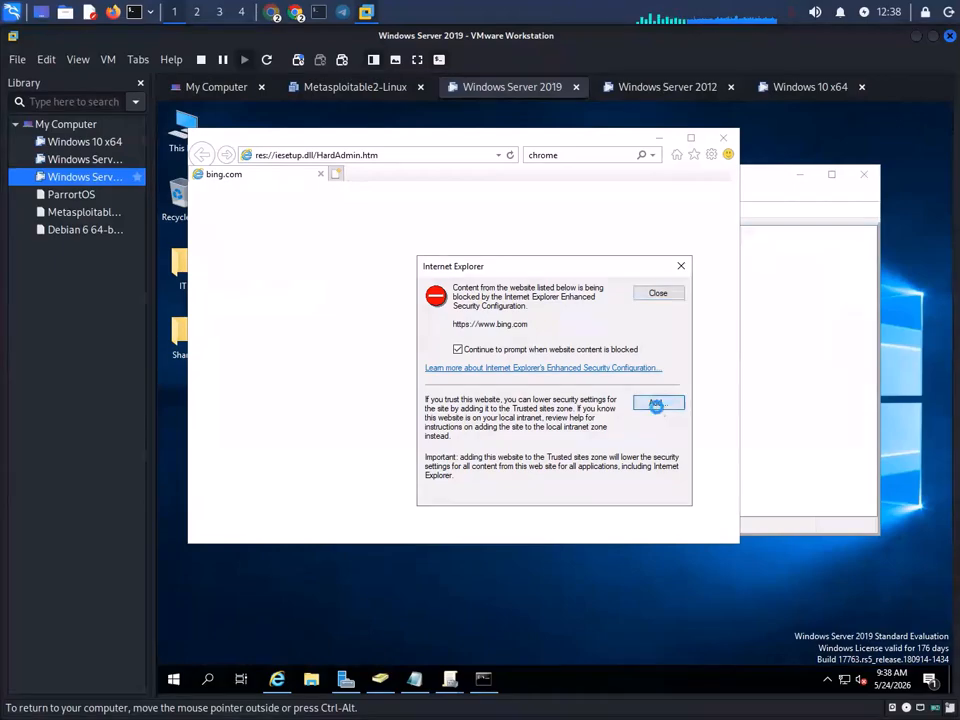
{"action": "left_click", "coordinate": [656, 403]}
{"action": "scroll", "coordinate": [530, 430], "scroll_direction": "down", "scroll_amount": 2}
{"action": "scroll", "coordinate": [537, 433], "scroll_direction": "down", "scroll_amount": 1}
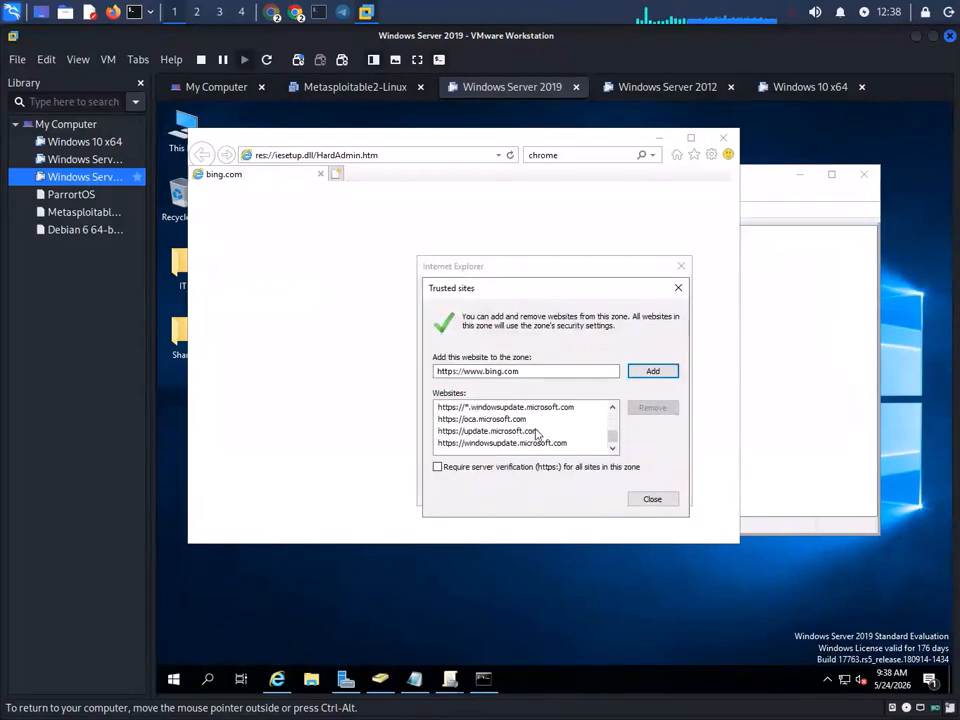
{"action": "left_click", "coordinate": [654, 372]}
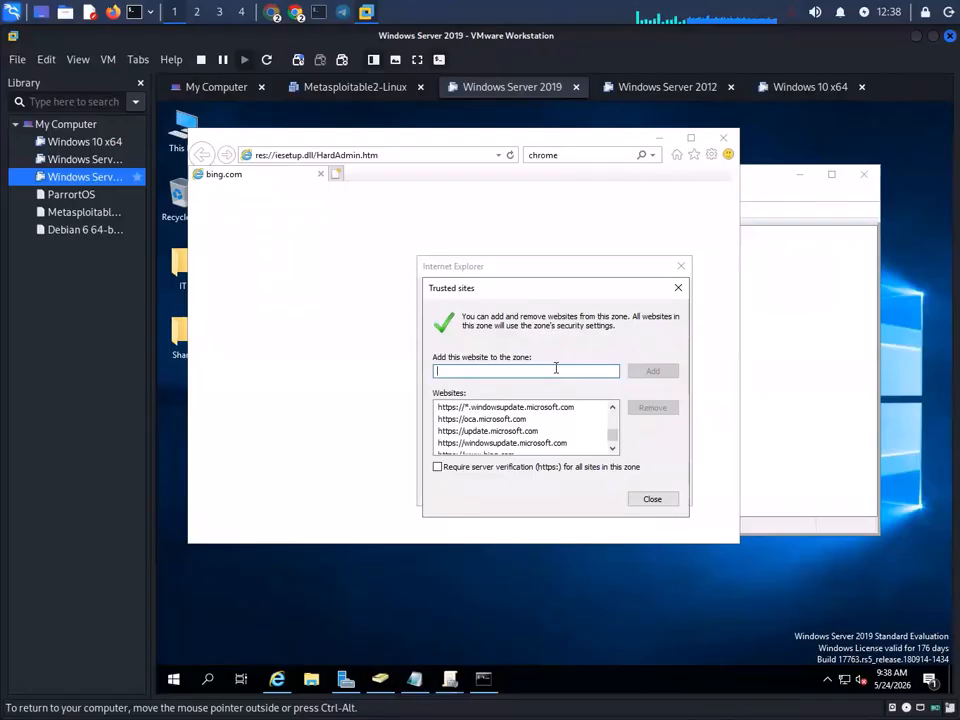
{"action": "type", "text": "goo"}
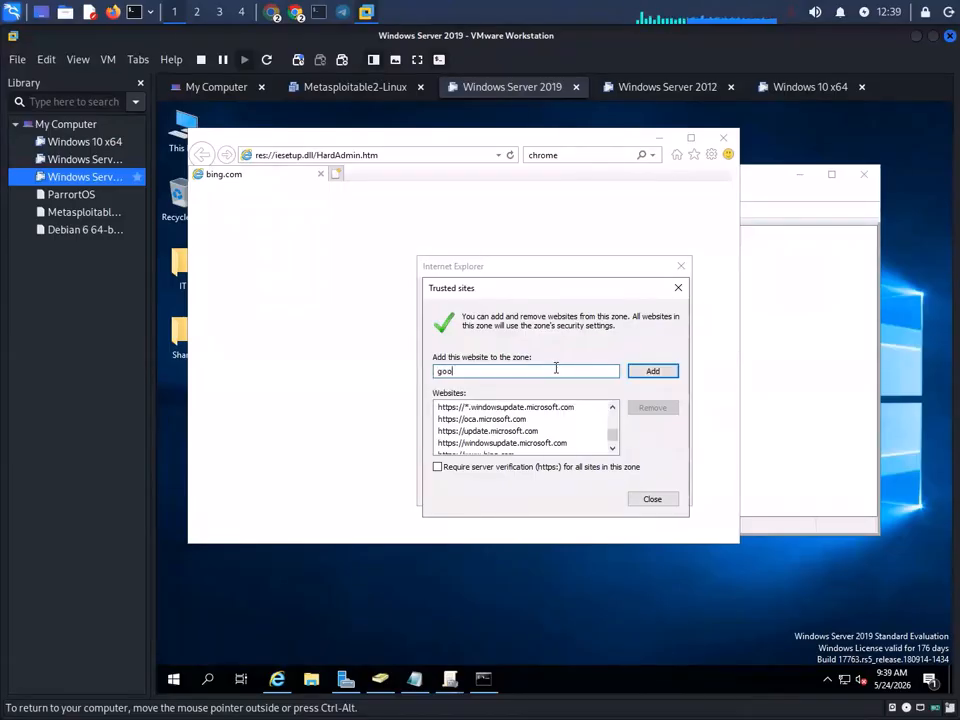
{"action": "type", "text": "gle.com"}
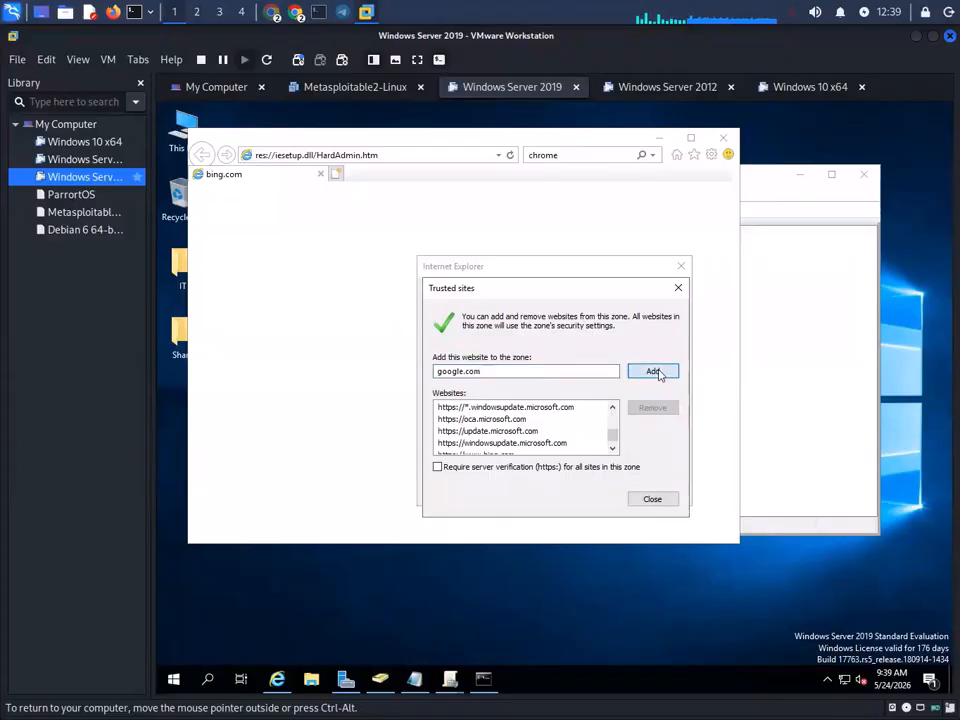
{"action": "left_click", "coordinate": [653, 372]}
{"action": "left_click", "coordinate": [652, 500]}
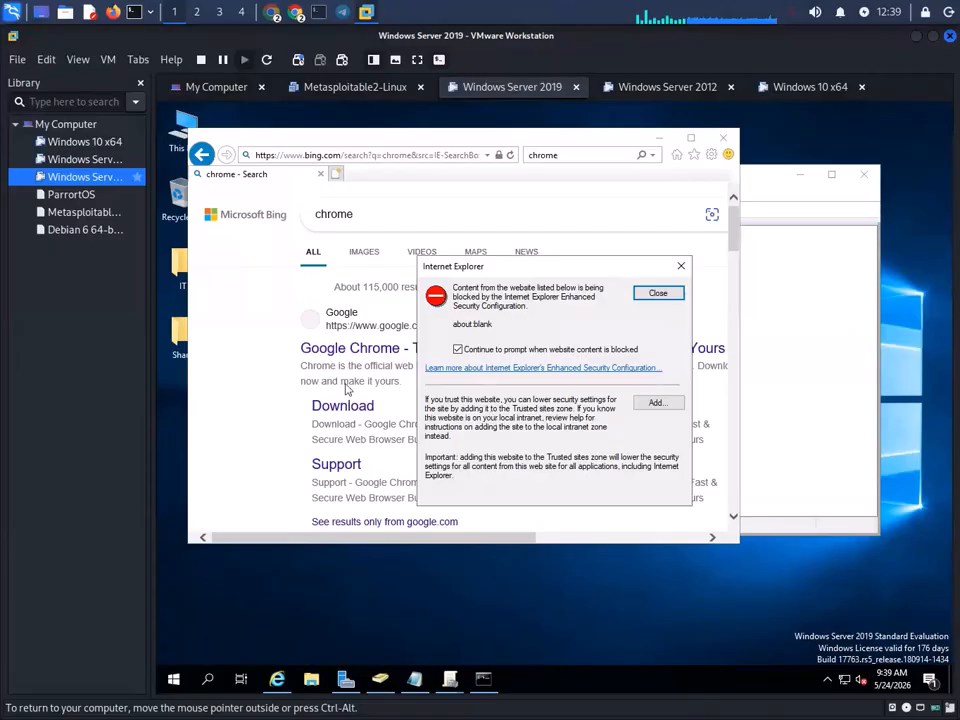
{"action": "left_click", "coordinate": [656, 402]}
{"action": "left_click", "coordinate": [652, 372]}
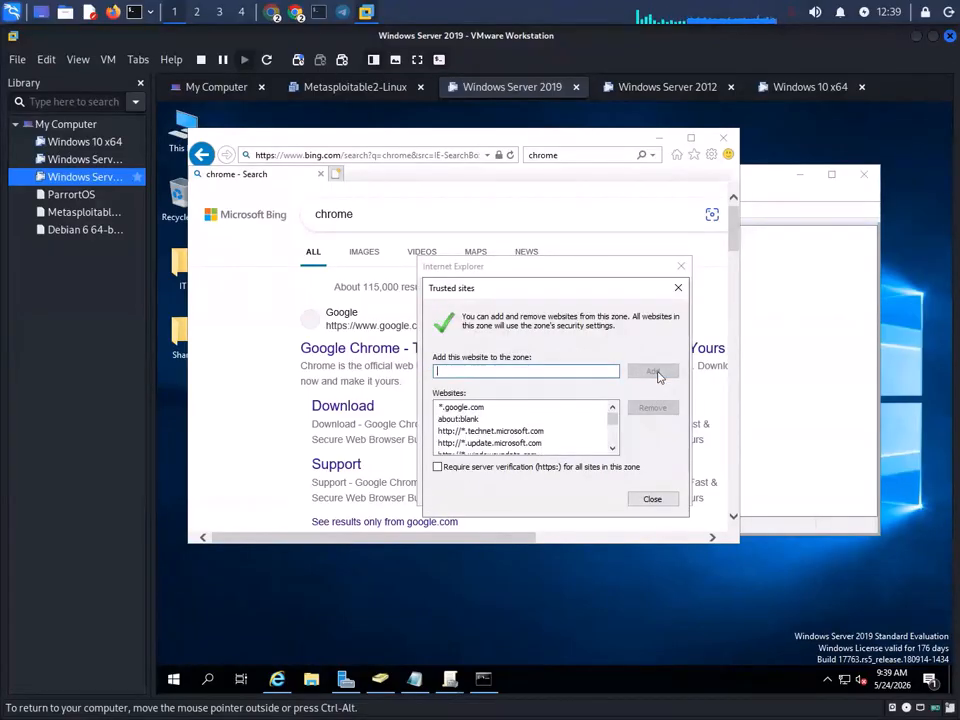
{"action": "left_click", "coordinate": [652, 499]}
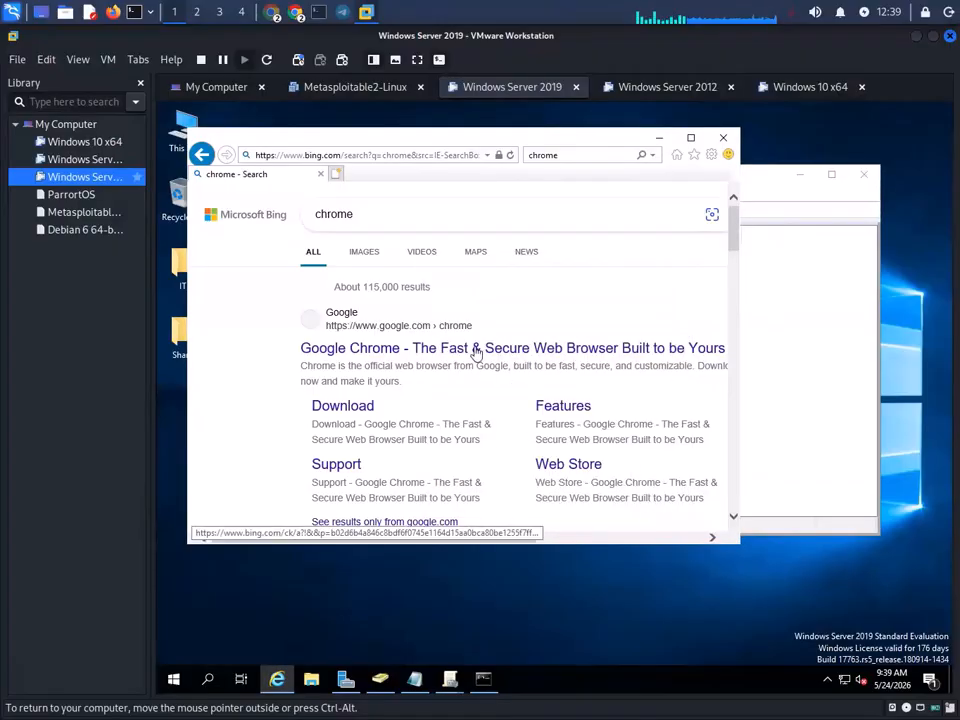
{"action": "left_click", "coordinate": [360, 405]}
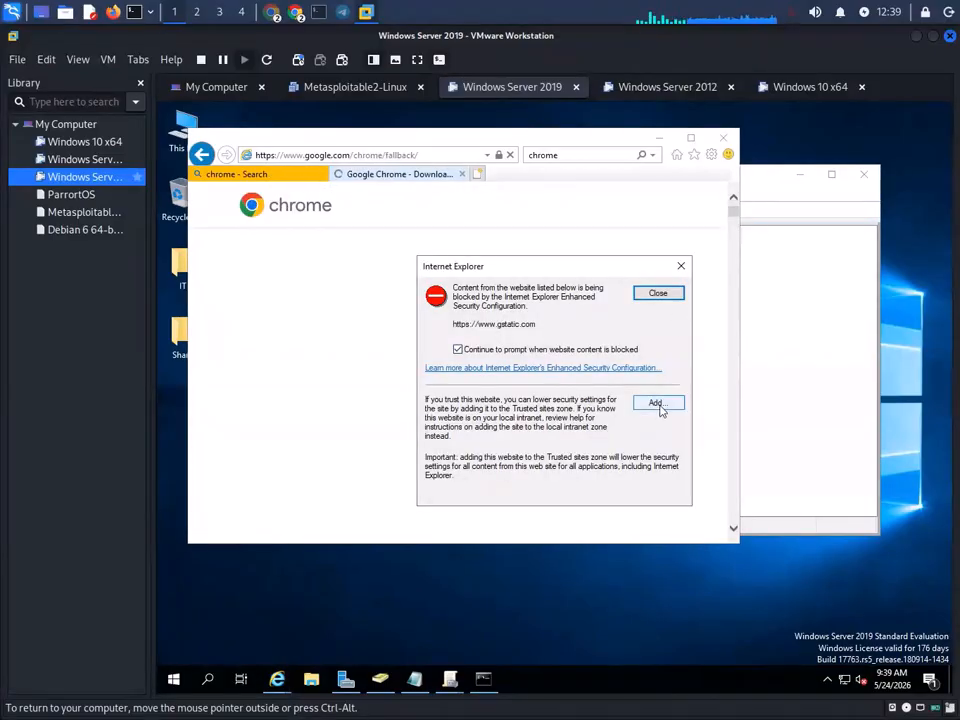
{"action": "left_click", "coordinate": [662, 403]}
{"action": "left_click", "coordinate": [664, 372]}
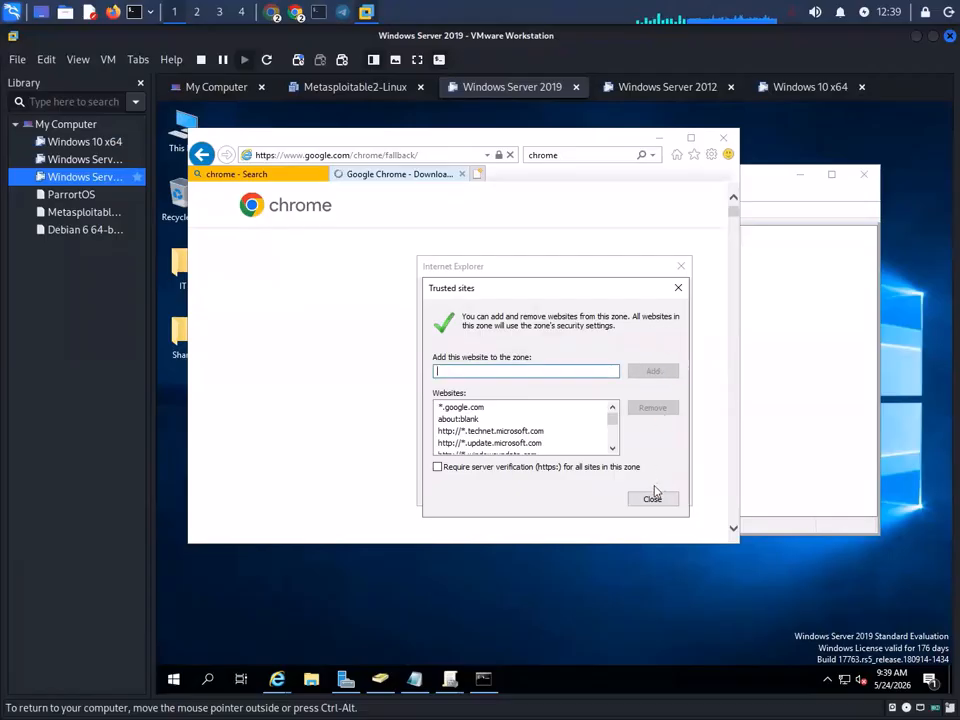
{"action": "left_click", "coordinate": [654, 498]}
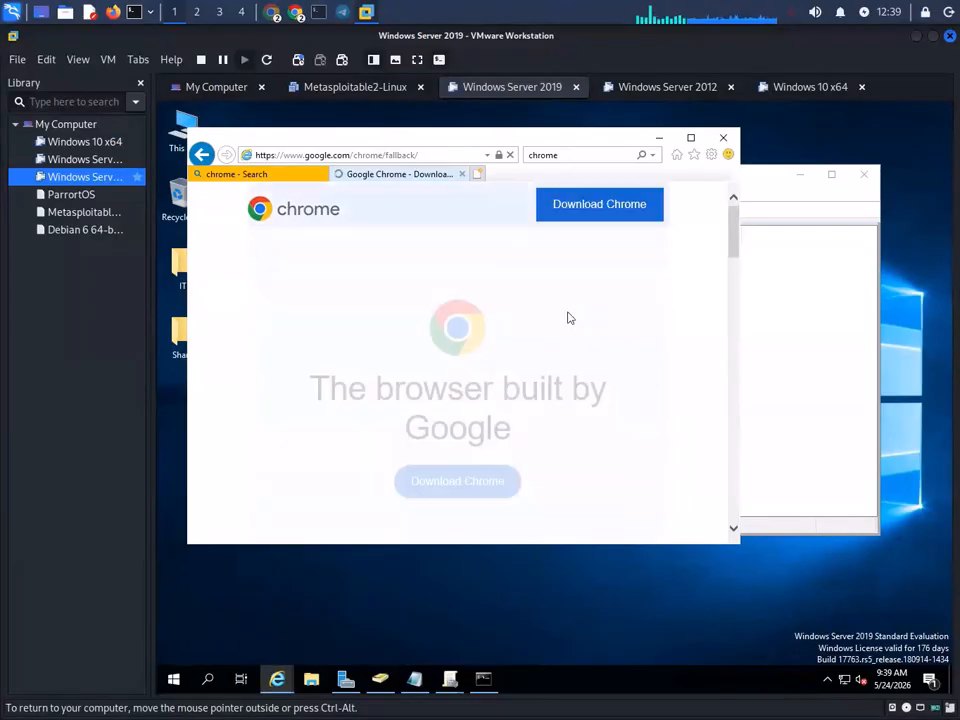
{"action": "left_click", "coordinate": [455, 487]}
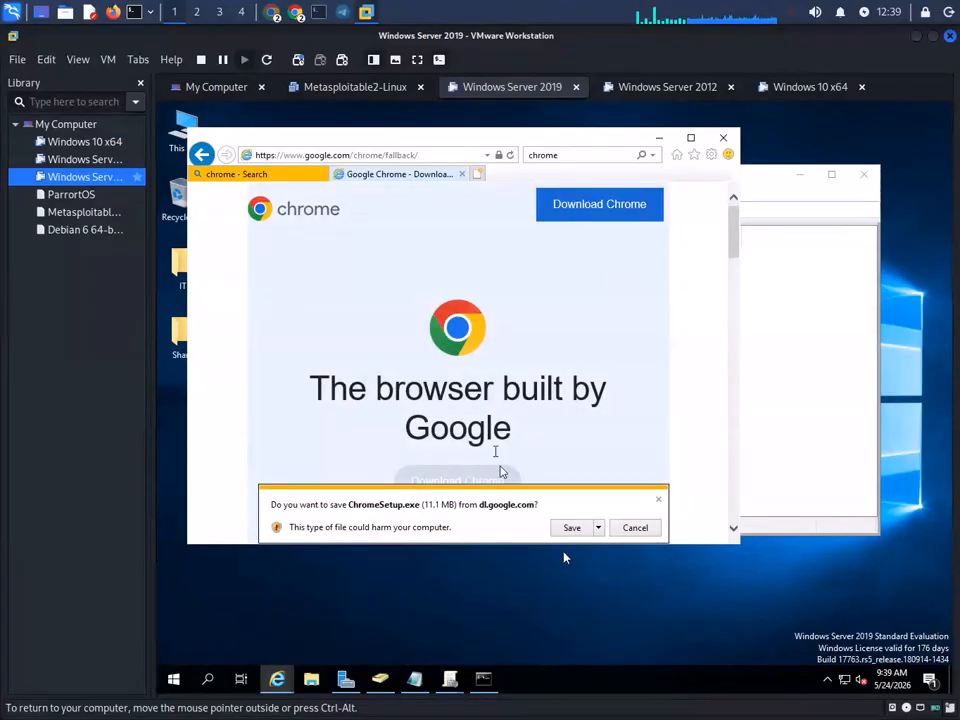
- Save ChromeSetup.exe (11.1 MB) and, once it finishes, open Internet Explorer's View Downloads list
{"action": "left_click", "coordinate": [572, 526]}
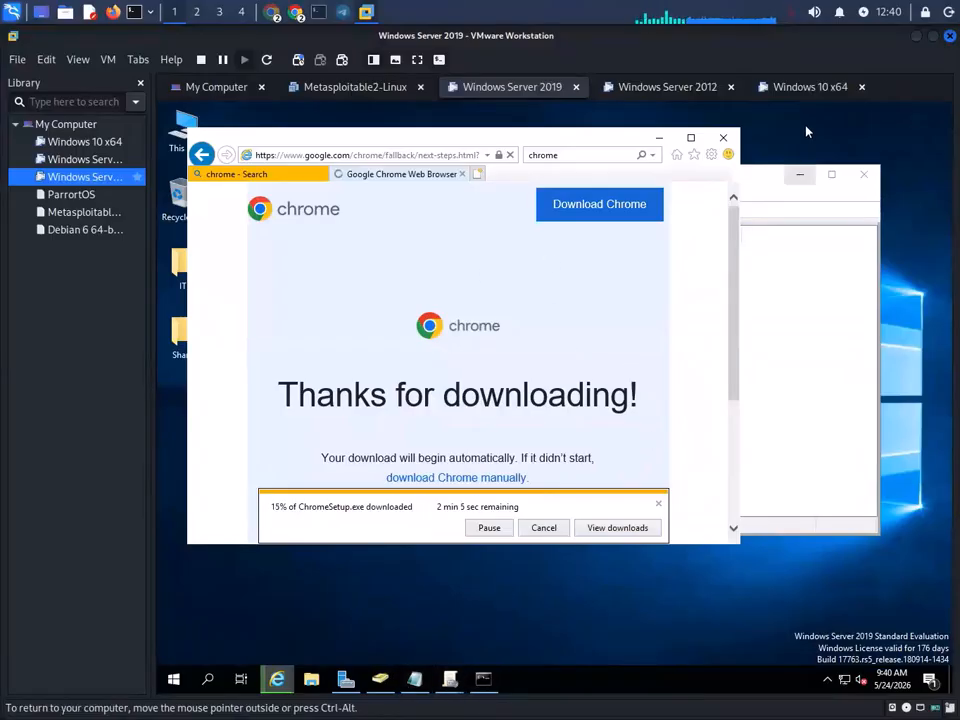
{"action": "left_click", "coordinate": [800, 87]}
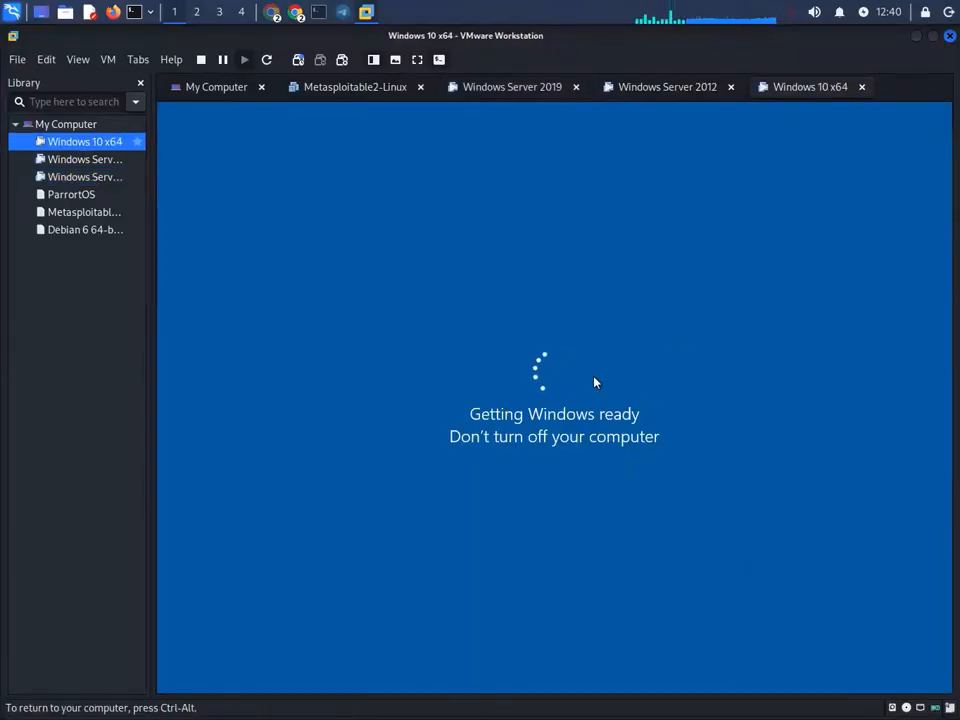
{"action": "left_click", "coordinate": [508, 87]}
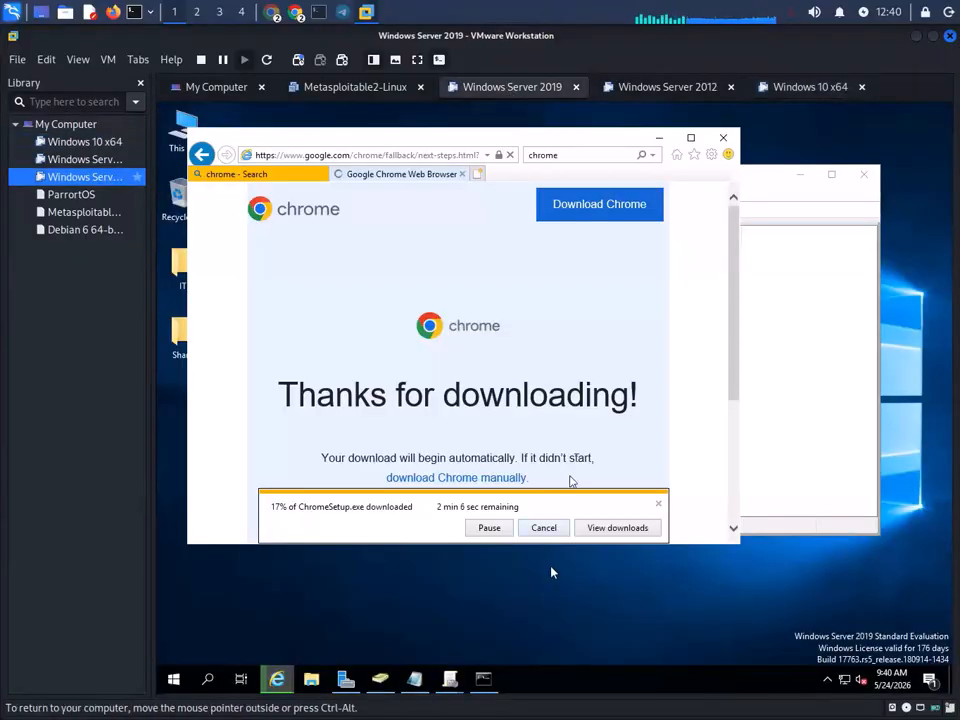
{"action": "left_click", "coordinate": [612, 529]}
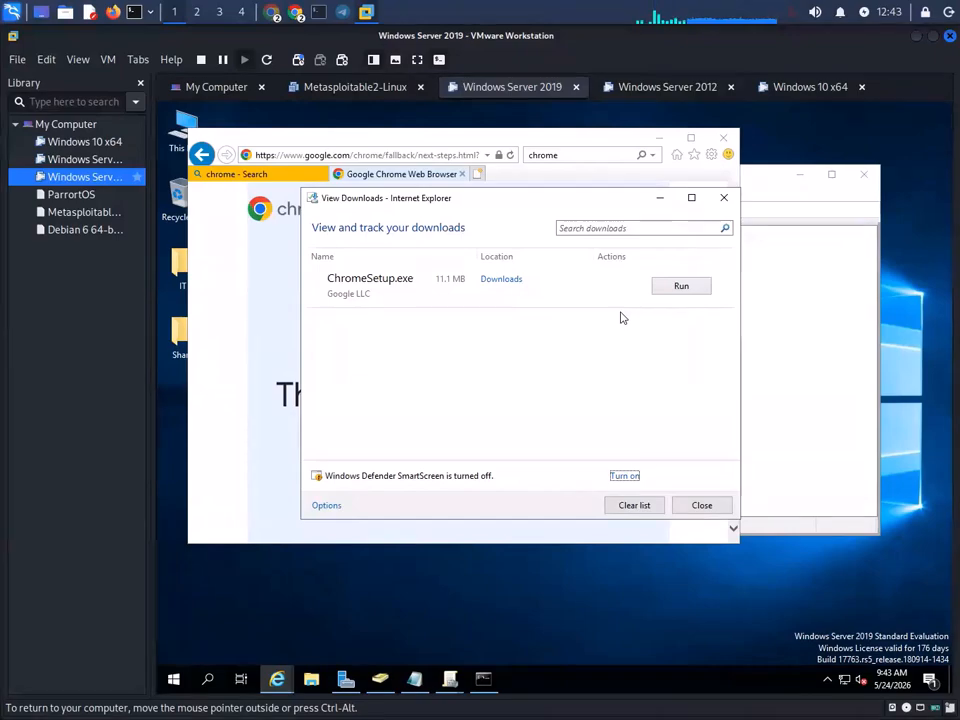
- Run the downloaded Chrome installer, then close Internet Explorer's tabs and the View Downloads window
{"action": "left_click", "coordinate": [684, 288]}
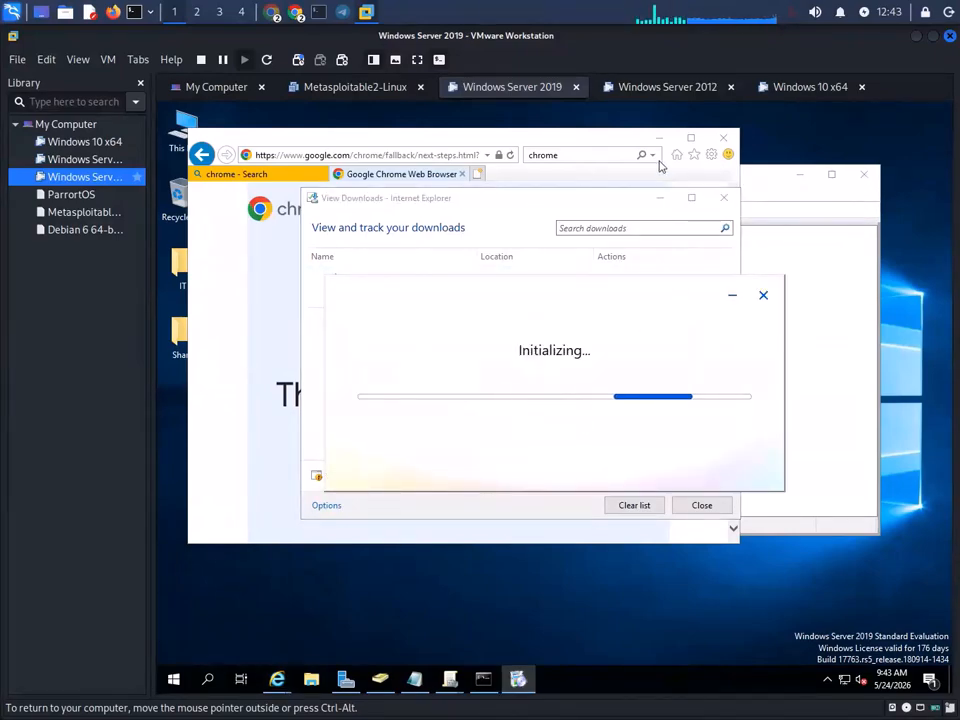
{"action": "left_click", "coordinate": [724, 140]}
{"action": "left_click", "coordinate": [426, 350]}
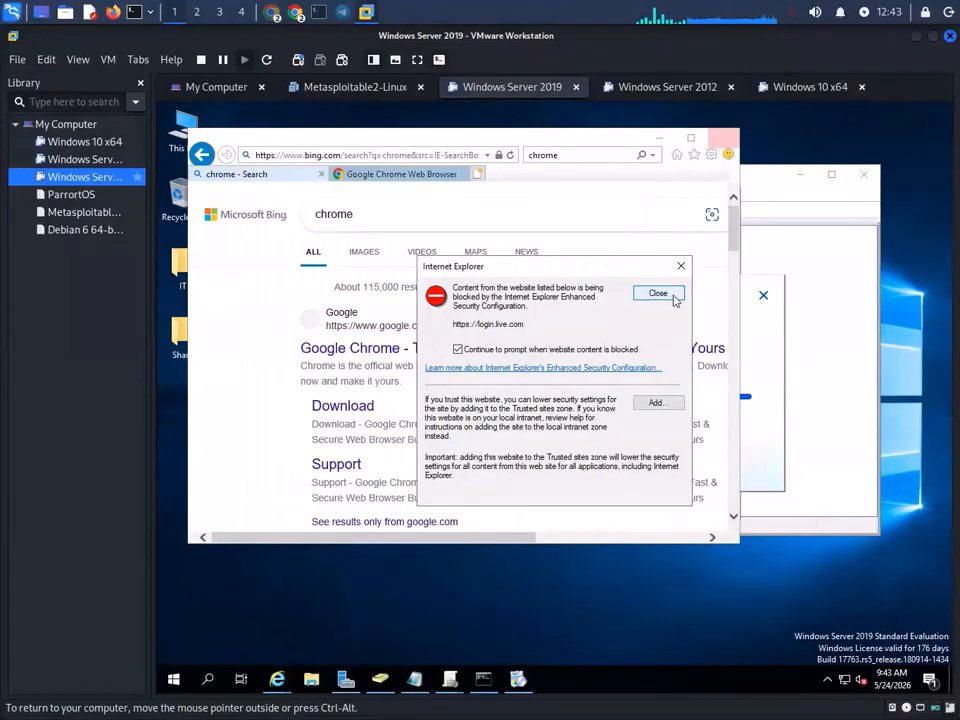
{"action": "left_click", "coordinate": [672, 295]}
{"action": "left_click", "coordinate": [726, 141]}
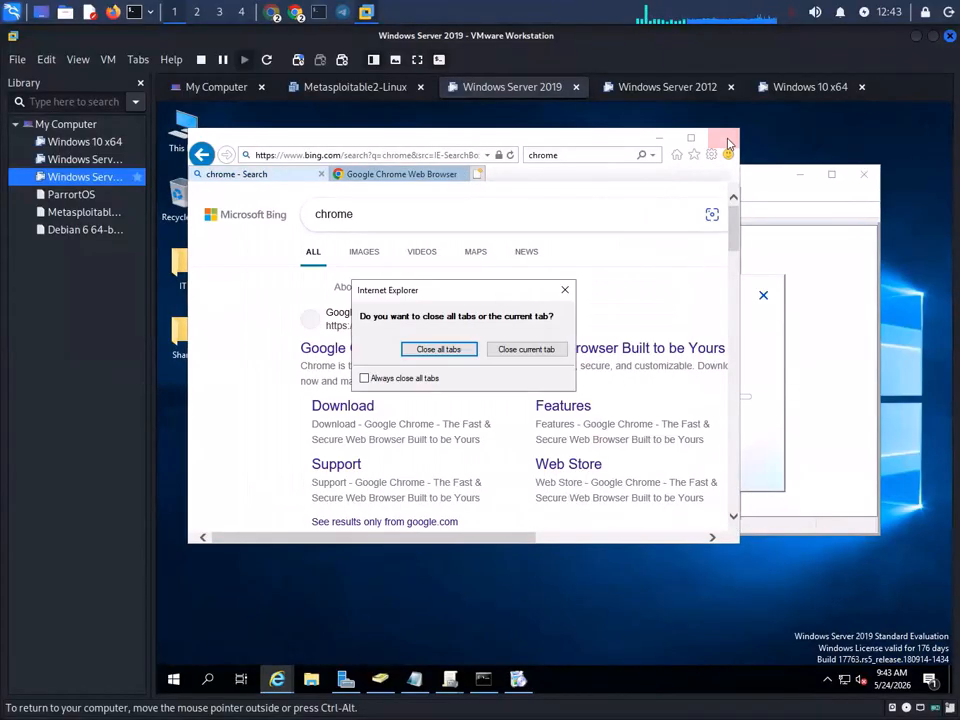
{"action": "left_click", "coordinate": [500, 351]}
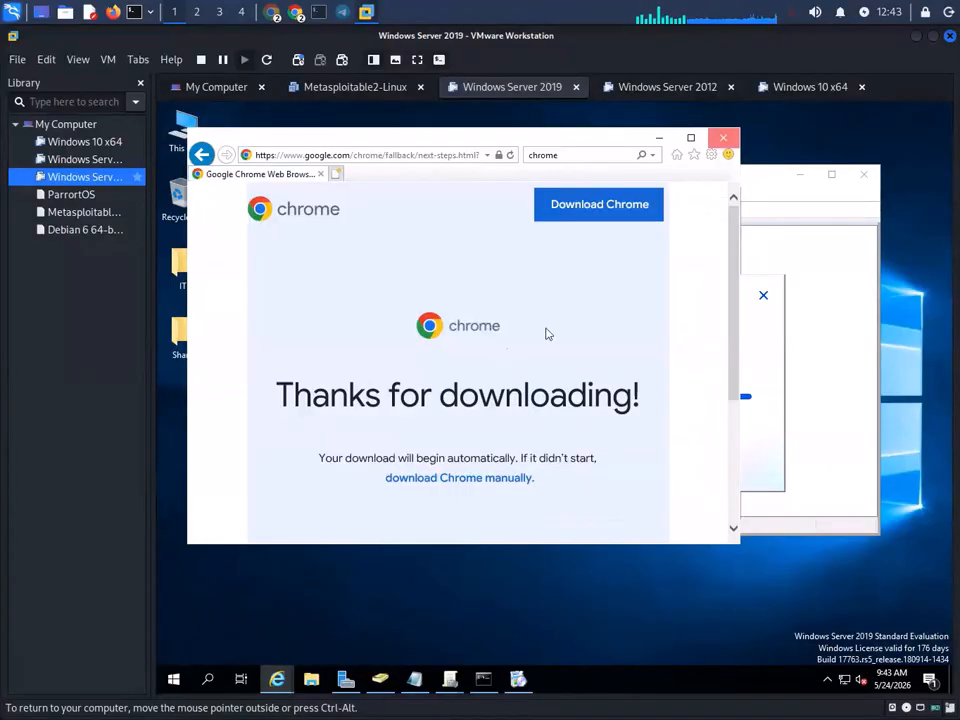
{"action": "left_click", "coordinate": [727, 141]}
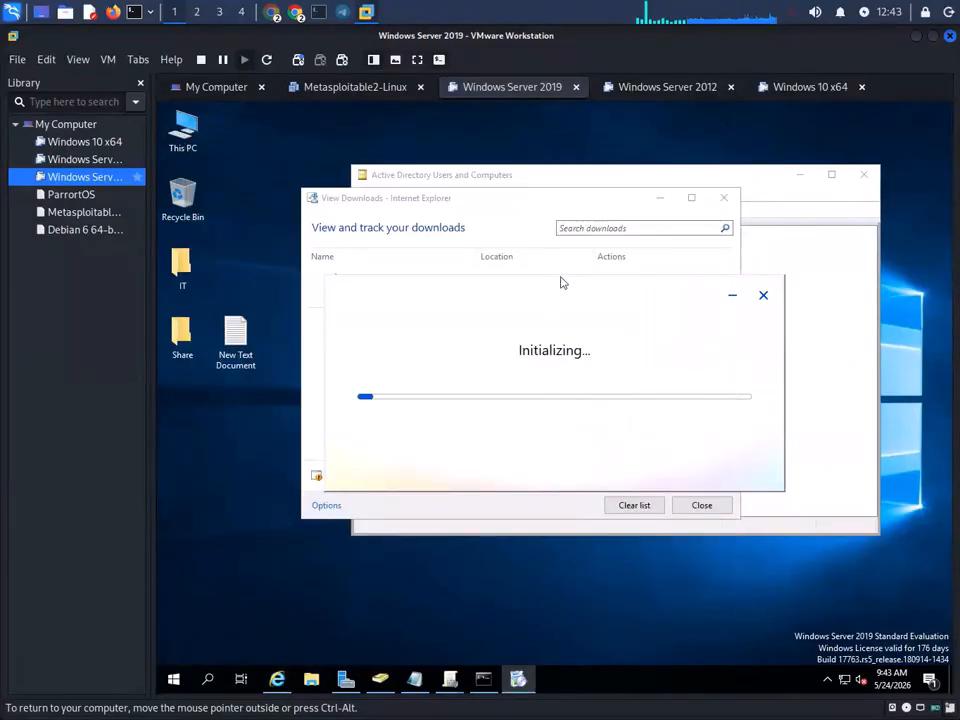
{"action": "left_click", "coordinate": [724, 198]}
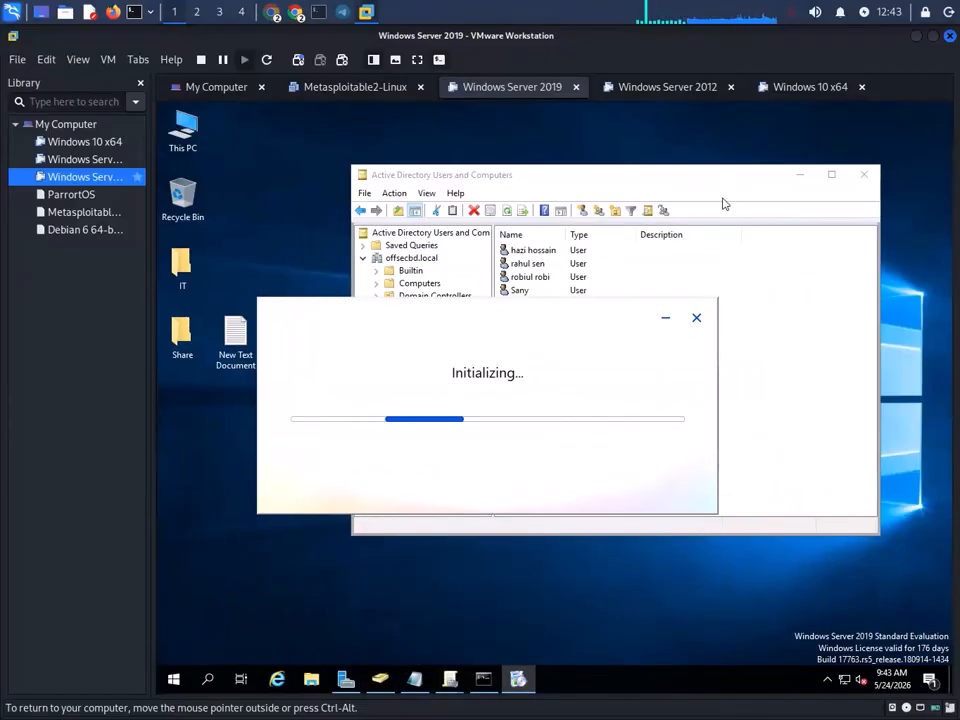
- On the Windows 10 VM, sign in through Other user with the domain user's name and password
{"action": "left_click", "coordinate": [810, 87]}
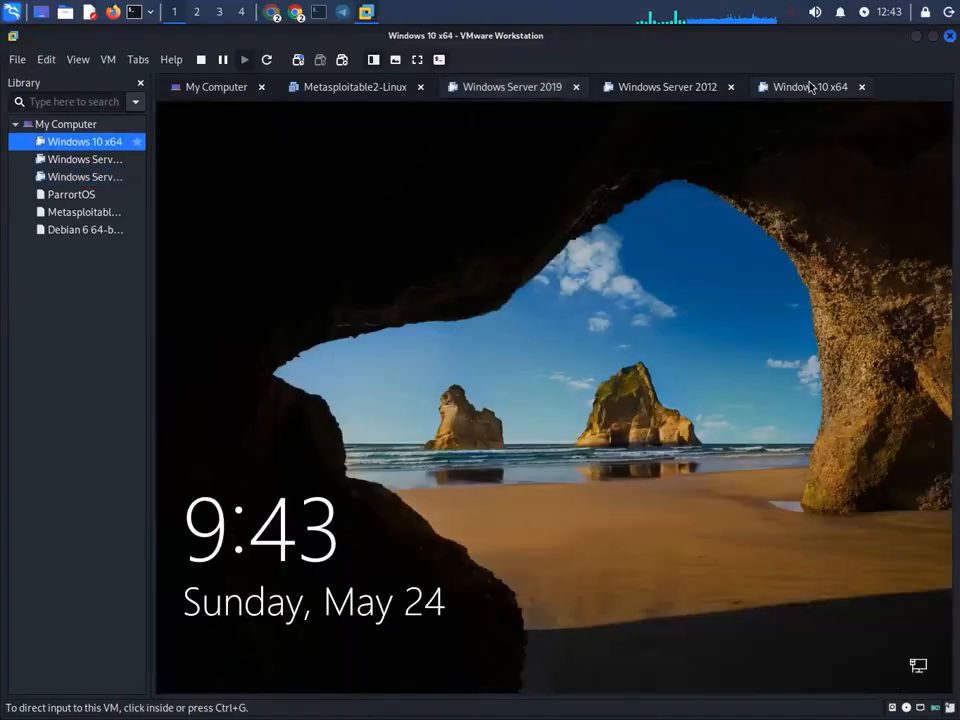
{"action": "left_click", "coordinate": [475, 401]}
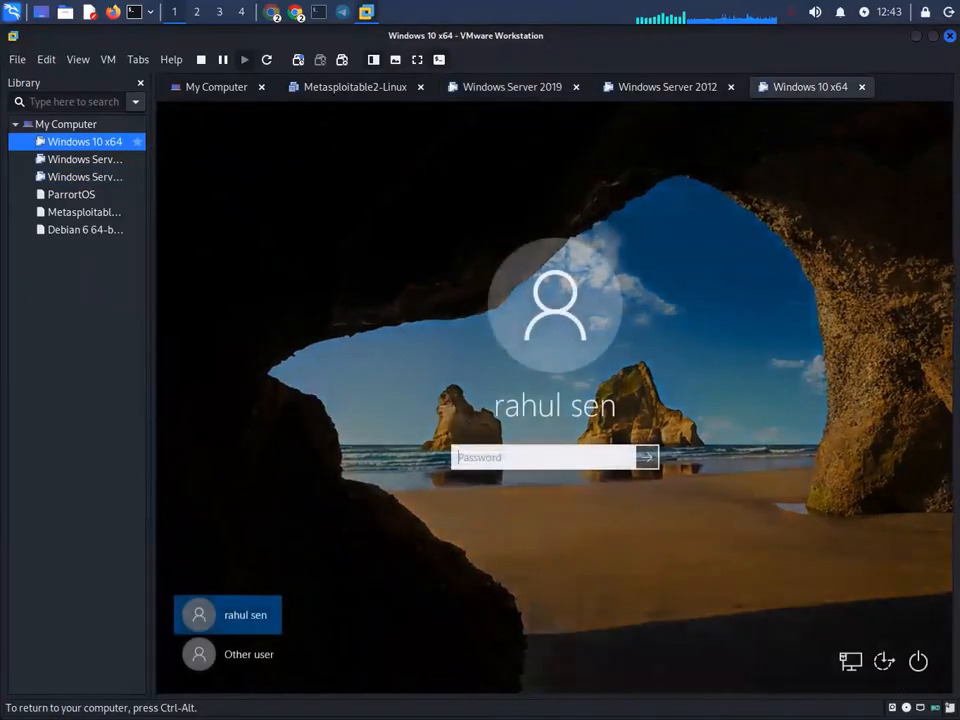
{"action": "type", "text": "••"}
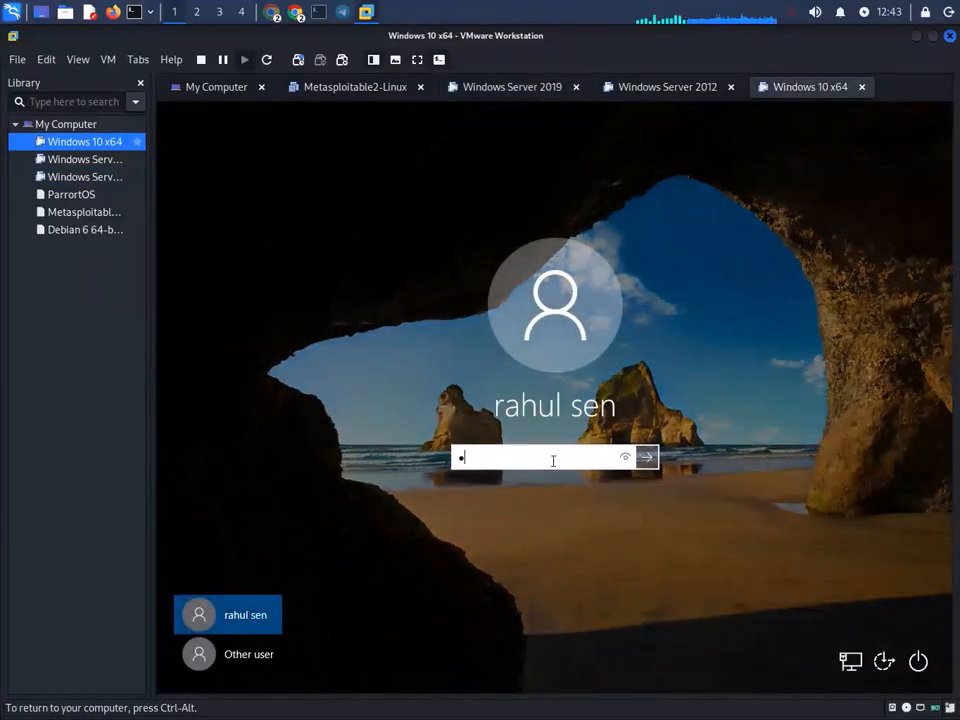
{"action": "type", "text": "••"}
{"action": "left_click", "coordinate": [250, 655]}
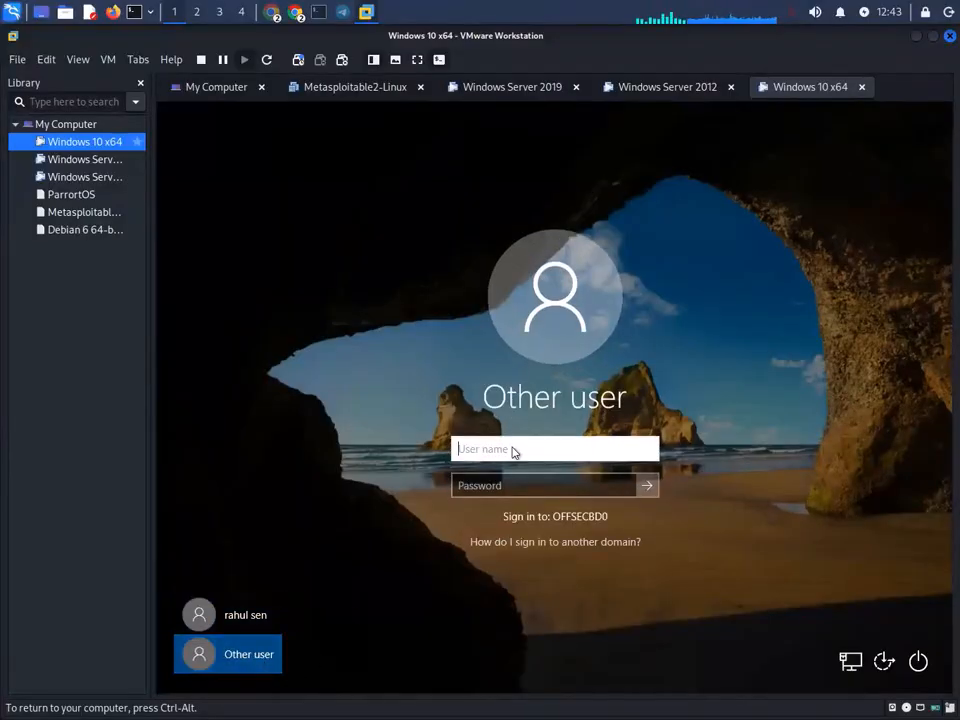
{"action": "type", "text": "haz"}
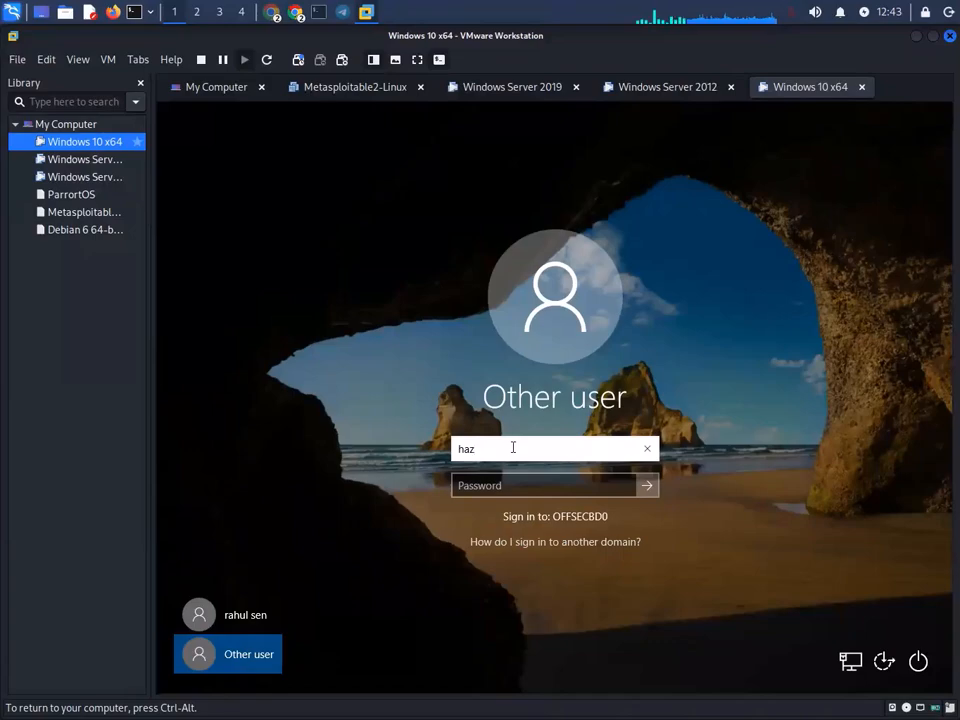
{"action": "type", "text": "i"}
{"action": "key", "text": "Tab"}
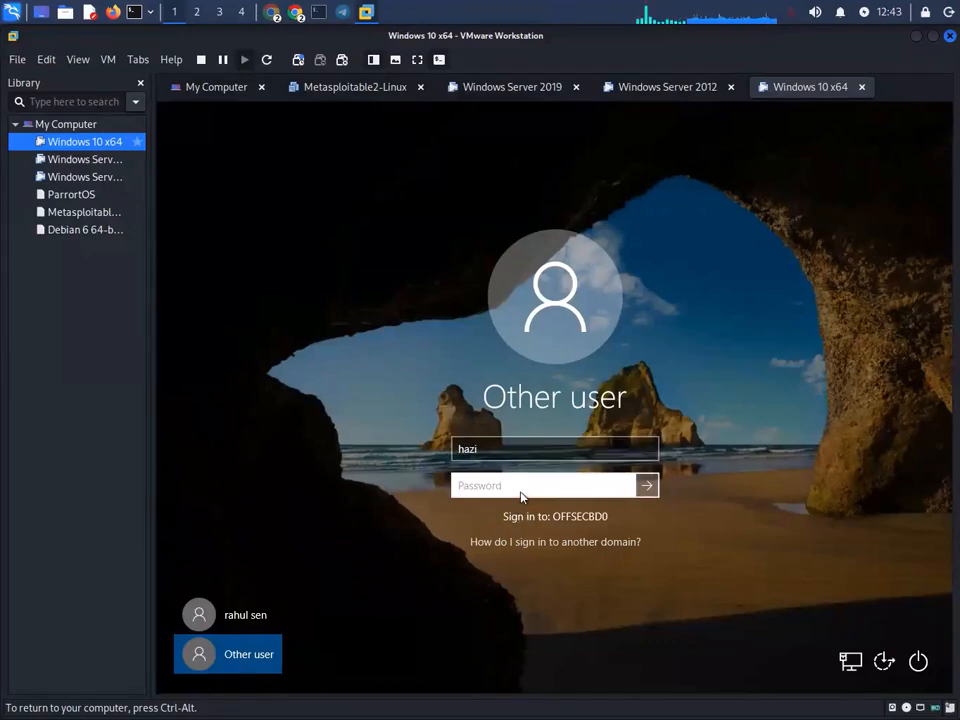
{"action": "type", "text": "•"}
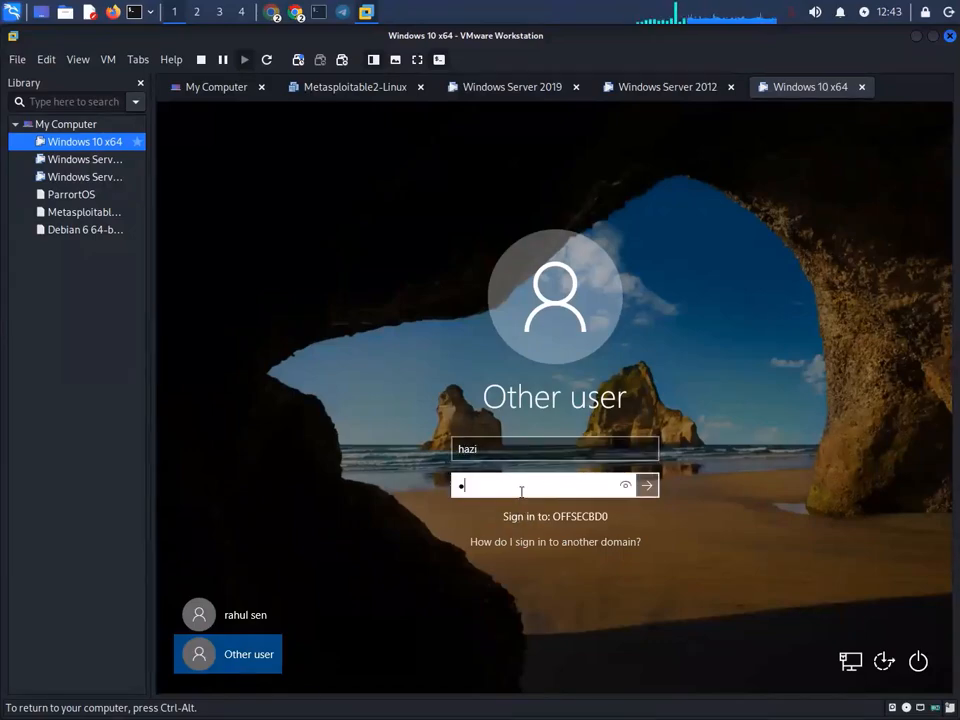
{"action": "type", "text": "•••••••"}
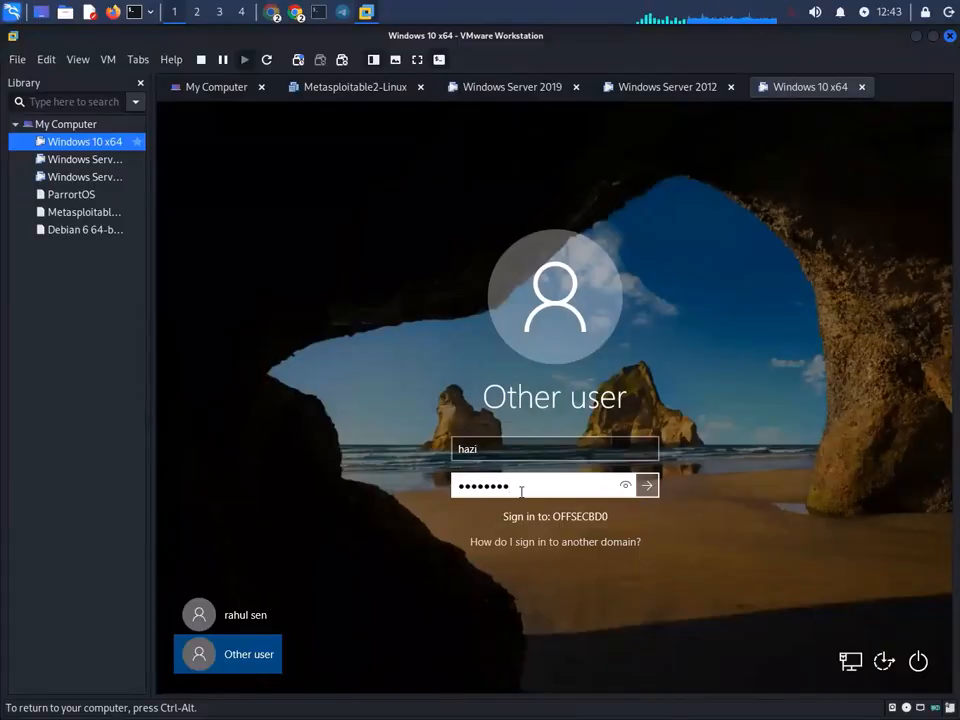
{"action": "type", "text": "••••"}
{"action": "key", "text": "Return"}
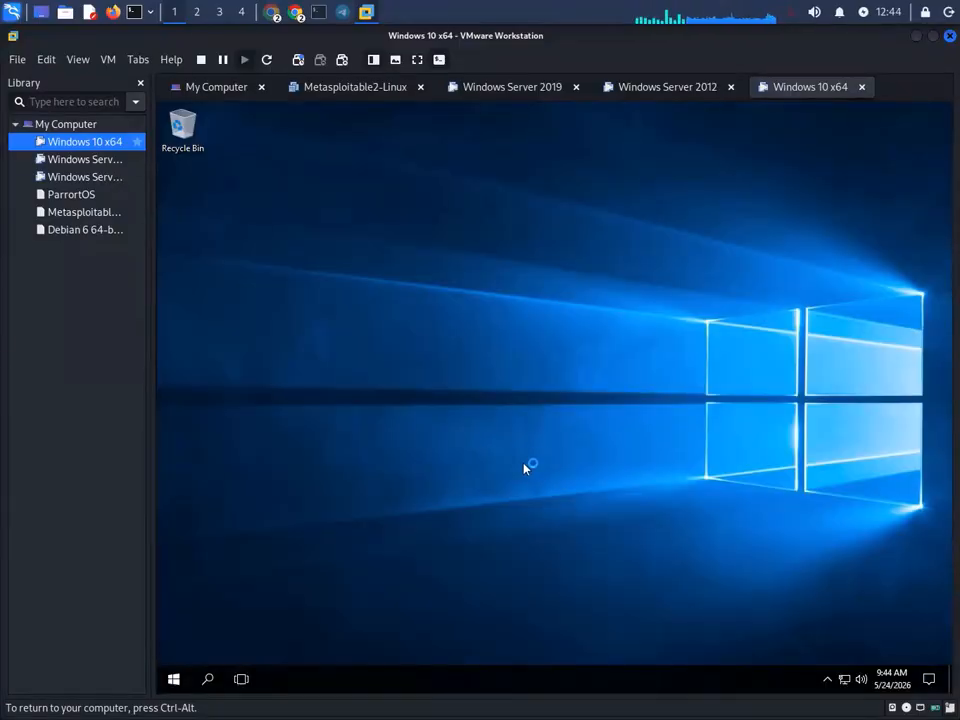
{"action": "left_click", "coordinate": [209, 678]}
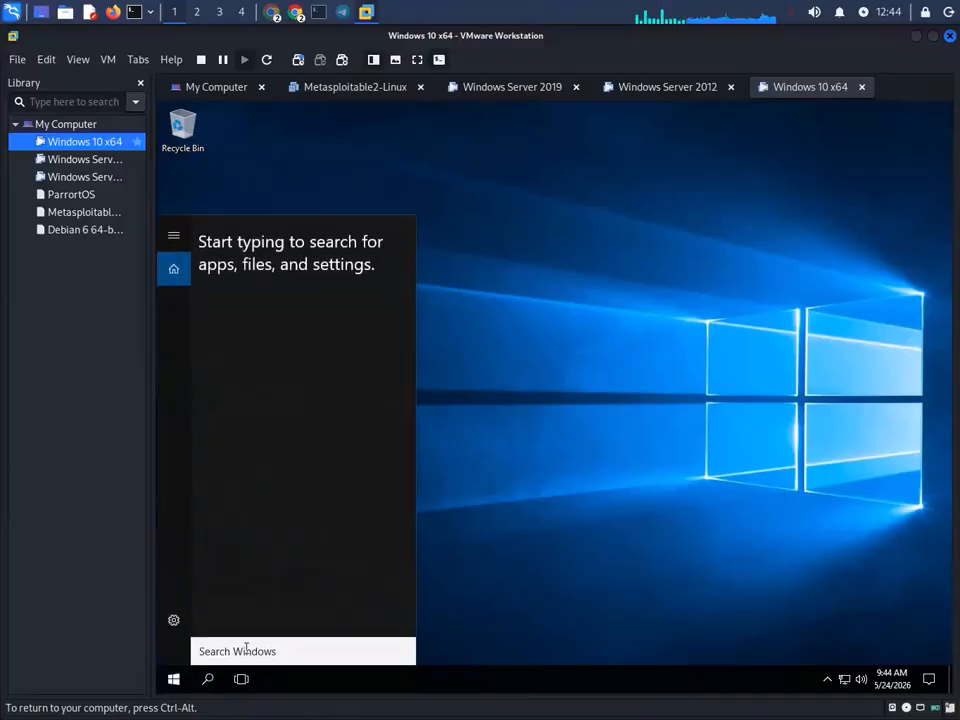
{"action": "type", "text": "cont"}
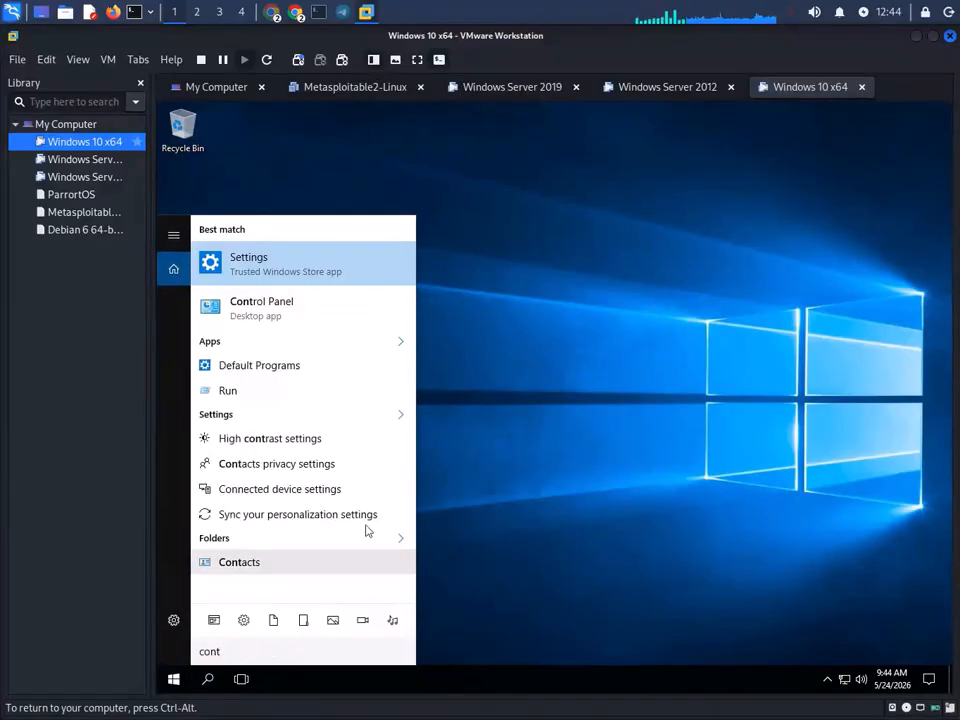
{"action": "left_click", "coordinate": [293, 313]}
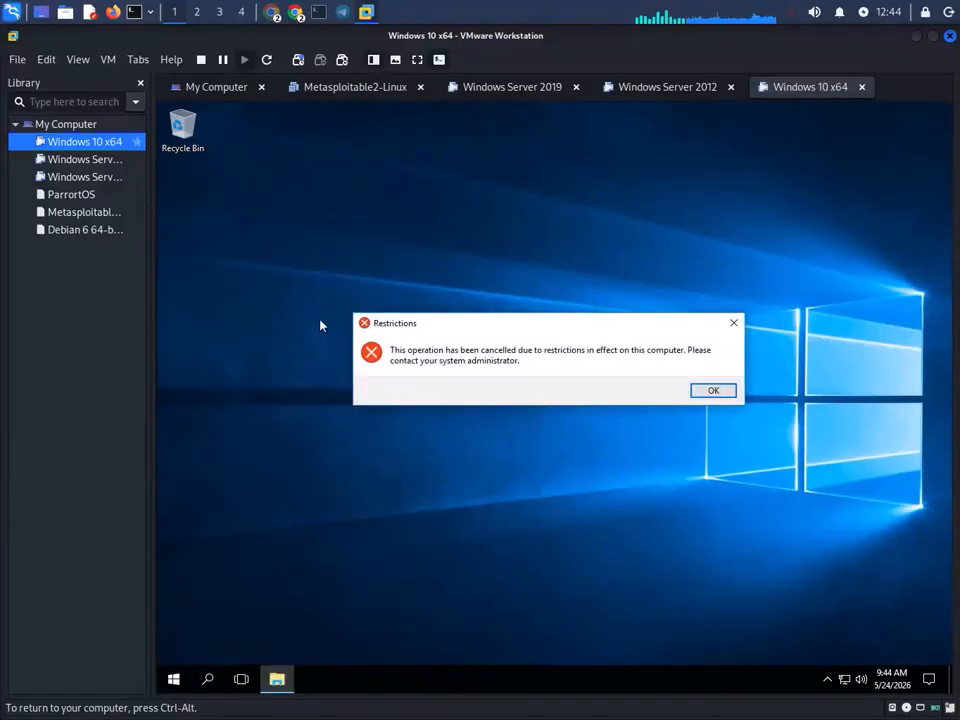
{"action": "left_click", "coordinate": [716, 390]}
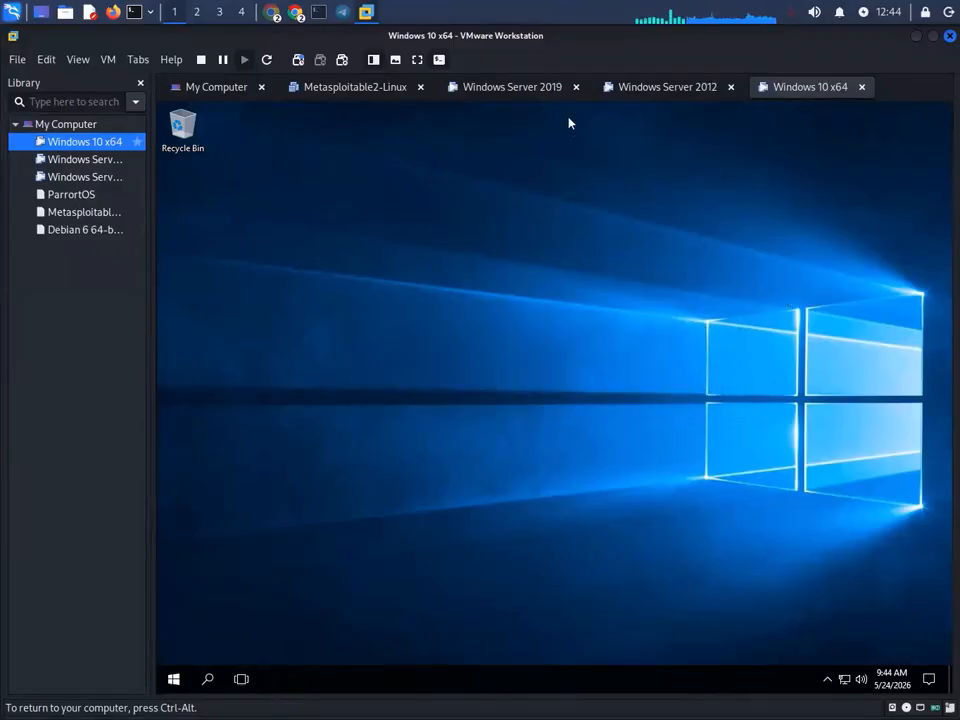
{"action": "left_click", "coordinate": [341, 12]}
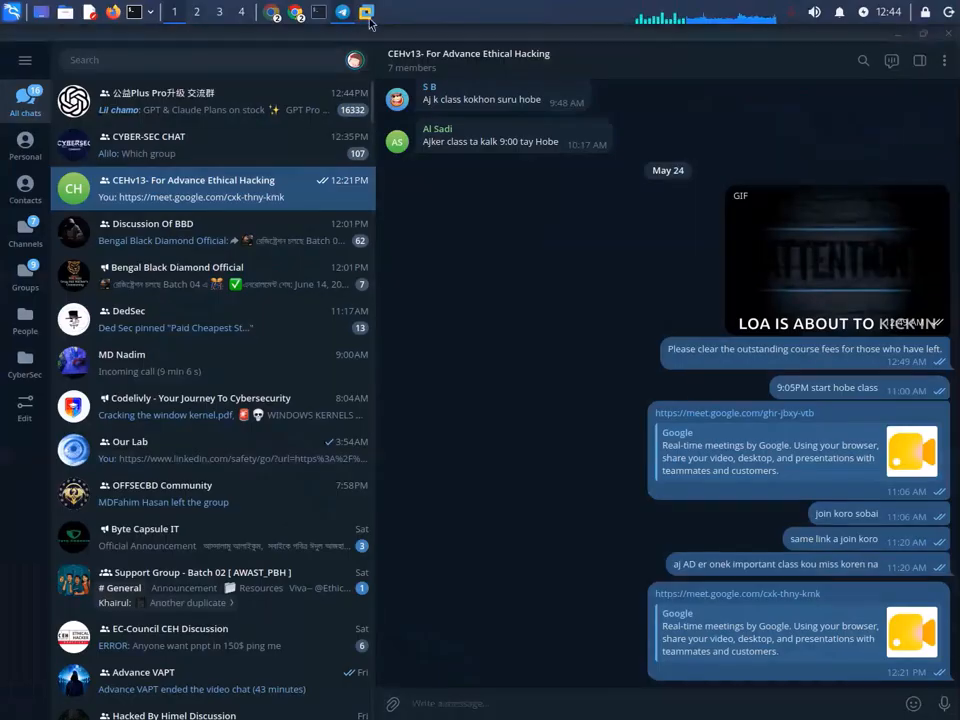
{"action": "left_click", "coordinate": [366, 12]}
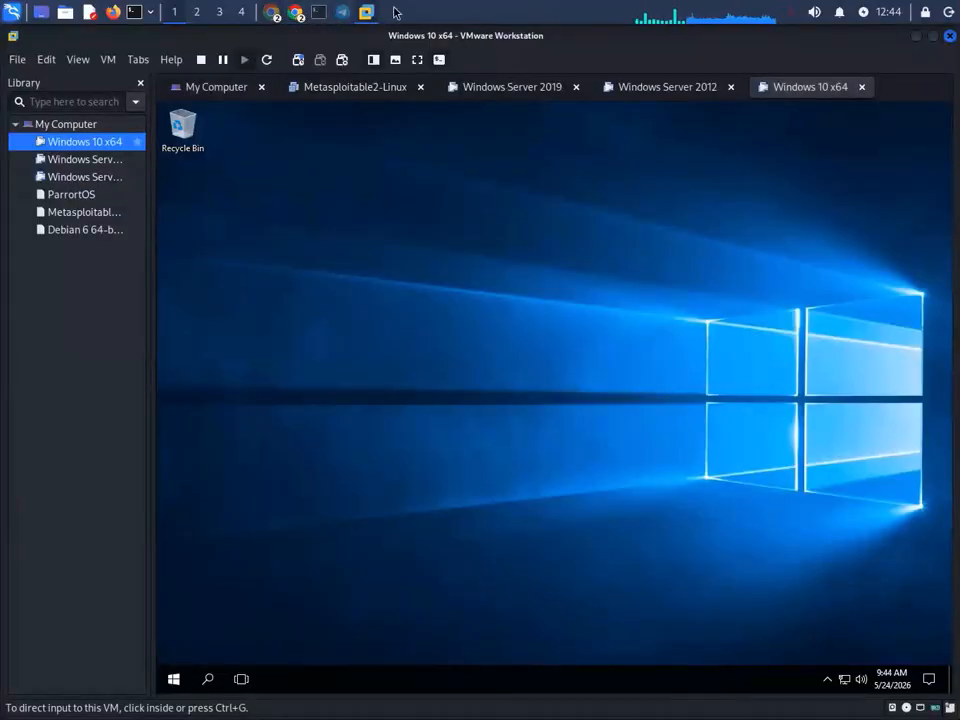
{"action": "left_click", "coordinate": [525, 88]}
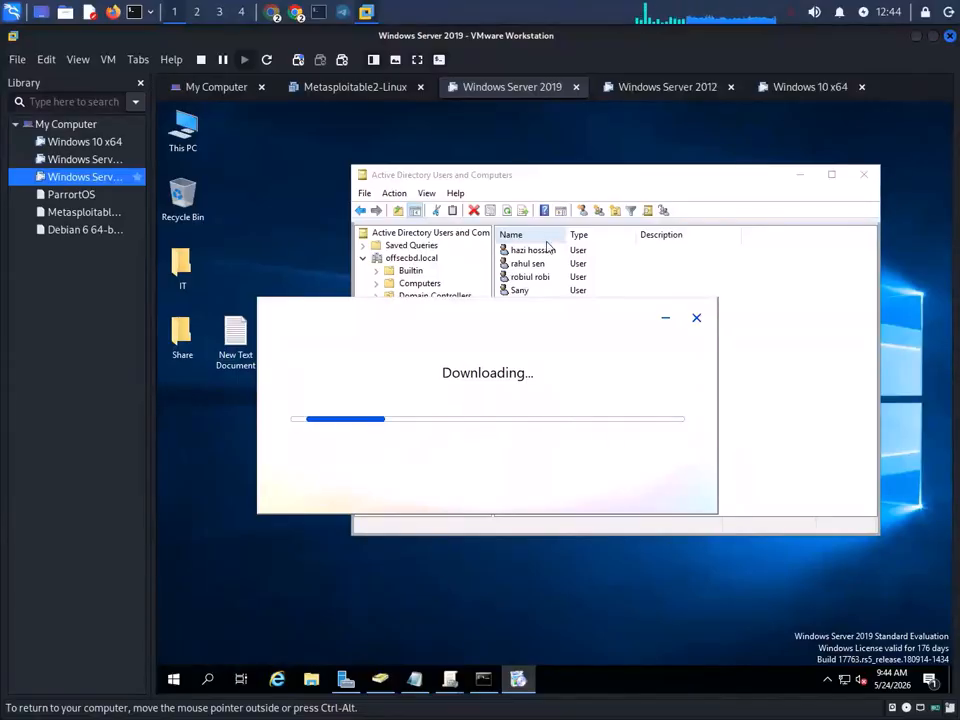
{"action": "mouse_move", "coordinate": [450, 679]}
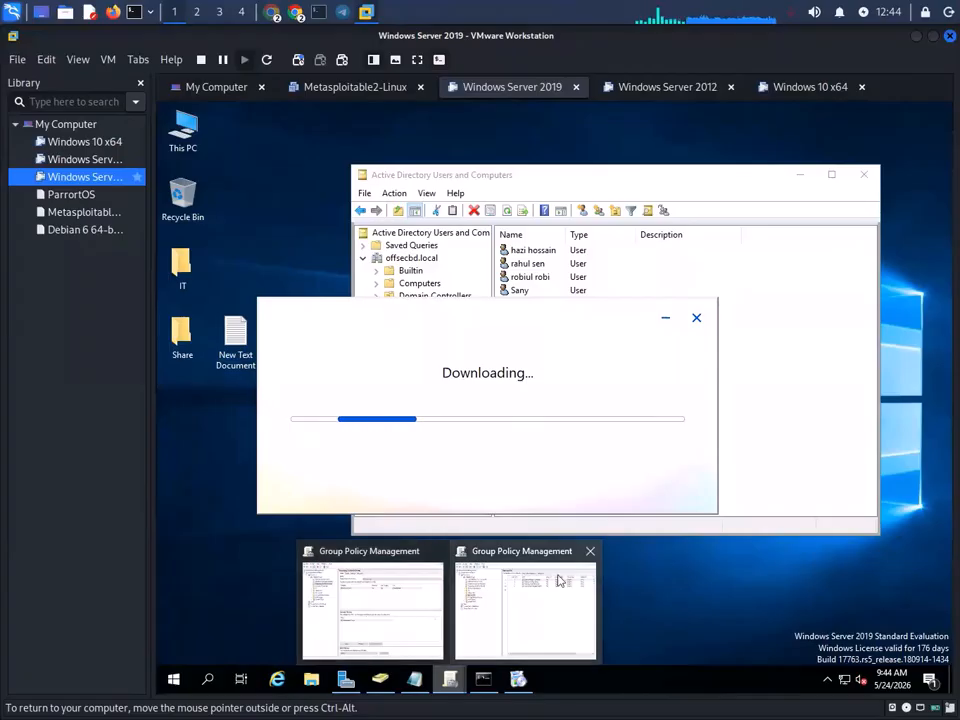
{"action": "left_click", "coordinate": [804, 89]}
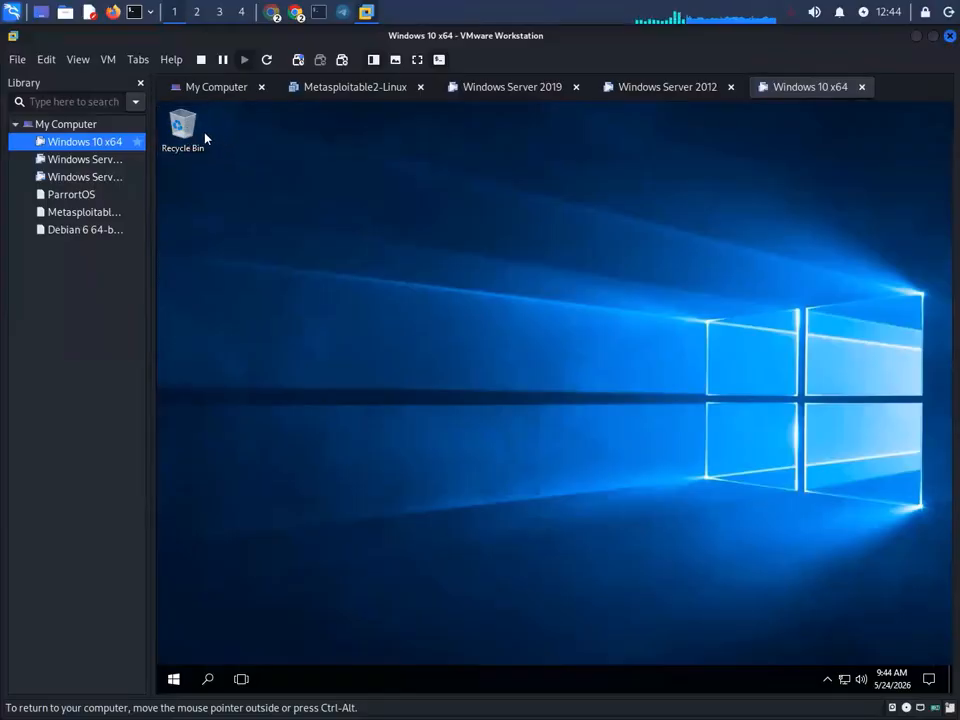
- Check the Recycle Bin properties and Start menu, then open the Recycle Bin
{"action": "right_click", "coordinate": [180, 128]}
{"action": "left_click", "coordinate": [303, 229]}
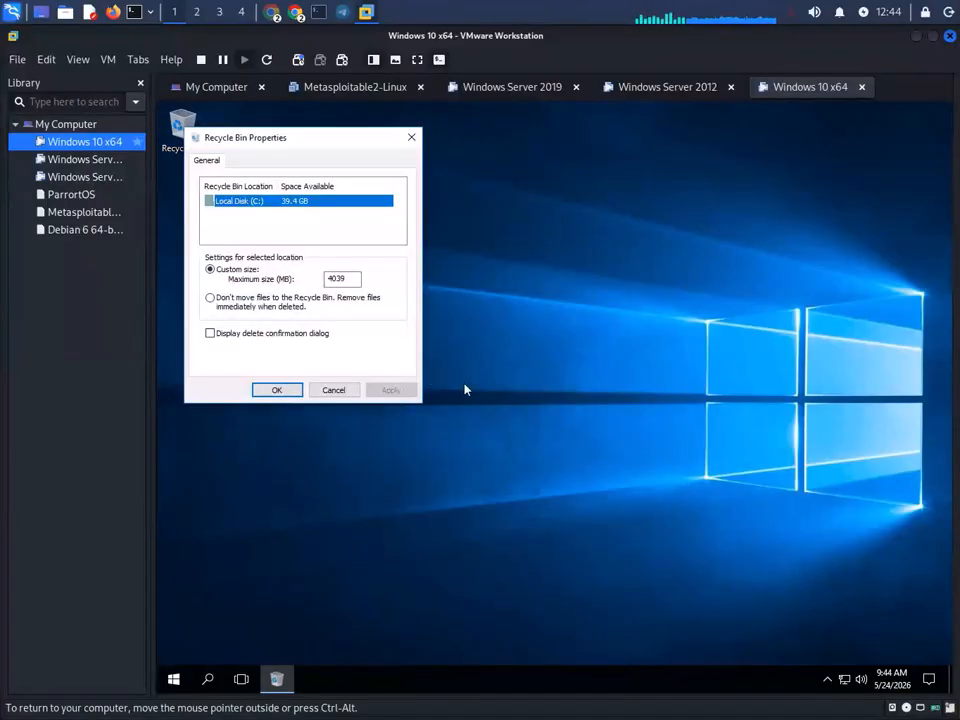
{"action": "left_click", "coordinate": [411, 137]}
{"action": "left_click", "coordinate": [172, 680]}
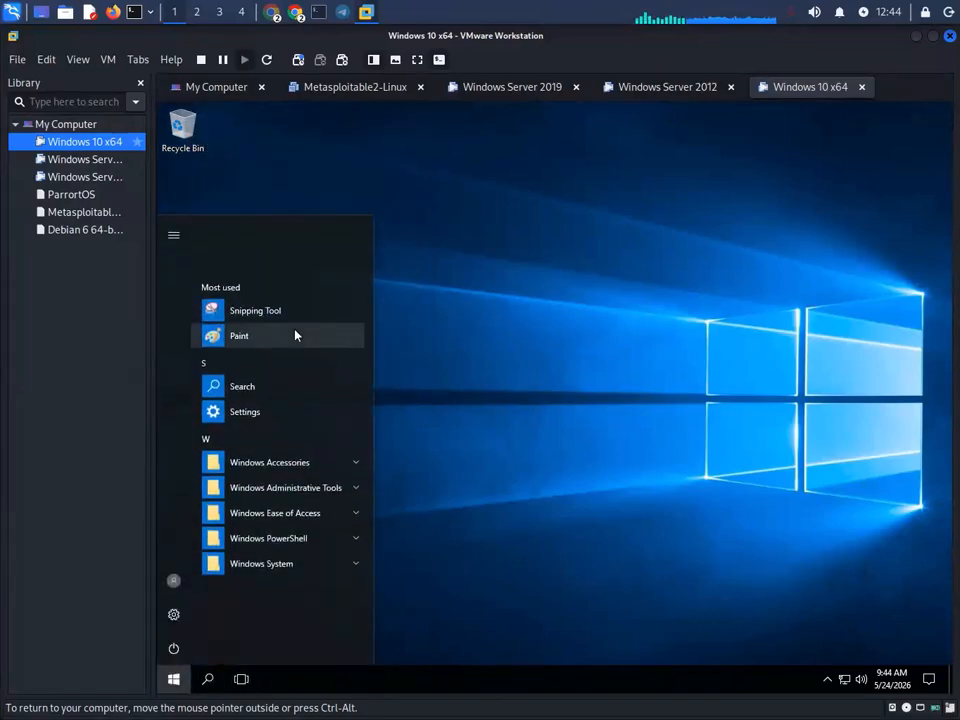
{"action": "left_click", "coordinate": [511, 367]}
{"action": "double_click", "coordinate": [203, 148]}
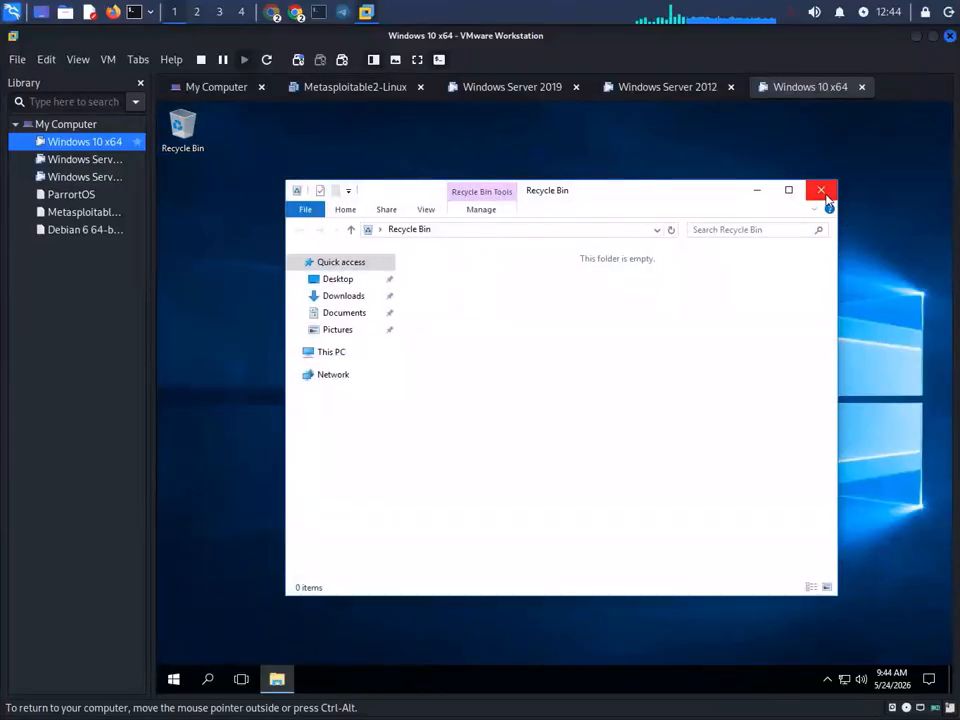
- Try Personalize and Display settings from the desktop menu, dismissing both errors, then close Recycle Bin
{"action": "right_click", "coordinate": [229, 322]}
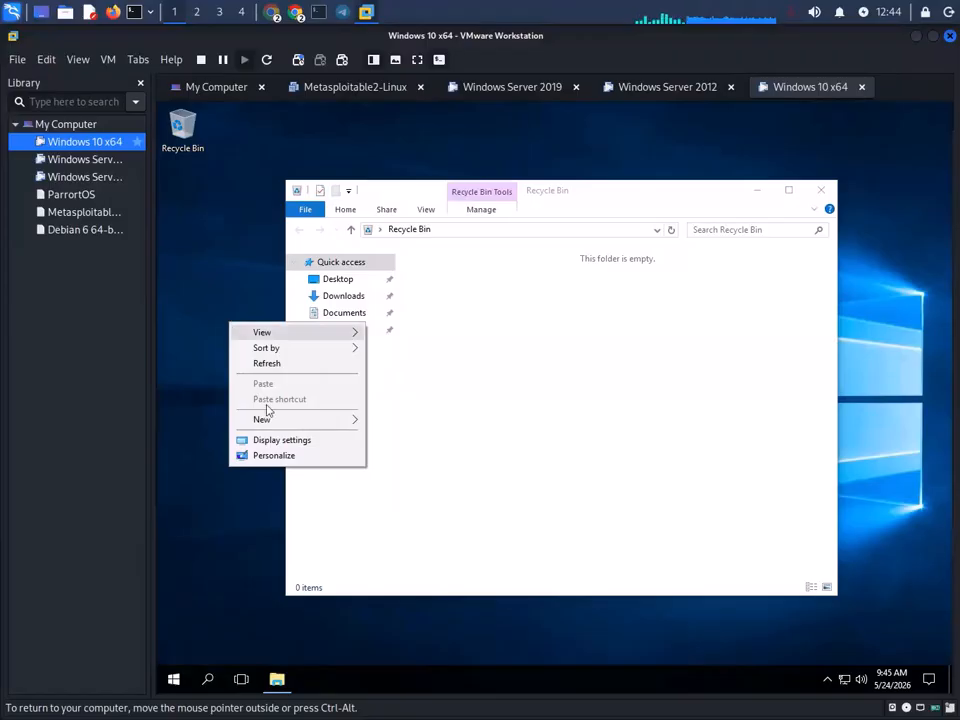
{"action": "left_click", "coordinate": [284, 456]}
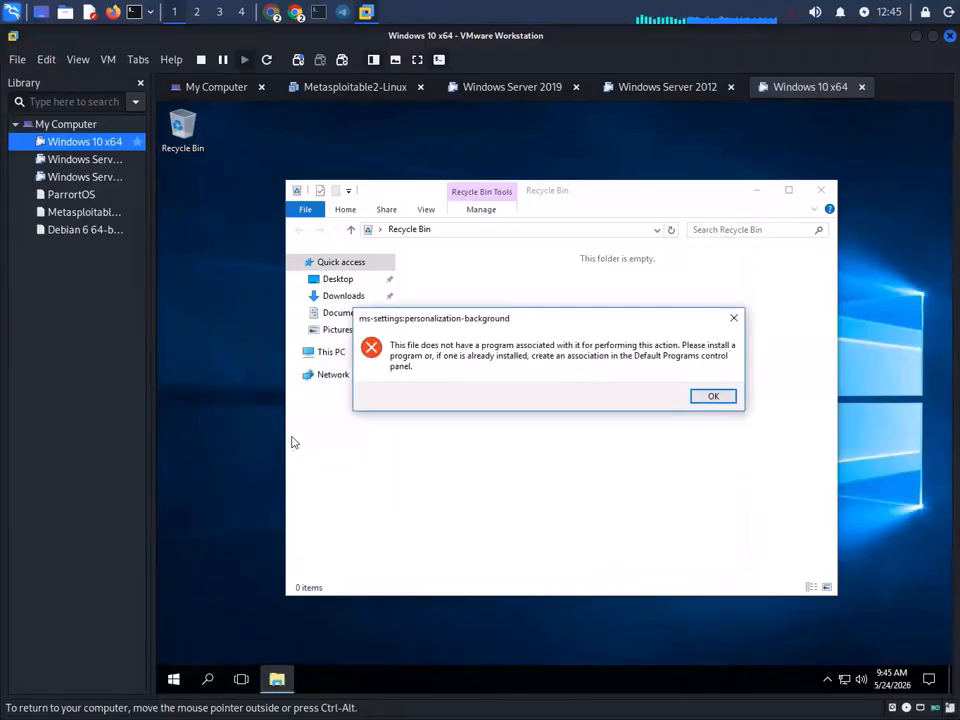
{"action": "left_click", "coordinate": [716, 396]}
{"action": "right_click", "coordinate": [230, 302]}
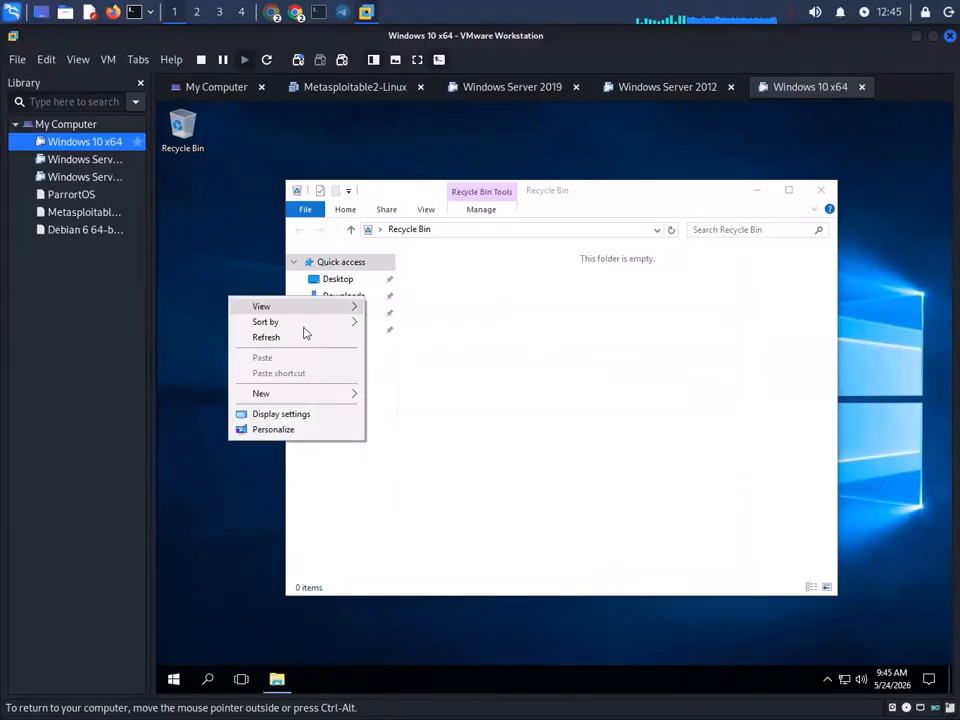
{"action": "left_click", "coordinate": [300, 413]}
{"action": "left_click", "coordinate": [722, 396]}
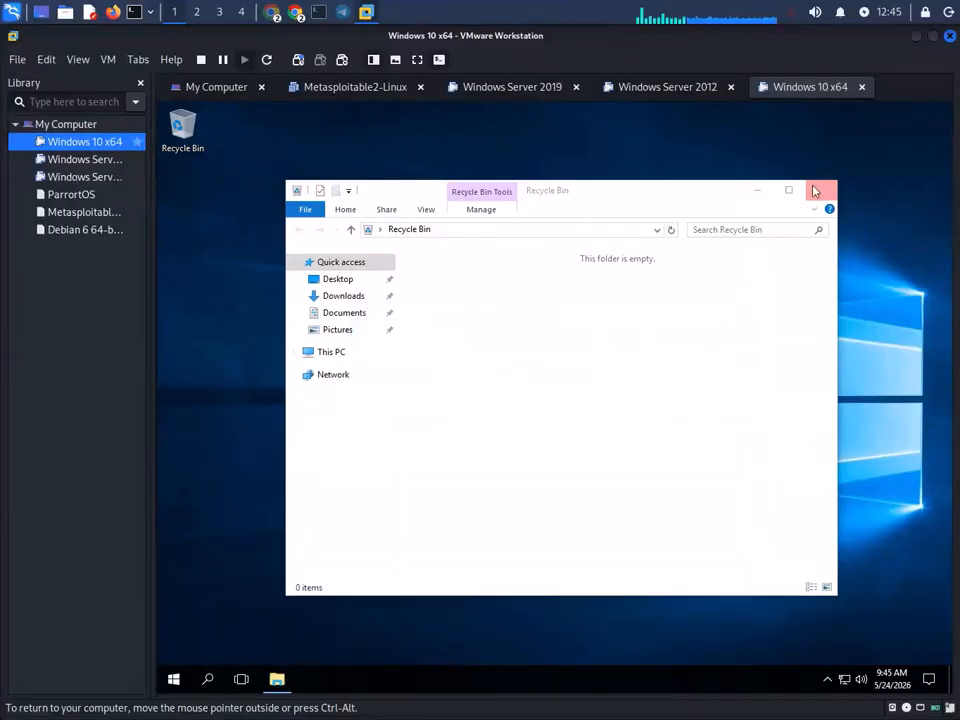
{"action": "left_click", "coordinate": [821, 189]}
{"action": "left_click", "coordinate": [551, 90]}
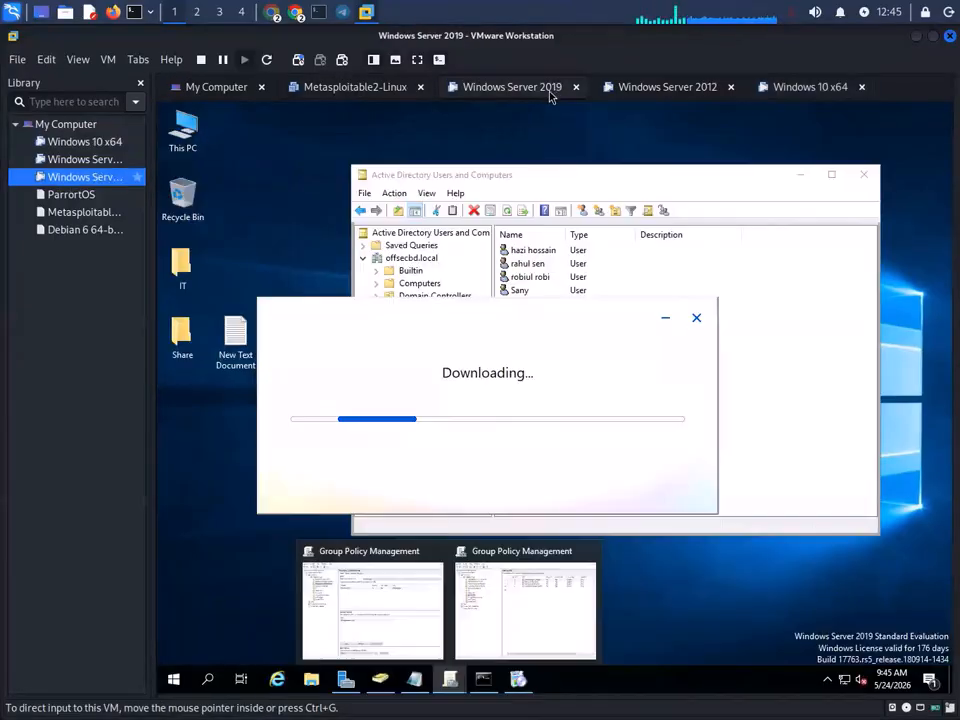
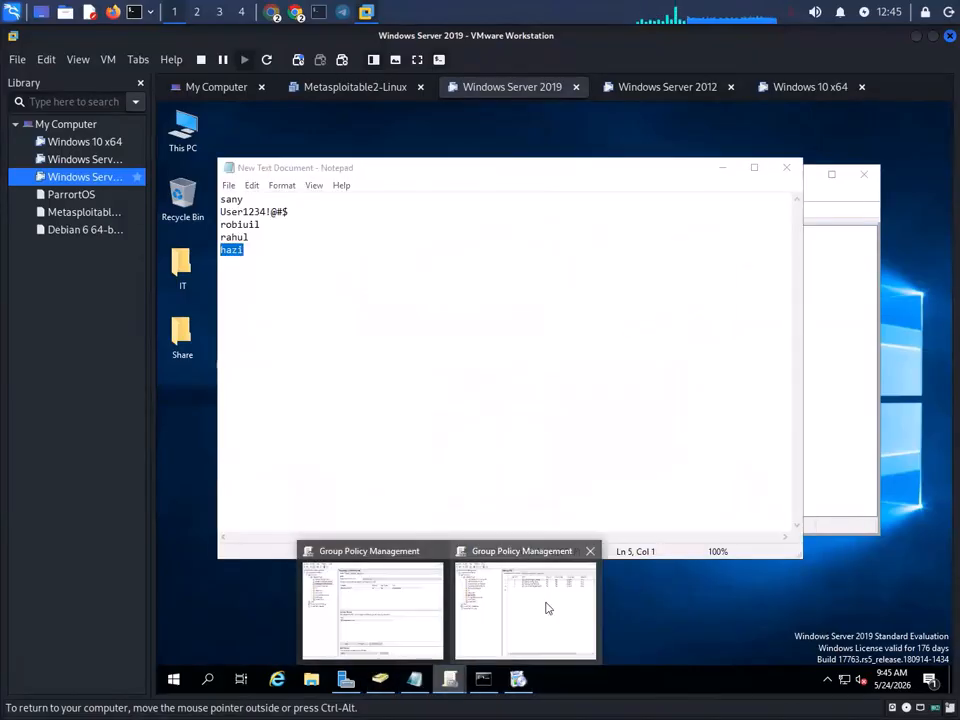
- Return to Group Policy Management and expand the ServiceTM OU to reveal its Disable Windows Defender GPO
{"action": "left_click", "coordinate": [547, 608]}
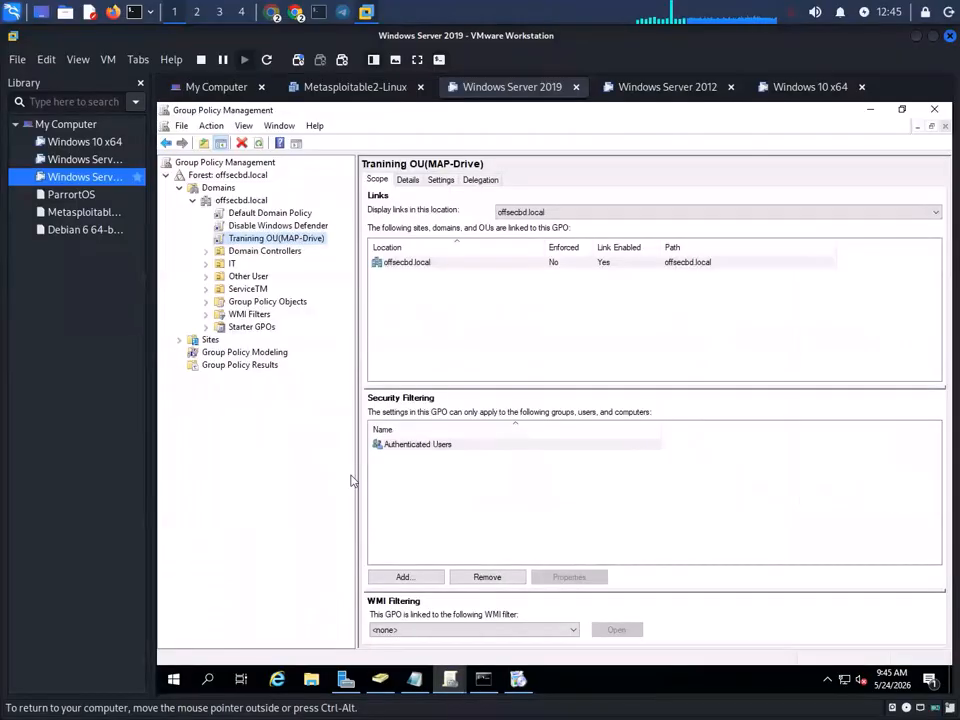
{"action": "double_click", "coordinate": [255, 290]}
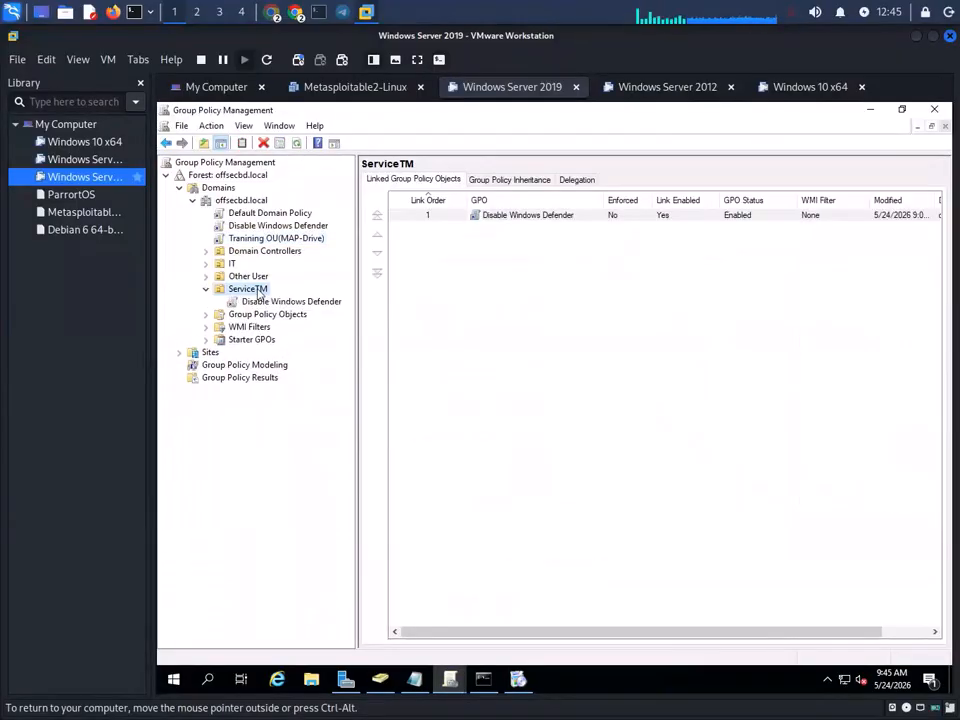
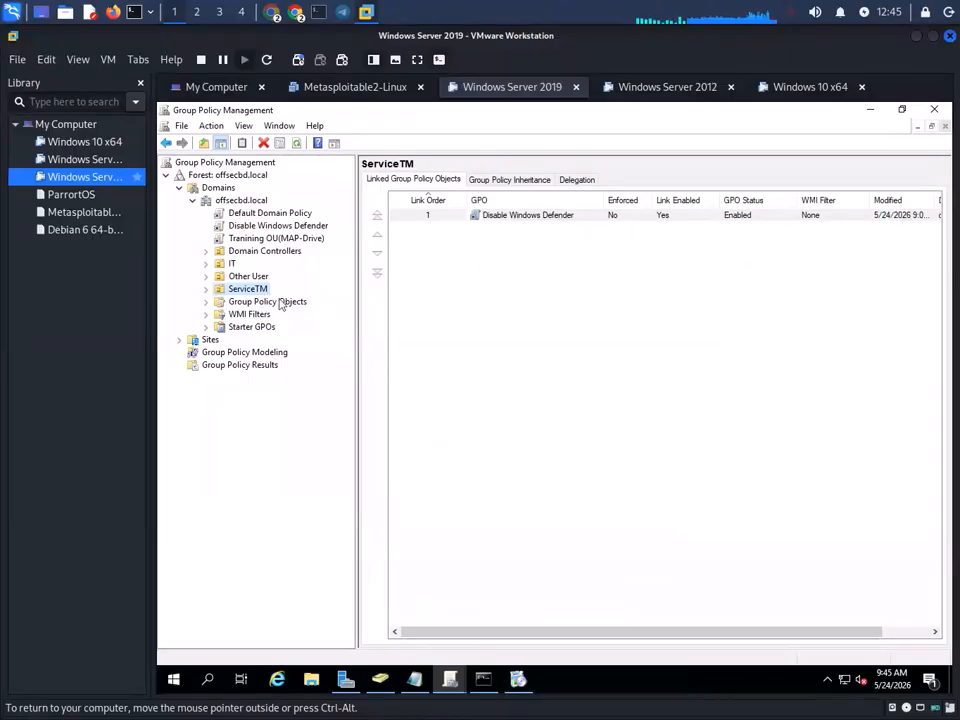
- Select the ServiceTM OU to list its four linked GPOs, led by Disable Windows Defender
{"action": "double_click", "coordinate": [255, 289]}
{"action": "double_click", "coordinate": [255, 290]}
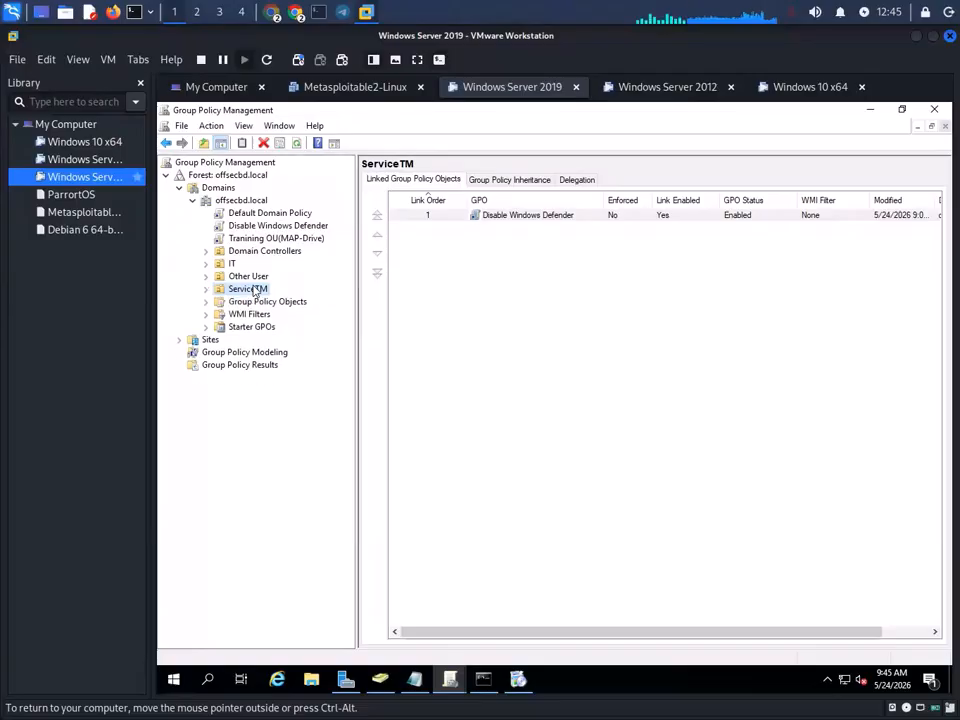
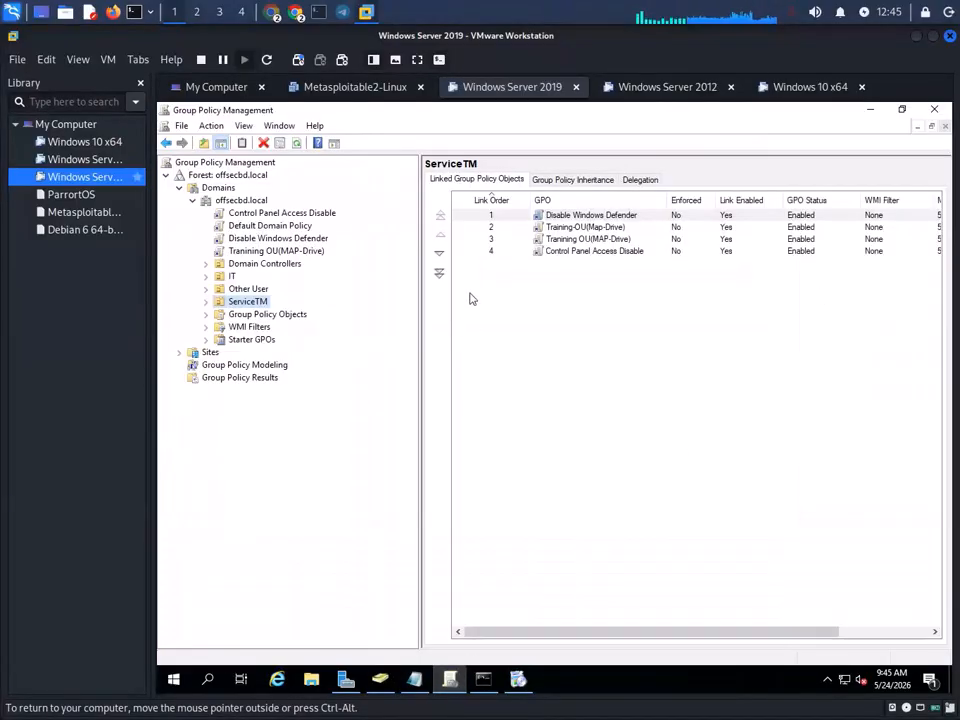
- Delete the Control Panel Access Disable link from ServiceTM and minimize Group Policy Management
{"action": "key", "text": "F2"}
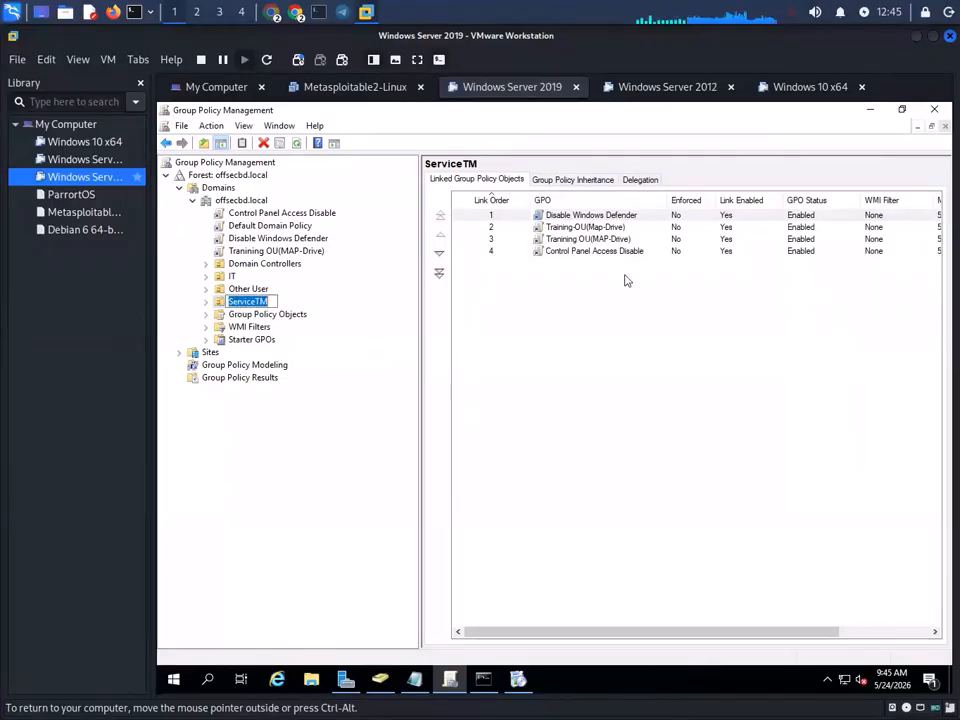
{"action": "key", "text": "Escape"}
{"action": "right_click", "coordinate": [579, 252]}
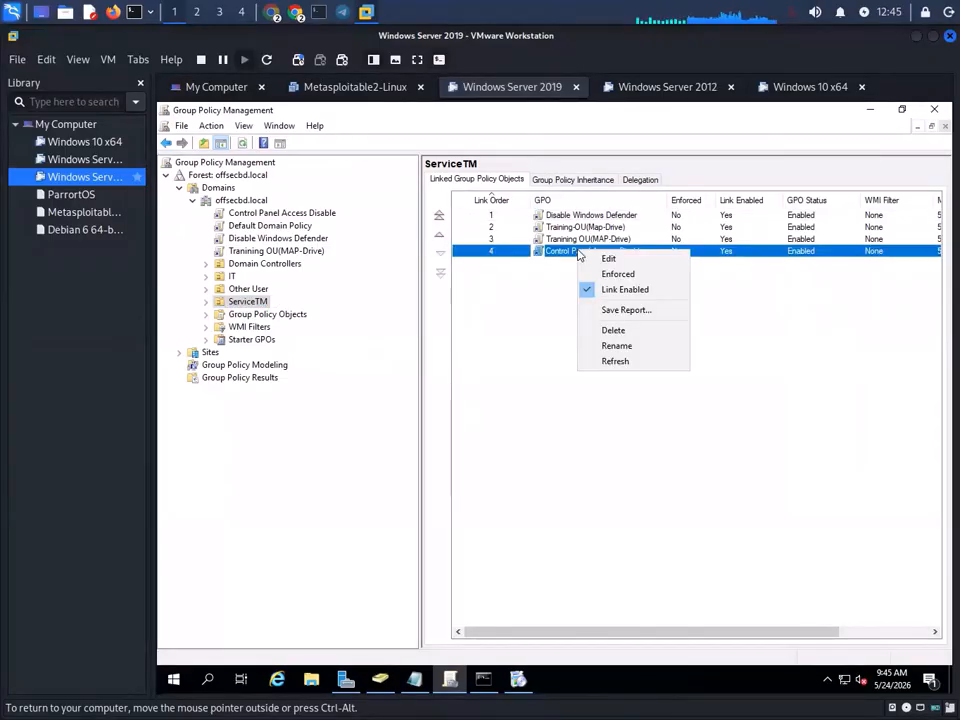
{"action": "left_click", "coordinate": [612, 330]}
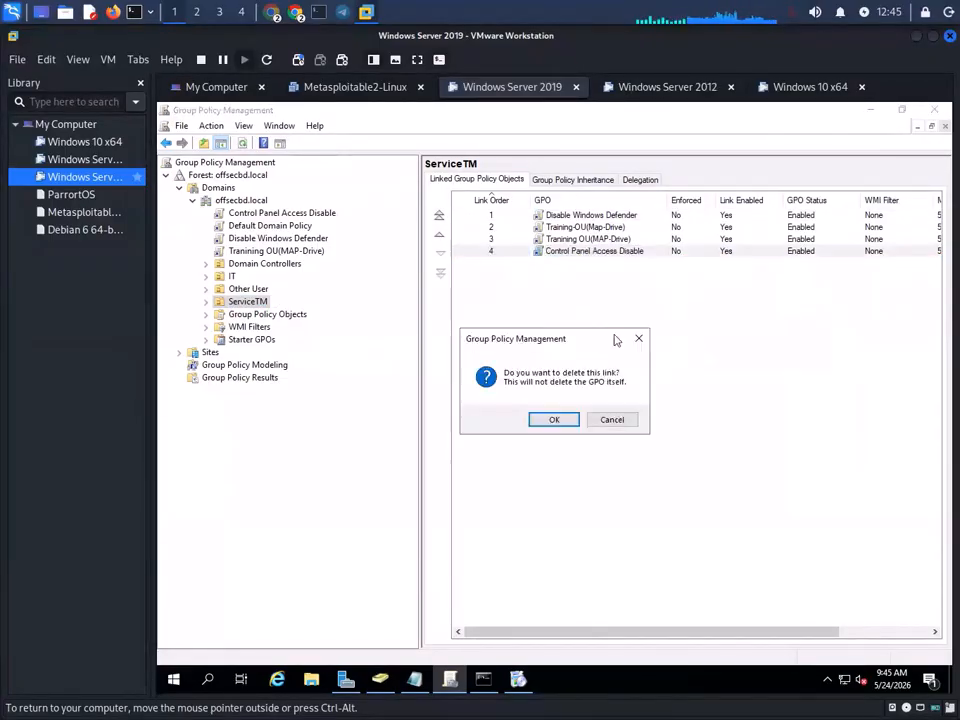
{"action": "left_click", "coordinate": [551, 421]}
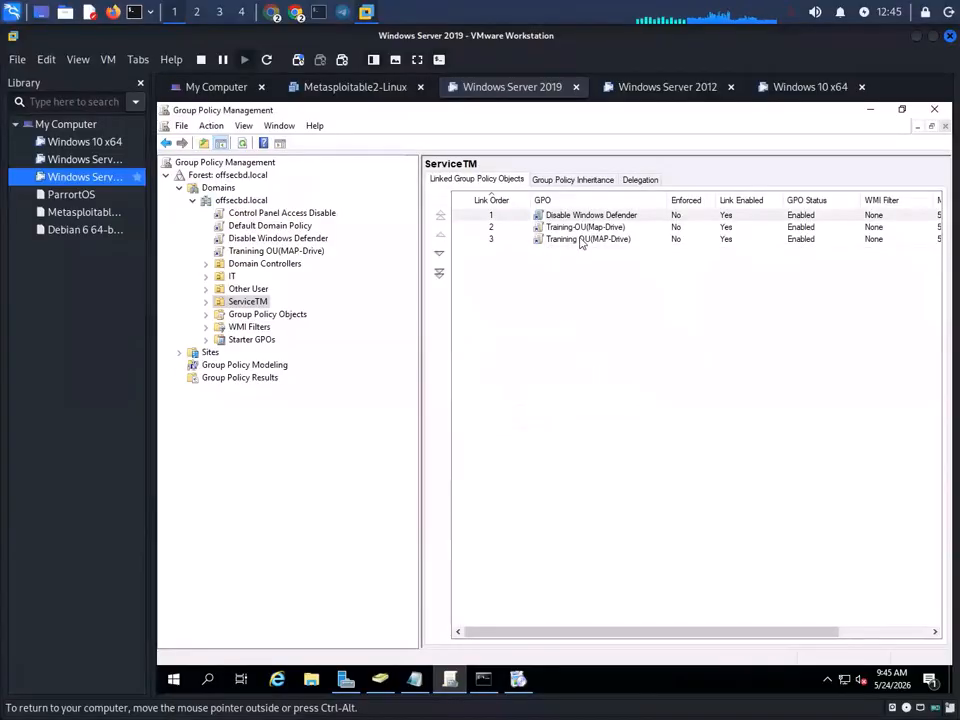
{"action": "left_click", "coordinate": [872, 112]}
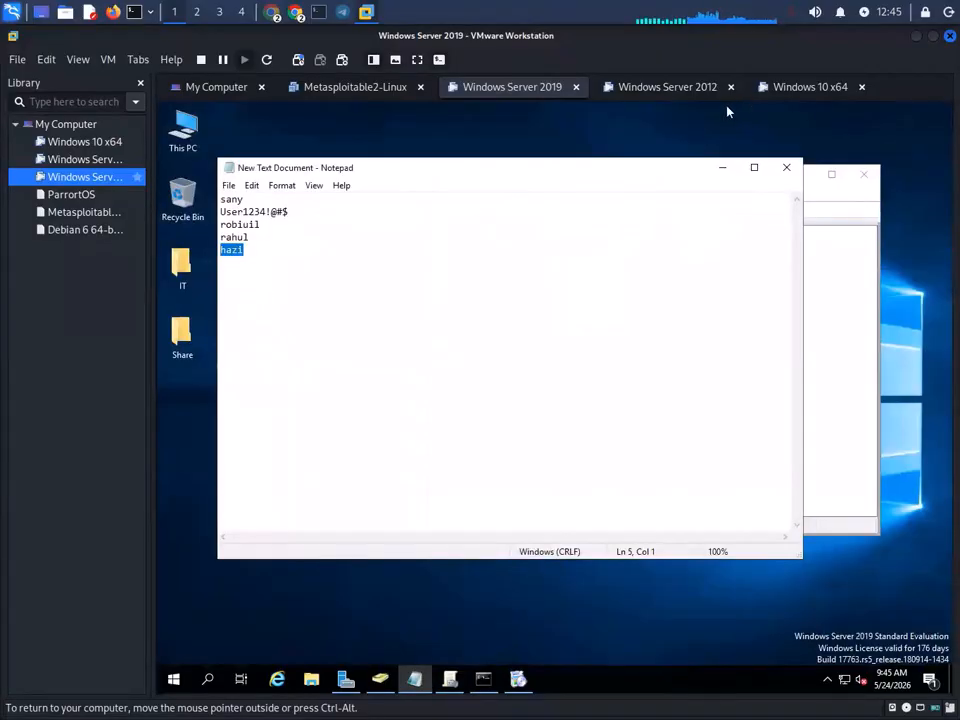
- On Windows 10, try opening Personalization from the desktop and dismiss the error
{"action": "left_click", "coordinate": [800, 88]}
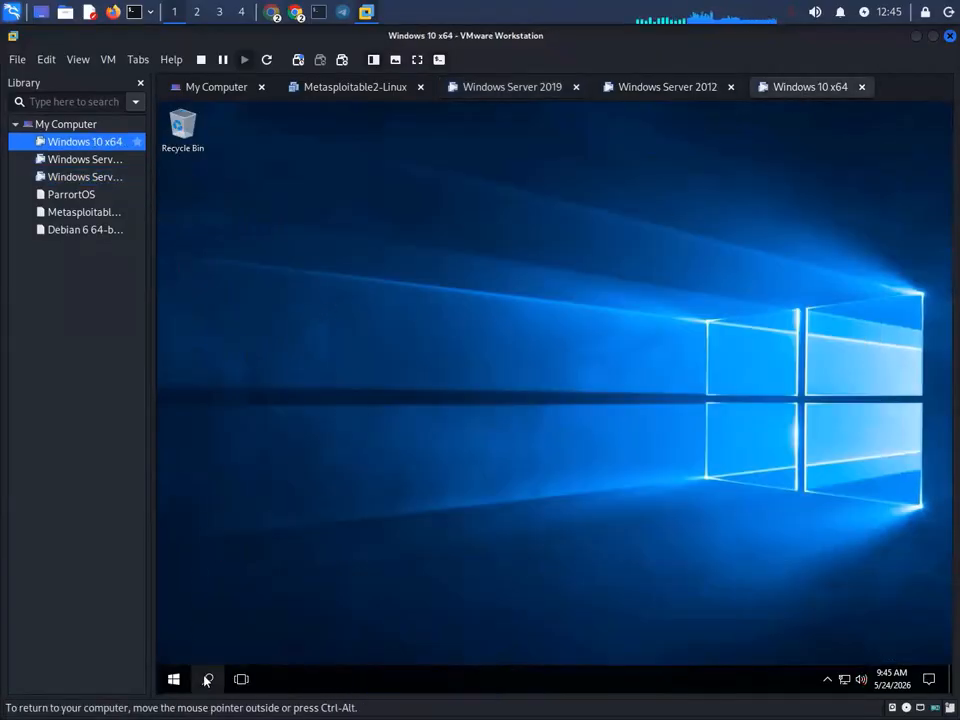
{"action": "right_click", "coordinate": [347, 349]}
{"action": "left_click", "coordinate": [407, 481]}
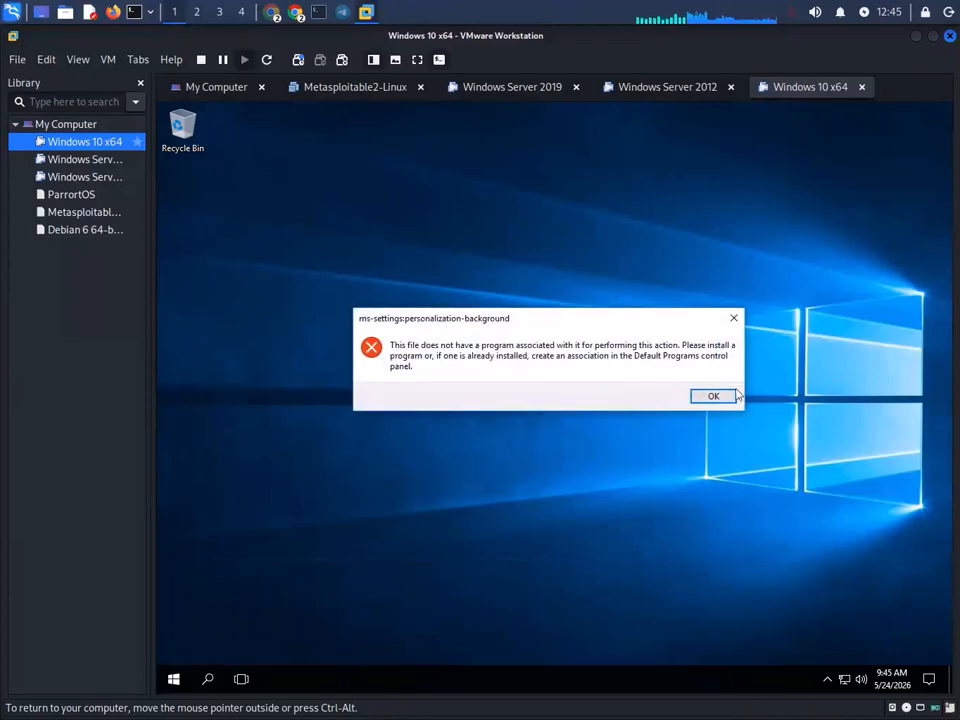
{"action": "left_click", "coordinate": [720, 393]}
- Rerun gpupdate /force in the Server 2019 Command Prompt
{"action": "left_click", "coordinate": [505, 88]}
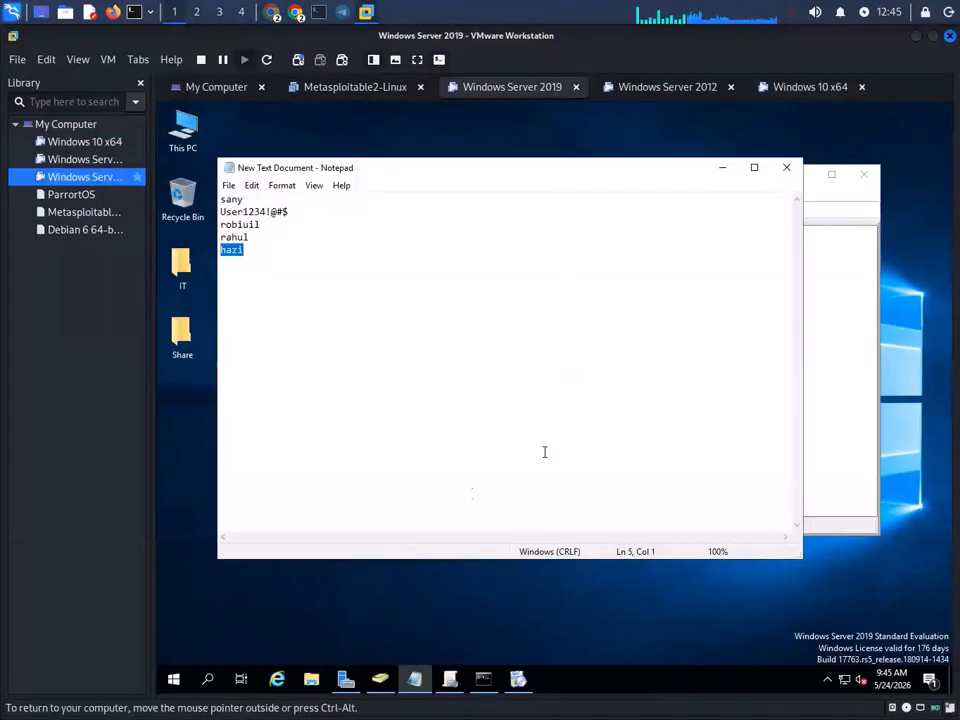
{"action": "left_click", "coordinate": [483, 679]}
{"action": "key", "text": "Up"}
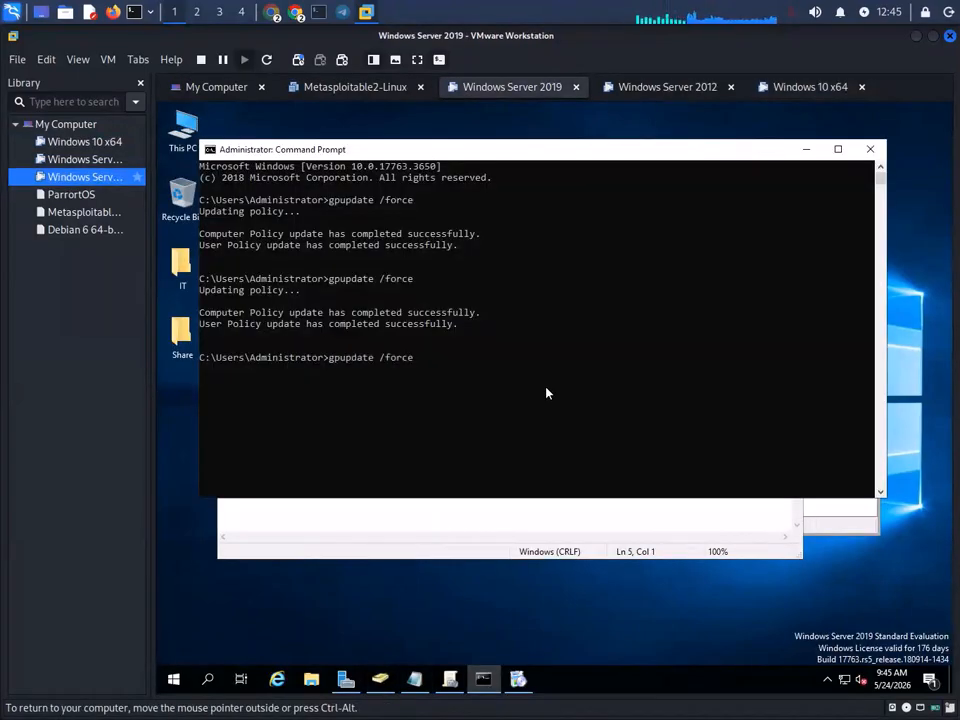
{"action": "key", "text": "Return"}
- Retry desktop Personalization on Windows 10 several times, dismissing each error
{"action": "left_click", "coordinate": [813, 90]}
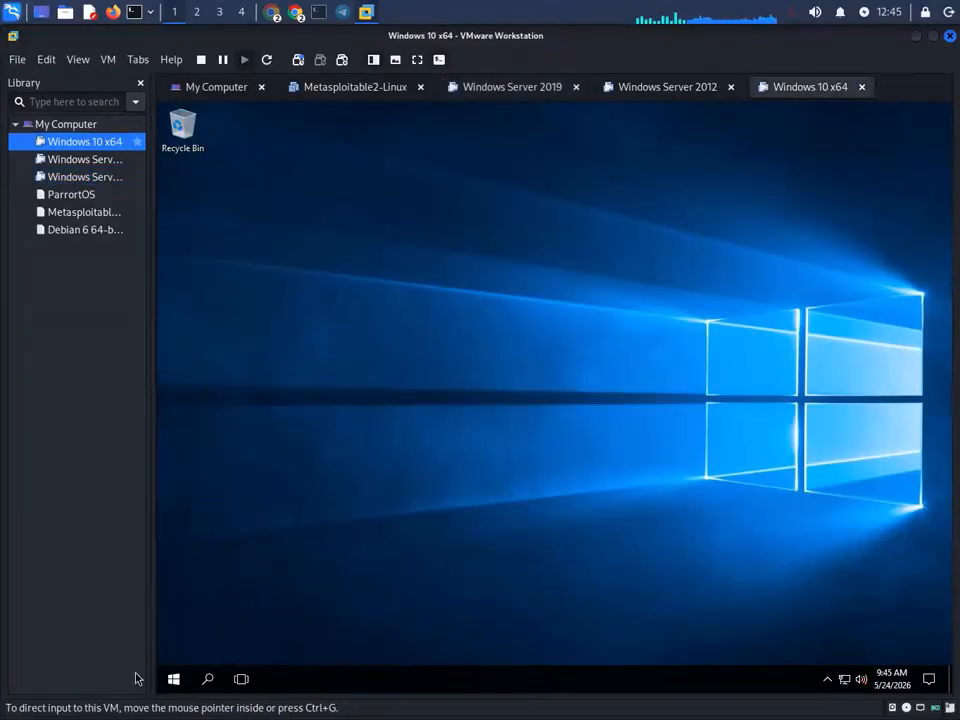
{"action": "left_click", "coordinate": [208, 679]}
{"action": "right_click", "coordinate": [514, 313]}
{"action": "left_click", "coordinate": [577, 446]}
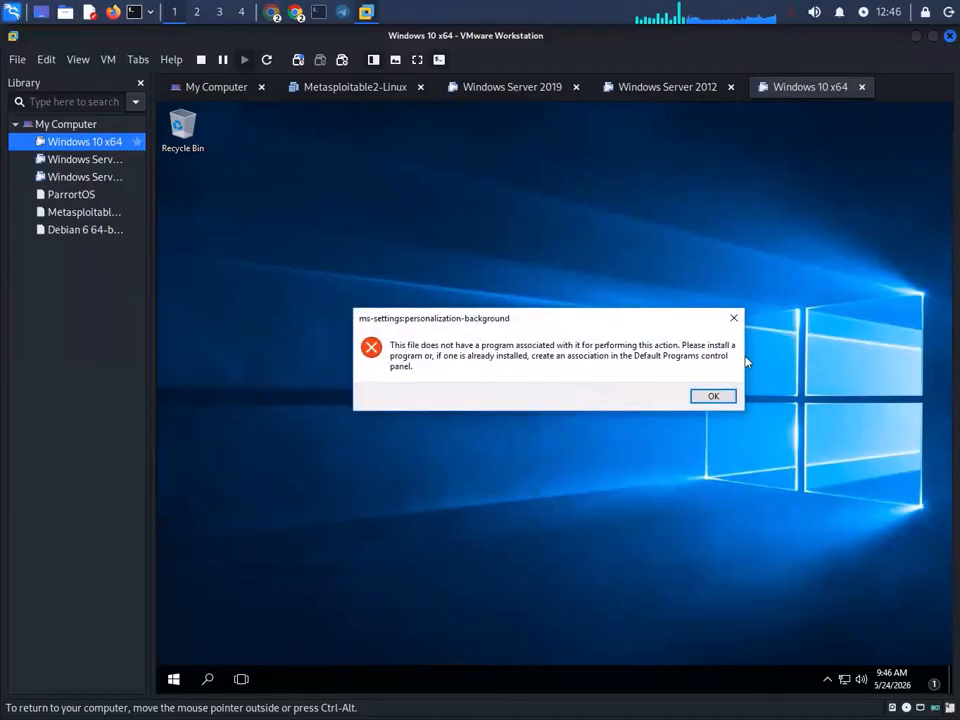
{"action": "left_click", "coordinate": [716, 396]}
{"action": "left_click", "coordinate": [207, 679]}
{"action": "left_click", "coordinate": [581, 441]}
{"action": "right_click", "coordinate": [570, 326]}
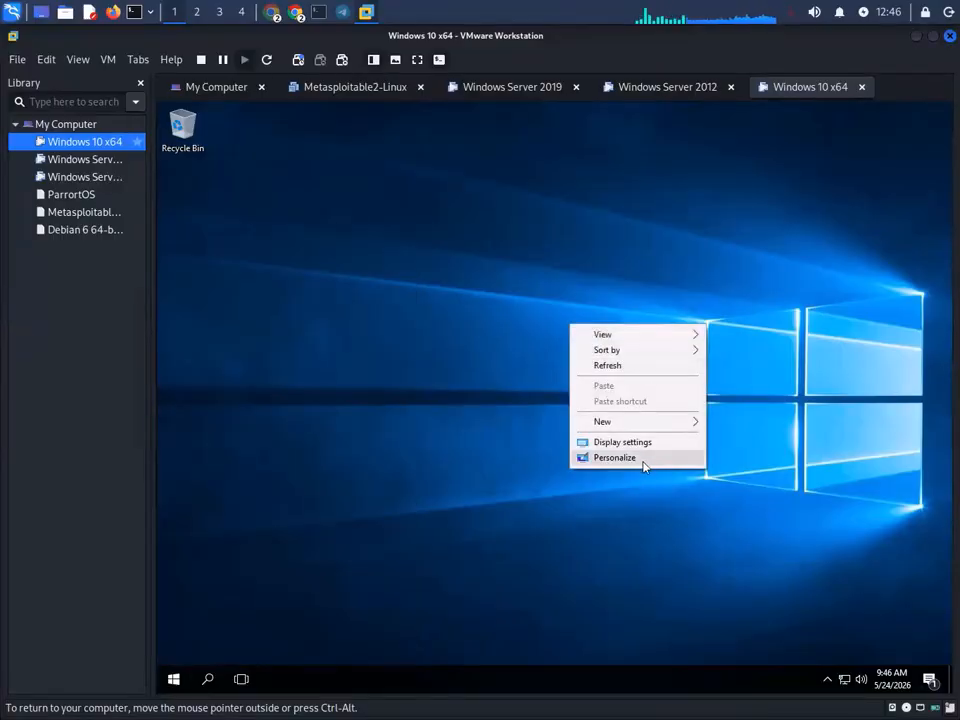
{"action": "left_click", "coordinate": [622, 458]}
{"action": "left_click", "coordinate": [711, 396]}
{"action": "left_click", "coordinate": [207, 679]}
{"action": "right_click", "coordinate": [580, 232]}
{"action": "left_click", "coordinate": [663, 365]}
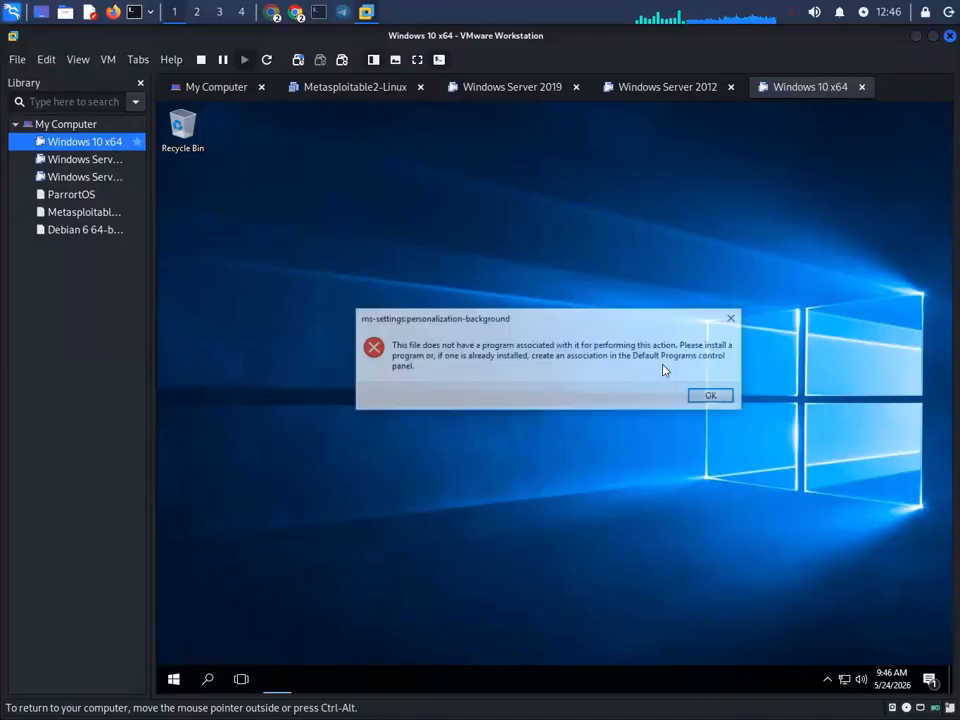
{"action": "left_click", "coordinate": [713, 397]}
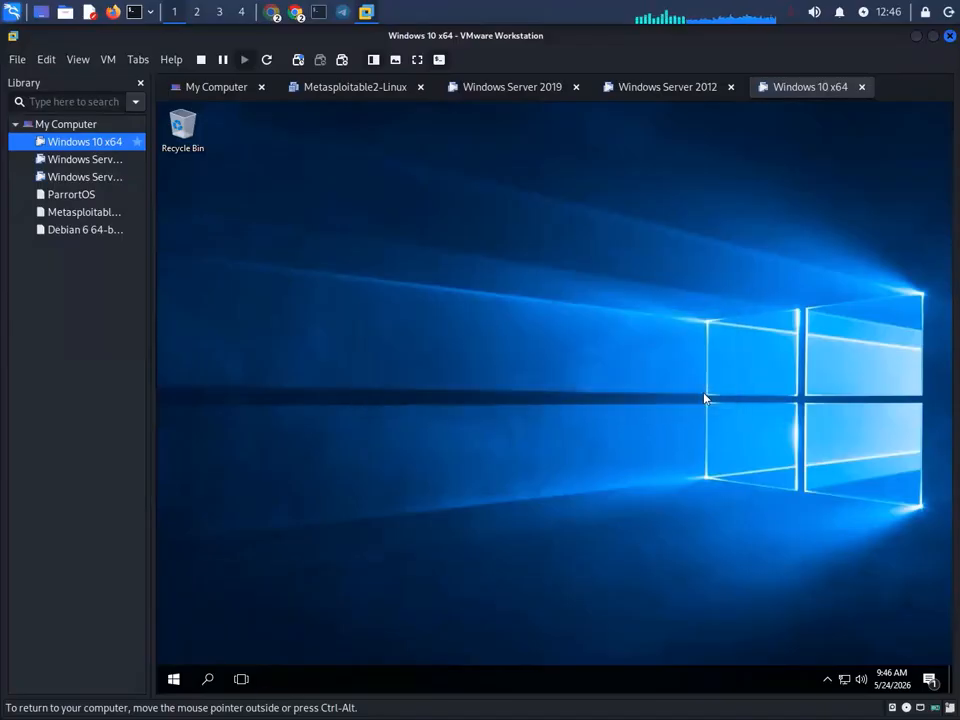
- Open cmd via Win+R on Windows 10, run gpupdate /force, then minimize it
{"action": "key", "text": "super+r"}
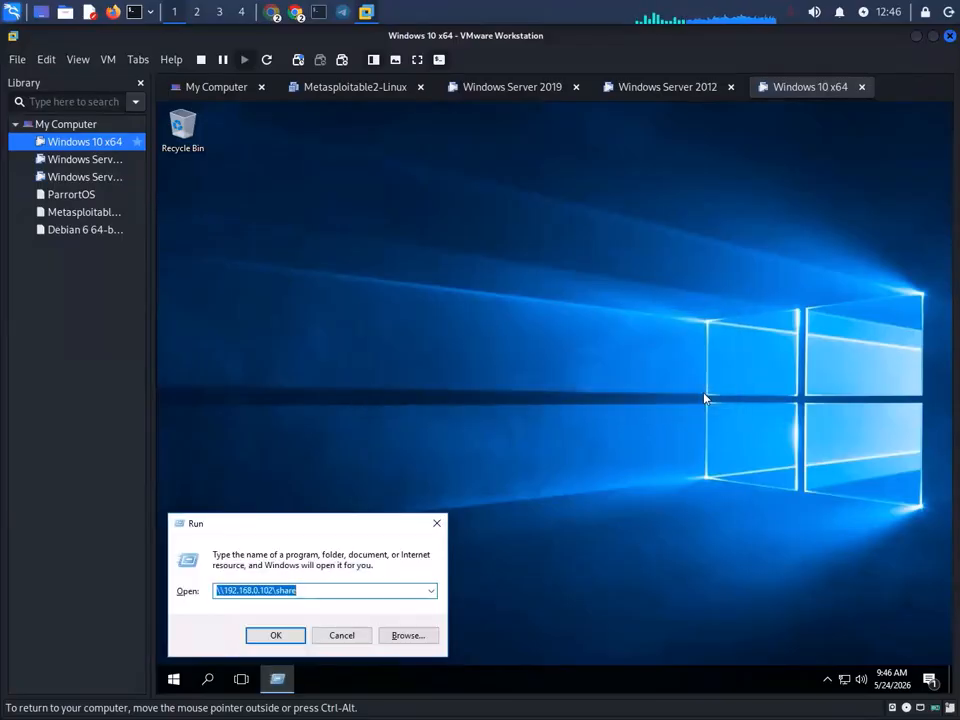
{"action": "type", "text": "cmd"}
{"action": "key", "text": "Return"}
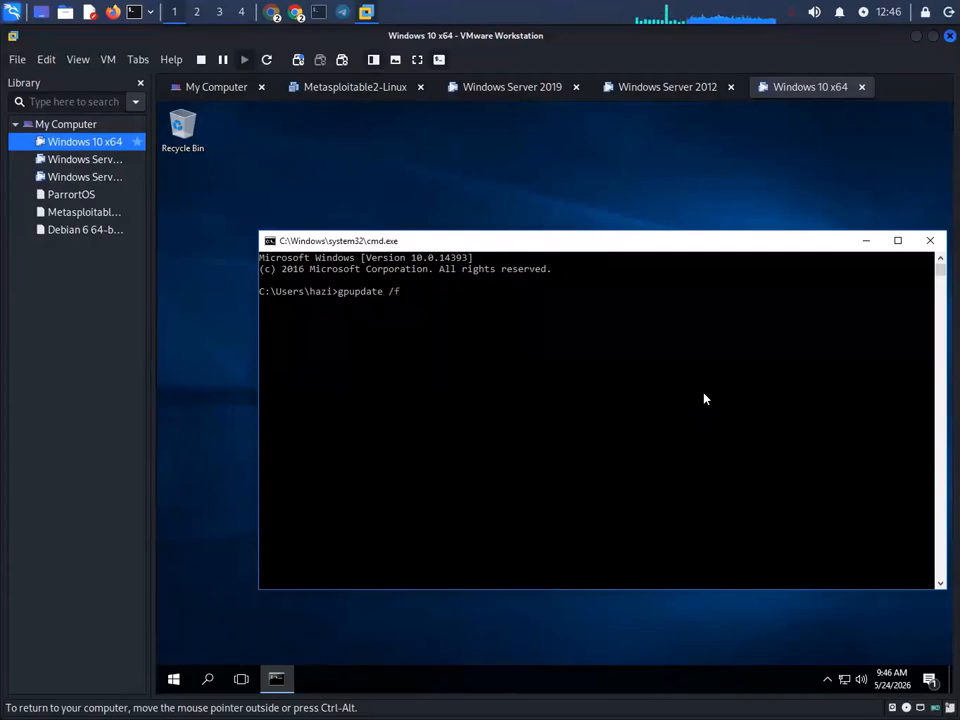
{"action": "key", "text": "Return"}
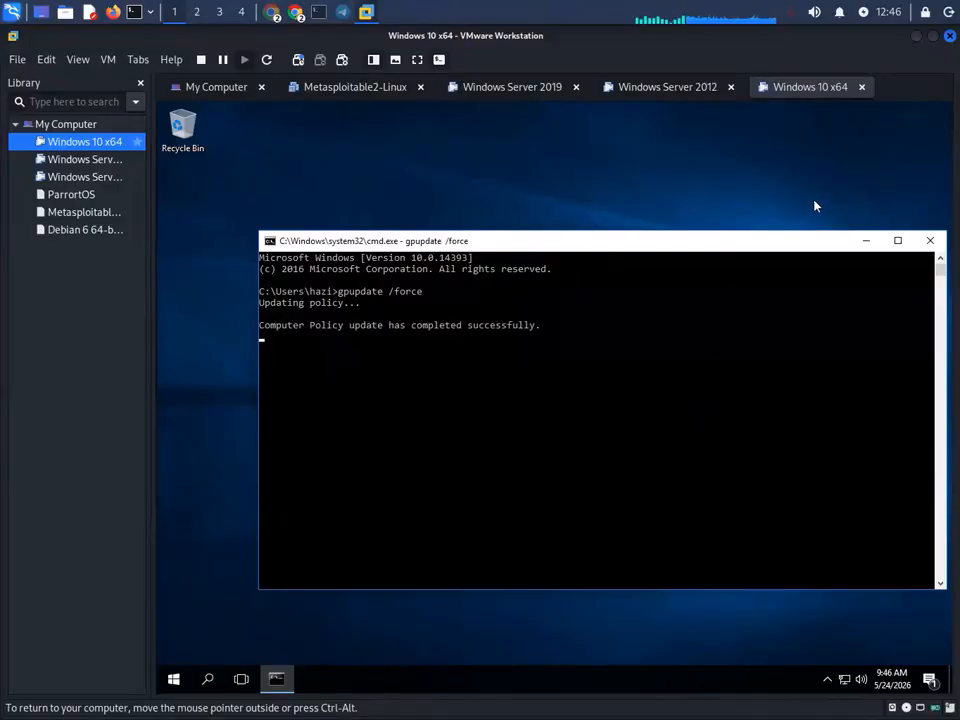
{"action": "left_click", "coordinate": [866, 241]}
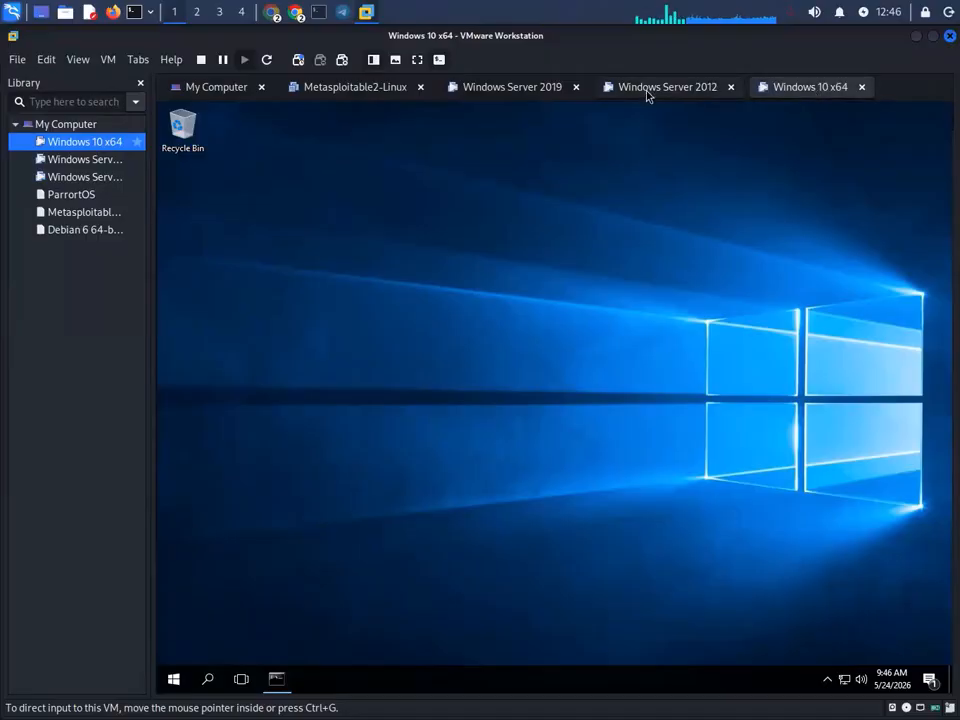
- Cycle through the VM tabs, ending on Windows Server 2019
{"action": "left_click", "coordinate": [647, 90]}
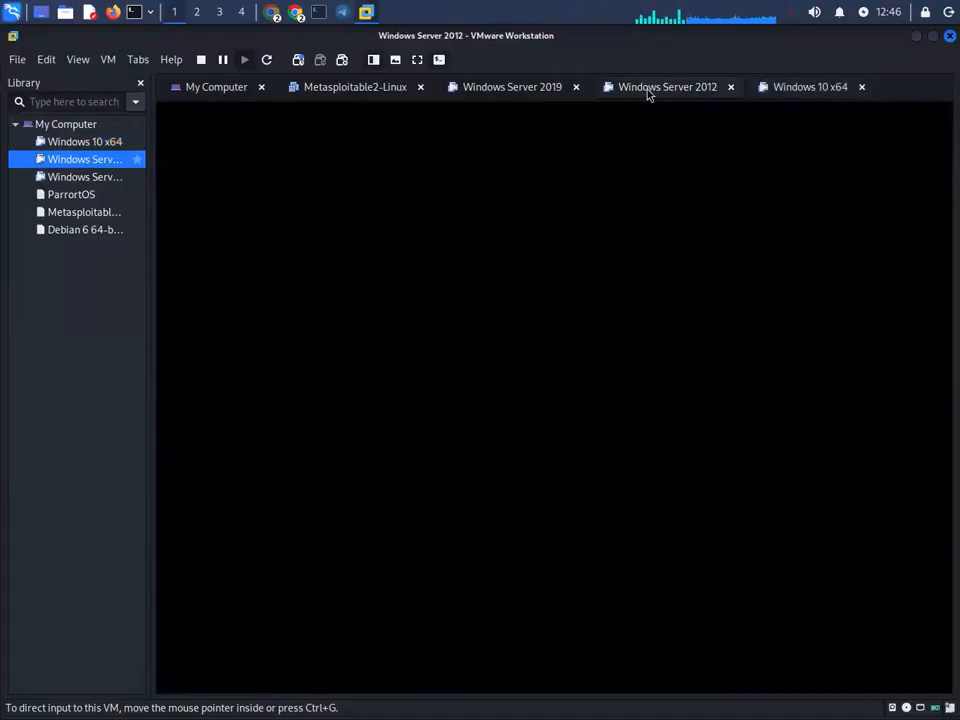
{"action": "left_click", "coordinate": [822, 92]}
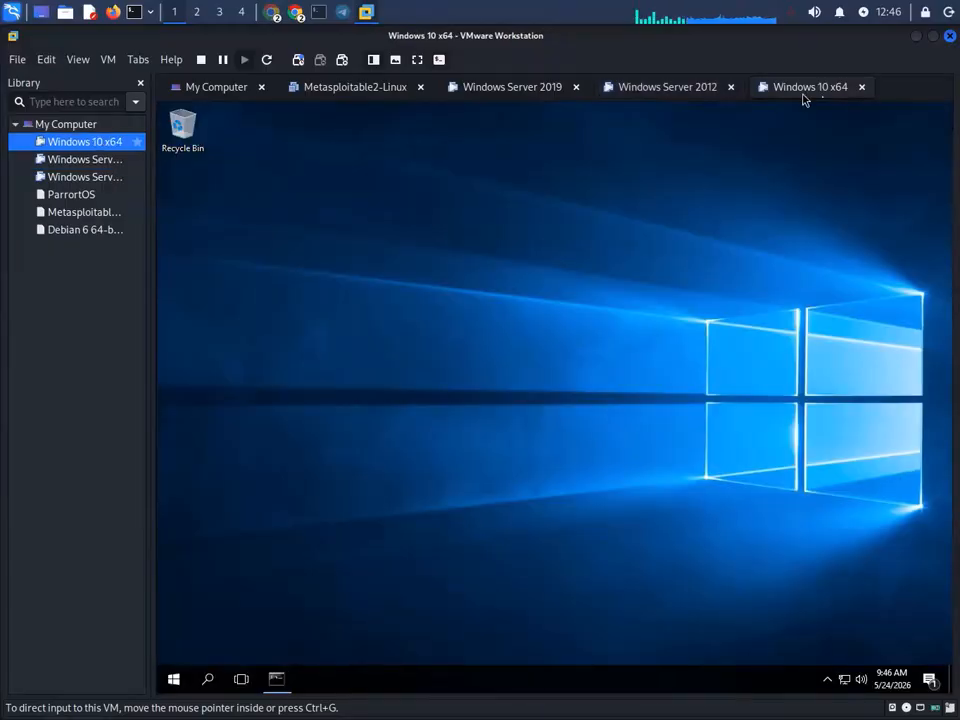
{"action": "left_click", "coordinate": [690, 92]}
{"action": "left_click", "coordinate": [497, 92]}
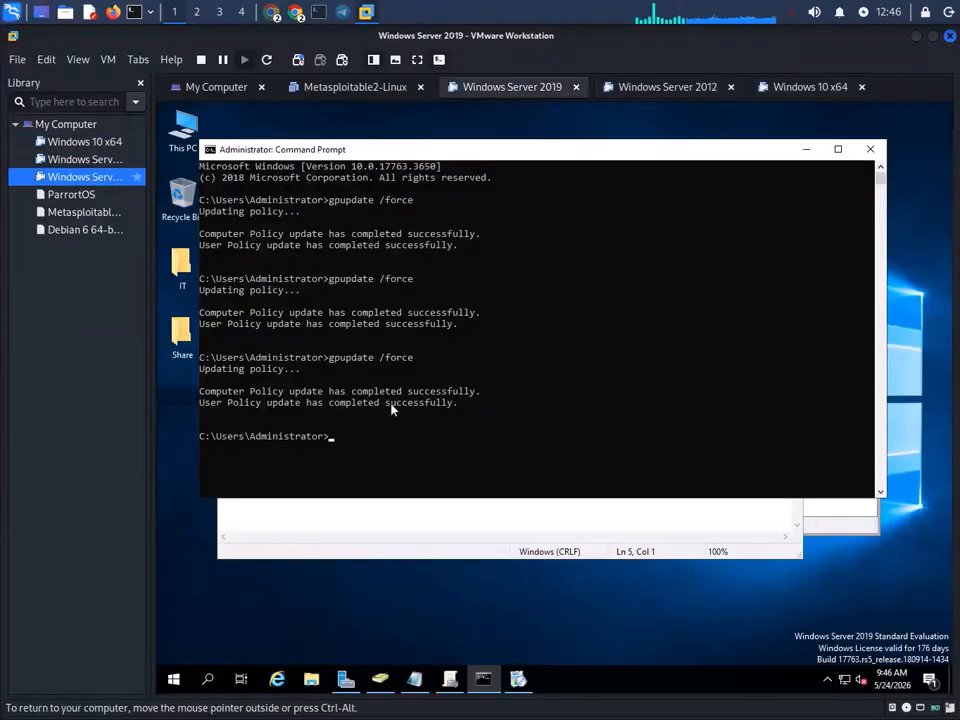
- Open the offsecbd.local domain menu on the server, then drag This PC onto the Windows 10 desktop
{"action": "left_click", "coordinate": [450, 679]}
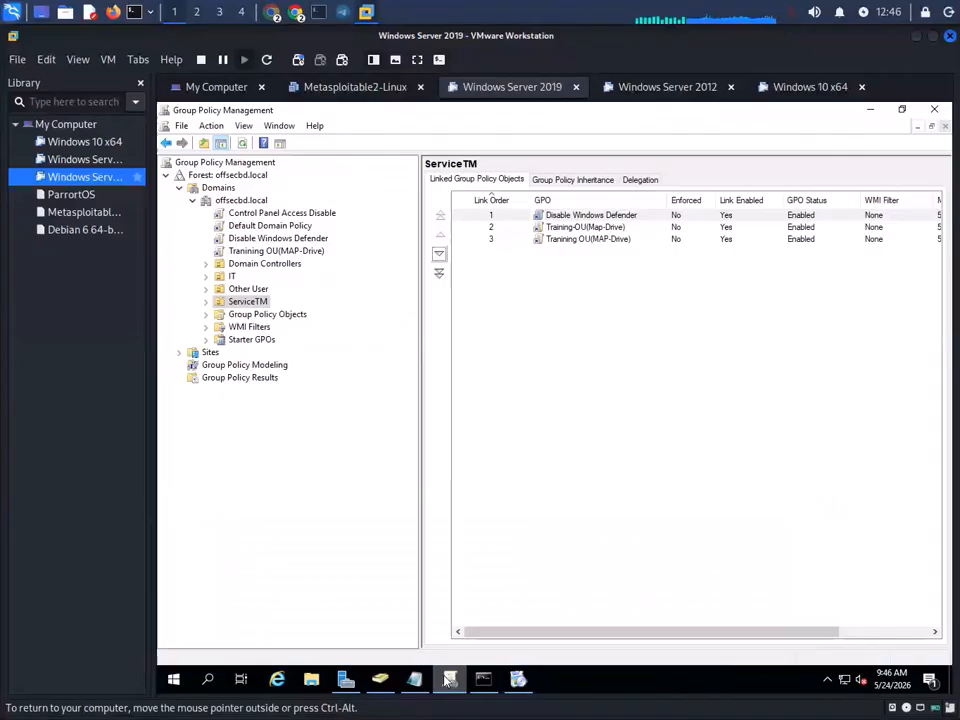
{"action": "right_click", "coordinate": [243, 200]}
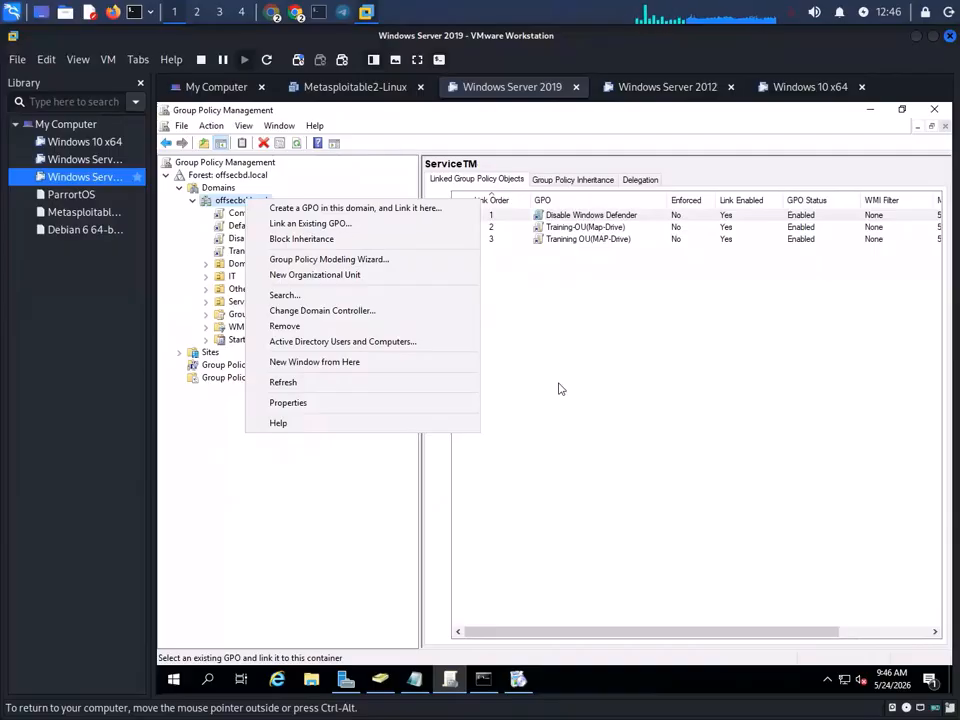
{"action": "left_click", "coordinate": [800, 92]}
{"action": "double_click", "coordinate": [195, 140]}
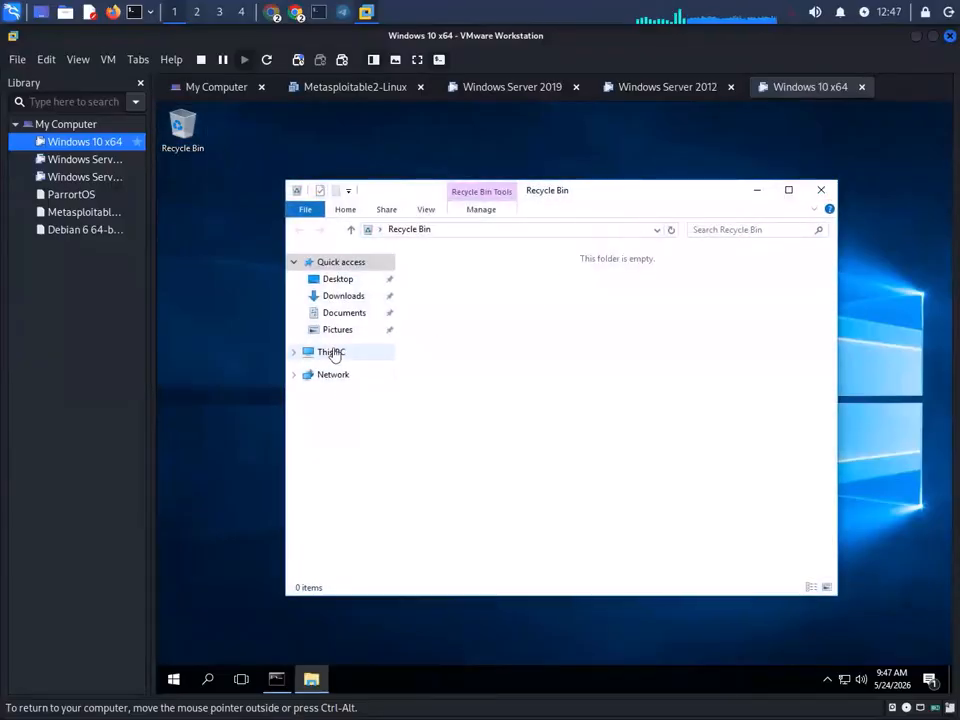
{"action": "left_click_drag", "start_coordinate": [335, 357], "coordinate": [208, 298]}
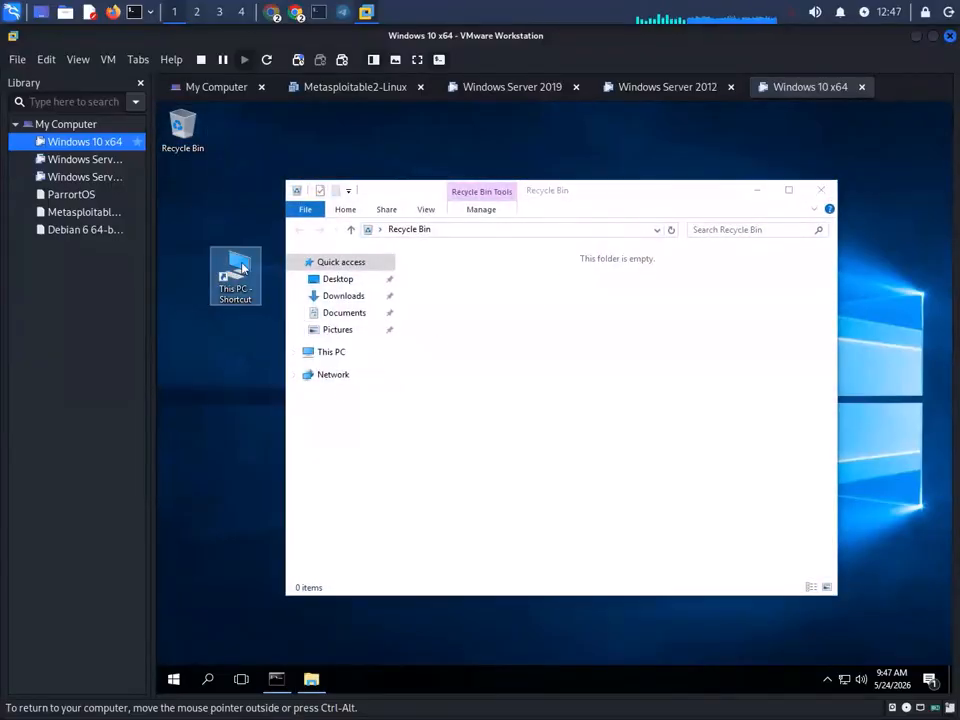
- Refresh the Windows 10 desktop and arrange This PC above the Recycle Bin
{"action": "left_click", "coordinate": [821, 190]}
{"action": "right_click", "coordinate": [328, 197]}
{"action": "left_click", "coordinate": [431, 234]}
{"action": "left_click_drag", "start_coordinate": [184, 128], "coordinate": [289, 196]}
{"action": "left_click_drag", "start_coordinate": [183, 205], "coordinate": [190, 148]}
{"action": "left_click_drag", "start_coordinate": [300, 203], "coordinate": [210, 210]}
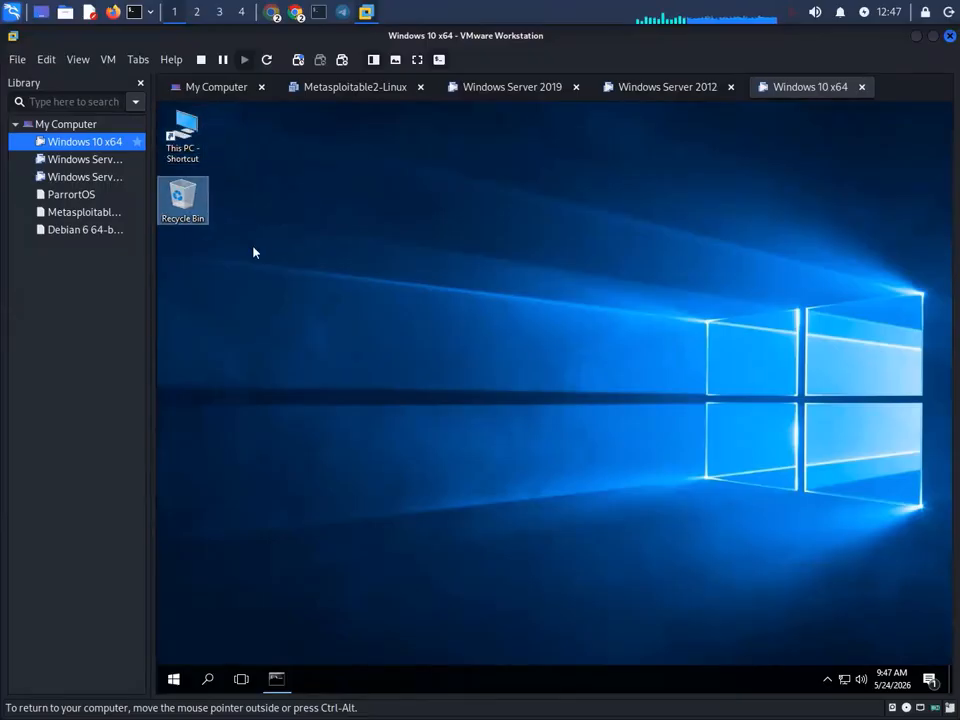
{"action": "left_click", "coordinate": [530, 88]}
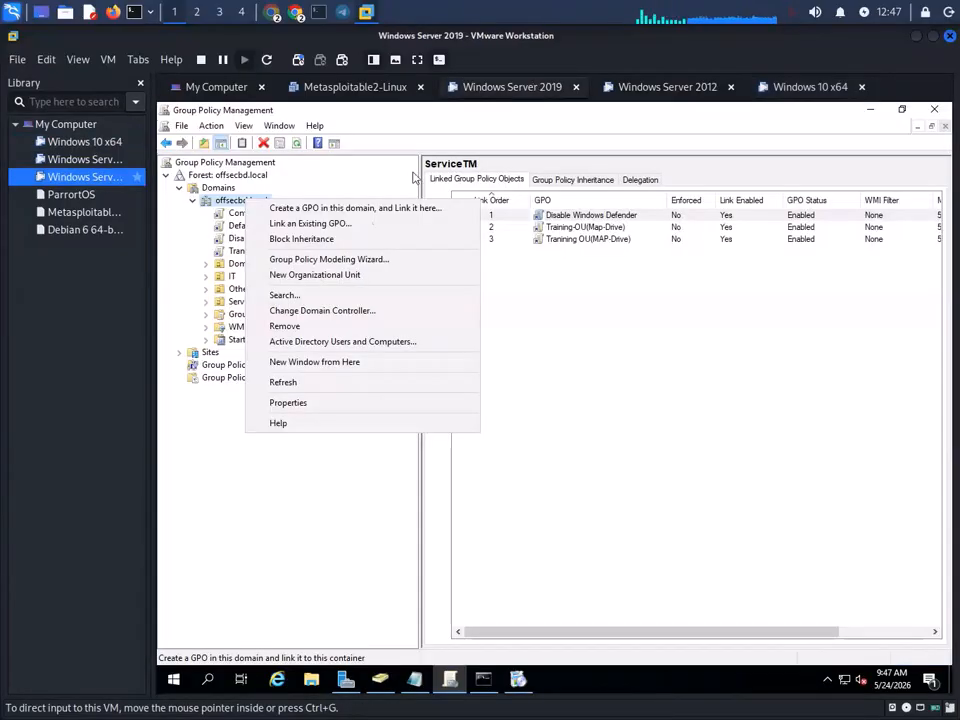
- Name the new domain-linked GPO 'Recycle Bin Disable' and create it
{"action": "left_click", "coordinate": [318, 210]}
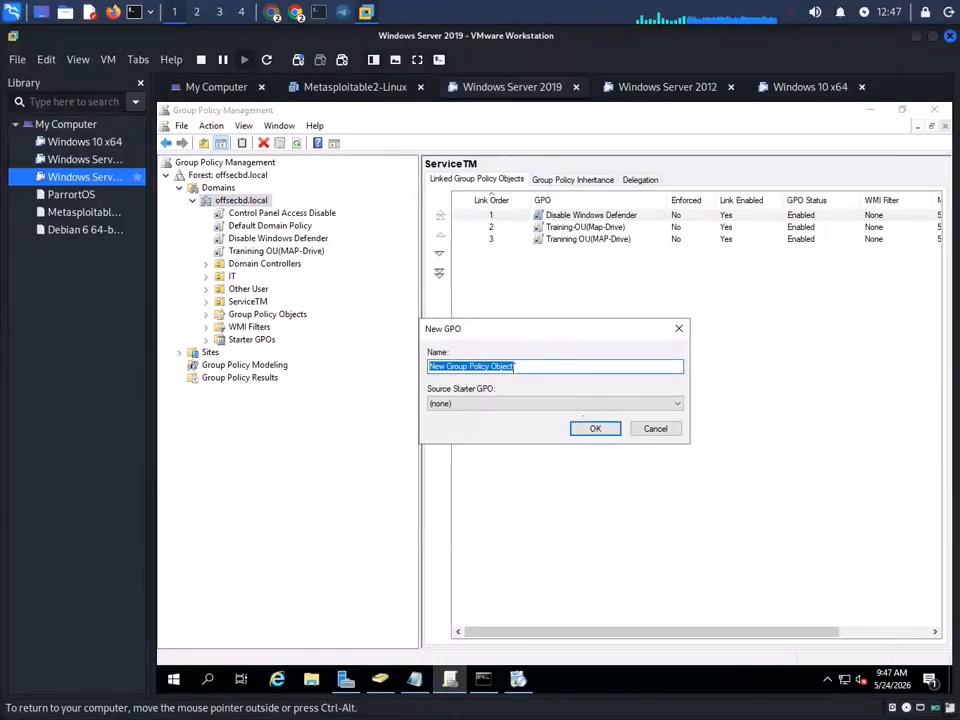
{"action": "type", "text": "Re"}
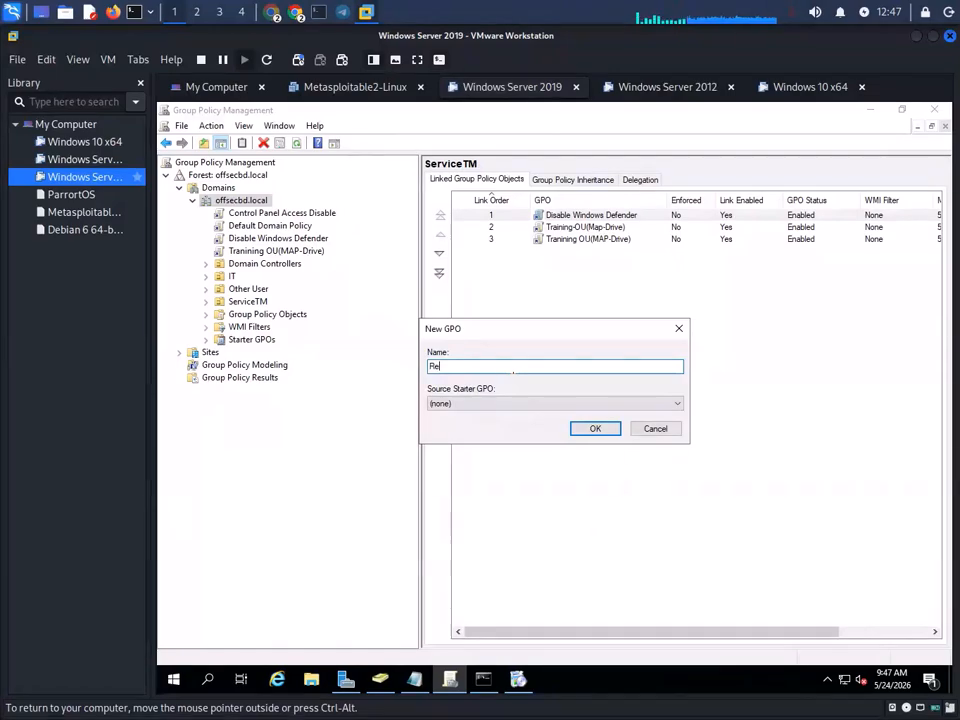
{"action": "left_click", "coordinate": [810, 88]}
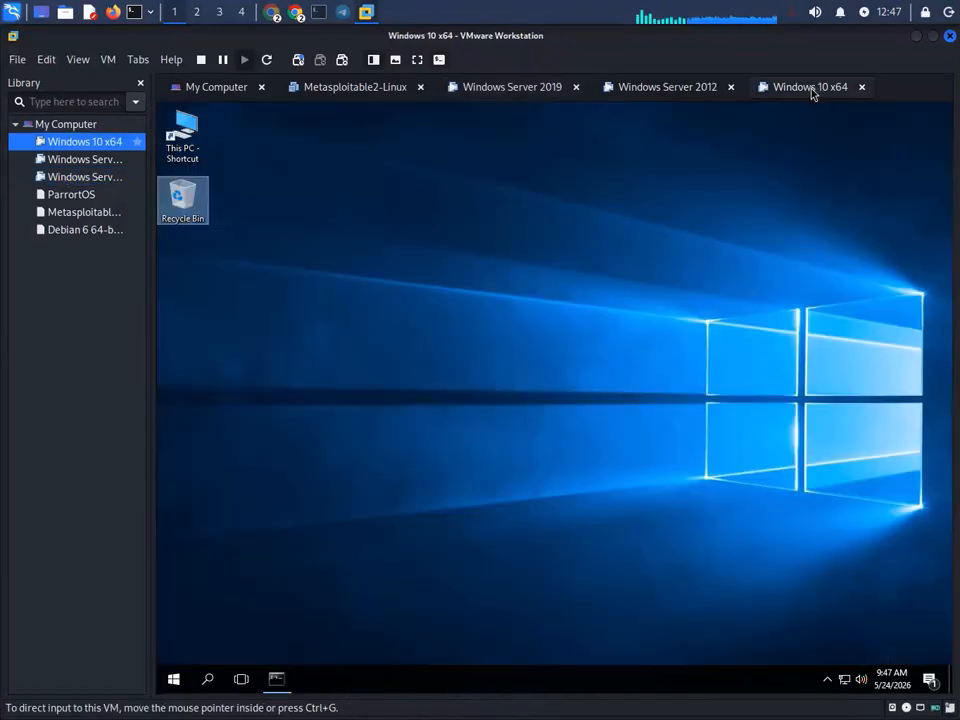
{"action": "left_click", "coordinate": [521, 88]}
{"action": "type", "text": "cle"}
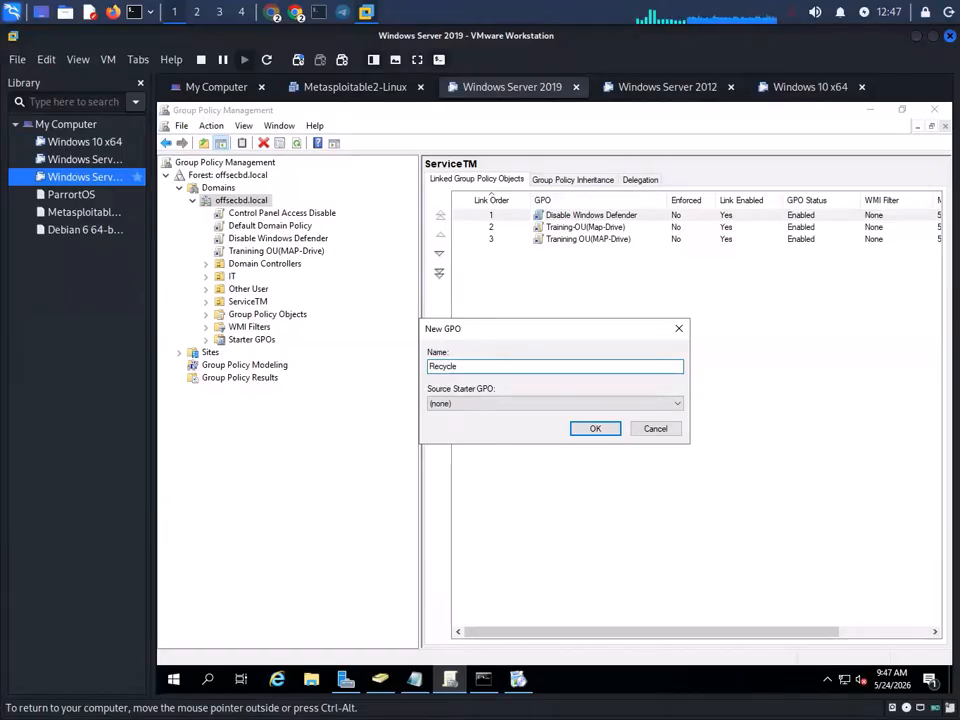
{"action": "type", "text": " Bin "}
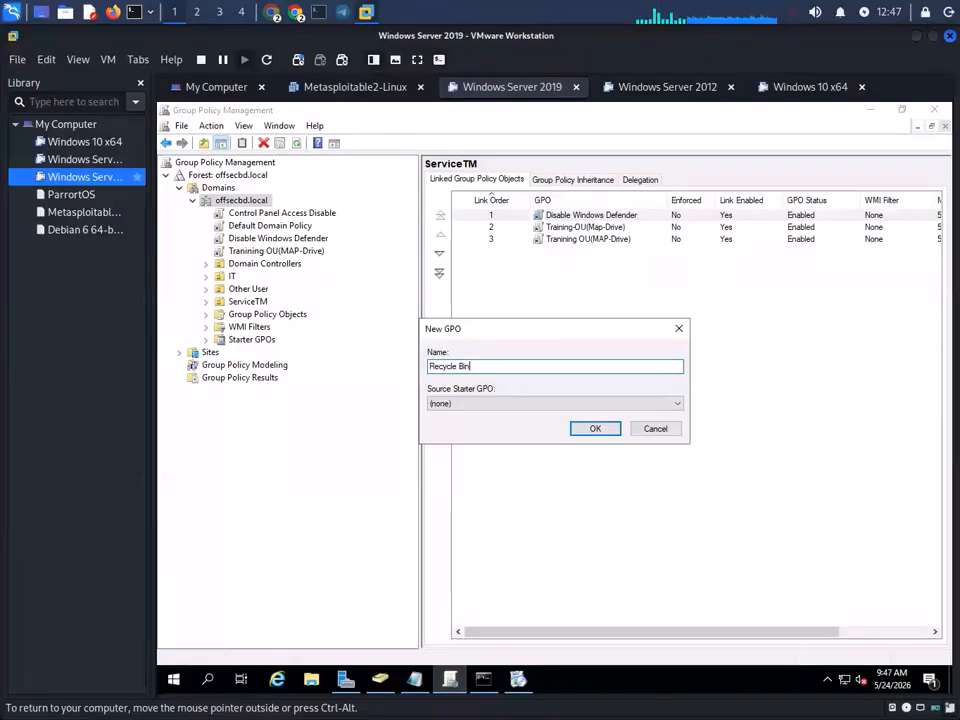
{"action": "type", "text": "Di"}
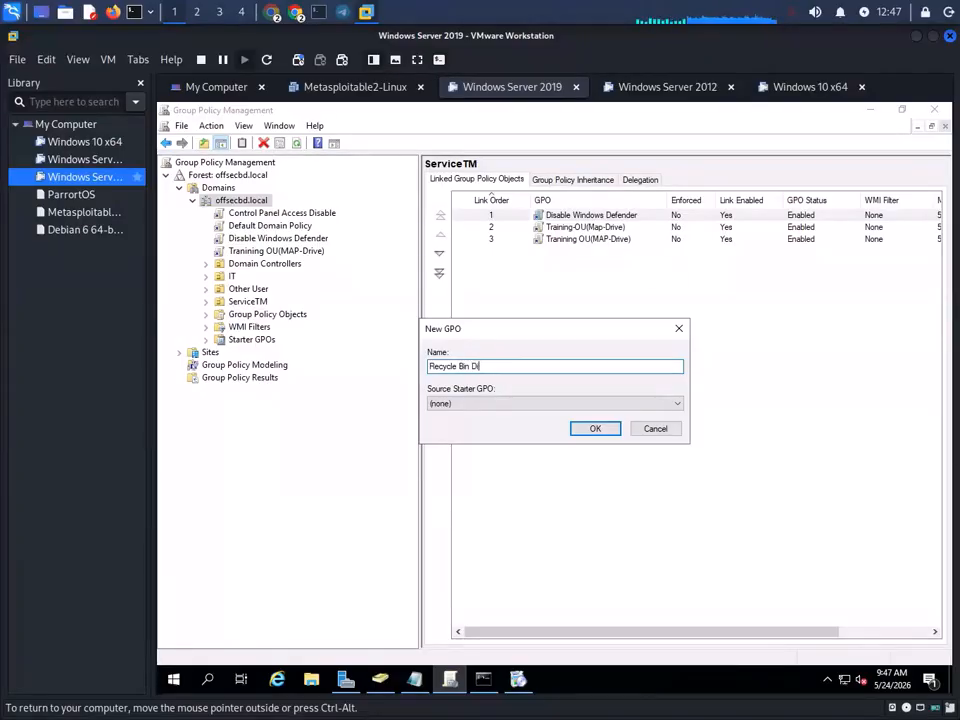
{"action": "type", "text": "sable"}
{"action": "left_click", "coordinate": [592, 430]}
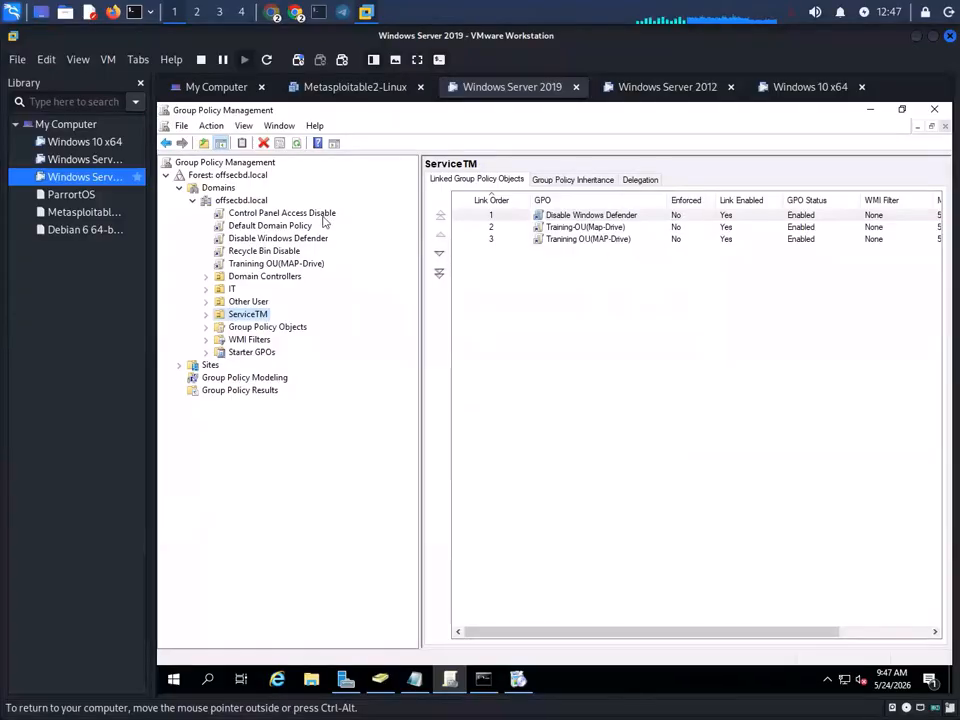
- Edit Recycle Bin Disable and navigate to User Configuration > Policies > Administrative Templates > Desktop
{"action": "left_click", "coordinate": [262, 251]}
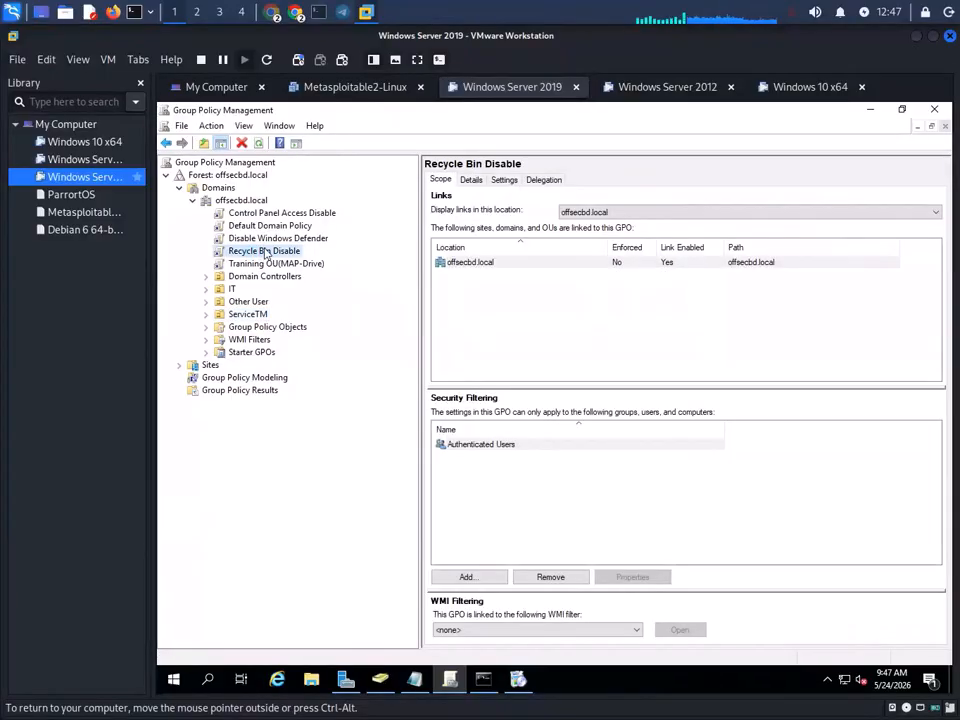
{"action": "right_click", "coordinate": [266, 251]}
{"action": "left_click", "coordinate": [330, 258]}
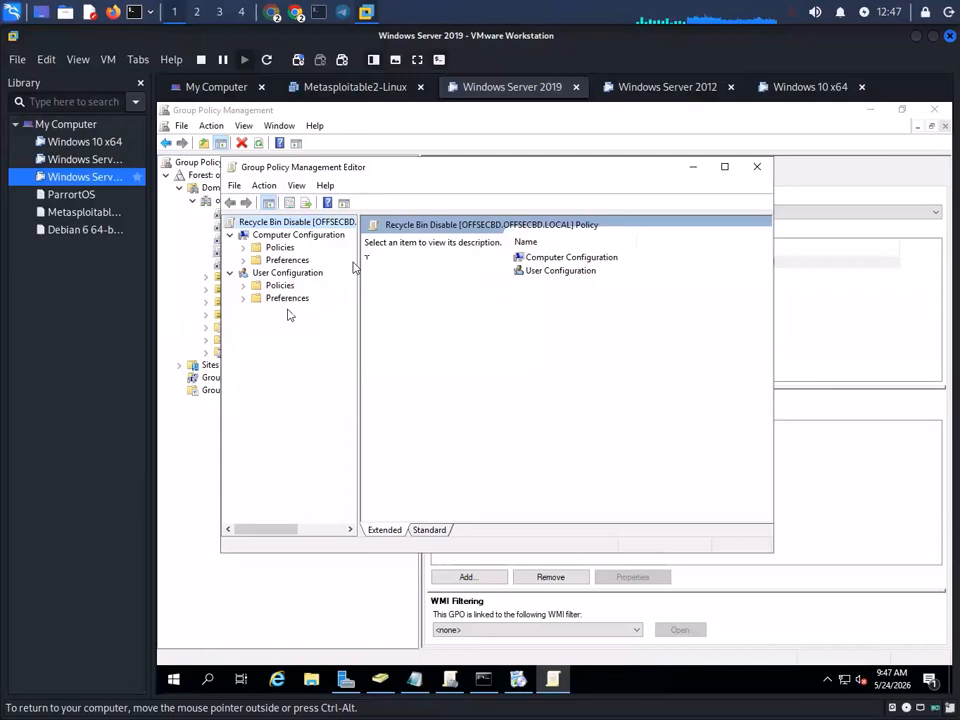
{"action": "left_click", "coordinate": [289, 299]}
{"action": "double_click", "coordinate": [289, 287]}
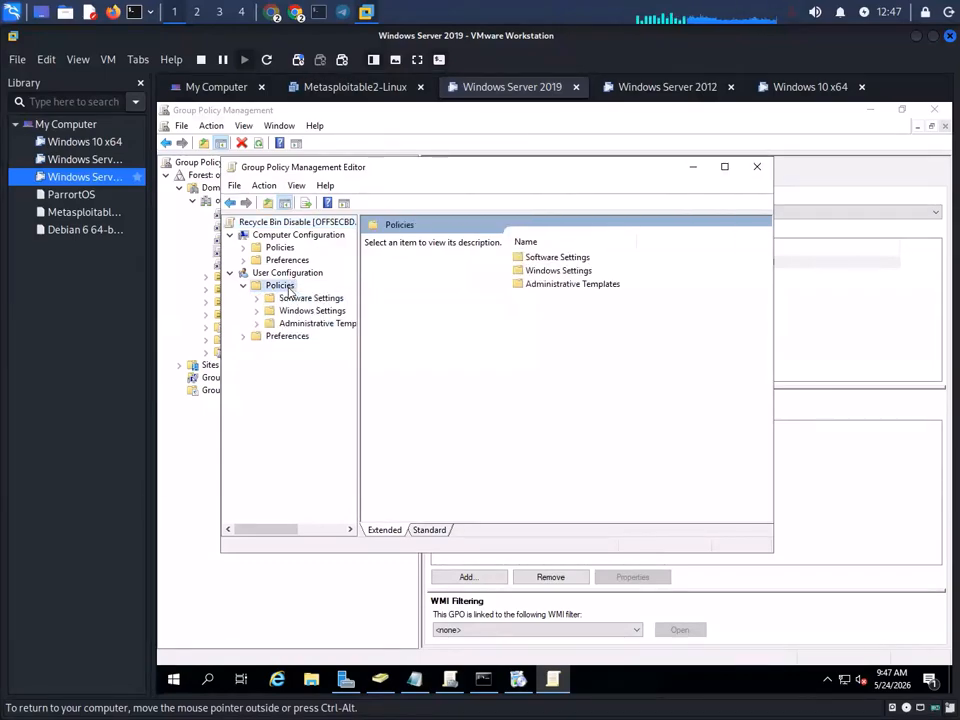
{"action": "double_click", "coordinate": [335, 325]}
{"action": "left_click", "coordinate": [310, 348]}
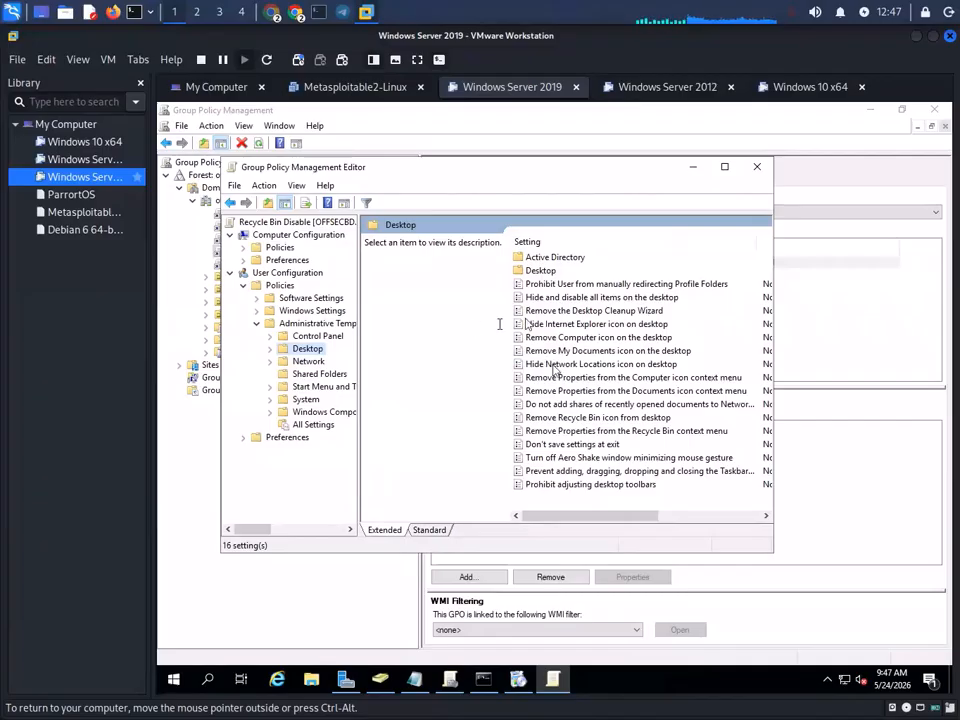
{"action": "left_click", "coordinate": [724, 168]}
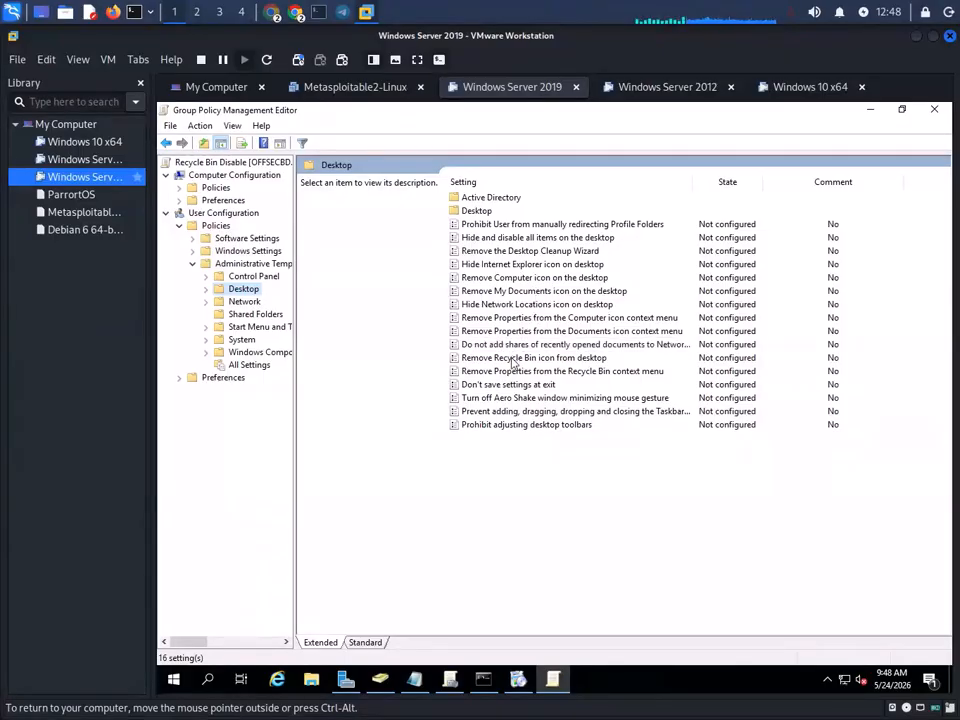
- Set 'Remove Recycle Bin icon from desktop' to Enabled and apply it
{"action": "left_click", "coordinate": [678, 358]}
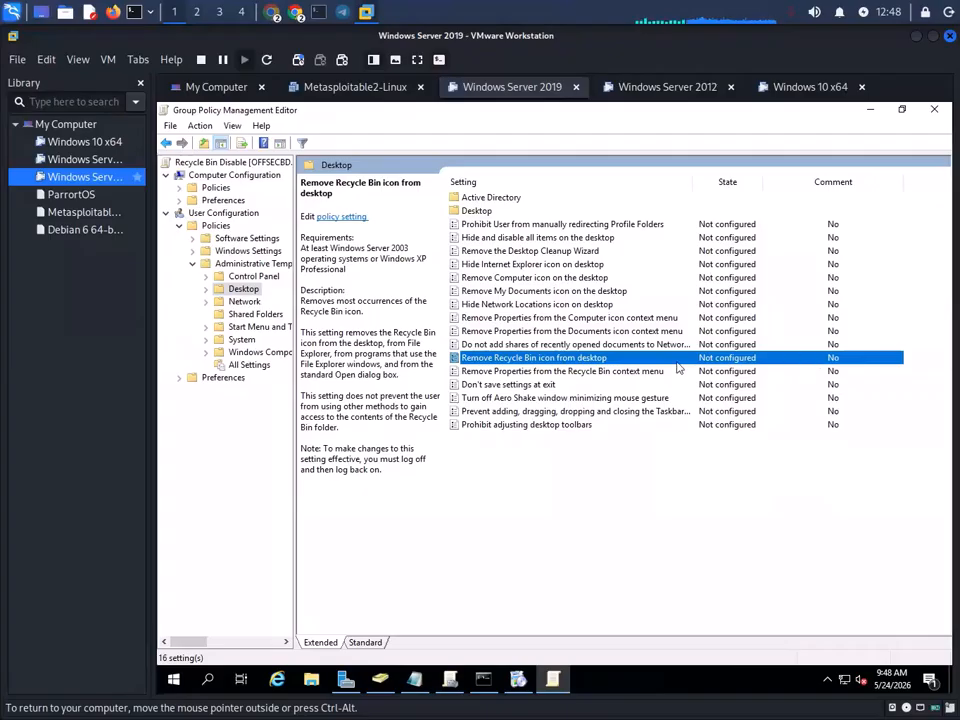
{"action": "double_click", "coordinate": [520, 362]}
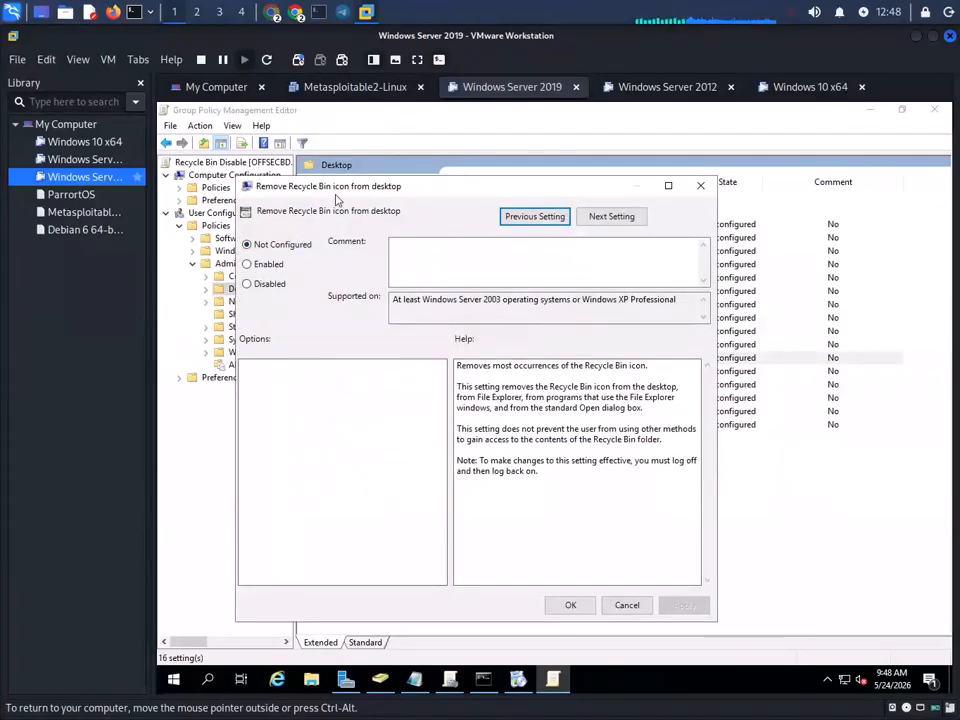
{"action": "left_click", "coordinate": [280, 266]}
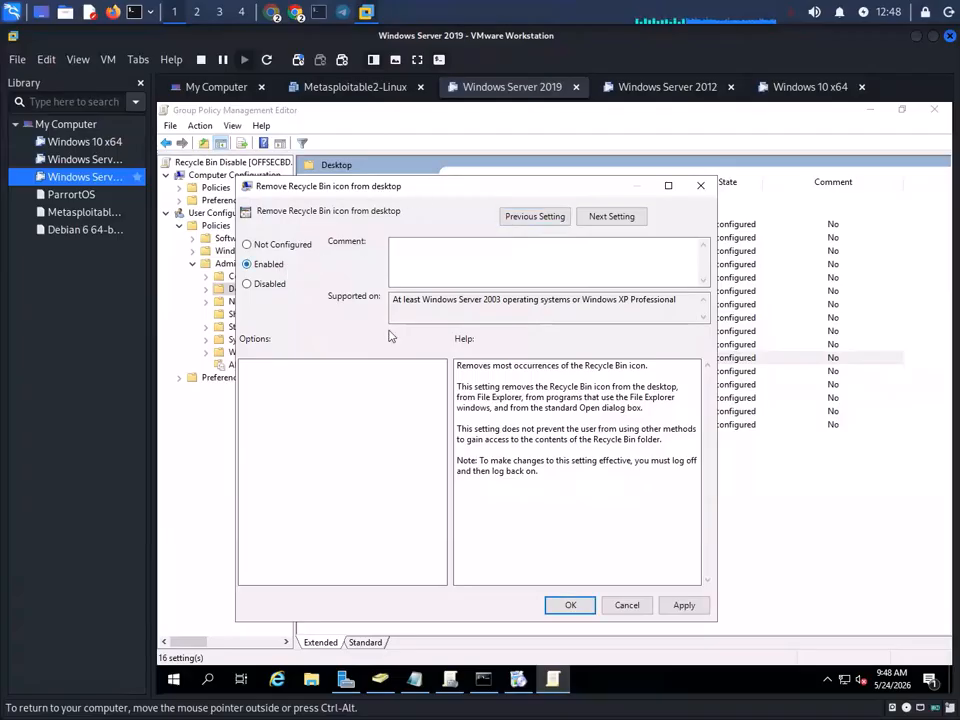
{"action": "left_click", "coordinate": [684, 605]}
{"action": "left_click", "coordinate": [570, 605]}
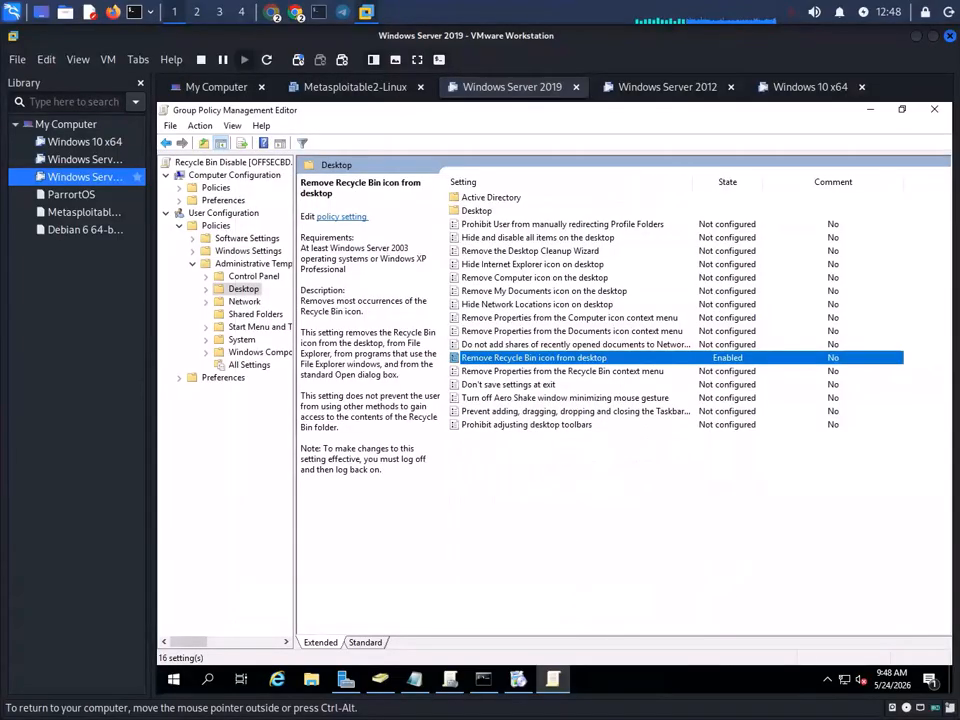
- Run gpupdate /force again in the server's Command Prompt
{"action": "left_click", "coordinate": [483, 680]}
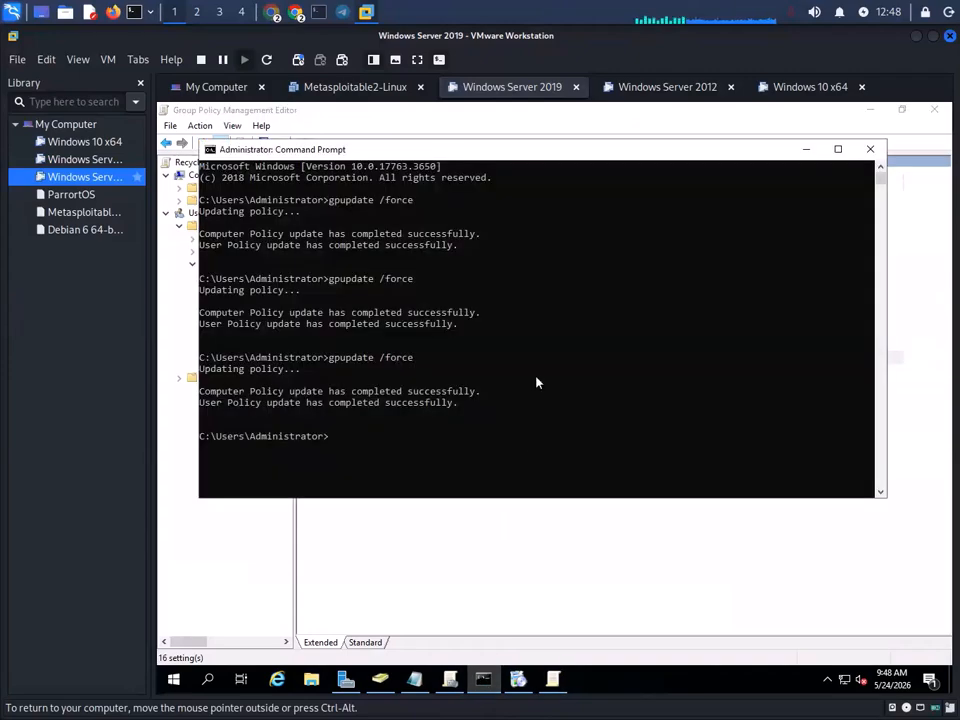
{"action": "key", "text": "Up"}
{"action": "key", "text": "Return"}
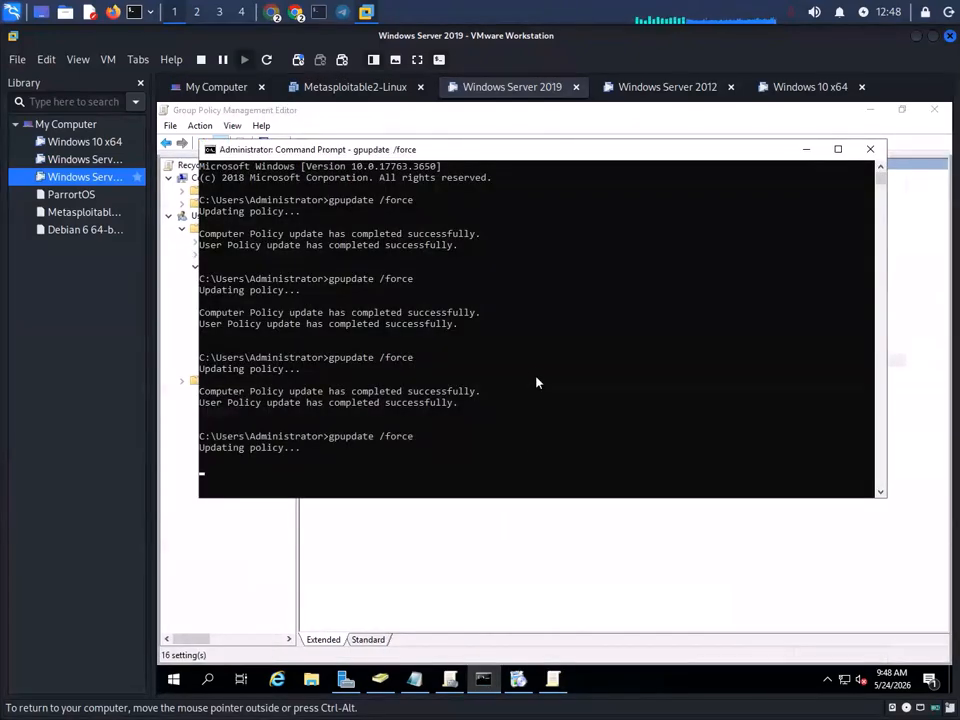
- Refresh the Windows 10 desktop repeatedly to check for the policy change
{"action": "left_click", "coordinate": [821, 89]}
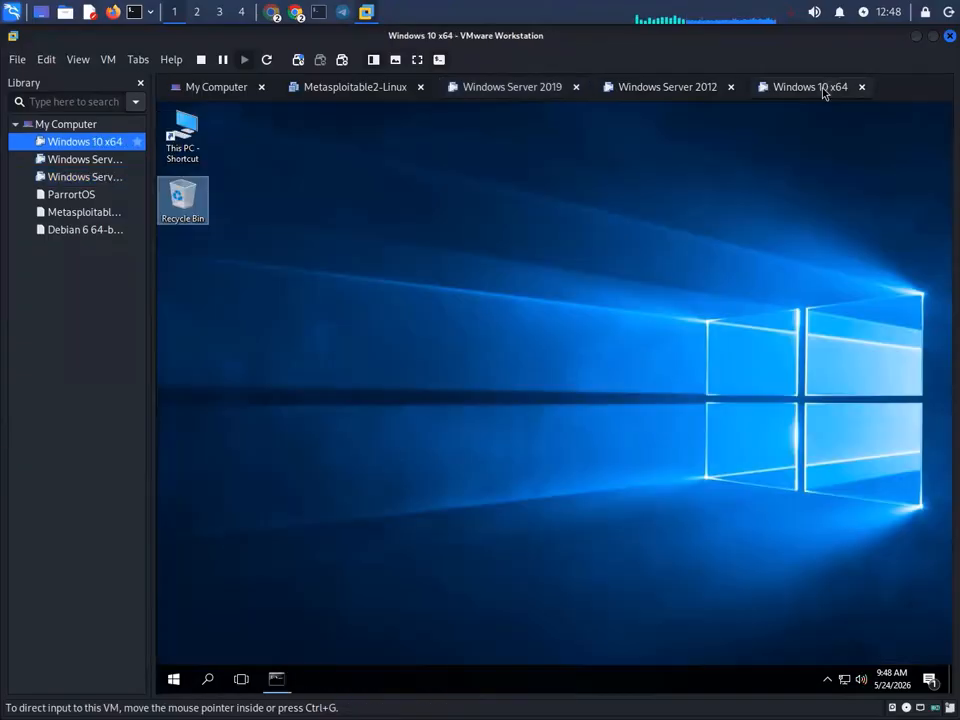
{"action": "right_click", "coordinate": [510, 185]}
{"action": "left_click", "coordinate": [572, 224]}
{"action": "right_click", "coordinate": [568, 228]}
{"action": "left_click", "coordinate": [645, 268]}
{"action": "right_click", "coordinate": [644, 257]}
{"action": "left_click", "coordinate": [680, 300]}
{"action": "left_click", "coordinate": [582, 249]}
{"action": "right_click", "coordinate": [575, 231]}
{"action": "left_click", "coordinate": [613, 270]}
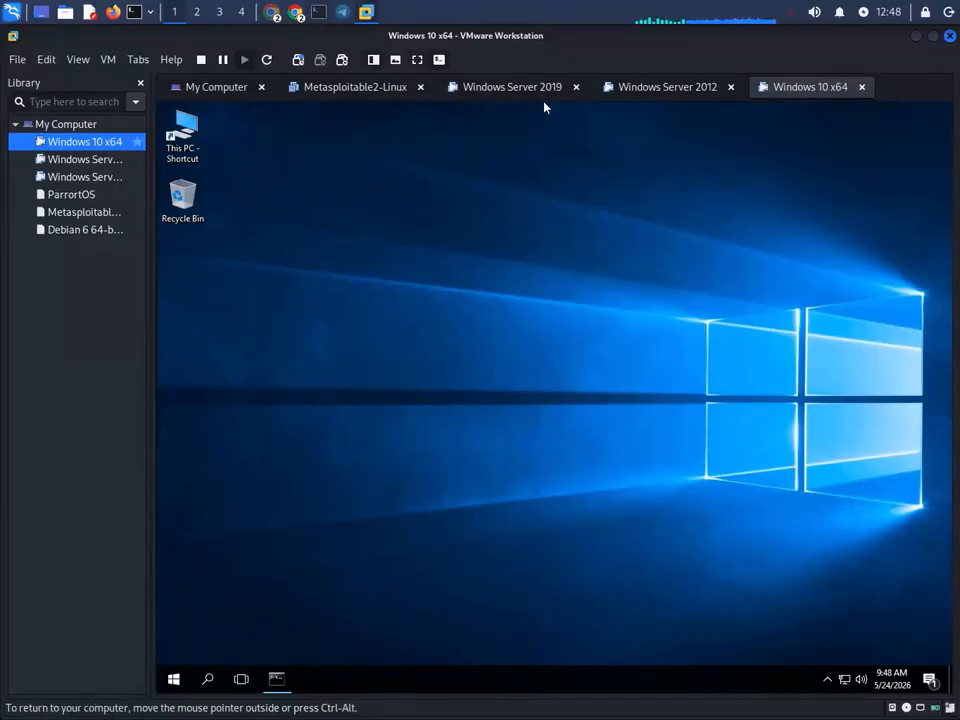
- Let the paused server update finish and rerun gpupdate /force
{"action": "left_click", "coordinate": [512, 87]}
{"action": "key", "text": "Return"}
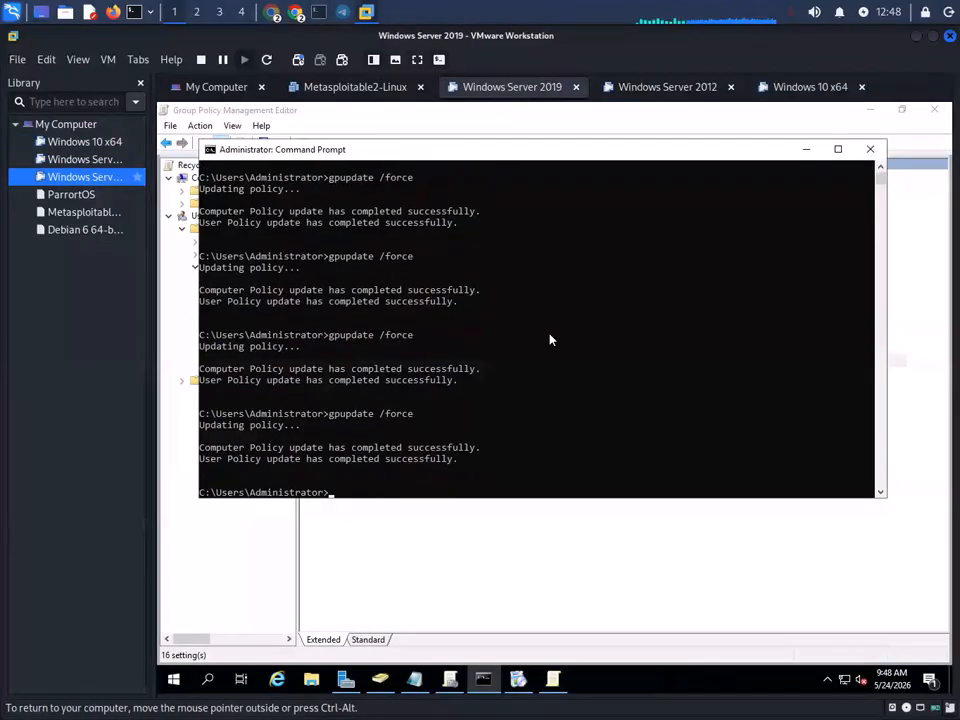
{"action": "key", "text": "Up"}
{"action": "key", "text": "Return"}
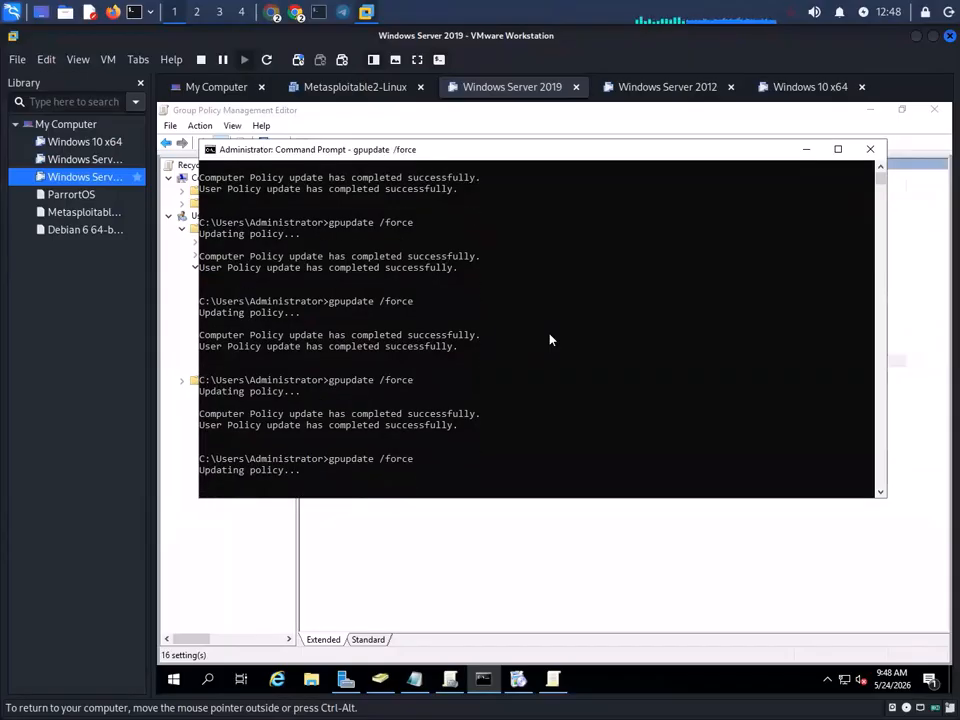
- Clear the Command Prompt's select mode on the server and run gpupdate /force once more
{"action": "left_click", "coordinate": [803, 88]}
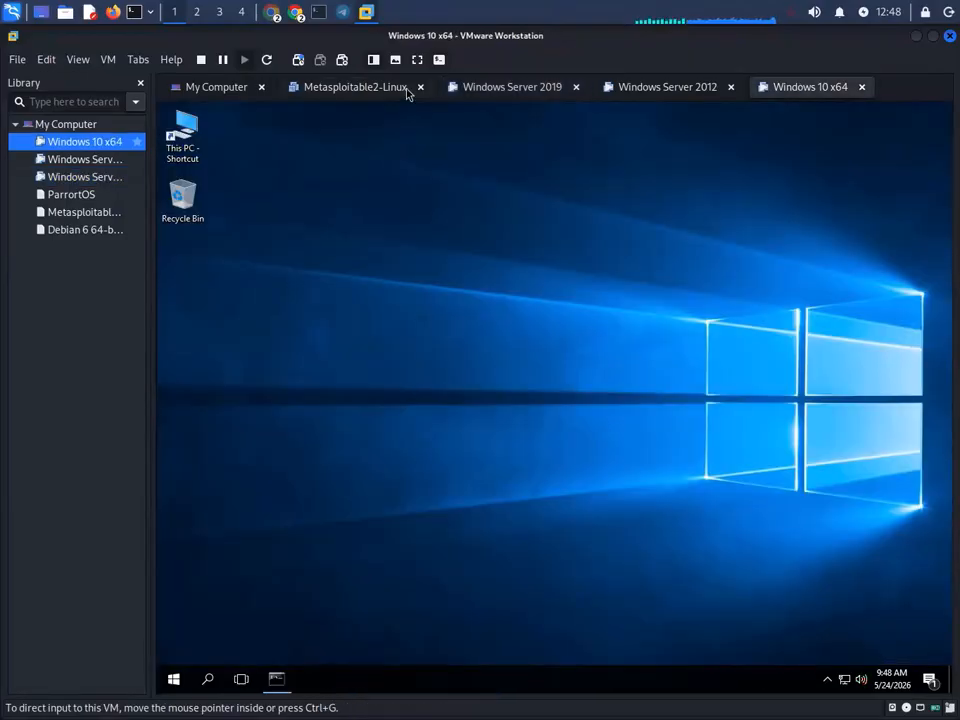
{"action": "left_click", "coordinate": [489, 88]}
{"action": "left_click", "coordinate": [477, 392]}
{"action": "key", "text": "Escape"}
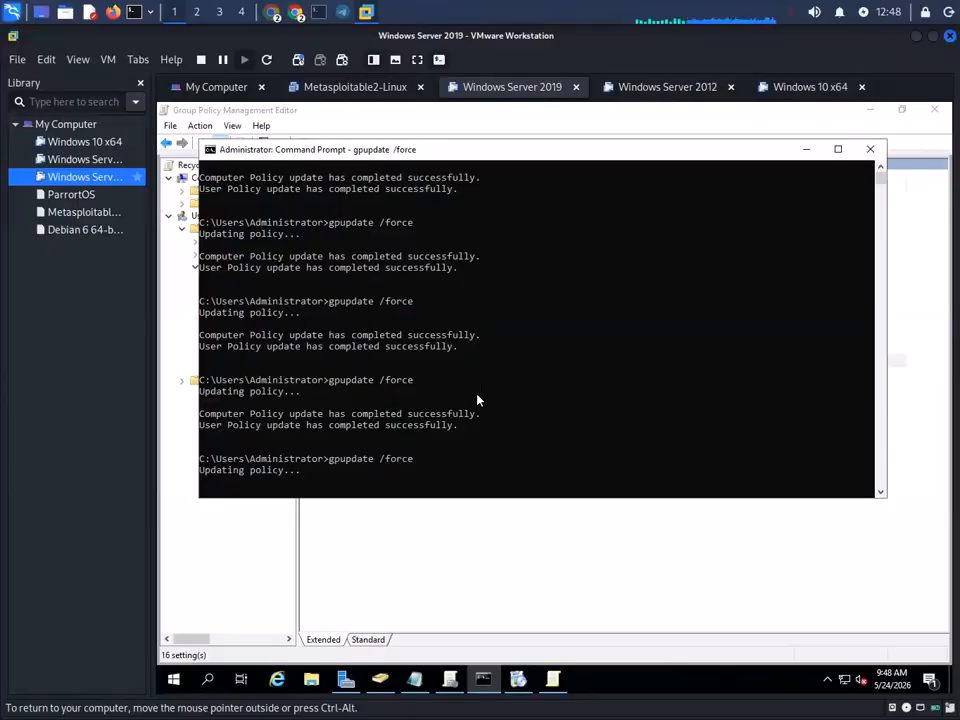
{"action": "left_click", "coordinate": [812, 87]}
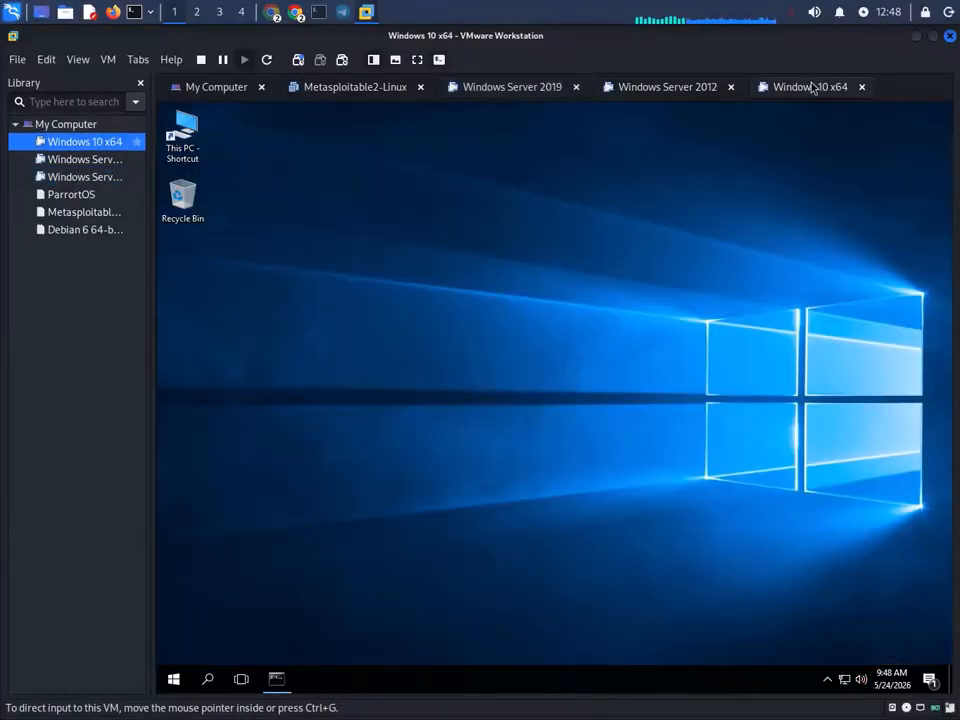
{"action": "left_click", "coordinate": [508, 87]}
{"action": "left_click", "coordinate": [561, 370]}
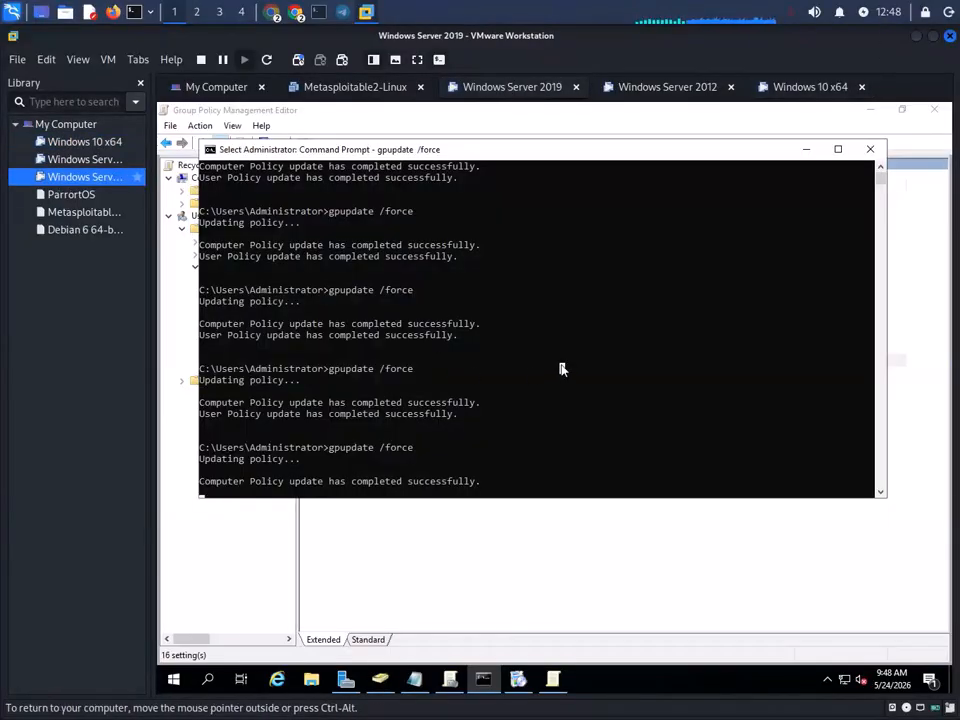
{"action": "key", "text": "Escape"}
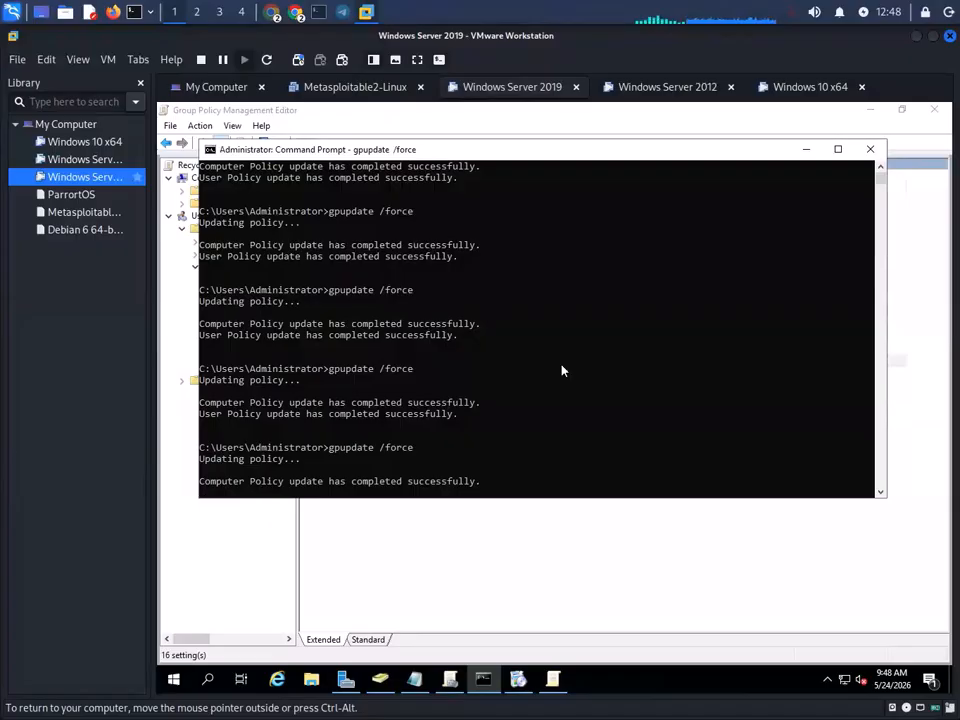
{"action": "key", "text": "Return"}
{"action": "key", "text": "Return"}
{"action": "key", "text": "Return"}
{"action": "key", "text": "Return"}
{"action": "key", "text": "Return"}
{"action": "key", "text": "Return"}
{"action": "key", "text": "Up"}
{"action": "key", "text": "Return"}
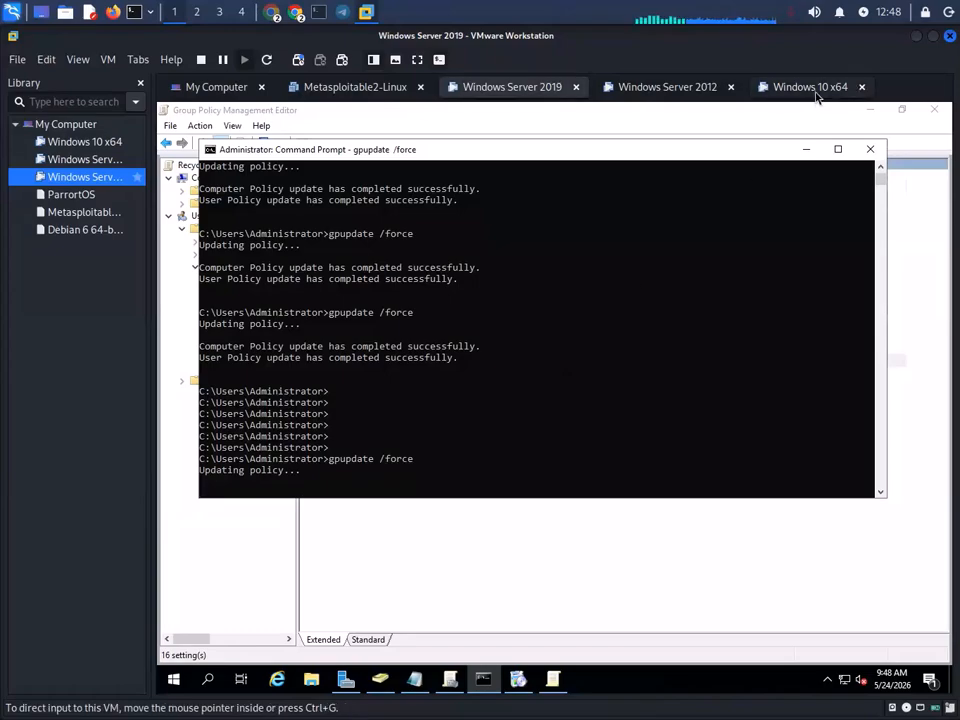
- Refresh the Windows 10 desktop and open the Recycle Bin
{"action": "left_click", "coordinate": [810, 87]}
{"action": "right_click", "coordinate": [339, 262]}
{"action": "left_click", "coordinate": [400, 302]}
{"action": "double_click", "coordinate": [190, 210]}
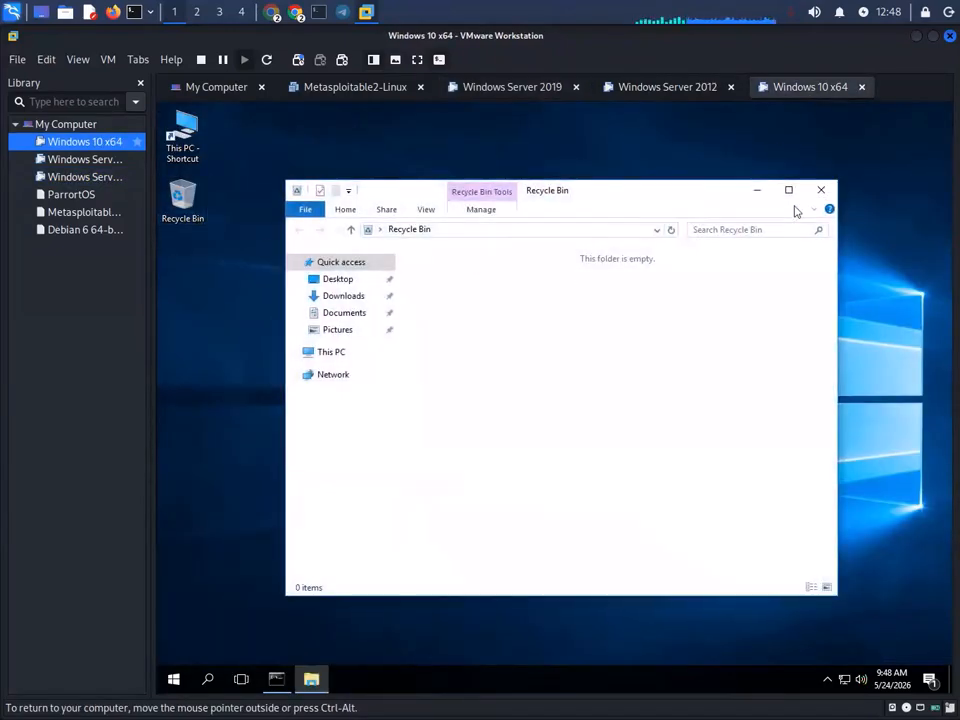
- Close the Recycle Bin, restart Windows 10, and return to the Server 2019 VM
{"action": "left_click", "coordinate": [820, 191]}
{"action": "left_click", "coordinate": [172, 680]}
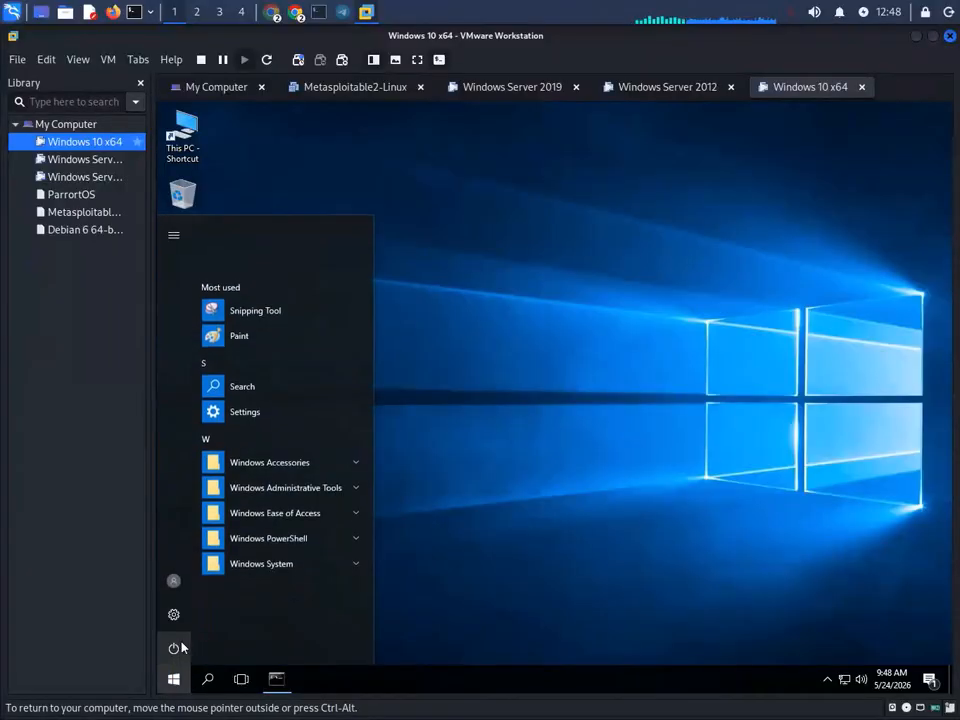
{"action": "left_click", "coordinate": [183, 645]}
{"action": "left_click", "coordinate": [268, 611]}
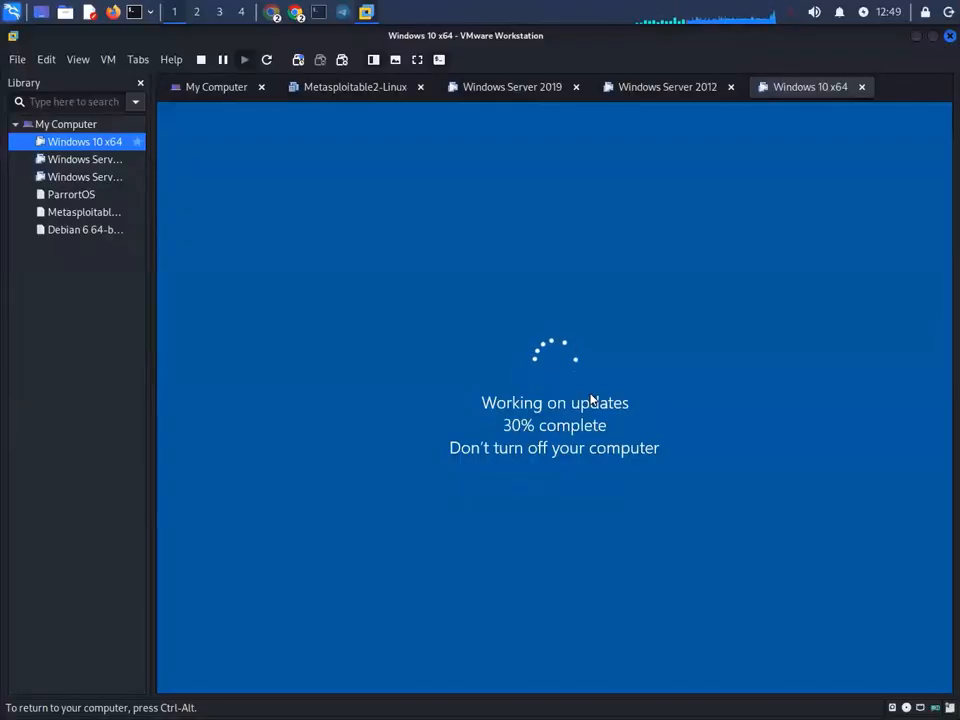
{"action": "left_click", "coordinate": [663, 96]}
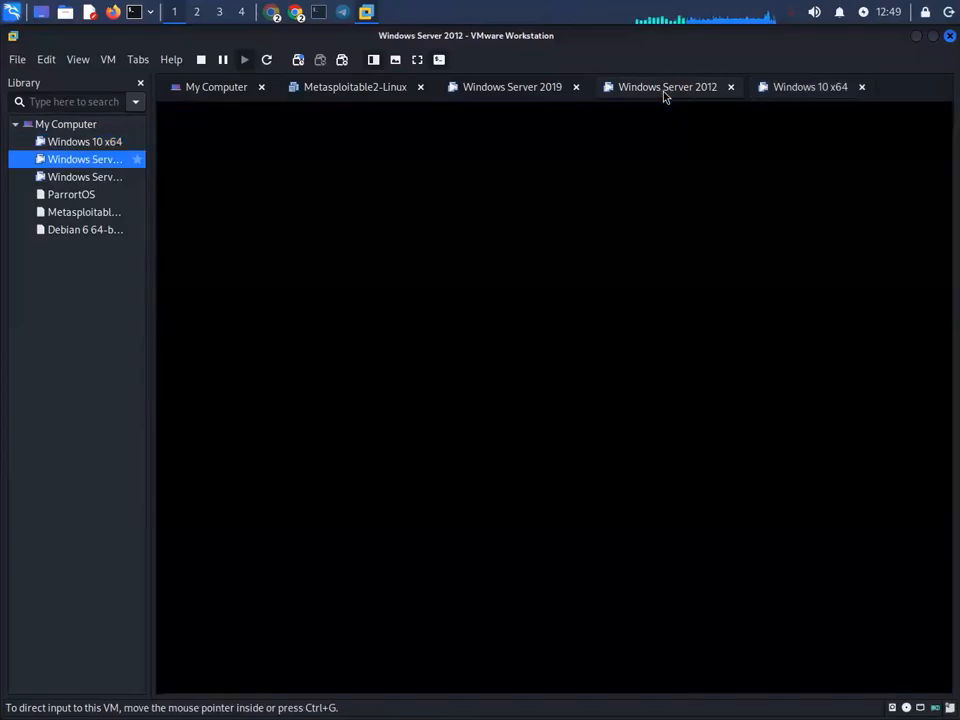
{"action": "left_click", "coordinate": [525, 90]}
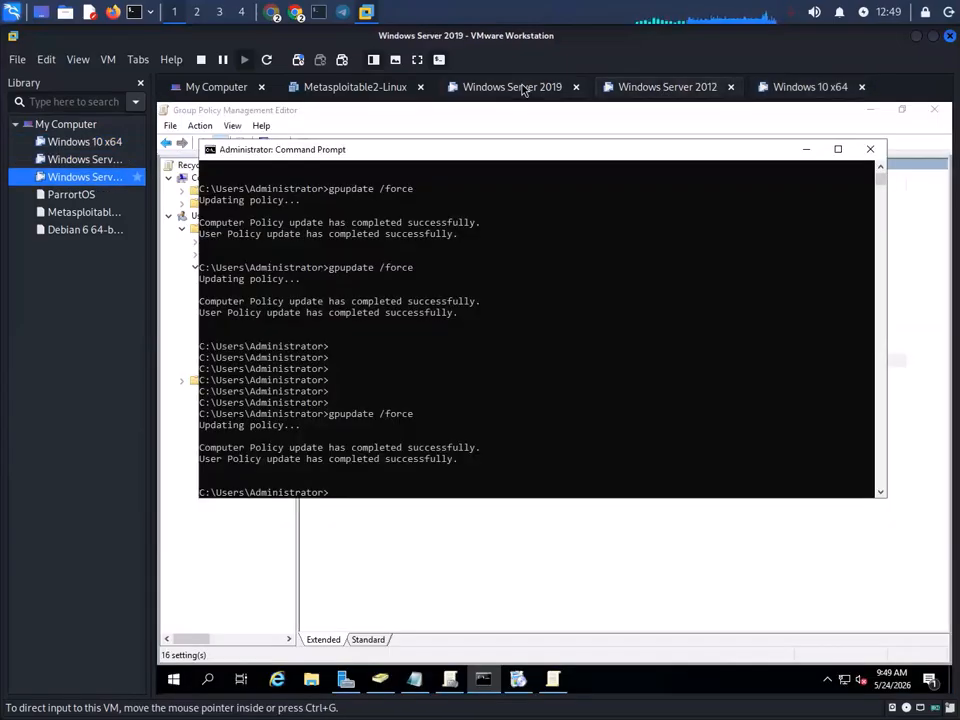
- Open the Desktop Wallpaper policy under Desktop > Desktop and select Enabled
{"action": "left_click", "coordinate": [549, 684]}
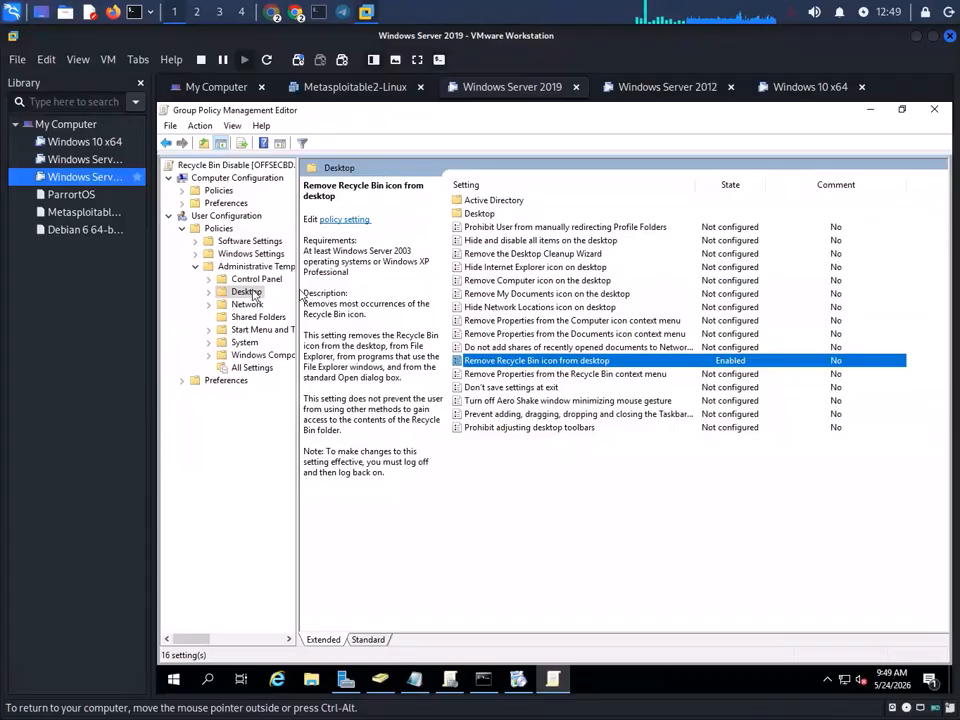
{"action": "double_click", "coordinate": [479, 213]}
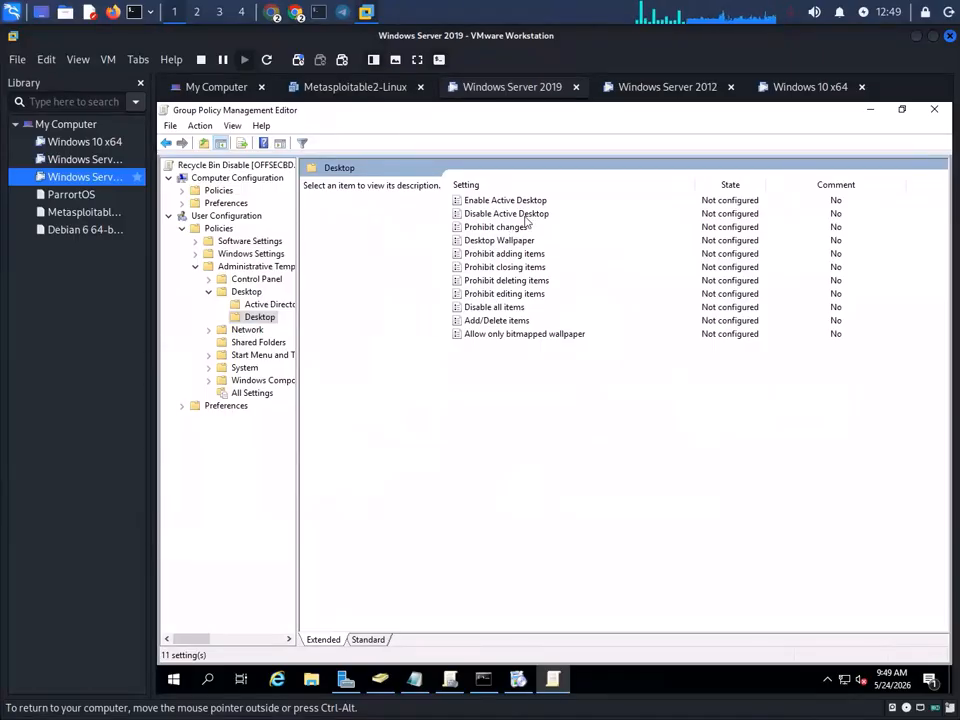
{"action": "left_click", "coordinate": [510, 241]}
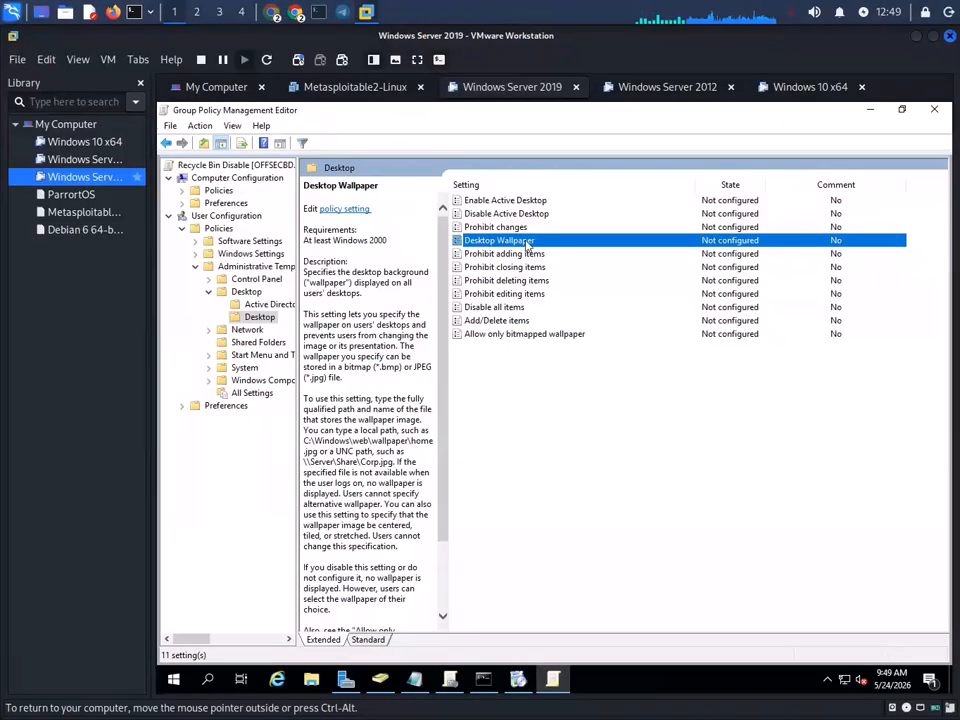
{"action": "double_click", "coordinate": [500, 241]}
{"action": "left_click", "coordinate": [266, 282]}
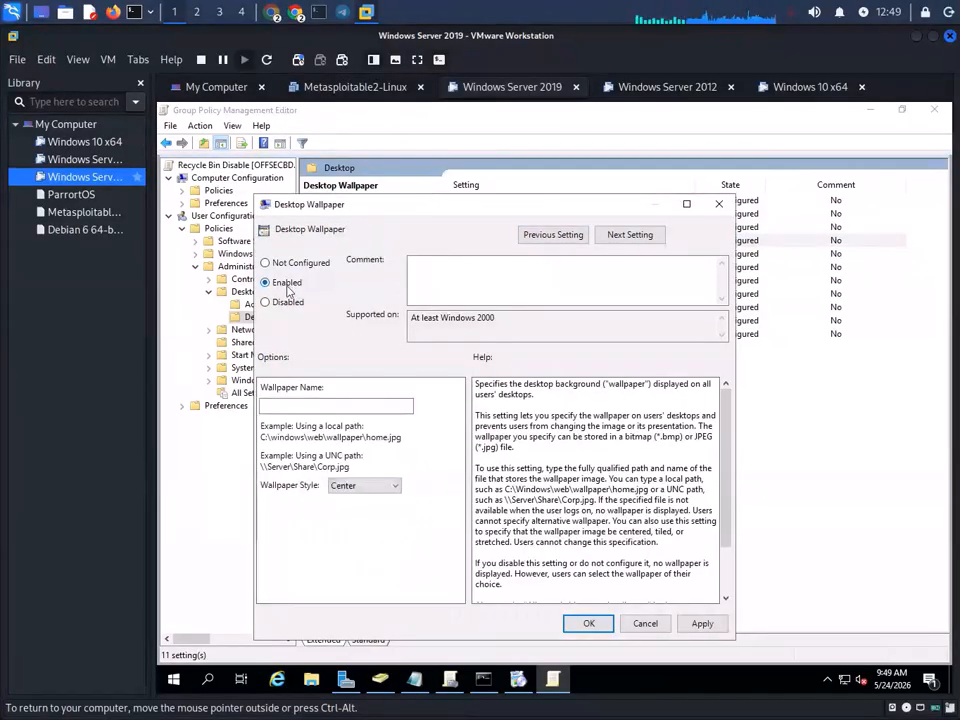
{"action": "left_click", "coordinate": [316, 407]}
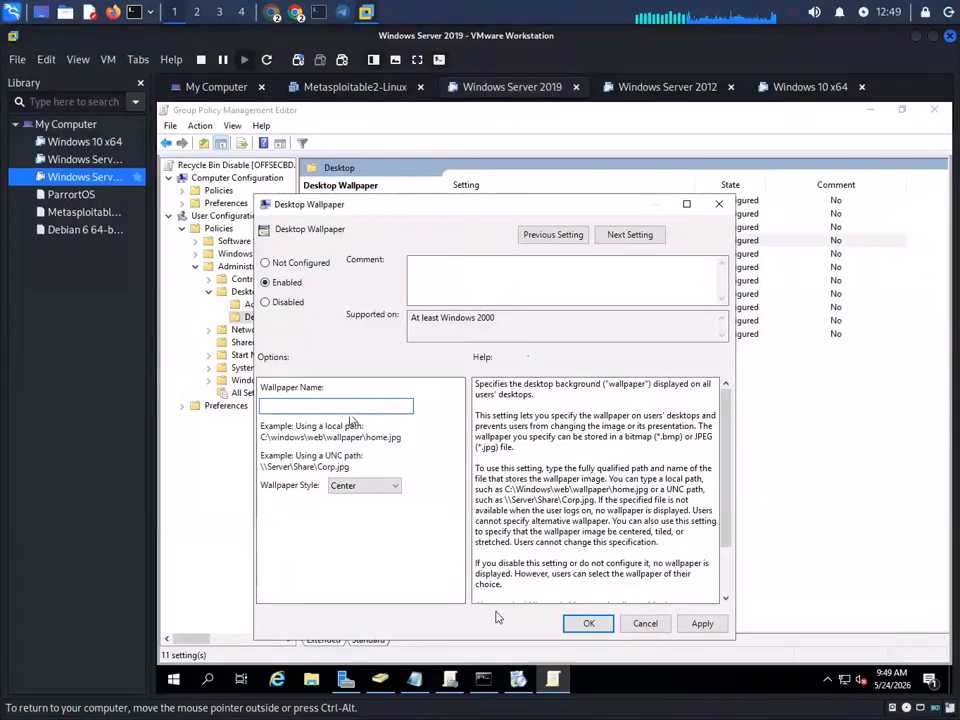
- Minimize the downloading installer window and close the Windows search panel
{"action": "left_click", "coordinate": [514, 682]}
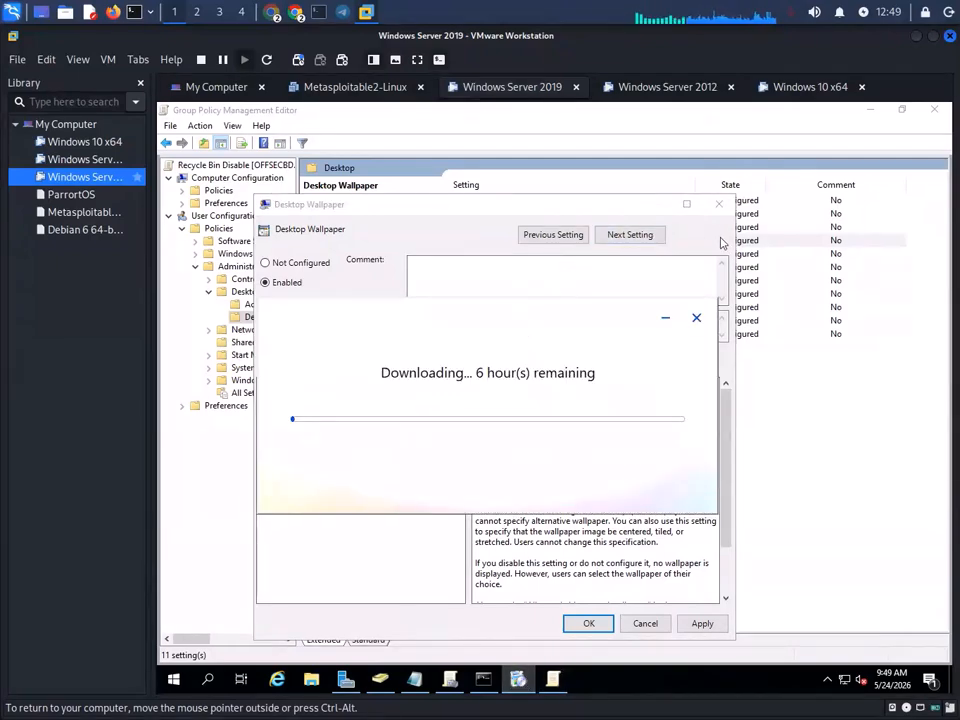
{"action": "left_click", "coordinate": [667, 317]}
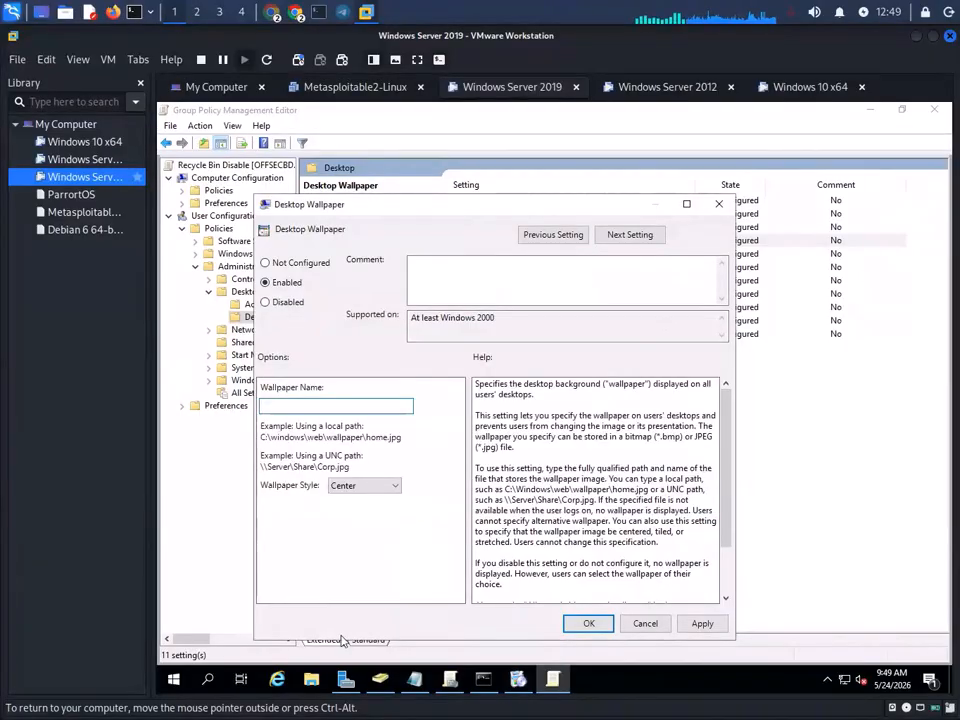
{"action": "left_click", "coordinate": [206, 676]}
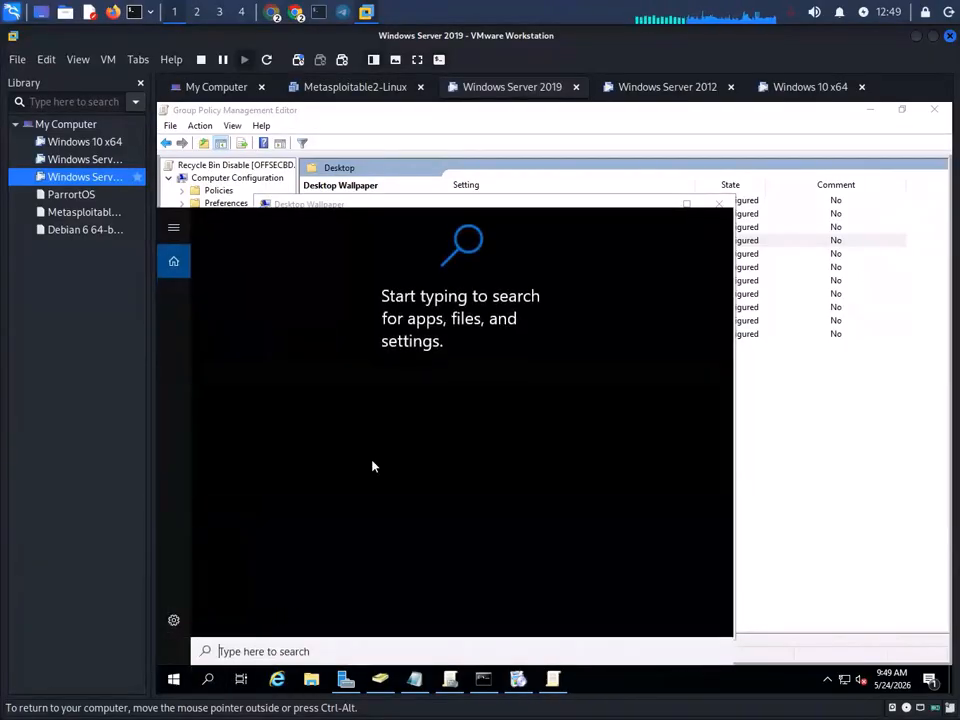
{"action": "left_click", "coordinate": [849, 123]}
{"action": "left_click", "coordinate": [869, 110]}
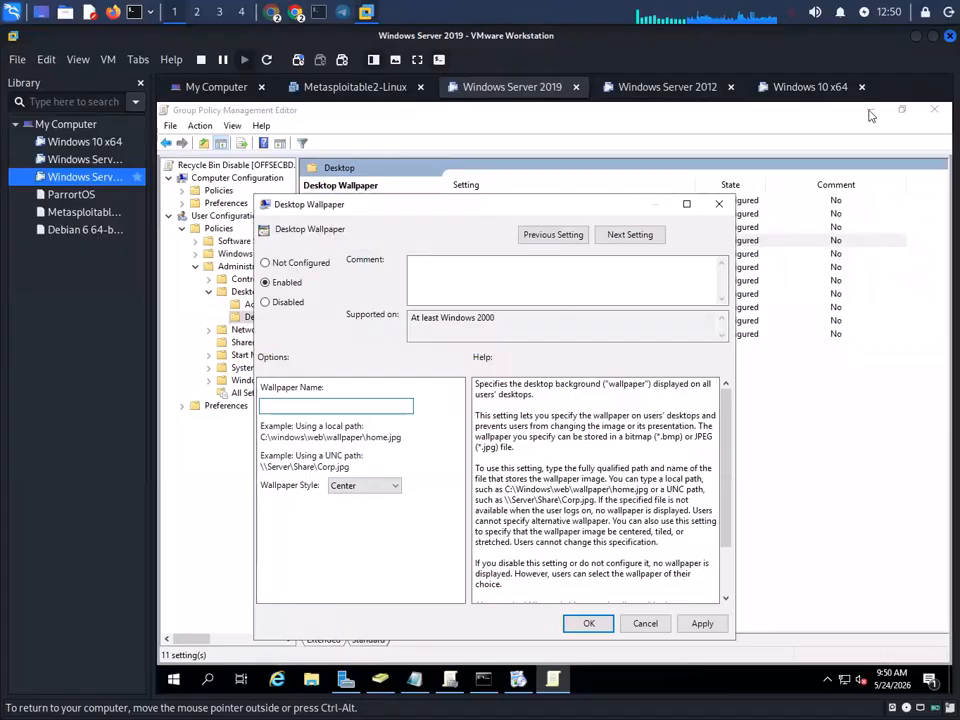
- Cancel the wallpaper policy, minimize both policy windows, and move the Command Prompt aside
{"action": "key", "text": "Escape"}
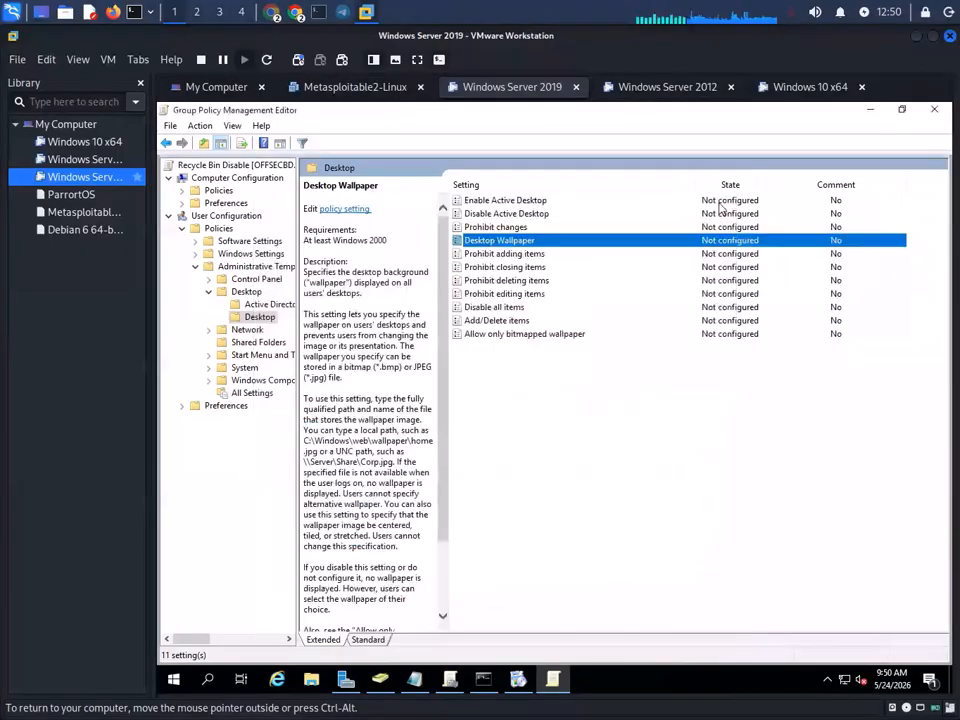
{"action": "left_click", "coordinate": [867, 112]}
{"action": "left_click", "coordinate": [867, 112]}
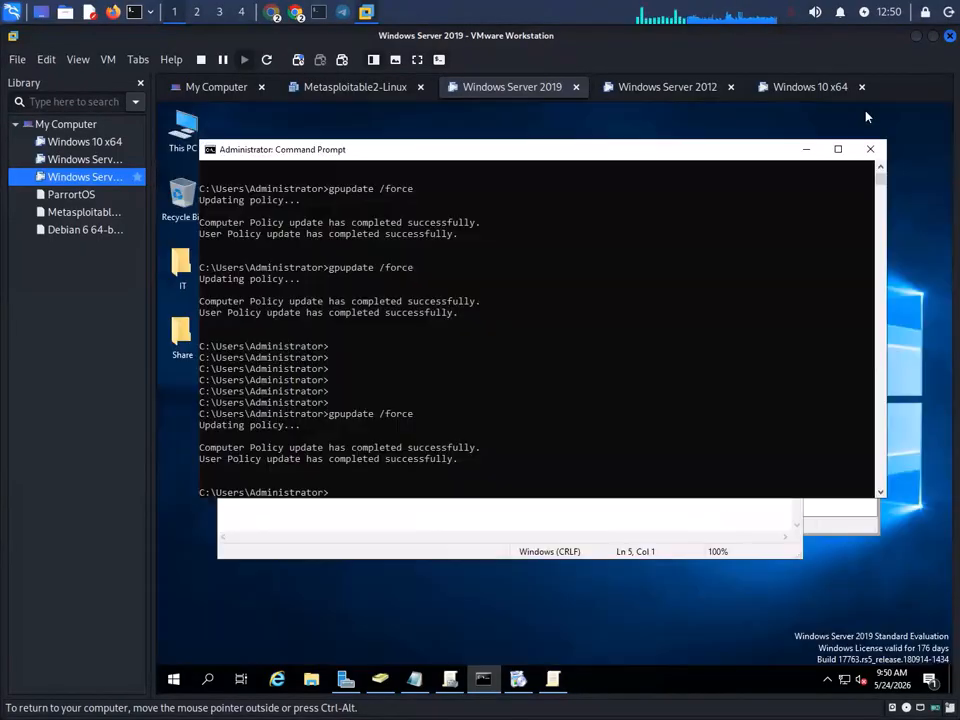
{"action": "left_click_drag", "start_coordinate": [529, 156], "coordinate": [595, 204]}
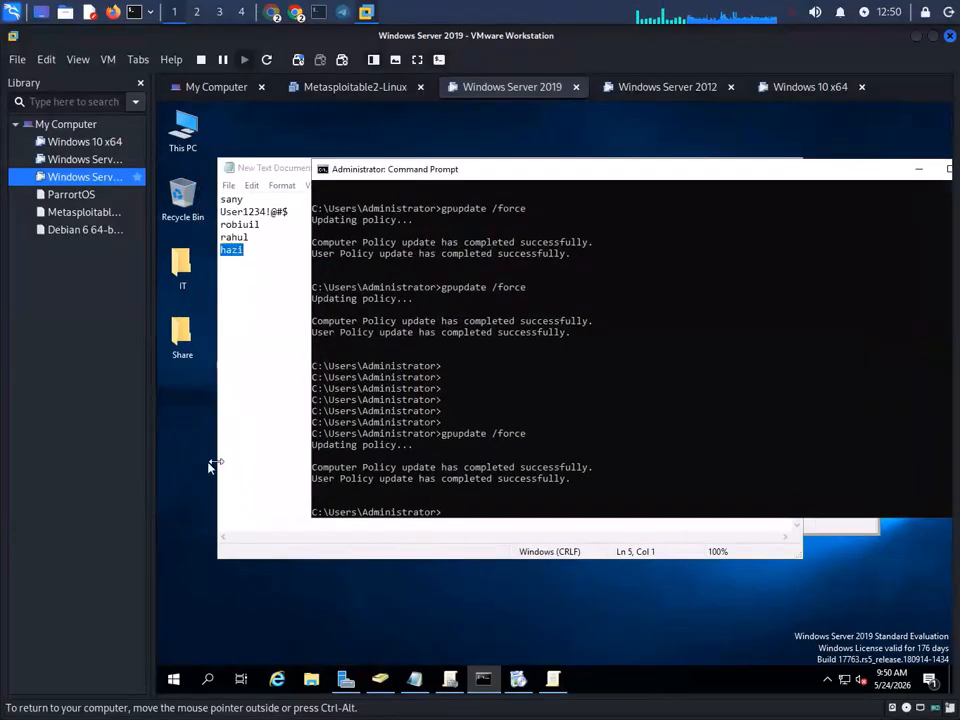
- Search Google for 'hacker wallpaper' in a new Chrome tab
{"action": "left_click", "coordinate": [299, 14]}
{"action": "left_click", "coordinate": [344, 41]}
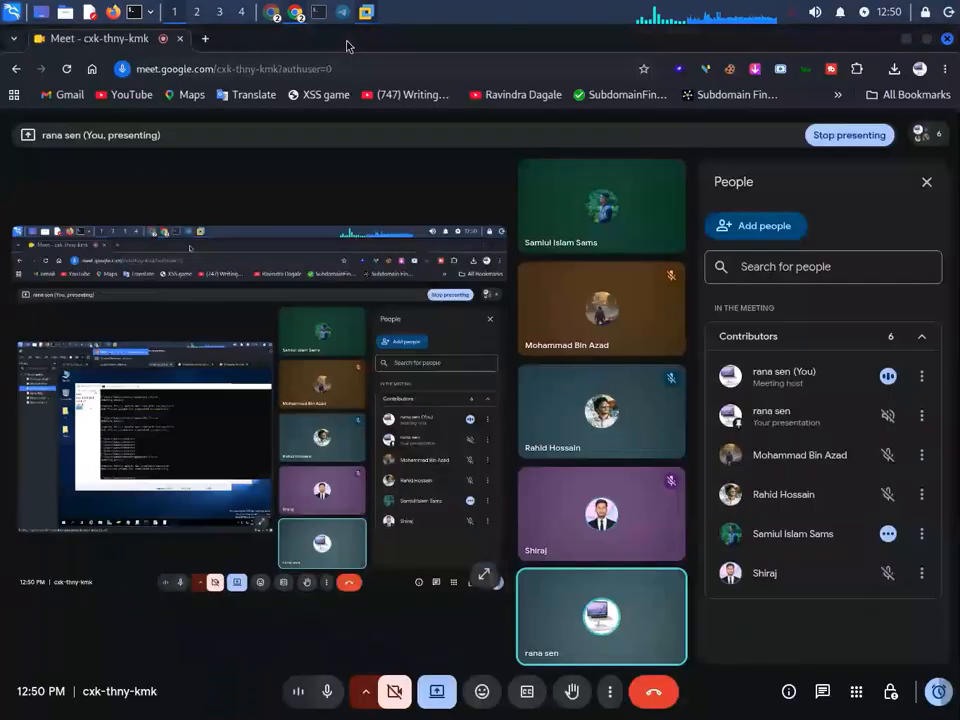
{"action": "left_click", "coordinate": [207, 39]}
{"action": "left_click", "coordinate": [414, 72]}
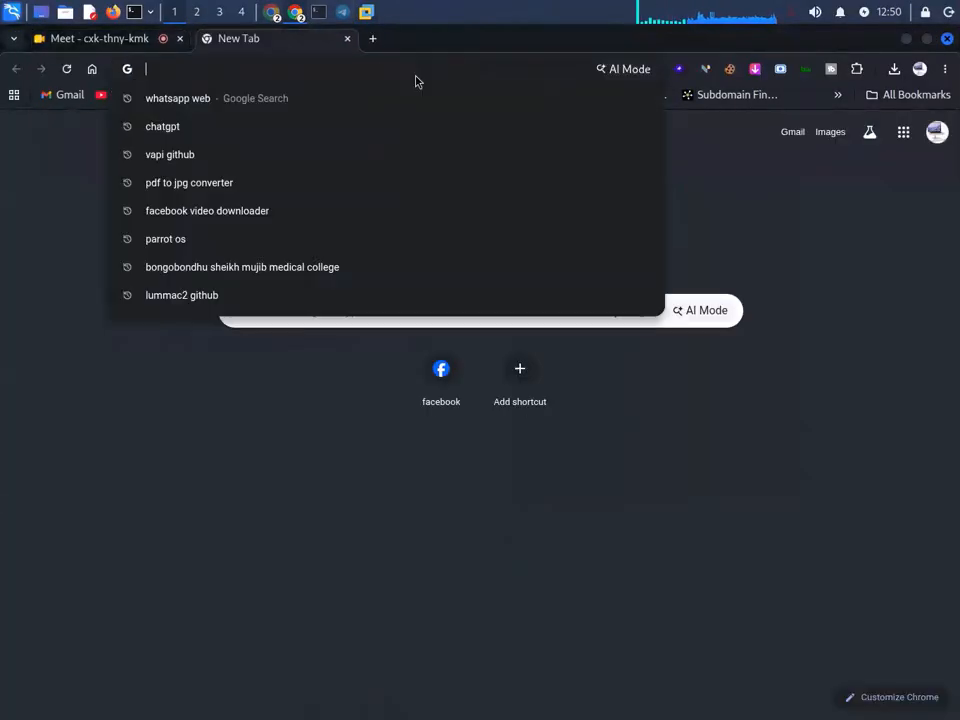
{"action": "type", "text": "hacker"}
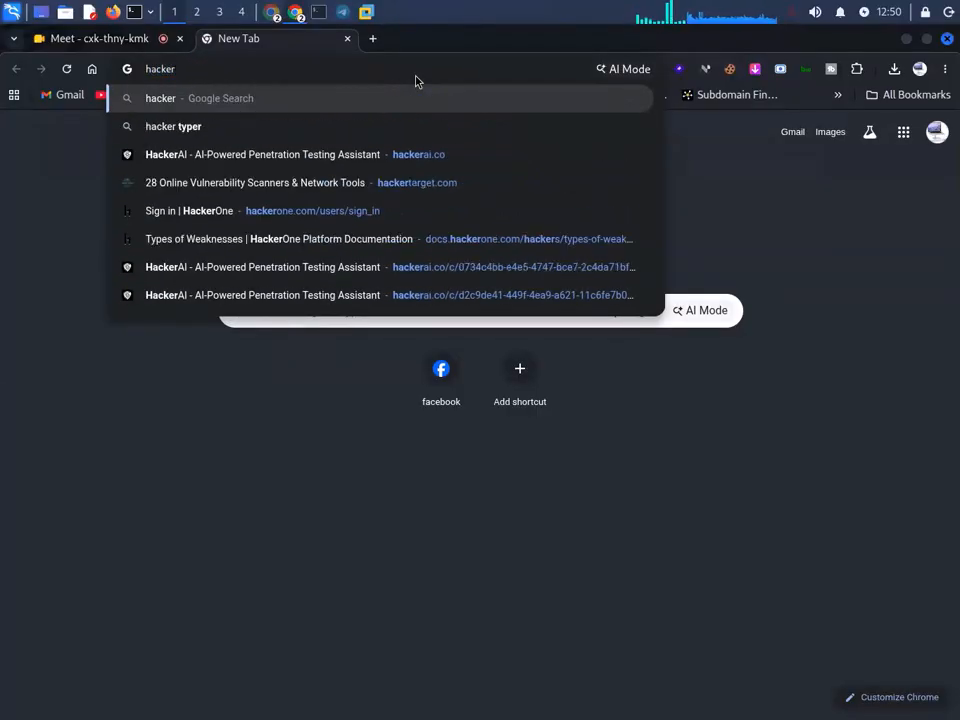
{"action": "type", "text": " welpa"}
{"action": "key", "text": "BackSpace"}
{"action": "key", "text": "BackSpace"}
{"action": "key", "text": "Down"}
{"action": "key", "text": "Return"}
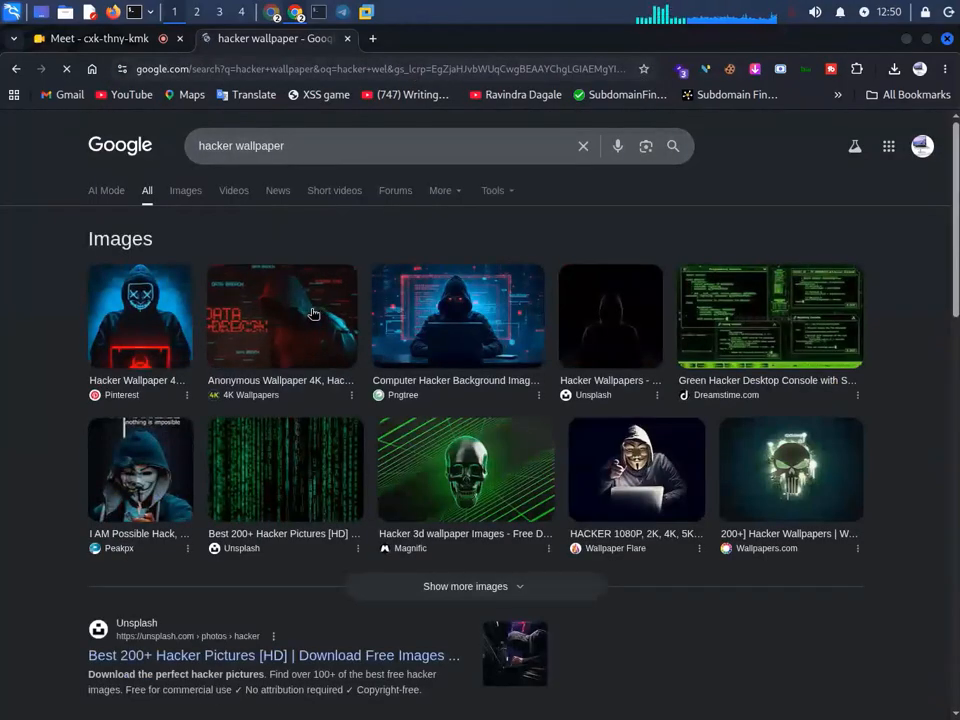
- Preview the red DATA BREACH hacker image and view it in a separate tab
{"action": "left_click", "coordinate": [236, 319]}
{"action": "right_click", "coordinate": [737, 298]}
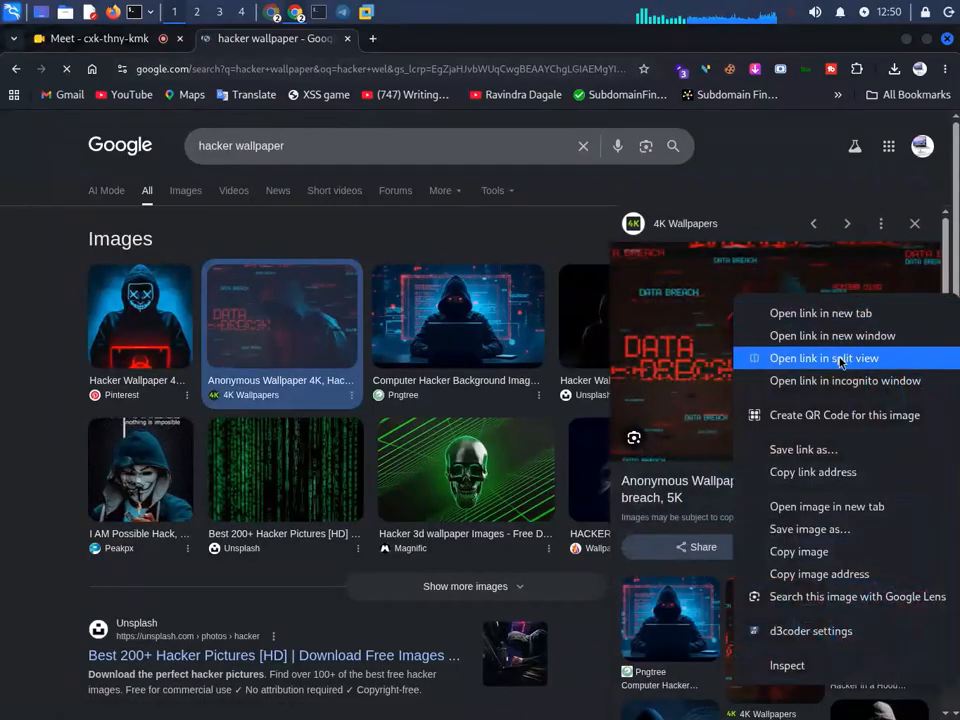
{"action": "left_click", "coordinate": [855, 508]}
{"action": "left_click", "coordinate": [456, 40]}
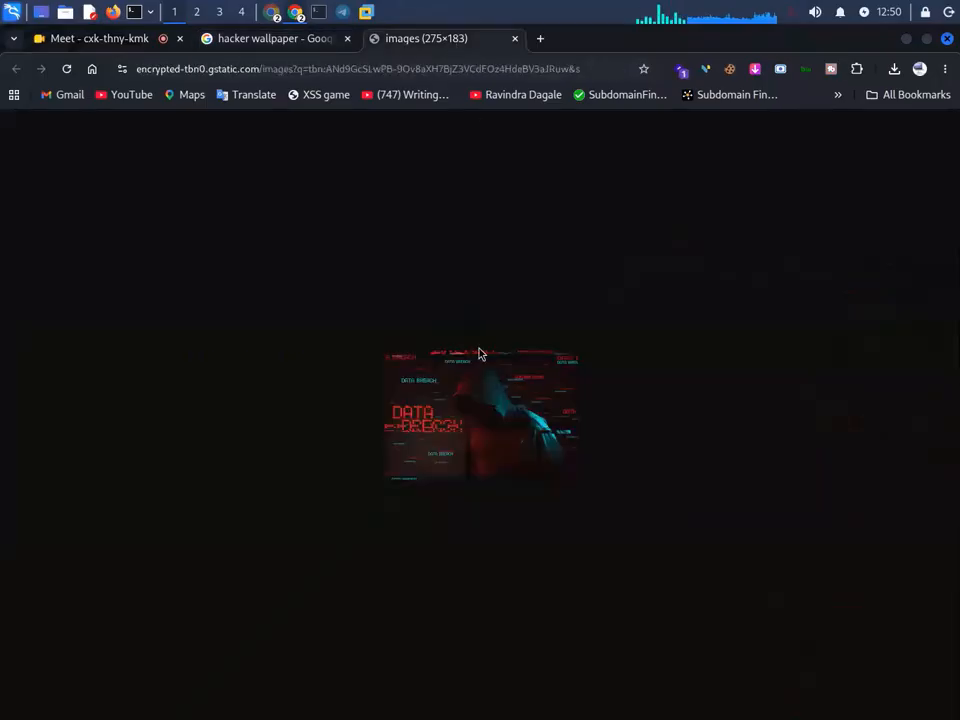
{"action": "left_click", "coordinate": [515, 39]}
- Download the image in 4K (3840x2160) from 4kwallpapers and drag the jpg toward the VM
{"action": "left_click", "coordinate": [754, 437]}
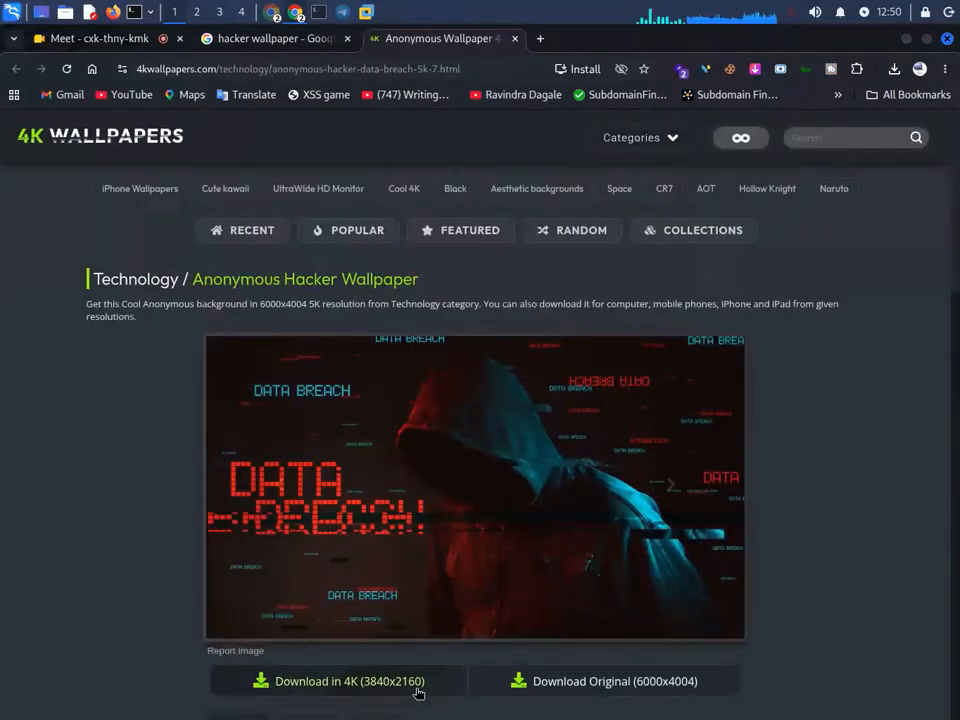
{"action": "left_click", "coordinate": [428, 687]}
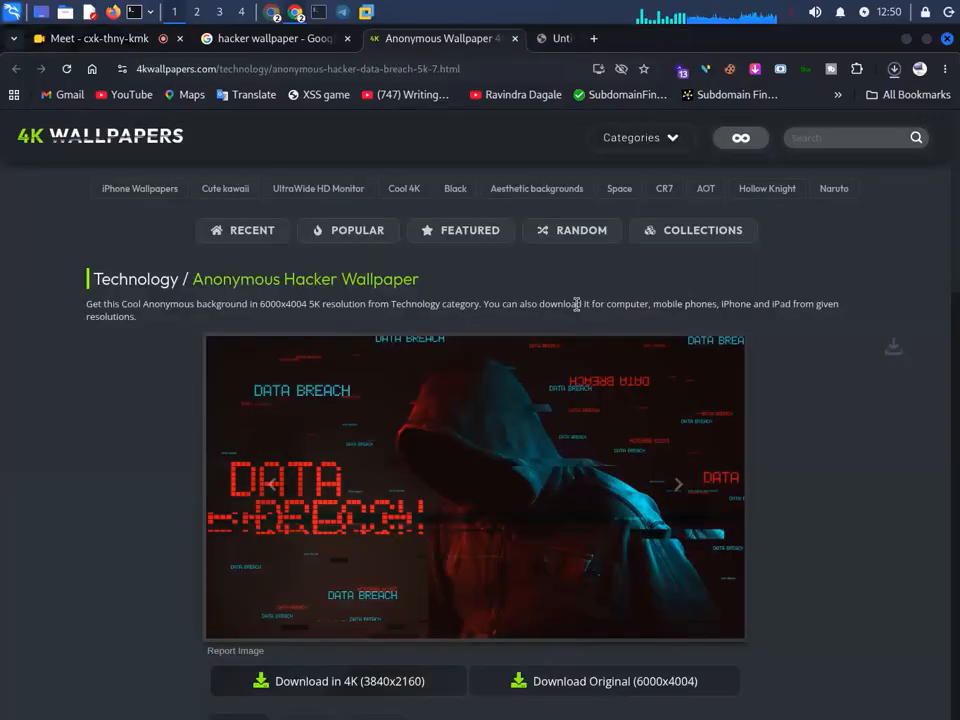
{"action": "left_click", "coordinate": [894, 69]}
{"action": "left_click_drag", "start_coordinate": [701, 154], "coordinate": [336, 598]}
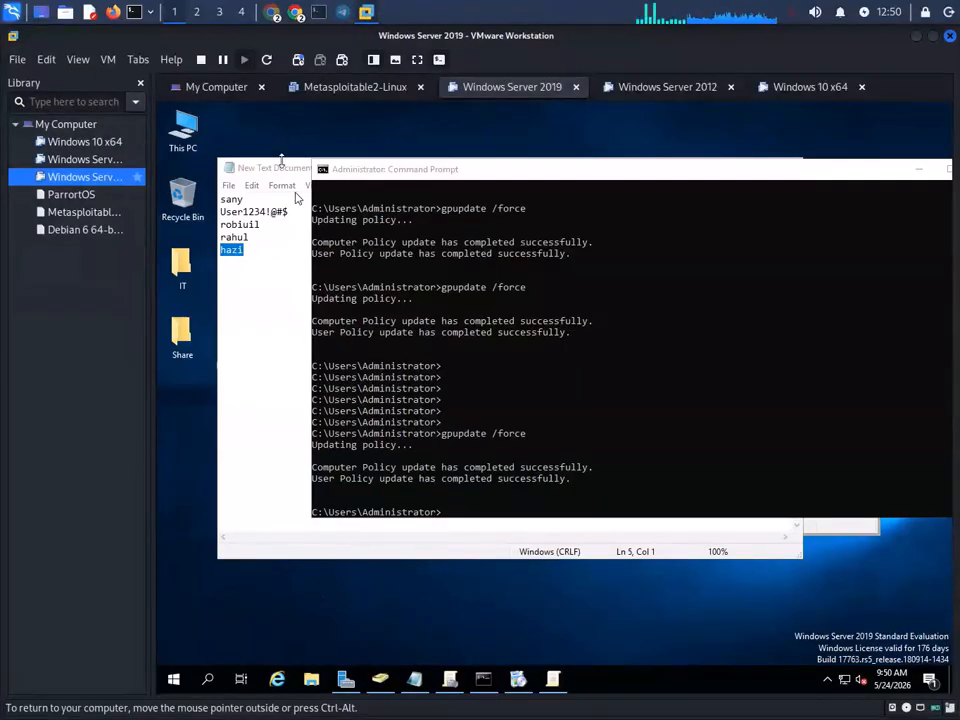
- Refresh the desktop and move aside or minimize the Notepad, command prompt and AD windows
{"action": "left_click_drag", "start_coordinate": [282, 175], "coordinate": [538, 167]}
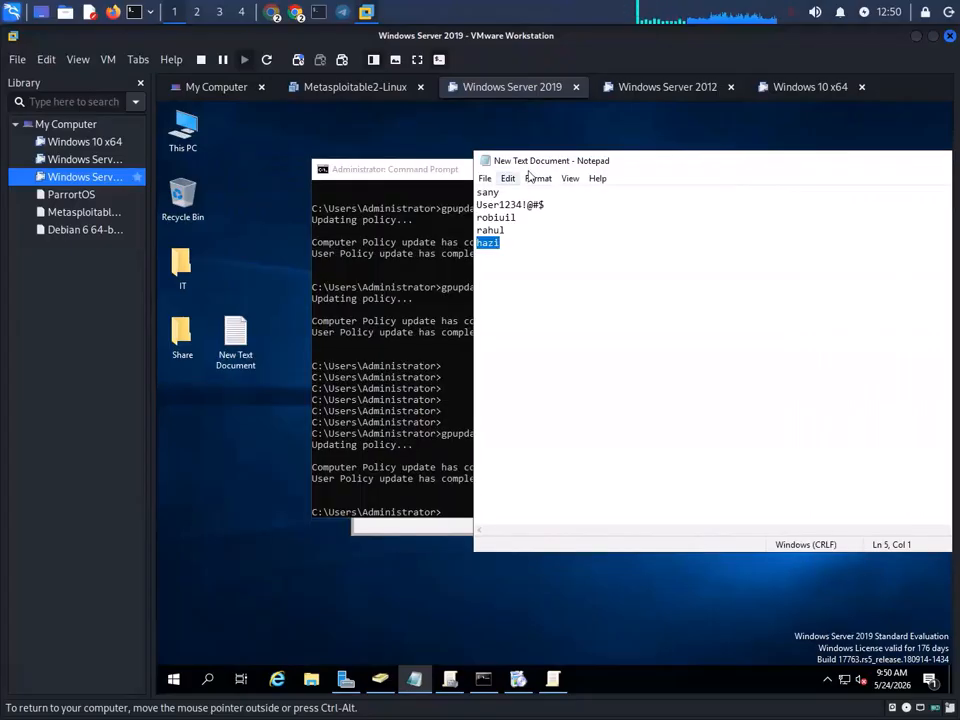
{"action": "right_click", "coordinate": [271, 343]}
{"action": "left_click", "coordinate": [324, 381]}
{"action": "left_click_drag", "start_coordinate": [435, 168], "coordinate": [342, 335]}
{"action": "left_click", "coordinate": [823, 338]}
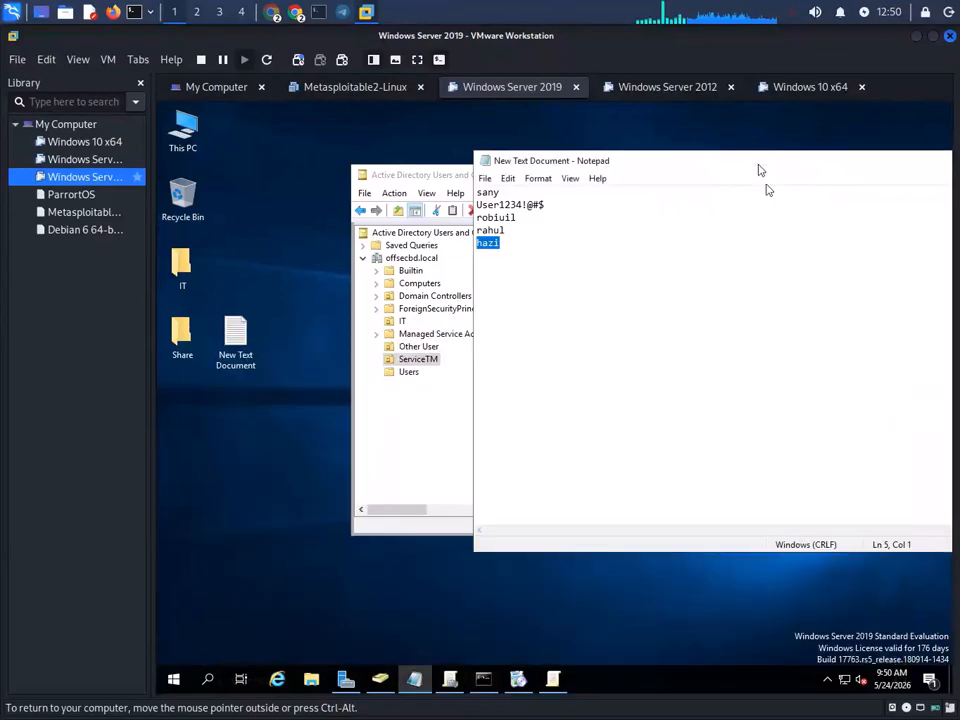
{"action": "left_click_drag", "start_coordinate": [458, 180], "coordinate": [597, 142]}
- Inspect the Share folder, which holds only a text document, then the empty IT folder
{"action": "left_click", "coordinate": [362, 288]}
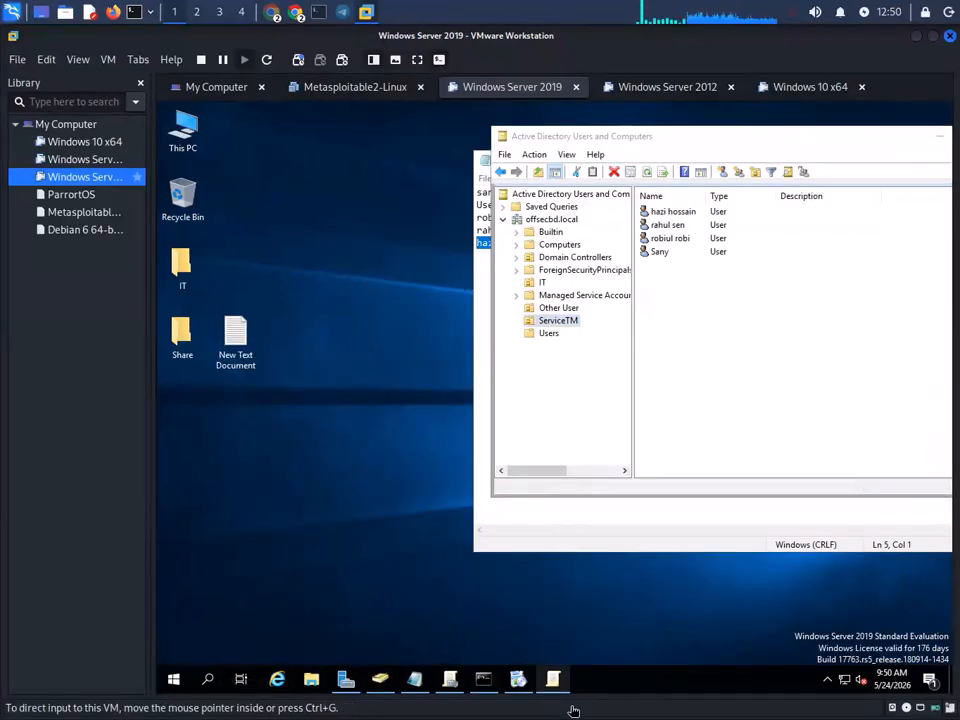
{"action": "double_click", "coordinate": [182, 335]}
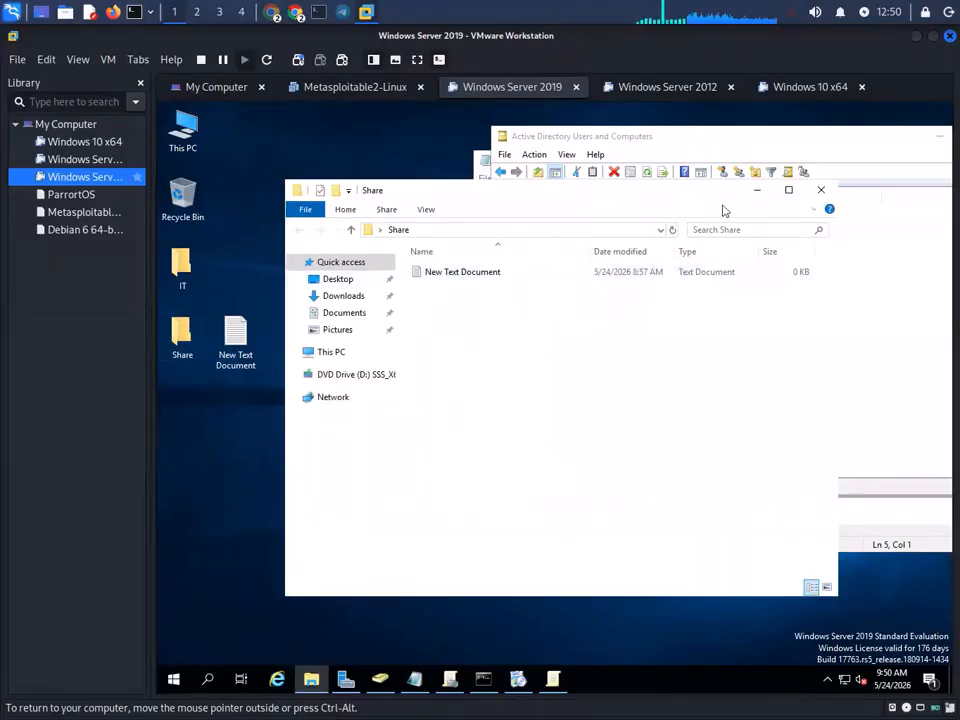
{"action": "left_click", "coordinate": [816, 190]}
{"action": "double_click", "coordinate": [182, 265]}
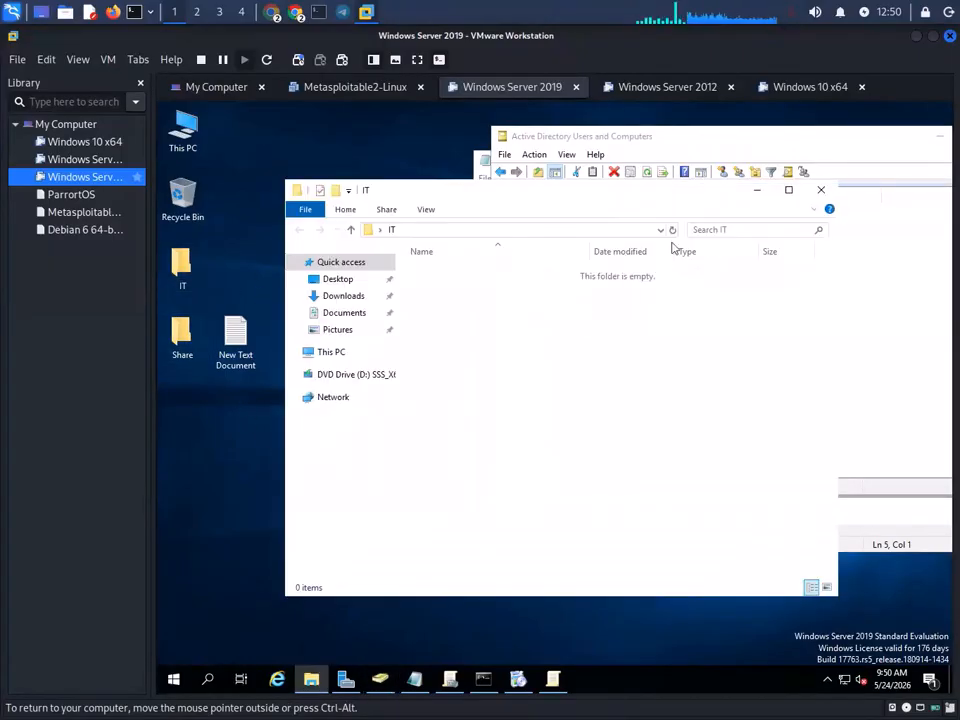
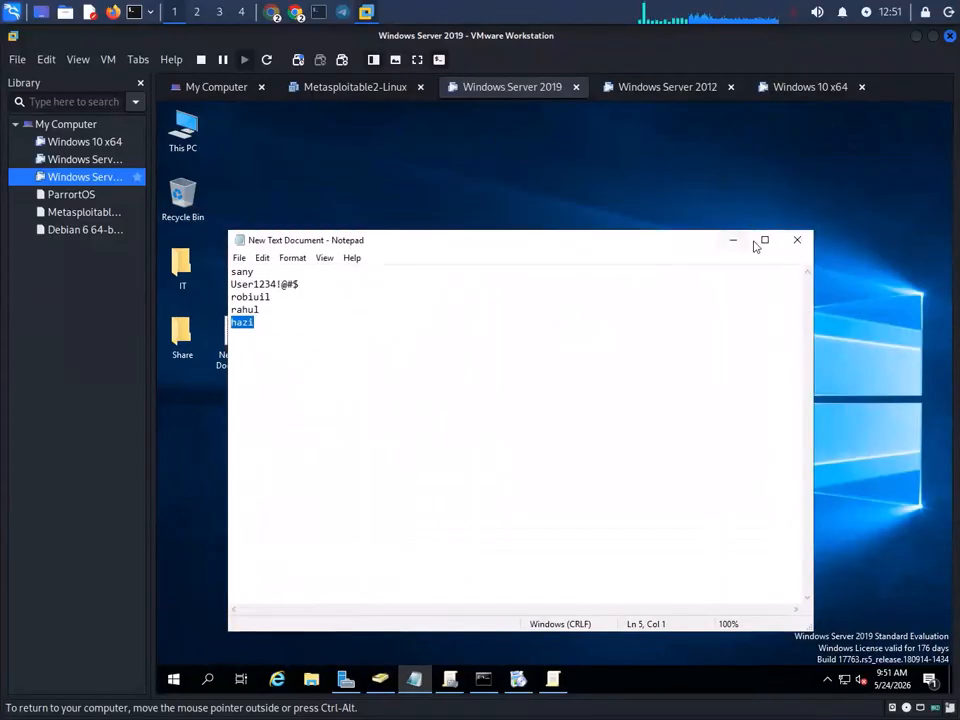
- Minimize the Notepad notes and bring the wallpaper download page forward in Chrome
{"action": "left_click", "coordinate": [735, 241]}
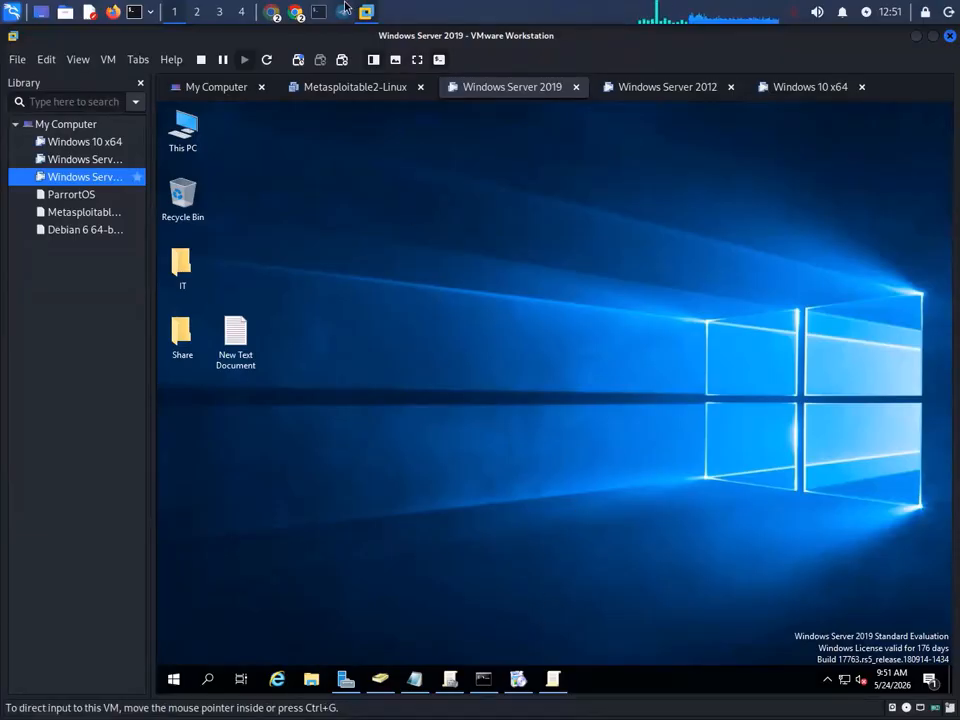
{"action": "left_click", "coordinate": [295, 14]}
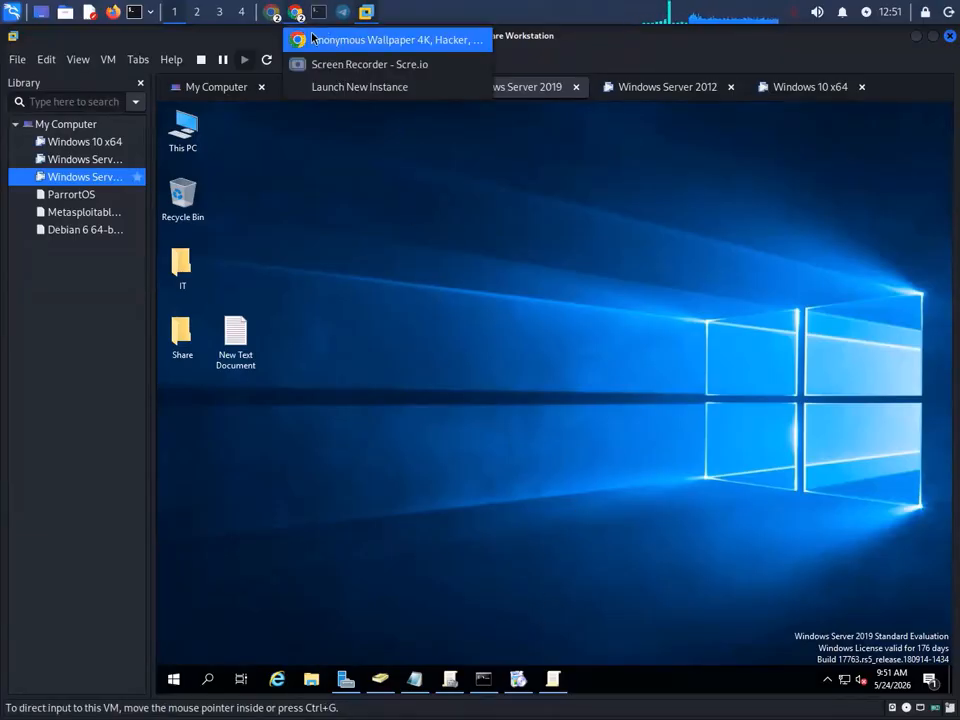
{"action": "left_click", "coordinate": [328, 37]}
- Drag the downloaded wallpaper out of Chrome, check the Kali terminal, and return to the Windows Server 2019 VM
{"action": "mouse_move", "coordinate": [856, 133]}
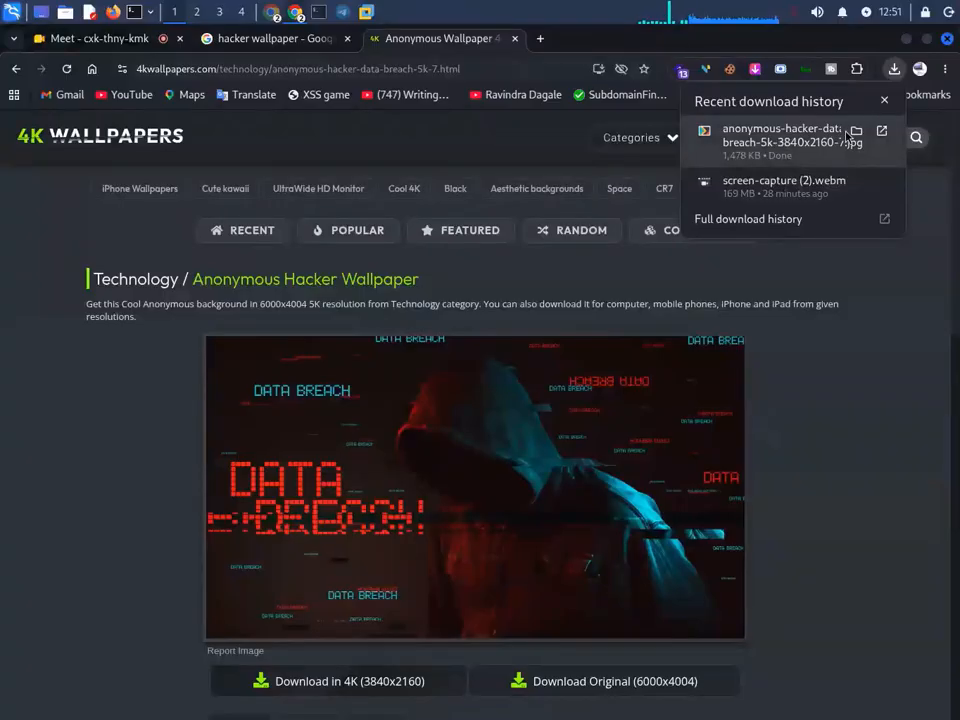
{"action": "left_click_drag", "start_coordinate": [792, 134], "coordinate": [461, 300]}
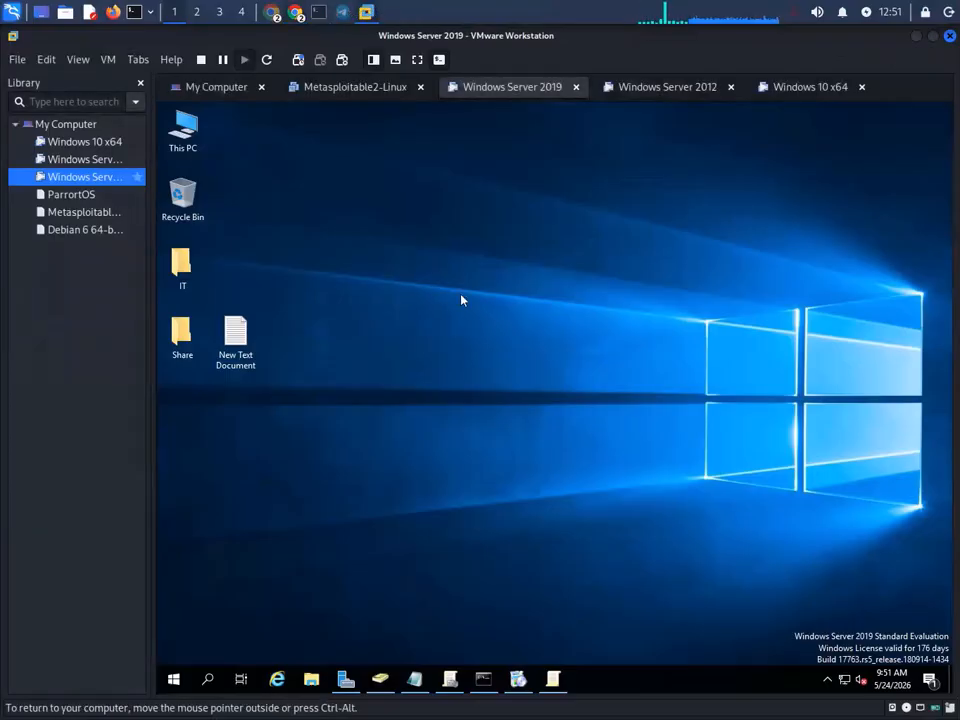
{"action": "right_click", "coordinate": [452, 246]}
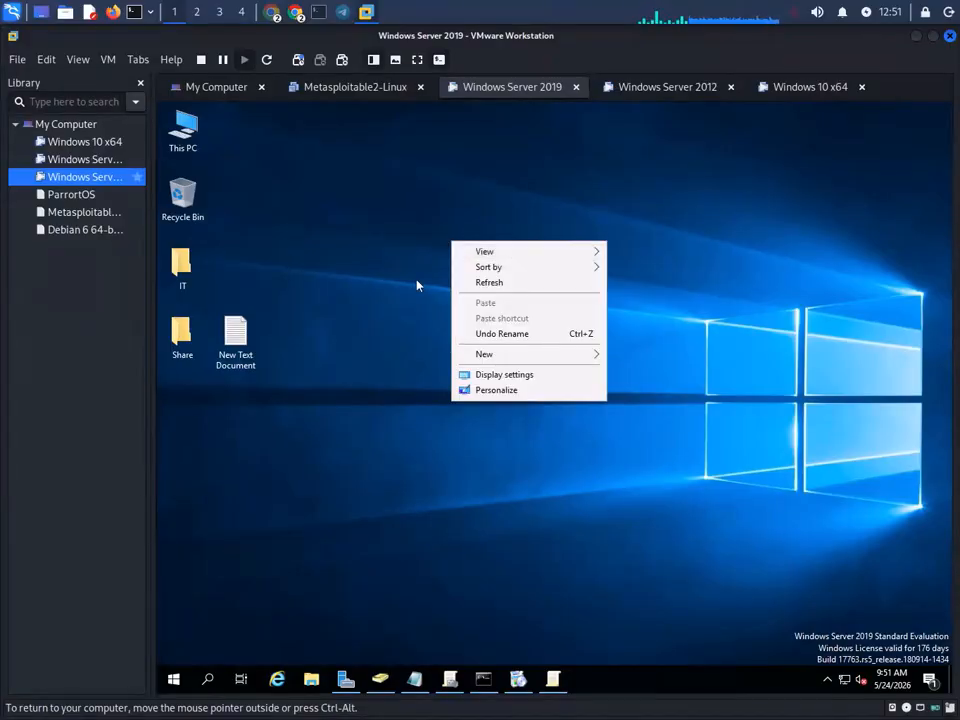
{"action": "left_click", "coordinate": [318, 12]}
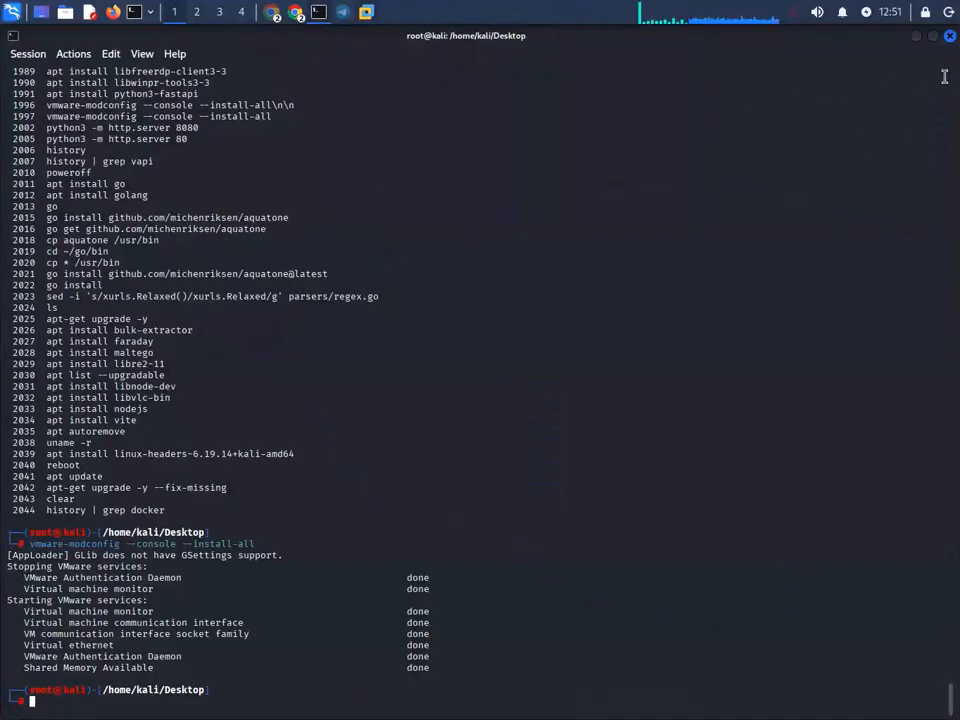
{"action": "left_click", "coordinate": [342, 12]}
- Show the downloaded wallpaper in the Downloads folder in Thunar, then close that window
{"action": "left_click", "coordinate": [297, 14]}
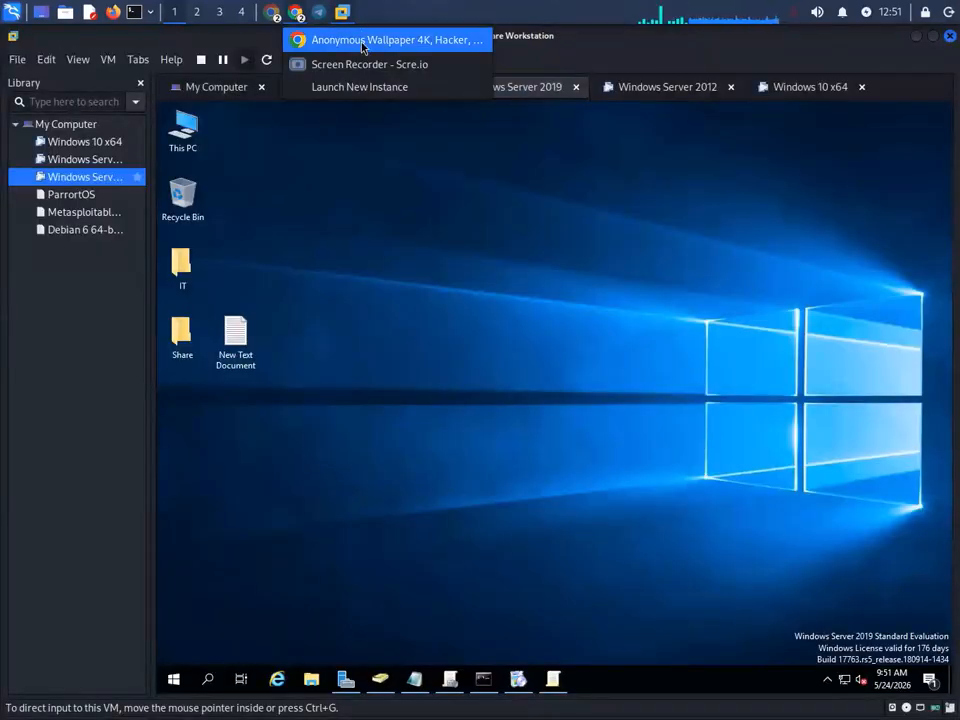
{"action": "left_click", "coordinate": [364, 40]}
{"action": "left_click", "coordinate": [855, 131]}
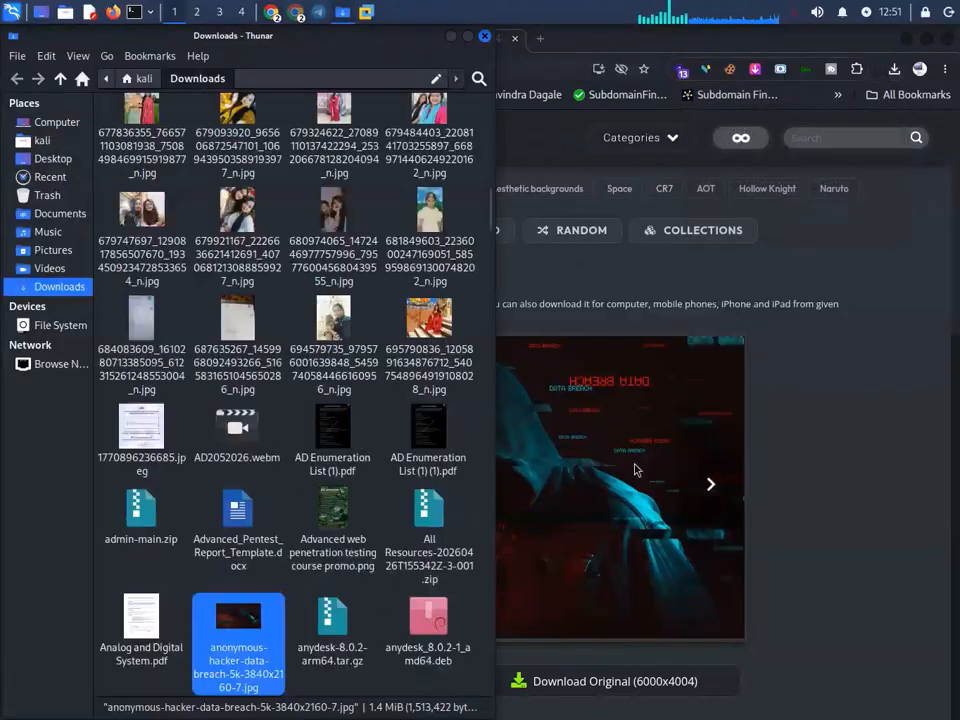
{"action": "right_click", "coordinate": [328, 690]}
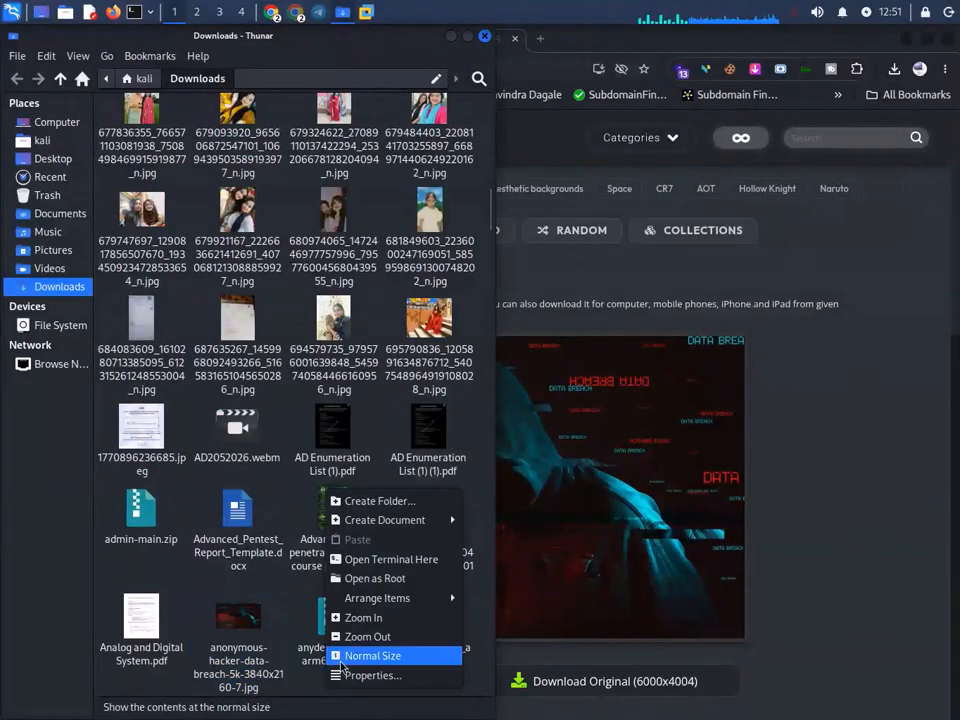
{"action": "left_click", "coordinate": [486, 35]}
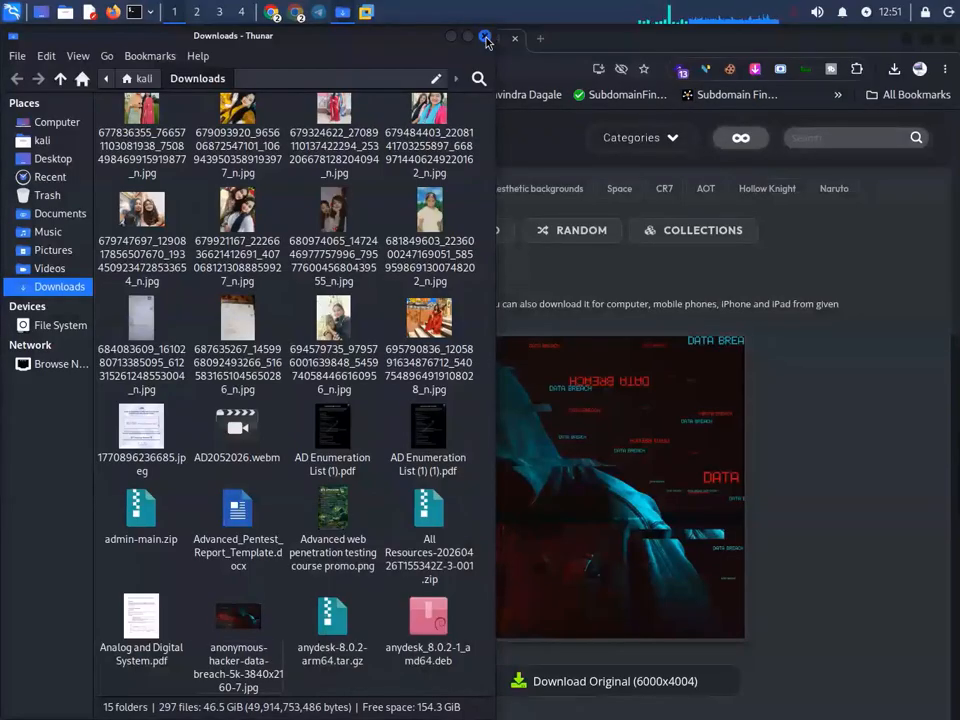
{"action": "left_click", "coordinate": [486, 35]}
- Drag the anonymous-hacker-data-breach 3840x2160 JPG from Chrome's download list onto the Kali desktop
{"action": "left_click", "coordinate": [894, 69]}
{"action": "left_click_drag", "start_coordinate": [866, 44], "coordinate": [656, 61]}
{"action": "left_click", "coordinate": [685, 86]}
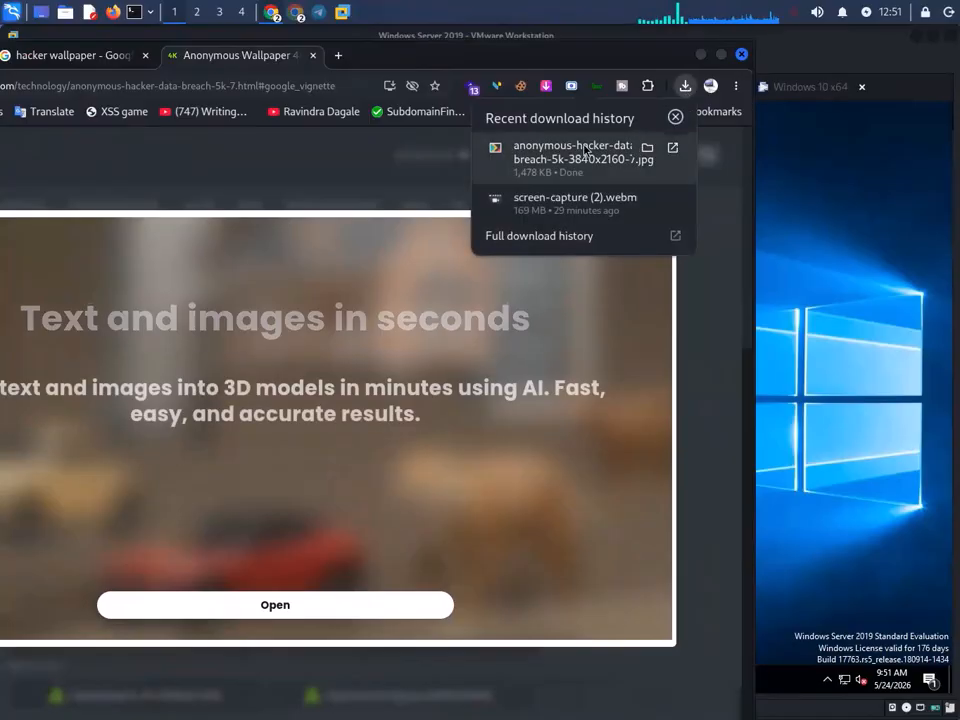
{"action": "left_click", "coordinate": [917, 38]}
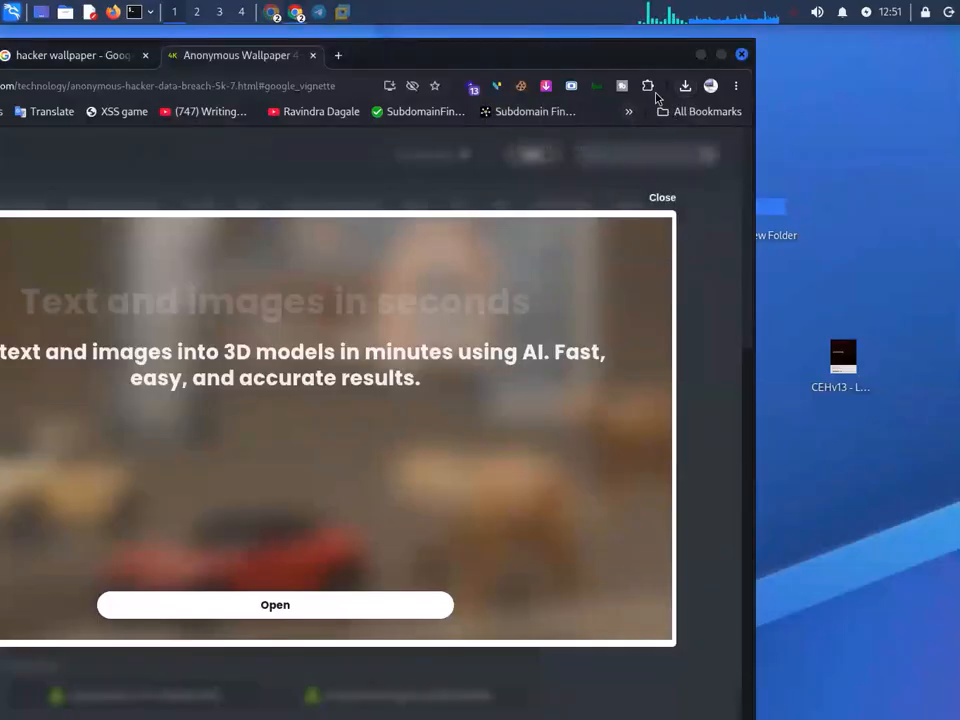
{"action": "left_click", "coordinate": [685, 86]}
{"action": "left_click_drag", "start_coordinate": [538, 162], "coordinate": [820, 200]}
{"action": "left_click", "coordinate": [729, 297]}
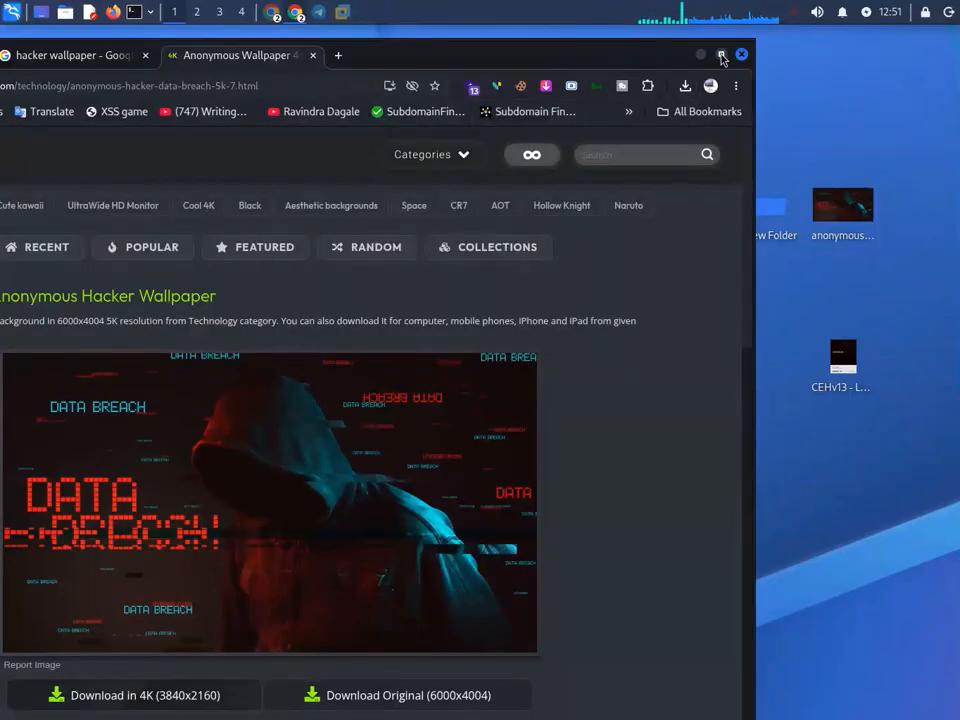
{"action": "left_click", "coordinate": [721, 56]}
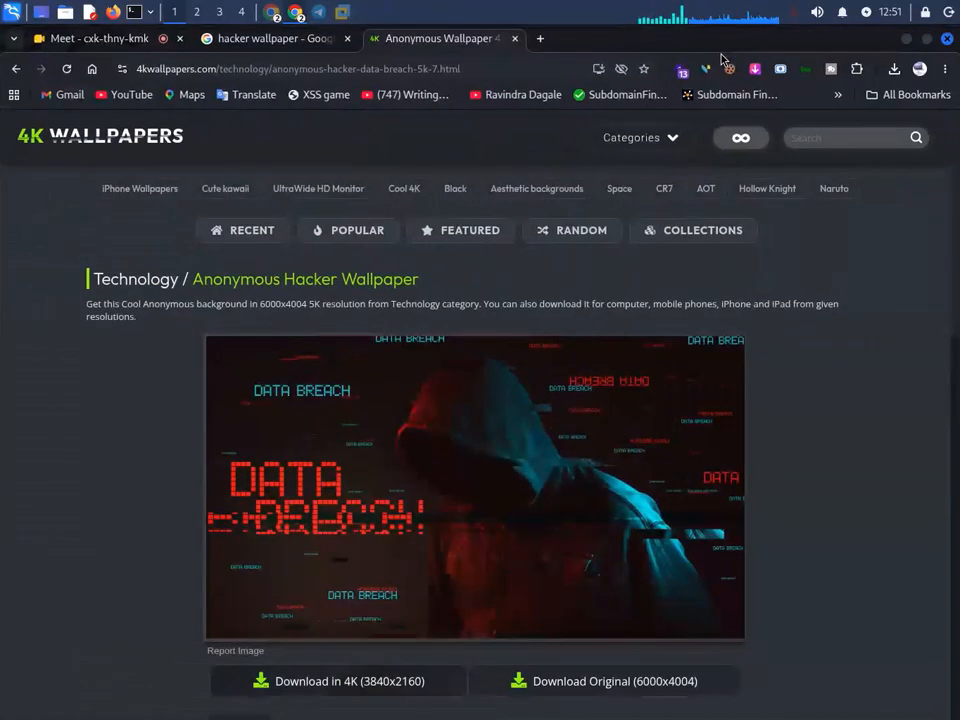
{"action": "left_click", "coordinate": [904, 40]}
- Open a terminal in ~/Desktop and run python3 -m http.server 80
{"action": "right_click", "coordinate": [868, 205]}
{"action": "key", "text": "Escape"}
{"action": "right_click", "coordinate": [904, 186]}
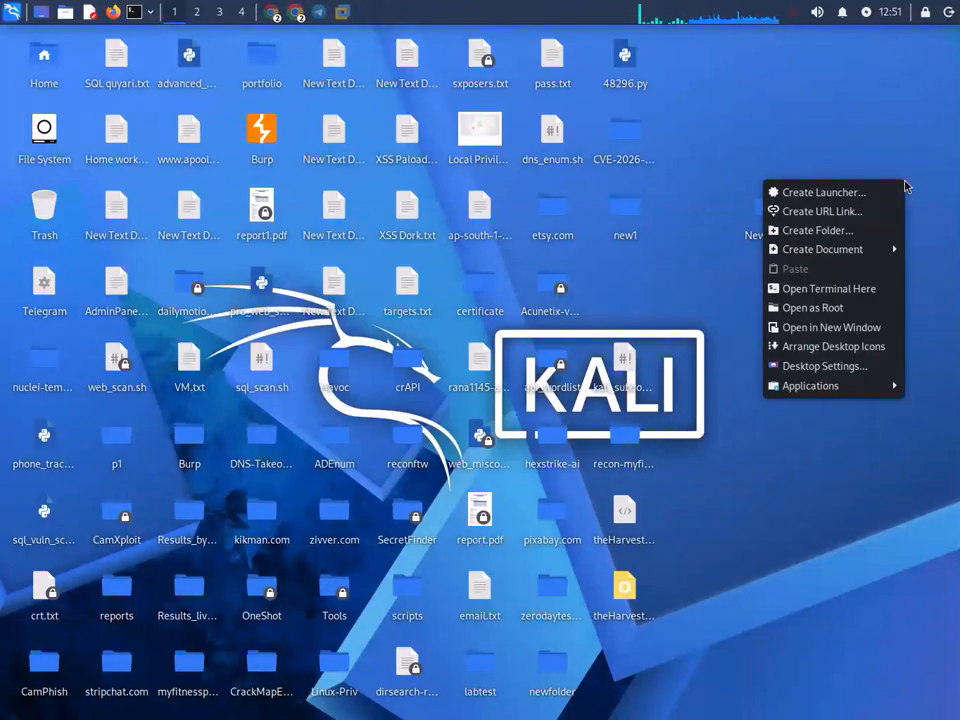
{"action": "left_click", "coordinate": [840, 285]}
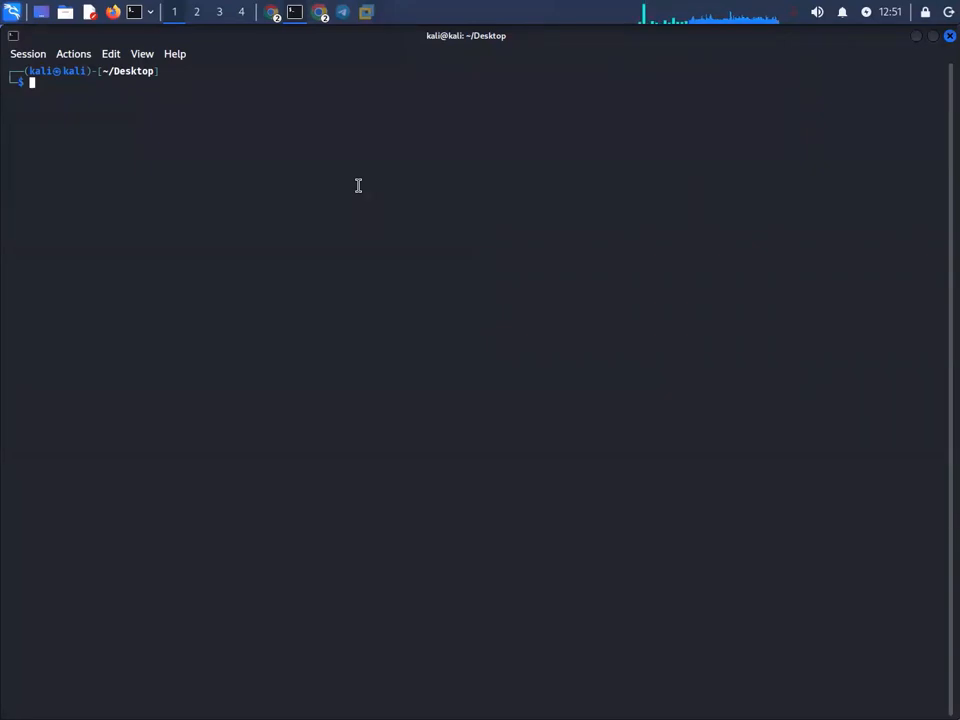
{"action": "type", "text": "su"}
{"action": "key", "text": "BackSpace"}
{"action": "type", "text": "pyt"}
{"action": "key", "text": "Right"}
{"action": "key", "text": "Return"}
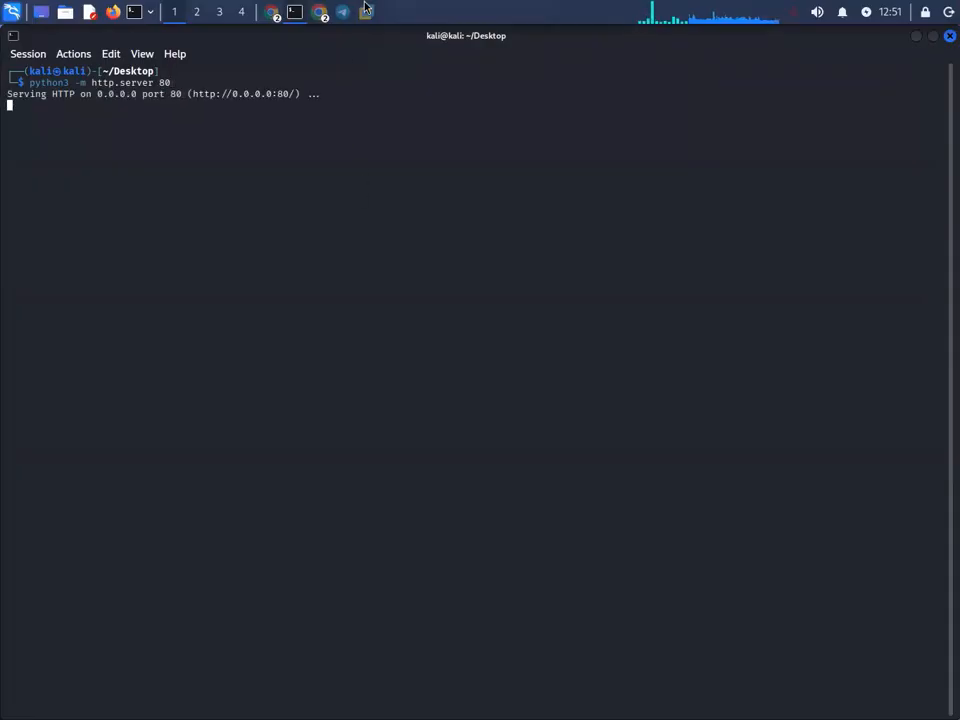
- In the Windows Server 2019 guest, open Internet Explorer and browse to 192.168.0.172
{"action": "left_click", "coordinate": [364, 10]}
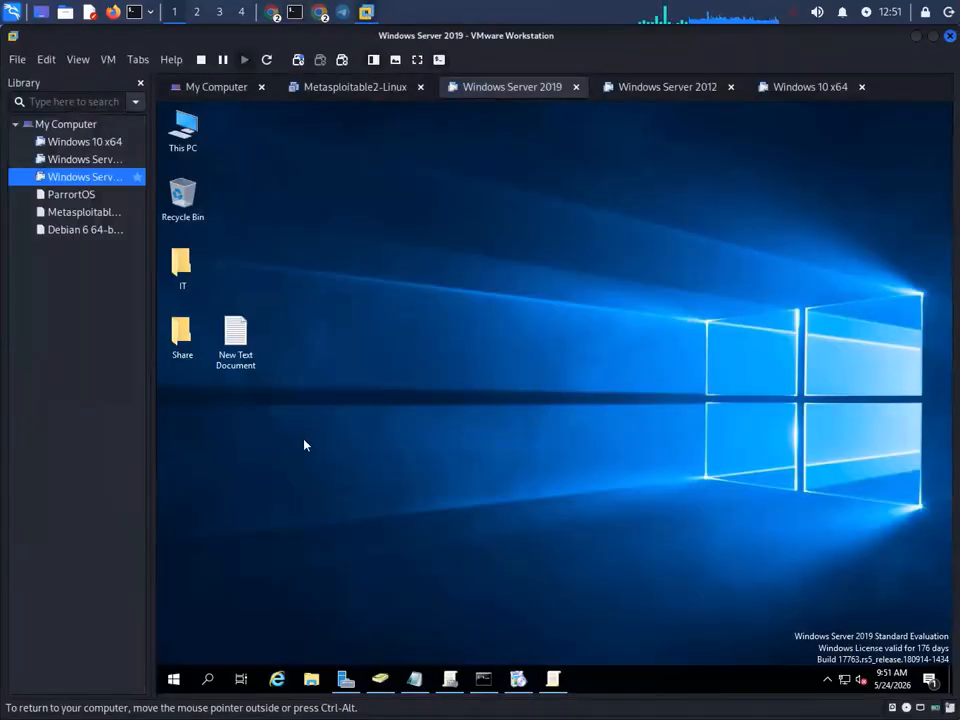
{"action": "left_click", "coordinate": [277, 679]}
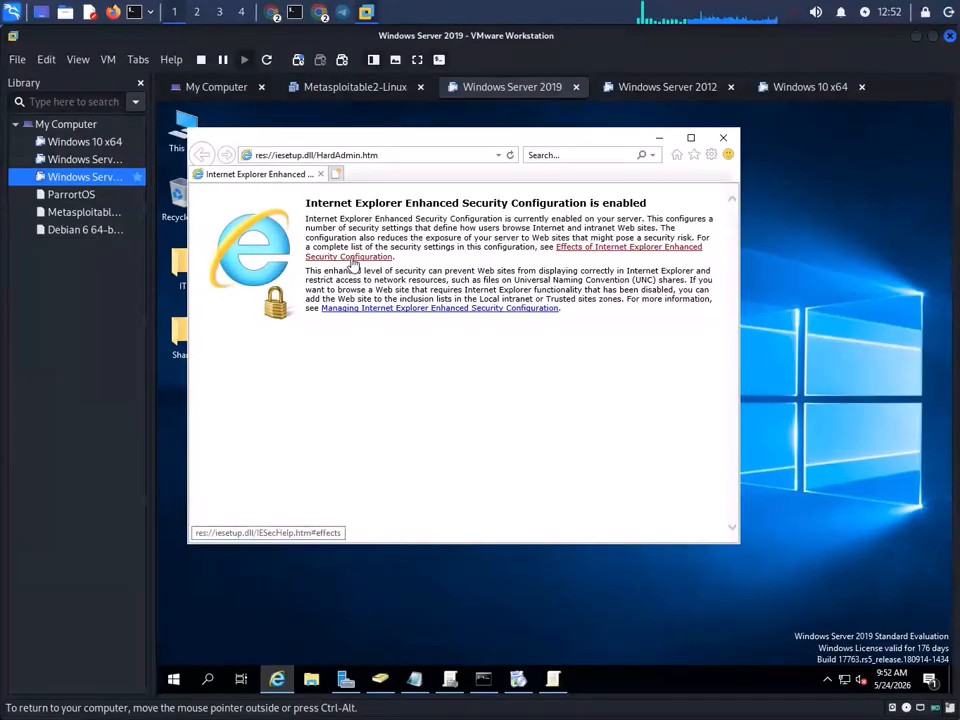
{"action": "left_click", "coordinate": [487, 155]}
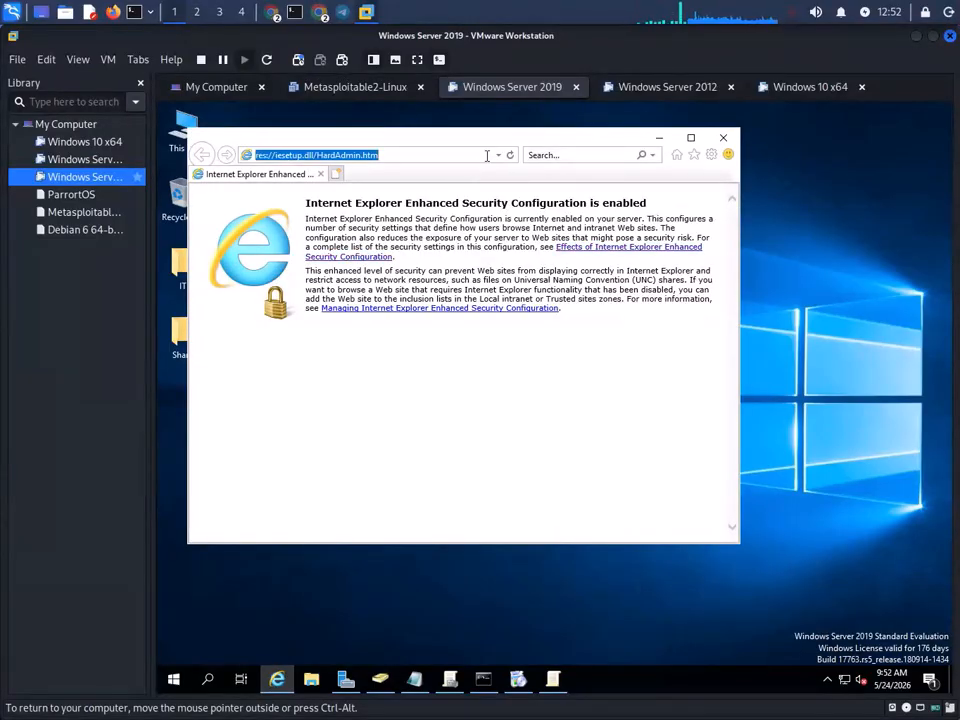
{"action": "type", "text": "192"}
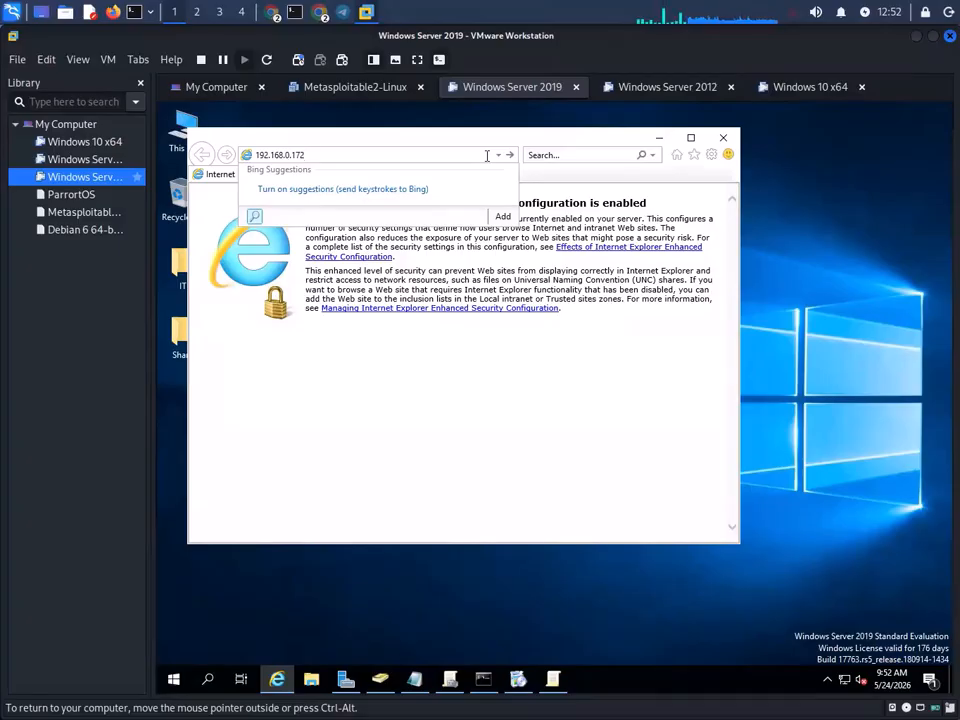
{"action": "type", "text": ".168.0.172"}
{"action": "key", "text": "Return"}
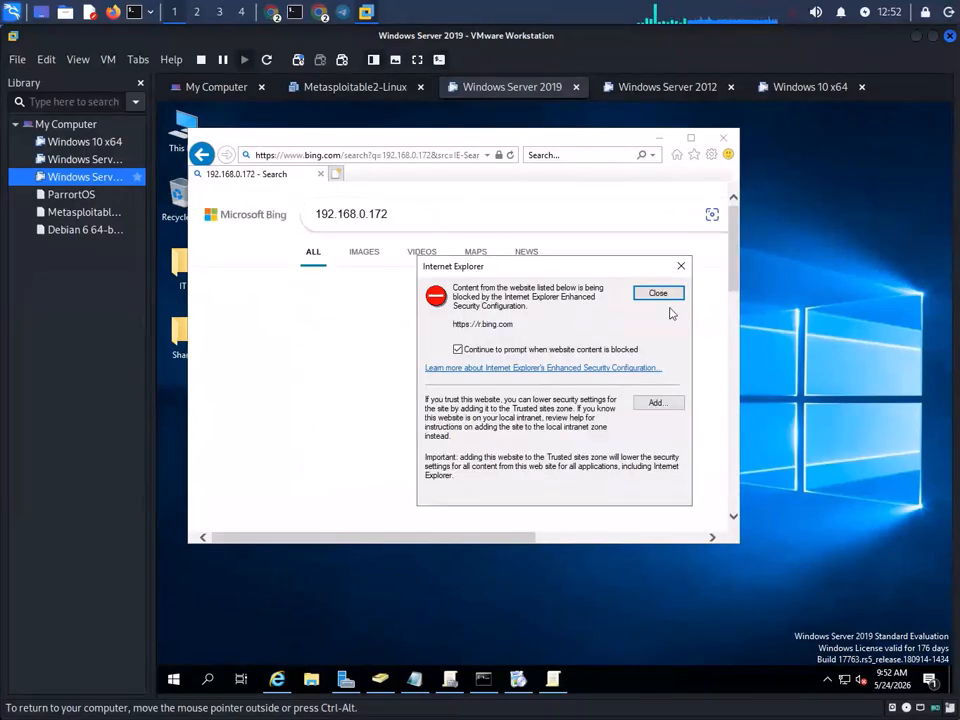
- Add r.bing.com and 192.168.0.172 to Internet Explorer's trusted sites
{"action": "left_click", "coordinate": [656, 403]}
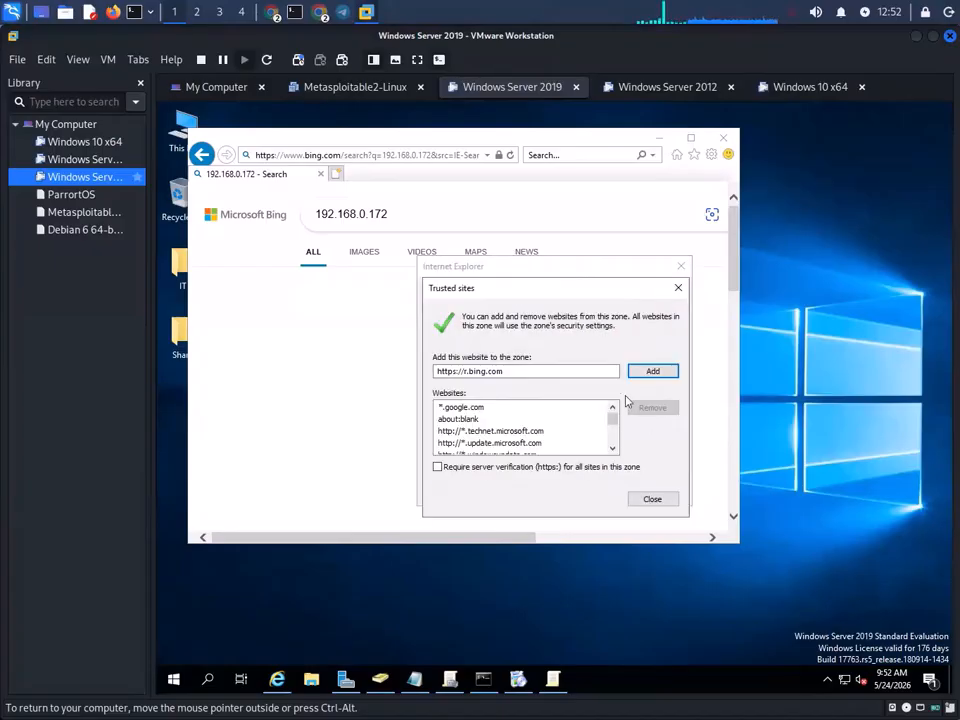
{"action": "left_click", "coordinate": [655, 372]}
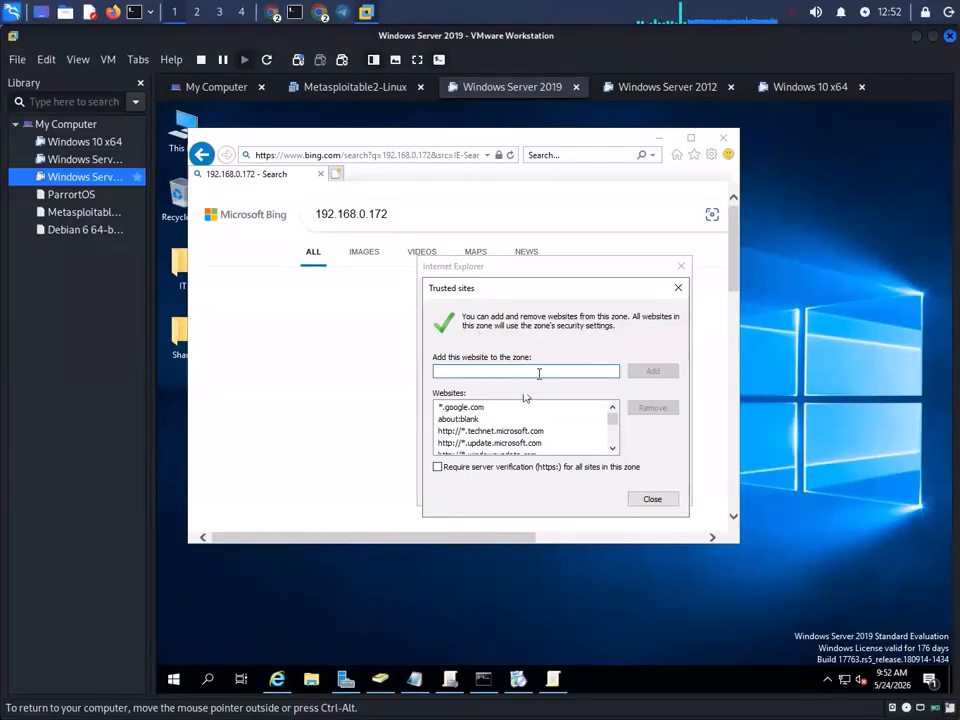
{"action": "type", "text": "http"}
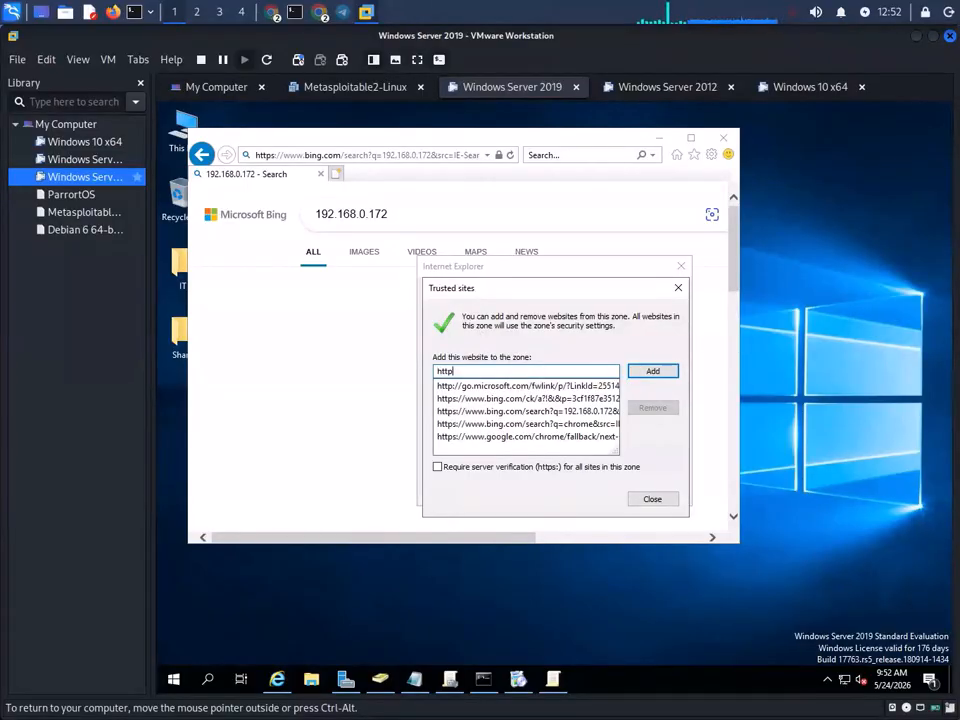
{"action": "type", "text": ":"}
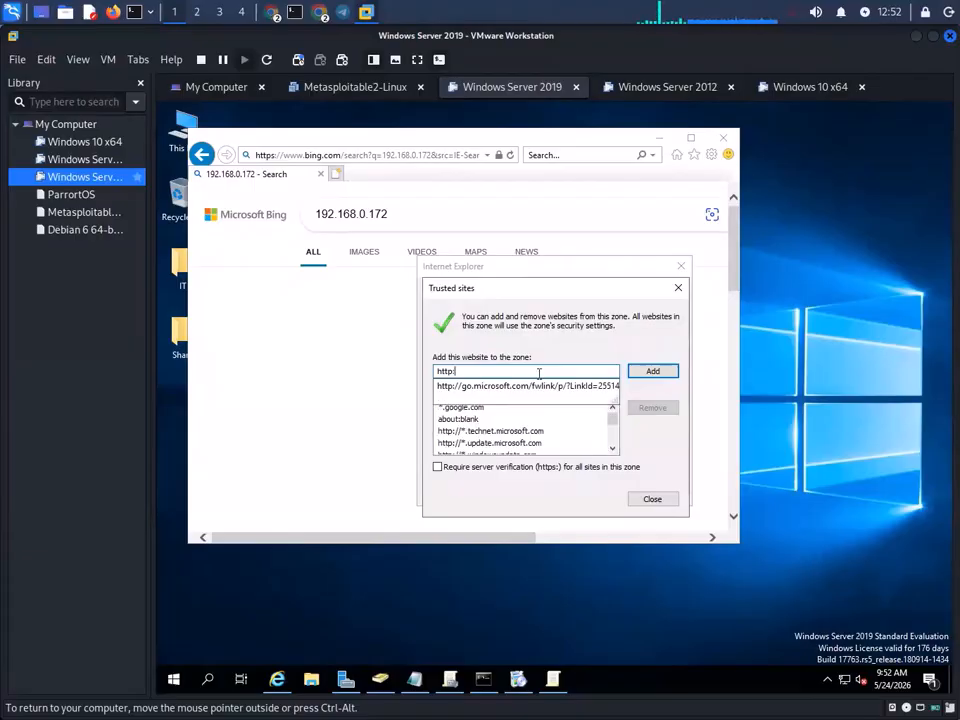
{"action": "type", "text": "//192.168.0.172/"}
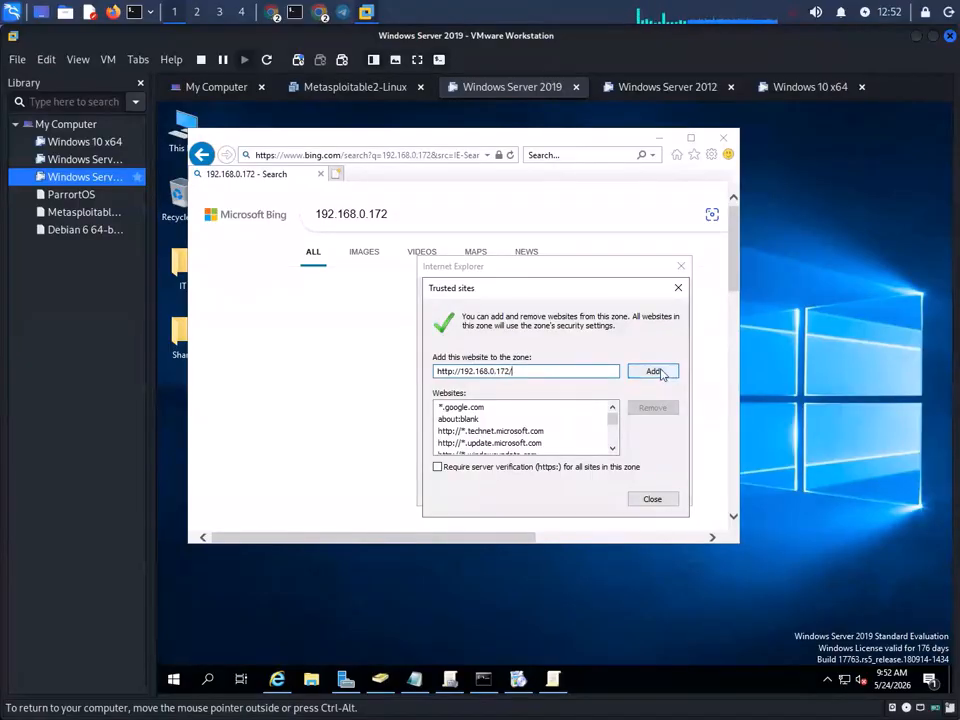
{"action": "left_click", "coordinate": [652, 371]}
{"action": "left_click", "coordinate": [652, 499]}
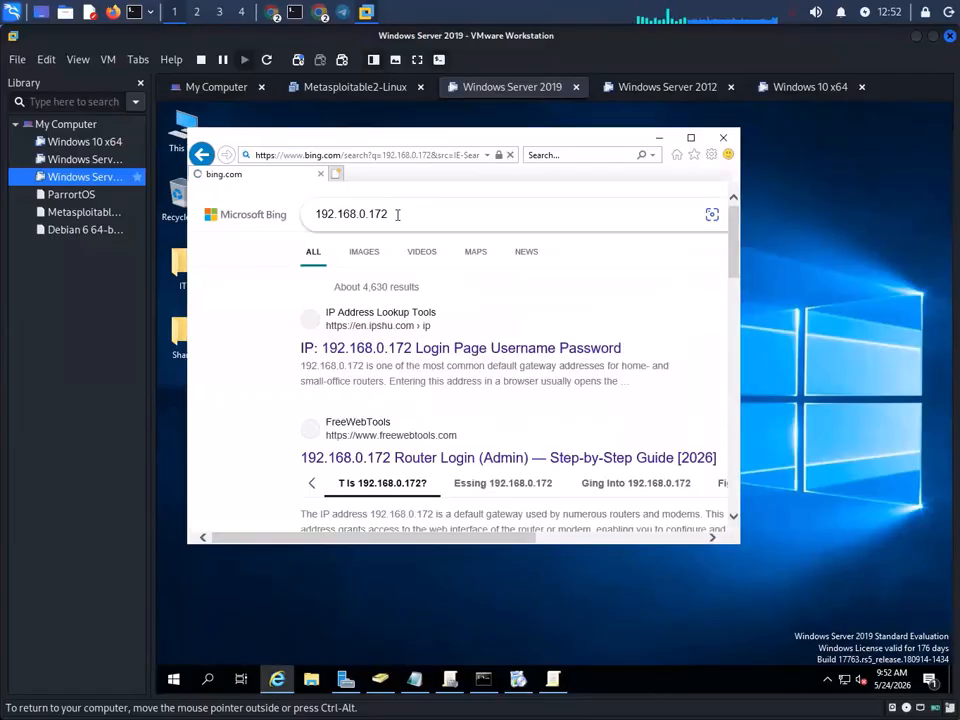
- Reload 192.168.0.172 and add about:internet to the trusted sites
{"action": "left_click_drag", "start_coordinate": [407, 214], "coordinate": [253, 213]}
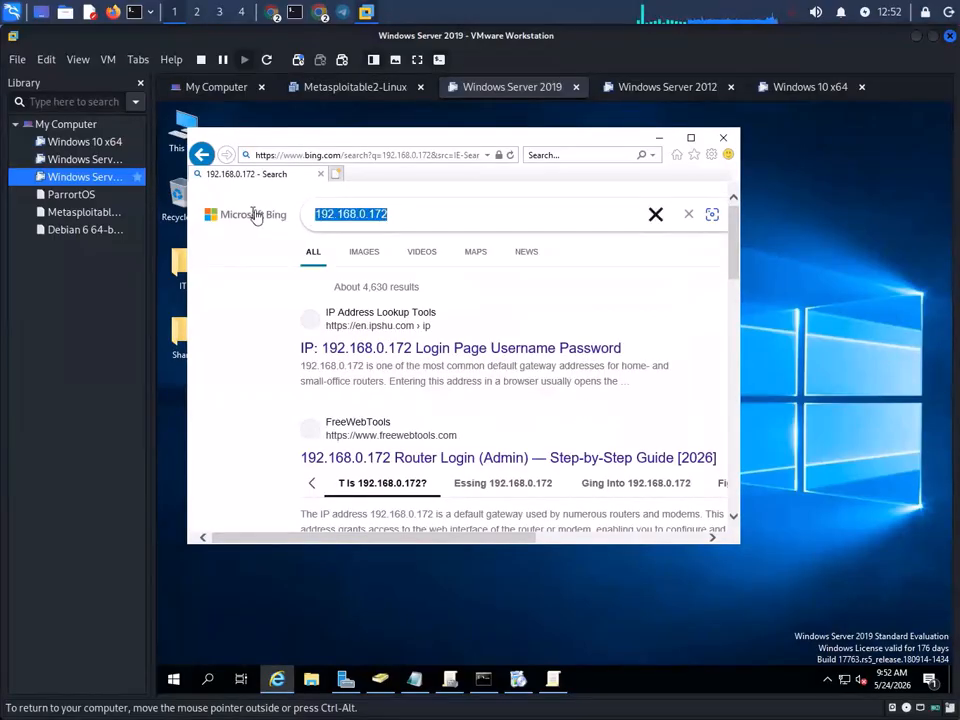
{"action": "left_click", "coordinate": [398, 155]}
{"action": "type", "text": "192.168.0.172"}
{"action": "key", "text": "Return"}
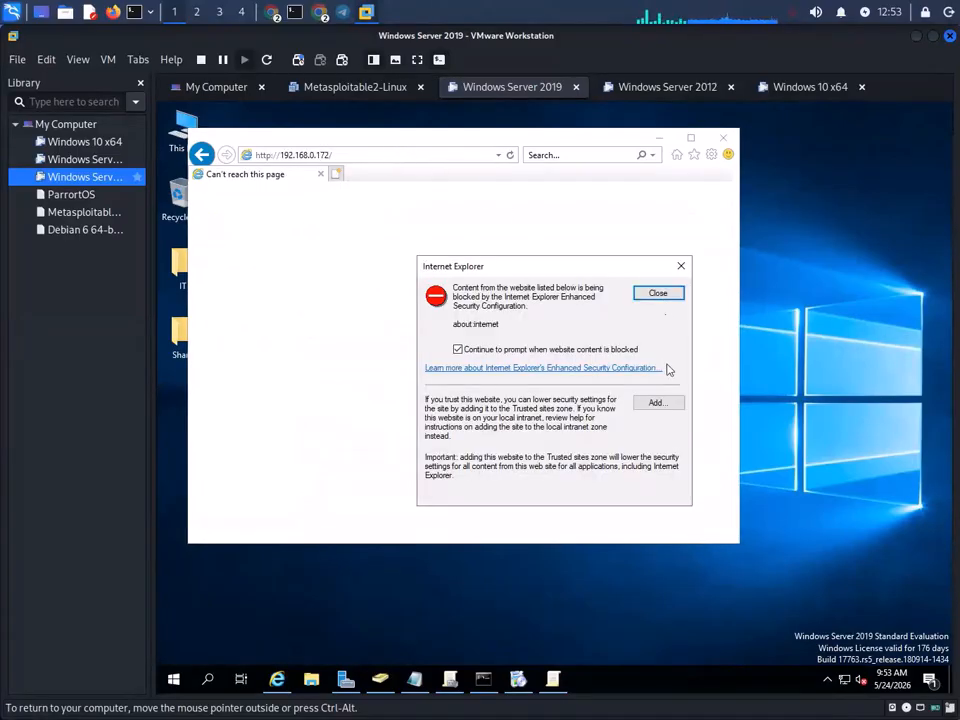
{"action": "left_click", "coordinate": [664, 401]}
{"action": "left_click", "coordinate": [656, 375]}
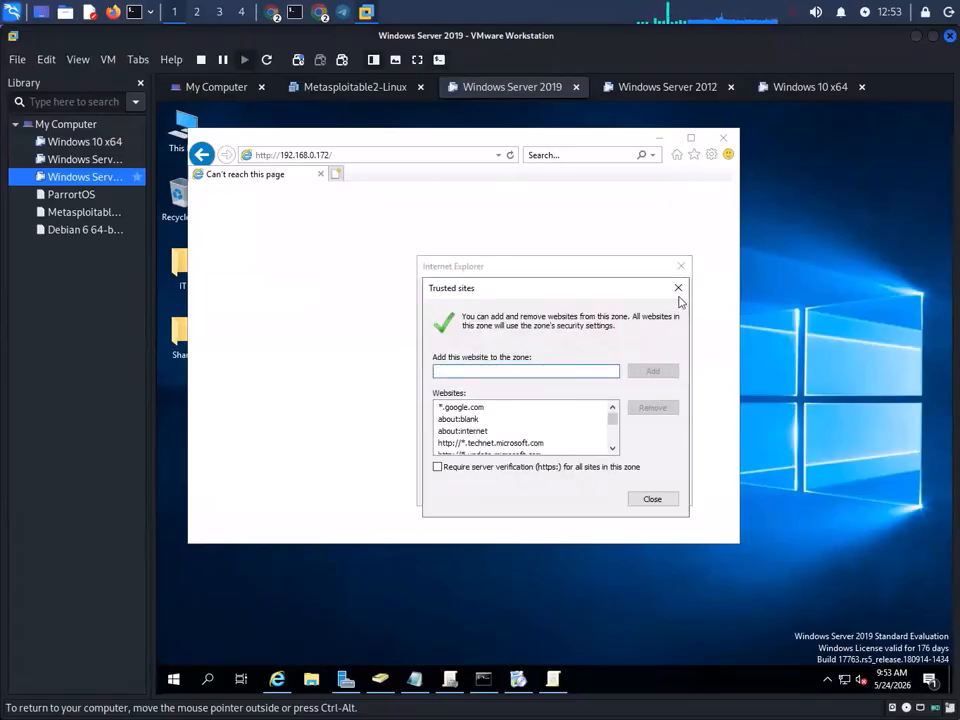
{"action": "left_click", "coordinate": [651, 498]}
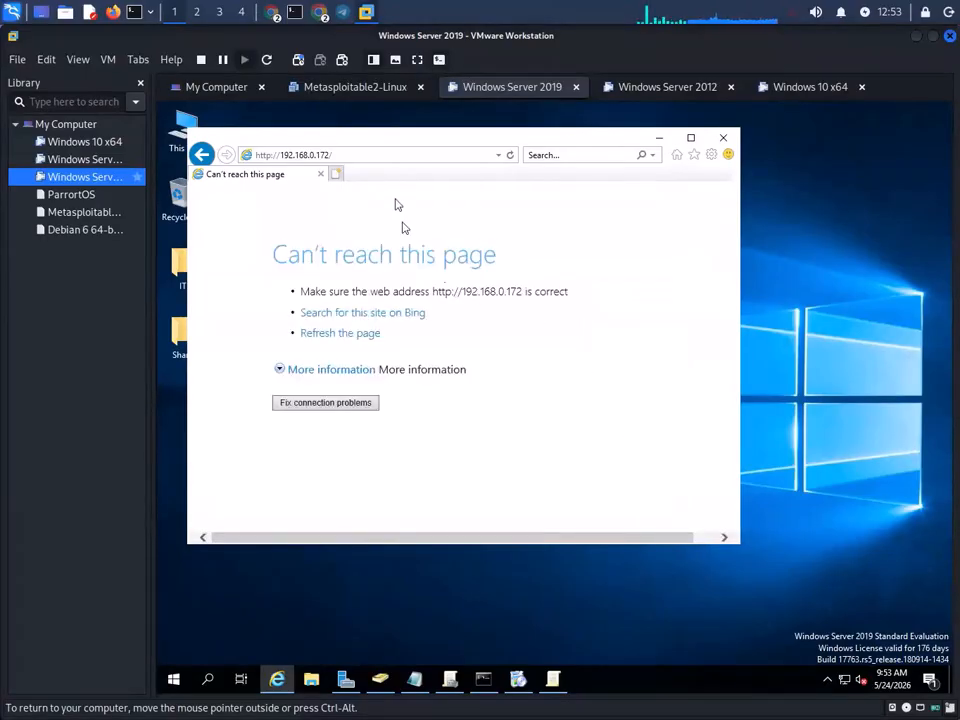
{"action": "left_click", "coordinate": [341, 401]}
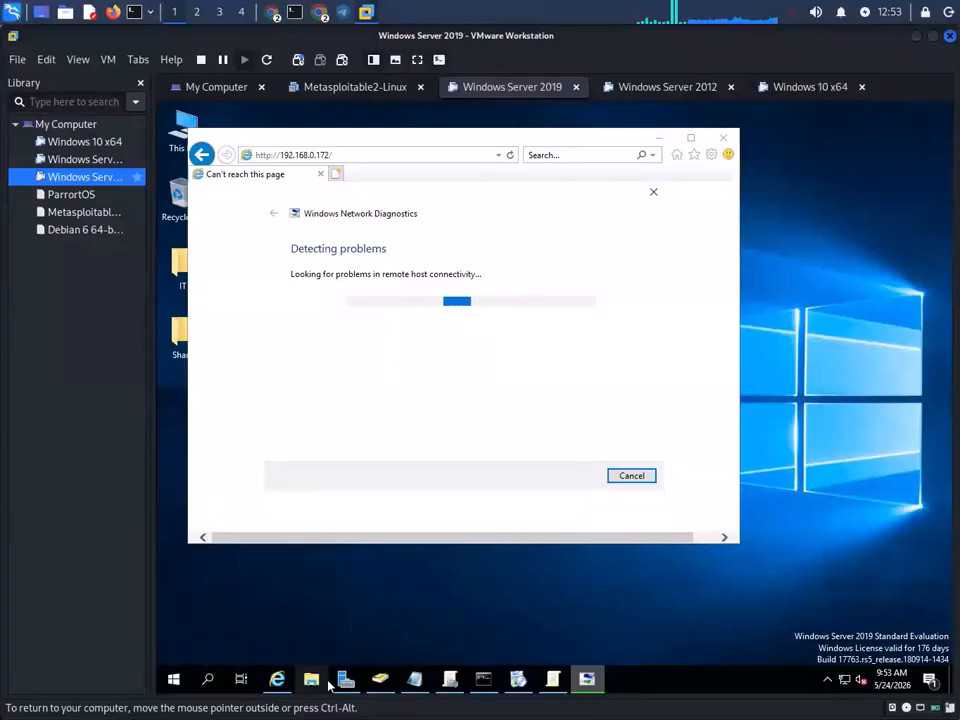
{"action": "left_click", "coordinate": [379, 680]}
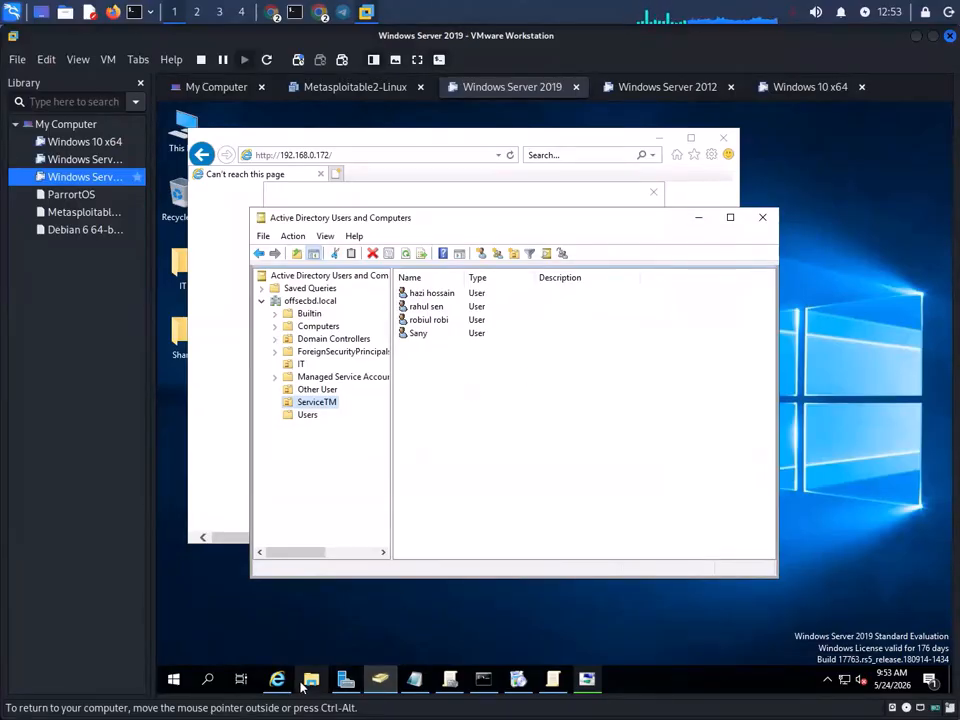
{"action": "left_click", "coordinate": [208, 508]}
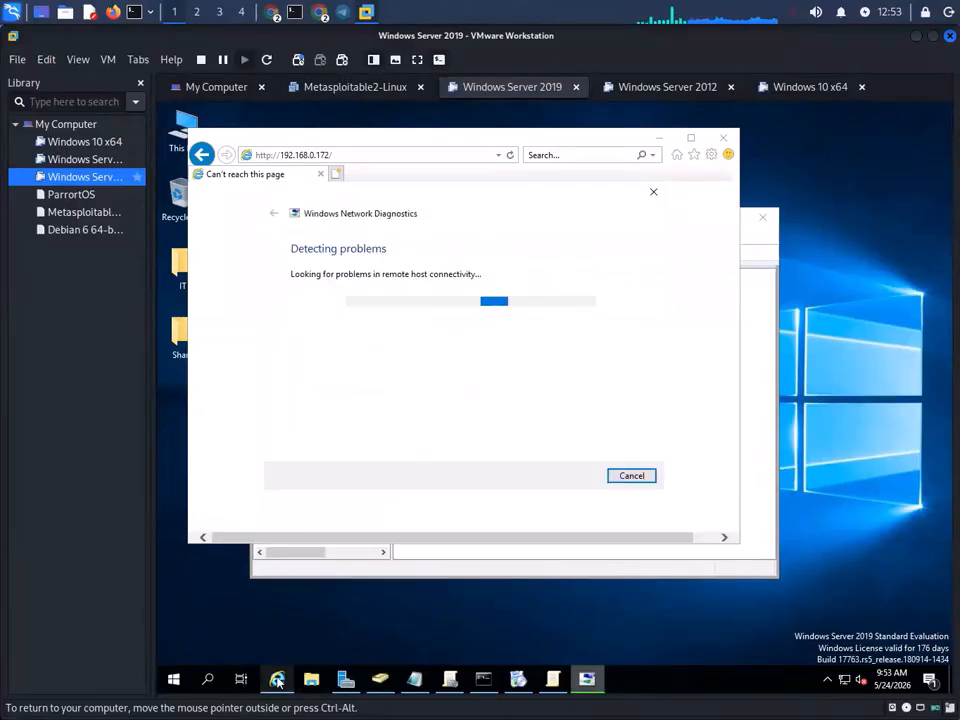
{"action": "left_click", "coordinate": [653, 191]}
- Switch the Windows Server 2019 VM's network adapter to NAT, save, and close Internet Explorer
{"action": "right_click", "coordinate": [84, 178]}
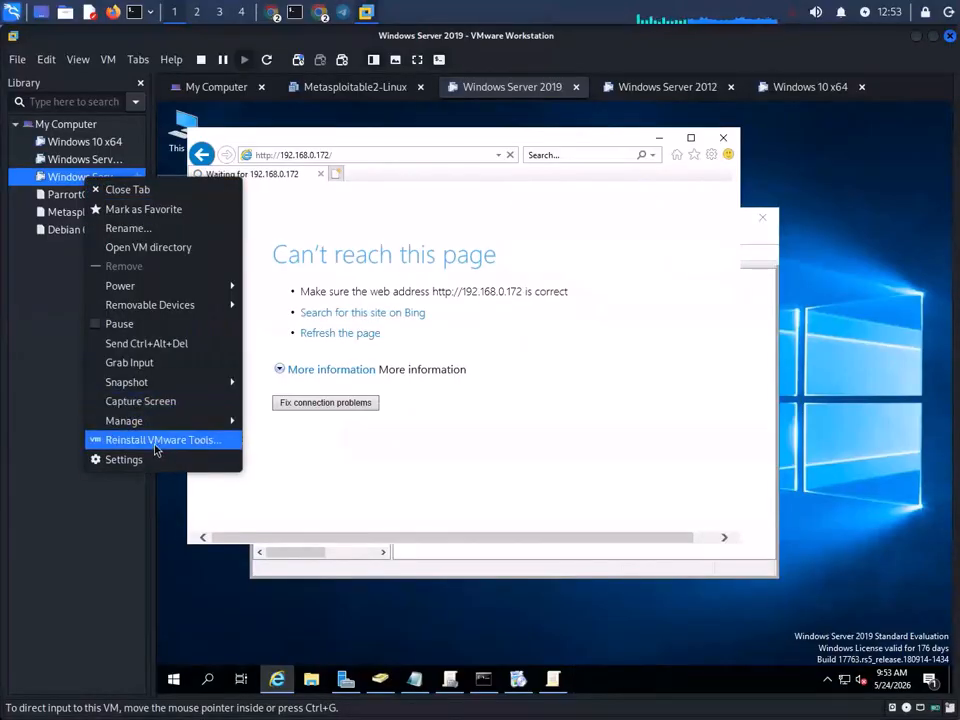
{"action": "left_click", "coordinate": [124, 459]}
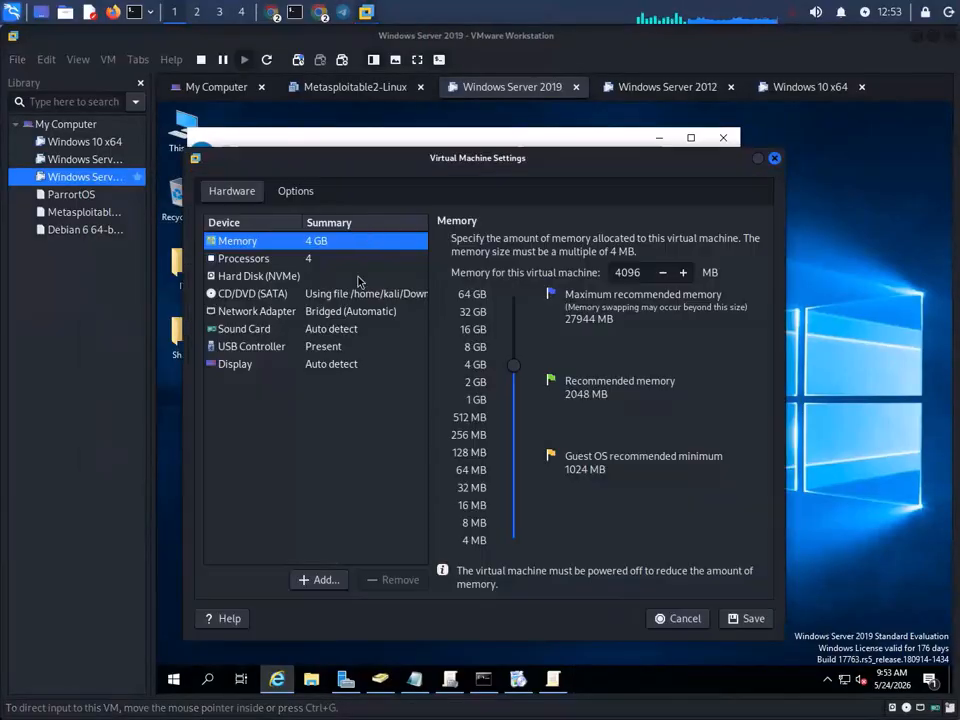
{"action": "left_click", "coordinate": [314, 311]}
{"action": "left_click", "coordinate": [468, 344]}
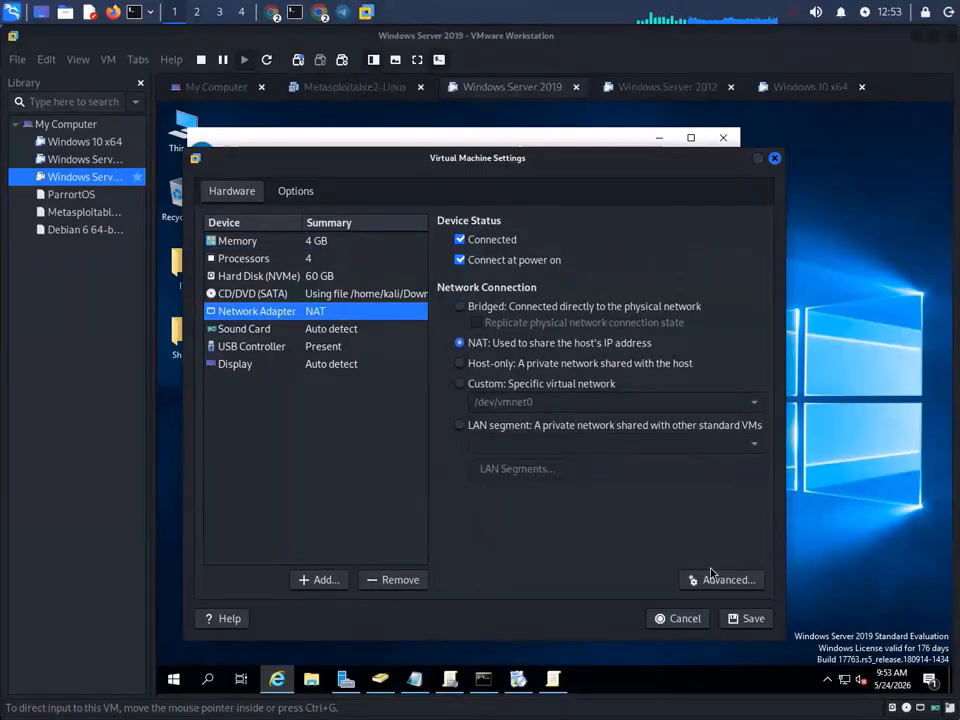
{"action": "left_click", "coordinate": [750, 620]}
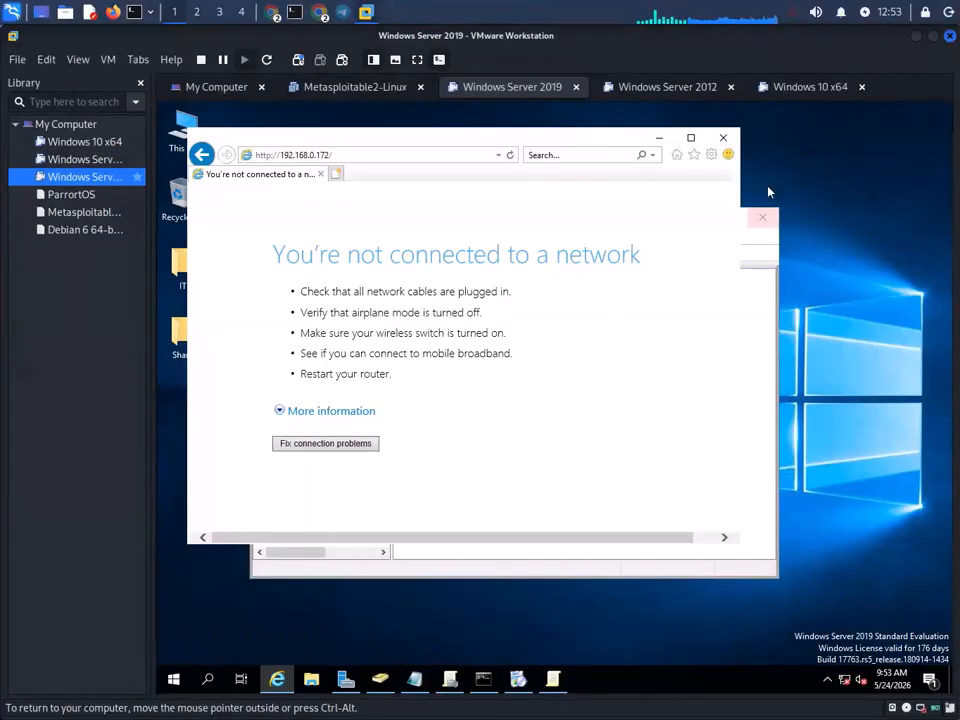
{"action": "left_click", "coordinate": [725, 139]}
- Run the ChromeSetup installer from the guest's This PC > Downloads folder
{"action": "double_click", "coordinate": [184, 131]}
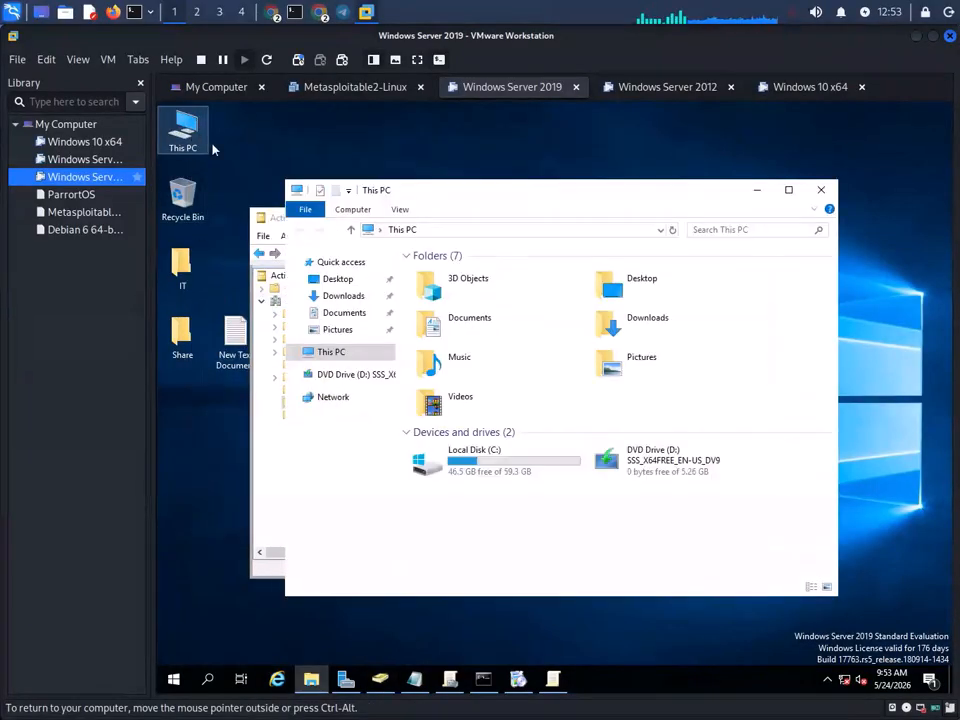
{"action": "double_click", "coordinate": [667, 325]}
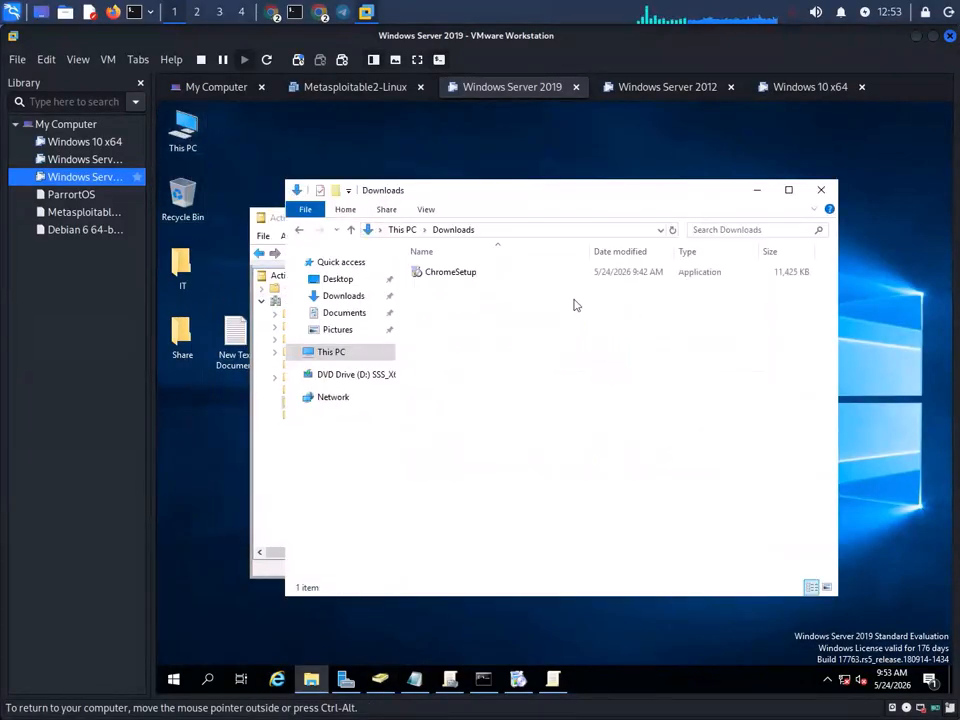
{"action": "left_click", "coordinate": [444, 276]}
{"action": "left_click", "coordinate": [444, 273]}
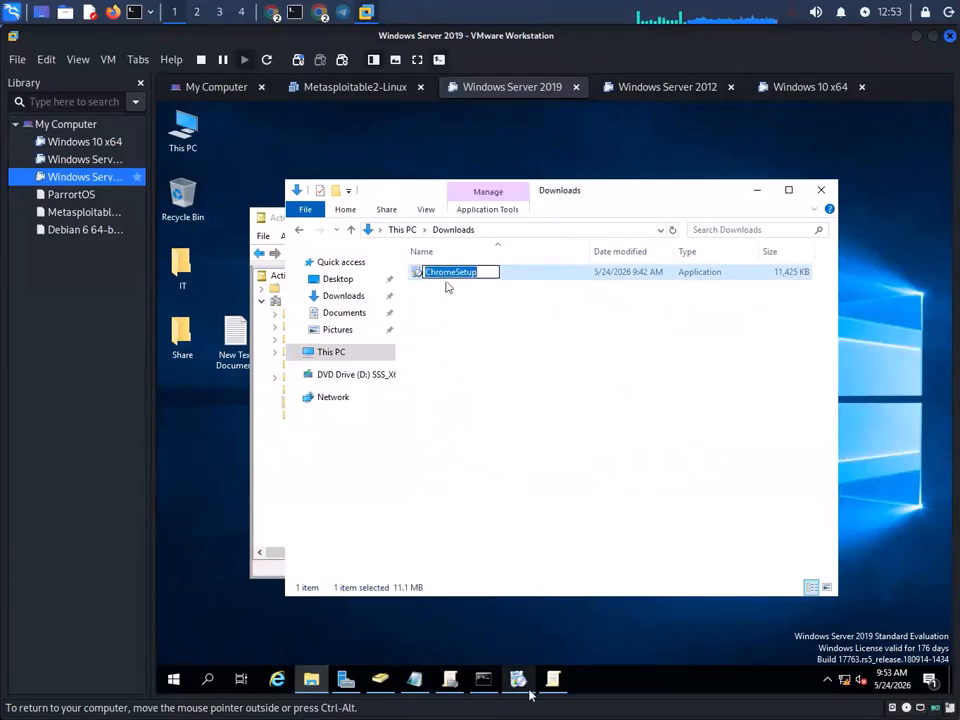
{"action": "double_click", "coordinate": [447, 280]}
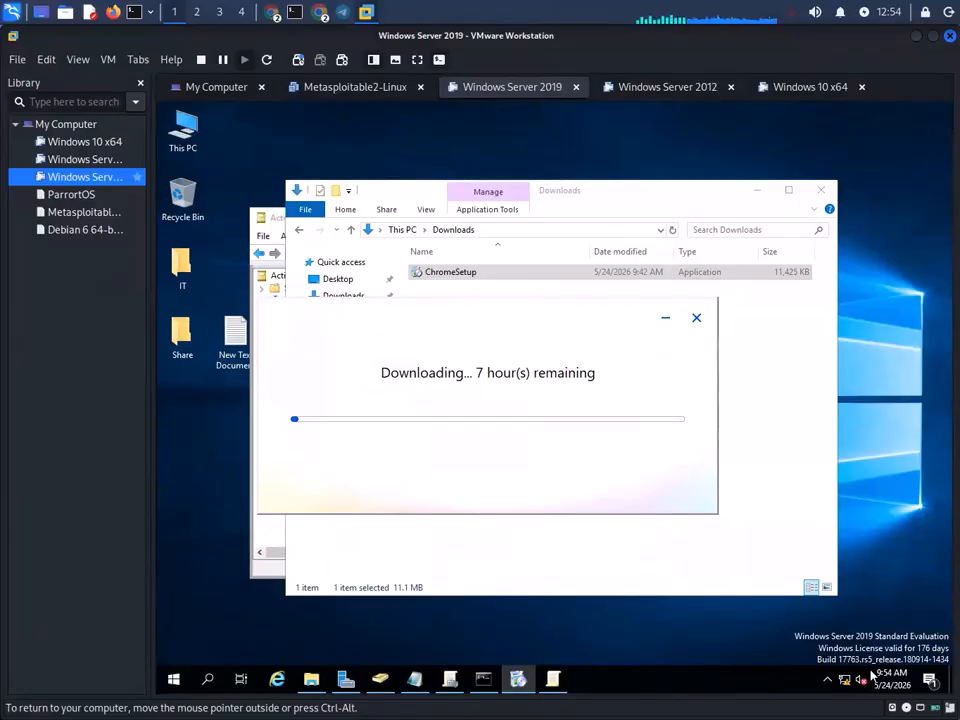
- Check the guest's network connection status, then open the Windows Server VM's settings
{"action": "left_click", "coordinate": [845, 679]}
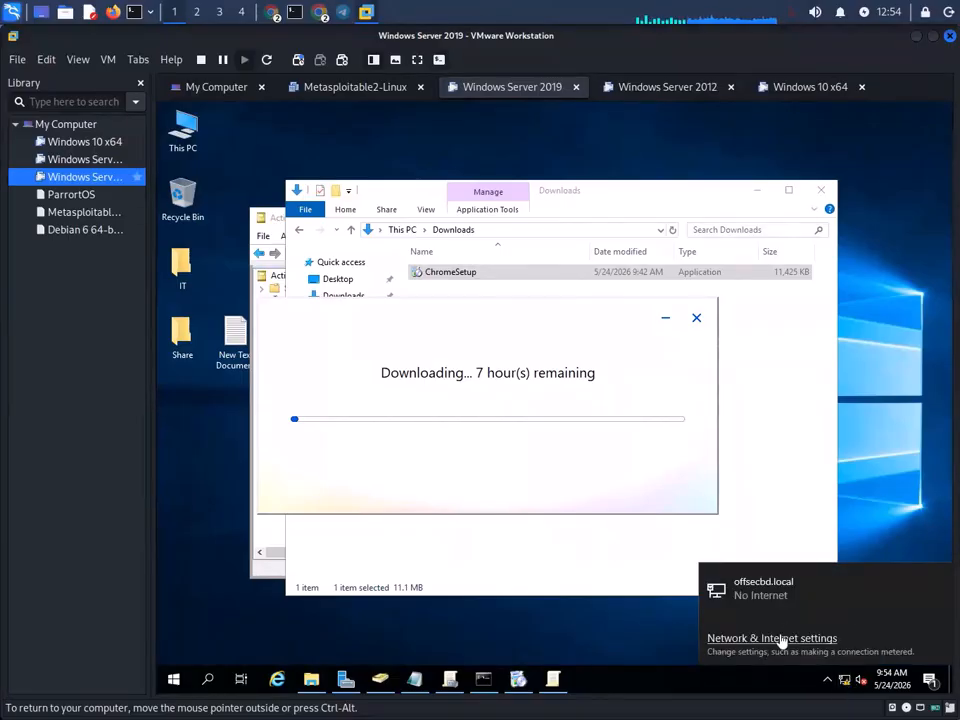
{"action": "left_click", "coordinate": [783, 638]}
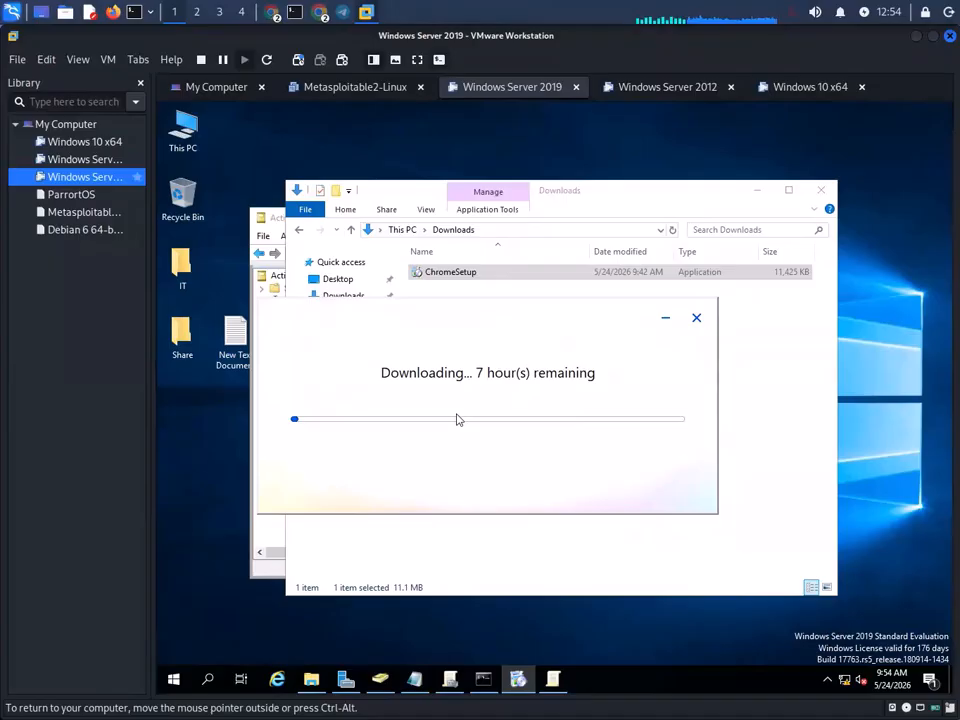
{"action": "right_click", "coordinate": [100, 180]}
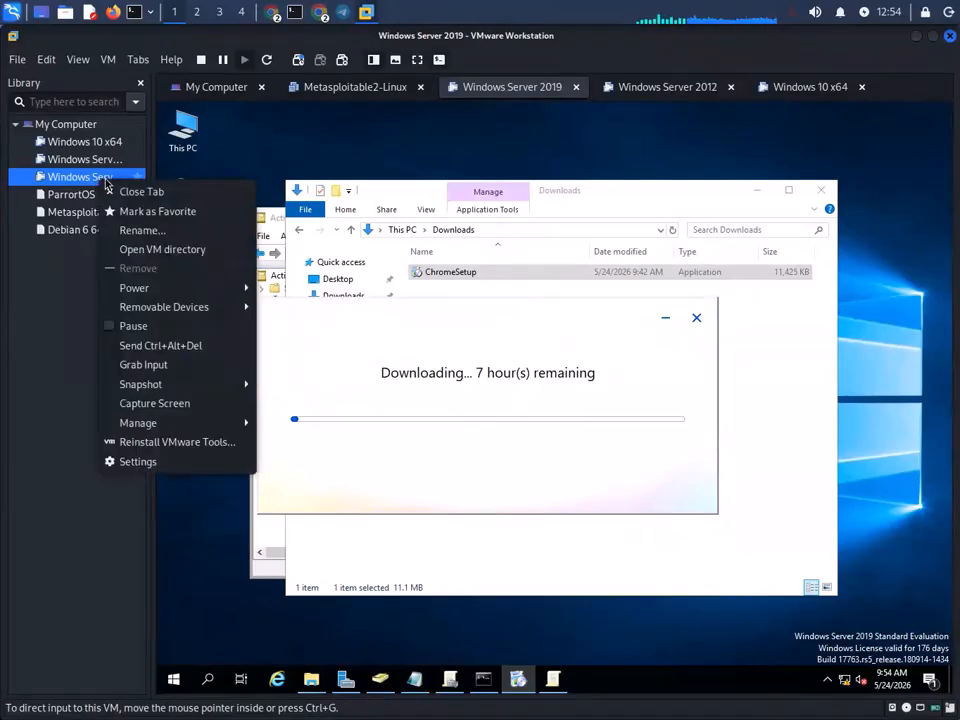
{"action": "left_click", "coordinate": [150, 461]}
- Set the VM's network adapter back to Bridged and save
{"action": "left_click", "coordinate": [310, 295]}
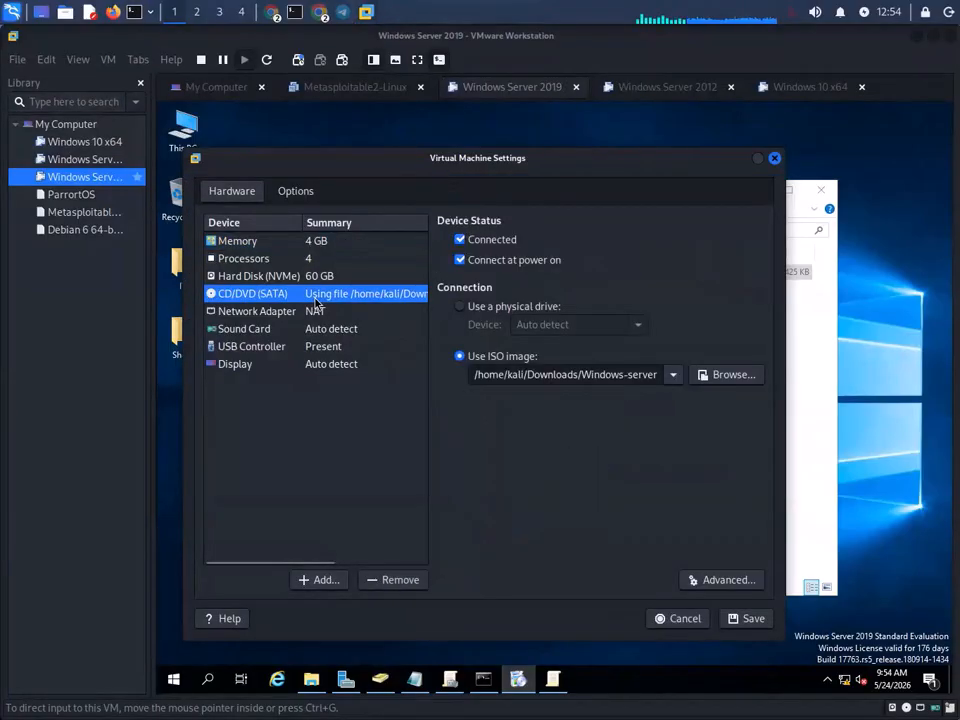
{"action": "left_click", "coordinate": [313, 311]}
{"action": "left_click", "coordinate": [462, 306]}
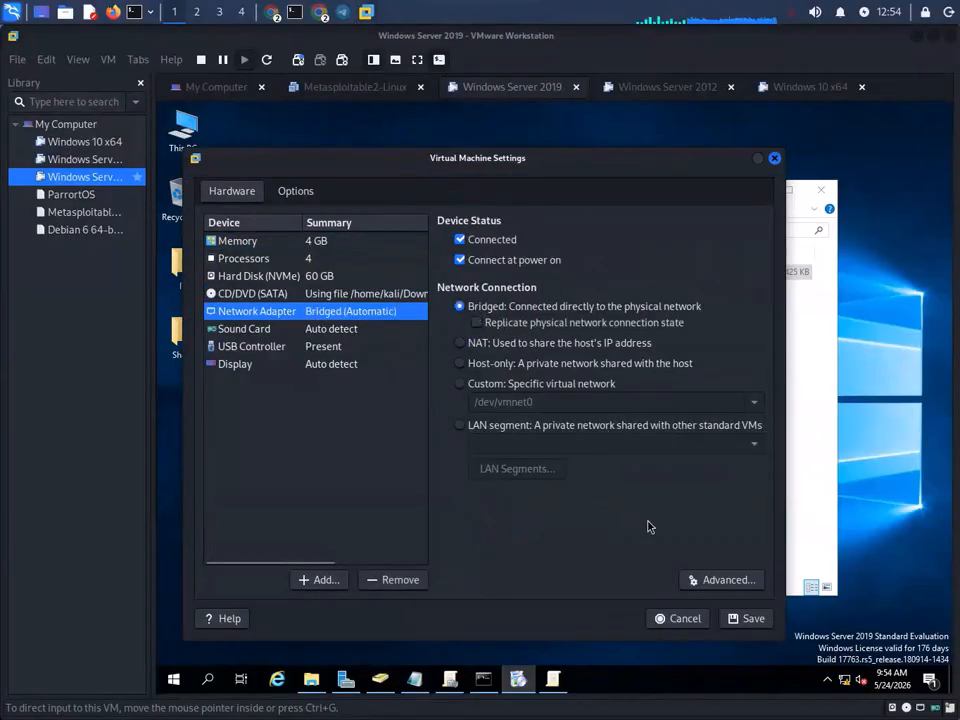
{"action": "left_click", "coordinate": [740, 618]}
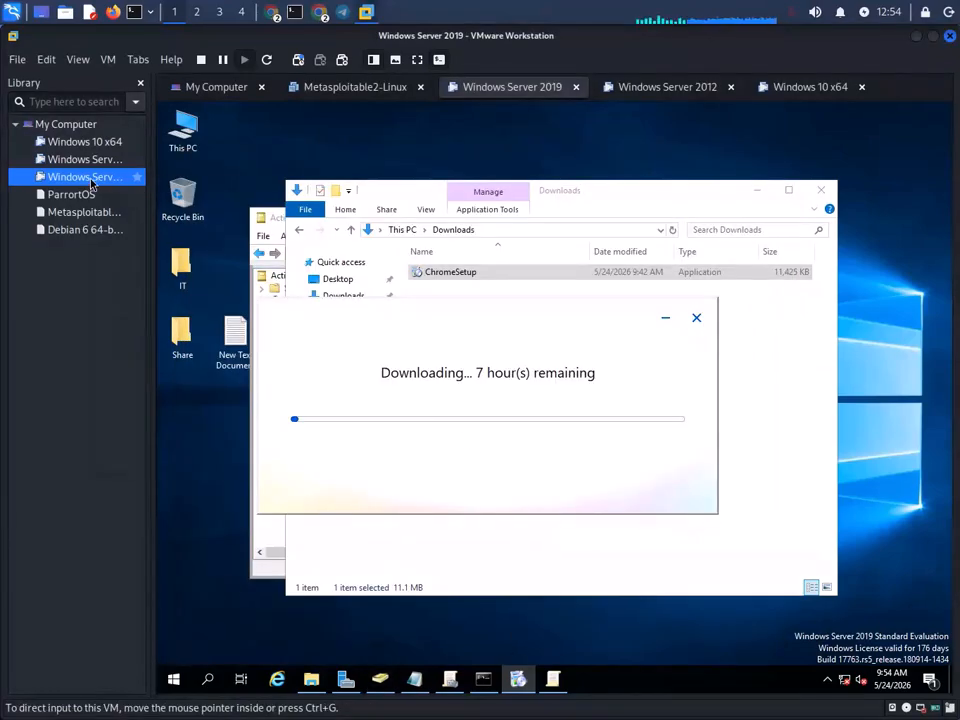
- Add a second network adapter set to NAT to the VM and save
{"action": "right_click", "coordinate": [90, 177]}
{"action": "left_click", "coordinate": [165, 459]}
{"action": "left_click", "coordinate": [330, 312]}
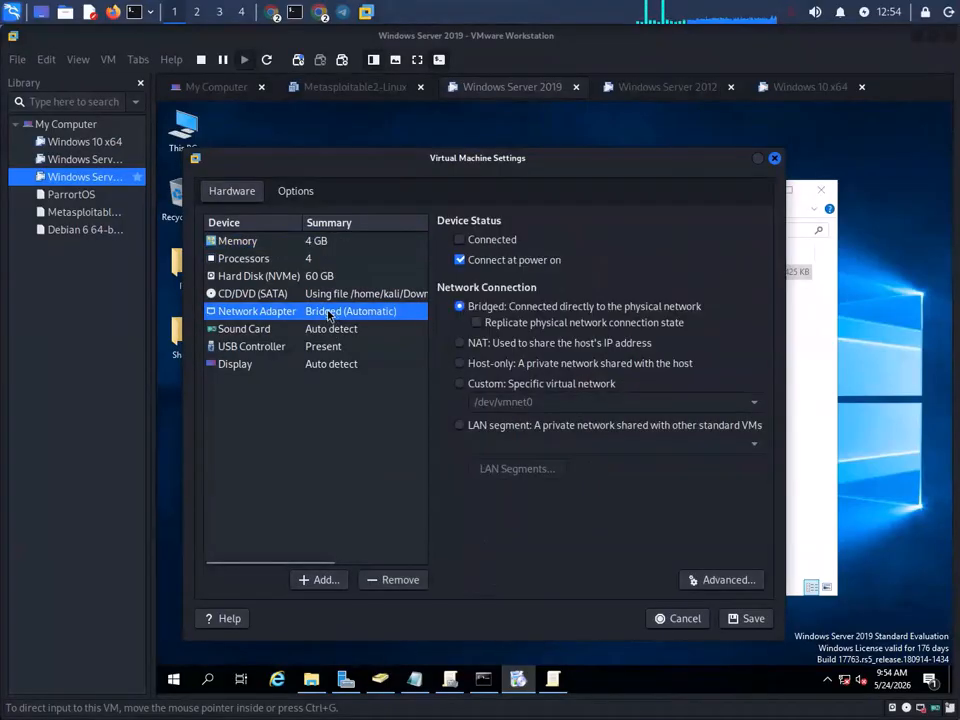
{"action": "left_click", "coordinate": [328, 581]}
{"action": "left_click", "coordinate": [398, 382]}
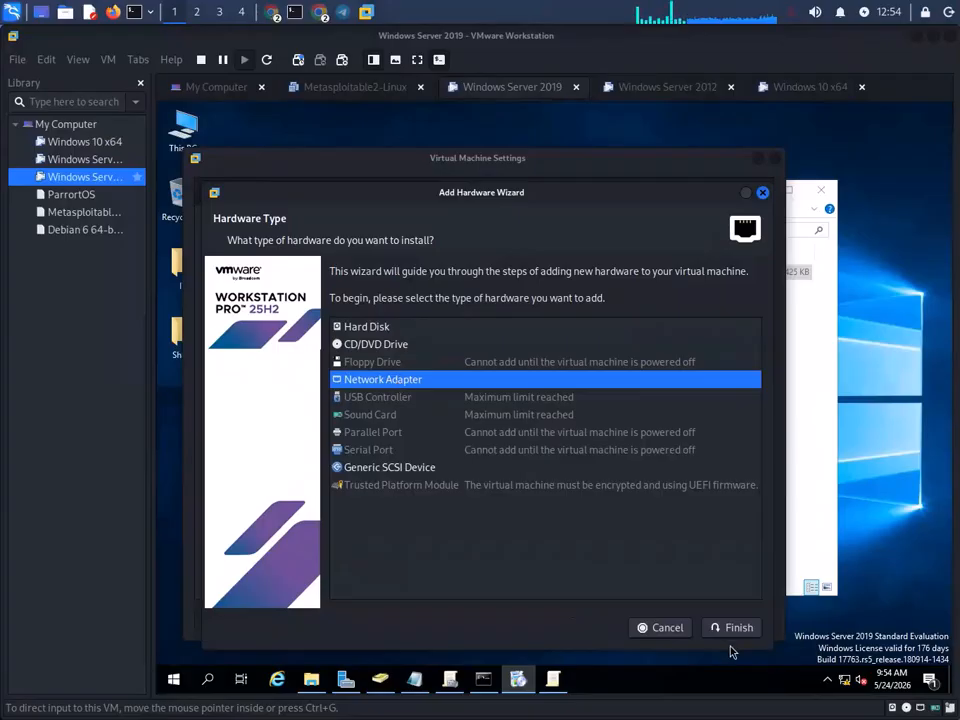
{"action": "left_click", "coordinate": [733, 628]}
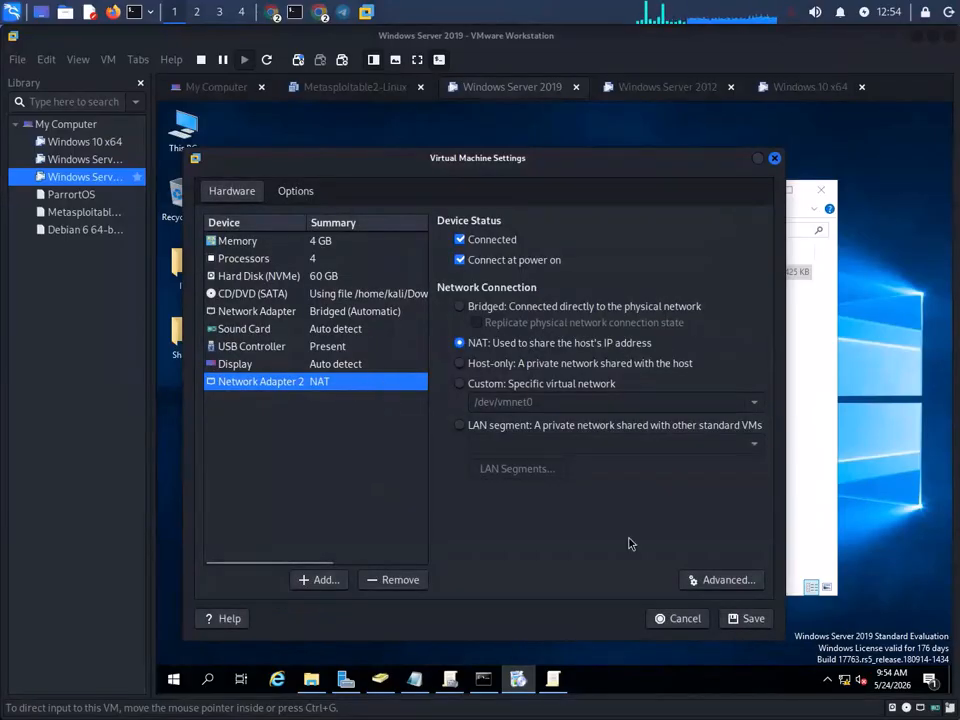
{"action": "left_click", "coordinate": [750, 620]}
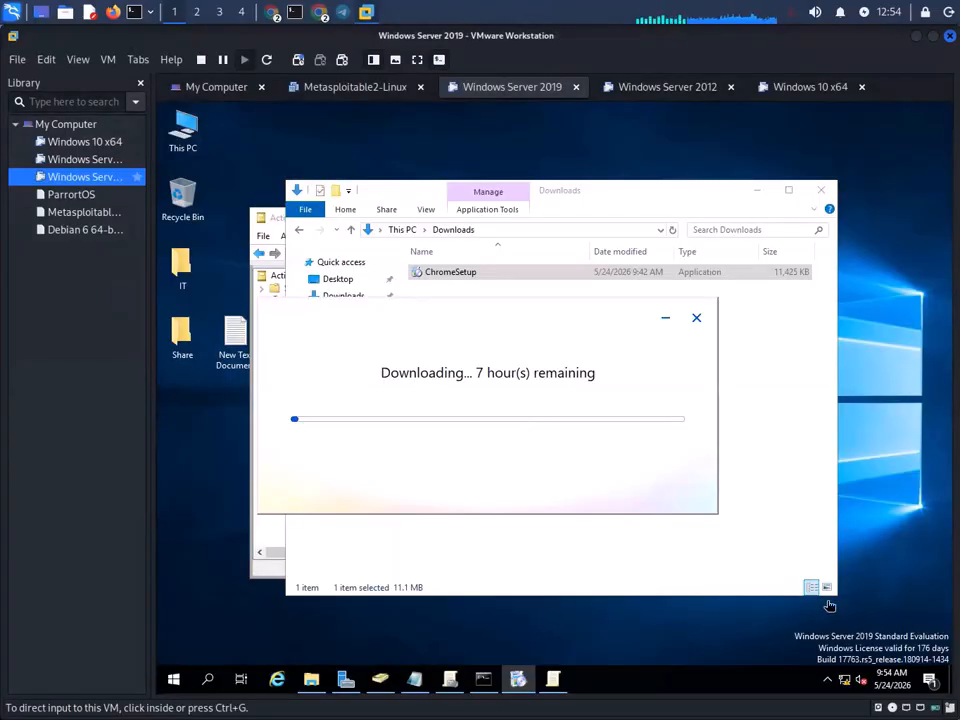
- Refresh the Windows Server 2019 guest desktop
{"action": "right_click", "coordinate": [181, 423]}
{"action": "left_click", "coordinate": [219, 449]}
{"action": "right_click", "coordinate": [219, 449]}
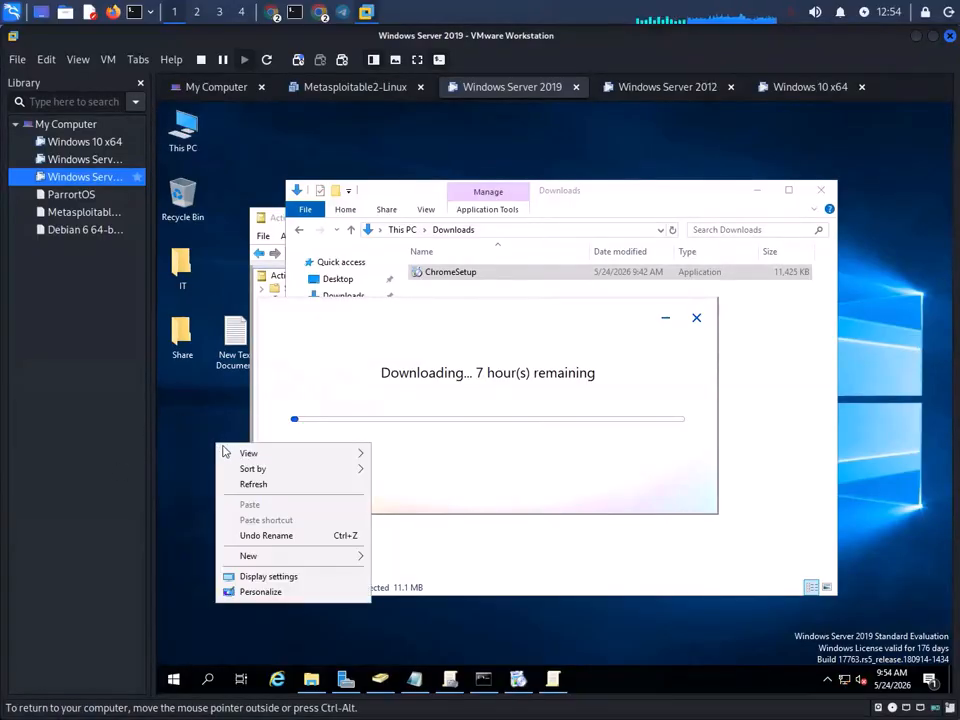
{"action": "left_click", "coordinate": [255, 485]}
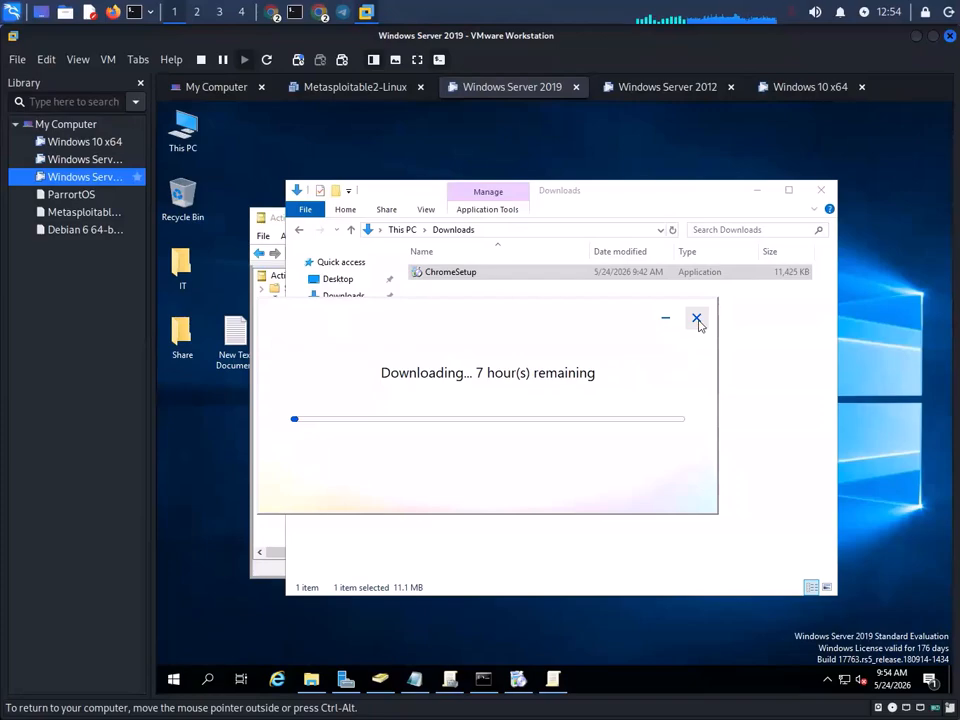
- Cancel the stalled Chrome installation and relaunch ChromeSetup from Downloads
{"action": "left_click", "coordinate": [697, 318]}
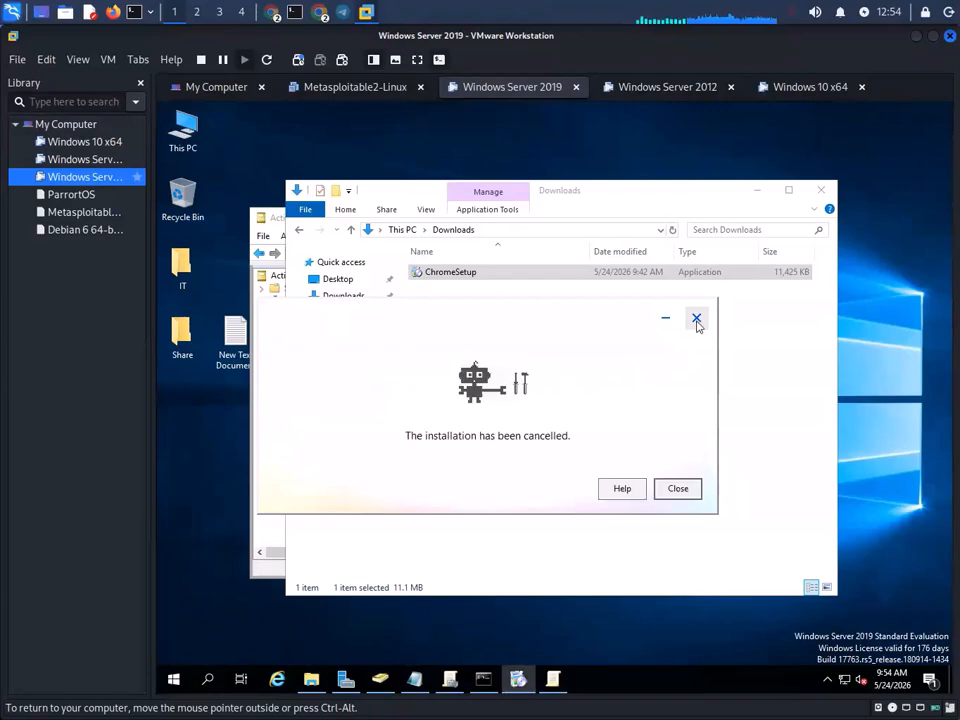
{"action": "left_click", "coordinate": [678, 489]}
{"action": "double_click", "coordinate": [439, 272]}
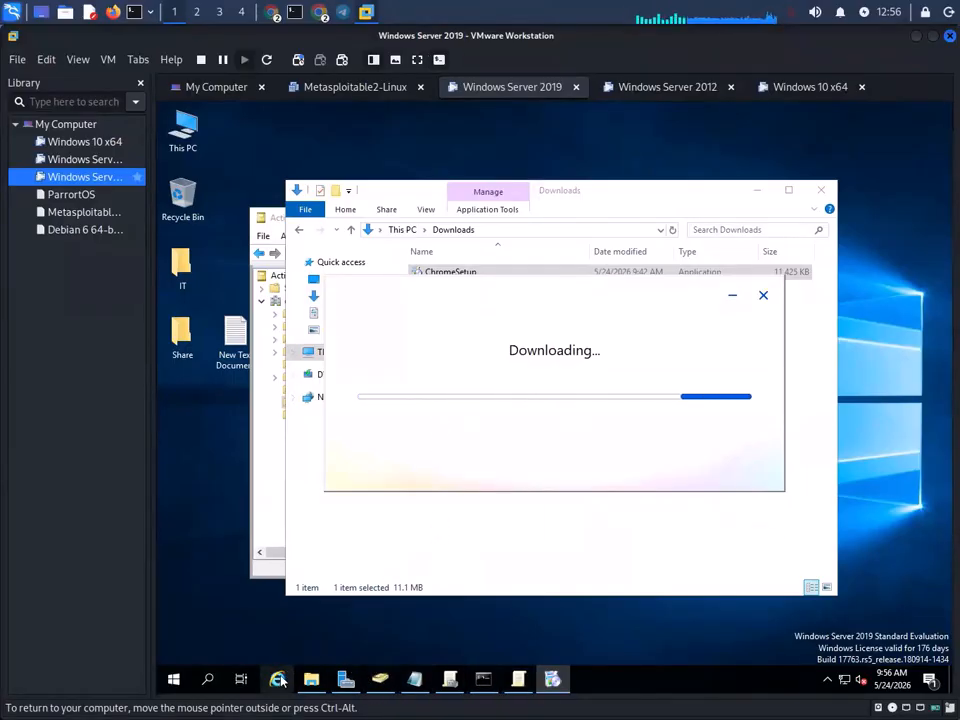
{"action": "left_click", "coordinate": [277, 681]}
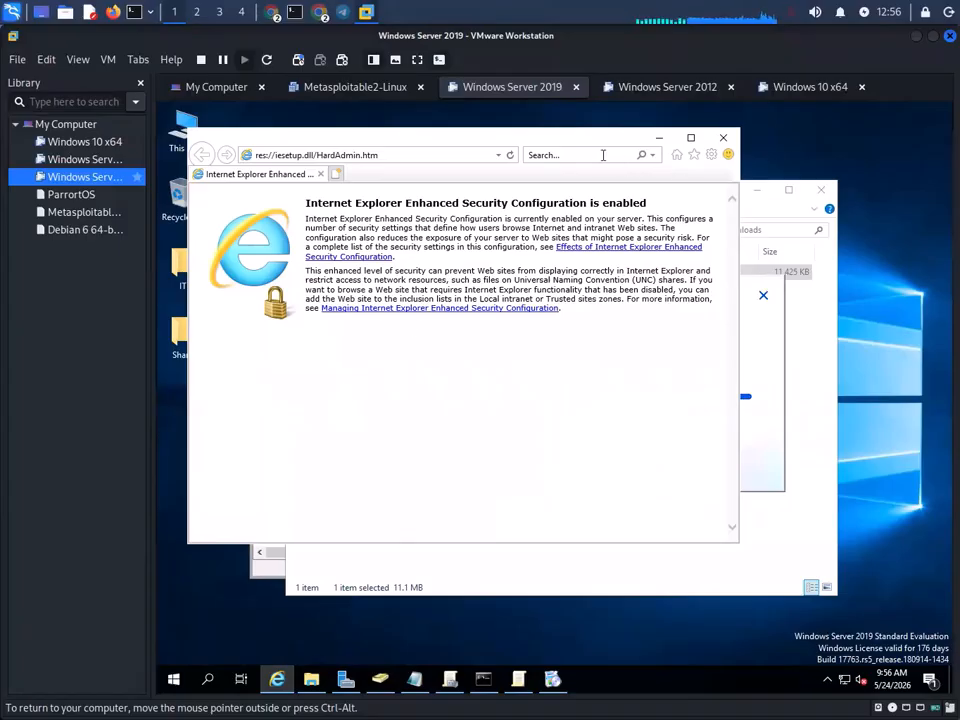
- Search for 'chrome portable' and open the Google Chrome Portable - PortableApps.com result
{"action": "left_click", "coordinate": [468, 156]}
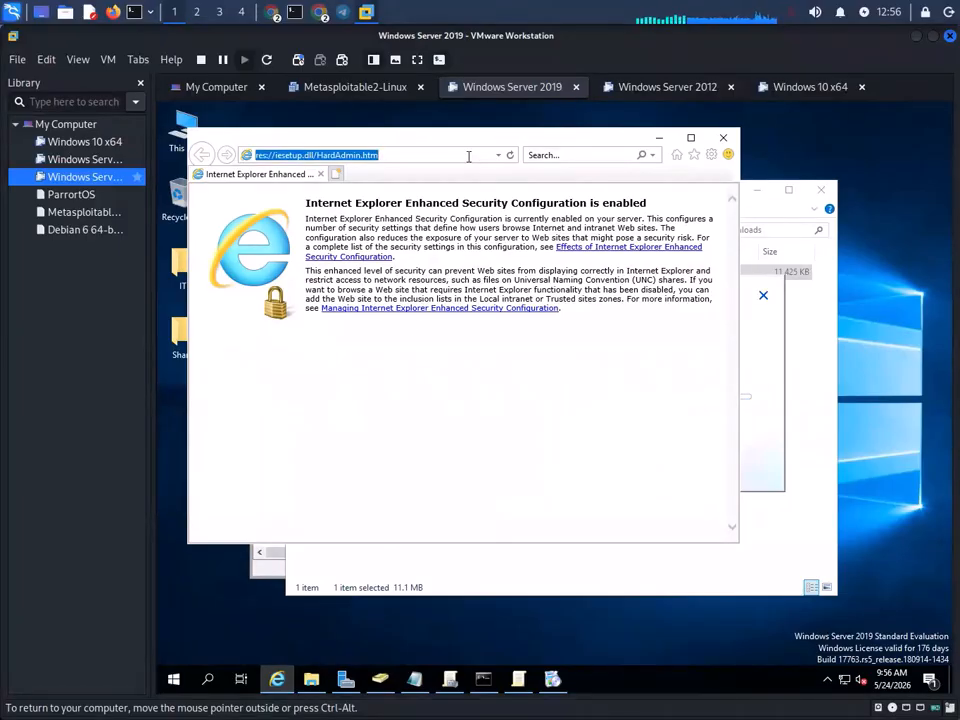
{"action": "type", "text": "chrome port"}
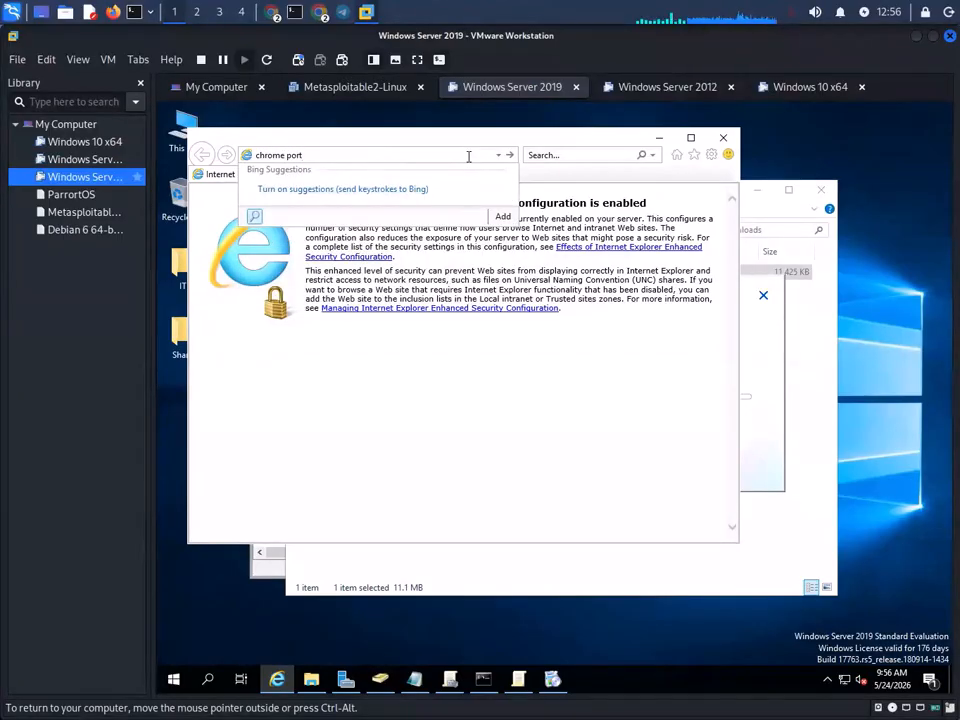
{"action": "type", "text": "able"}
{"action": "key", "text": "Return"}
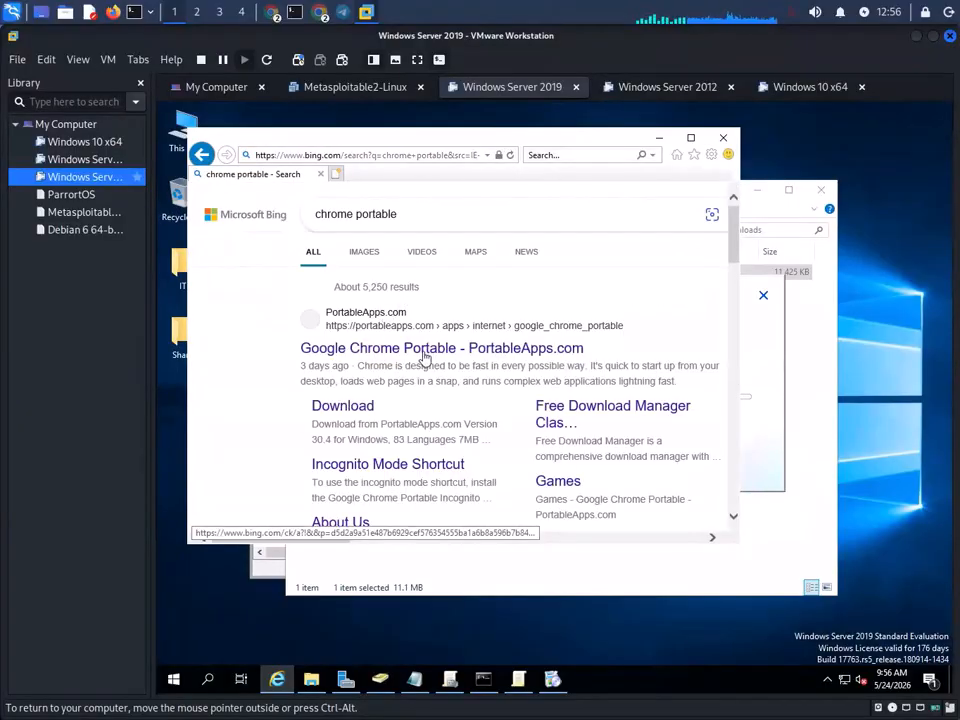
{"action": "left_click", "coordinate": [405, 362]}
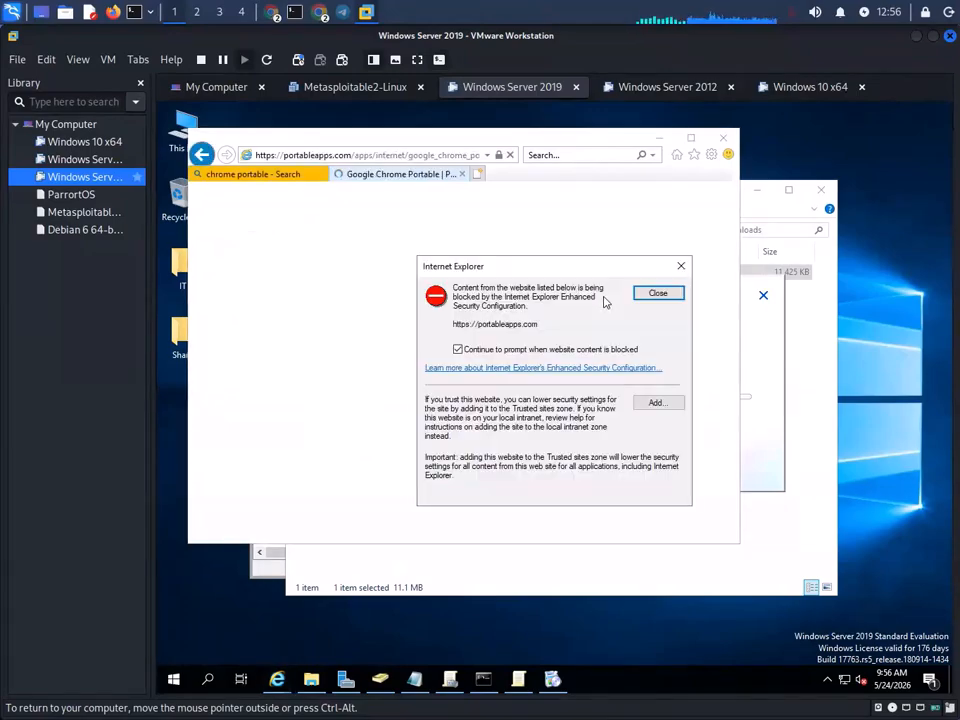
{"action": "left_click", "coordinate": [655, 403]}
{"action": "left_click", "coordinate": [651, 370]}
{"action": "left_click", "coordinate": [653, 499]}
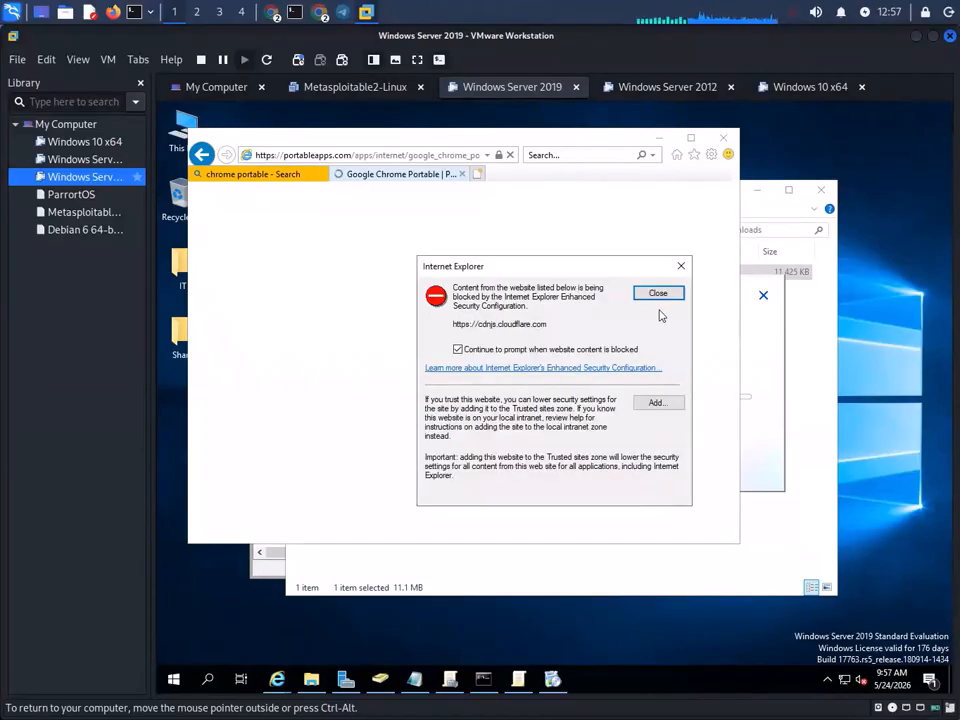
{"action": "left_click", "coordinate": [655, 402]}
{"action": "left_click", "coordinate": [652, 371]}
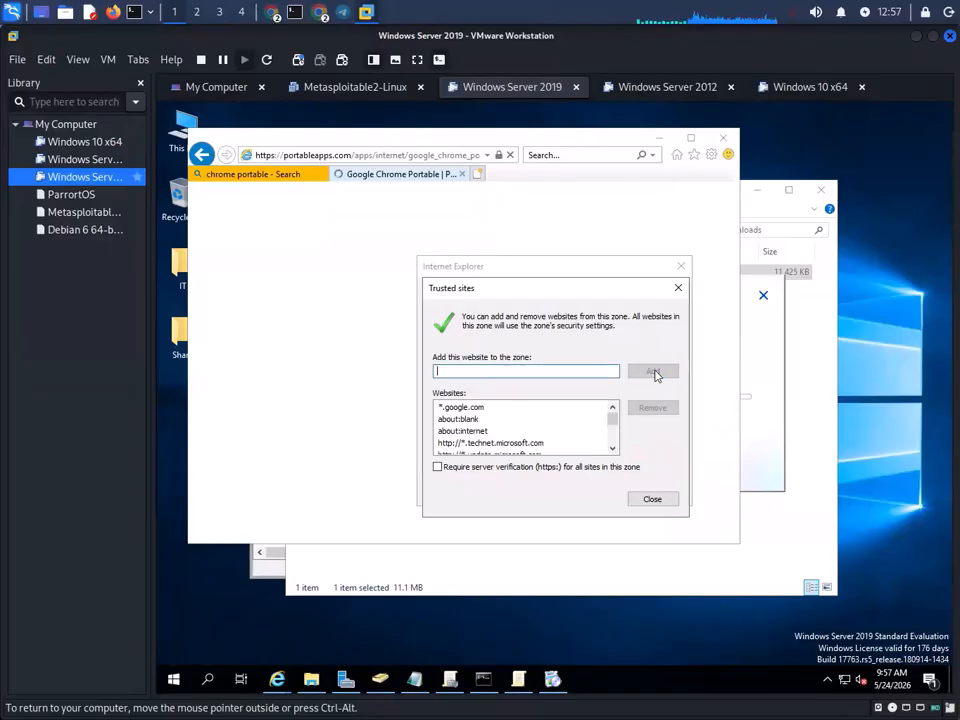
{"action": "left_click", "coordinate": [651, 497]}
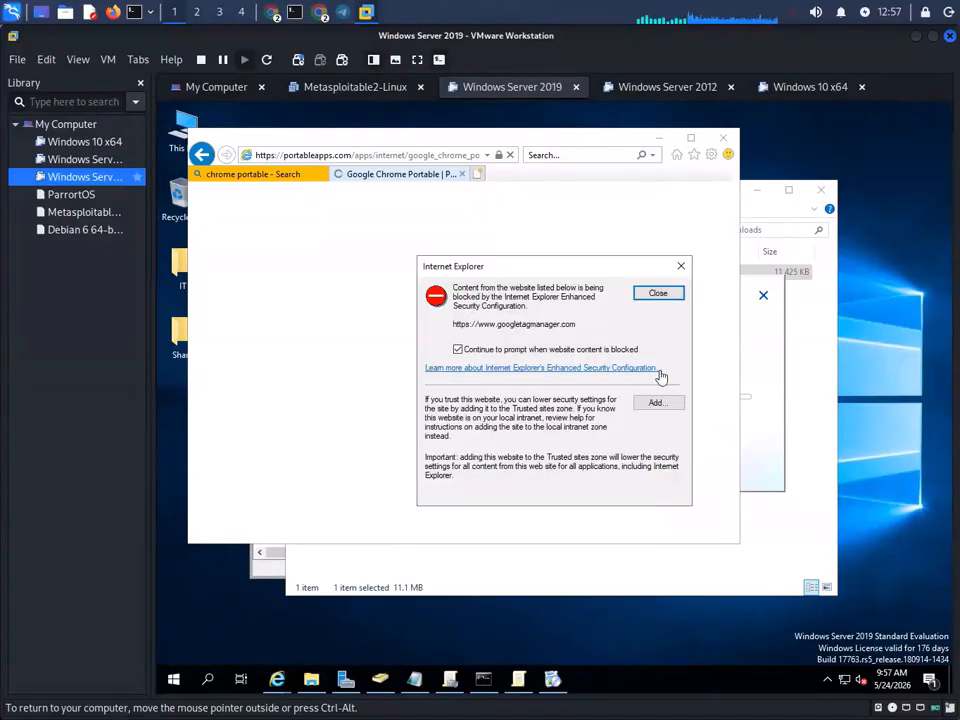
{"action": "left_click", "coordinate": [658, 401]}
{"action": "left_click", "coordinate": [653, 372]}
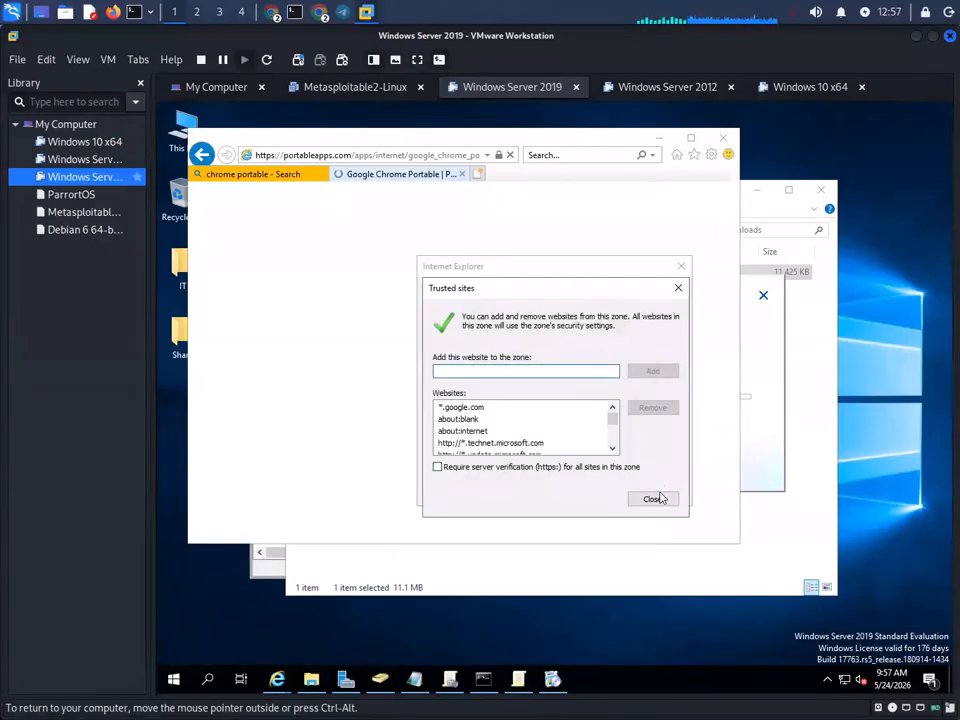
{"action": "left_click", "coordinate": [655, 498]}
{"action": "scroll", "coordinate": [614, 403], "scroll_direction": "down", "scroll_amount": 2}
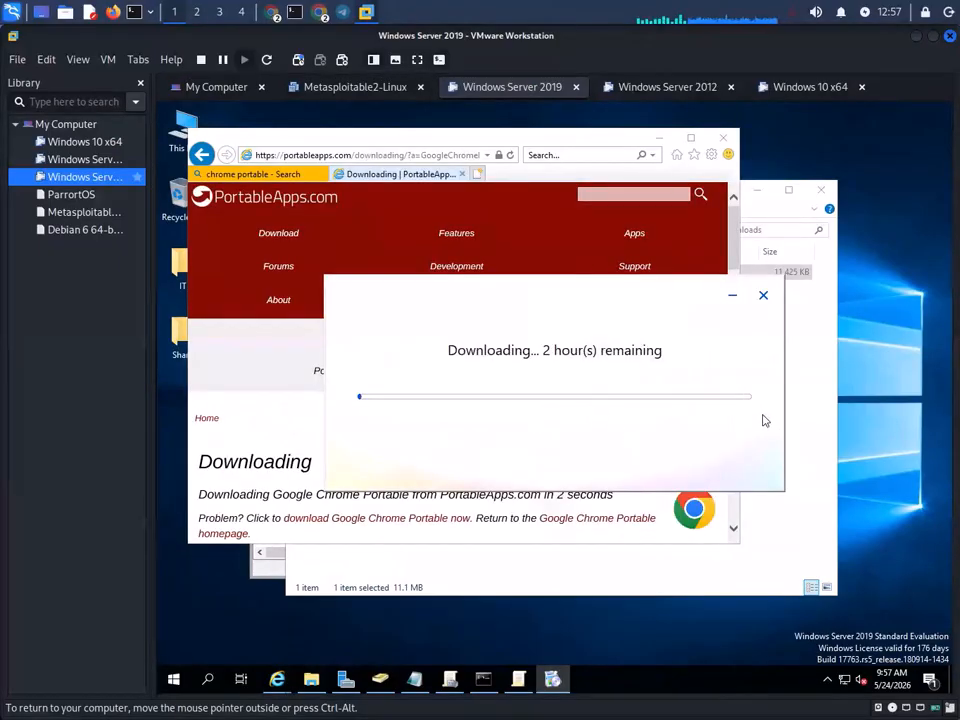
- Save the Google Chrome Portable download and cancel the separate Chrome installer
{"action": "left_click", "coordinate": [258, 348]}
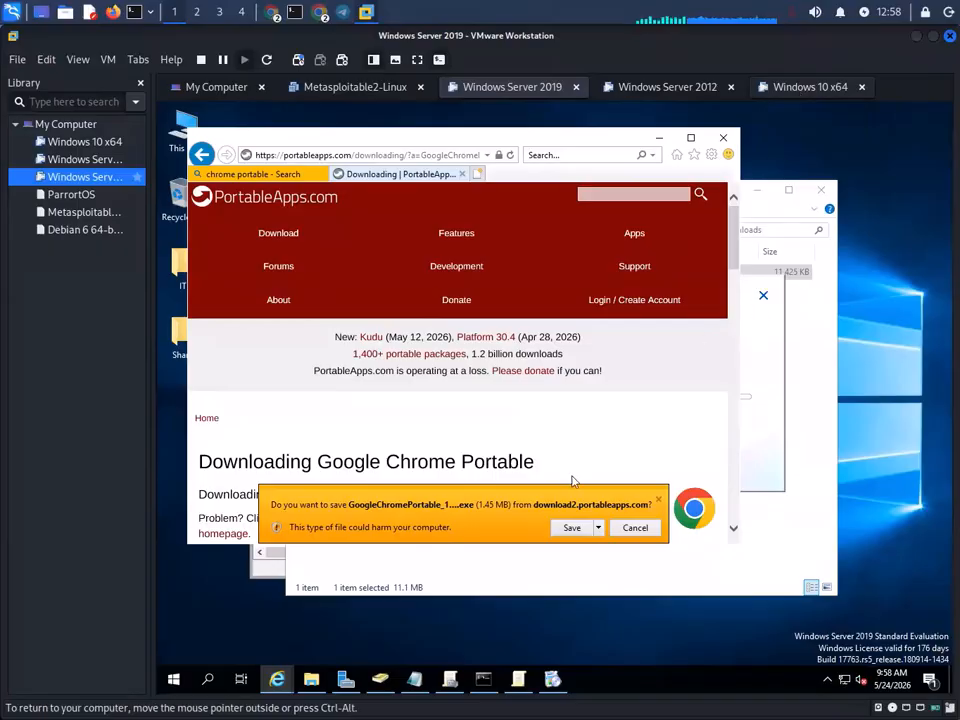
{"action": "left_click", "coordinate": [572, 527]}
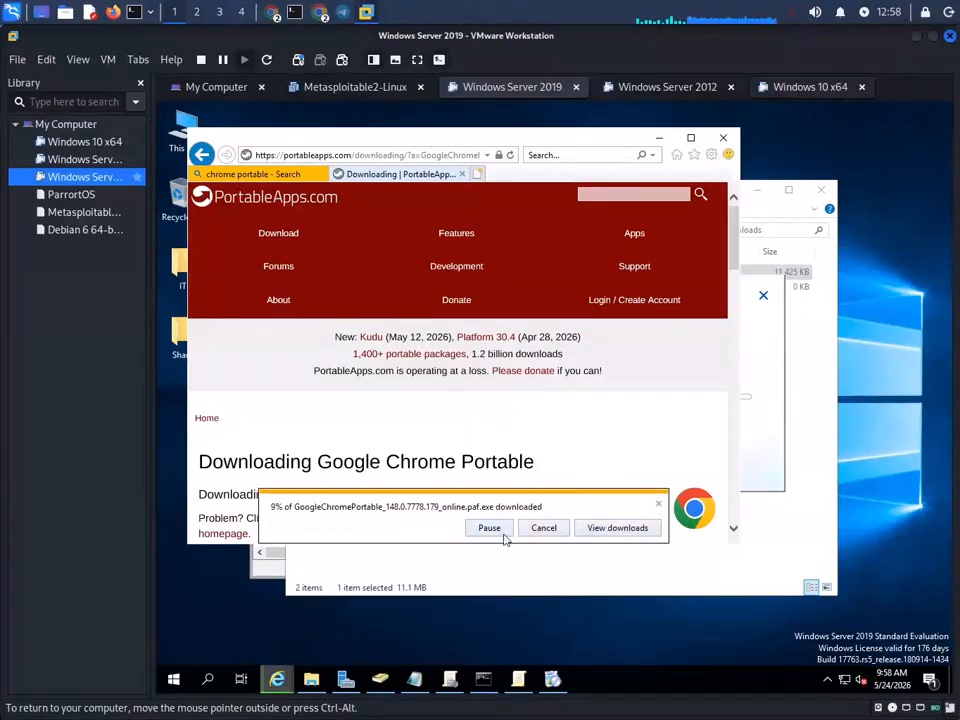
{"action": "left_click", "coordinate": [765, 358]}
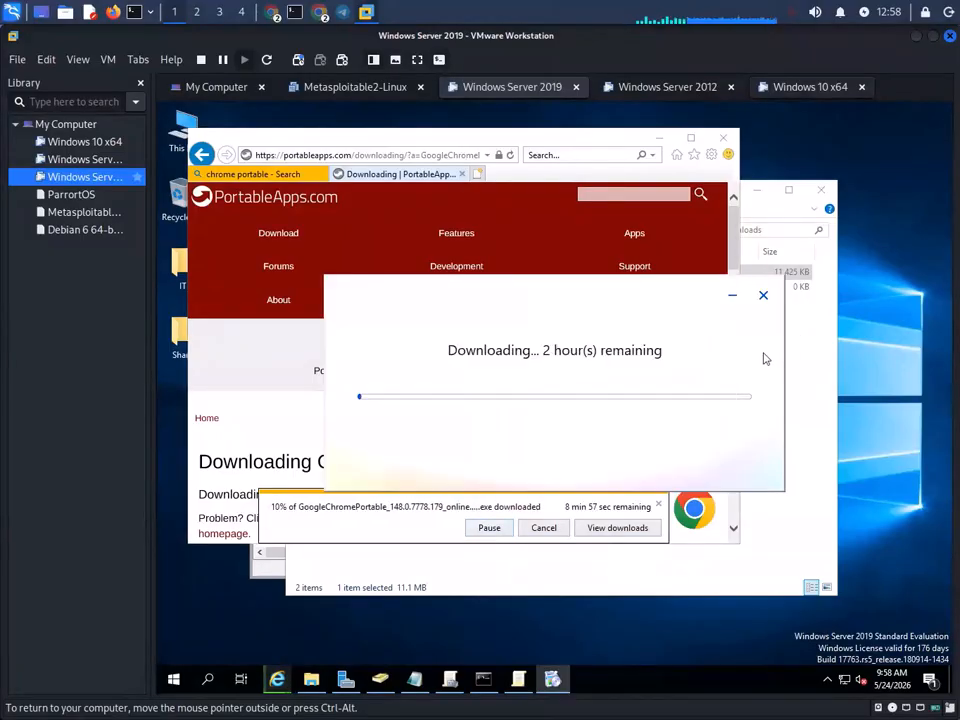
{"action": "left_click", "coordinate": [764, 298]}
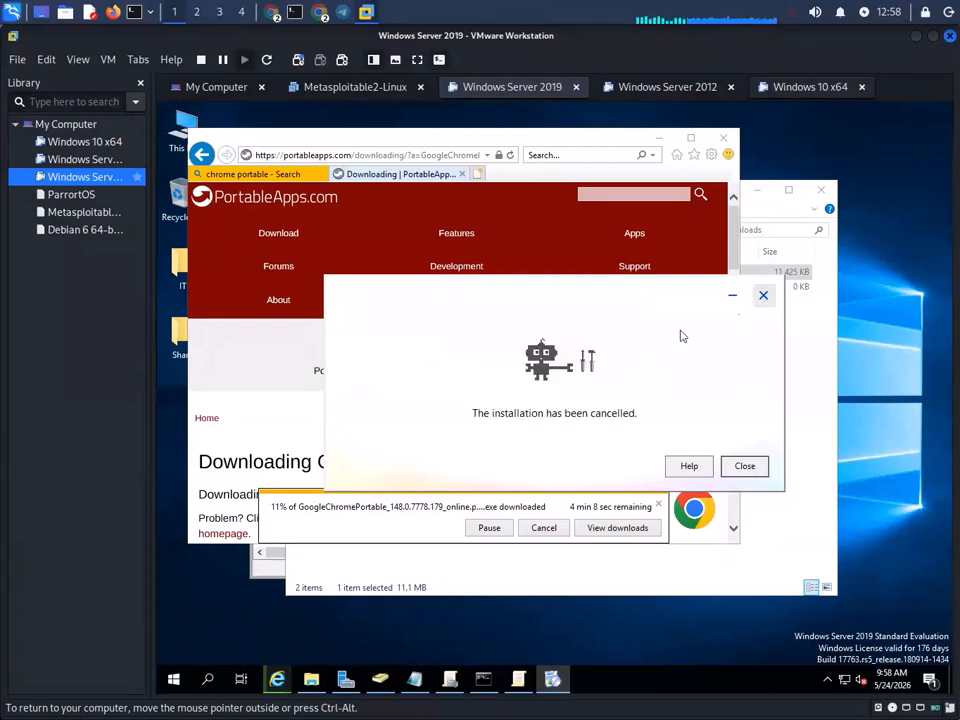
{"action": "left_click", "coordinate": [744, 466]}
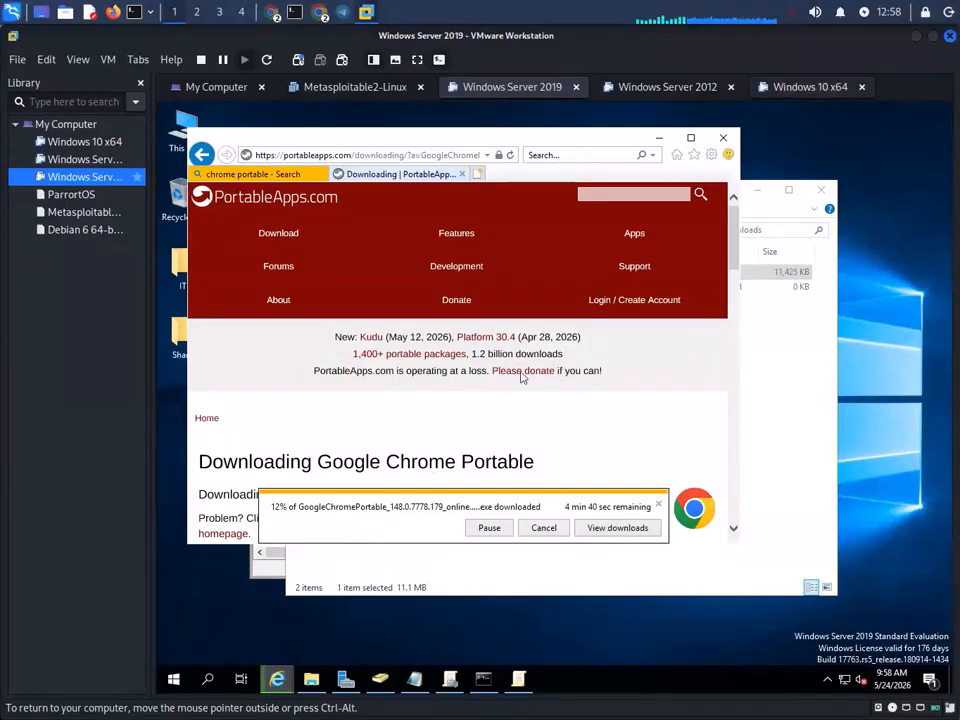
- Minimize Internet Explorer, rearrange the Downloads and AD windows, then switch to the Server 2012 VM
{"action": "left_click", "coordinate": [659, 139]}
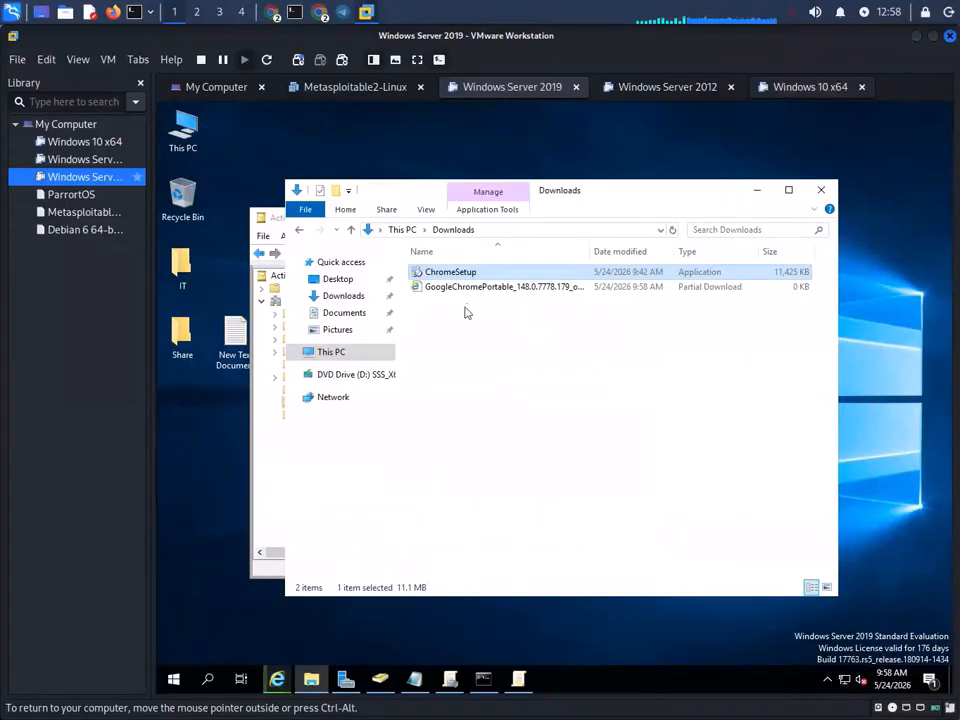
{"action": "left_click_drag", "start_coordinate": [634, 197], "coordinate": [723, 176]}
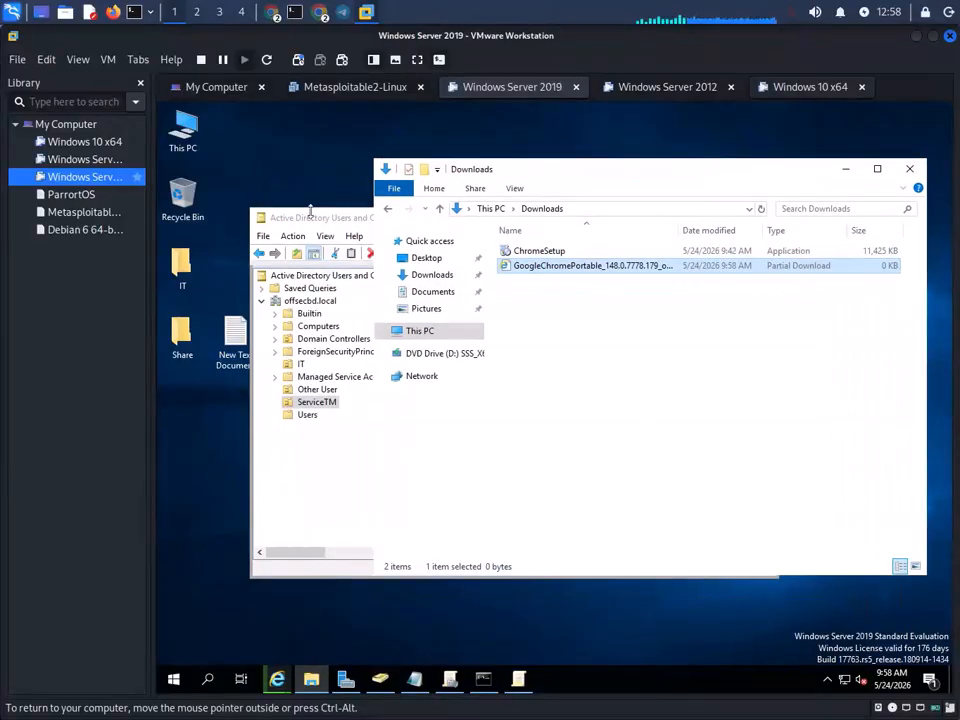
{"action": "left_click_drag", "start_coordinate": [325, 222], "coordinate": [468, 190]}
{"action": "left_click", "coordinate": [664, 87]}
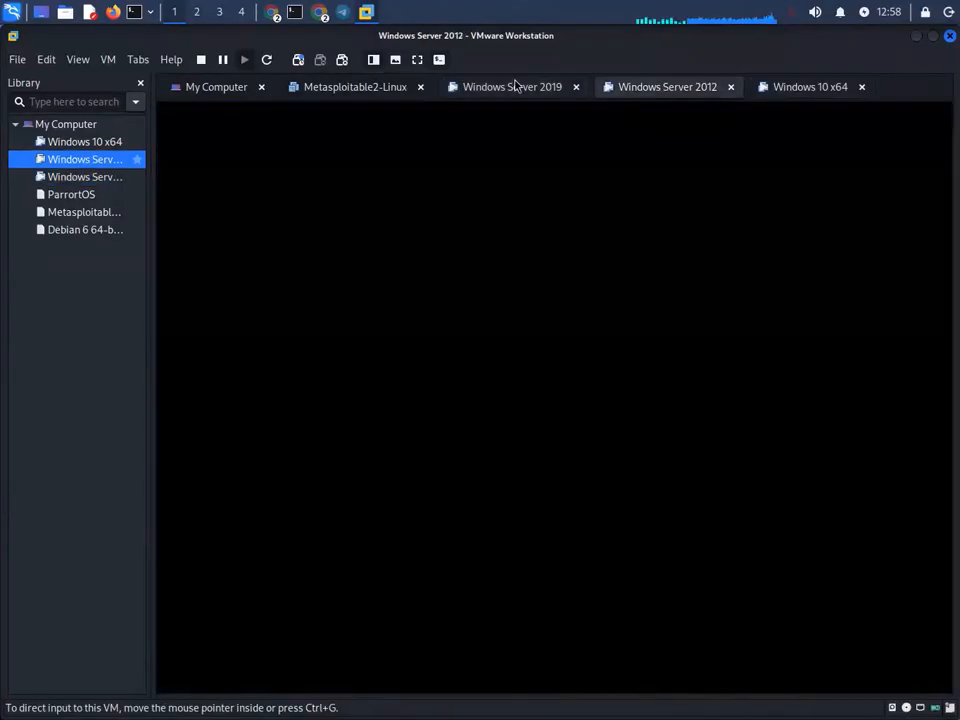
- On the Server 2019 VM, snip the desktop showing the ServiceTM users with Snipping Tool
{"action": "left_click", "coordinate": [510, 89]}
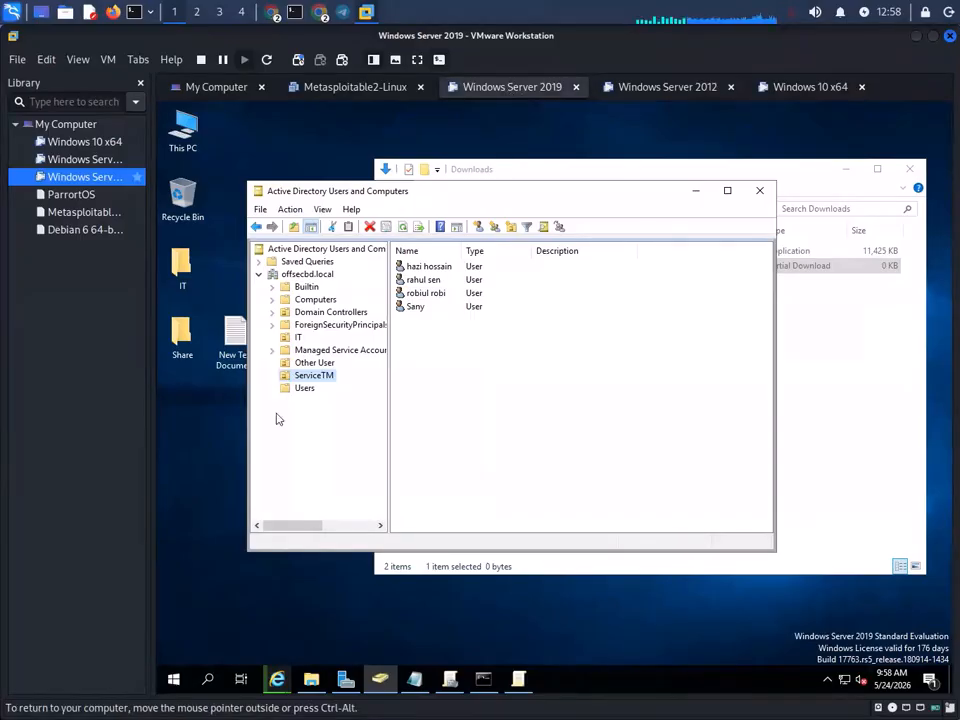
{"action": "left_click", "coordinate": [173, 679]}
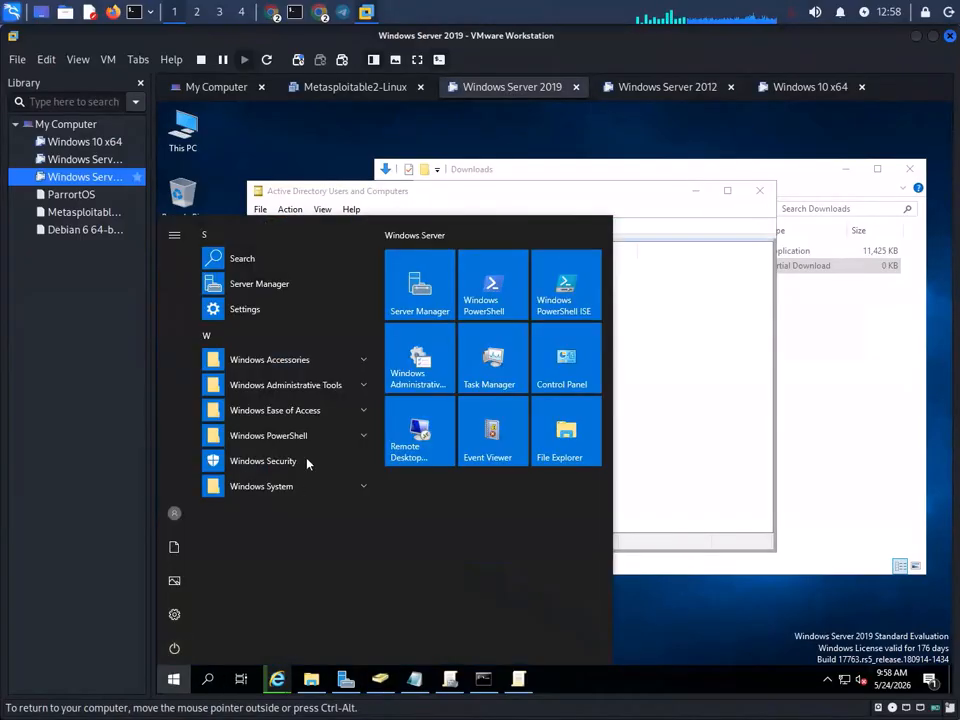
{"action": "left_click", "coordinate": [315, 362]}
{"action": "scroll", "coordinate": [289, 566], "scroll_direction": "down", "scroll_amount": 2}
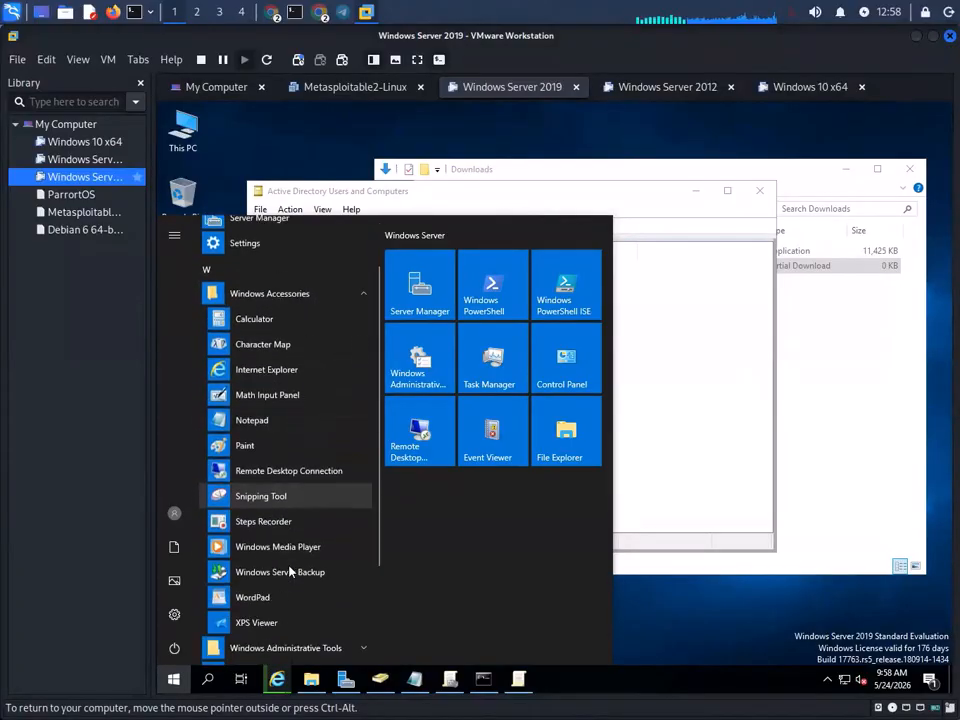
{"action": "left_click", "coordinate": [255, 495]}
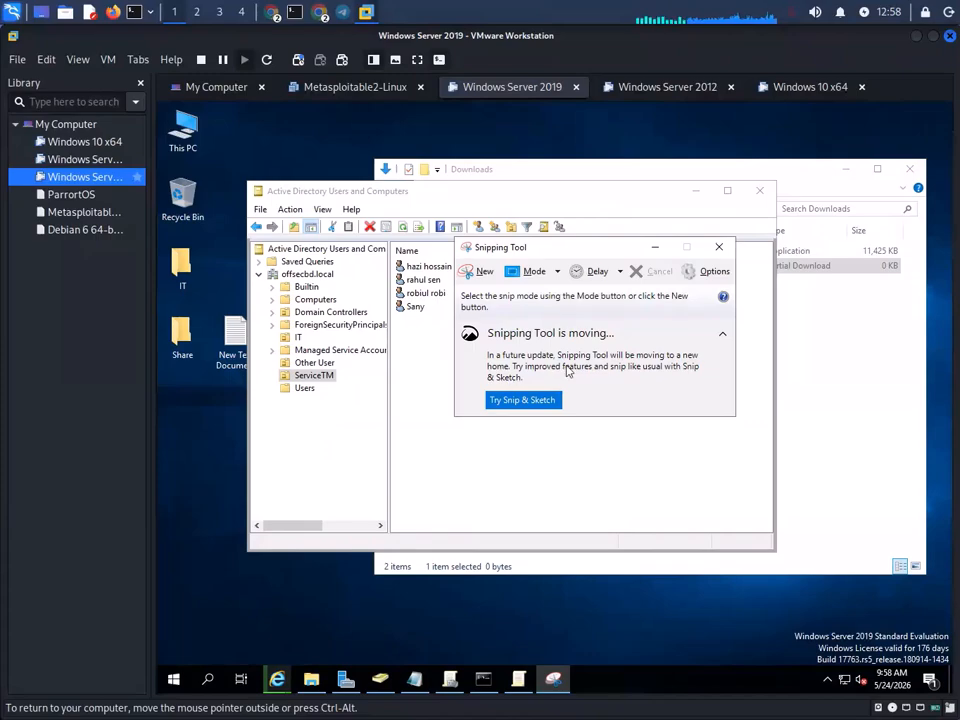
{"action": "left_click", "coordinate": [483, 273]}
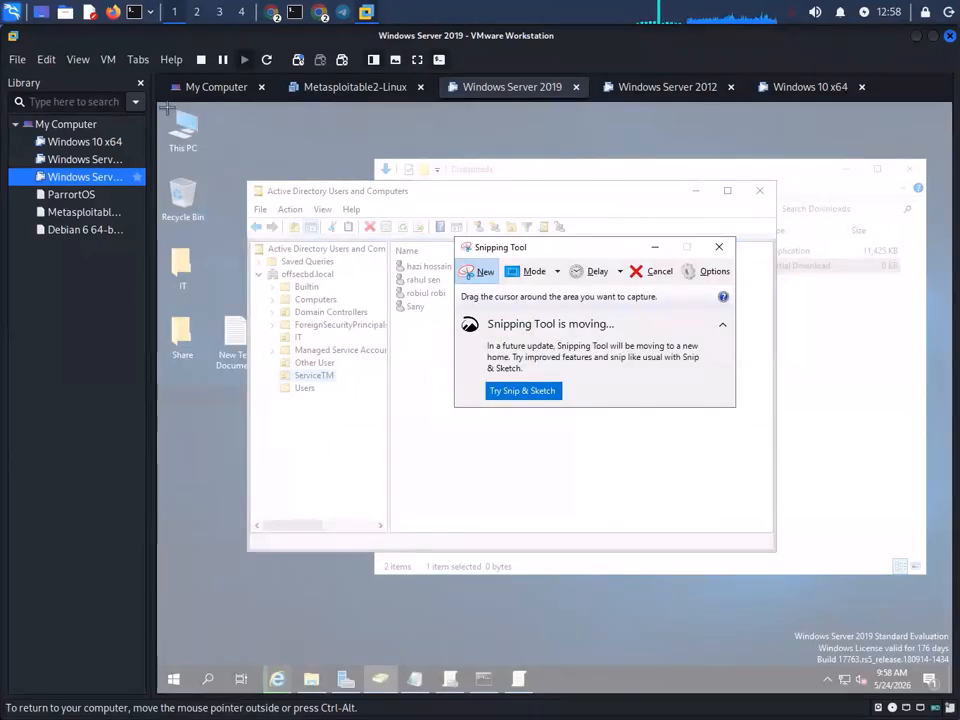
{"action": "left_click_drag", "start_coordinate": [167, 106], "coordinate": [937, 593]}
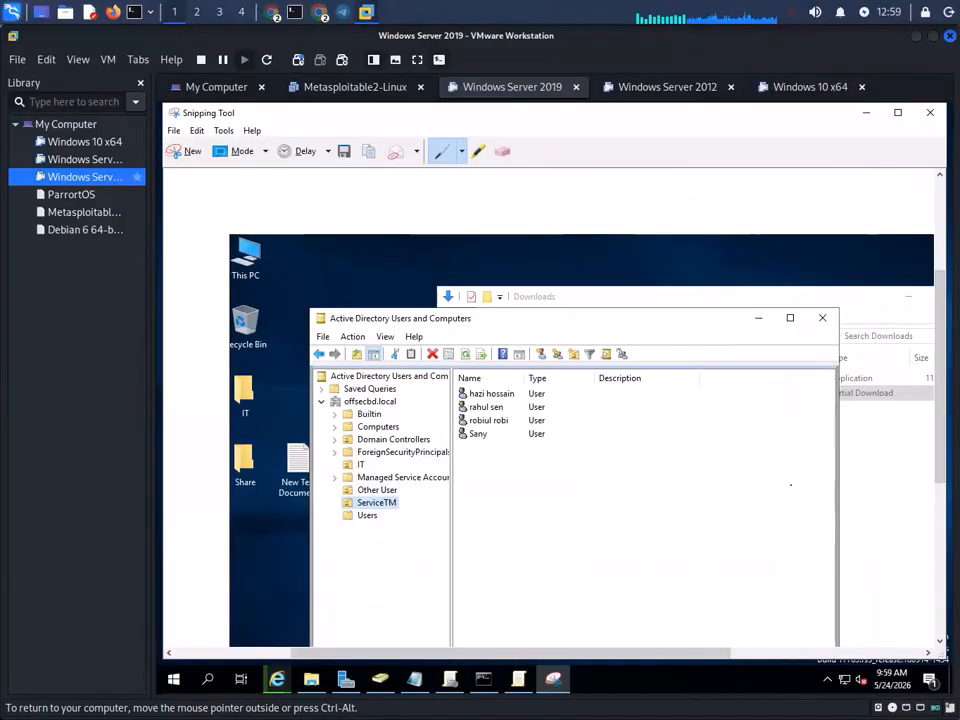
- Save the snip as the PNG 'Wellpaper' in Desktop\Share
{"action": "left_click", "coordinate": [344, 151]}
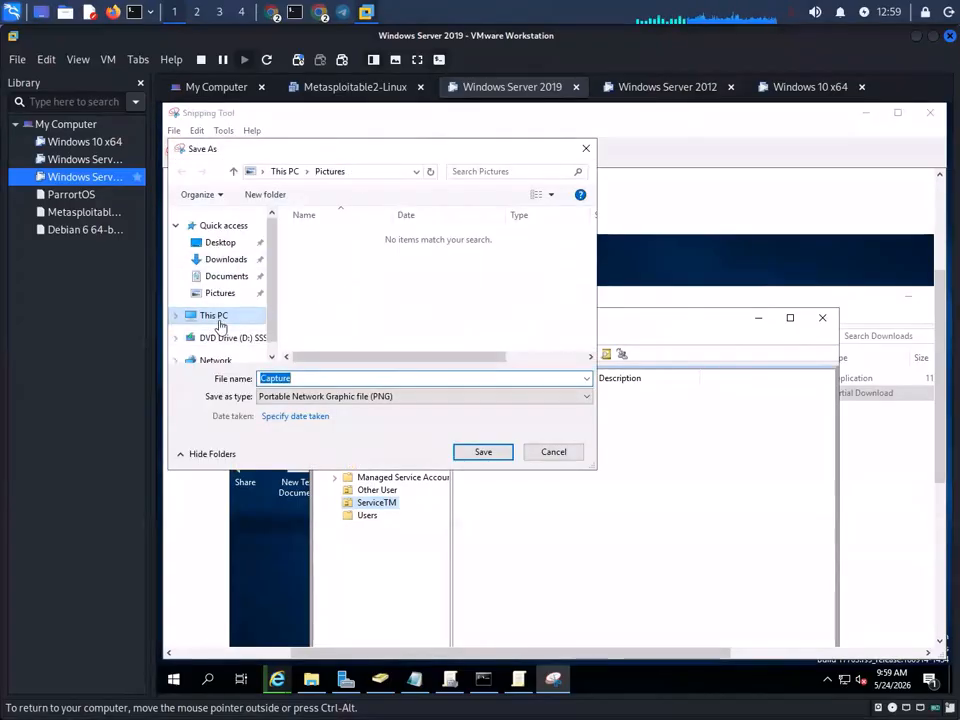
{"action": "left_click", "coordinate": [219, 242]}
{"action": "double_click", "coordinate": [315, 250]}
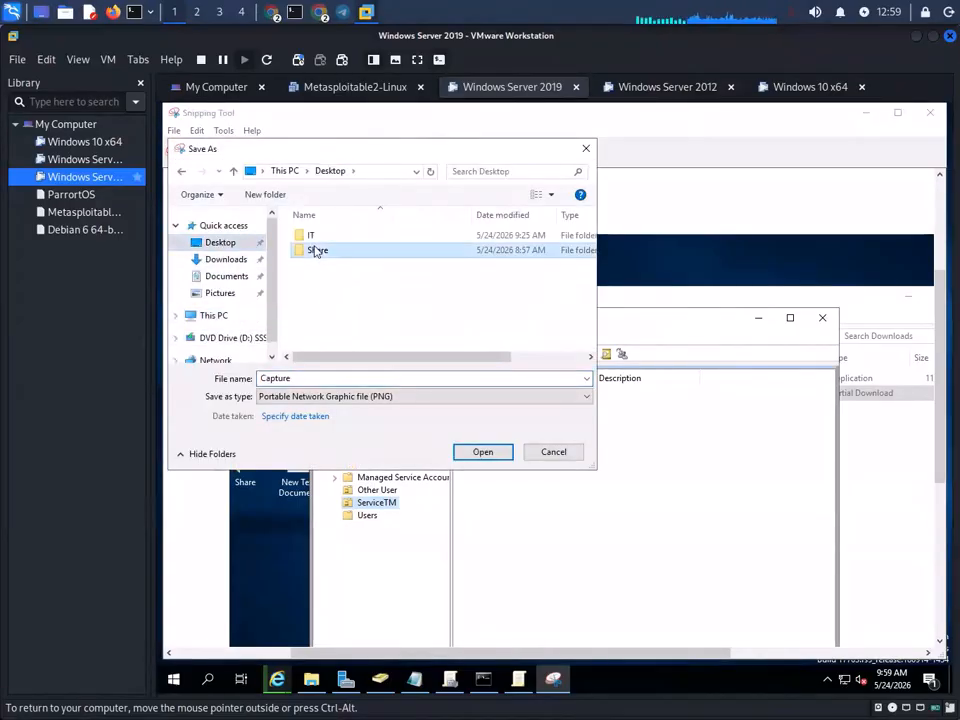
{"action": "left_click", "coordinate": [322, 380]}
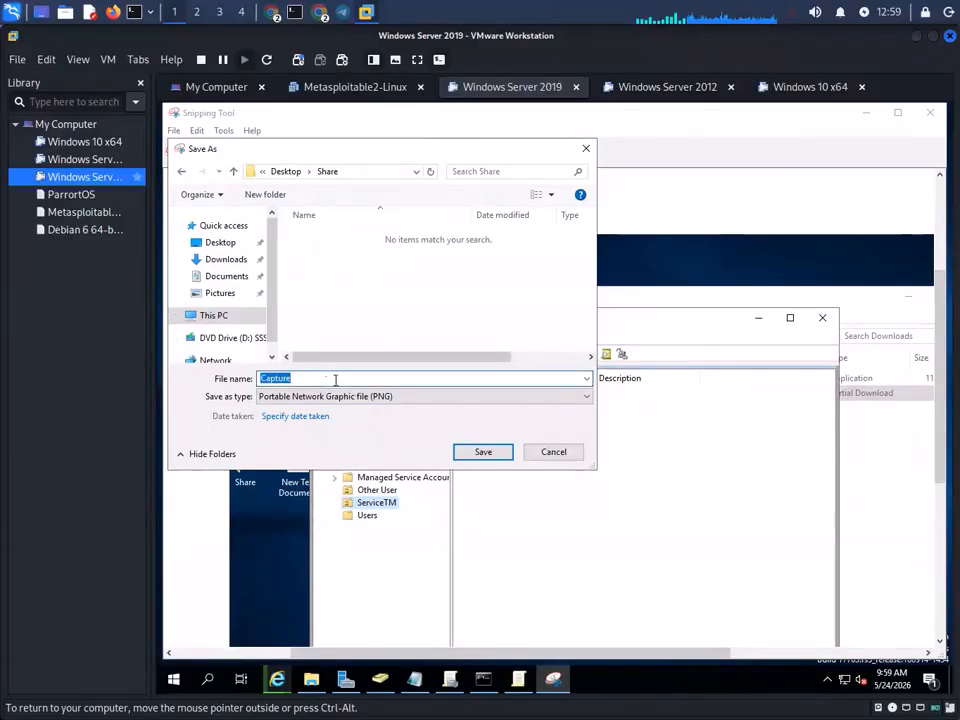
{"action": "type", "text": "Wellpaper"}
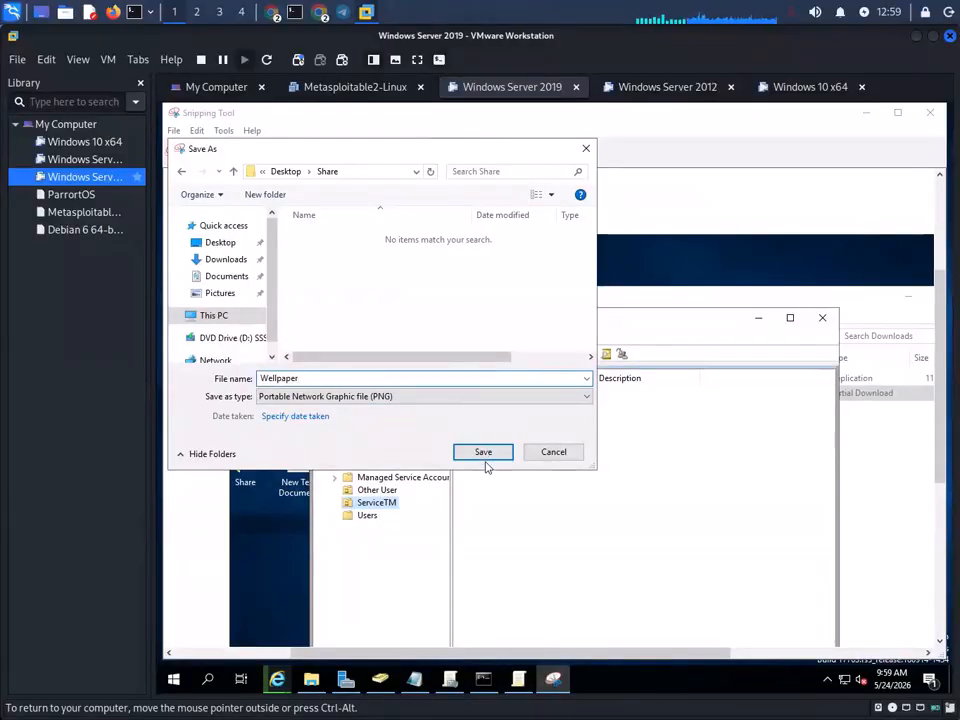
{"action": "left_click", "coordinate": [488, 453]}
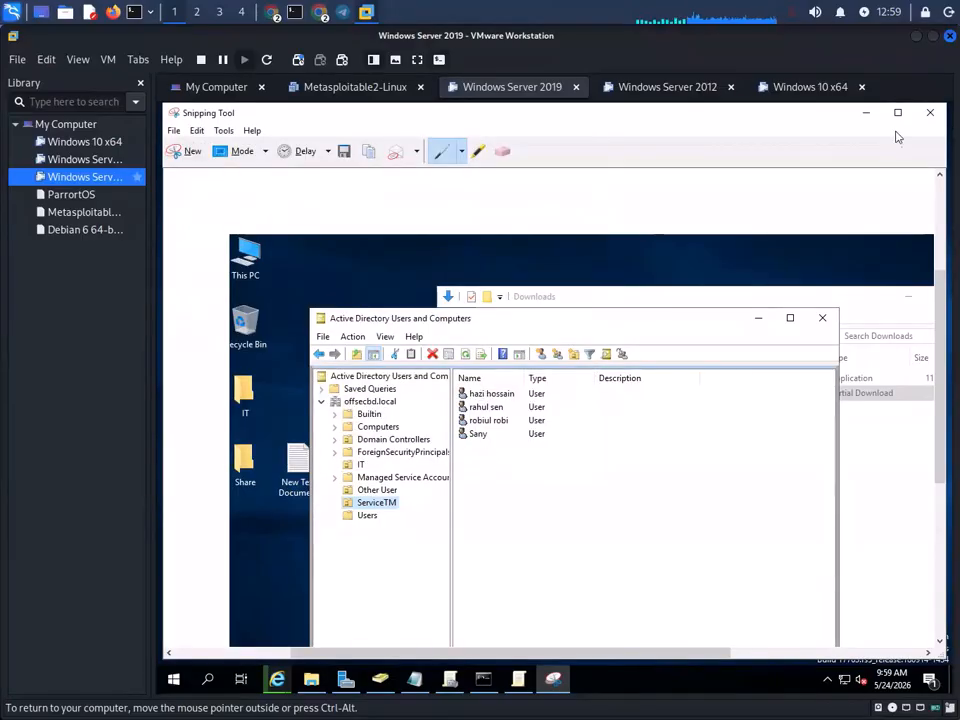
- Open Desktop\Share, preview Wellpaper.PNG (1096×692) in Paint, then select its full path in the address bar
{"action": "left_click", "coordinate": [930, 112]}
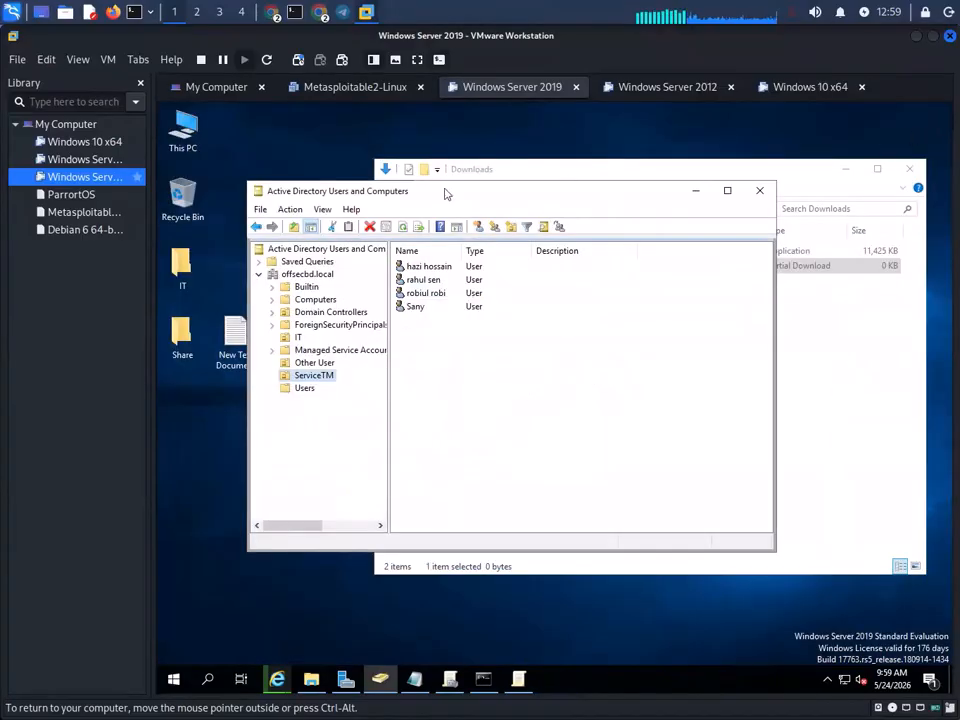
{"action": "double_click", "coordinate": [194, 340]}
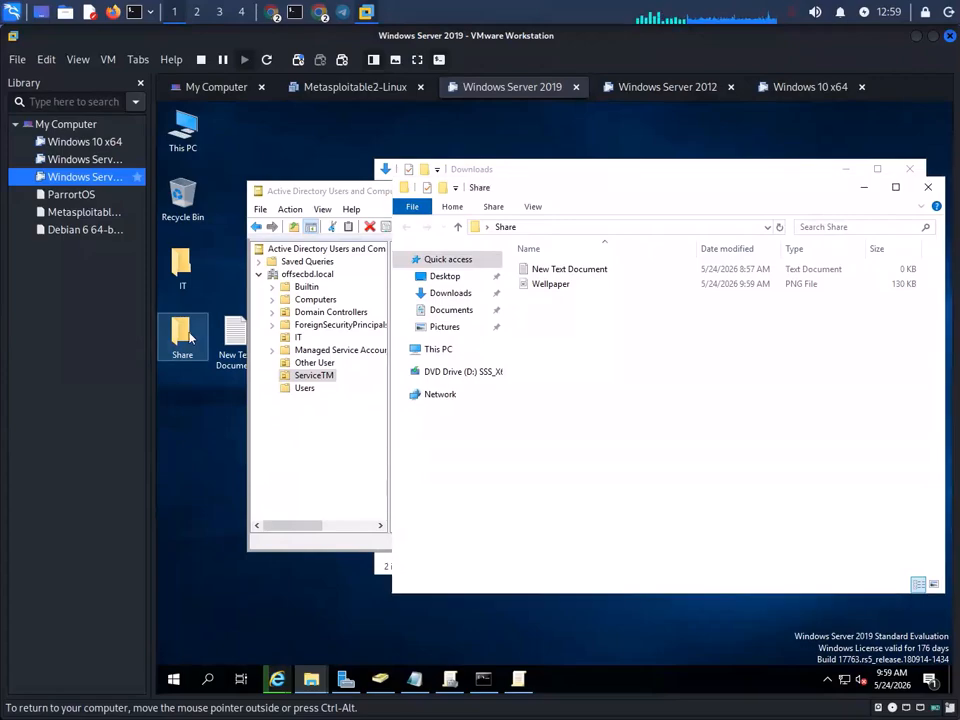
{"action": "left_click", "coordinate": [562, 285]}
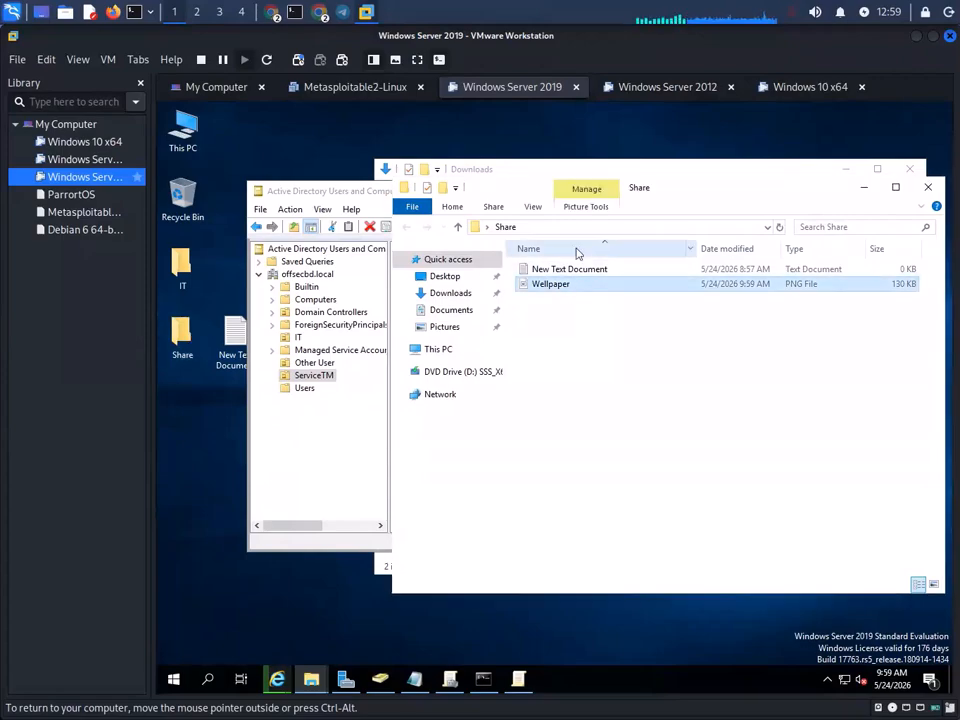
{"action": "left_click", "coordinate": [621, 227]}
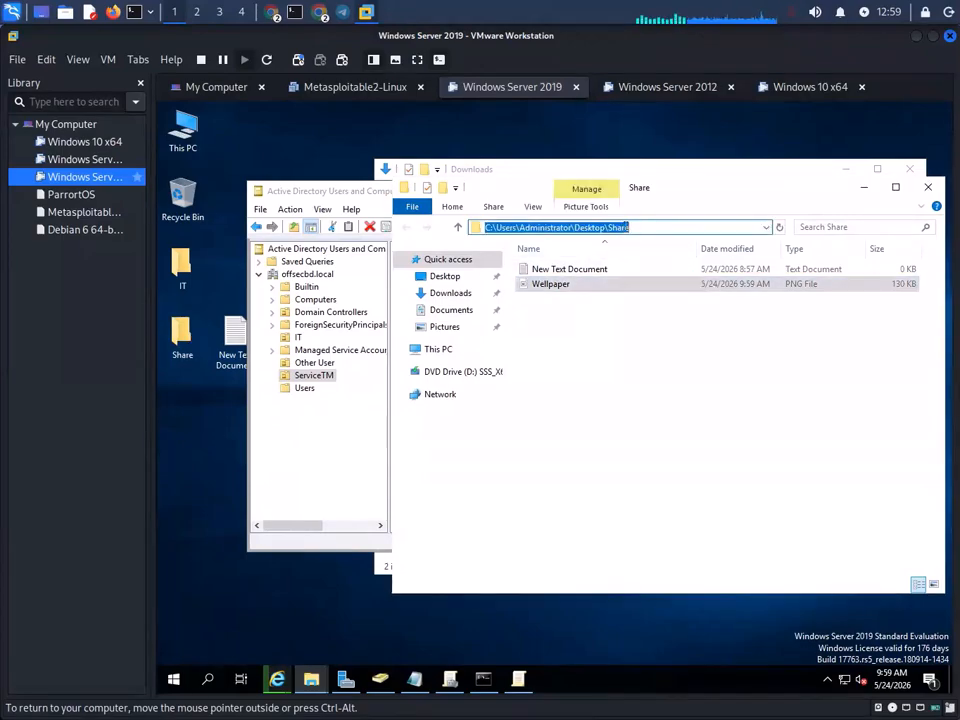
{"action": "left_click", "coordinate": [629, 227]}
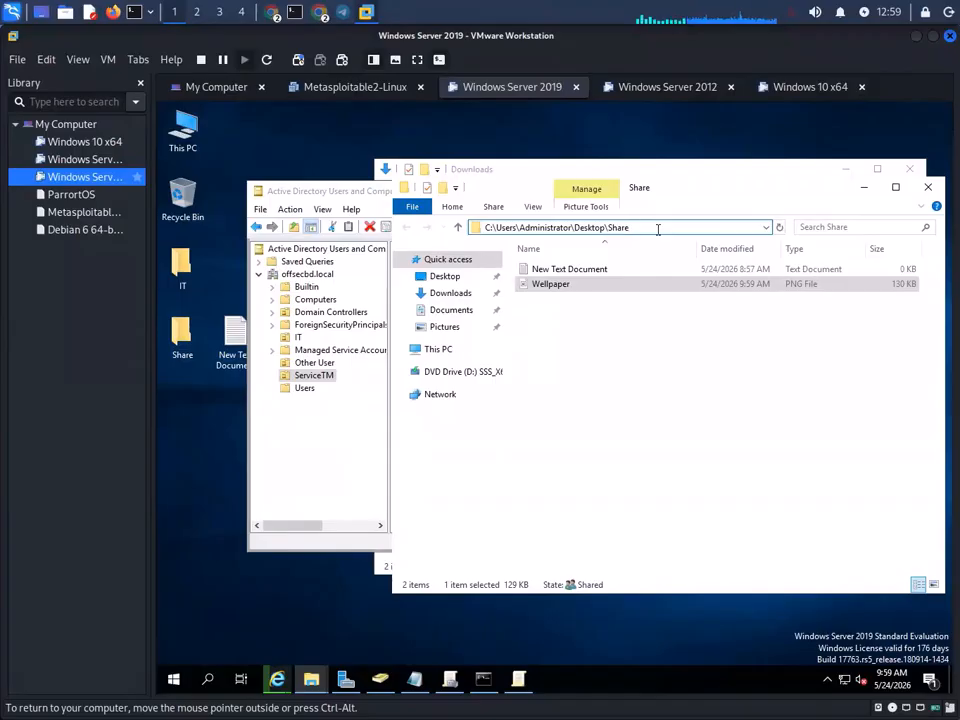
{"action": "type", "text": "\\"}
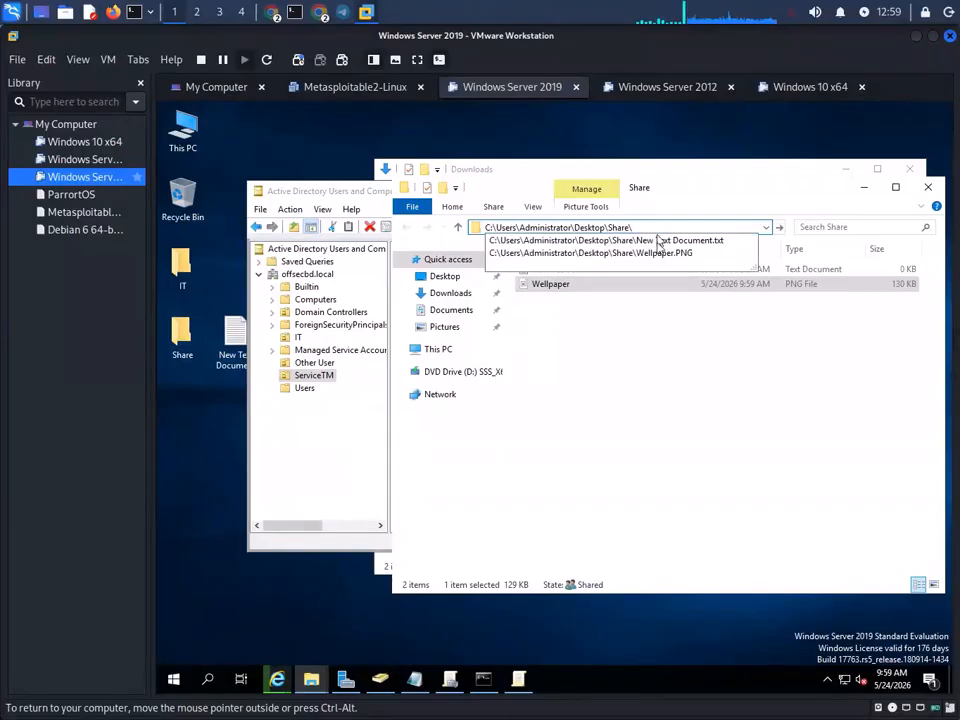
{"action": "left_click", "coordinate": [667, 254]}
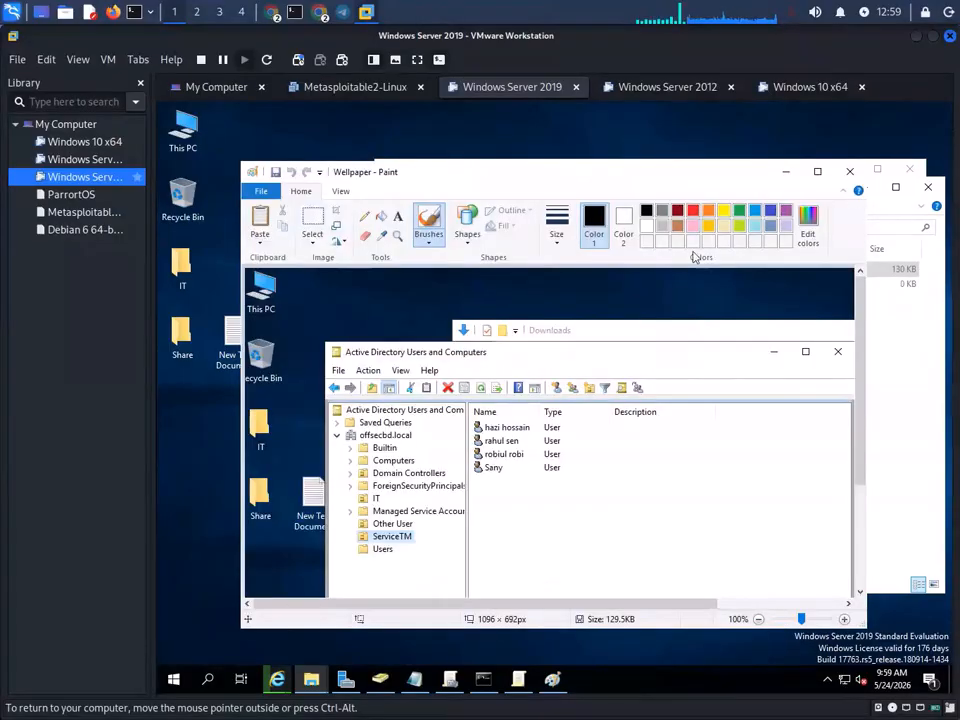
{"action": "left_click", "coordinate": [849, 171]}
{"action": "left_click", "coordinate": [635, 228]}
{"action": "left_click_drag", "start_coordinate": [706, 227], "coordinate": [601, 227]}
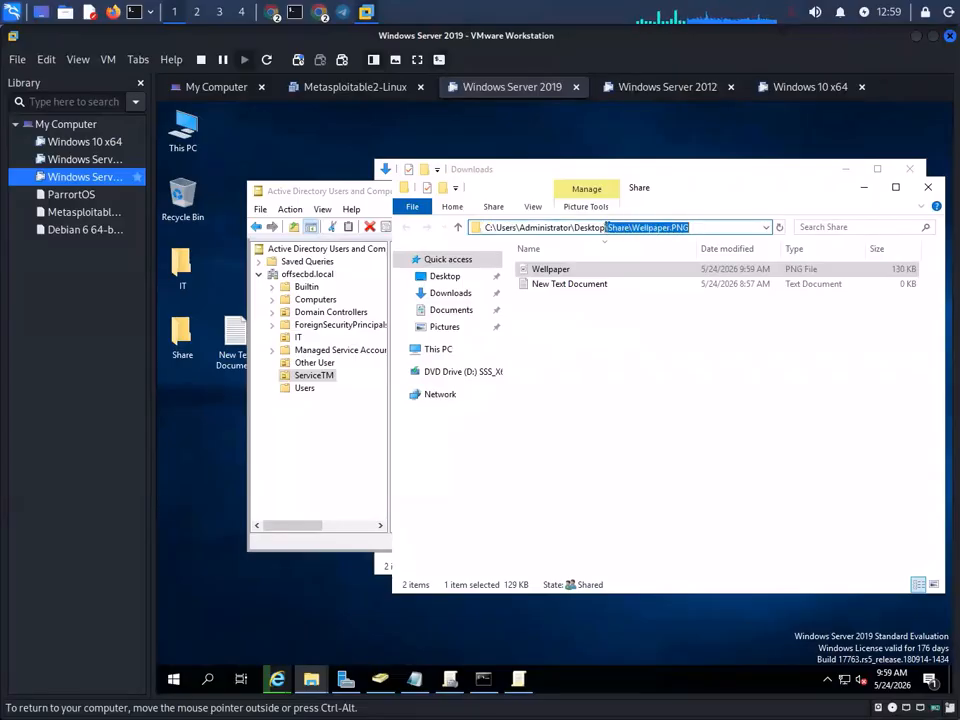
- Copy the Wellpaper.PNG path and set the Desktop Wallpaper policy to Enabled
{"action": "right_click", "coordinate": [645, 228]}
{"action": "left_click", "coordinate": [666, 268]}
{"action": "left_click", "coordinate": [523, 686]}
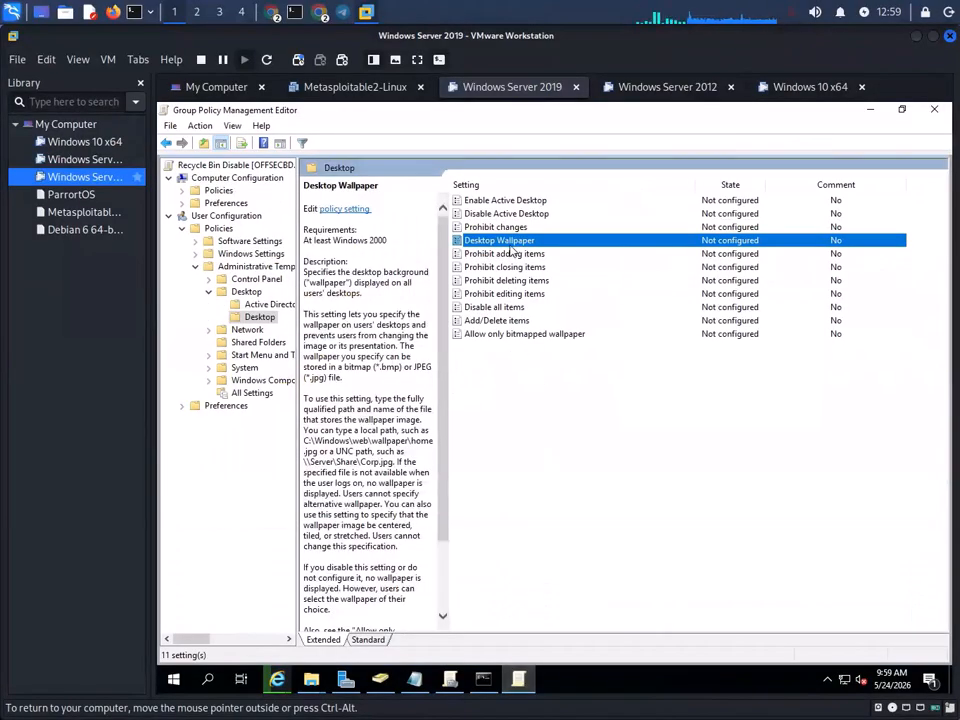
{"action": "double_click", "coordinate": [505, 241]}
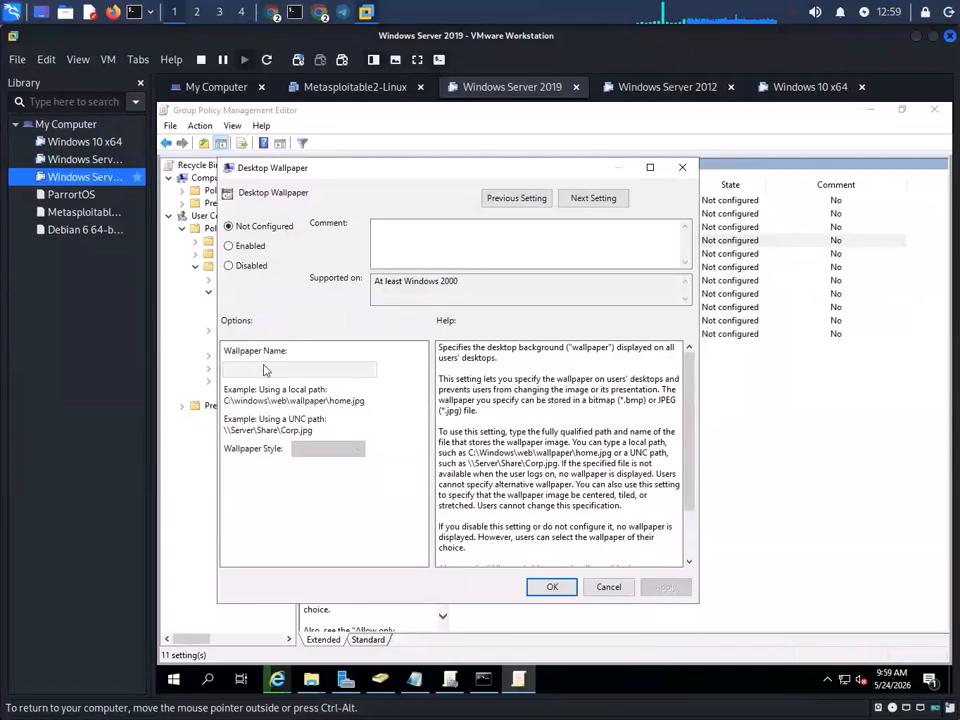
{"action": "left_click", "coordinate": [238, 246]}
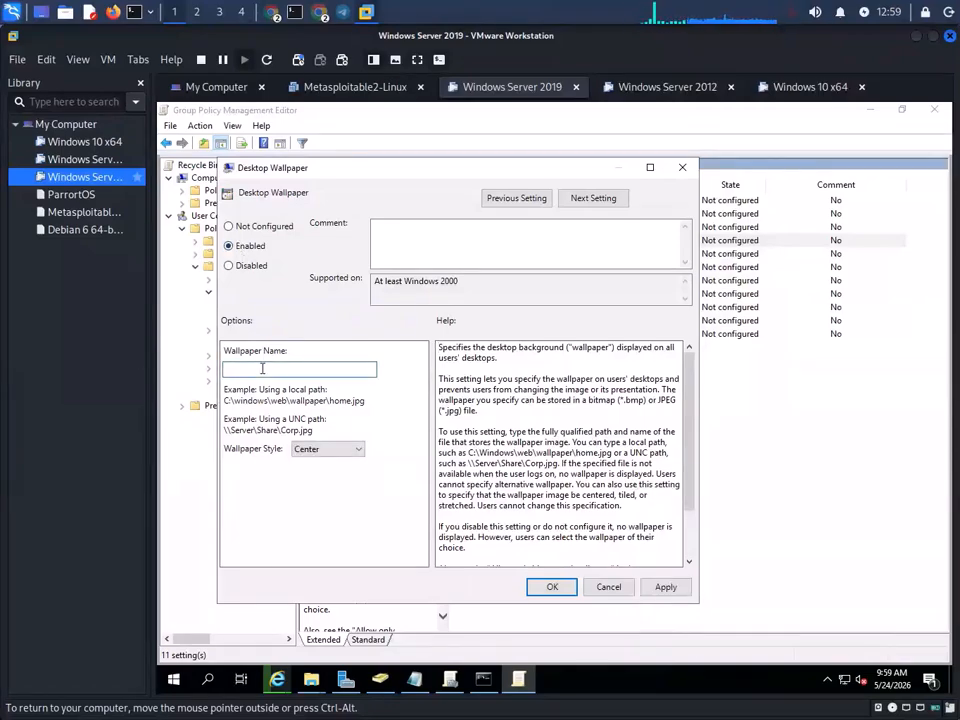
- Close the Downloads window and recopy the full Share\Wellpaper.PNG path for the wallpaper name
{"action": "right_click", "coordinate": [262, 368]}
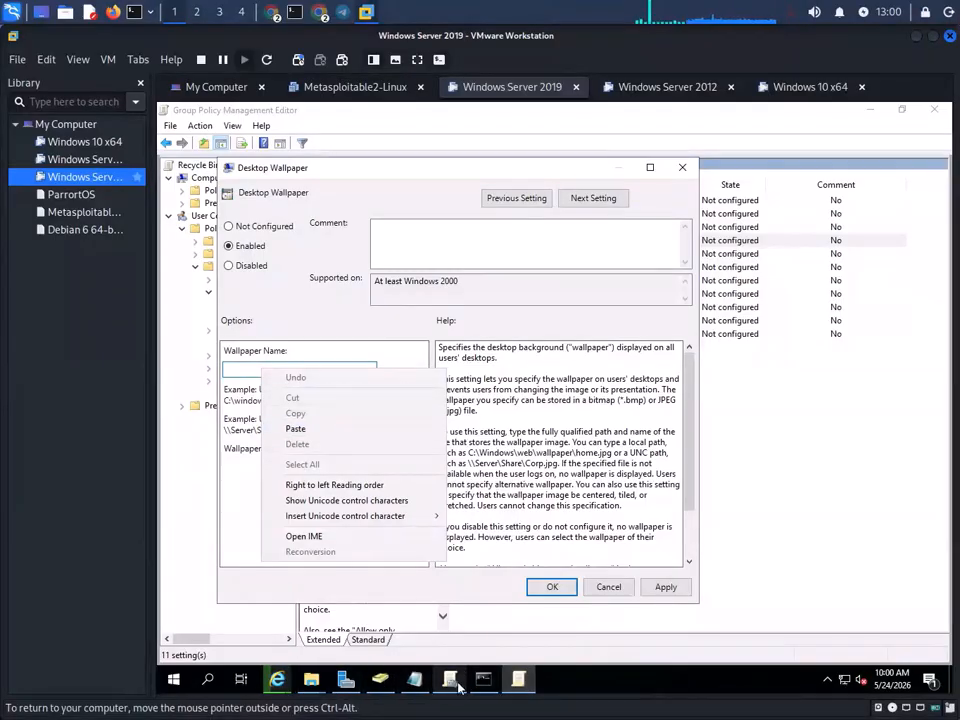
{"action": "left_click", "coordinate": [311, 679]}
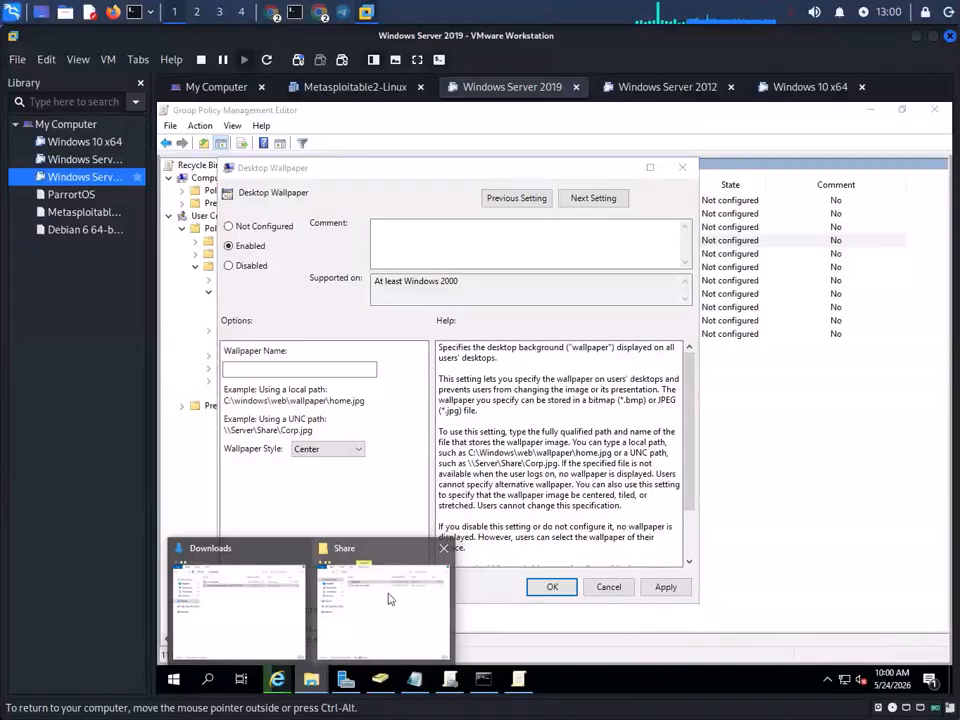
{"action": "mouse_move", "coordinate": [311, 679]}
{"action": "left_click", "coordinate": [292, 615]}
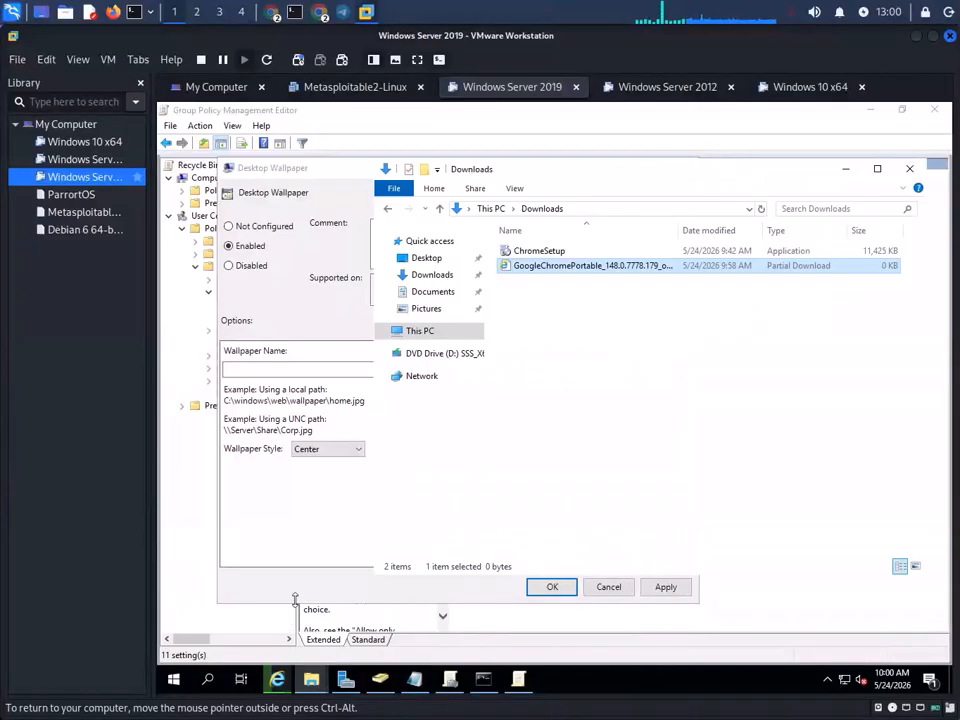
{"action": "left_click", "coordinate": [926, 169]}
{"action": "left_click", "coordinate": [311, 679]}
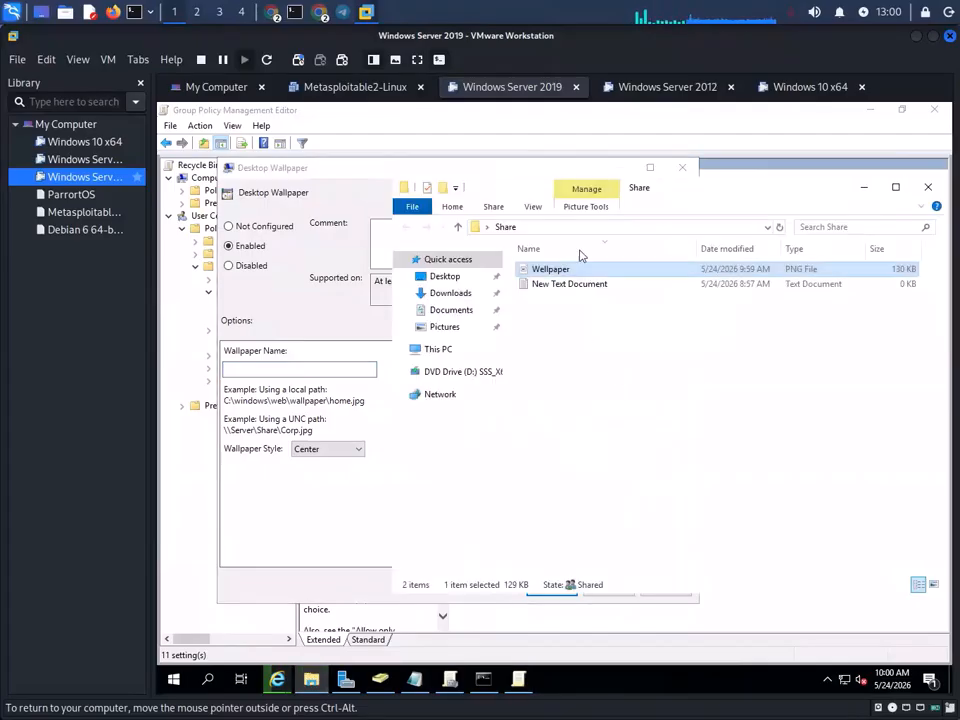
{"action": "left_click", "coordinate": [651, 229]}
{"action": "left_click_drag", "start_coordinate": [714, 225], "coordinate": [454, 224]}
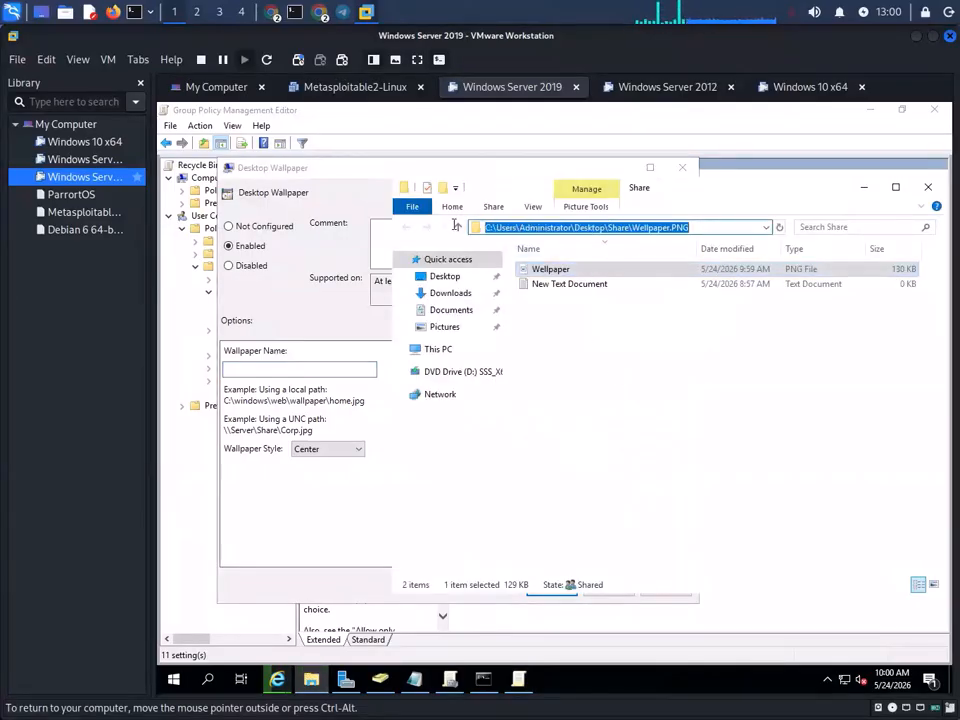
{"action": "right_click", "coordinate": [533, 228]}
{"action": "left_click", "coordinate": [574, 267]}
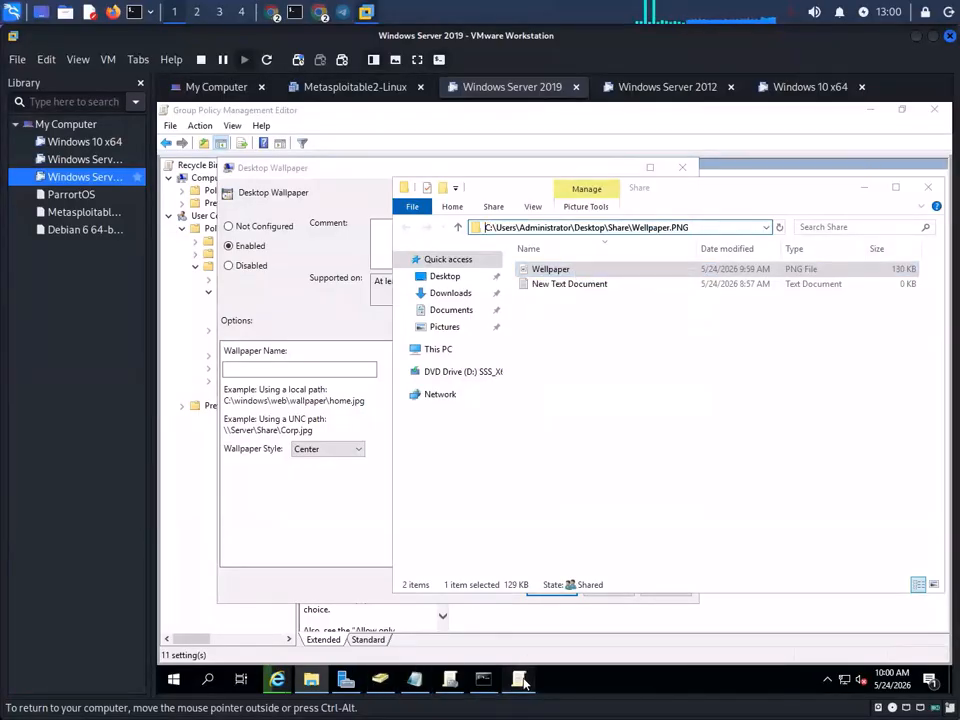
{"action": "left_click", "coordinate": [380, 500]}
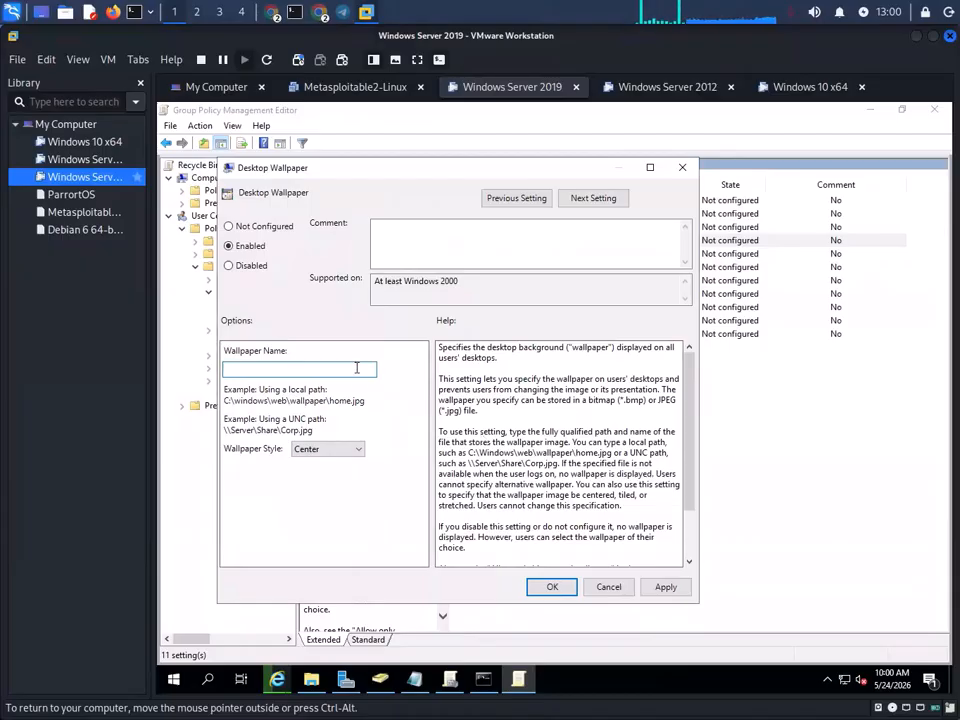
- Paste the Share\Wellpaper.PNG path as Wallpaper Name, keep Center style, apply, and minimize the editor
{"action": "key", "text": "ctrl+v"}
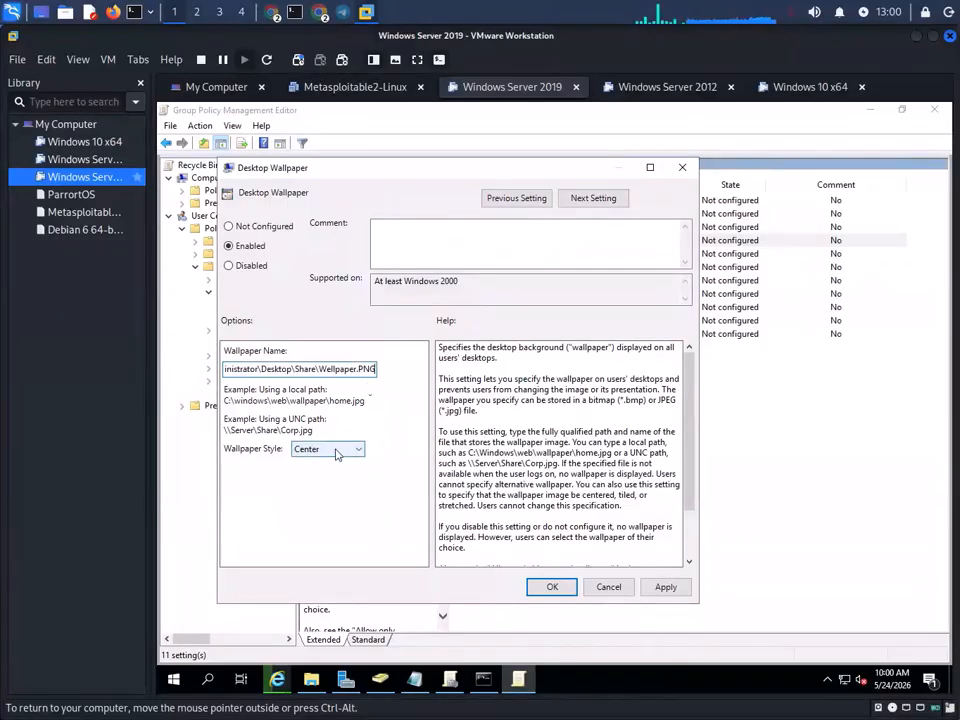
{"action": "left_click", "coordinate": [337, 452]}
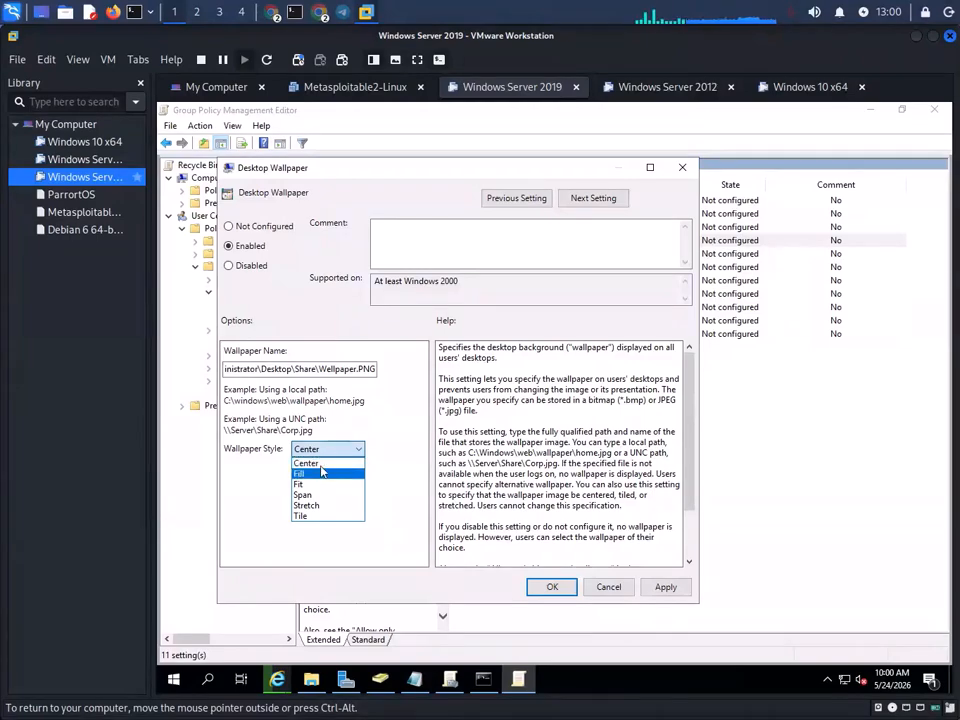
{"action": "left_click", "coordinate": [358, 450]}
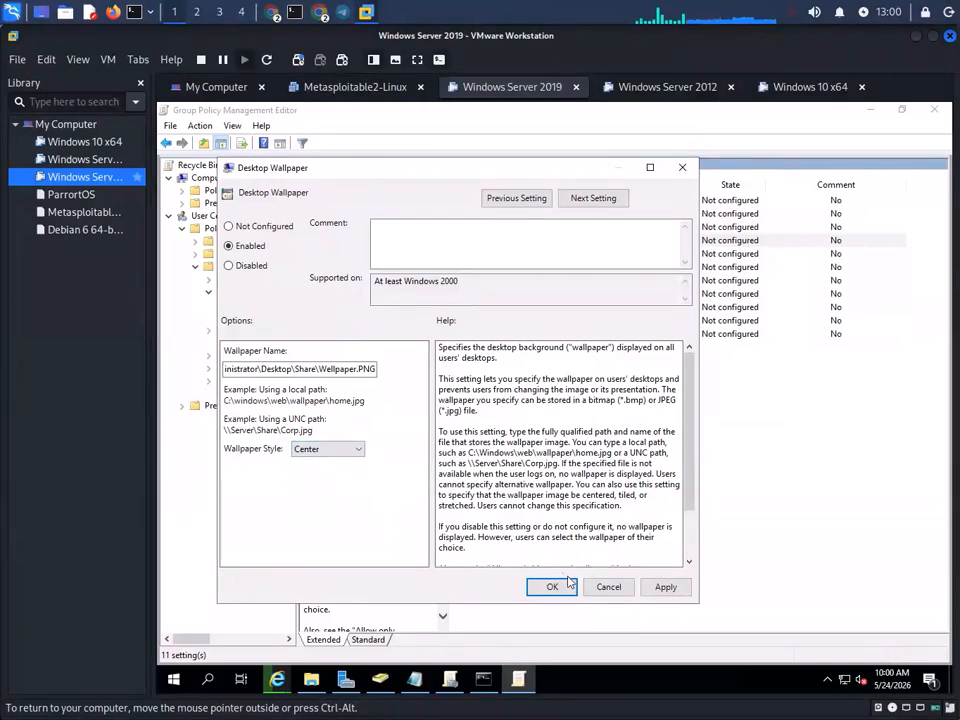
{"action": "left_click", "coordinate": [351, 453]}
{"action": "left_click", "coordinate": [328, 463]}
{"action": "left_click", "coordinate": [665, 588]}
{"action": "left_click", "coordinate": [551, 586]}
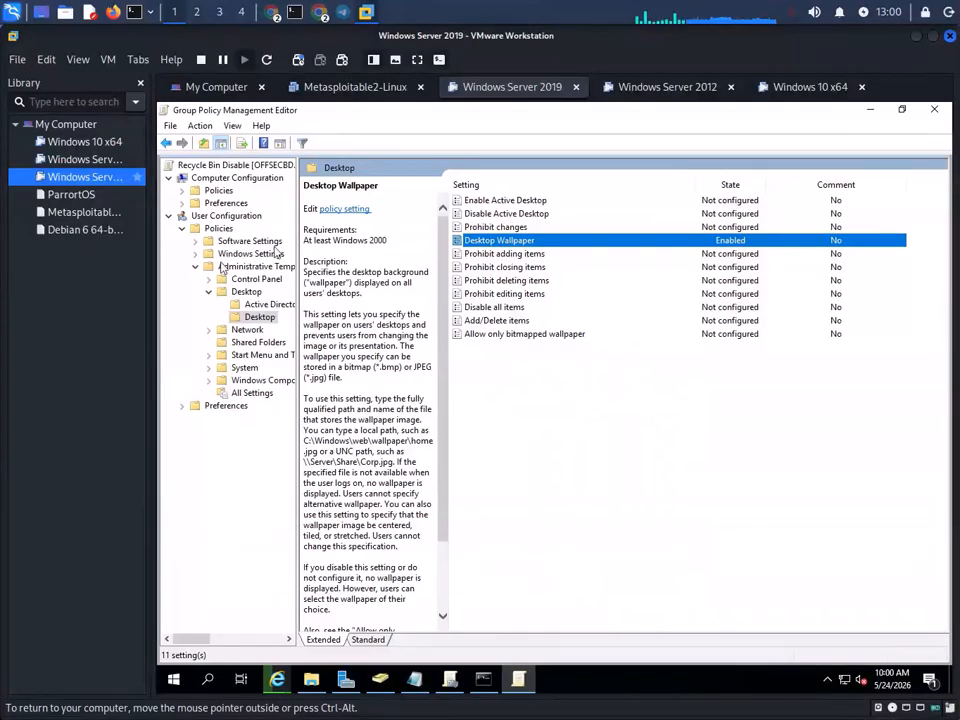
{"action": "left_click", "coordinate": [869, 110]}
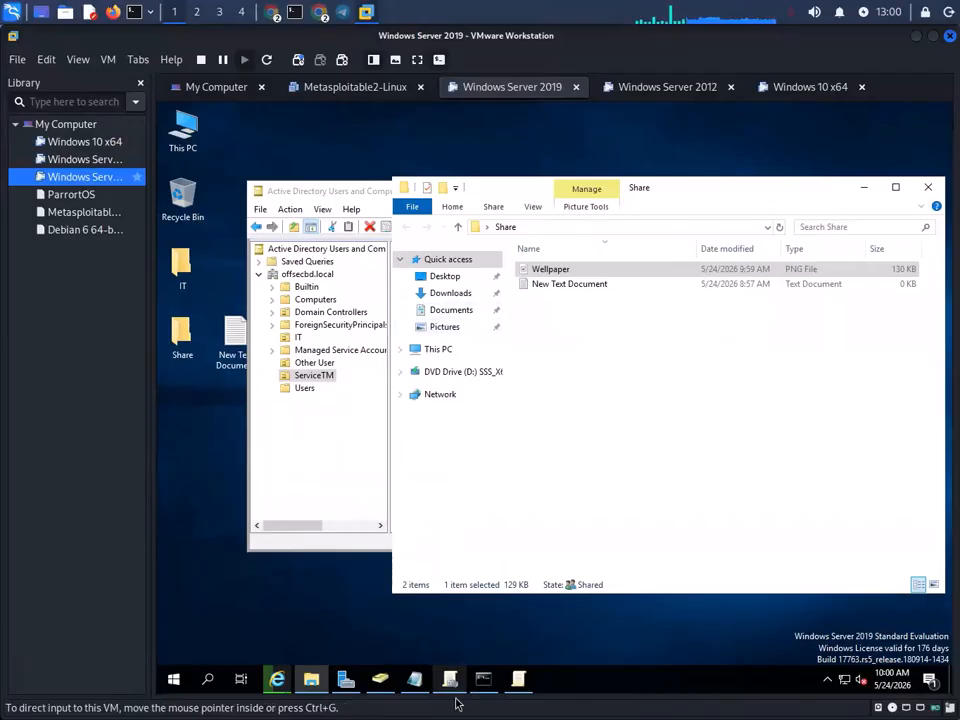
- Under offsecbd.local, create and link a new GPO named 'Display Wellpaper'
{"action": "left_click", "coordinate": [519, 680]}
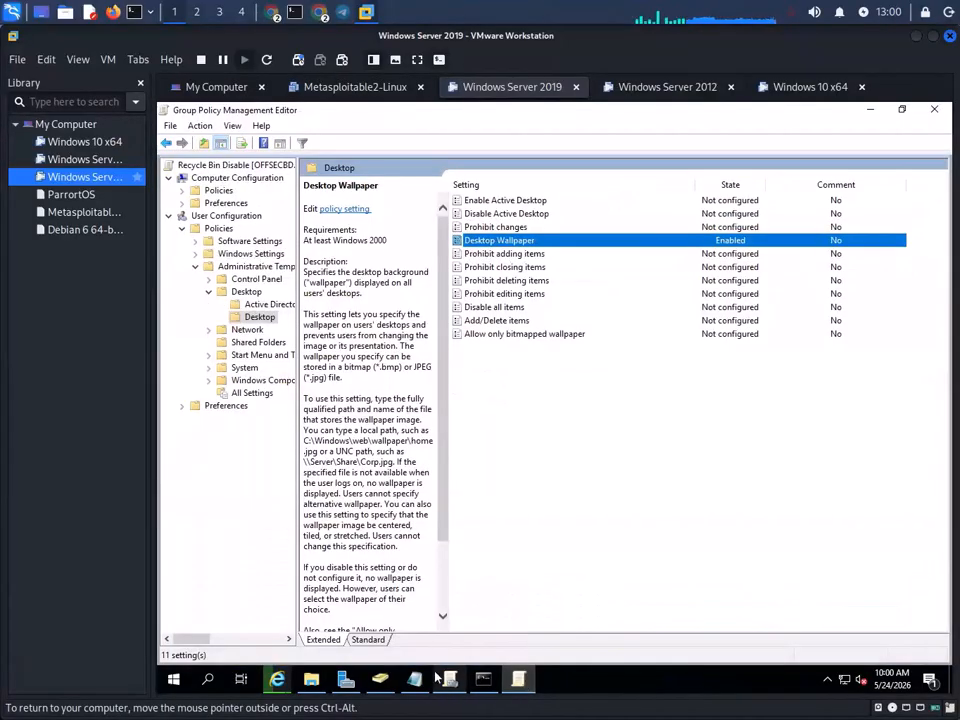
{"action": "left_click", "coordinate": [446, 679]}
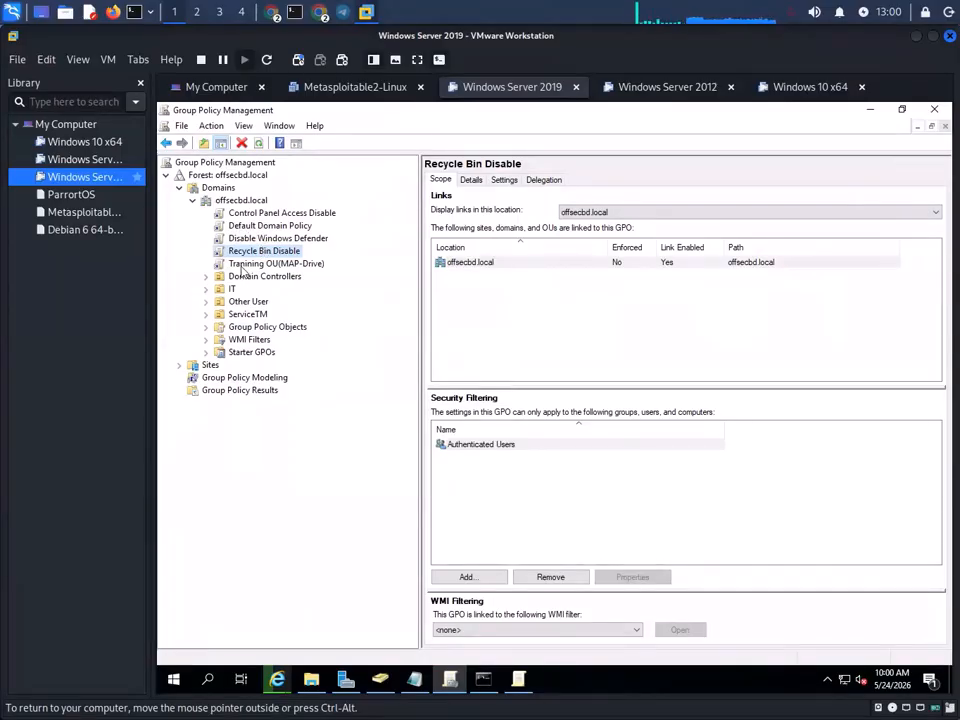
{"action": "left_click", "coordinate": [256, 315]}
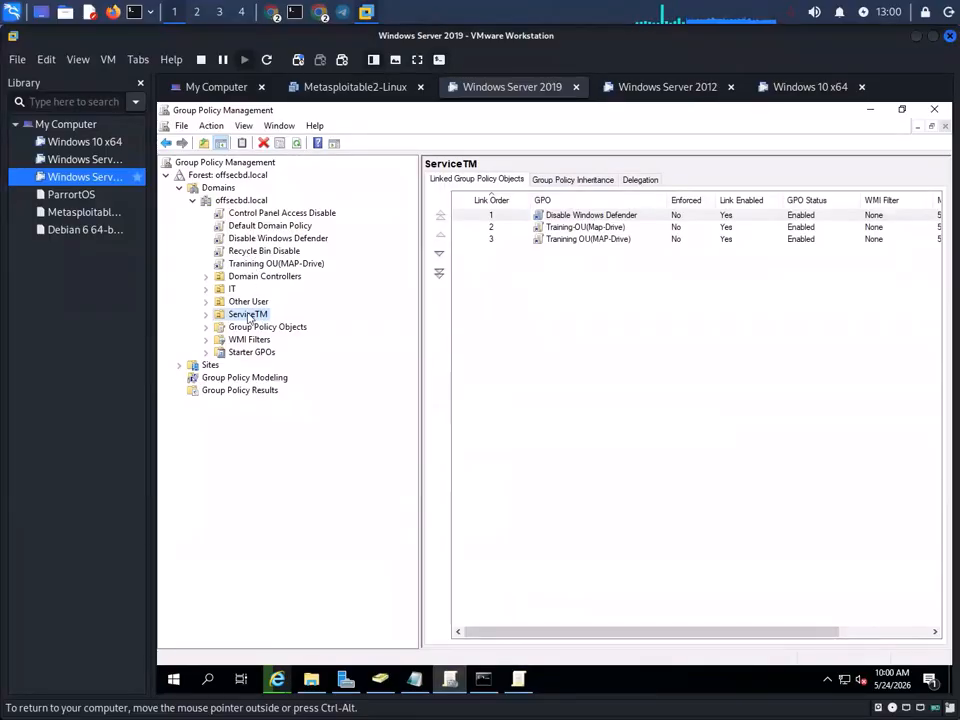
{"action": "right_click", "coordinate": [230, 190]}
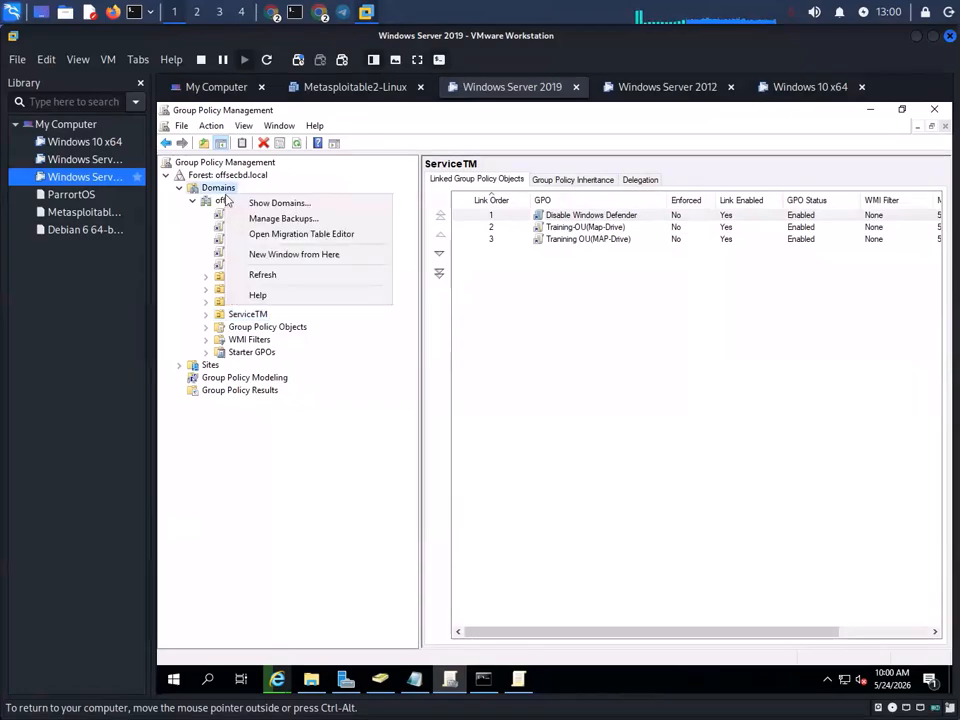
{"action": "left_click", "coordinate": [221, 203]}
{"action": "right_click", "coordinate": [250, 200]}
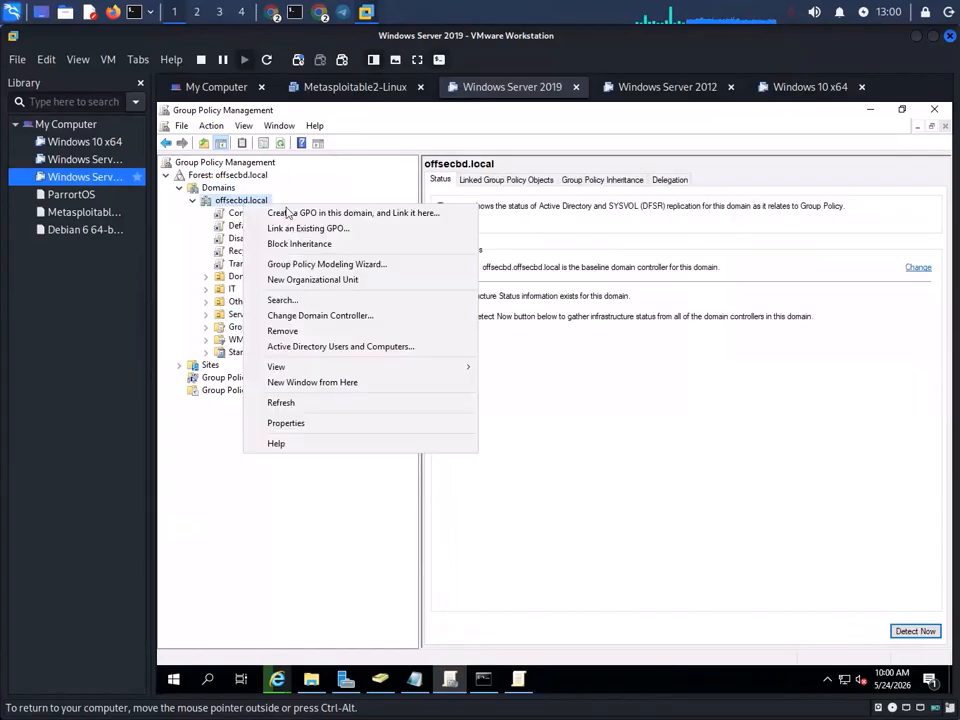
{"action": "left_click", "coordinate": [345, 213]}
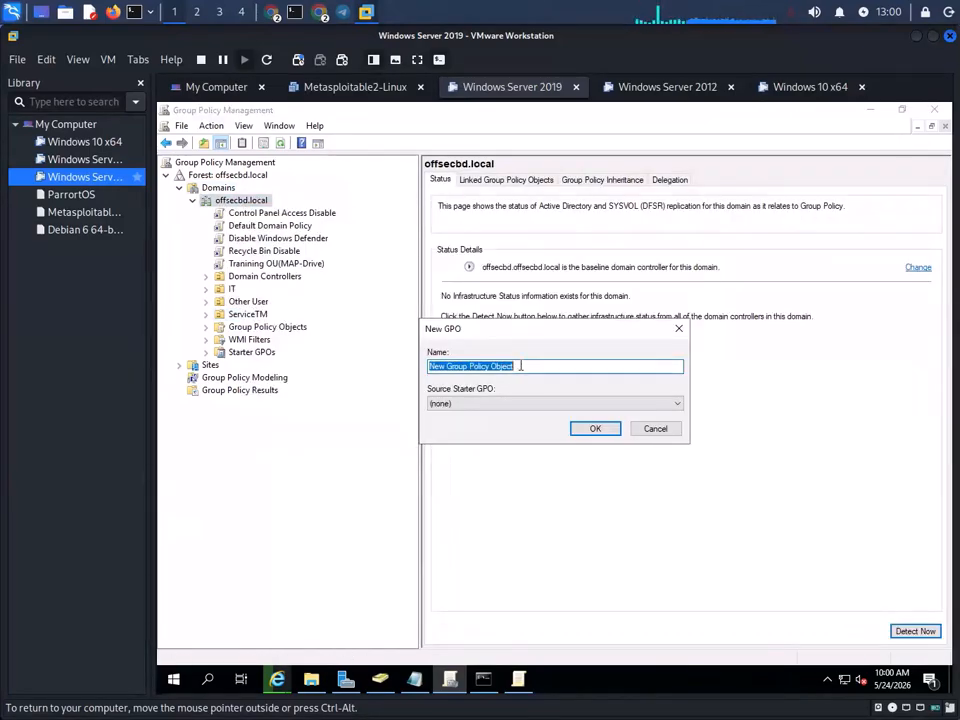
{"action": "type", "text": "Display Wellpaper"}
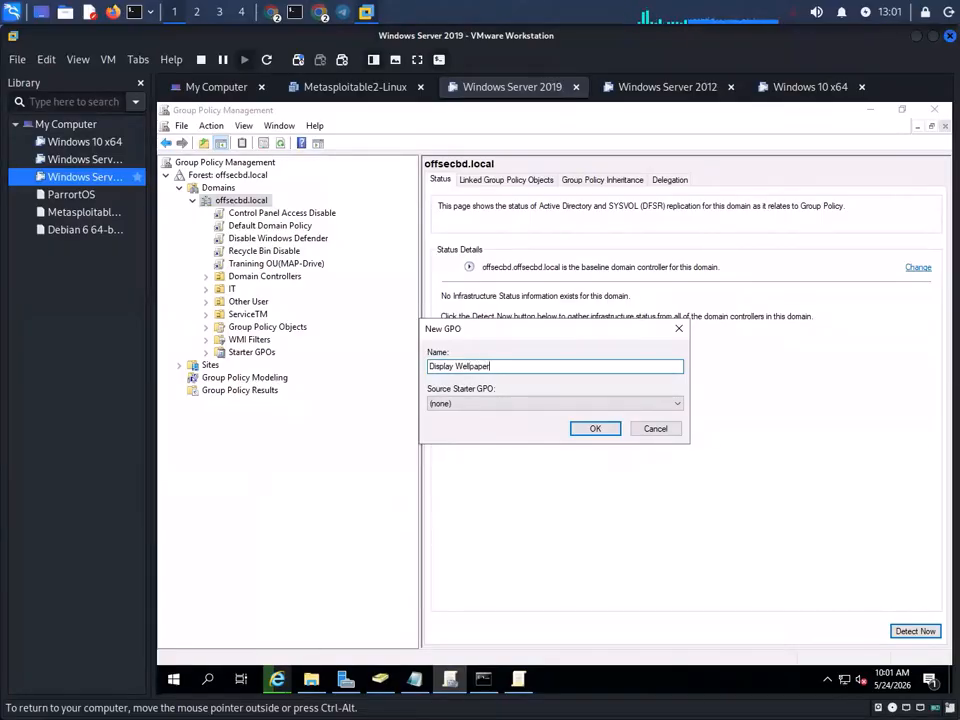
{"action": "left_click", "coordinate": [596, 429]}
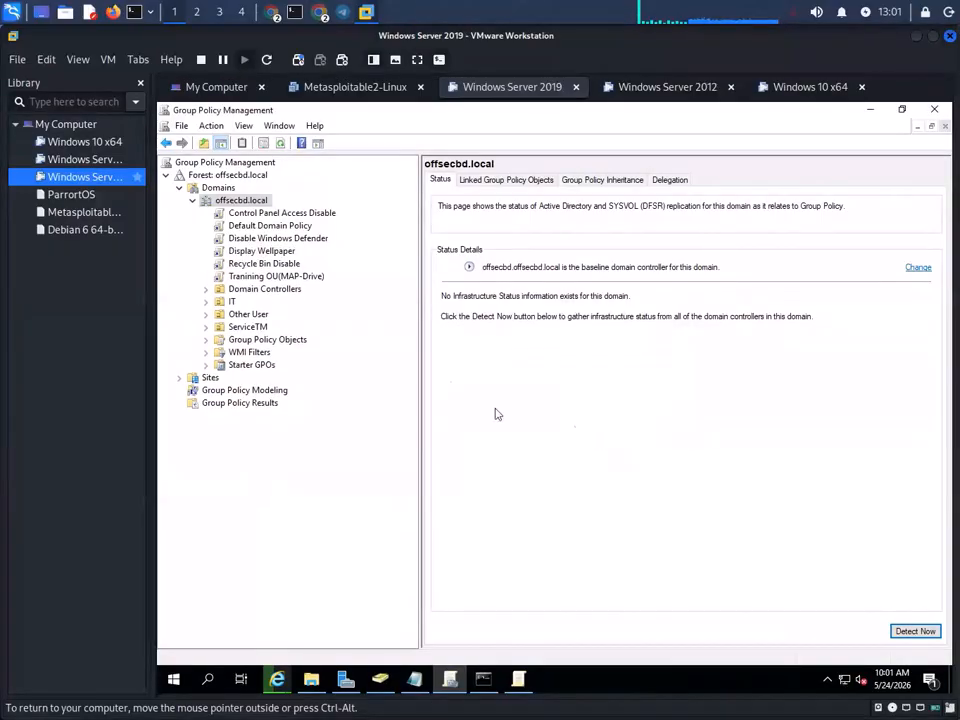
- Edit the GPO and navigate to User Configuration > Policies > Administrative Templates > Desktop > Desktop Wallpaper
{"action": "right_click", "coordinate": [273, 266]}
{"action": "left_click", "coordinate": [334, 276]}
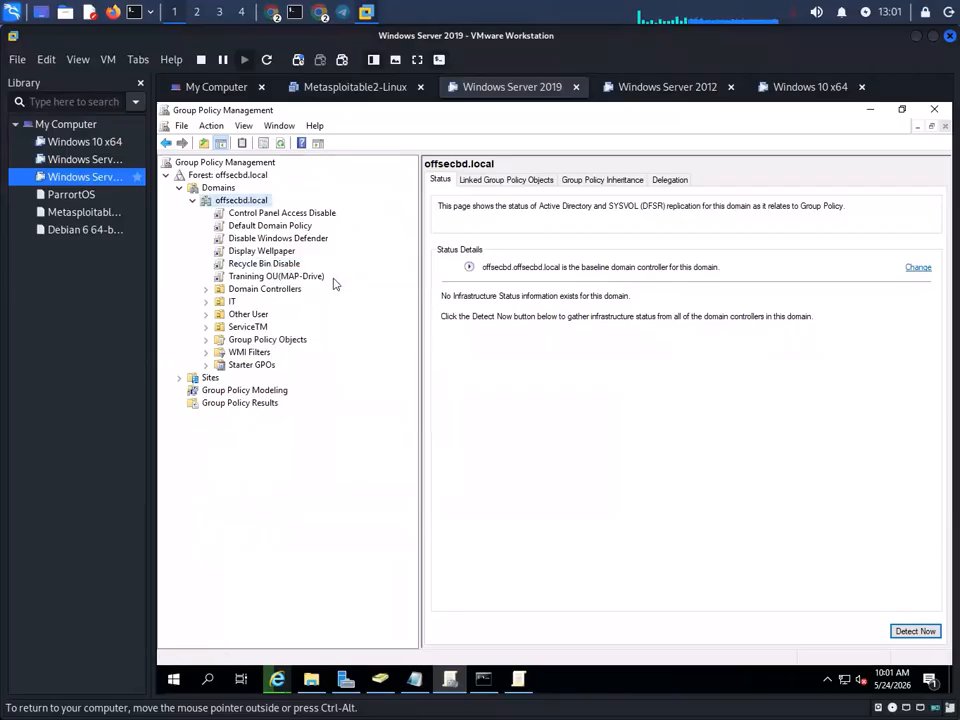
{"action": "double_click", "coordinate": [285, 299]}
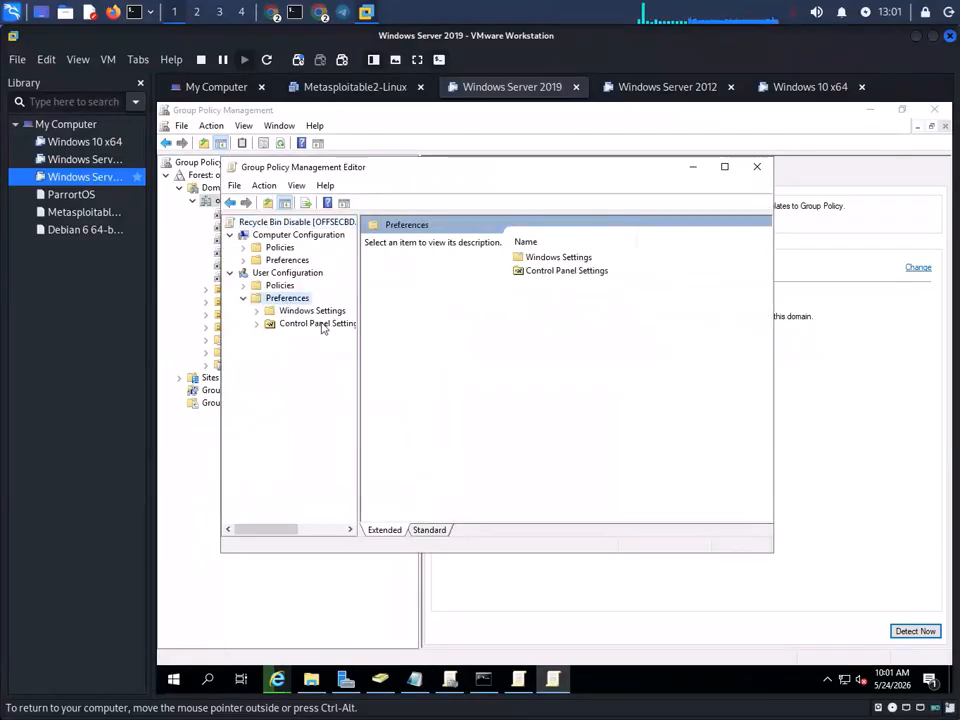
{"action": "double_click", "coordinate": [282, 287]}
{"action": "double_click", "coordinate": [300, 322]}
{"action": "left_click", "coordinate": [312, 350]}
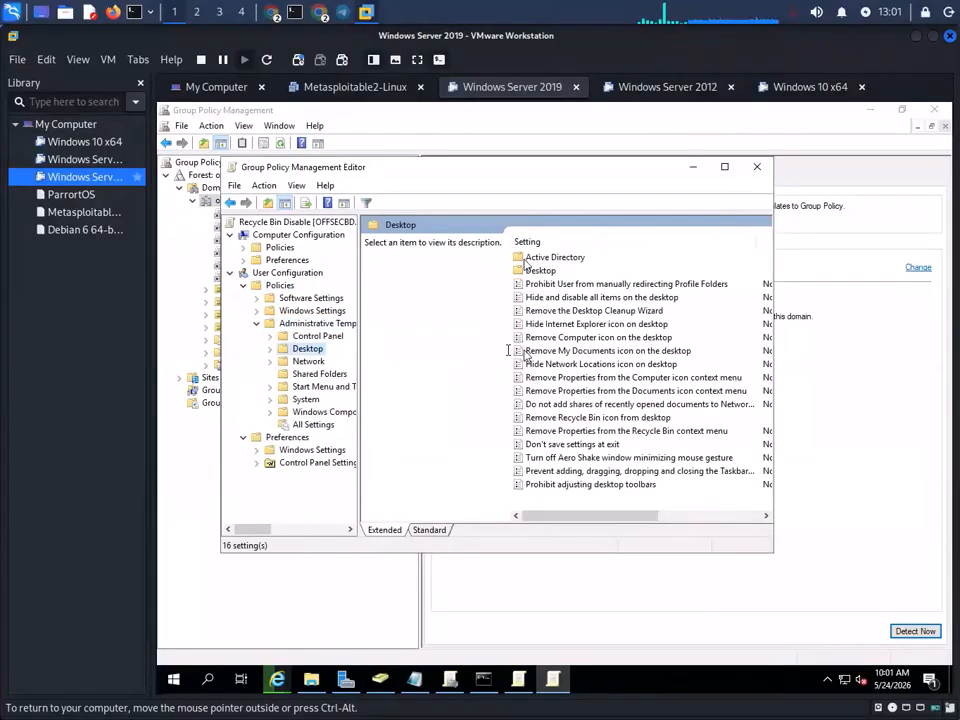
{"action": "double_click", "coordinate": [537, 270]}
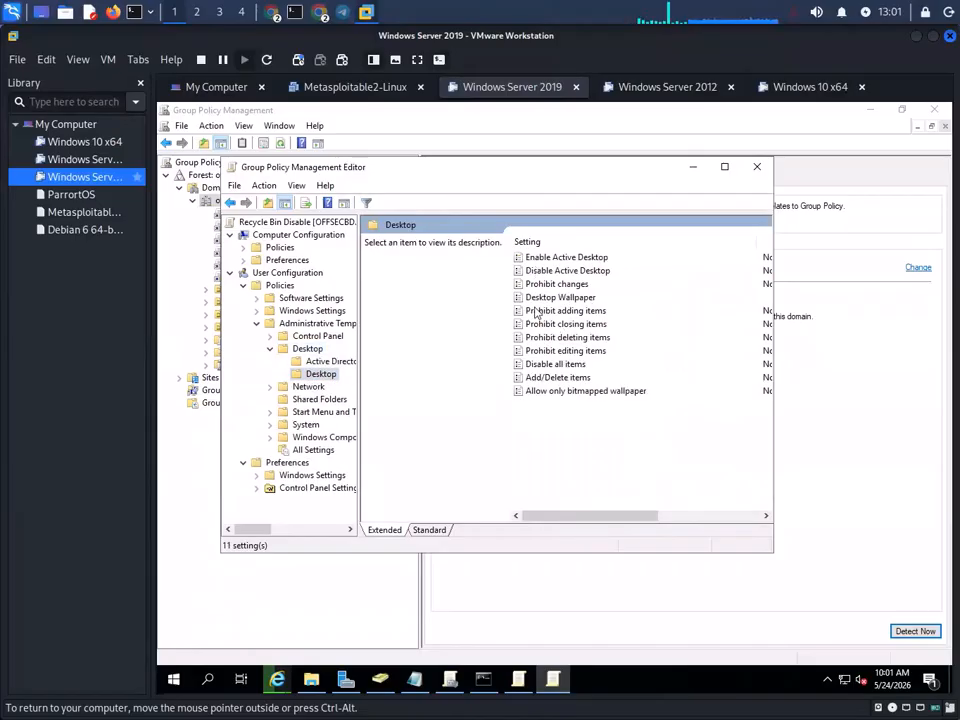
{"action": "left_click", "coordinate": [546, 299]}
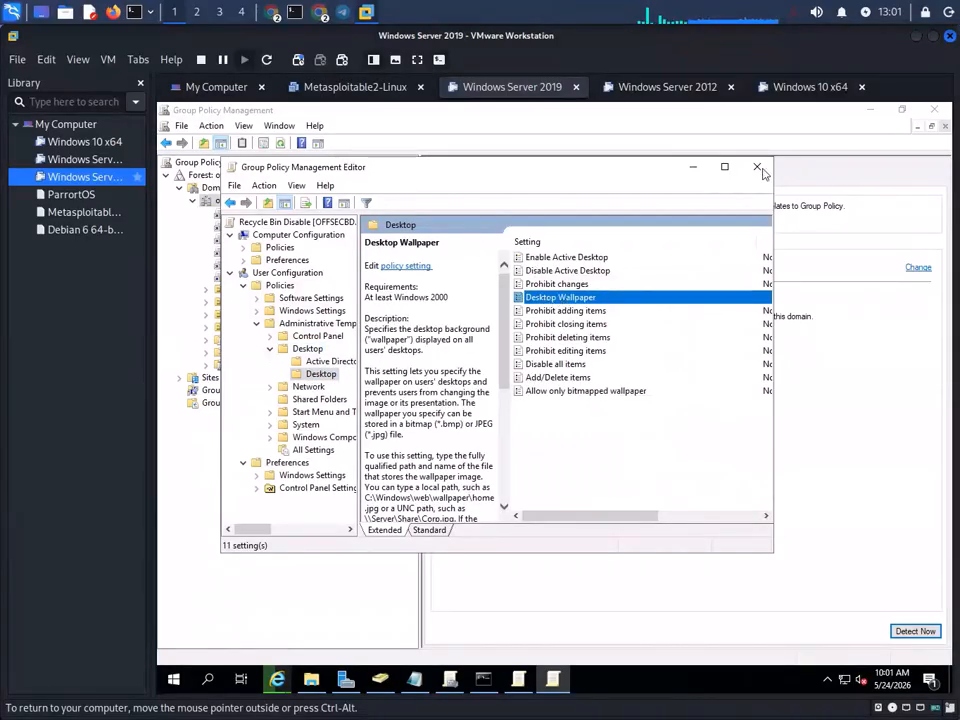
- Save Desktop Wallpaper enabled with the Share image path and Center style, then close the editor
{"action": "left_click", "coordinate": [725, 168]}
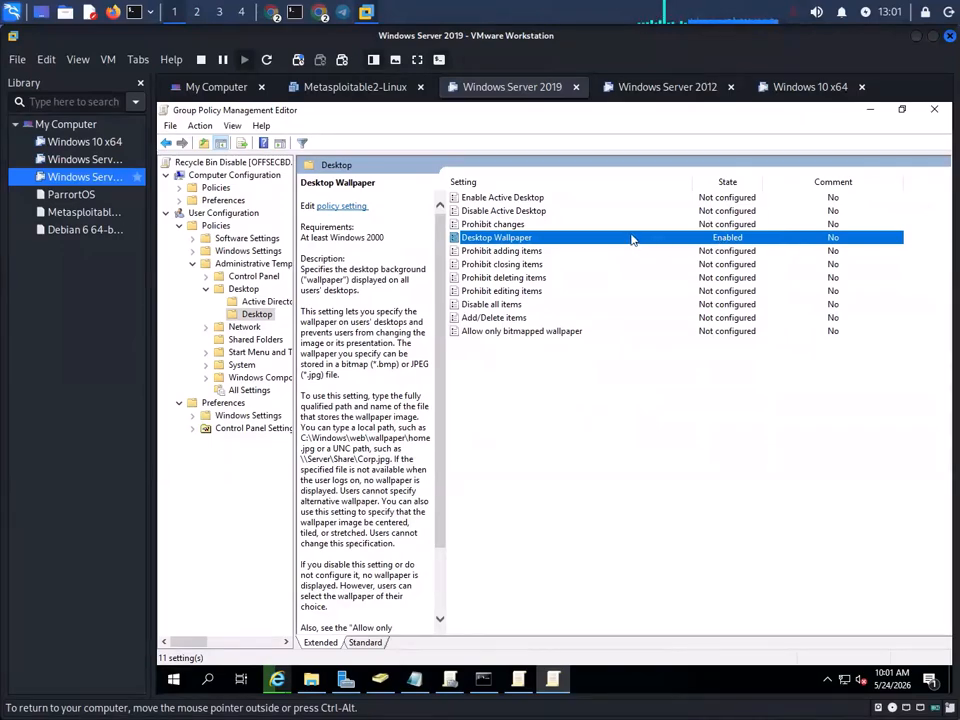
{"action": "double_click", "coordinate": [631, 239]}
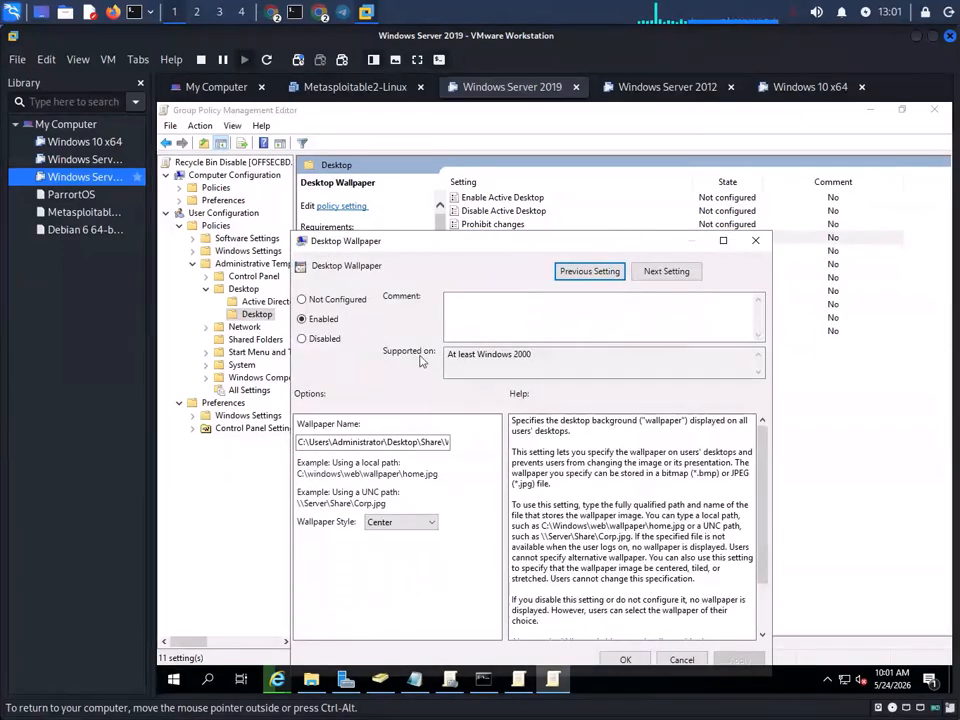
{"action": "left_click", "coordinate": [625, 659]}
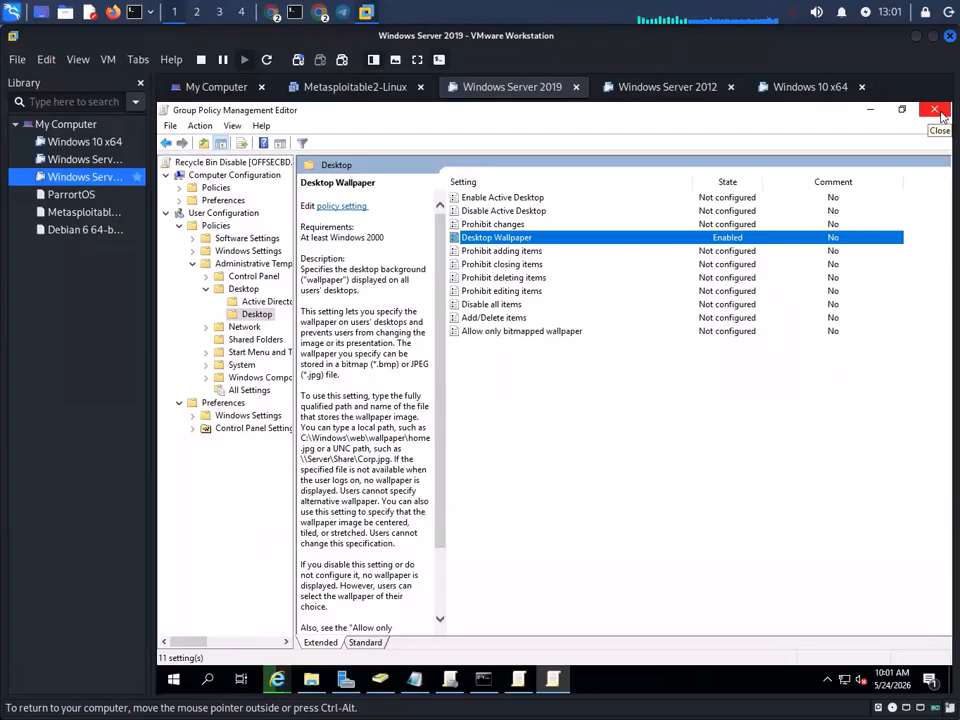
{"action": "left_click", "coordinate": [935, 110]}
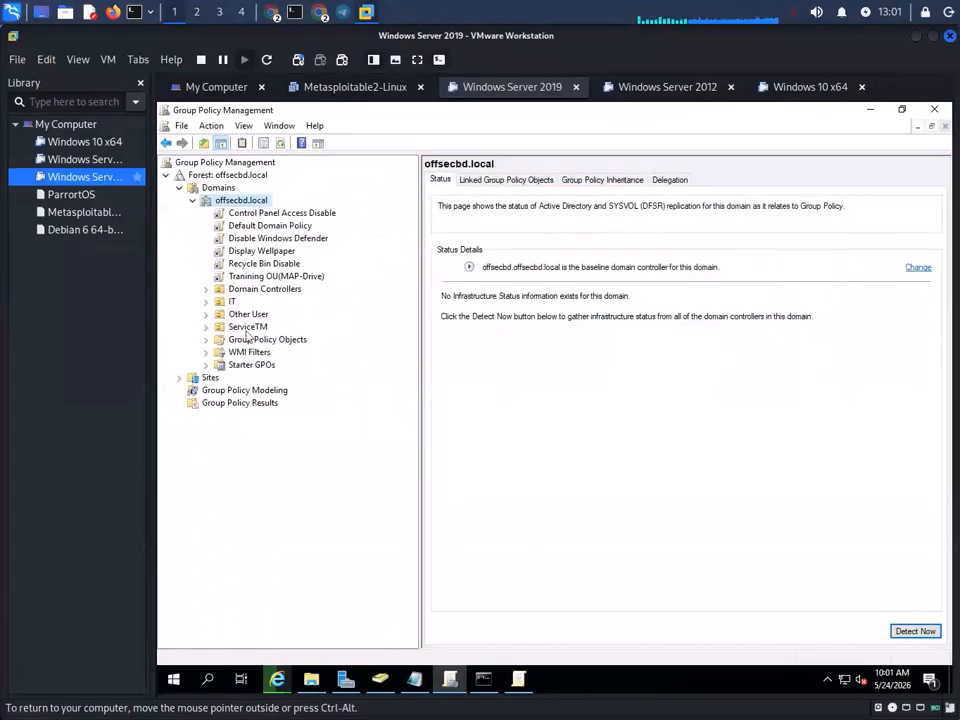
- Link the existing Display Wellpaper GPO to the ServiceTM OU
{"action": "right_click", "coordinate": [244, 330]}
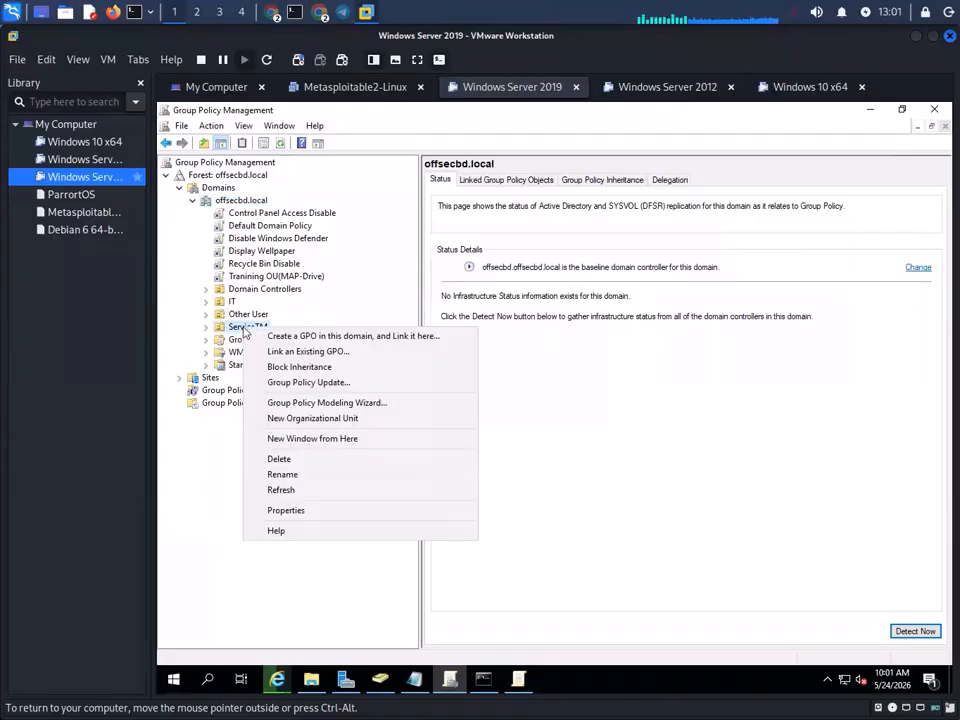
{"action": "left_click", "coordinate": [306, 351]}
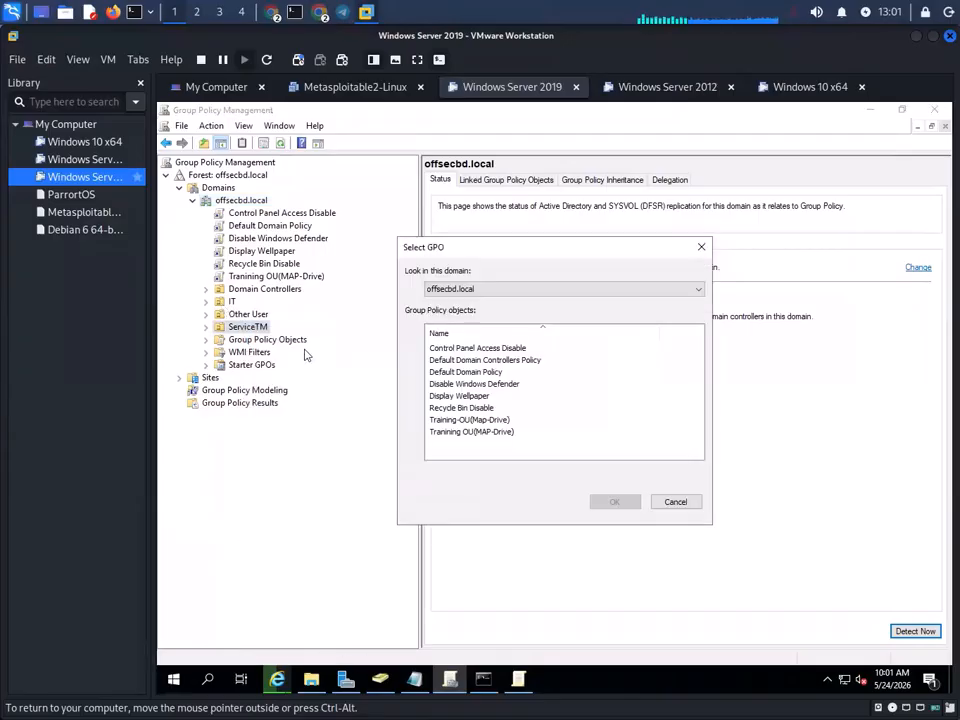
{"action": "left_click", "coordinate": [461, 398]}
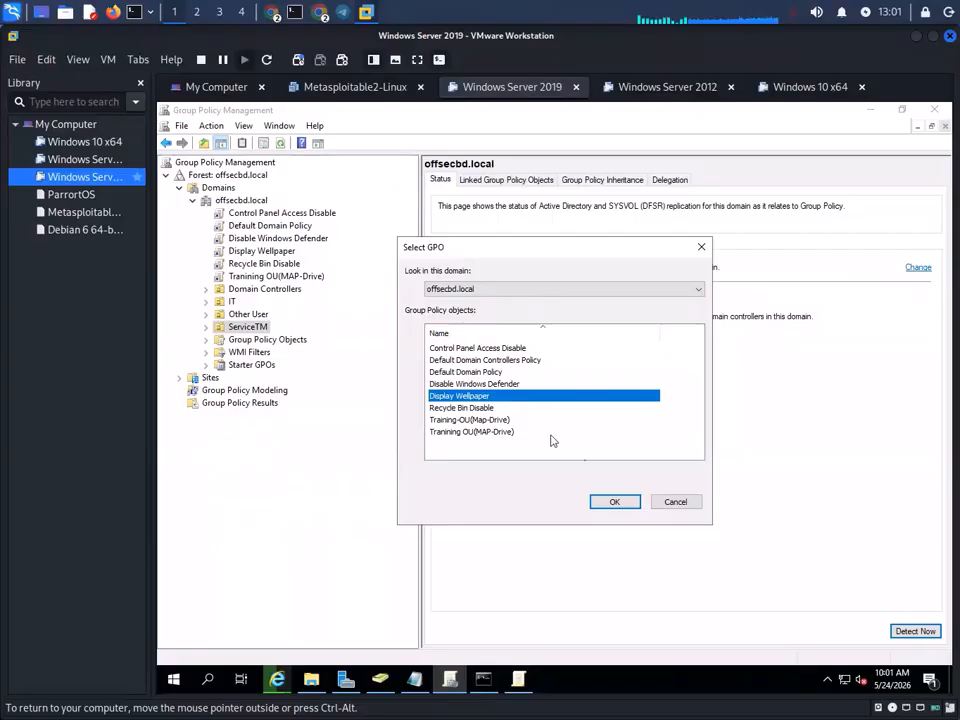
{"action": "left_click", "coordinate": [614, 502]}
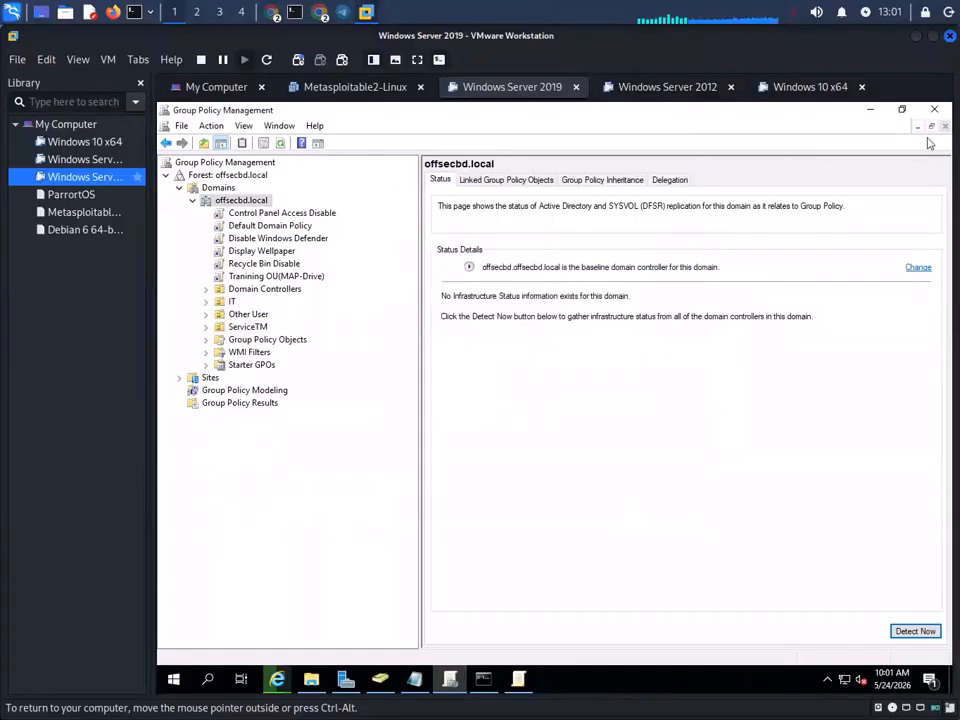
{"action": "double_click", "coordinate": [247, 327]}
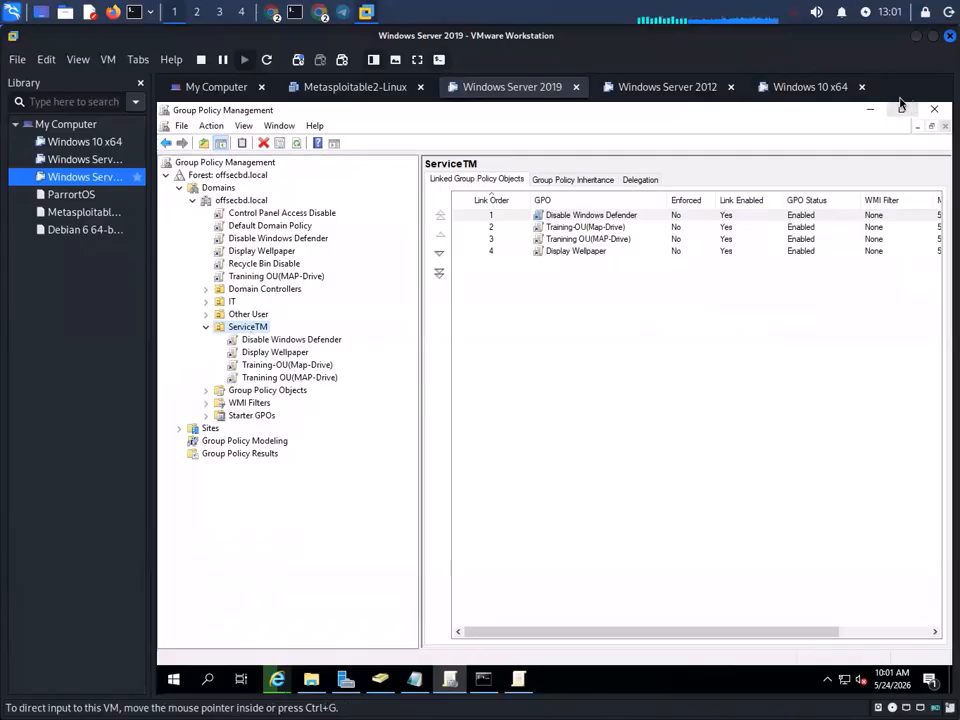
- Rerun gpupdate /force in the administrator Command Prompt
{"action": "left_click", "coordinate": [869, 109]}
{"action": "left_click", "coordinate": [480, 678]}
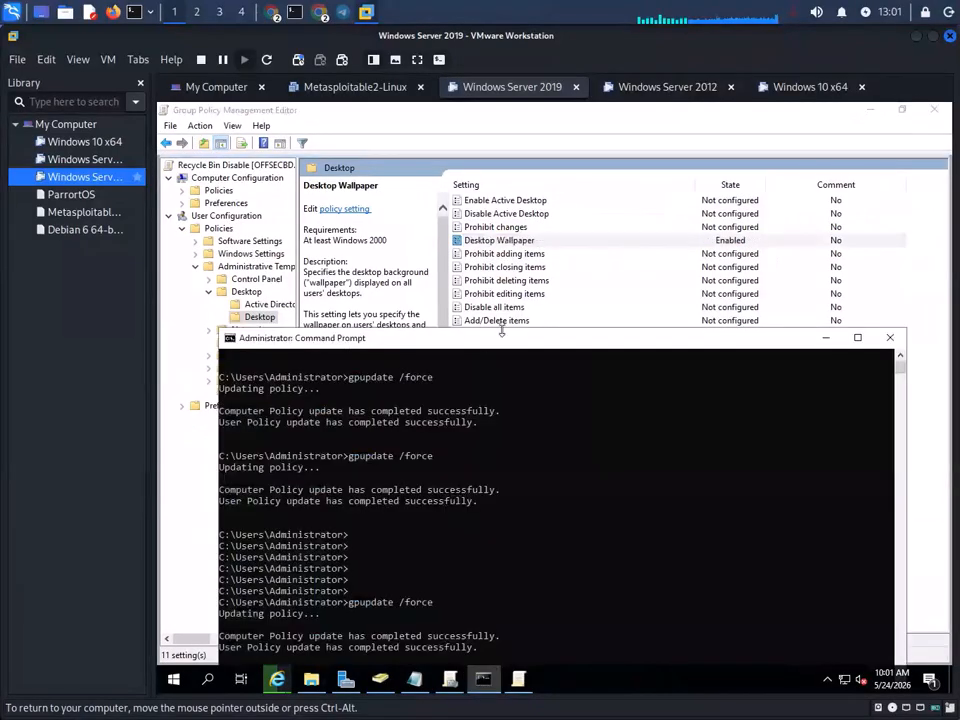
{"action": "left_click", "coordinate": [564, 279]}
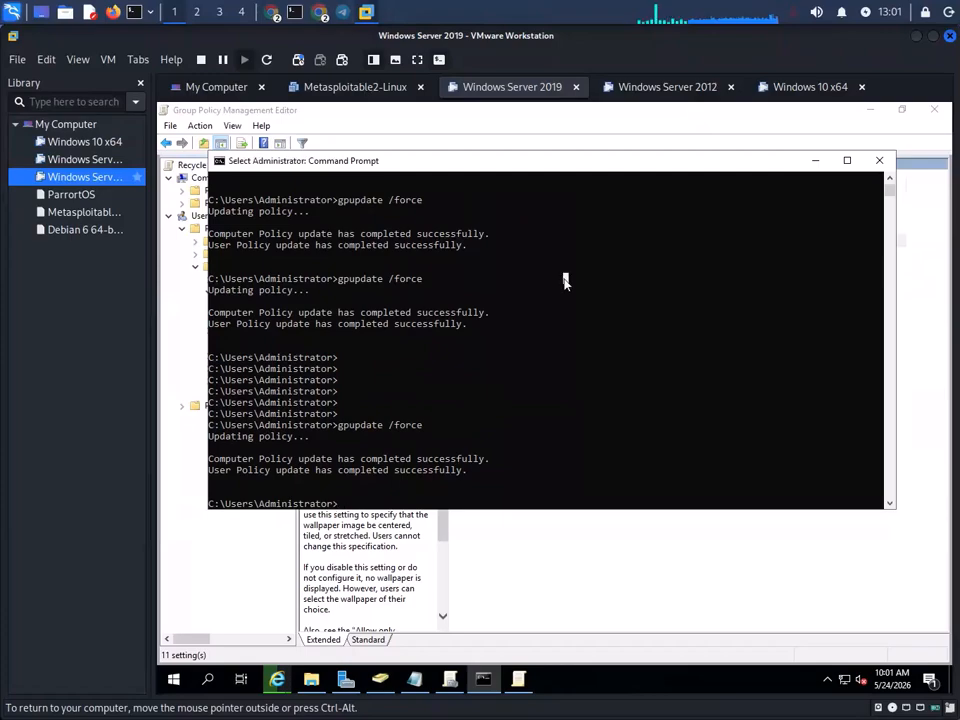
{"action": "key", "text": "Up"}
{"action": "key", "text": "Return"}
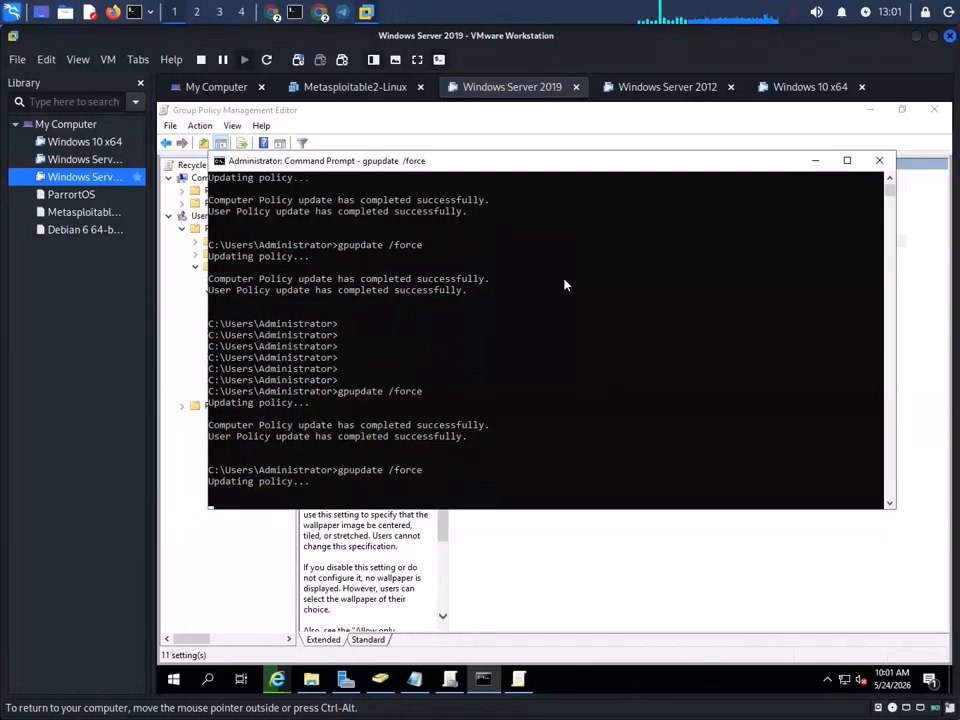
- On the Windows 10 x64 VM, choose Other user and enter the domain user's name
{"action": "left_click", "coordinate": [812, 86]}
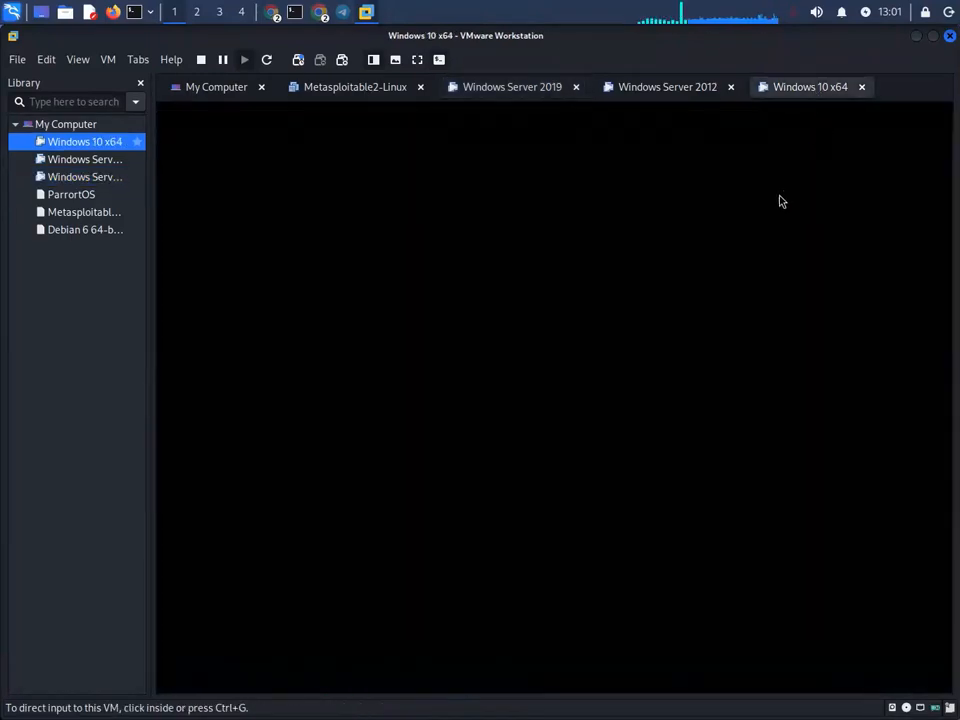
{"action": "left_click", "coordinate": [274, 392]}
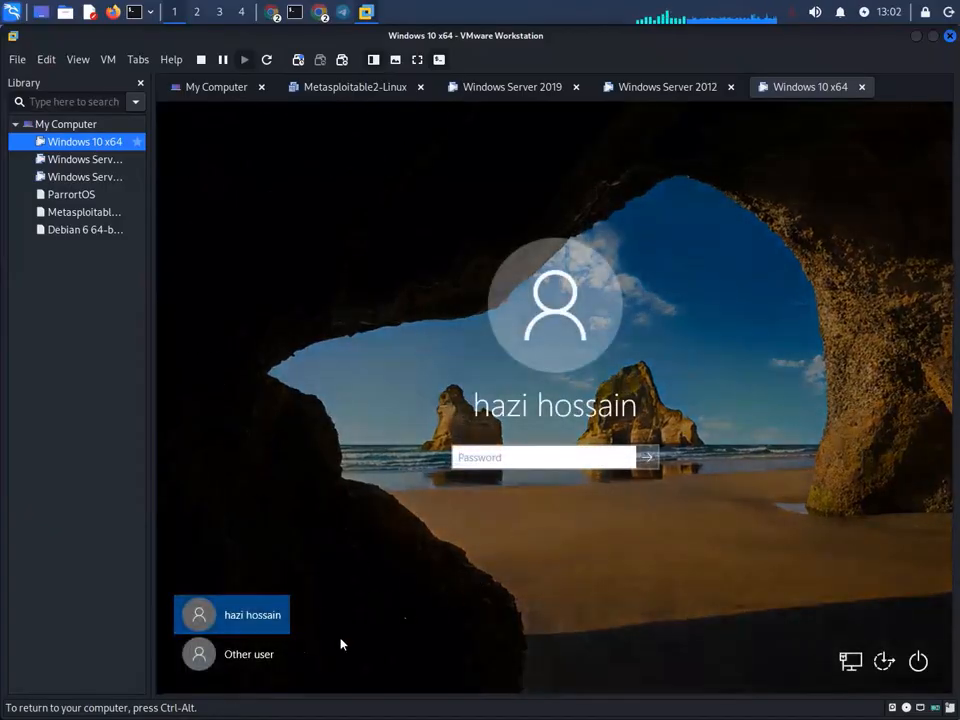
{"action": "left_click", "coordinate": [240, 656]}
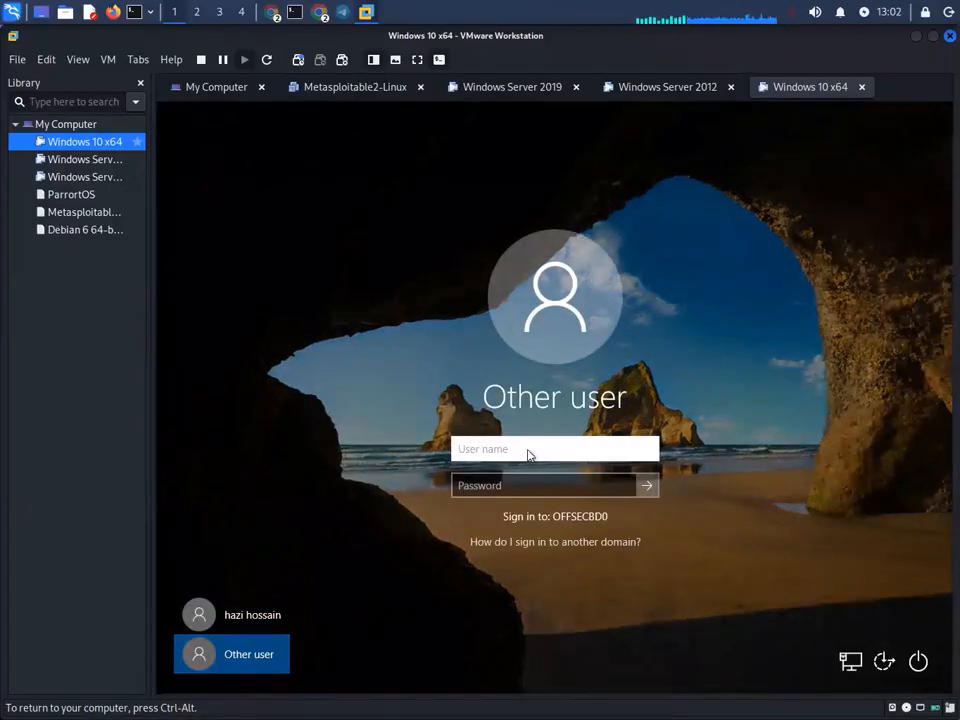
{"action": "type", "text": "suny"}
{"action": "left_click", "coordinate": [515, 490]}
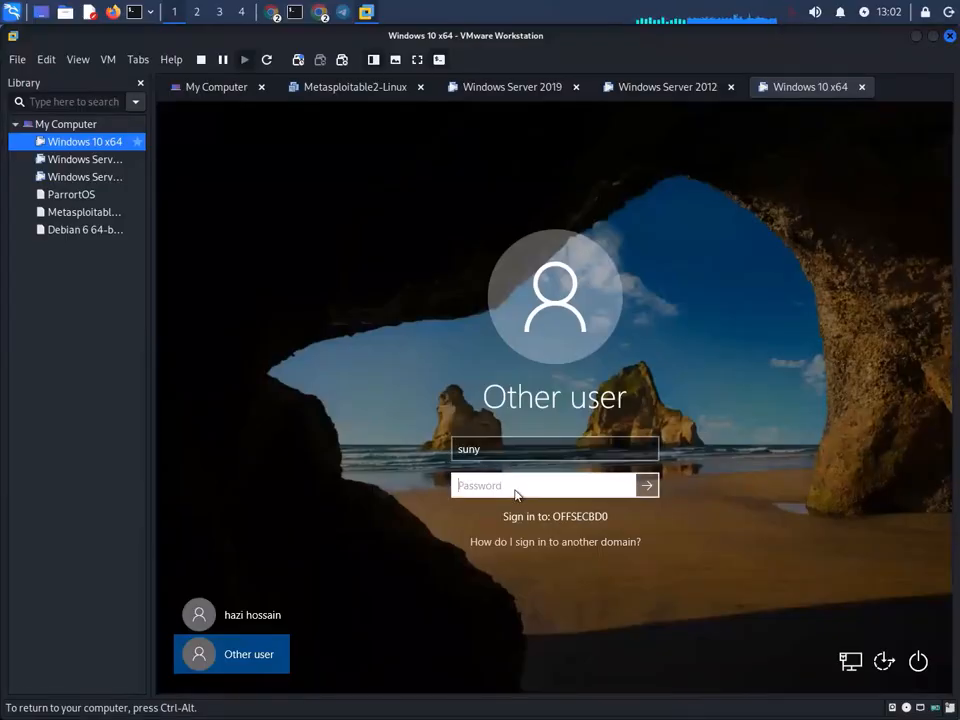
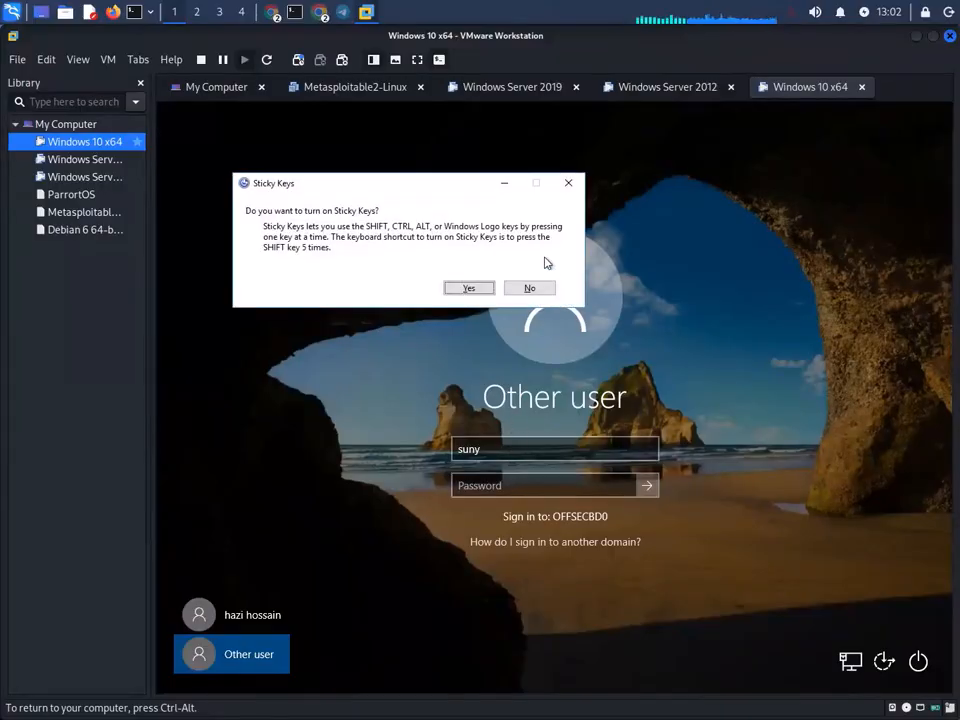
- Decline Sticky Keys and submit the domain user's password, which Windows rejects as incorrect
{"action": "left_click", "coordinate": [529, 288]}
{"action": "left_click", "coordinate": [526, 486]}
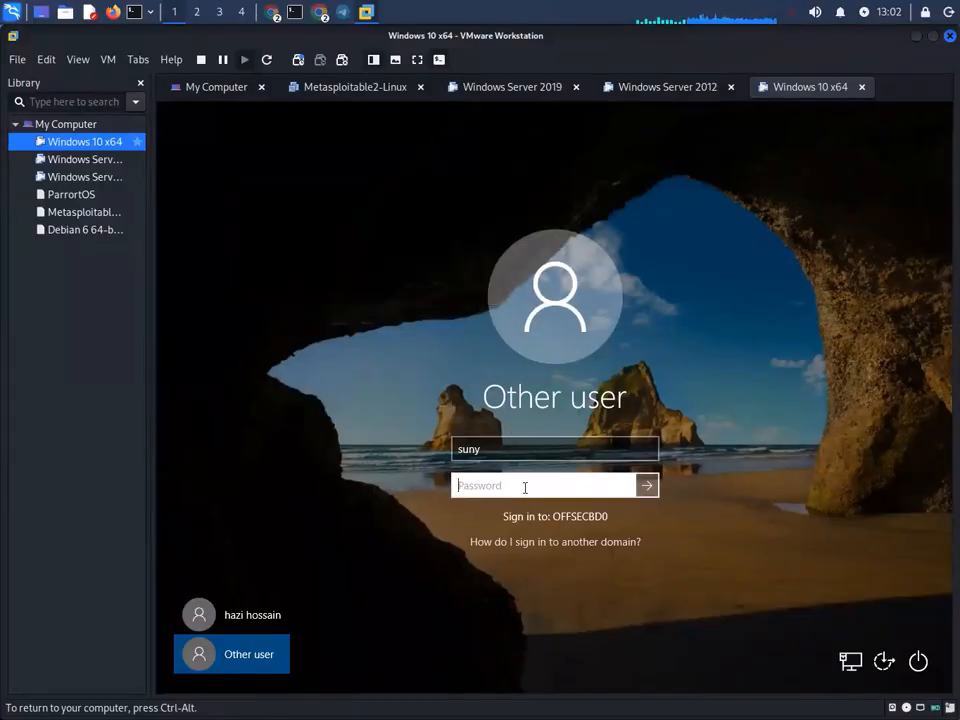
{"action": "type", "text": "••"}
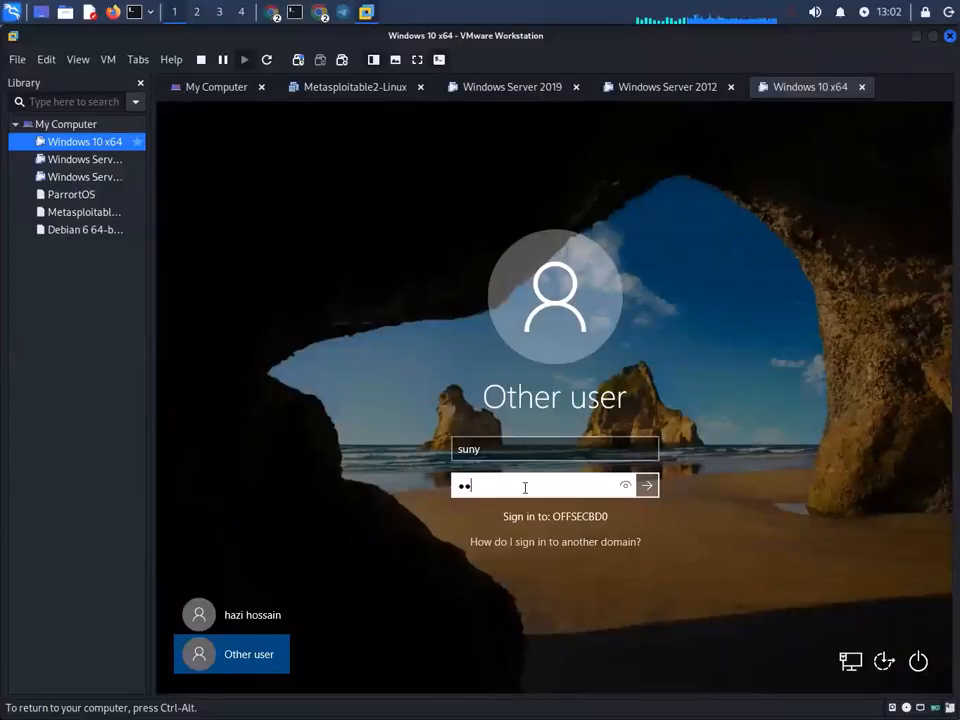
{"action": "type", "text": "••••••••••"}
{"action": "key", "text": "Return"}
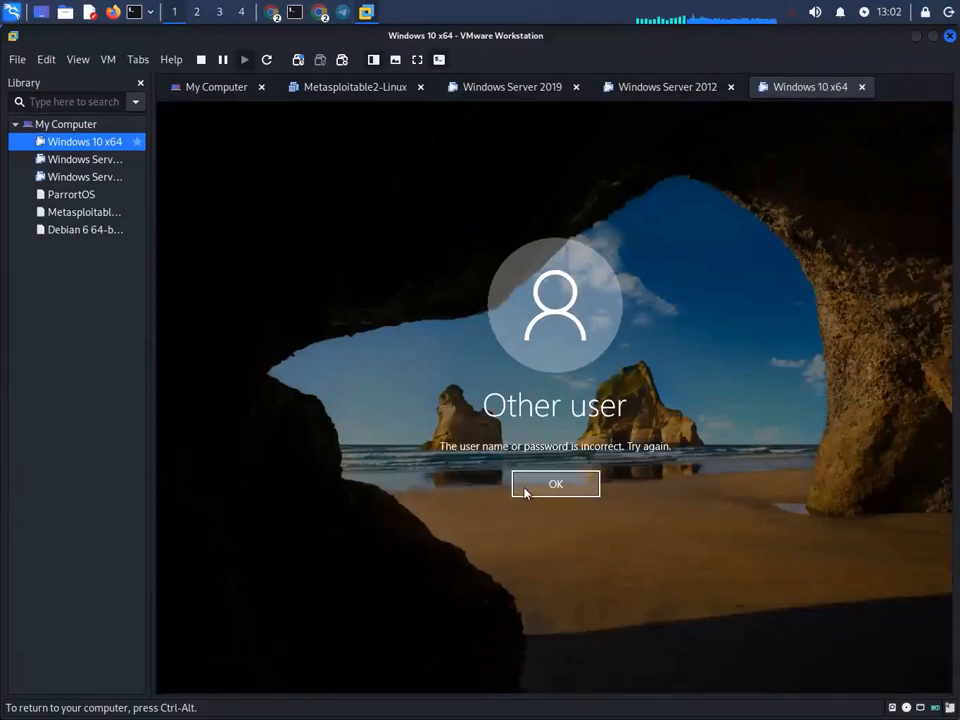
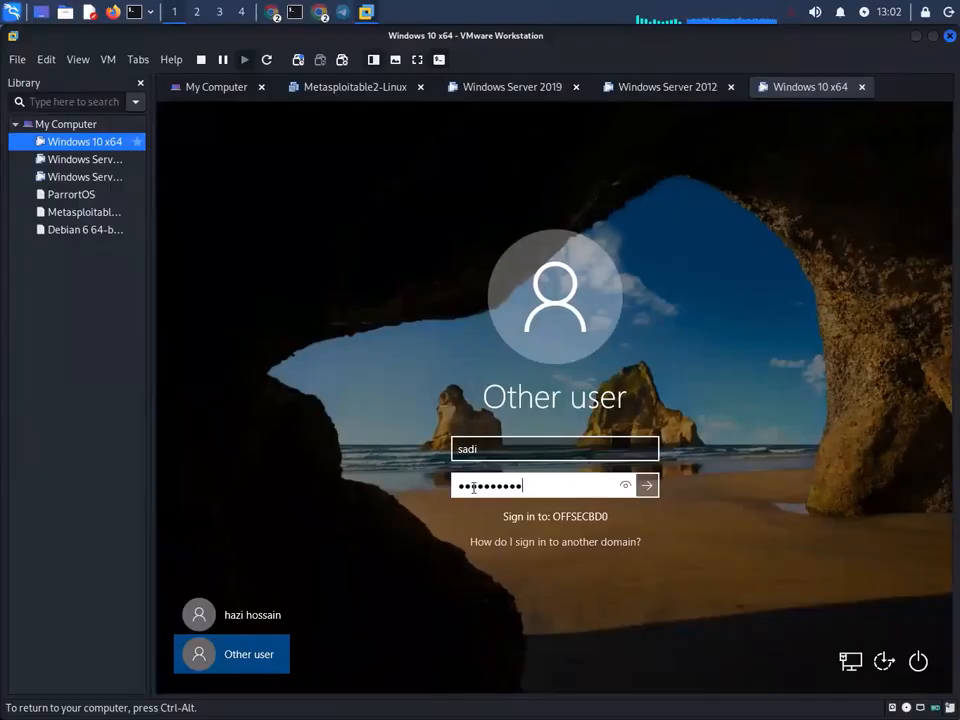
- Submit the password to sign in to Windows 10, then refresh the desktop twice
{"action": "key", "text": "Return"}
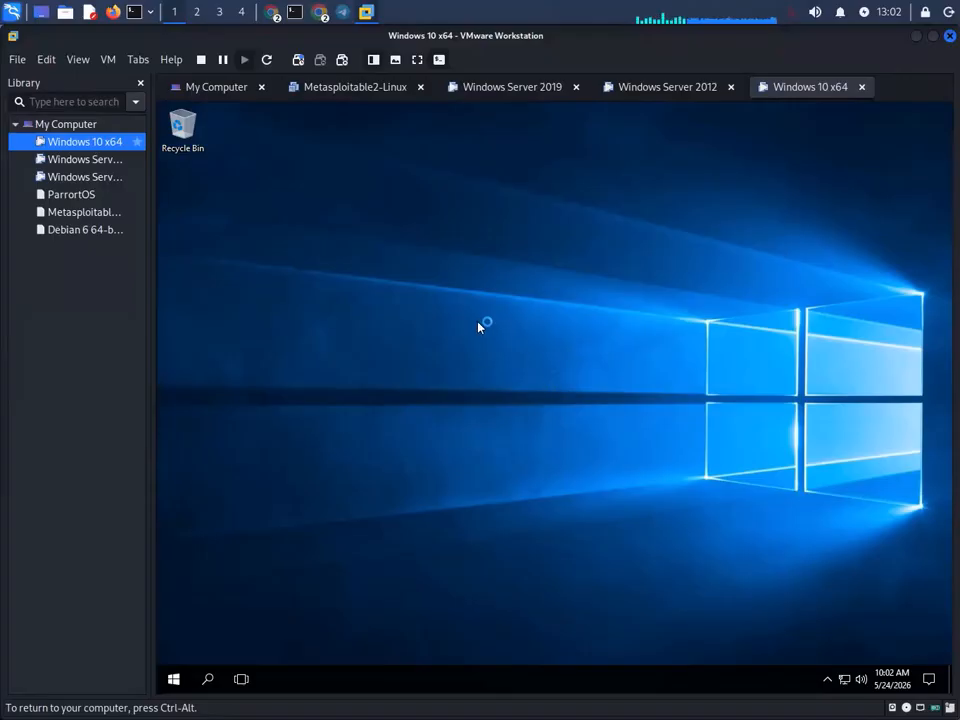
{"action": "right_click", "coordinate": [480, 325]}
{"action": "left_click", "coordinate": [524, 362]}
{"action": "right_click", "coordinate": [470, 276]}
{"action": "left_click", "coordinate": [556, 318]}
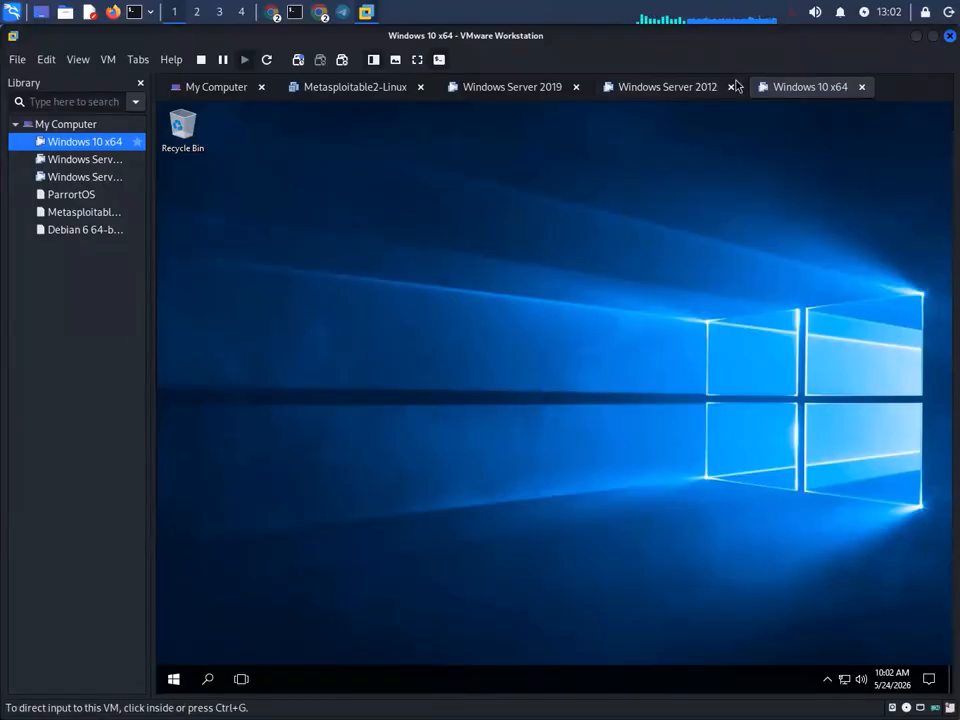
- On Windows Server 2019, check the Desktop Wallpaper setting and close the old policy editor
{"action": "left_click", "coordinate": [487, 88]}
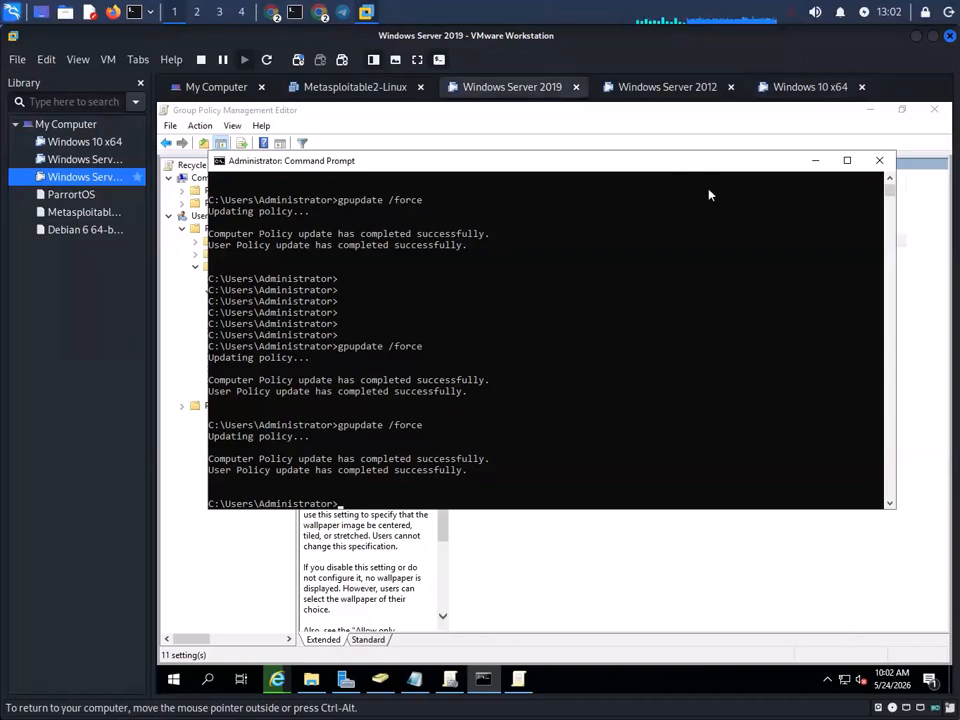
{"action": "left_click", "coordinate": [538, 568]}
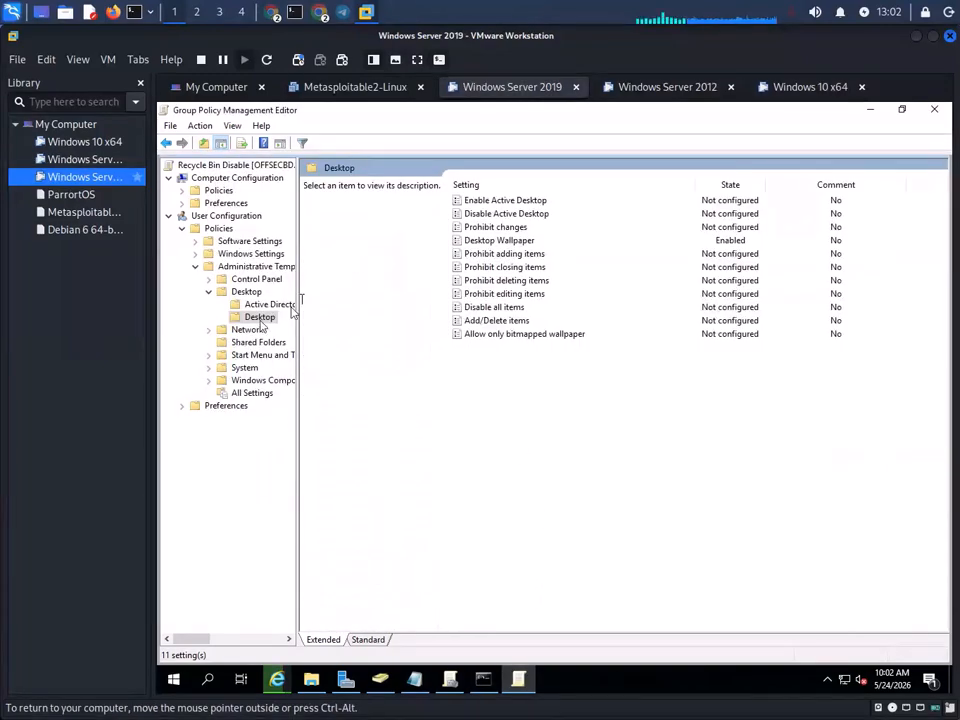
{"action": "left_click", "coordinate": [508, 244]}
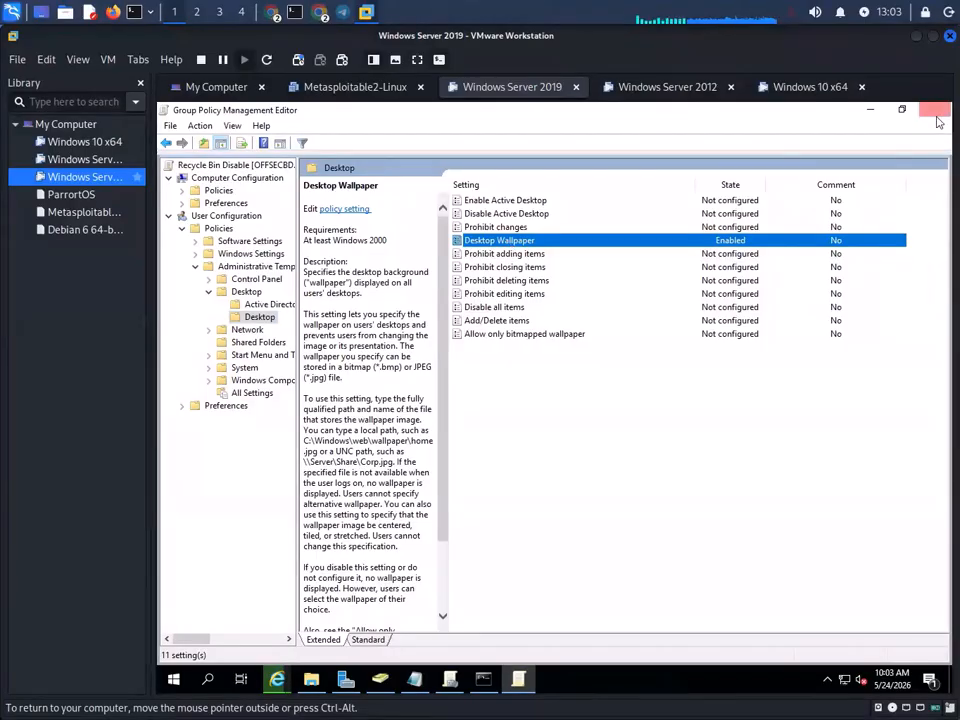
{"action": "left_click", "coordinate": [934, 111]}
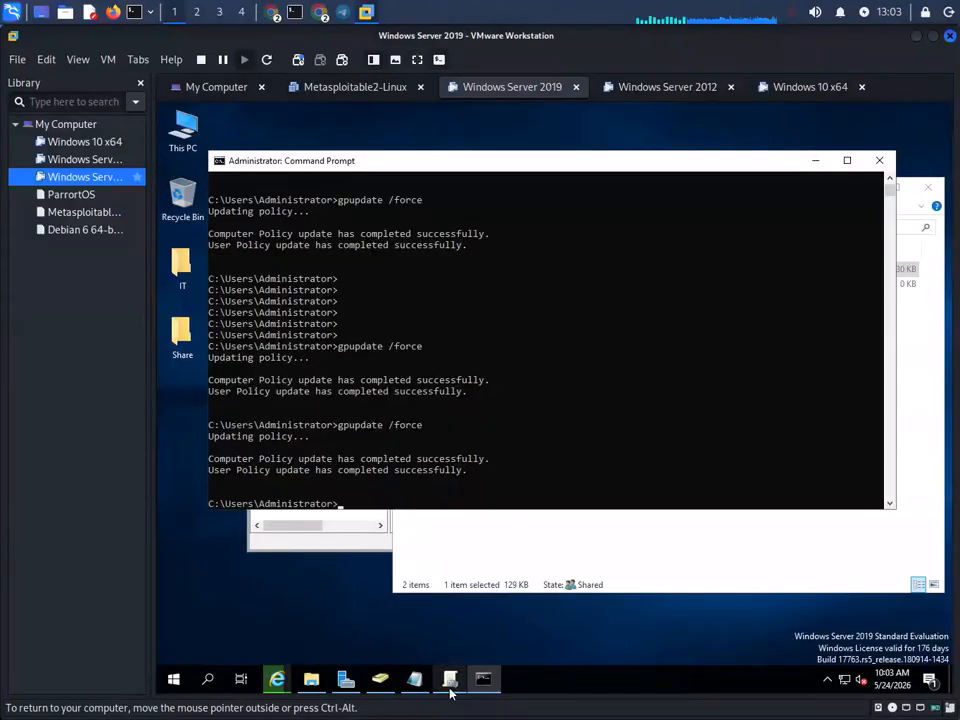
- Open the domain-level Display Wellpaper GPO for editing from Group Policy Management
{"action": "left_click", "coordinate": [450, 685]}
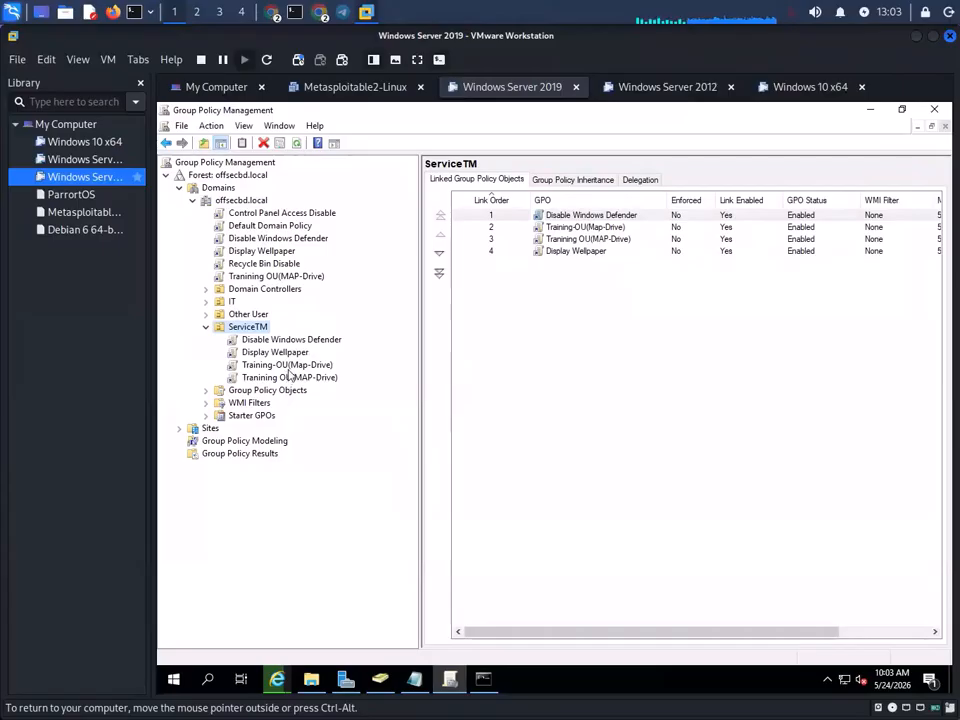
{"action": "left_click", "coordinate": [273, 252]}
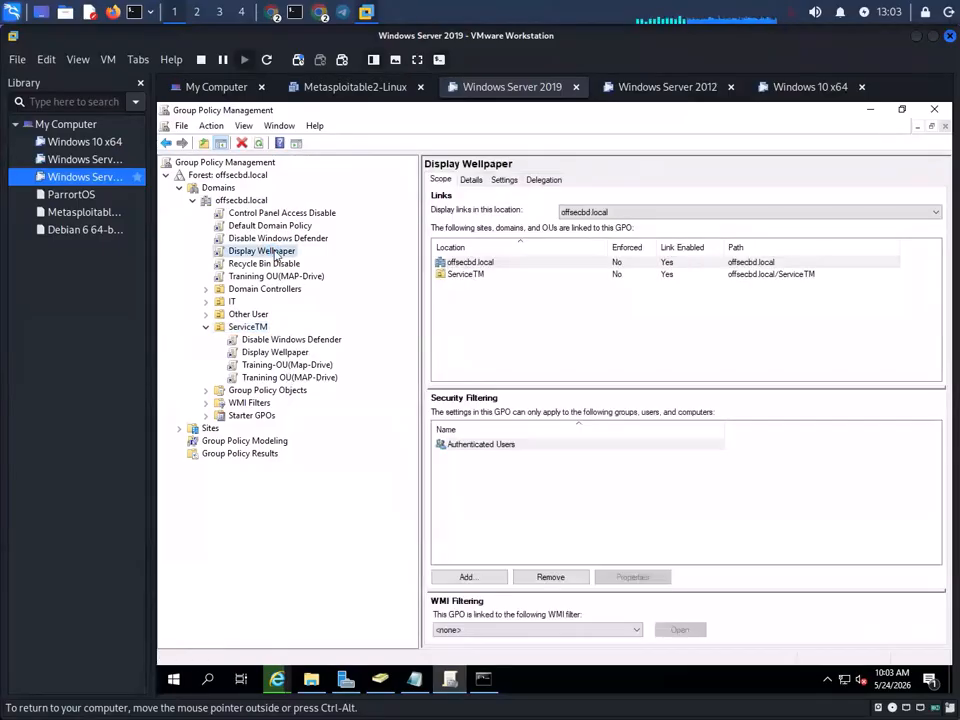
{"action": "right_click", "coordinate": [275, 254]}
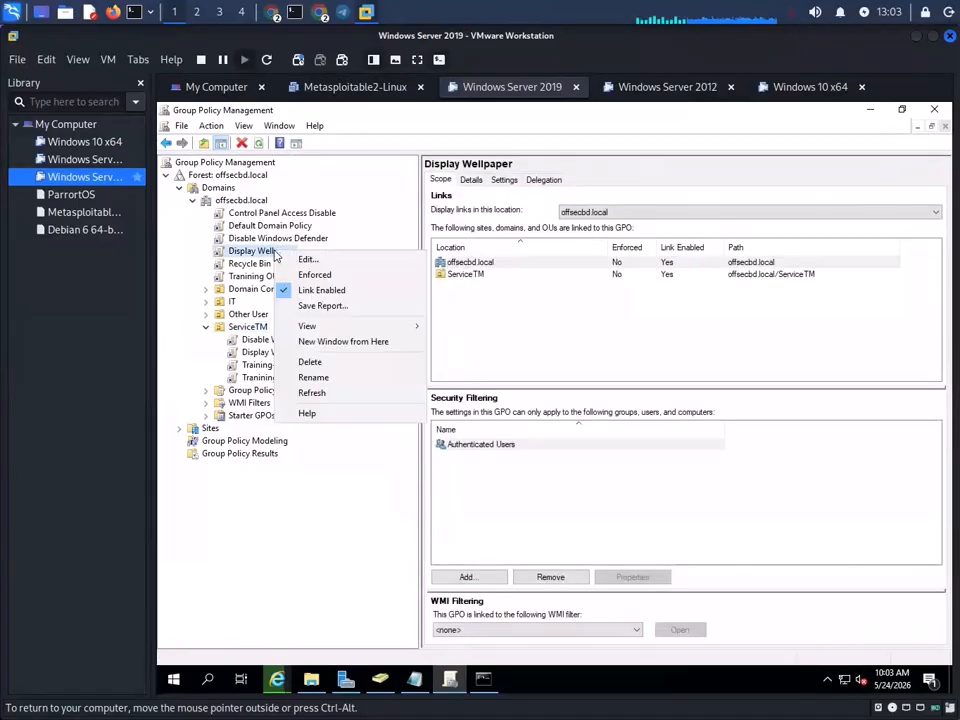
{"action": "left_click", "coordinate": [302, 259]}
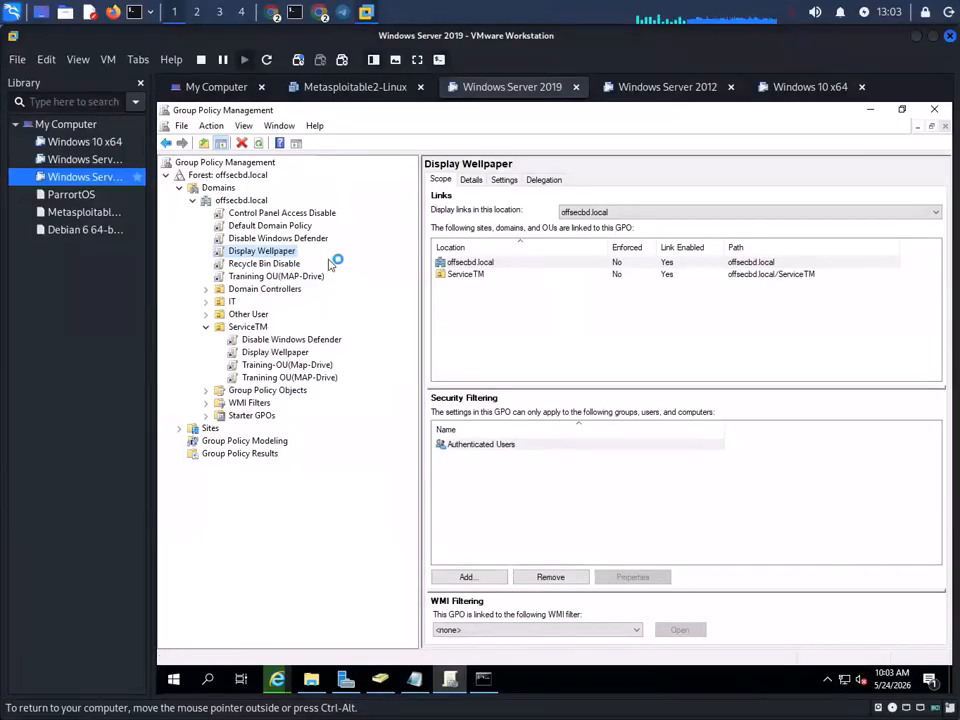
- Navigate to User Configuration > Policies > Administrative Templates > Desktop > Desktop, selecting Desktop Wallpaper in a widened editor
{"action": "double_click", "coordinate": [287, 299]}
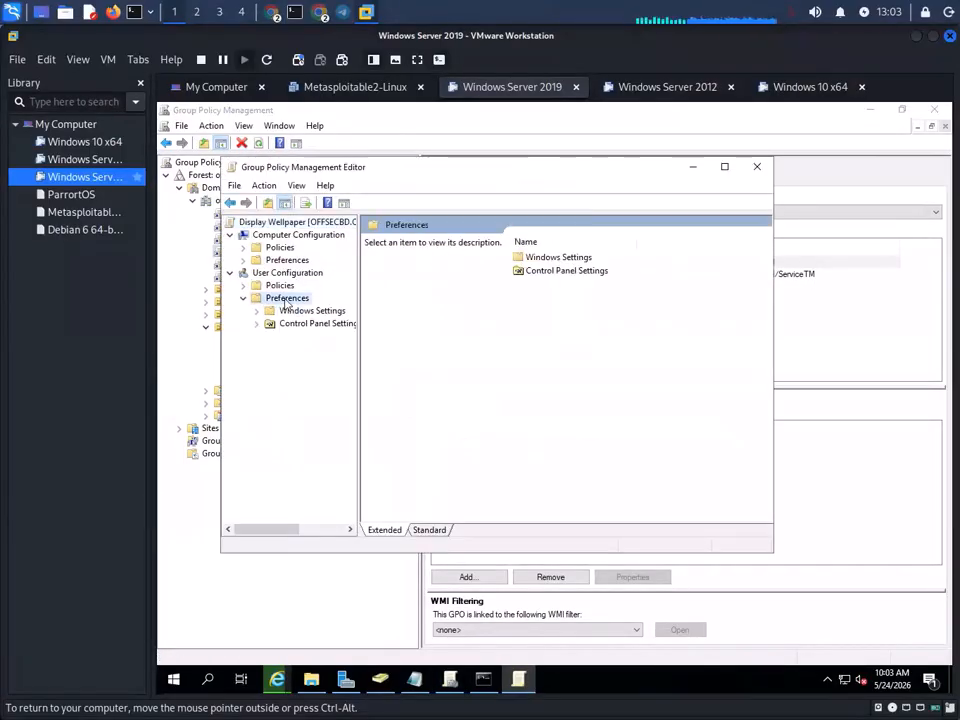
{"action": "double_click", "coordinate": [306, 313]}
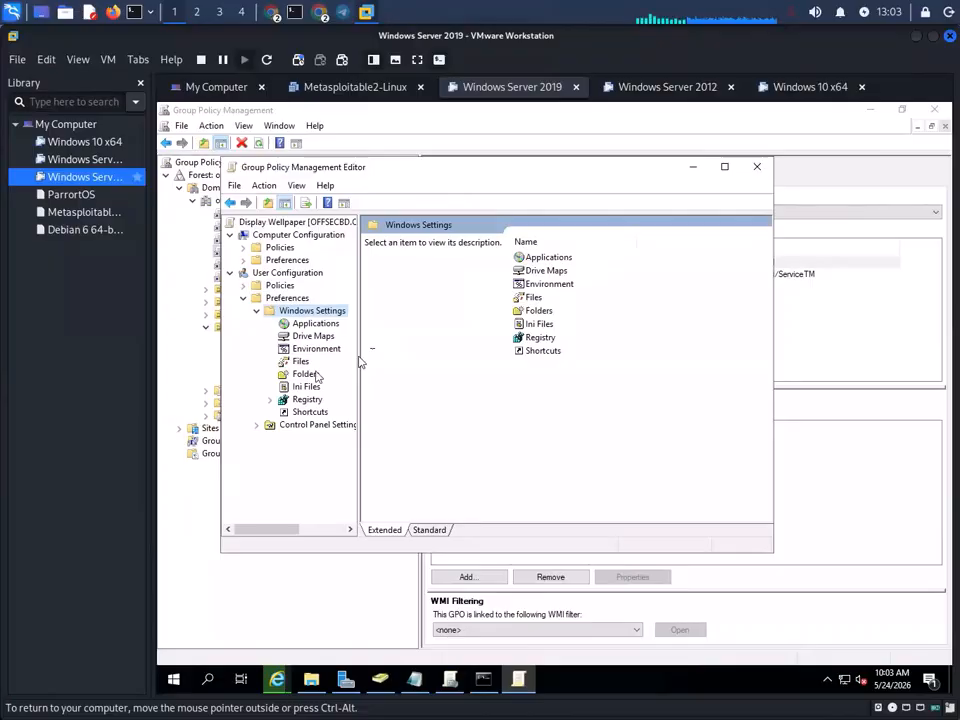
{"action": "double_click", "coordinate": [281, 286]}
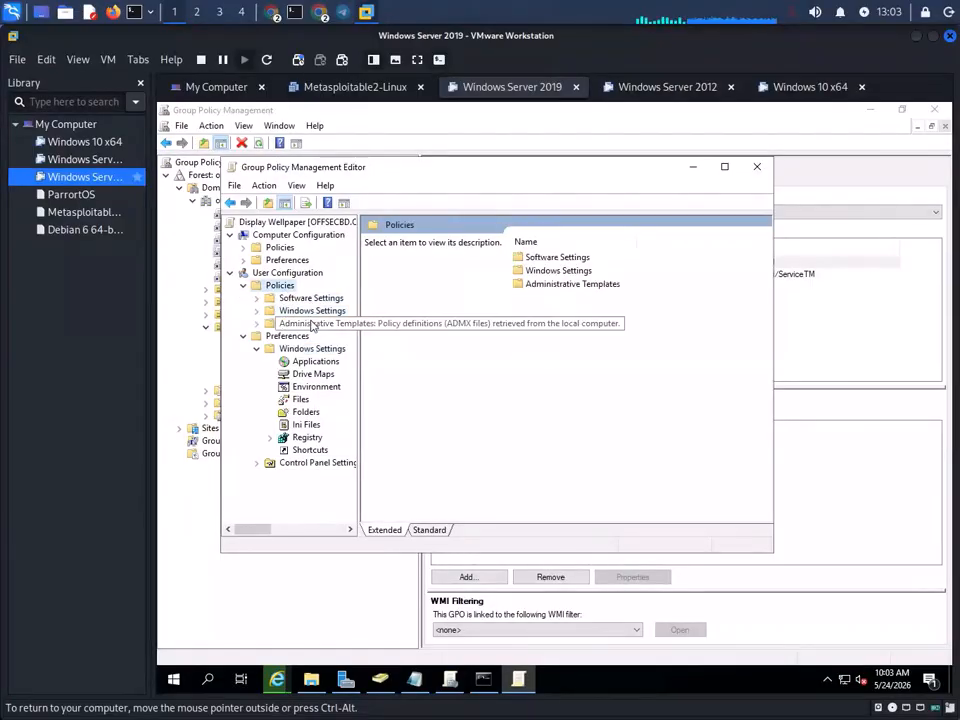
{"action": "left_click", "coordinate": [313, 324]}
{"action": "double_click", "coordinate": [541, 271]}
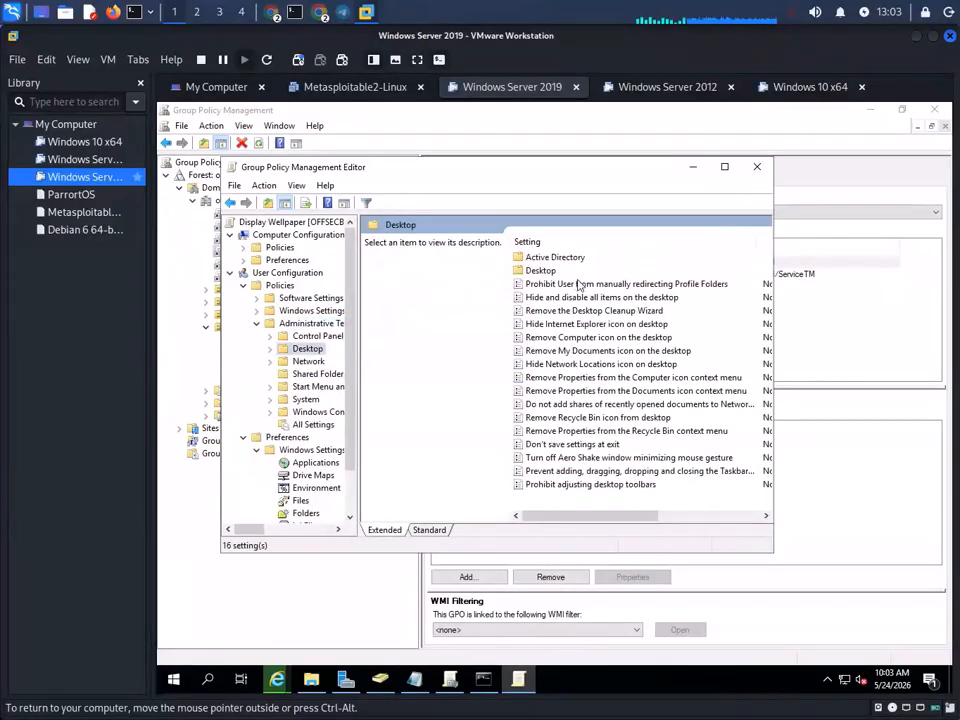
{"action": "double_click", "coordinate": [546, 272]}
{"action": "left_click", "coordinate": [580, 298]}
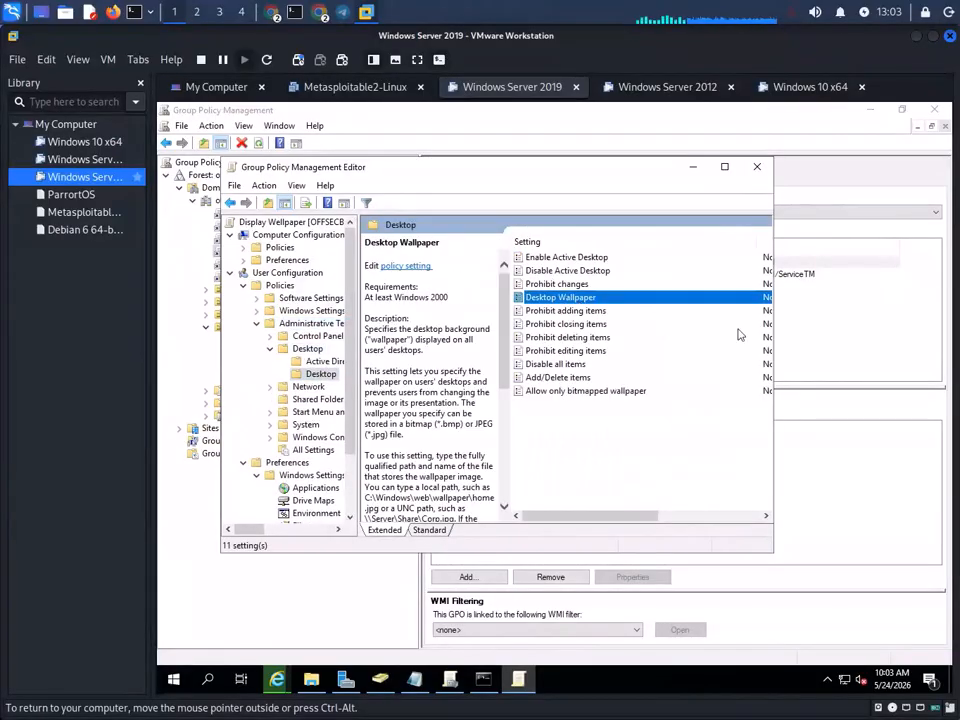
{"action": "left_click_drag", "start_coordinate": [768, 330], "coordinate": [950, 316]}
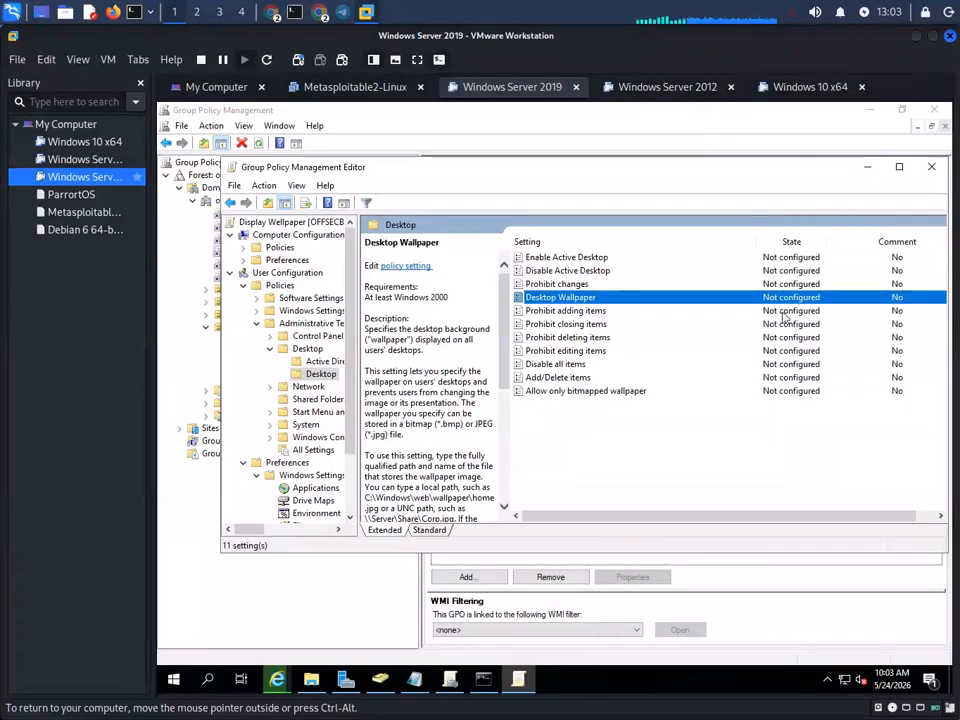
- Enable Desktop Wallpaper with the pasted Desktop\Share\Wallpaper.PNG path, apply it, and return to Group Policy Management
{"action": "double_click", "coordinate": [566, 297]}
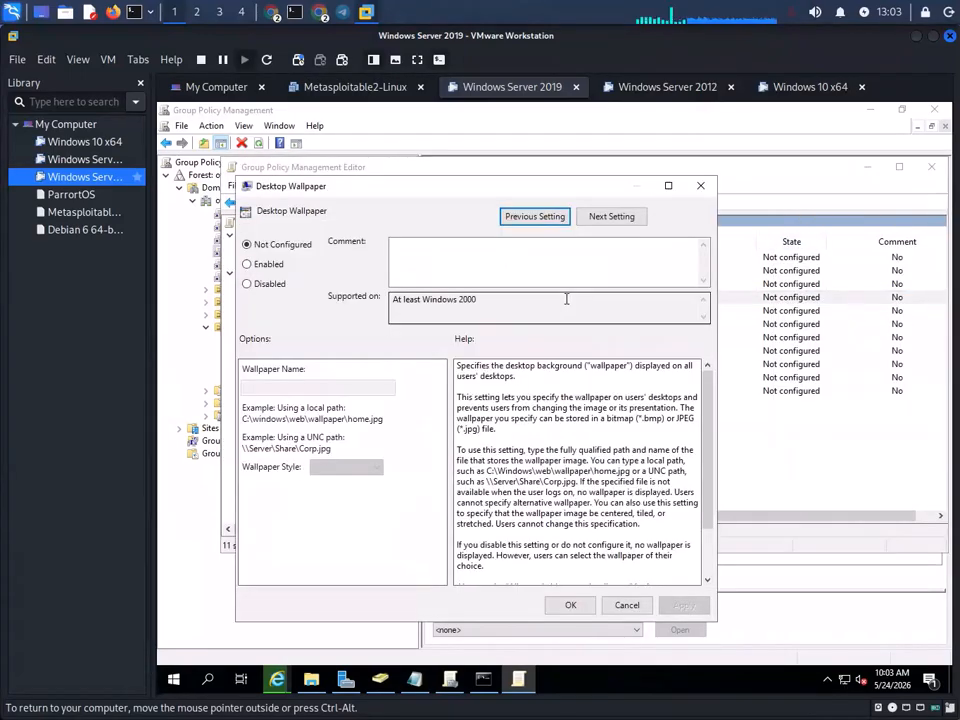
{"action": "left_click", "coordinate": [247, 264]}
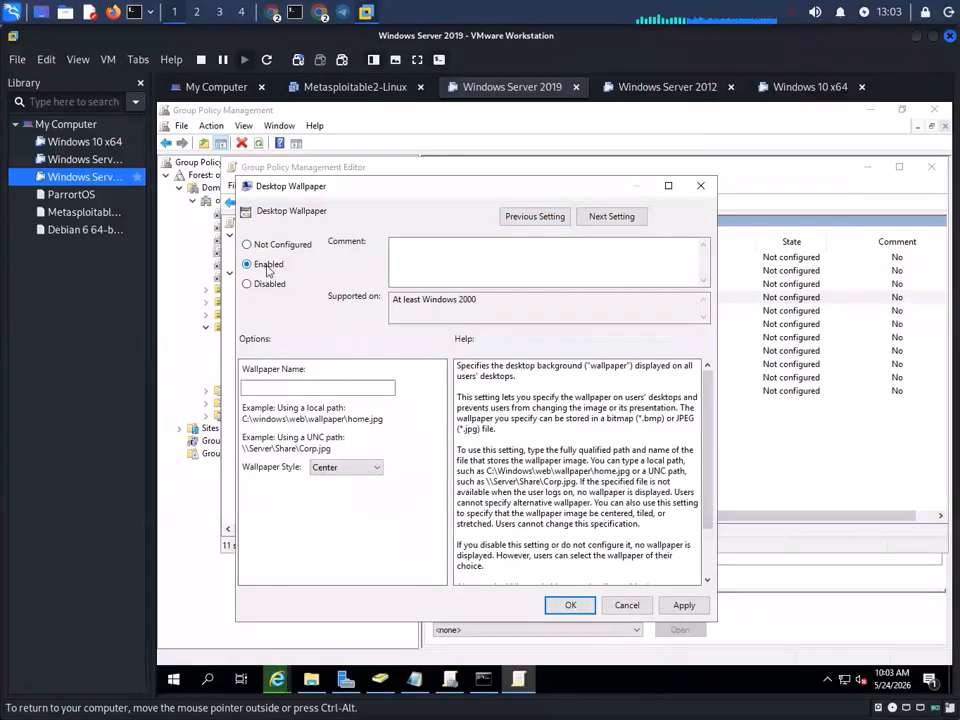
{"action": "right_click", "coordinate": [320, 388]}
{"action": "left_click", "coordinate": [358, 449]}
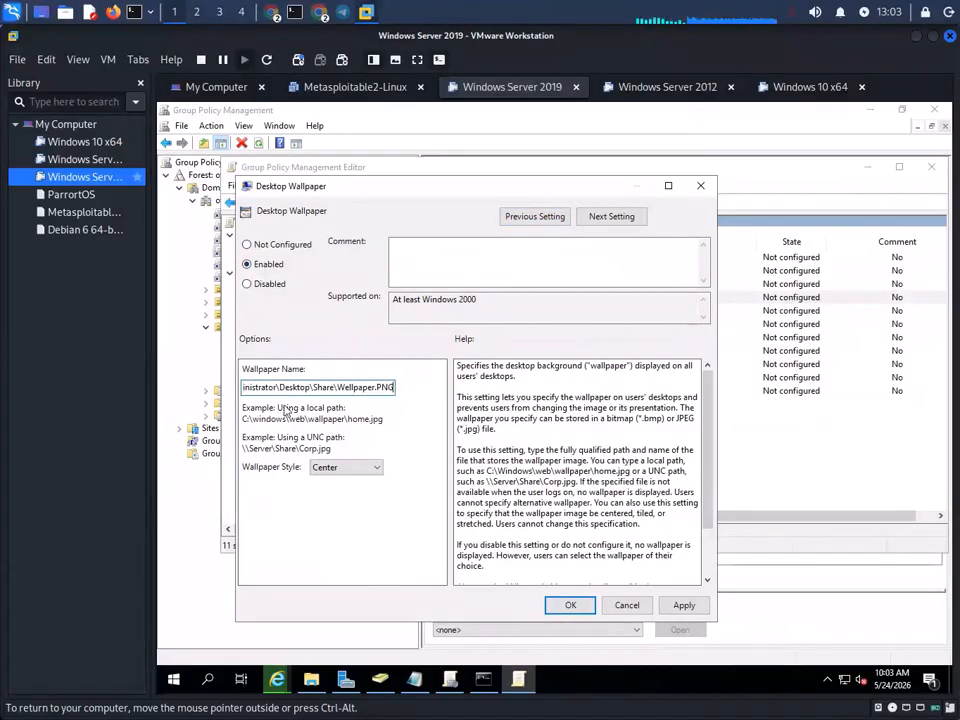
{"action": "left_click", "coordinate": [682, 606]}
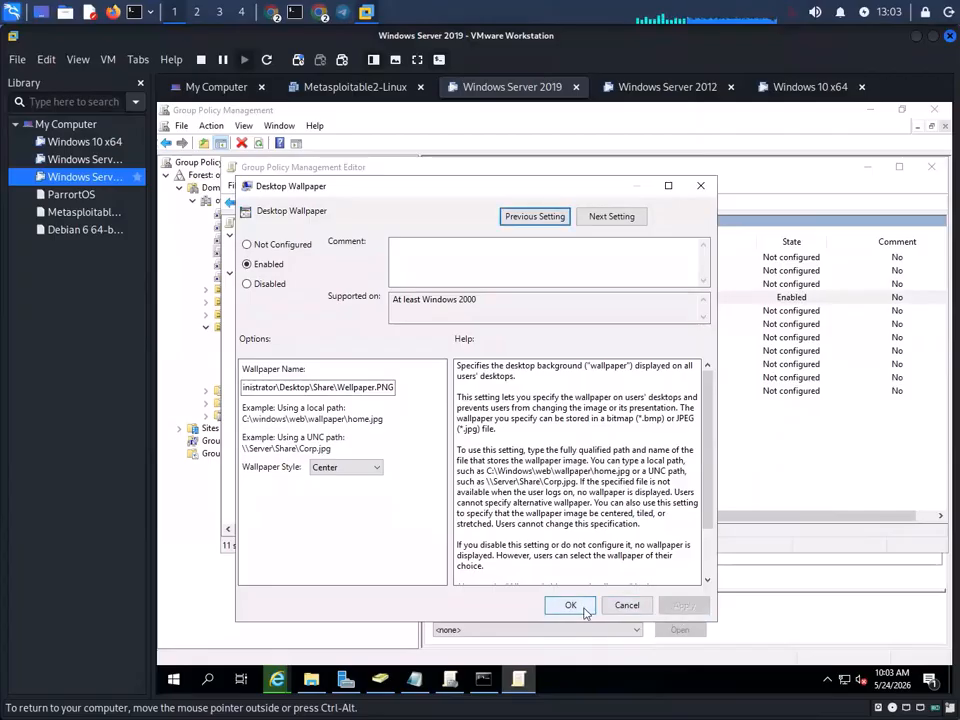
{"action": "left_click", "coordinate": [583, 606]}
{"action": "left_click", "coordinate": [812, 125]}
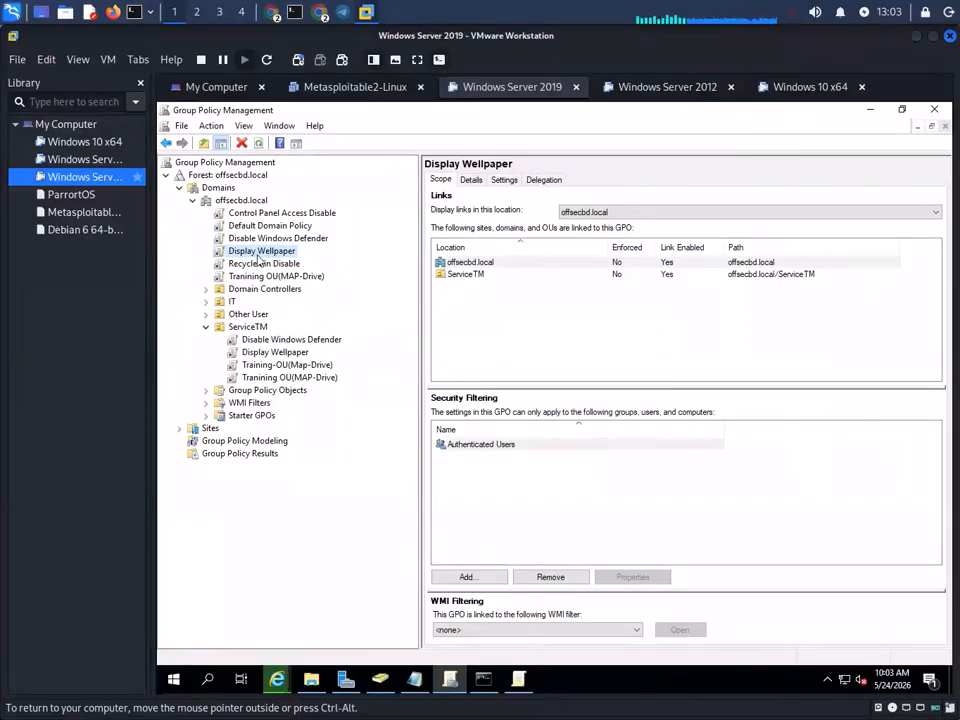
- Close Group Policy Management and the Display Wellpaper policy editor
{"action": "left_click", "coordinate": [268, 352]}
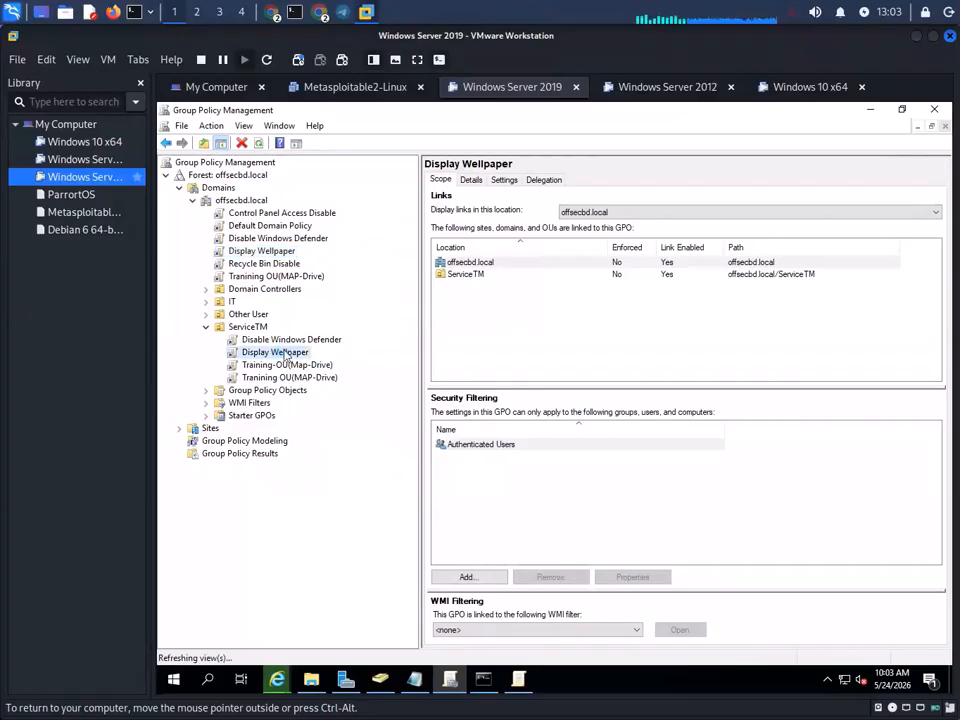
{"action": "left_click", "coordinate": [937, 112]}
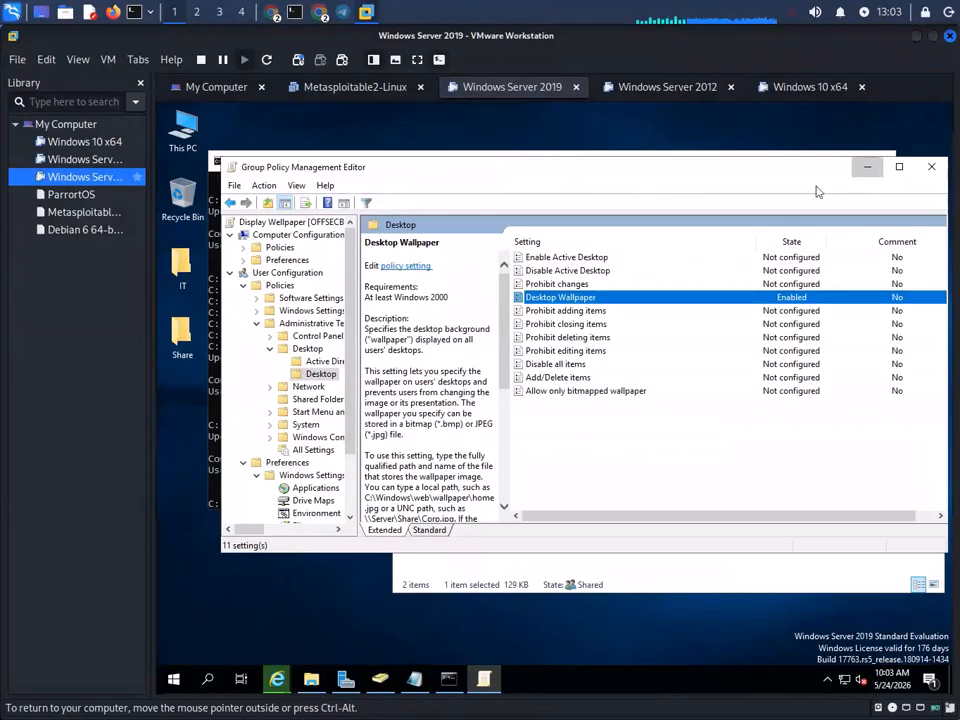
{"action": "left_click", "coordinate": [930, 166]}
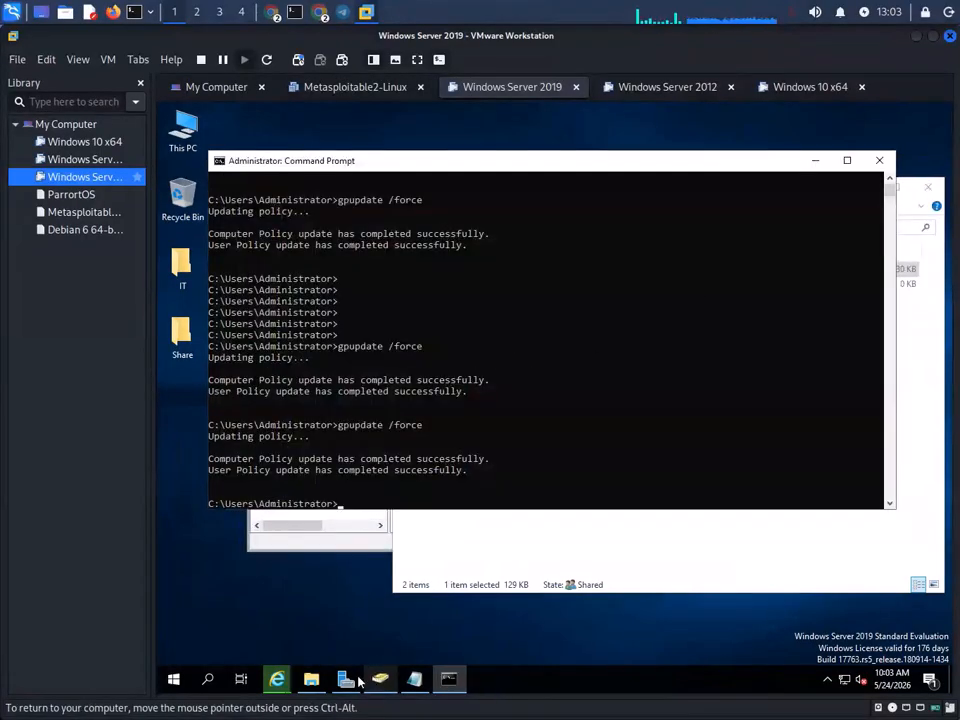
- Minimize the browser and rerun gpupdate /force in Command Prompt
{"action": "mouse_move", "coordinate": [293, 684]}
{"action": "left_click", "coordinate": [396, 600]}
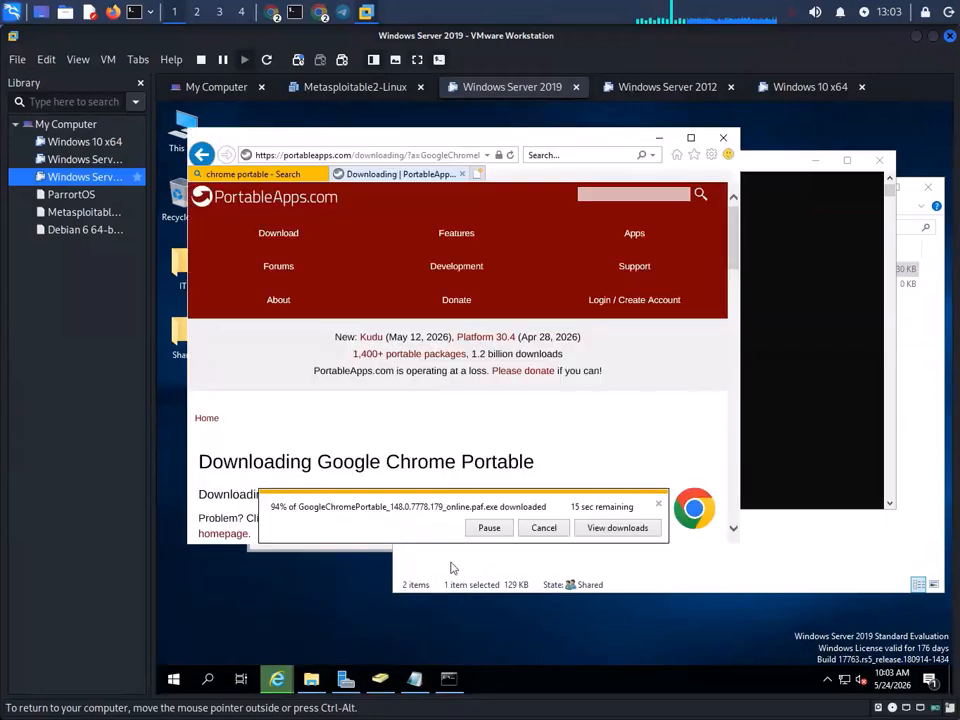
{"action": "left_click", "coordinate": [659, 137]}
{"action": "left_click", "coordinate": [786, 327]}
{"action": "key", "text": "Escape"}
{"action": "key", "text": "Up"}
{"action": "key", "text": "Return"}
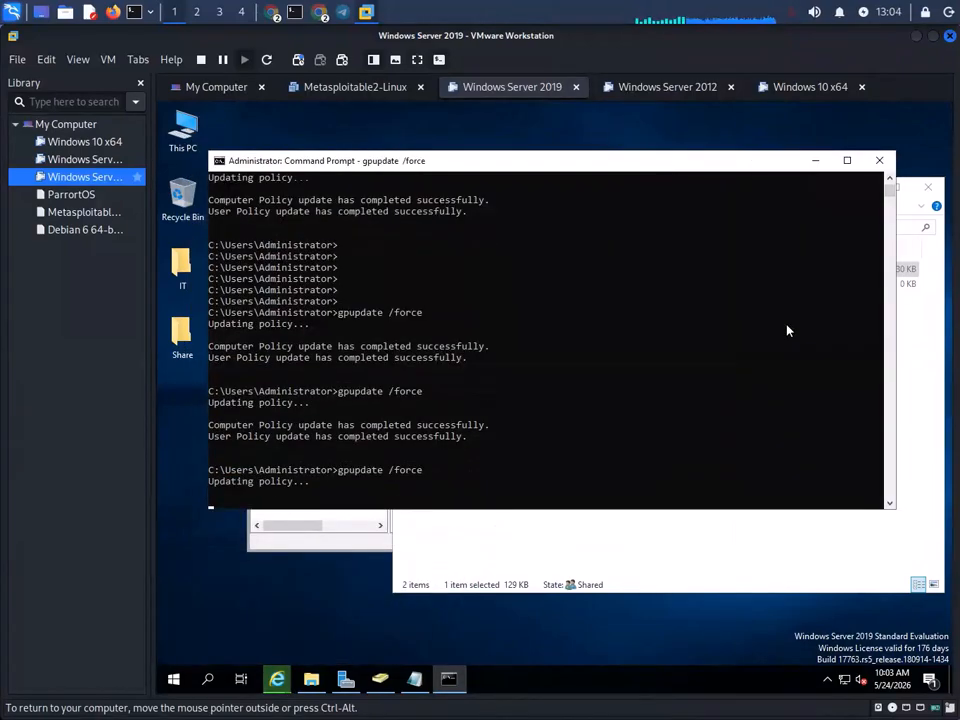
- Switch to the Windows 10 x64 machine and refresh its desktop three times
{"action": "left_click", "coordinate": [806, 90]}
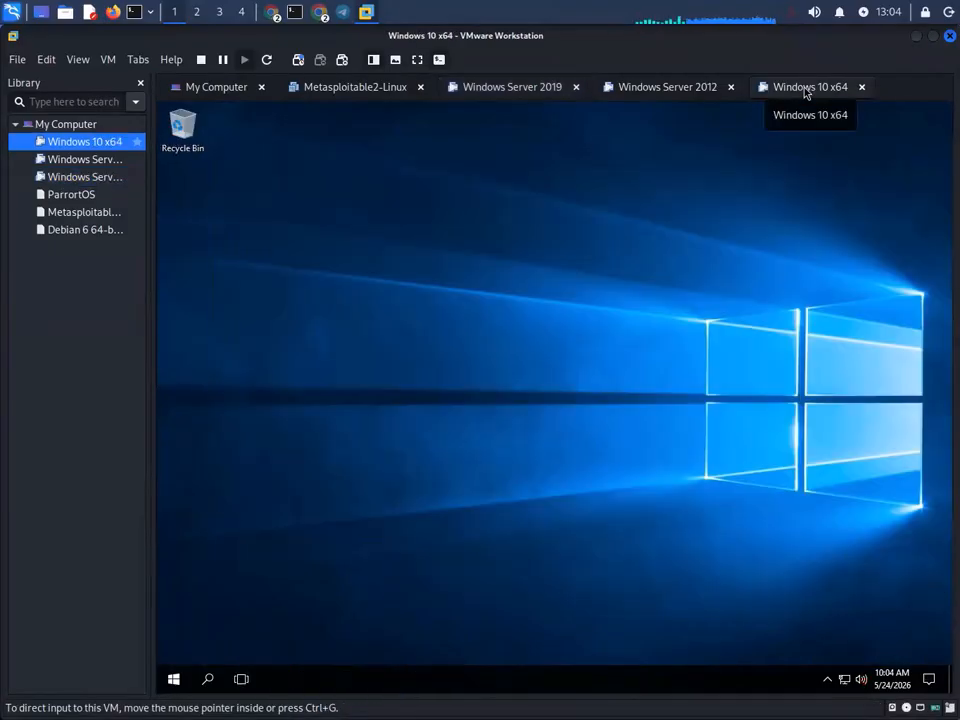
{"action": "right_click", "coordinate": [480, 222]}
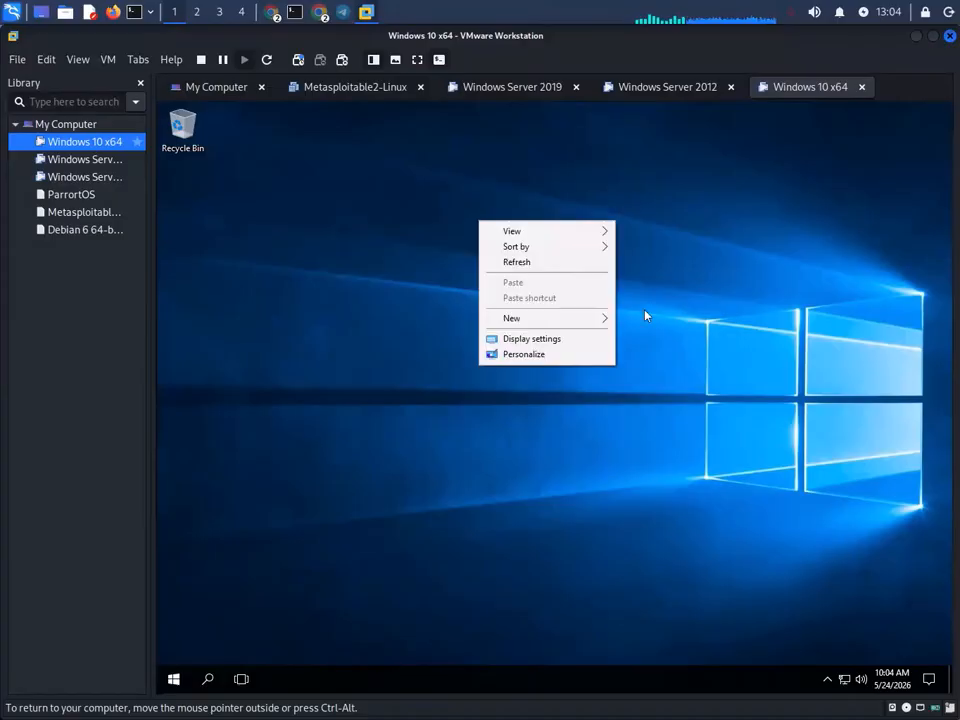
{"action": "left_click", "coordinate": [562, 263]}
{"action": "right_click", "coordinate": [346, 400]}
{"action": "left_click", "coordinate": [410, 437]}
{"action": "right_click", "coordinate": [529, 302]}
{"action": "left_click", "coordinate": [570, 338]}
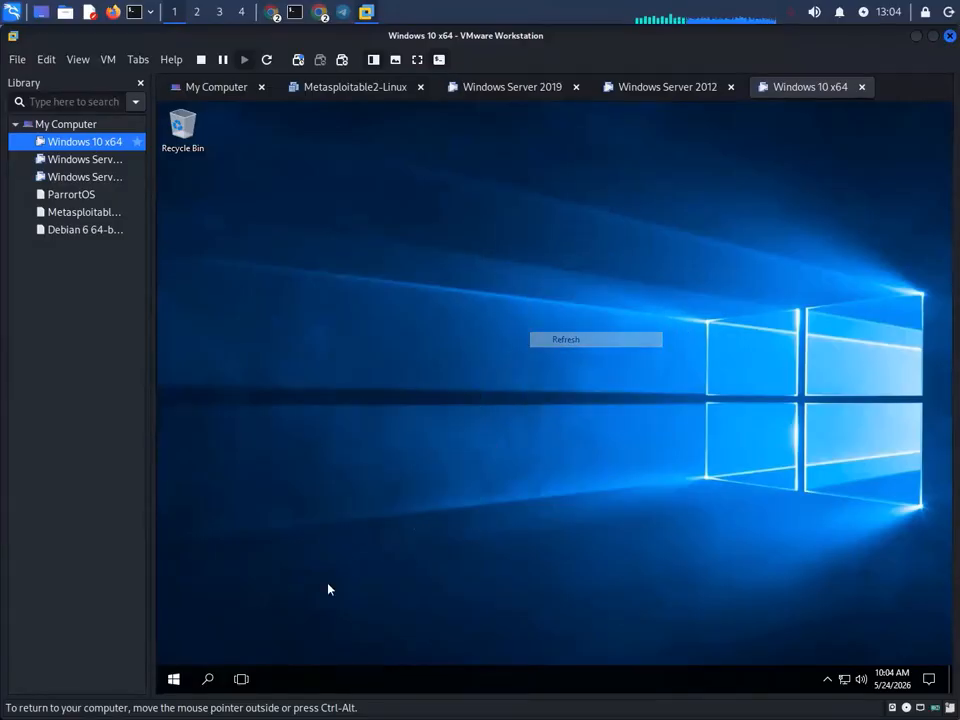
- Restart Windows 10 from the Start menu and dismiss the lock screen
{"action": "left_click", "coordinate": [174, 679]}
{"action": "left_click", "coordinate": [174, 648]}
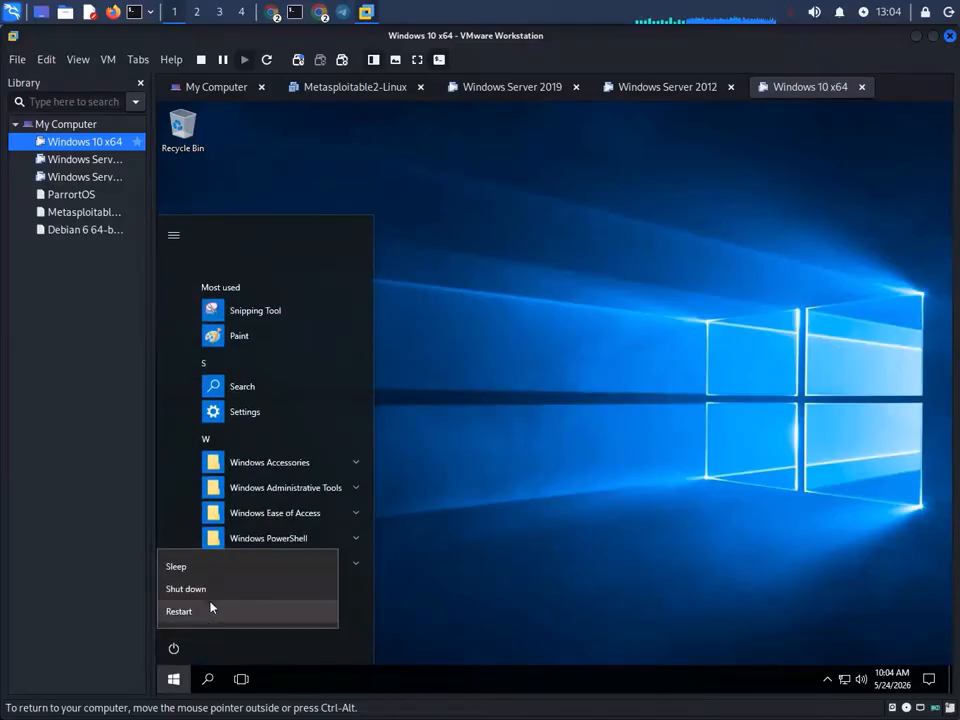
{"action": "left_click", "coordinate": [212, 606]}
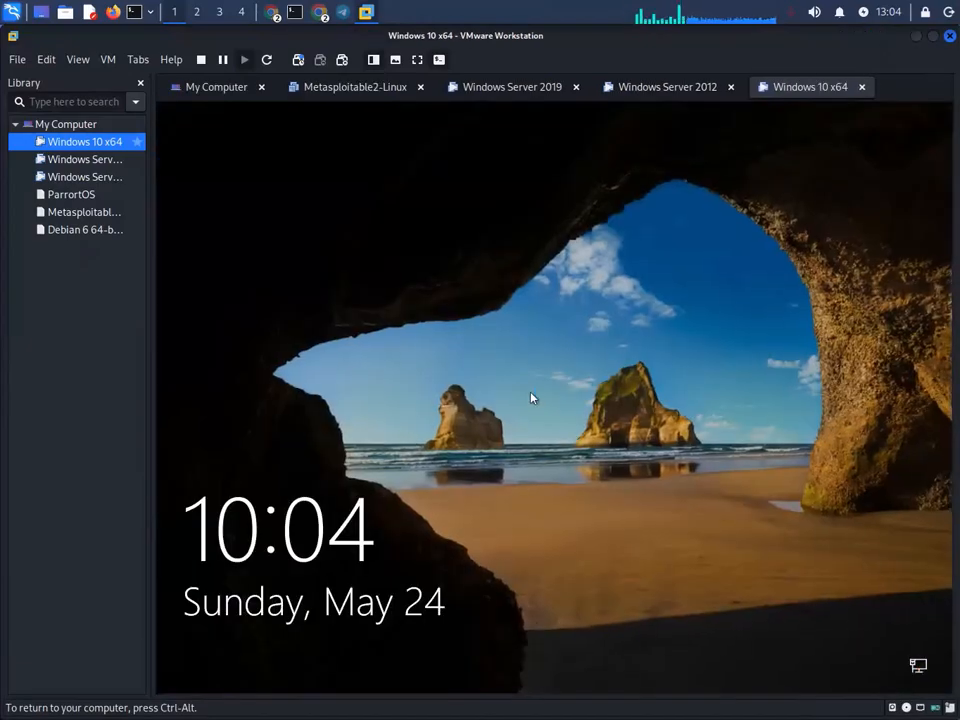
{"action": "left_click", "coordinate": [531, 398]}
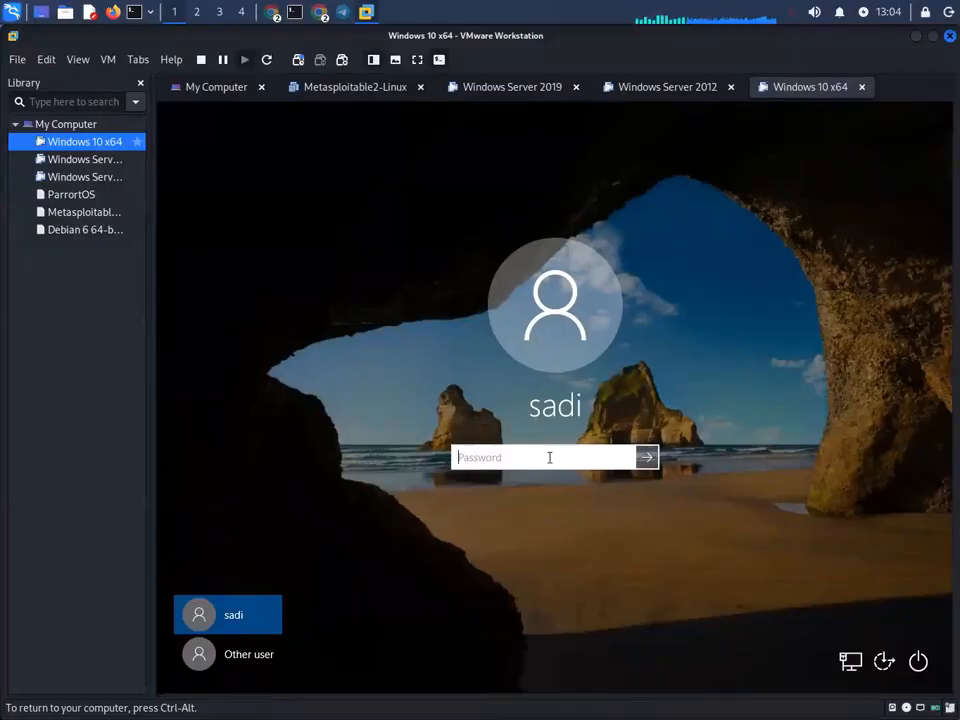
- Enter the account password, correcting a typo, and sign in to Windows 10
{"action": "type", "text": "p"}
{"action": "type", "text": "•••••••"}
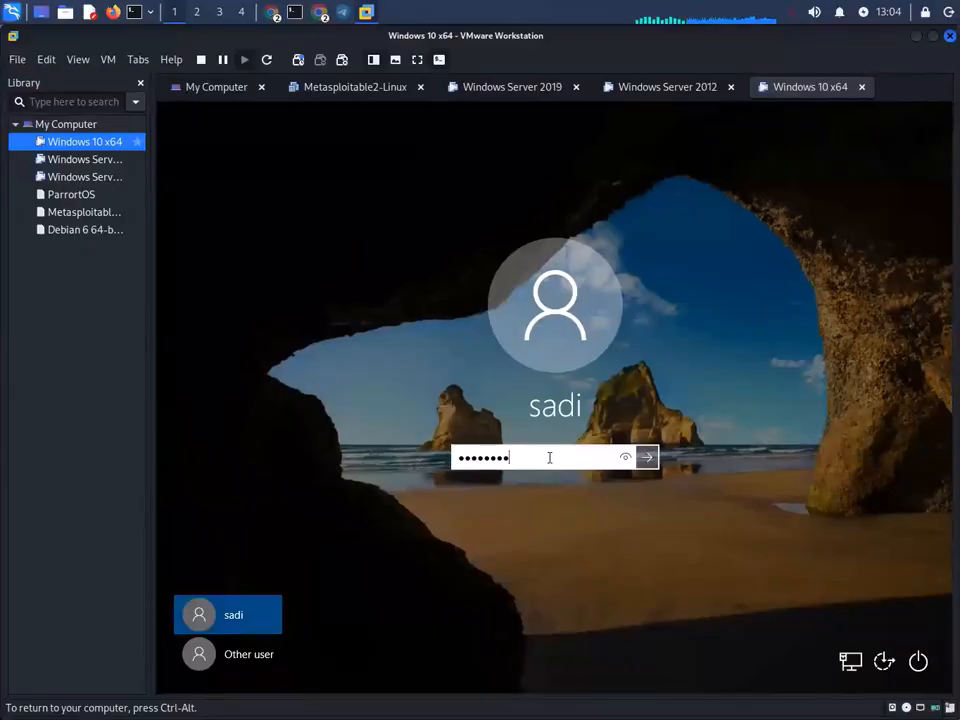
{"action": "key", "text": "BackSpace"}
{"action": "key", "text": "BackSpace"}
{"action": "key", "text": "Return"}
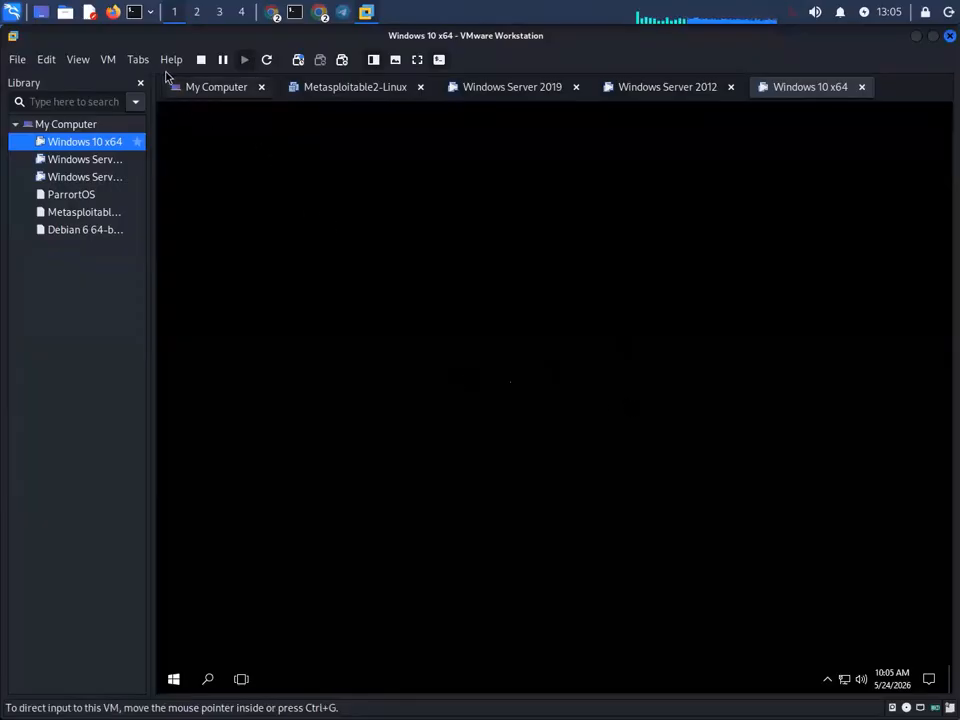
- Send Ctrl+Alt+Del from the VM menu, then dismiss the Windows security screen
{"action": "left_click", "coordinate": [135, 60]}
{"action": "mouse_move", "coordinate": [107, 60]}
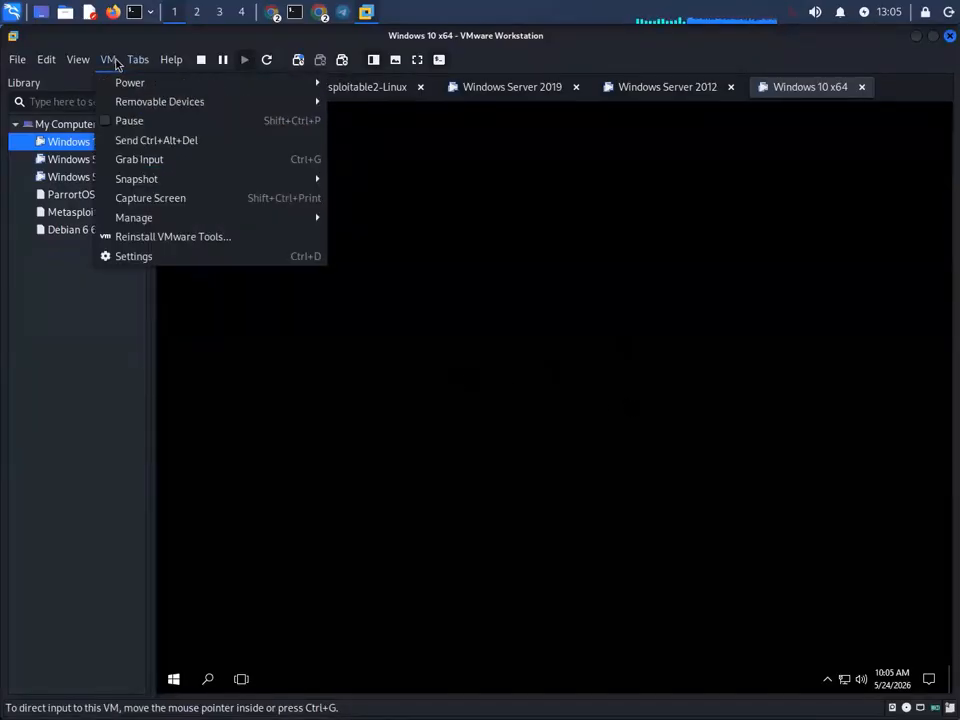
{"action": "left_click", "coordinate": [162, 142]}
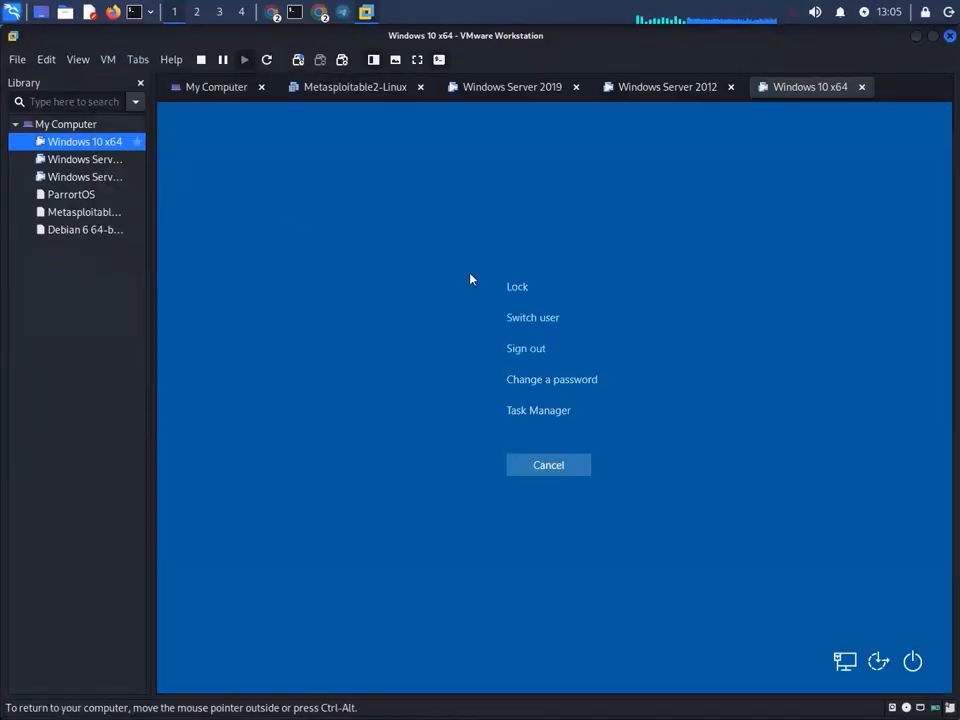
{"action": "left_click", "coordinate": [570, 466]}
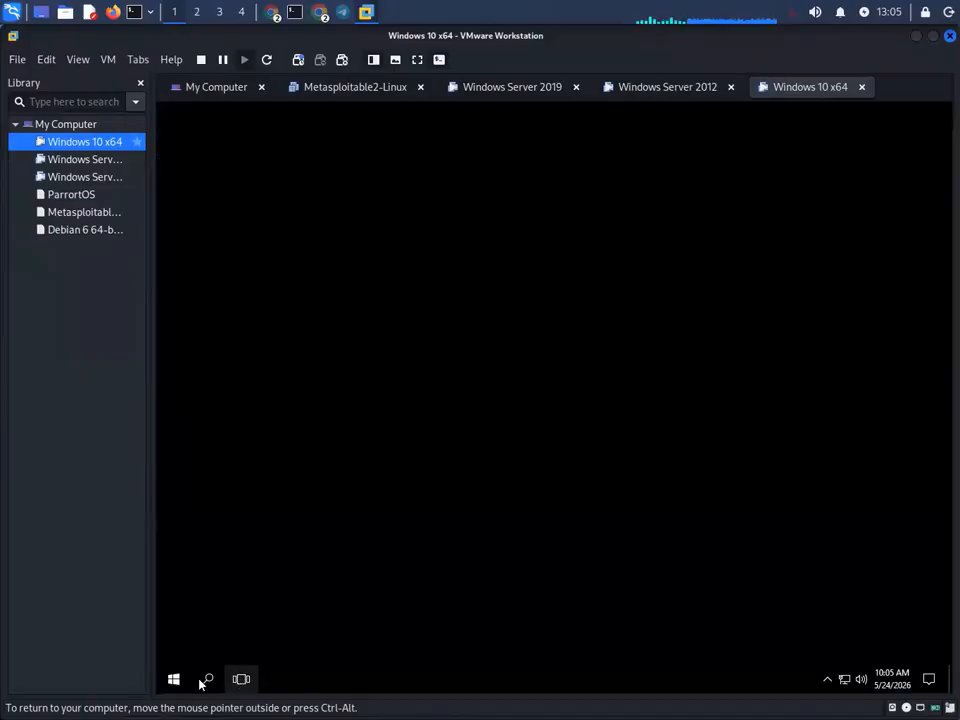
- Refresh the Windows 10 desktop five times
{"action": "right_click", "coordinate": [576, 347]}
{"action": "left_click", "coordinate": [645, 388]}
{"action": "right_click", "coordinate": [577, 346]}
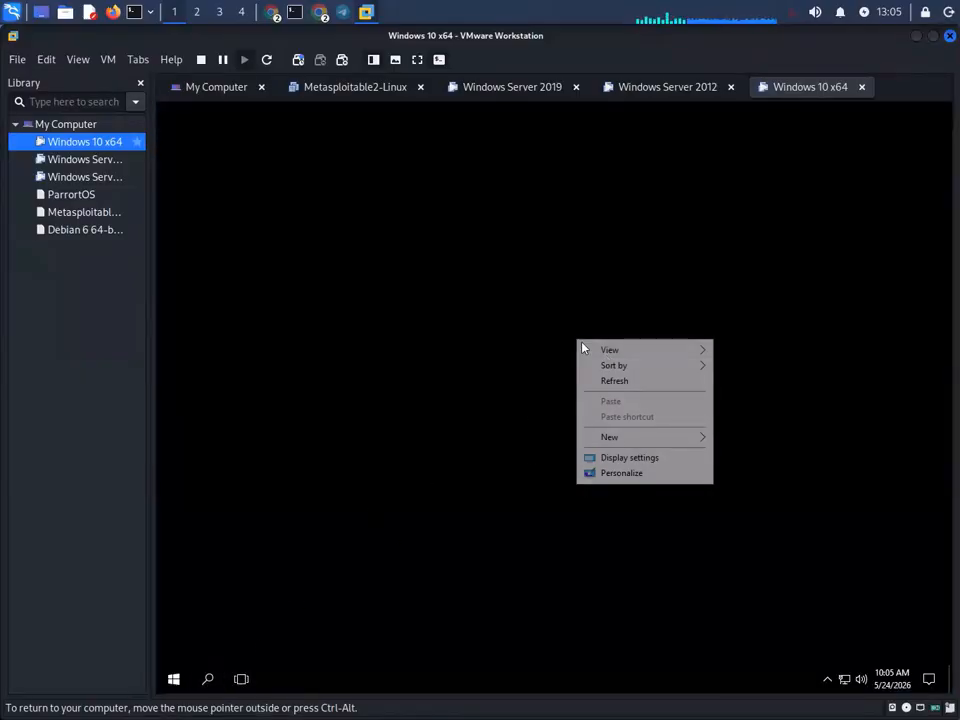
{"action": "left_click", "coordinate": [641, 380]}
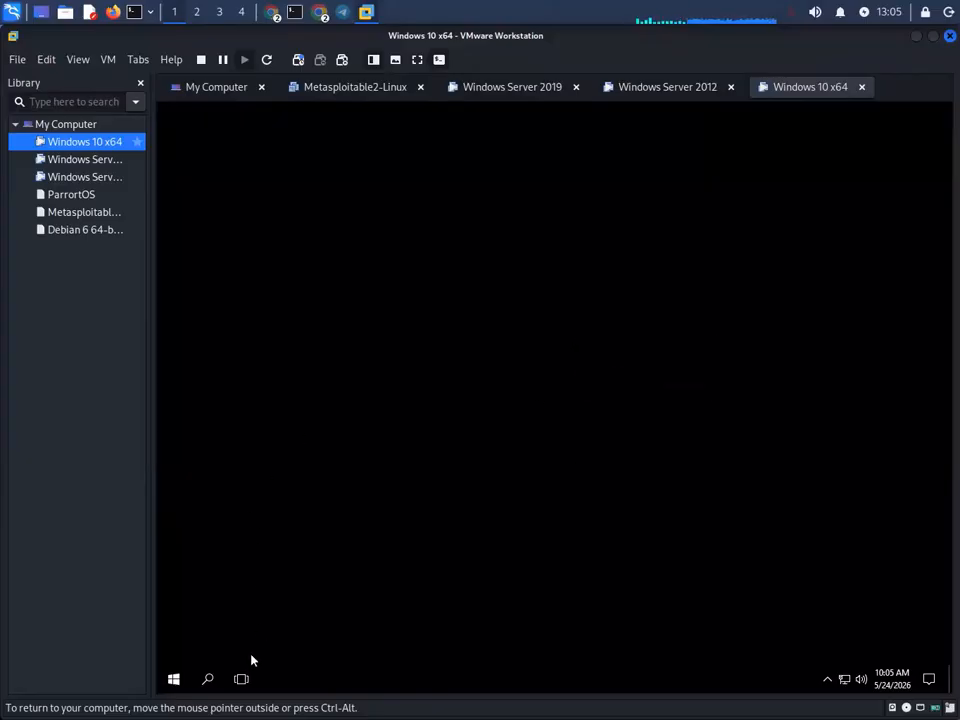
{"action": "right_click", "coordinate": [388, 216]}
{"action": "left_click", "coordinate": [452, 258]}
{"action": "right_click", "coordinate": [445, 265]}
{"action": "left_click", "coordinate": [509, 310]}
{"action": "right_click", "coordinate": [513, 397]}
{"action": "left_click", "coordinate": [564, 443]}
- Restart the Windows 10 virtual machine from Start > Power
{"action": "left_click", "coordinate": [176, 679]}
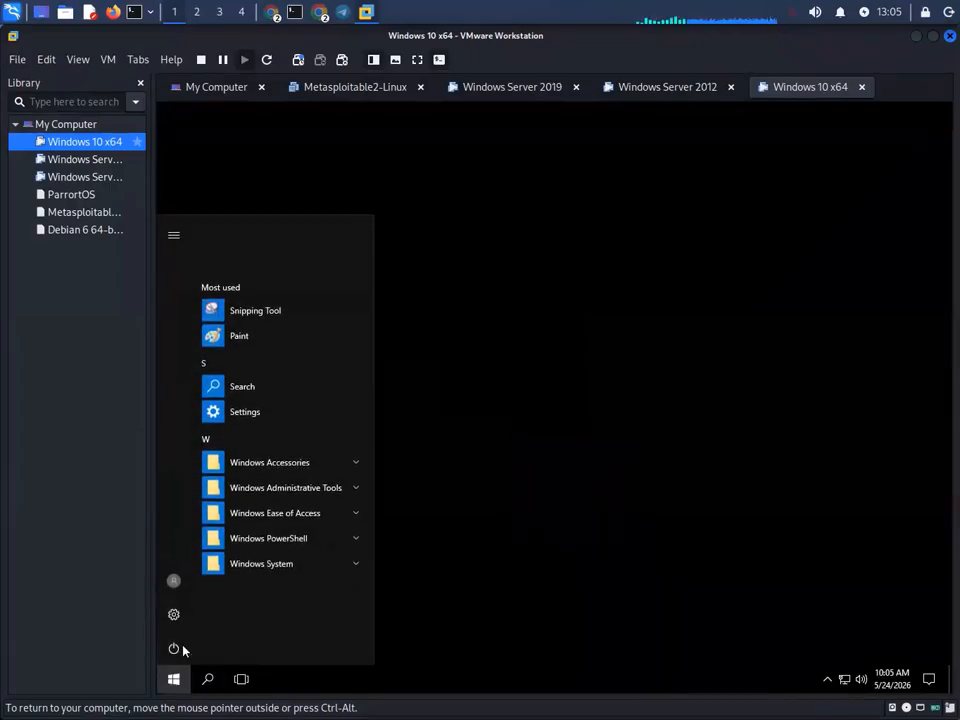
{"action": "left_click", "coordinate": [181, 649]}
{"action": "left_click", "coordinate": [231, 613]}
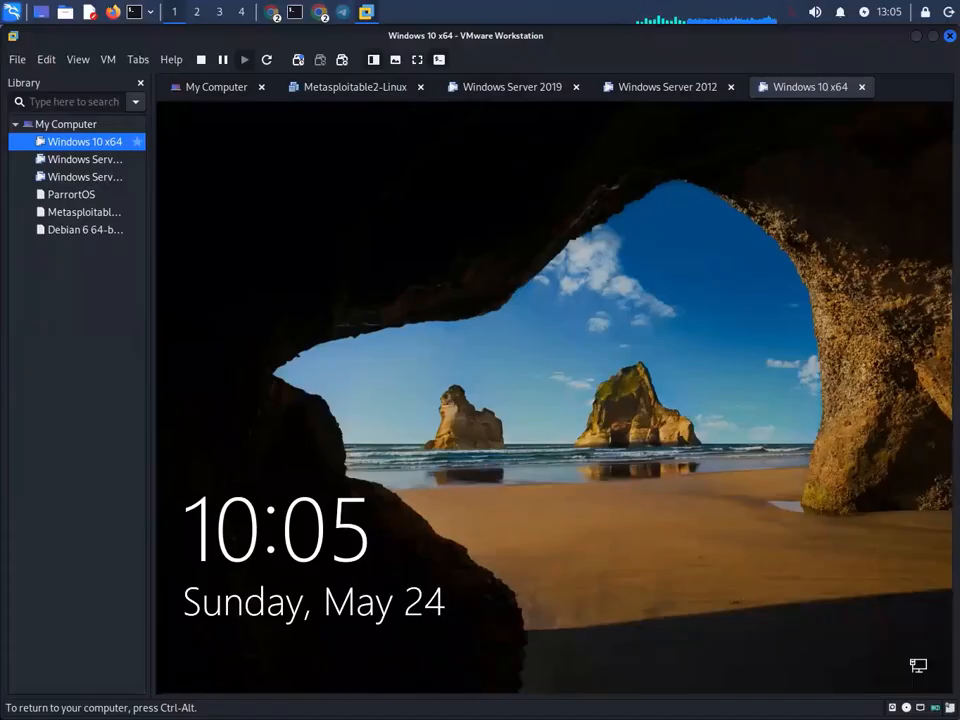
- Sign back in to Windows 10 with the account password, then switch to Windows Server 2019
{"action": "key", "text": "Return"}
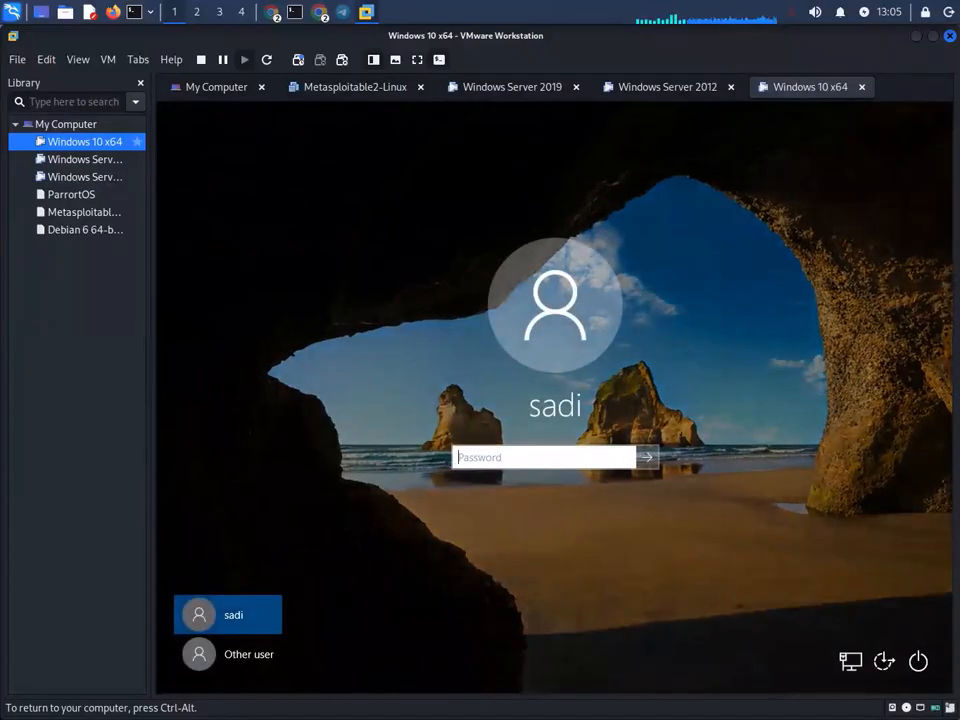
{"action": "type", "text": "p••••••"}
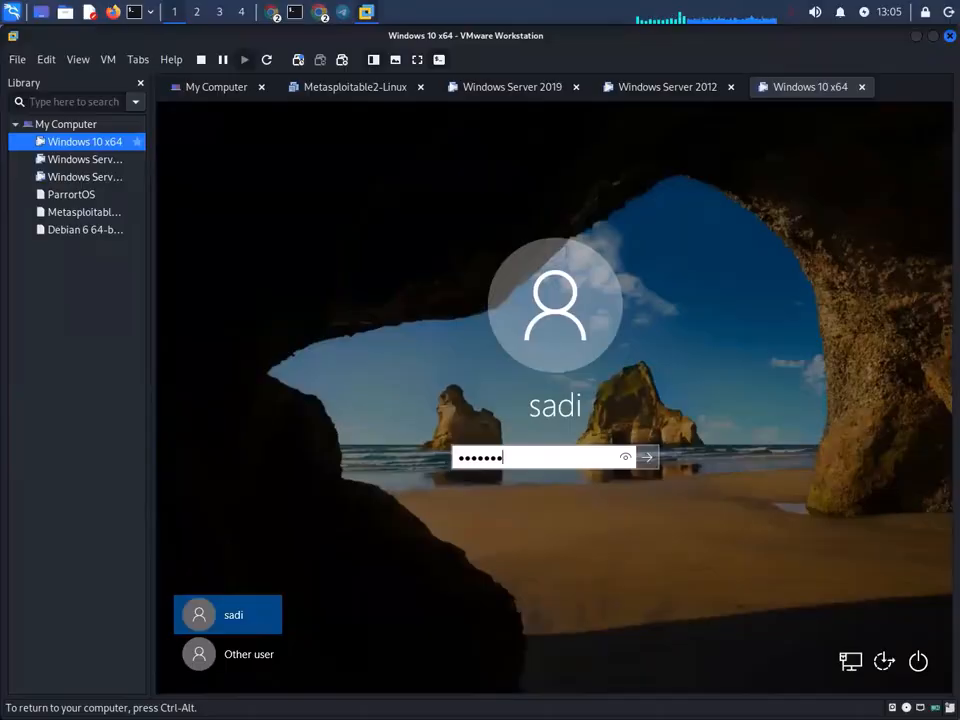
{"action": "type", "text": "•••"}
{"action": "key", "text": "Return"}
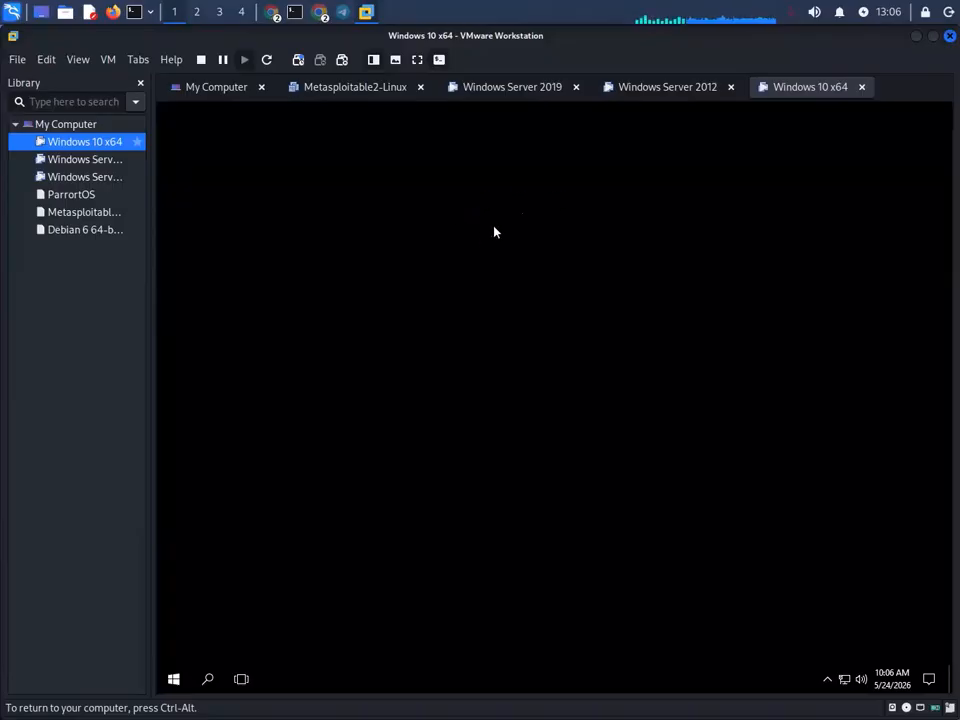
{"action": "key", "text": "ctrl+alt"}
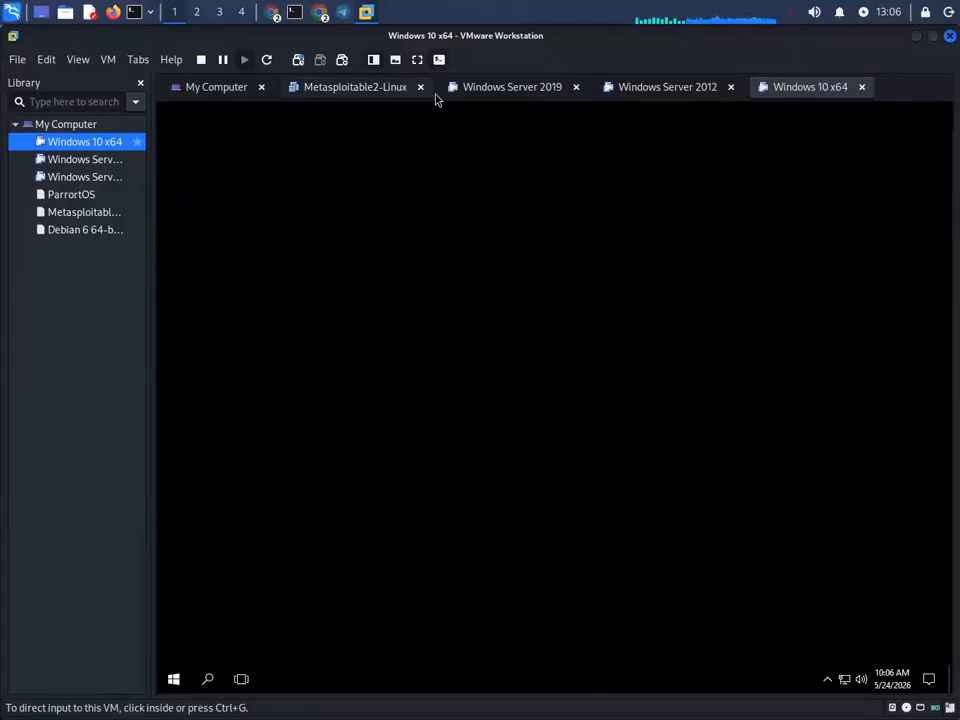
{"action": "left_click", "coordinate": [522, 92]}
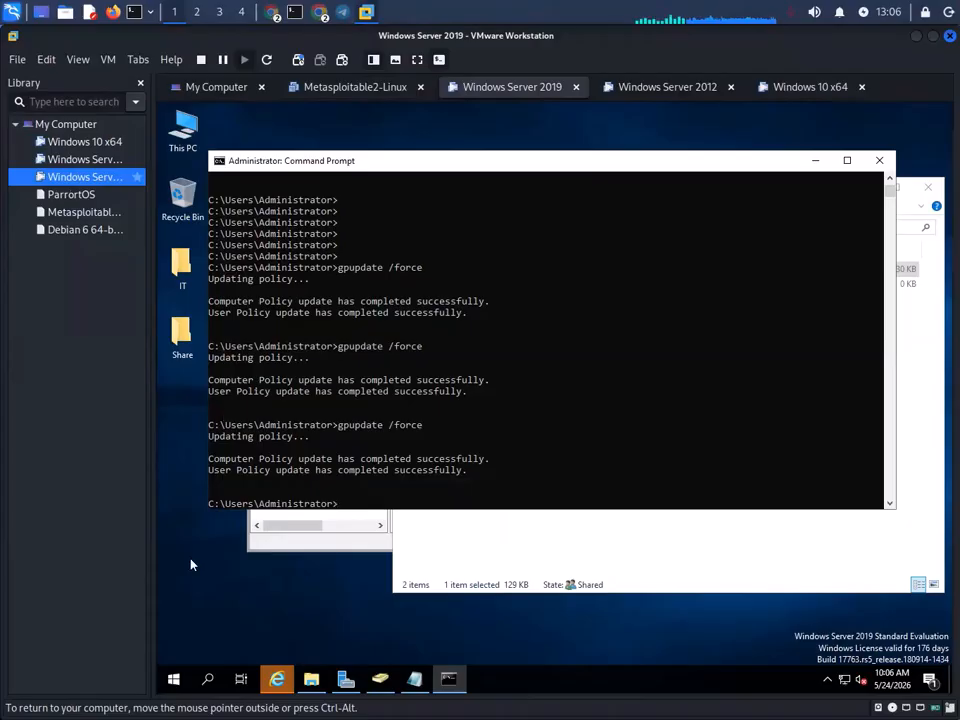
- Close the Internet Explorer download window and its security warning, then return to Windows 10 x64
{"action": "mouse_move", "coordinate": [277, 679]}
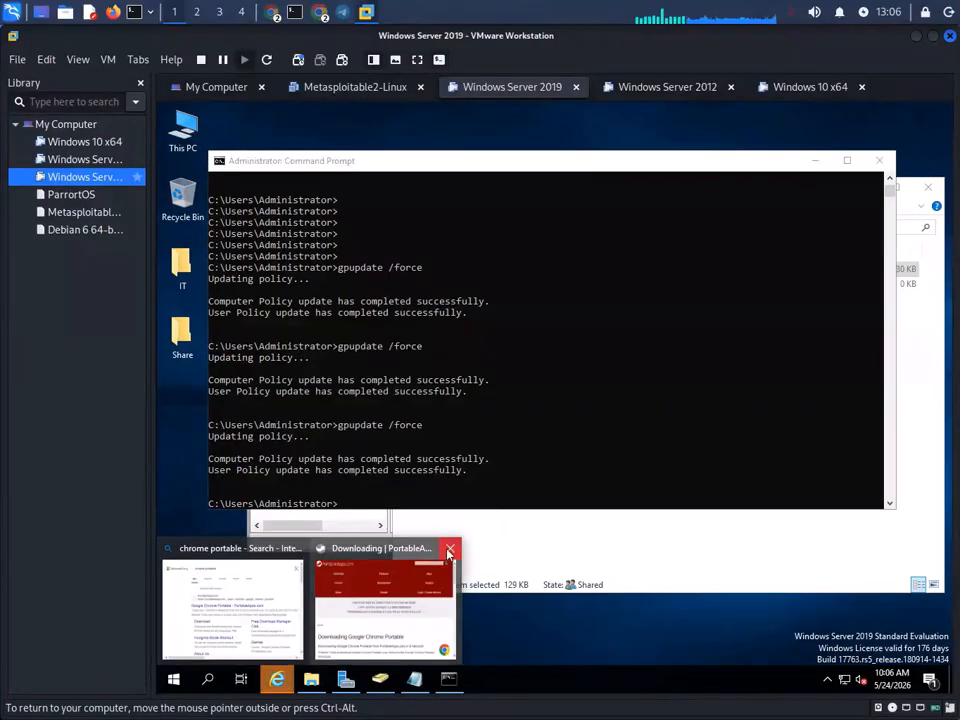
{"action": "left_click", "coordinate": [449, 551]}
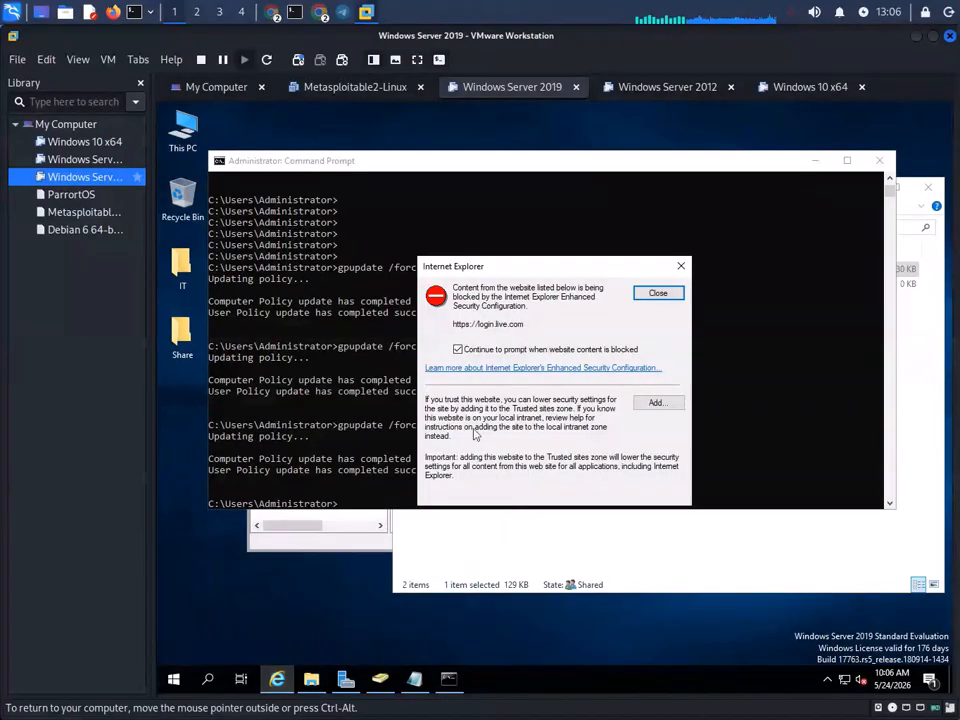
{"action": "left_click", "coordinate": [660, 292]}
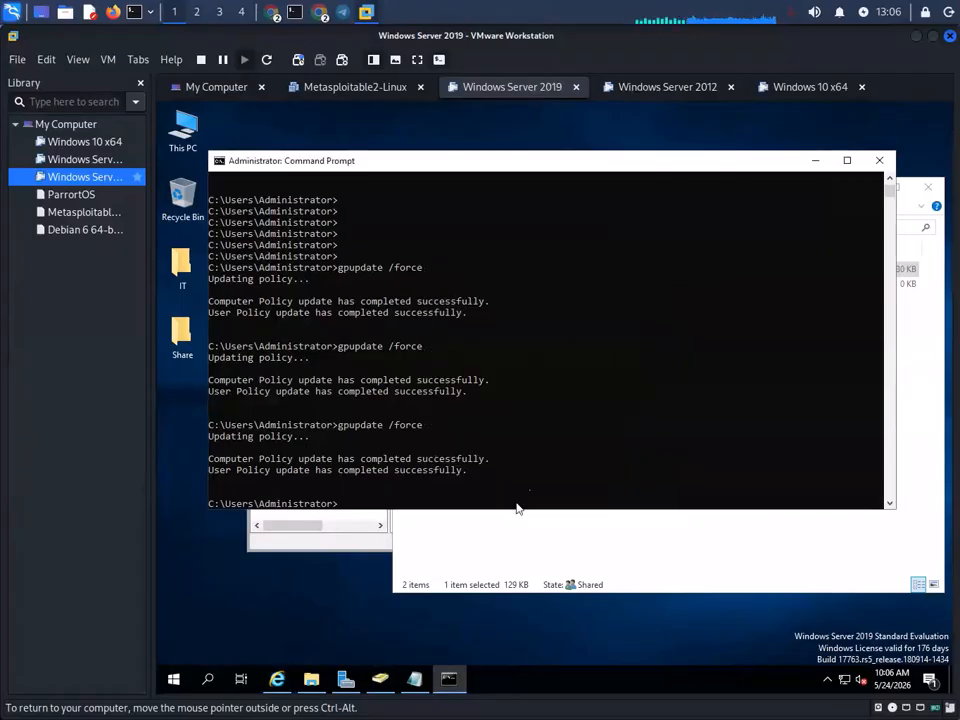
{"action": "left_click", "coordinate": [814, 90]}
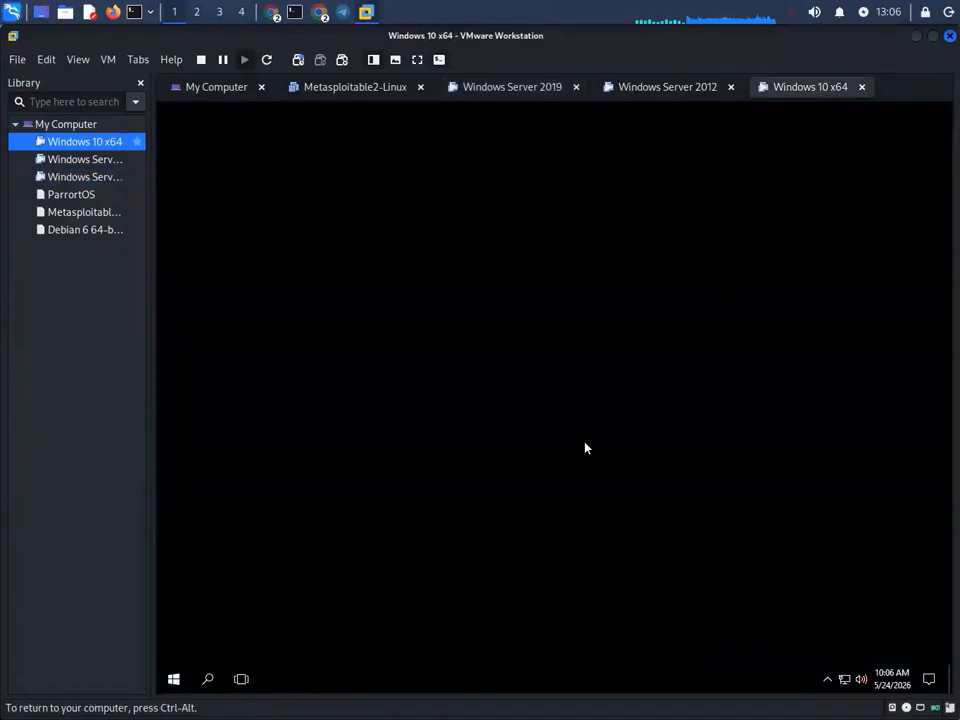
- Try opening Personalization on the Windows 10 desktop, dismiss its error, and close the Start menu
{"action": "right_click", "coordinate": [432, 274]}
{"action": "left_click", "coordinate": [494, 406]}
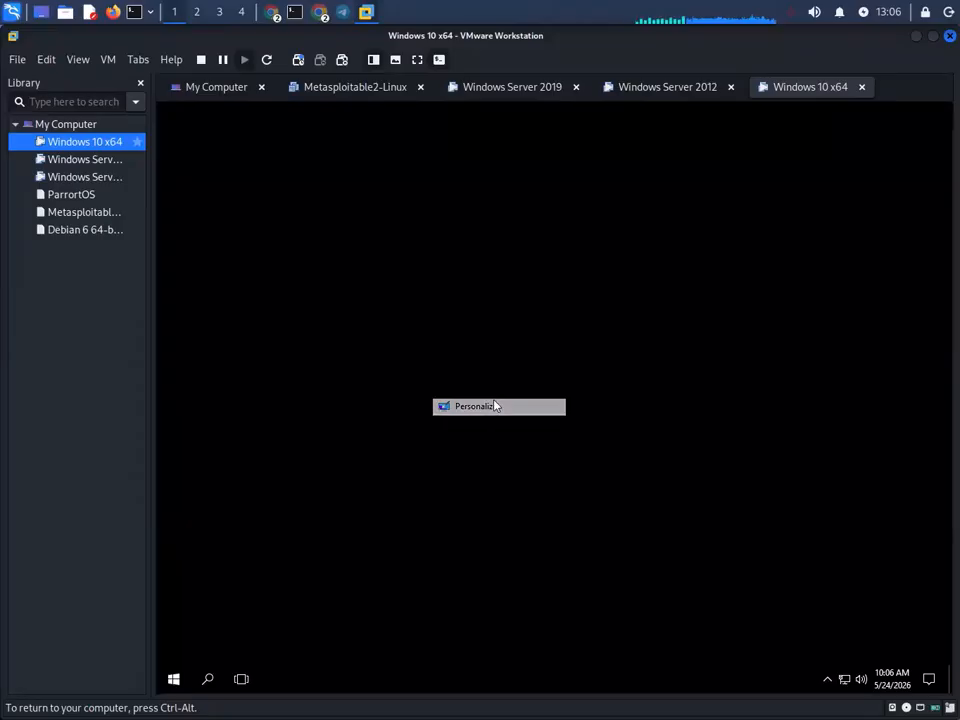
{"action": "left_click", "coordinate": [729, 394]}
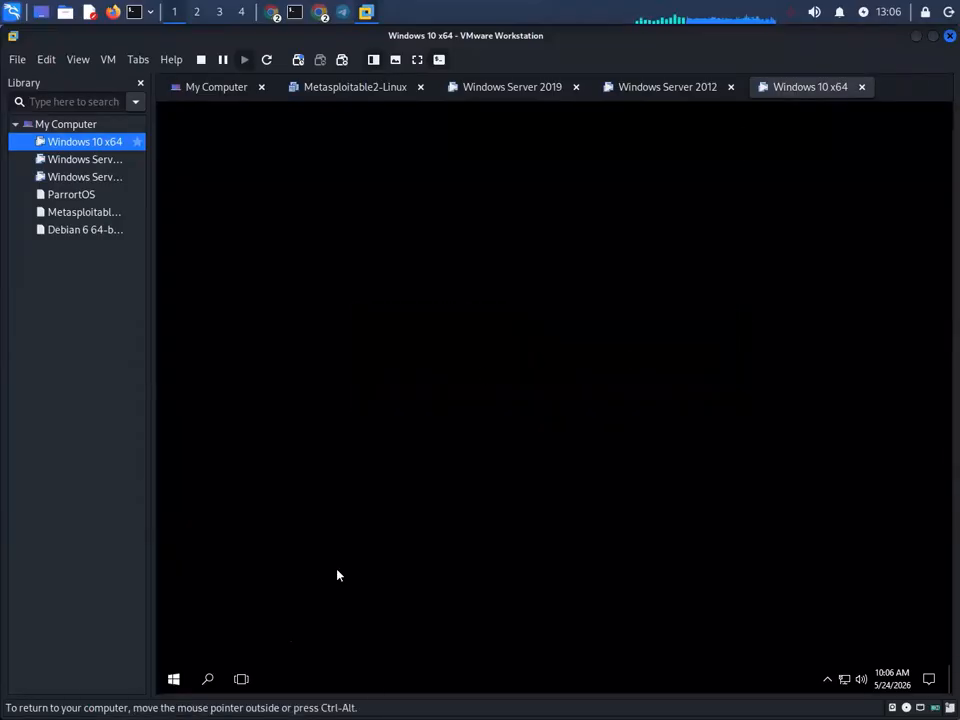
{"action": "left_click", "coordinate": [173, 679]}
{"action": "left_click", "coordinate": [535, 316]}
- Refresh the Windows 10 x64 desktop three times from its right-click menu
{"action": "right_click", "coordinate": [415, 202]}
{"action": "left_click", "coordinate": [462, 240]}
{"action": "right_click", "coordinate": [688, 218]}
{"action": "left_click", "coordinate": [718, 254]}
{"action": "right_click", "coordinate": [563, 242]}
{"action": "left_click", "coordinate": [602, 281]}
- Switch to the Windows Server 2012 machine, declining the incoming call along the way
{"action": "left_click", "coordinate": [670, 87]}
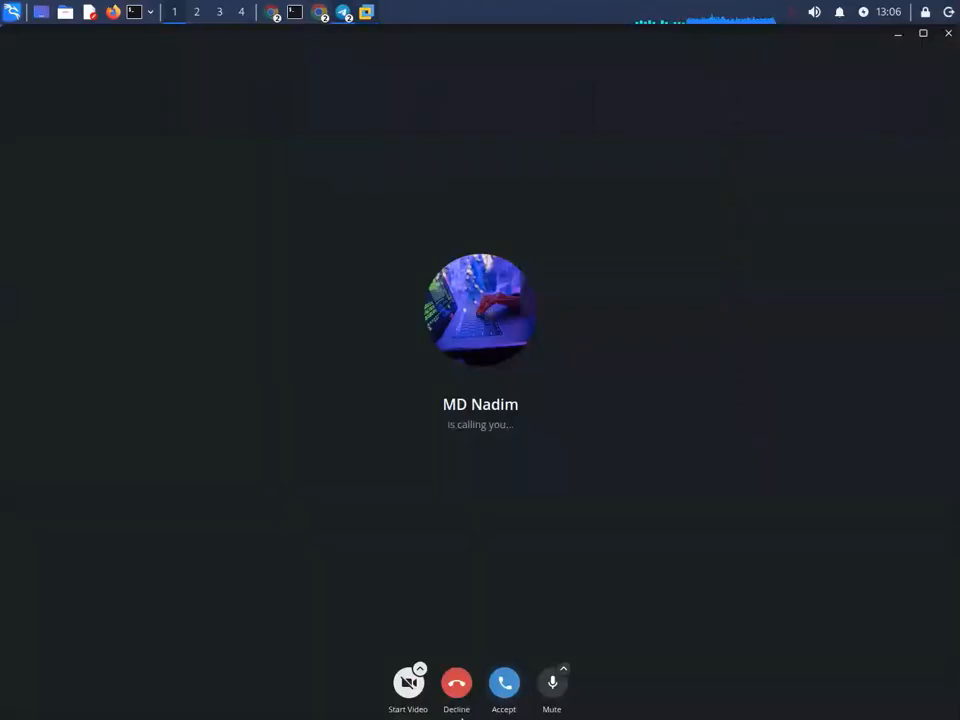
{"action": "left_click", "coordinate": [452, 684]}
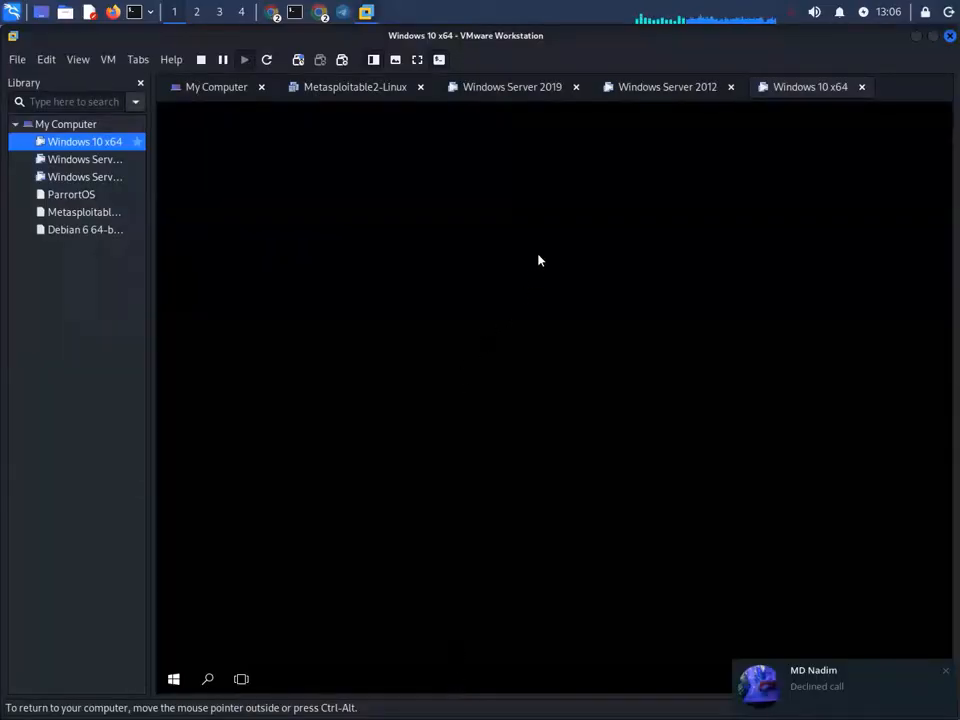
{"action": "left_click", "coordinate": [945, 671]}
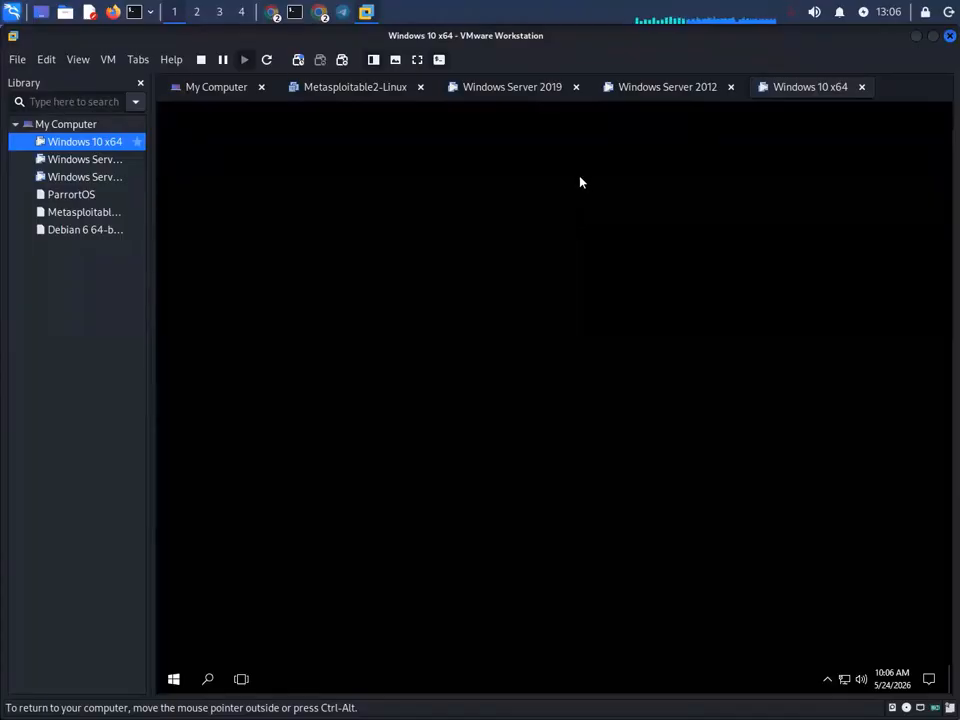
{"action": "left_click", "coordinate": [677, 88]}
{"action": "left_click", "coordinate": [817, 94]}
- Flip between the Server 2012 and Windows 10 tabs, landing on Windows Server 2019
{"action": "left_click", "coordinate": [648, 90]}
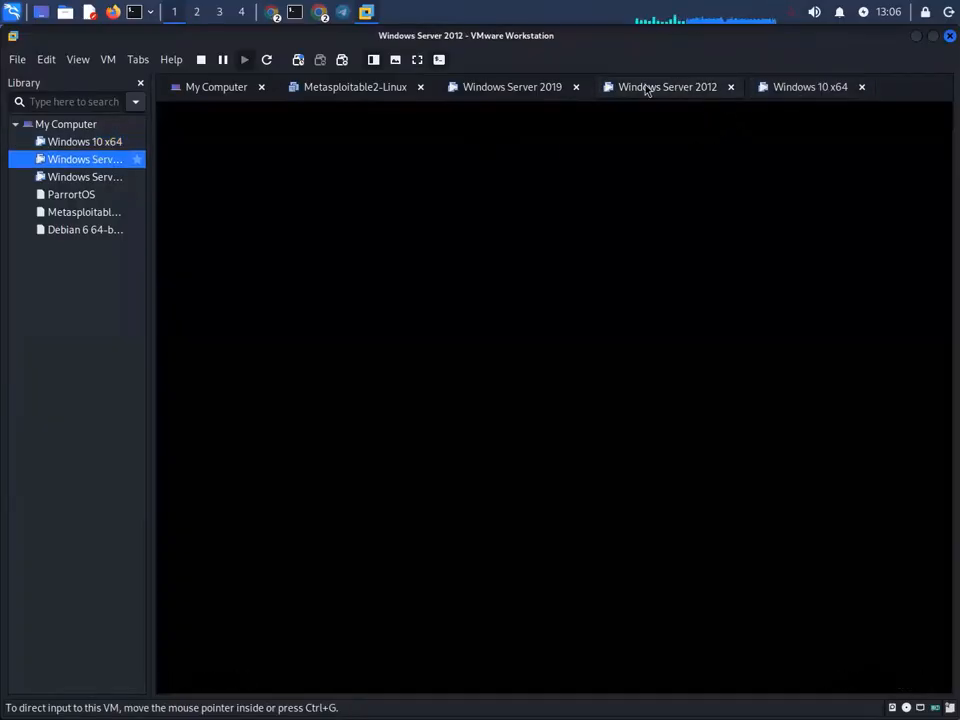
{"action": "left_click", "coordinate": [822, 90]}
{"action": "left_click", "coordinate": [684, 90]}
{"action": "left_click", "coordinate": [786, 88]}
{"action": "left_click", "coordinate": [688, 92]}
{"action": "left_click", "coordinate": [520, 92]}
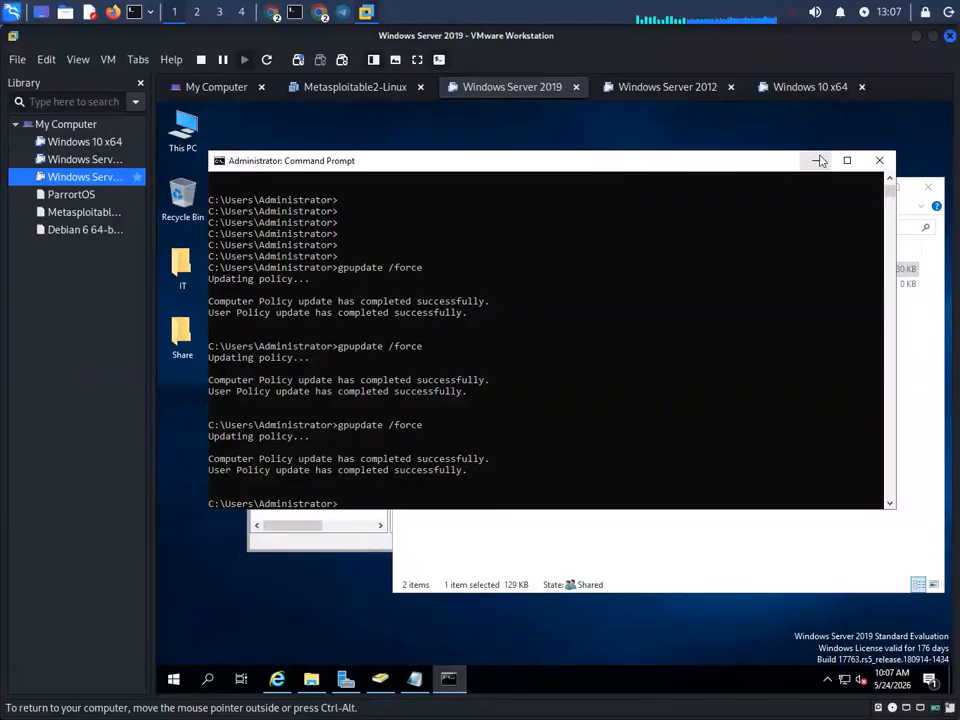
- Refresh the Windows 10 desktop twice, then return to the Windows Server 2019 Command Prompt
{"action": "left_click", "coordinate": [800, 87]}
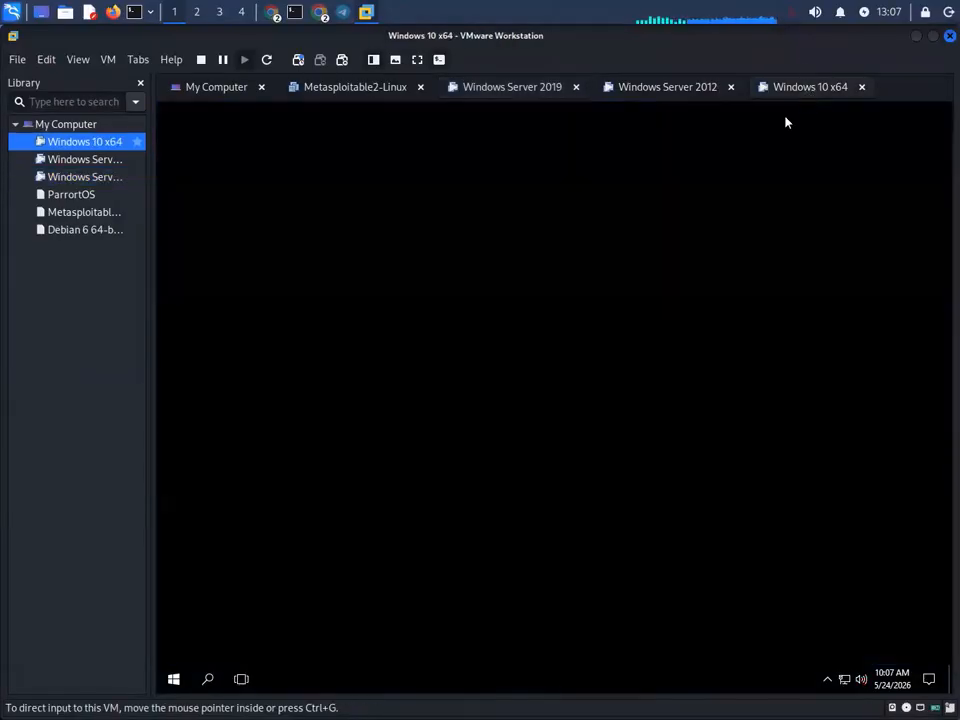
{"action": "right_click", "coordinate": [509, 302]}
{"action": "left_click", "coordinate": [546, 343]}
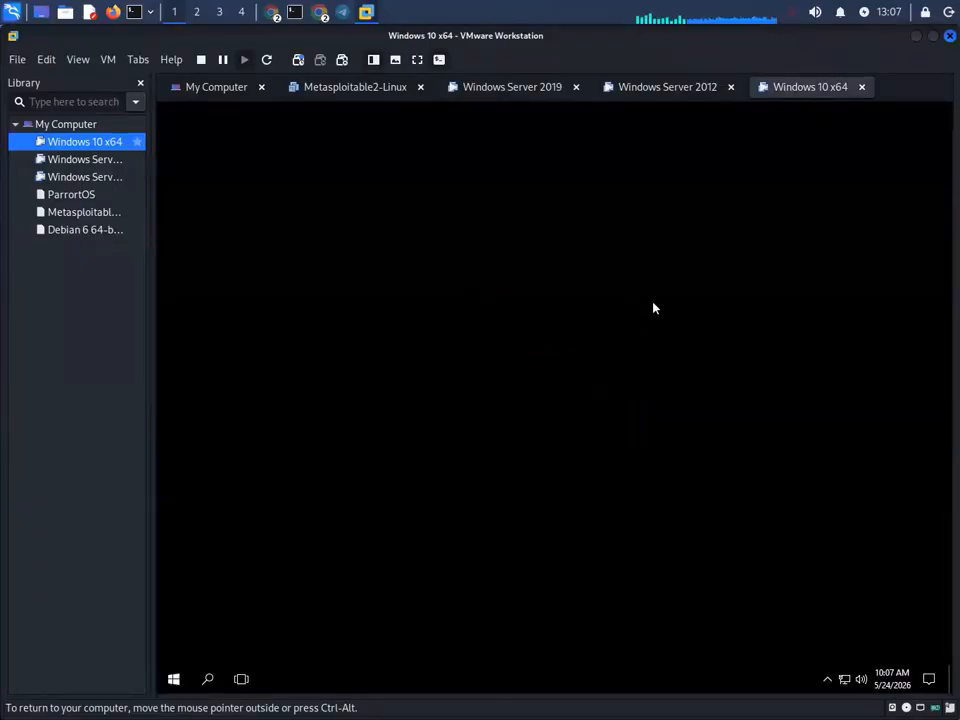
{"action": "right_click", "coordinate": [443, 327]}
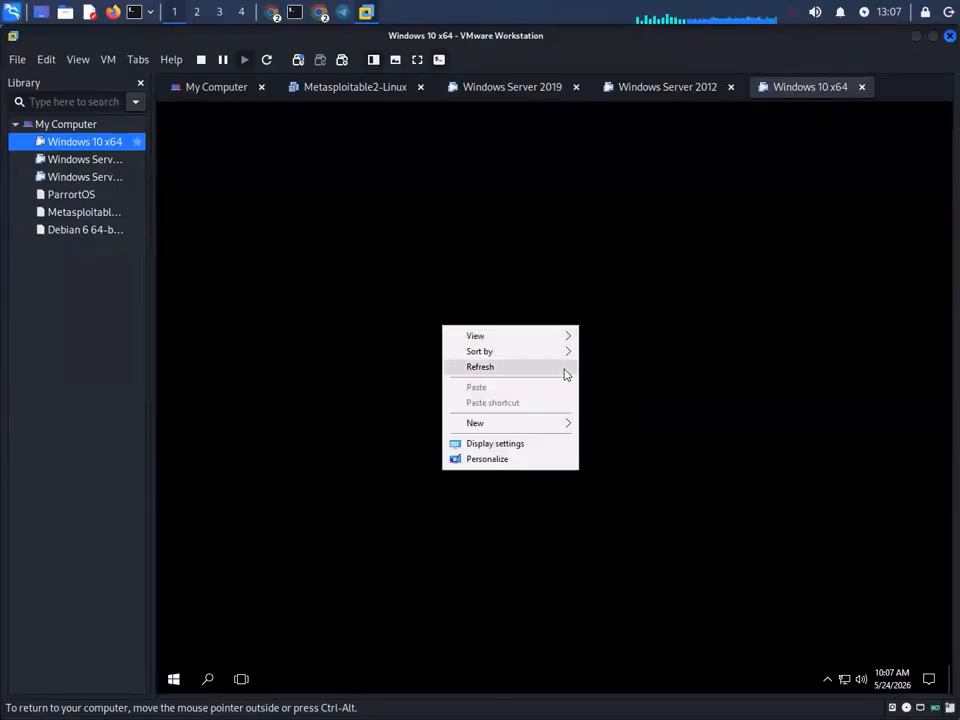
{"action": "left_click", "coordinate": [864, 281]}
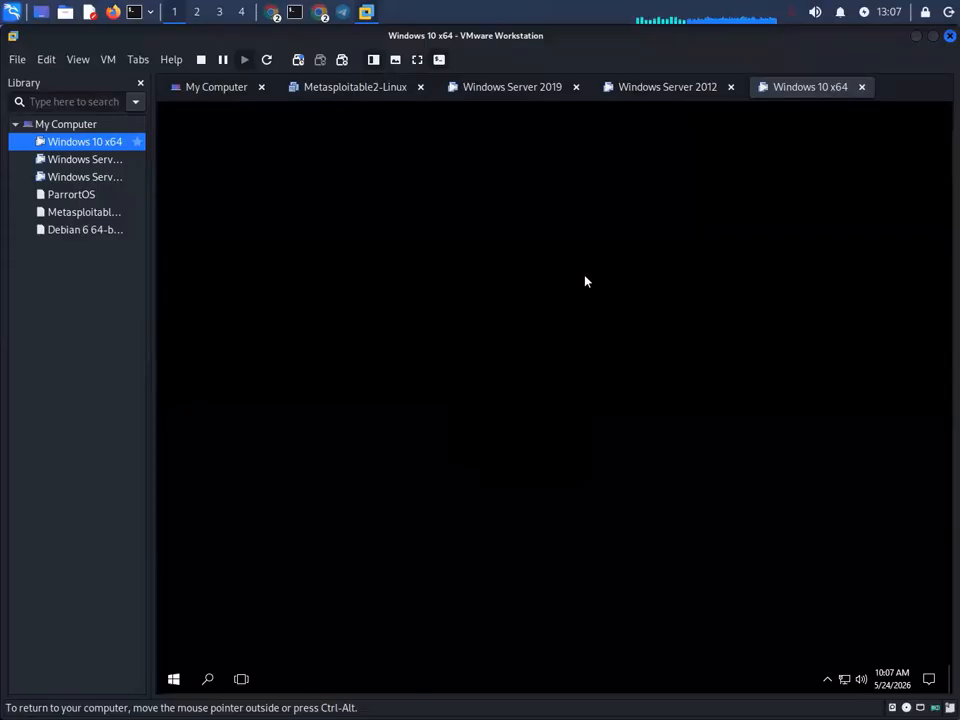
{"action": "right_click", "coordinate": [566, 271]}
{"action": "left_click", "coordinate": [610, 314]}
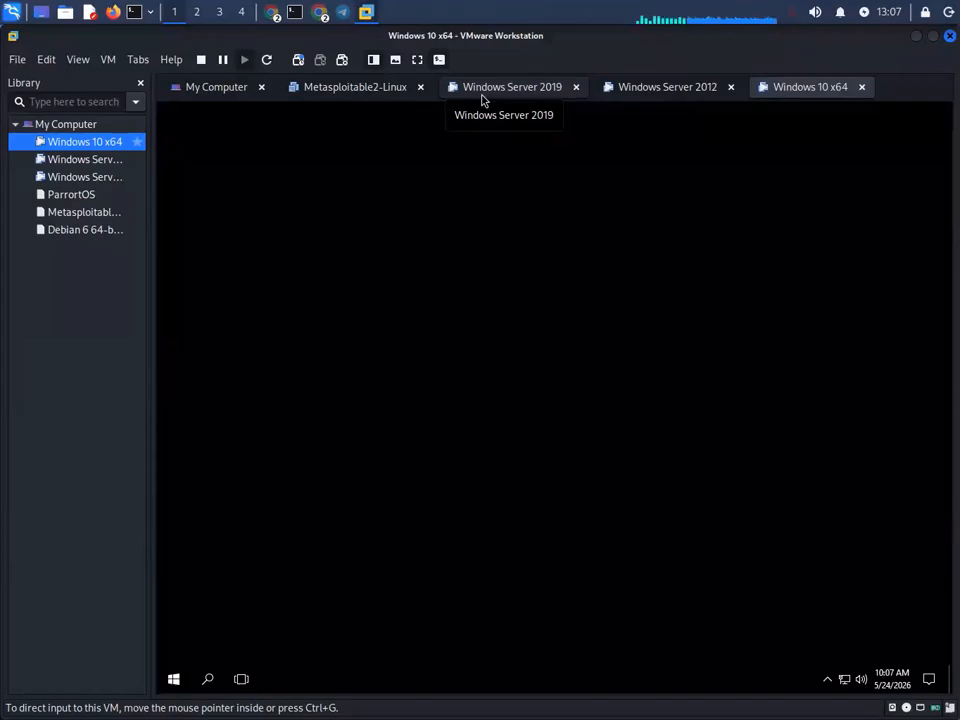
{"action": "left_click", "coordinate": [513, 97]}
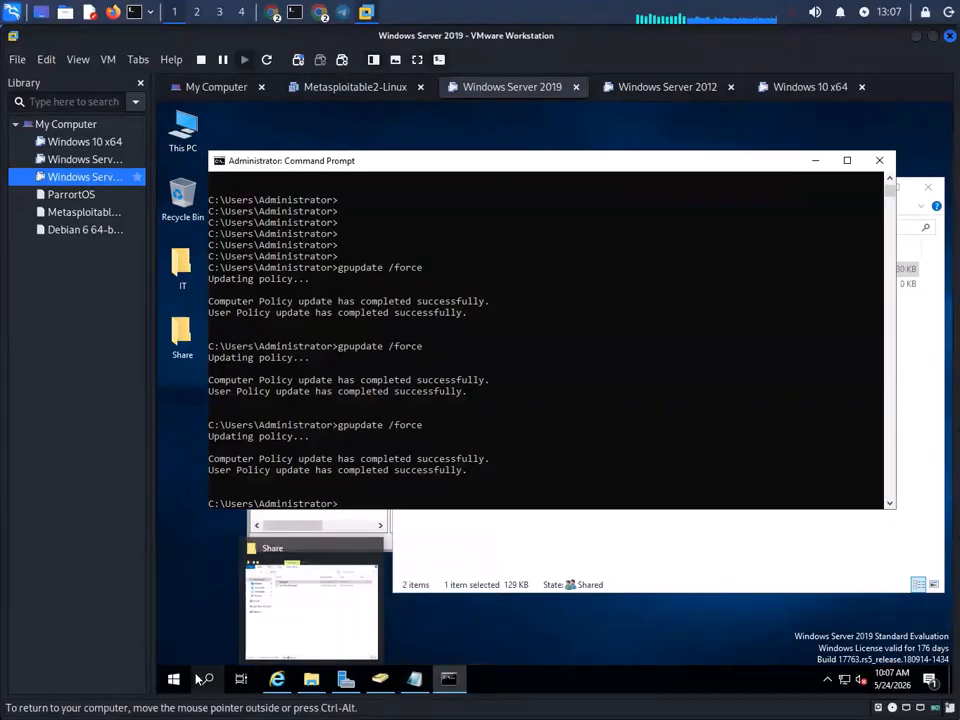
- Launch Group Policy Management from Server Manager's Tools menu
{"action": "left_click", "coordinate": [379, 680]}
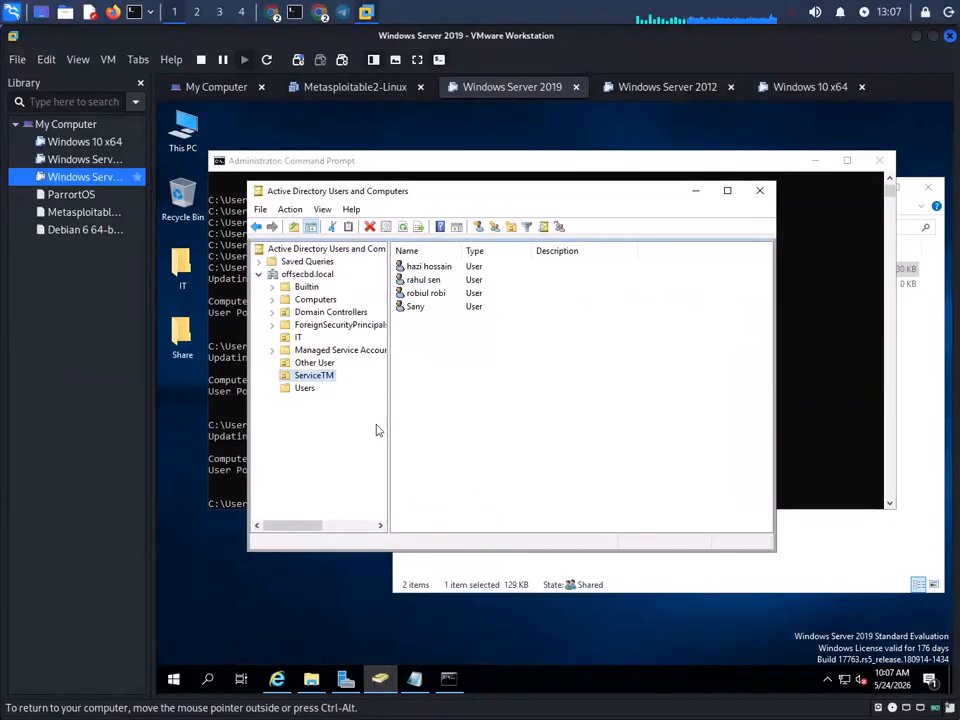
{"action": "left_click", "coordinate": [346, 680]}
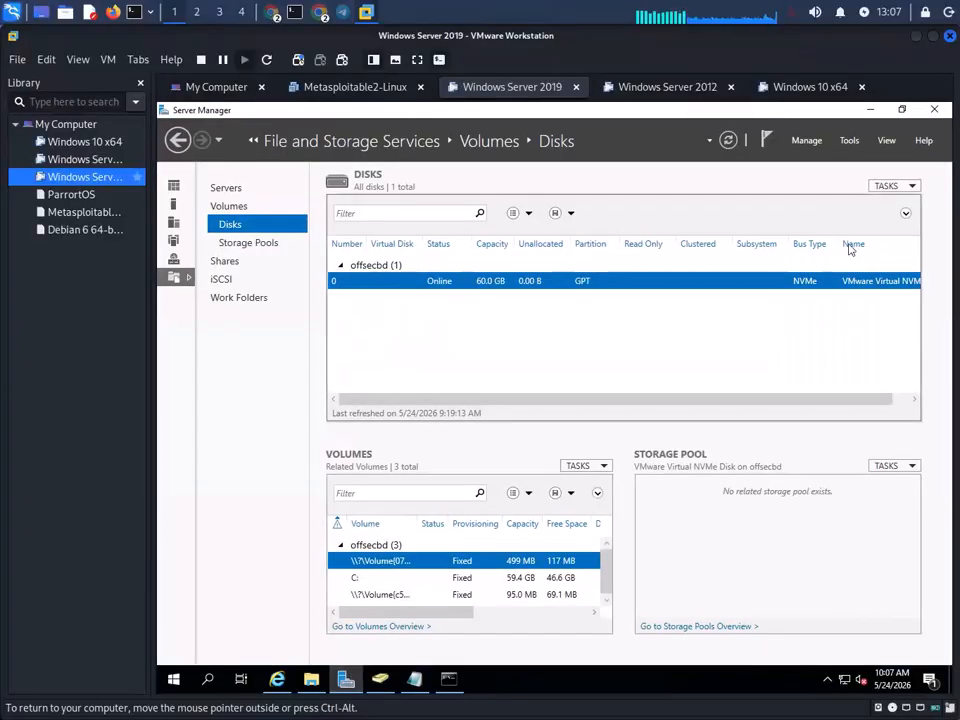
{"action": "left_click", "coordinate": [850, 141]}
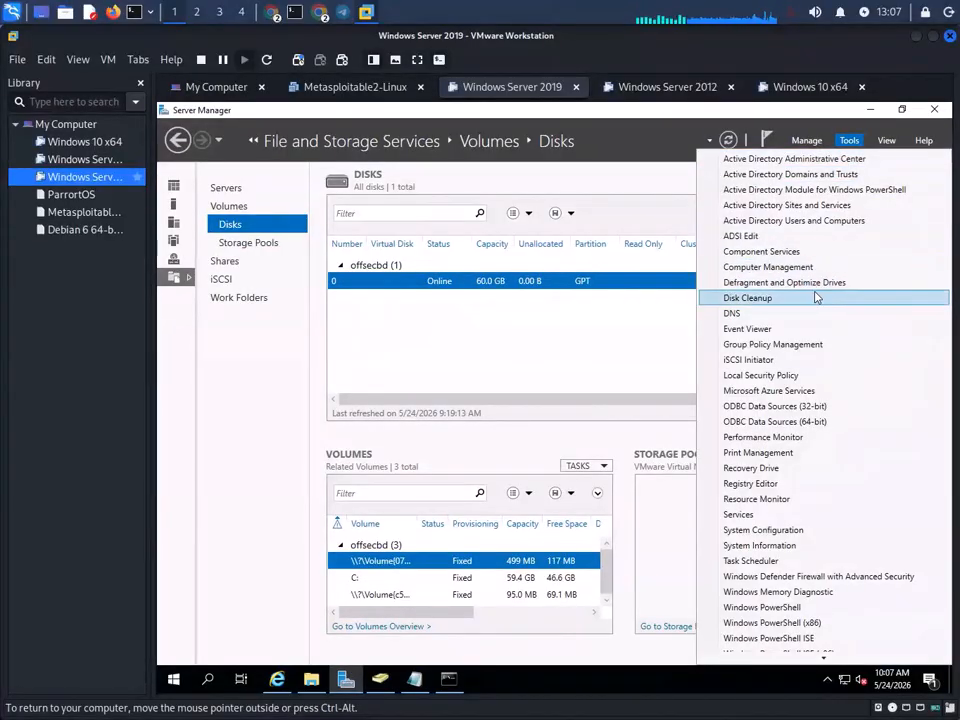
{"action": "left_click", "coordinate": [785, 350]}
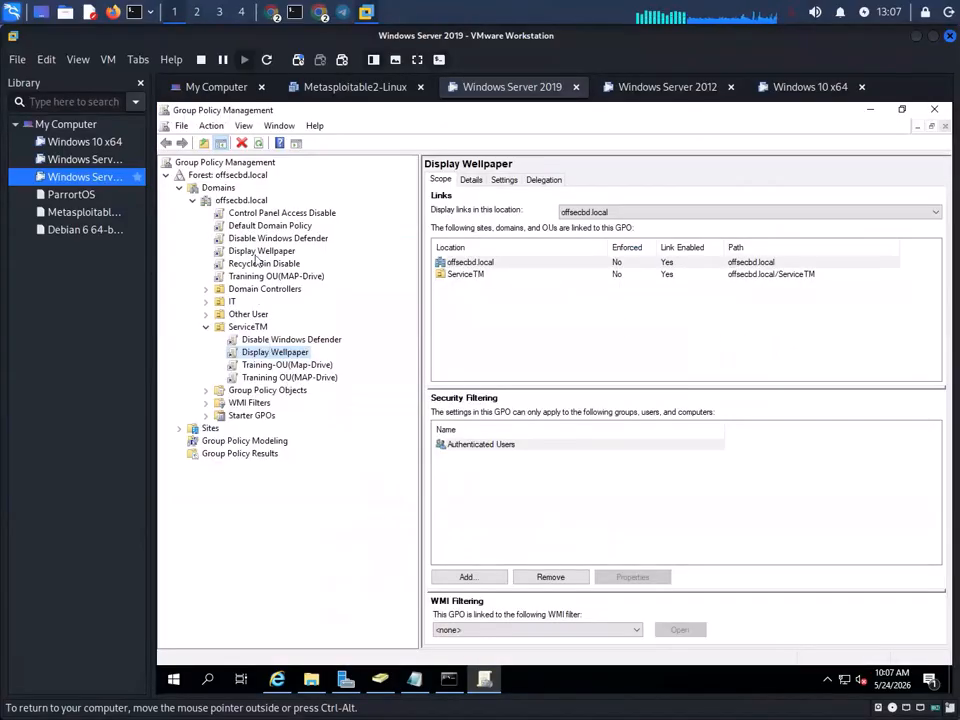
- Create a GPO named 'USB Disable' linked to the offsecbd.local domain and select it
{"action": "right_click", "coordinate": [243, 205]}
{"action": "left_click", "coordinate": [275, 208]}
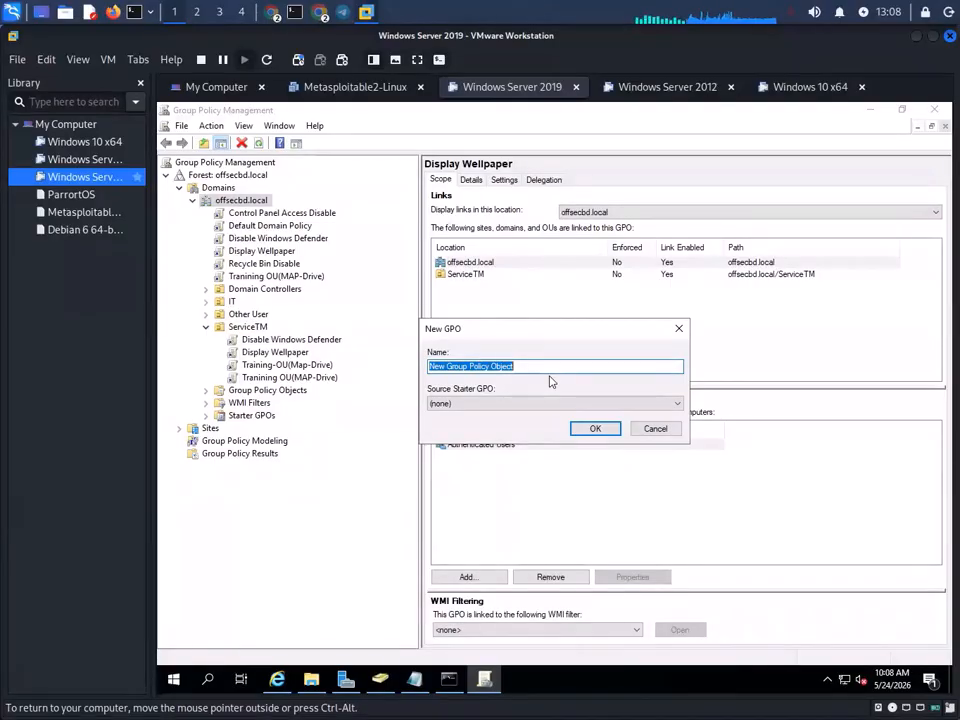
{"action": "type", "text": "USB"}
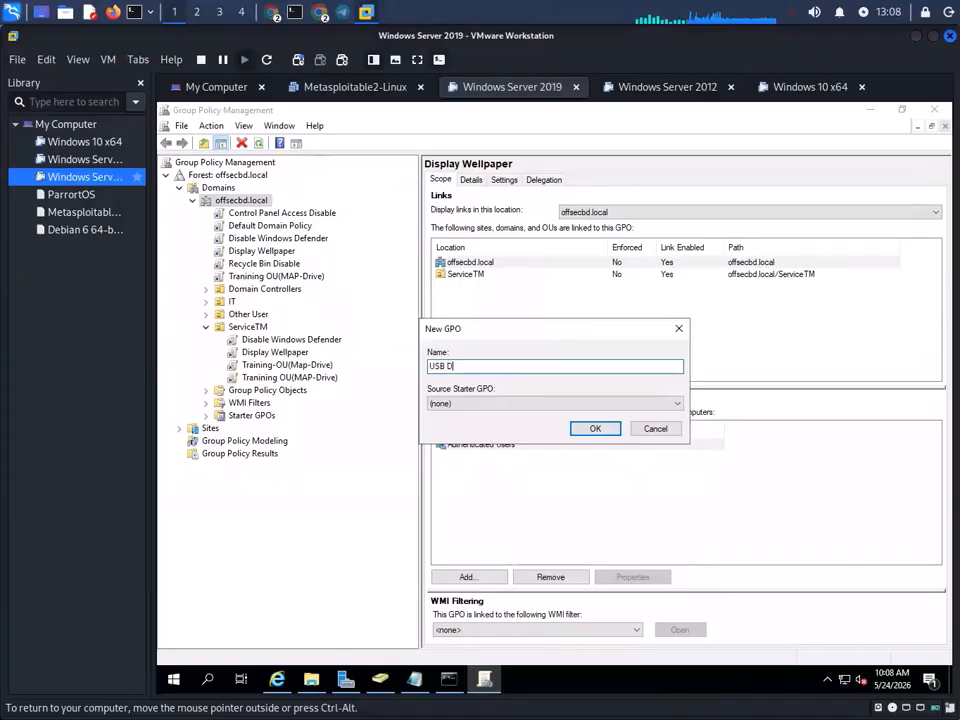
{"action": "type", "text": " Disable"}
{"action": "left_click", "coordinate": [597, 429]}
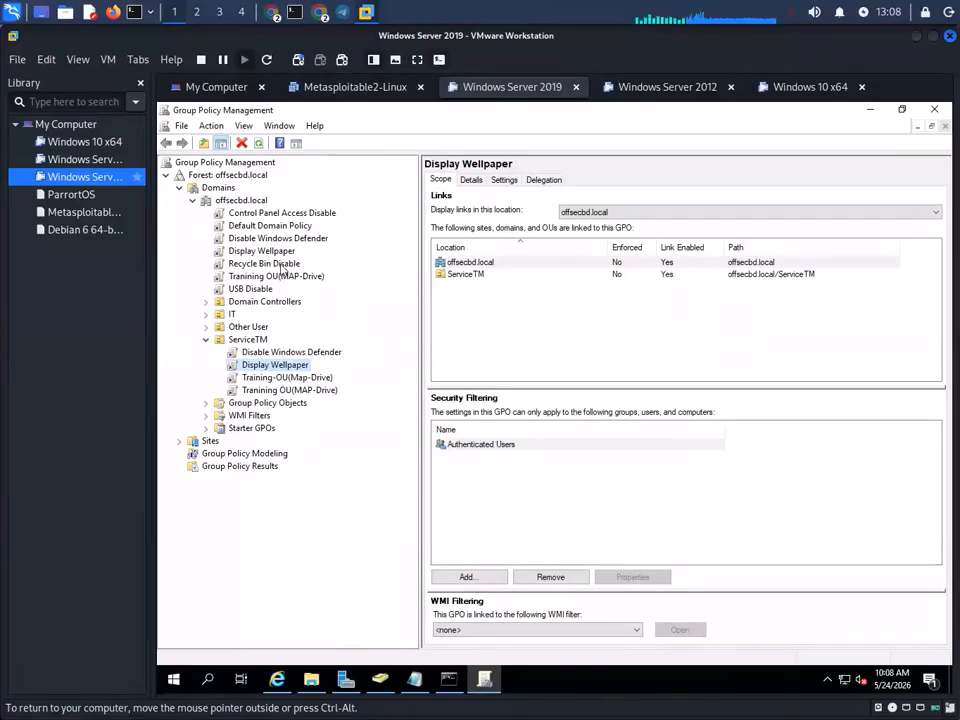
{"action": "left_click", "coordinate": [253, 288]}
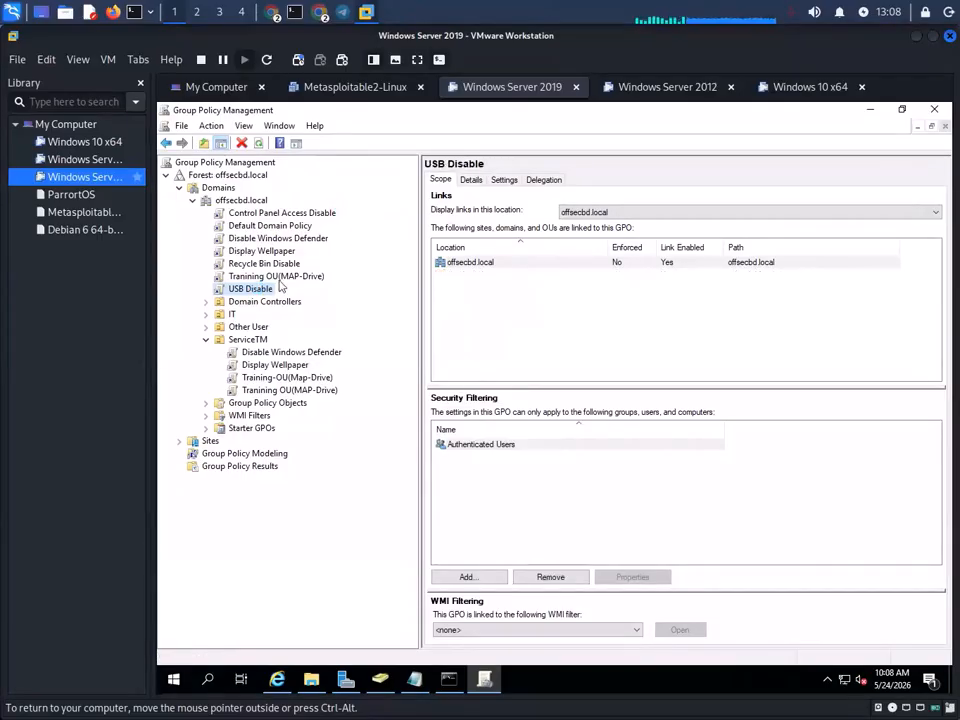
- Open the USB Disable GPO in the editor and expand Computer Configuration policies
{"action": "right_click", "coordinate": [277, 290]}
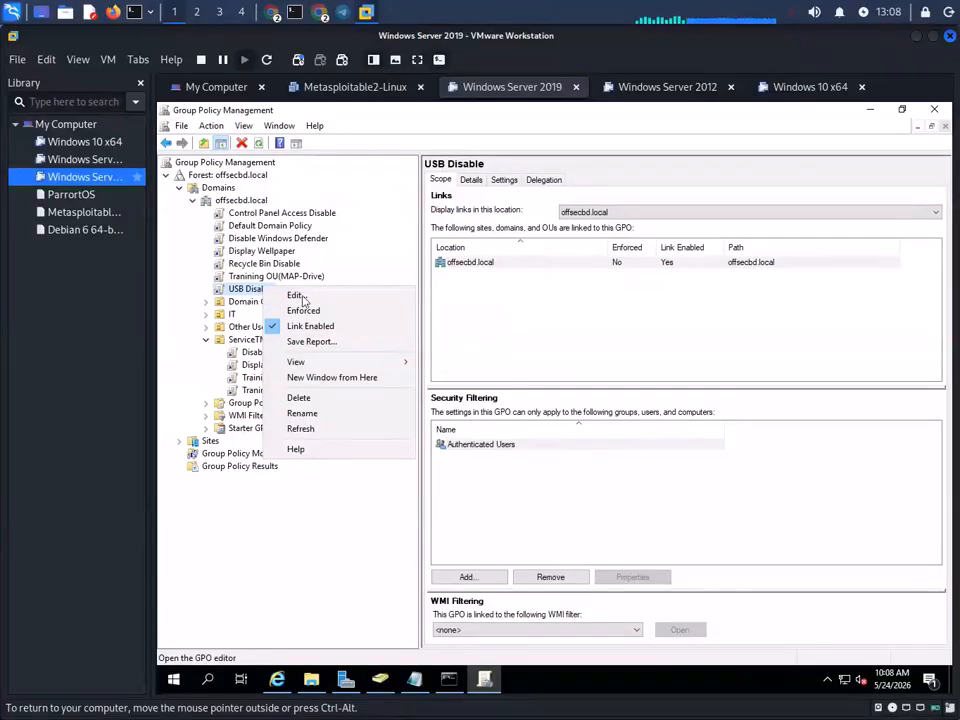
{"action": "left_click", "coordinate": [282, 295]}
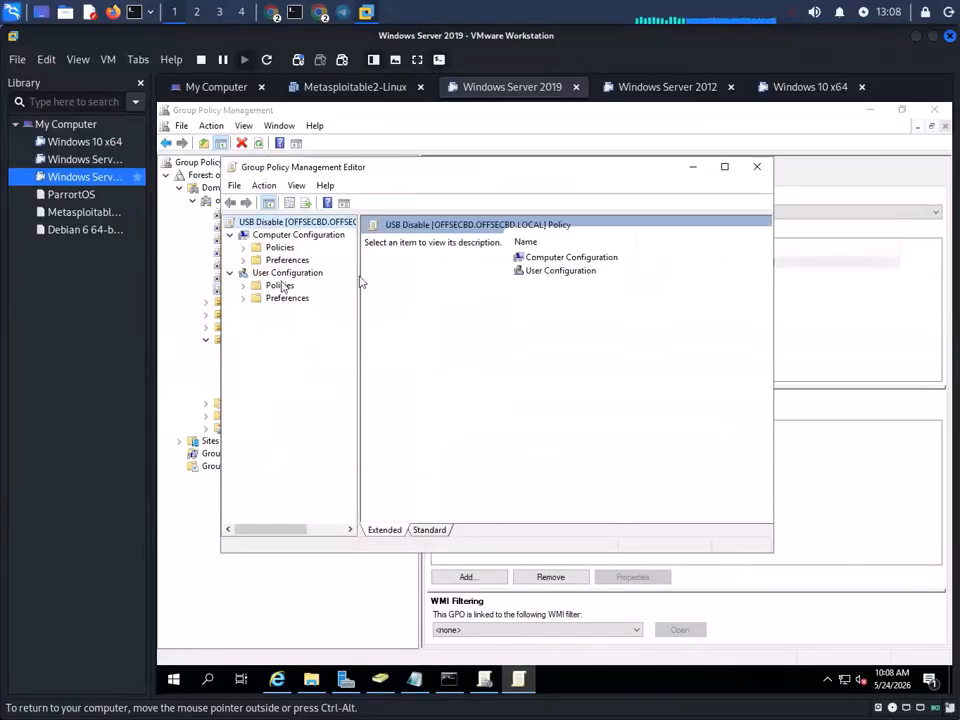
{"action": "double_click", "coordinate": [280, 285]}
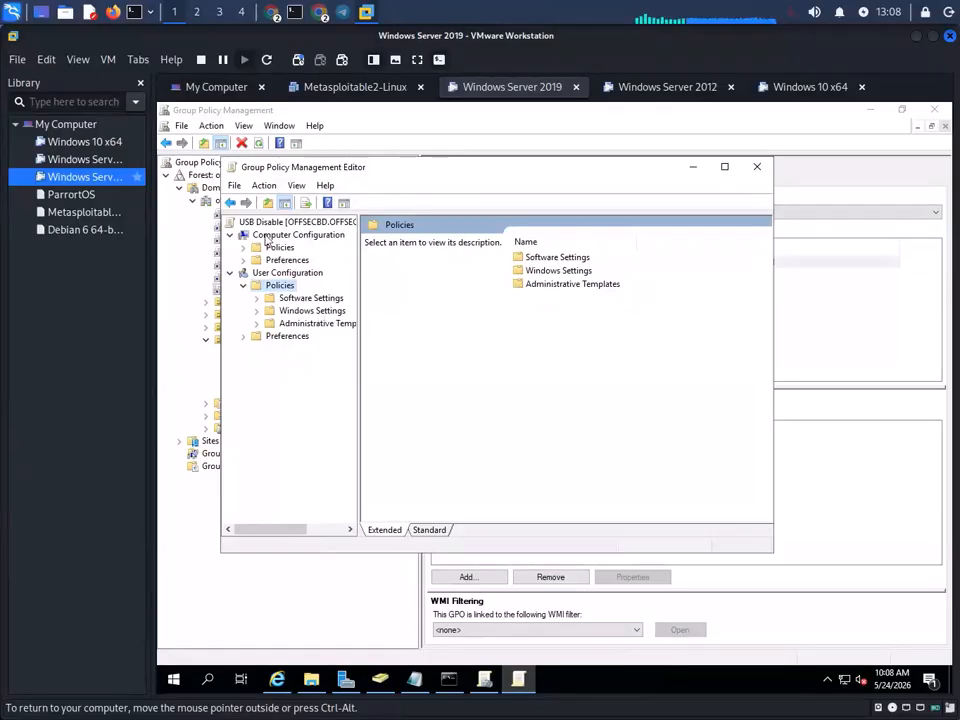
{"action": "double_click", "coordinate": [257, 286]}
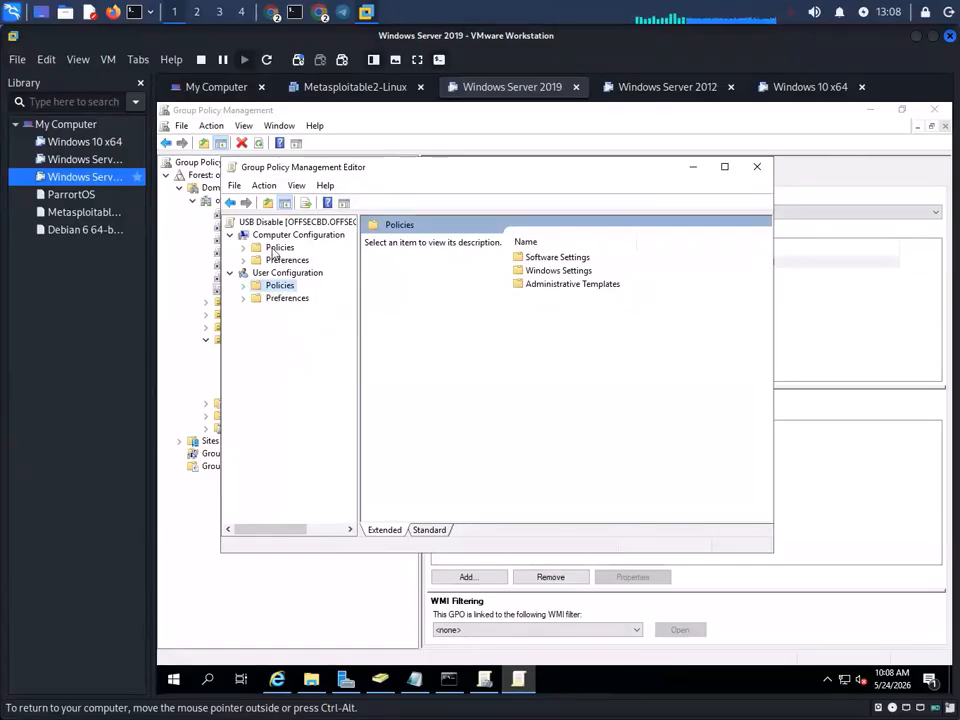
{"action": "double_click", "coordinate": [272, 247]}
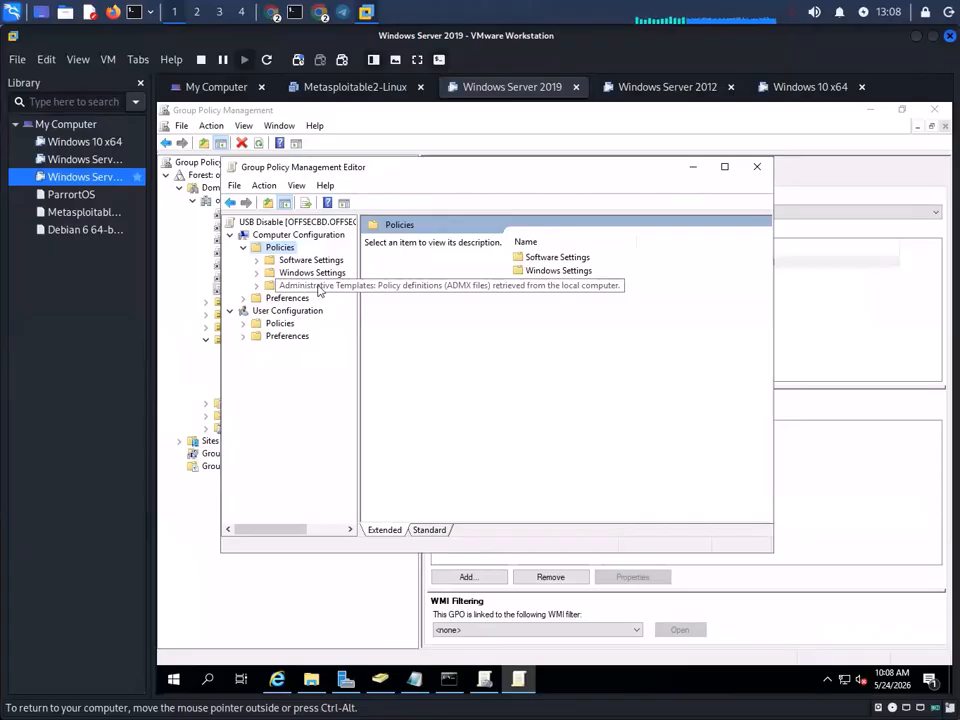
- Drill into Administrative Templates > System and select Removable Storage Access
{"action": "left_click", "coordinate": [316, 287]}
{"action": "double_click", "coordinate": [316, 287]}
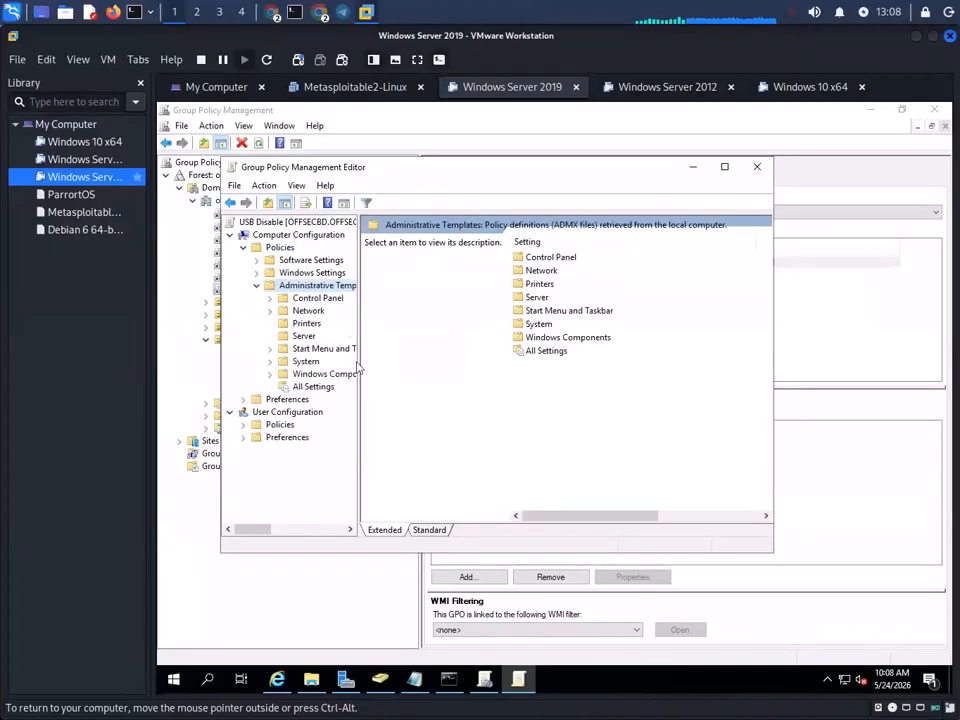
{"action": "double_click", "coordinate": [307, 362]}
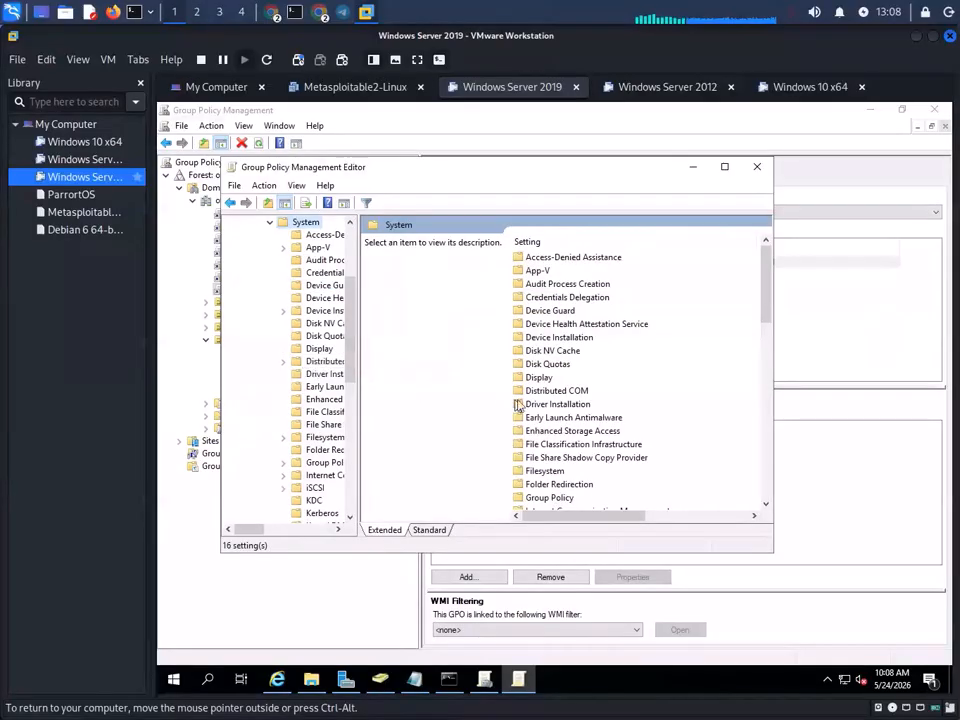
{"action": "left_click_drag", "start_coordinate": [358, 380], "coordinate": [420, 378]}
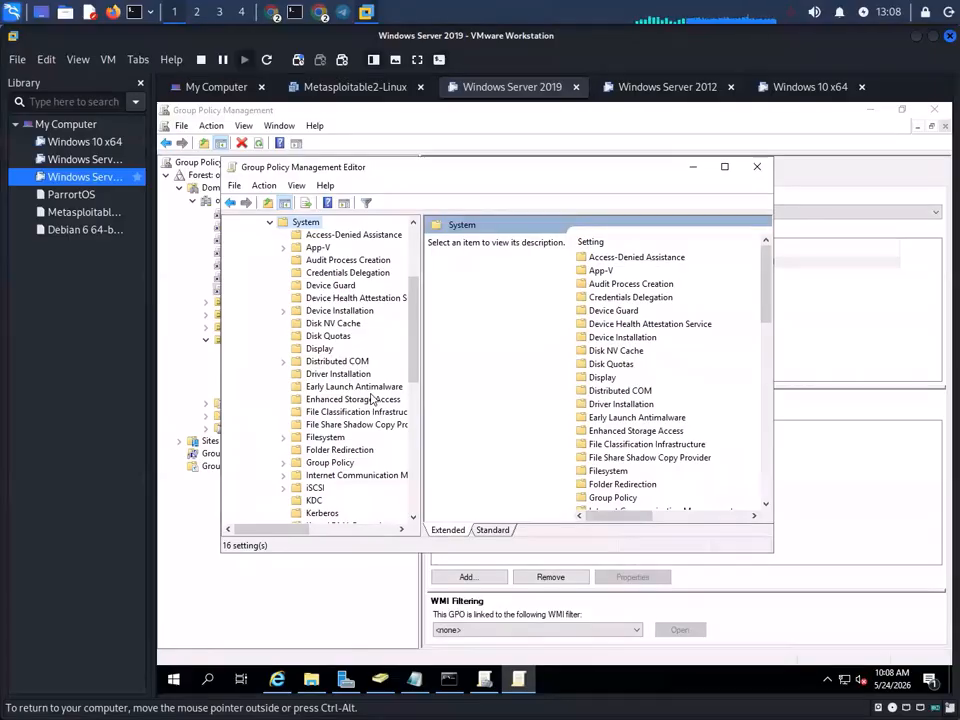
{"action": "scroll", "coordinate": [345, 396], "scroll_direction": "down", "scroll_amount": 7}
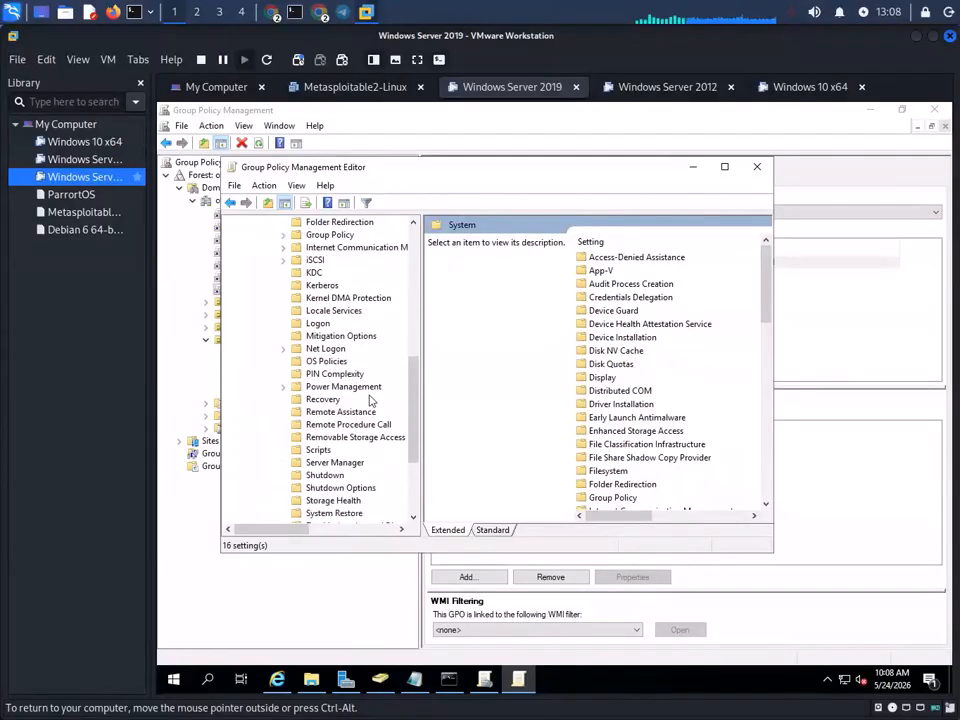
{"action": "scroll", "coordinate": [369, 397], "scroll_direction": "up", "scroll_amount": 1}
{"action": "left_click", "coordinate": [358, 439]}
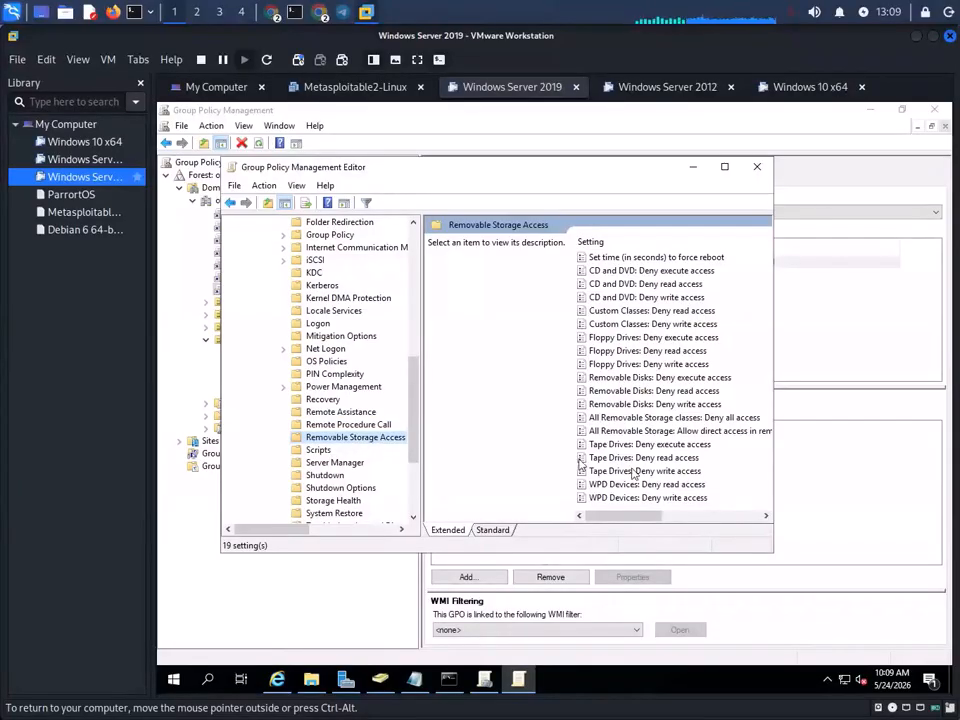
{"action": "left_click", "coordinate": [636, 431]}
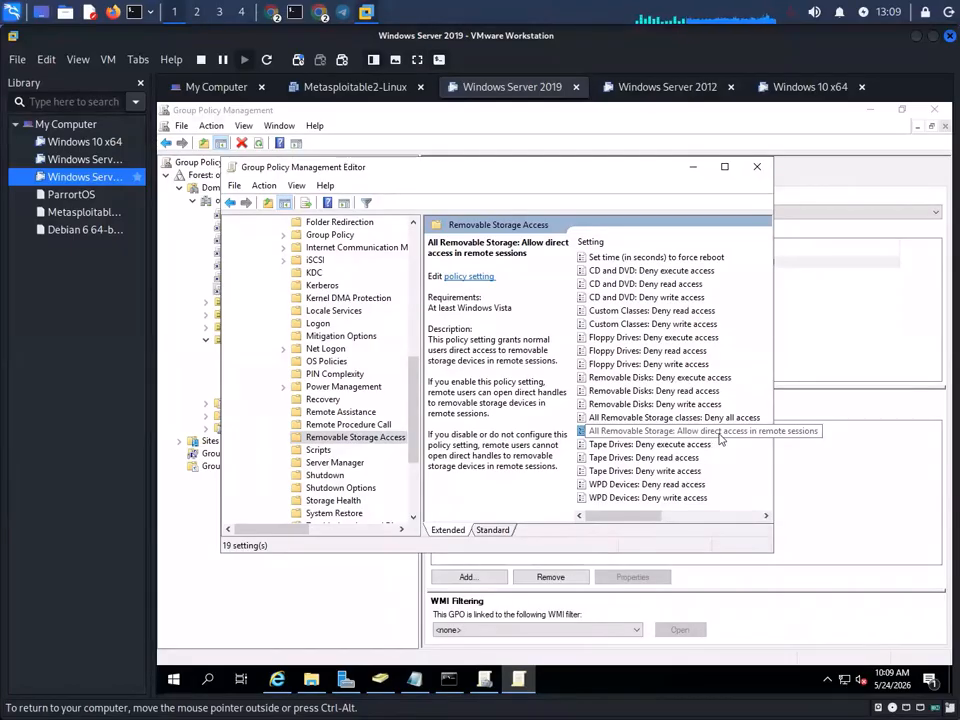
- Enable 'All Removable Storage classes: Deny all access' and close the policy editor
{"action": "left_click", "coordinate": [716, 419]}
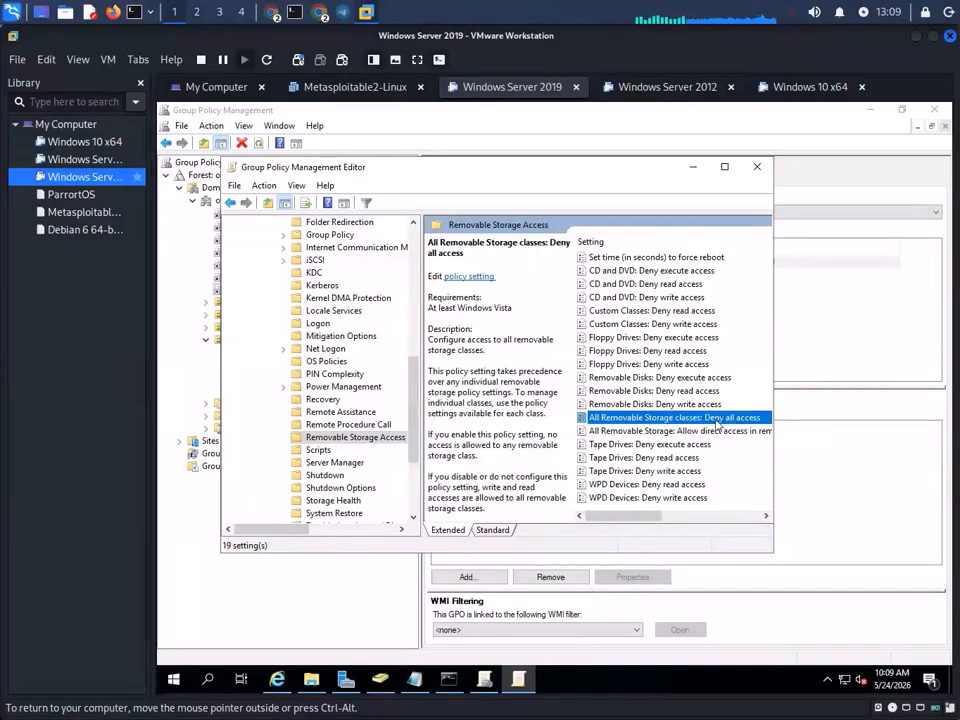
{"action": "double_click", "coordinate": [712, 419]}
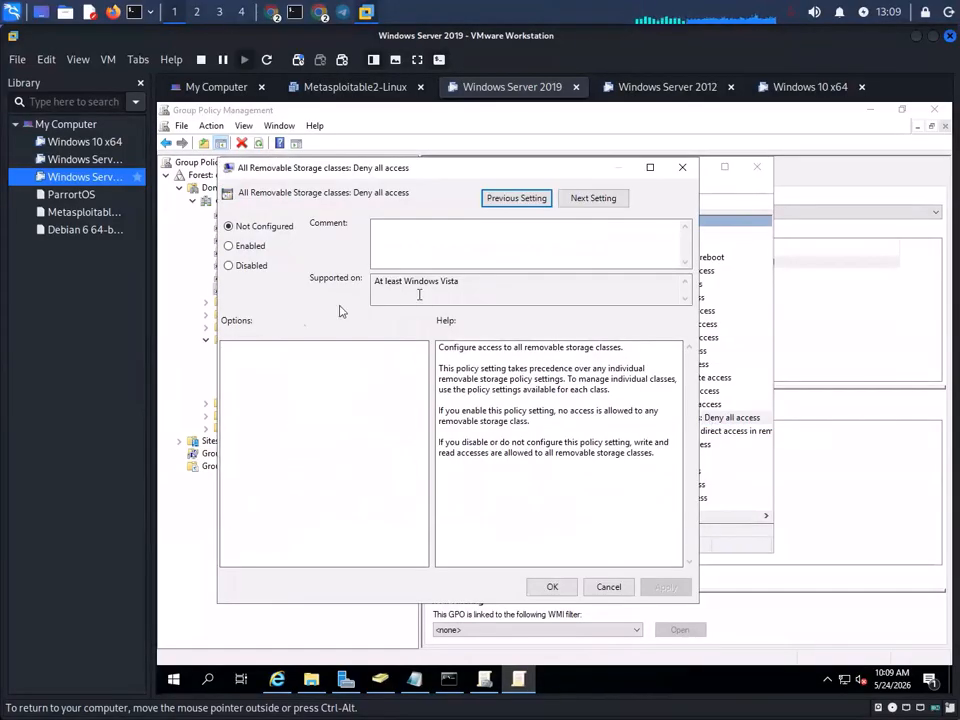
{"action": "left_click", "coordinate": [238, 246]}
{"action": "left_click", "coordinate": [666, 587]}
{"action": "left_click", "coordinate": [552, 587]}
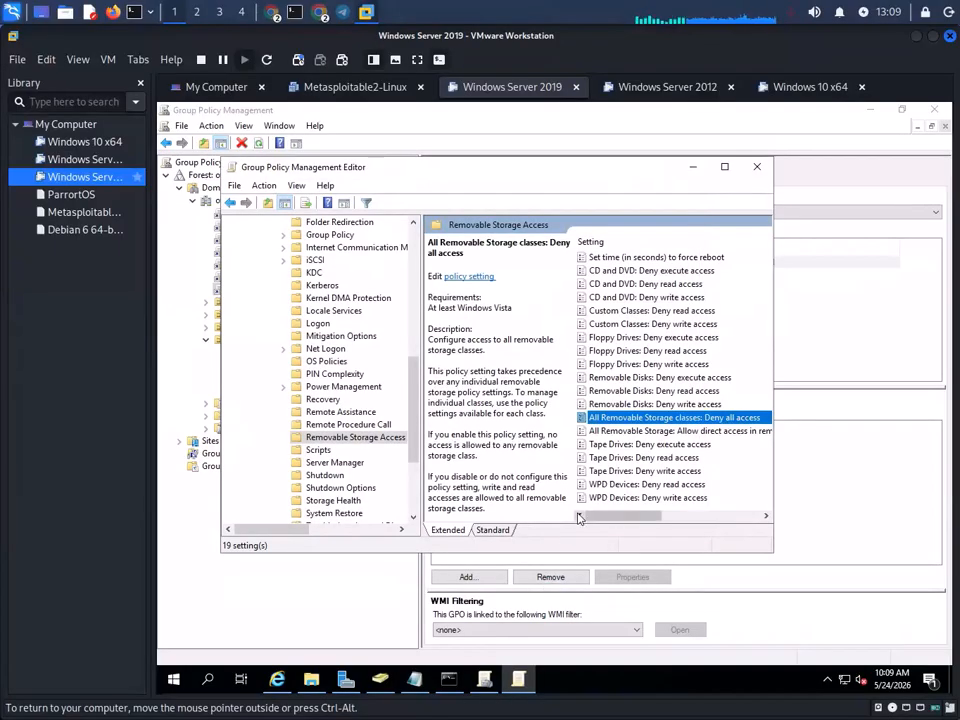
{"action": "left_click", "coordinate": [757, 166]}
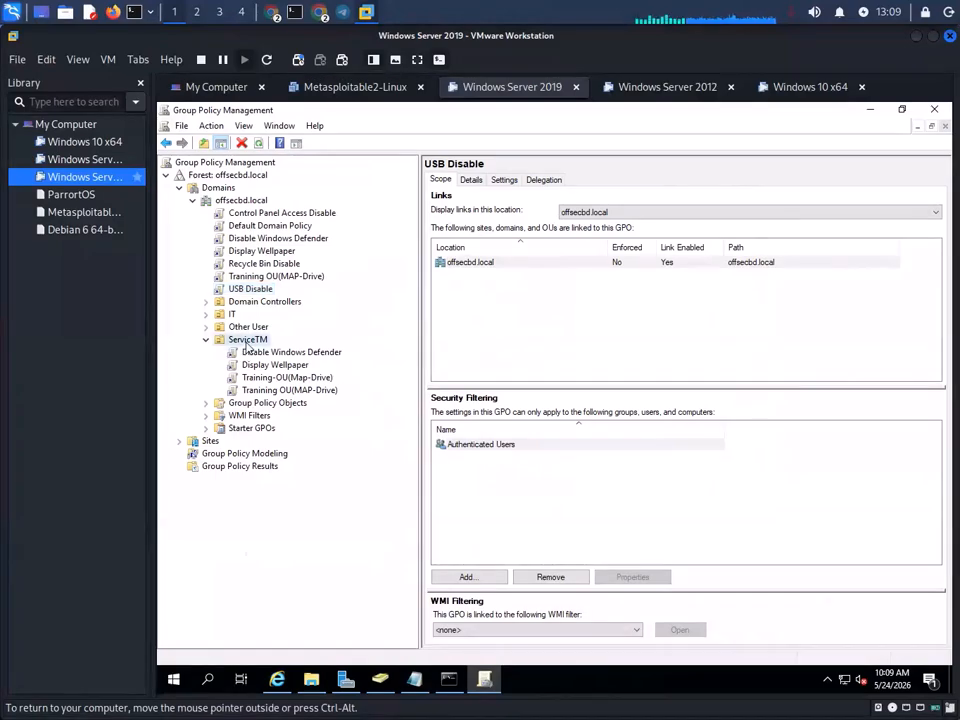
- Link the existing USB Disable GPO to the ServiceTM OU
{"action": "right_click", "coordinate": [246, 340]}
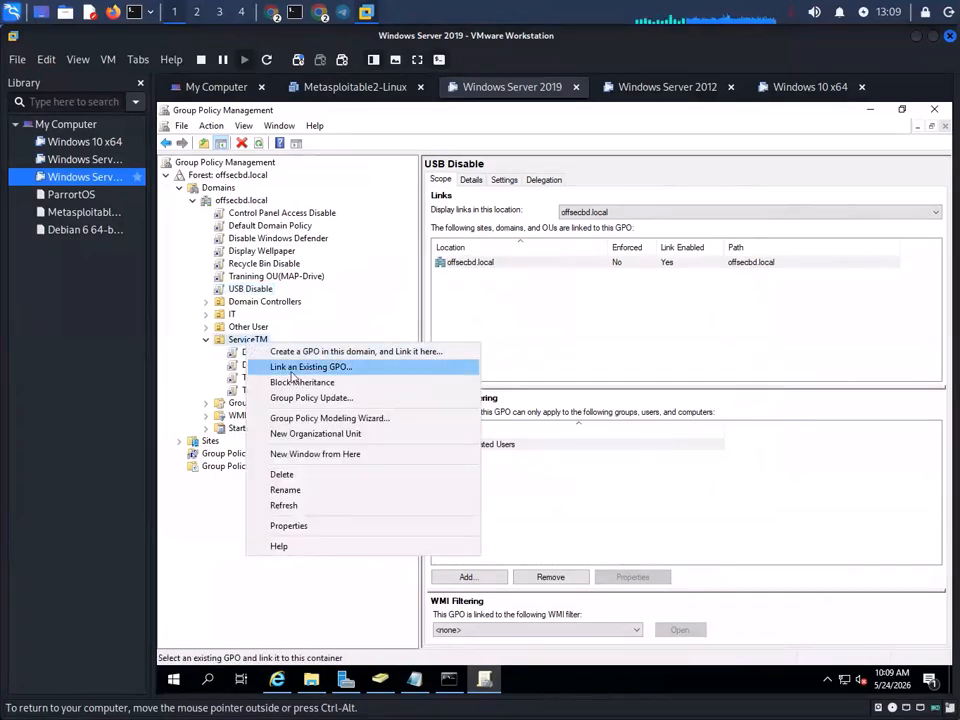
{"action": "left_click", "coordinate": [309, 368]}
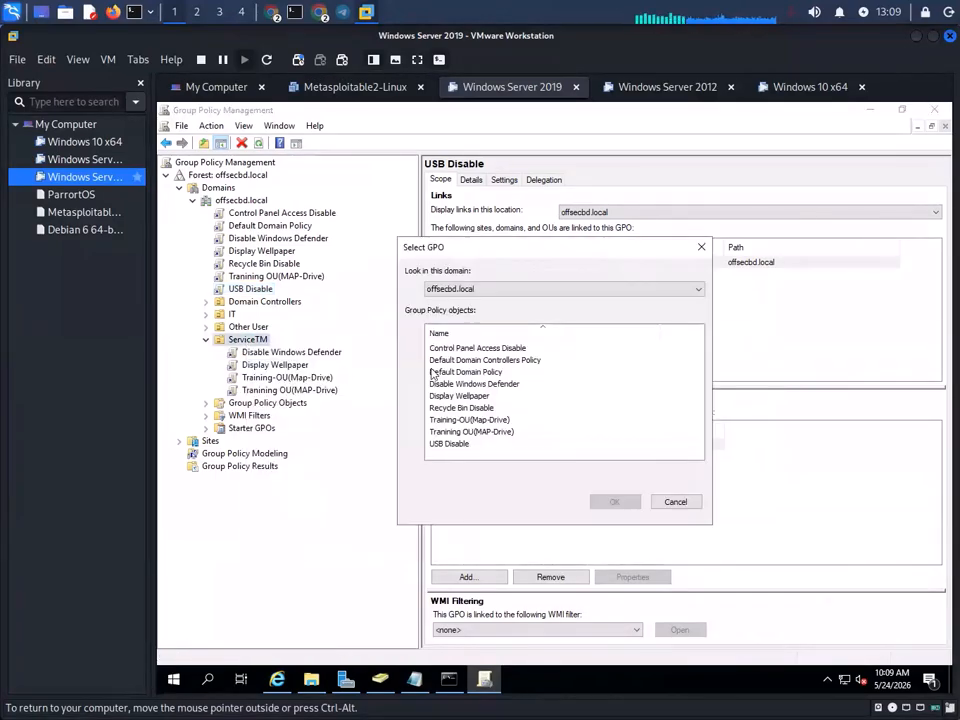
{"action": "left_click", "coordinate": [451, 444]}
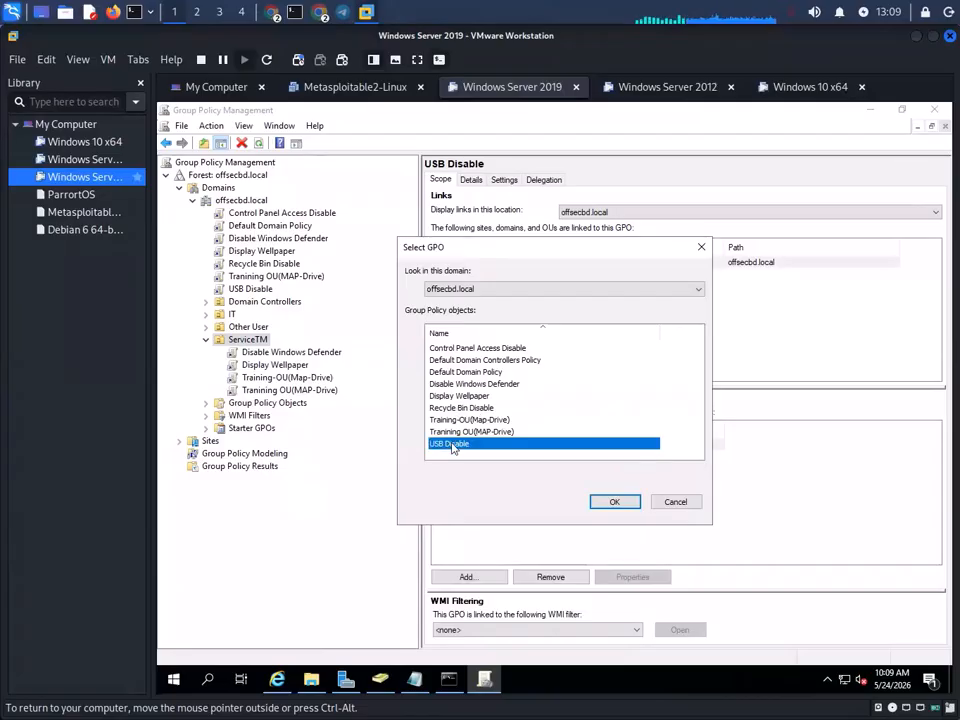
{"action": "left_click", "coordinate": [622, 504]}
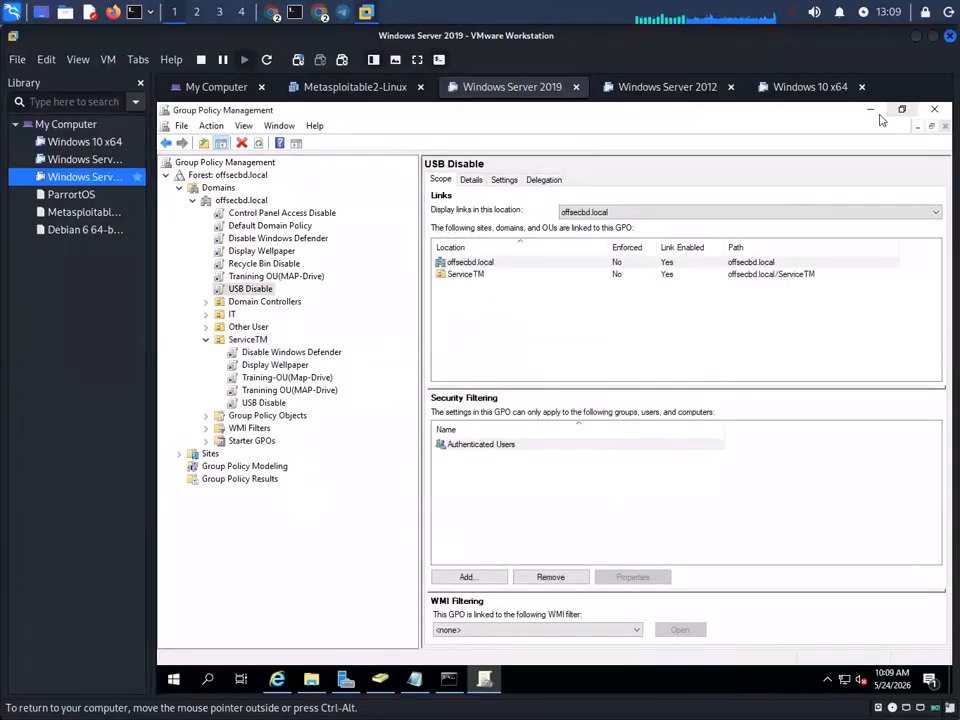
- Minimize Group Policy Management to reveal Server Manager and decline the incoming call
{"action": "left_click", "coordinate": [871, 112]}
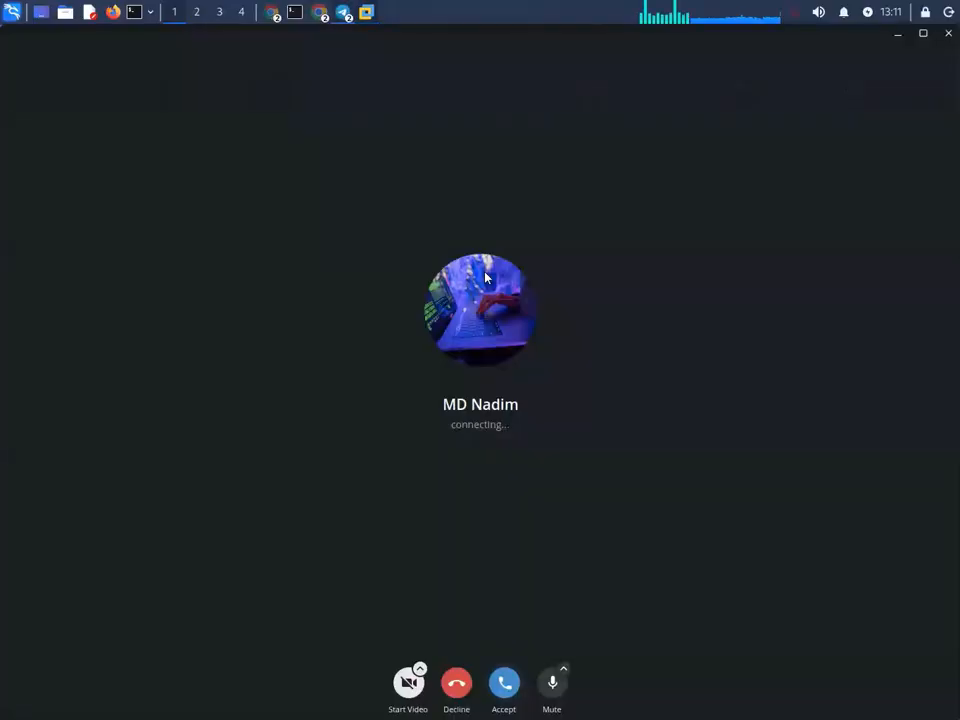
{"action": "left_click", "coordinate": [456, 683]}
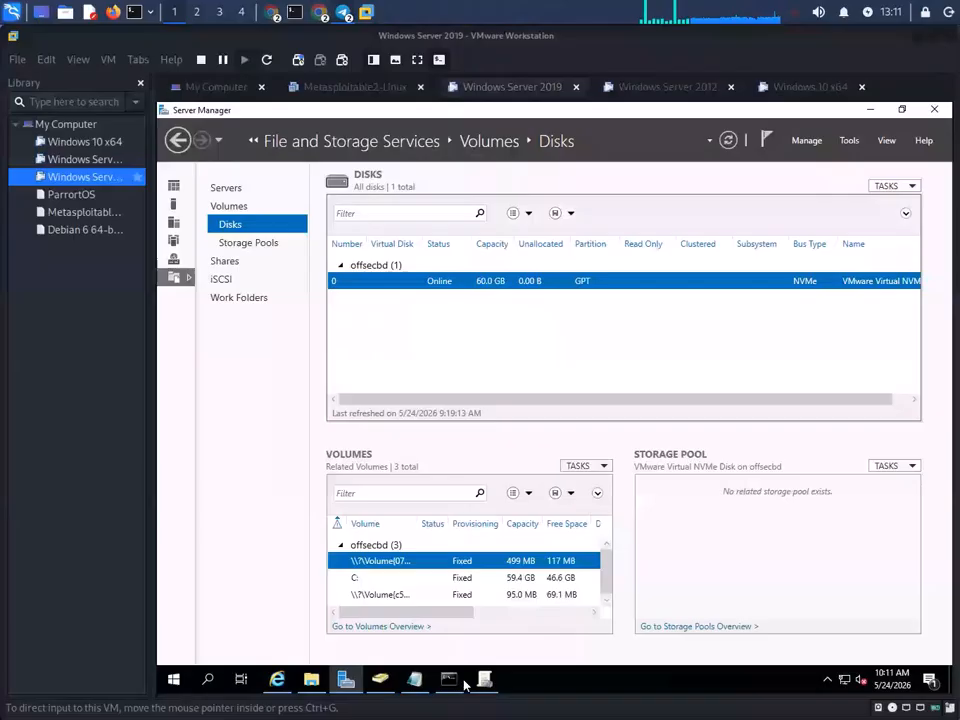